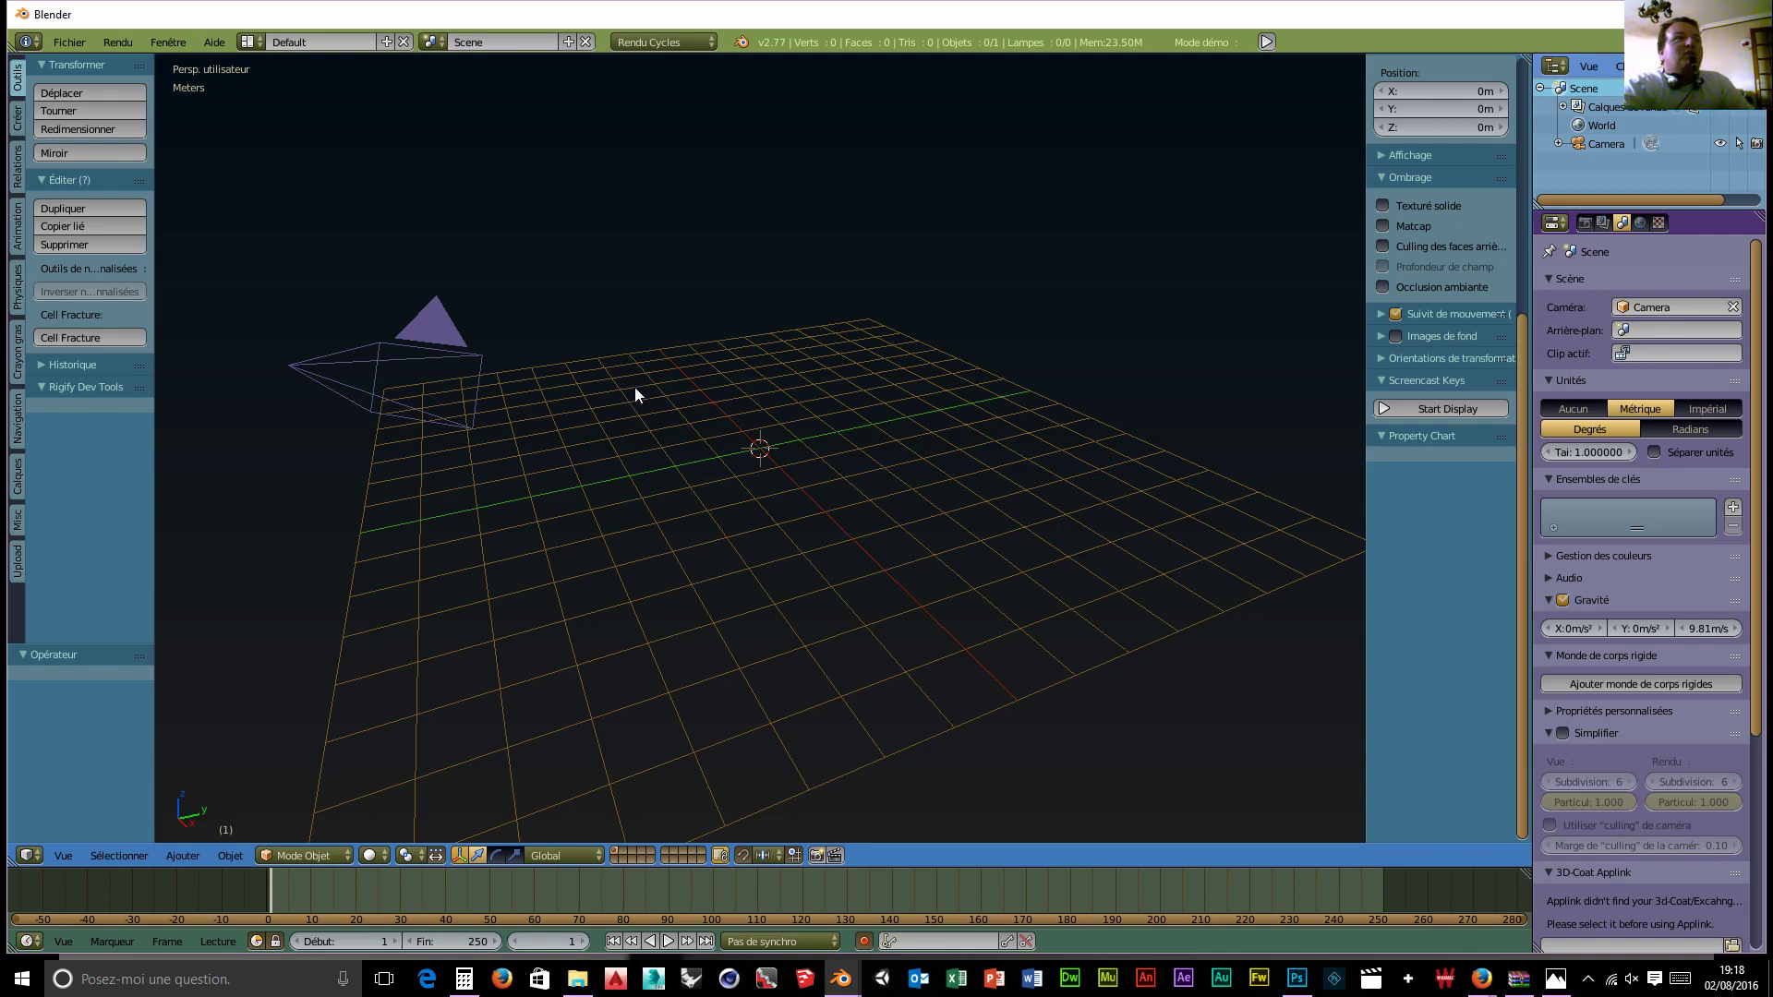
# Step: Bring in the window with the grapes_material_freebie file and examine its complete grapes material node tree, then put that window away
pyautogui.moveTo(1044, 428); pyautogui.dragTo(990, 462, button='middle')
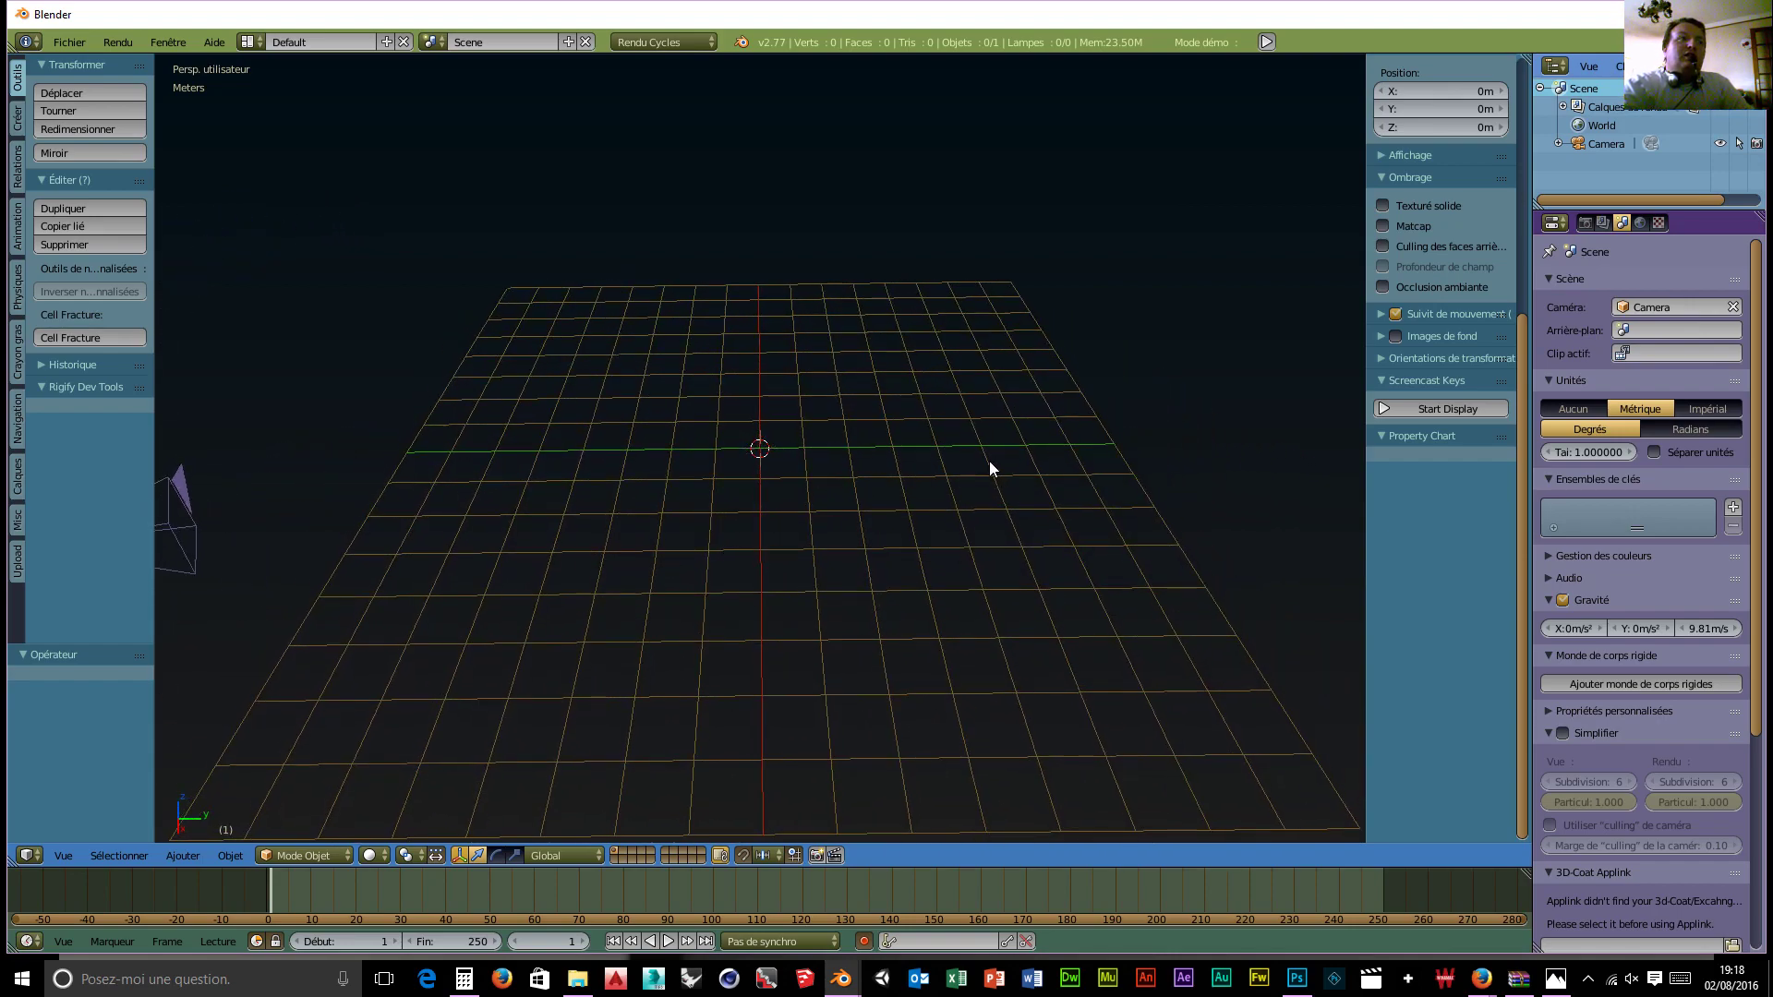
pyautogui.moveTo(1772, 130); pyautogui.dragTo(1075, 55)
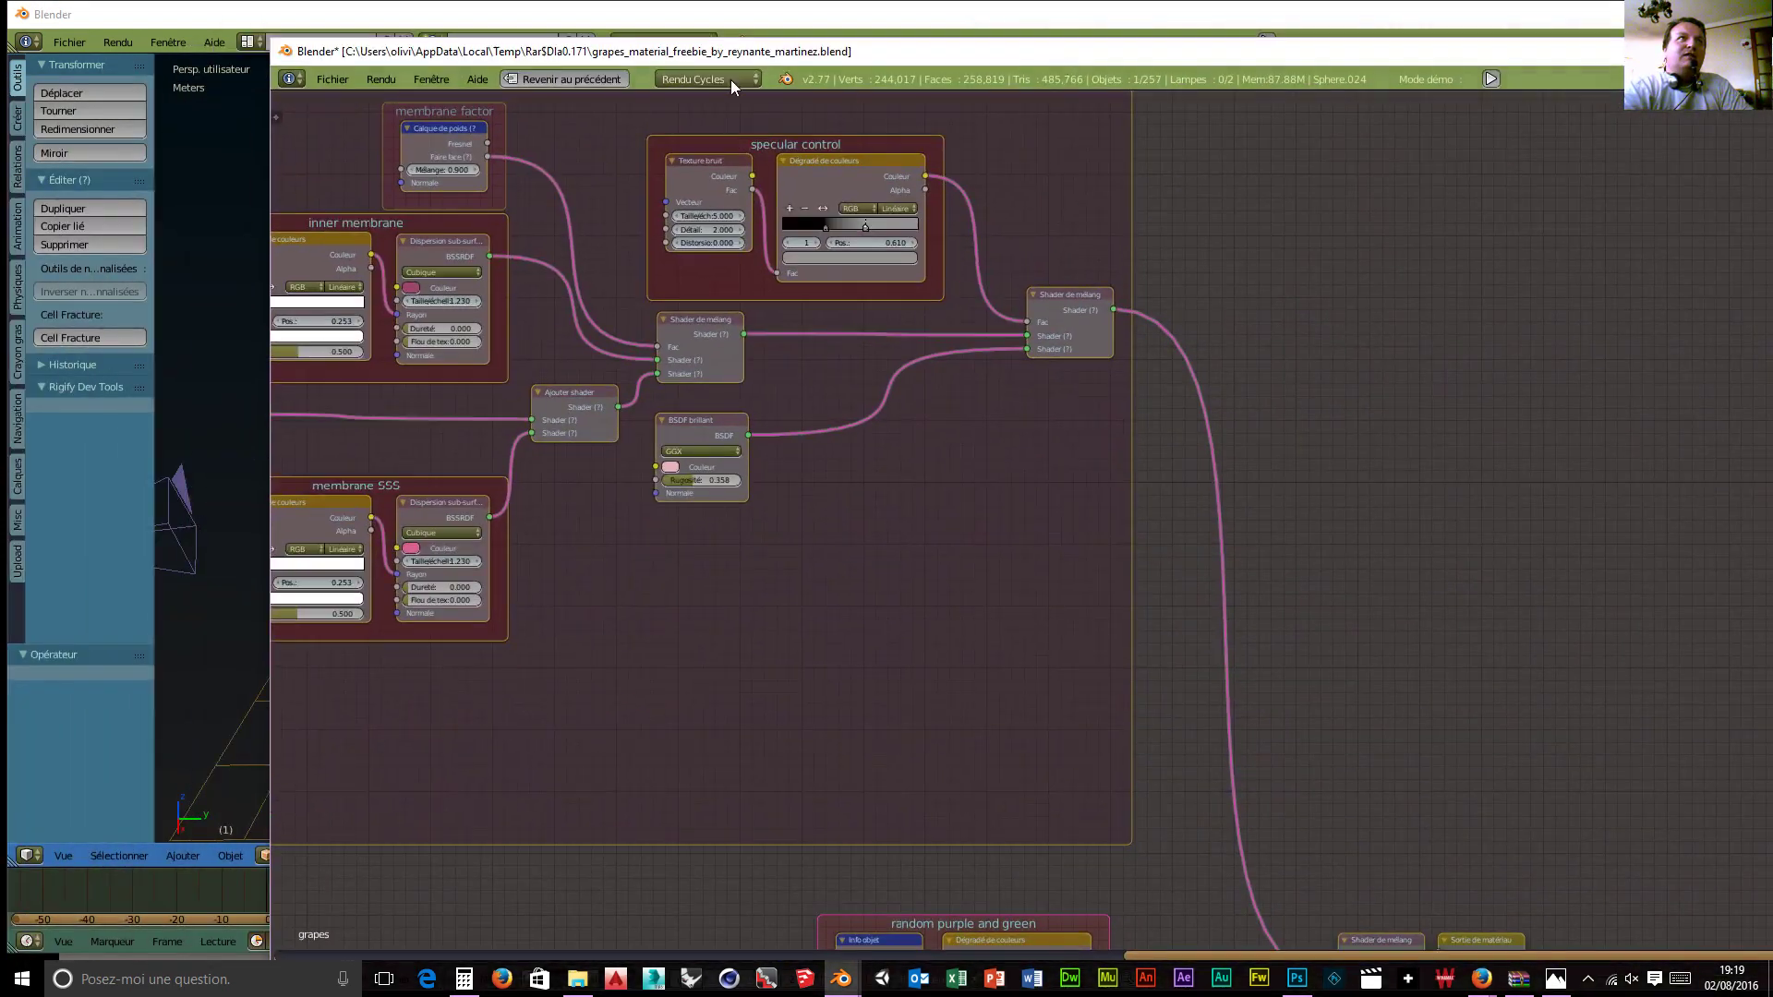
pyautogui.scroll(-6, 579, 364)
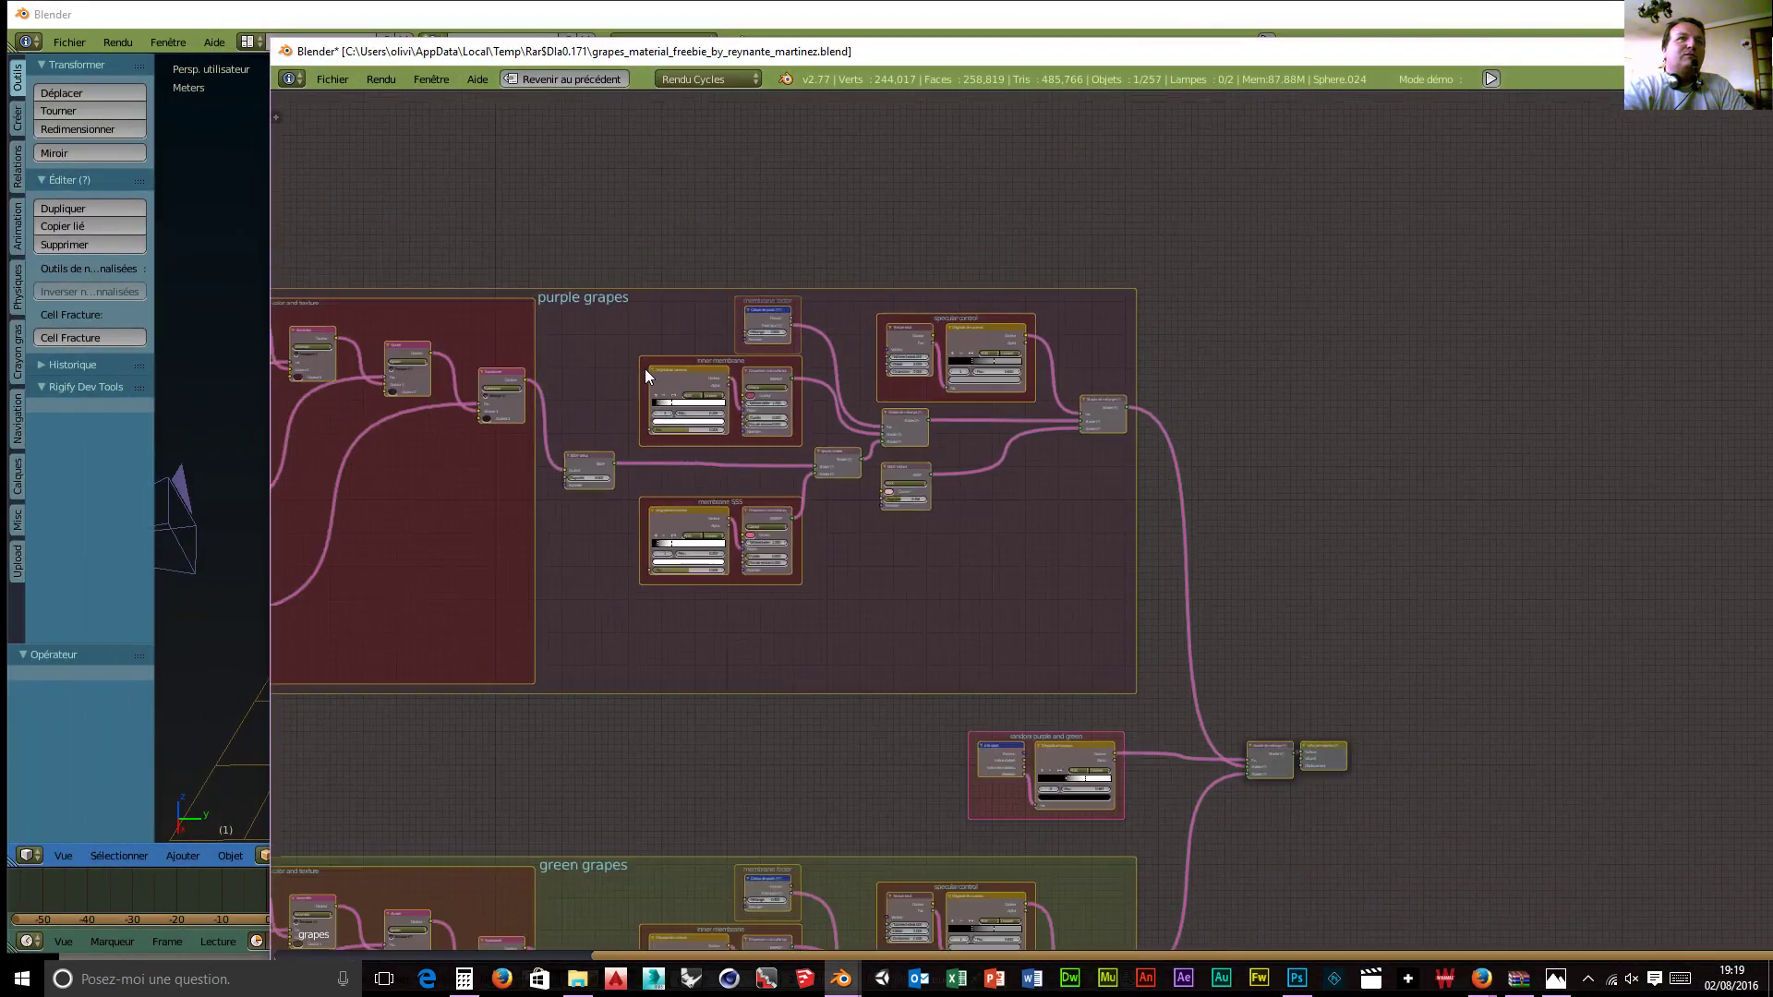
pyautogui.scroll(-2, 645, 379)
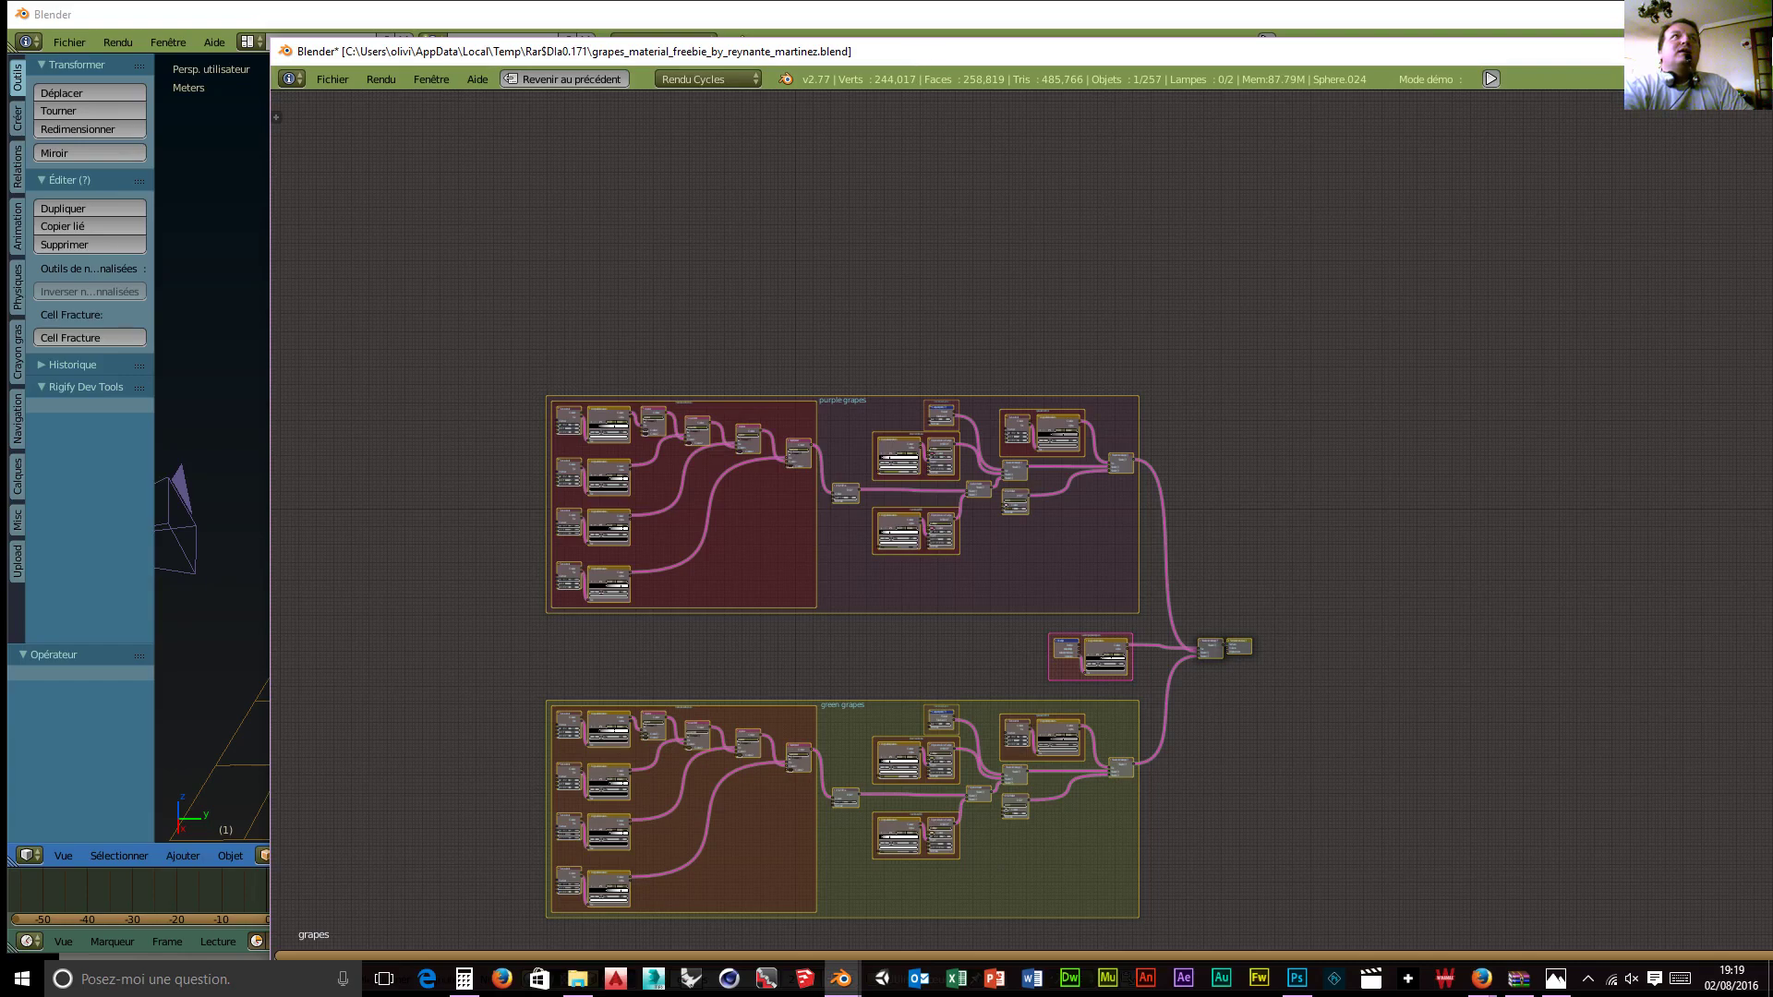
pyautogui.moveTo(923, 52); pyautogui.dragTo(1772, 5)
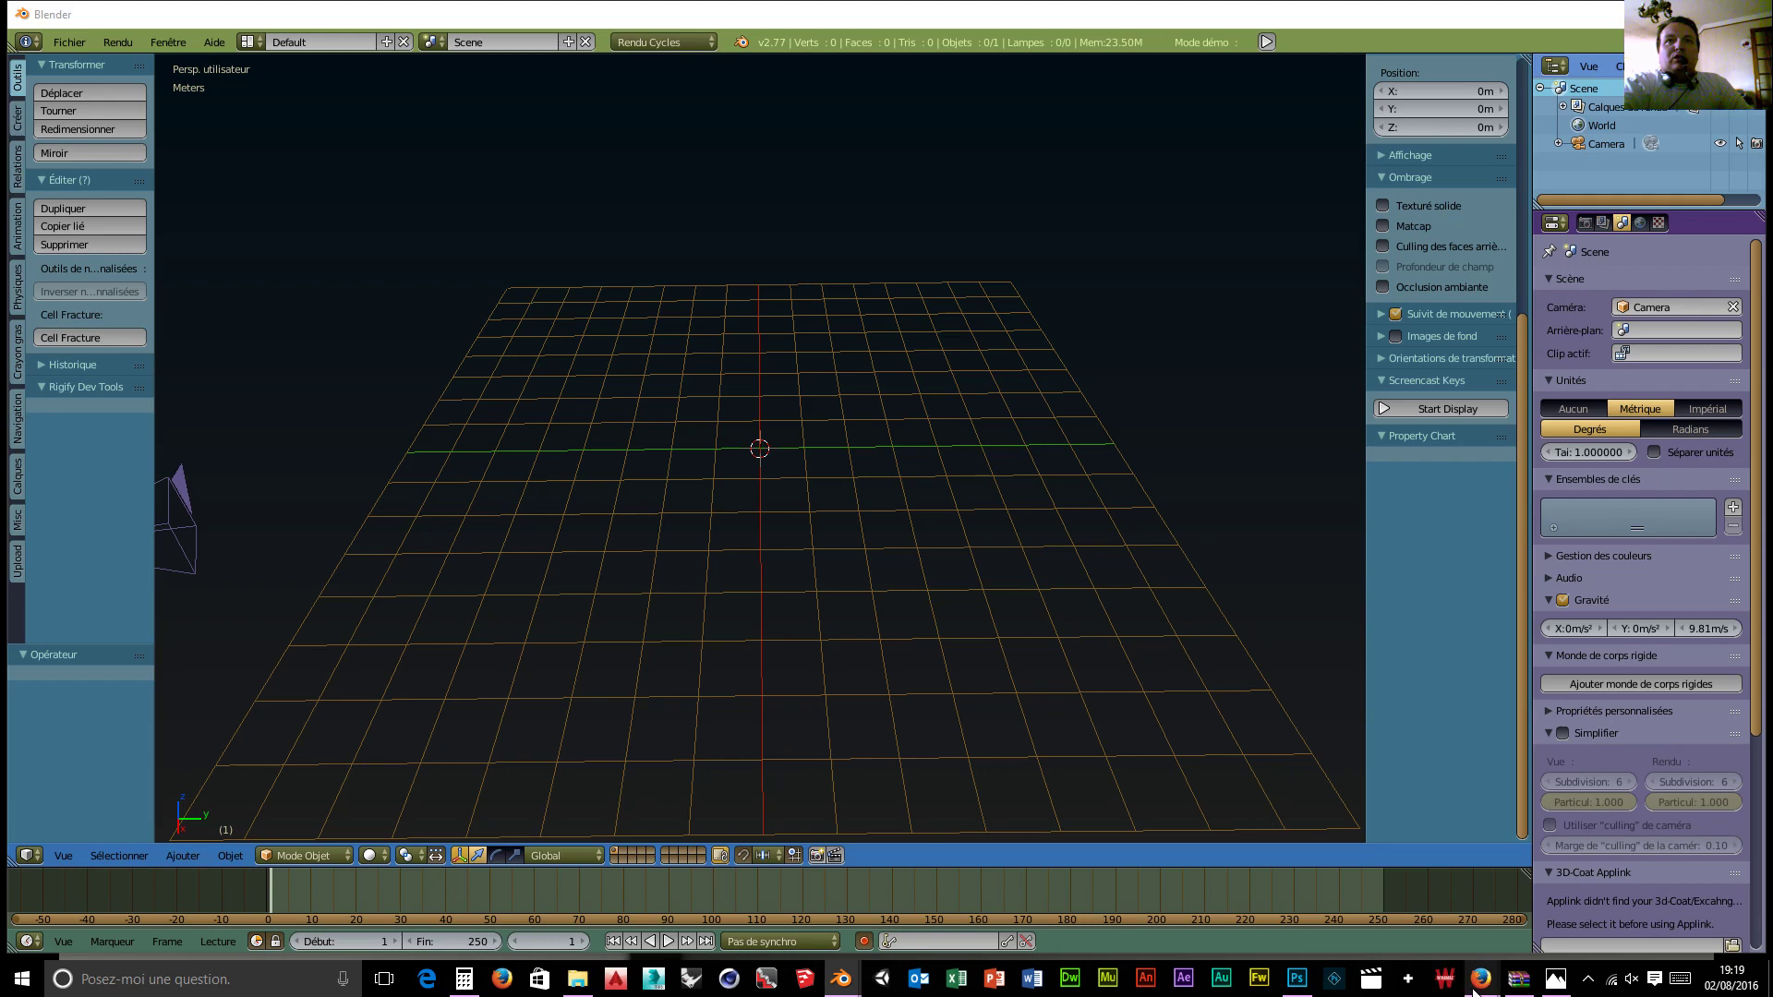
# Step: Switch to Firefox and search Google Images for "graine de raisin"
pyautogui.moveTo(1475, 991)
pyautogui.click(501, 981)
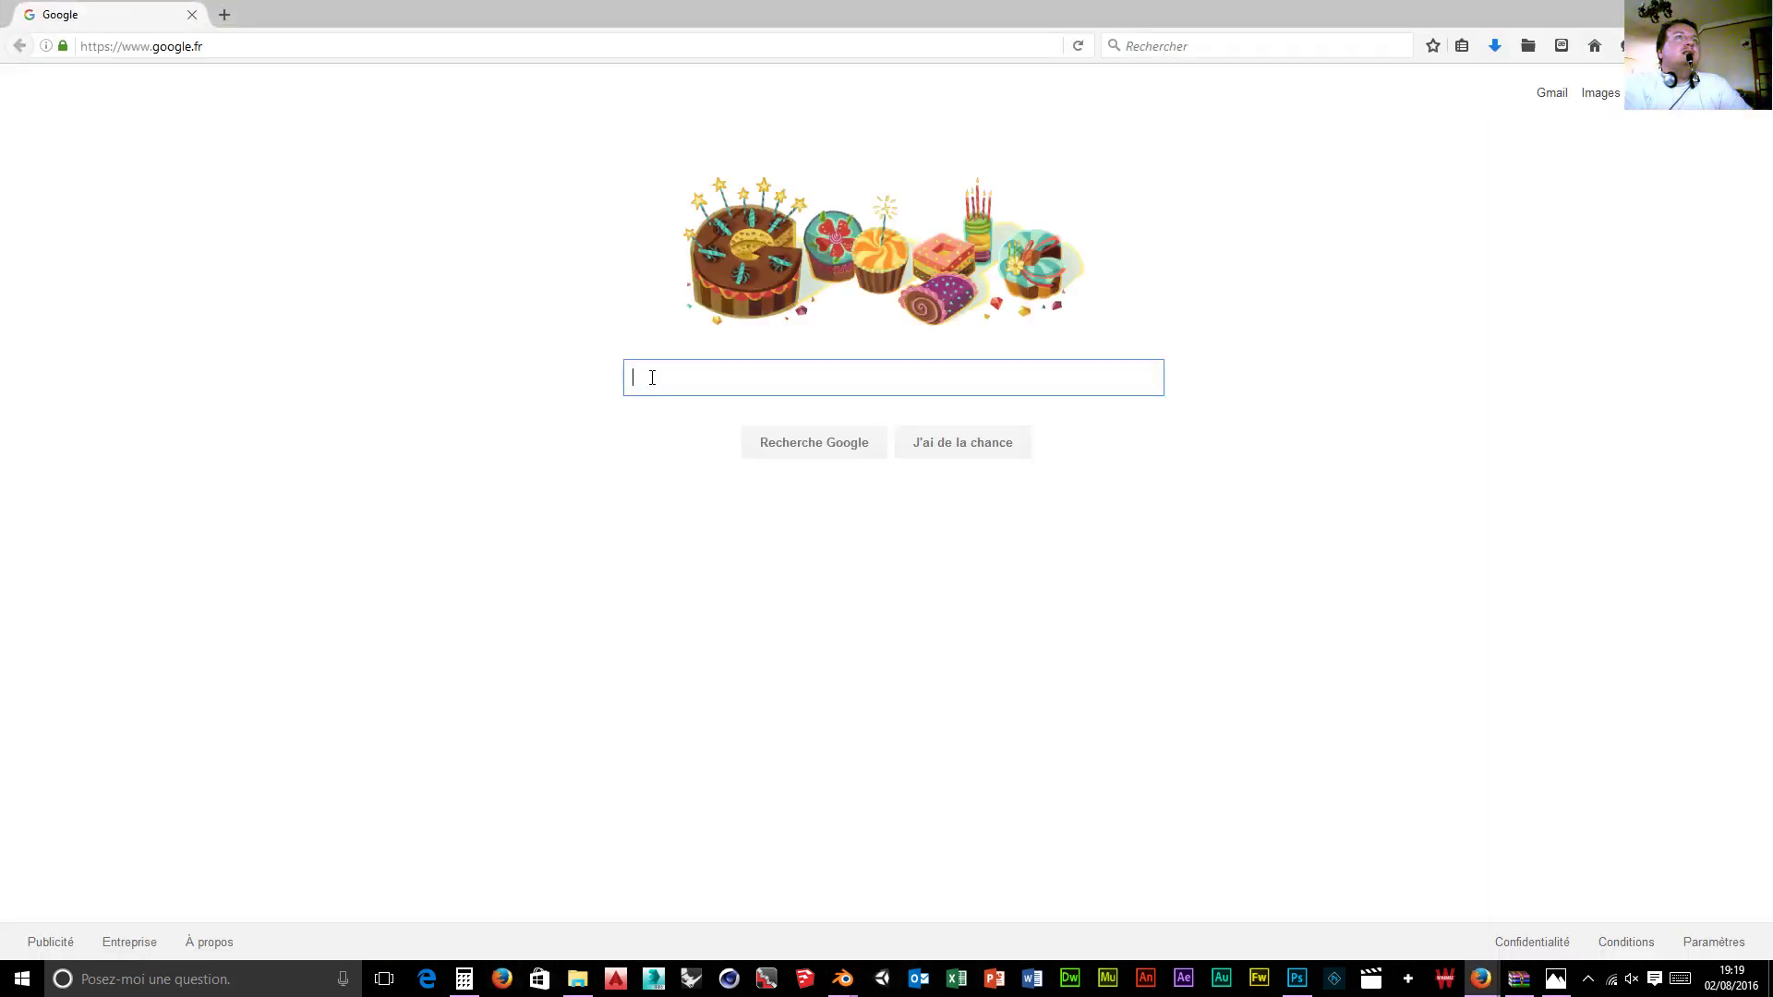
pyautogui.write('graine')
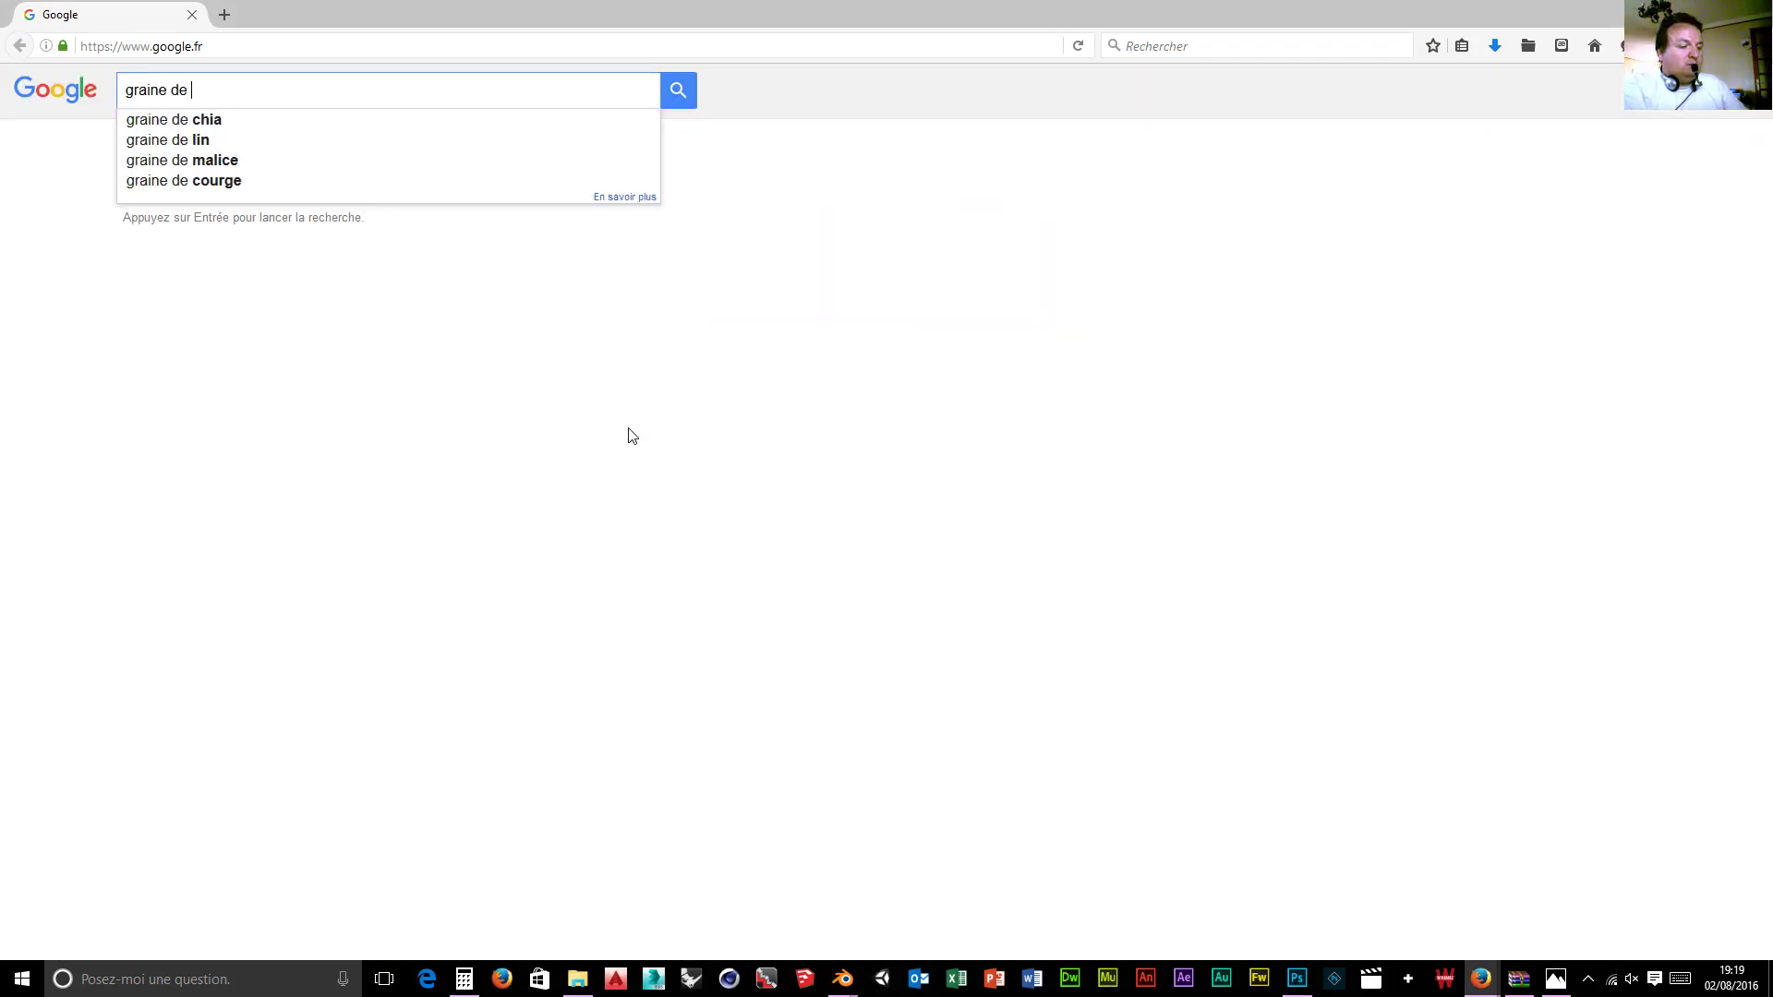
pyautogui.write('de ra')
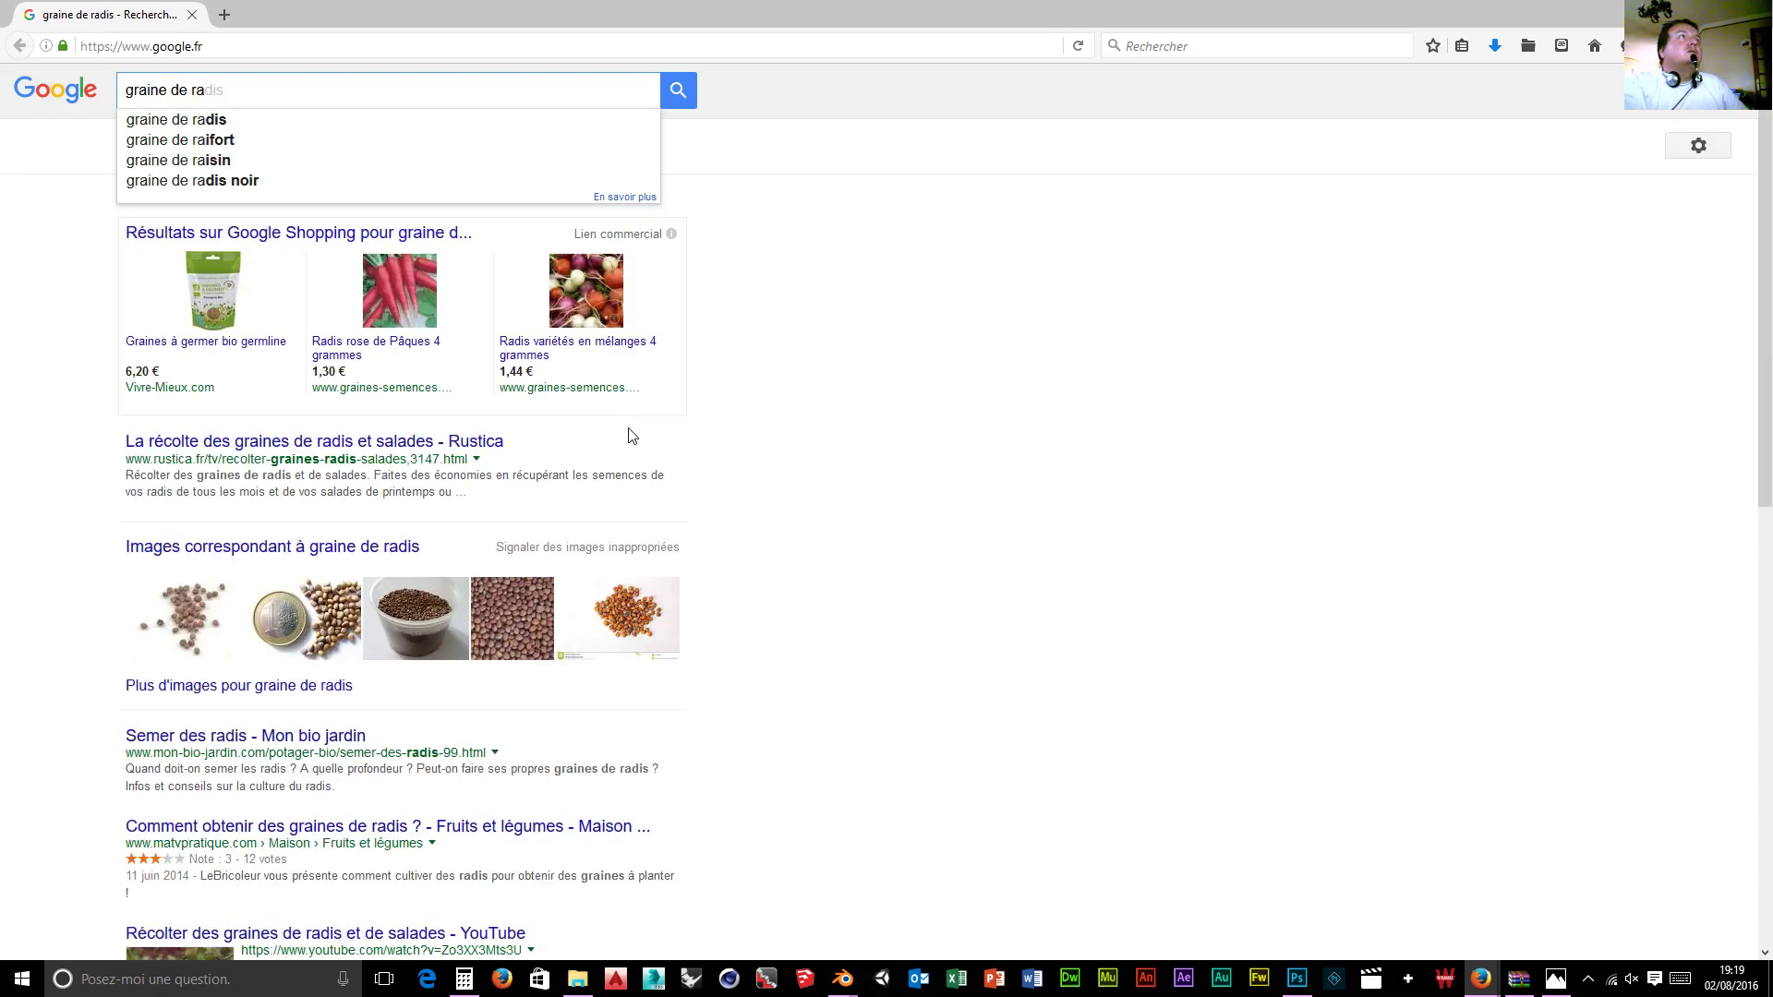
pyautogui.write('is')
pyautogui.write('in')
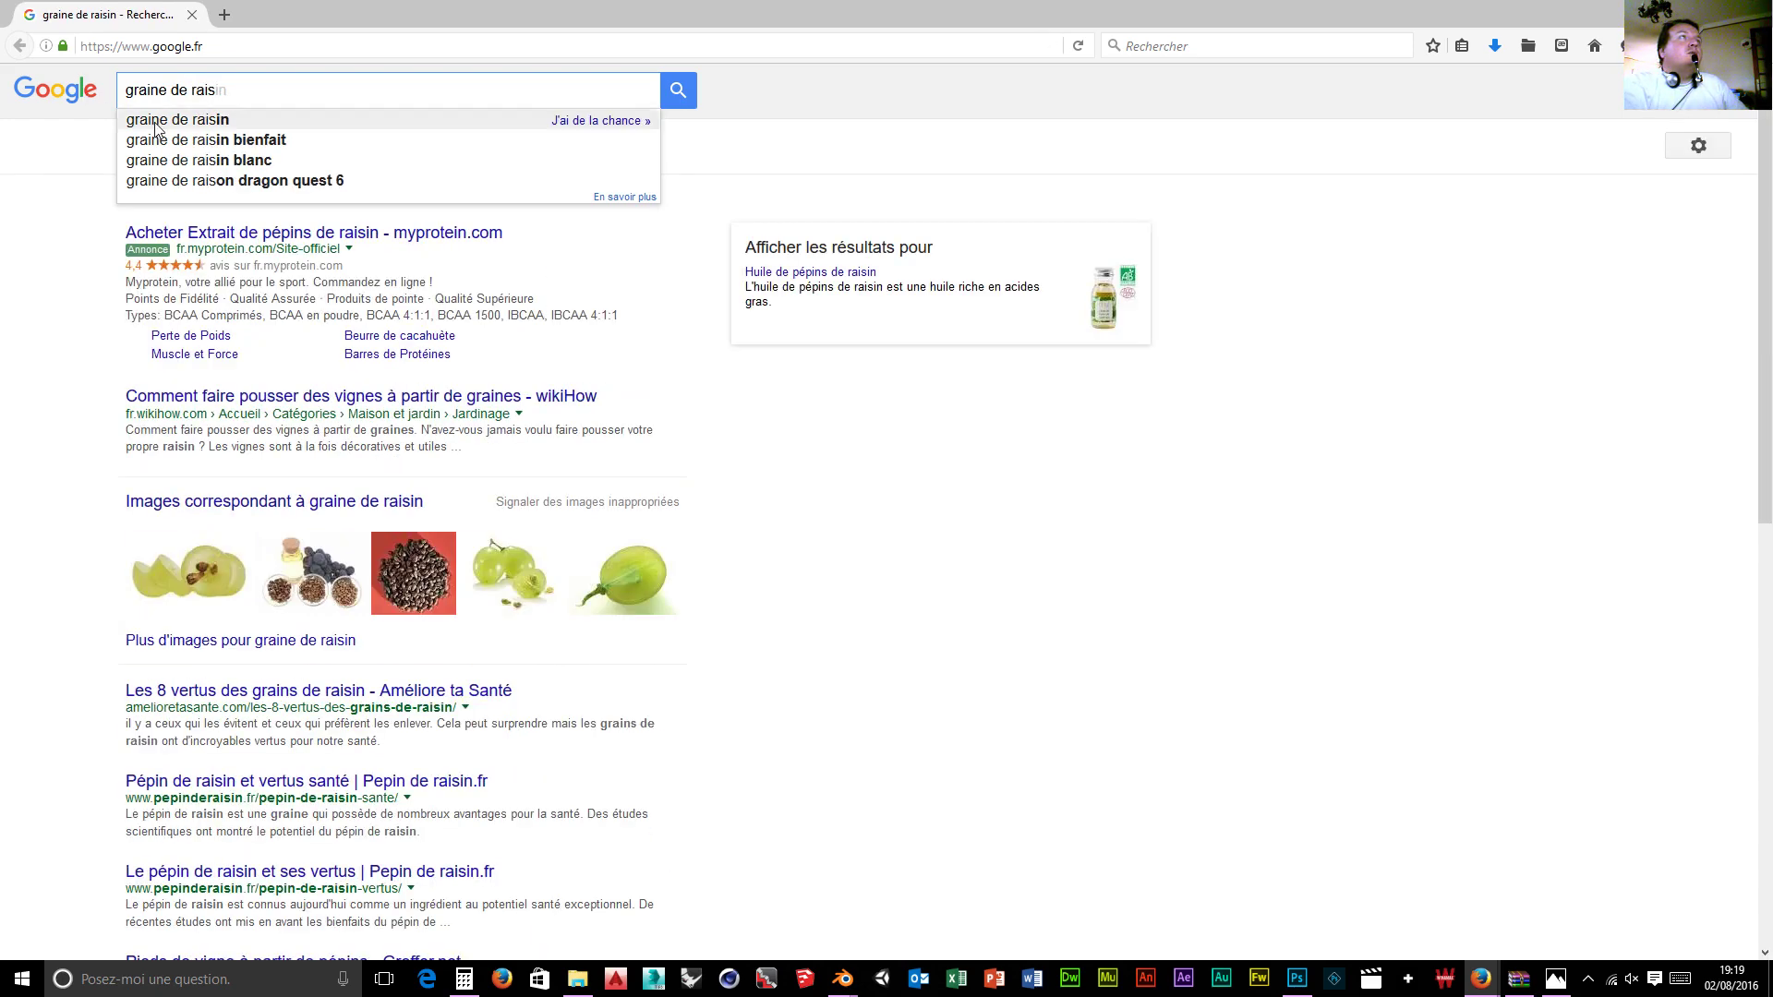
pyautogui.click(155, 124)
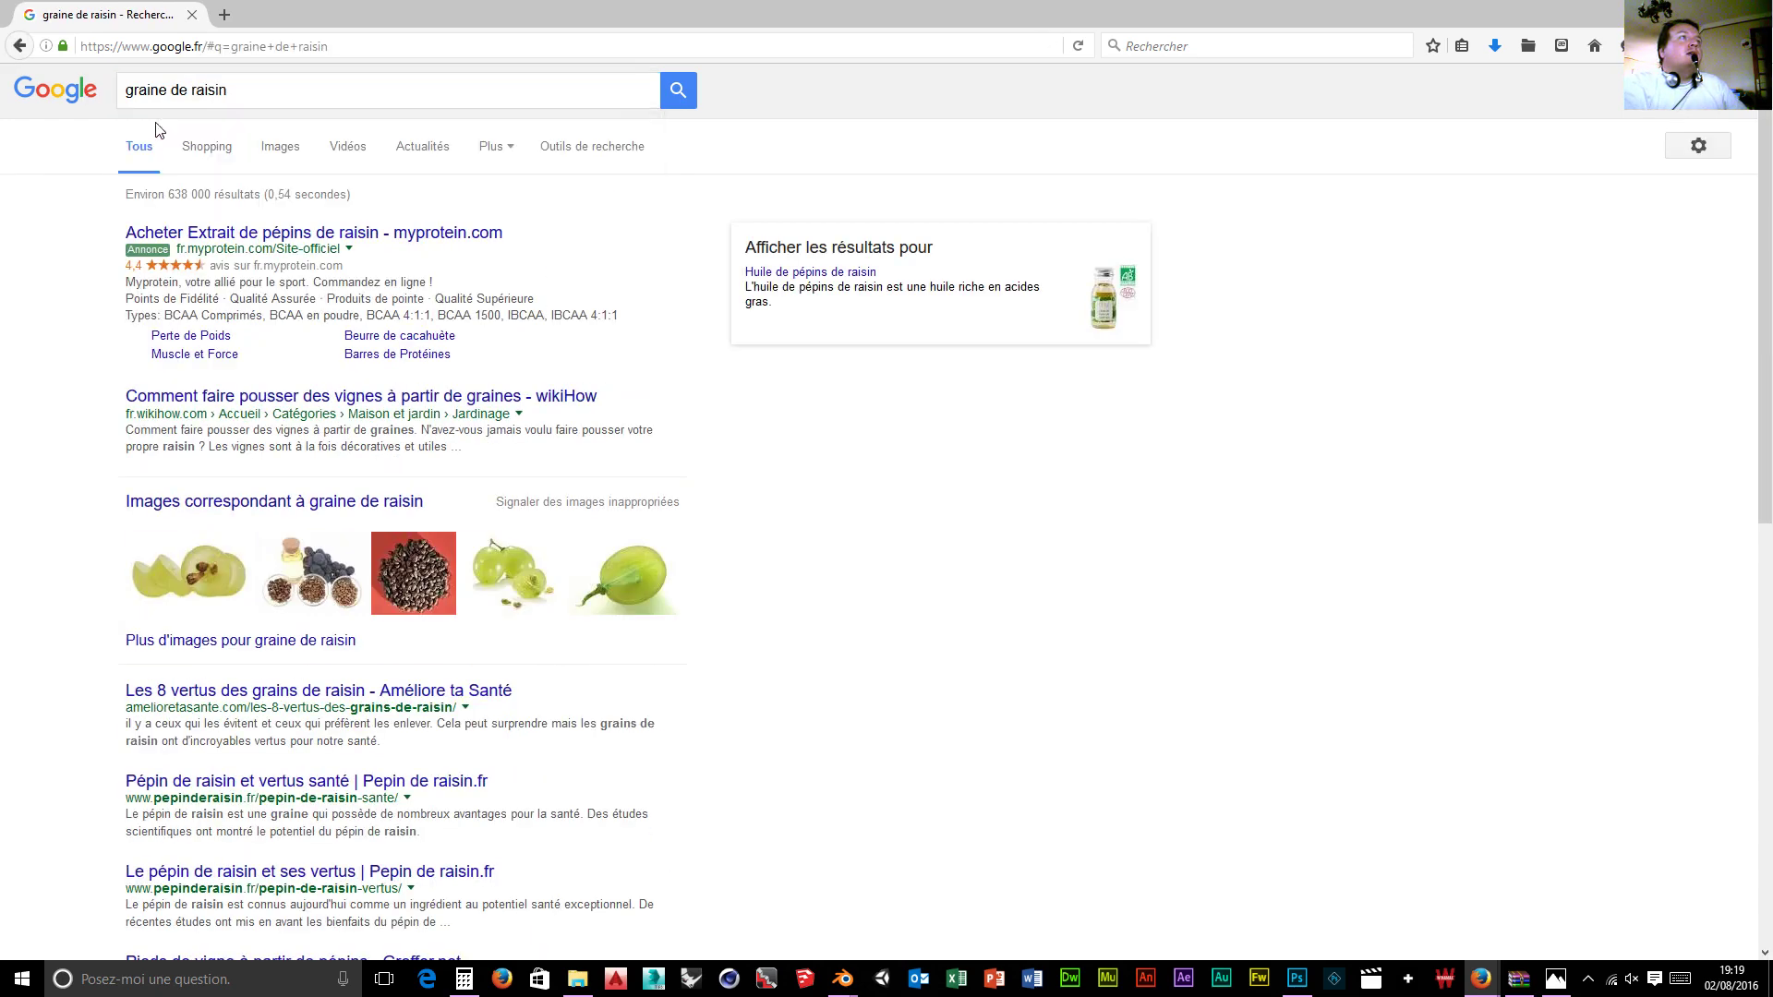
pyautogui.click(281, 148)
# Step: Browse the image results and open the photo of red grapes beside an oil jar, then return to the results
pyautogui.scroll(-6, 715, 571)
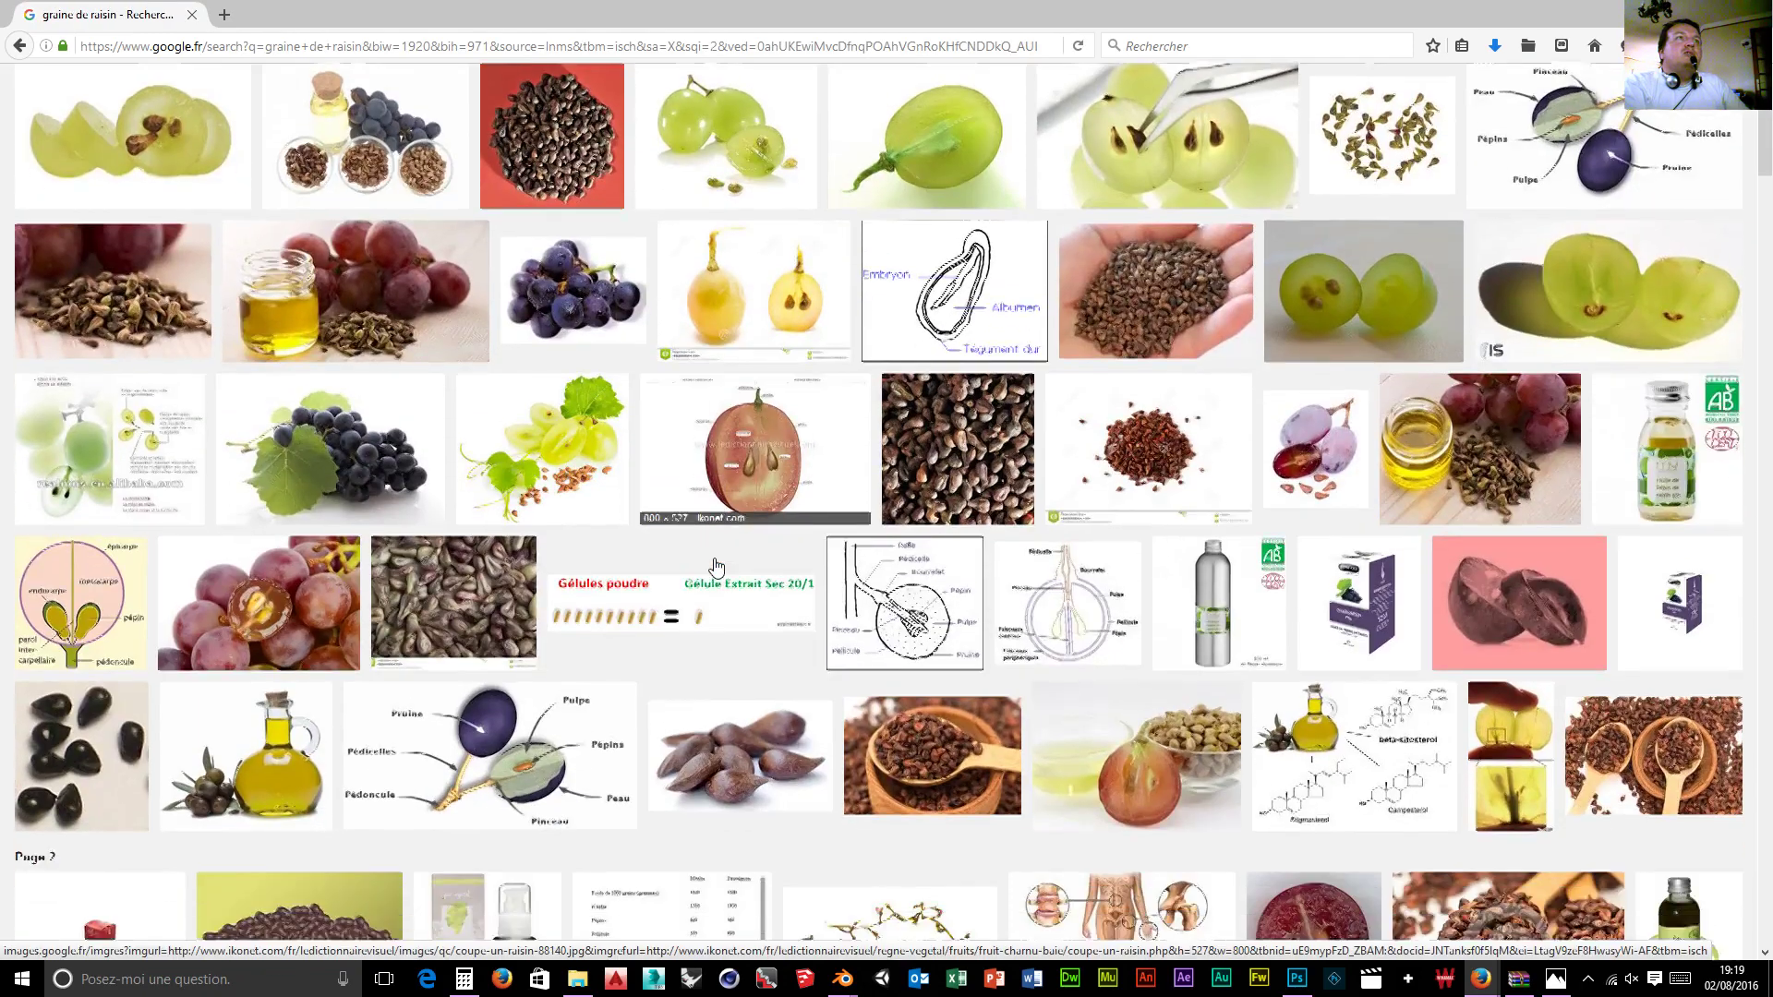
pyautogui.scroll(-8, 710, 567)
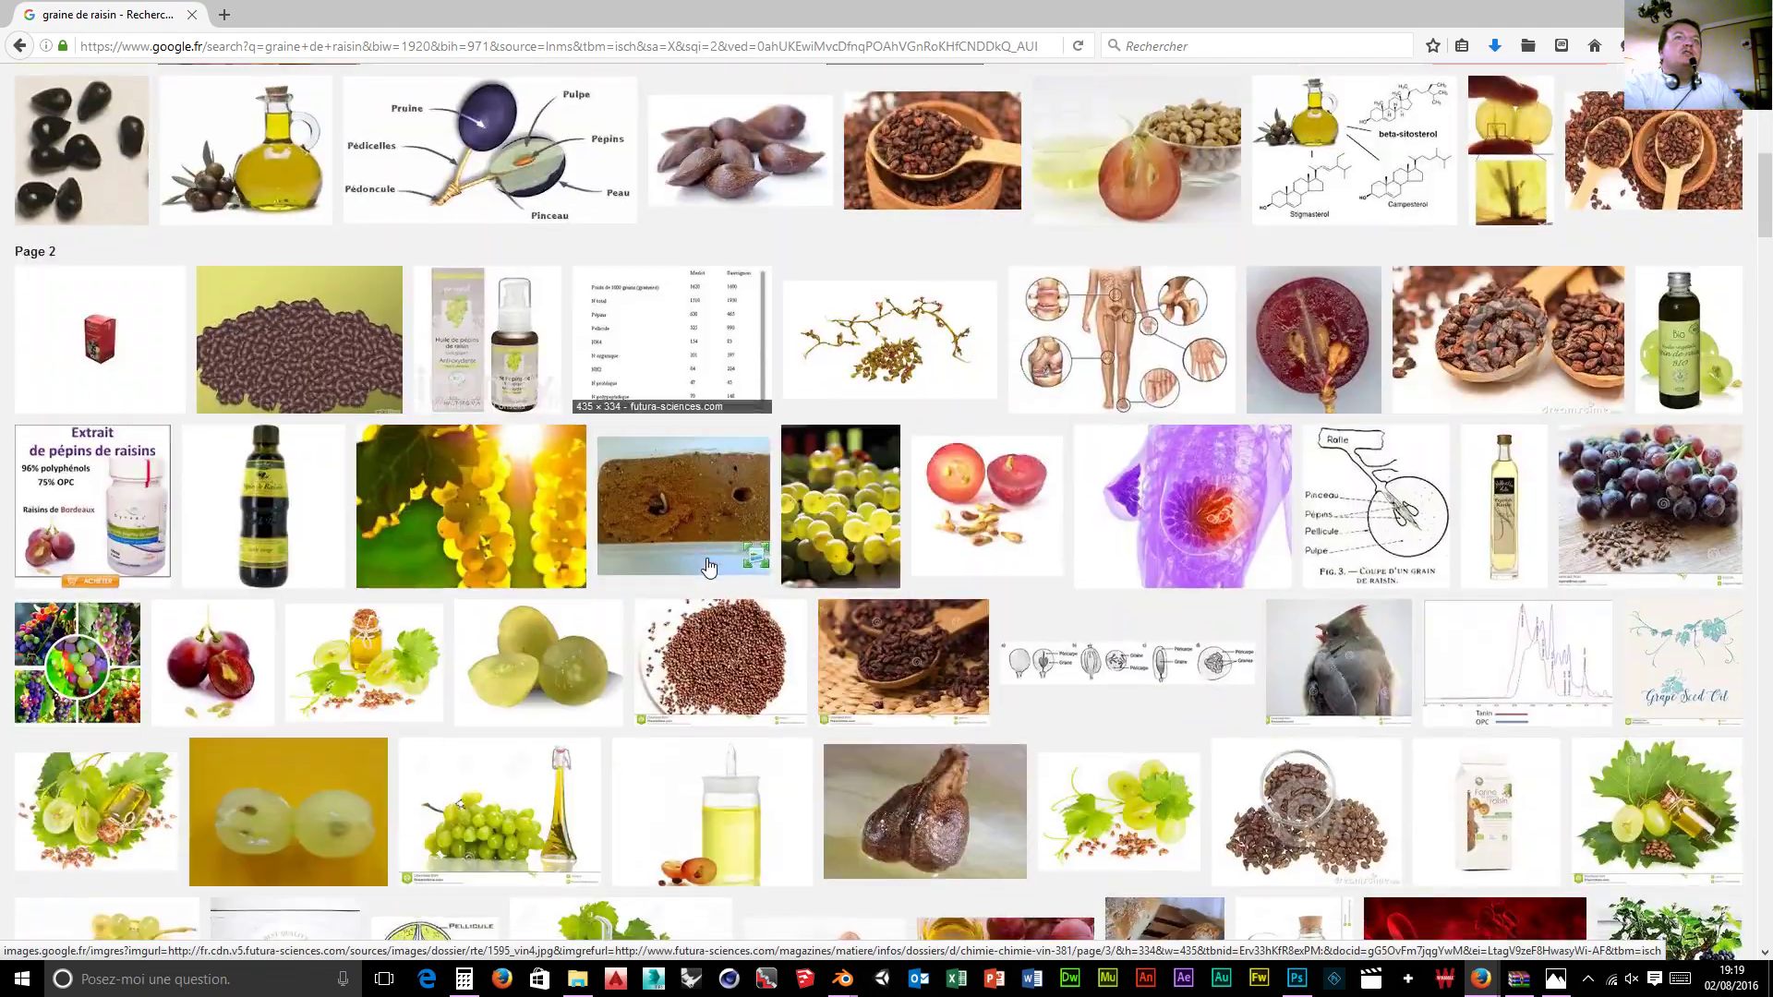
pyautogui.scroll(14, 707, 566)
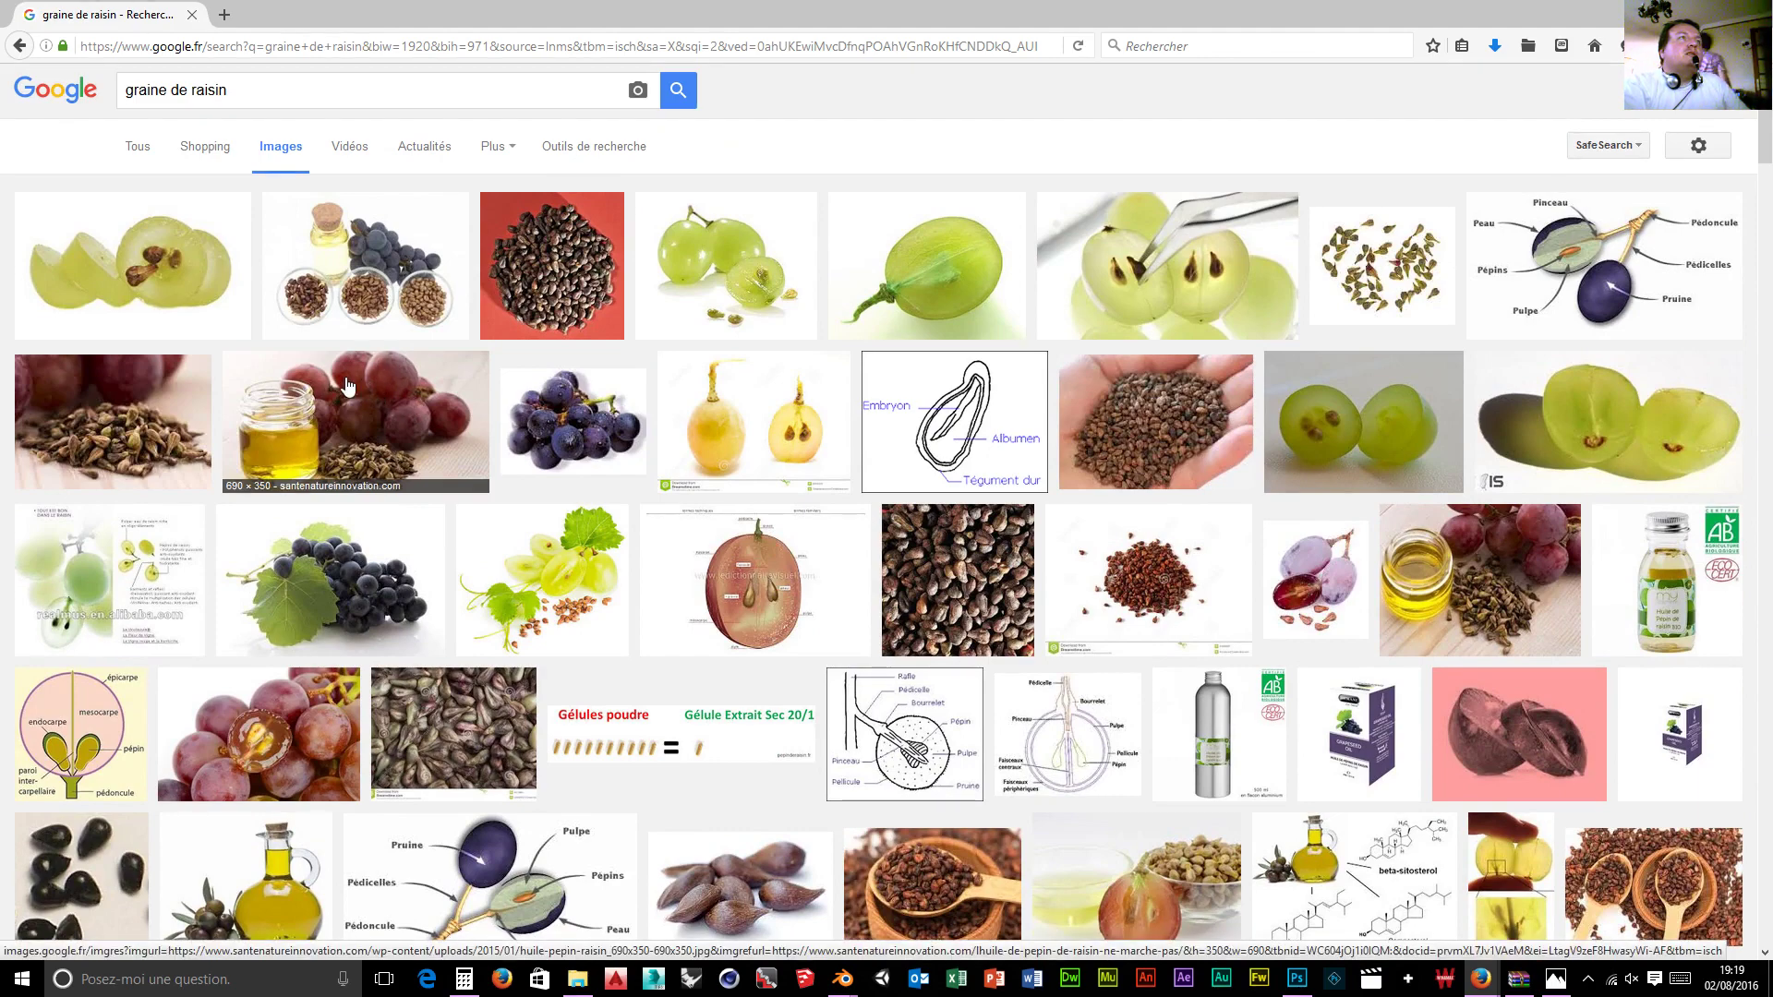
pyautogui.rightClick(378, 391)
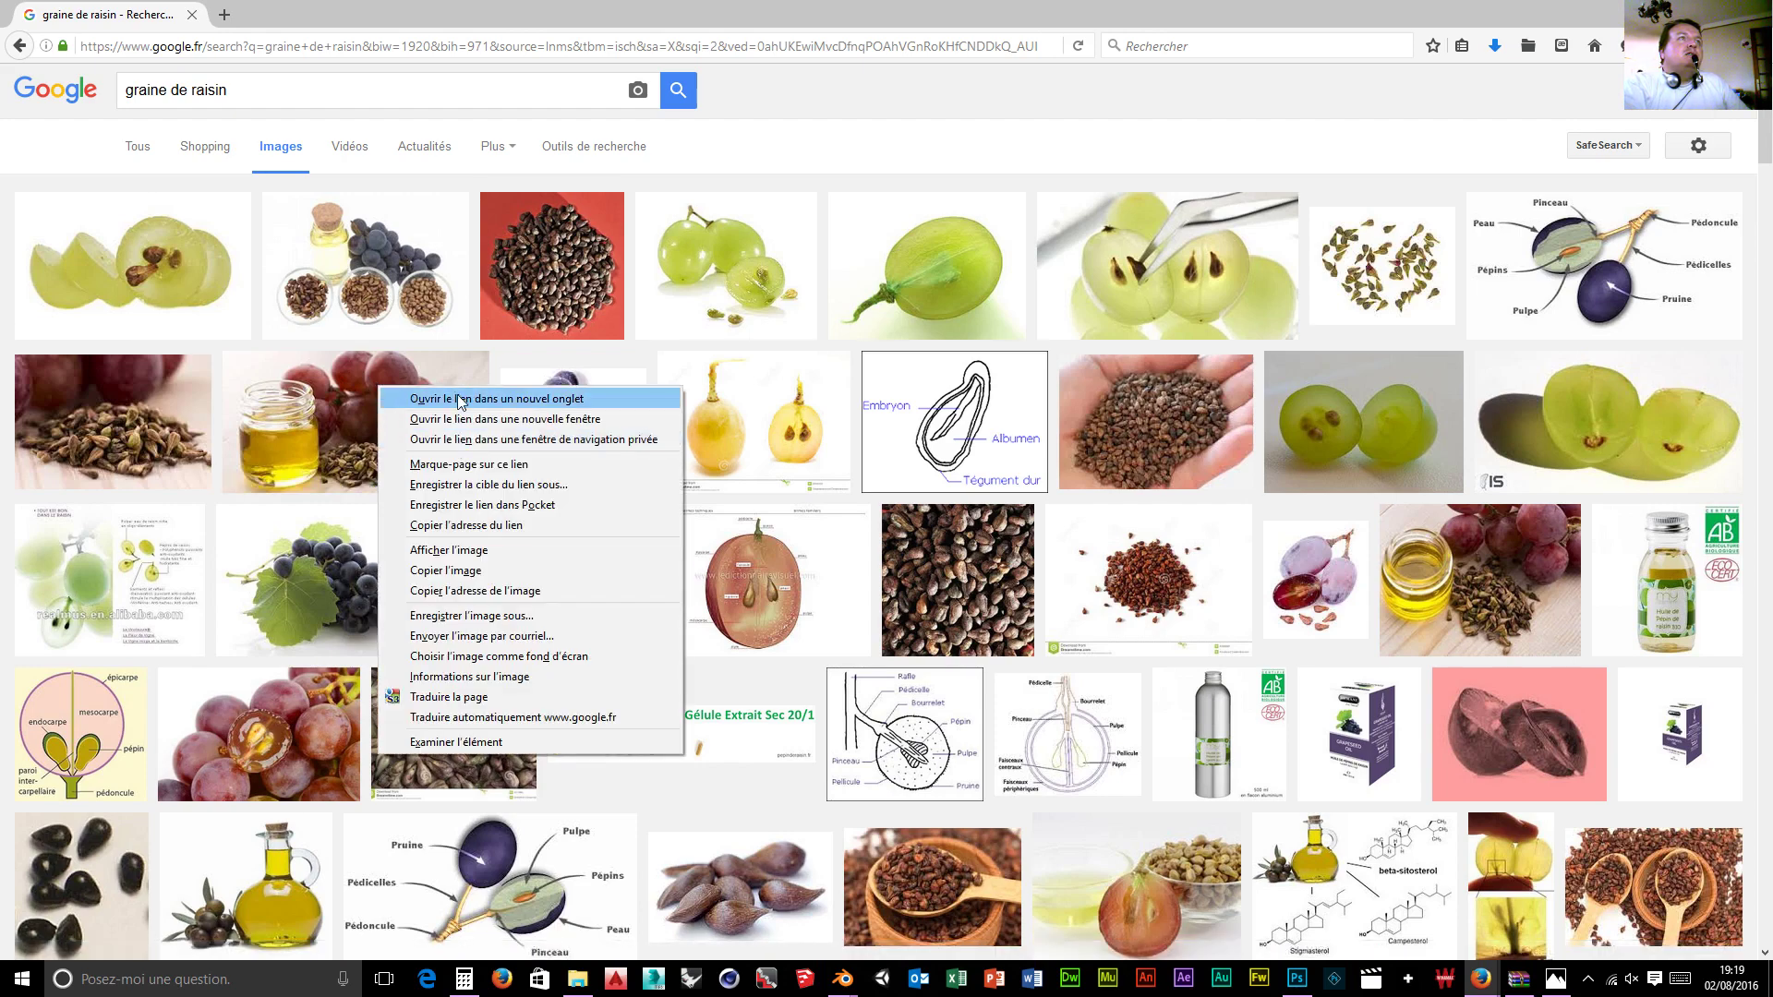
pyautogui.click(361, 392)
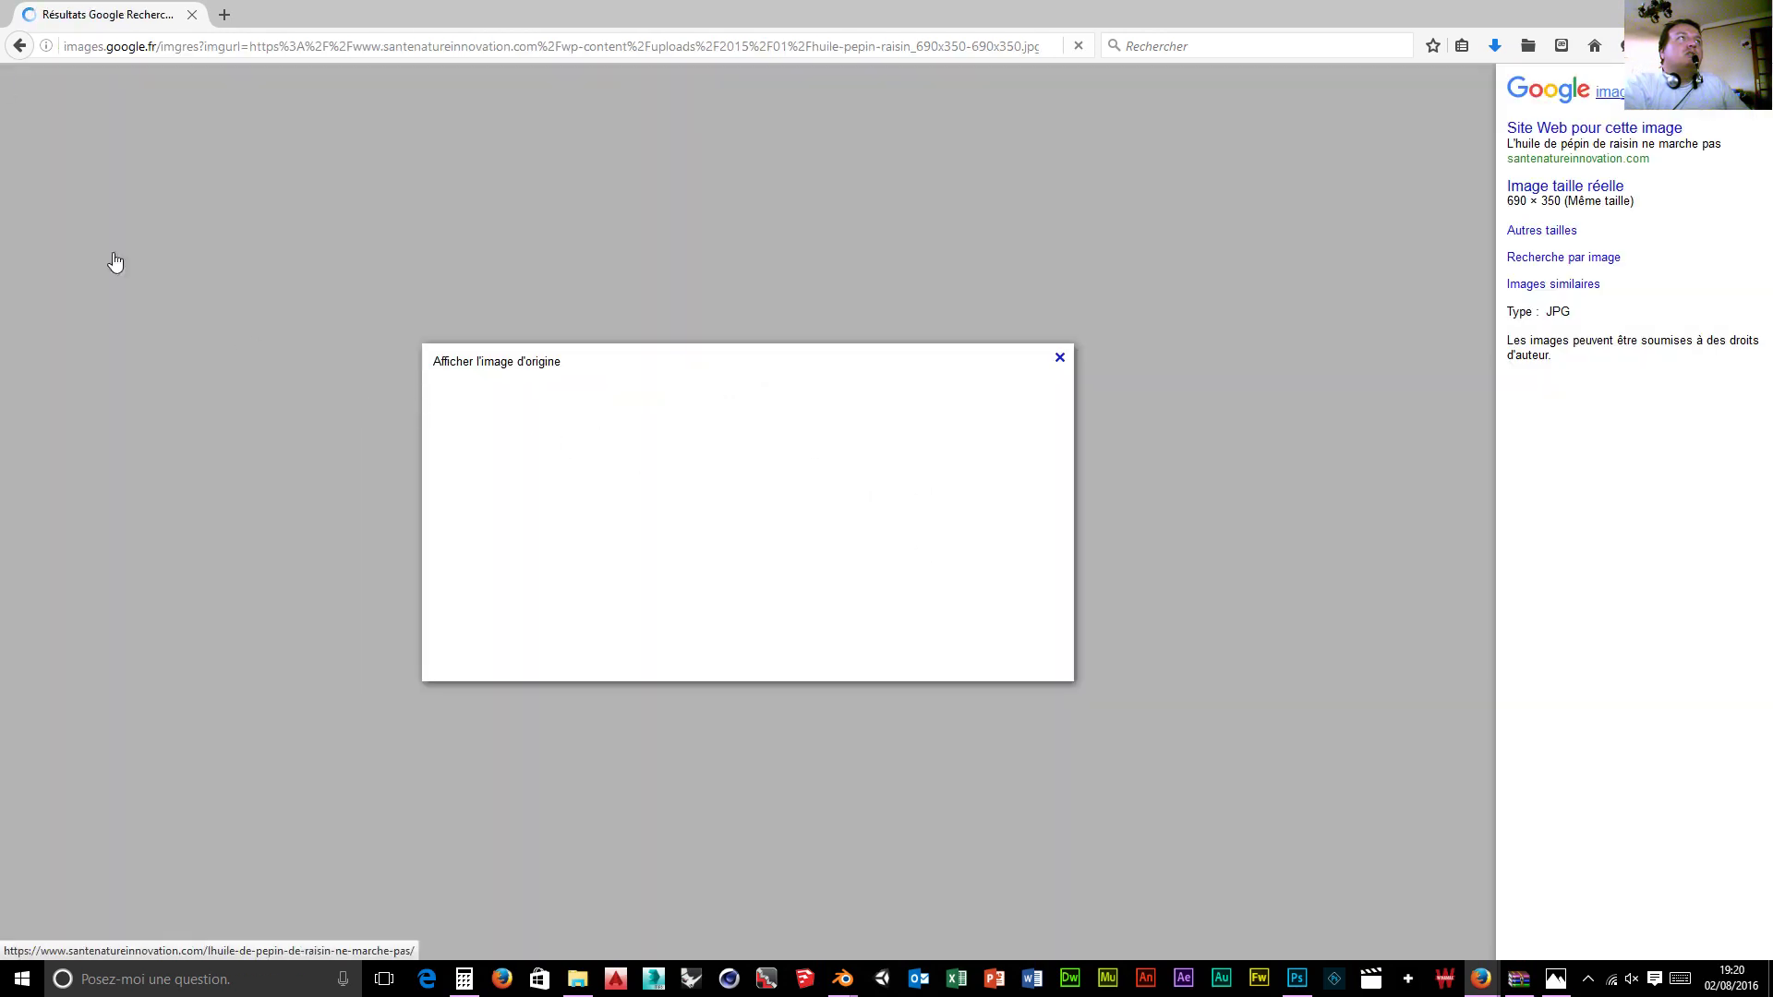
pyautogui.click(20, 45)
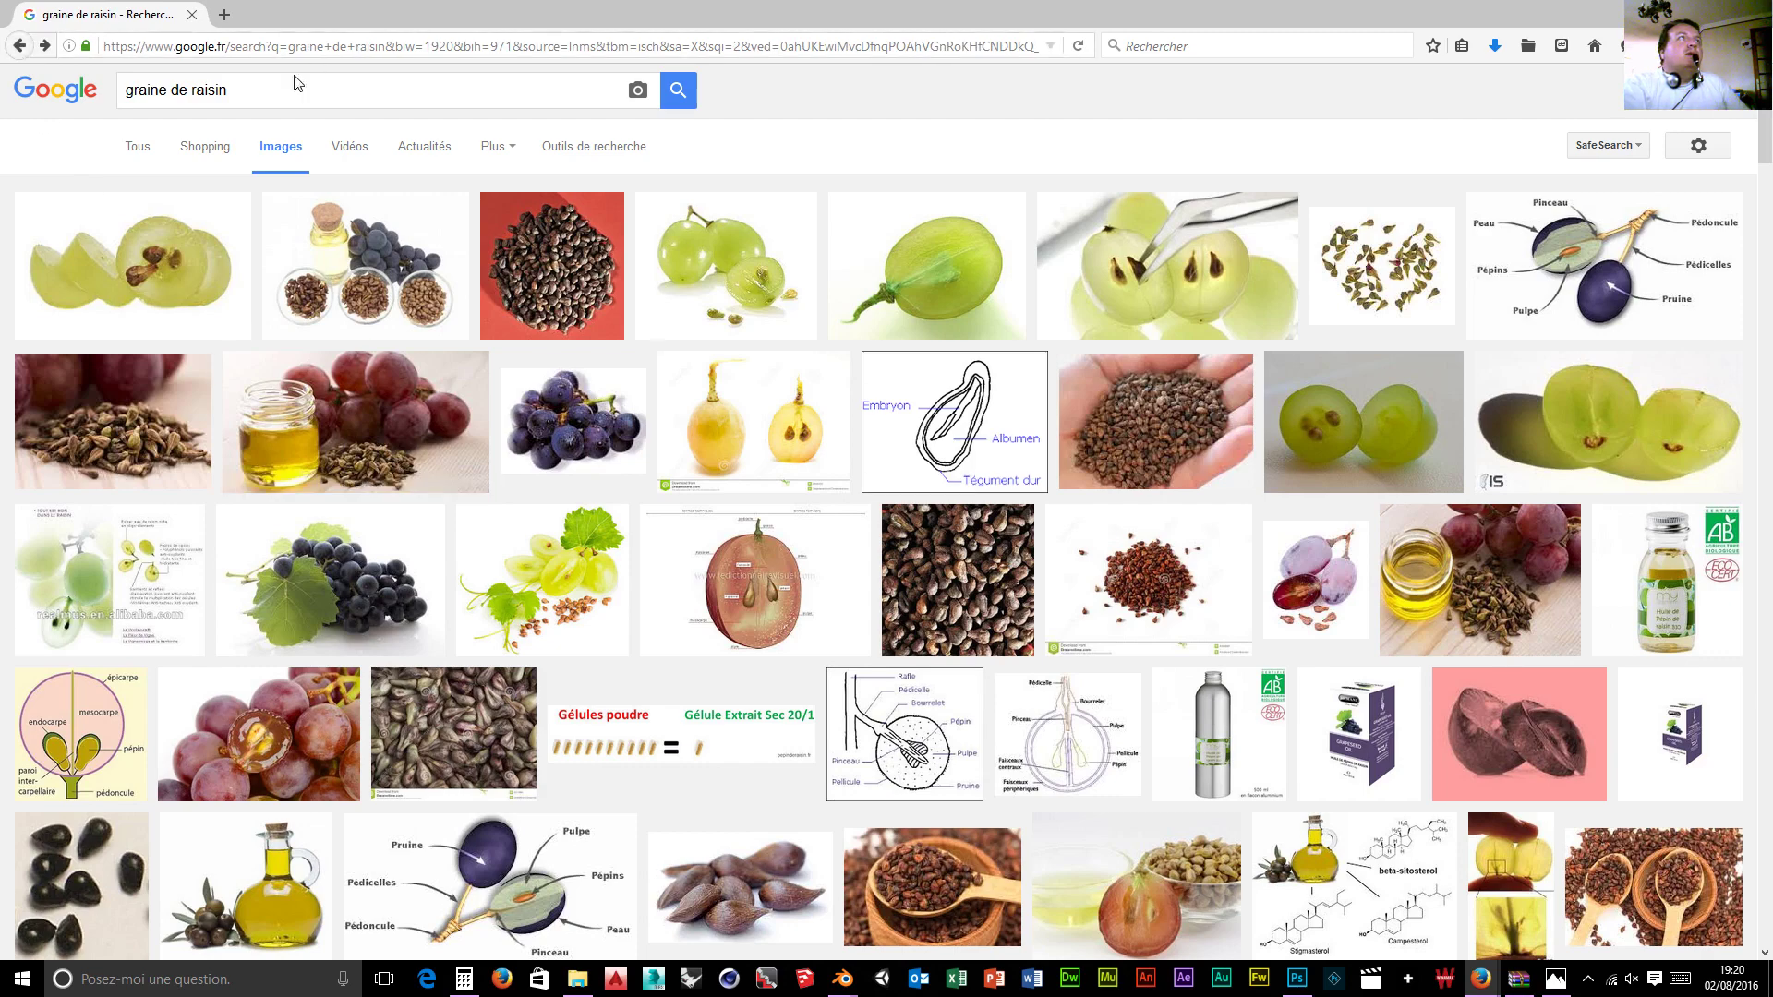
# Step: Change the image search text to "grappe de raisin"
pyautogui.click(162, 90)
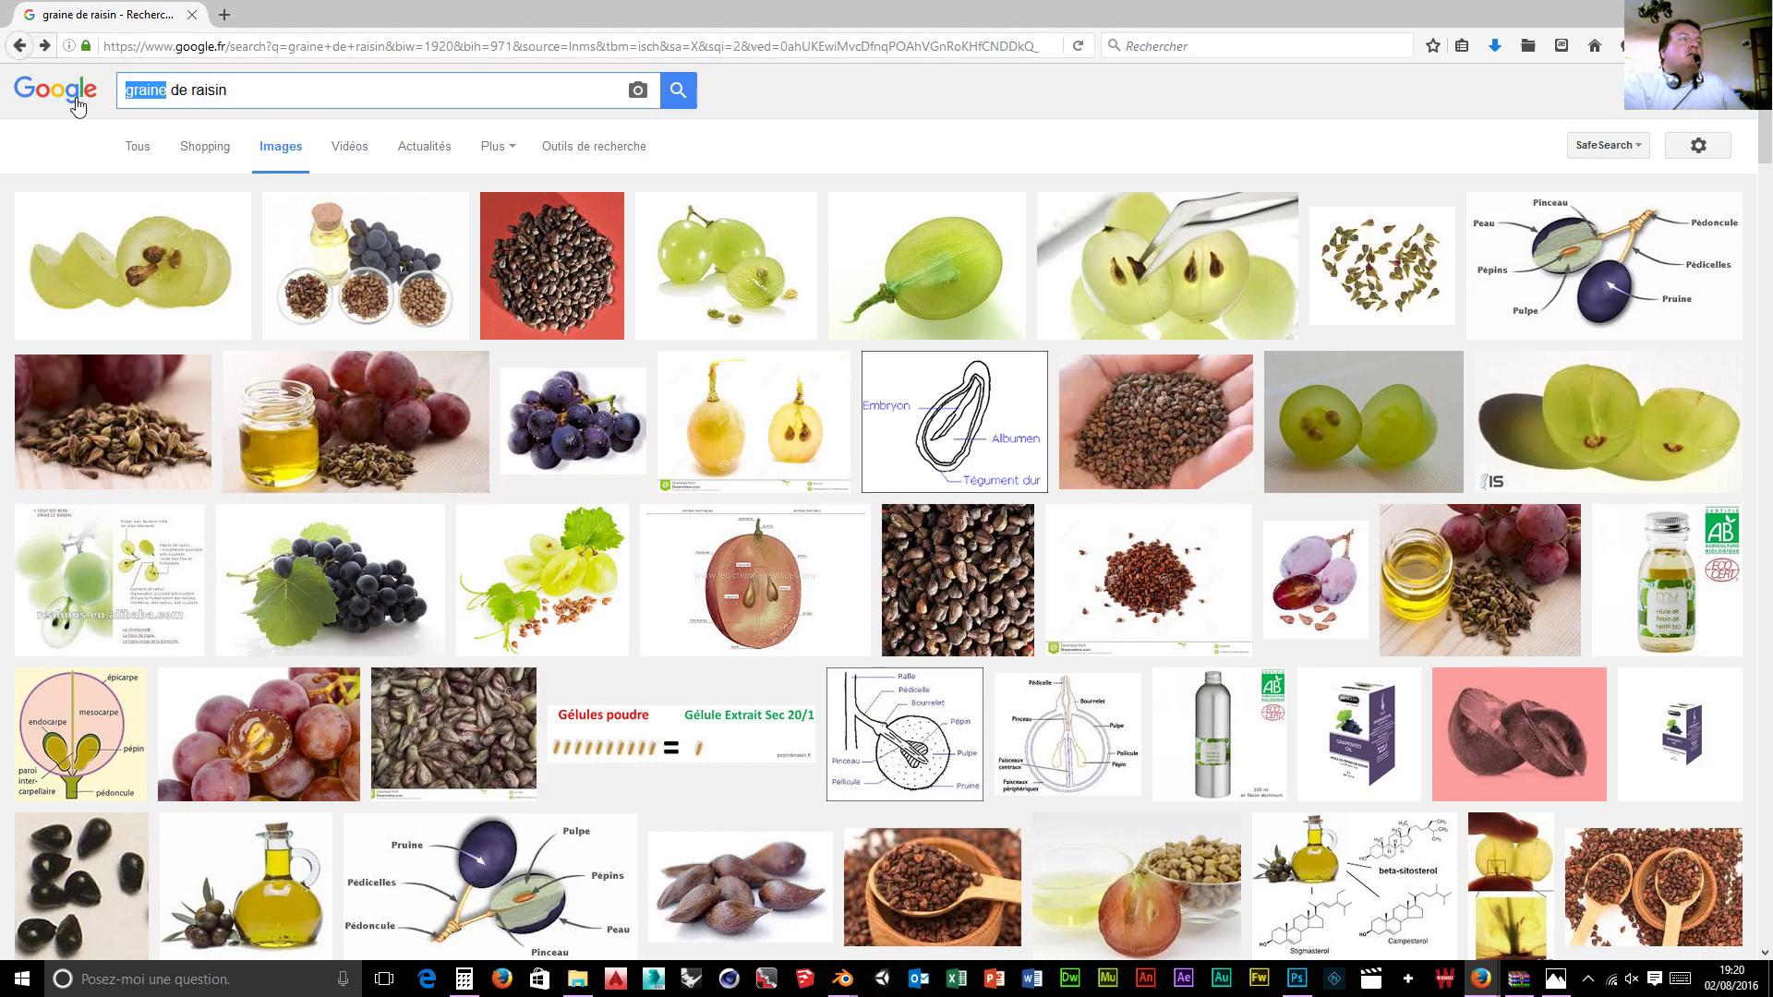
pyautogui.write('grap')
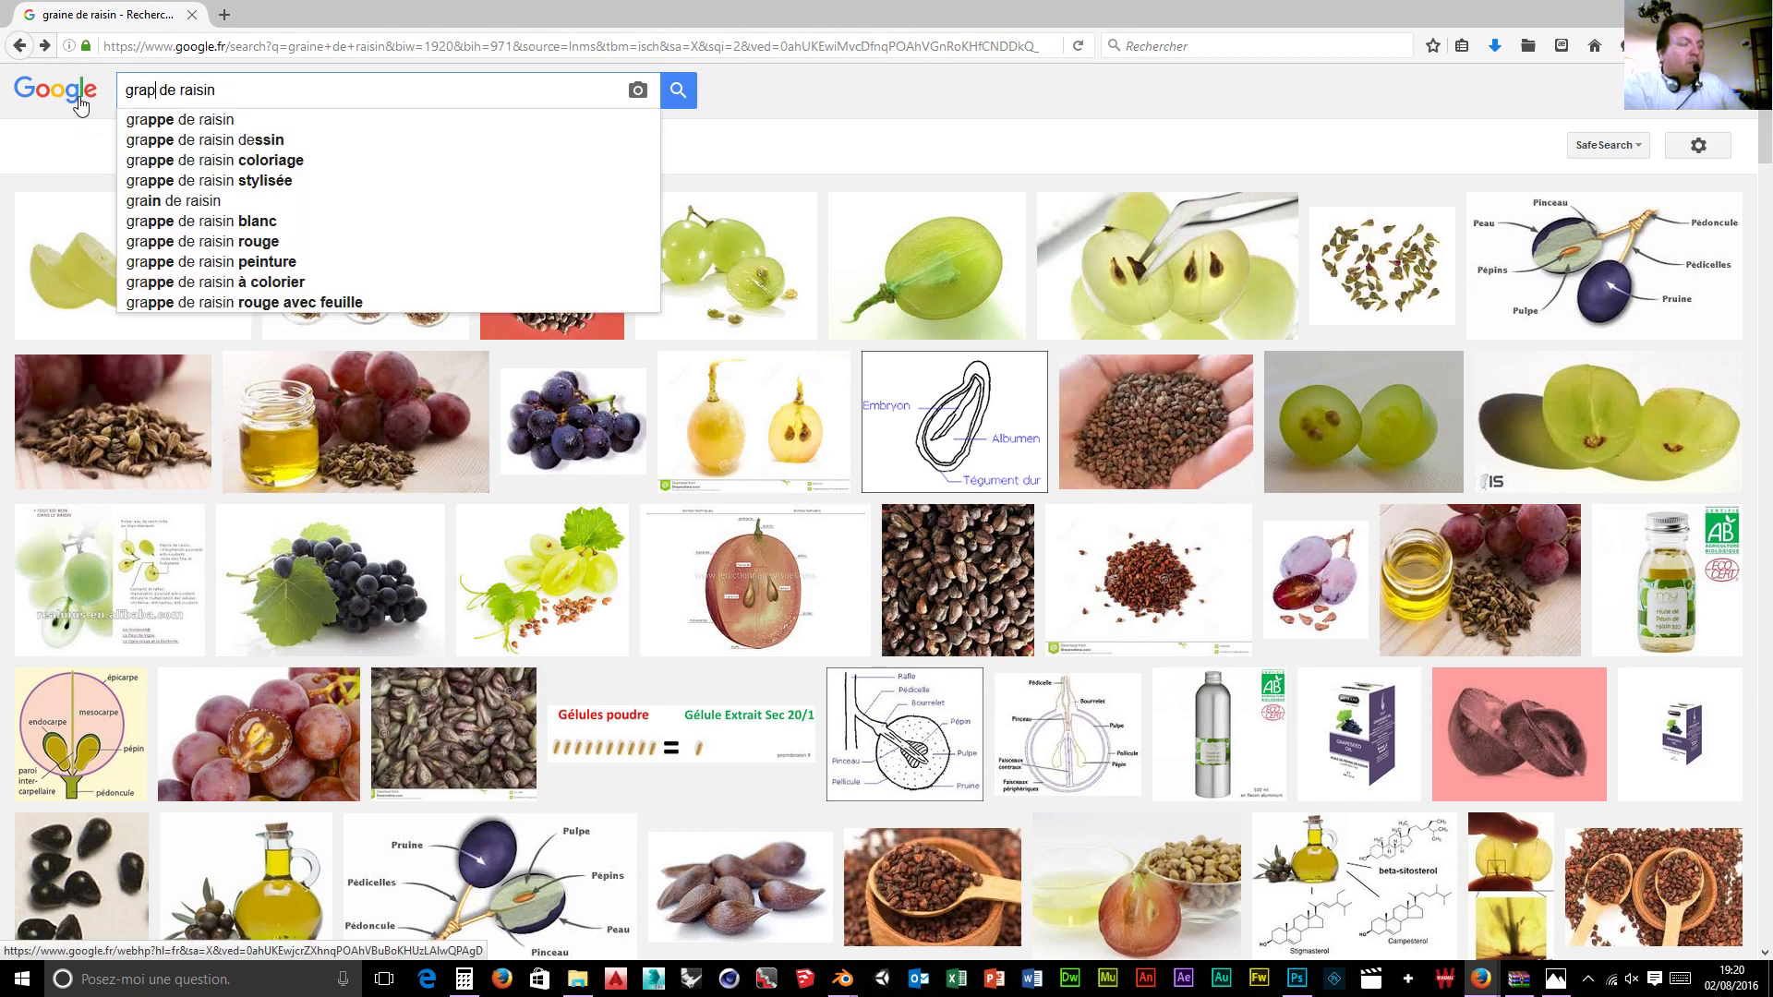
pyautogui.write('pe')
pyautogui.click(779, 157)
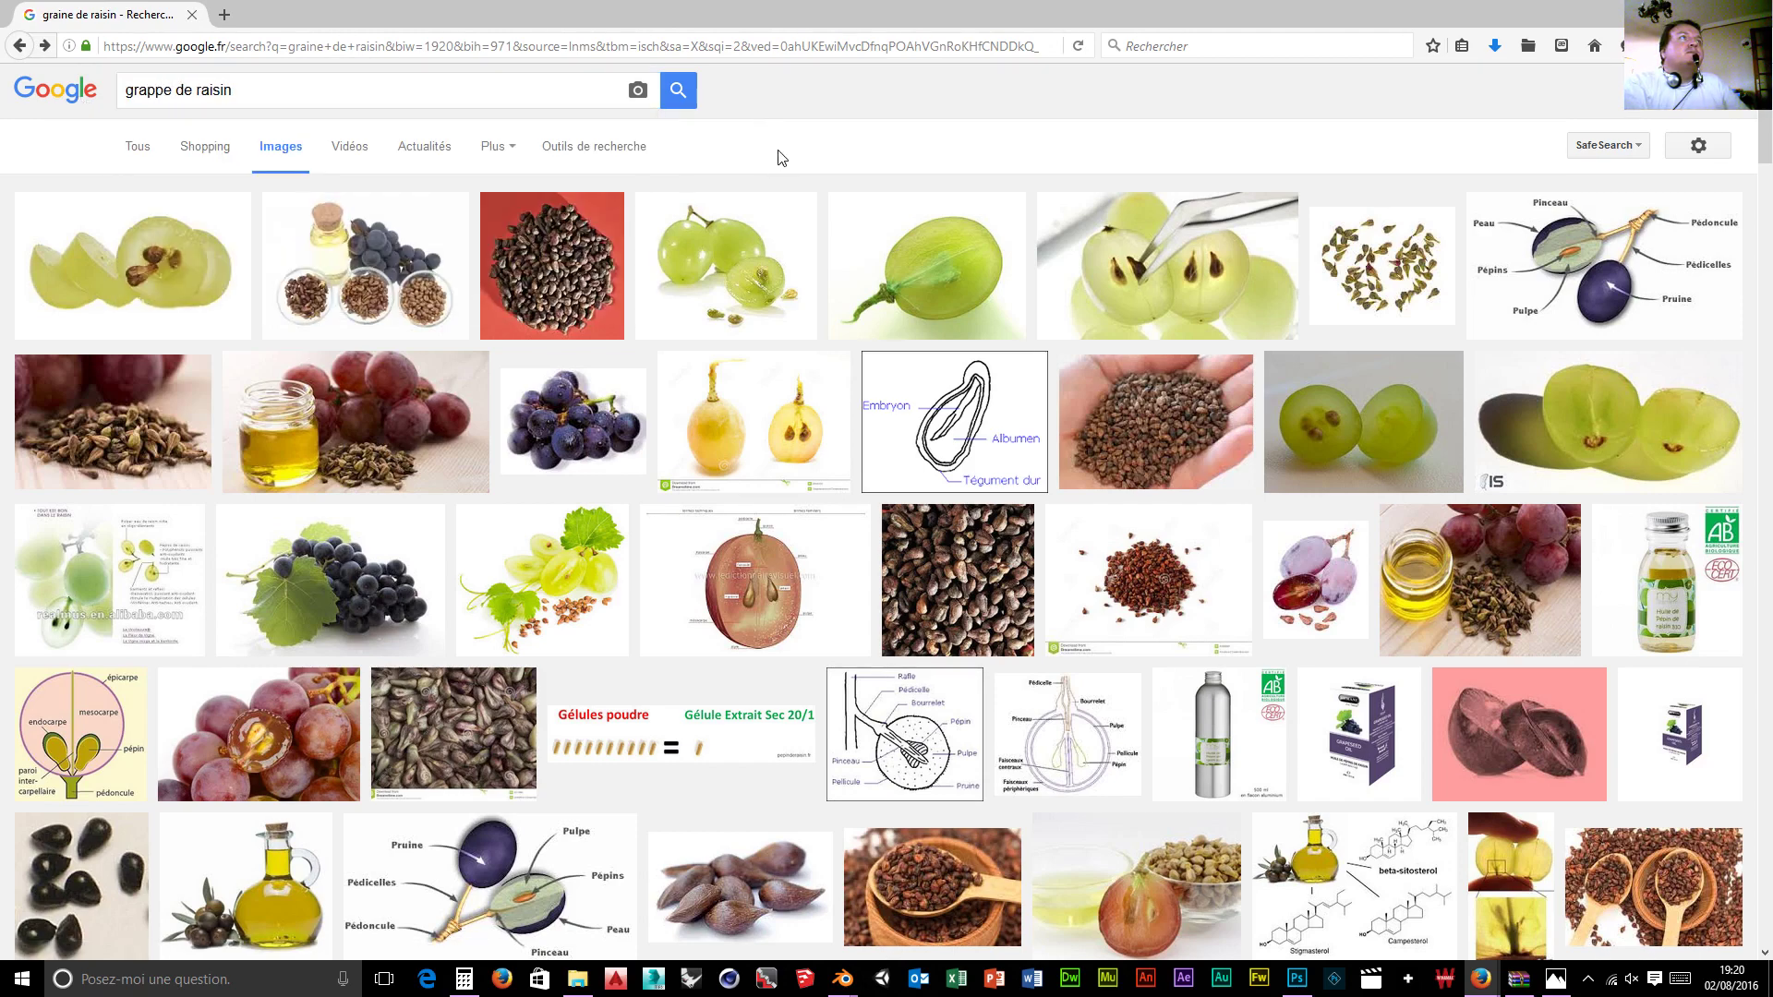
# Step: Filter the image results to sizes larger than 1600 × 1200 (2 Mpx)
pyautogui.click(565, 155)
pyautogui.click(163, 195)
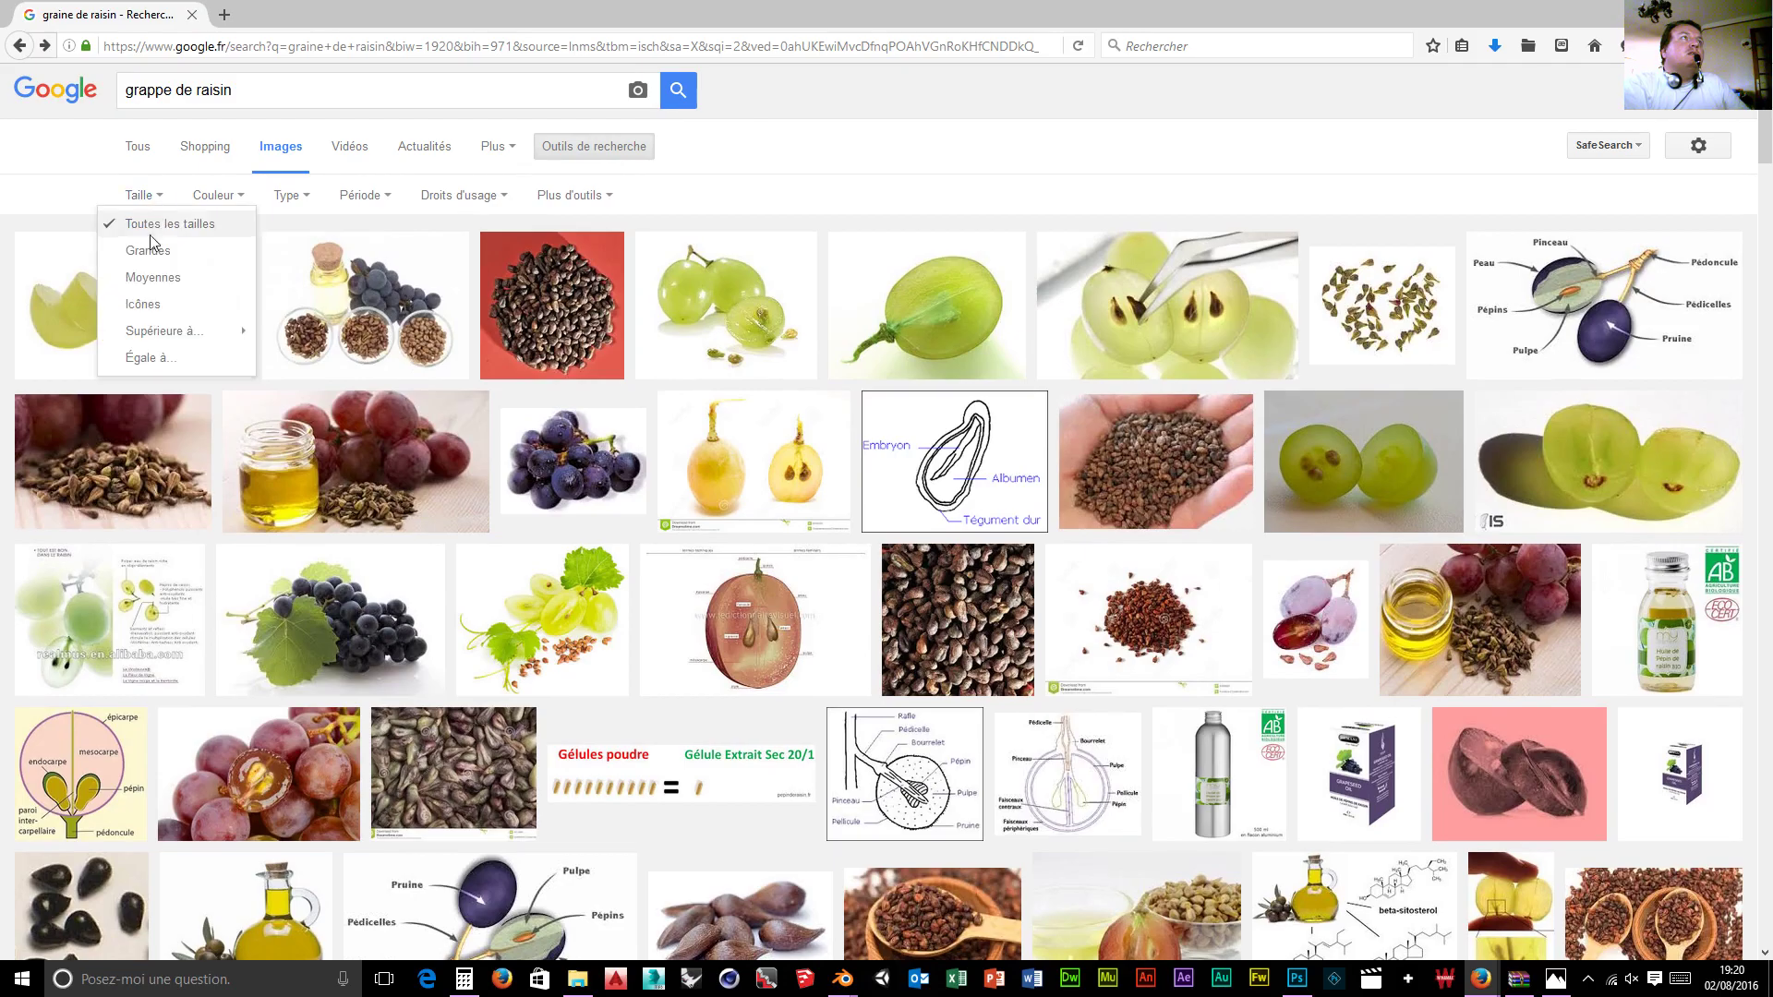
pyautogui.moveTo(184, 332)
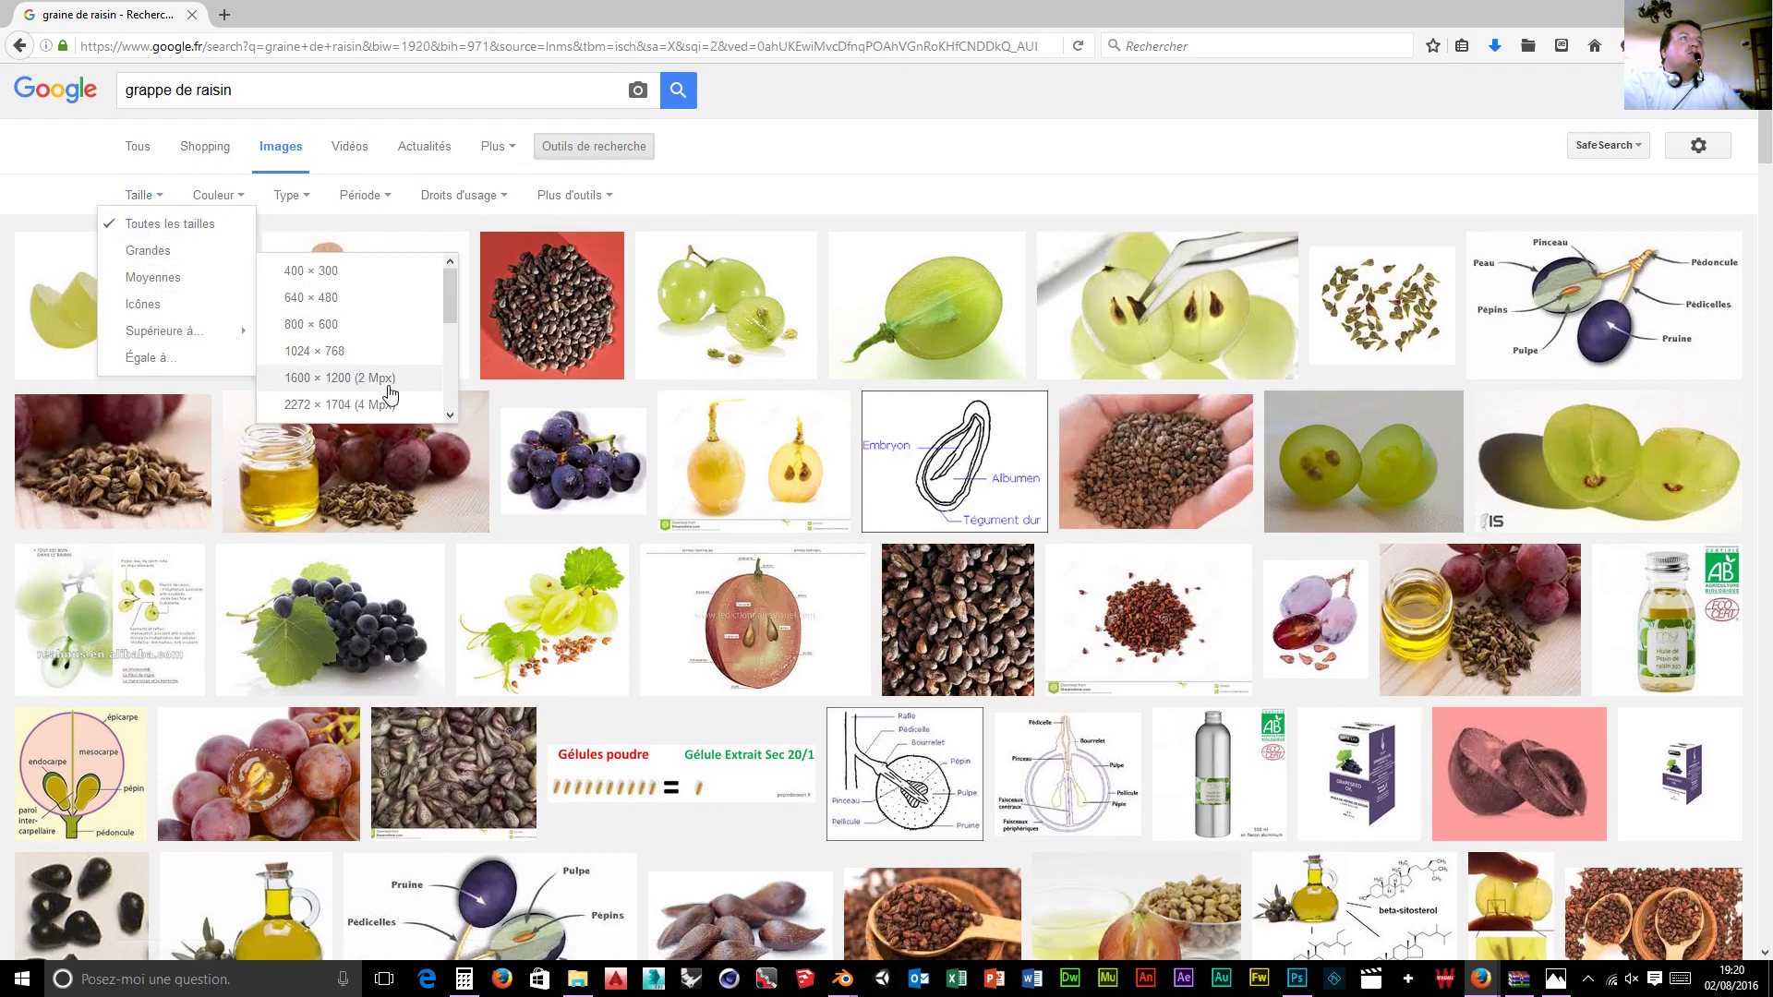
pyautogui.click(360, 380)
# Step: Look through the size-filtered image results over several result pages for a suitable grape photo
pyautogui.scroll(-20, 549, 471)
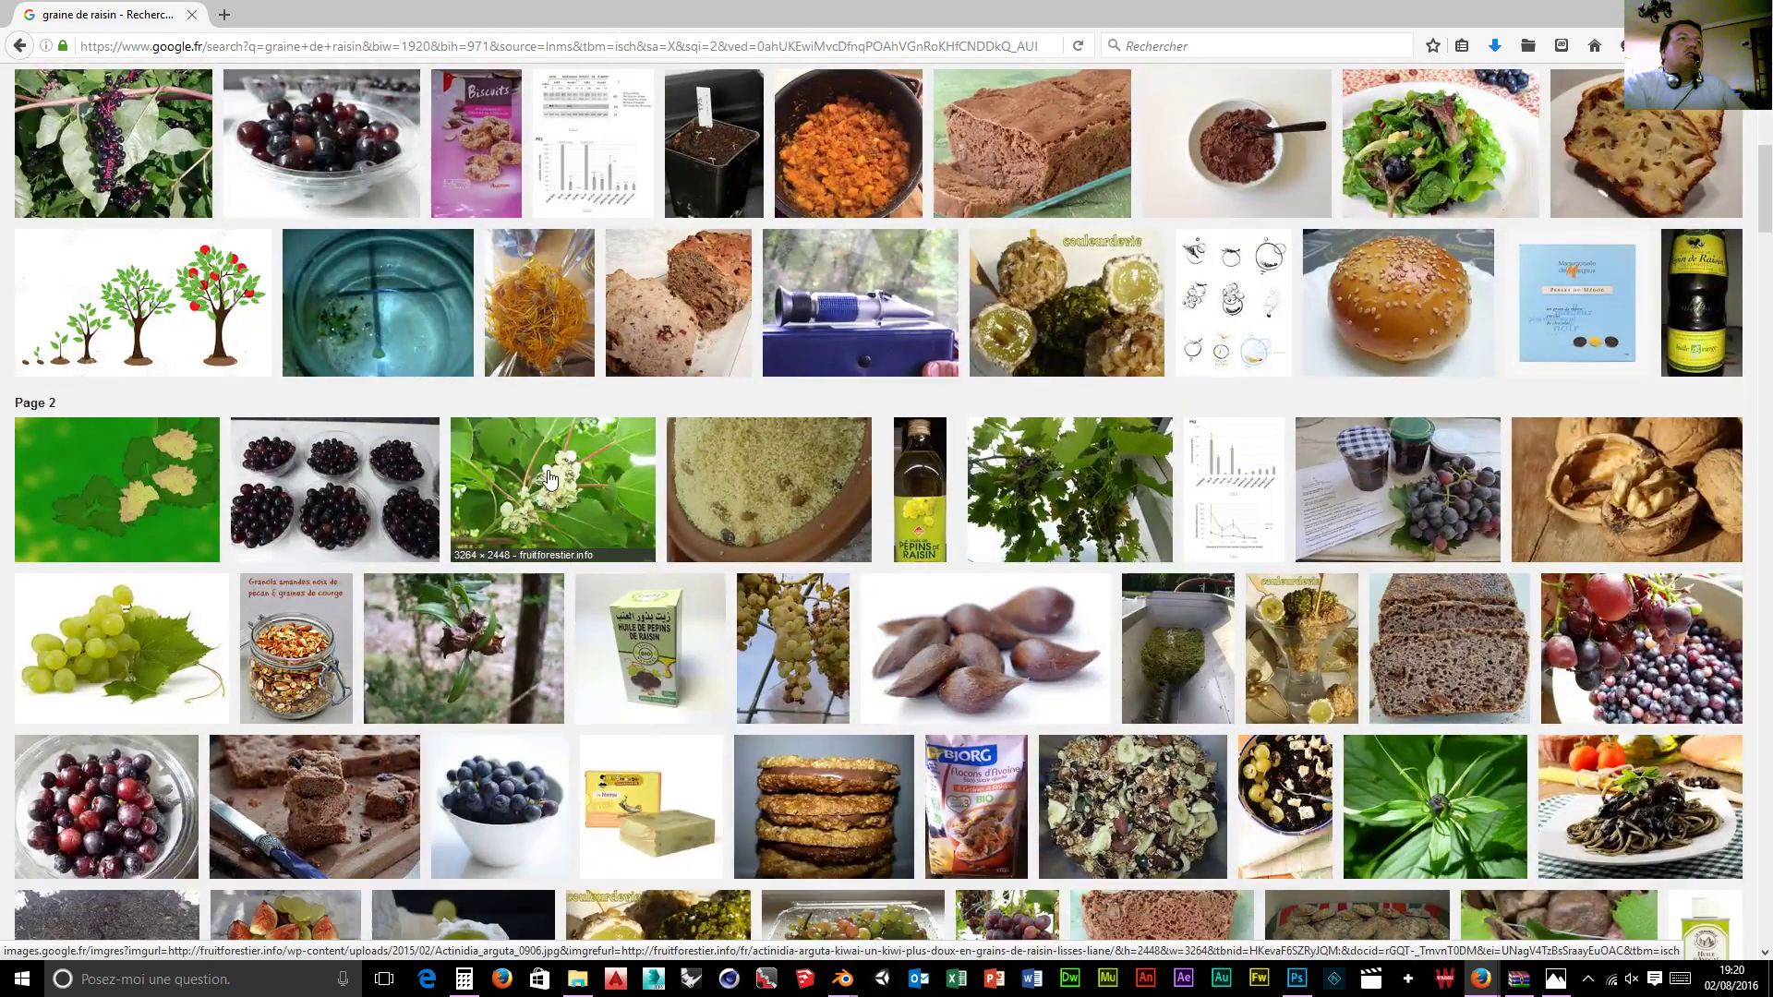
pyautogui.scroll(-4, 542, 488)
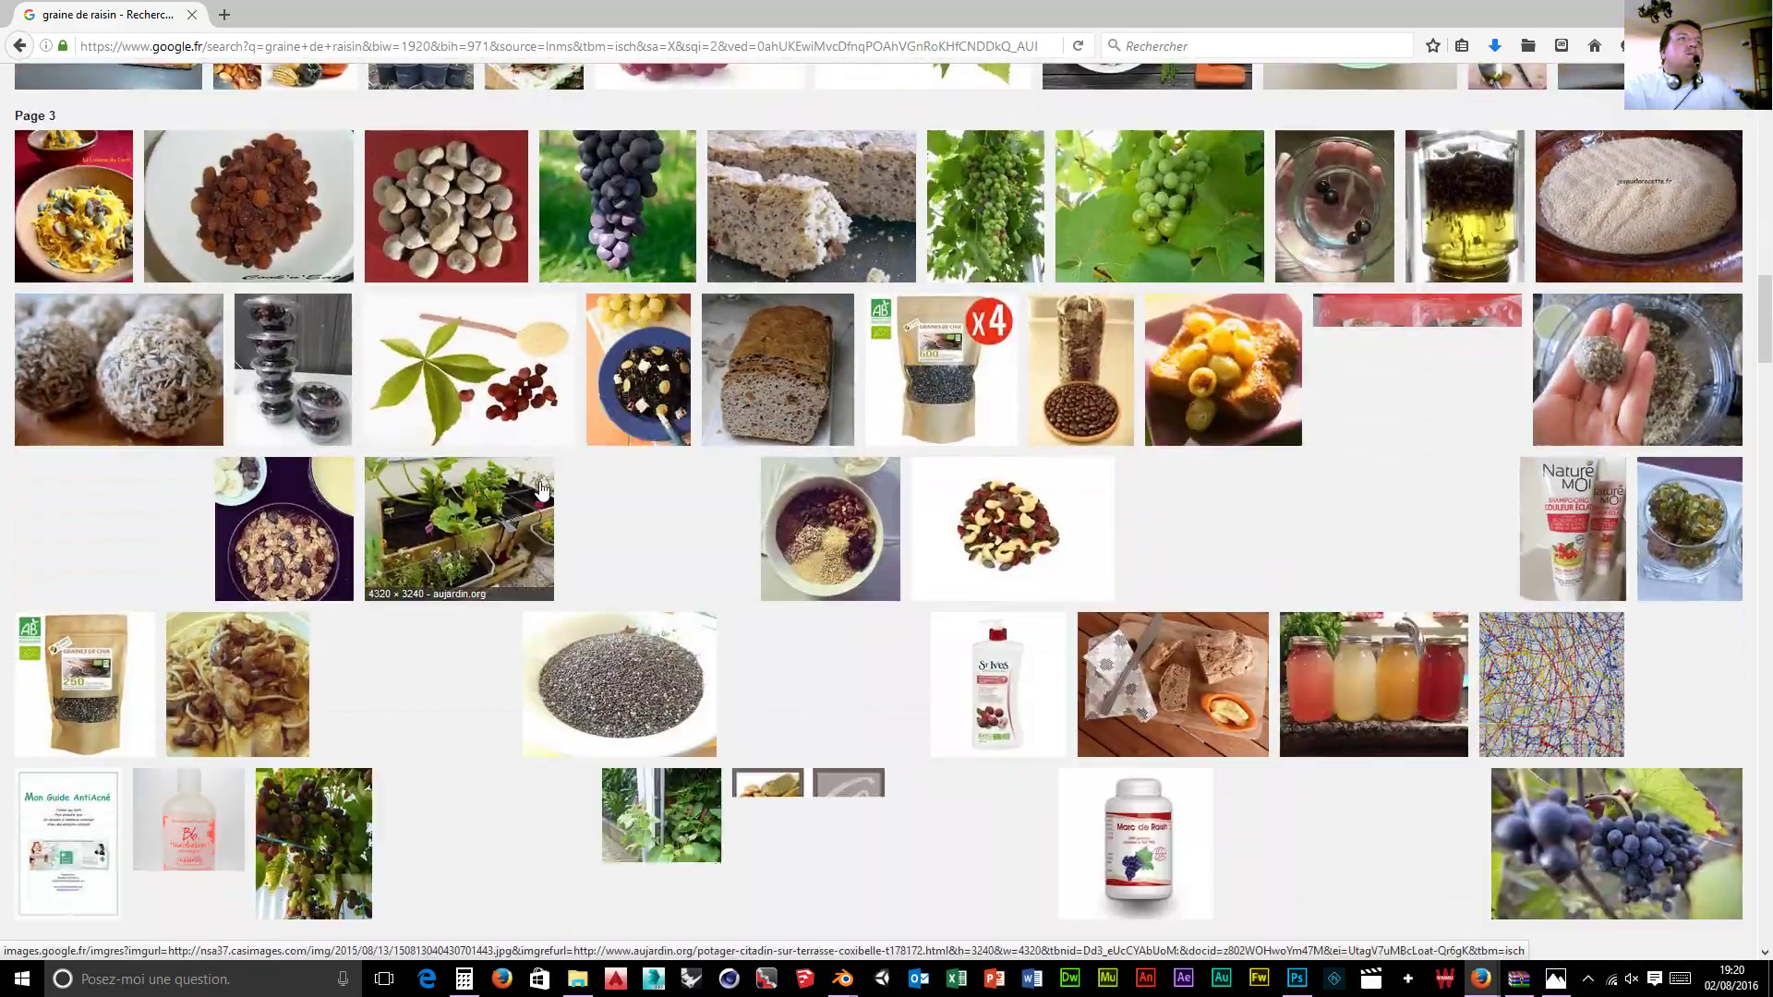
pyautogui.scroll(20, 541, 490)
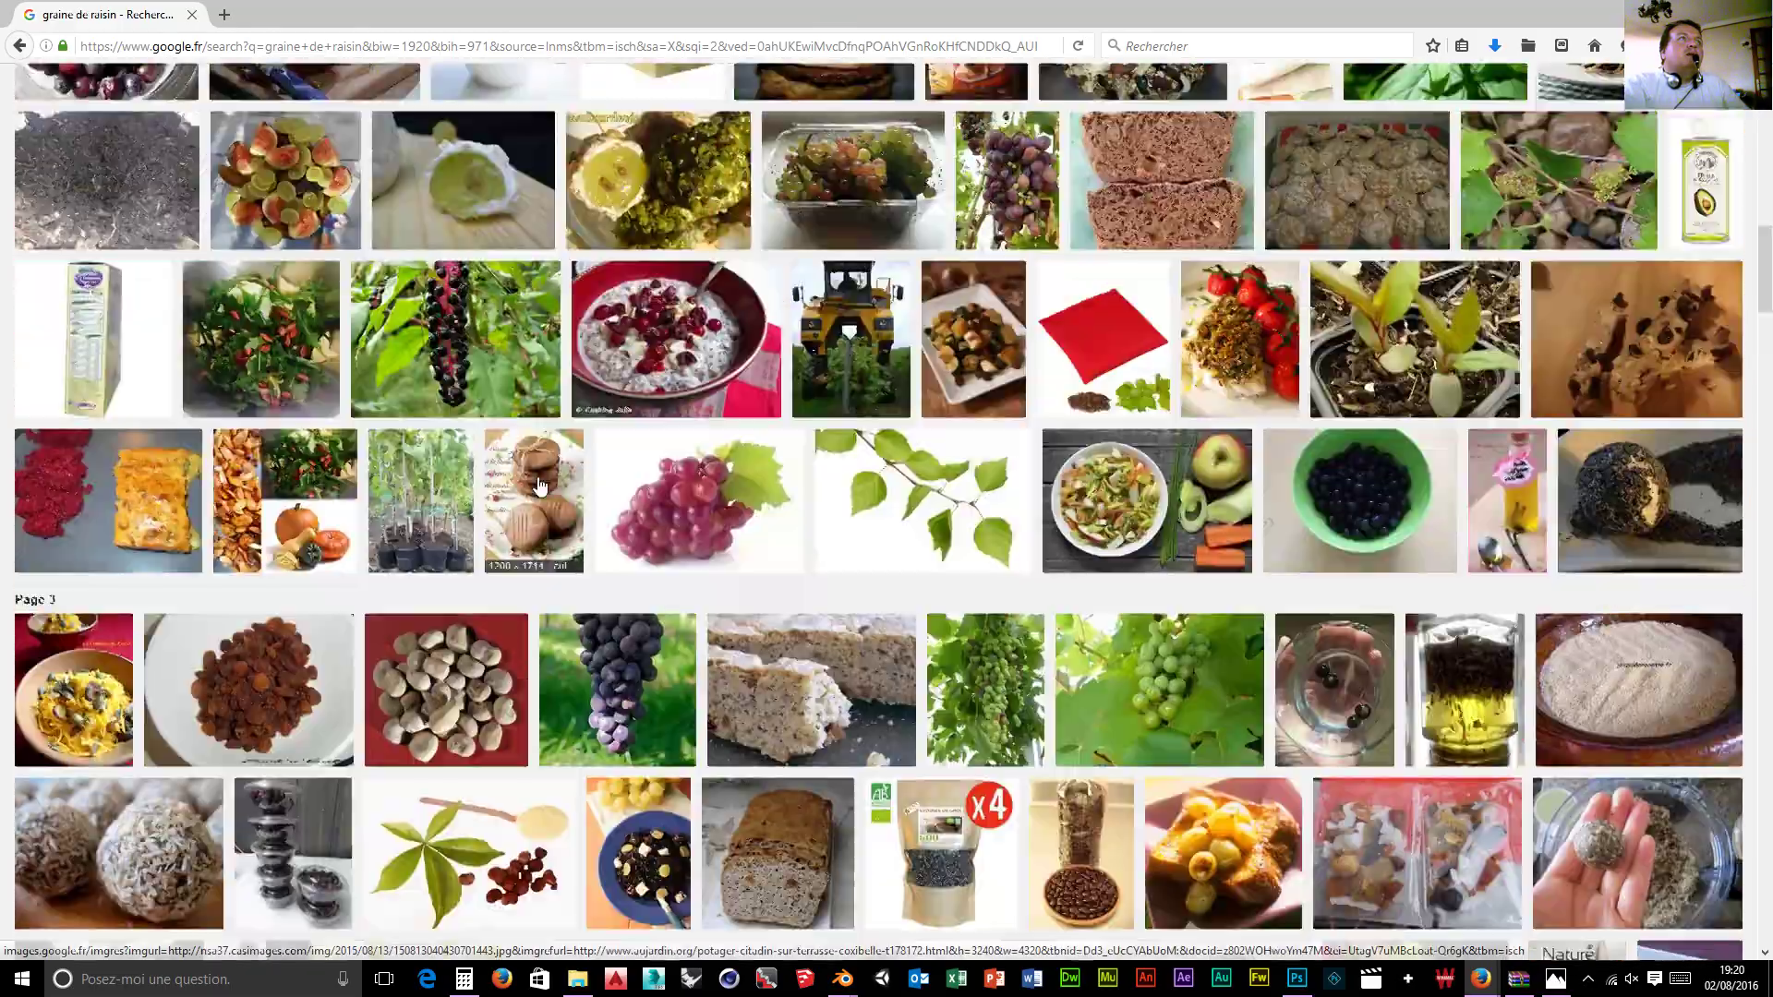
pyautogui.scroll(-5, 537, 505)
pyautogui.scroll(-20, 537, 505)
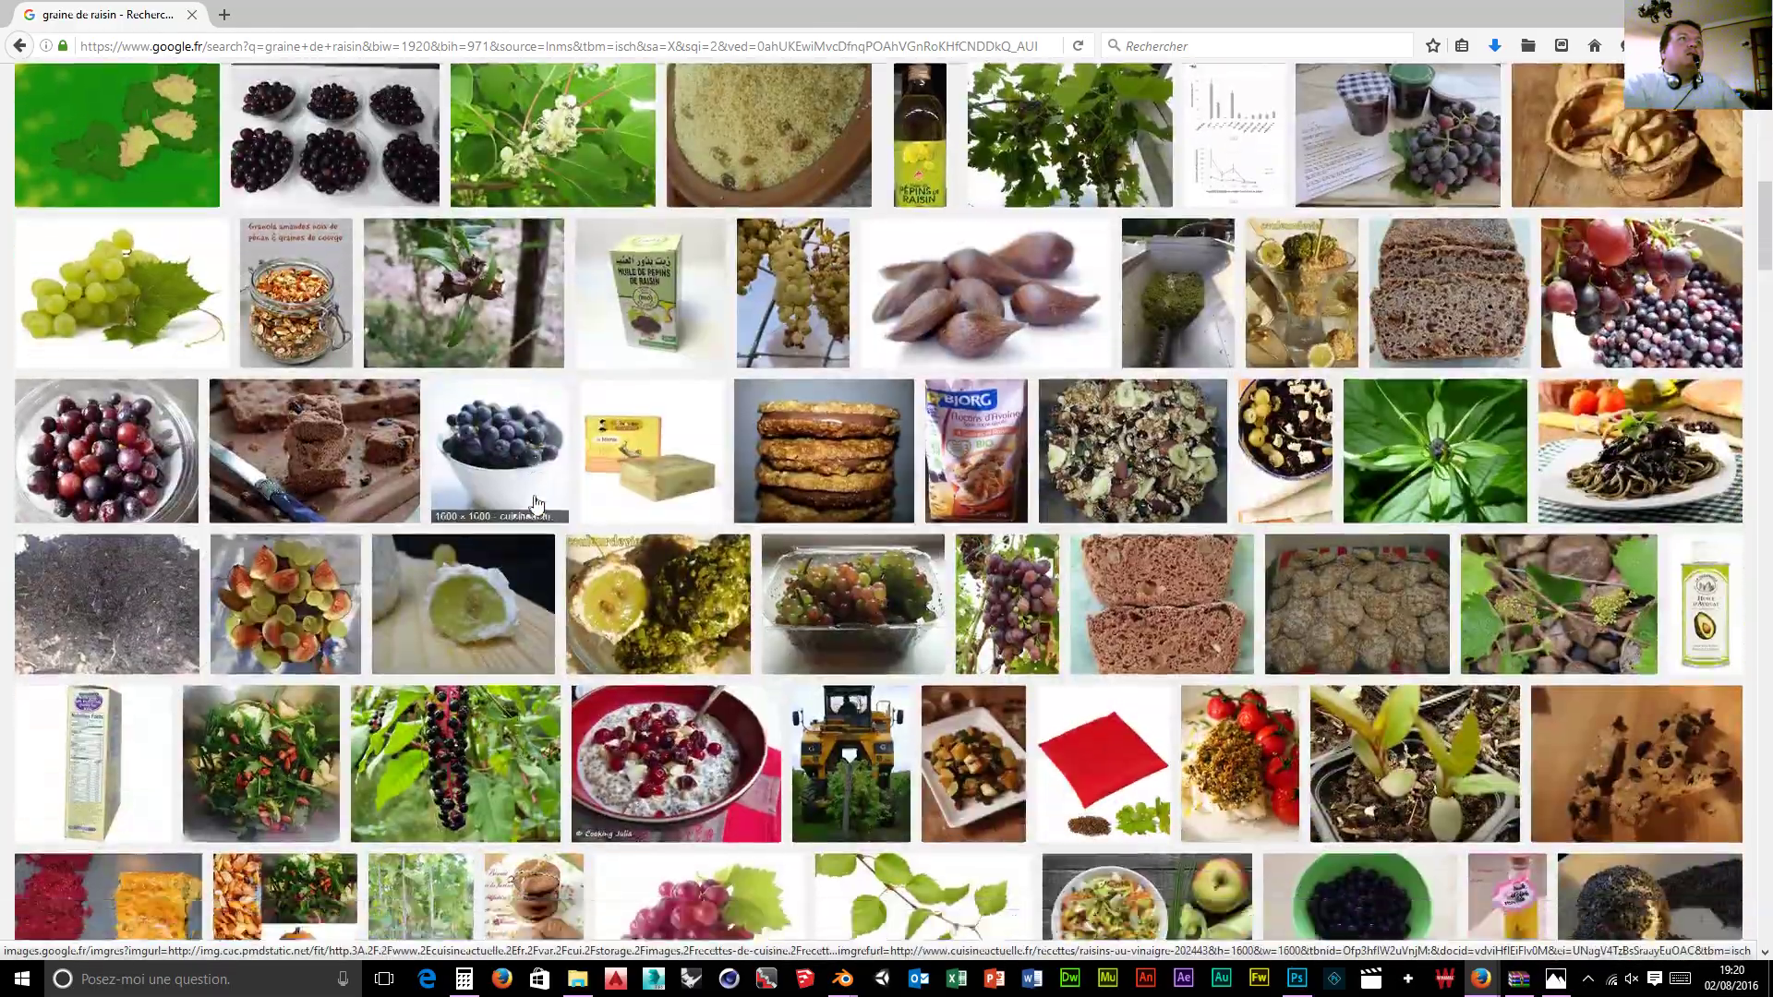
pyautogui.scroll(-9, 537, 504)
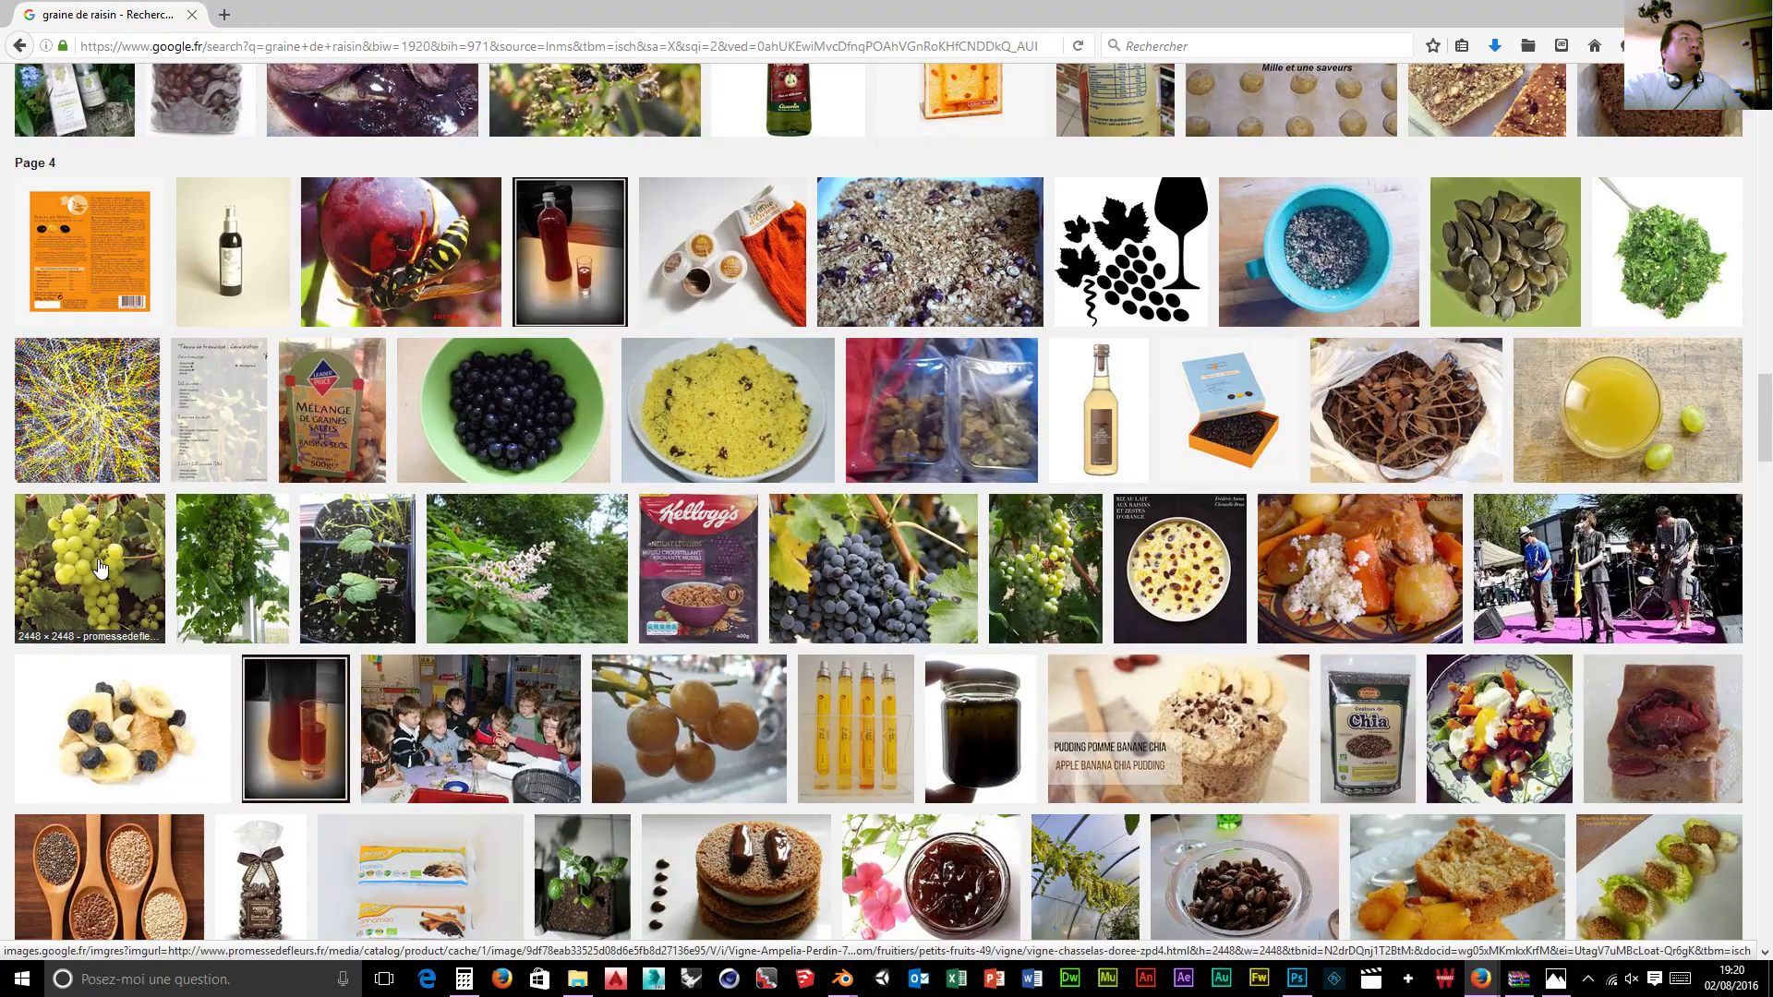
pyautogui.scroll(-5, 100, 568)
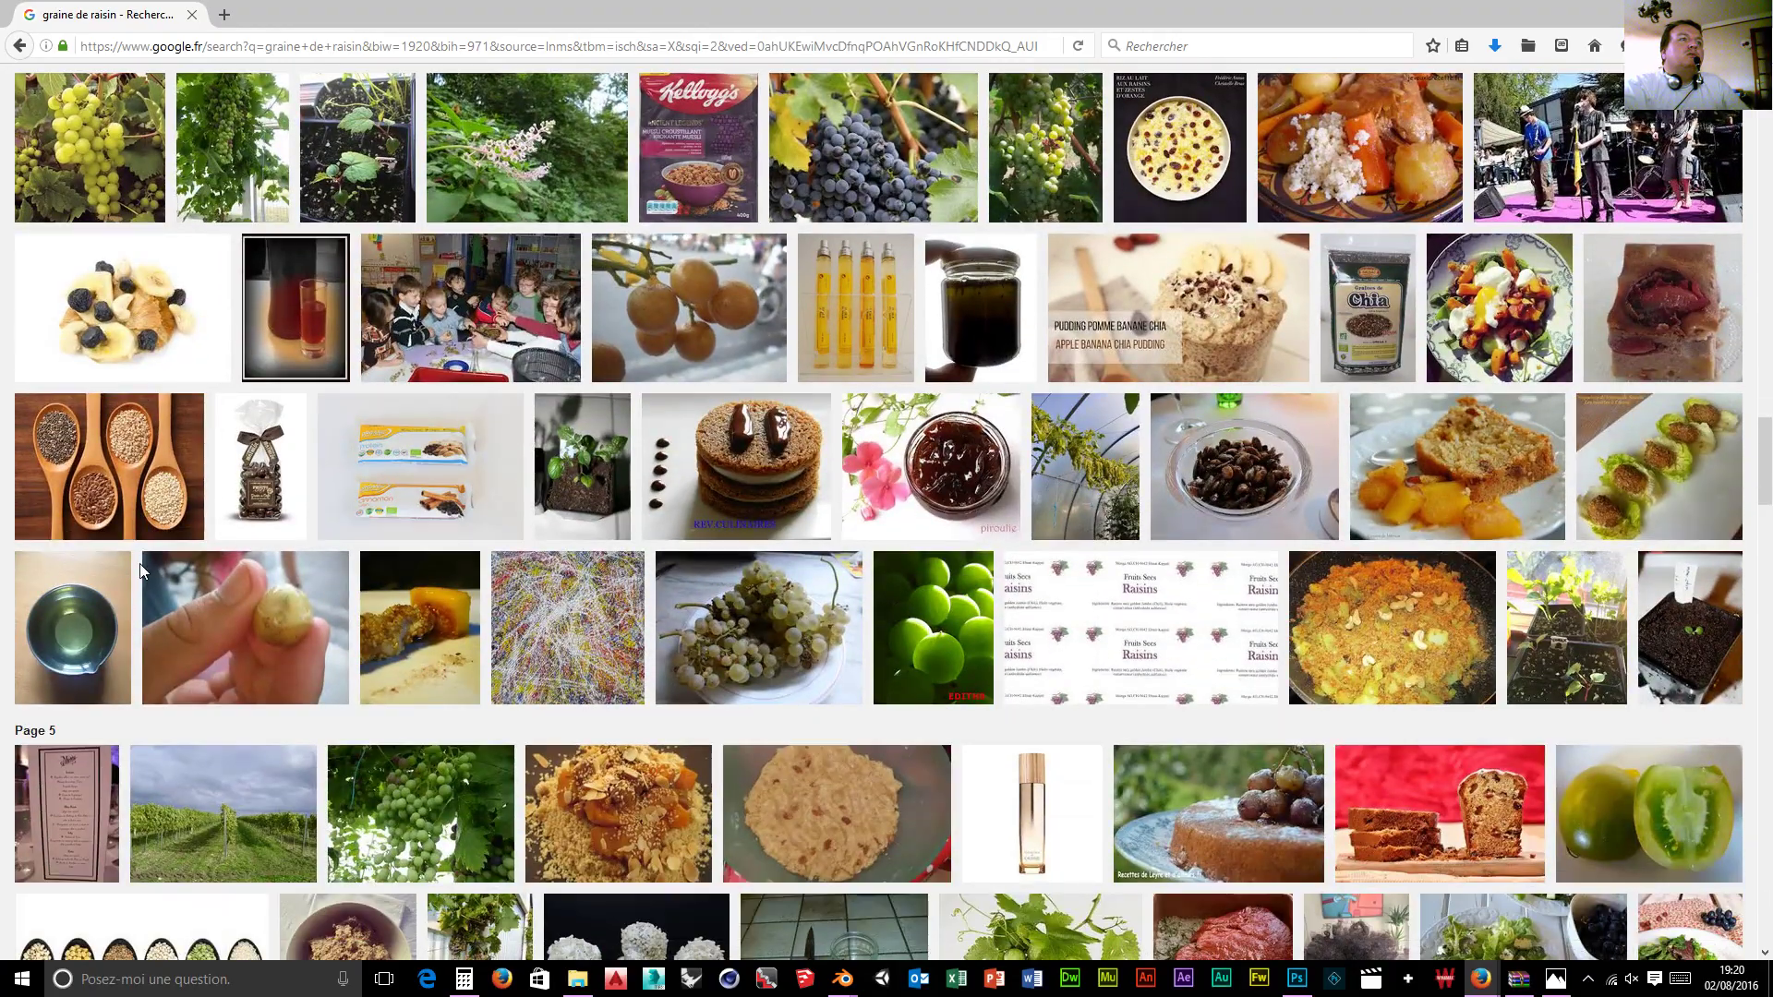
pyautogui.scroll(-7, 140, 569)
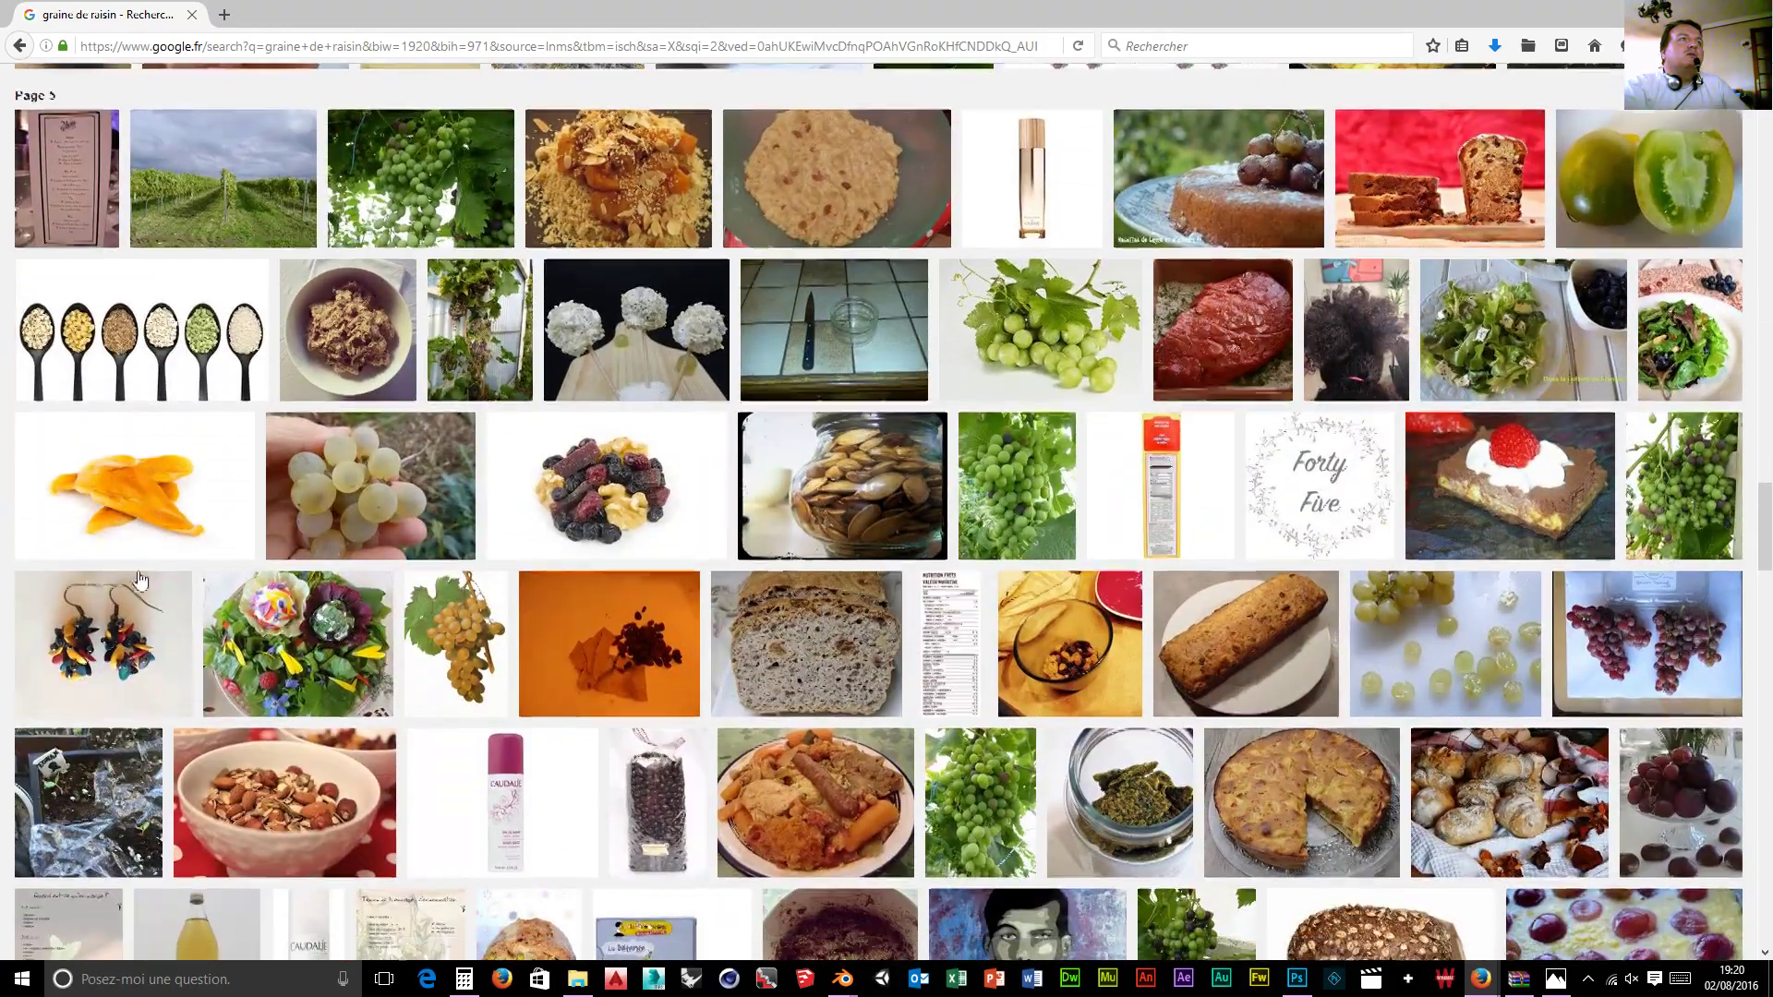
pyautogui.scroll(-4, 140, 580)
pyautogui.scroll(-6, 136, 582)
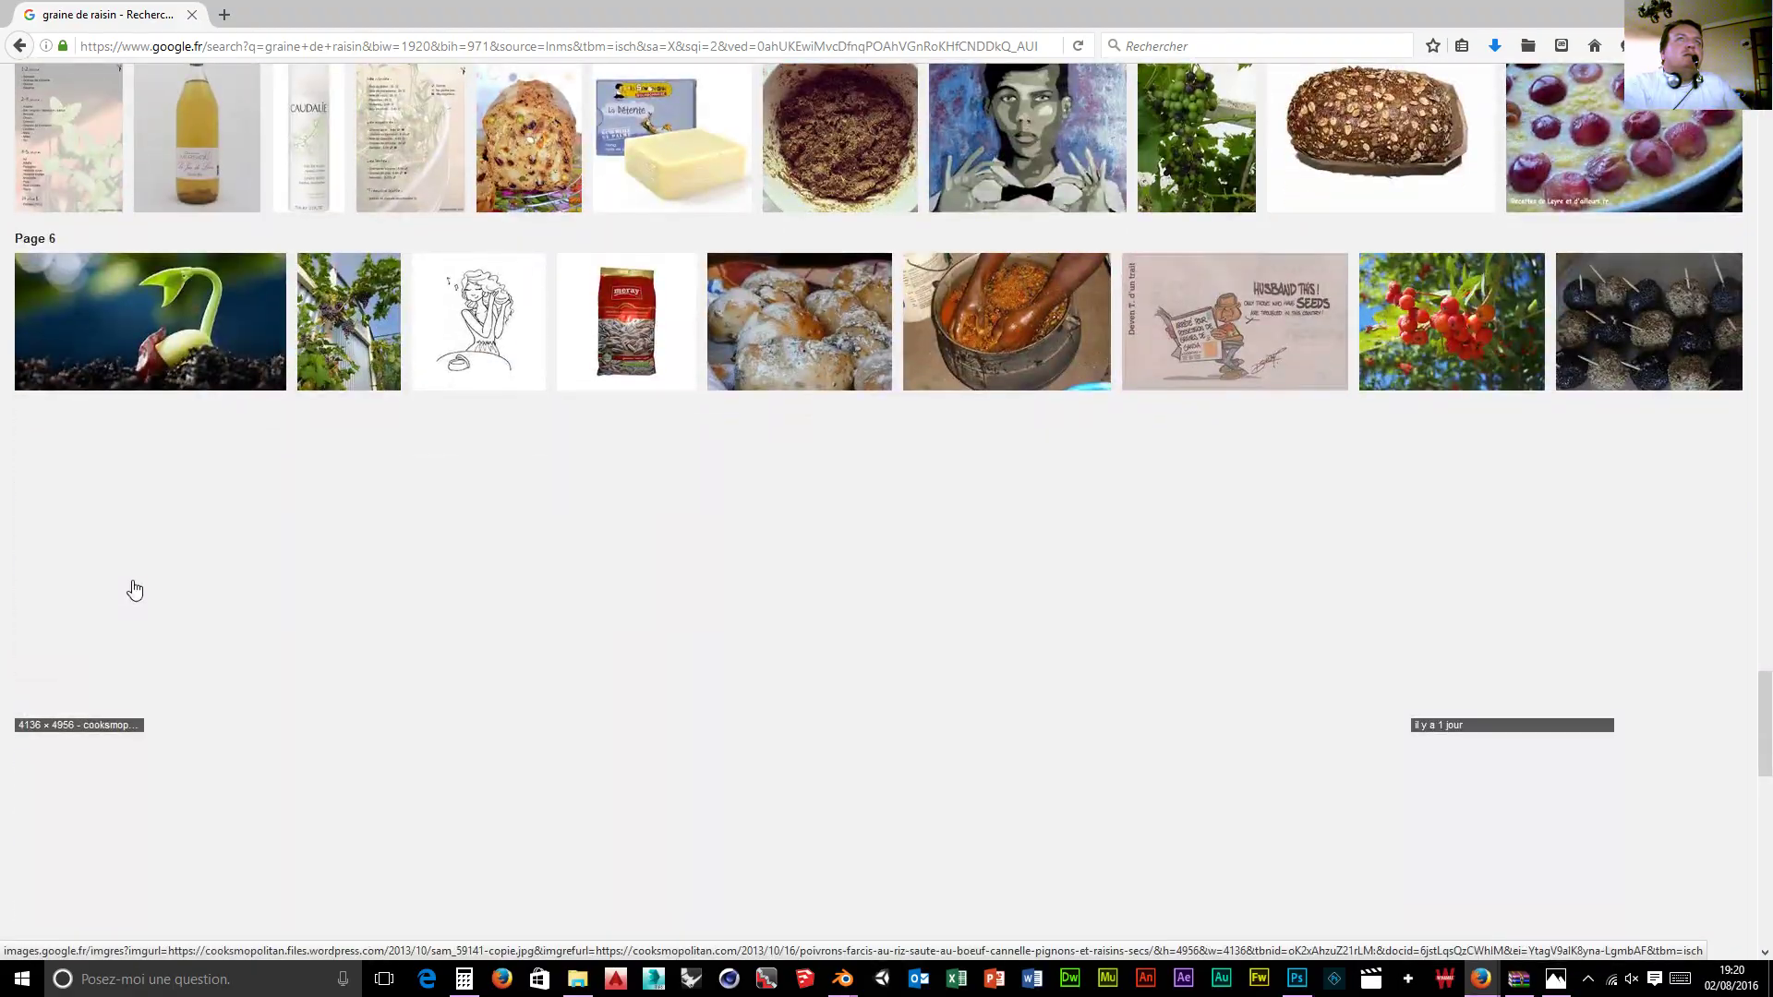
pyautogui.scroll(13, 134, 590)
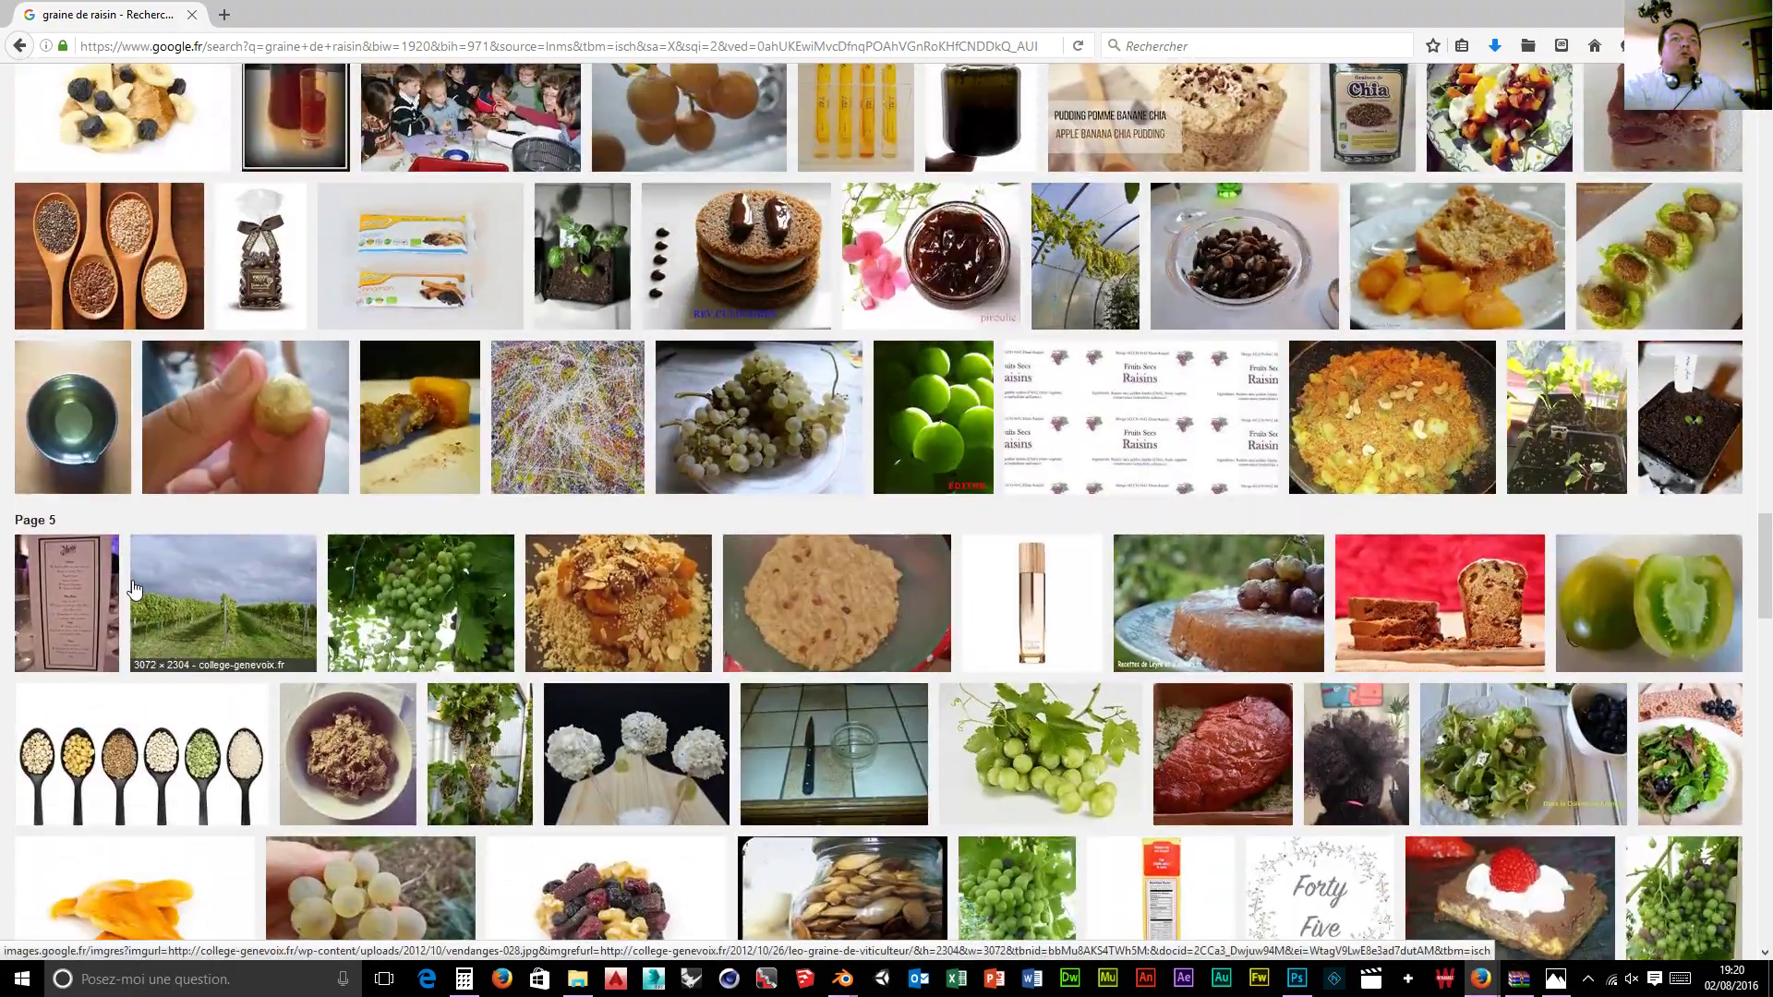
pyautogui.scroll(8, 133, 587)
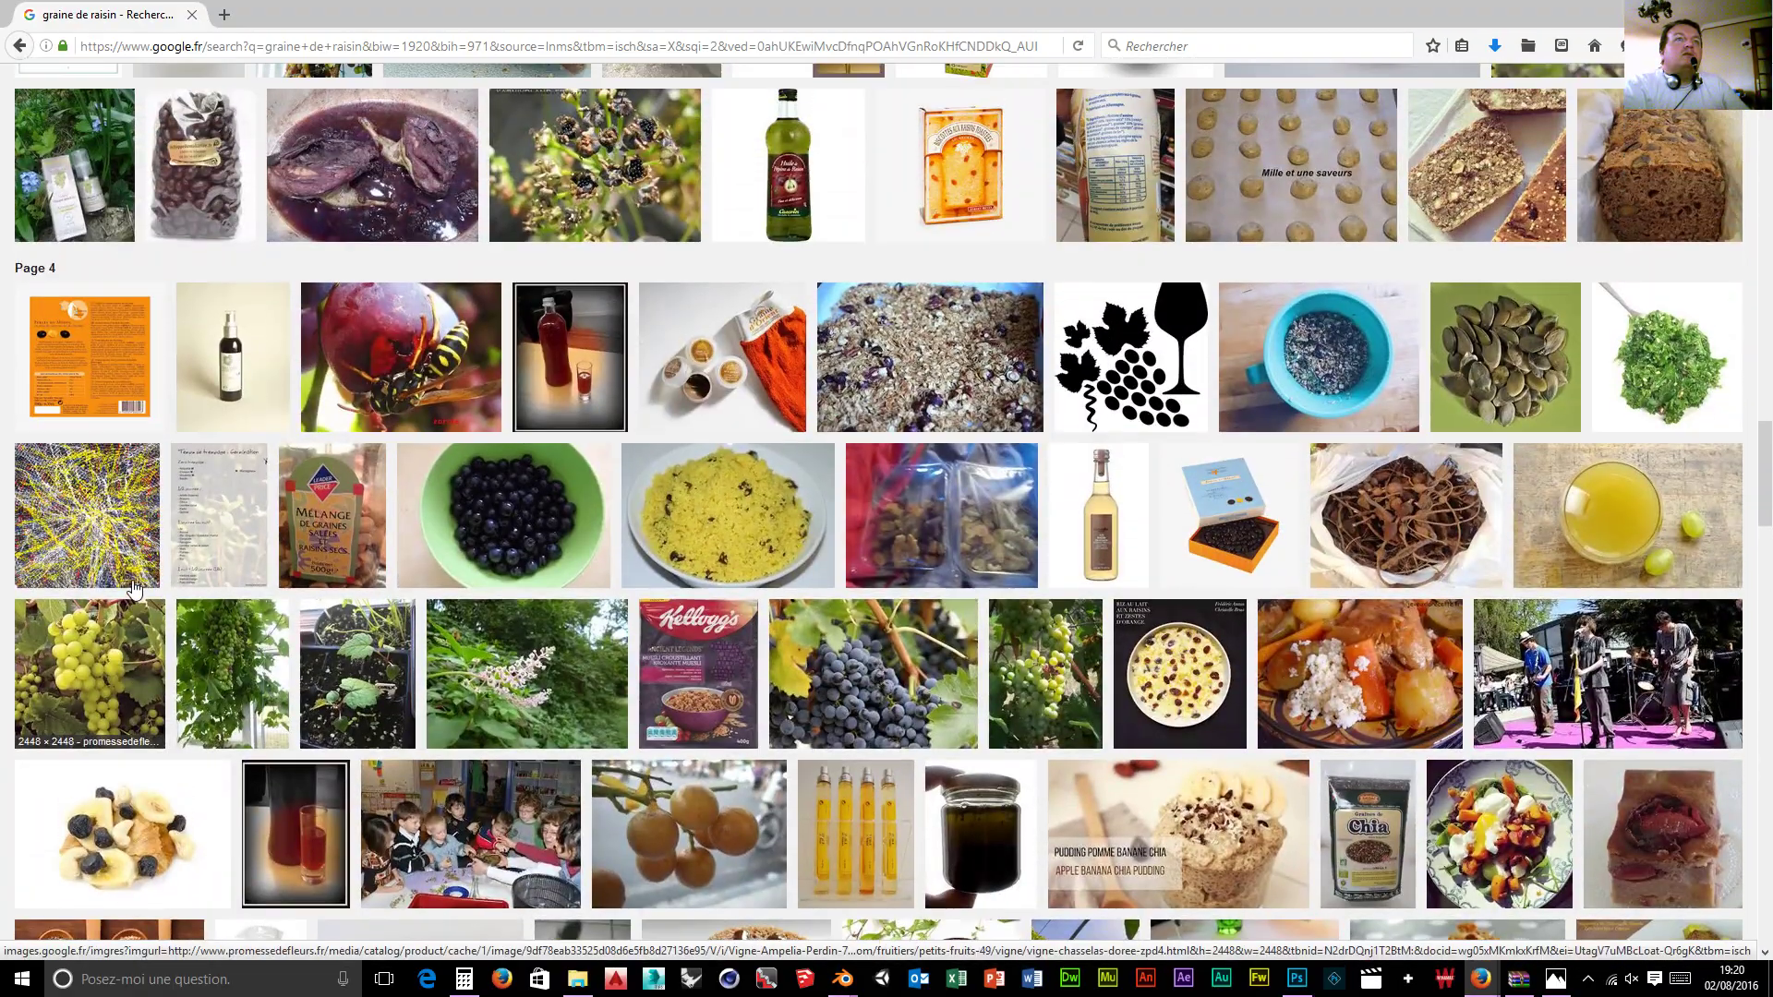
pyautogui.scroll(6, 134, 588)
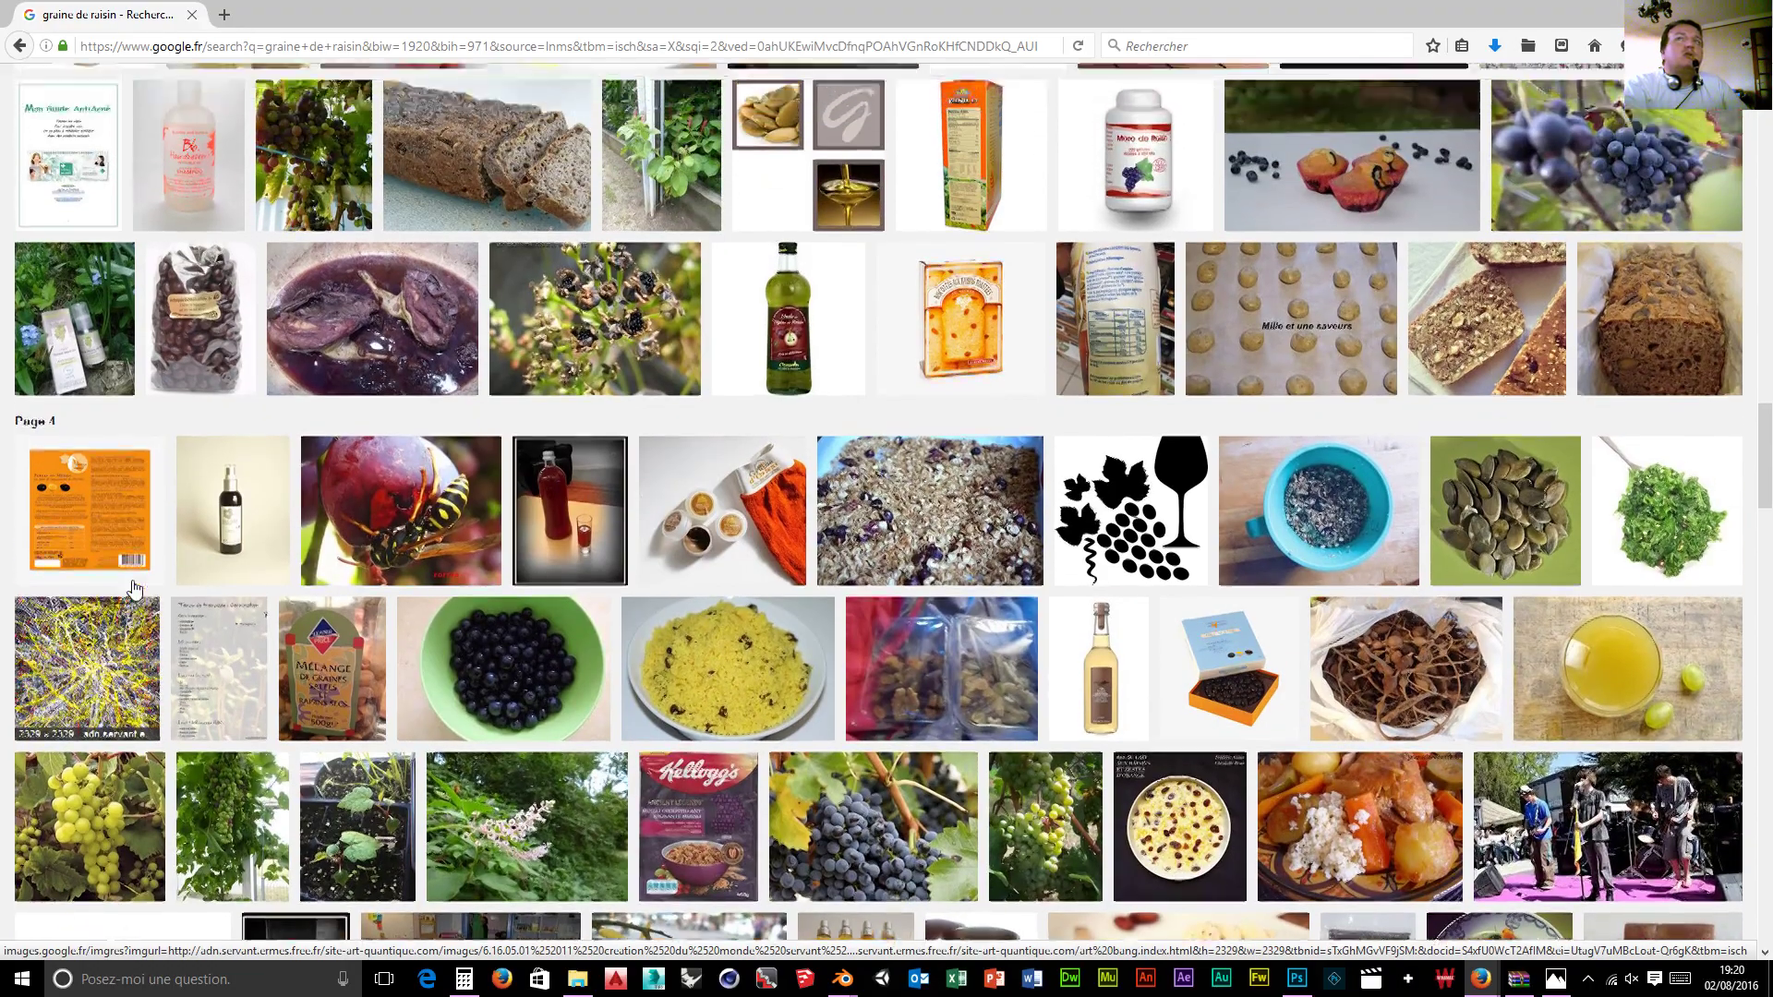
pyautogui.scroll(7, 131, 580)
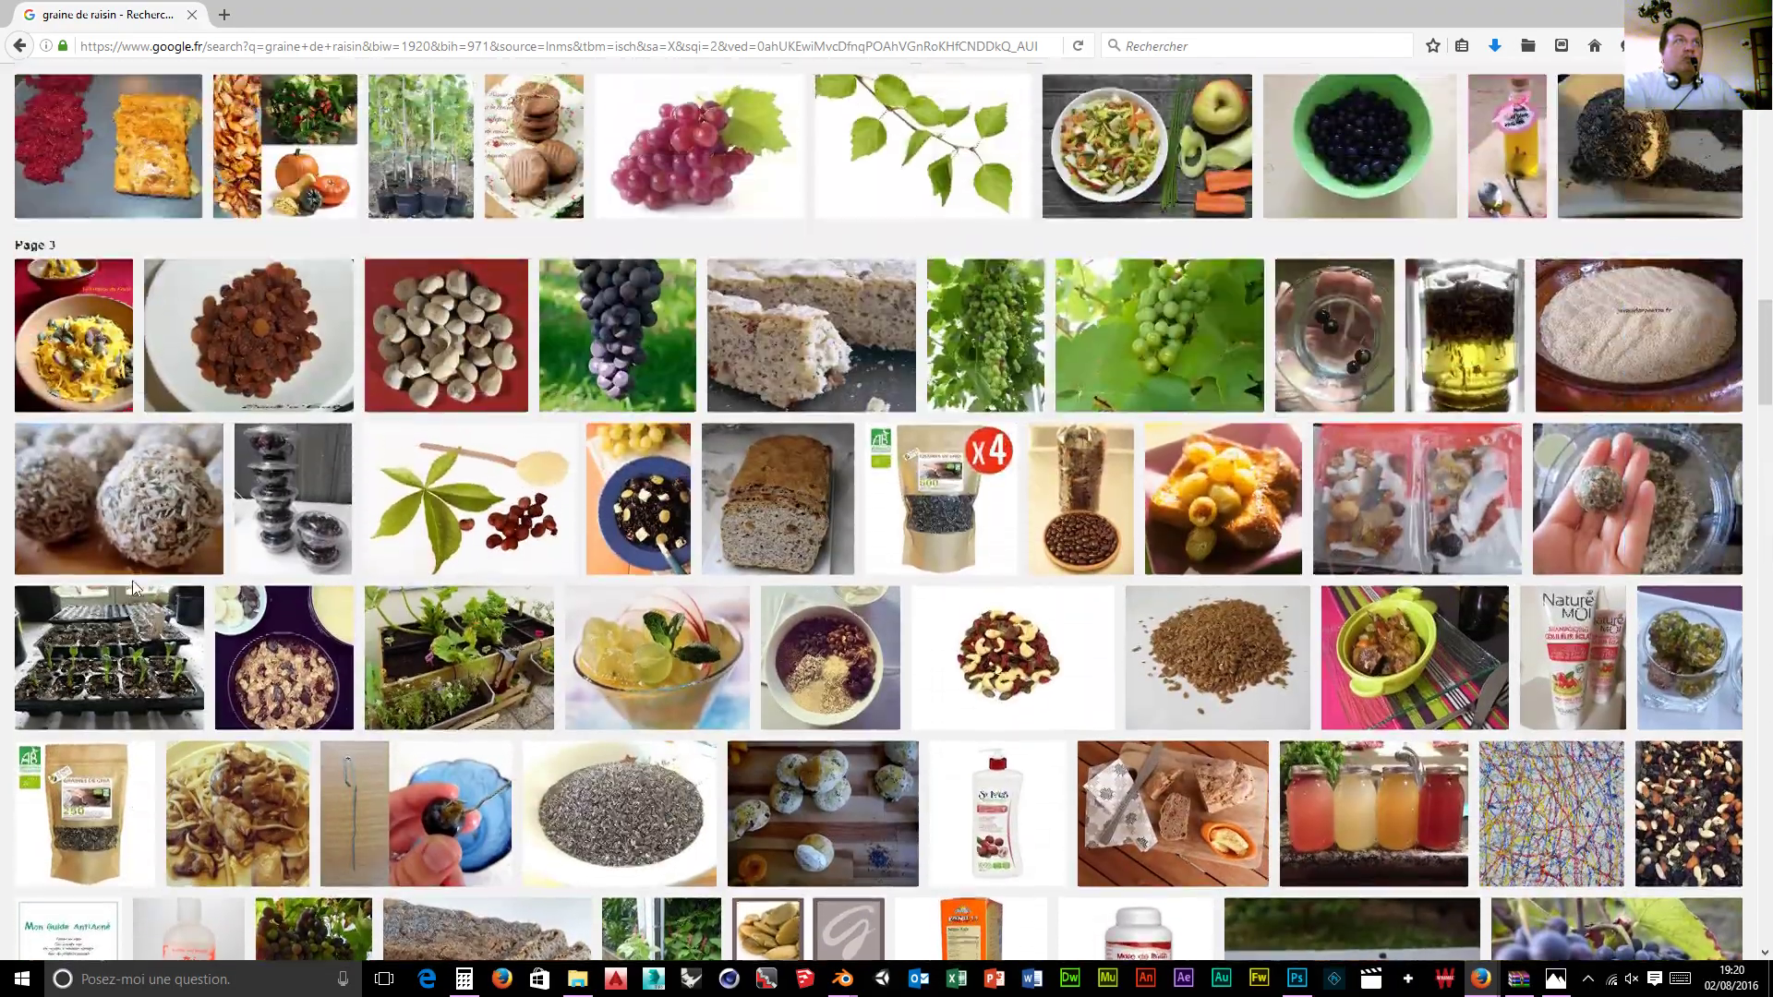
pyautogui.scroll(7, 131, 580)
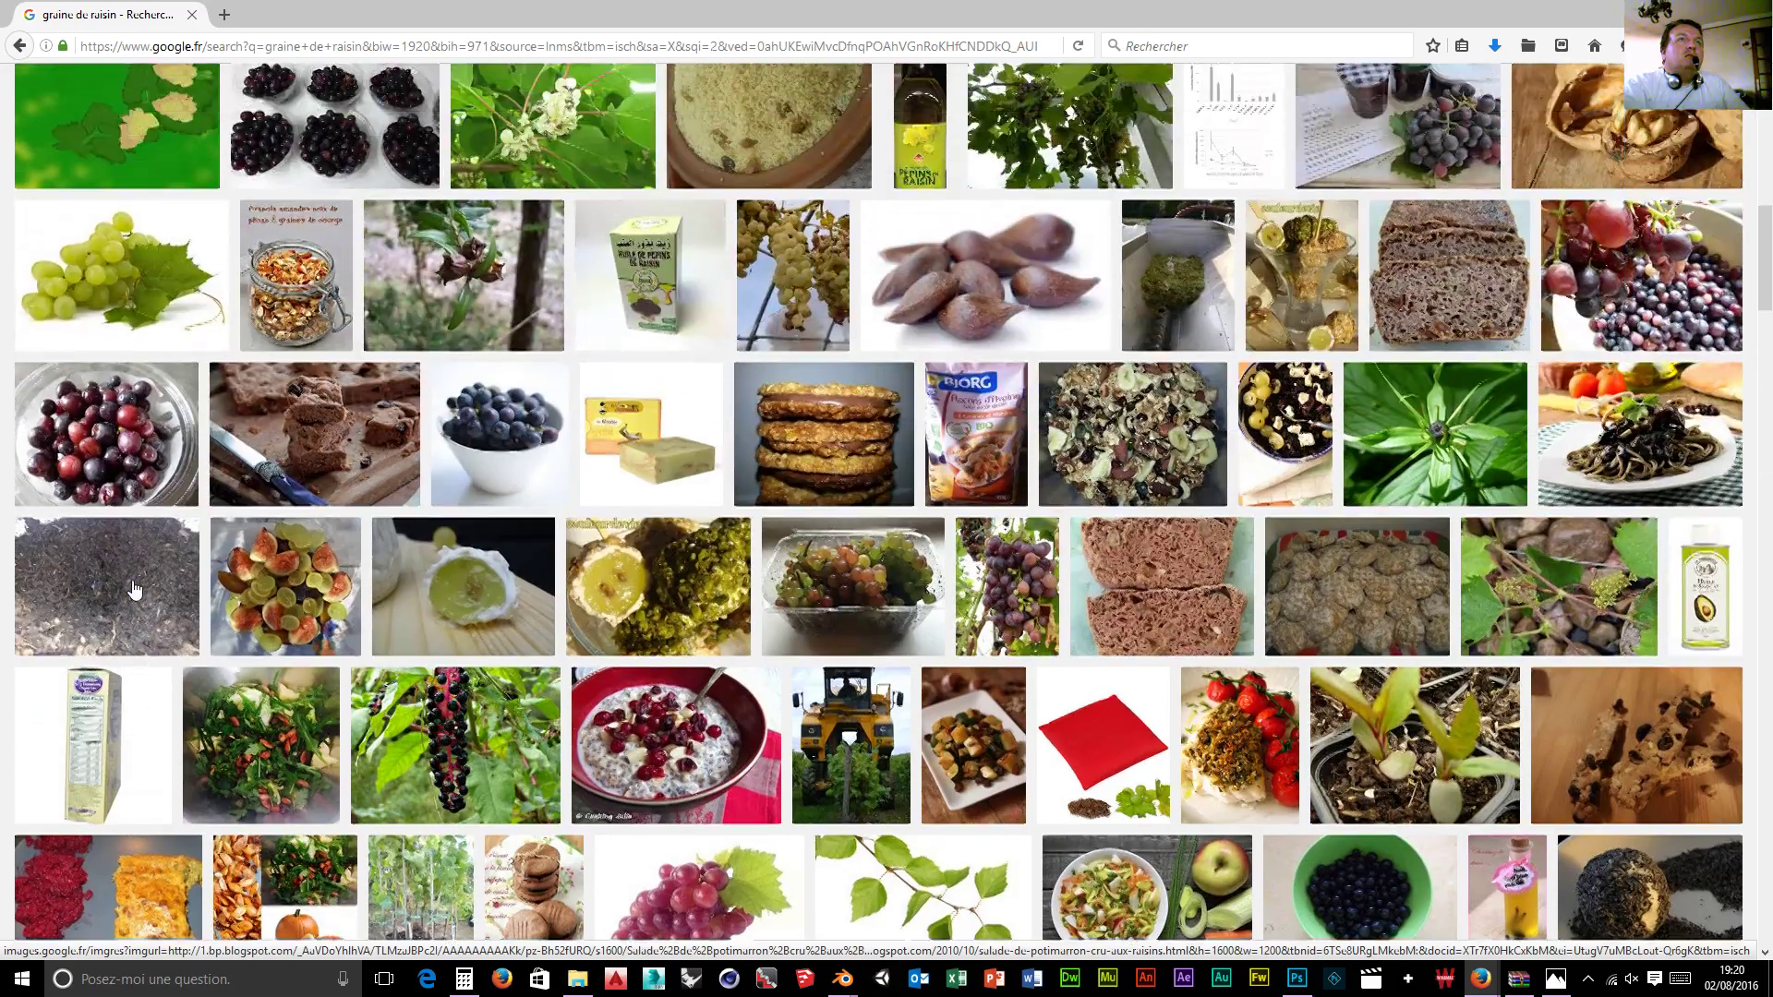
pyautogui.scroll(3, 134, 589)
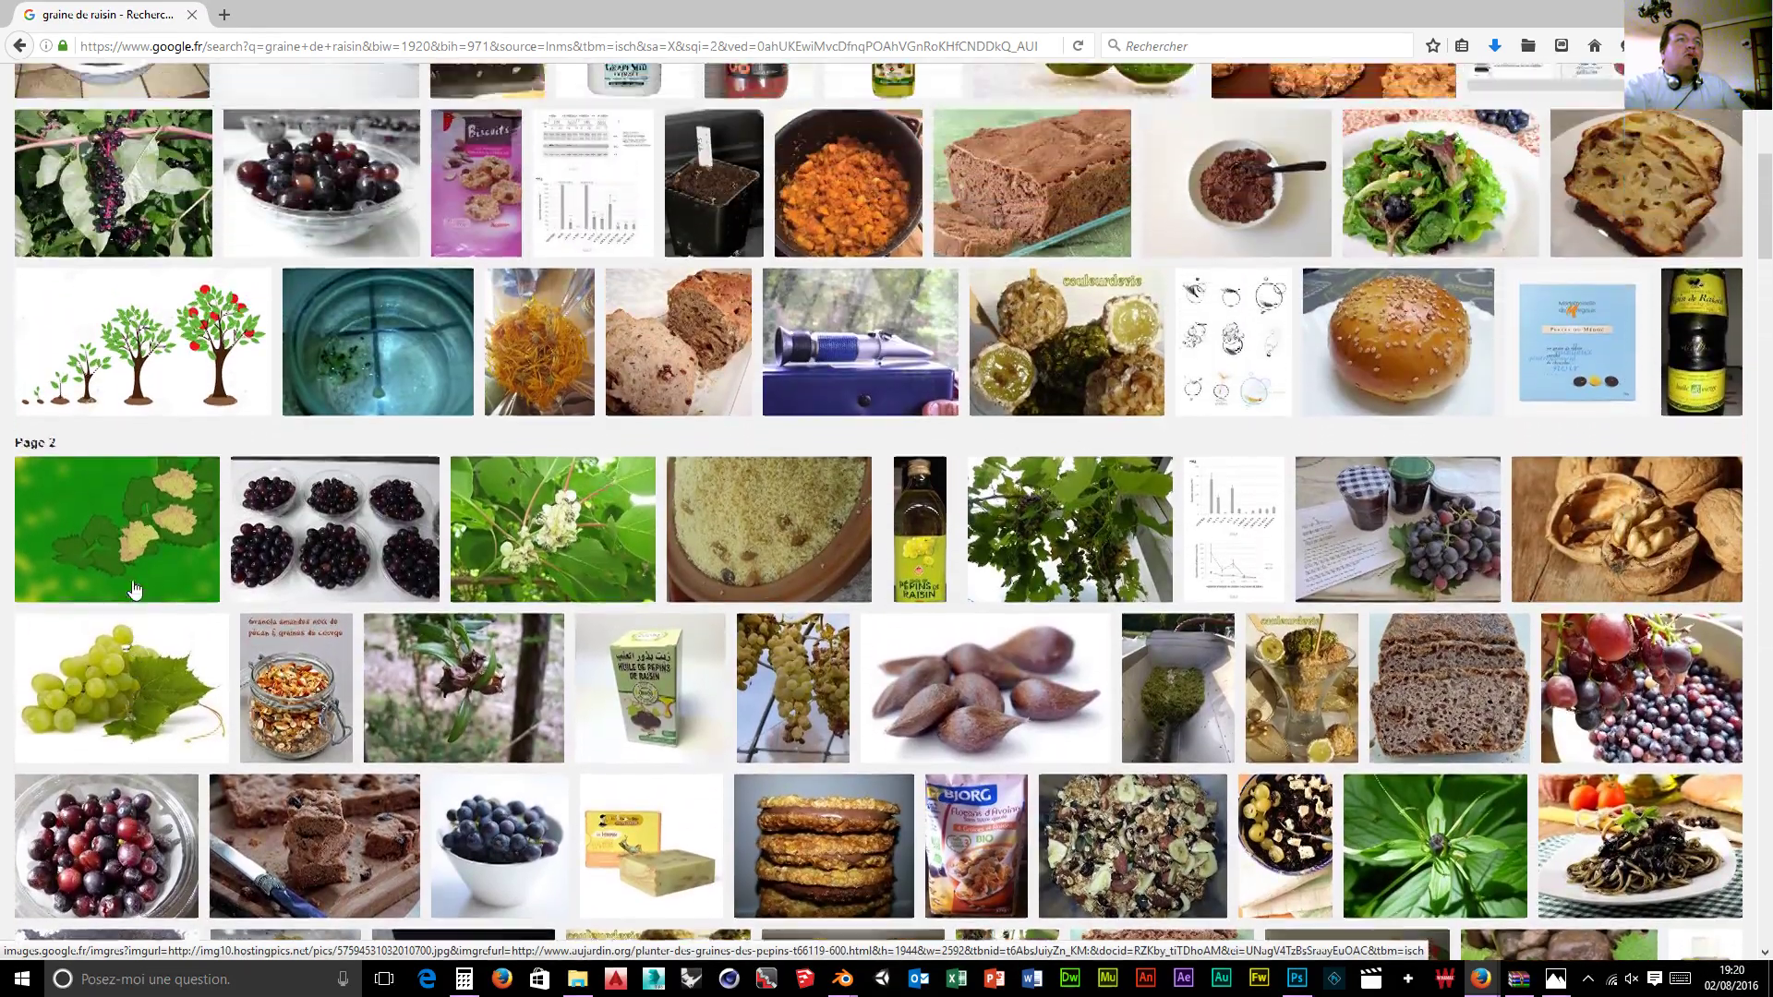
pyautogui.scroll(-3, 134, 596)
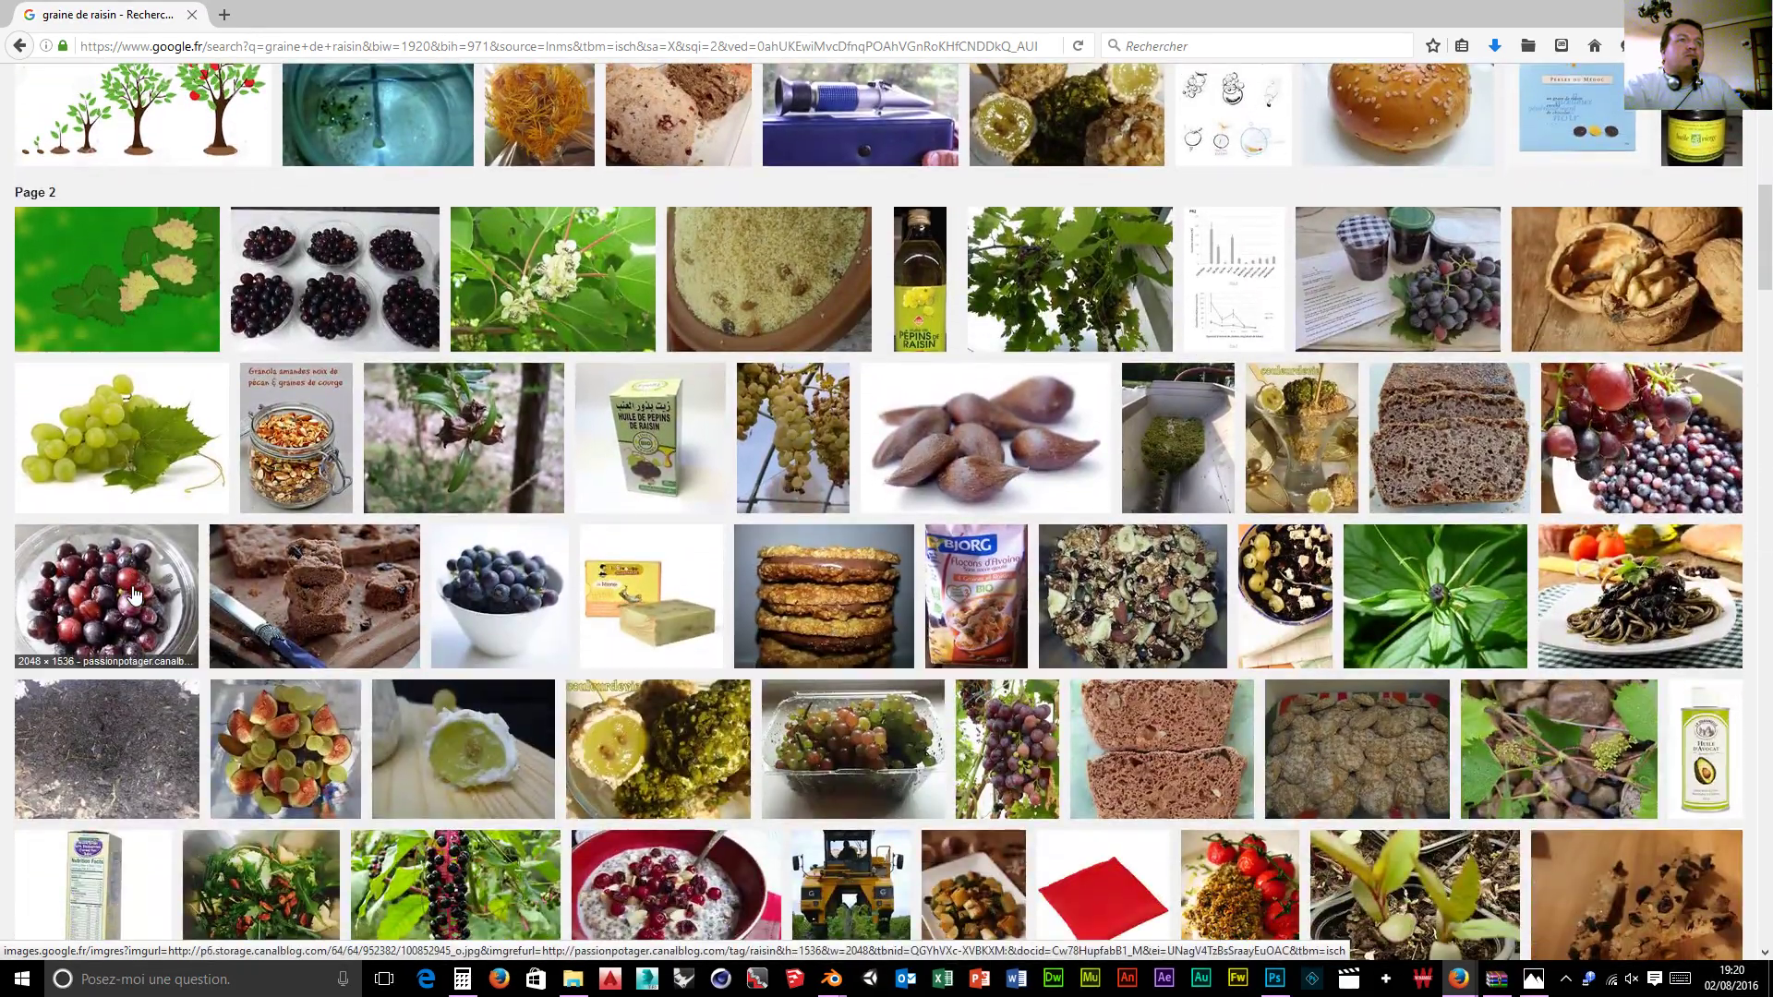
pyautogui.scroll(9, 134, 594)
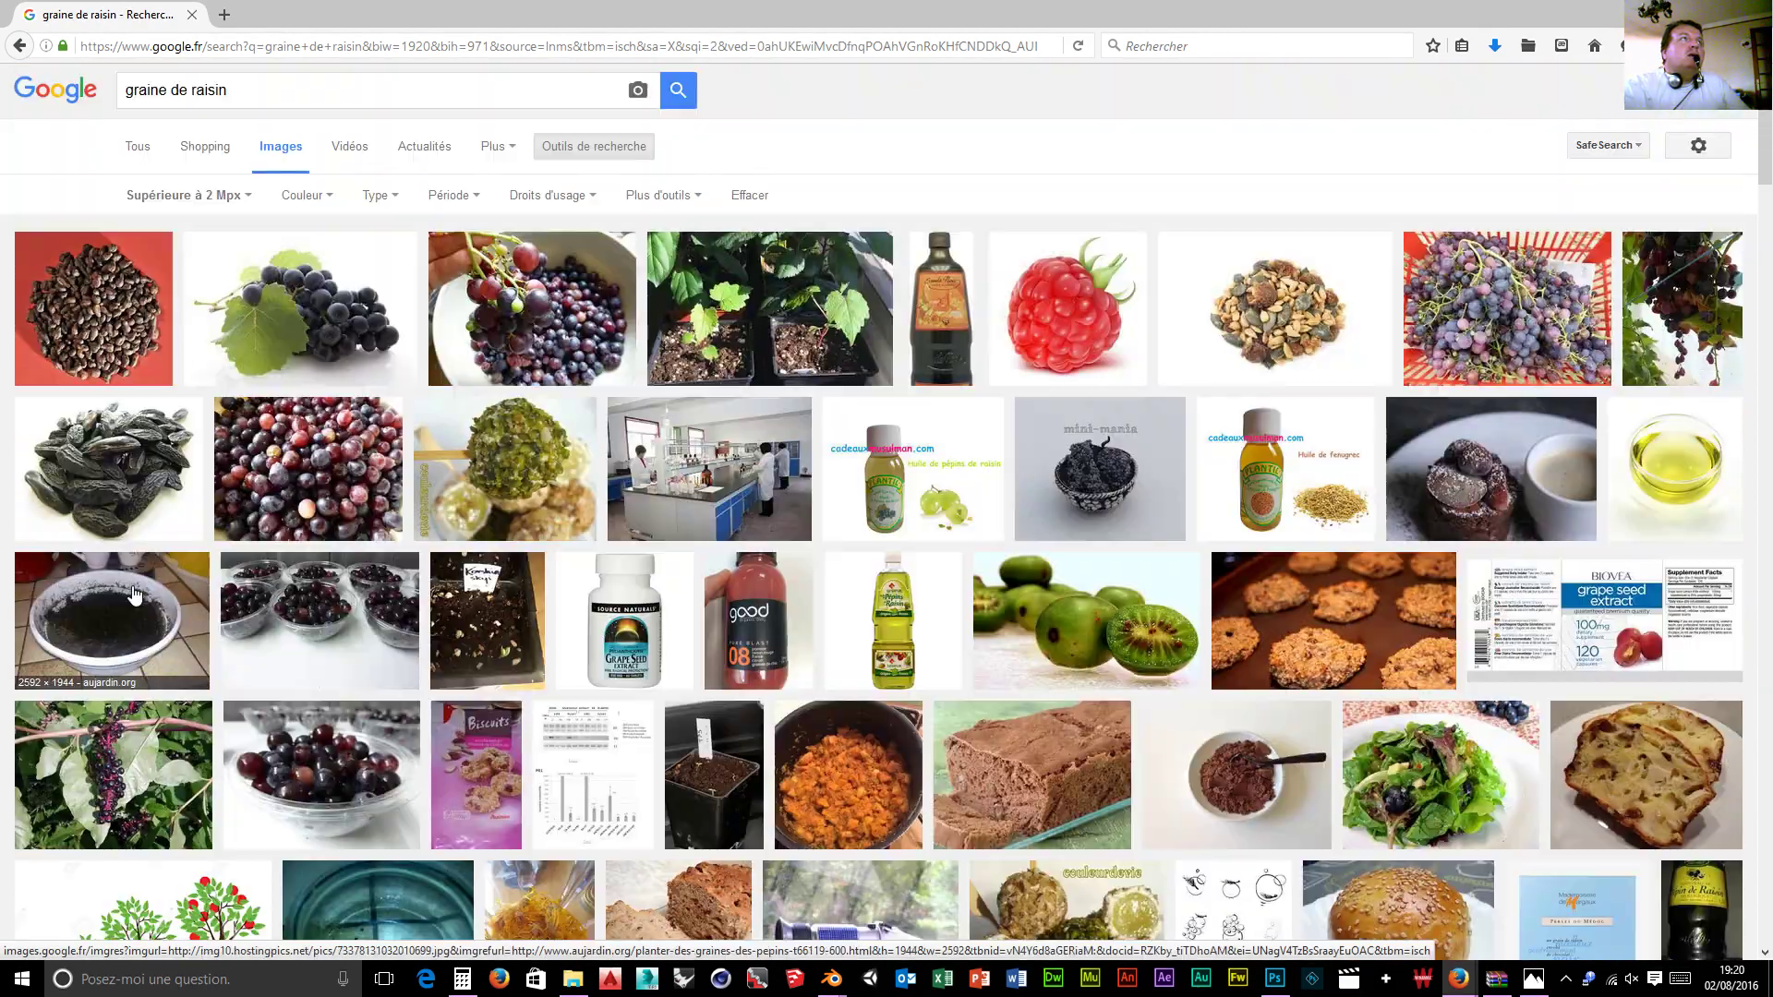
# Step: Replace "graine" with "grappe" in the search text and run the image search for "grappe de raisin"
pyautogui.moveTo(171, 92); pyautogui.dragTo(110, 94)
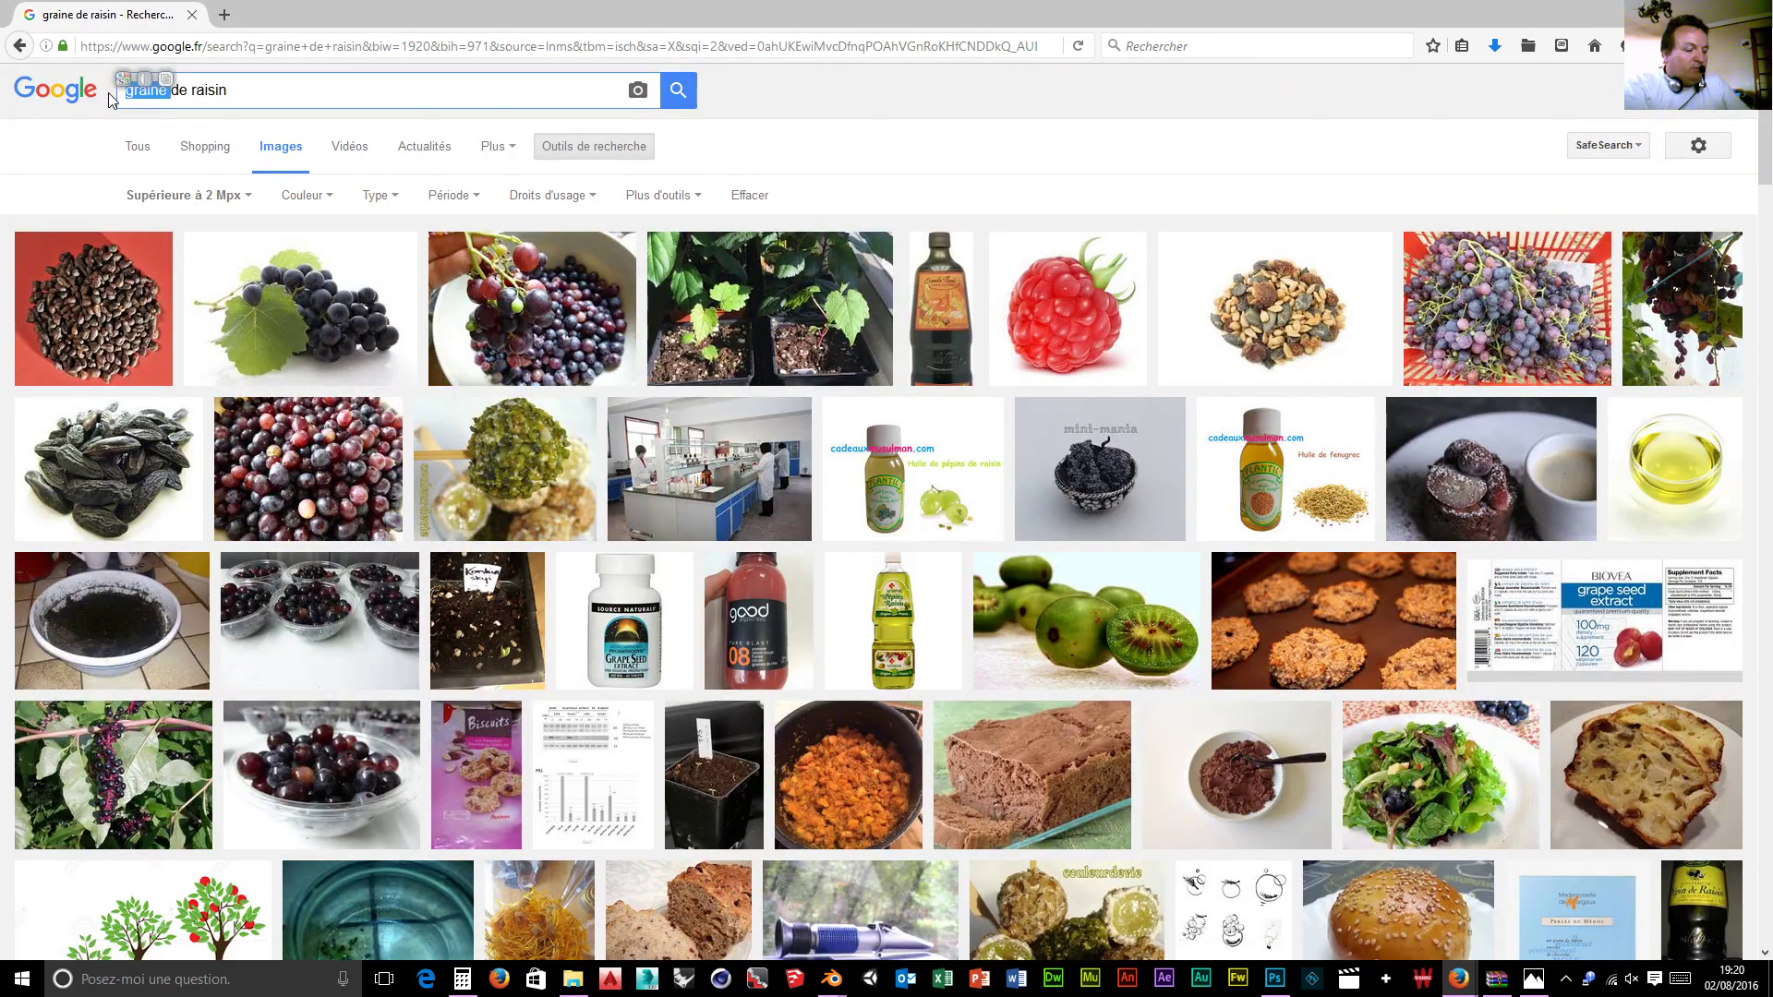
pyautogui.write('grappe')
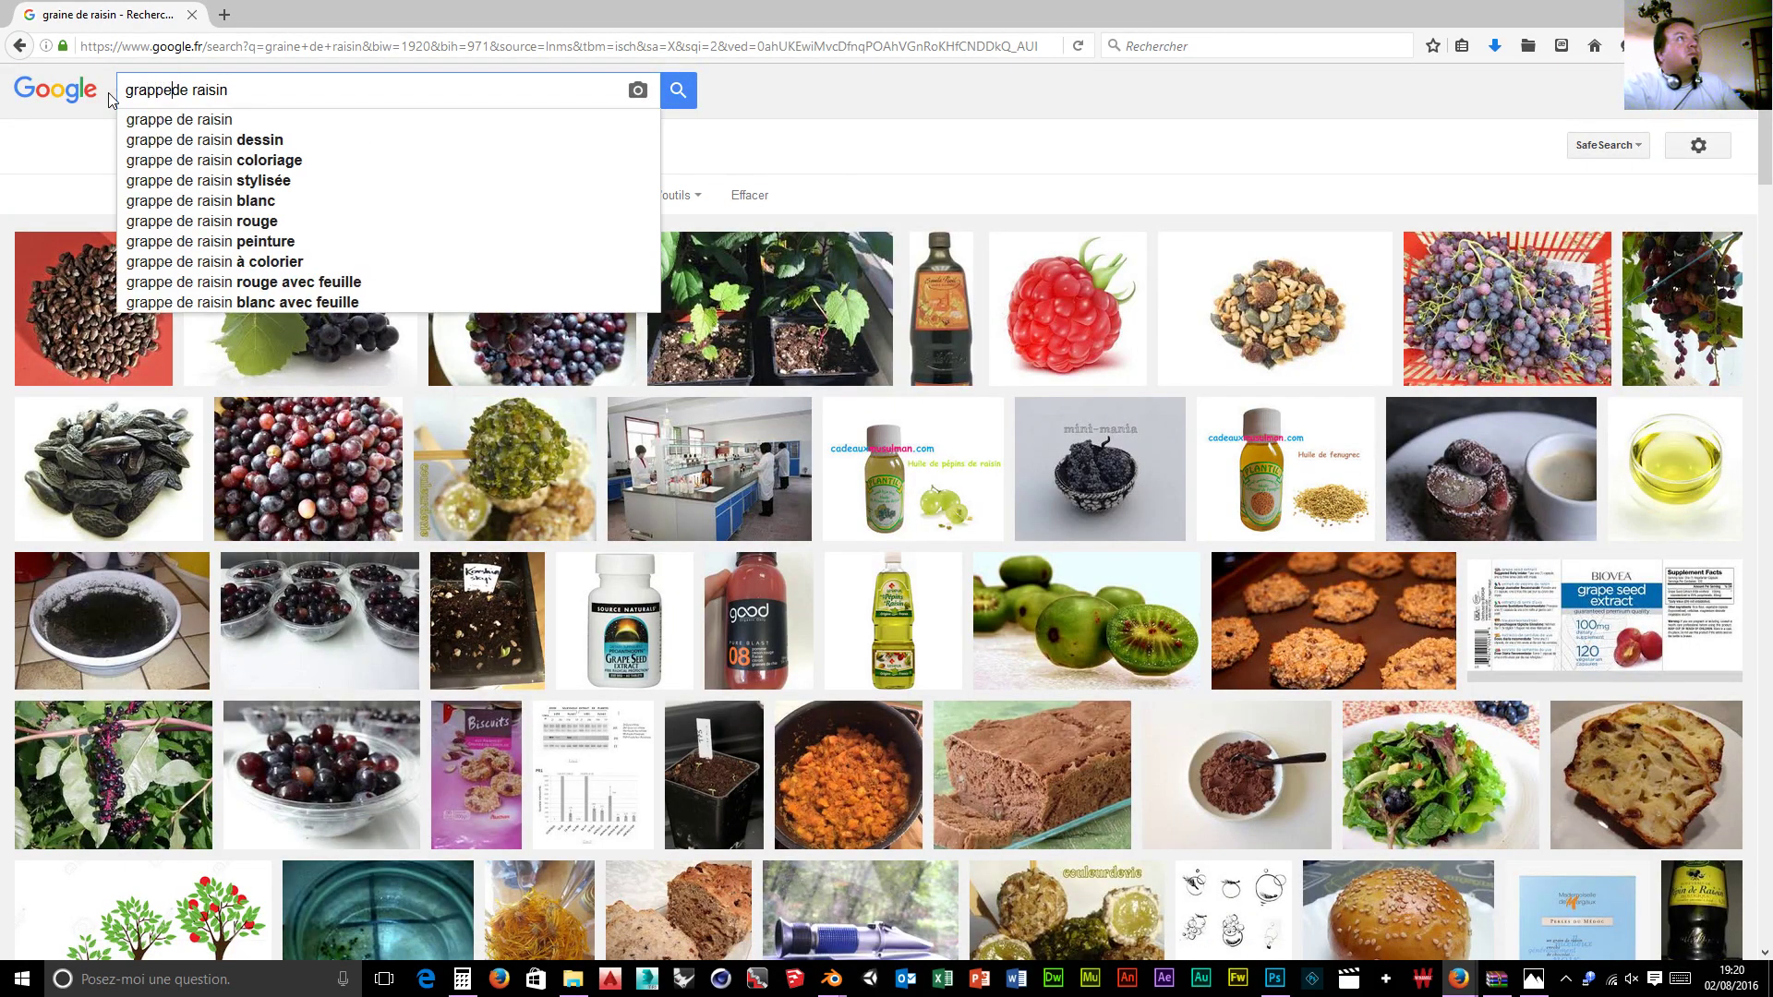
pyautogui.click(824, 128)
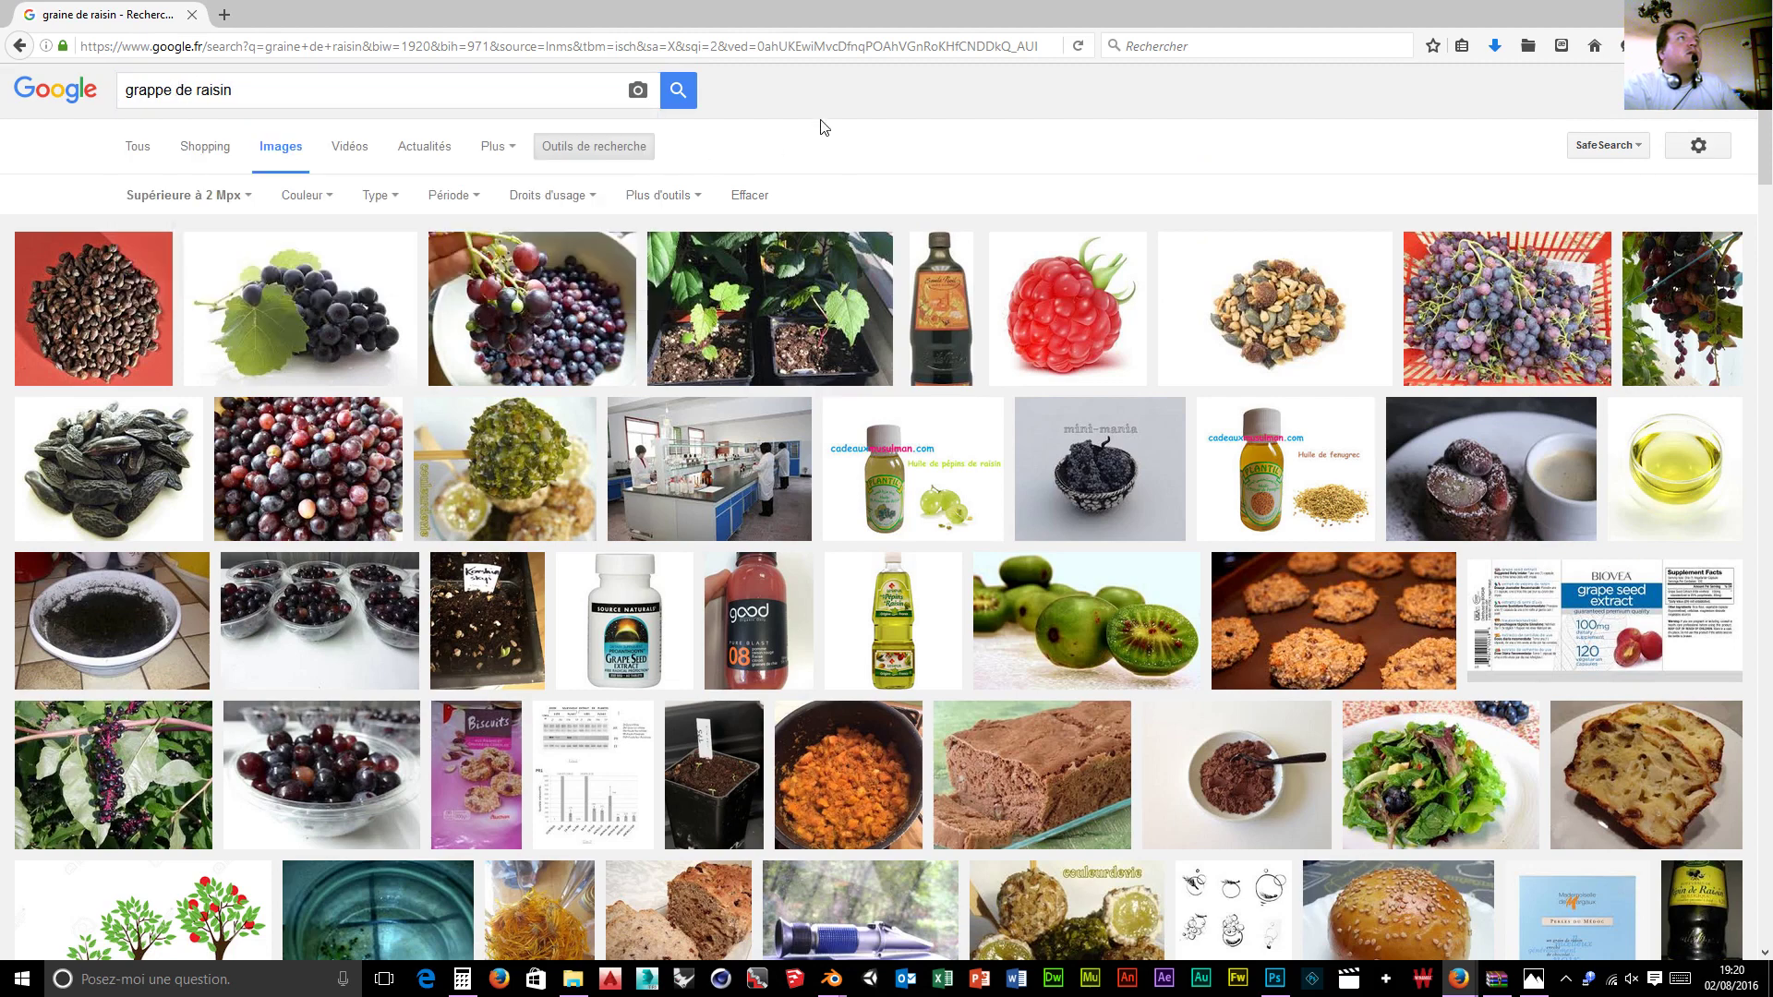
pyautogui.click(678, 90)
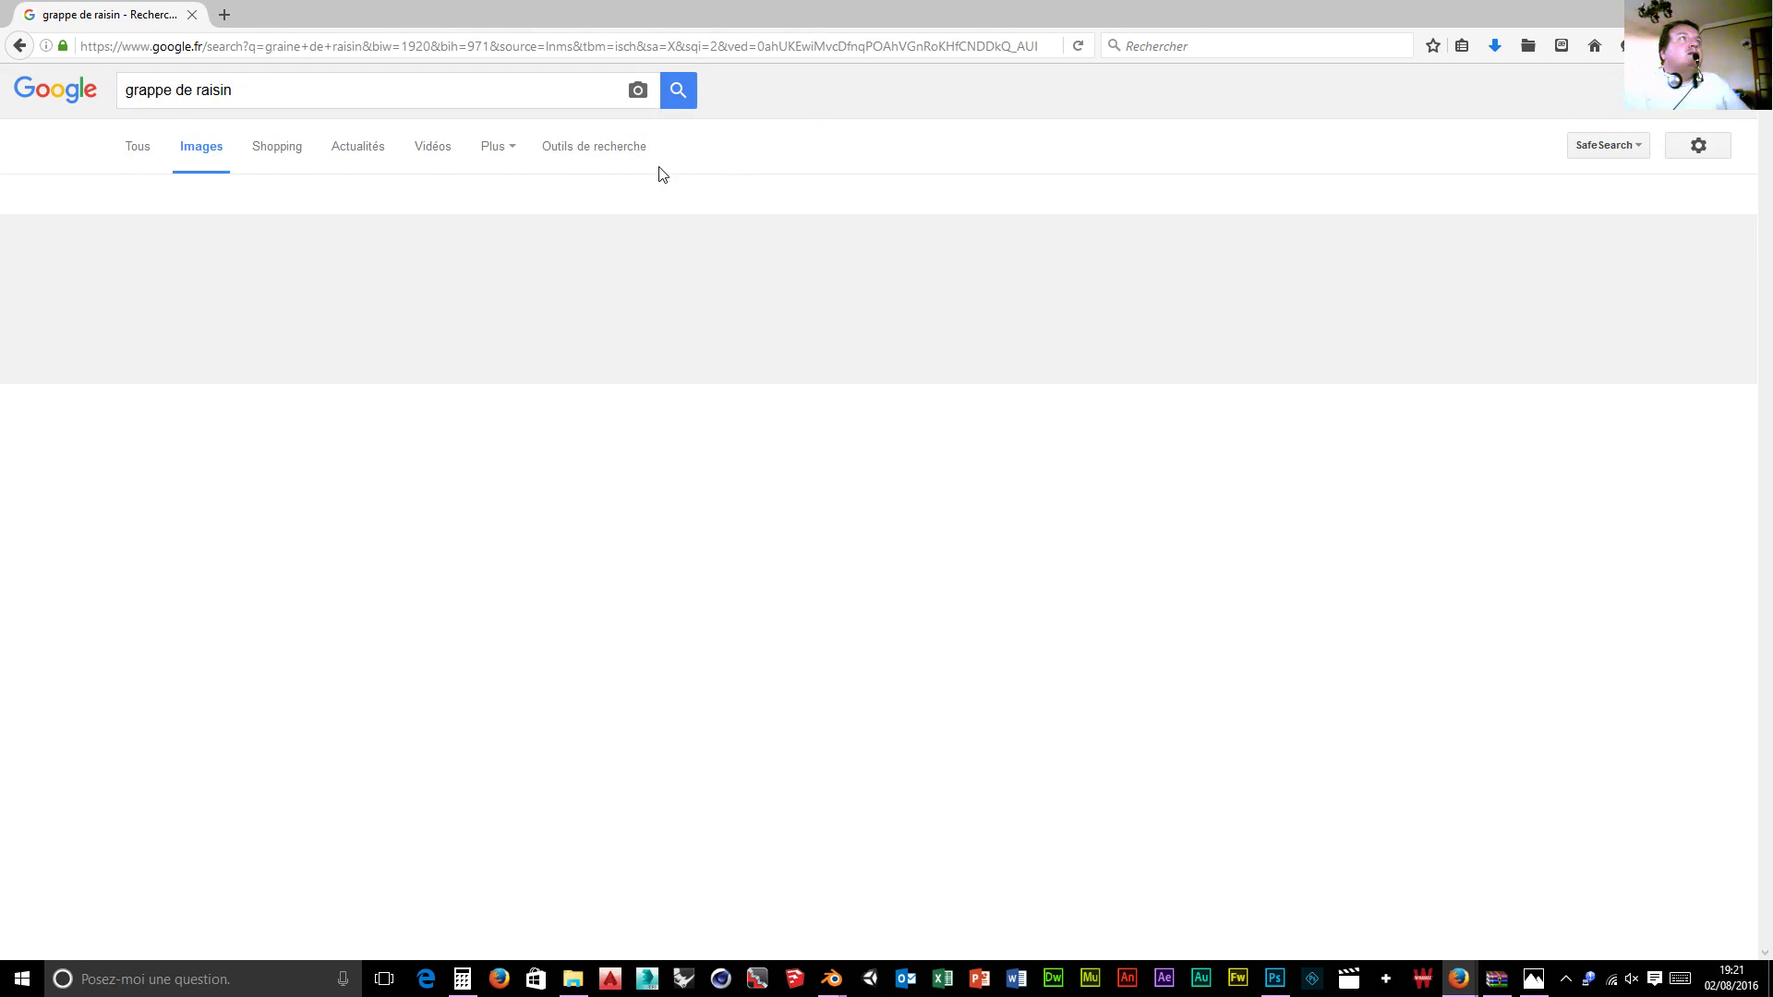
# Step: Examine the "grappe de raisin" image results for usable photos of grape bunches
pyautogui.scroll(-4, 562, 502)
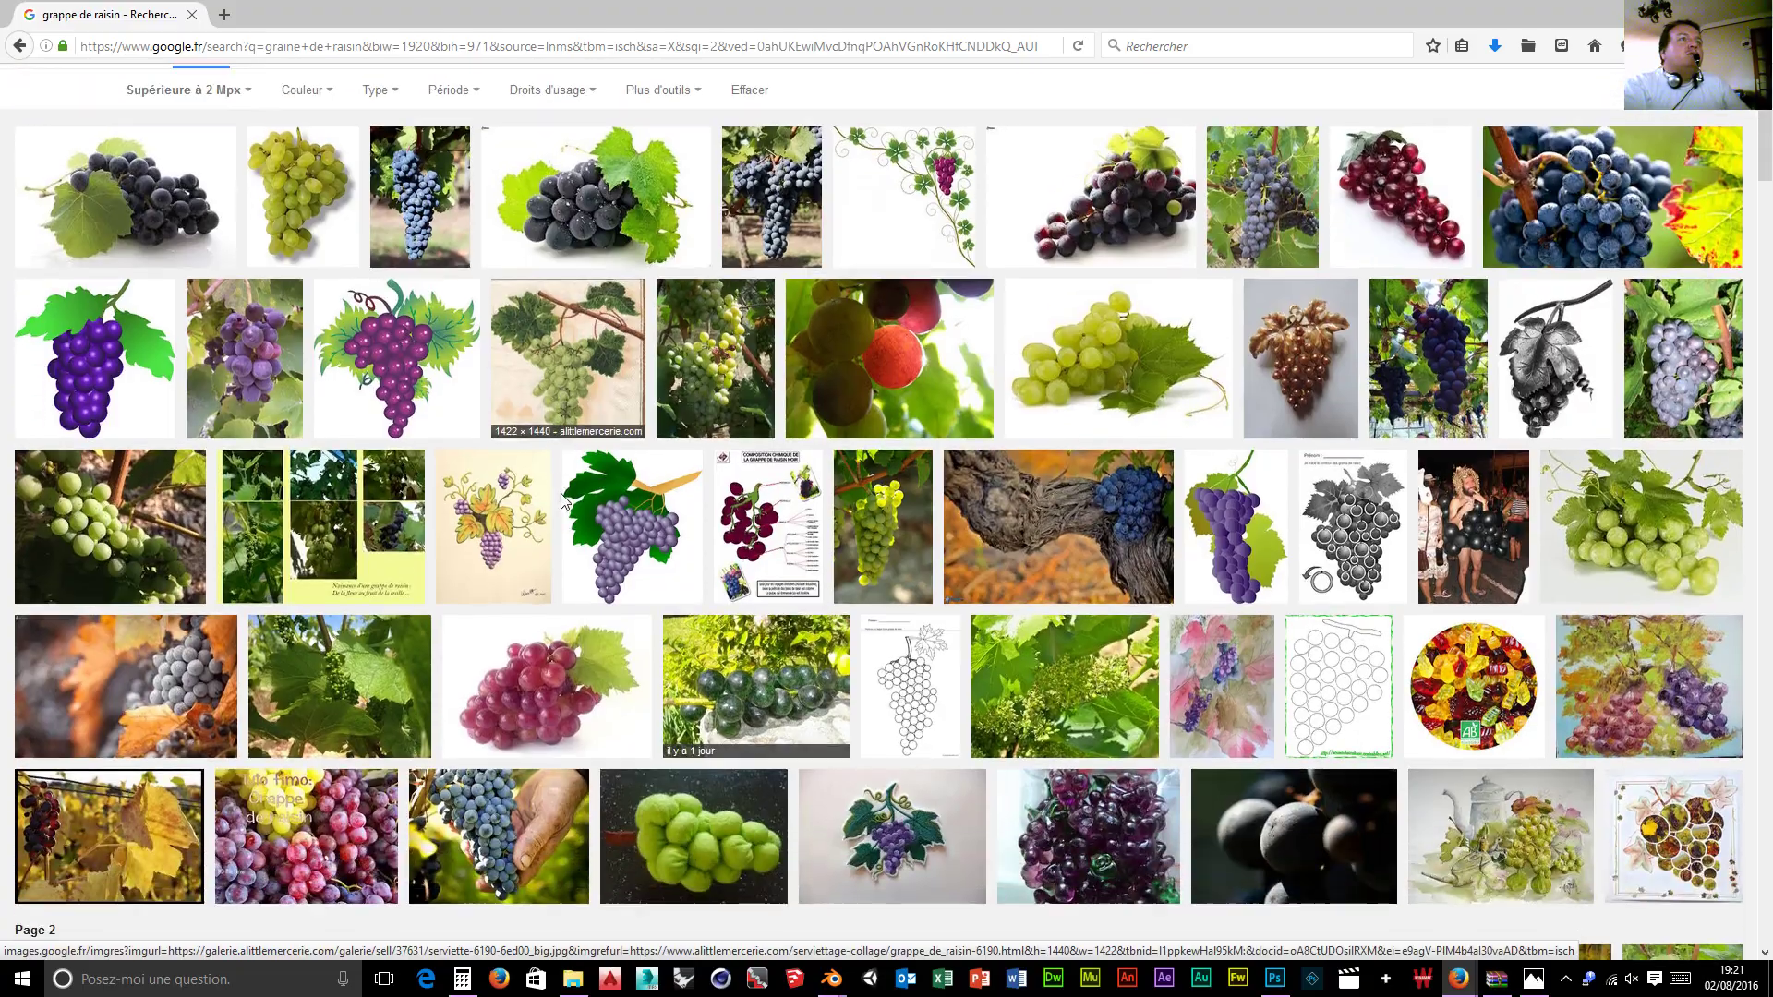
pyautogui.scroll(-8, 563, 502)
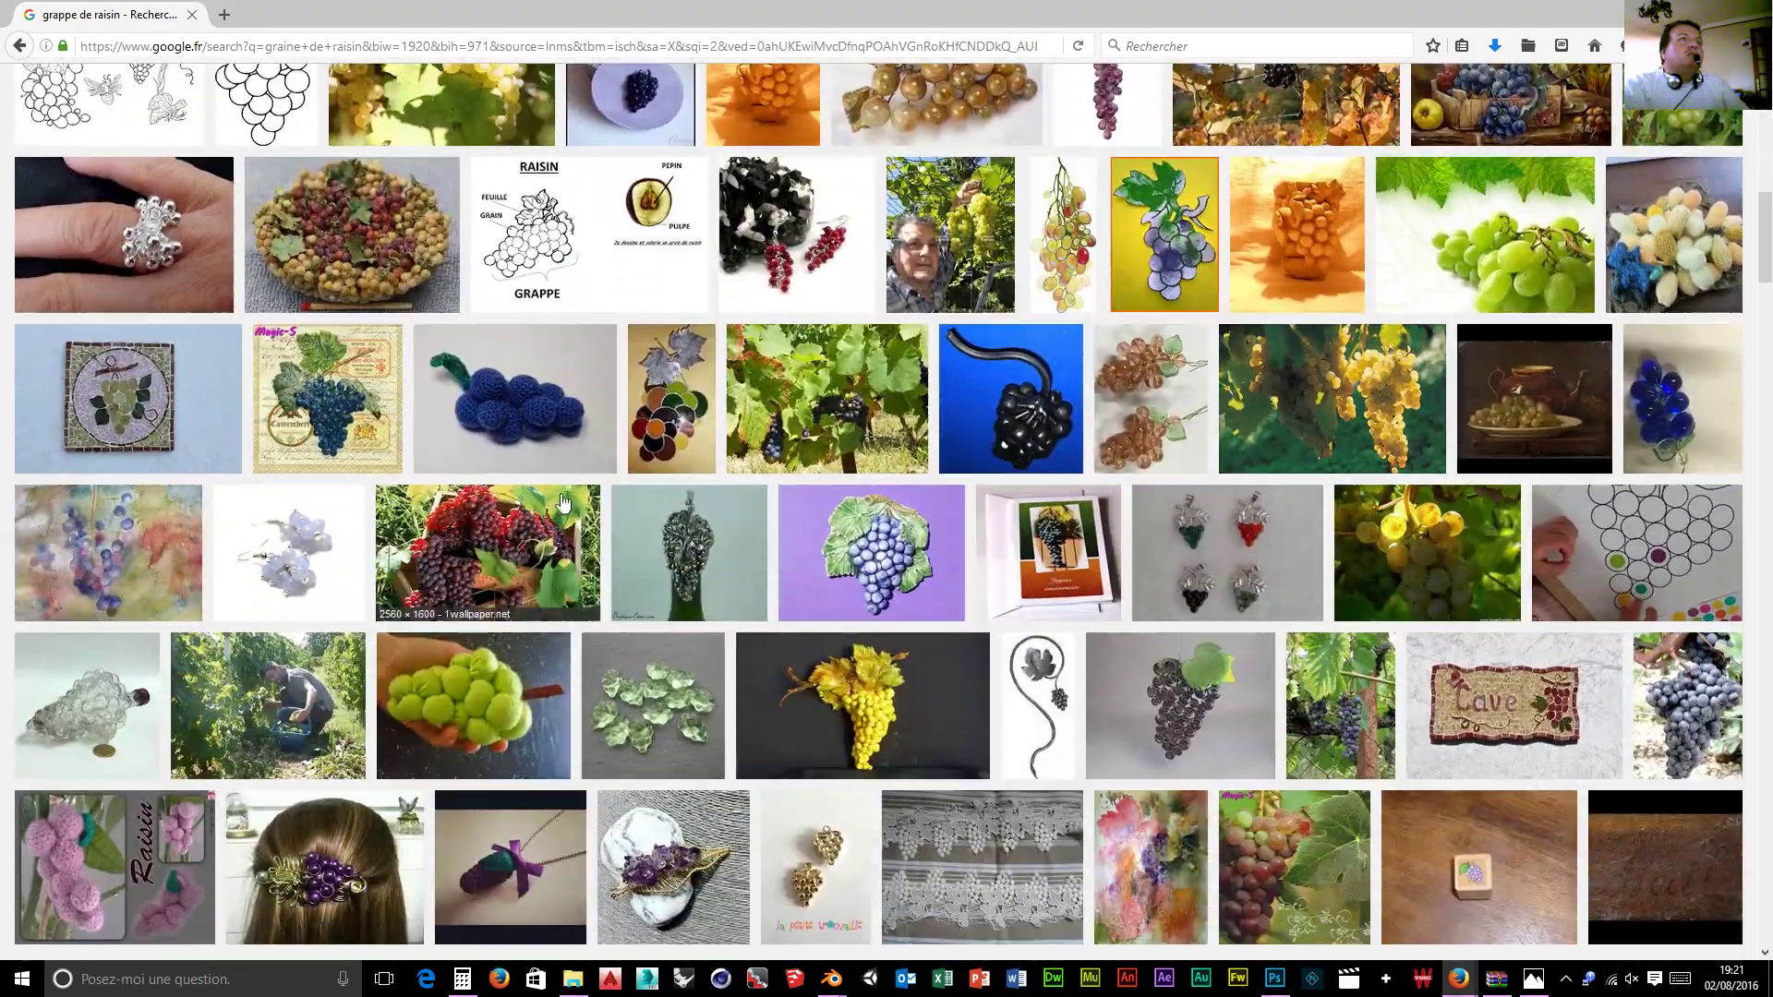
pyautogui.scroll(-6, 561, 502)
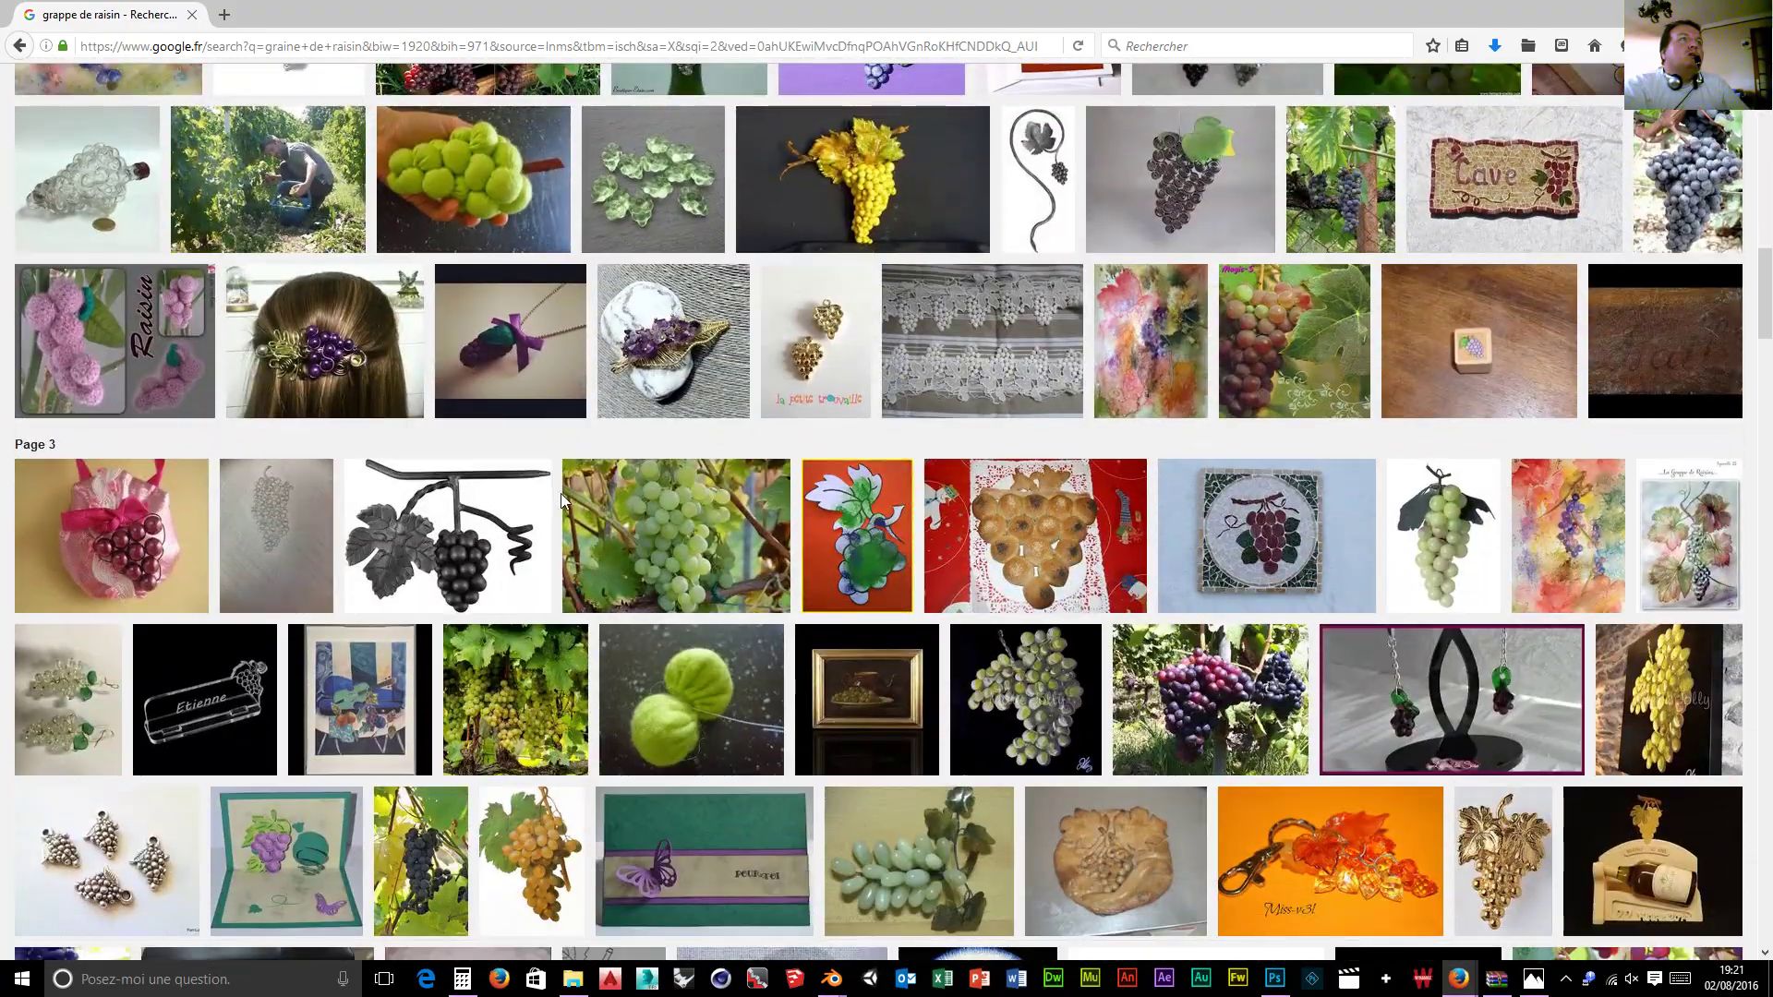
pyautogui.scroll(-5, 562, 499)
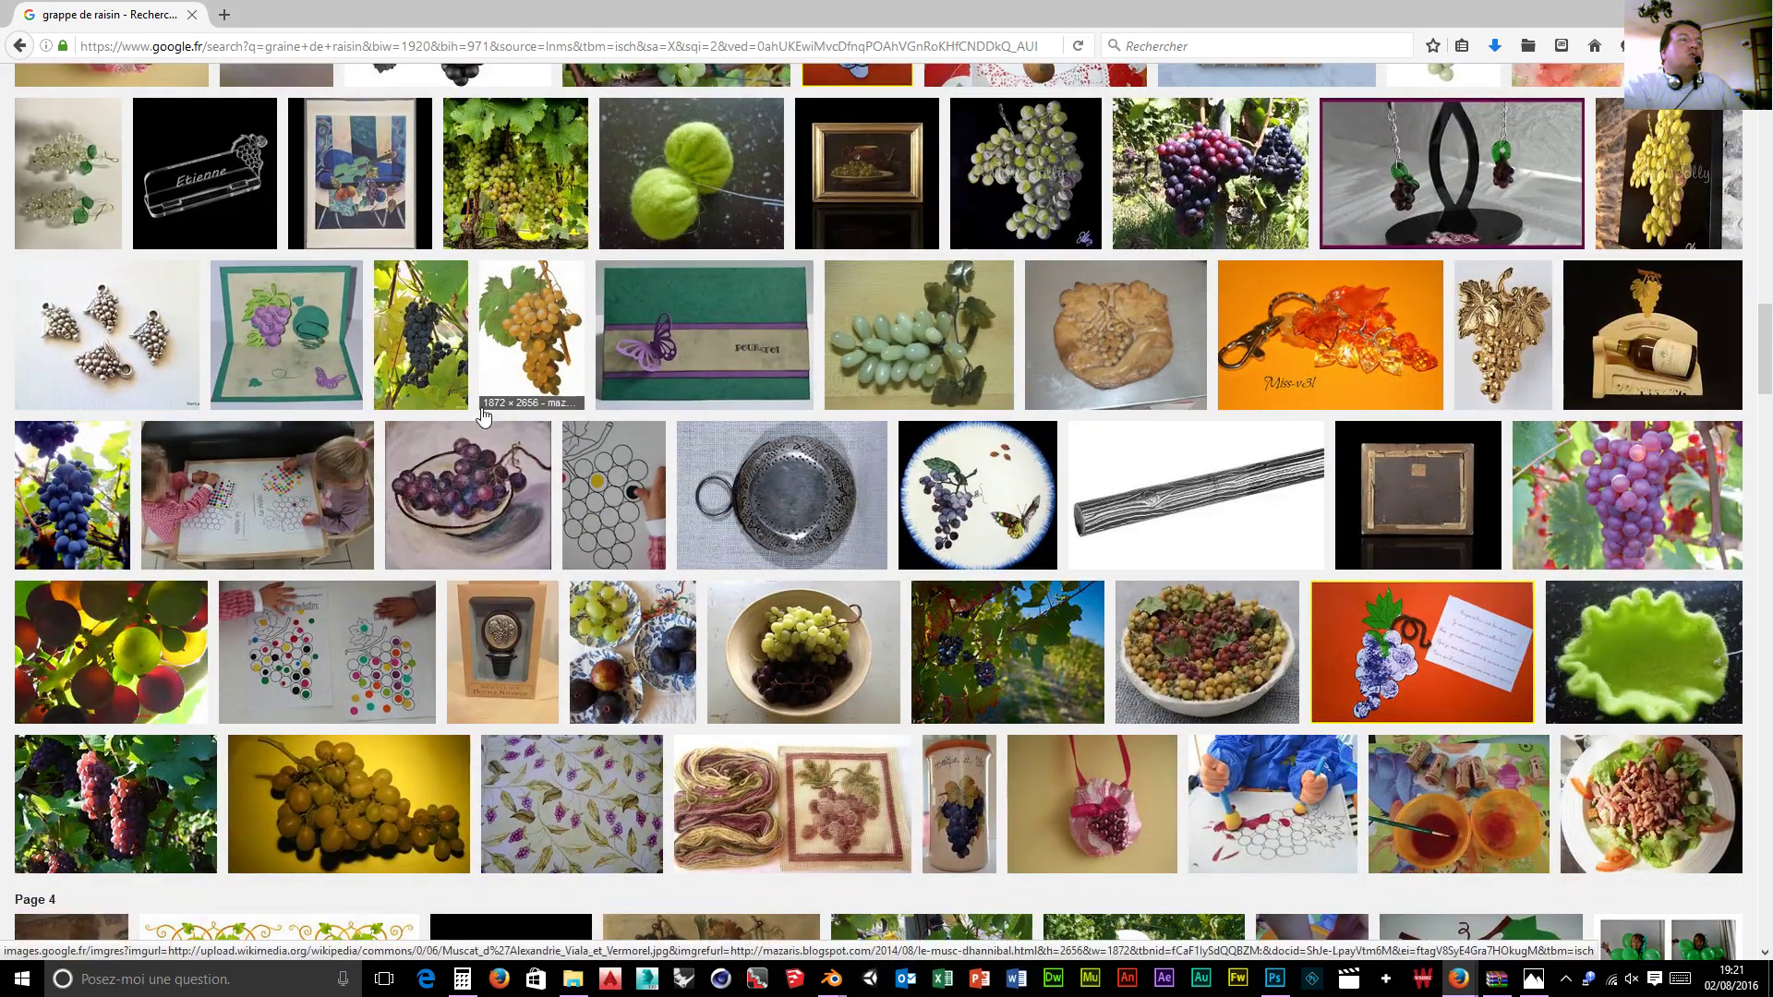
pyautogui.scroll(-8, 441, 367)
pyautogui.scroll(-1, 385, 536)
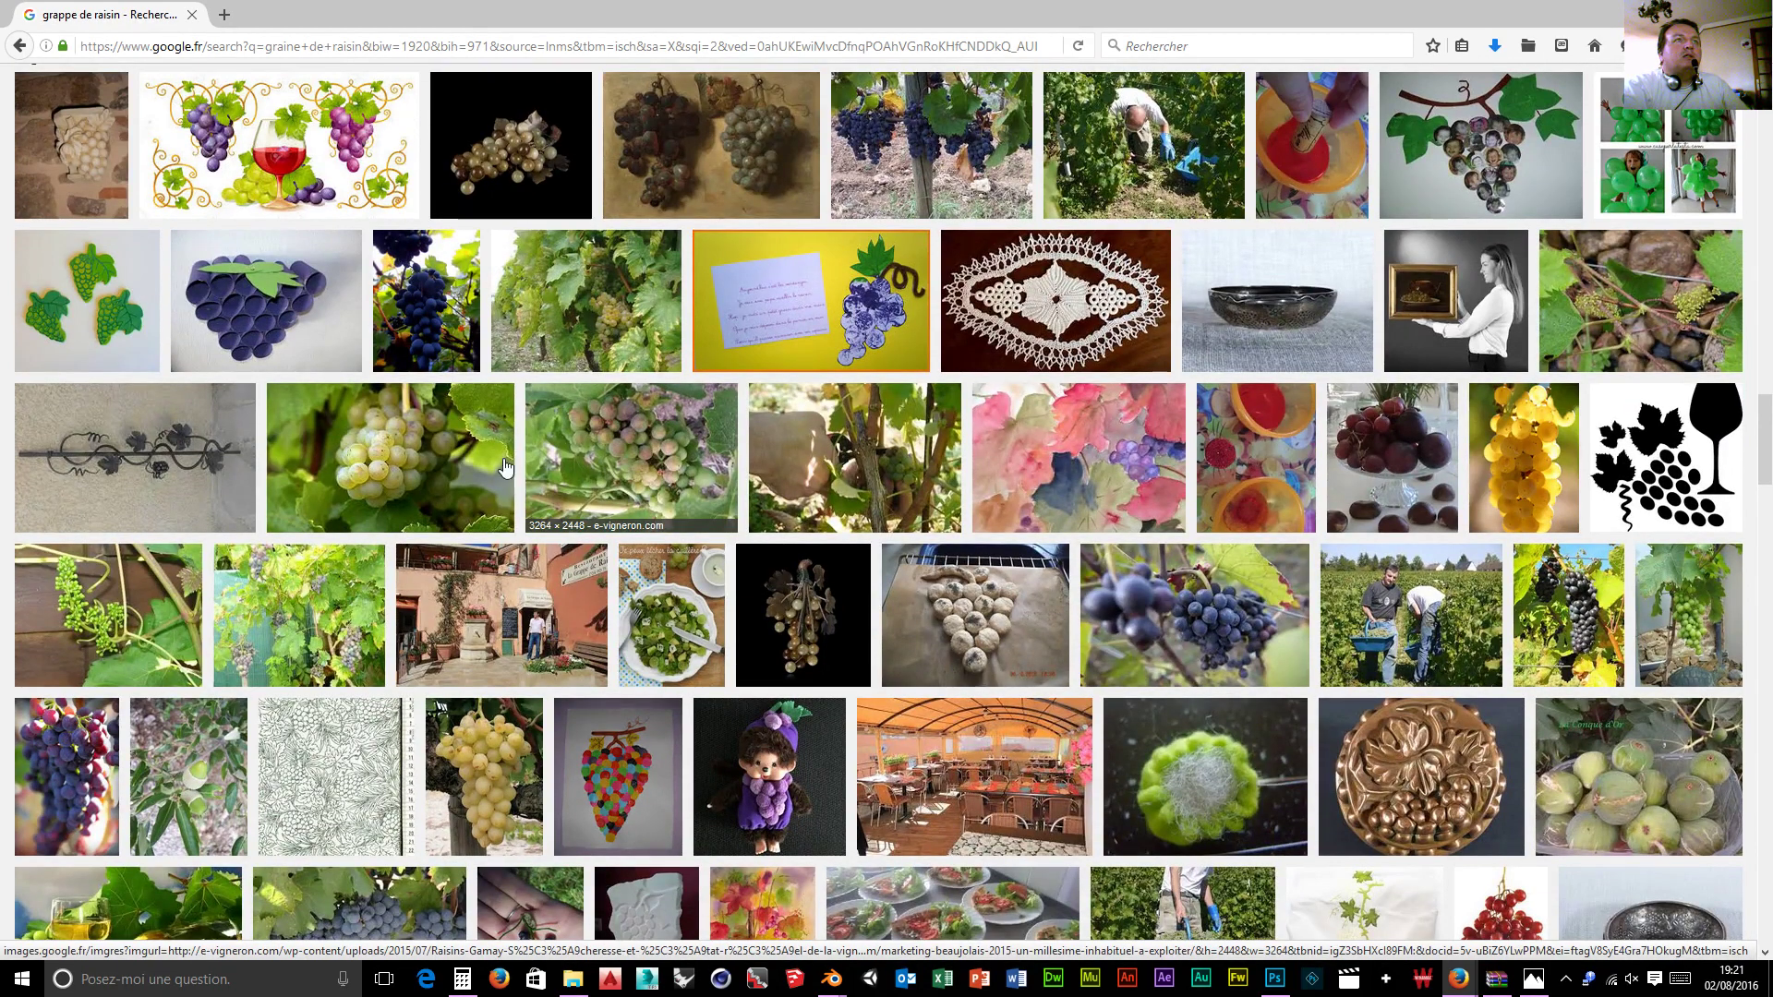
pyautogui.scroll(-3, 272, 474)
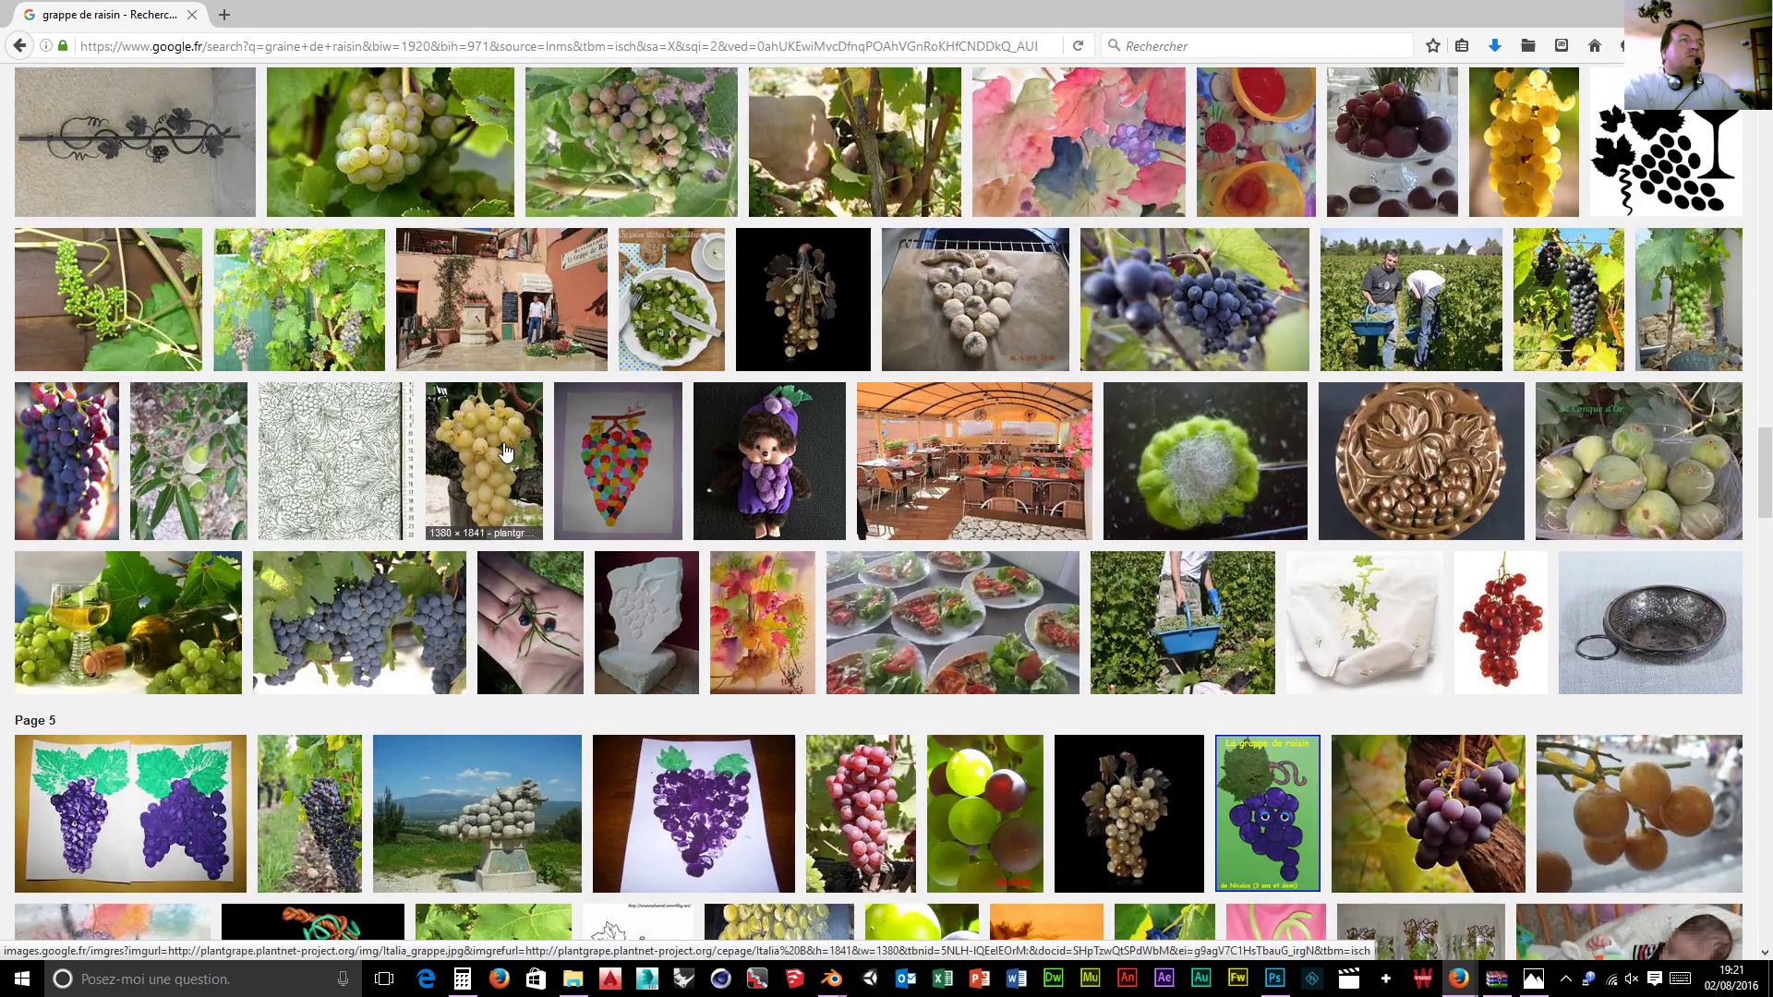
# Step: Search the images for "feuille de vigne" and reset the size filter to all sizes
pyautogui.hotkey('alt', 'Left')
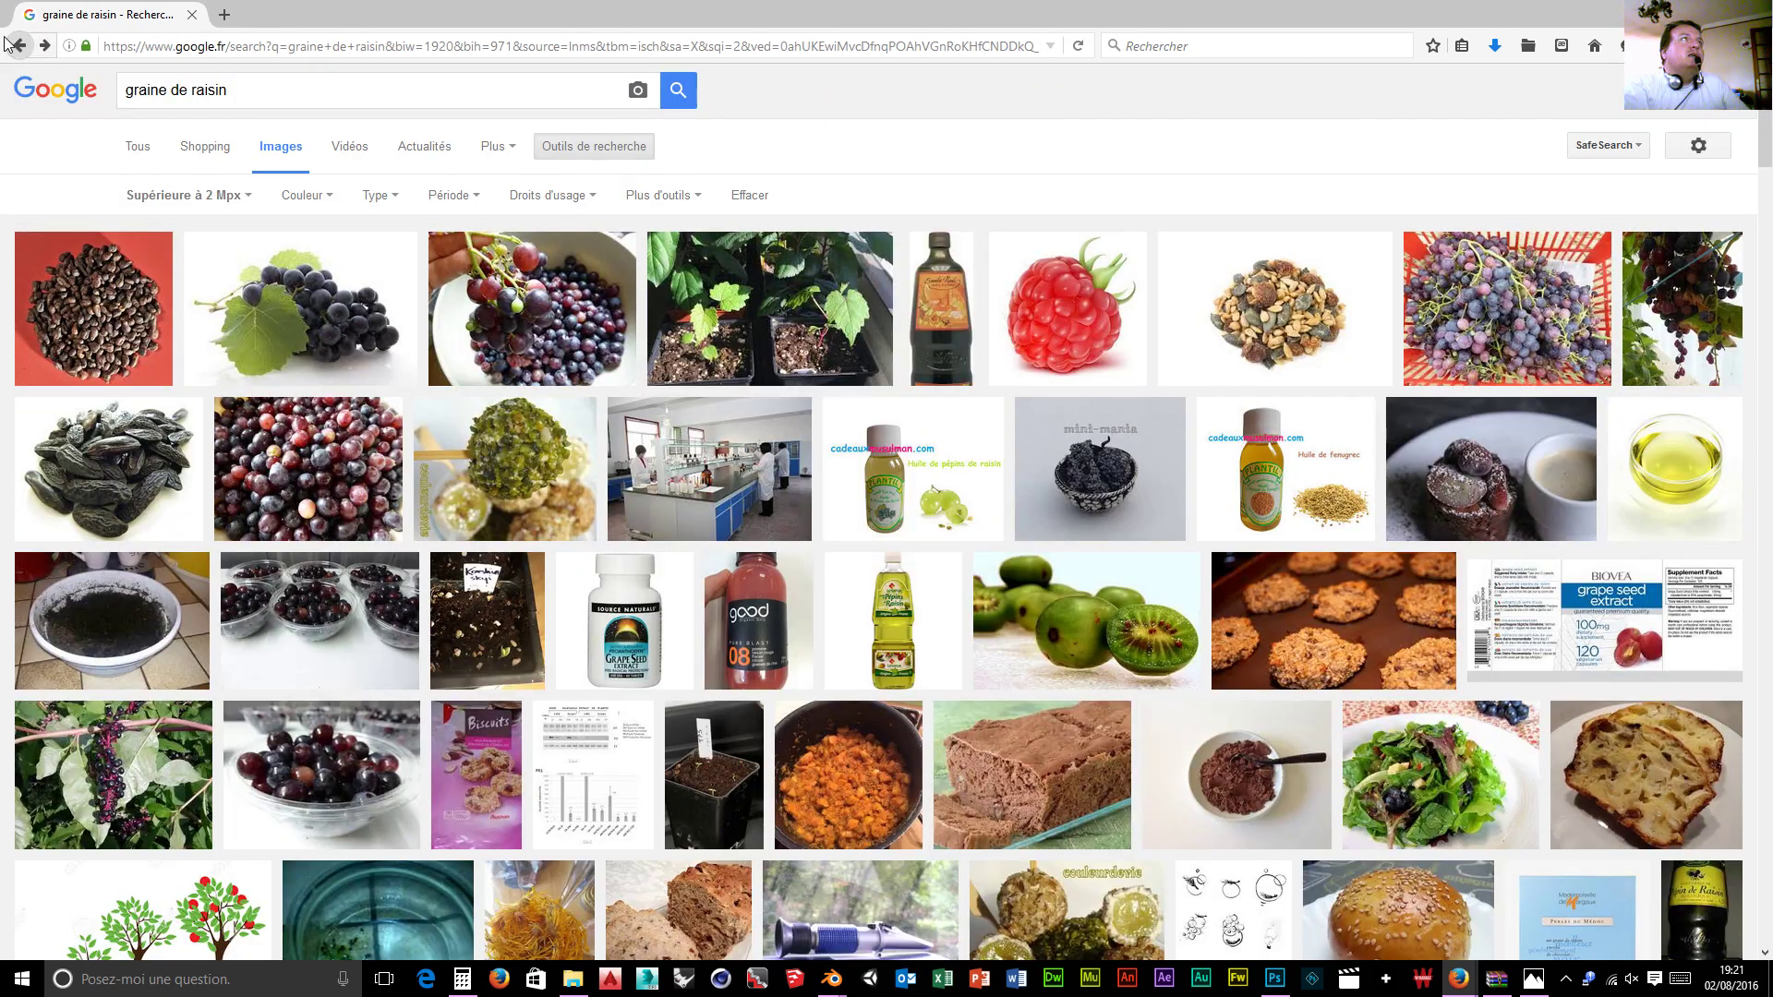
pyautogui.tripleClick(219, 93)
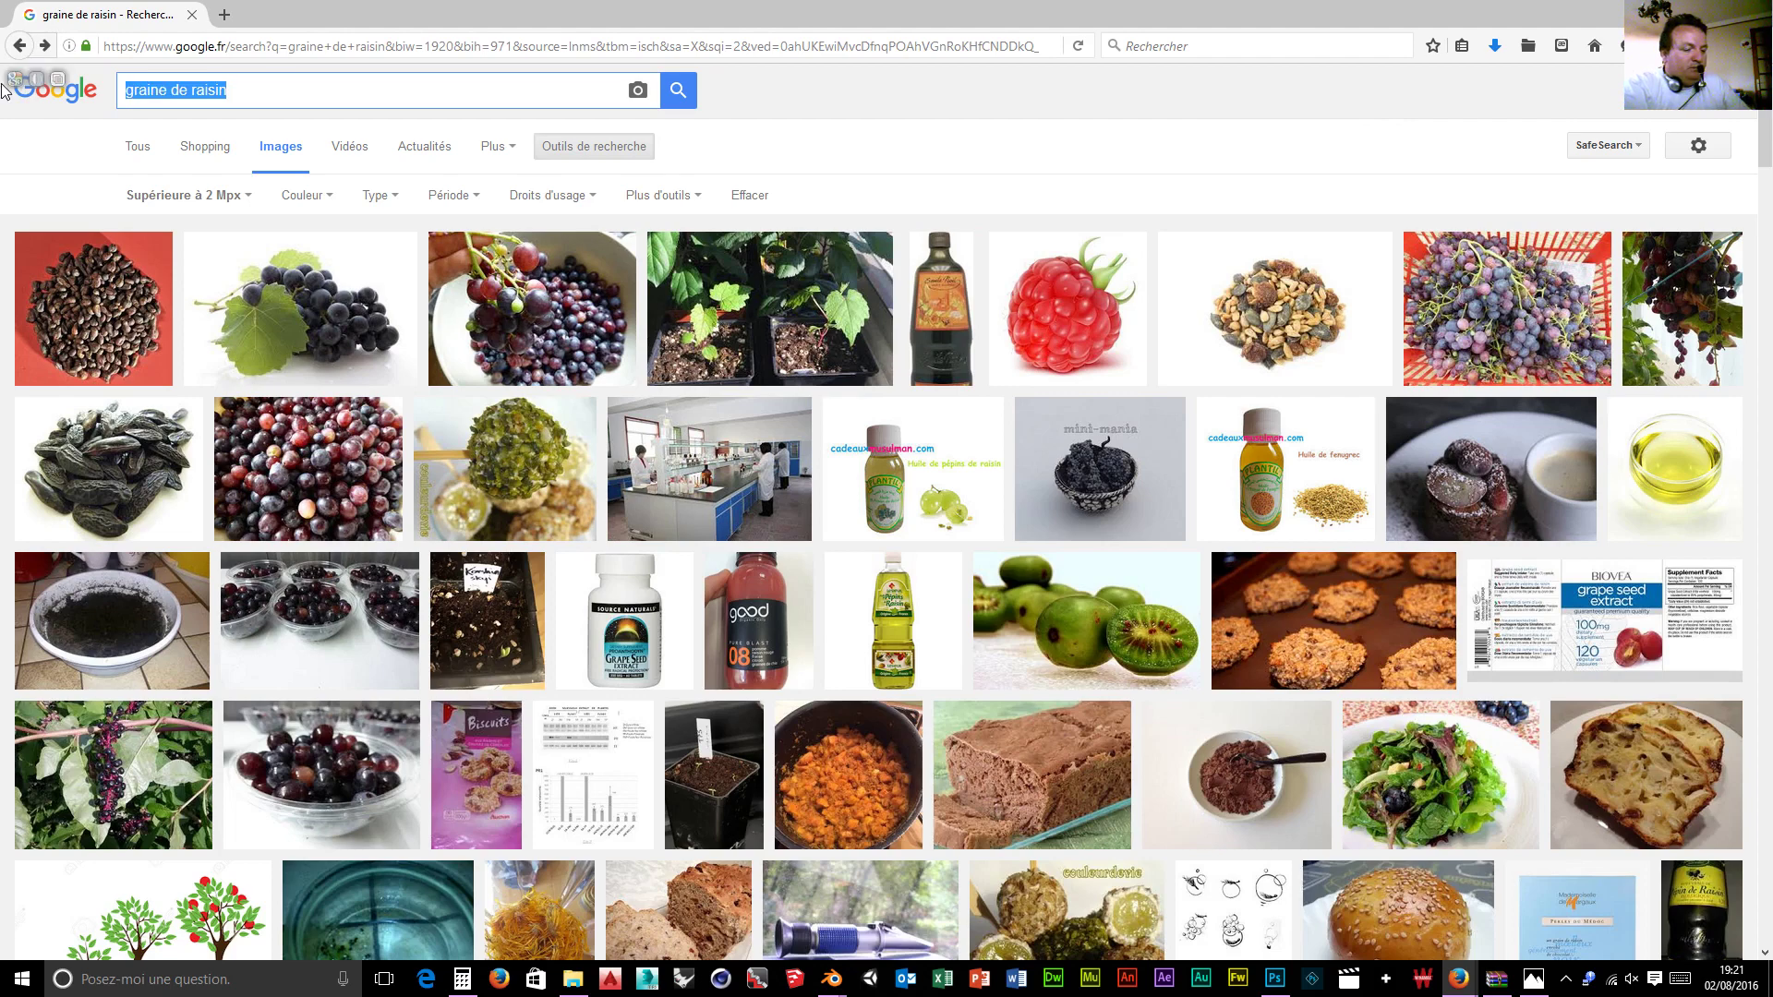
pyautogui.write('feuille d')
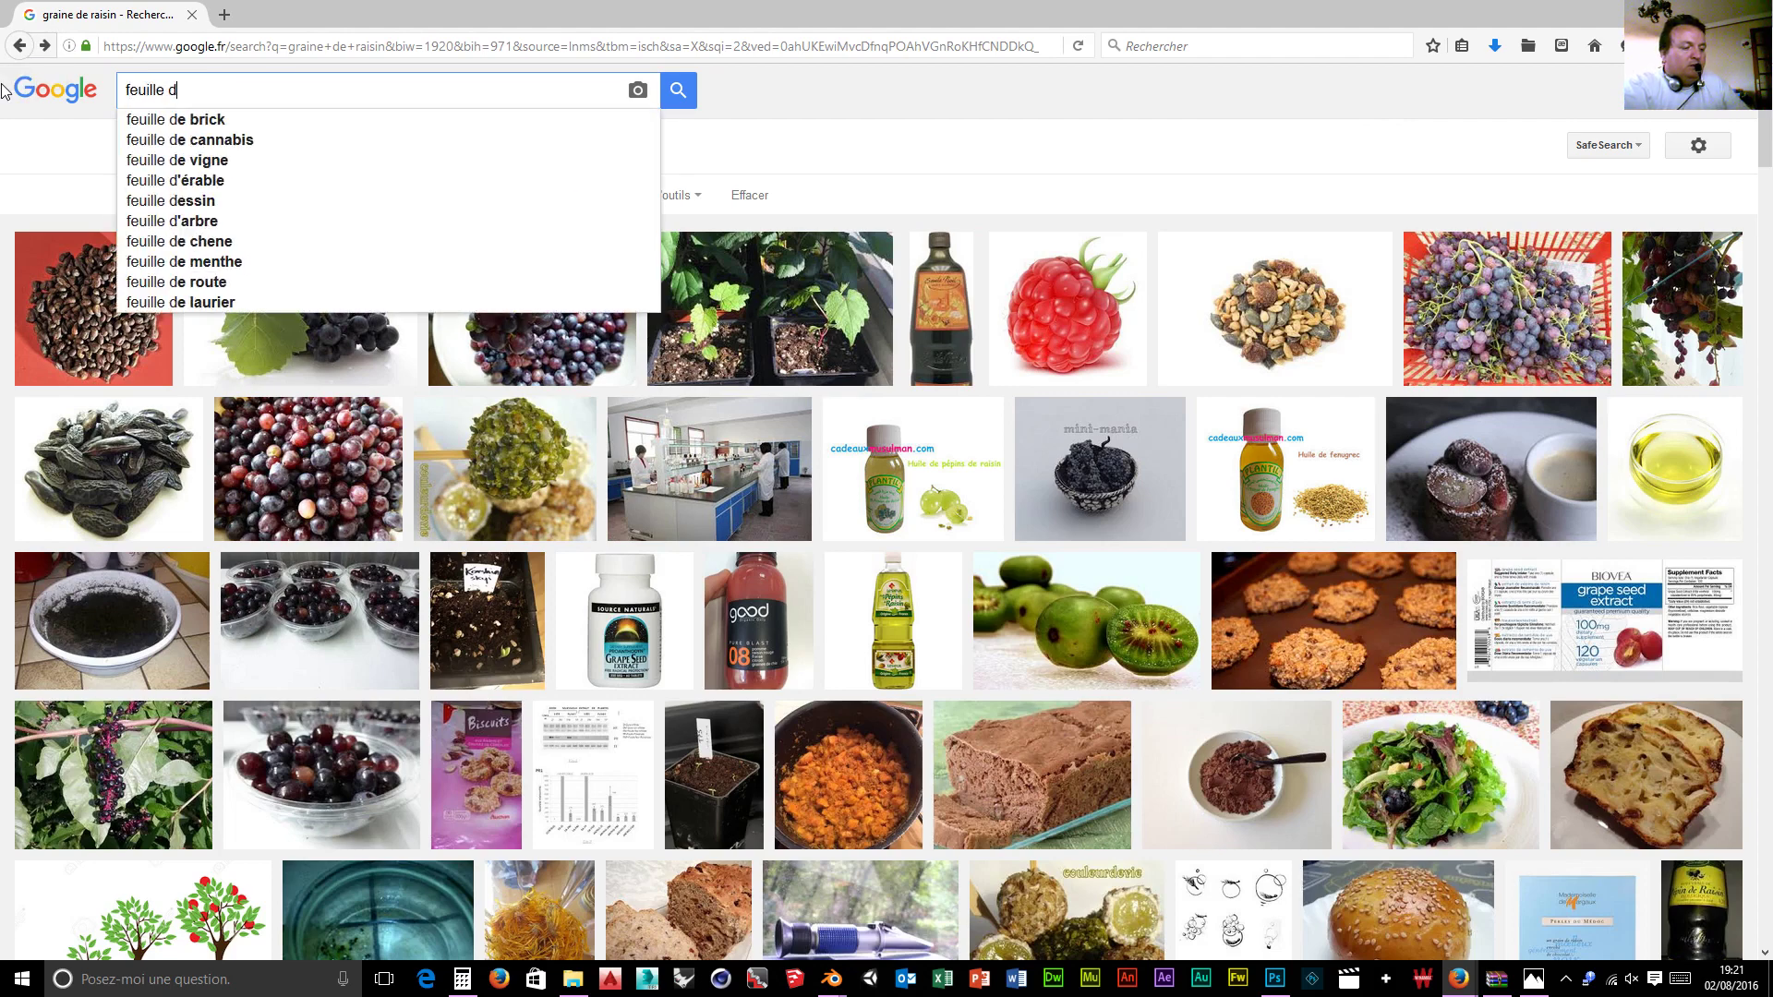
pyautogui.write('e vigne')
pyautogui.press('Return')
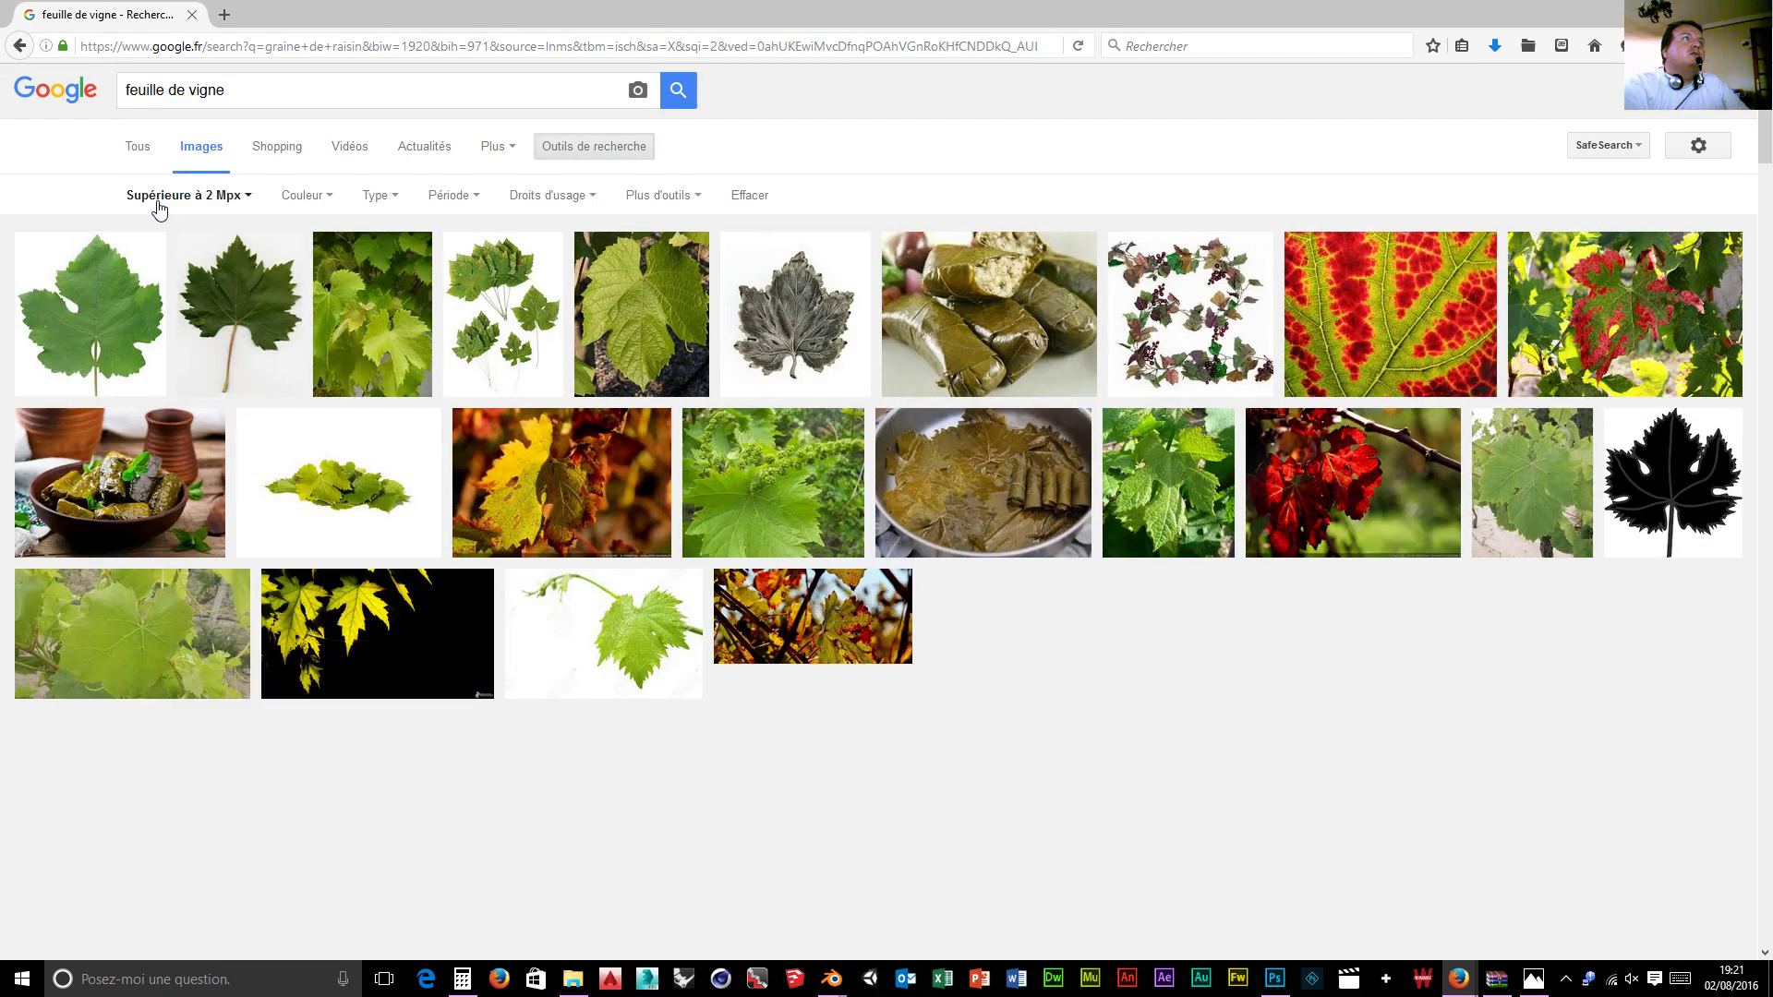
pyautogui.click(184, 195)
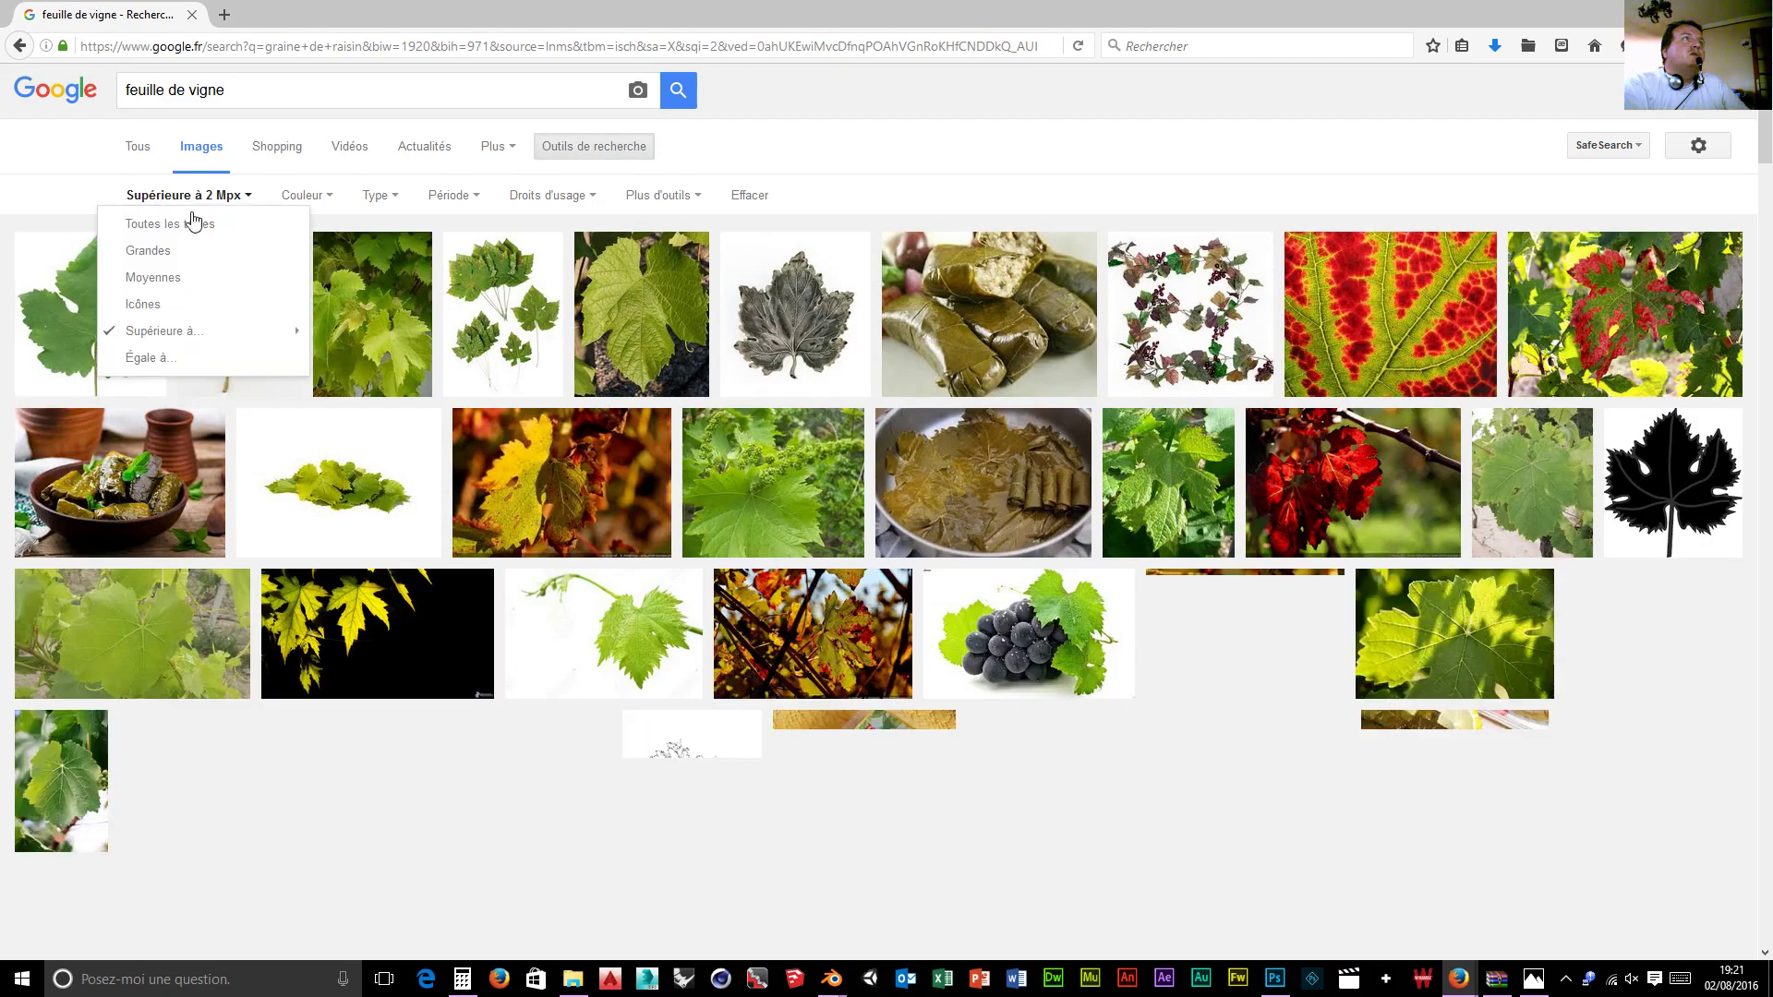
pyautogui.click(194, 223)
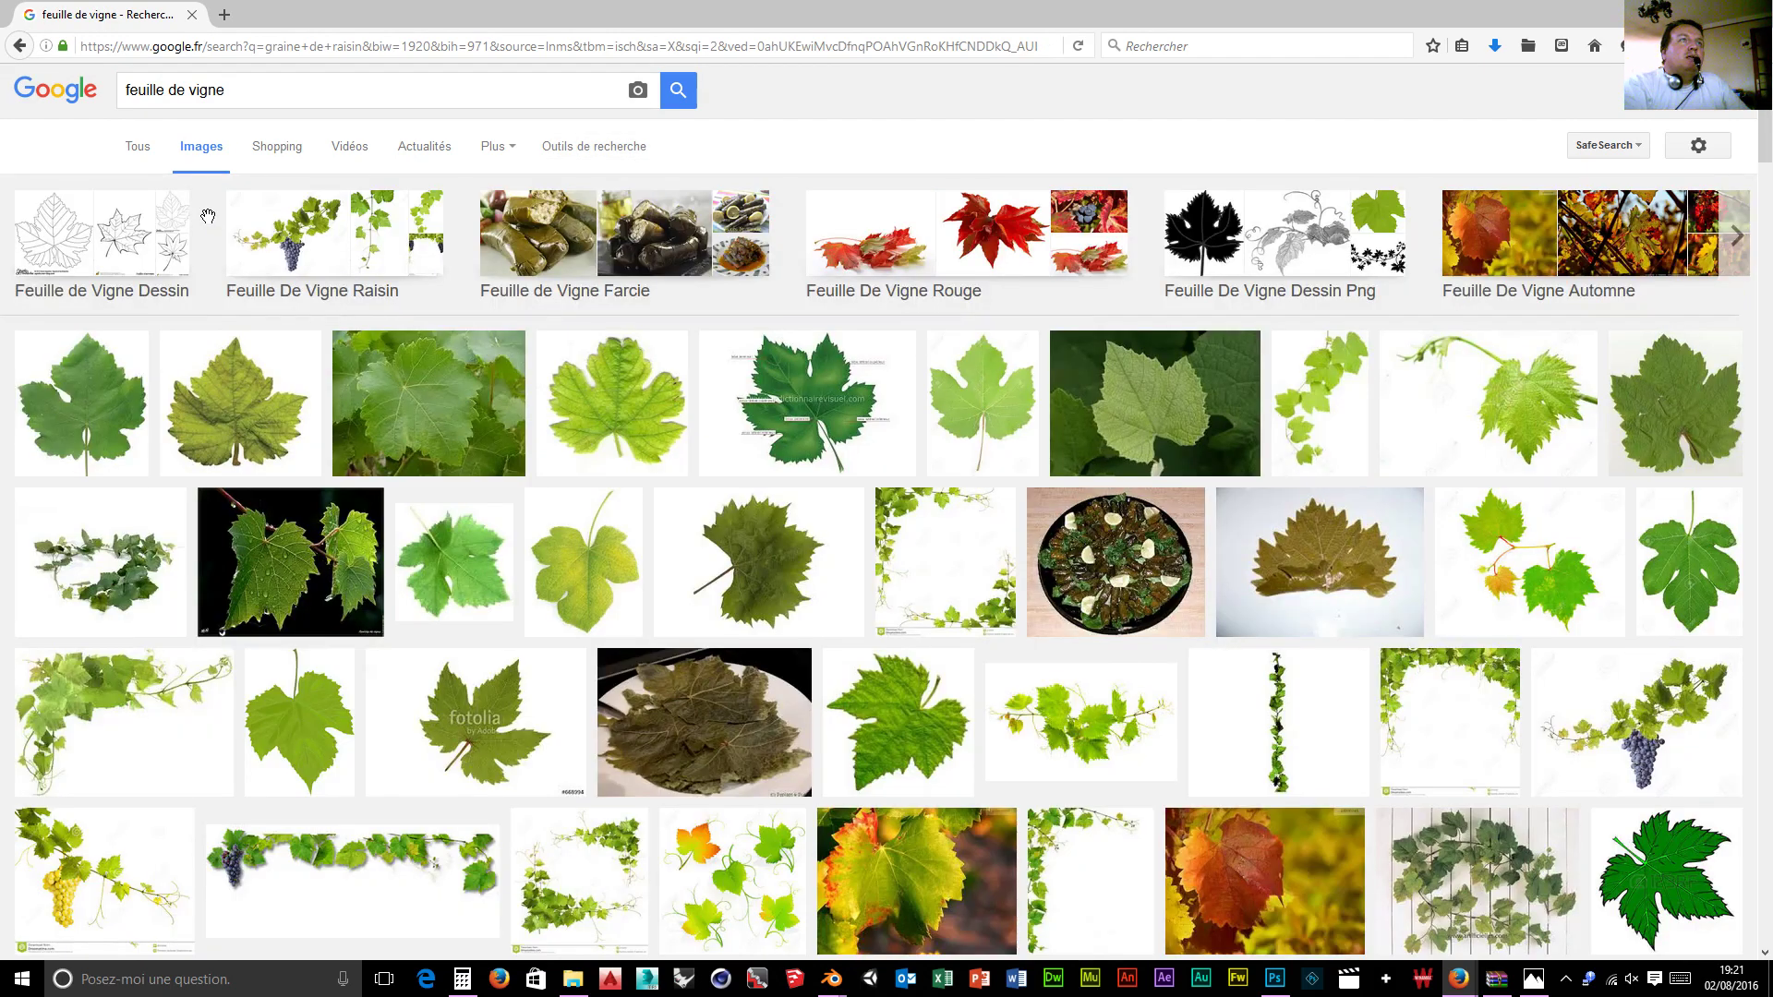
# Step: Open the image of a green vine leaf on a curling stem against white in a new browser tab
pyautogui.scroll(-2, 506, 572)
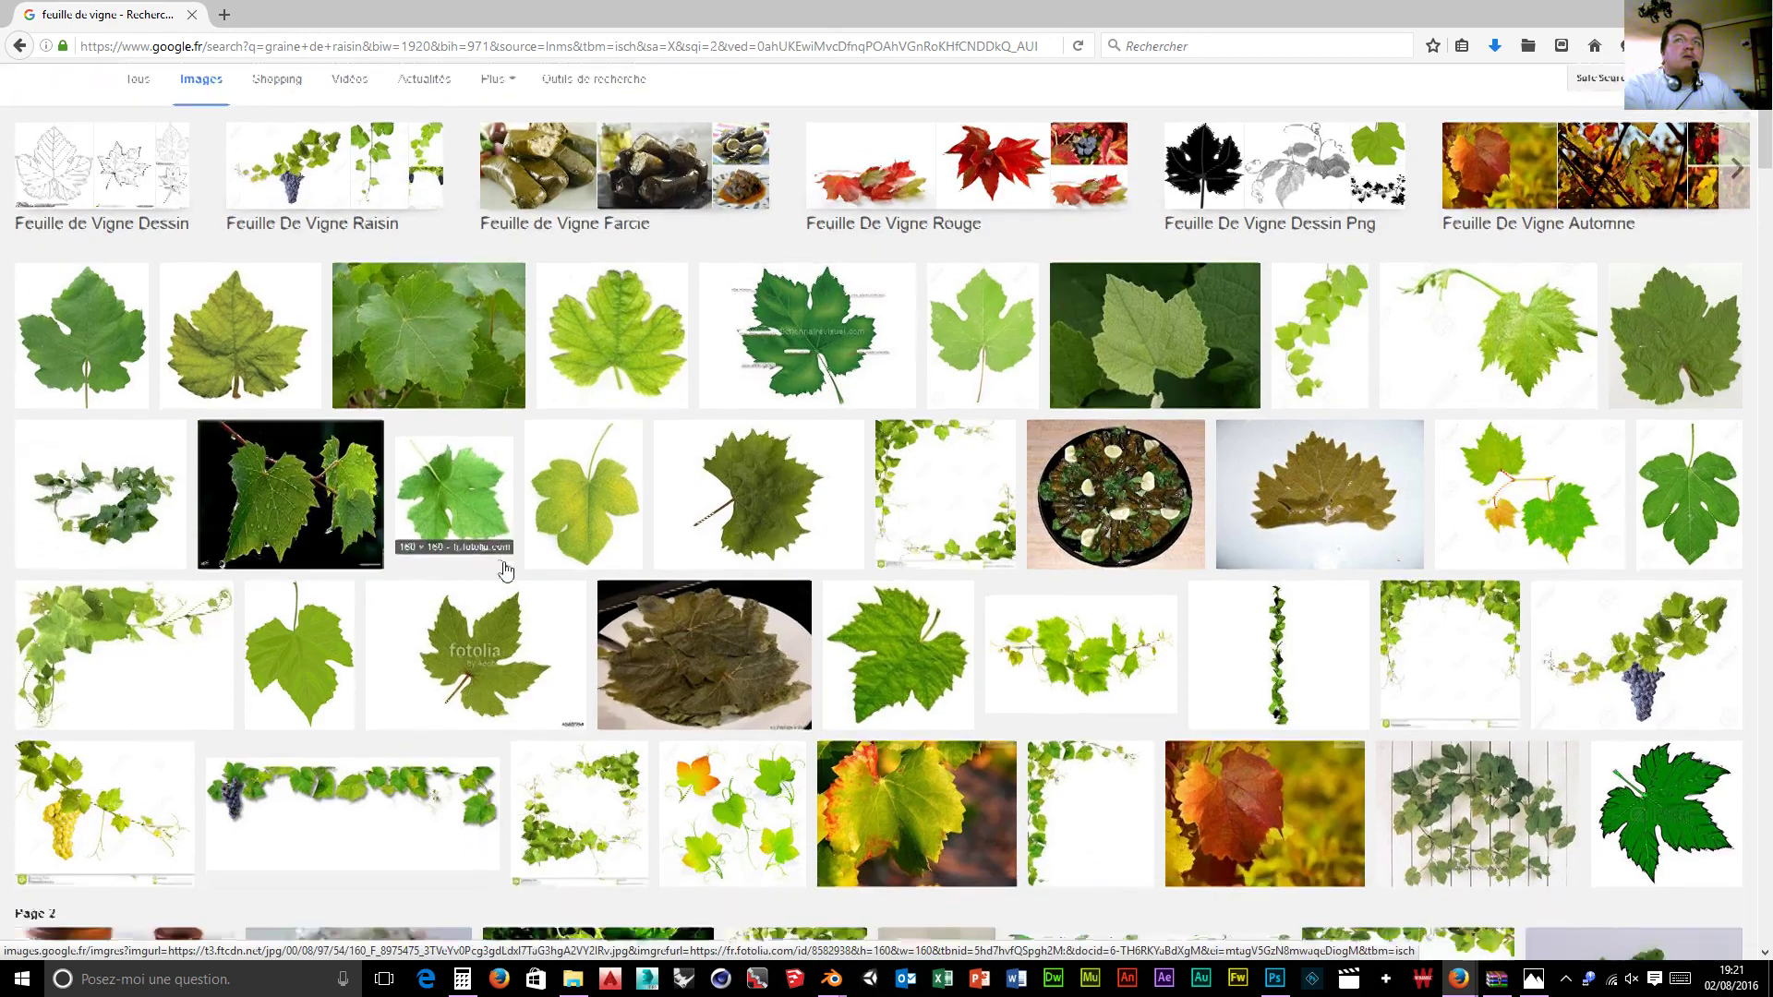
pyautogui.rightClick(1524, 314)
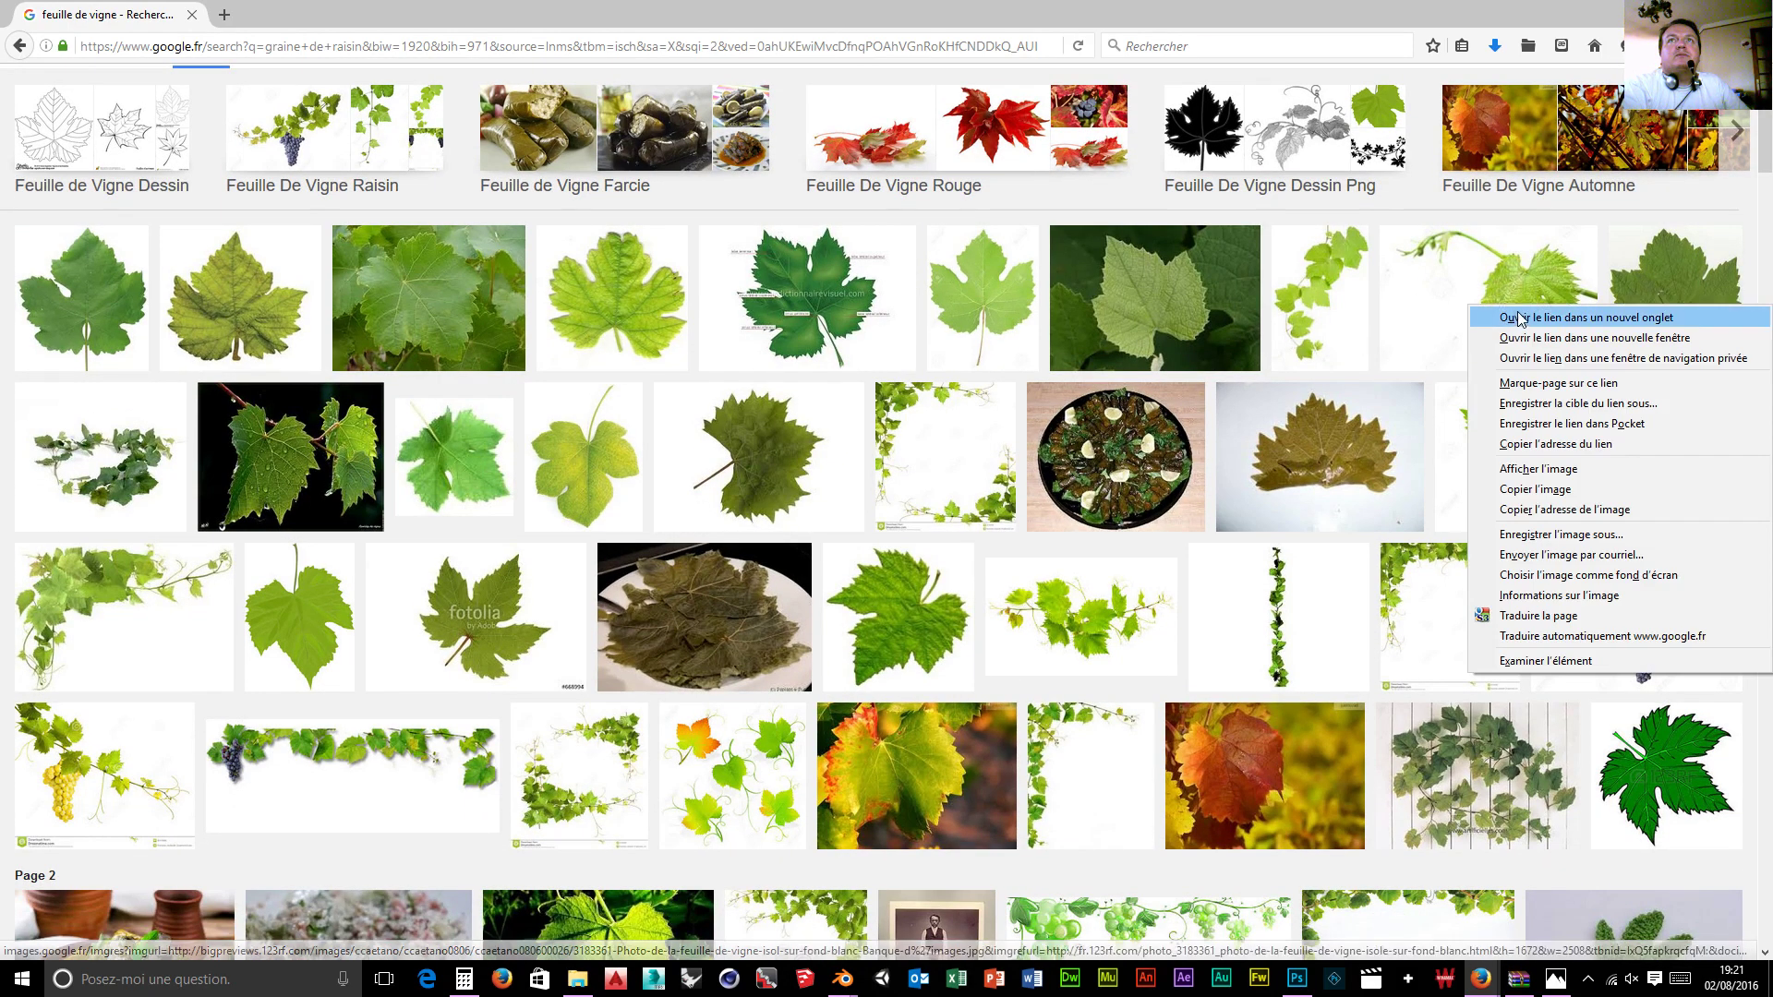
pyautogui.click(1518, 318)
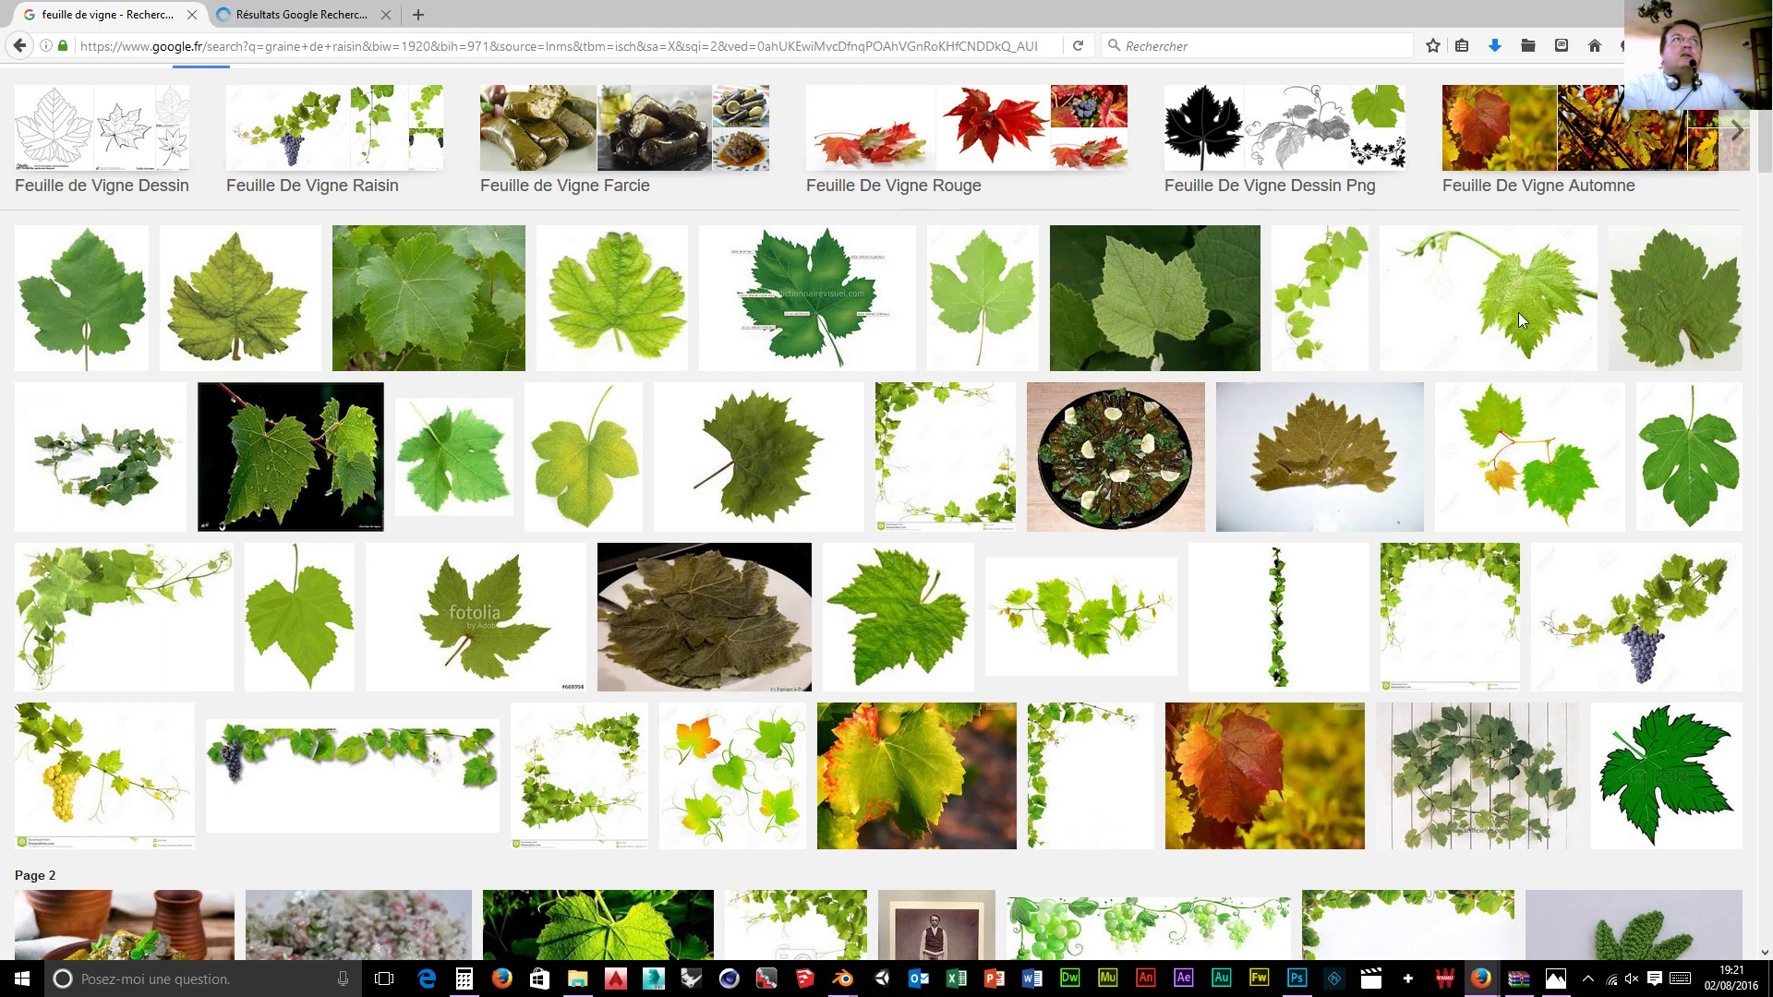
# Step: Examine the "feuille de vigne" image results for a usable vine leaf photo, comparing them with the leaf on a curling stem
pyautogui.click(1484, 309)
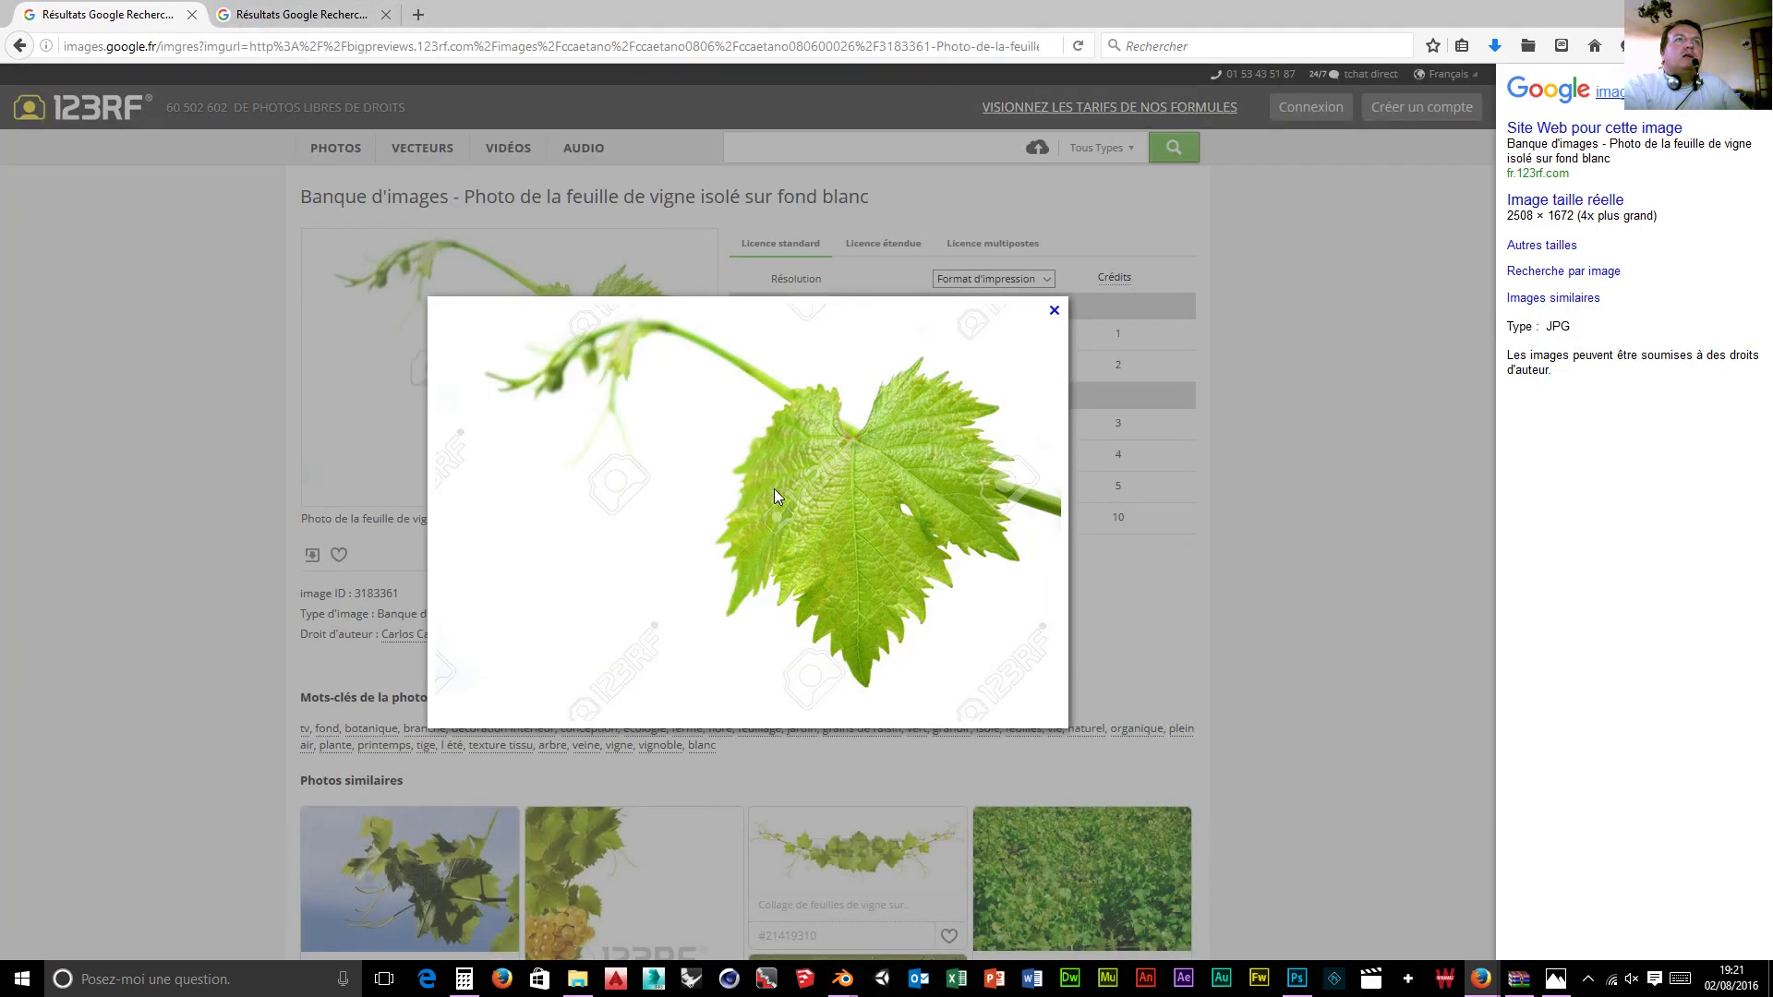
pyautogui.click(18, 47)
pyautogui.scroll(-5, 515, 546)
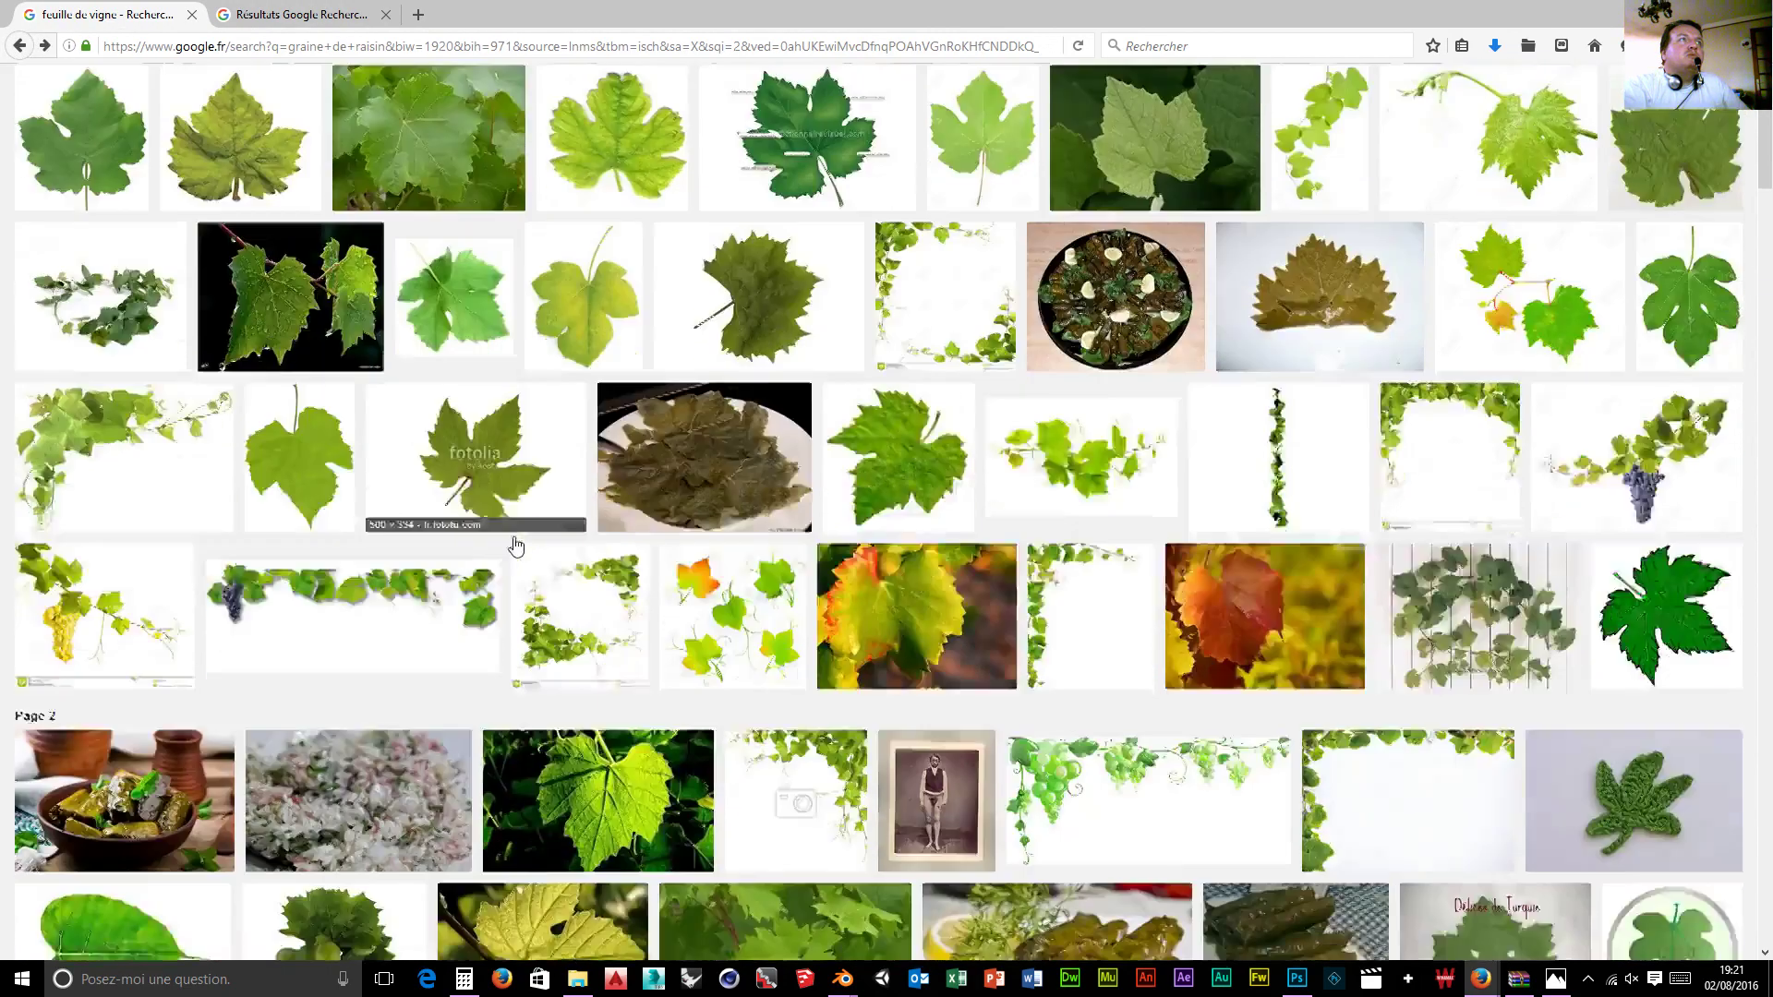
pyautogui.scroll(-5, 562, 640)
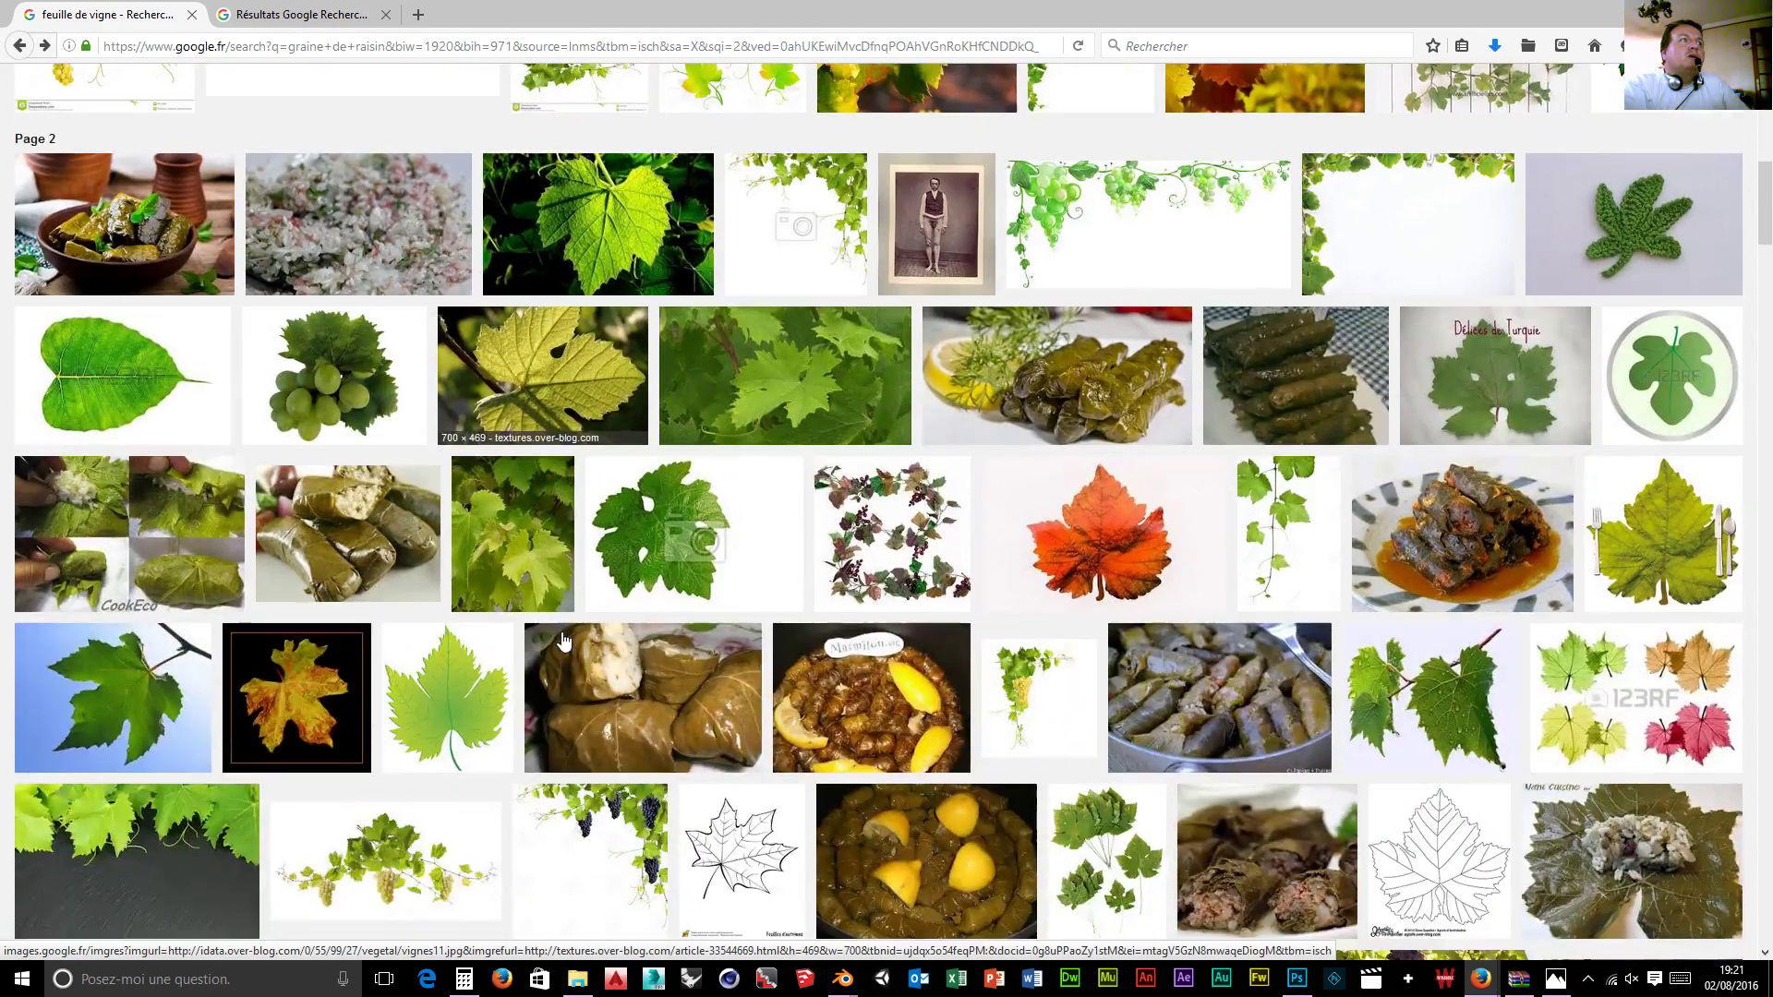
pyautogui.scroll(12, 646, 638)
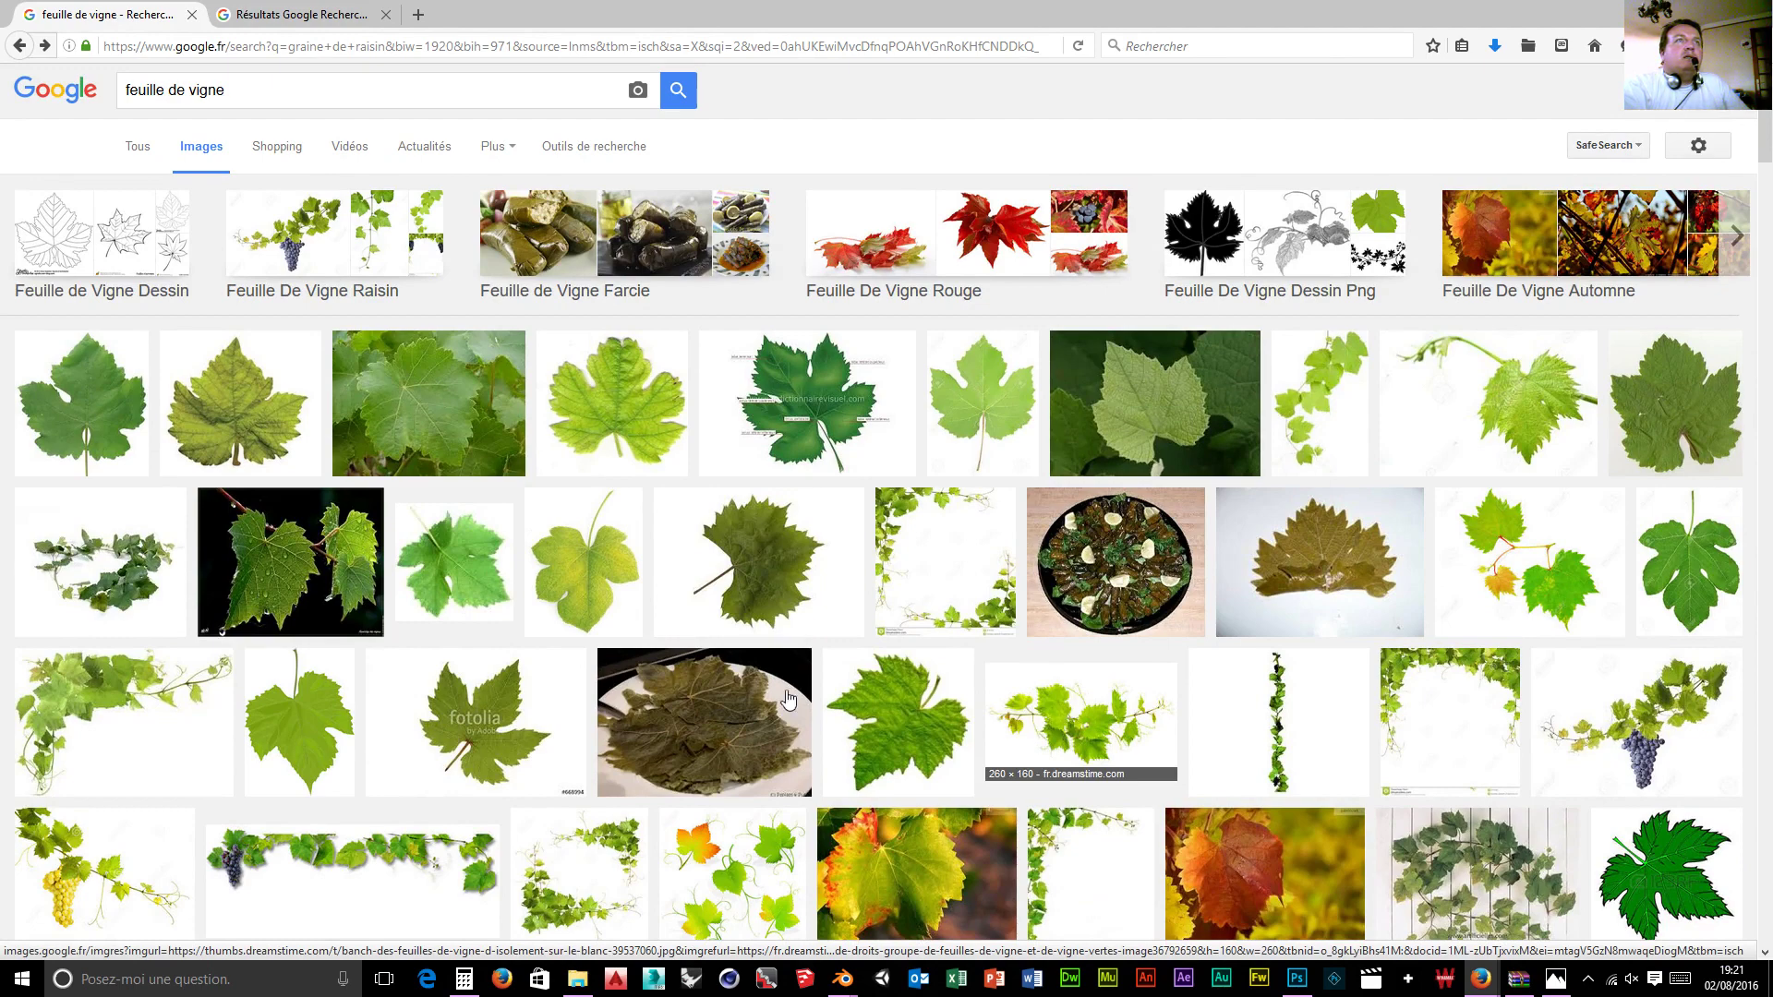
pyautogui.scroll(-3, 788, 699)
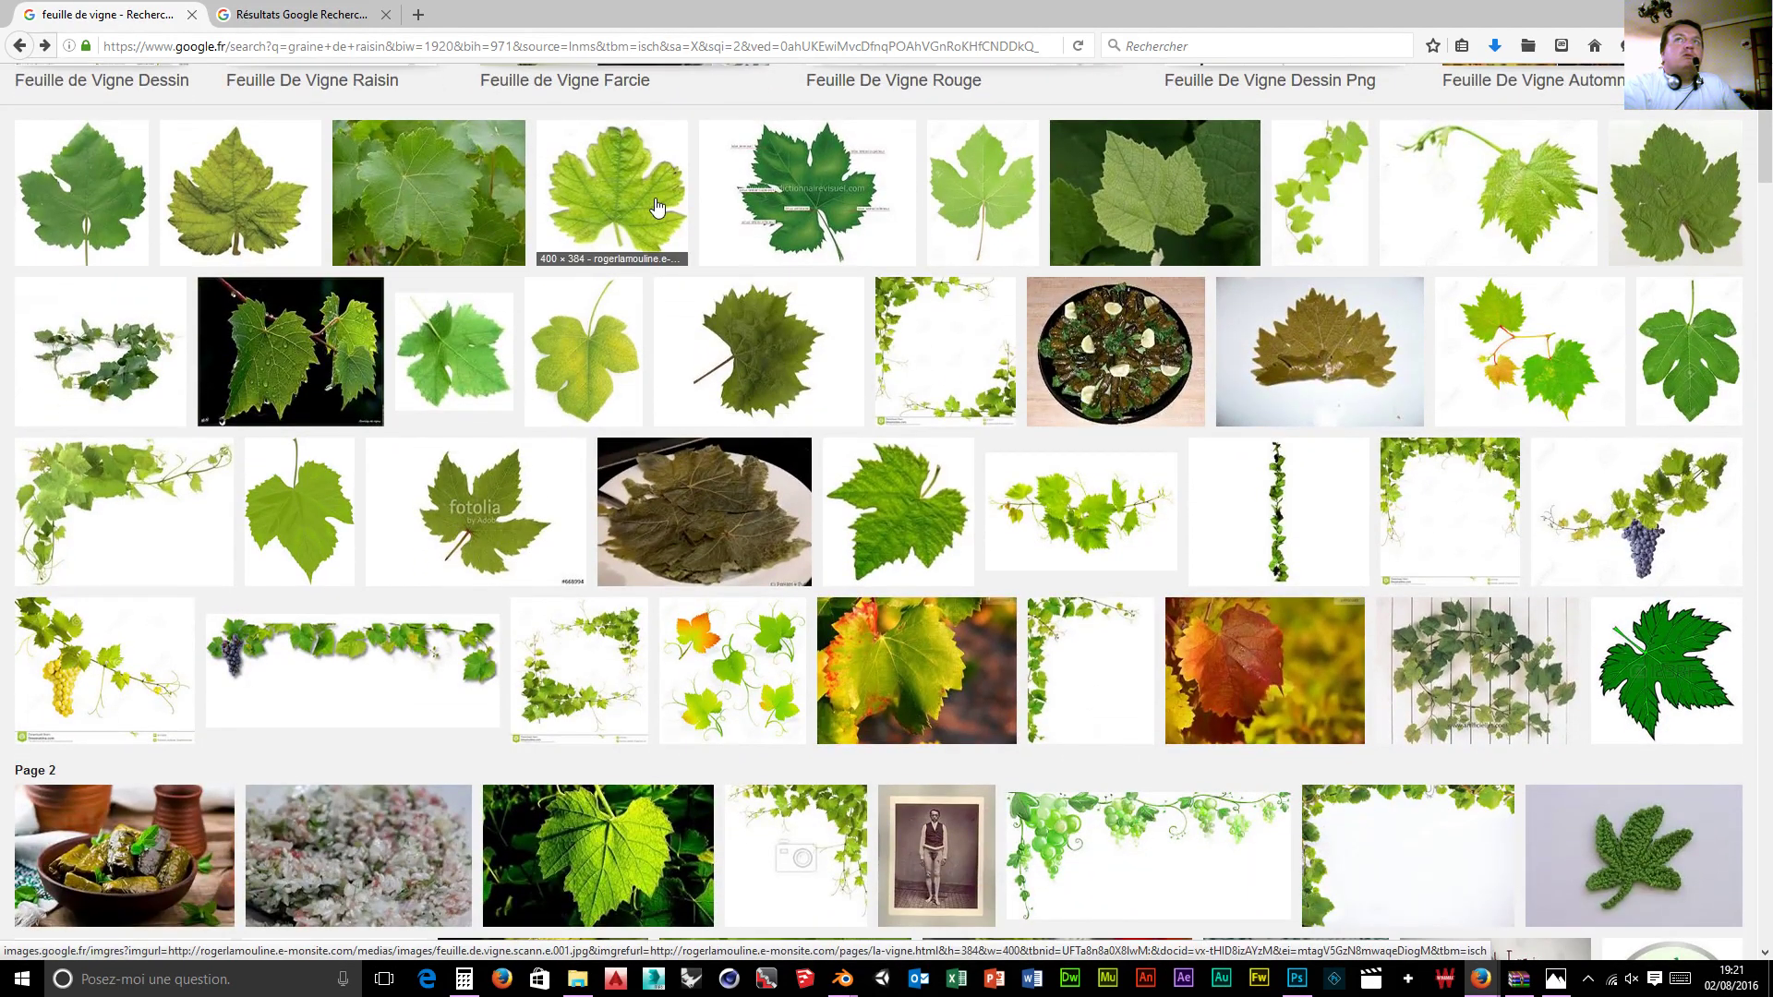
pyautogui.scroll(-4, 358, 593)
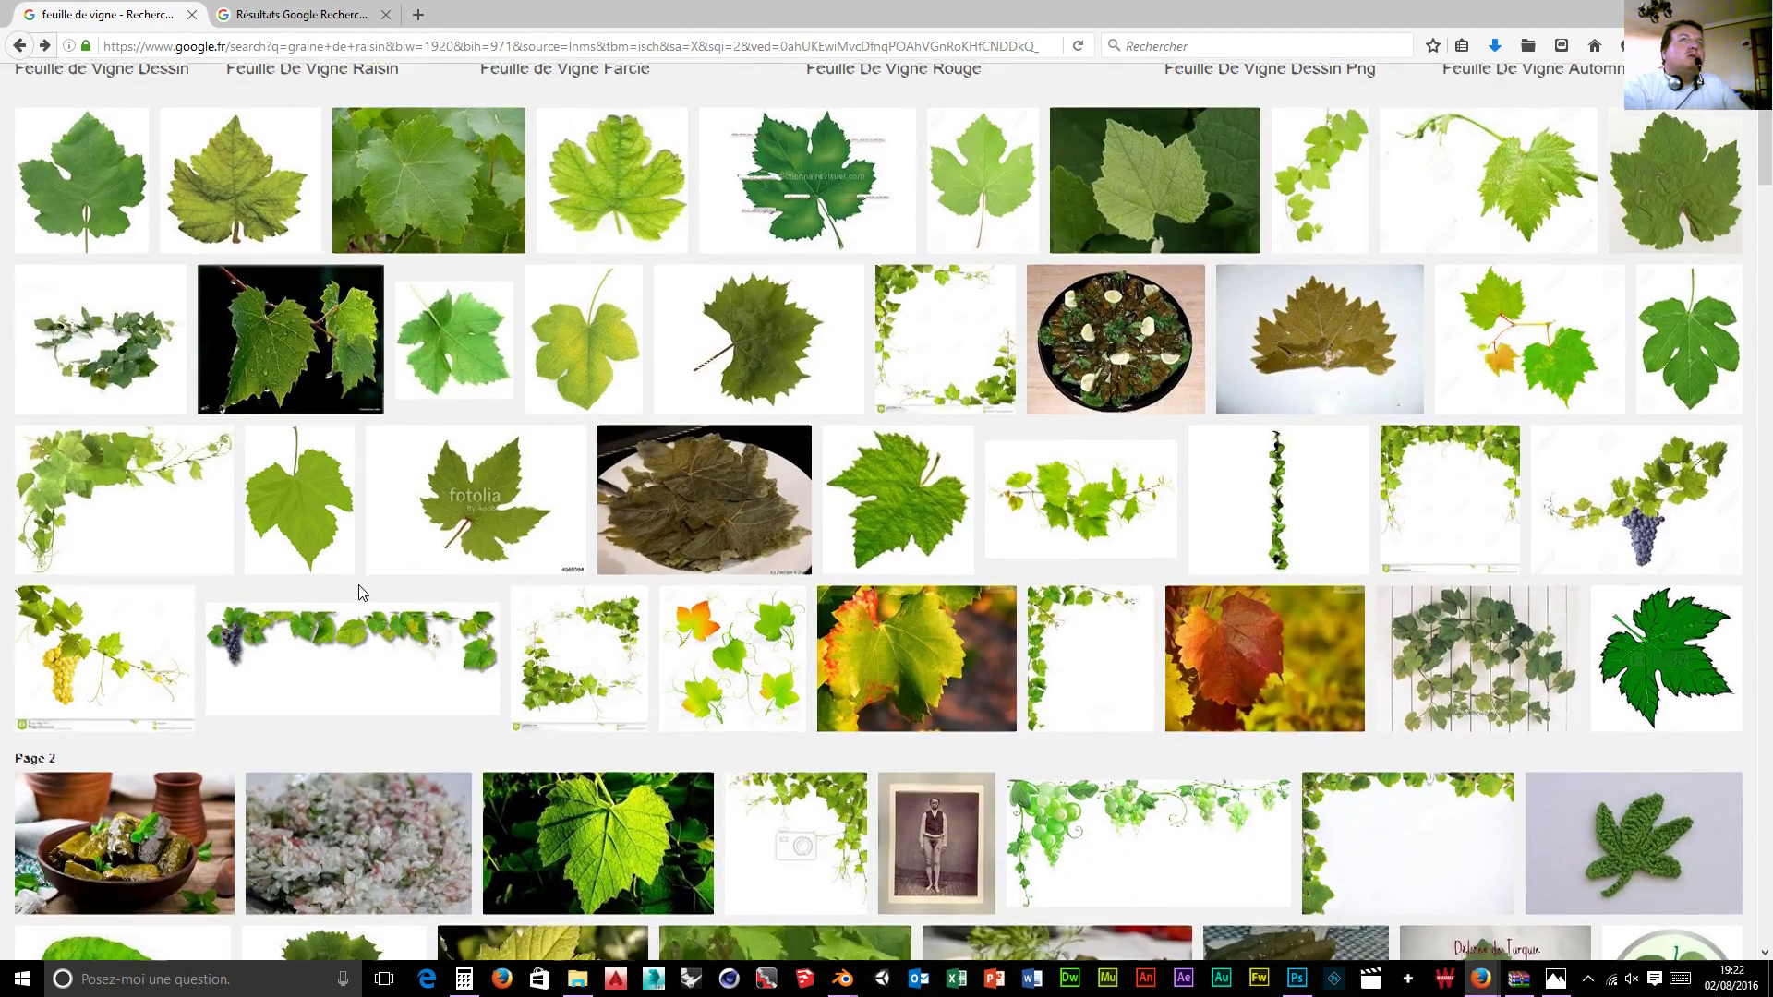
pyautogui.scroll(-4, 358, 593)
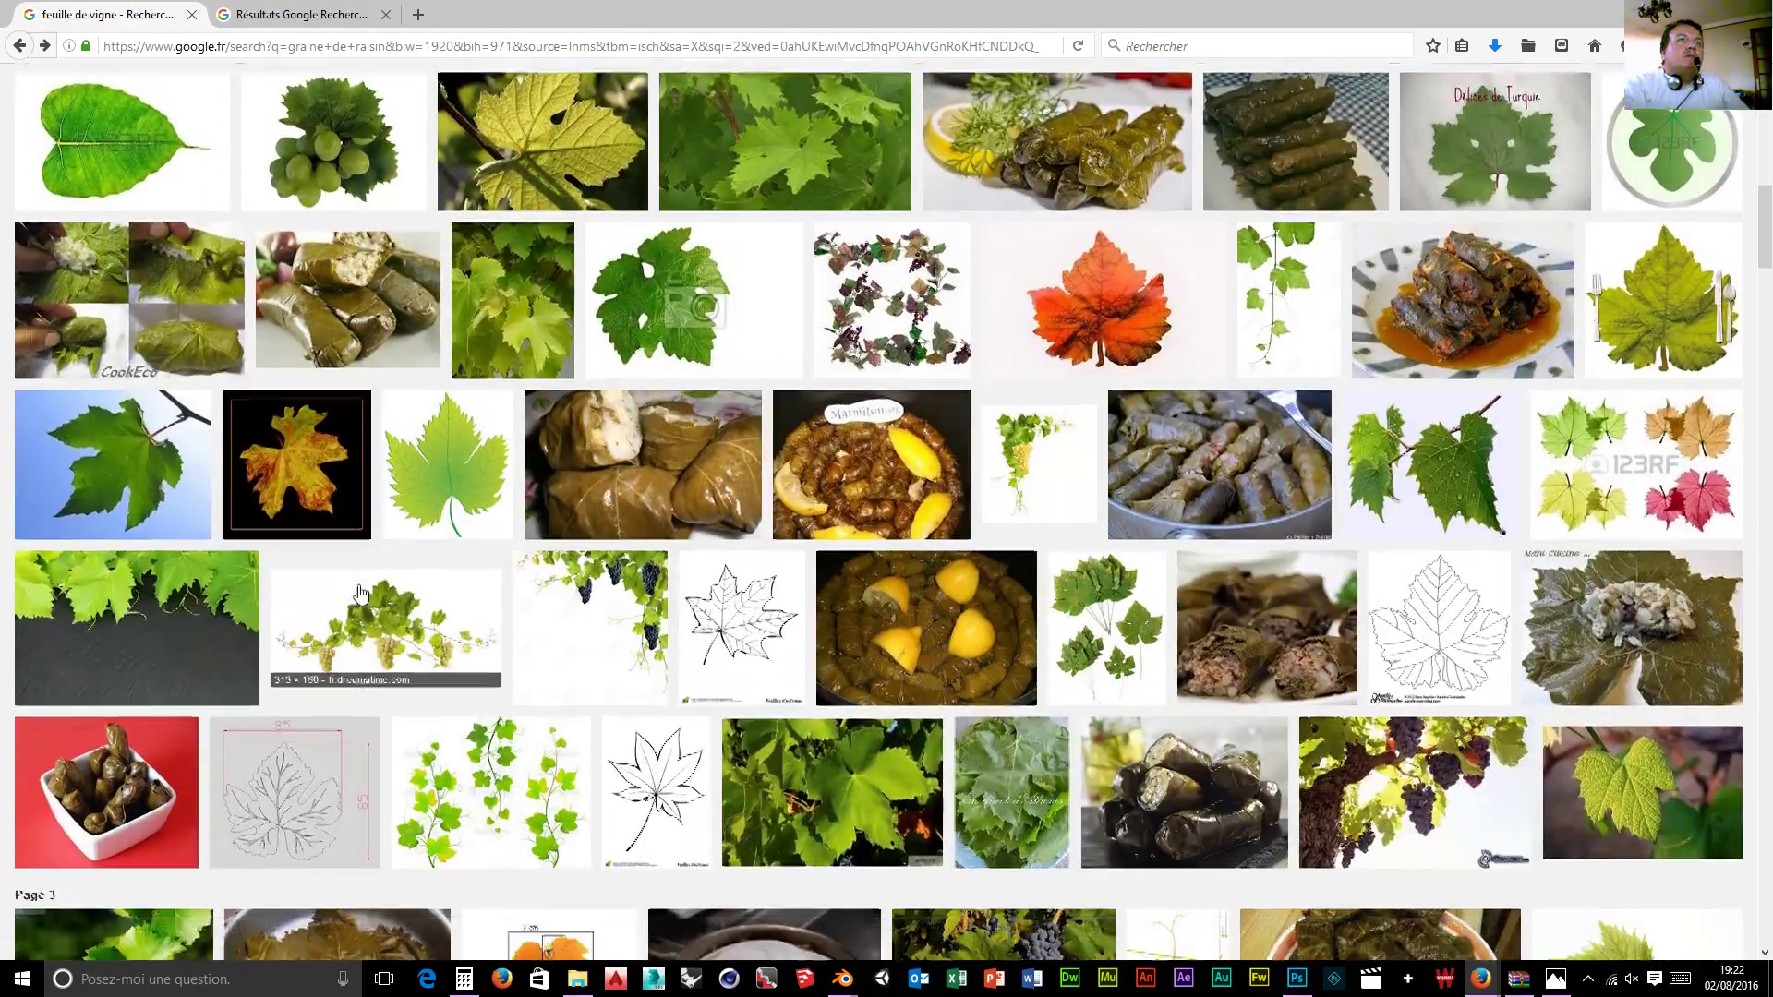
pyautogui.scroll(5, 837, 373)
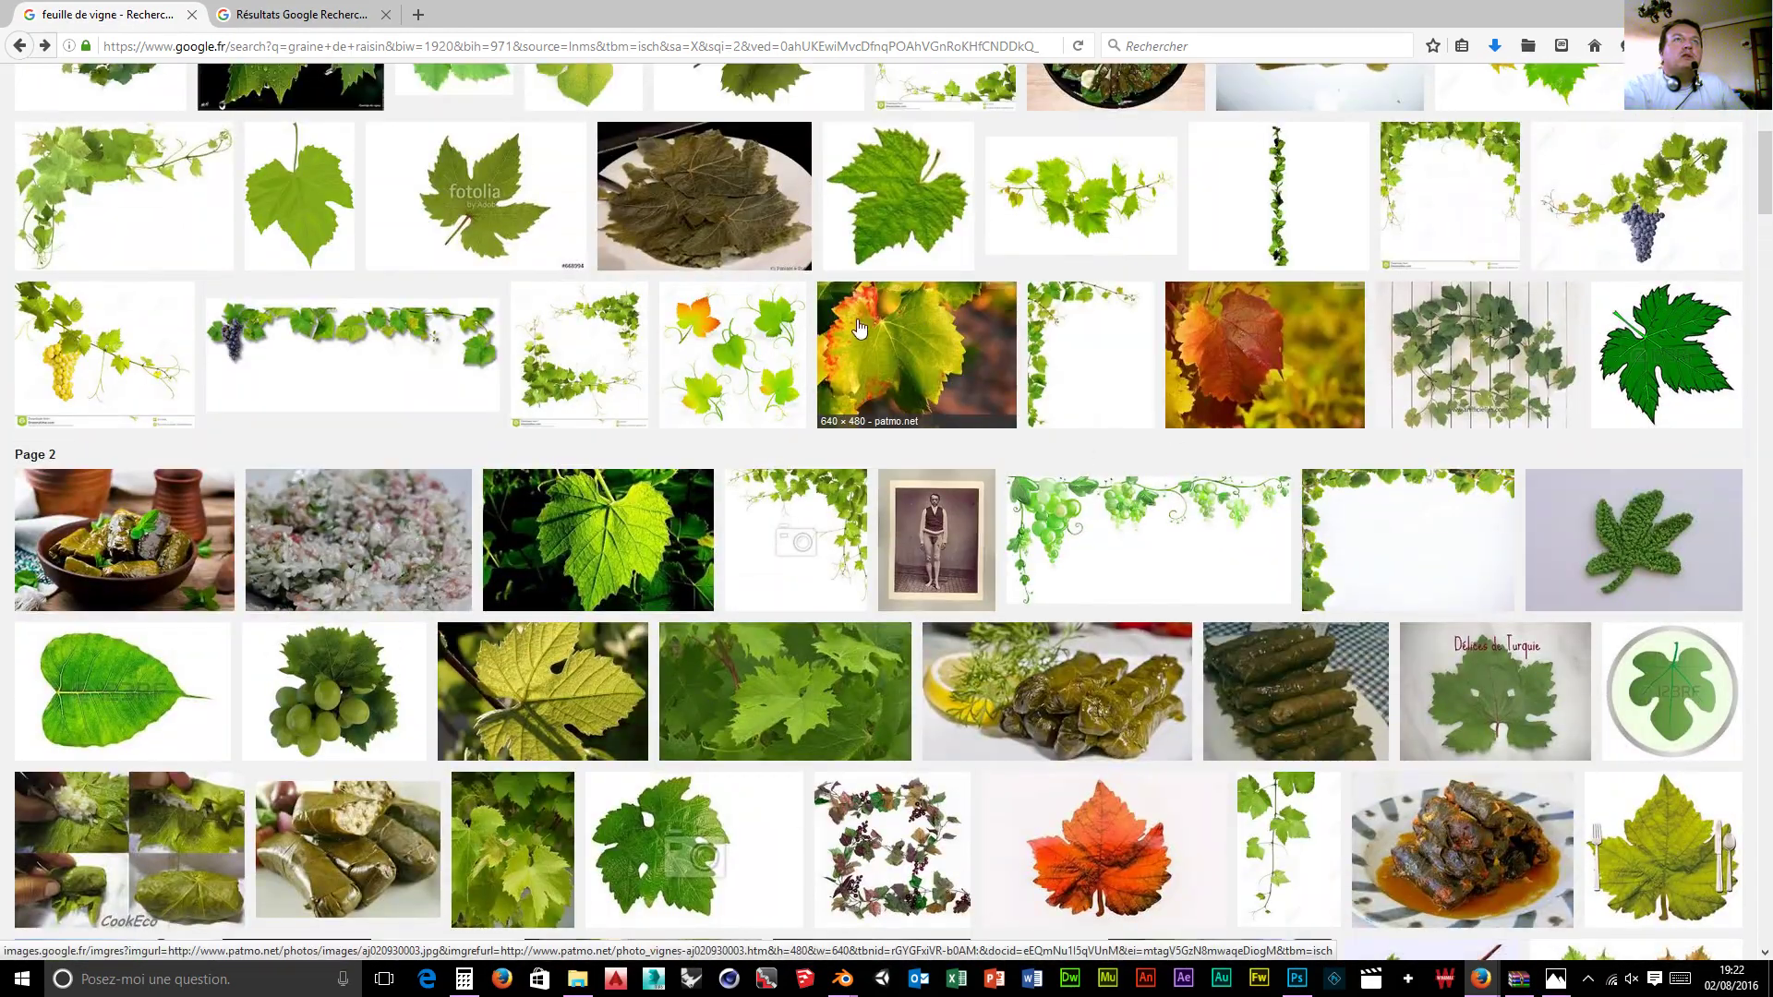
pyautogui.scroll(-8, 684, 545)
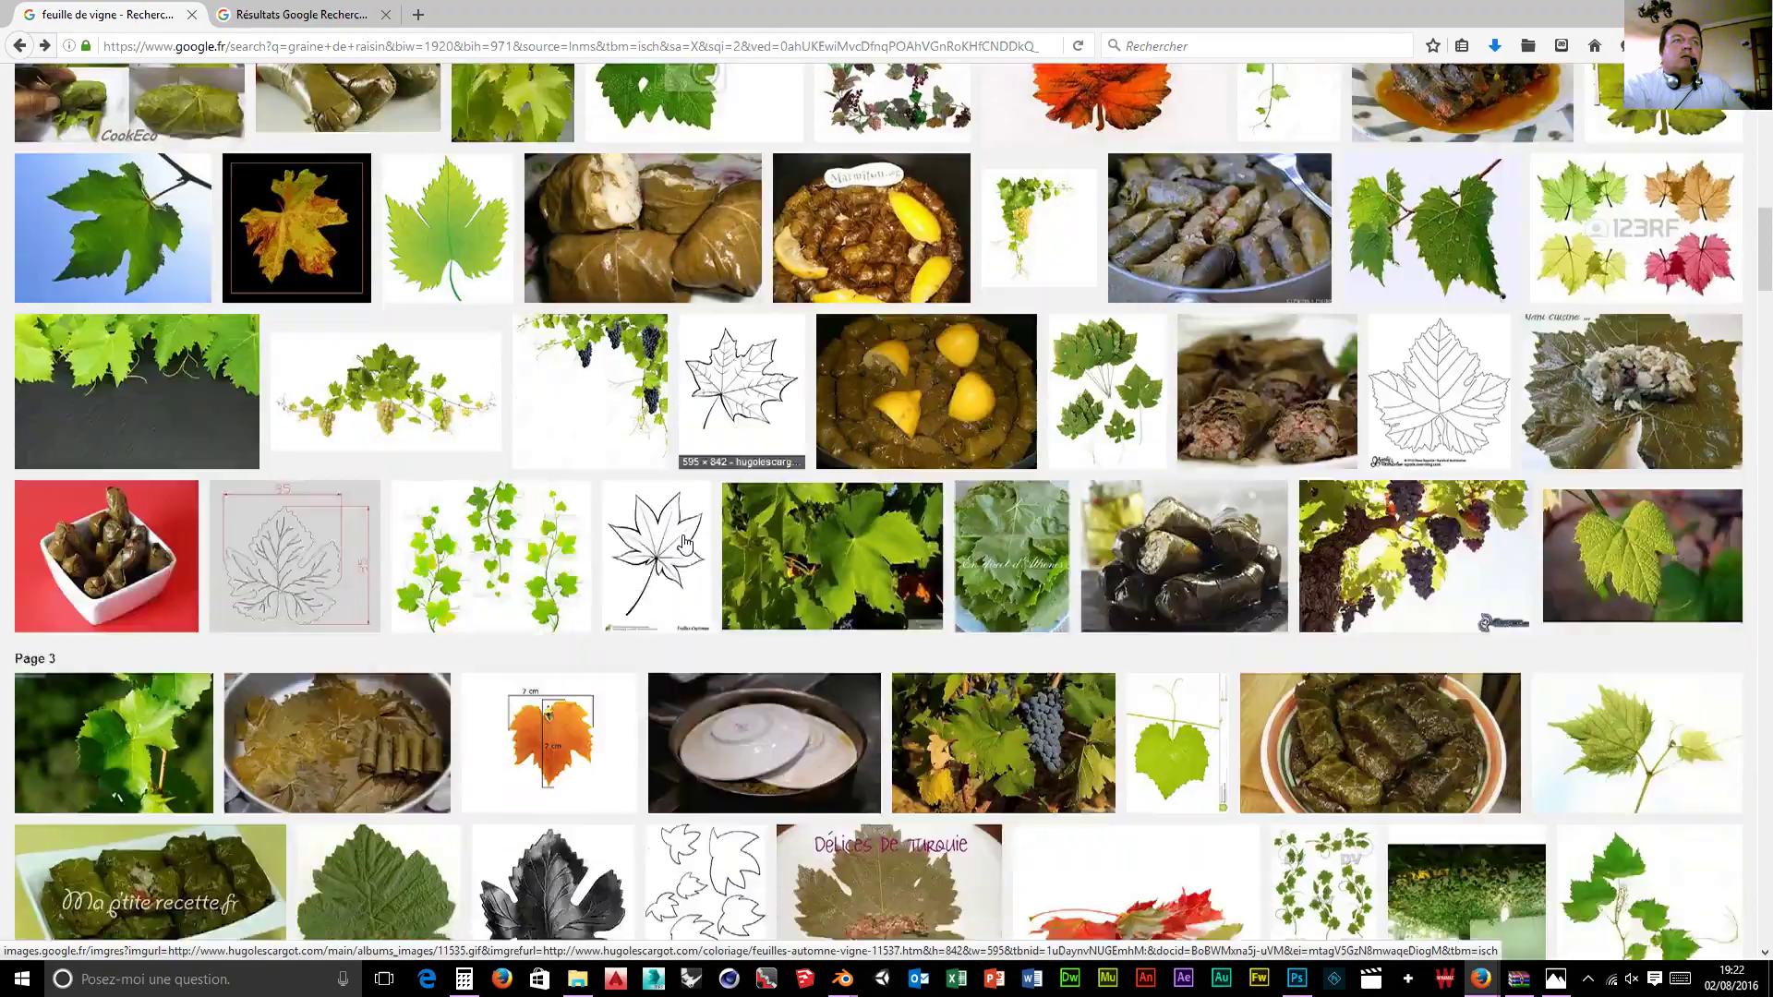
pyautogui.scroll(-3, 684, 545)
pyautogui.scroll(5, 684, 545)
pyautogui.scroll(9, 684, 545)
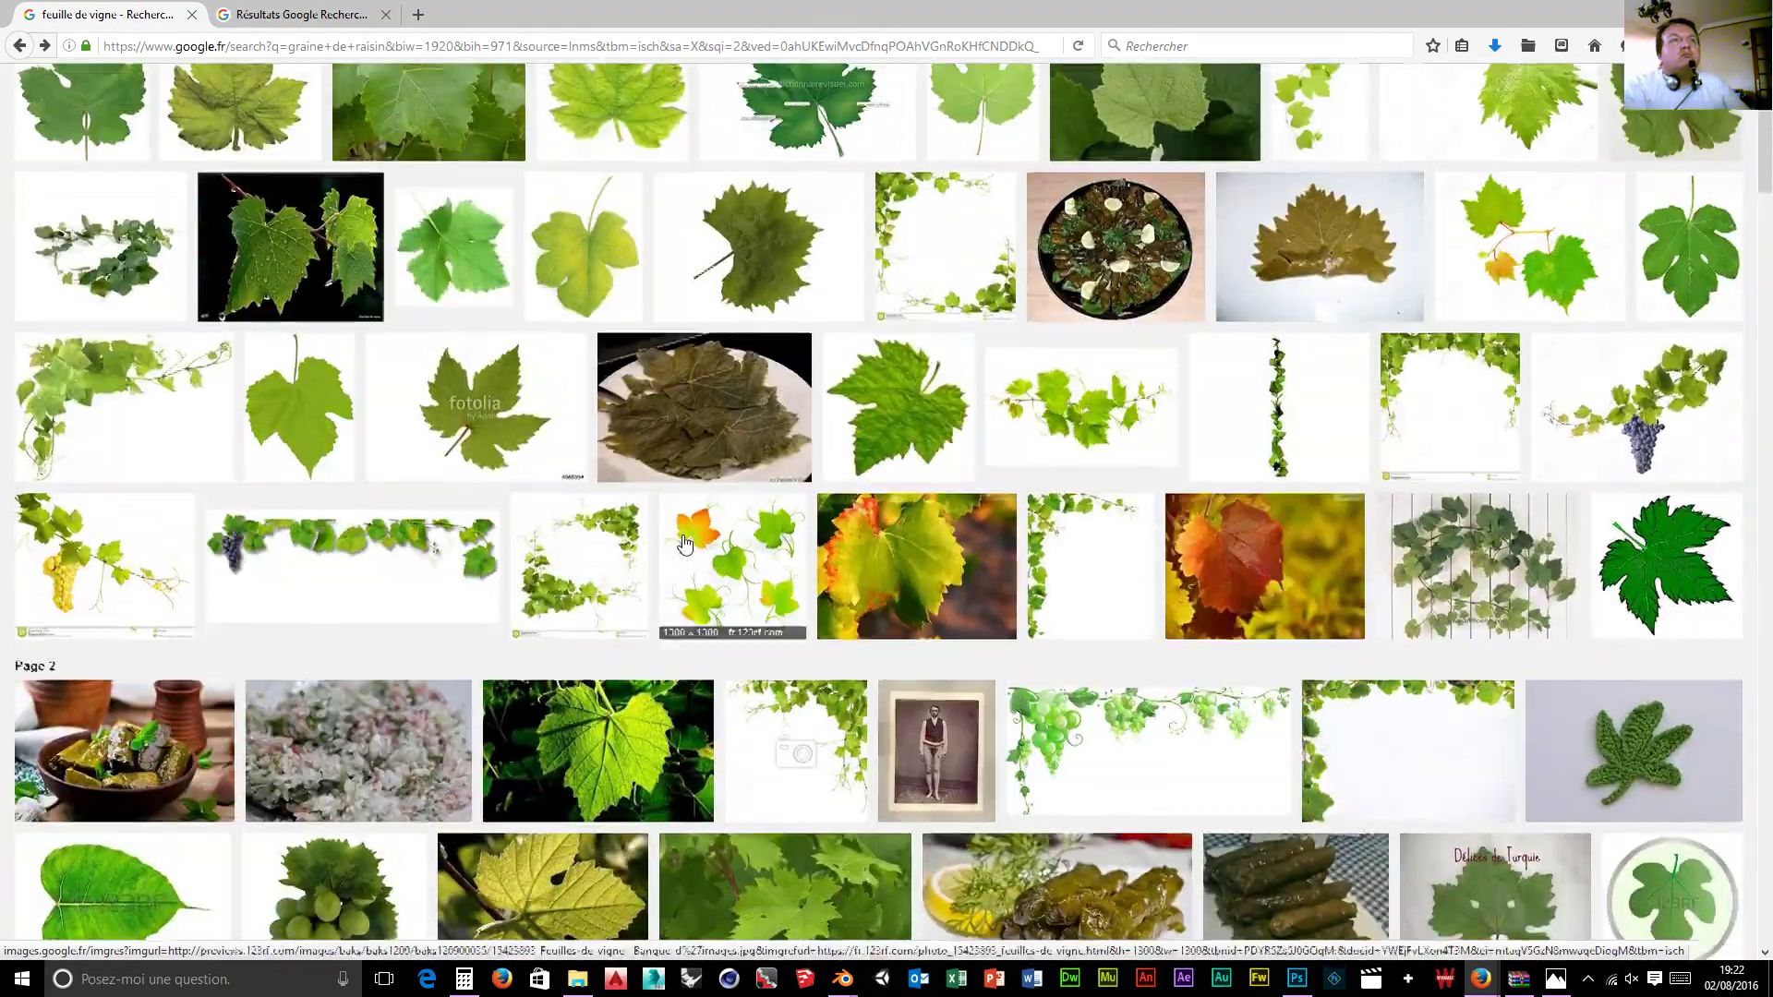
pyautogui.scroll(3, 685, 545)
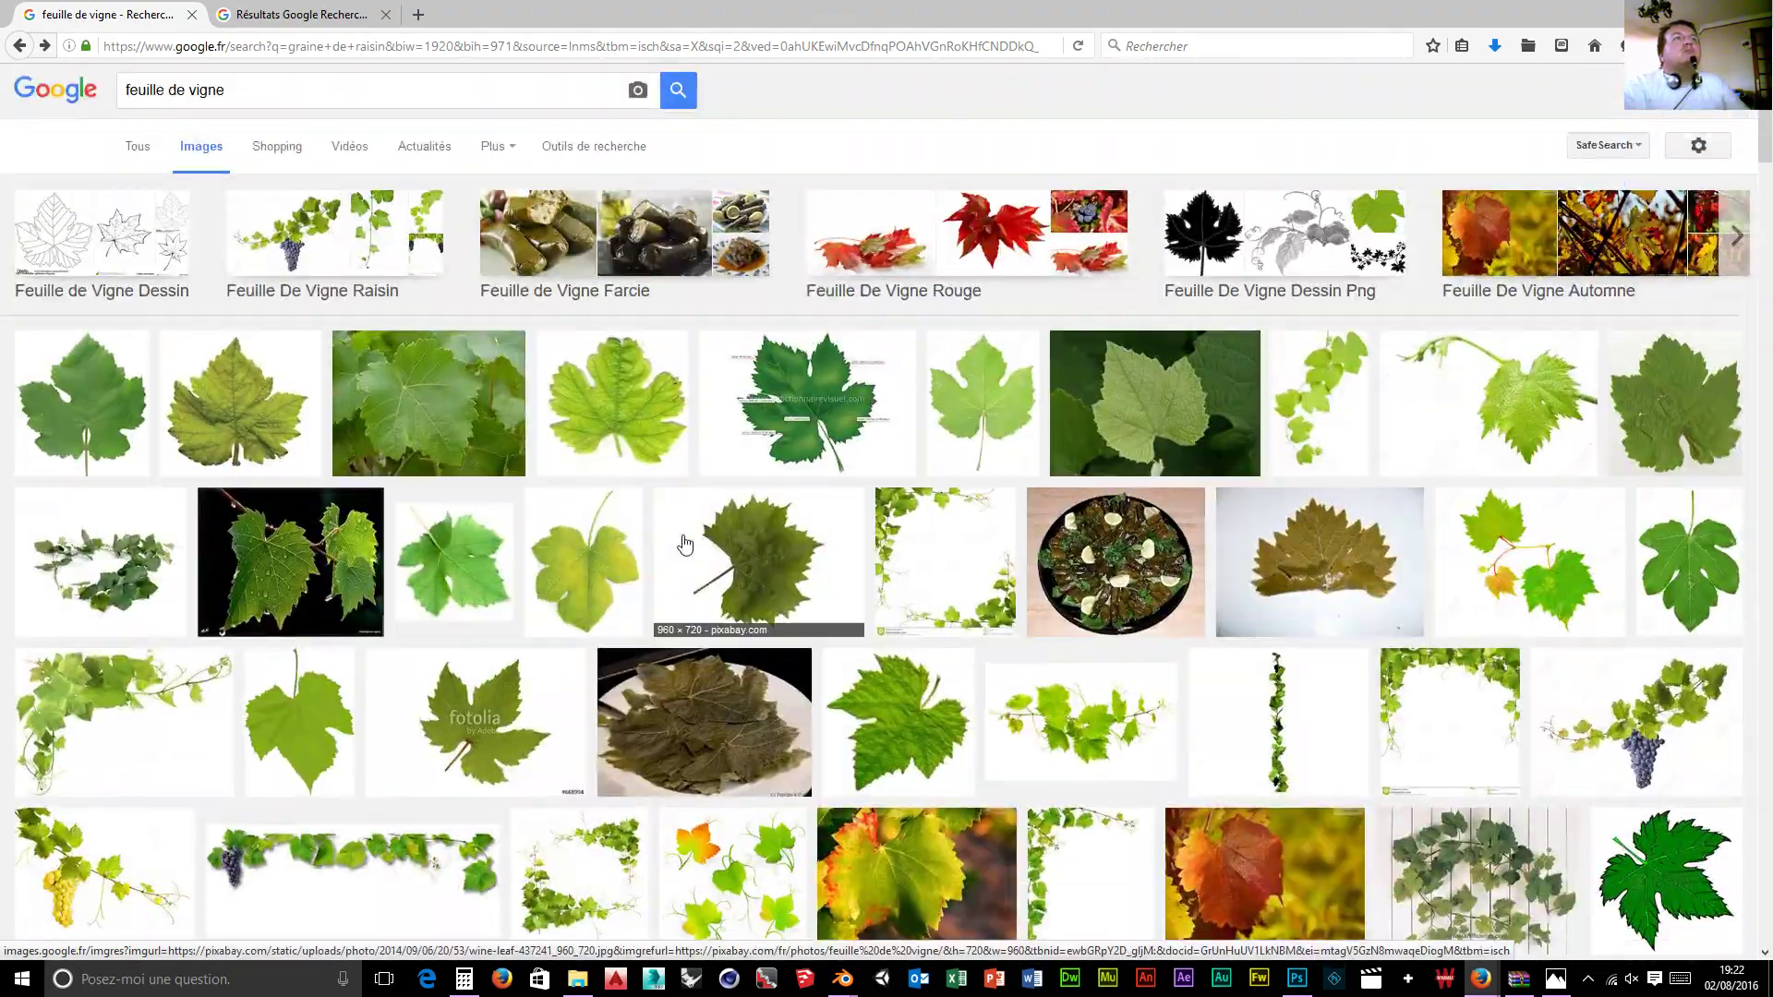
pyautogui.click(274, 18)
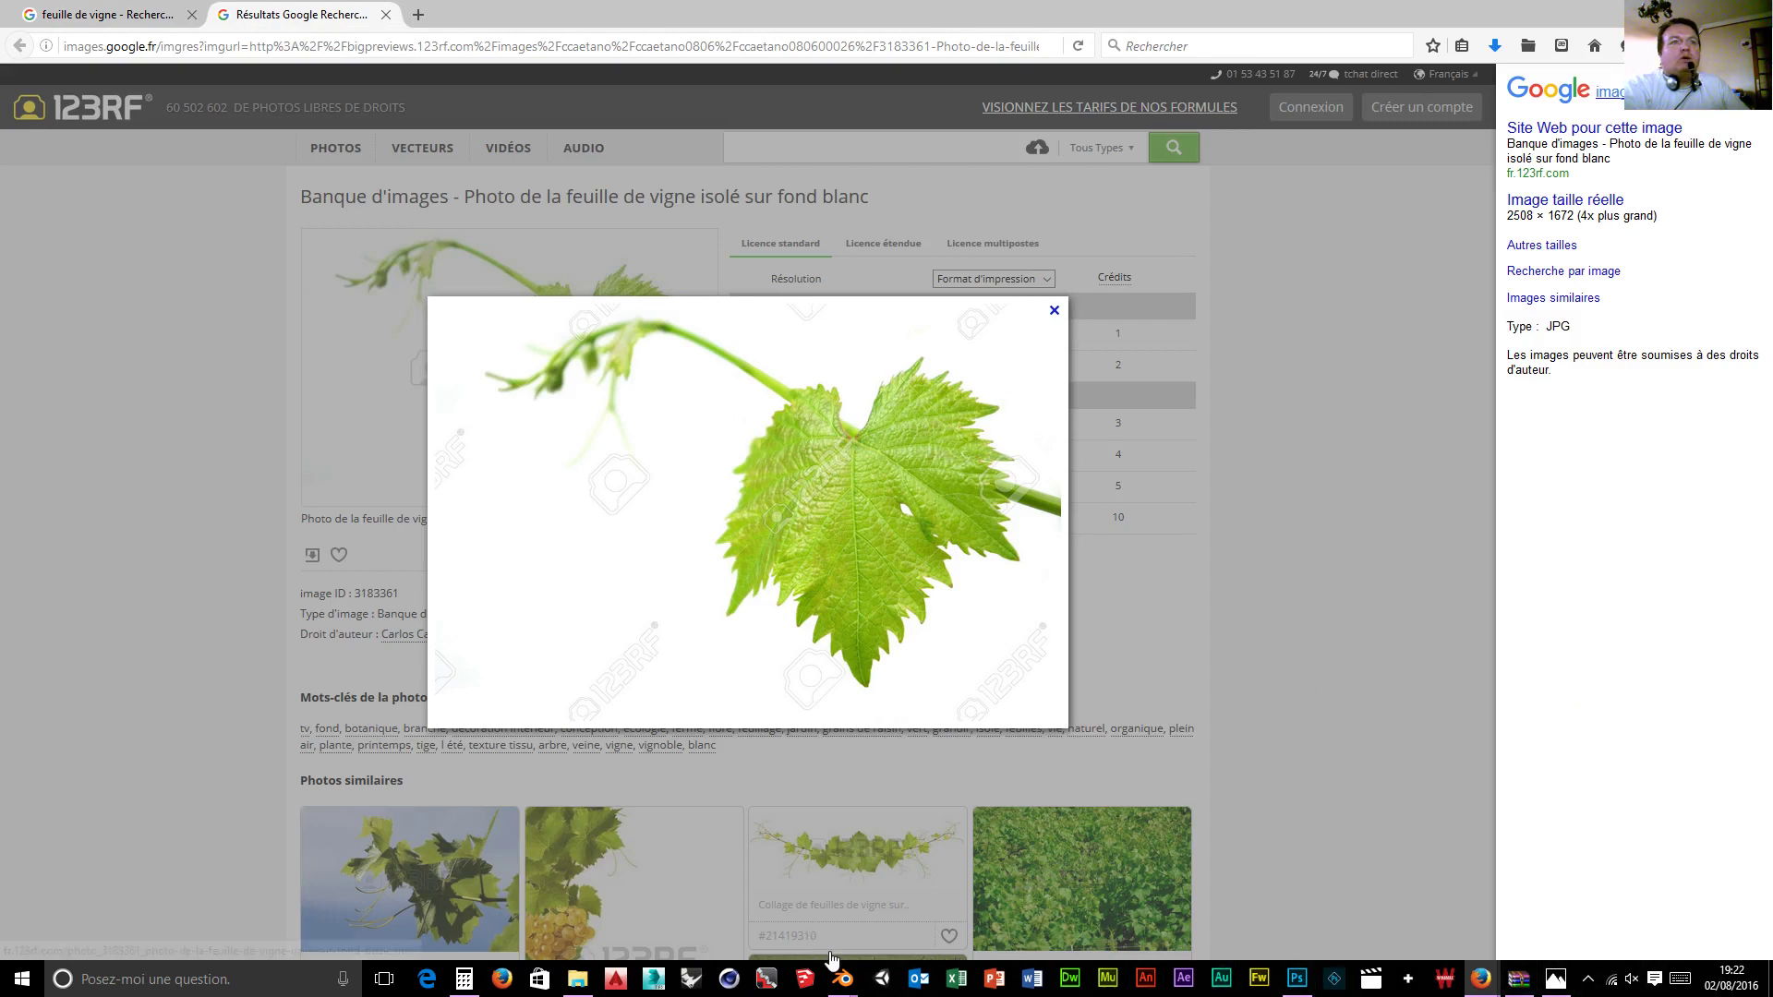
# Step: Switch to Blender and start the Screencast Keys display in the 3D view
pyautogui.moveTo(841, 979)
pyautogui.click(761, 900)
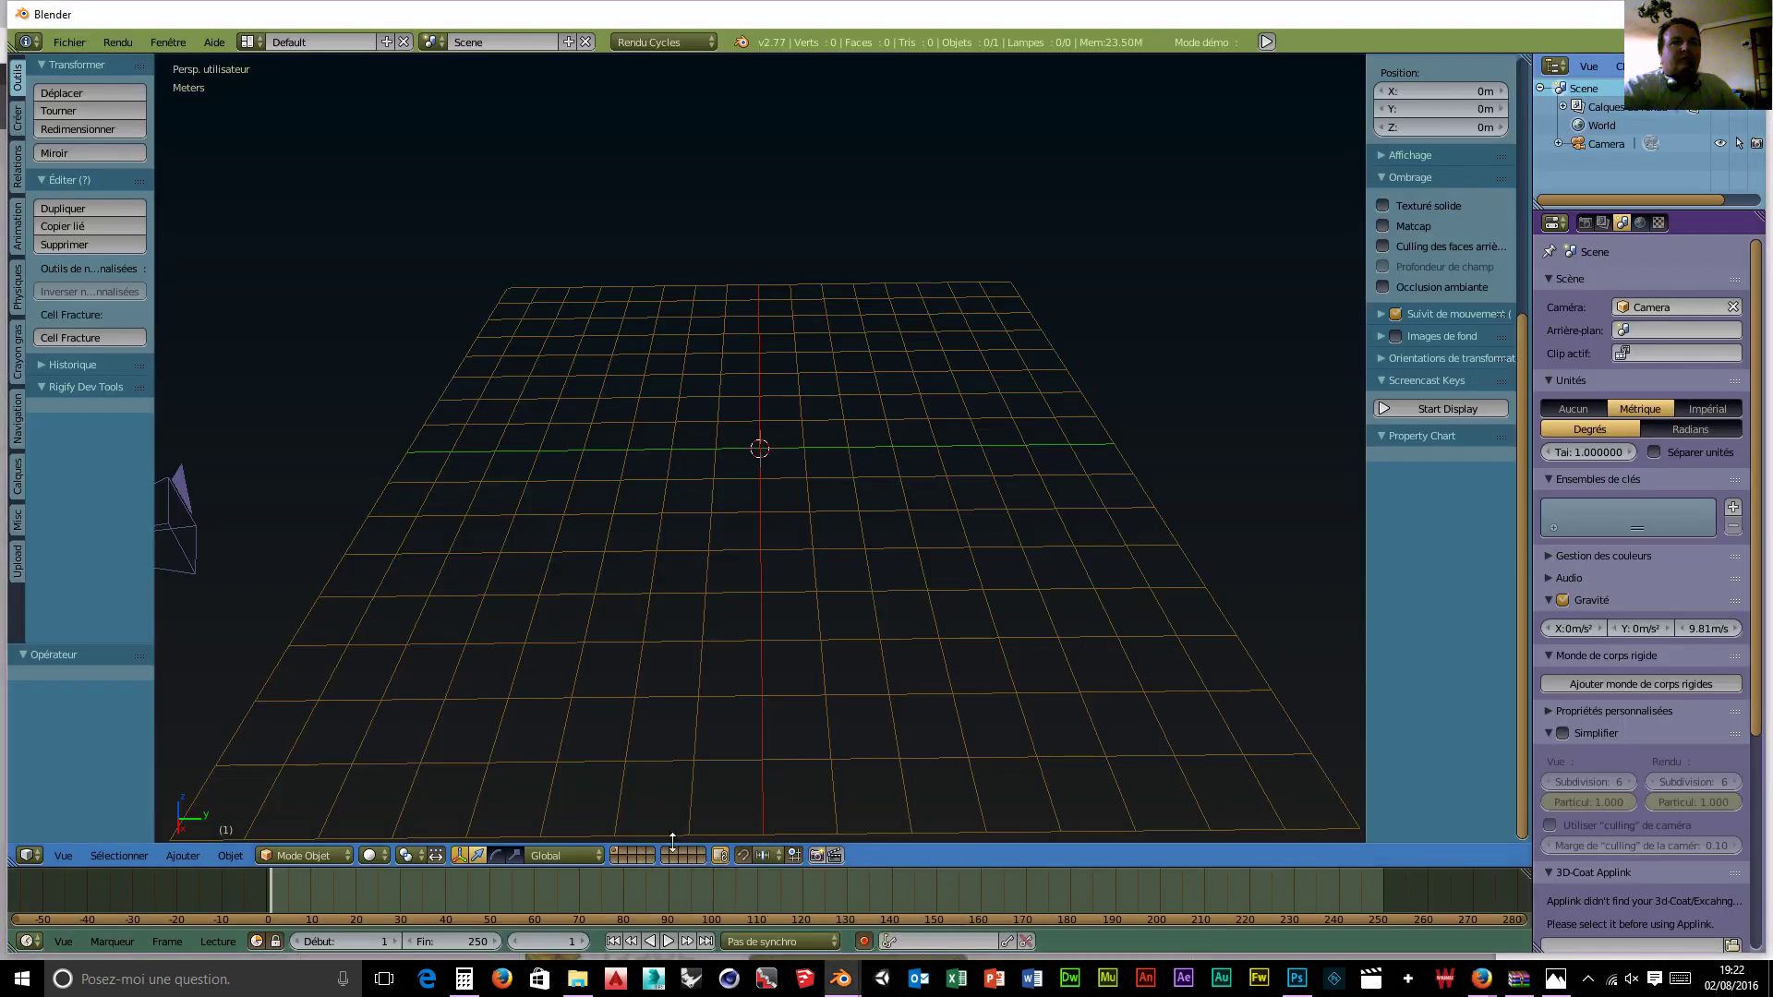
pyautogui.click(1417, 409)
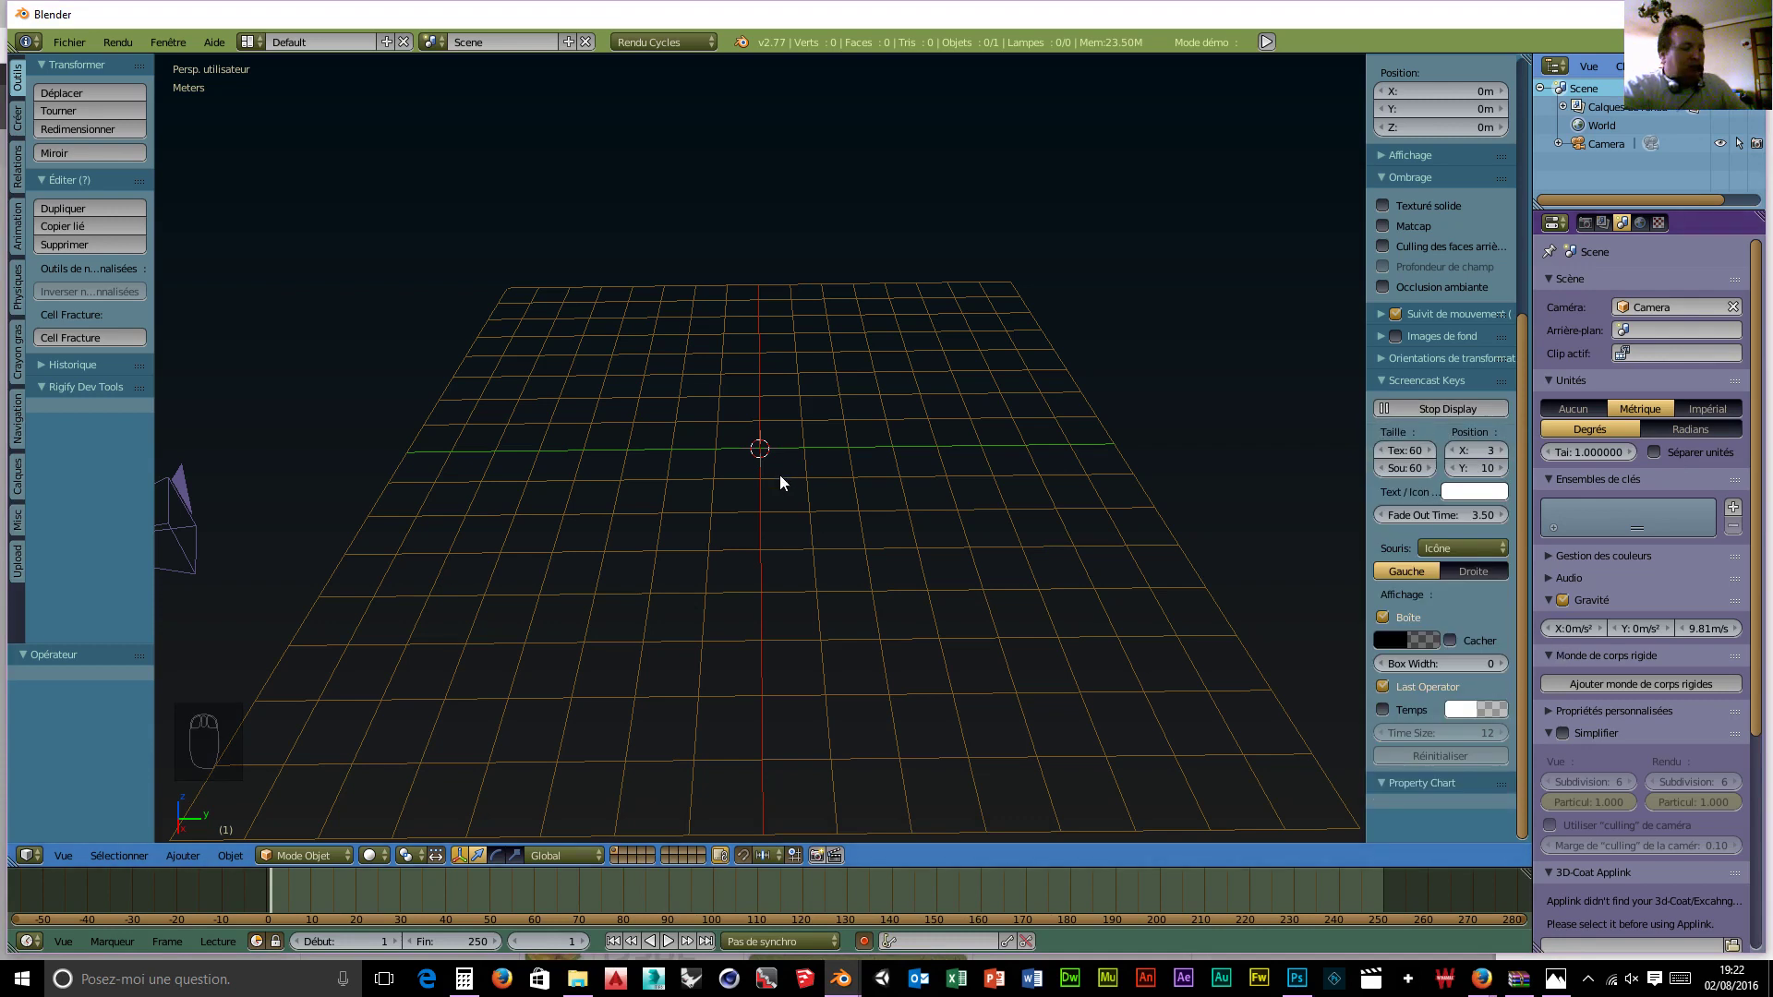
# Step: Add a plane mesh at the scene origin and scale it up by a factor of about 3.5
pyautogui.hotkey('shift', 'a')
pyautogui.moveTo(780, 475)
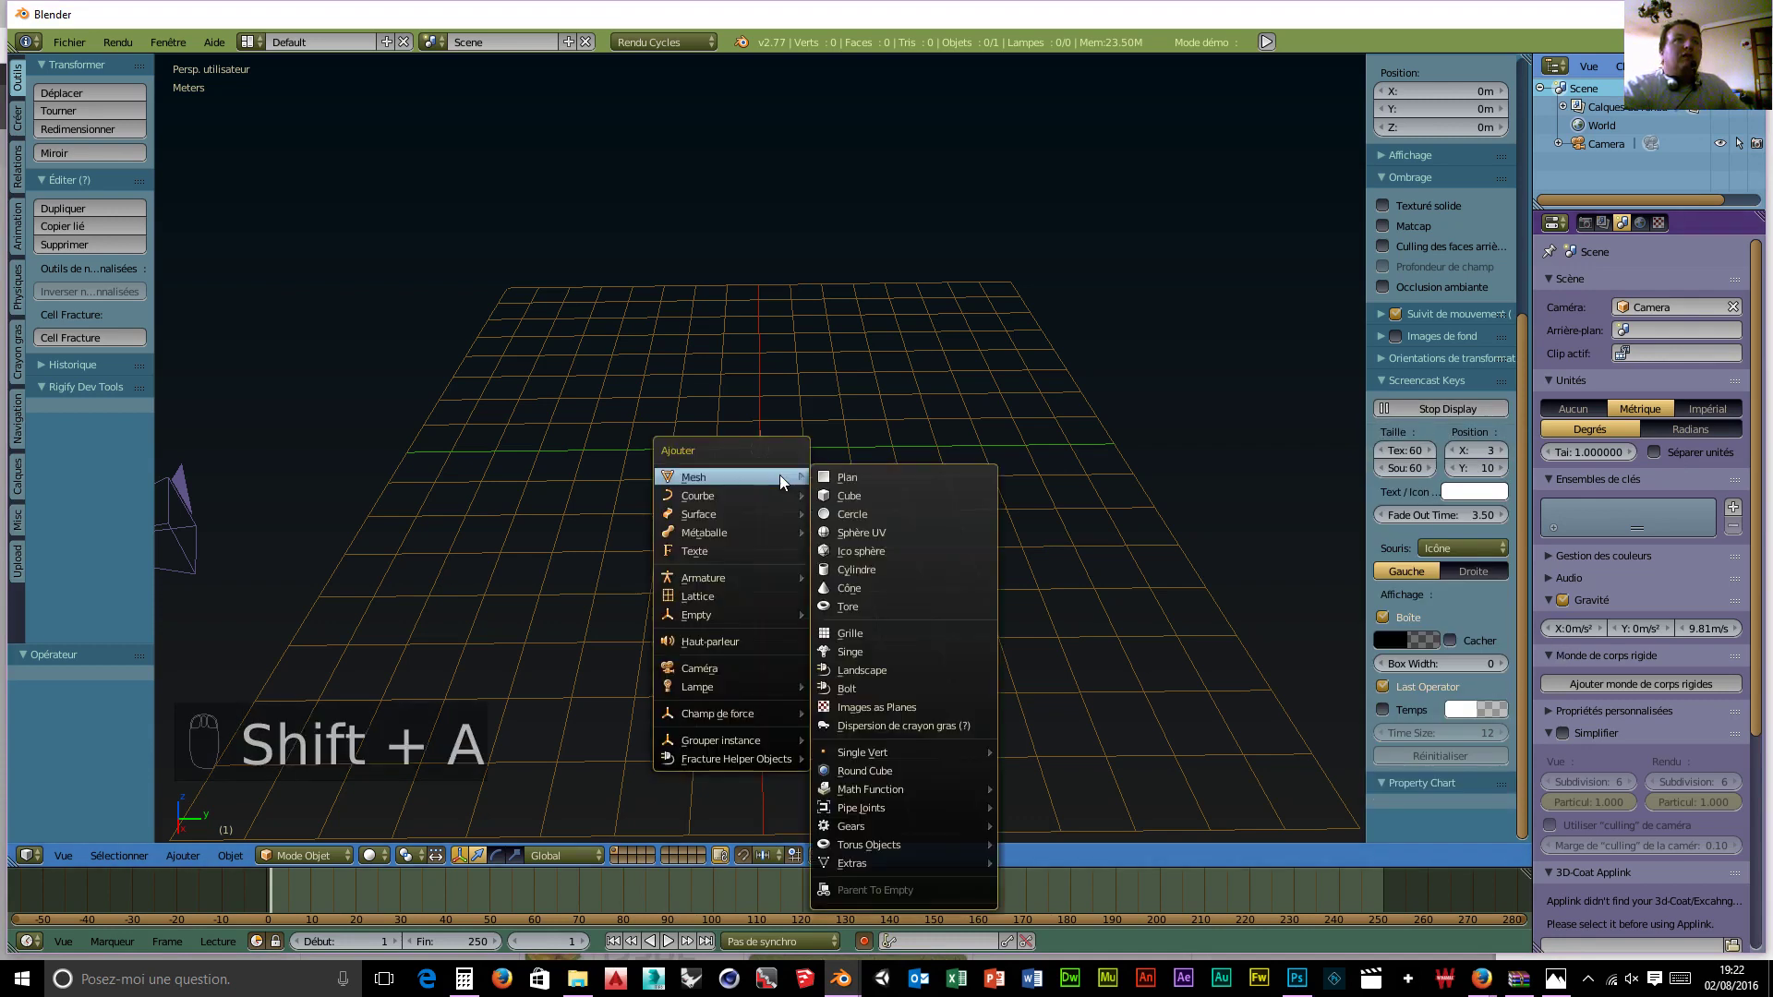
pyautogui.click(859, 475)
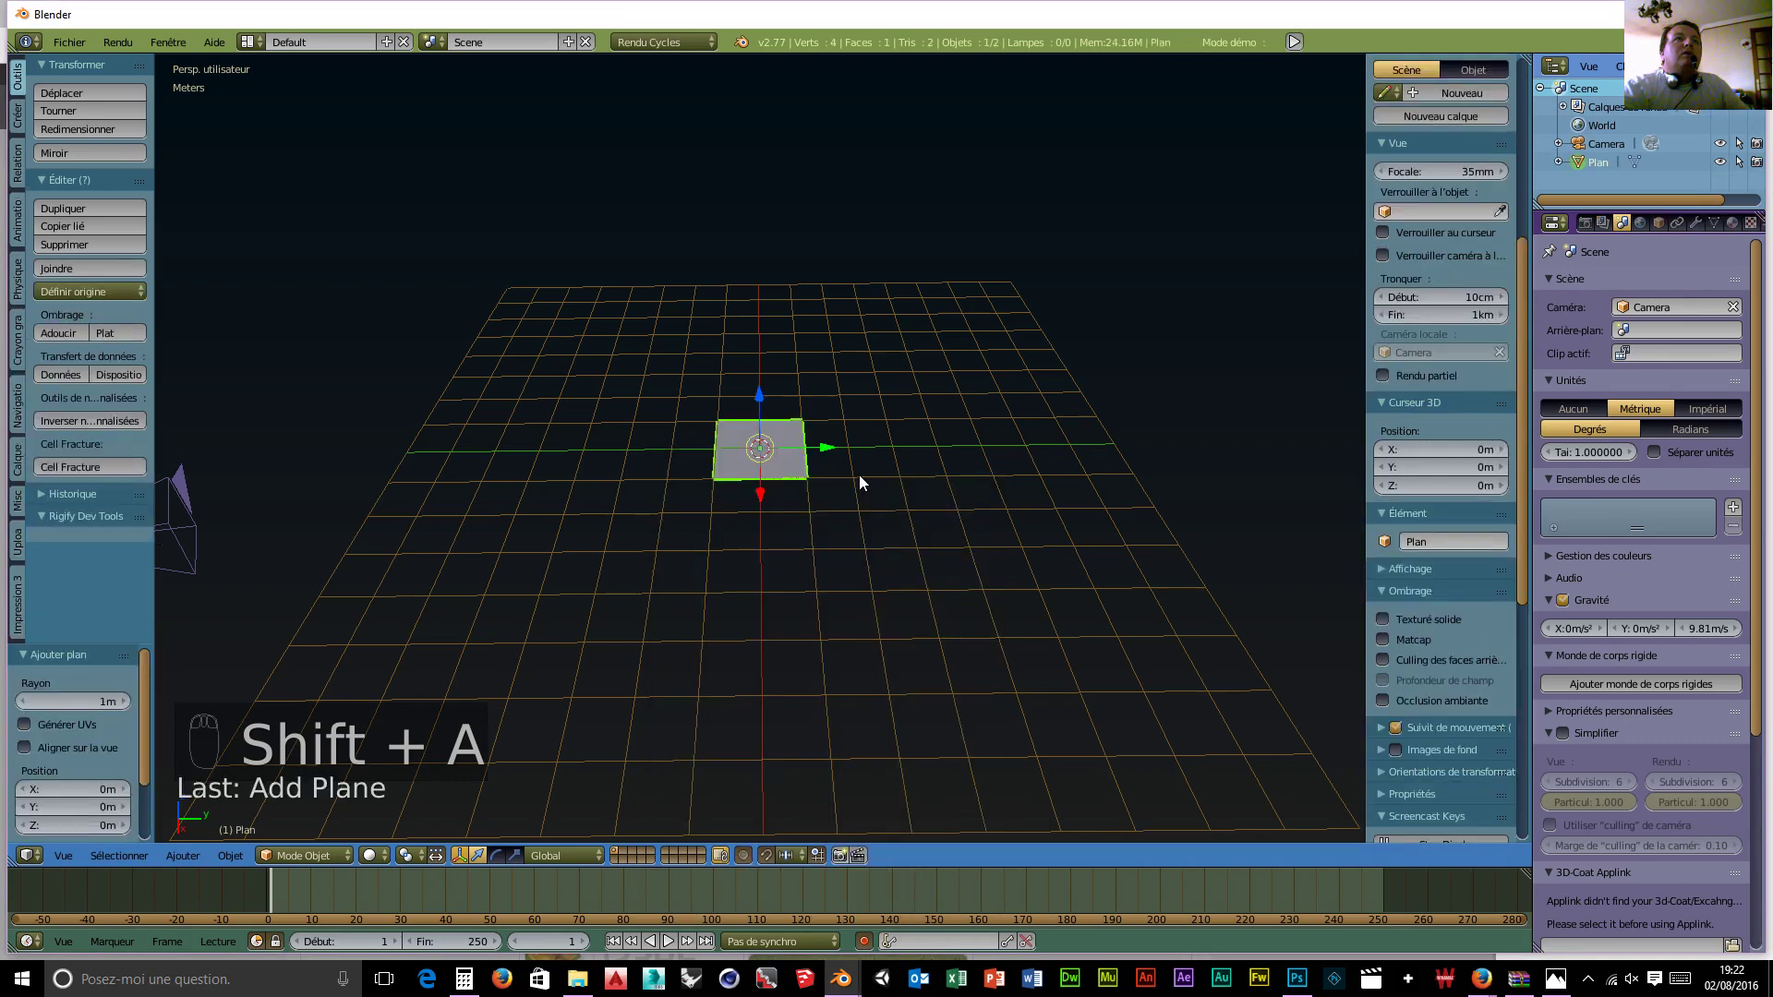
pyautogui.press('s')
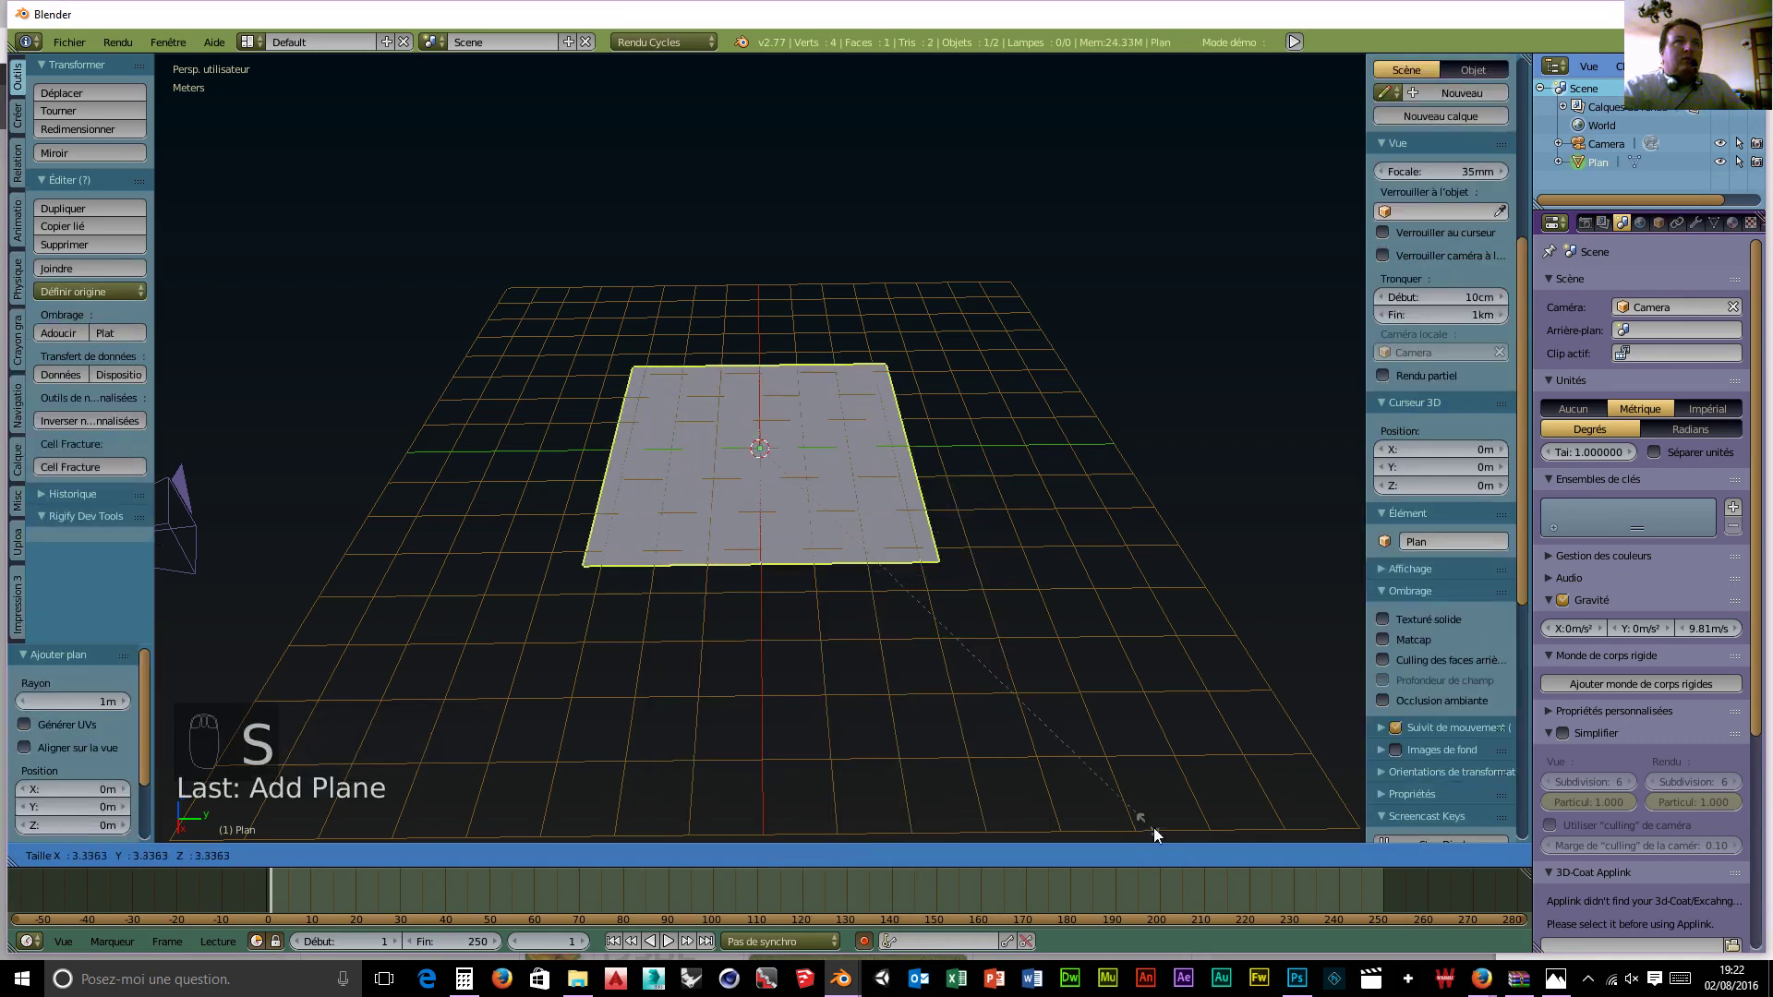
pyautogui.click(1168, 837)
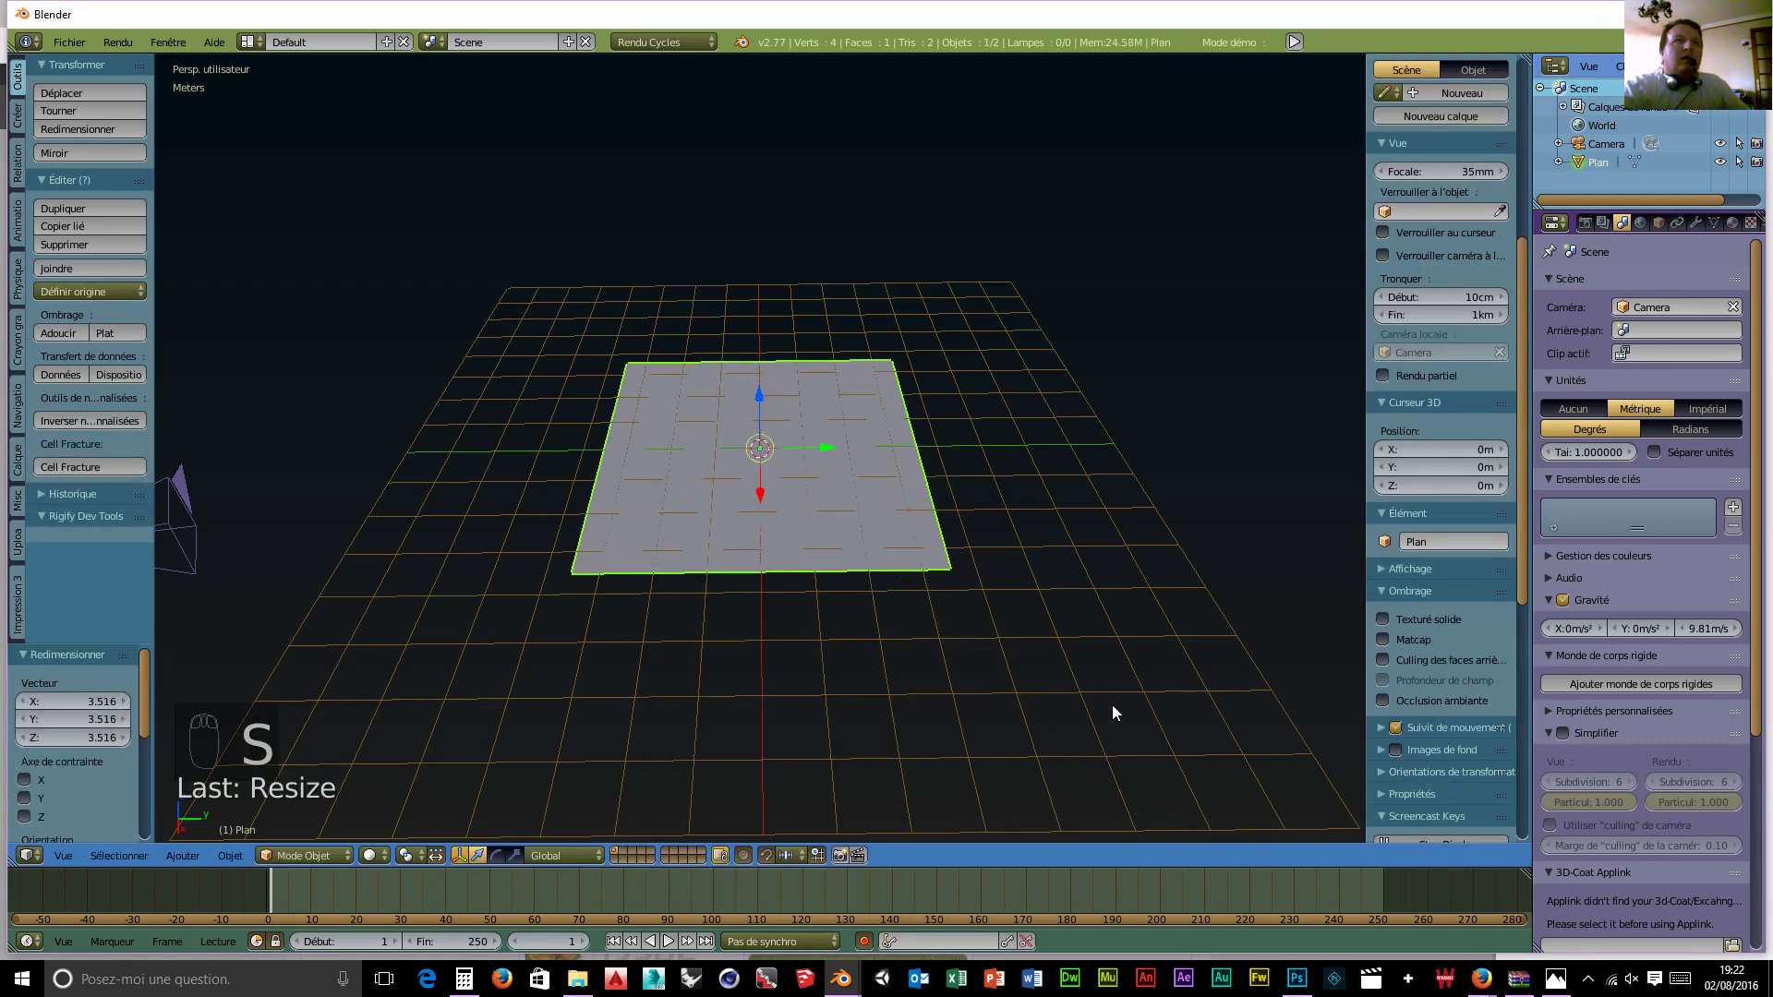
# Step: Enlarge the plane by a further factor of exactly 20 so it serves as a large floor
pyautogui.write('s')
pyautogui.write('20')
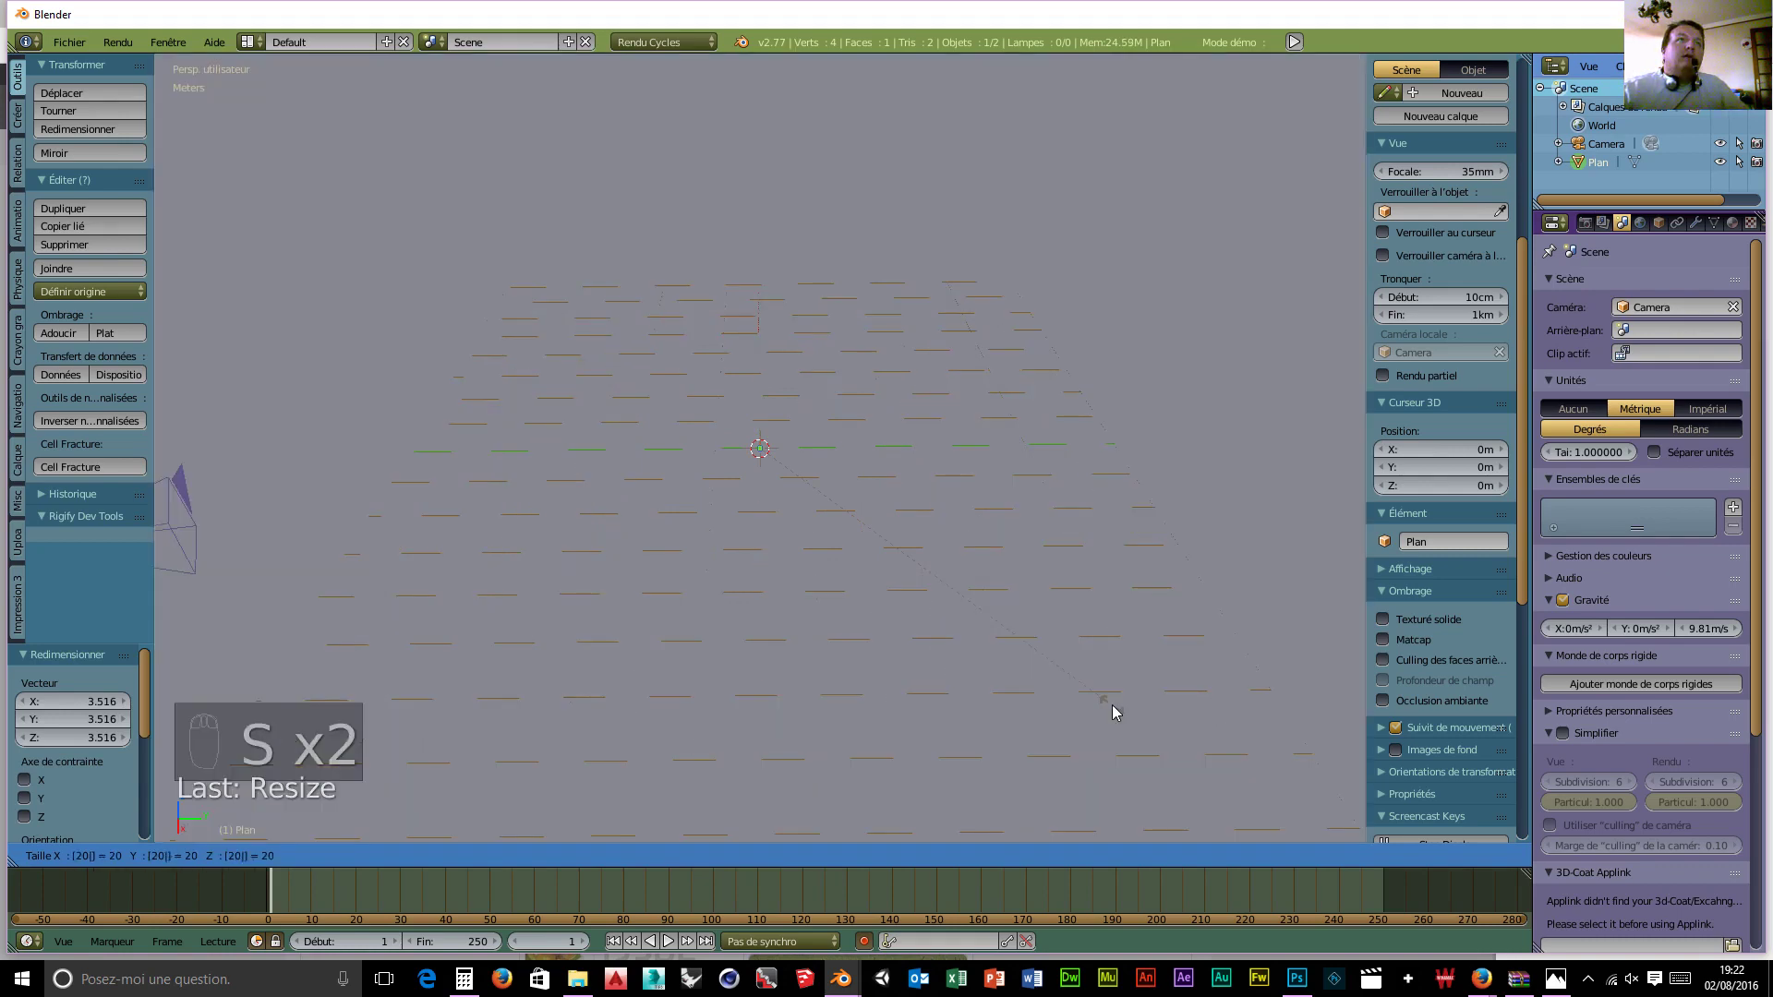
pyautogui.press('Return')
pyautogui.scroll(-6, 938, 586)
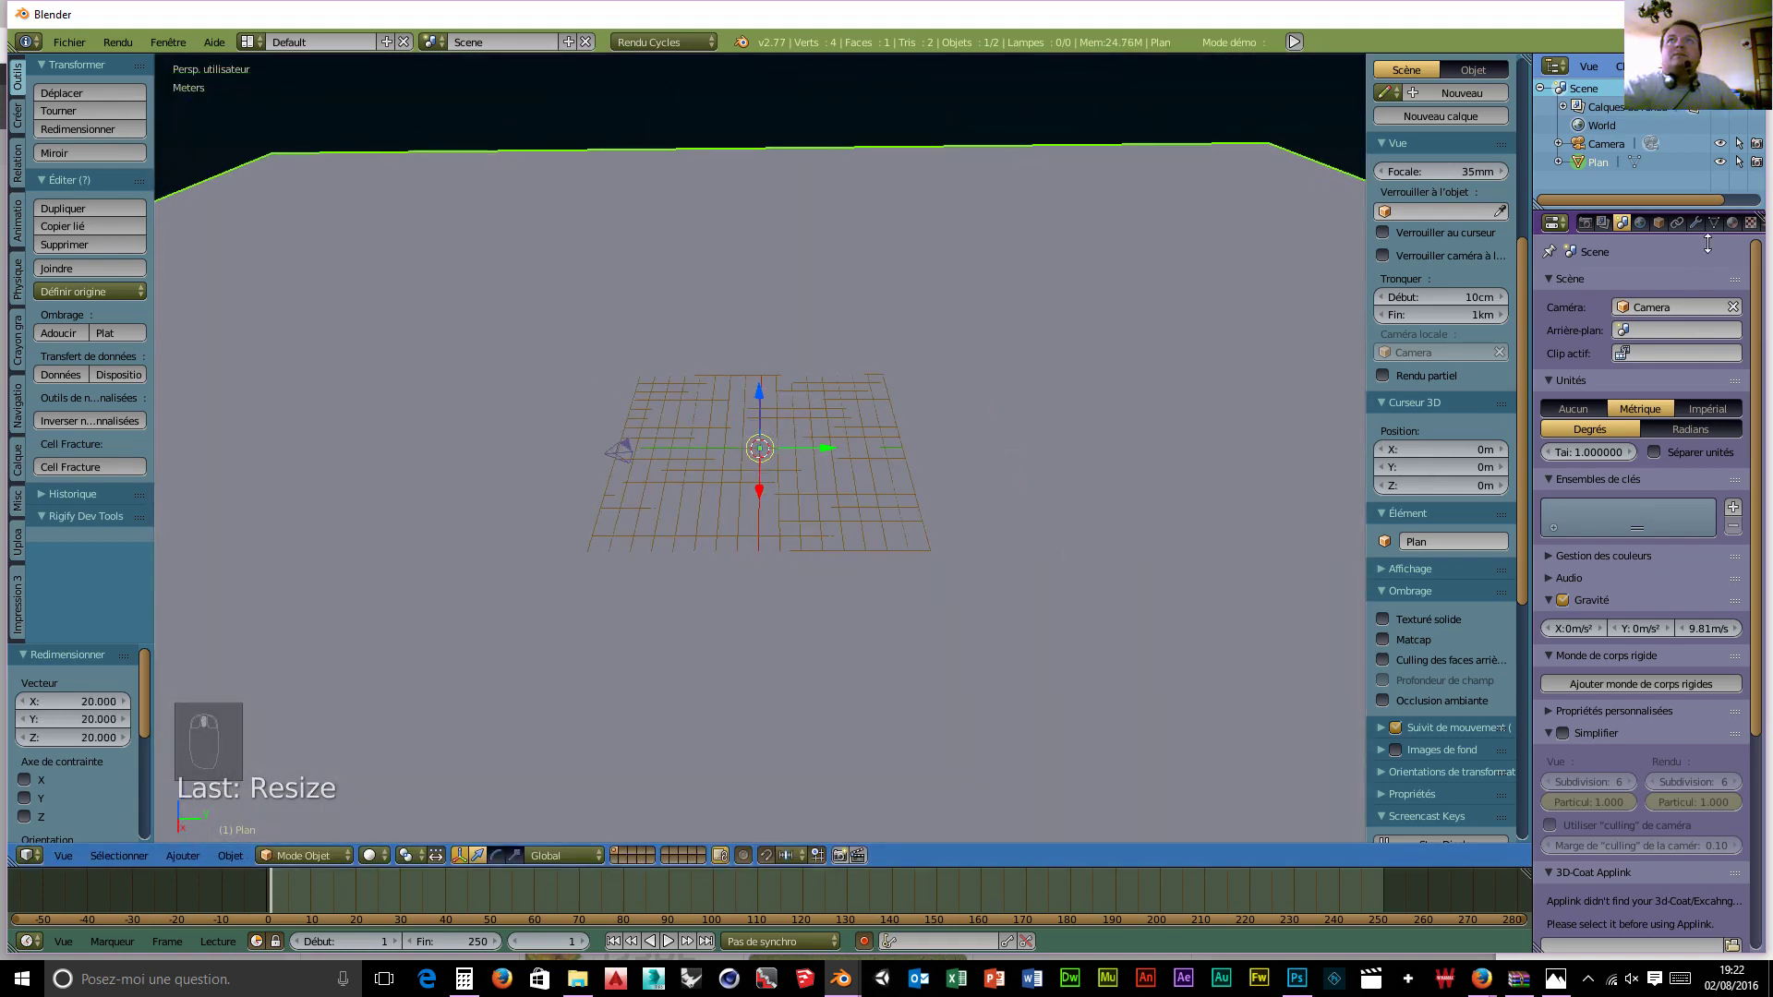
# Step: Give the plane a new material with the BSDF brillant shader, Beckmann distribution and a roughness of about 0.076
pyautogui.click(1732, 224)
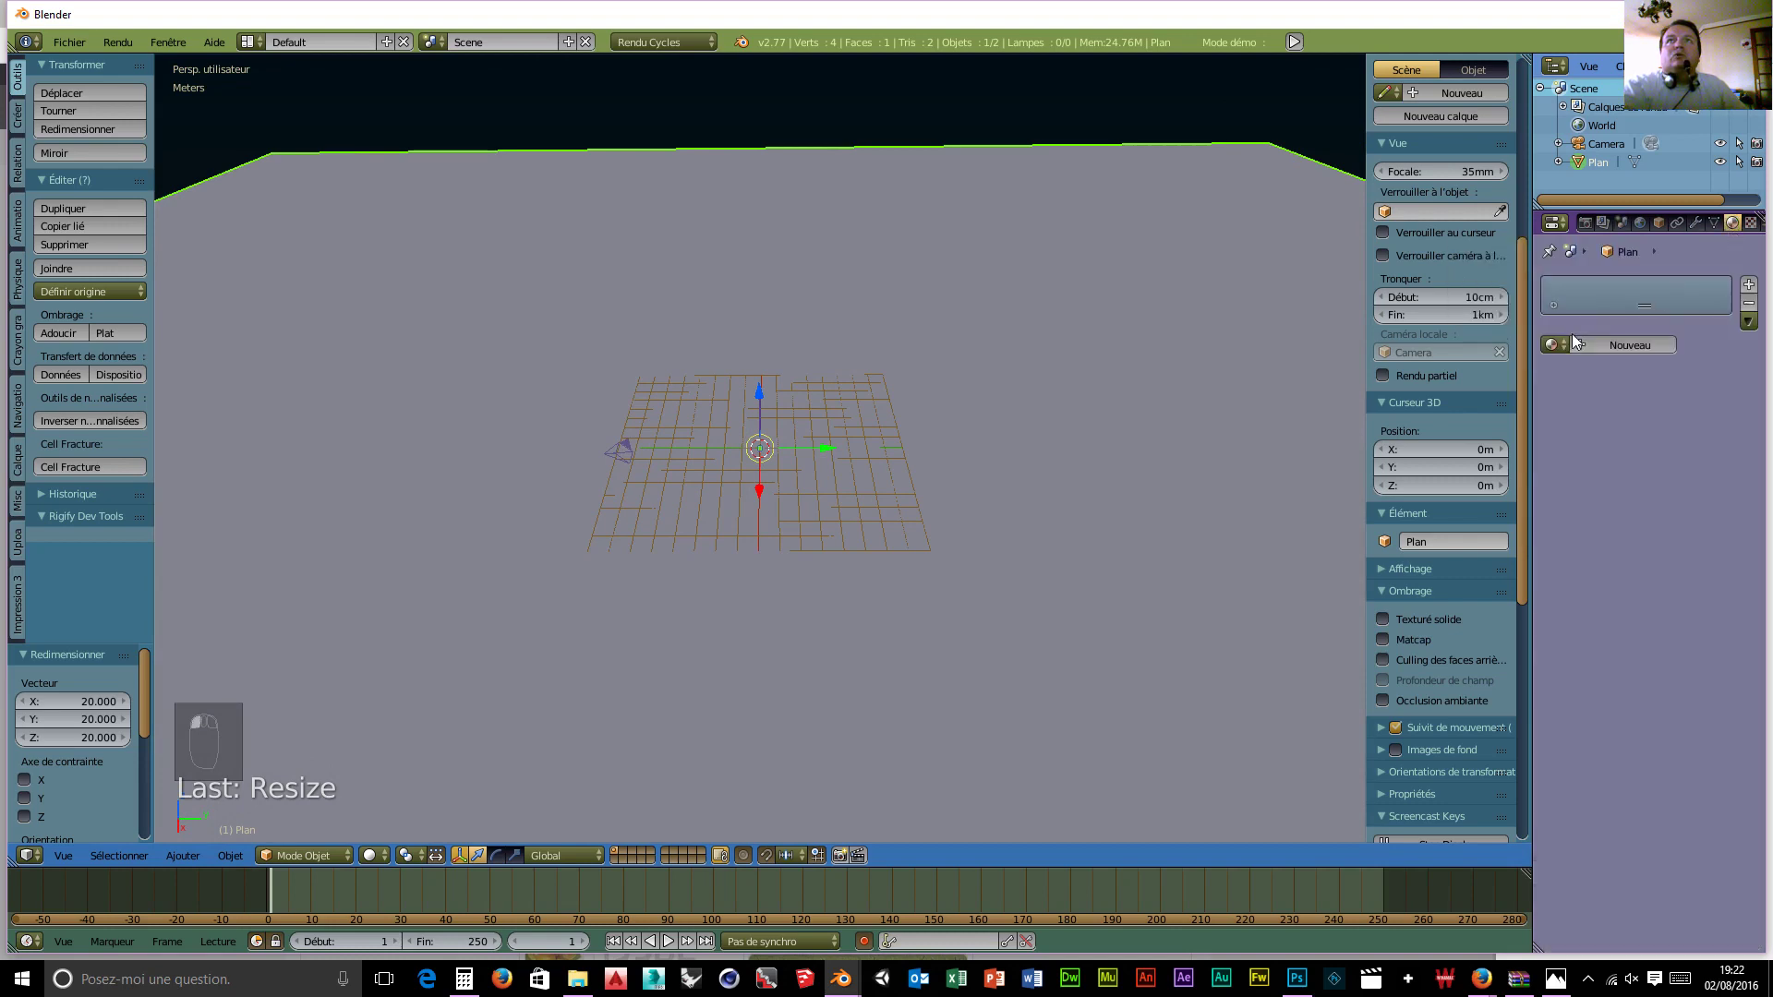
pyautogui.click(1634, 345)
pyautogui.click(1690, 441)
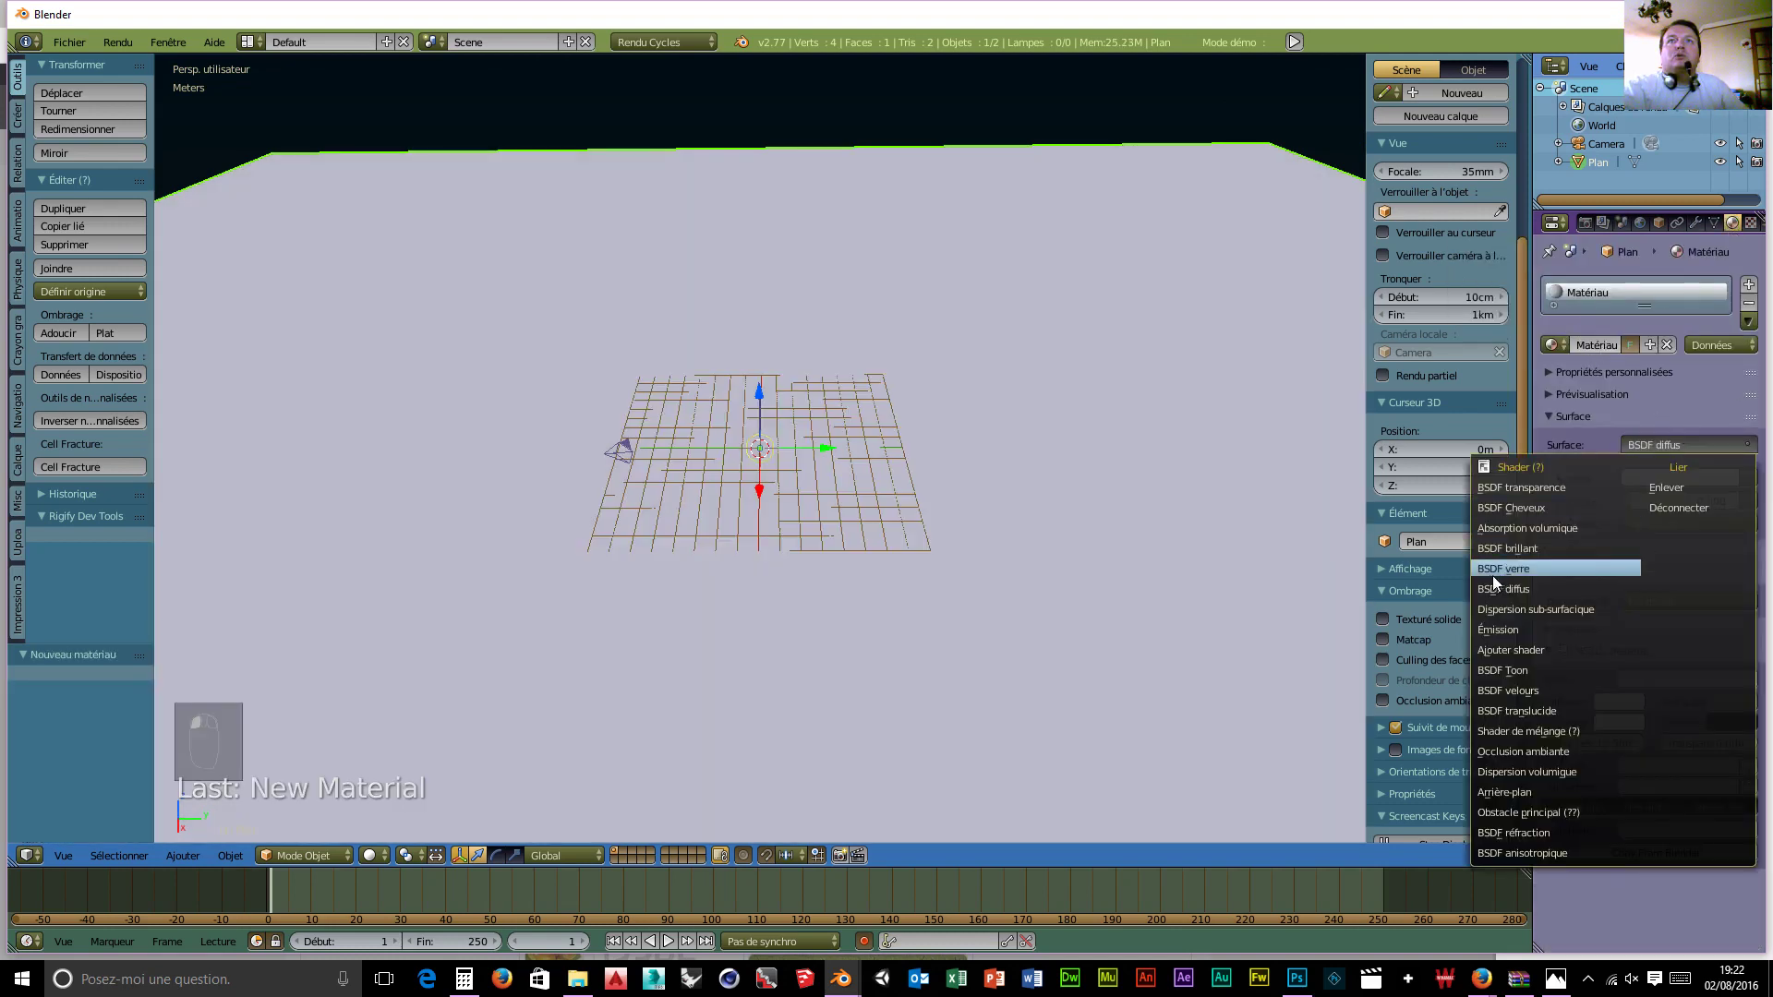
pyautogui.click(1507, 548)
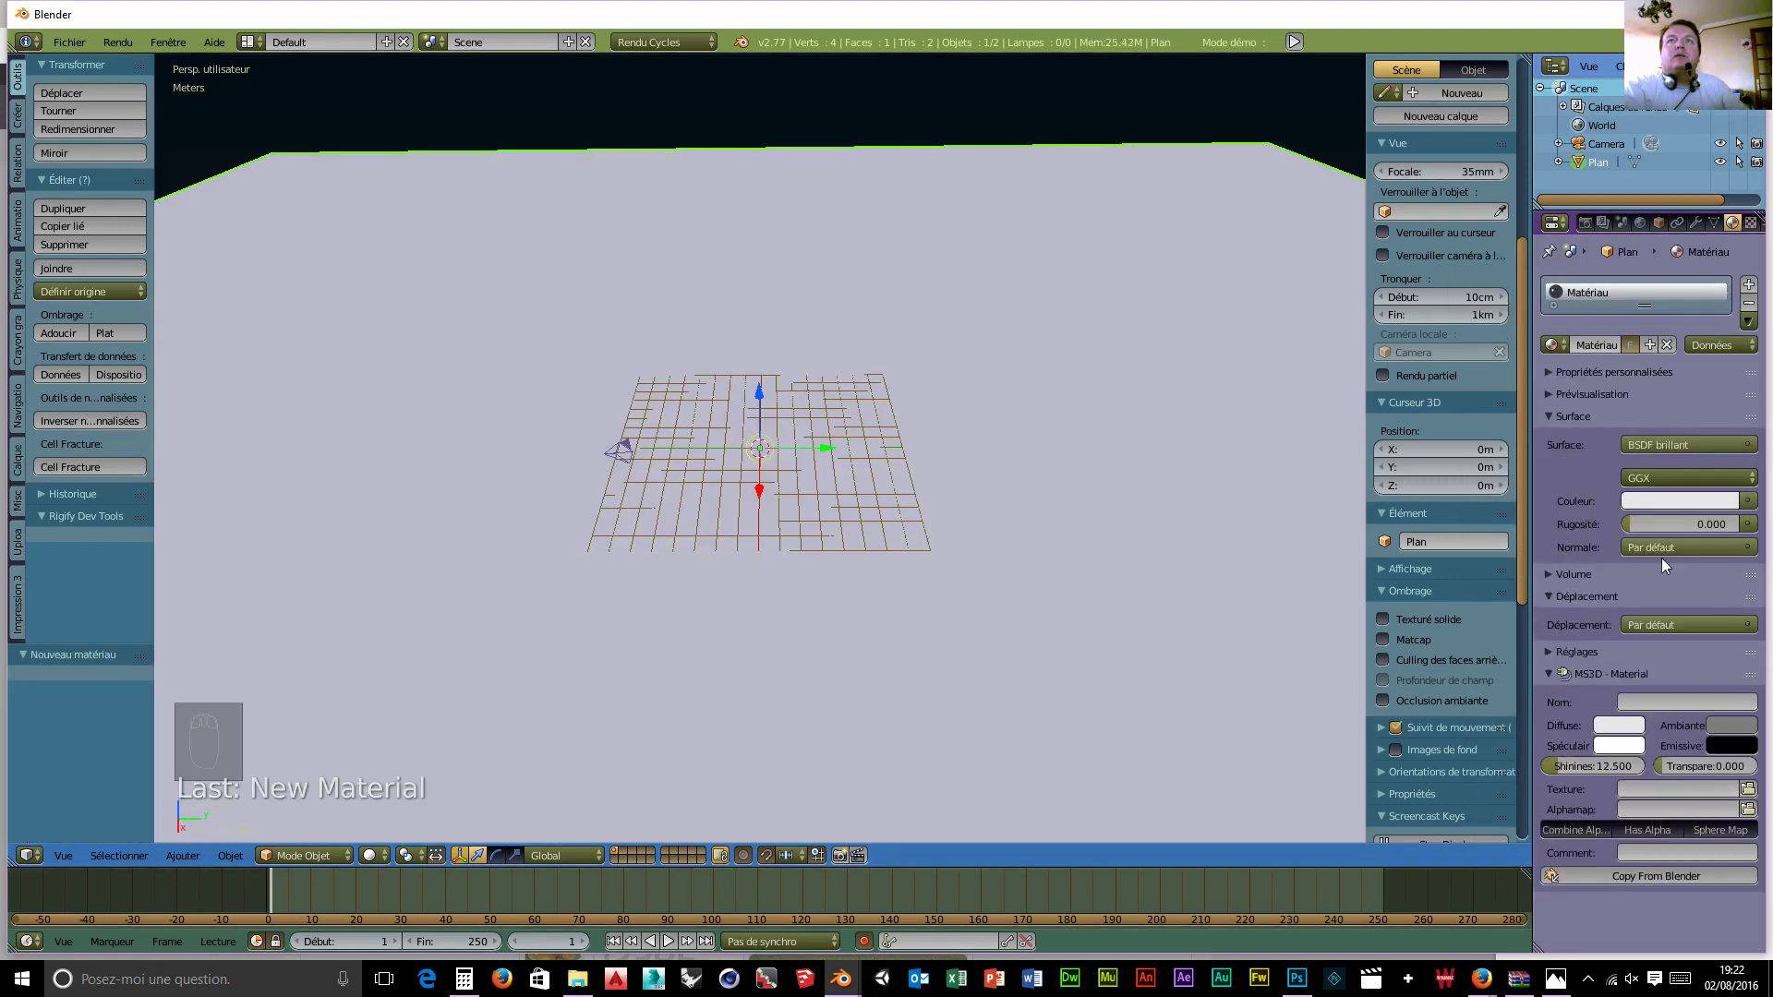
pyautogui.click(1647, 478)
pyautogui.click(1641, 452)
pyautogui.moveTo(1633, 520); pyautogui.dragTo(1638, 520)
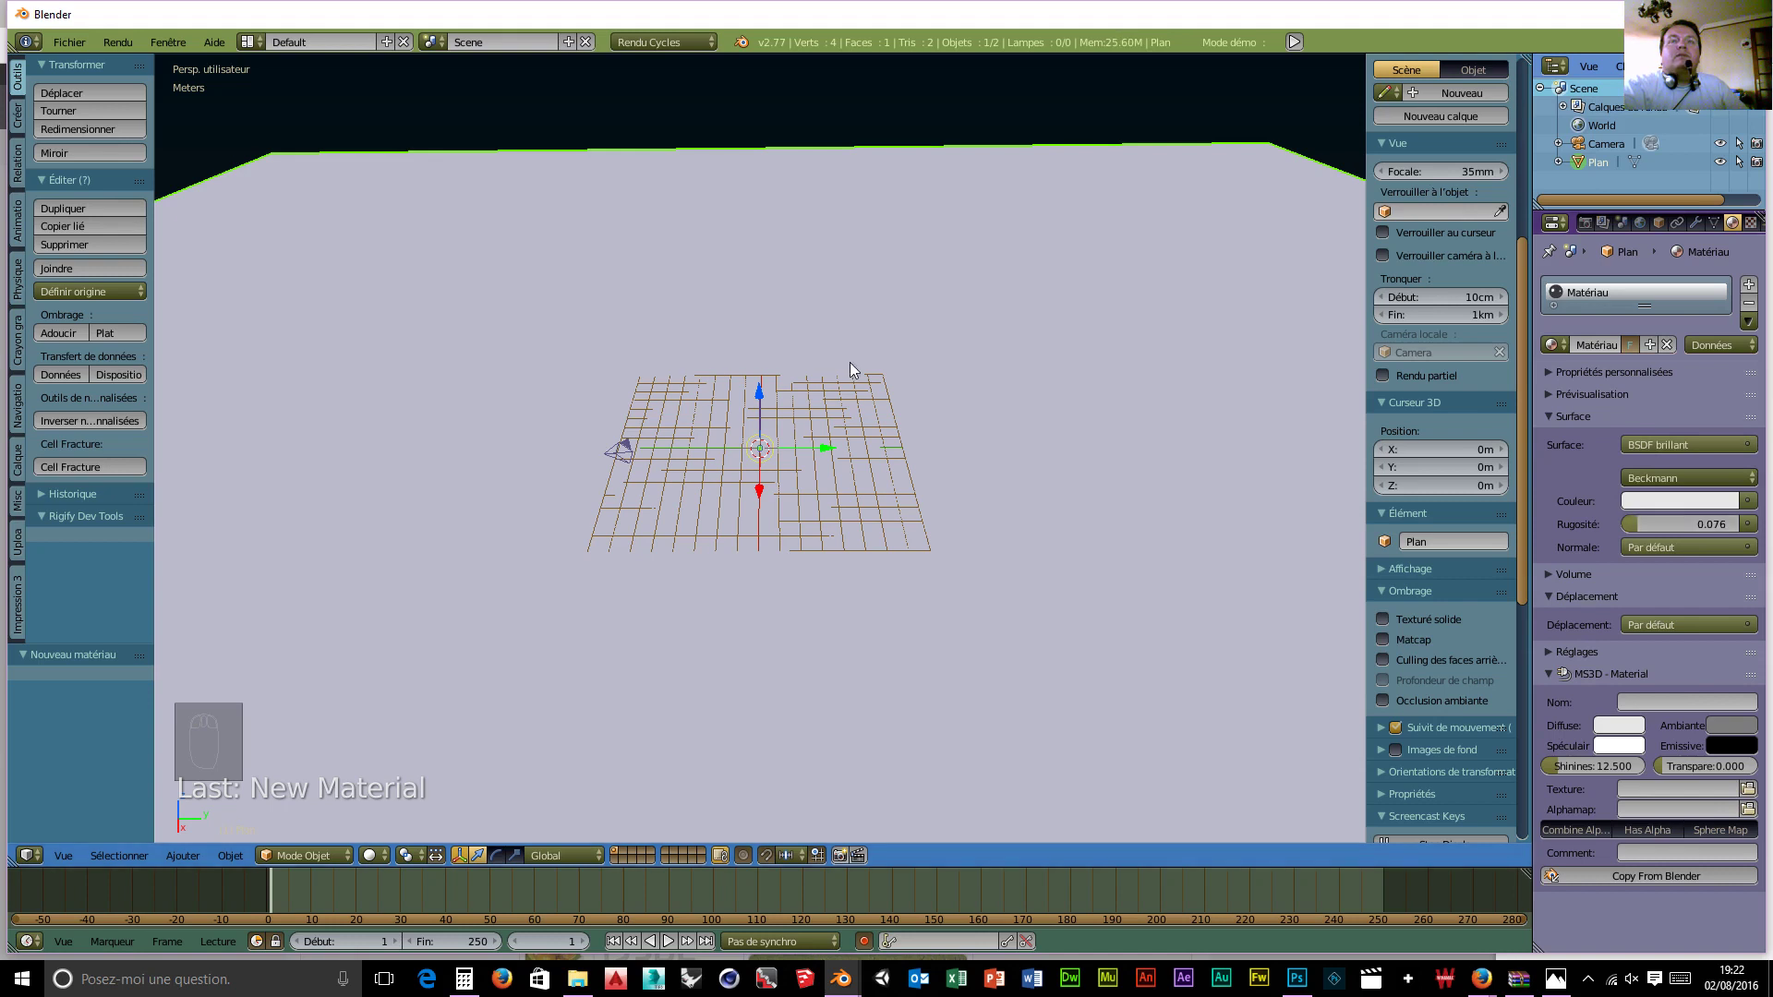
# Step: Set the World surface colour to black
pyautogui.scroll(-3, 785, 277)
pyautogui.click(1639, 222)
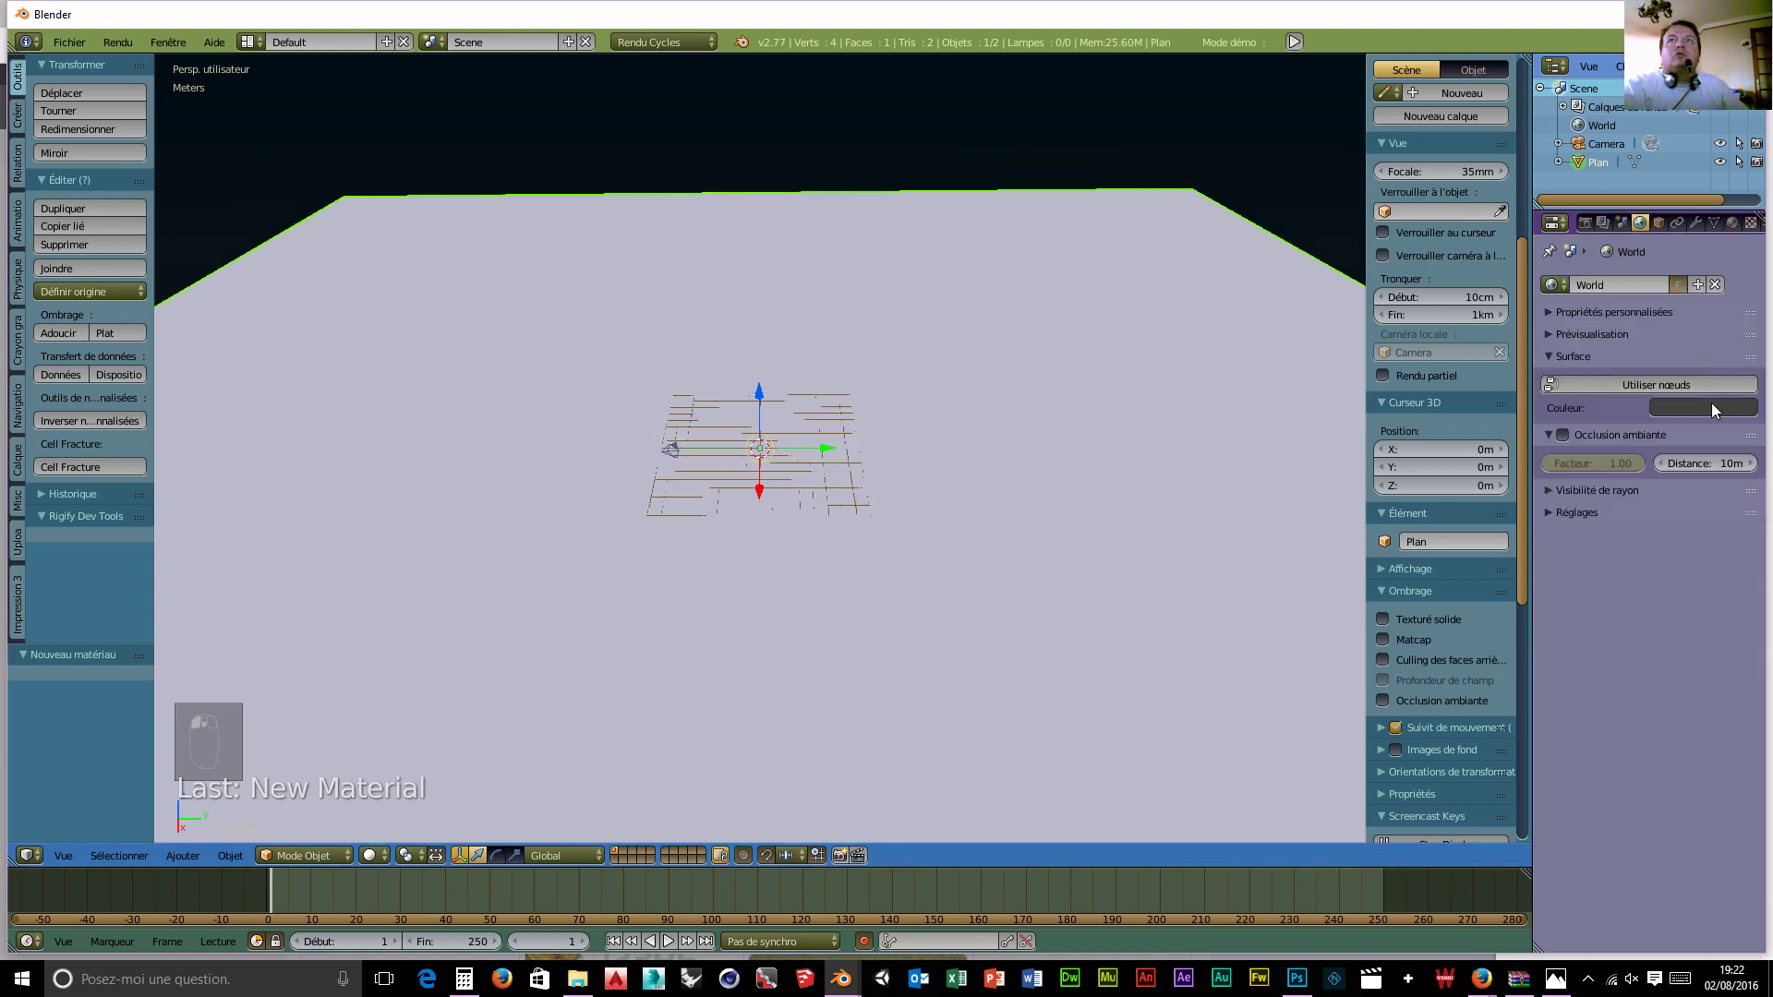
pyautogui.click(1708, 408)
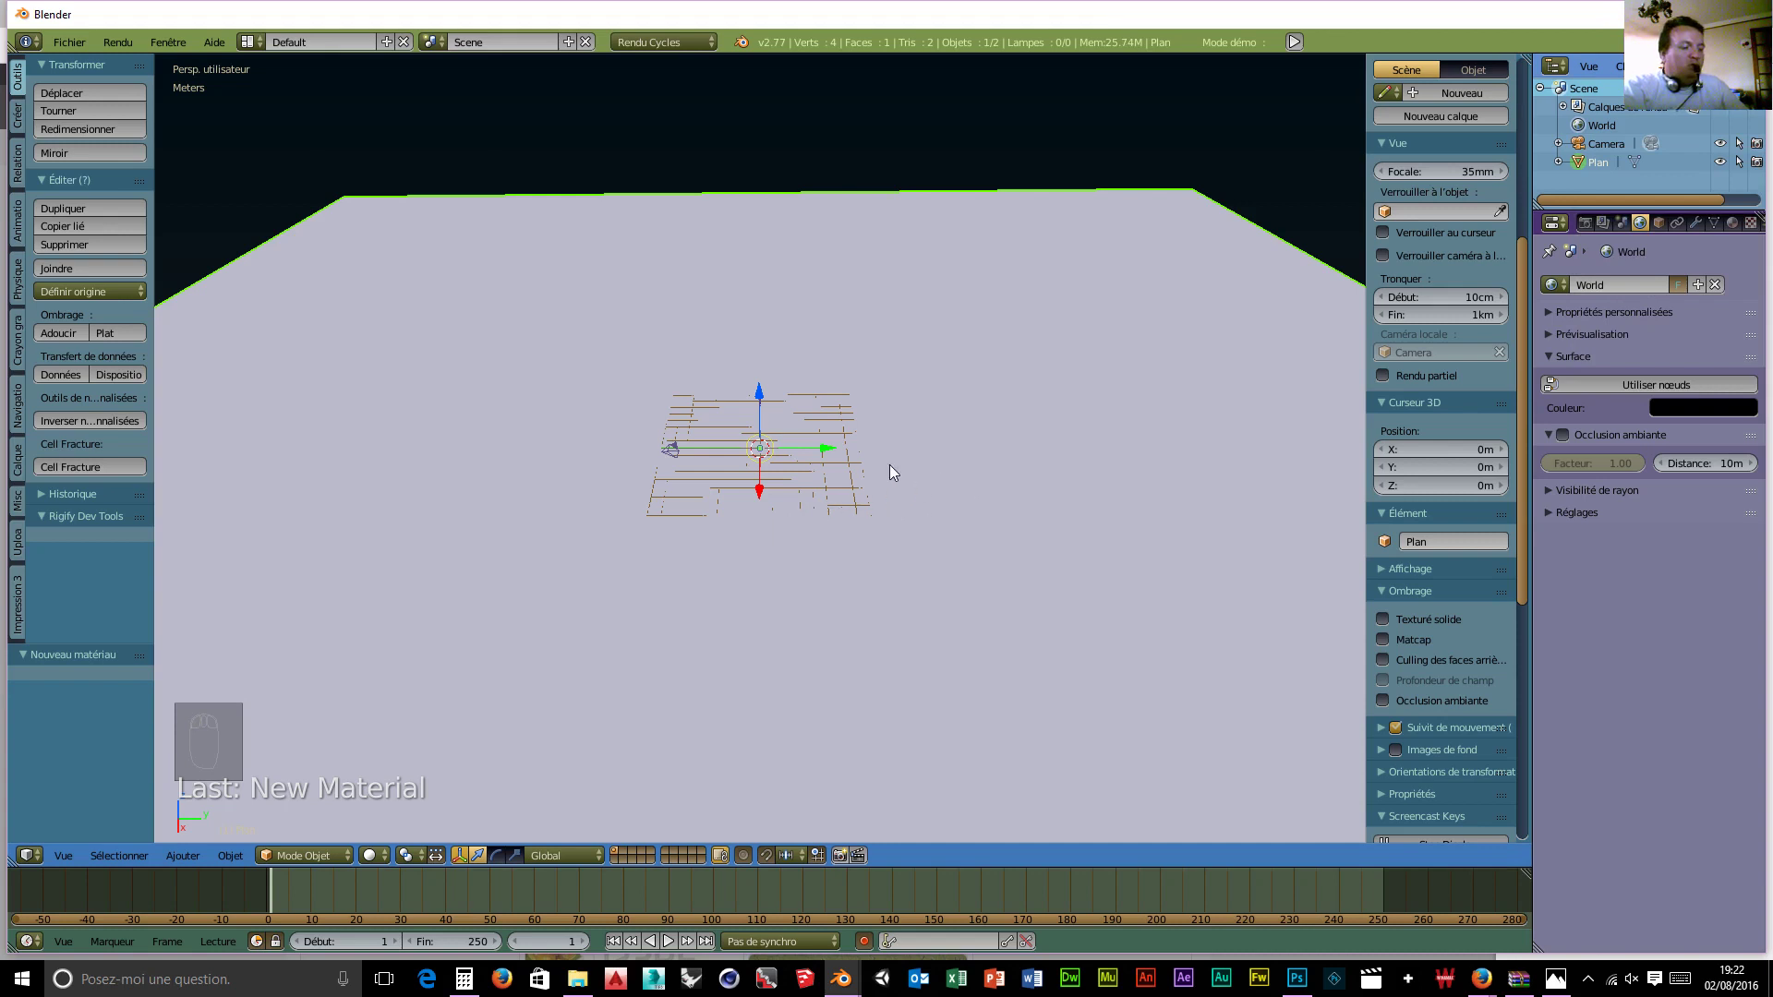
# Step: Add a point lamp, raise it above the plane and shift it about 12.3 m along Y
pyautogui.hotkey('shift', 'a')
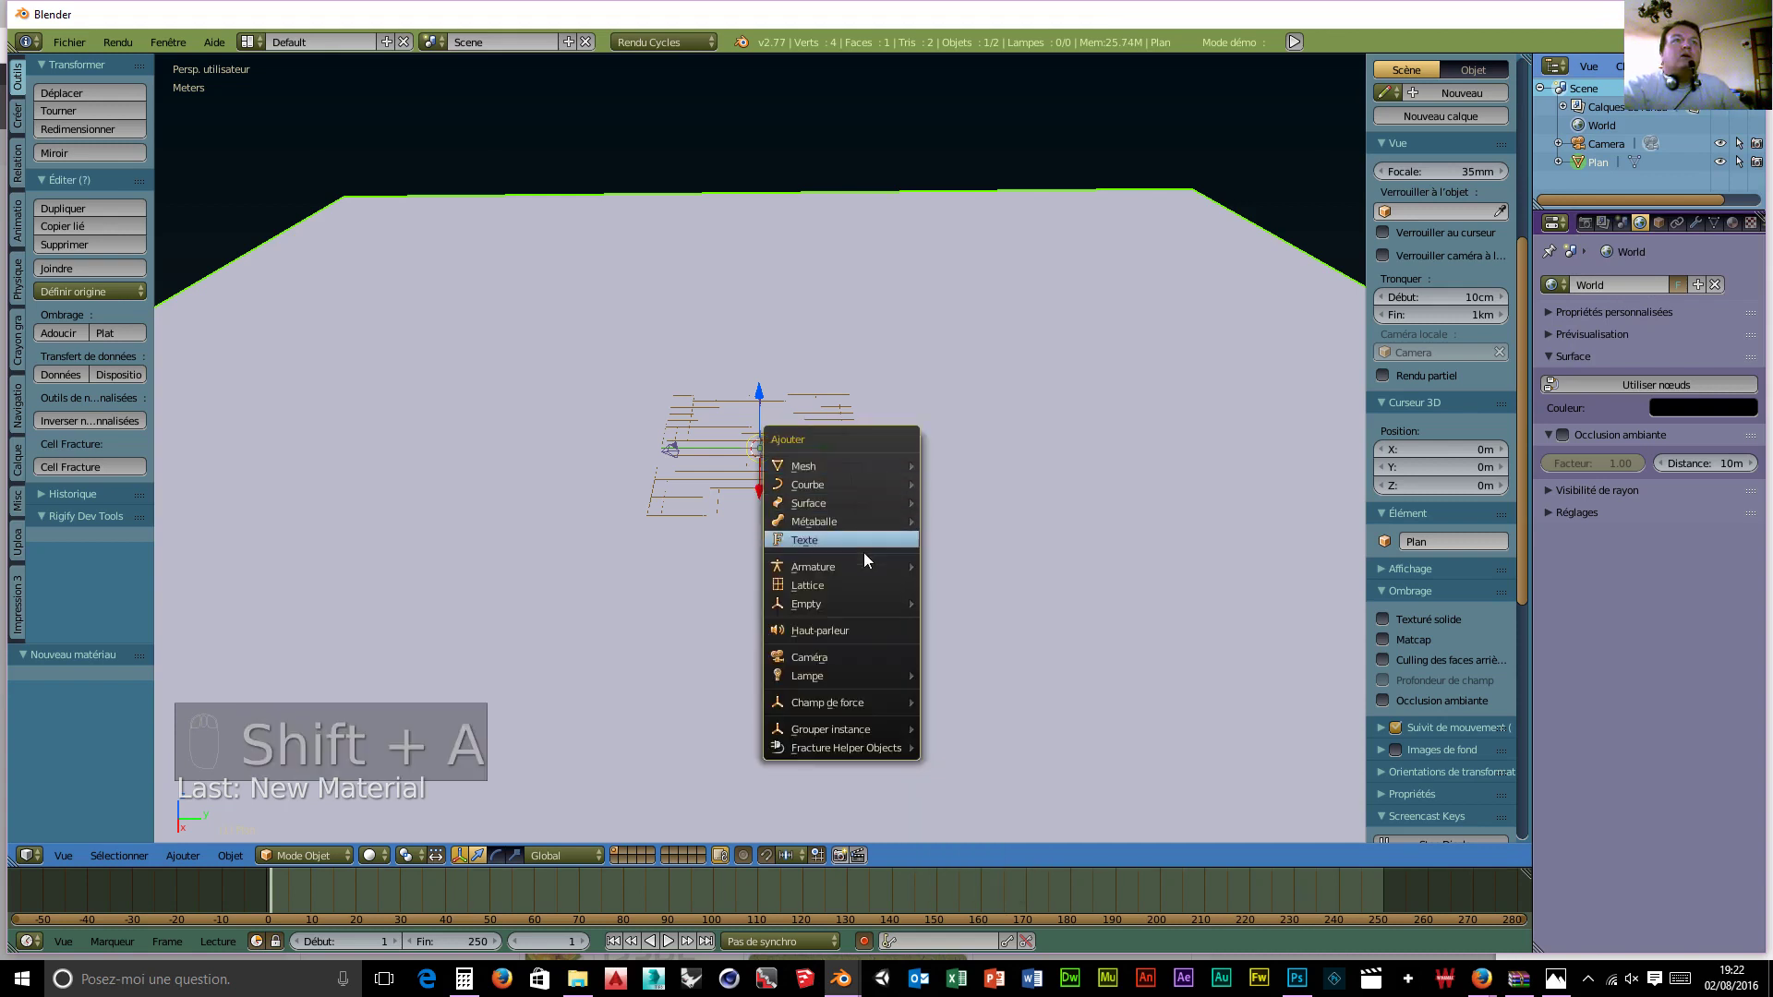
pyautogui.moveTo(857, 679)
pyautogui.click(950, 674)
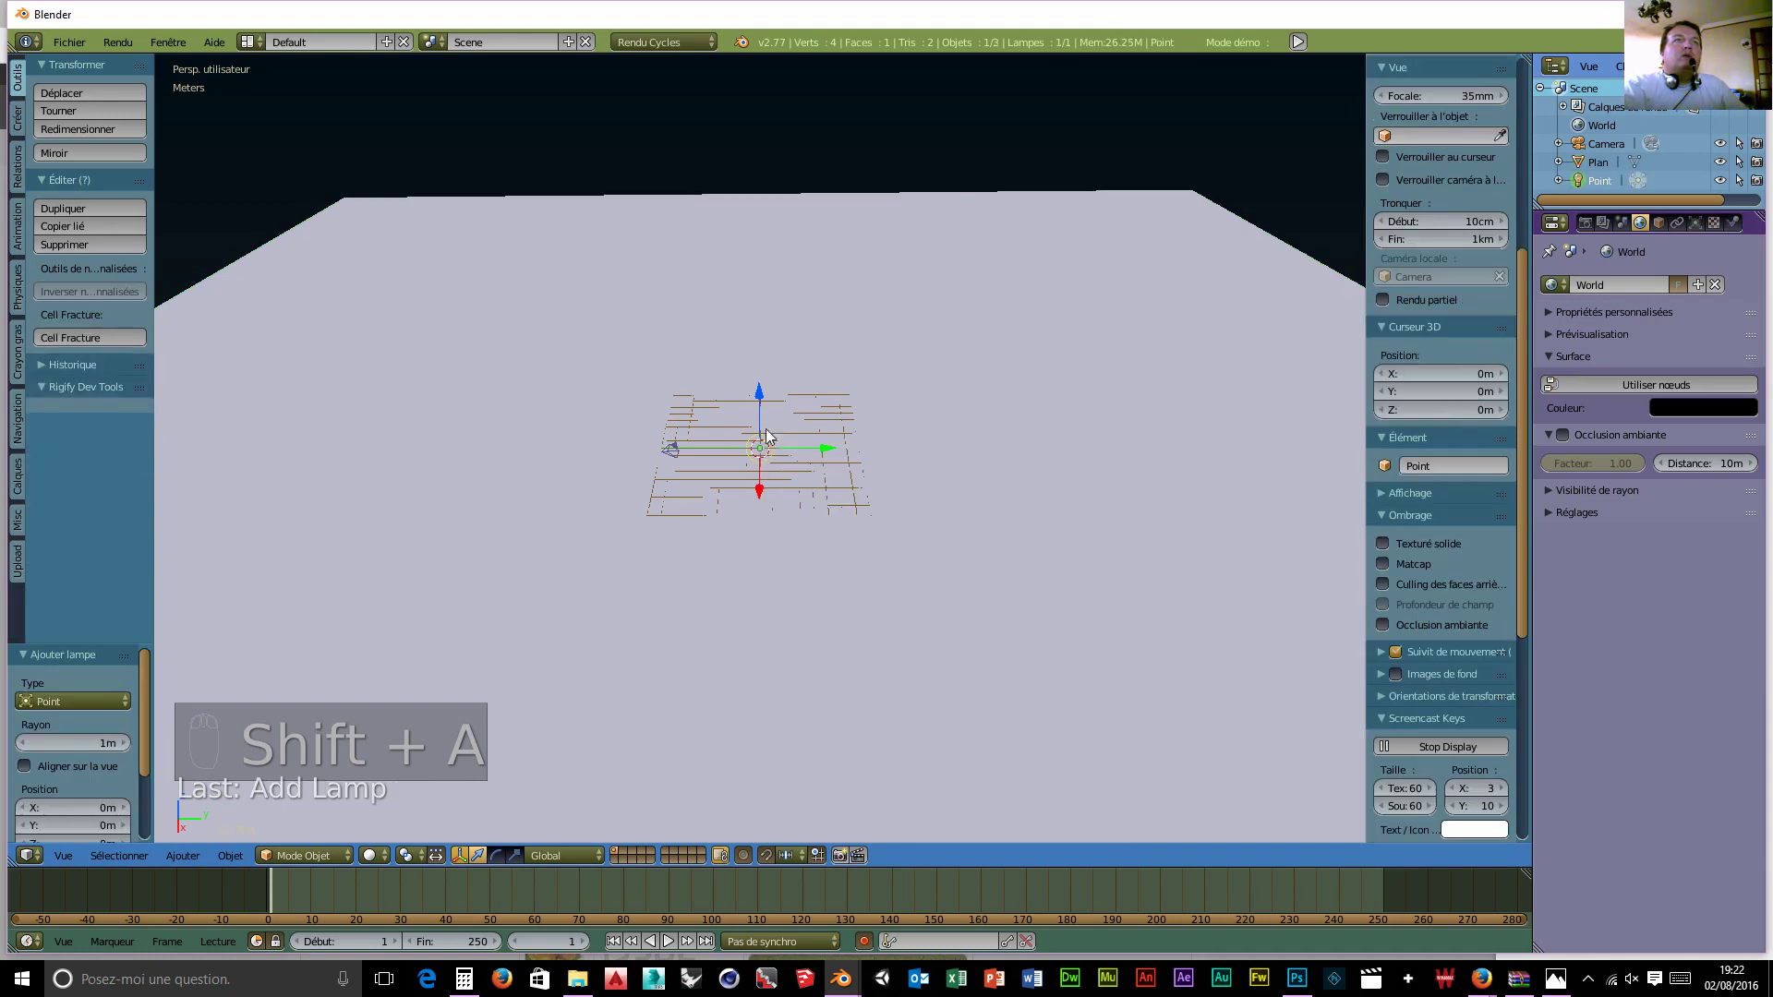
pyautogui.moveTo(760, 397); pyautogui.dragTo(1018, 185)
pyautogui.moveTo(1049, 584); pyautogui.dragTo(1067, 616, button='middle')
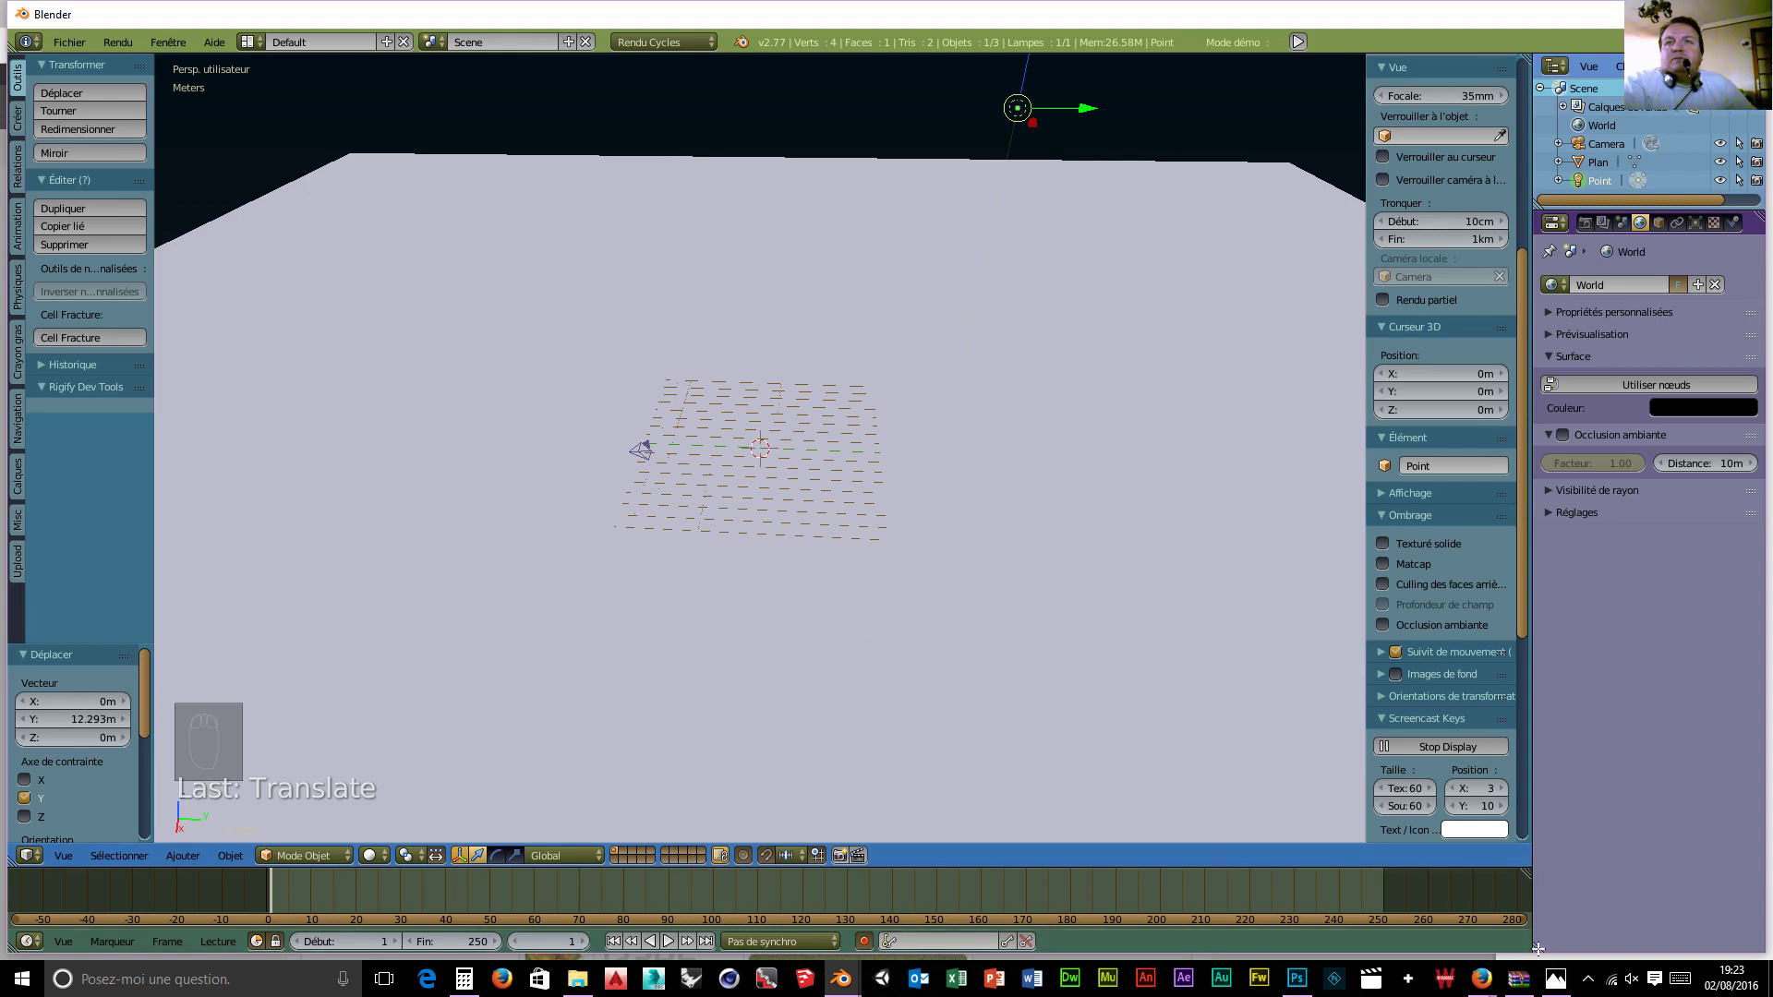
# Step: Split a small area off the lower part of the properties editor and turn it into a UV/Image editor
pyautogui.moveTo(1537, 949); pyautogui.dragTo(1529, 742)
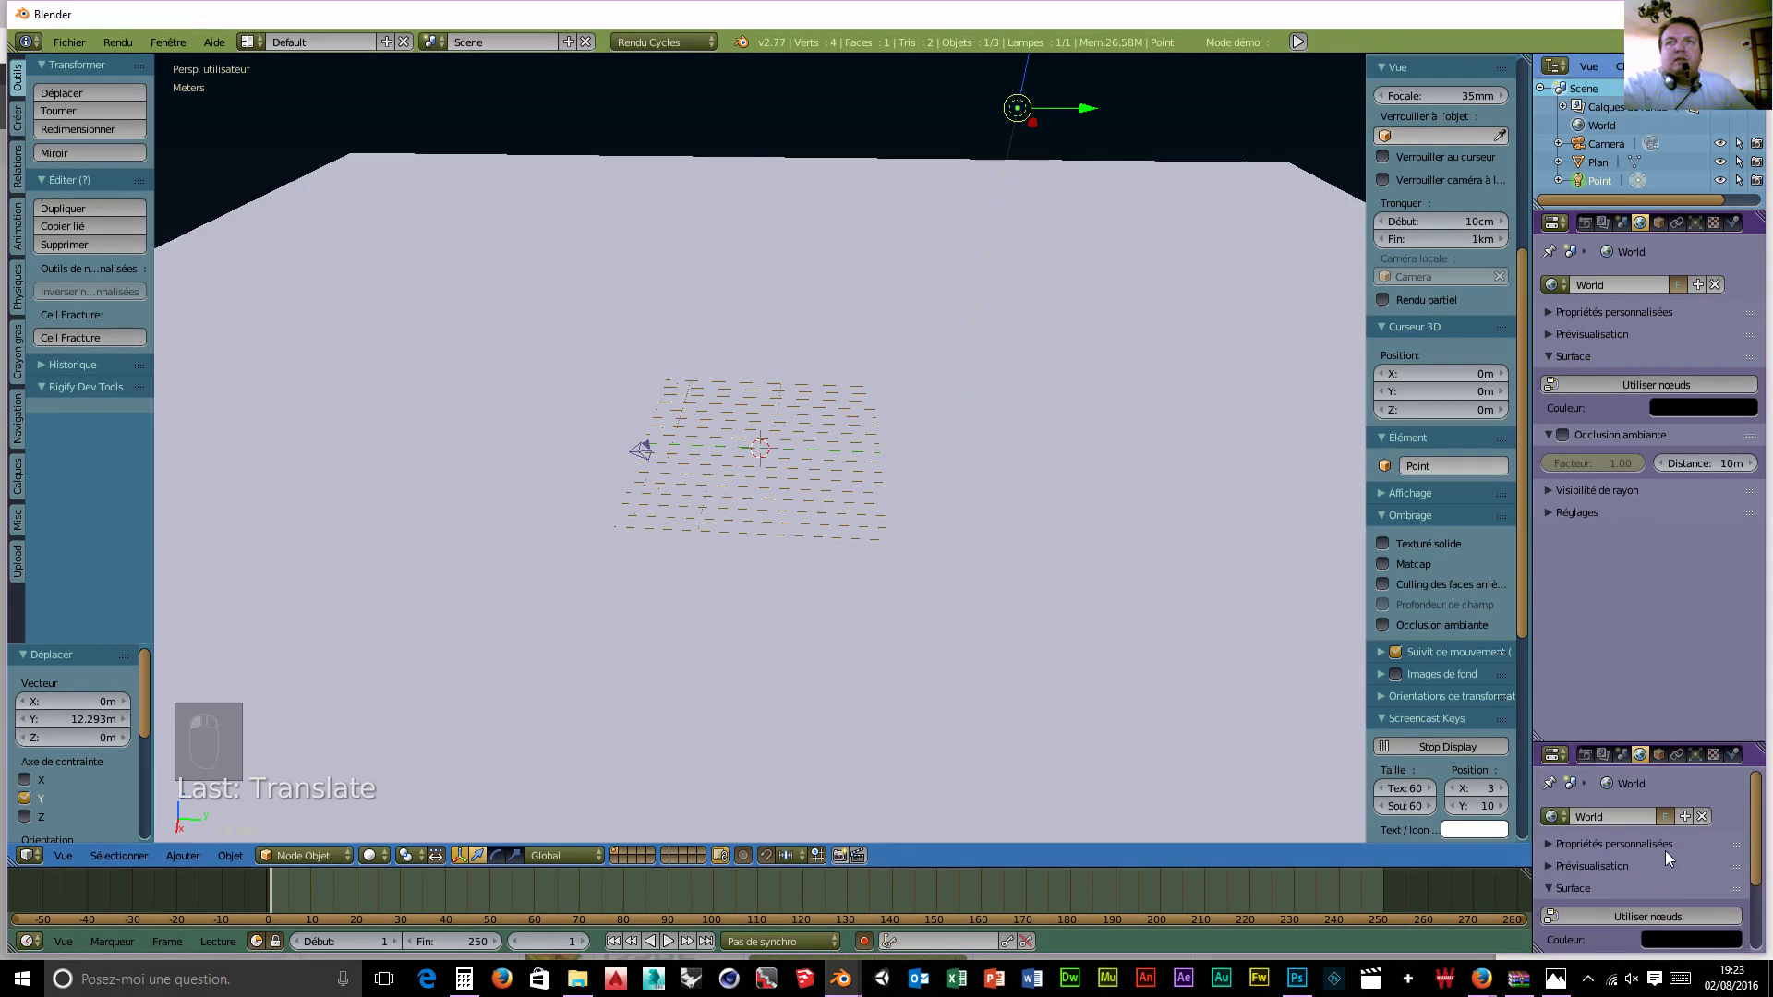
pyautogui.click(1561, 754)
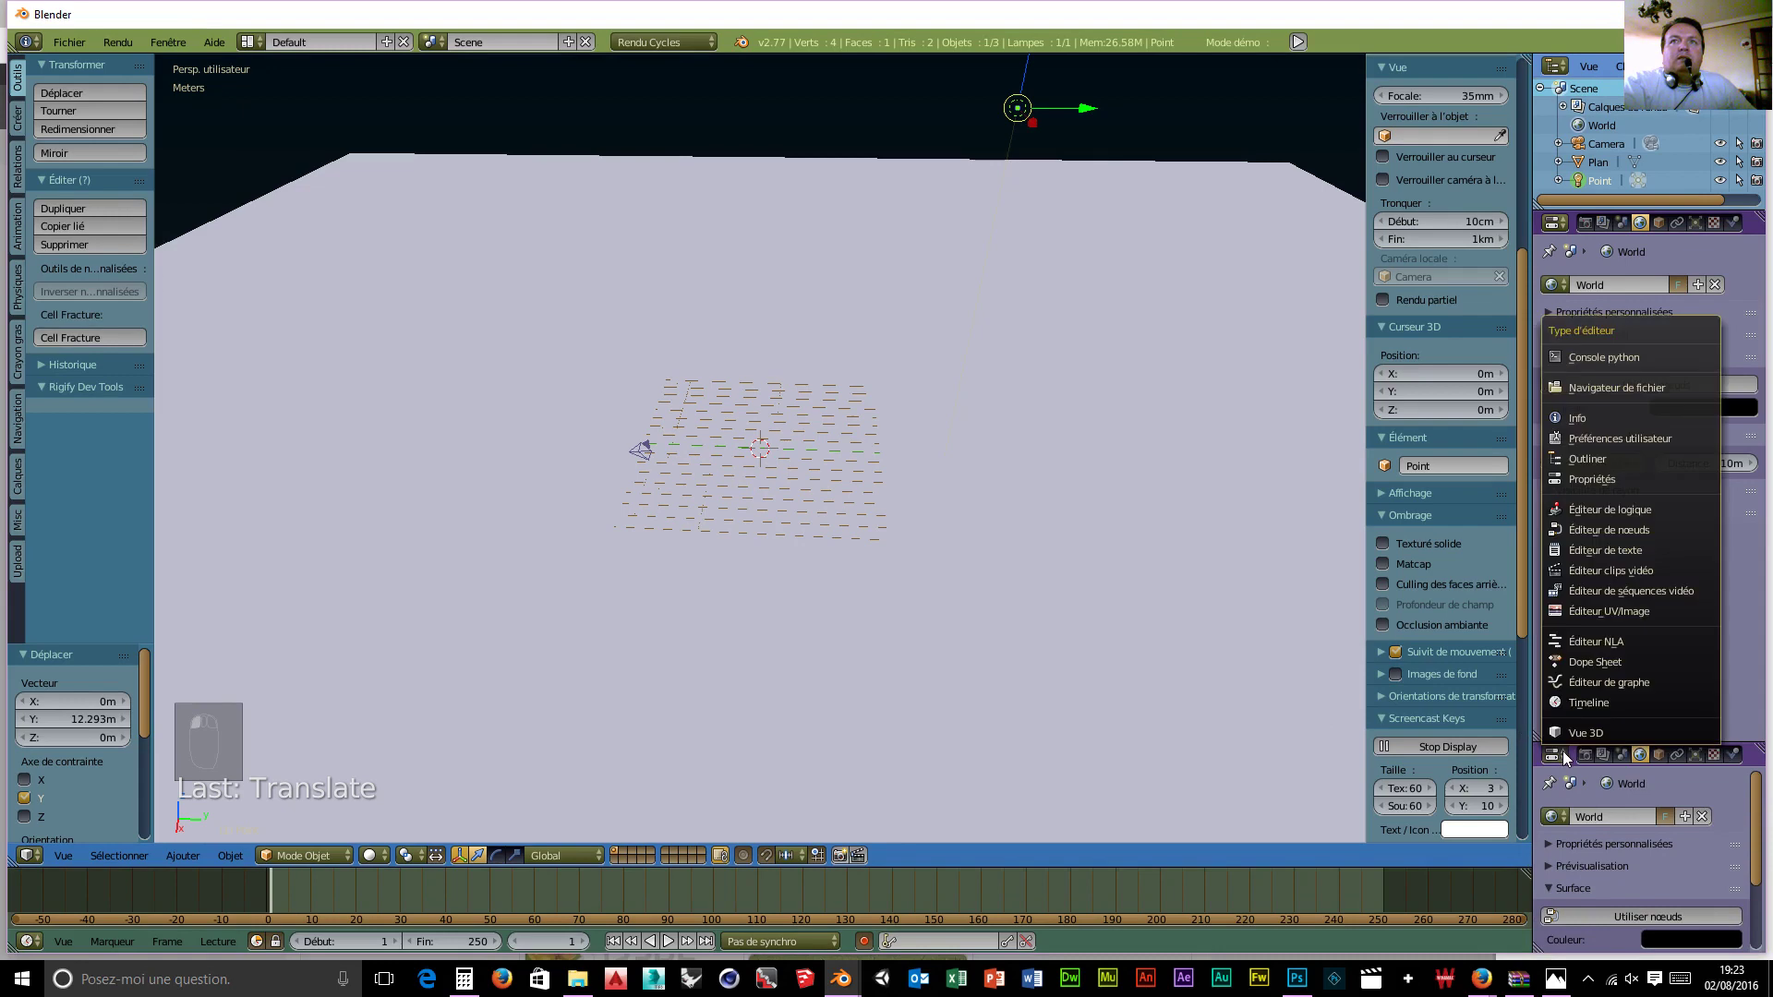
pyautogui.click(1594, 612)
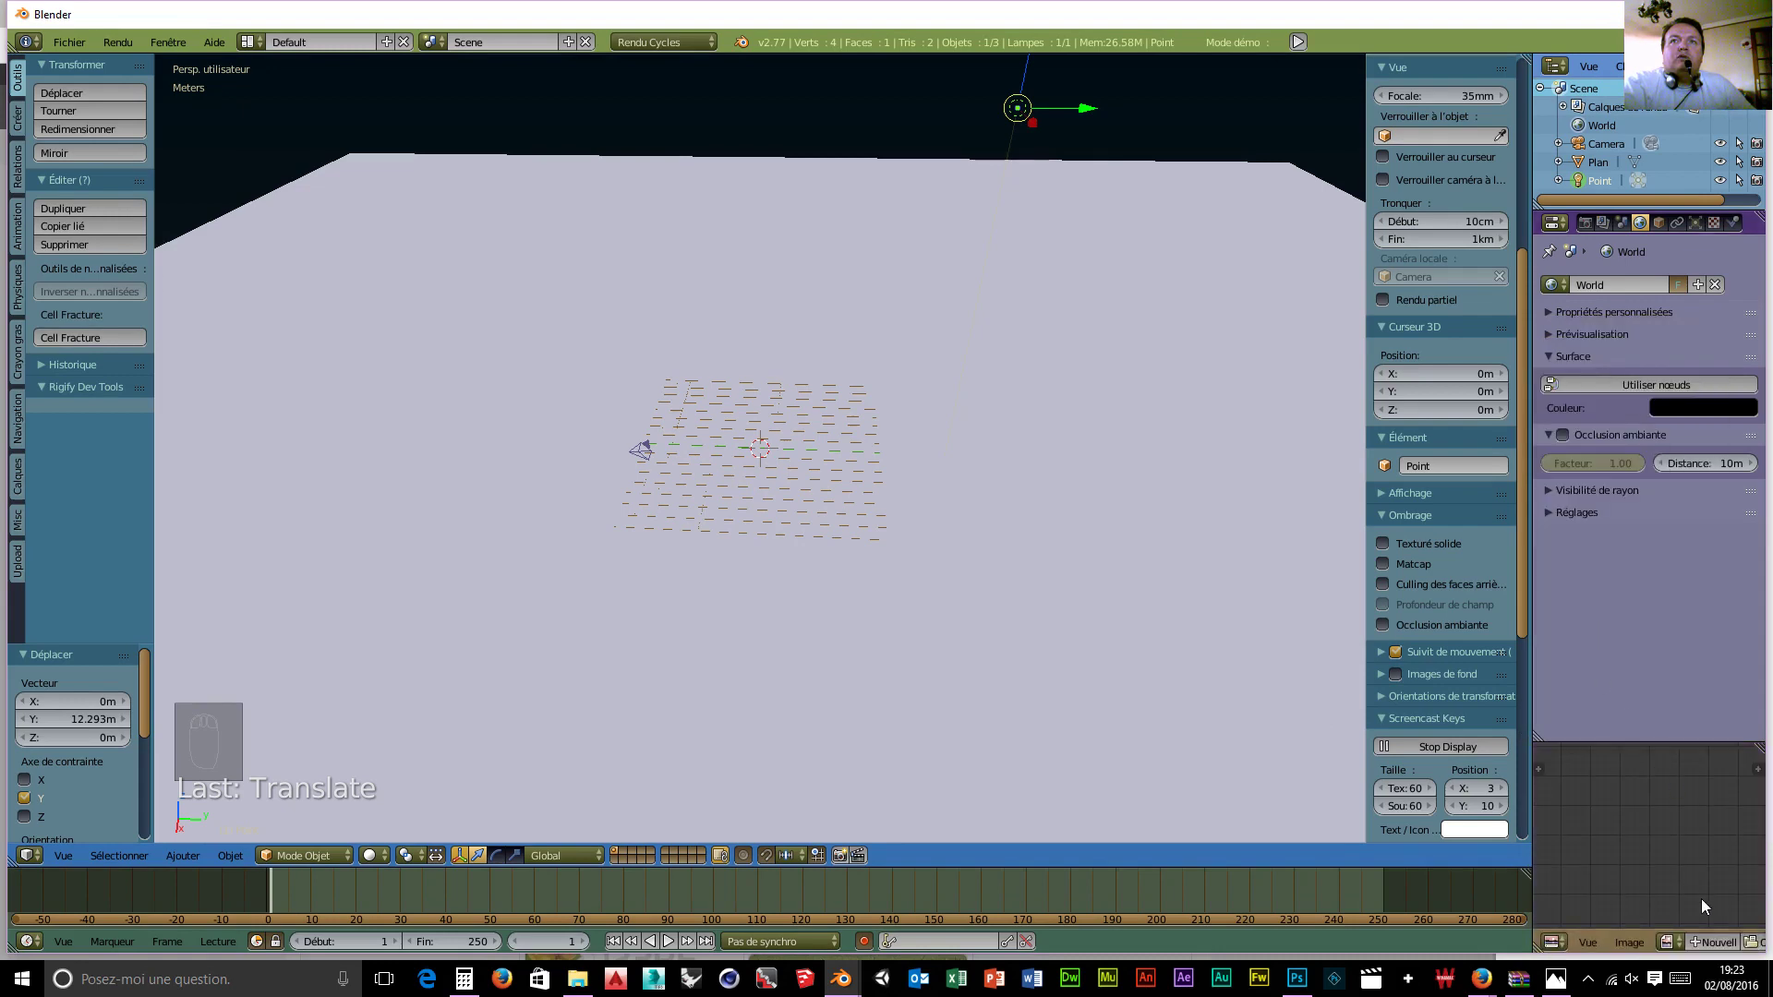
pyautogui.scroll(-2, 1593, 944)
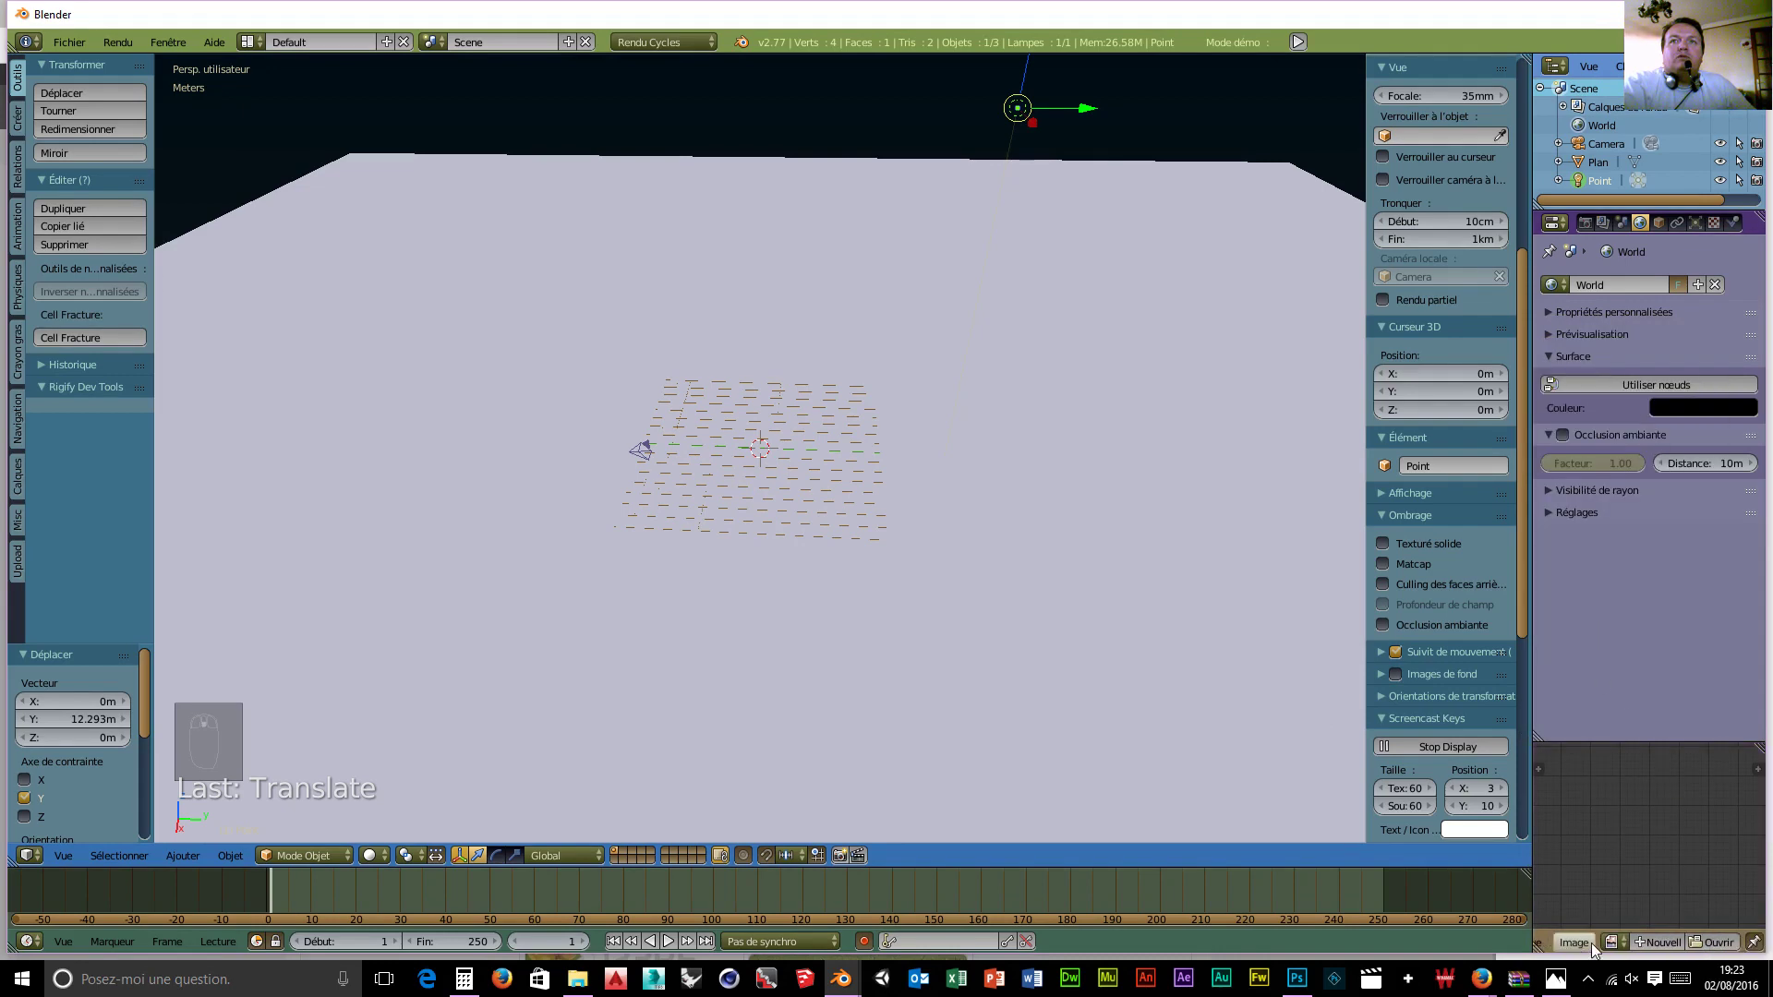
# Step: Browse for an image to open and go to the folder D:\blender\objet pour intérieur de maison\neo retro orange
pyautogui.click(1710, 940)
pyautogui.click(74, 138)
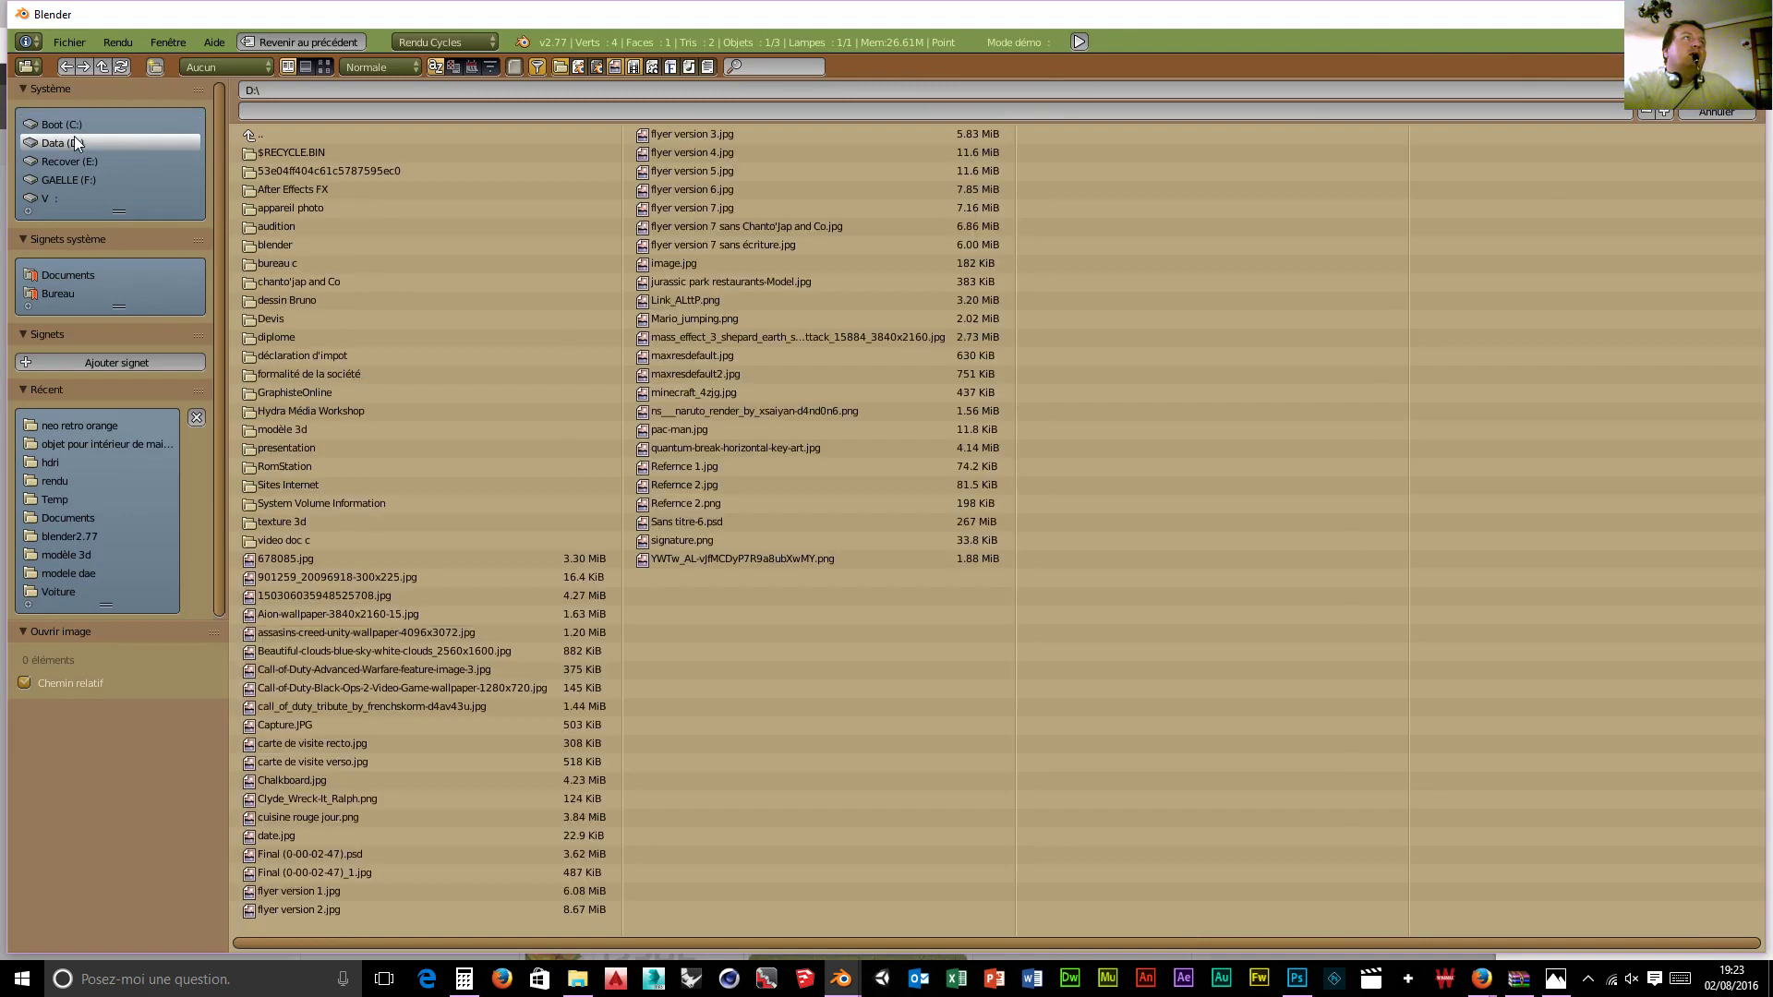
pyautogui.click(291, 241)
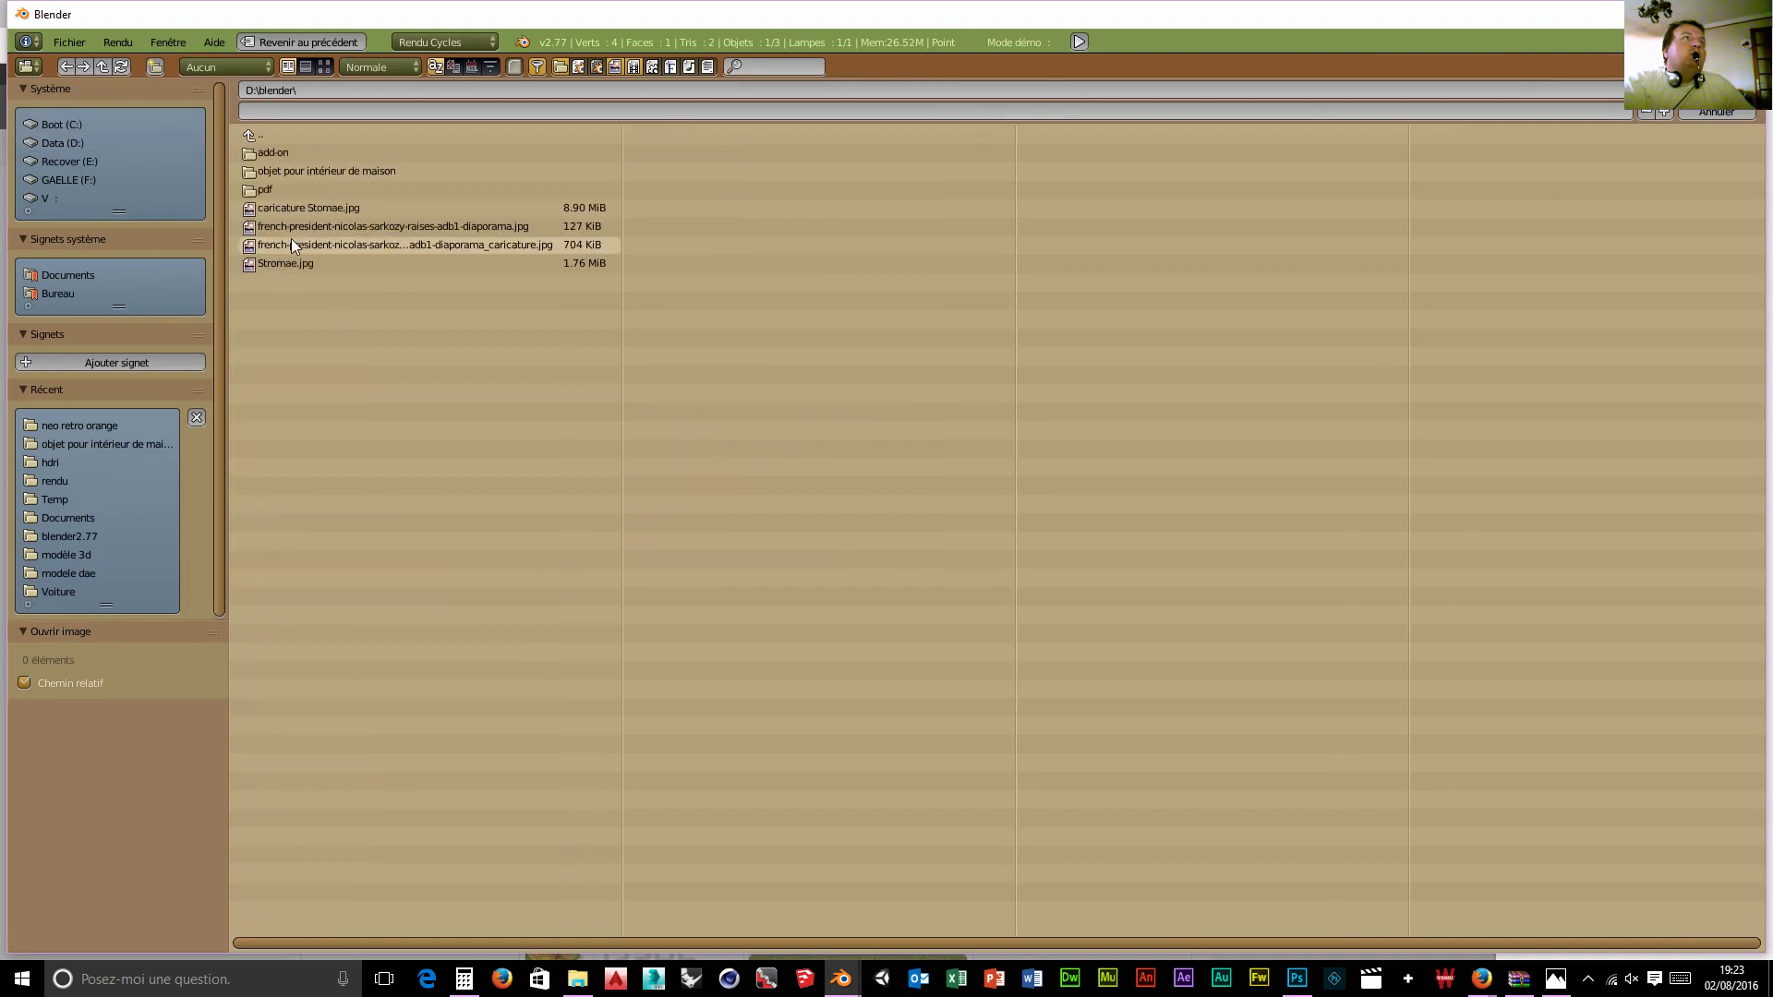
pyautogui.click(309, 171)
pyautogui.click(270, 151)
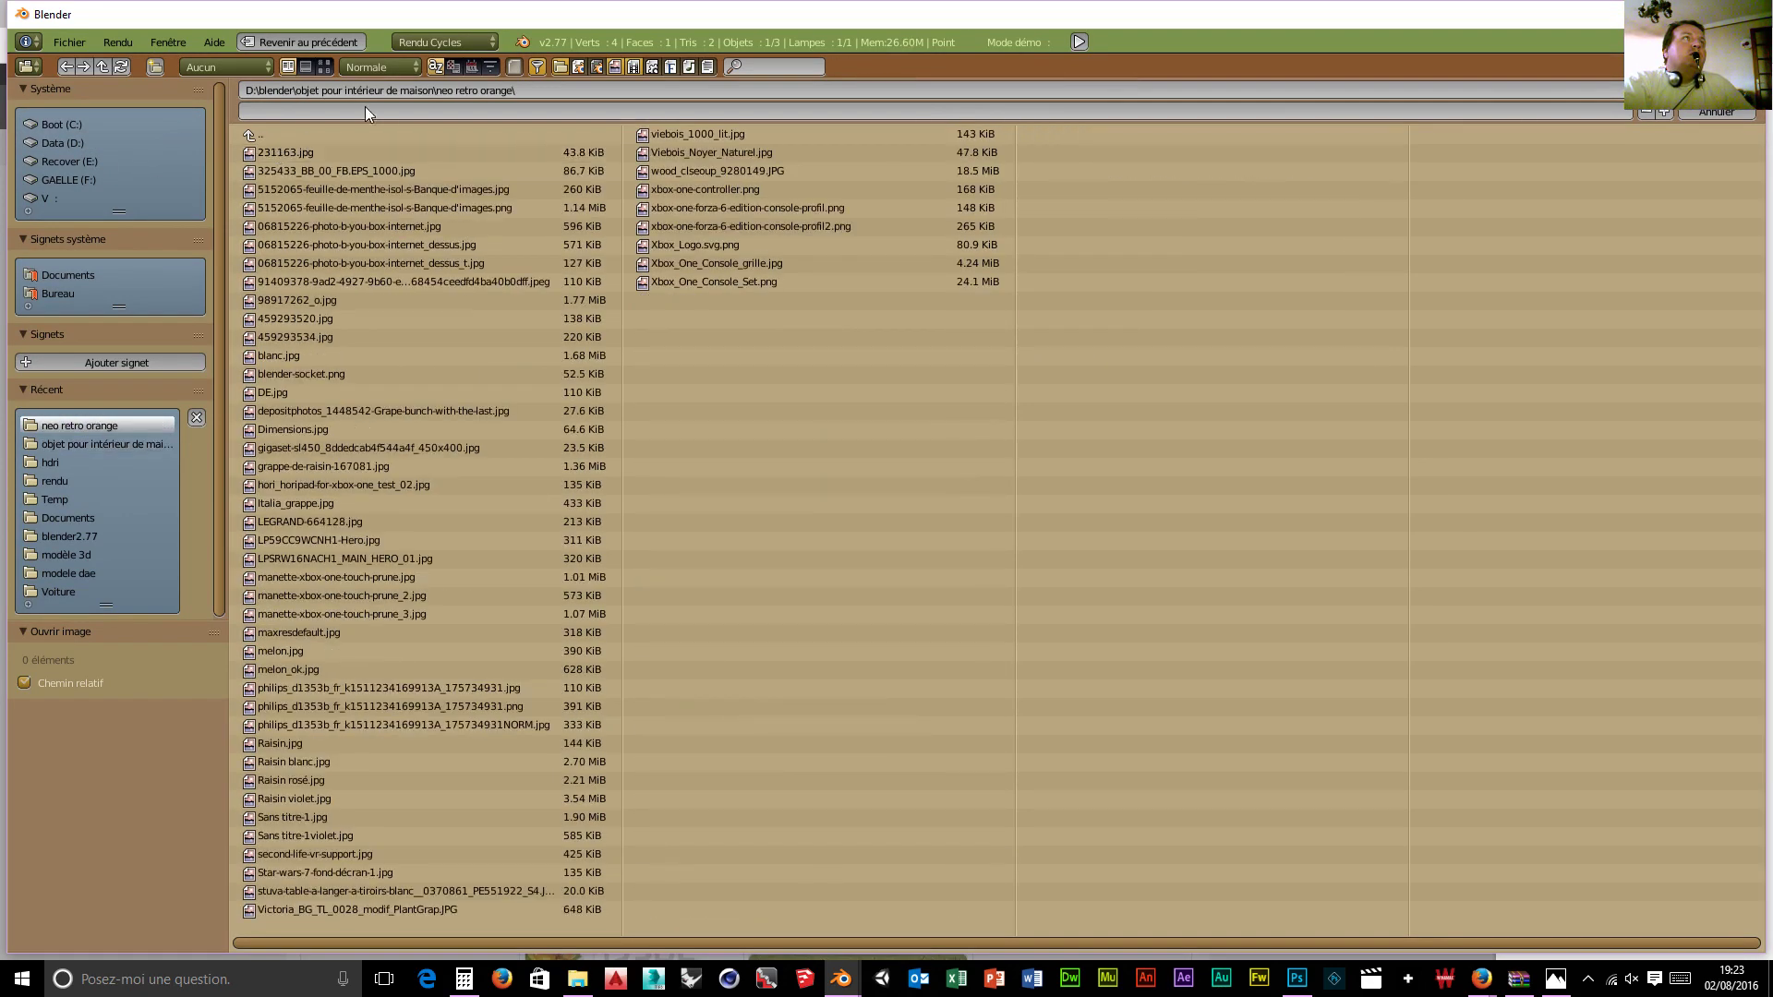
# Step: Show the files as thumbnails and open Italia_grappe.jpg as the reference image, framed closely on a single grape
pyautogui.click(325, 67)
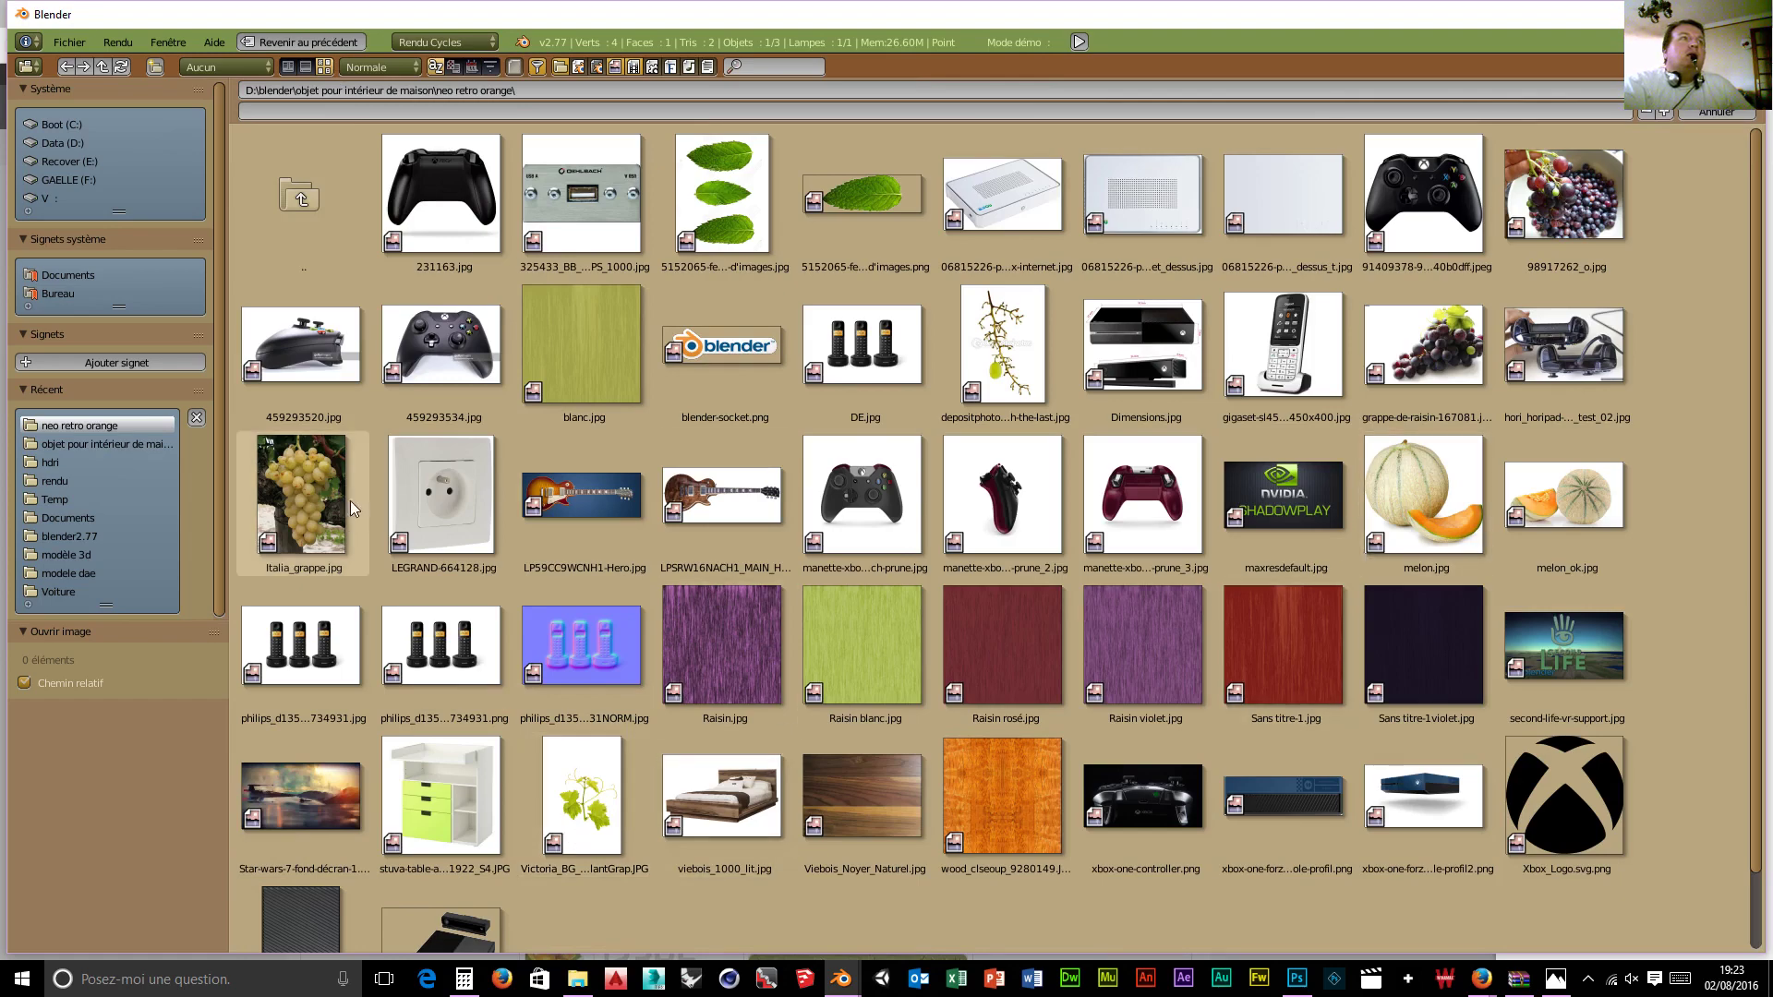
pyautogui.click(297, 483)
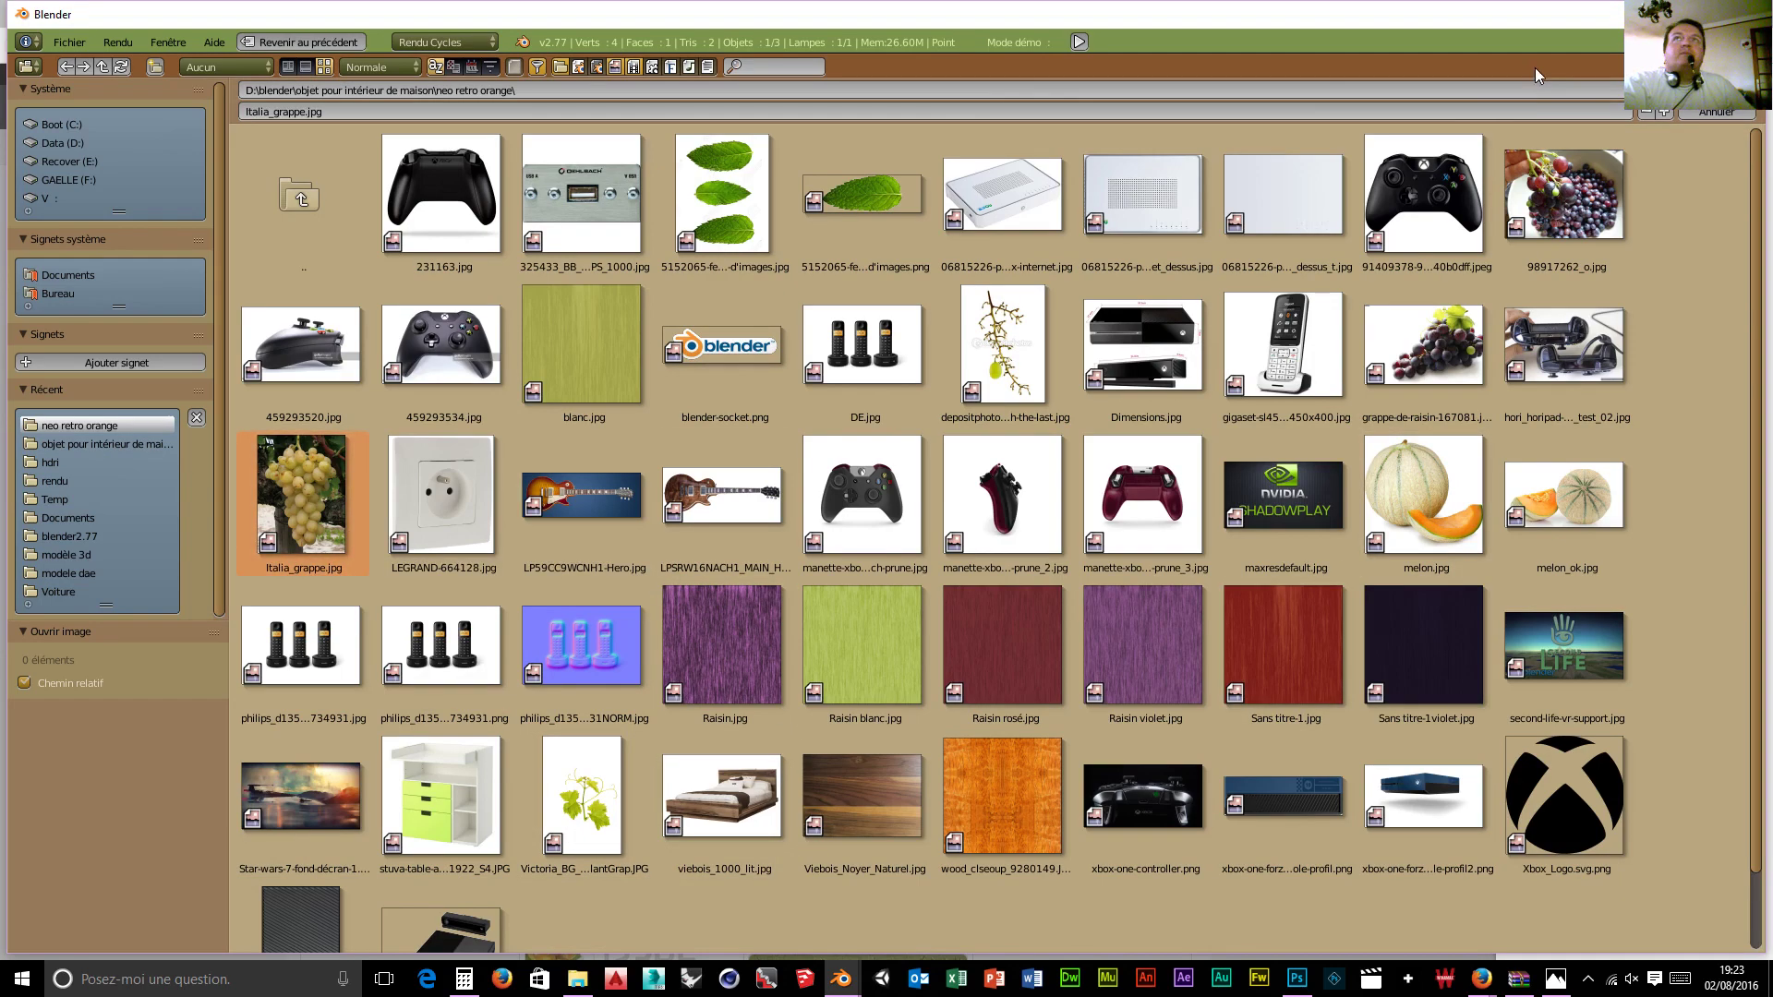
pyautogui.click(1716, 91)
pyautogui.scroll(-4, 1672, 878)
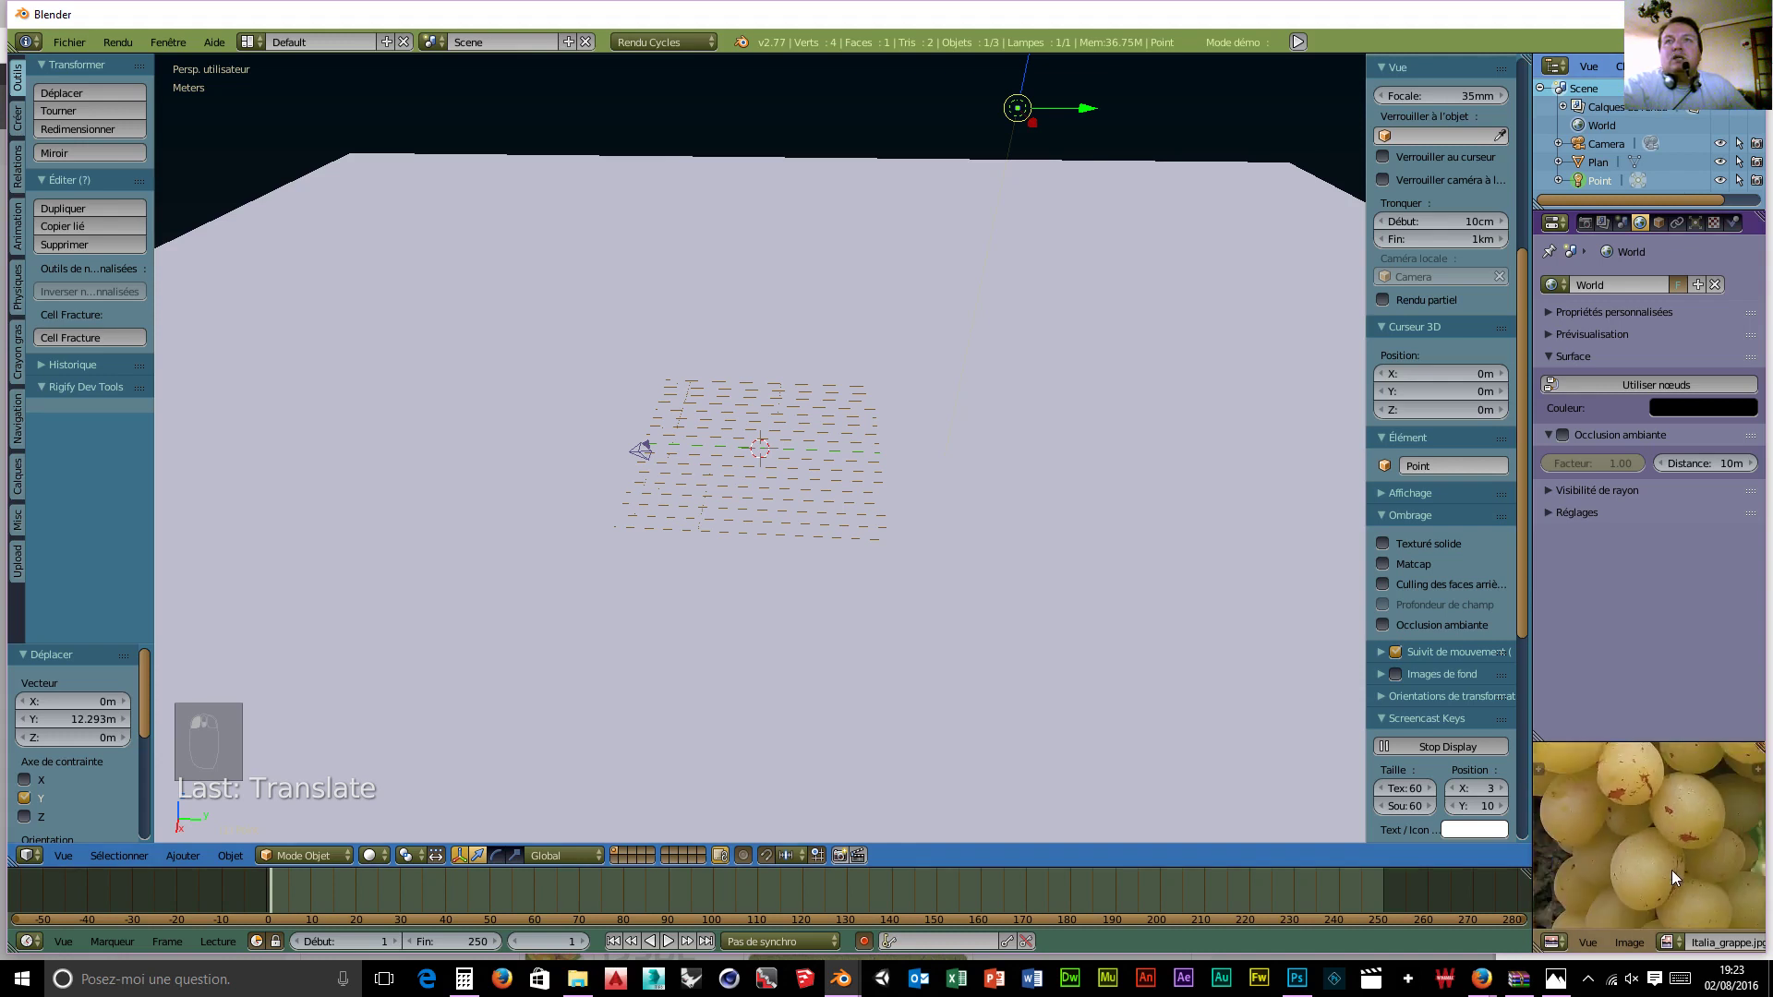
pyautogui.moveTo(1671, 862); pyautogui.dragTo(1694, 841, button='middle')
pyautogui.scroll(4, 1670, 858)
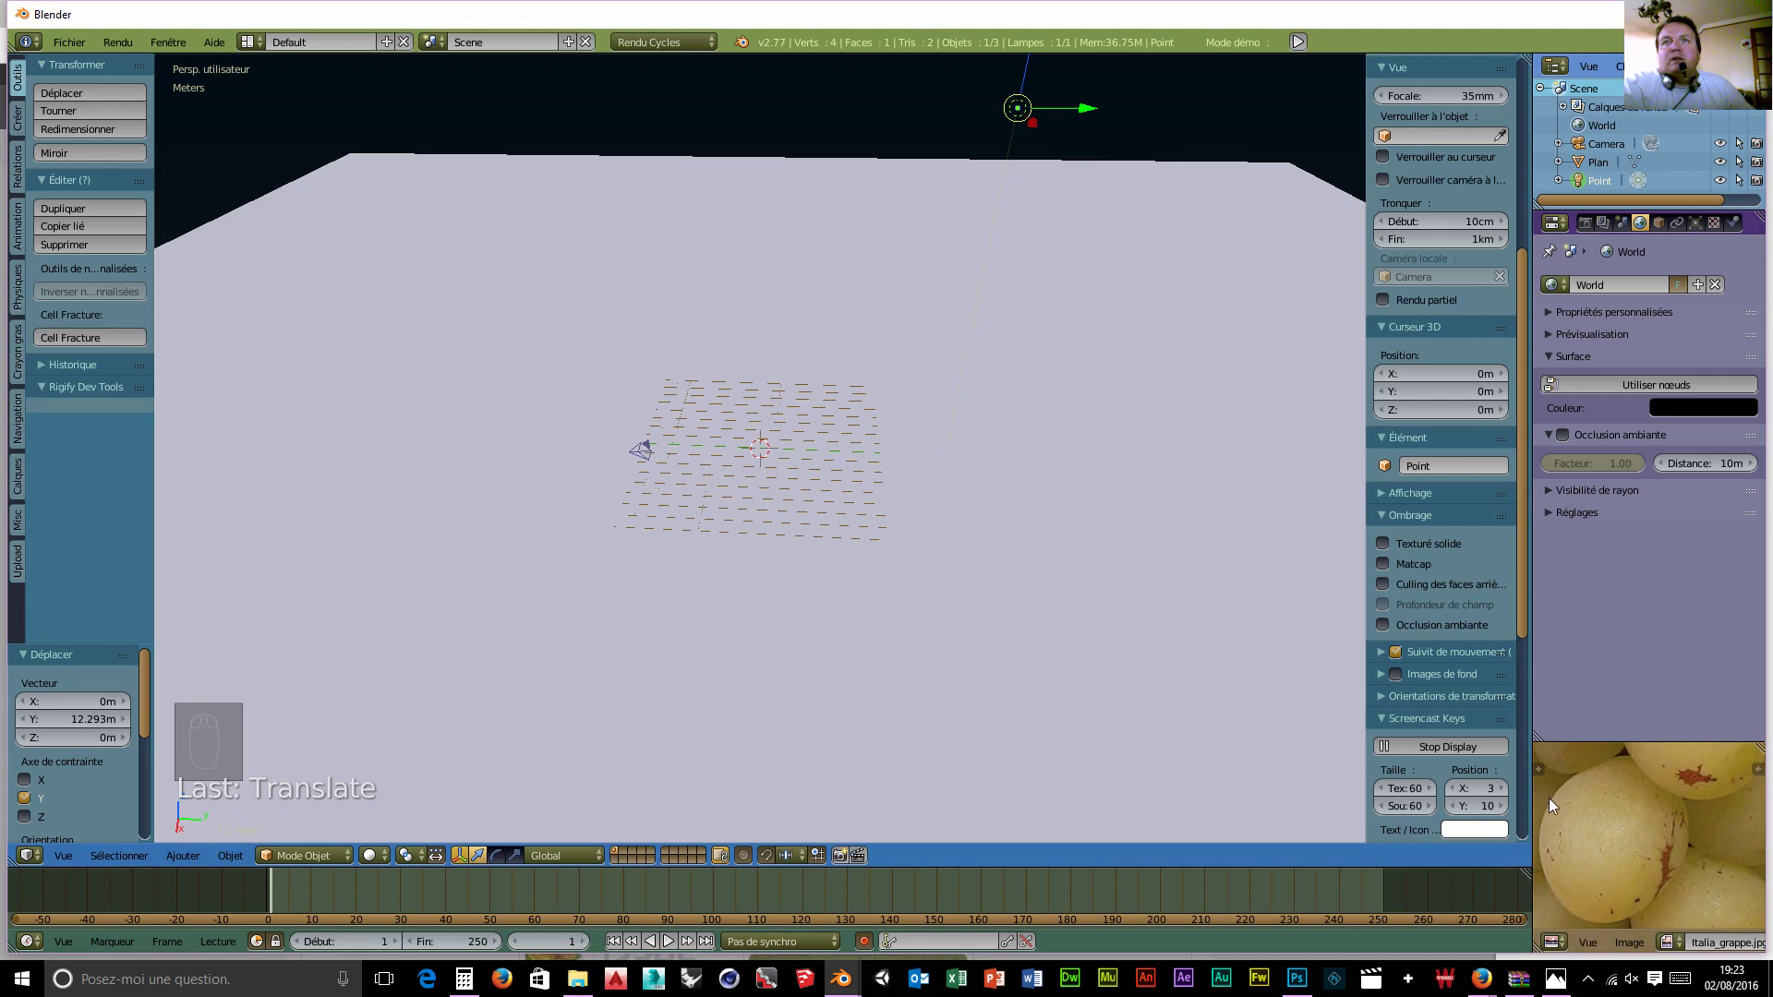
pyautogui.scroll(4, 772, 628)
pyautogui.scroll(-4, 776, 619)
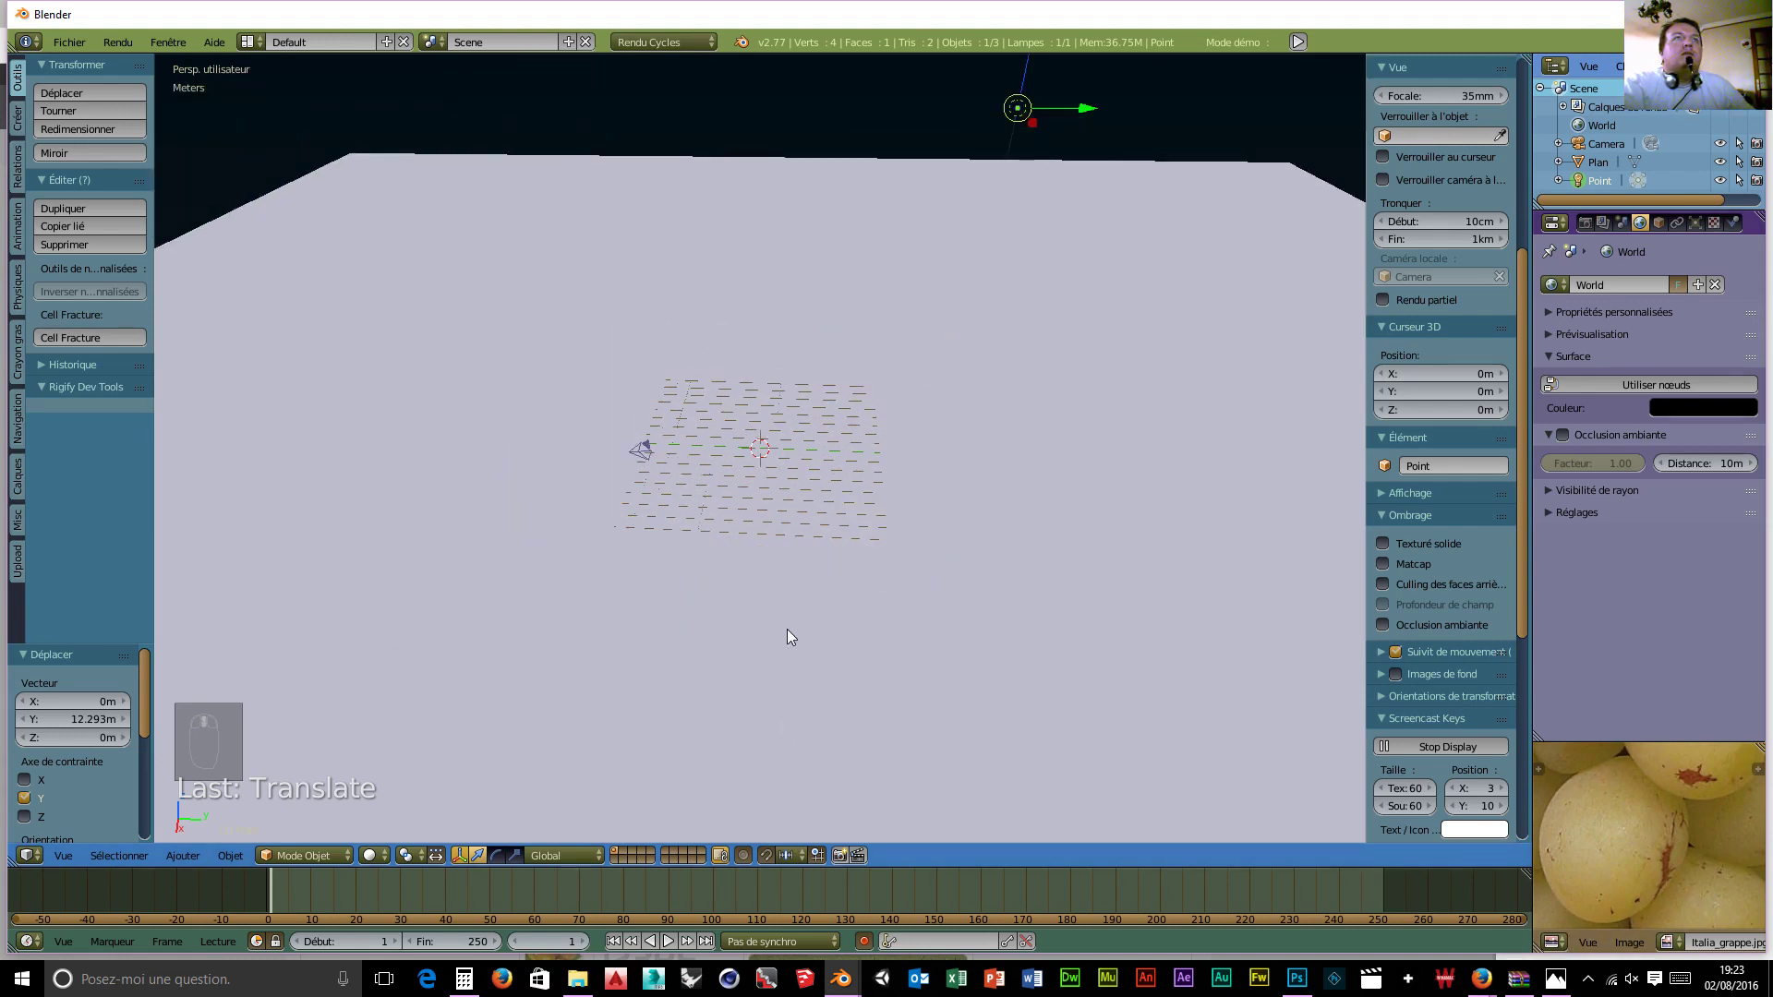
# Step: Add a UV sphere and raise it about 12 m along Z above the plane
pyautogui.moveTo(786, 629); pyautogui.dragTo(807, 609, button='middle')
pyautogui.hotkey('shift', 'a')
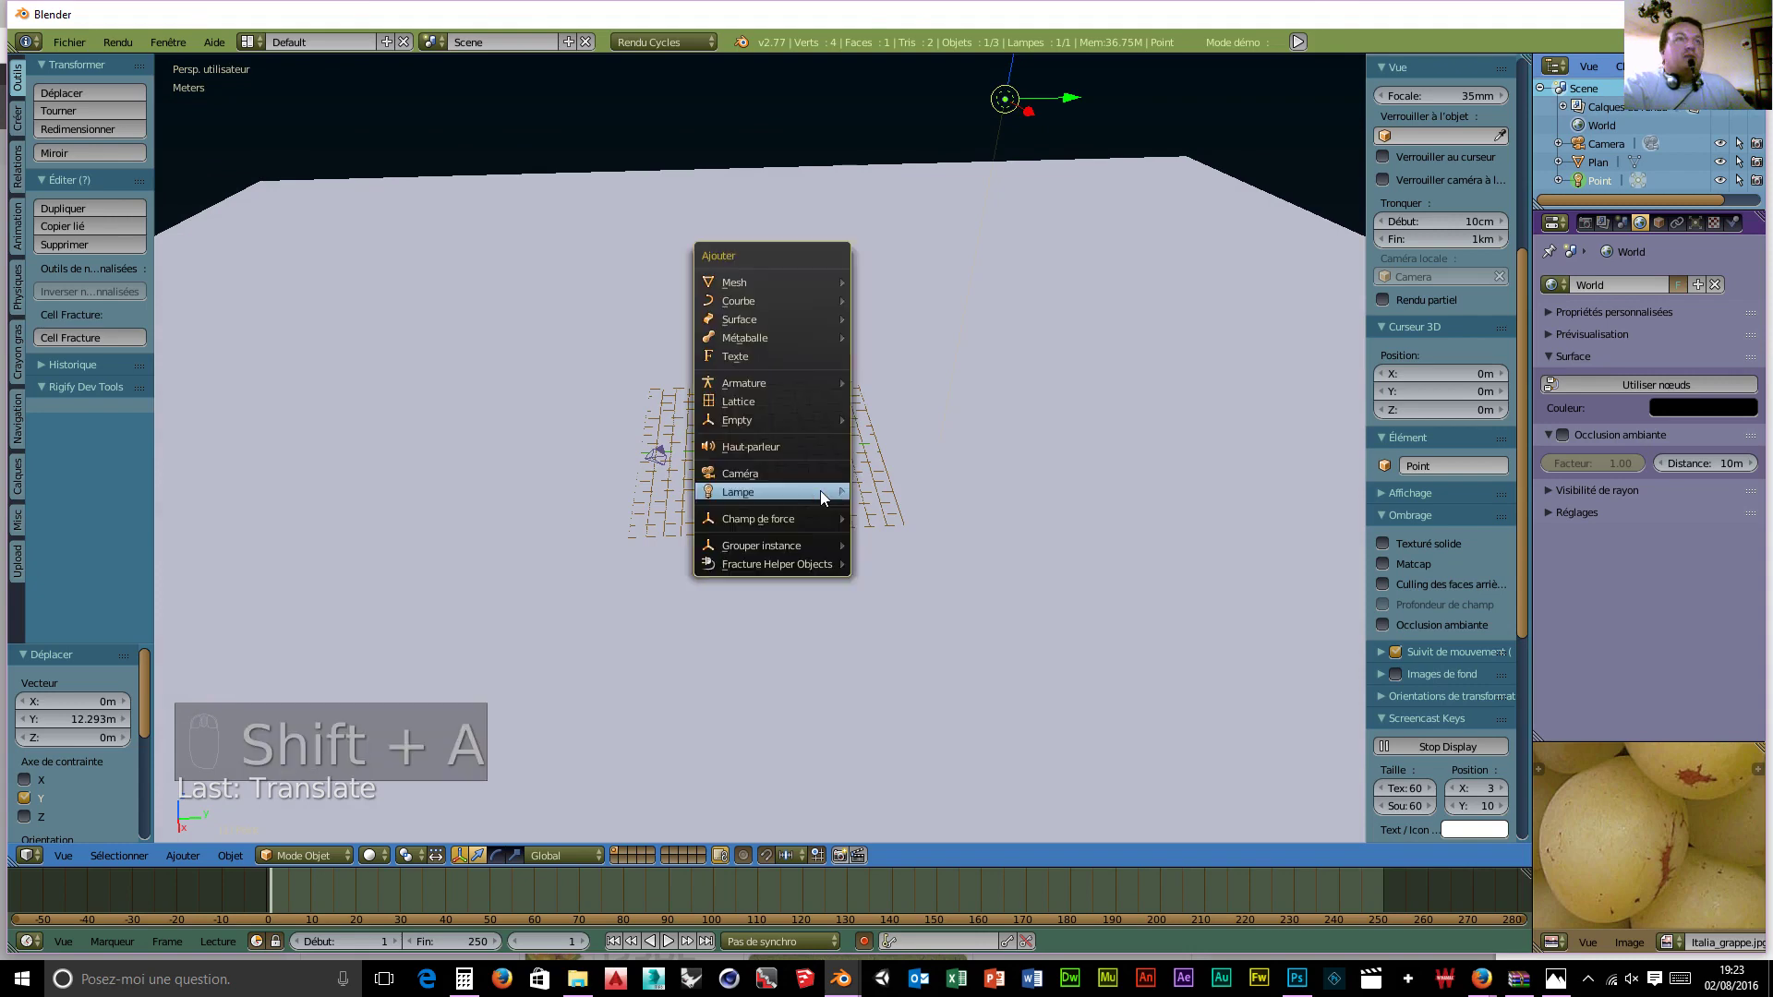
pyautogui.moveTo(772, 282)
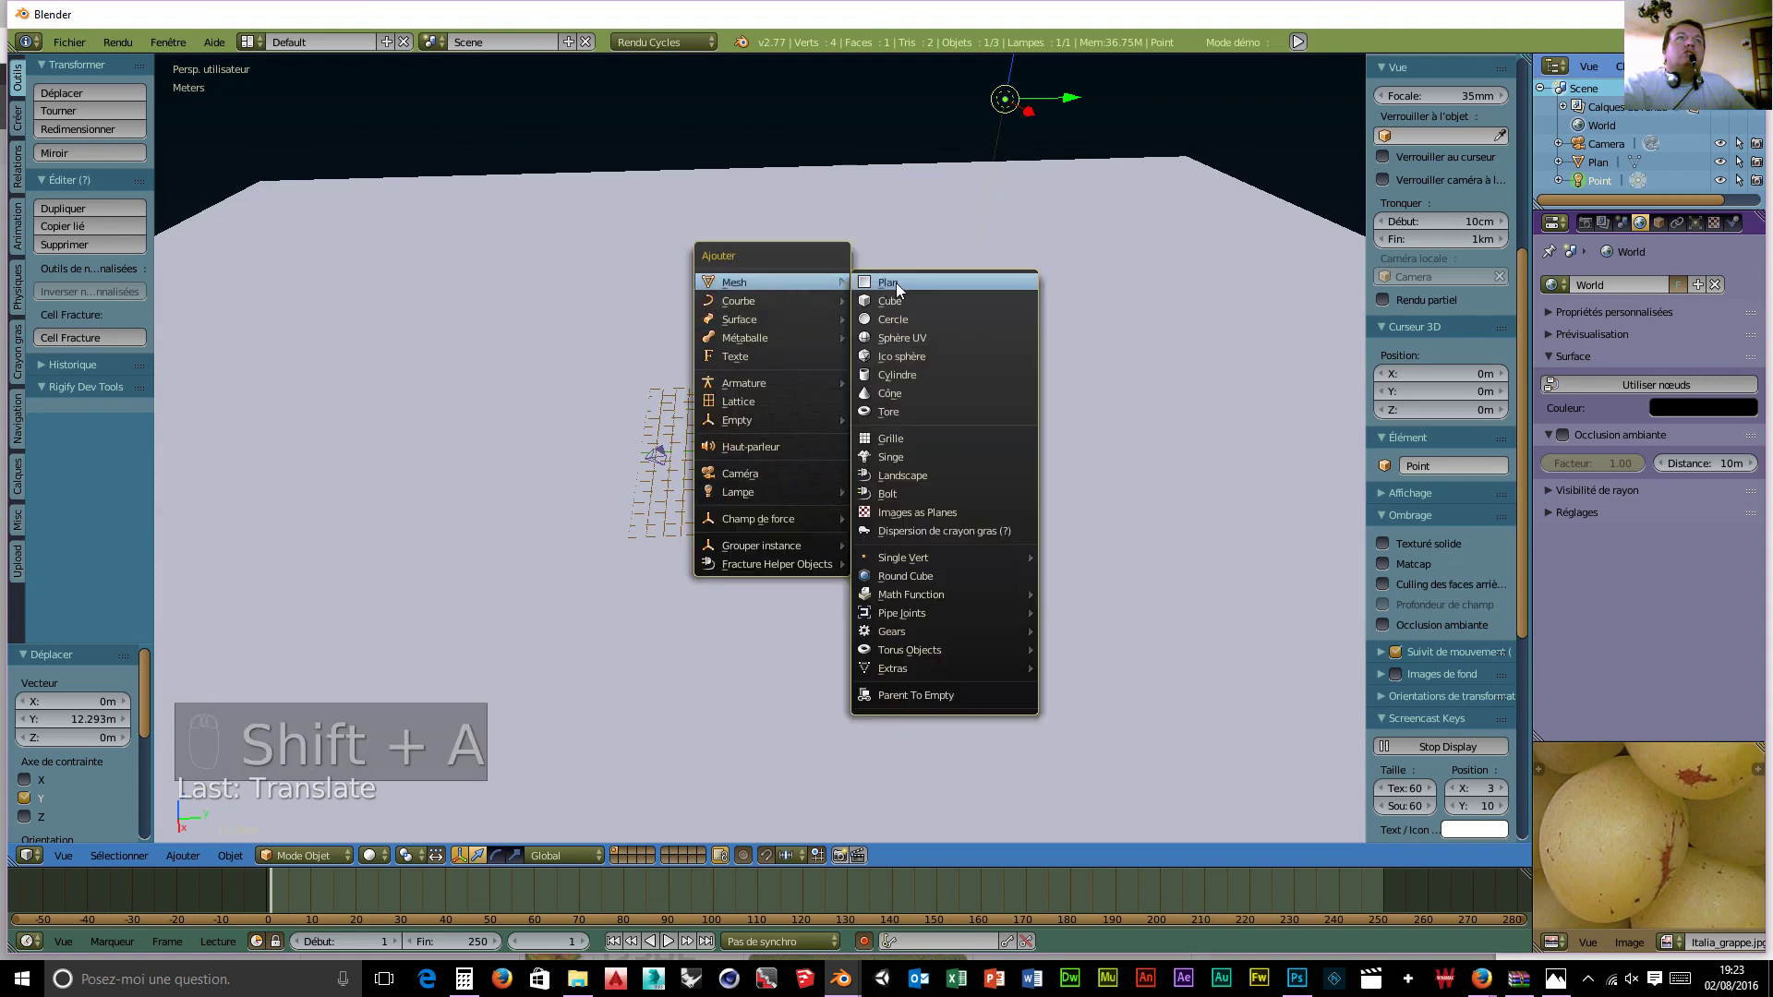
pyautogui.click(915, 334)
pyautogui.press('g')
pyautogui.press('z')
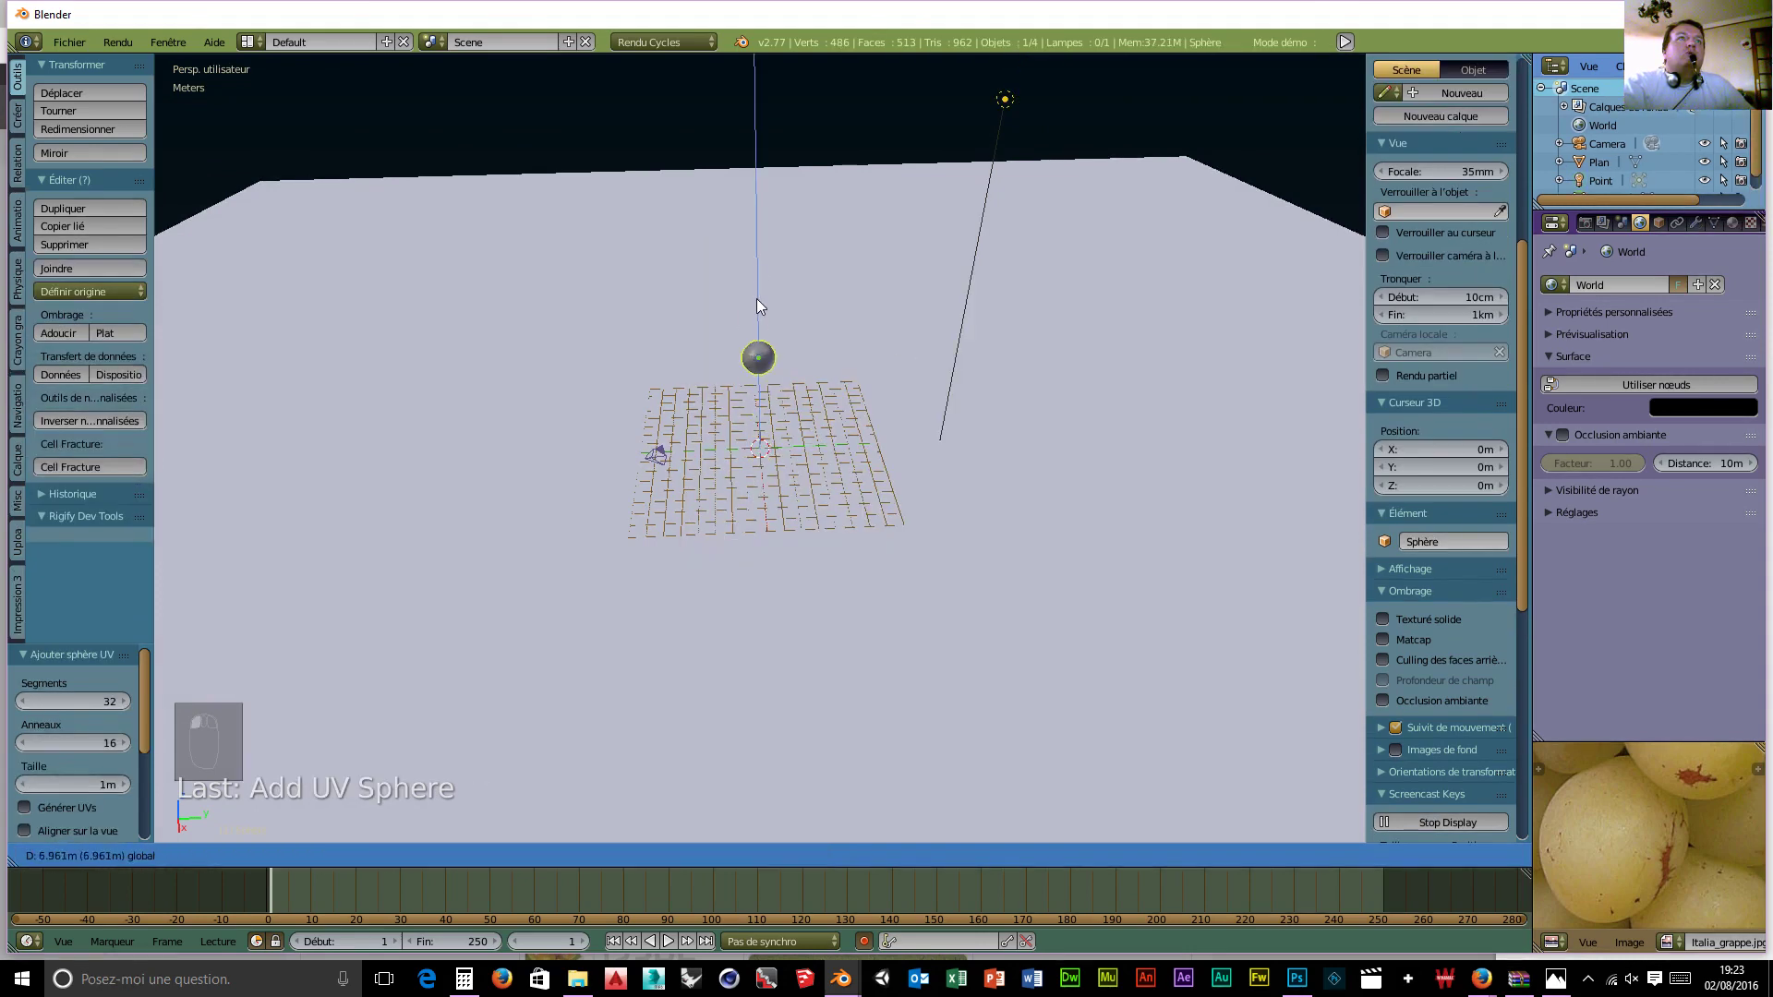
pyautogui.click(749, 231)
# Step: Frame the sphere closely and set the 3D view's clipping start (Début) to 1 mm
pyautogui.scroll(4, 789, 369)
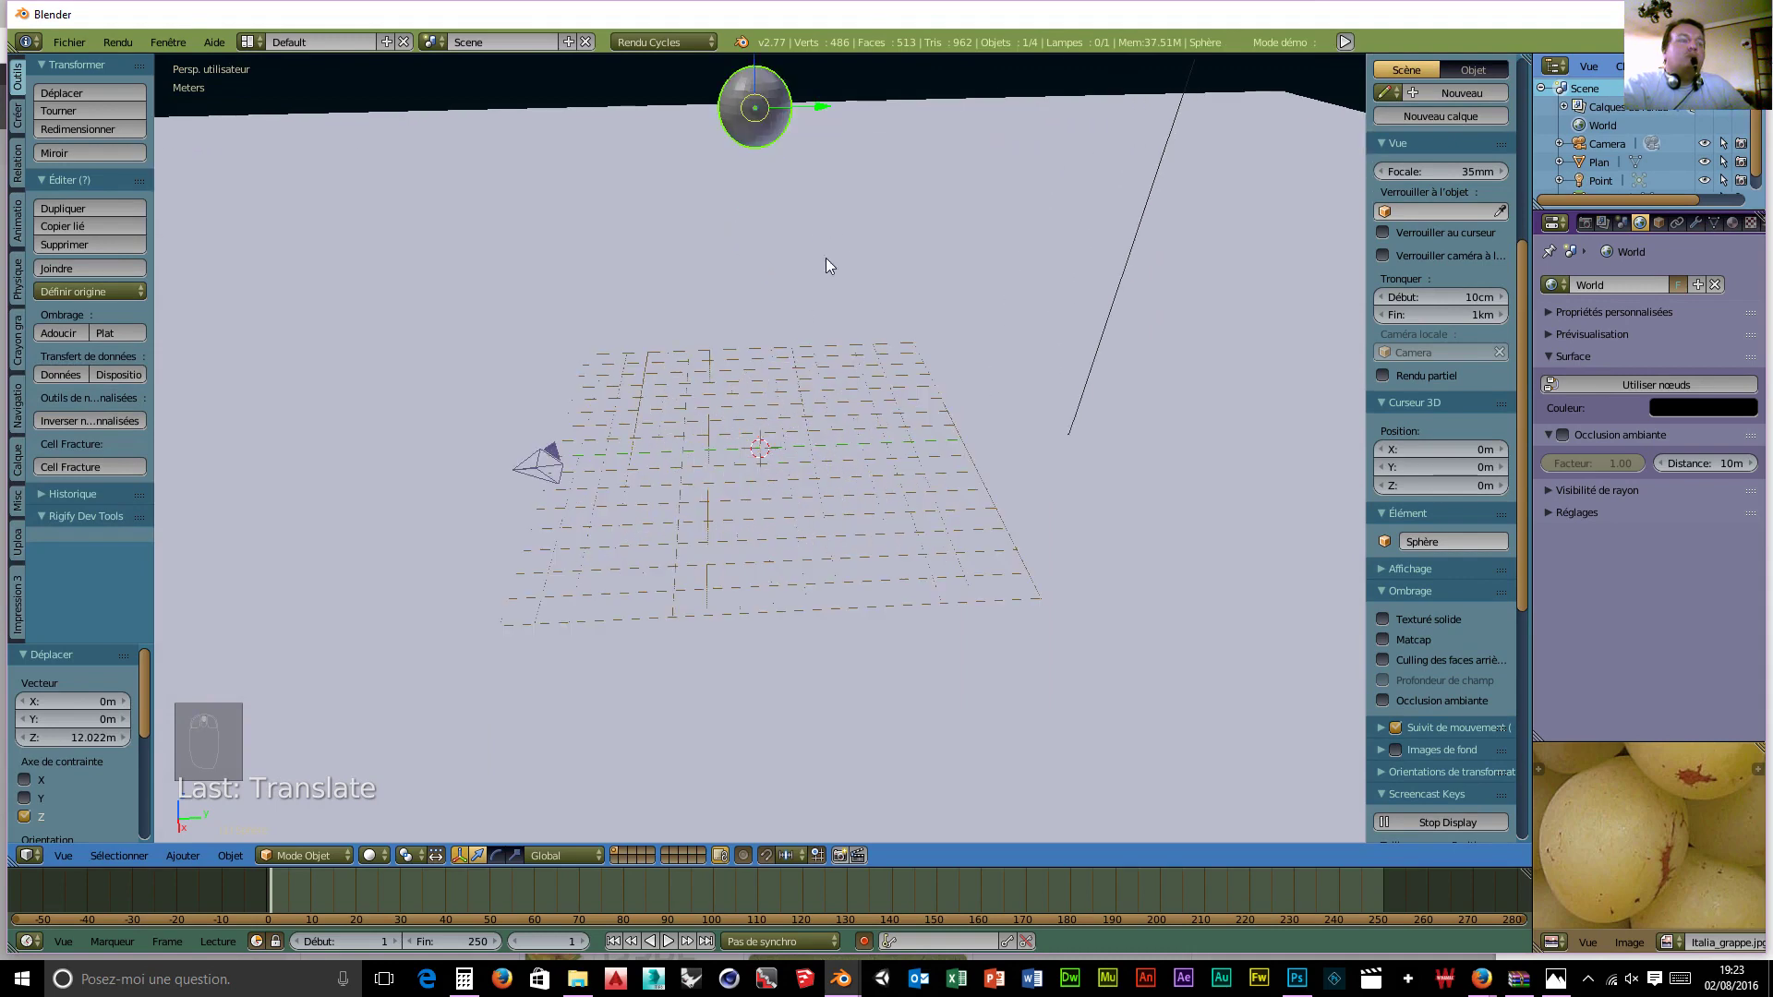
pyautogui.moveTo(840, 218); pyautogui.dragTo(792, 556, button='middle')
pyautogui.scroll(4, 747, 524)
pyautogui.scroll(3, 898, 590)
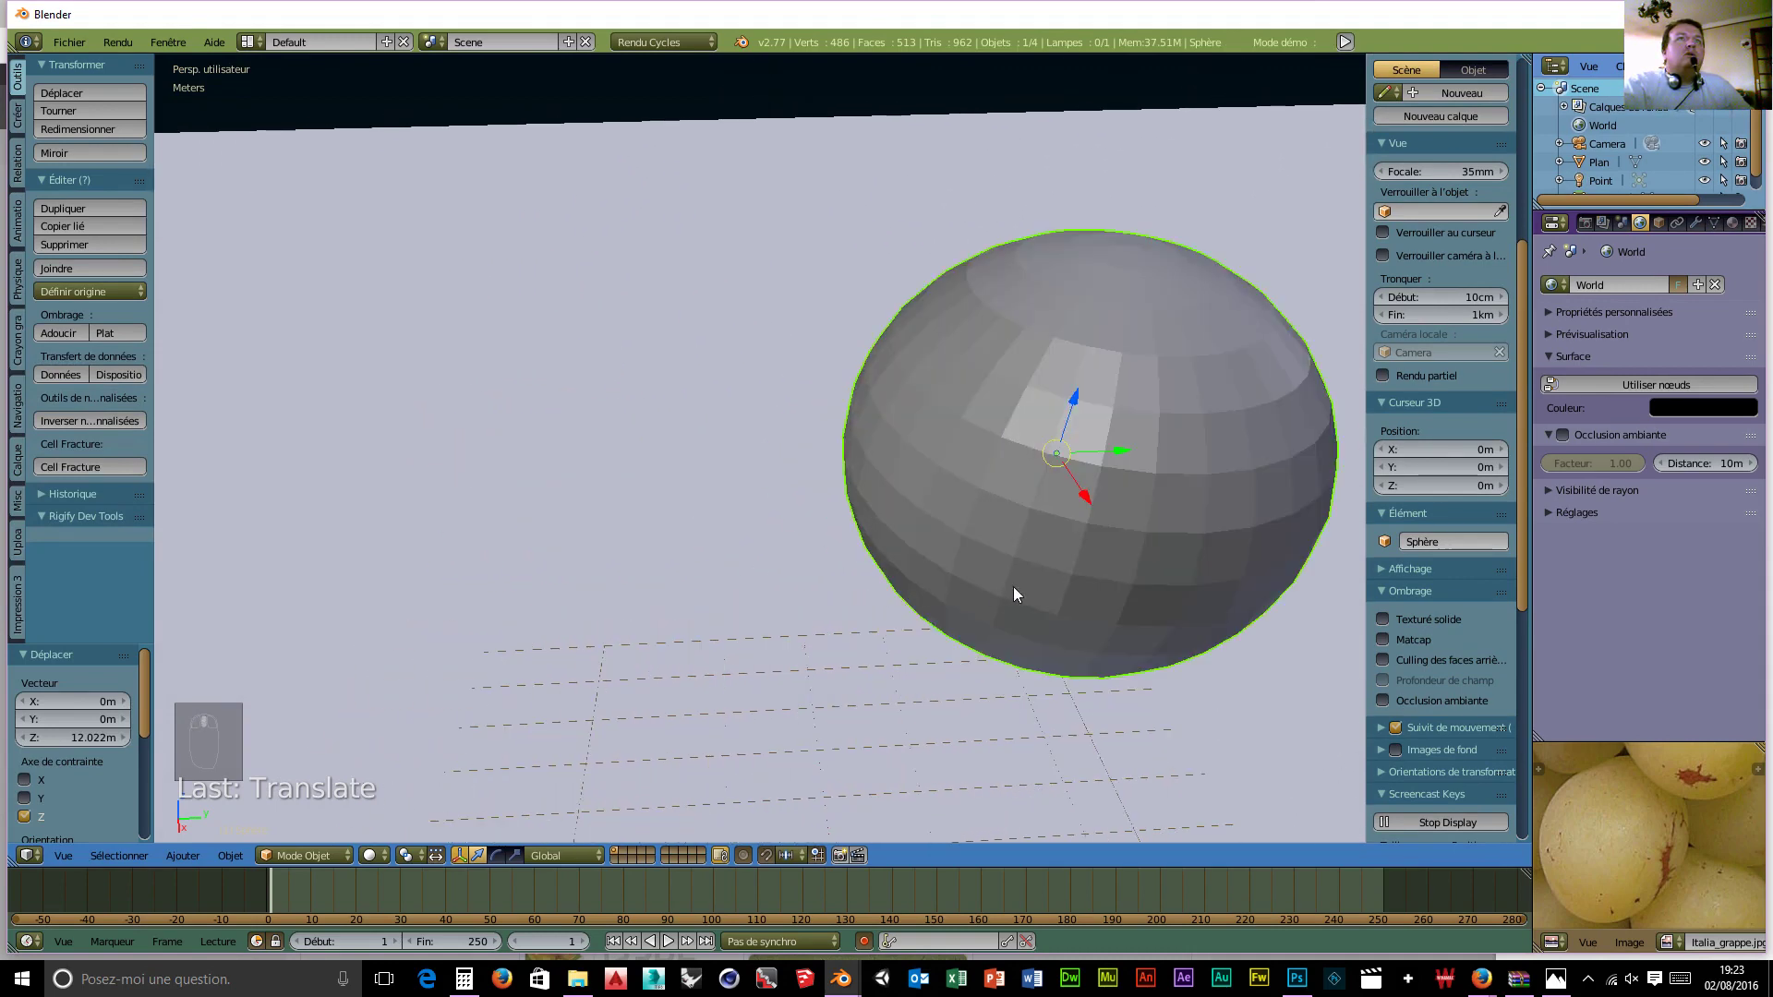
pyautogui.keyDown('shift'); pyautogui.moveTo(1012, 586); pyautogui.dragTo(913, 584, button='middle'); pyautogui.keyUp('shift')
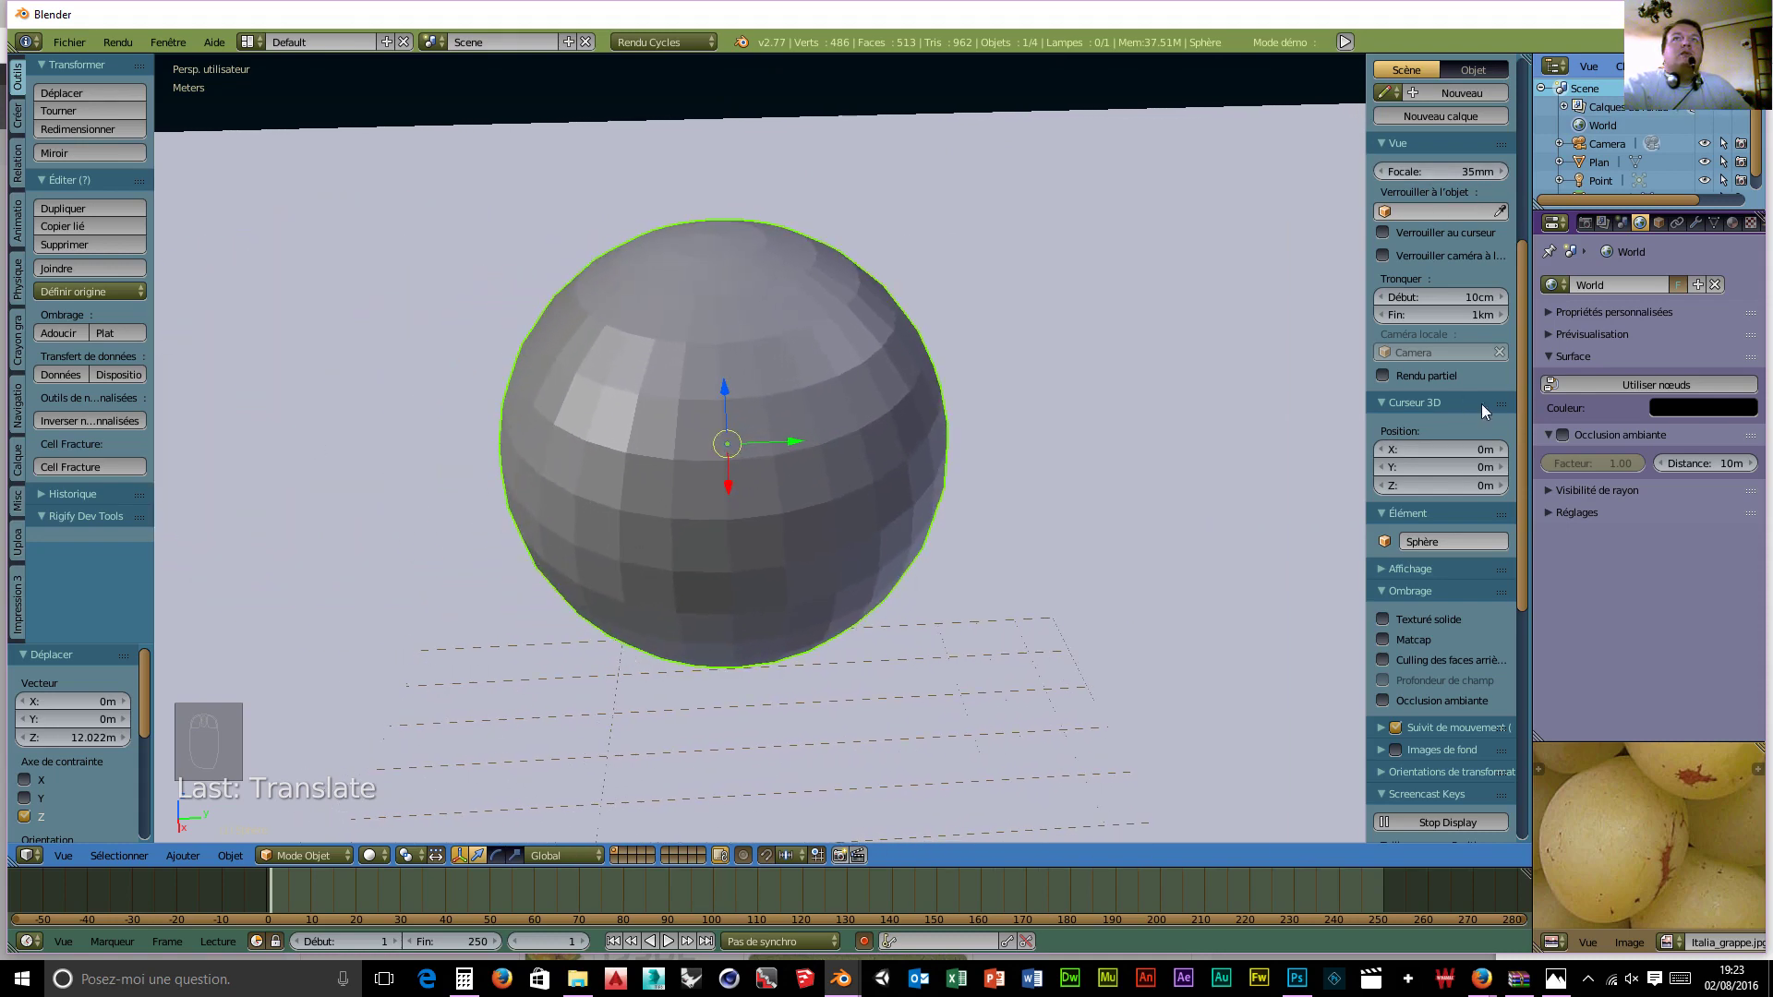
pyautogui.moveTo(1424, 303); pyautogui.dragTo(1376, 303)
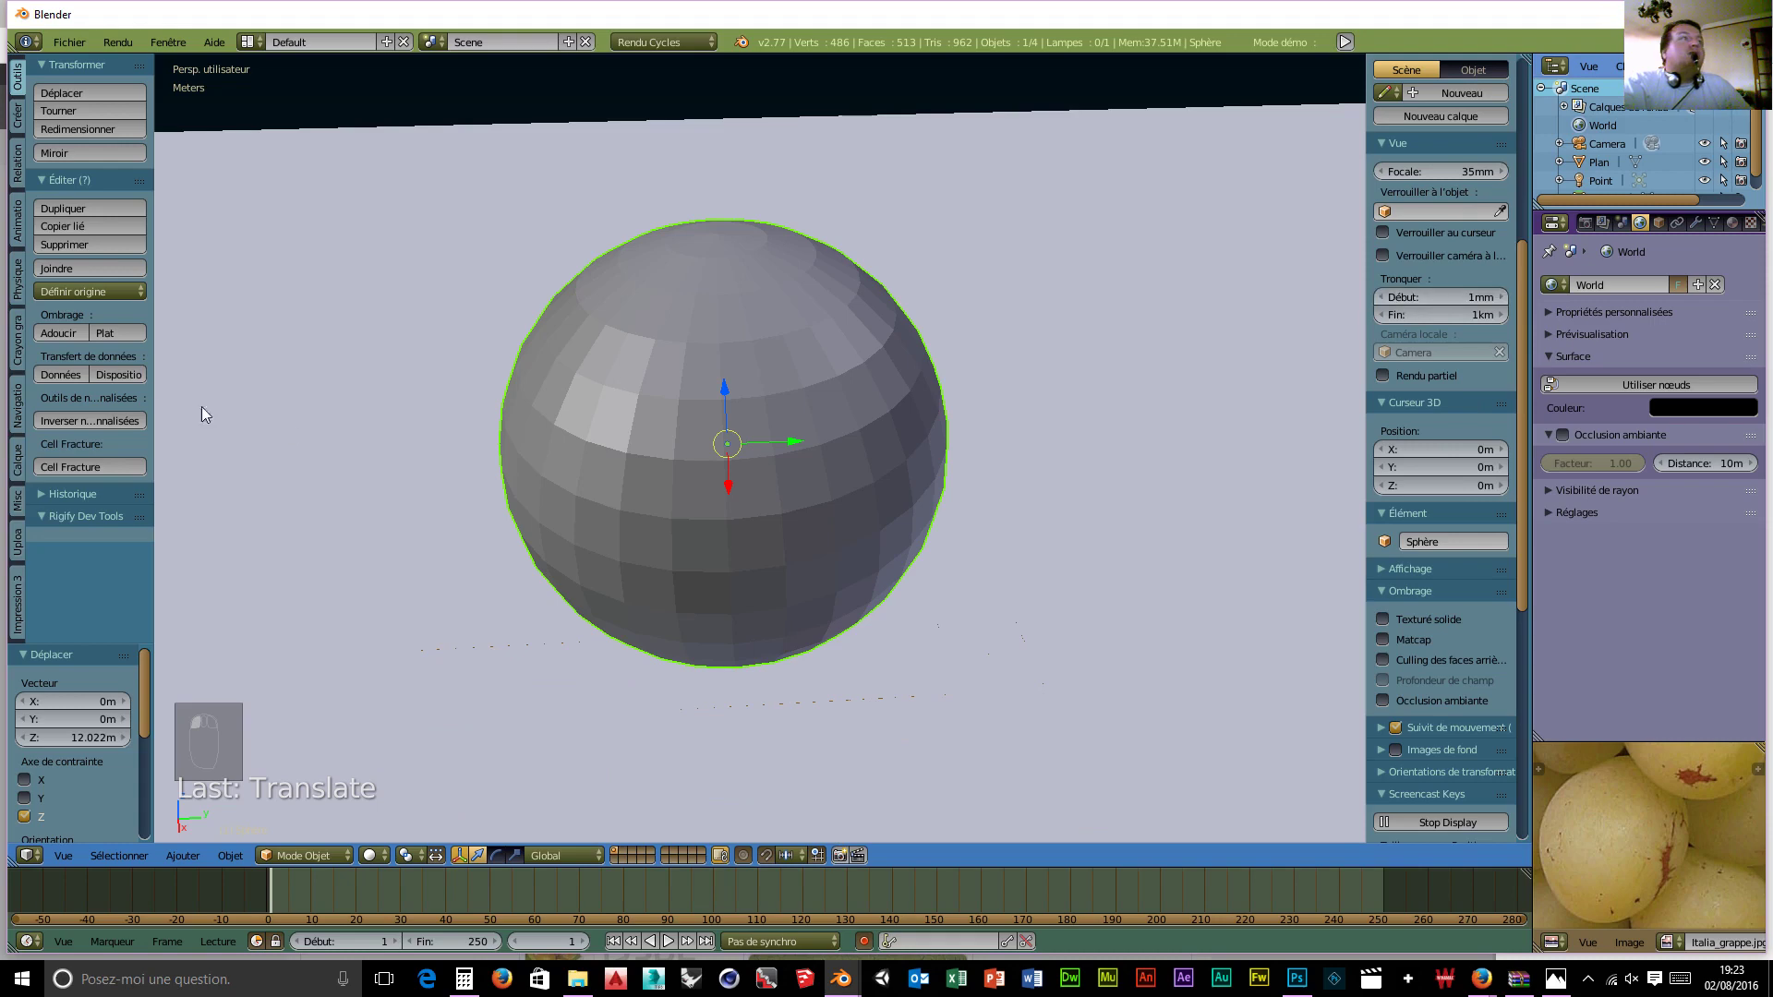
# Step: Shade the sphere smooth, and add and apply a Subdivision Surface modifier with Catmull-Clark subdivision
pyautogui.click(57, 334)
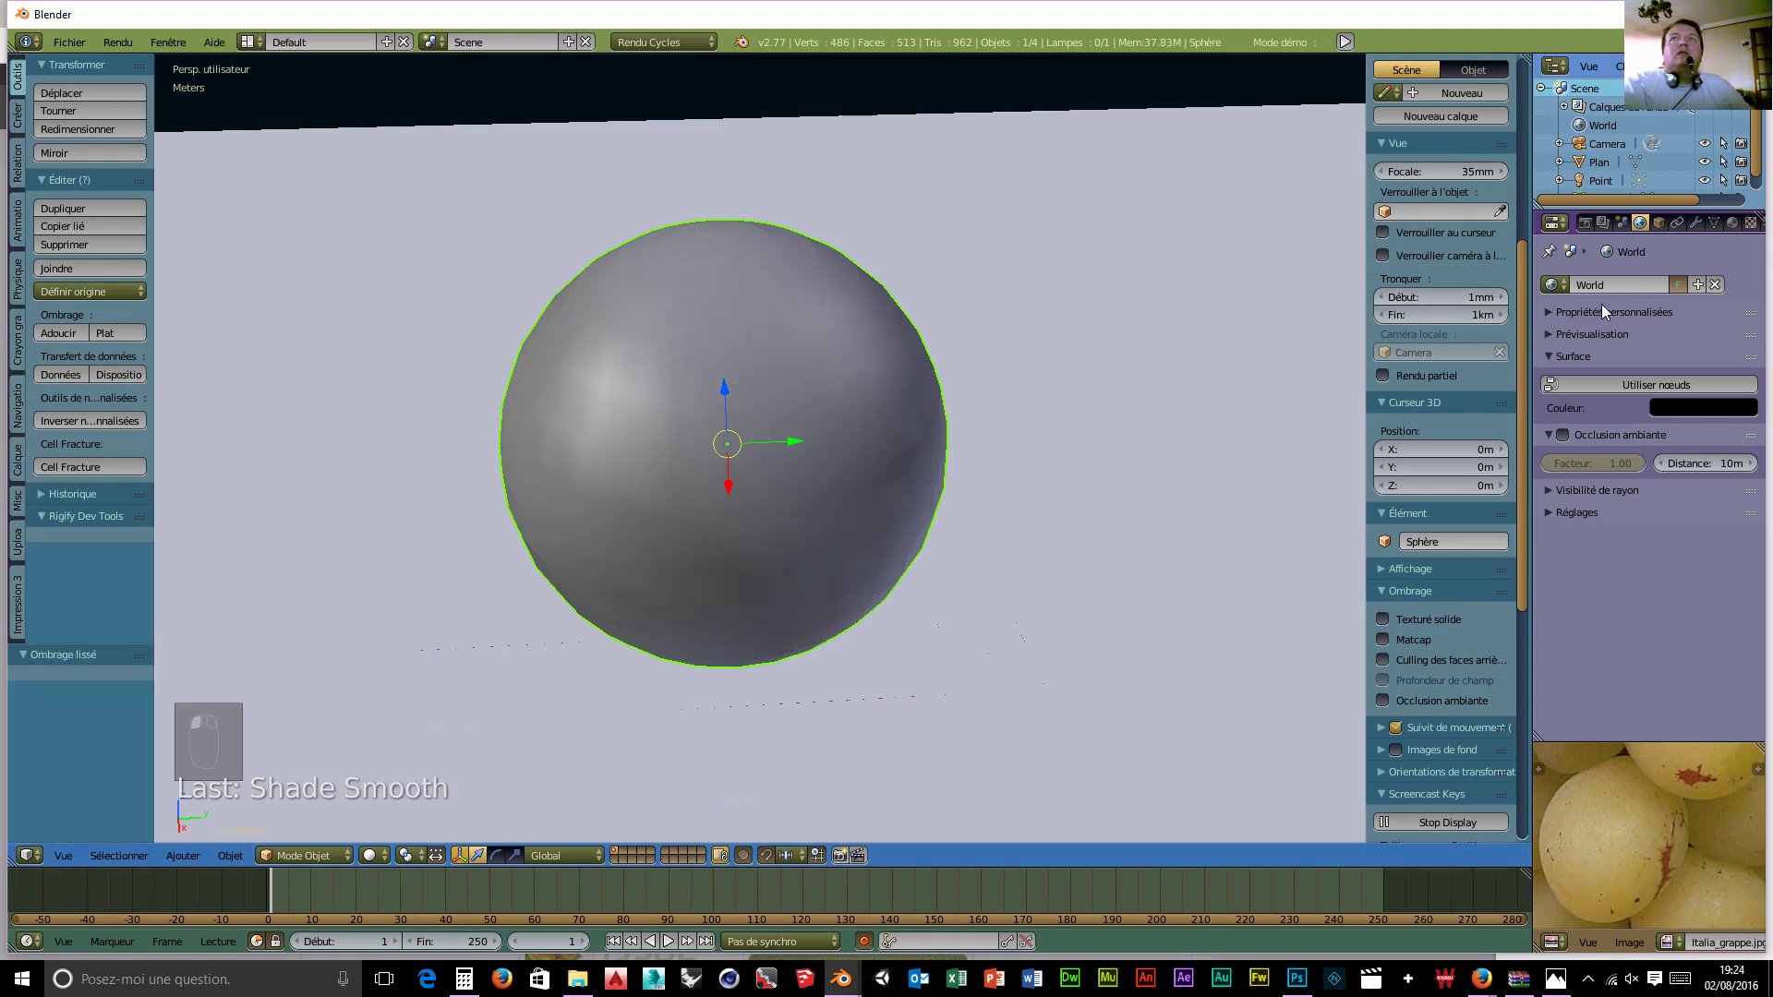
pyautogui.click(1695, 224)
pyautogui.click(1588, 283)
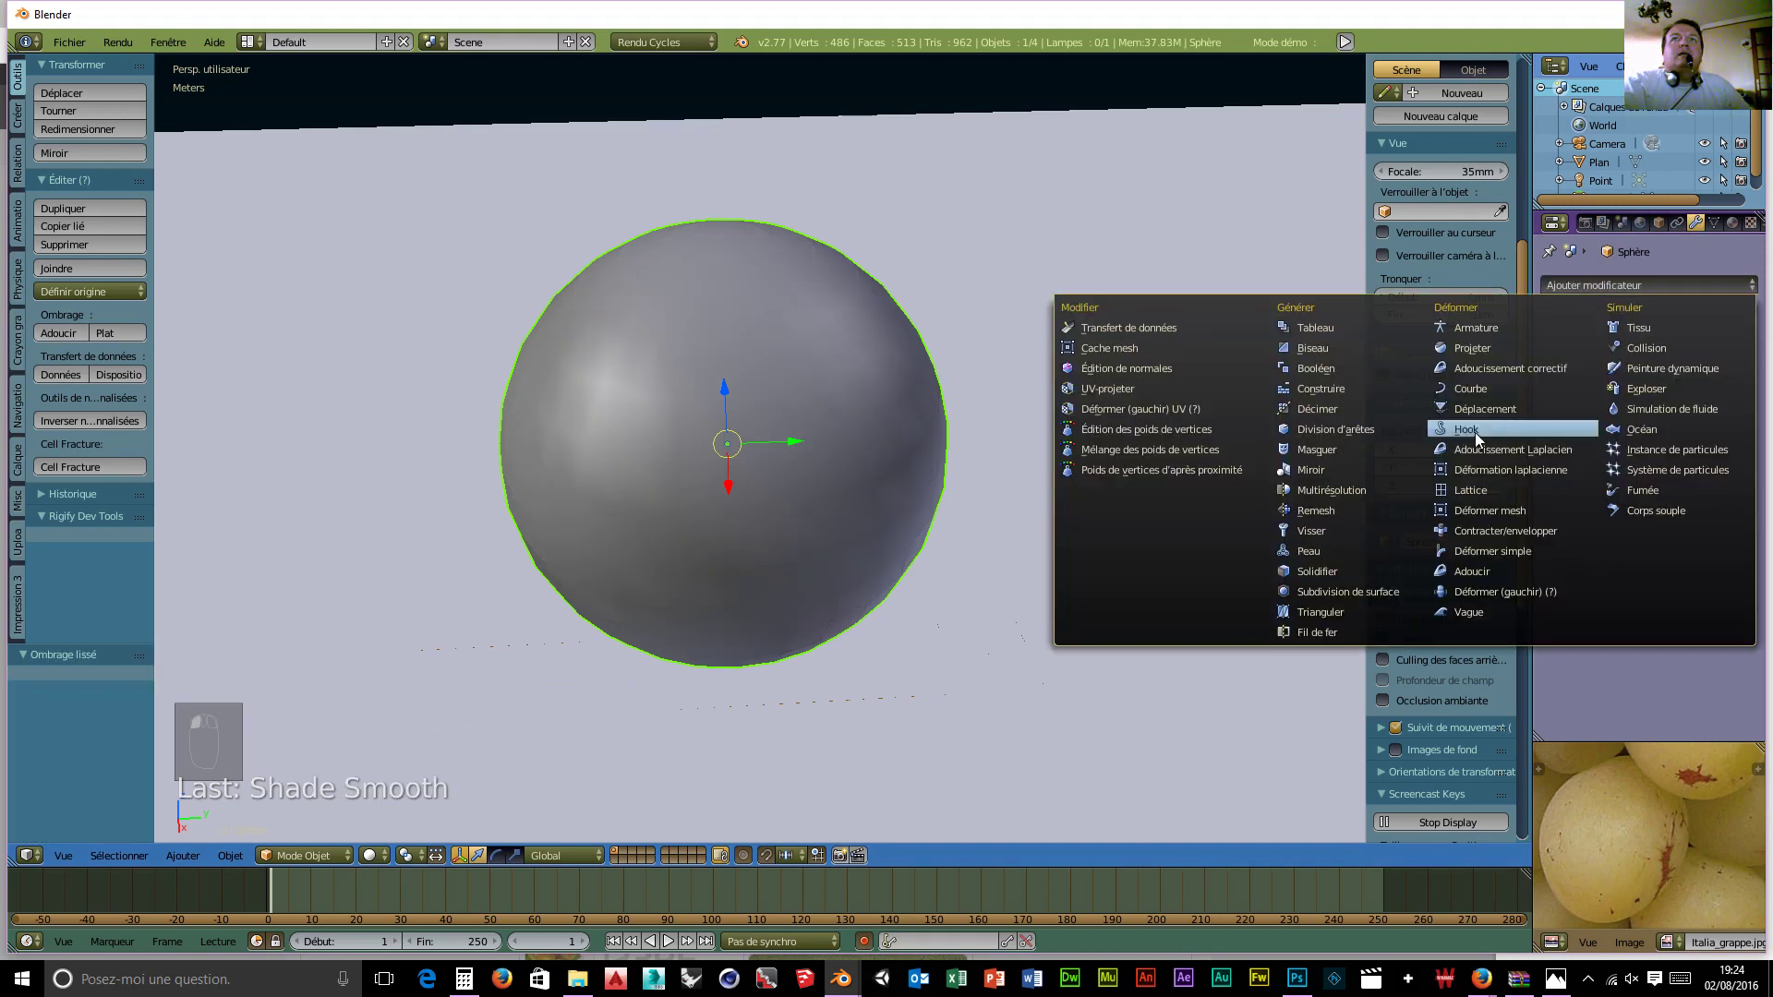
pyautogui.click(1392, 589)
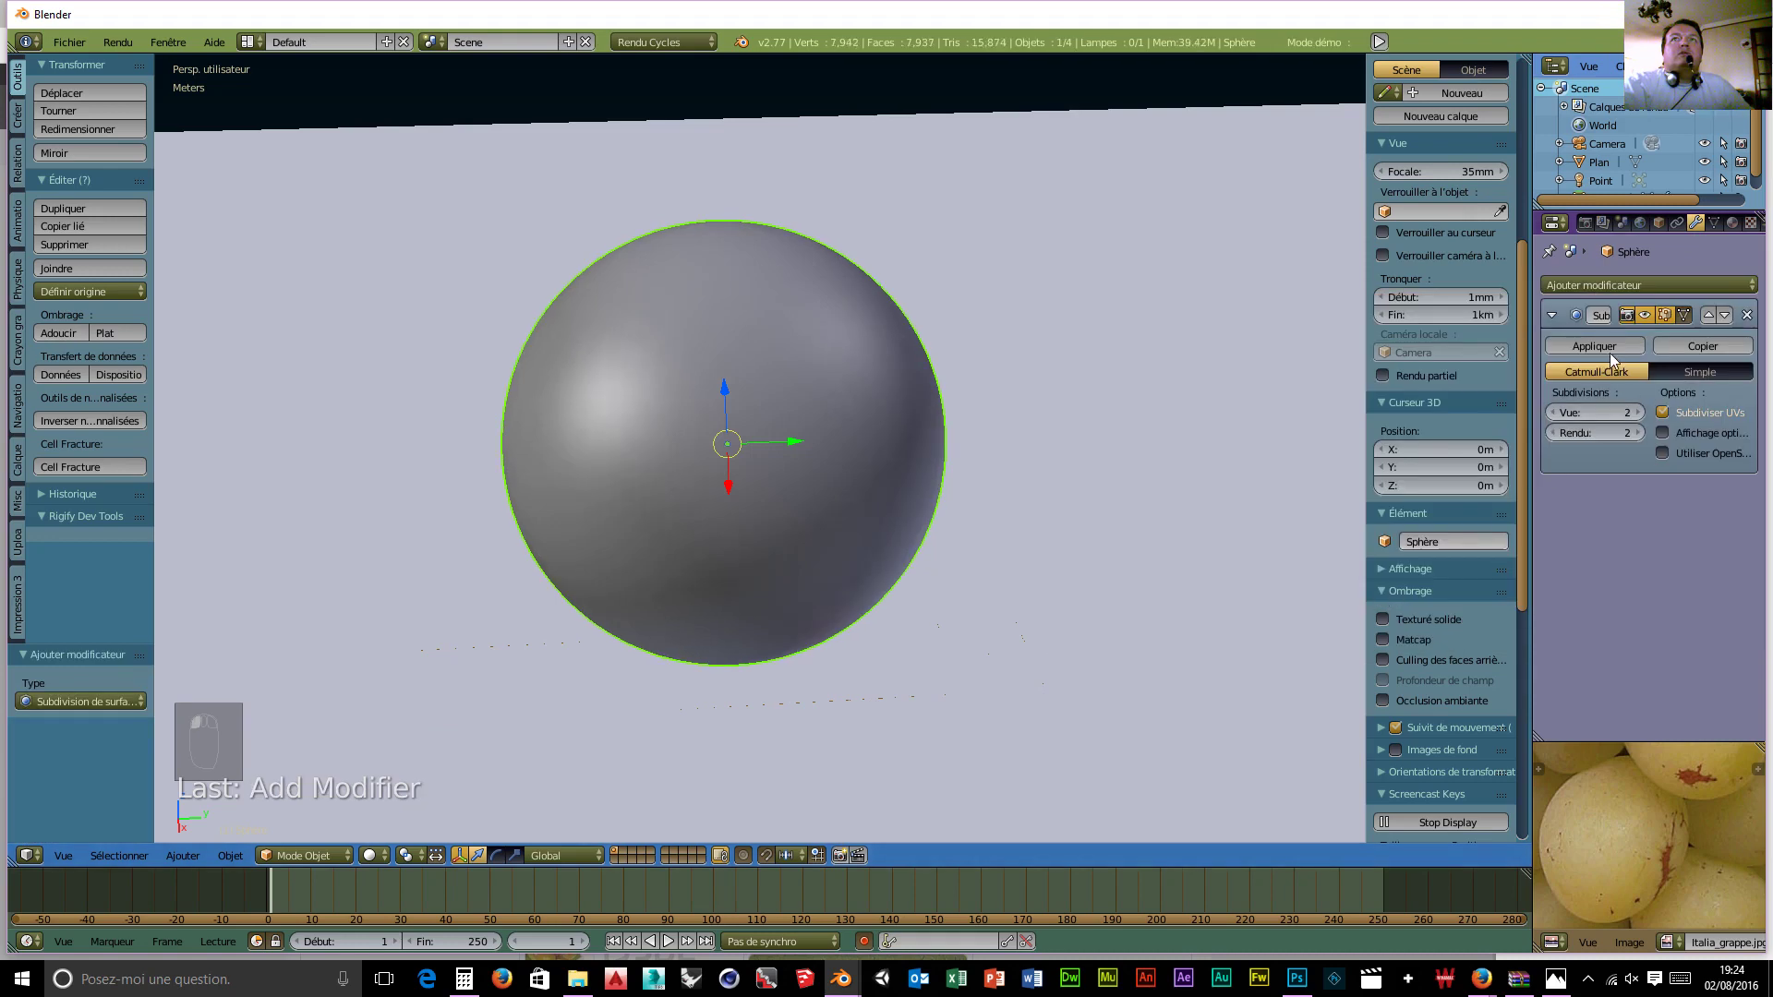
pyautogui.click(1579, 414)
pyautogui.scroll(-5, 751, 635)
pyautogui.moveTo(766, 618)
pyautogui.mouseDown(button='middle')
pyautogui.moveTo(744, 567)
pyautogui.moveTo(771, 595)
pyautogui.mouseUp(button='middle')
# Step: In Edit Mode, select the sphere's top pole vertex and enable proportional editing with the smooth (Doux) falloff
pyautogui.click(309, 856)
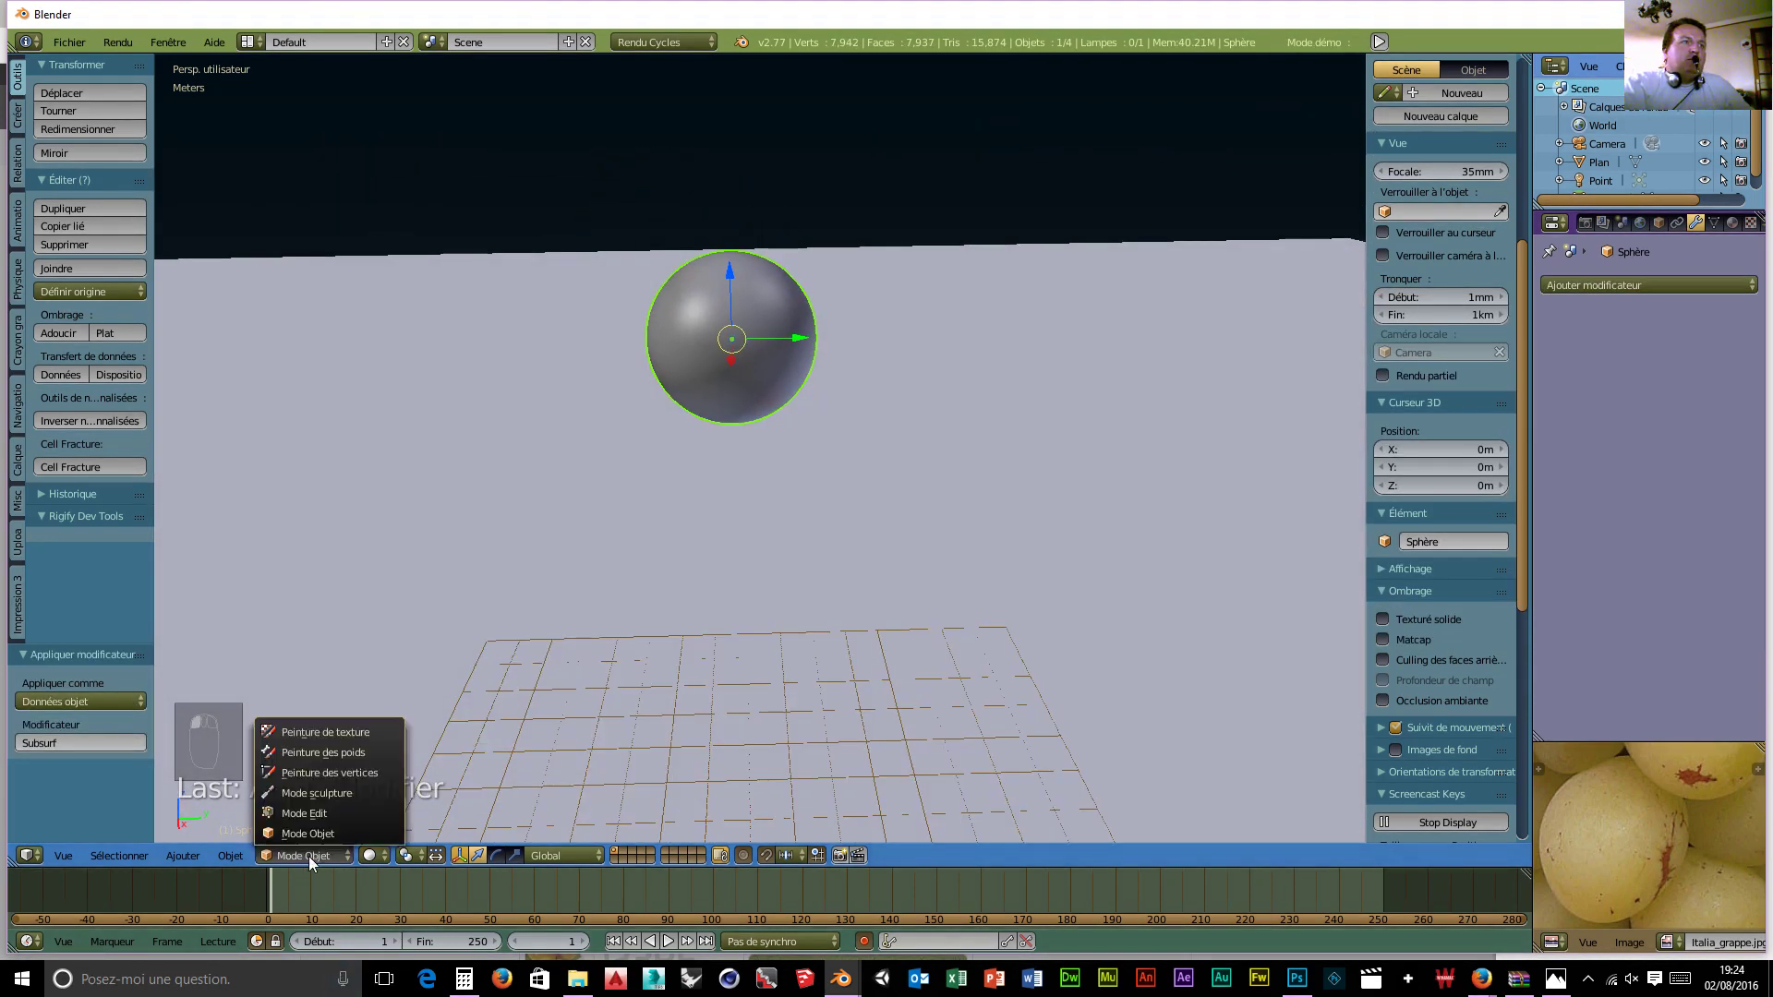
pyautogui.click(314, 813)
pyautogui.moveTo(794, 591); pyautogui.dragTo(831, 646, button='middle')
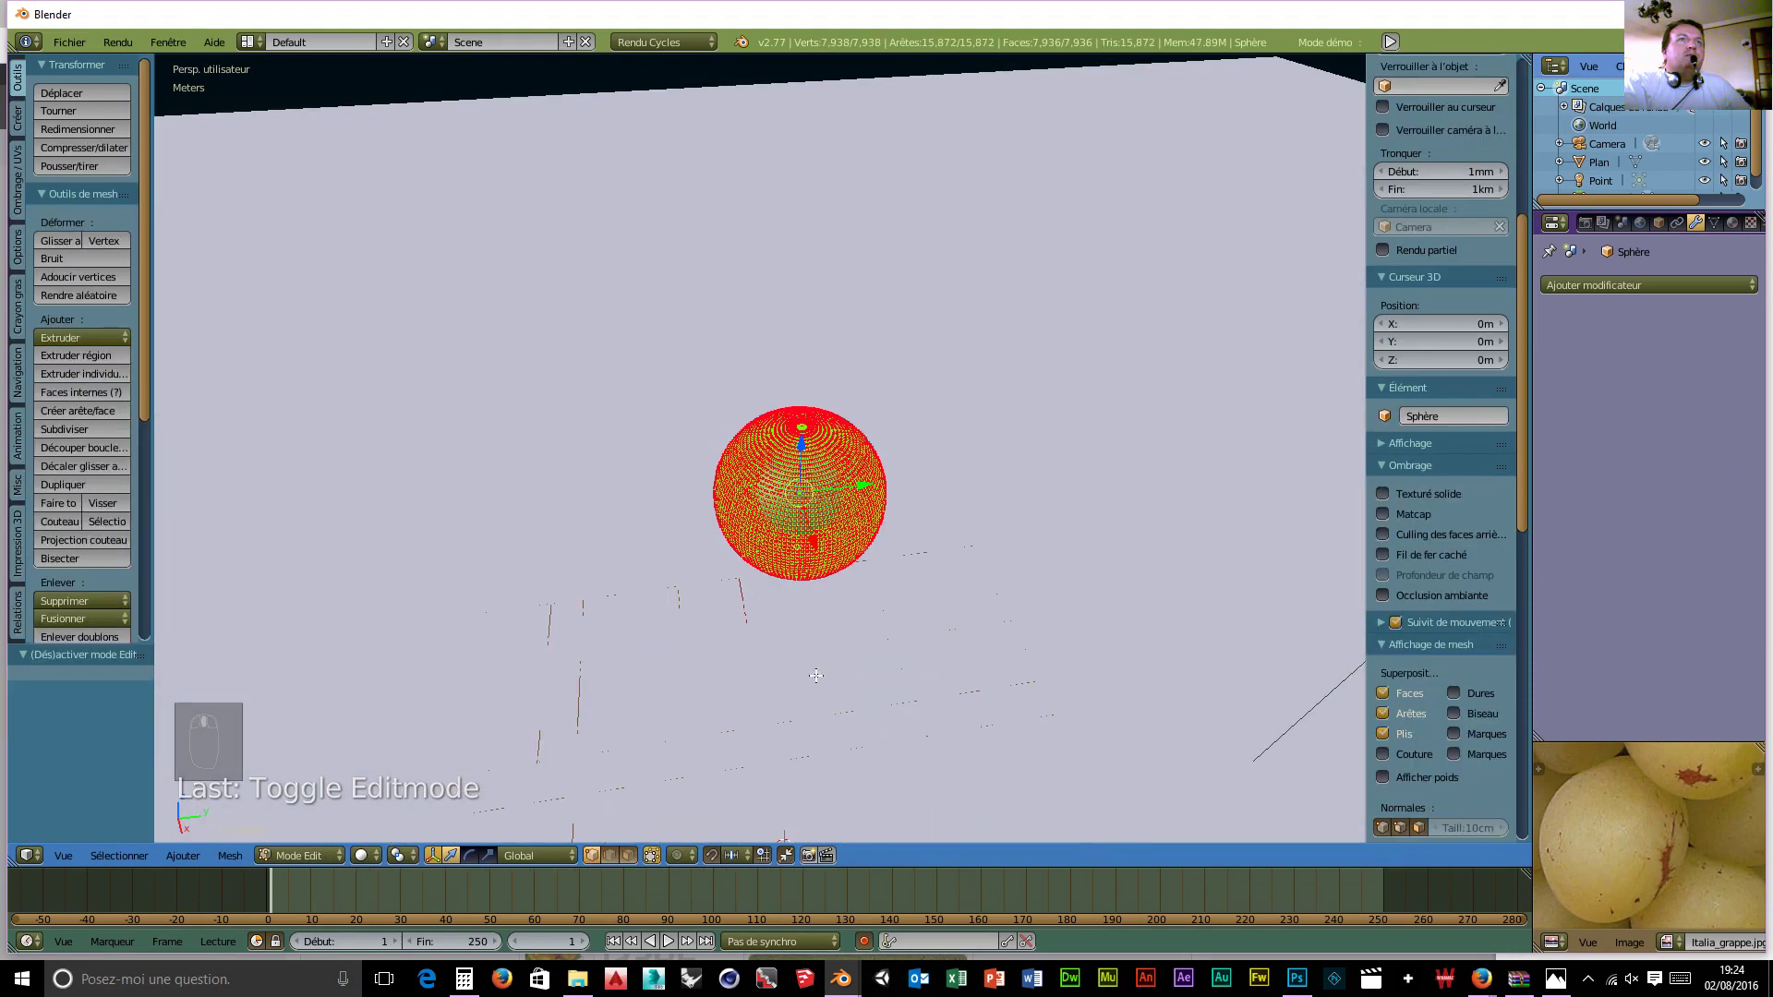
pyautogui.scroll(6, 887, 711)
pyautogui.scroll(-5, 888, 710)
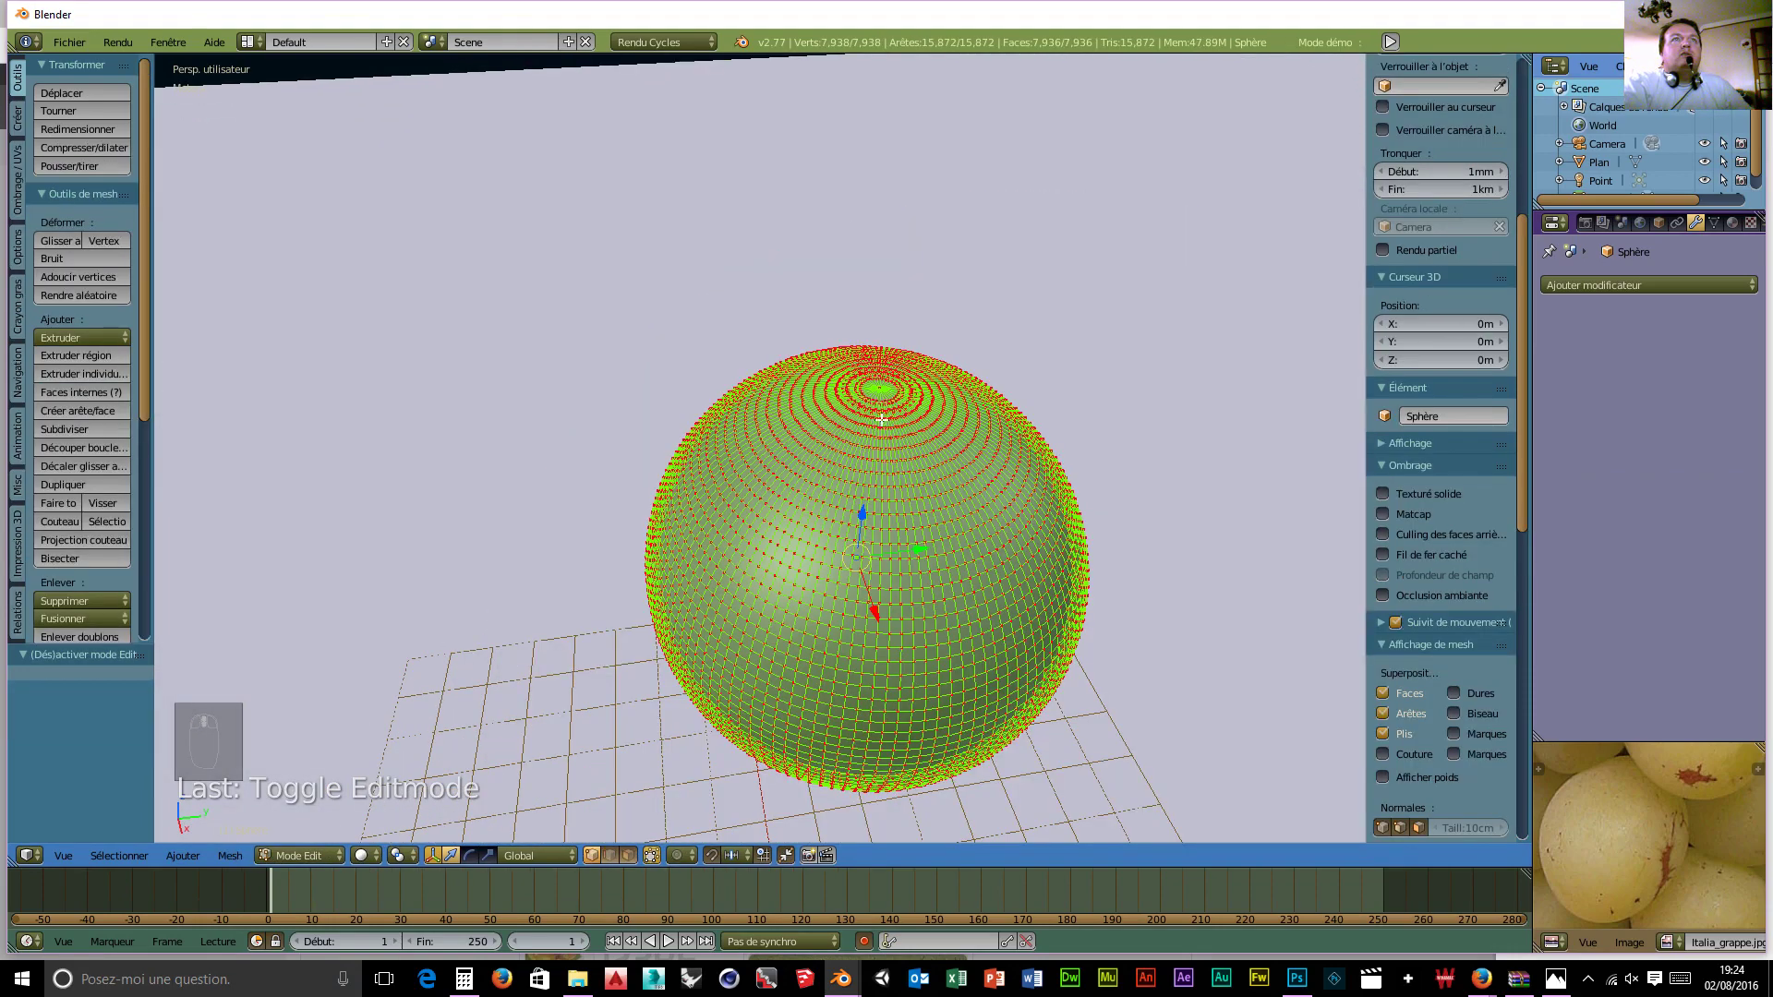
pyautogui.rightClick(884, 389)
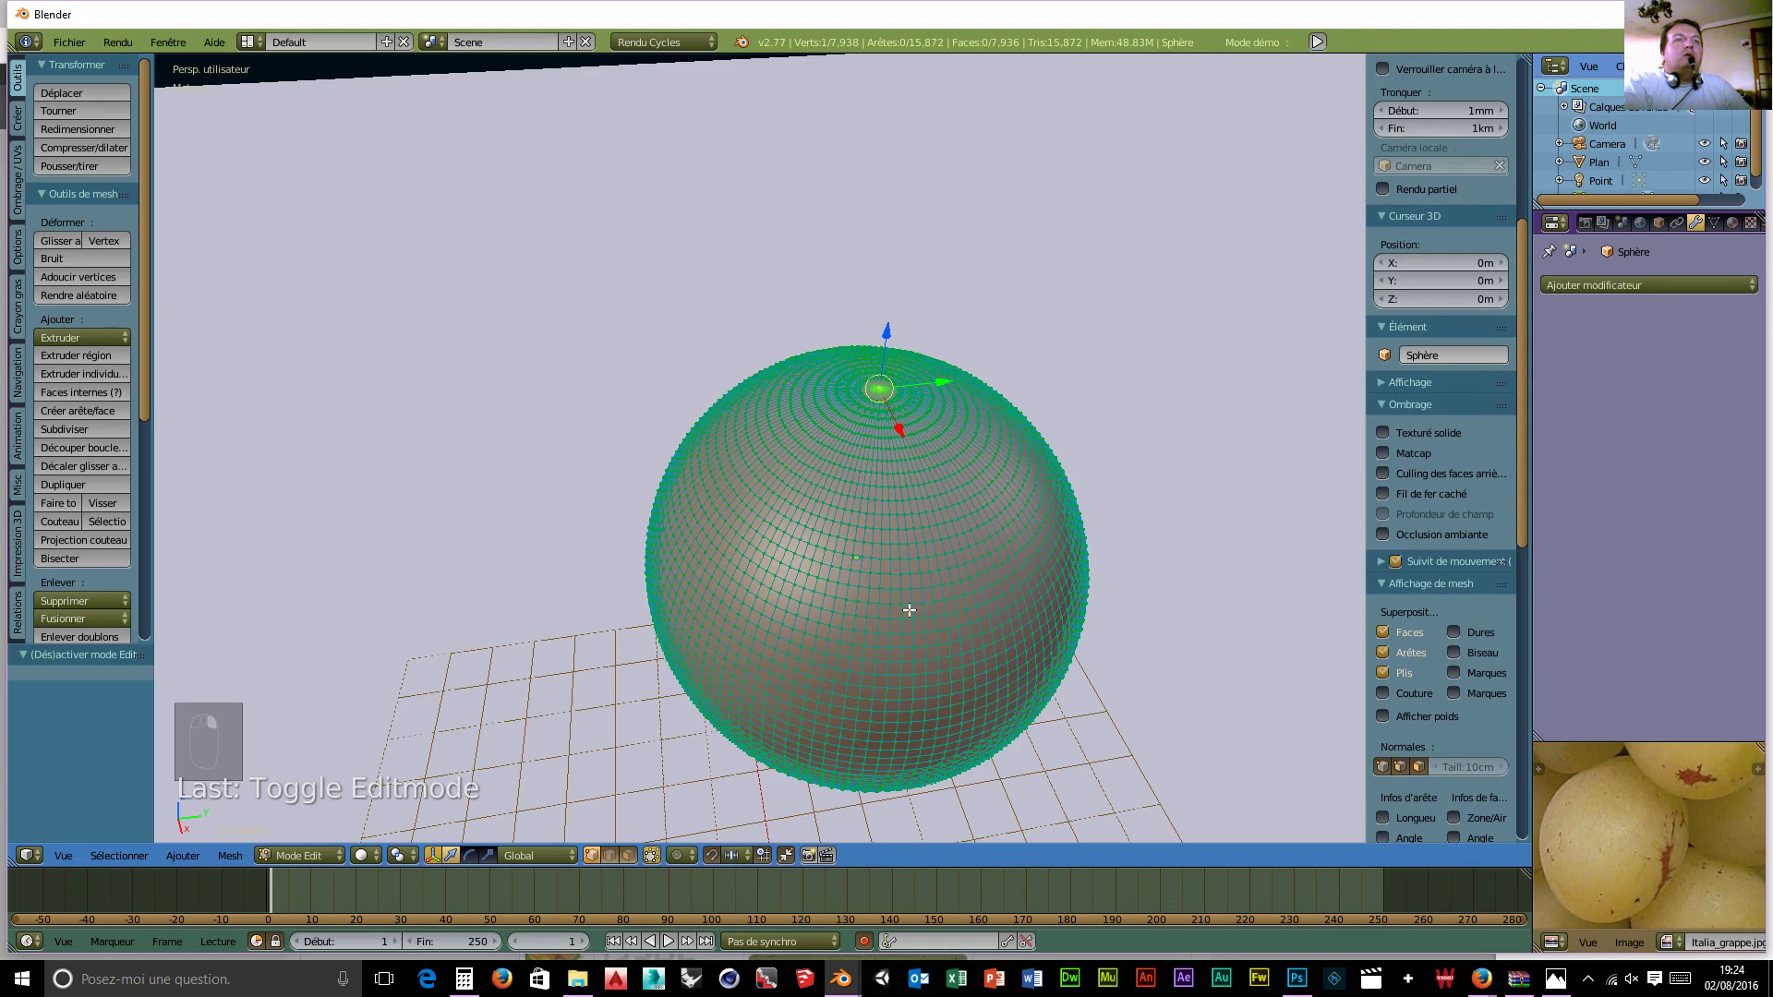
pyautogui.press('o')
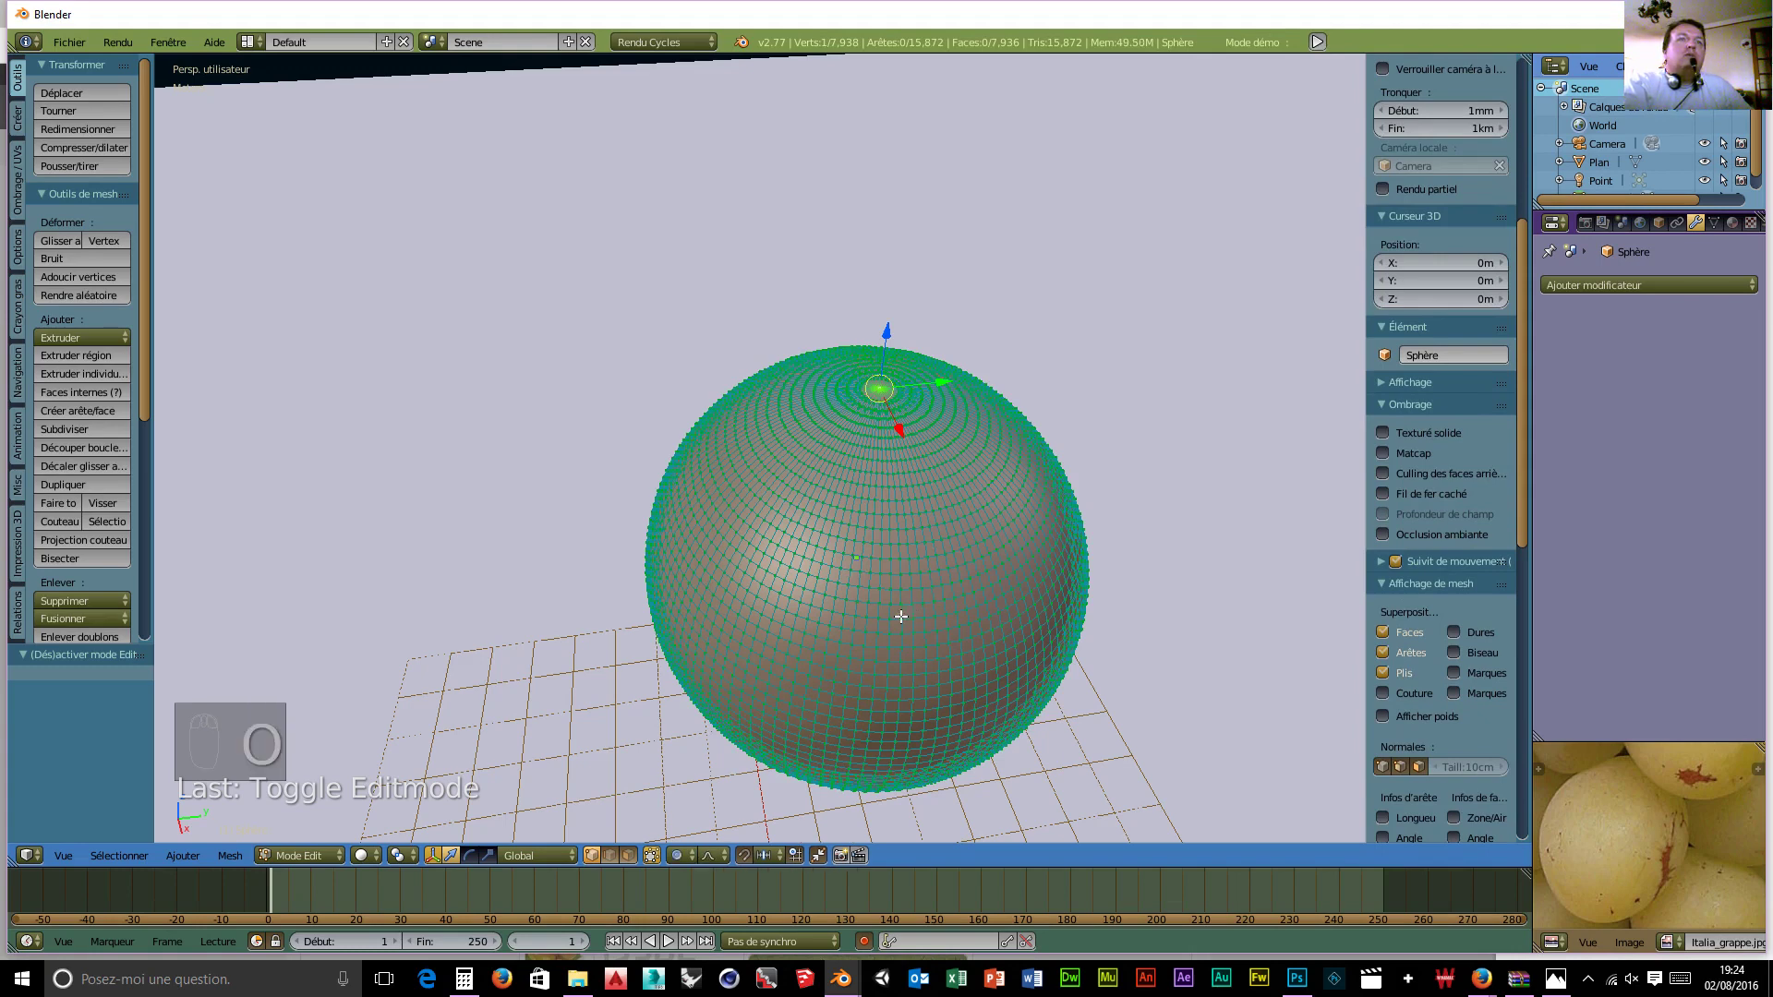
pyautogui.scroll(-3, 887, 612)
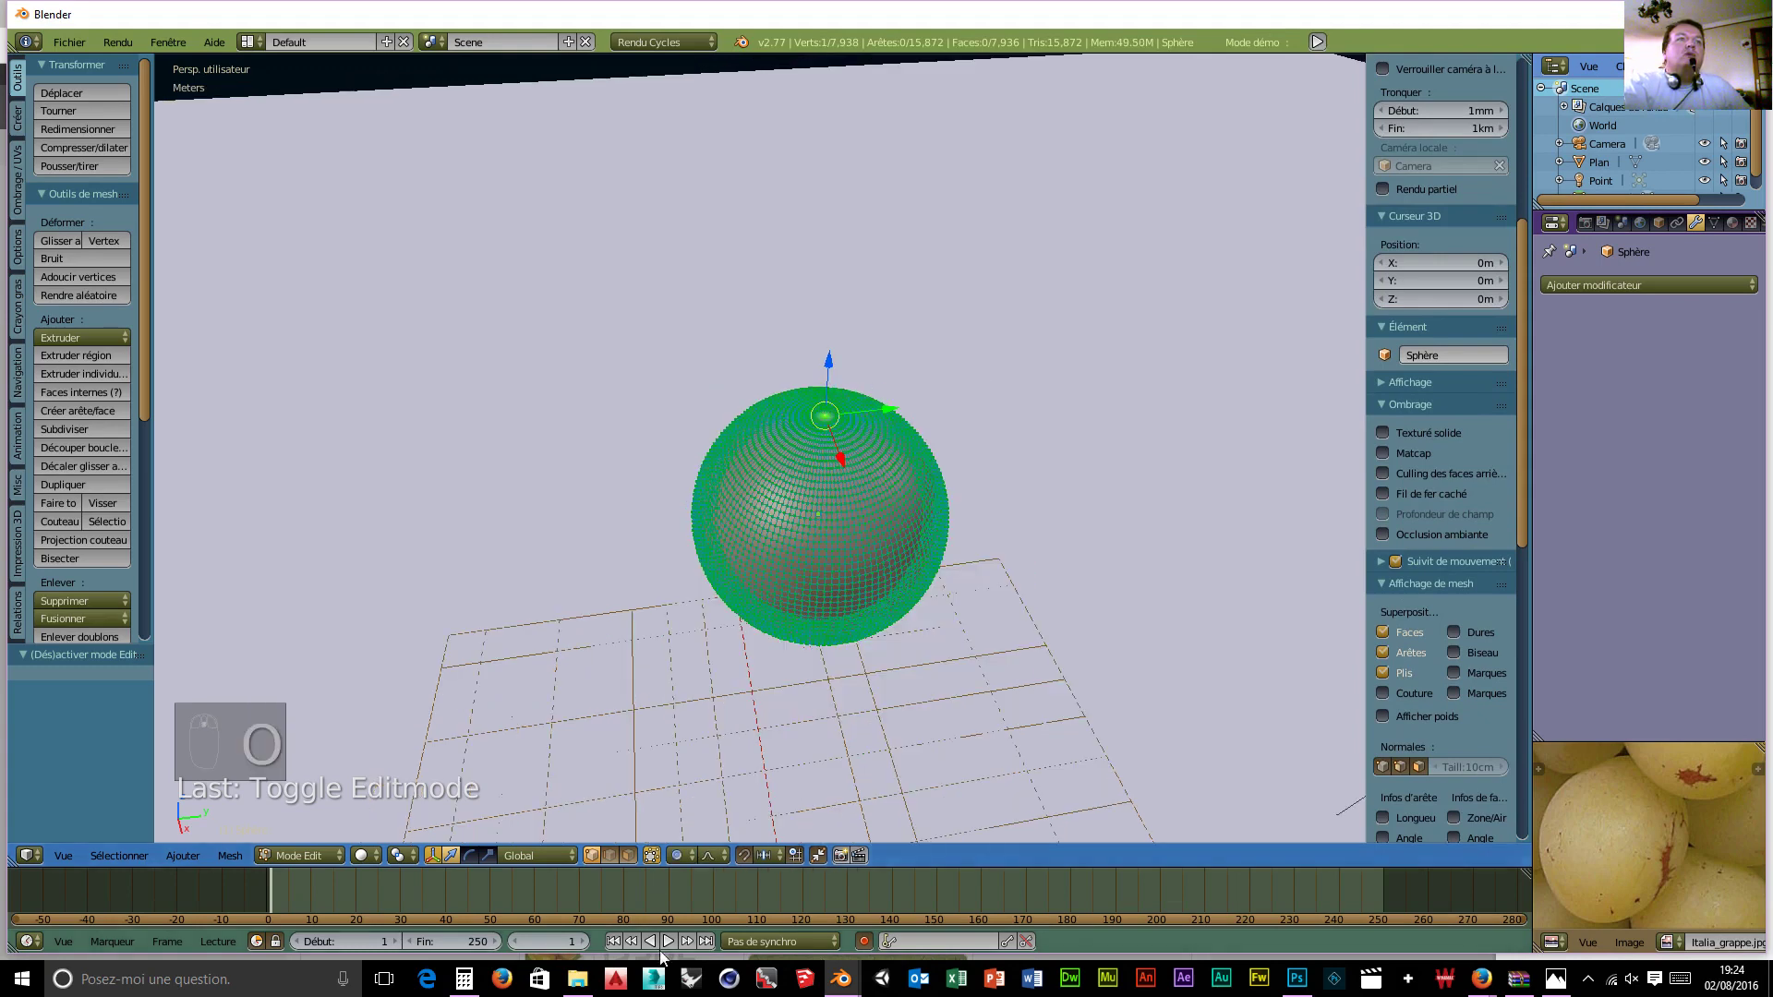
pyautogui.click(713, 855)
pyautogui.click(712, 857)
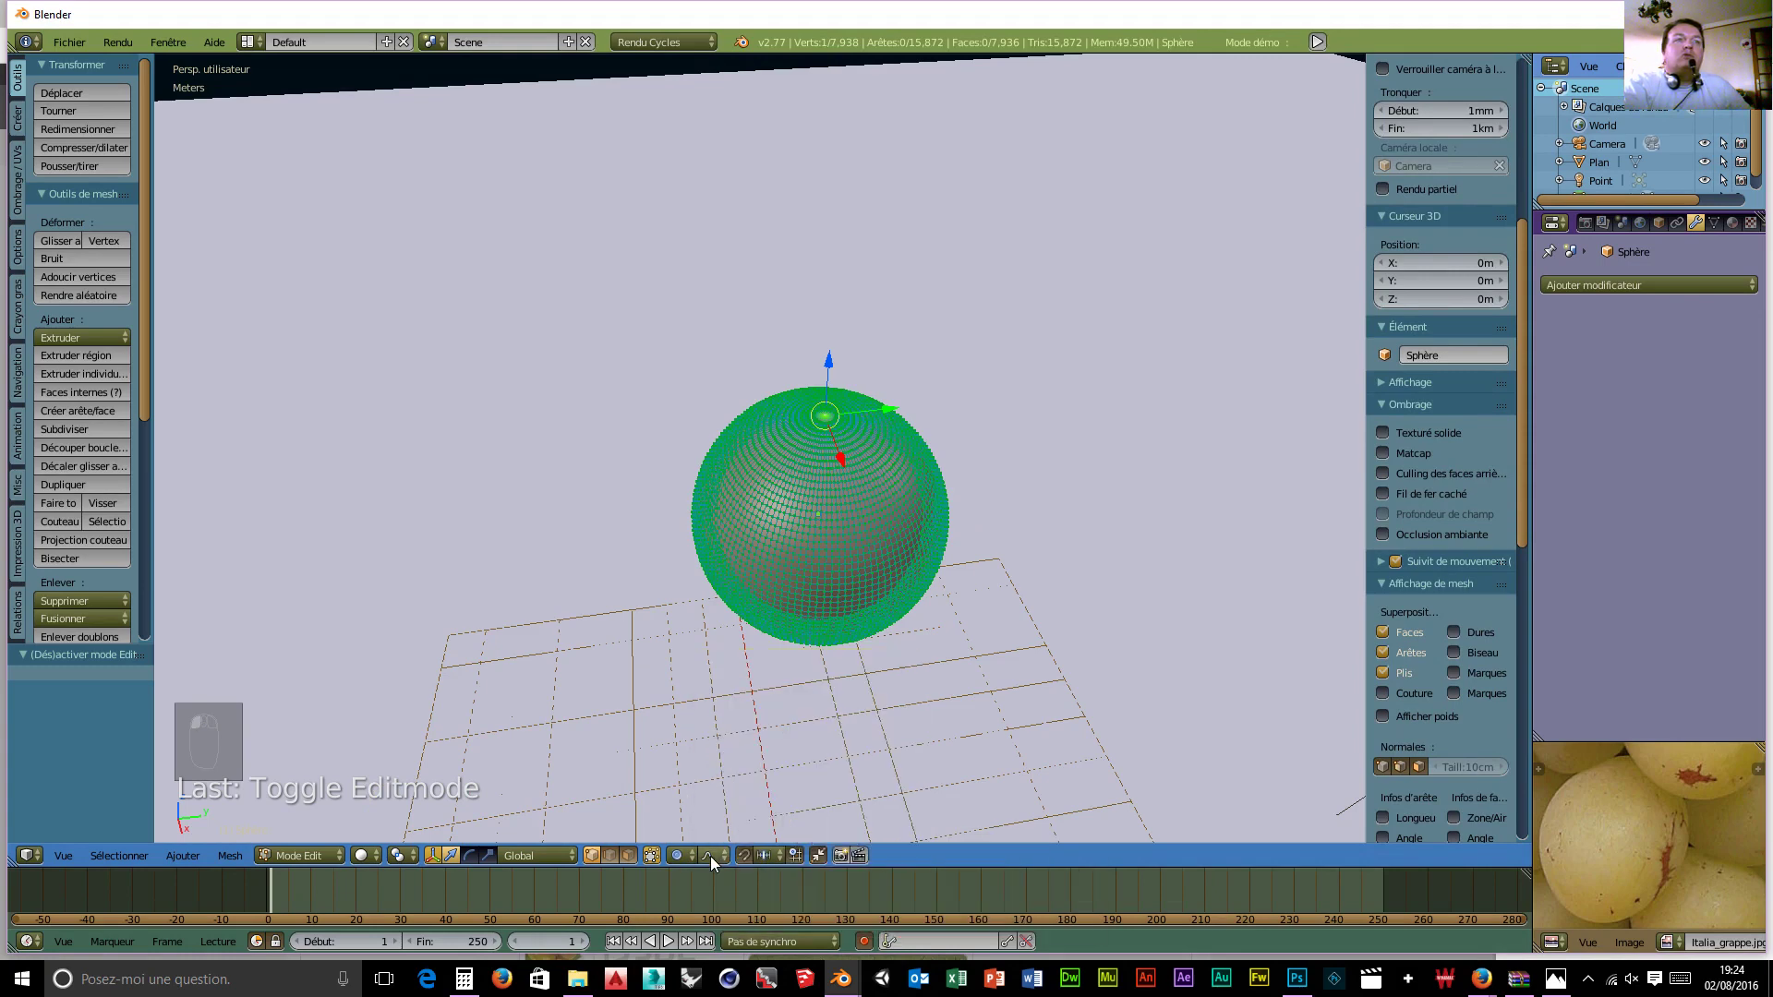
# Step: Pull the top vertex up about 38.3 cm along Z, widening the proportional radius for a rounded egg shape
pyautogui.moveTo(980, 589); pyautogui.dragTo(965, 566, button='middle')
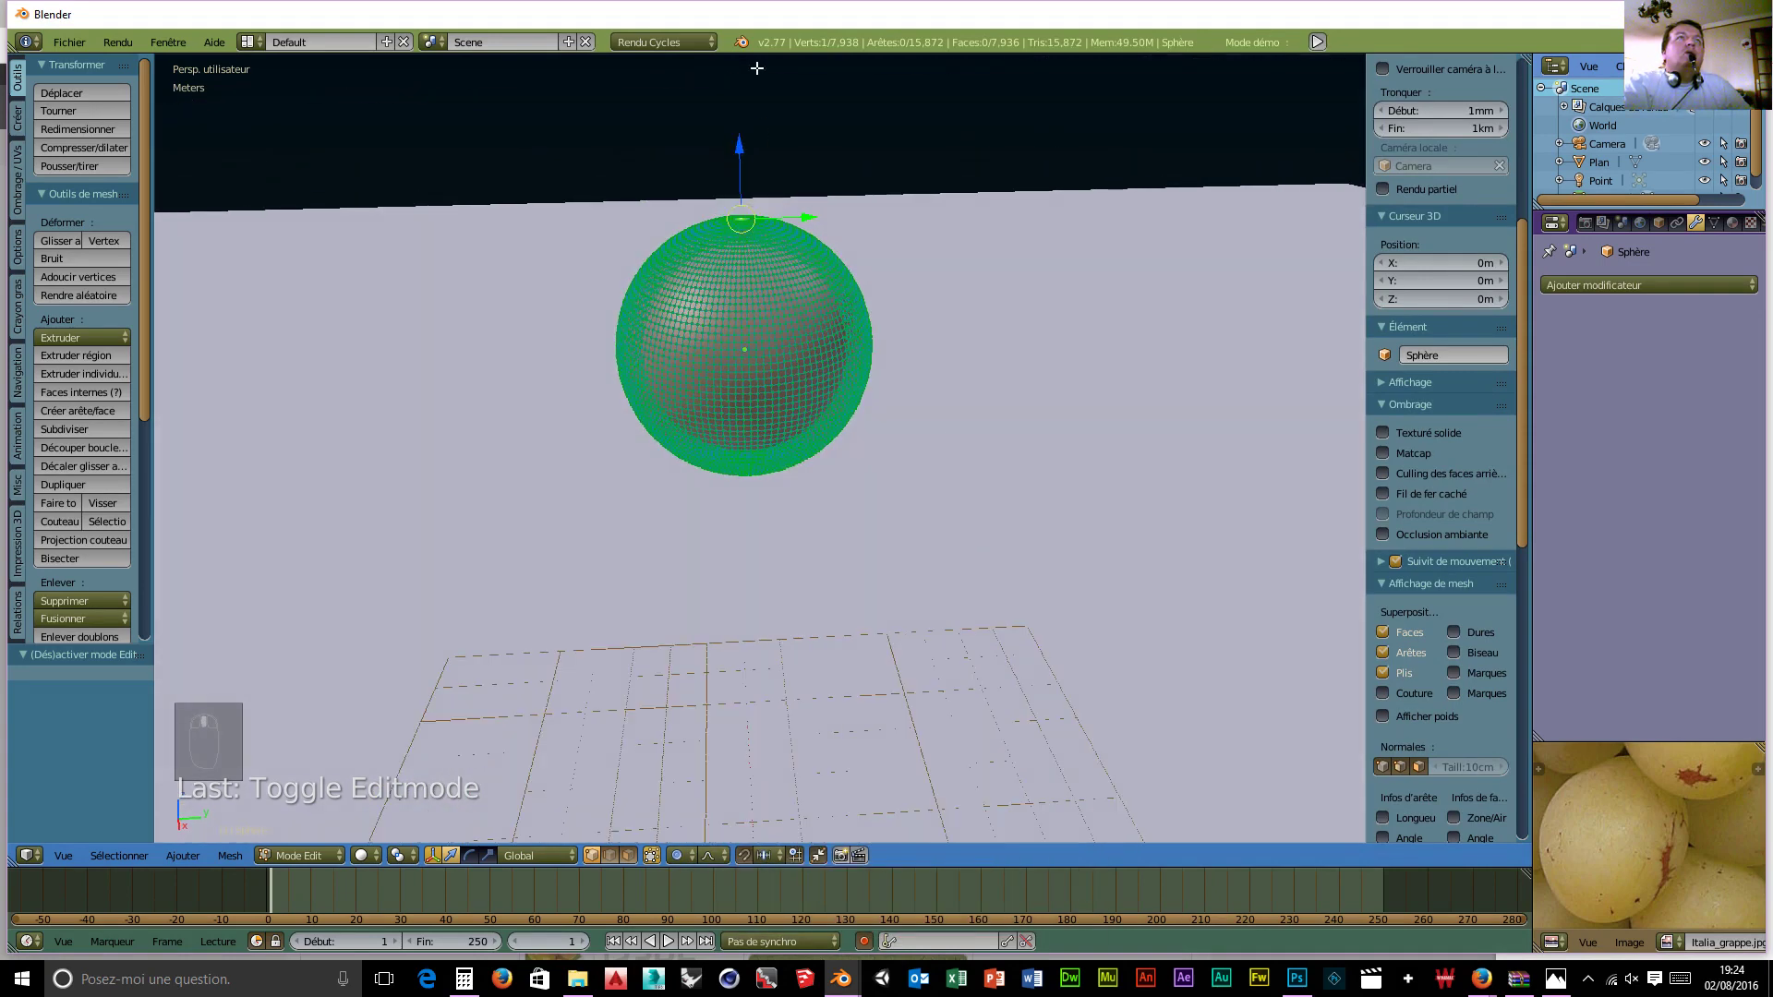
pyautogui.moveTo(741, 148); pyautogui.dragTo(751, 97)
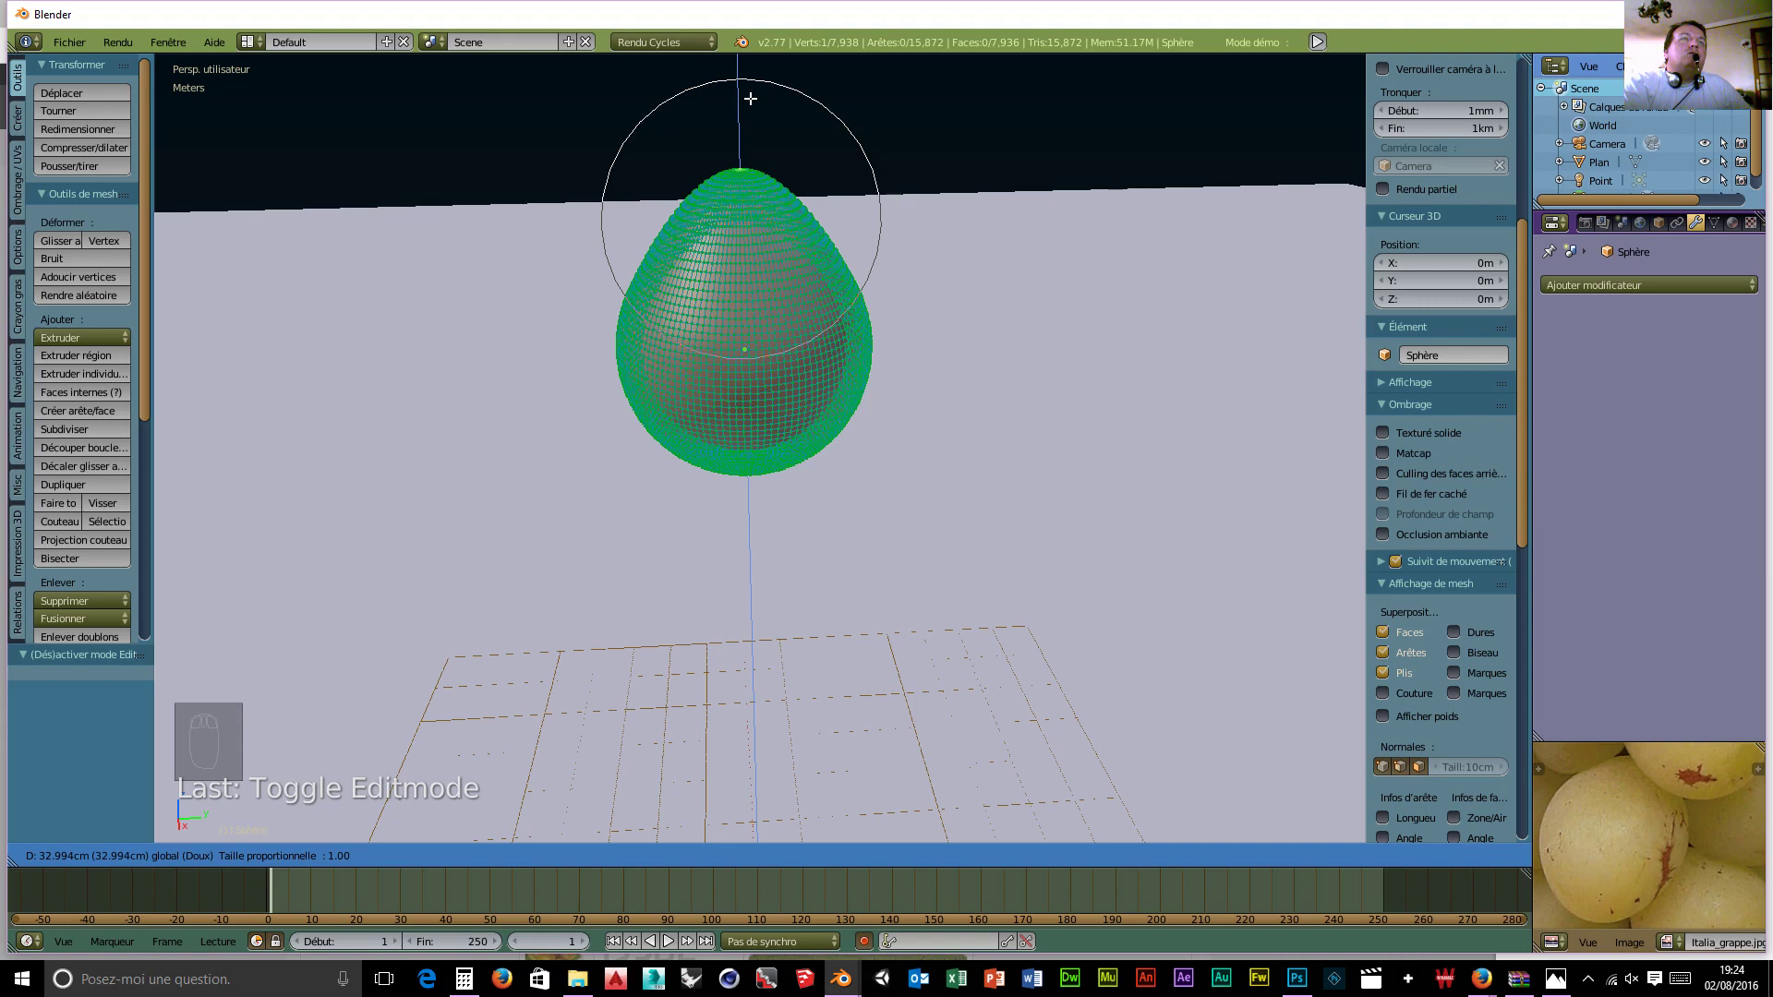
pyautogui.scroll(-3, 751, 98)
pyautogui.moveTo(751, 98); pyautogui.dragTo(747, 90)
pyautogui.scroll(-1, 751, 98)
pyautogui.scroll(-1, 747, 91)
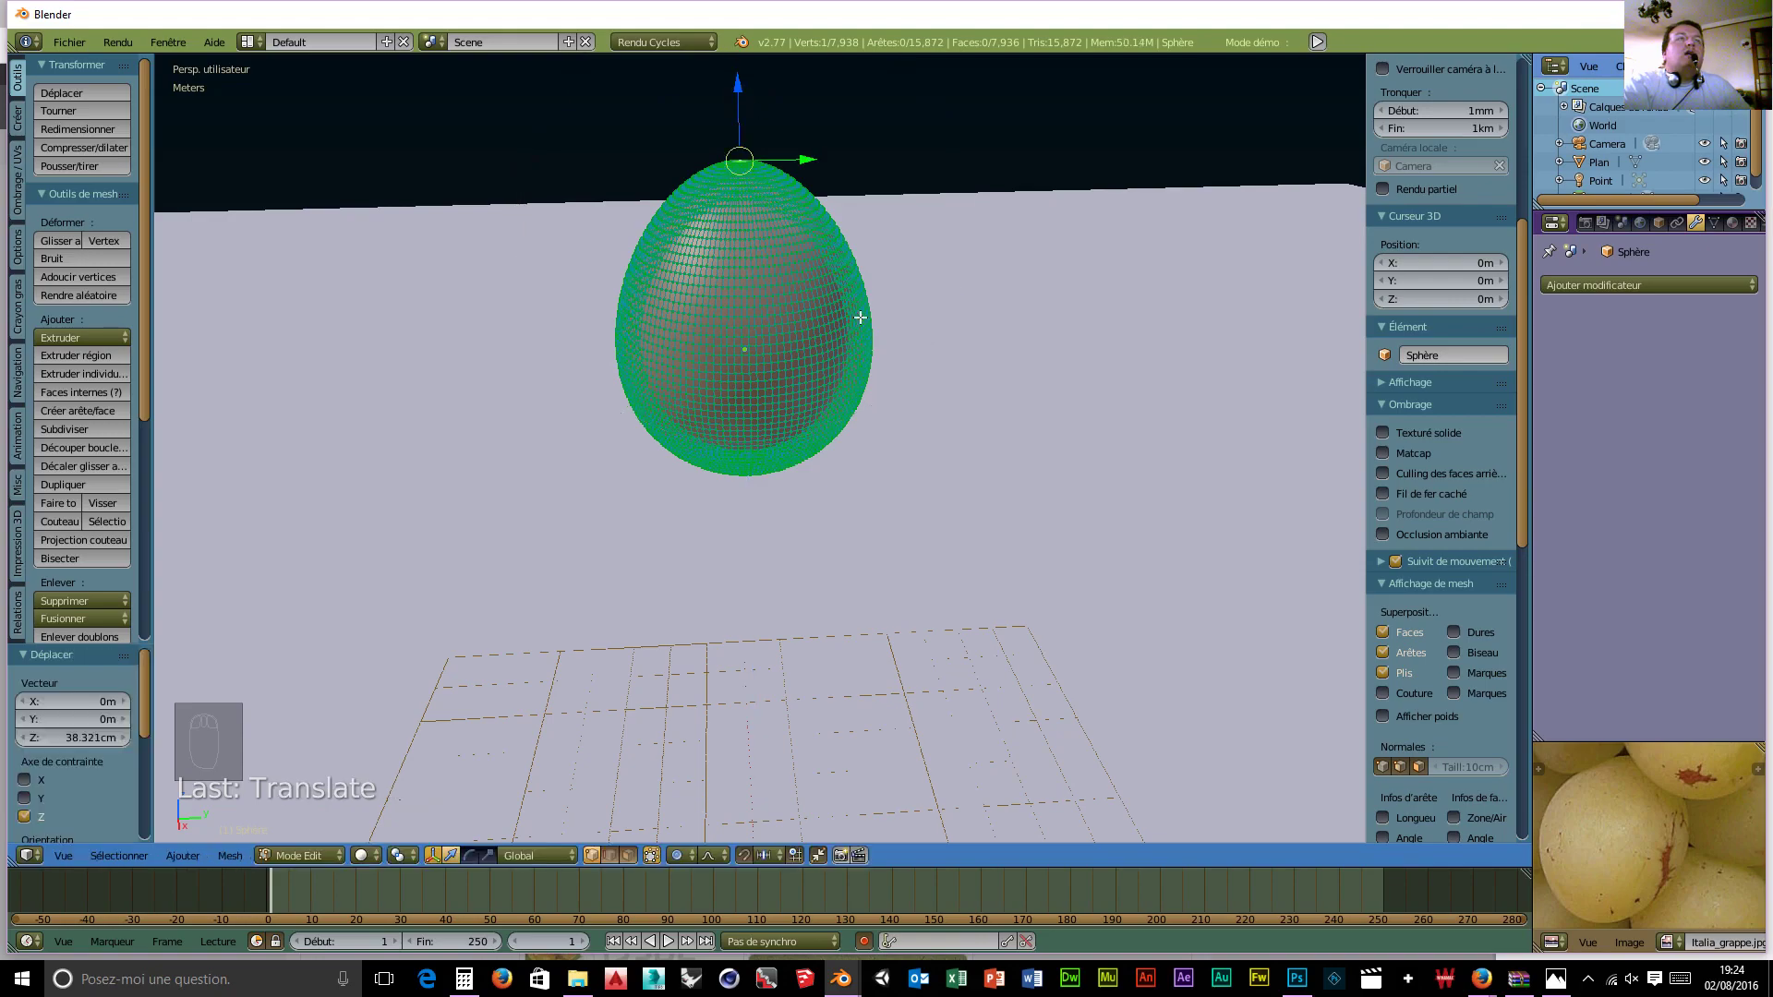
# Step: Pull a vertex on the grape's side outward about 9.8 cm along Y and return to Object Mode
pyautogui.moveTo(862, 319); pyautogui.dragTo(410, 601, button='middle')
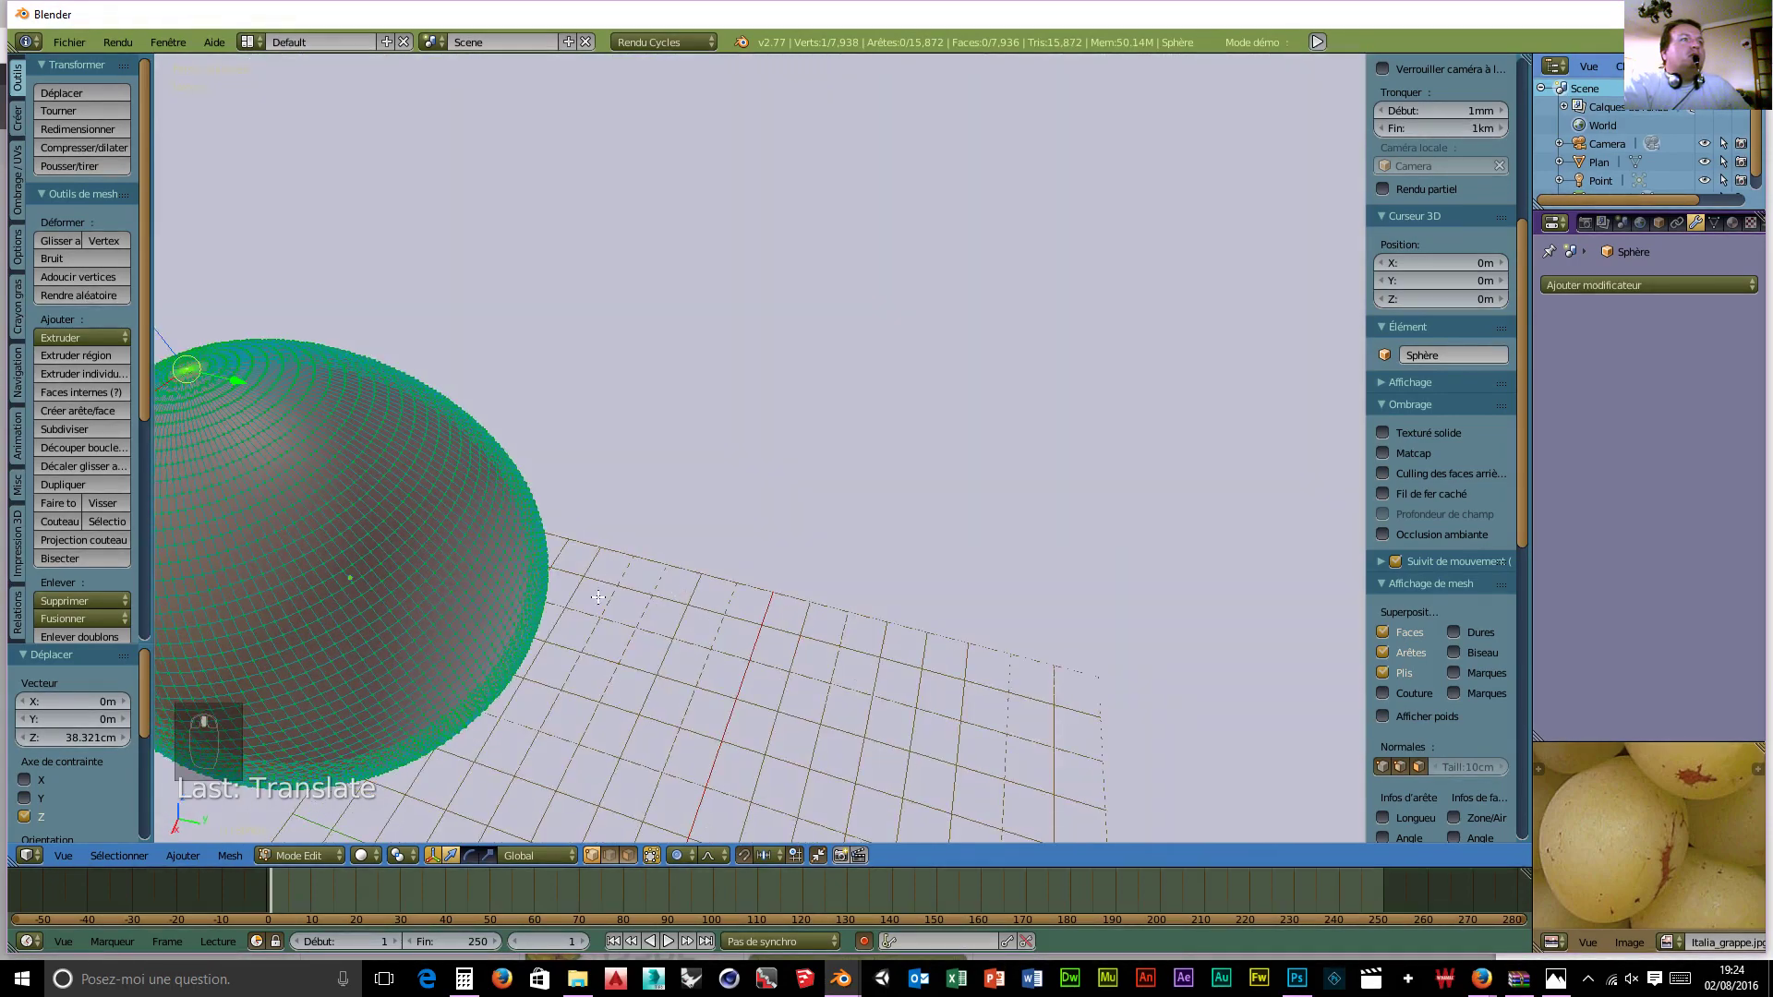
pyautogui.rightClick(410, 613)
pyautogui.moveTo(543, 658); pyautogui.dragTo(584, 628, button='middle')
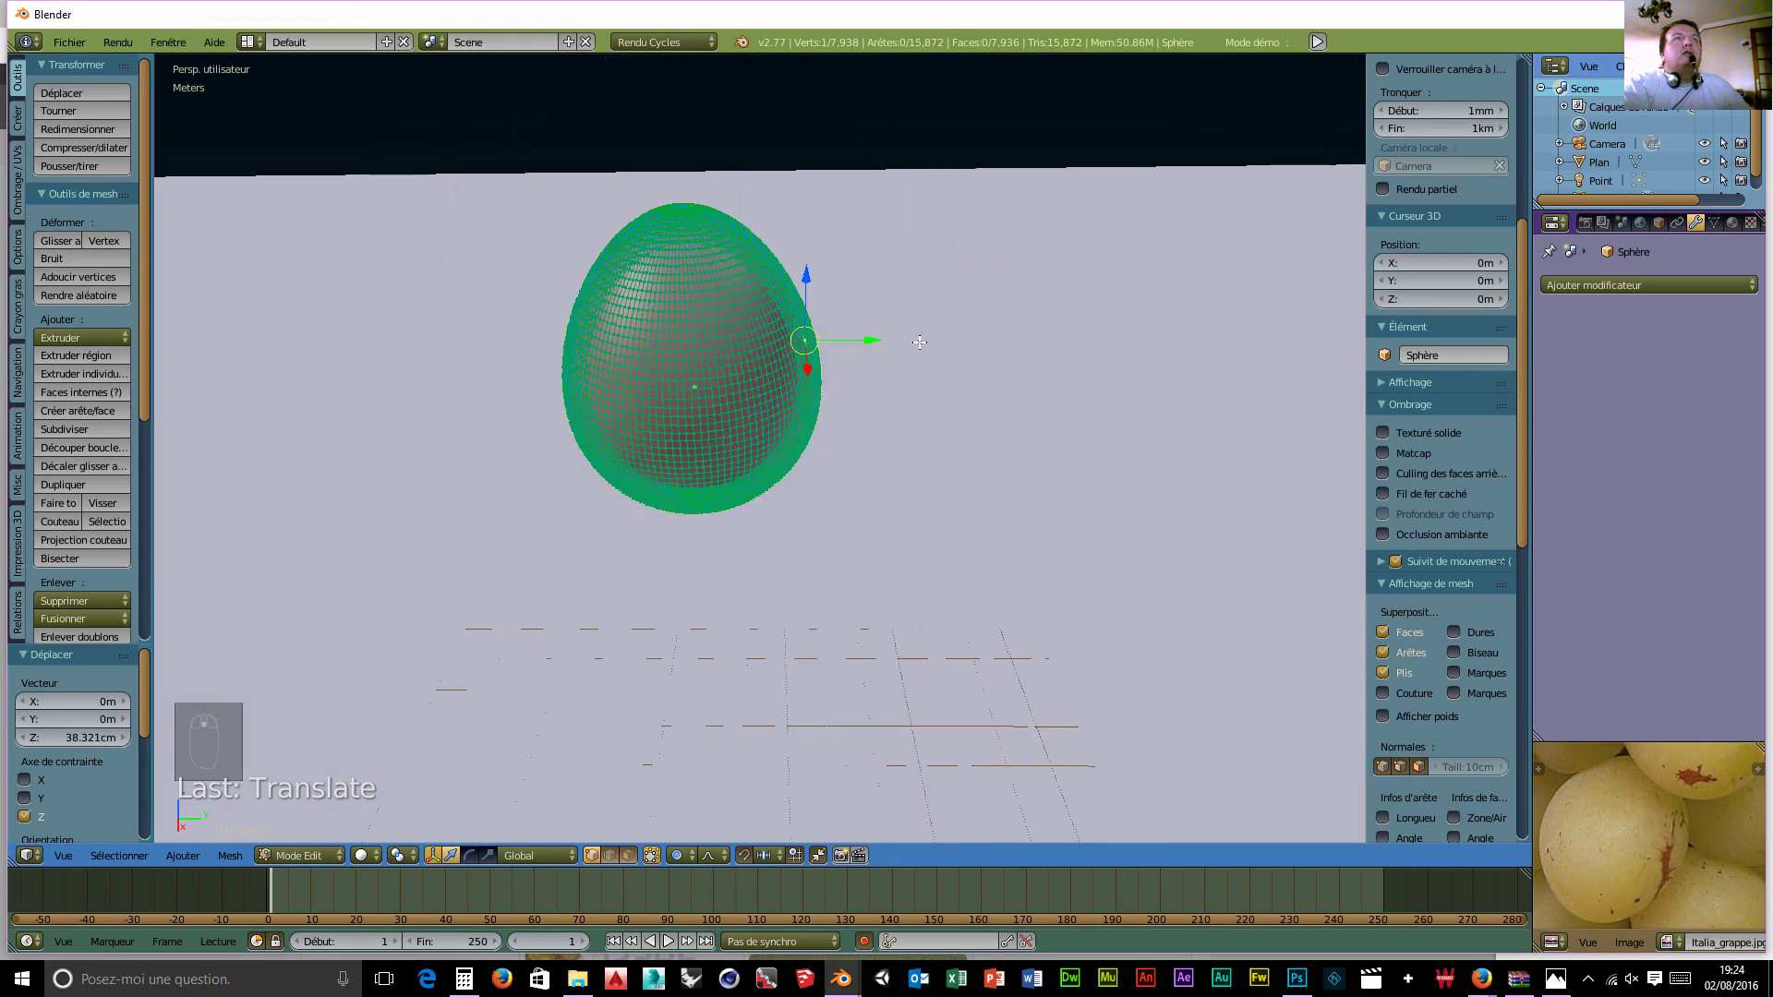
pyautogui.moveTo(875, 340); pyautogui.dragTo(887, 342)
pyautogui.scroll(5, 893, 341)
pyautogui.moveTo(908, 364)
pyautogui.mouseDown(button='middle')
pyautogui.moveTo(881, 425)
pyautogui.moveTo(843, 411)
pyautogui.moveTo(569, 566)
pyautogui.moveTo(835, 499)
pyautogui.moveTo(902, 357)
pyautogui.mouseUp(button='middle')
pyautogui.click(303, 856)
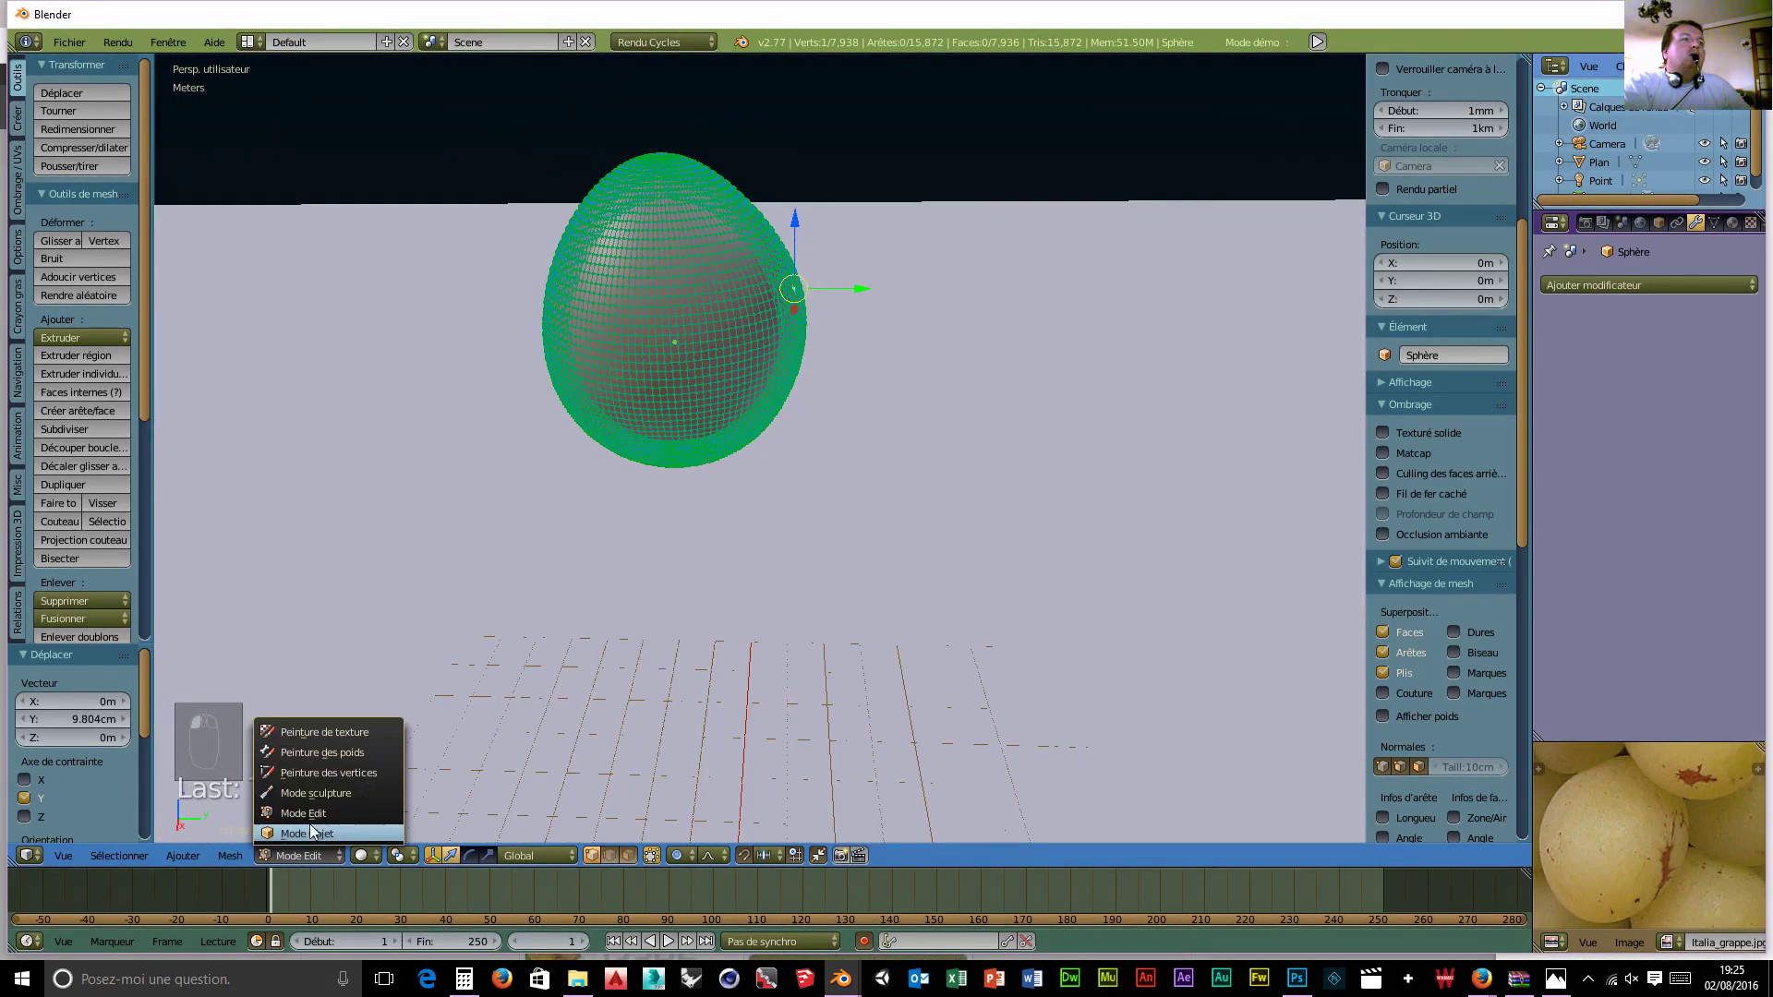
pyautogui.click(309, 831)
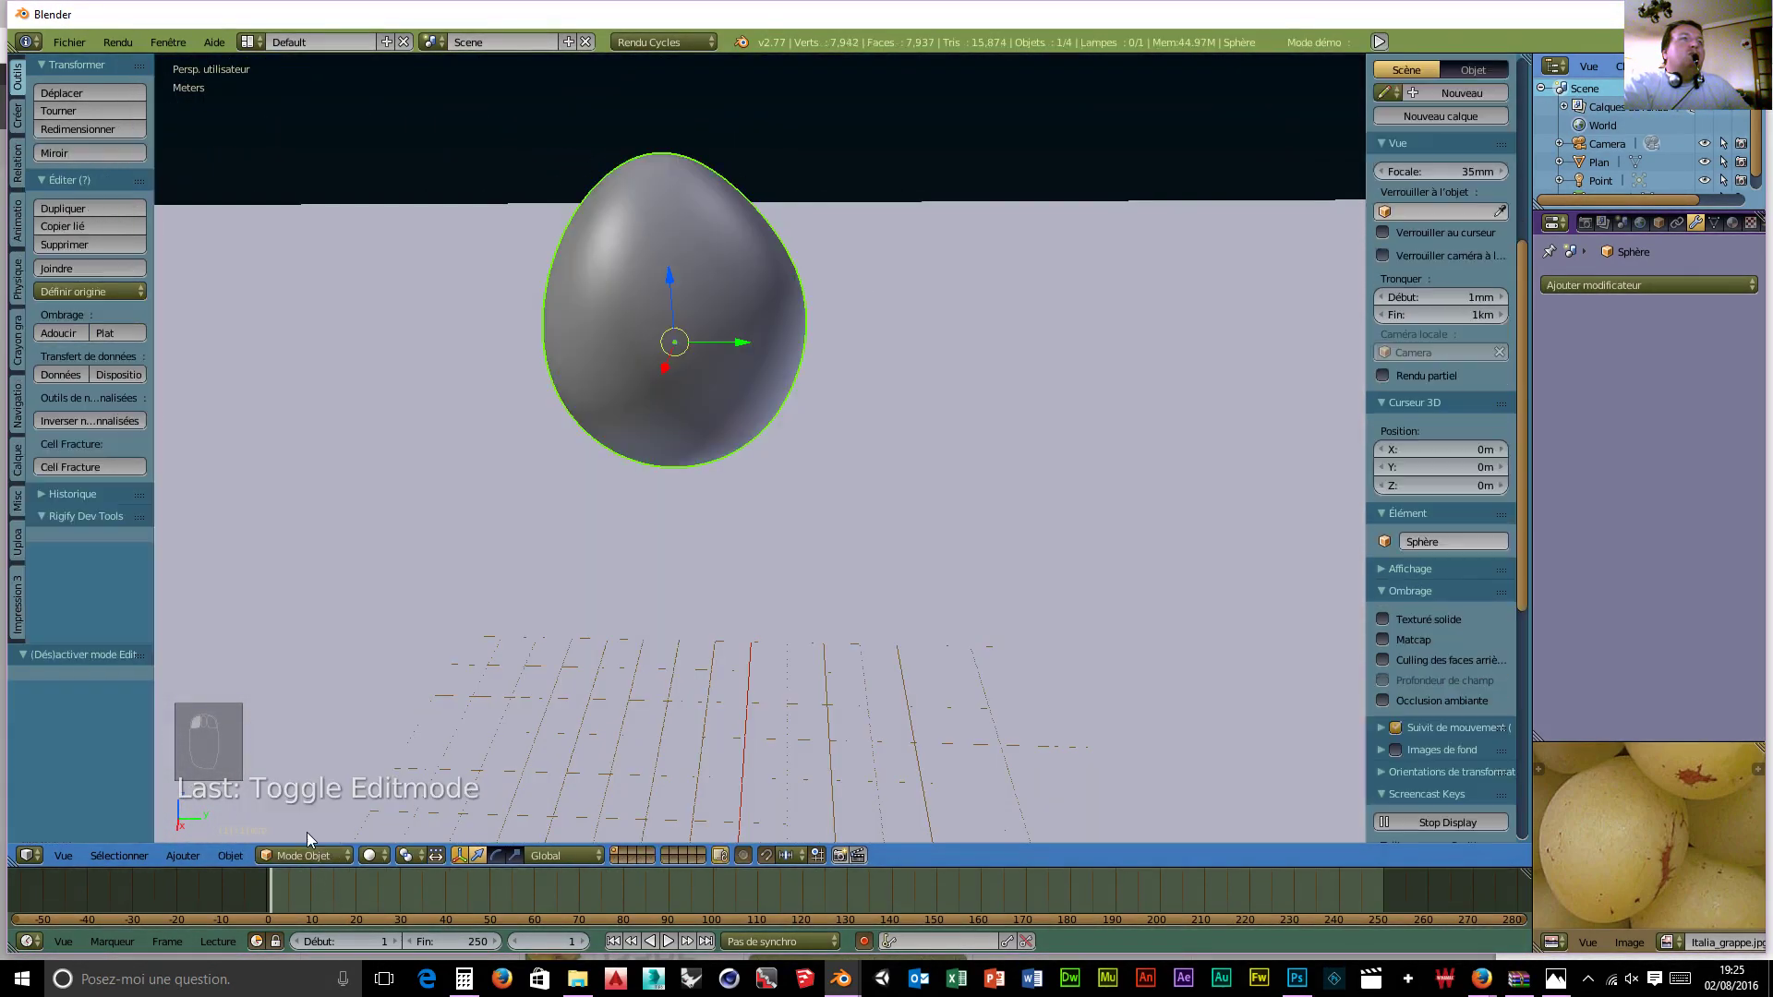
# Step: Change the small image editor area into a second 3D view framed on the grape
pyautogui.click(371, 855)
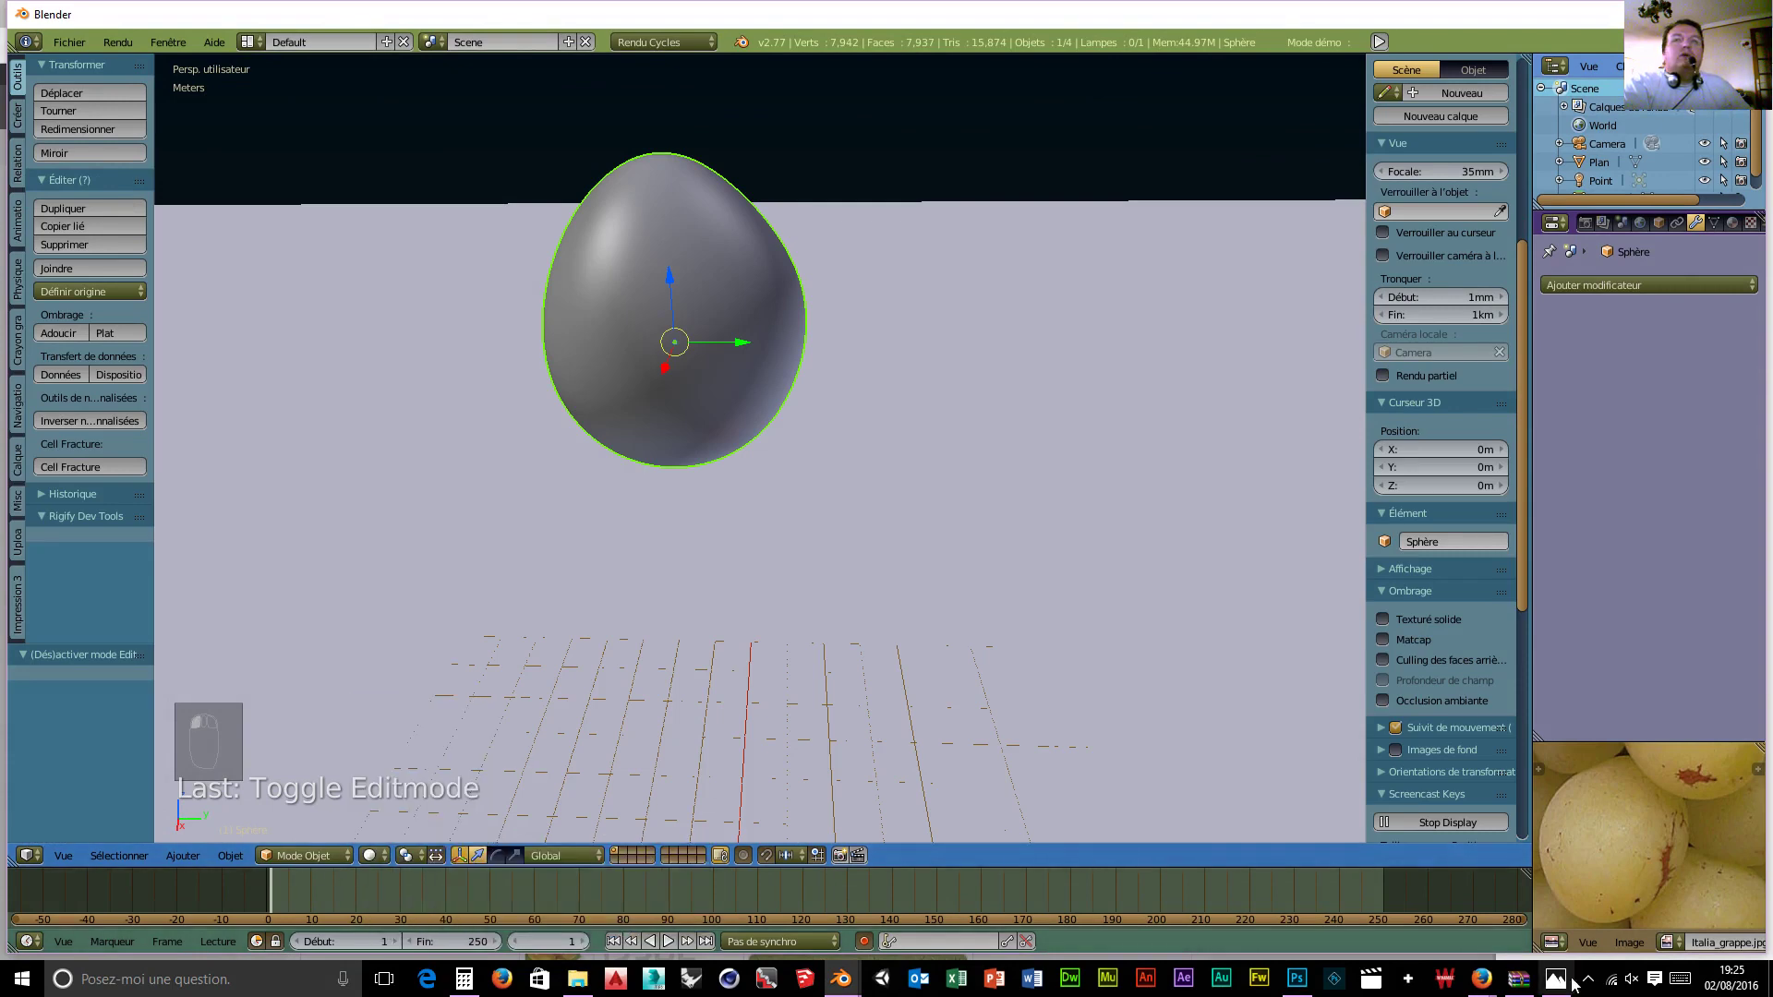
pyautogui.click(1553, 941)
pyautogui.click(1572, 922)
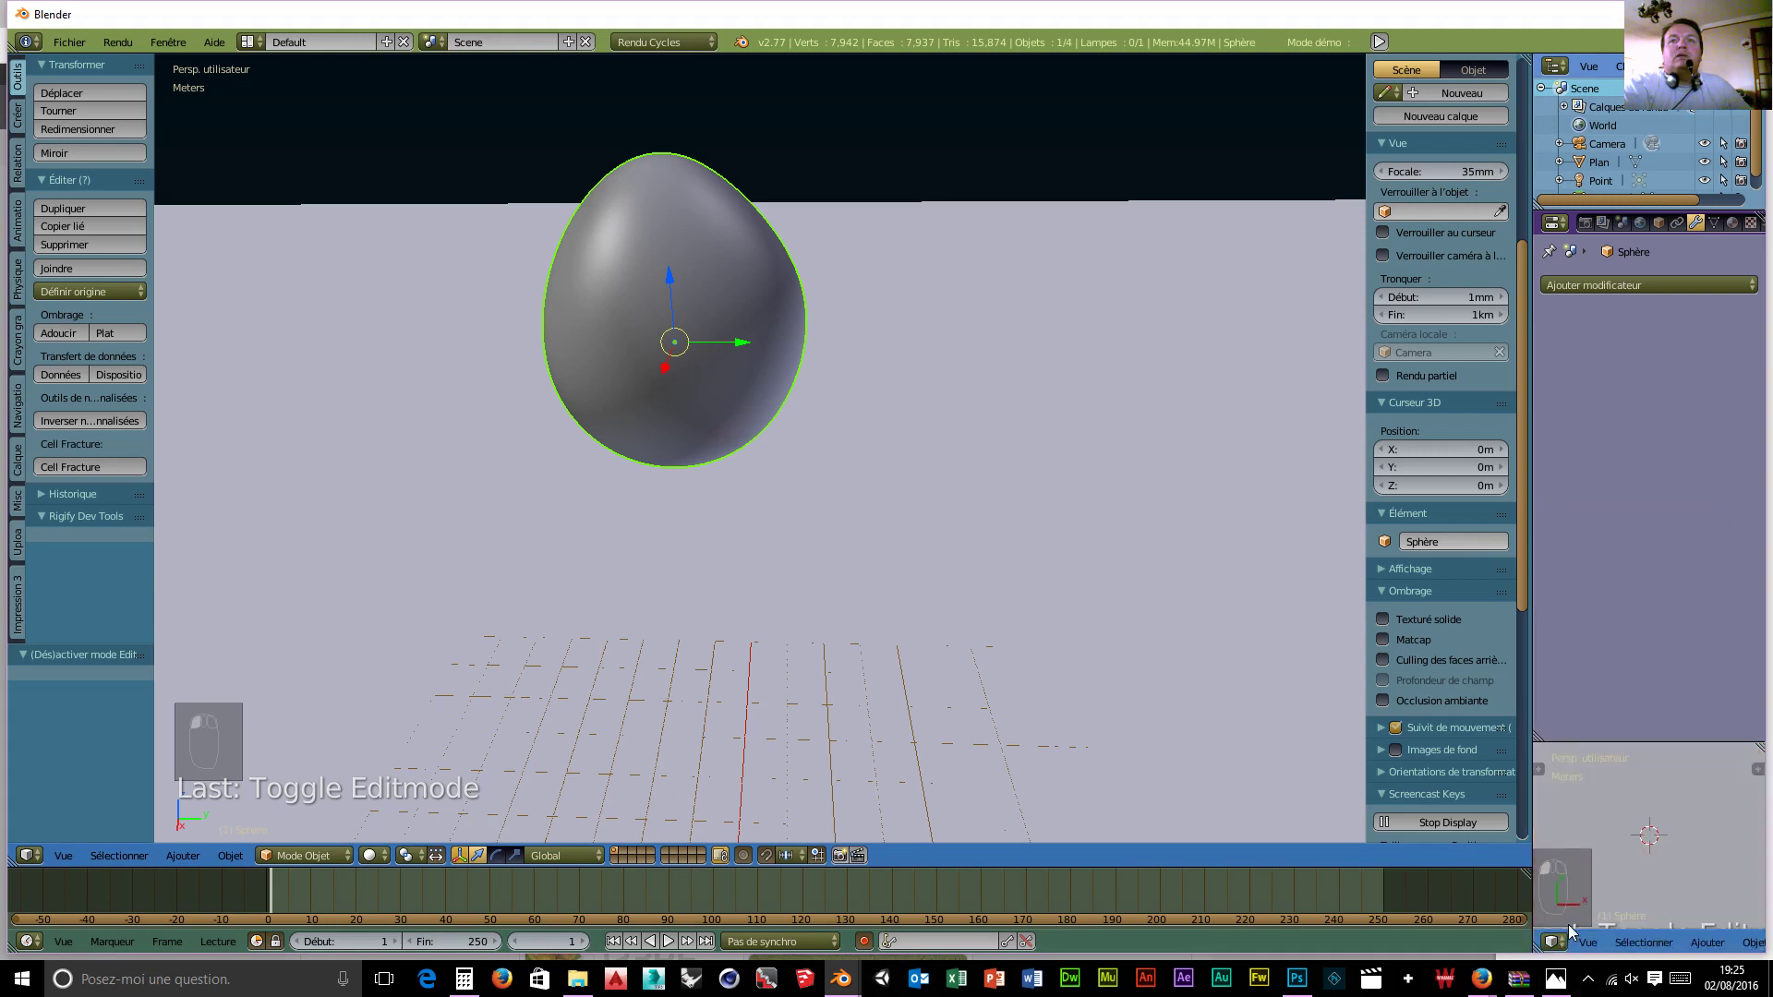
pyautogui.scroll(5, 1662, 854)
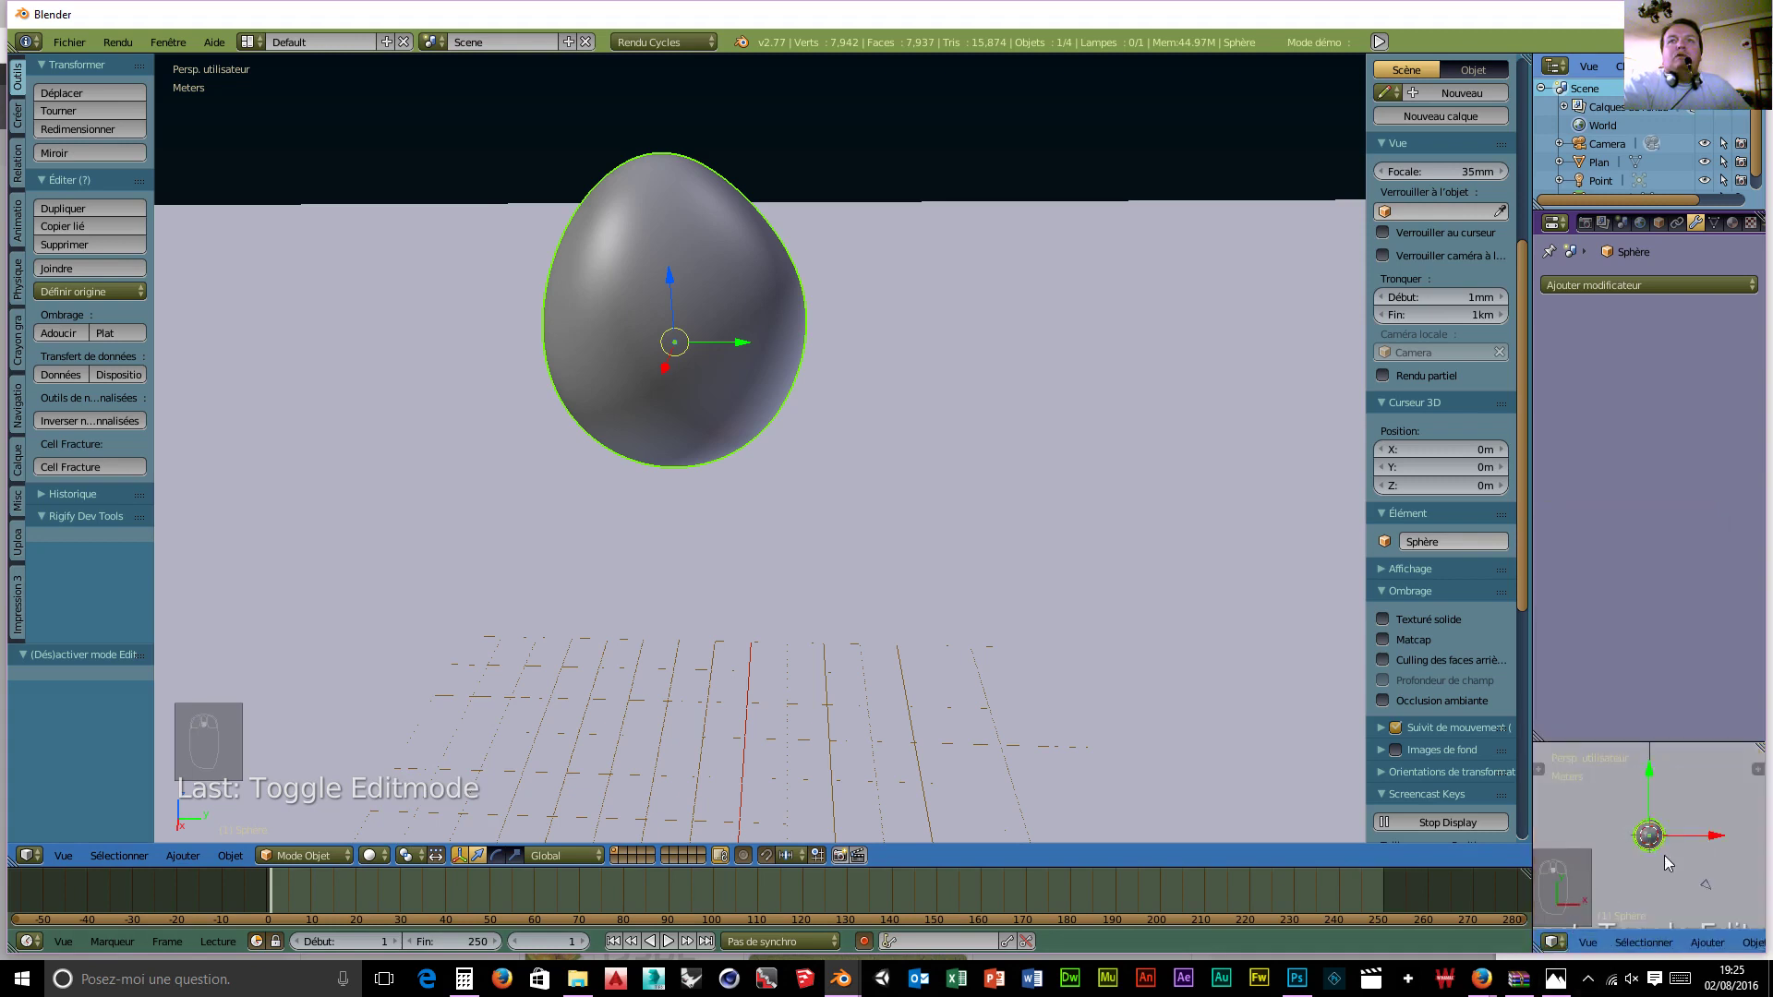
# Step: Frame the grape closely in the small 3D view and switch that view to rendered shading
pyautogui.moveTo(1659, 855); pyautogui.dragTo(1681, 807, button='middle')
pyautogui.scroll(-5, 1681, 808)
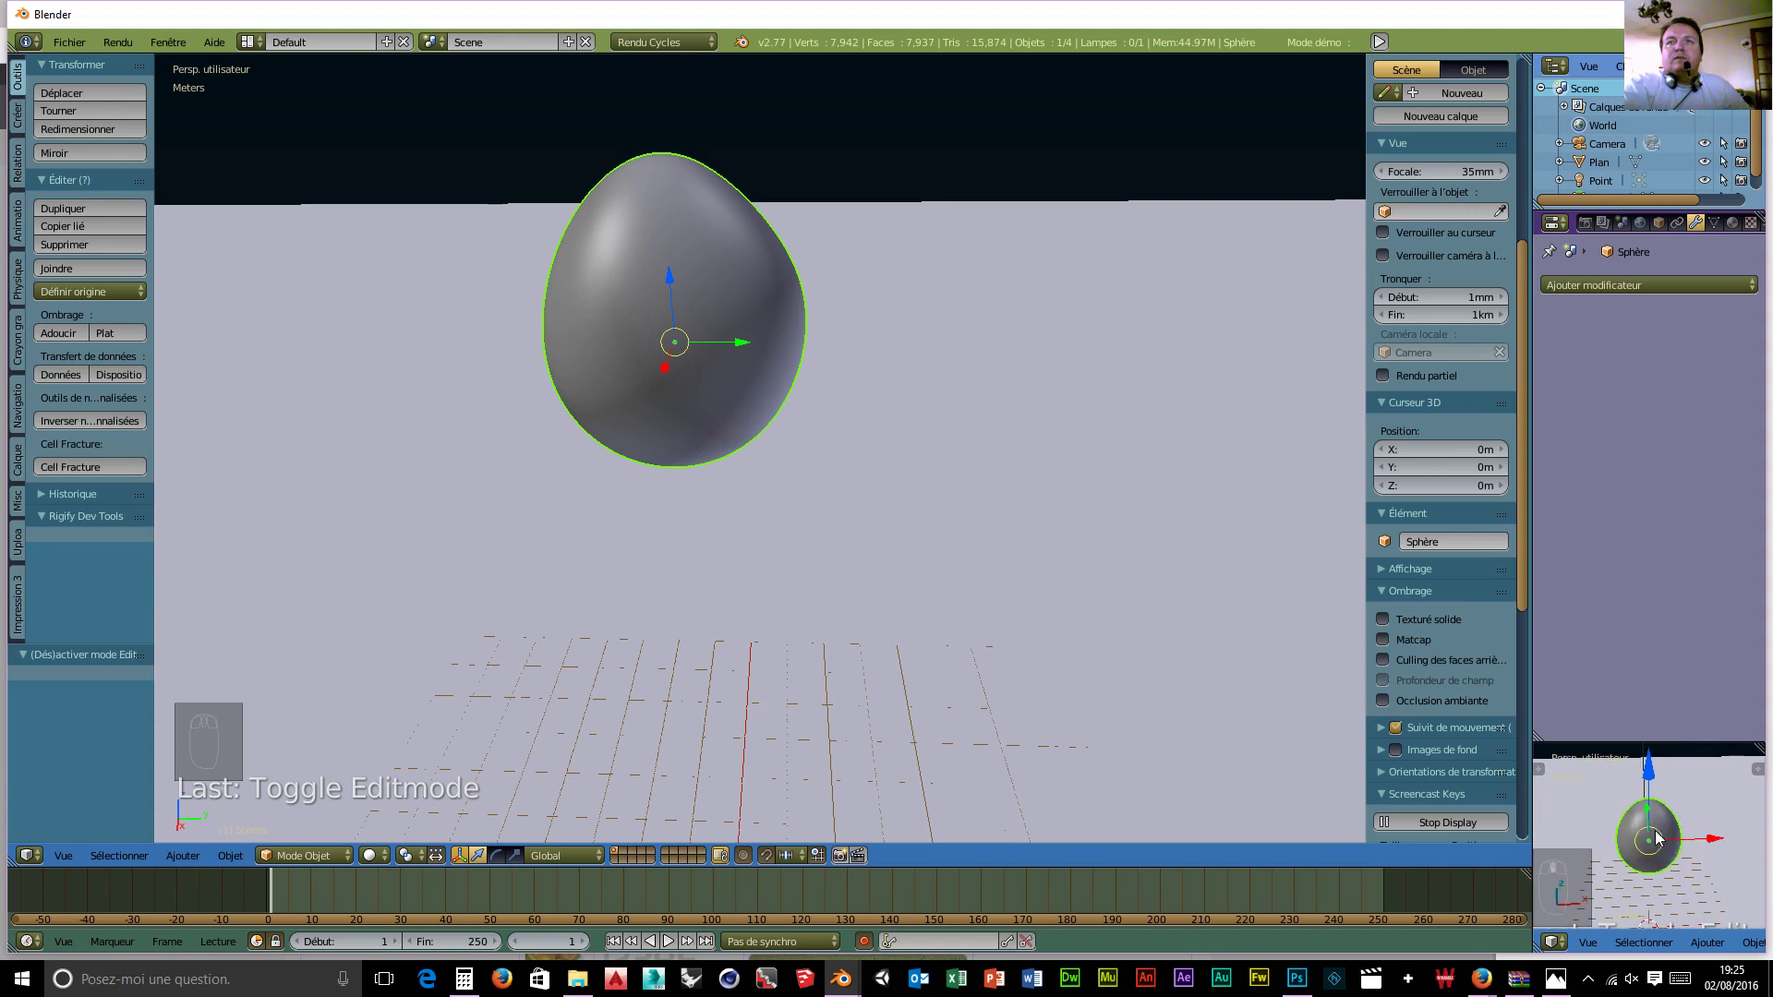
pyautogui.scroll(12, 1676, 831)
pyautogui.scroll(-8, 1662, 828)
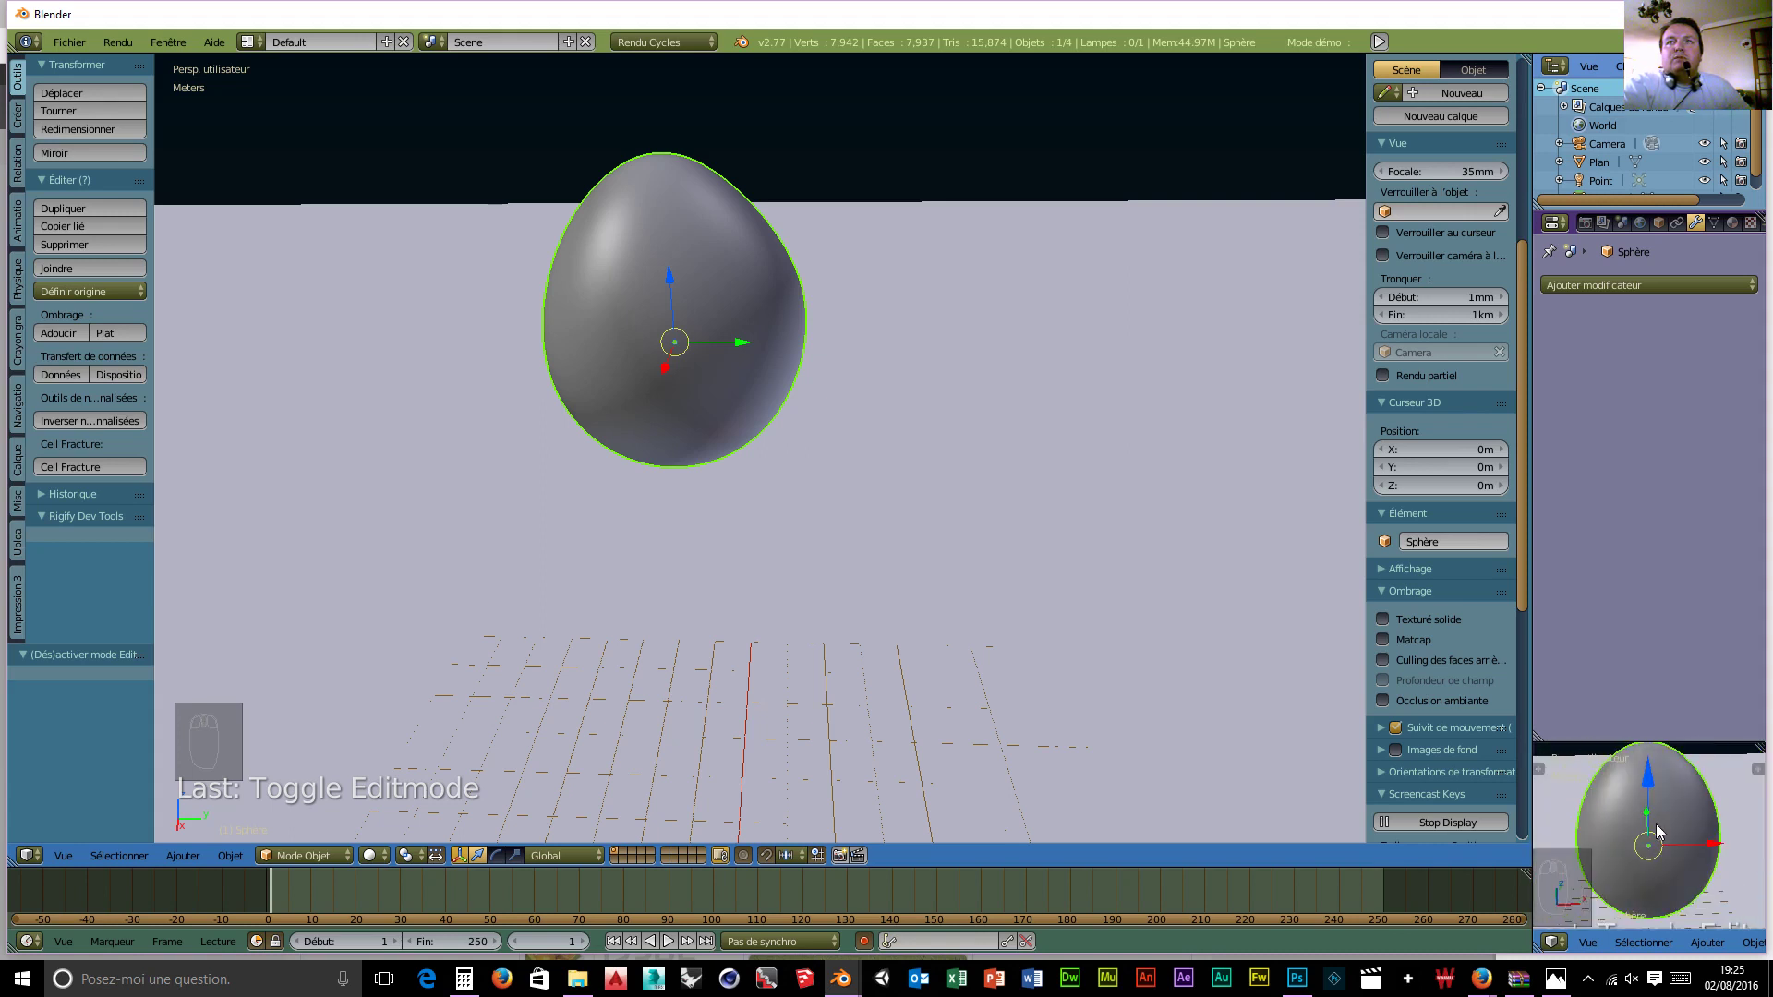
pyautogui.scroll(-1, 1655, 831)
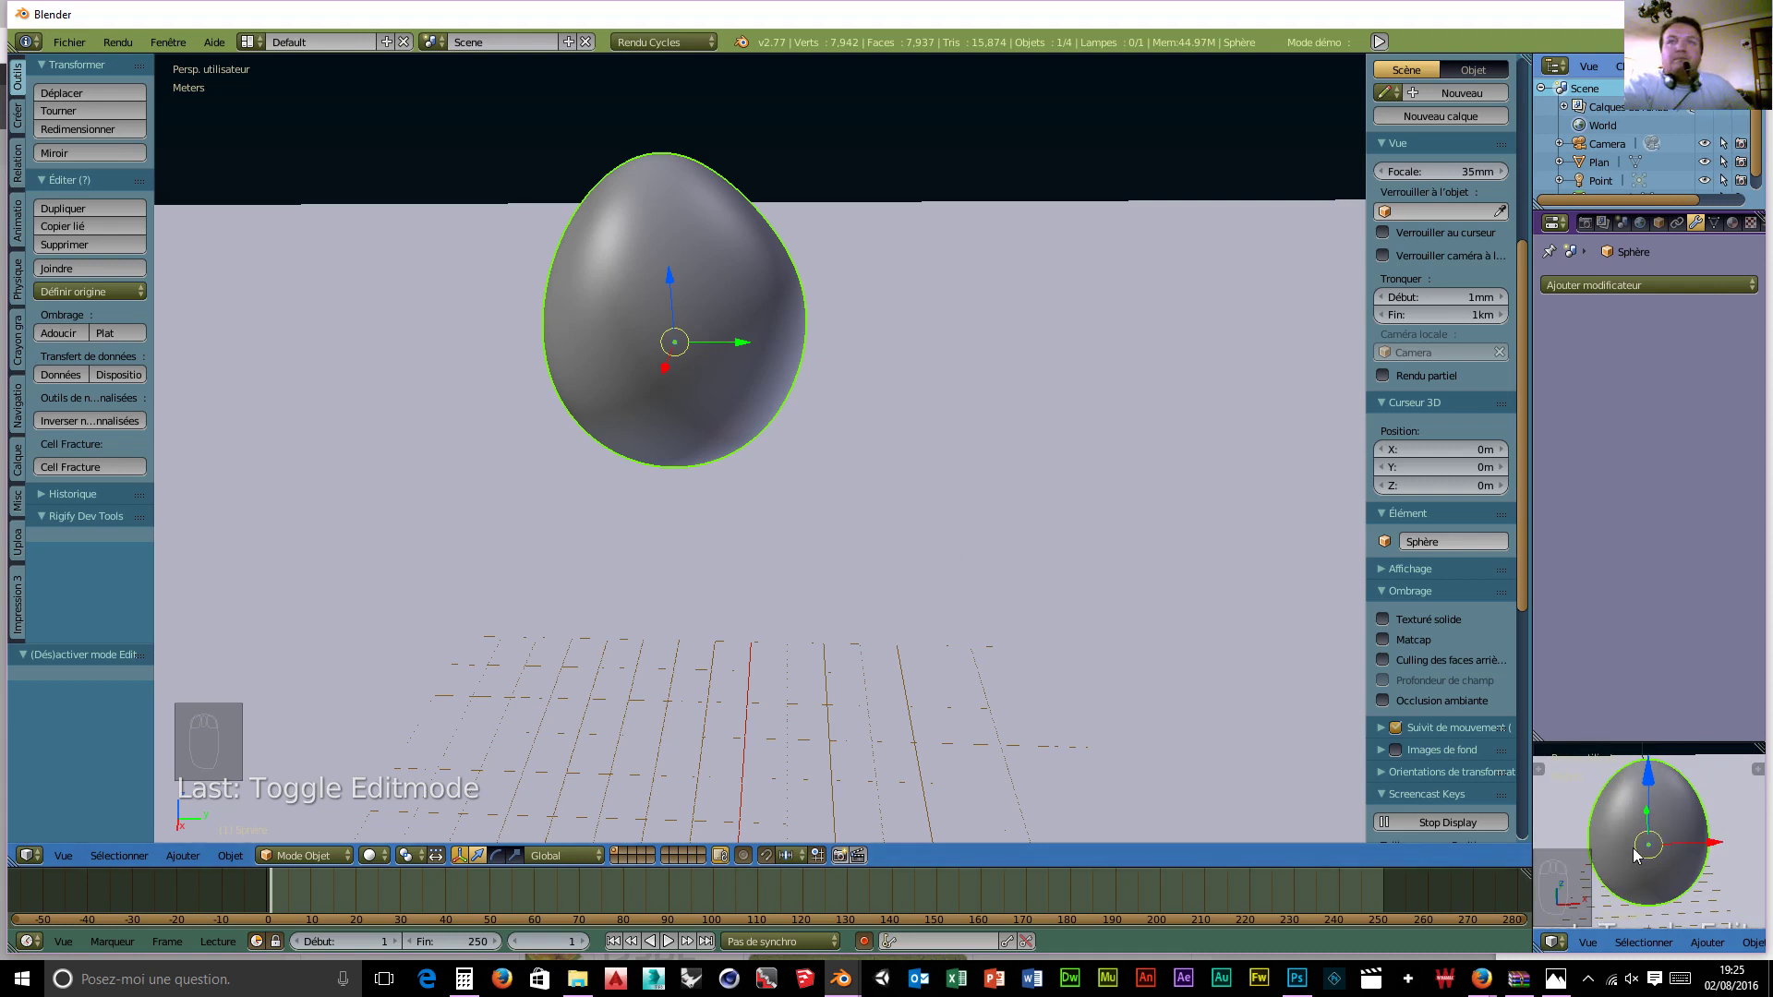
pyautogui.hotkey('shift', 'z')
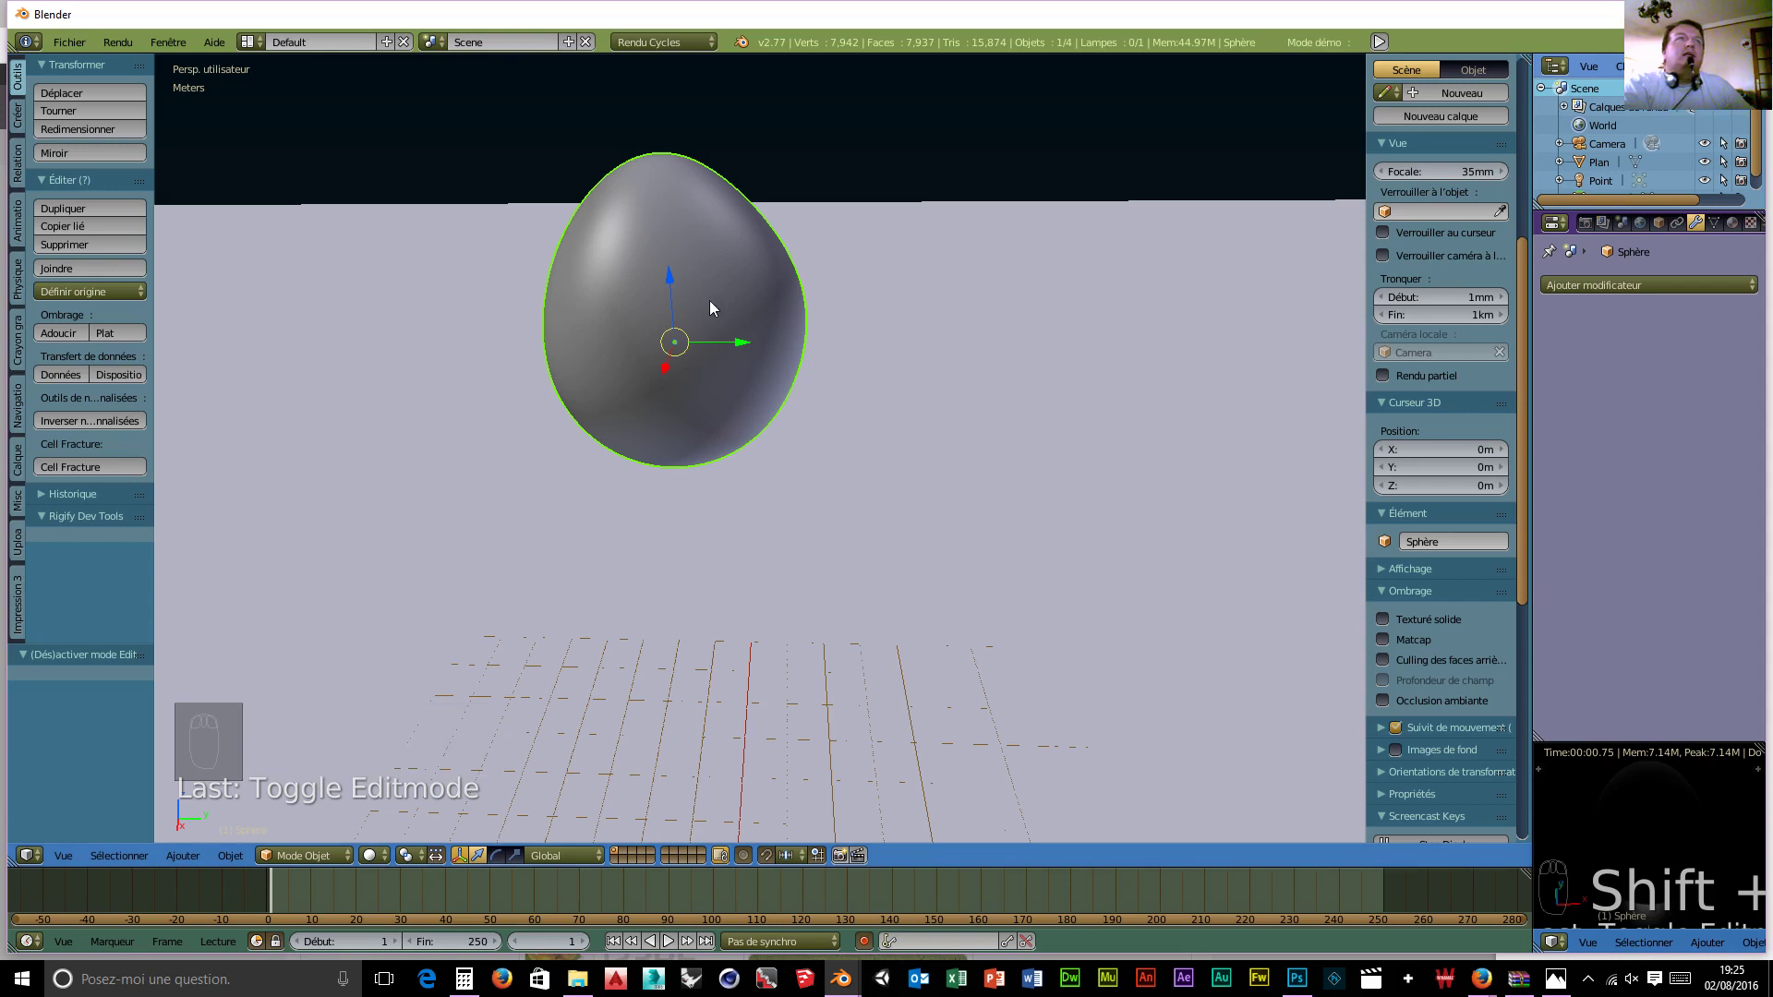
# Step: Change the main 3D view area into the node editor and create a new material for the grape sphere
pyautogui.click(31, 856)
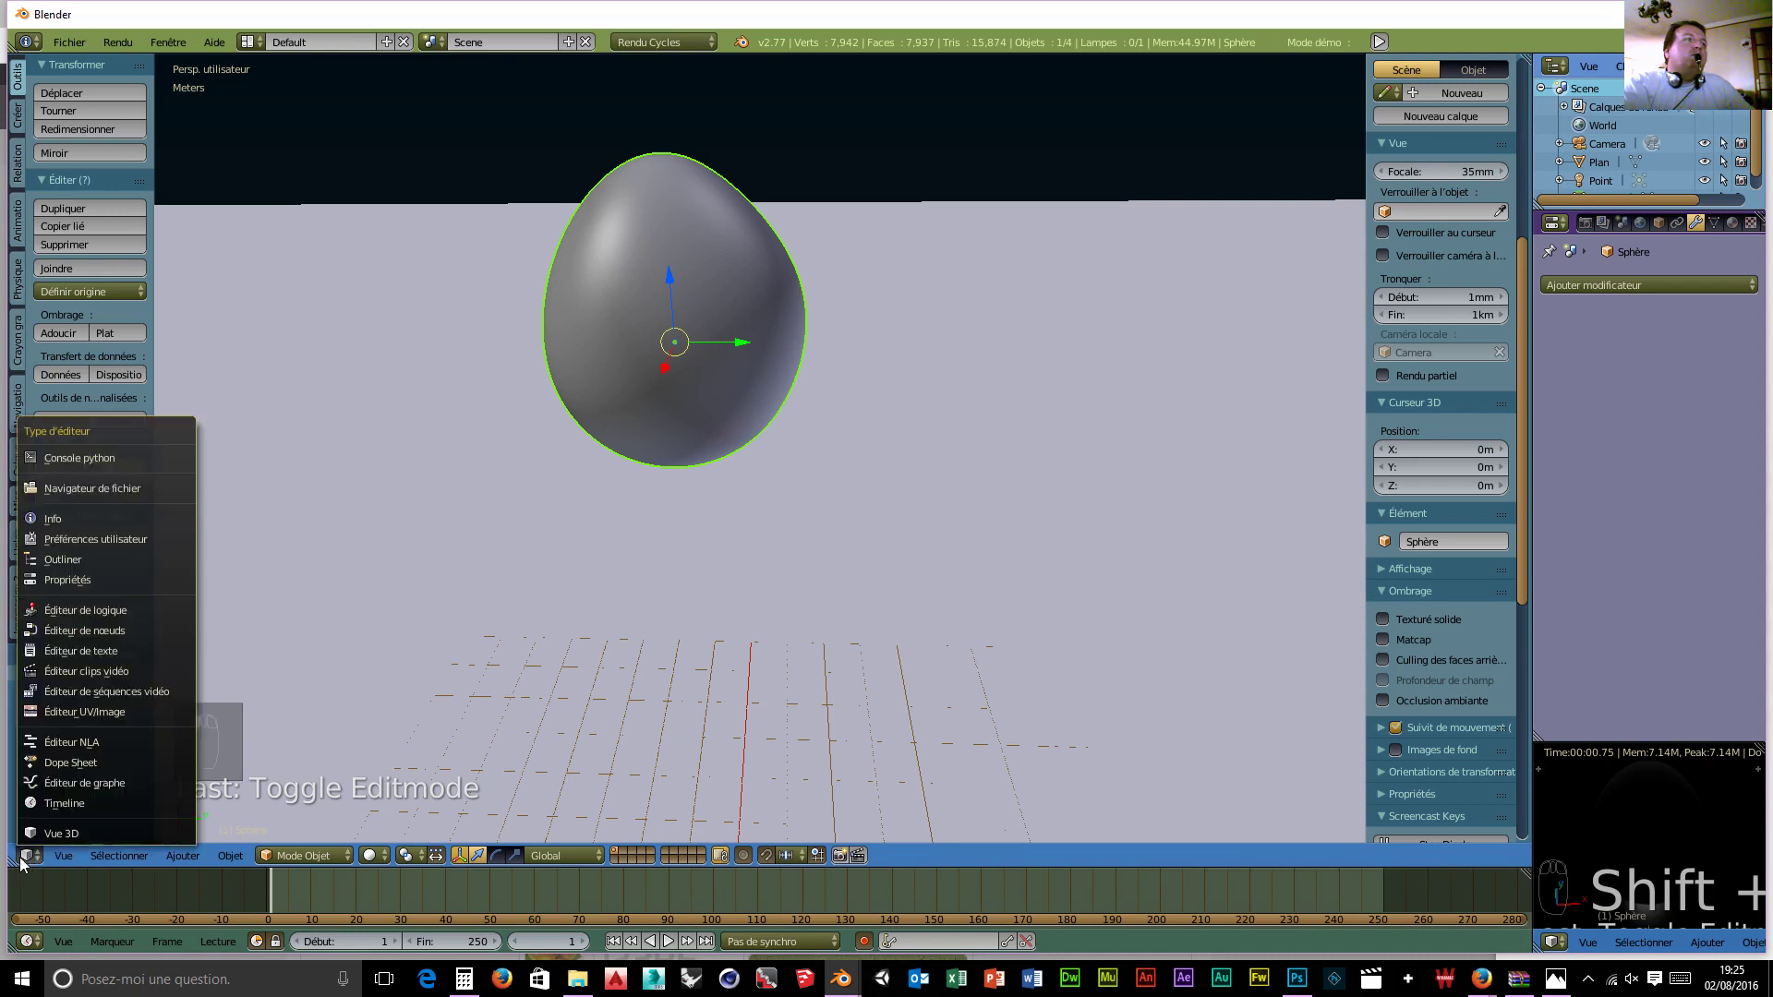
pyautogui.click(53, 635)
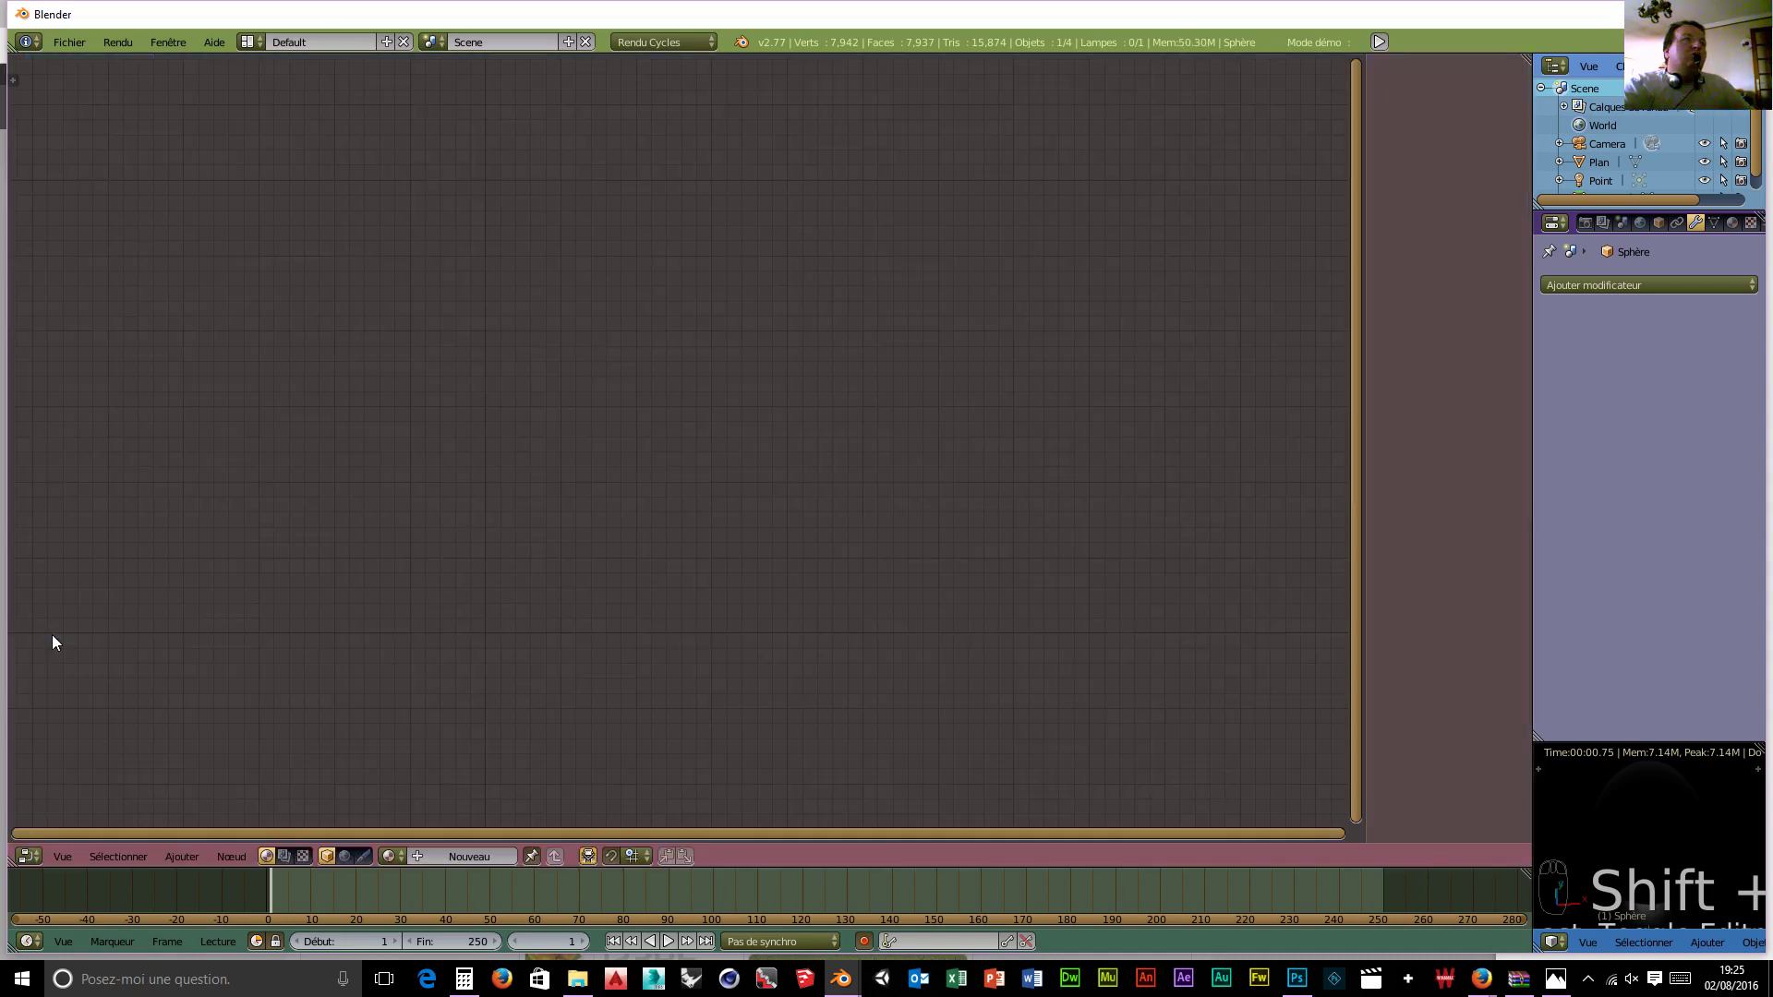
pyautogui.click(468, 856)
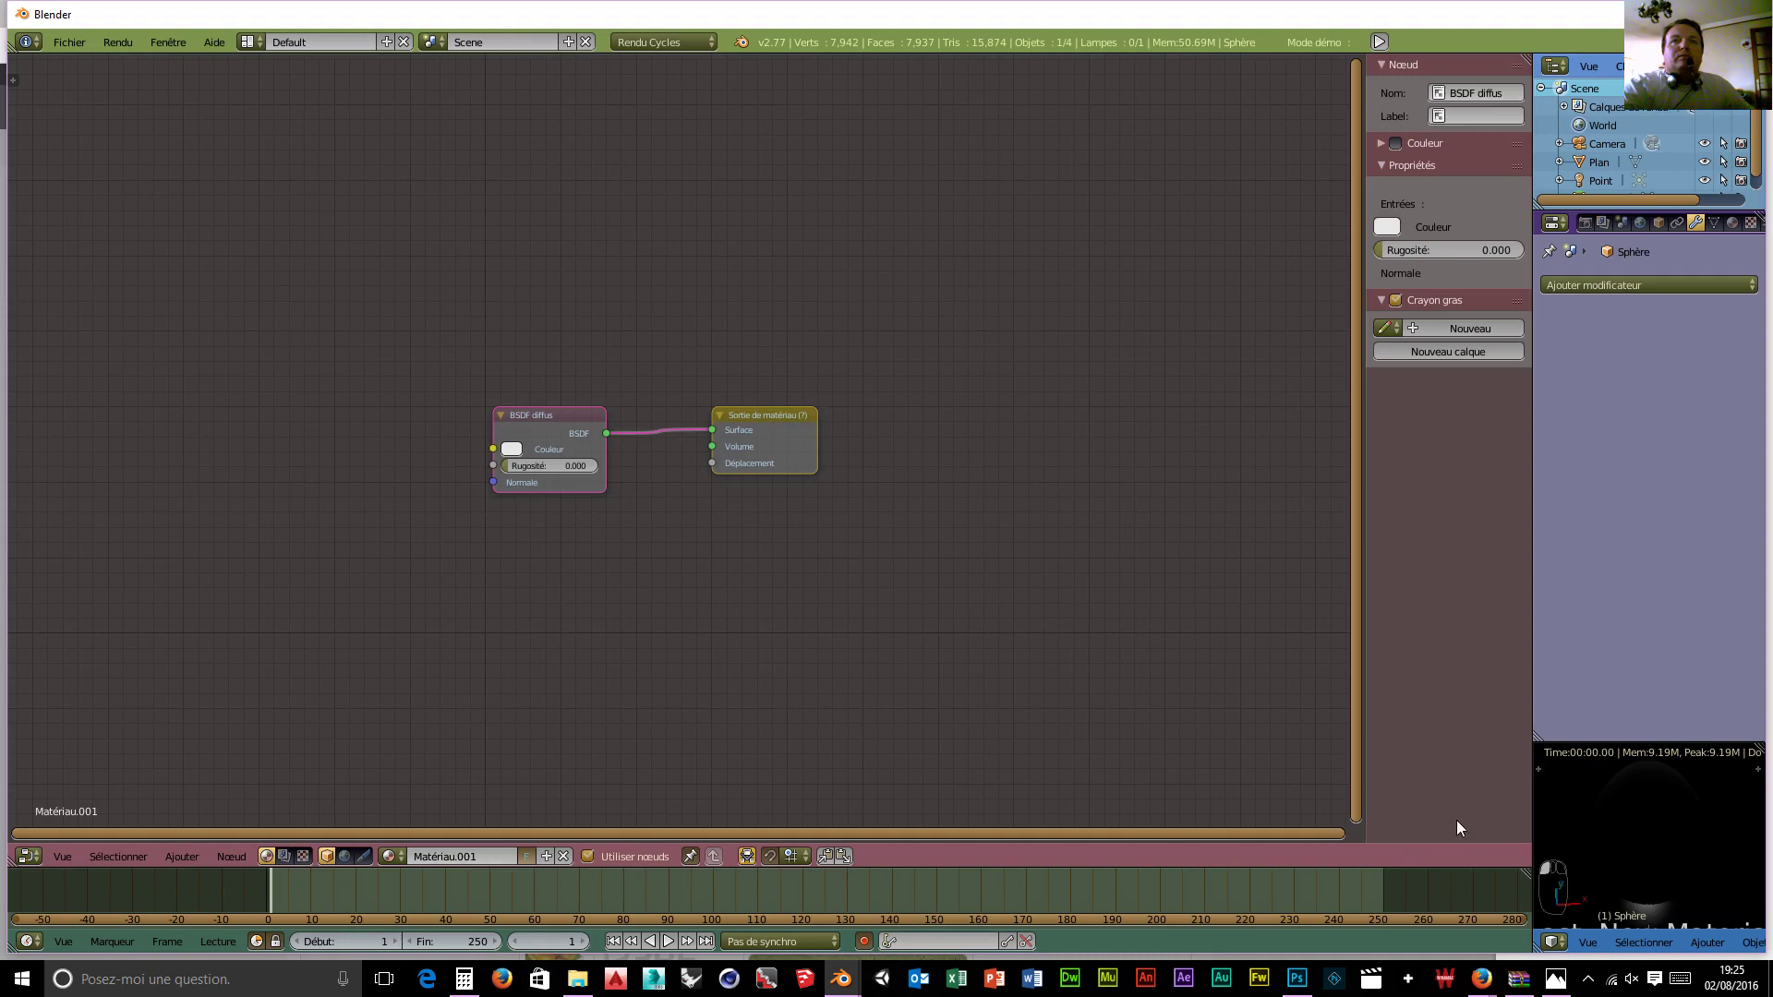
# Step: In the small 3D view, use wireframe shading to reframe the grape from another angle, and restore rendered shading
pyautogui.click(1560, 943)
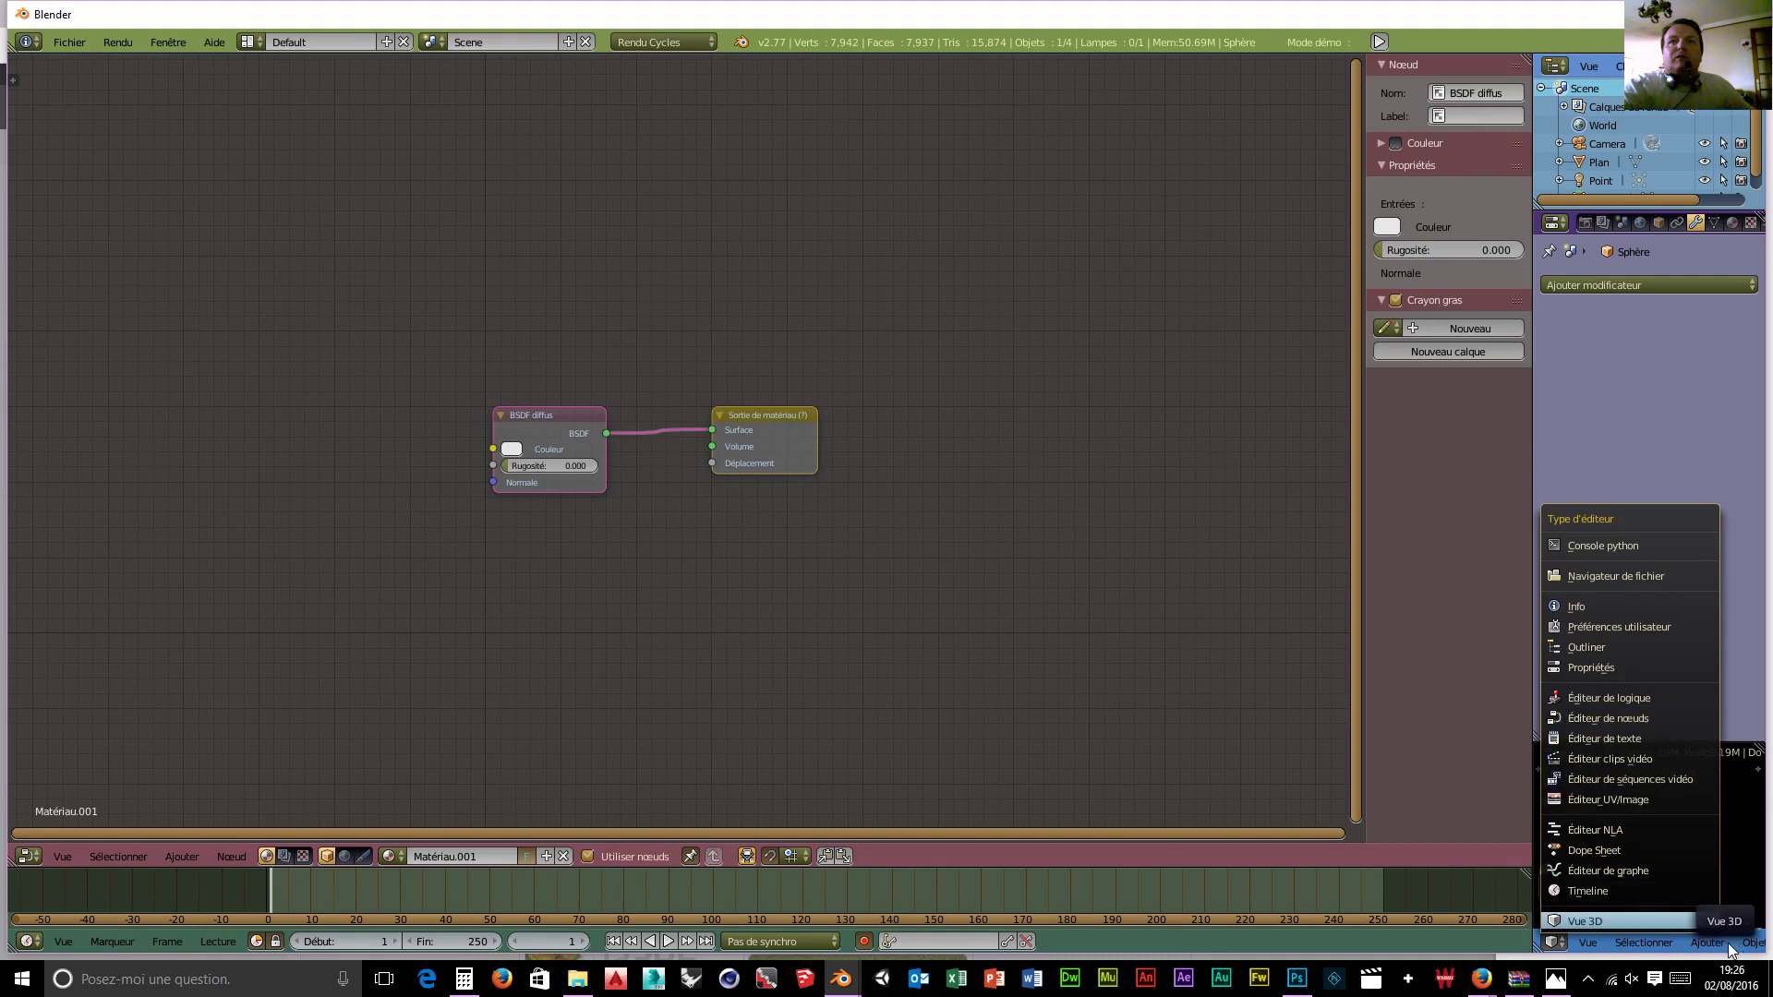
pyautogui.scroll(-3, 1682, 945)
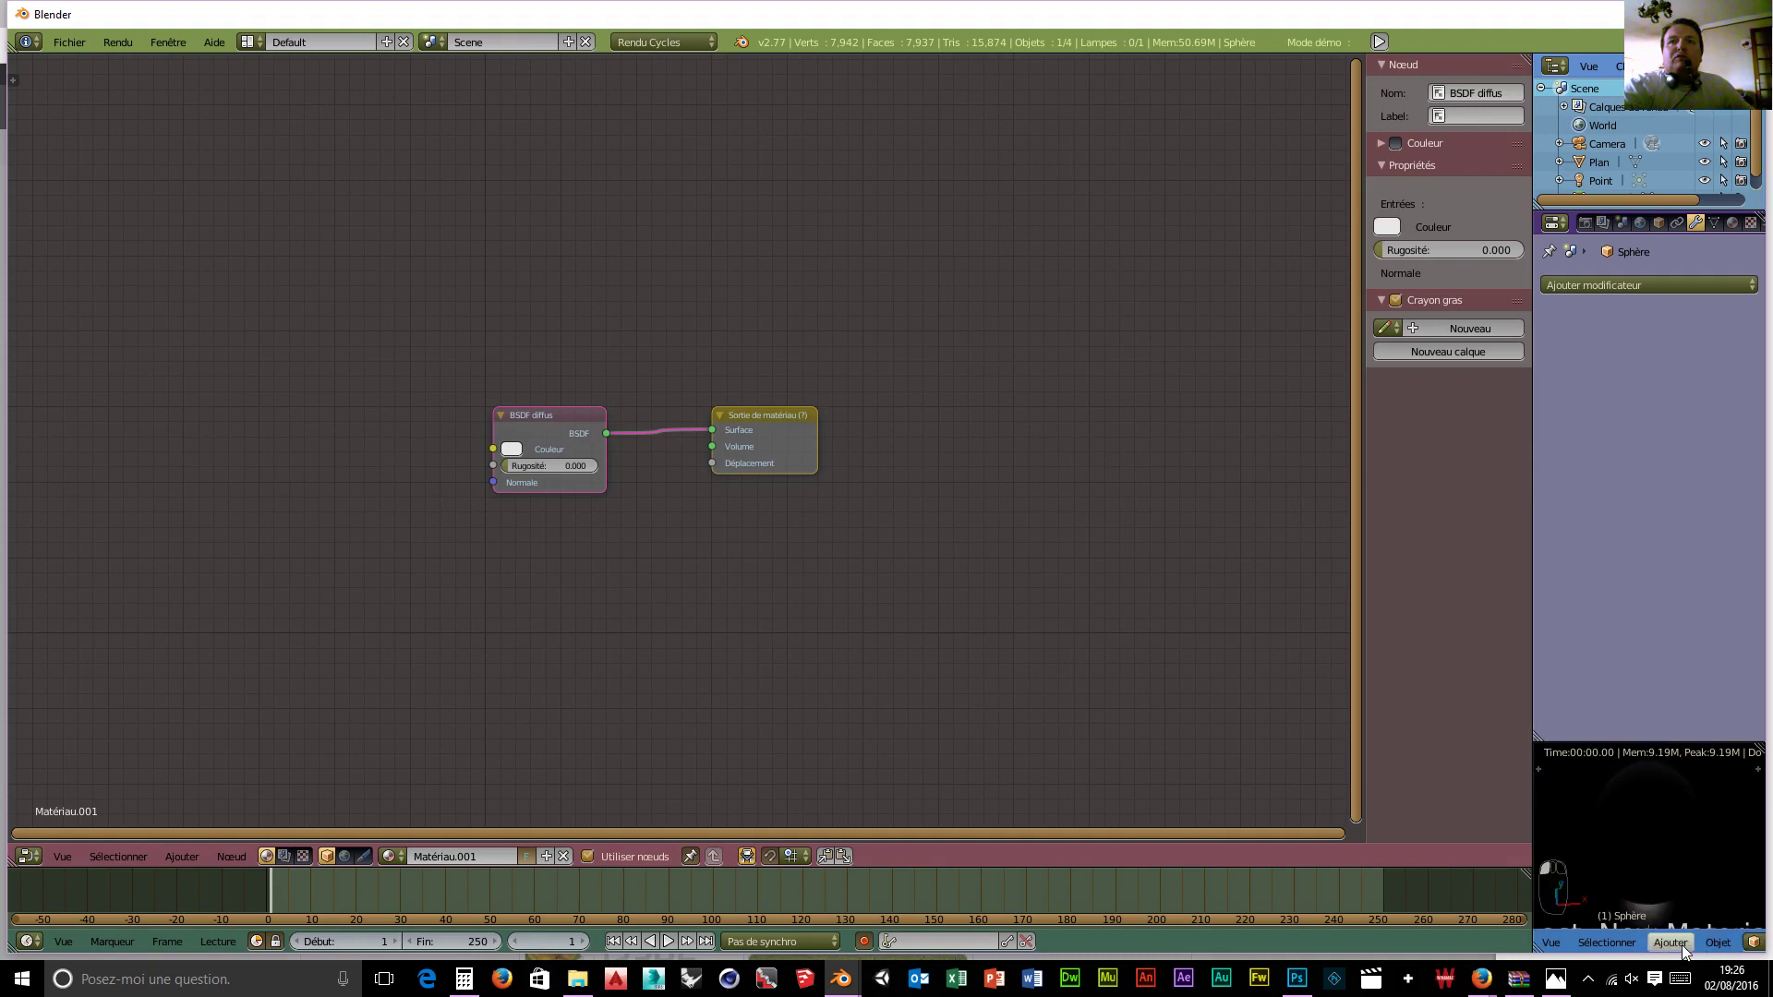
pyautogui.scroll(-2, 1682, 944)
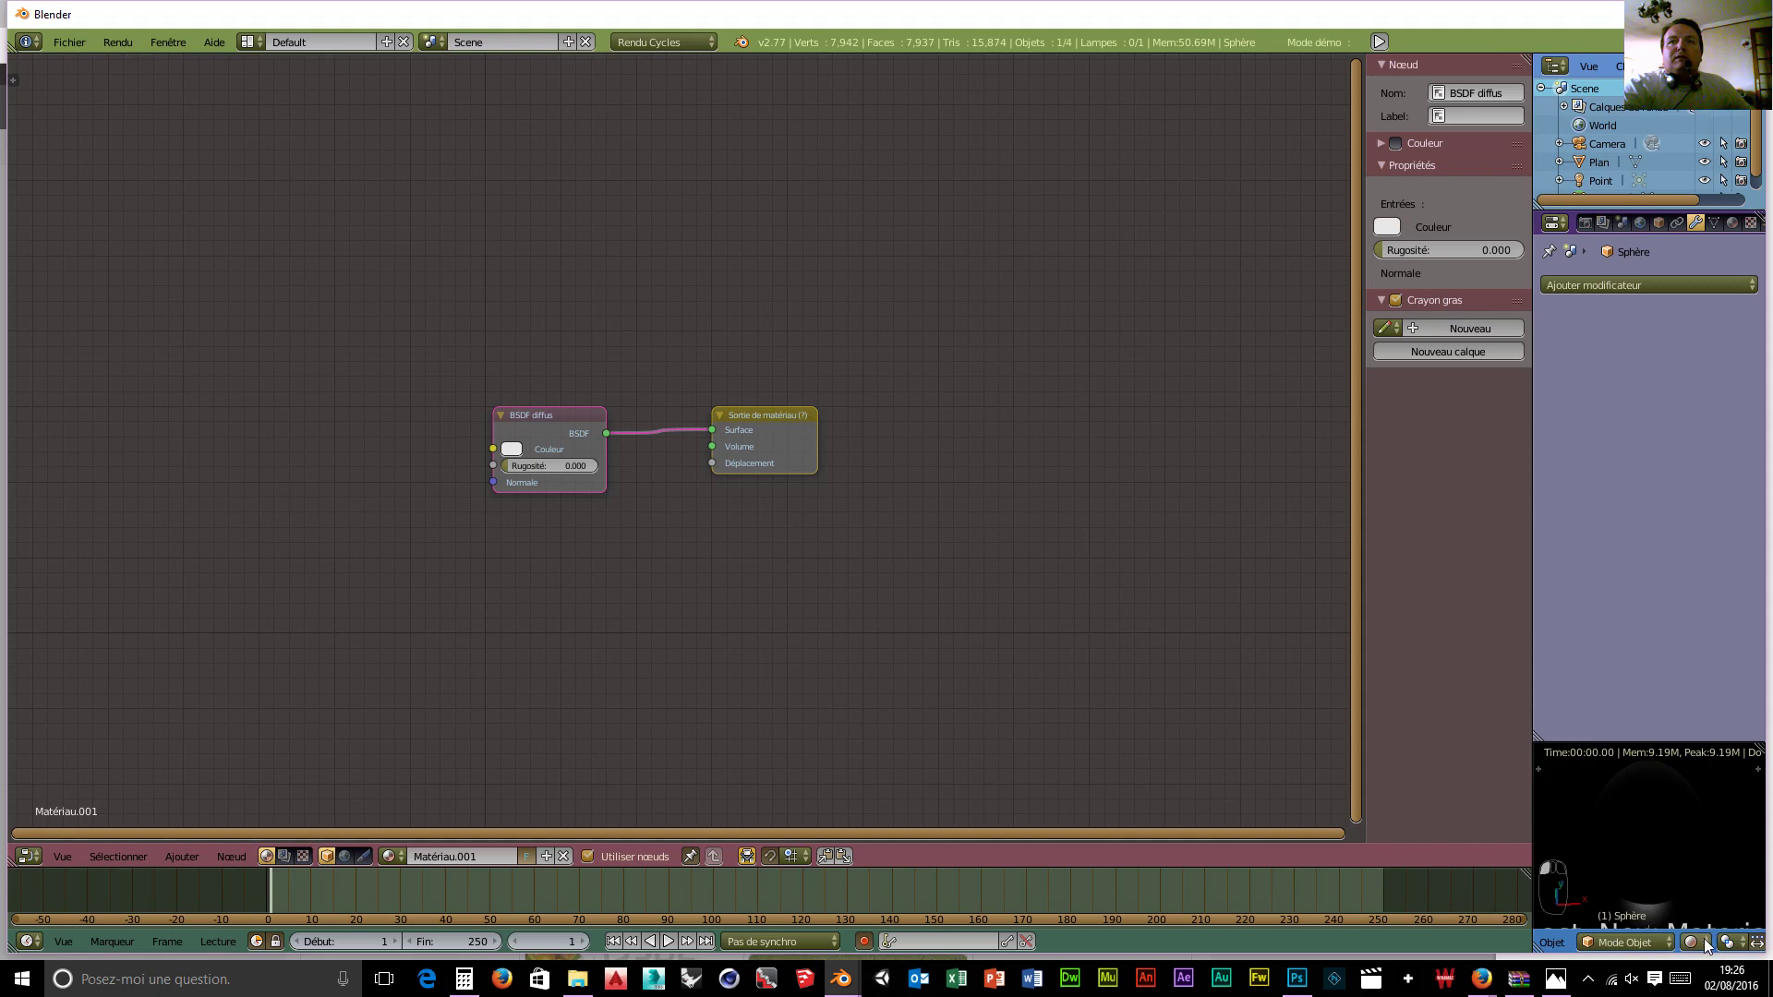
pyautogui.click(1705, 938)
pyautogui.click(1665, 898)
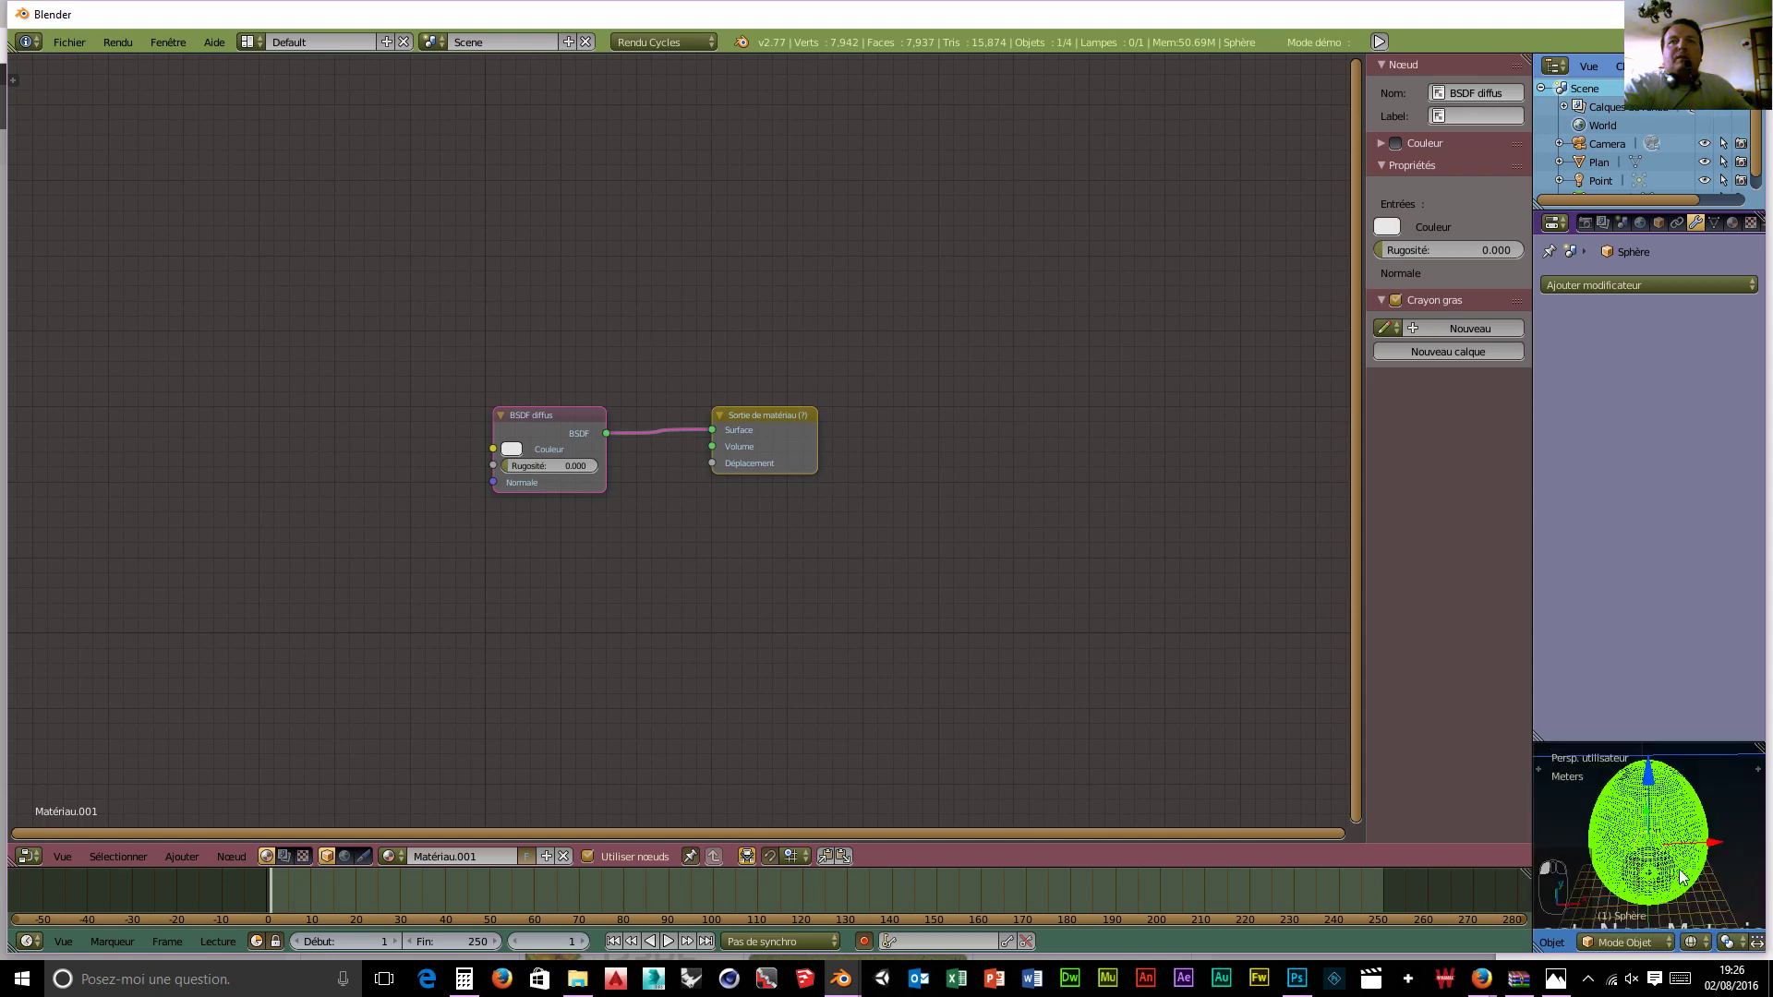
pyautogui.moveTo(1679, 868); pyautogui.dragTo(1552, 862, button='middle')
pyautogui.moveTo(1685, 903); pyautogui.dragTo(1684, 834, button='middle')
pyautogui.scroll(4, 1693, 884)
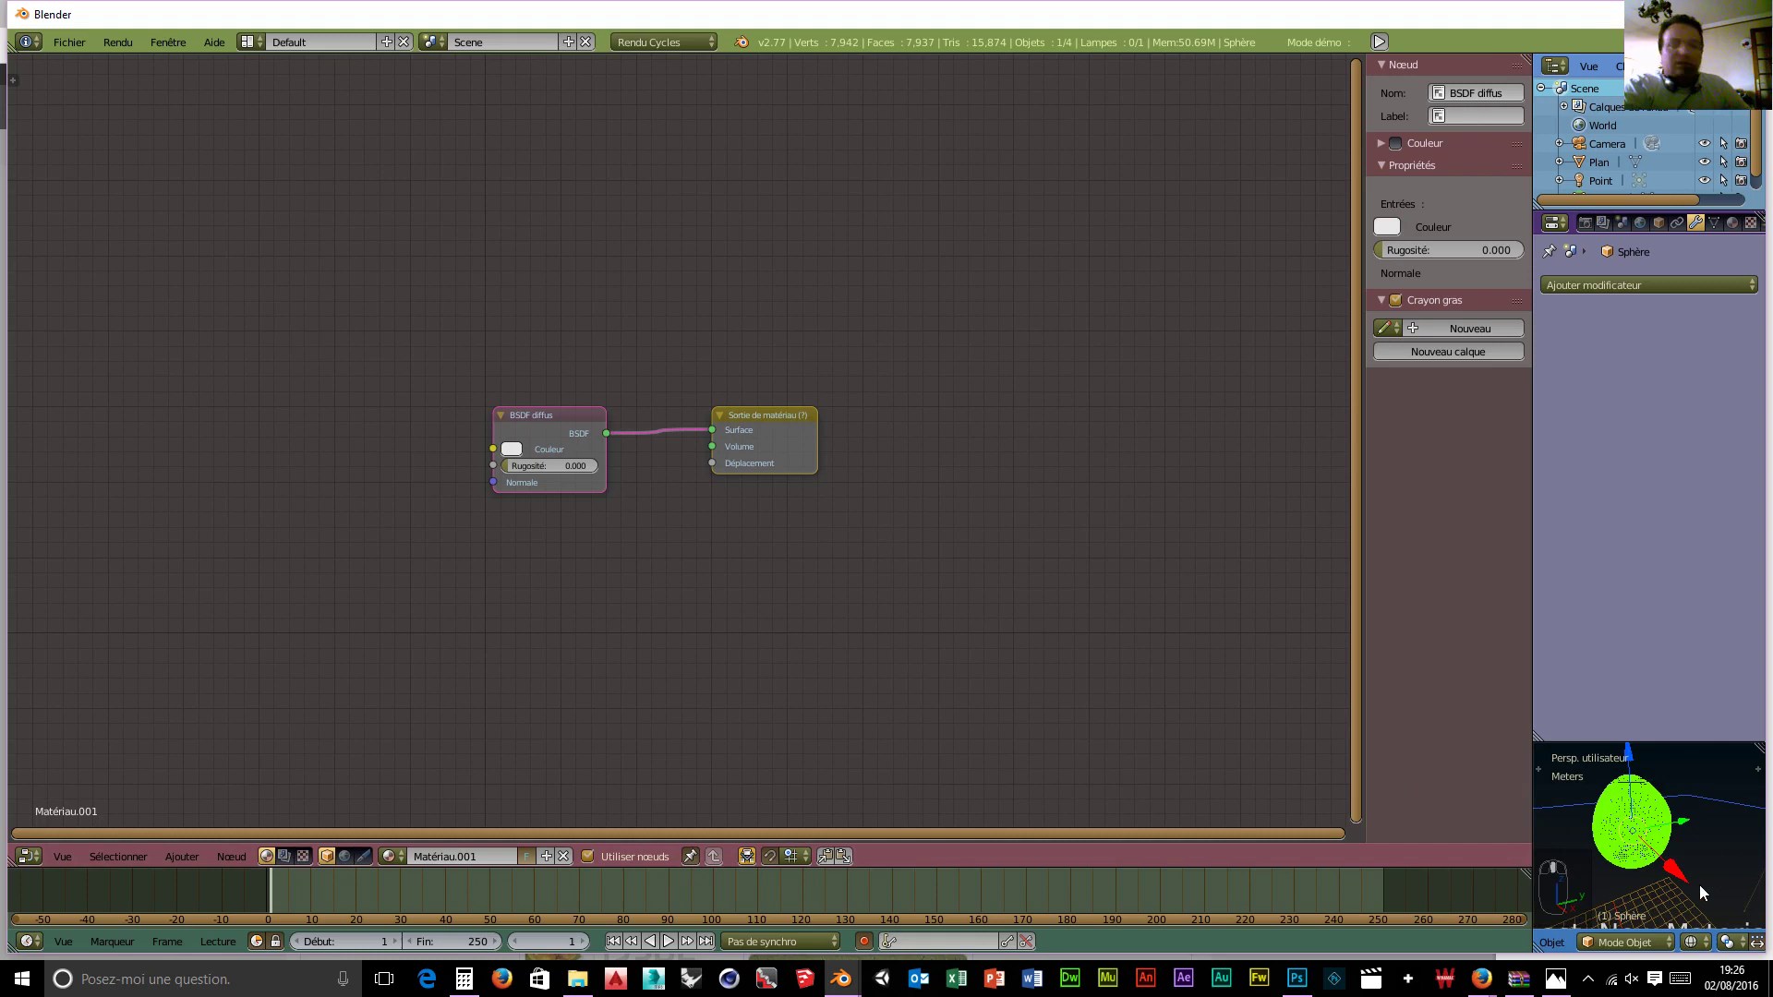
pyautogui.hotkey('shift', 'z')
pyautogui.moveTo(1699, 884); pyautogui.dragTo(1631, 840, button='middle')
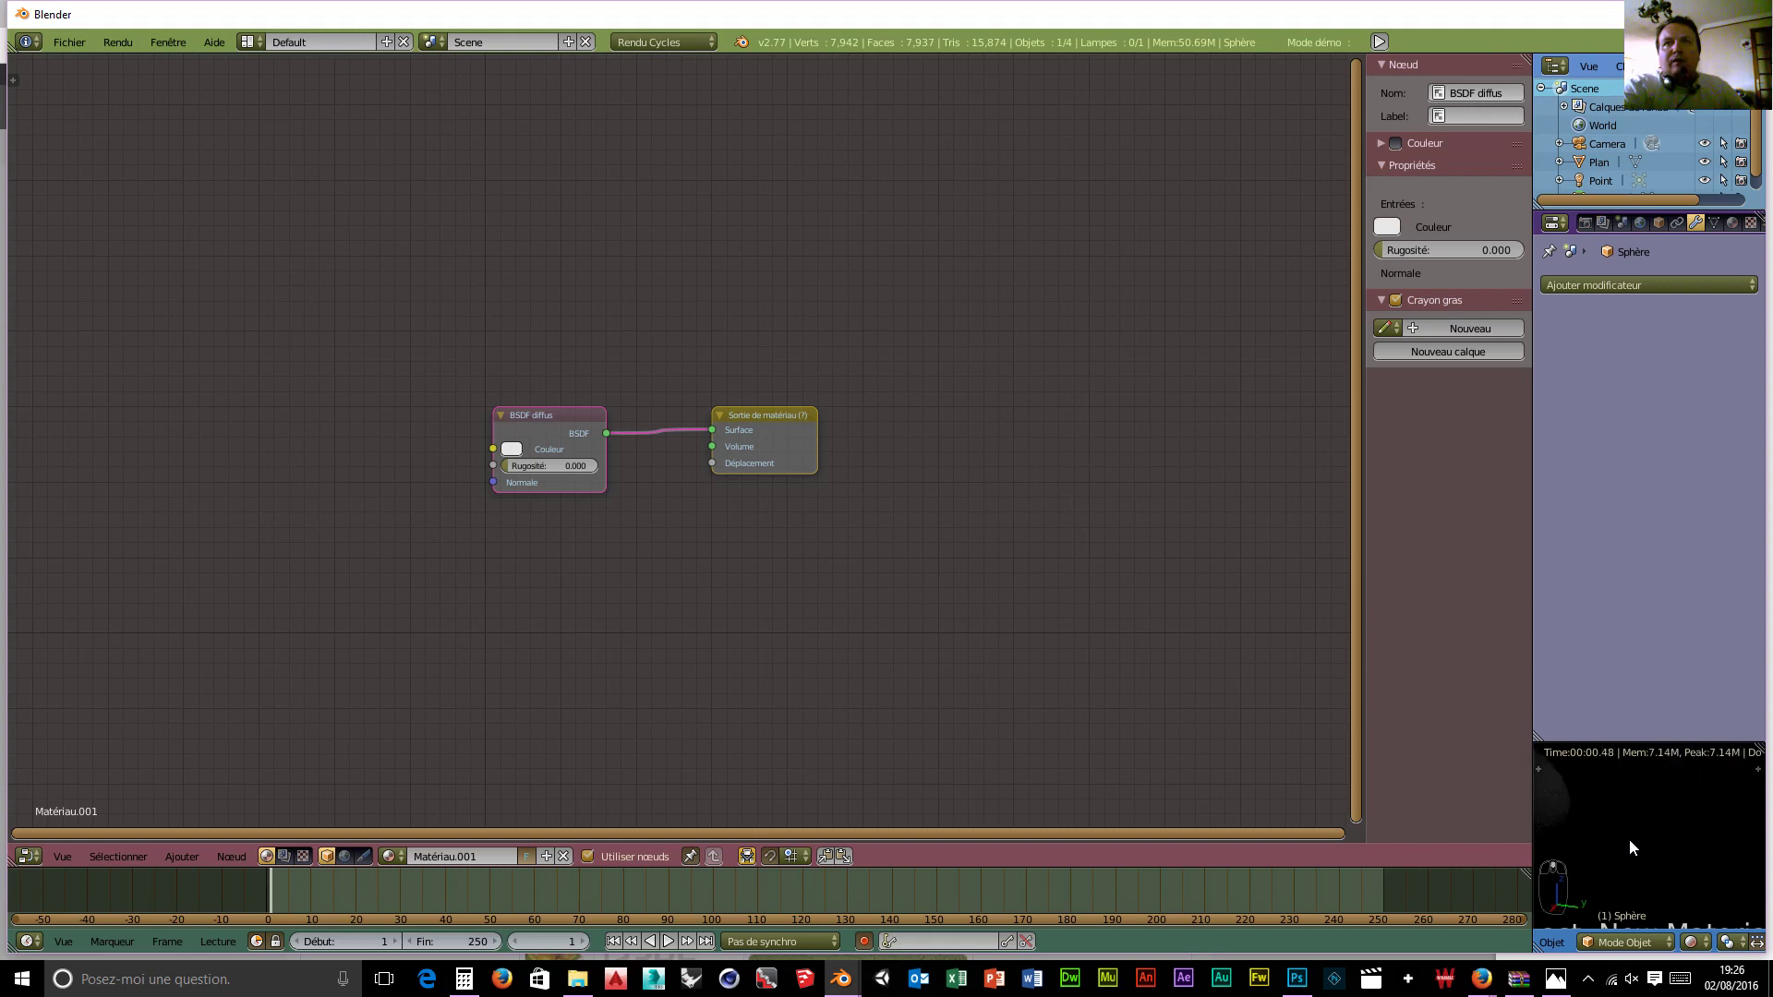
pyautogui.moveTo(1629, 839); pyautogui.dragTo(1674, 853, button='middle')
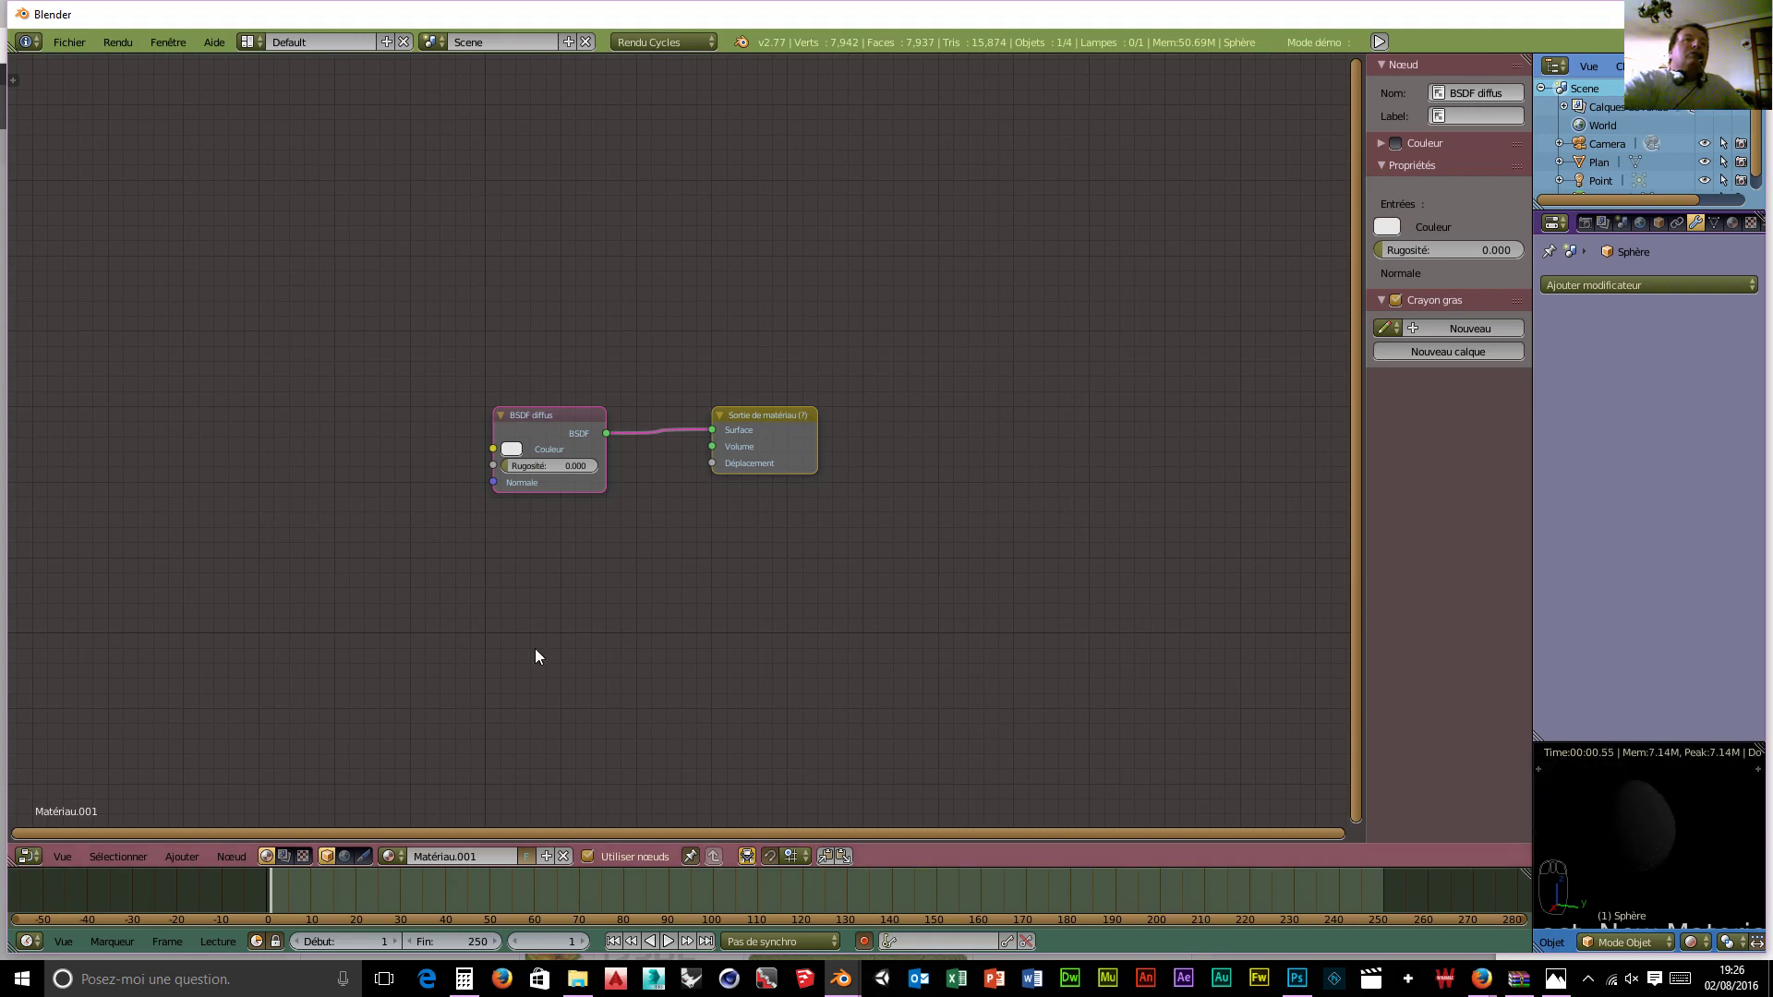
# Step: Move the material output node away from the diffuse shader and insert a mix shader (Shader de mélange) on the link between them
pyautogui.moveTo(739, 428); pyautogui.dragTo(1080, 513)
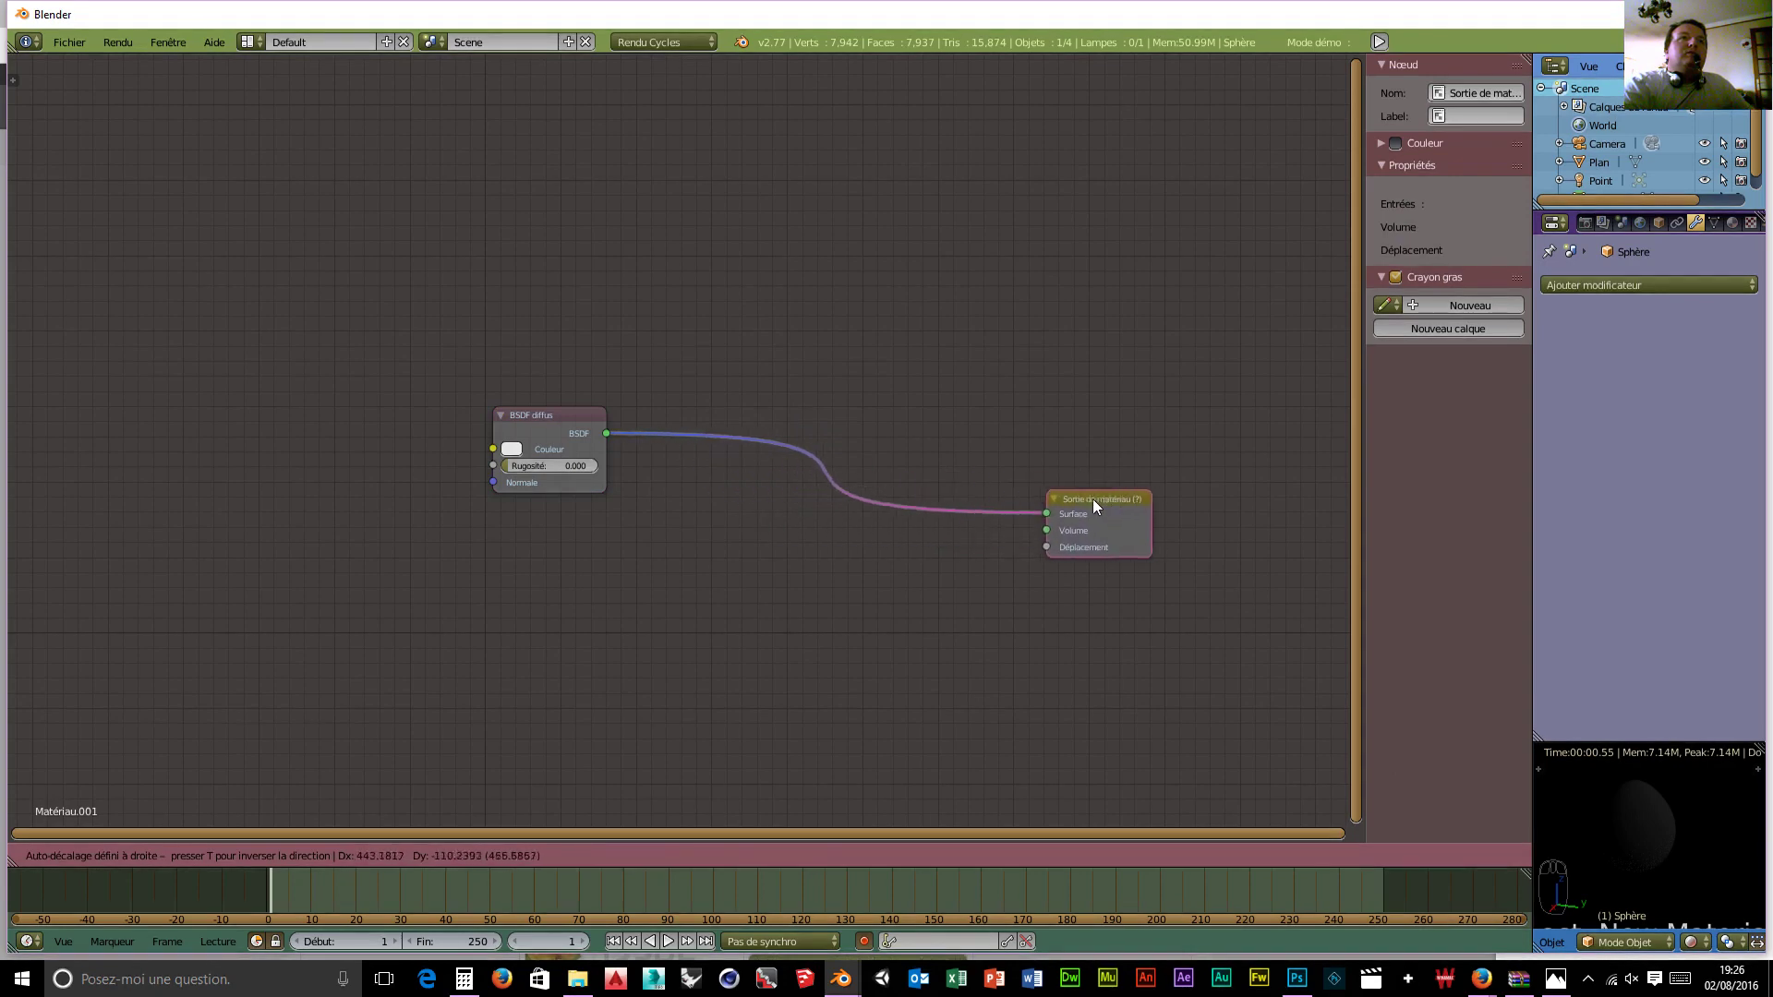
pyautogui.hotkey('shift', 'a')
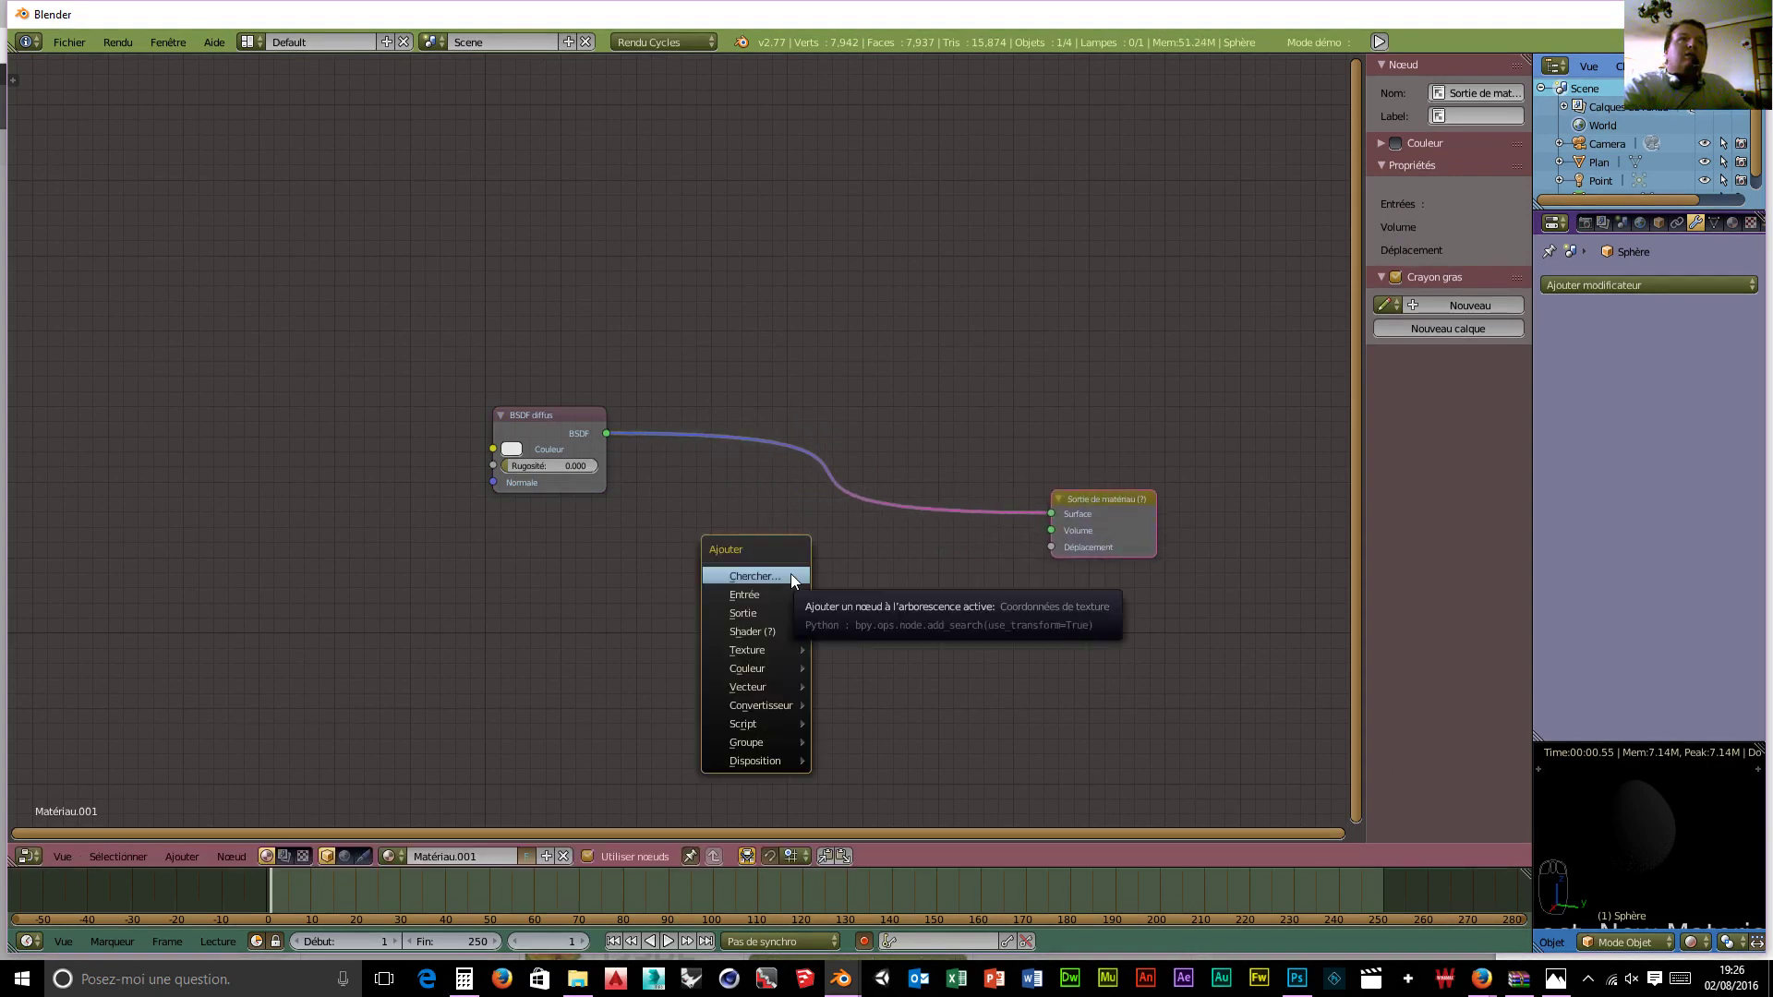
pyautogui.moveTo(768, 630)
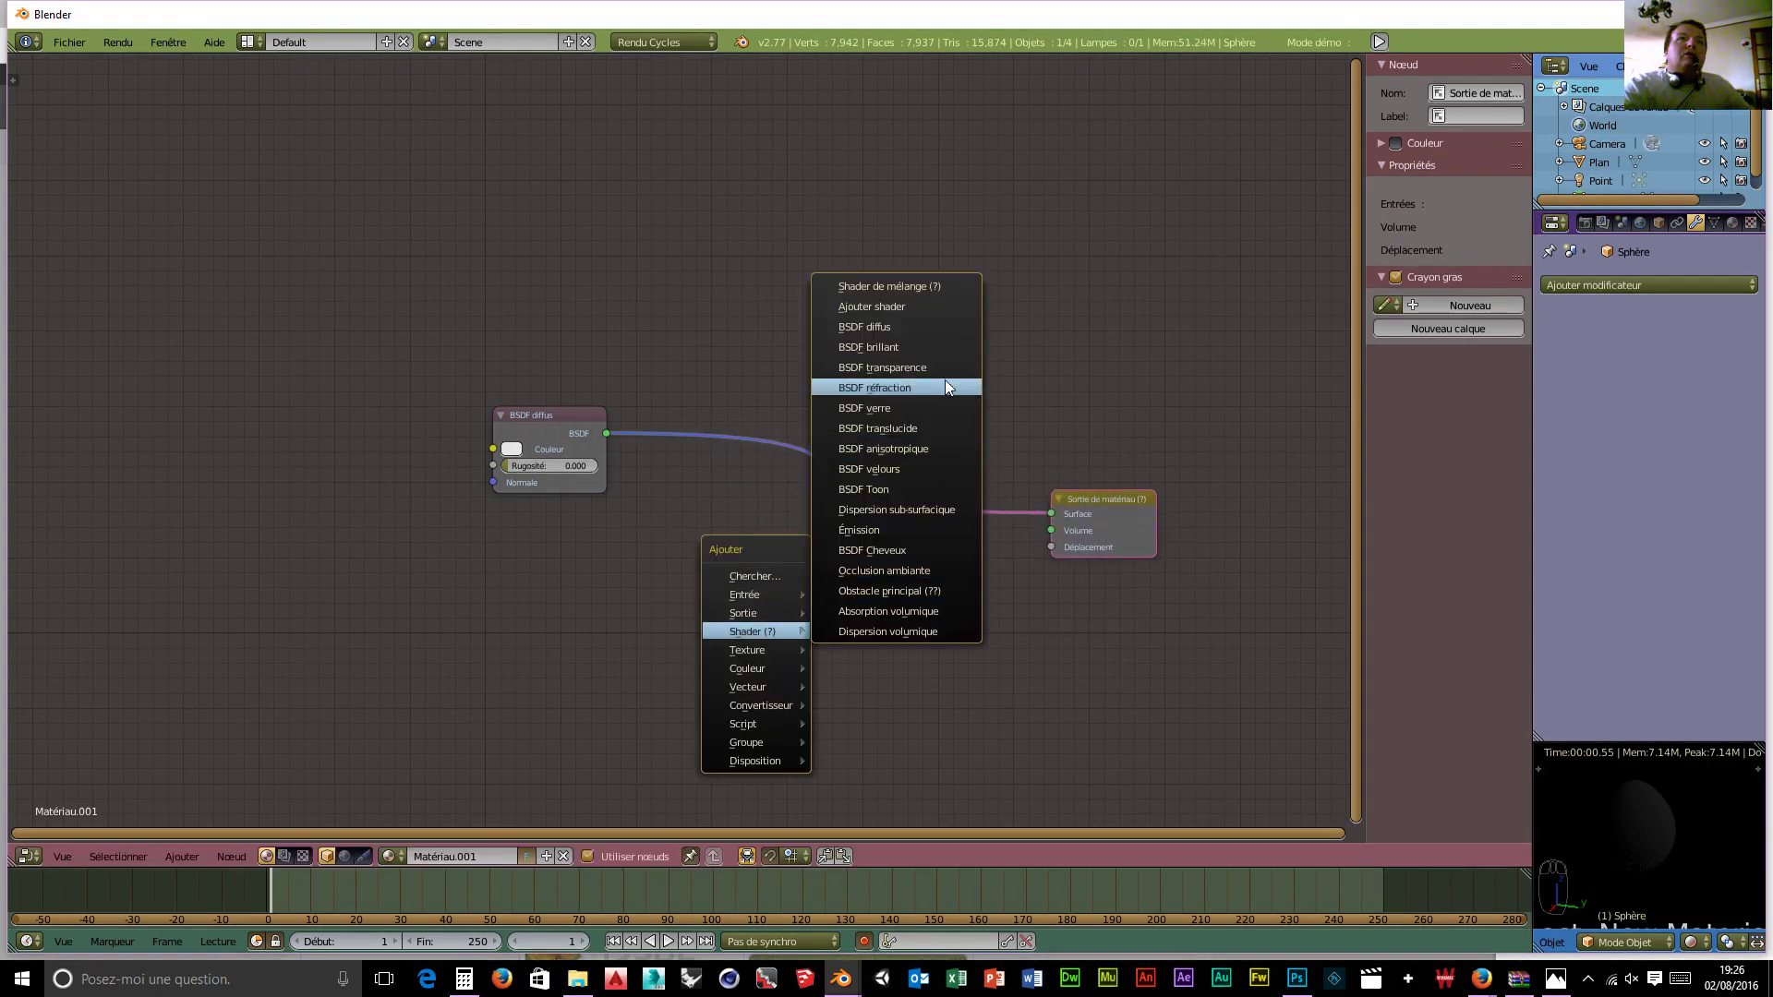
pyautogui.click(911, 288)
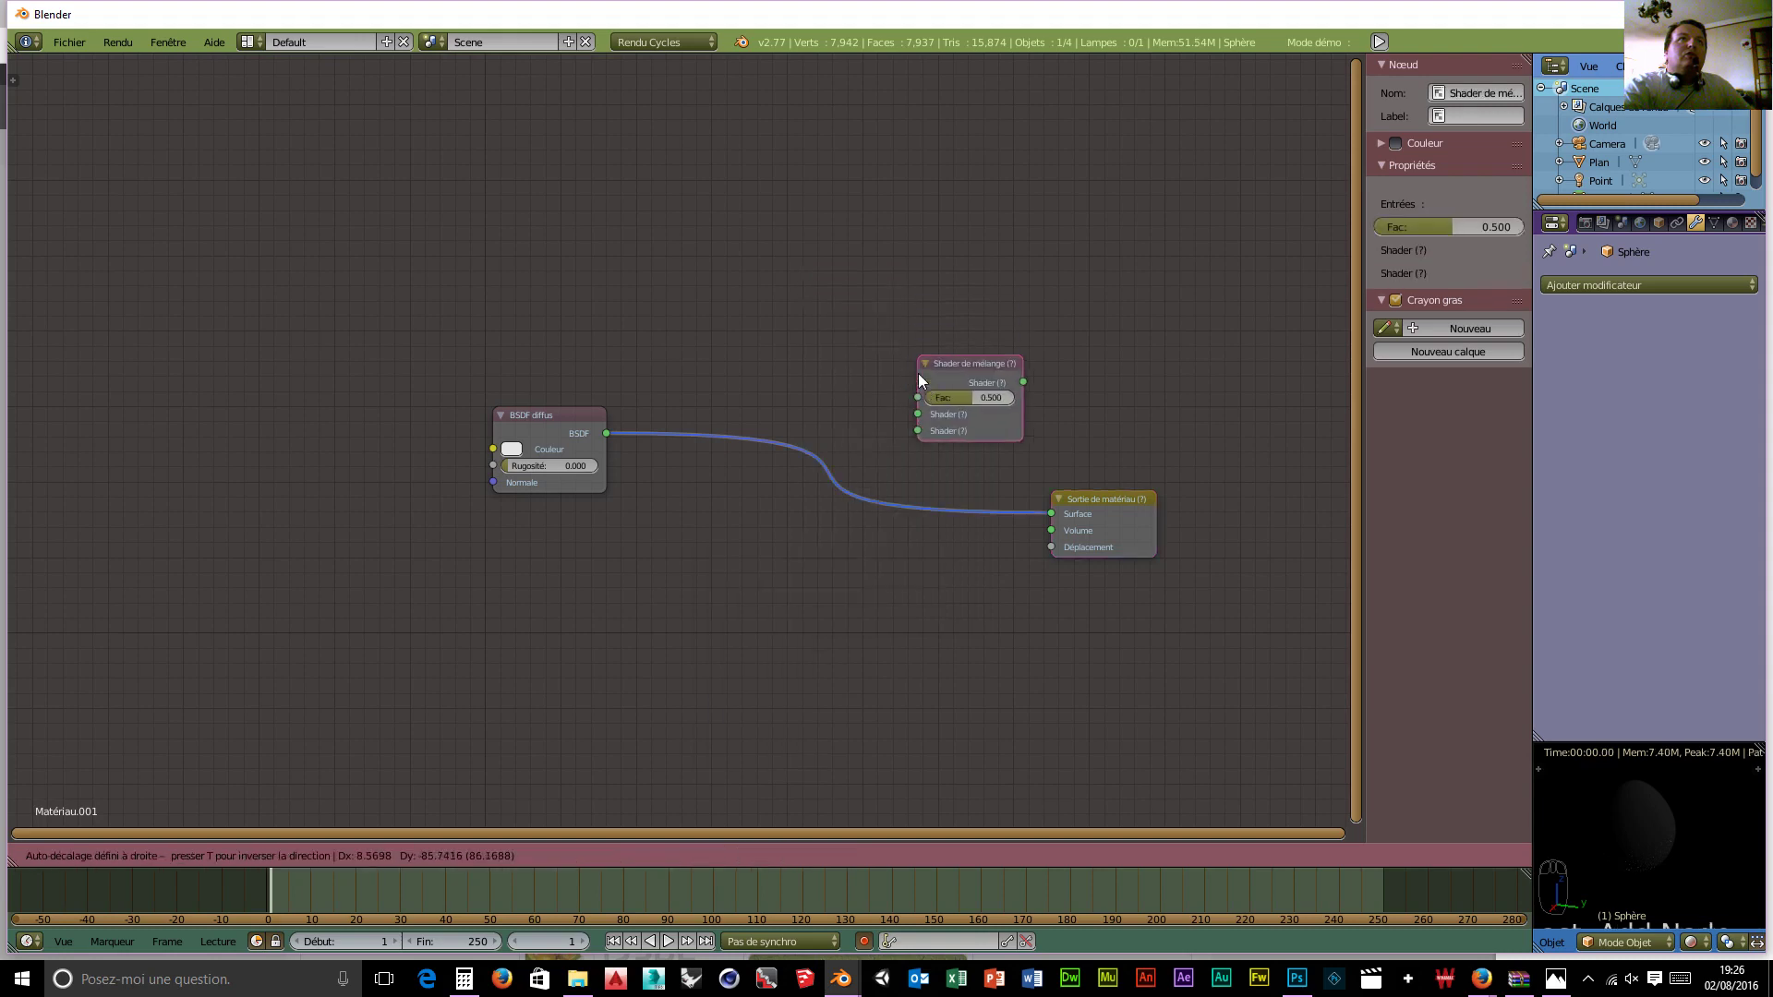
pyautogui.click(850, 424)
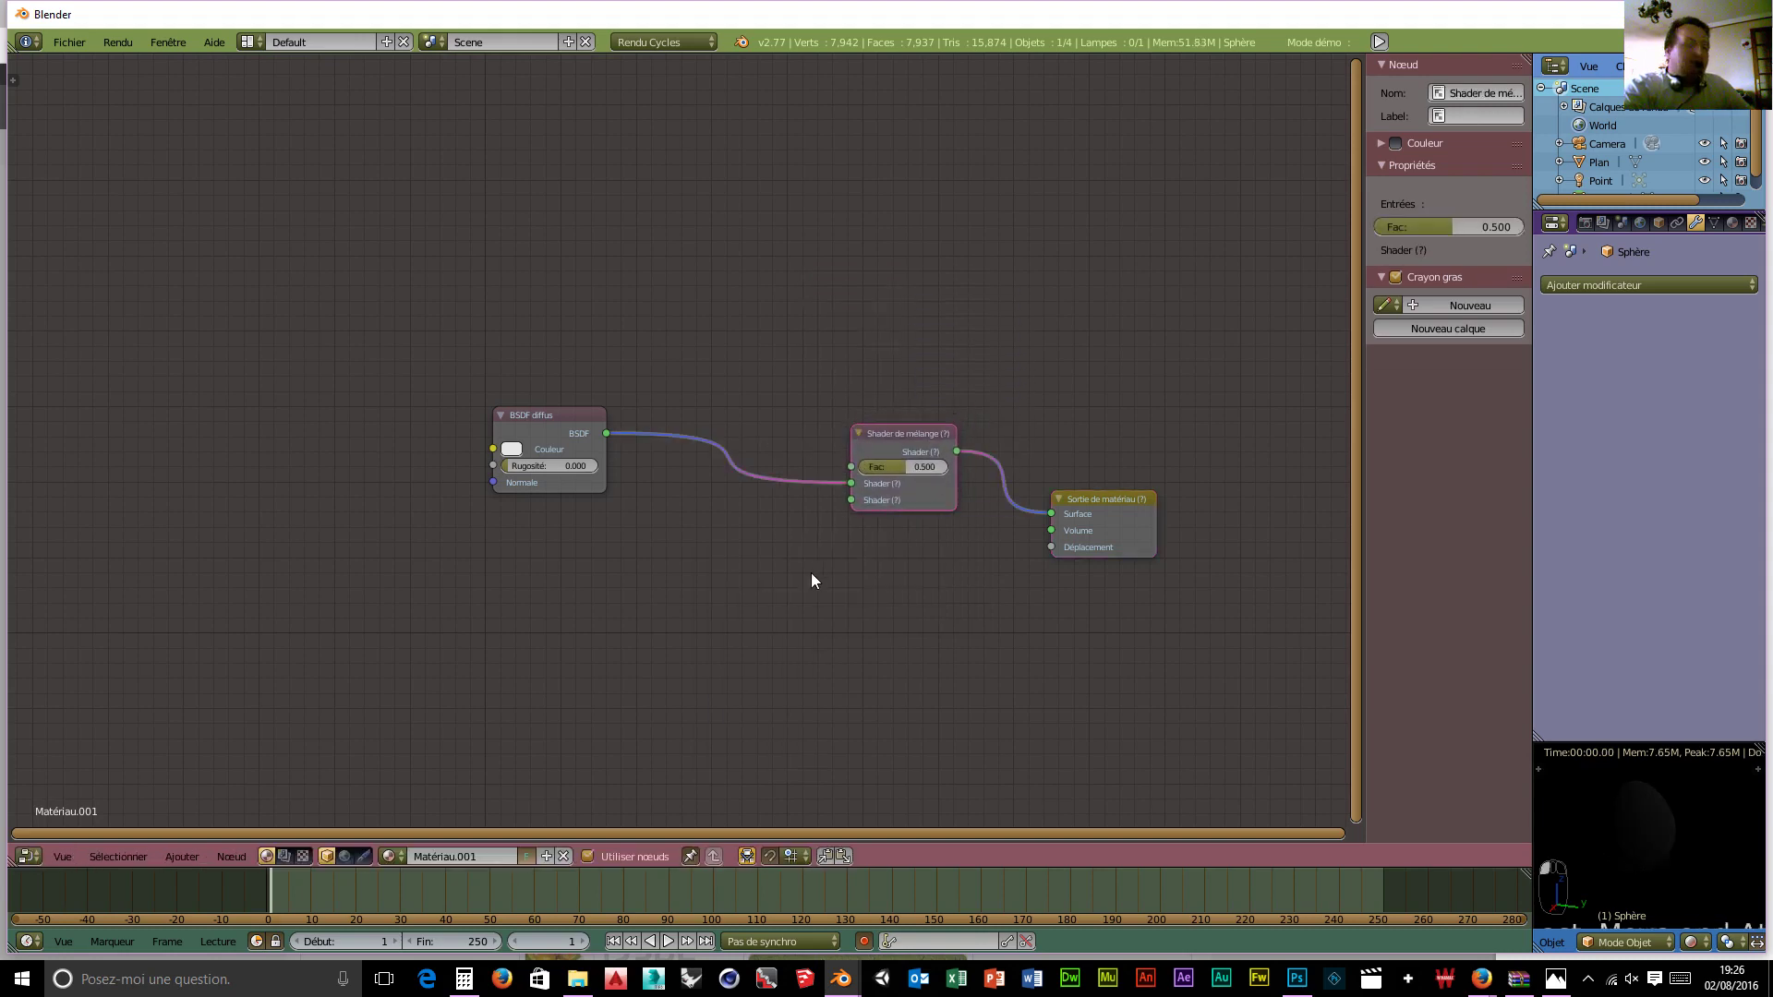
# Step: Add a glossy shader (BSDF brillant) below the diffuse node and connect it to the mix shader's second shader input
pyautogui.hotkey('shift', 'a')
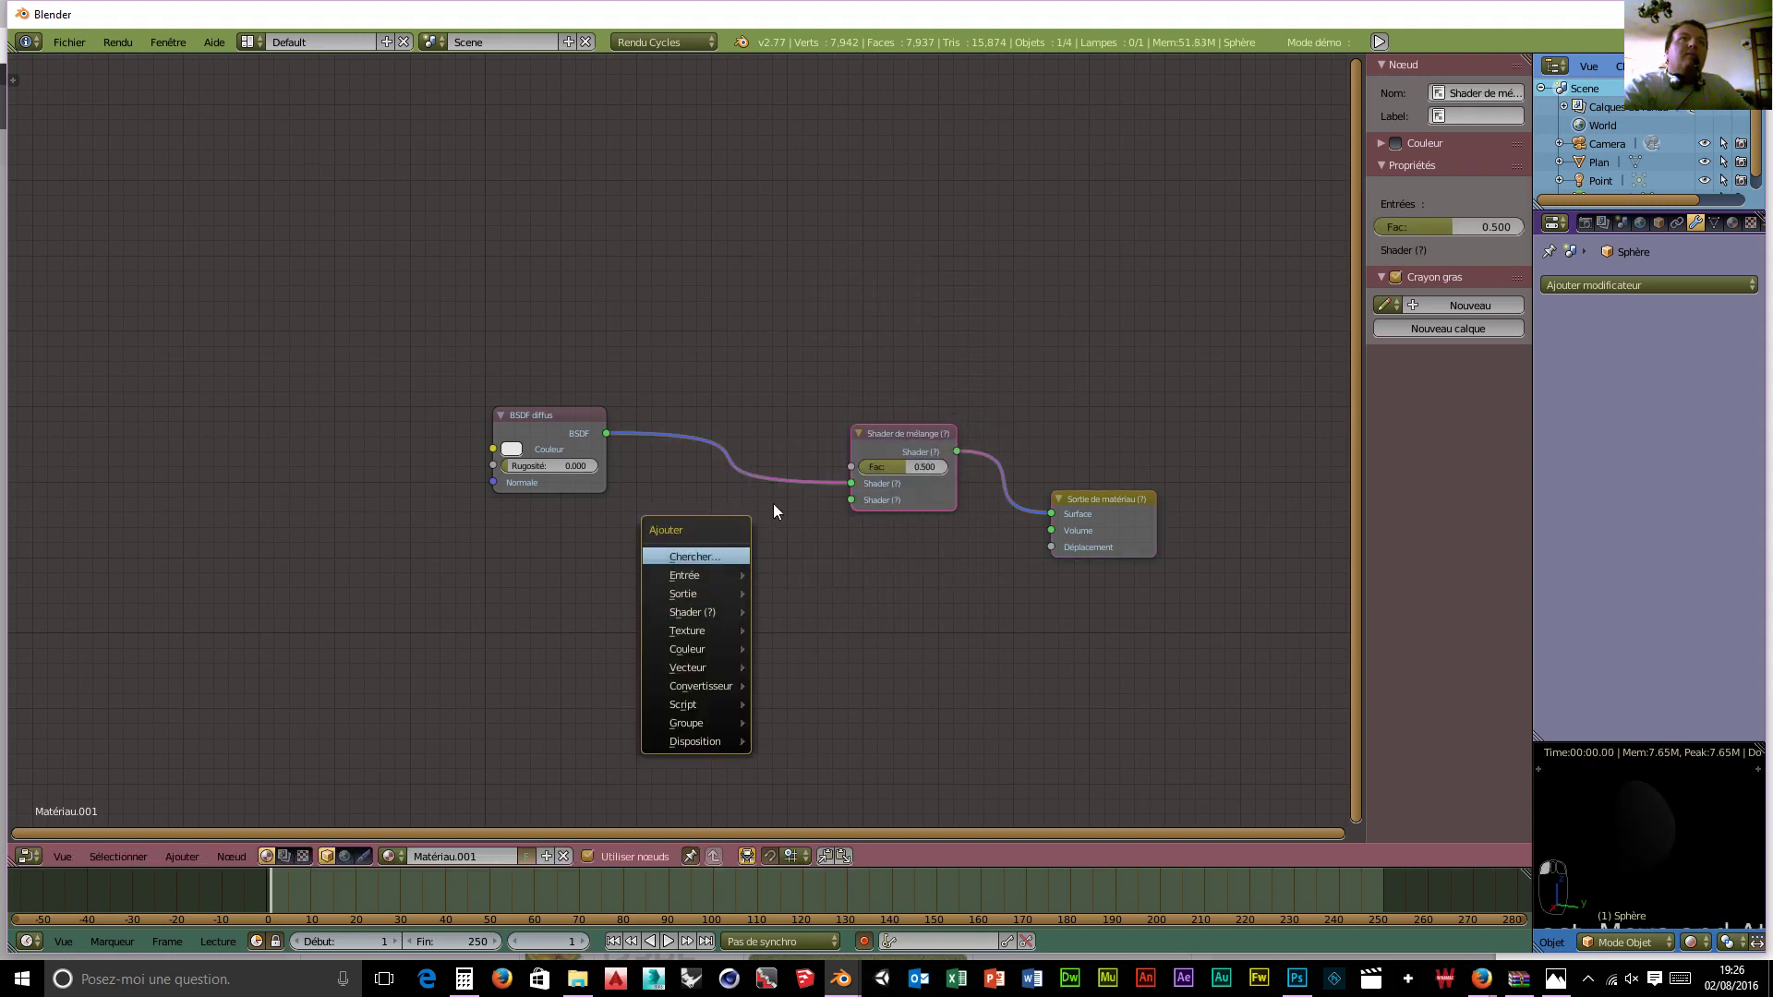
pyautogui.moveTo(719, 579)
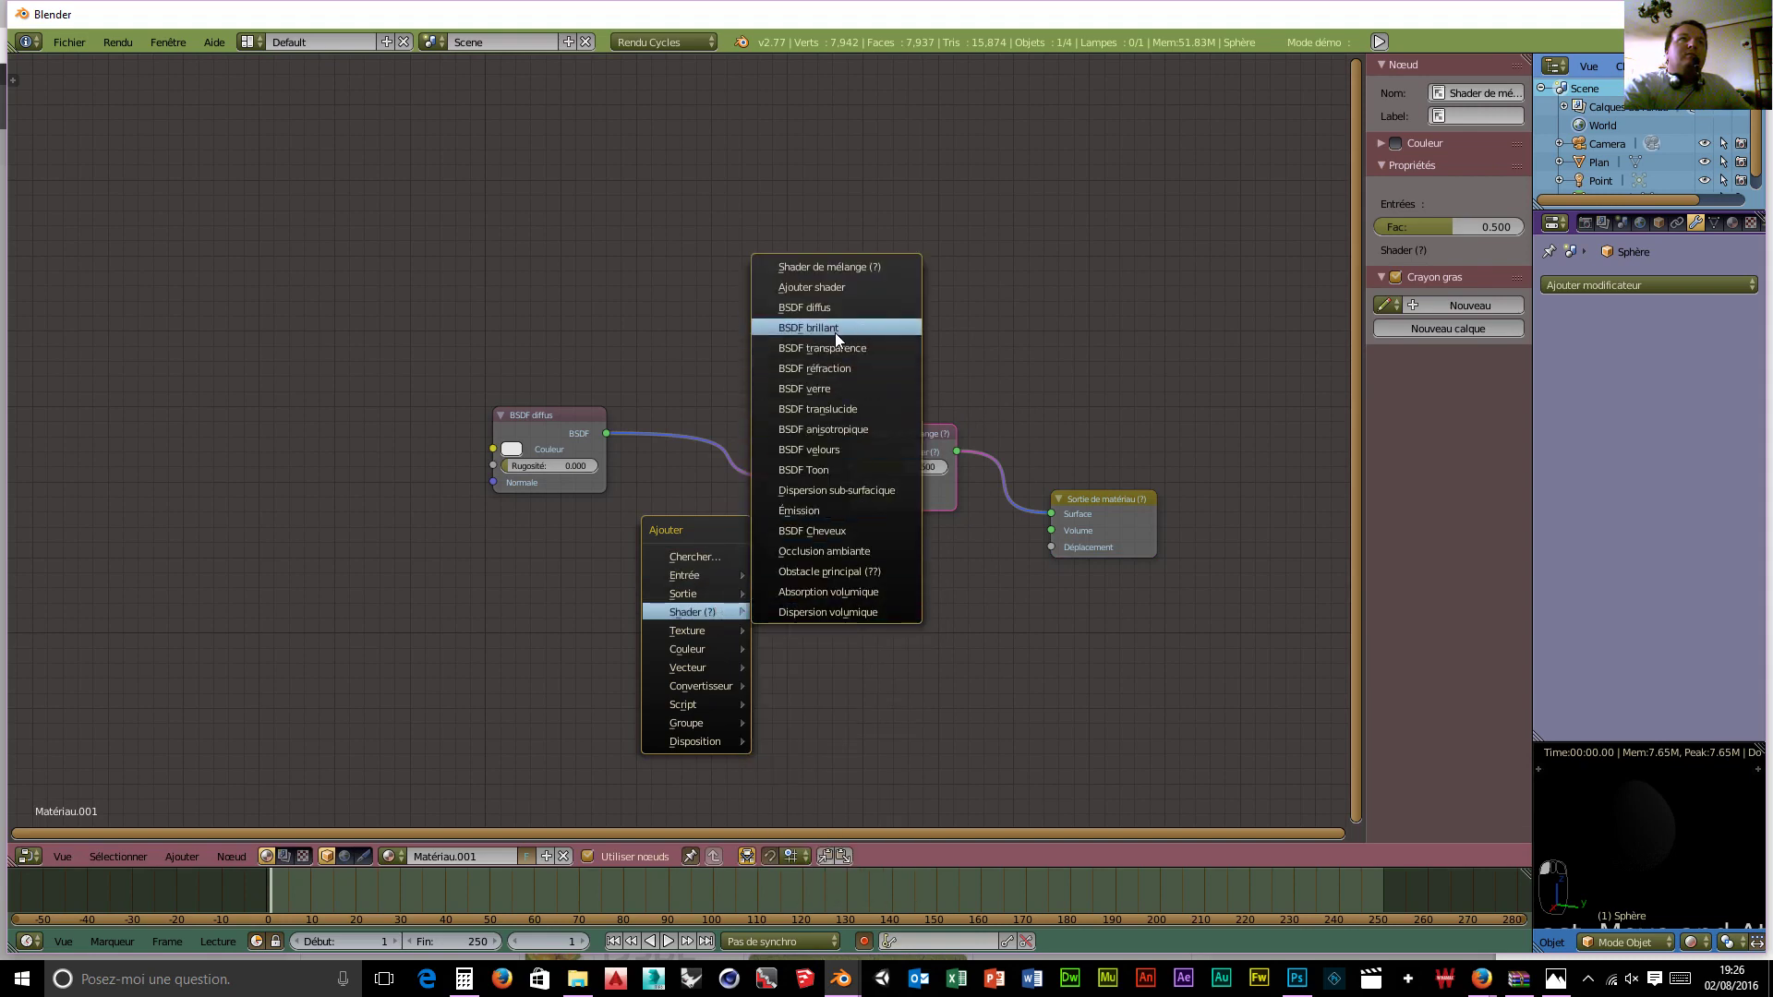
pyautogui.click(835, 330)
pyautogui.click(491, 560)
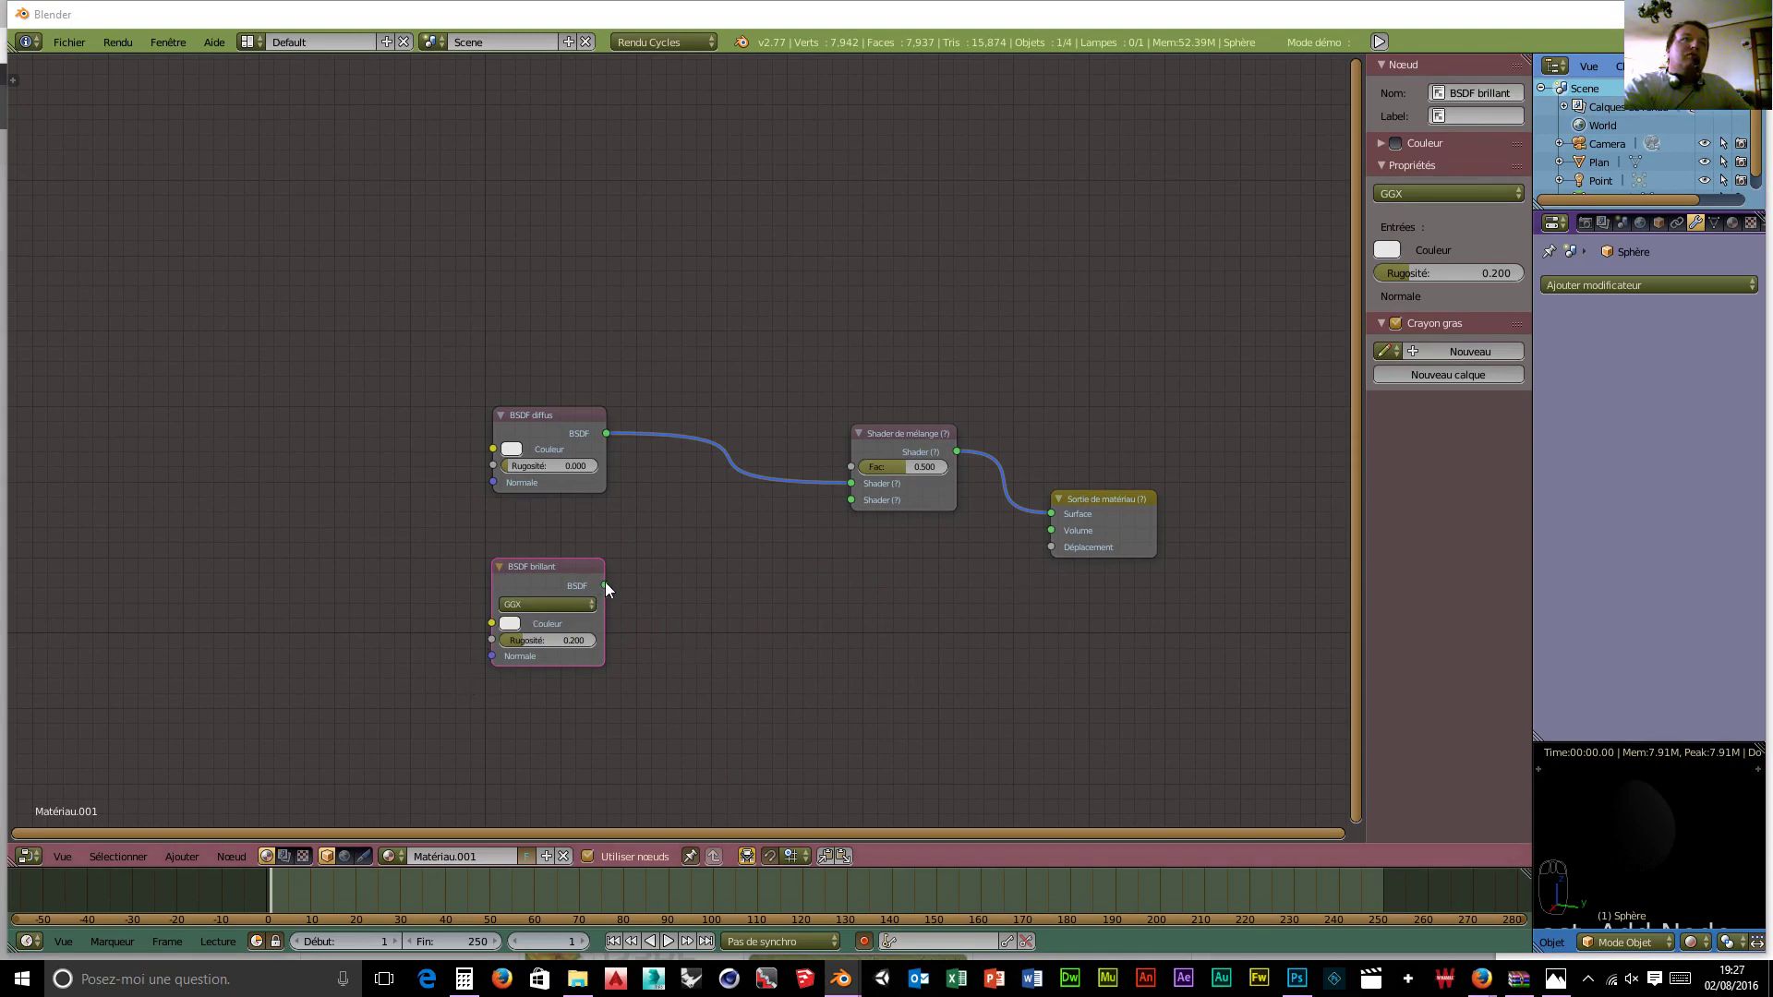
pyautogui.moveTo(606, 581); pyautogui.dragTo(856, 506)
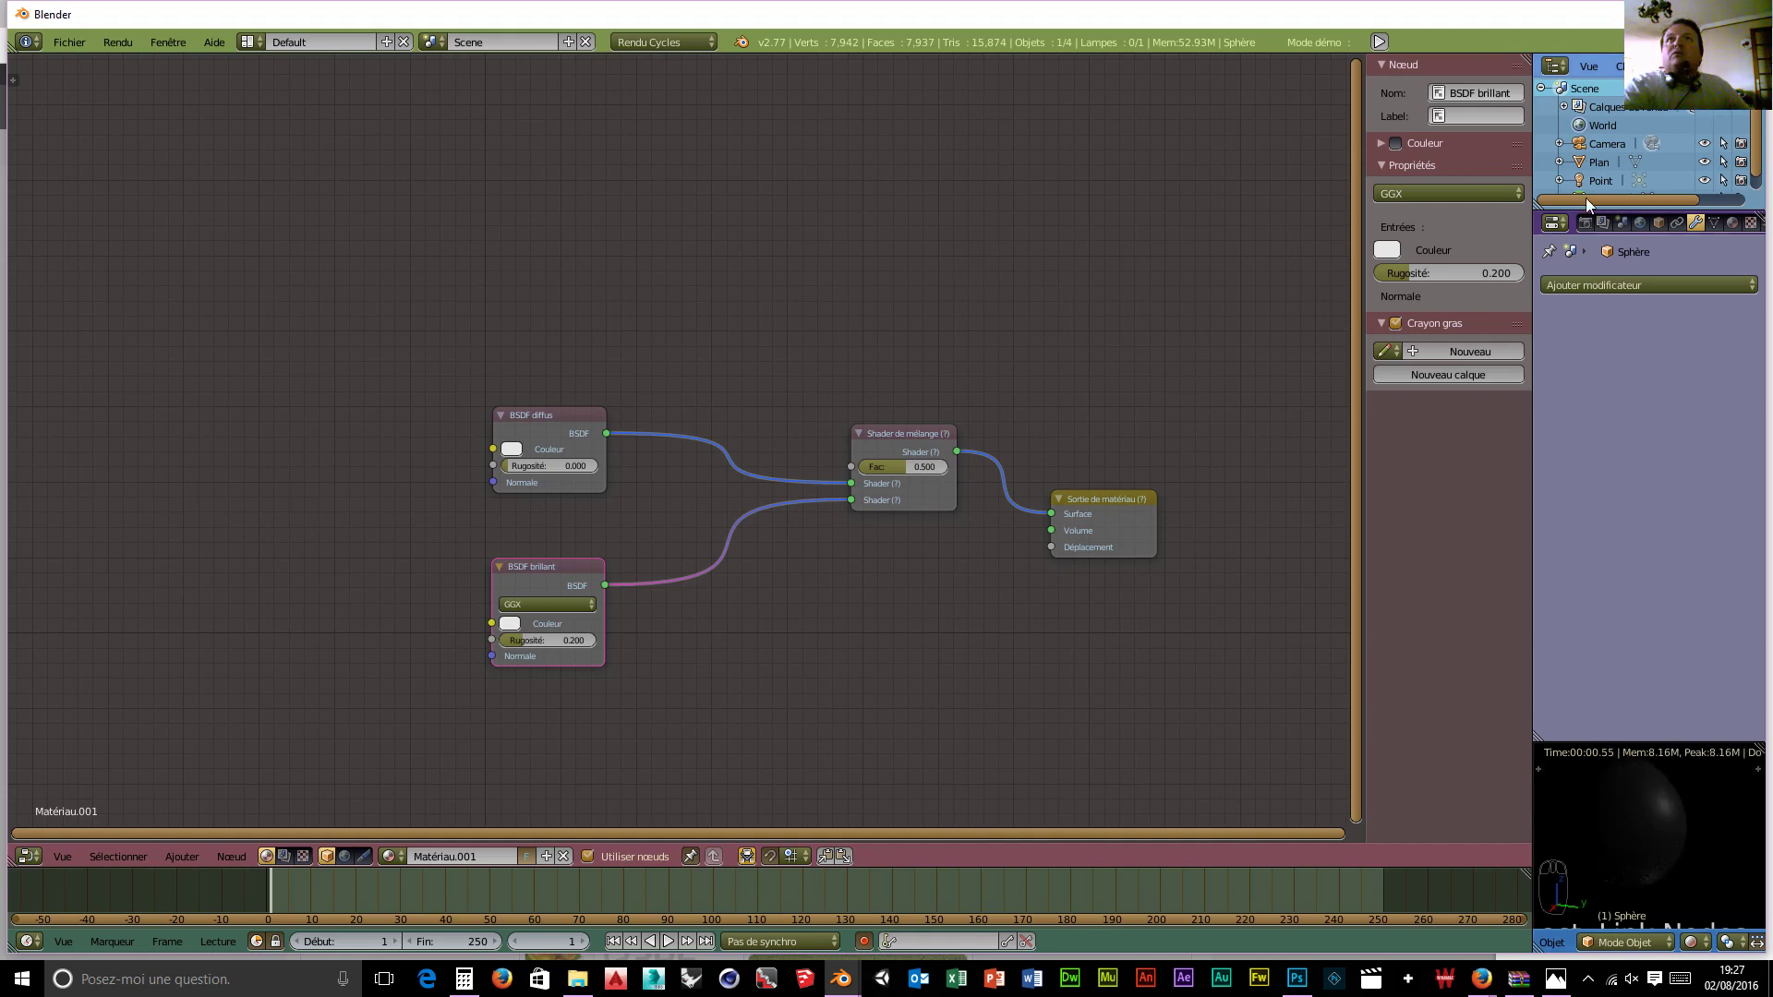
# Step: Adjust the point lamp's emission strength (Force) and reselect the grape sphere
pyautogui.click(1642, 181)
pyautogui.click(1697, 223)
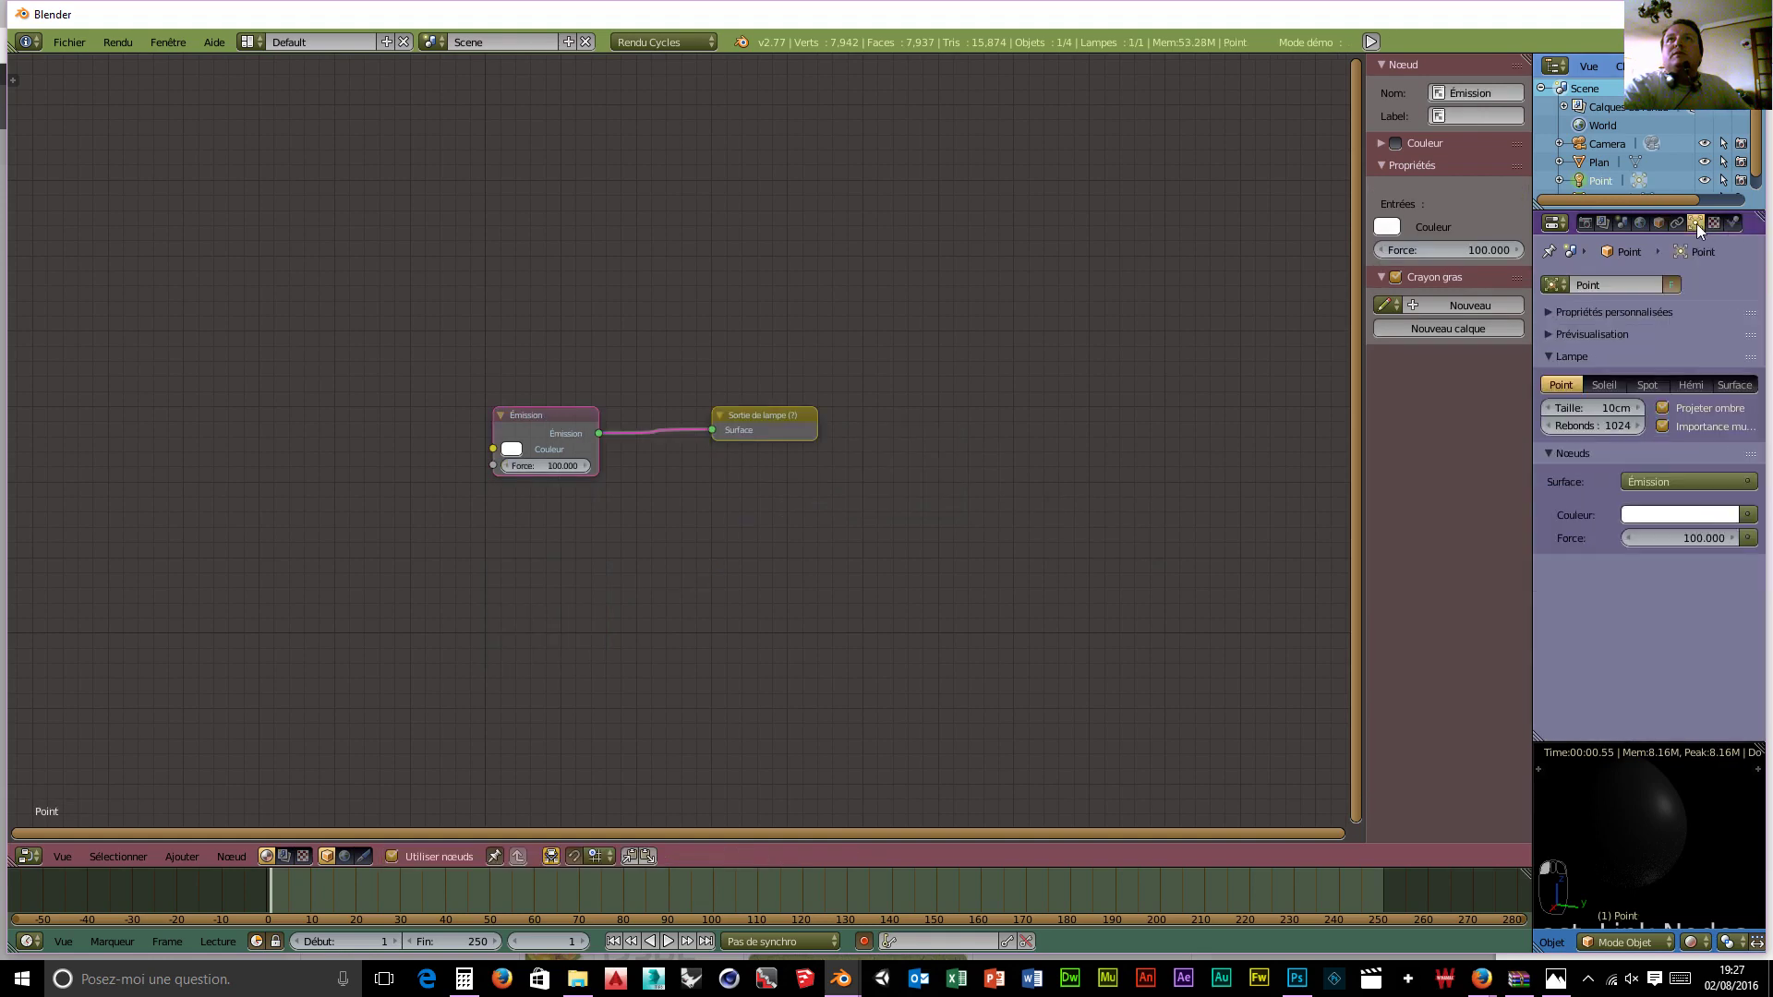
pyautogui.moveTo(1717, 540); pyautogui.dragTo(1728, 540)
pyautogui.rightClick(1648, 835)
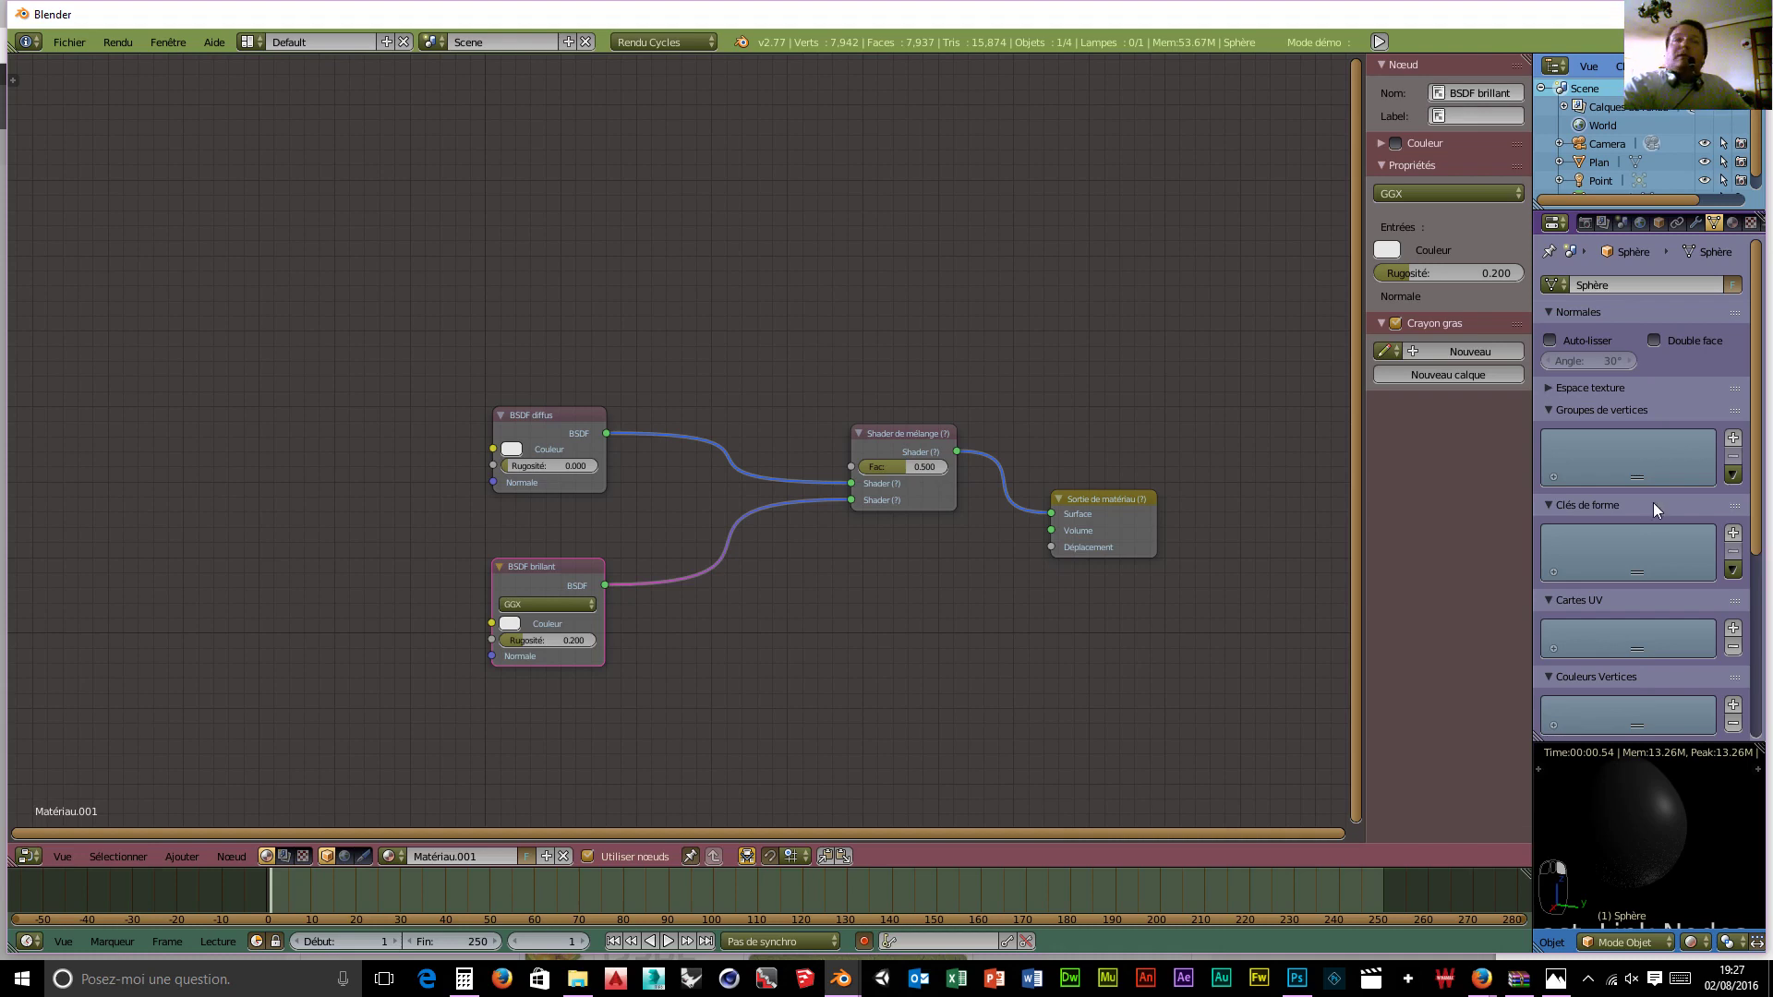
# Step: Set the glossy shader's roughness to 0.358
pyautogui.click(554, 643)
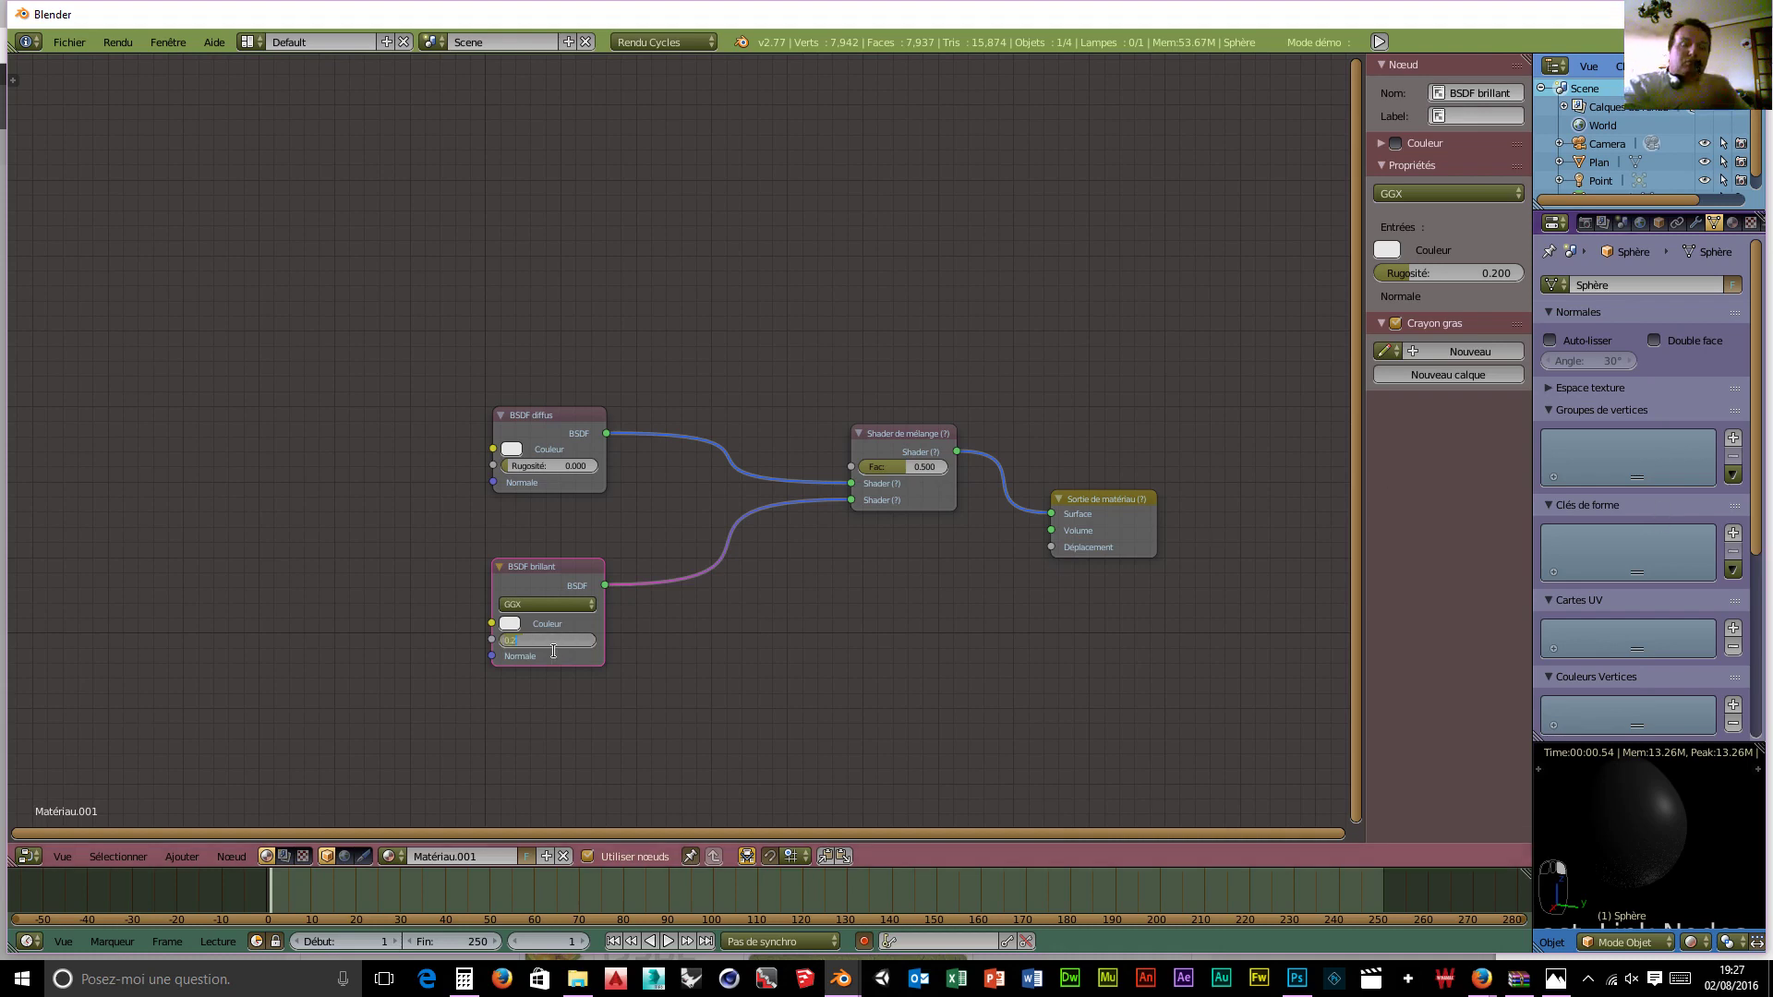
pyautogui.write('.358')
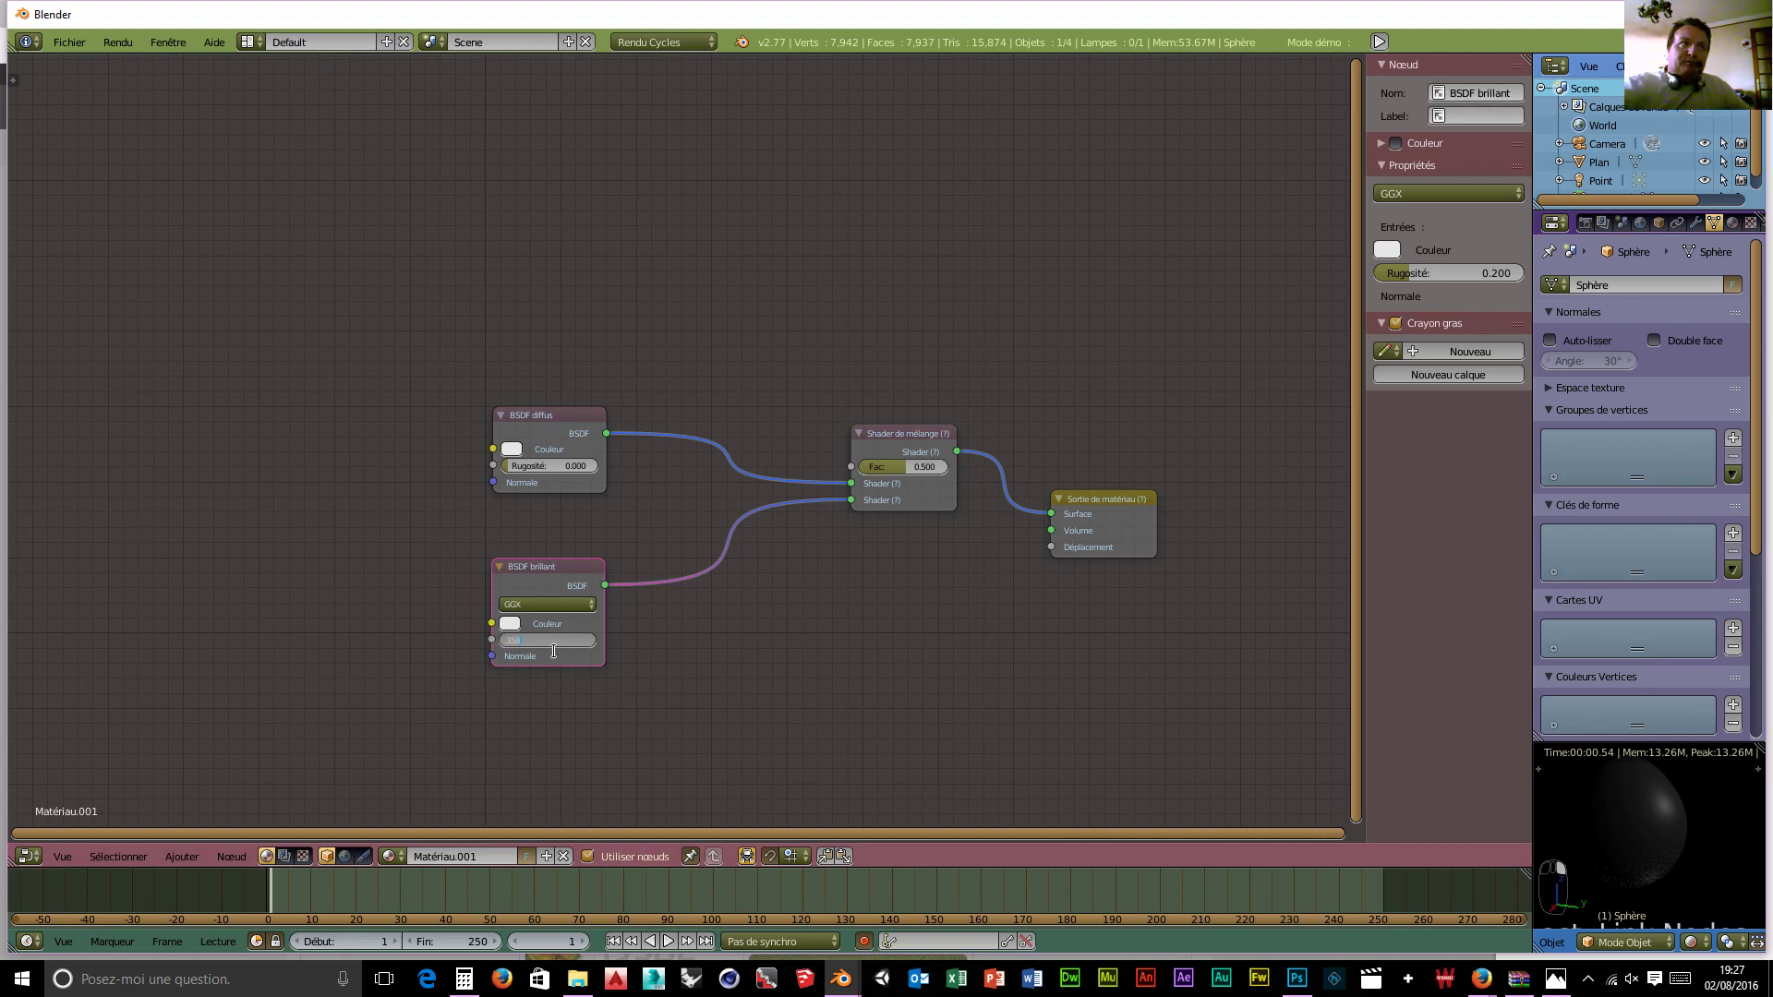
pyautogui.press('Return')
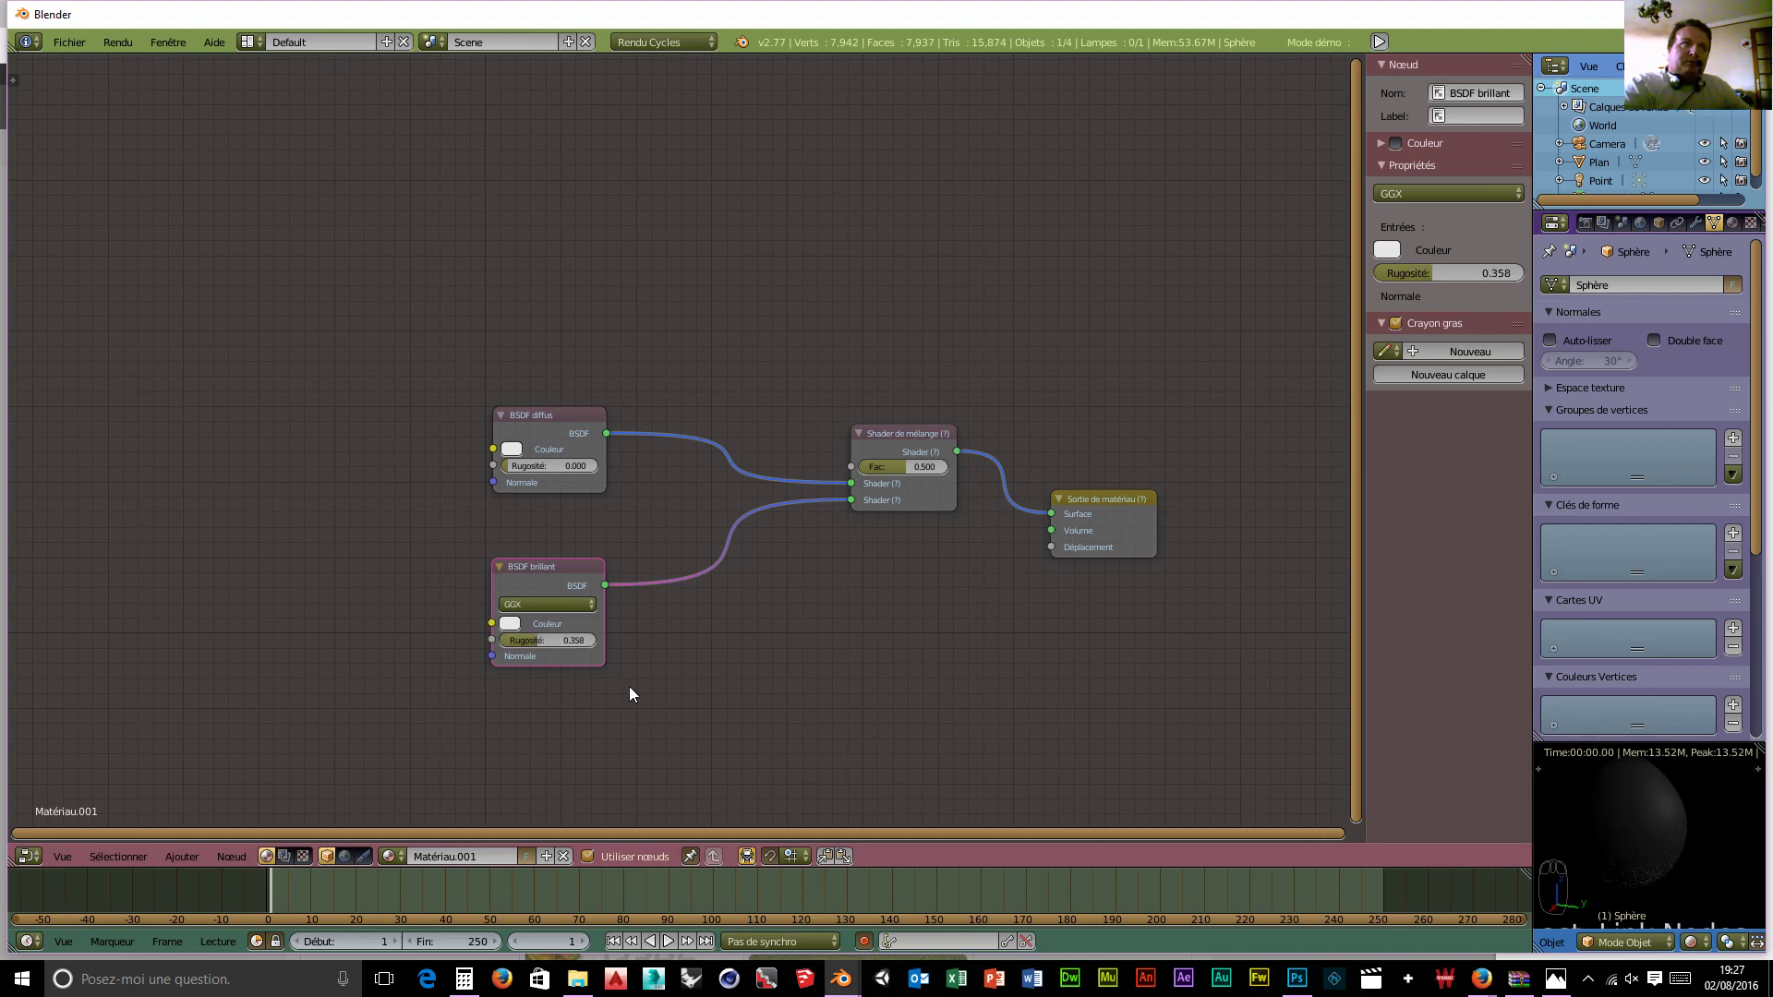
# Step: Set the glossy shader's colour to the hex value E7B0BA
pyautogui.click(511, 624)
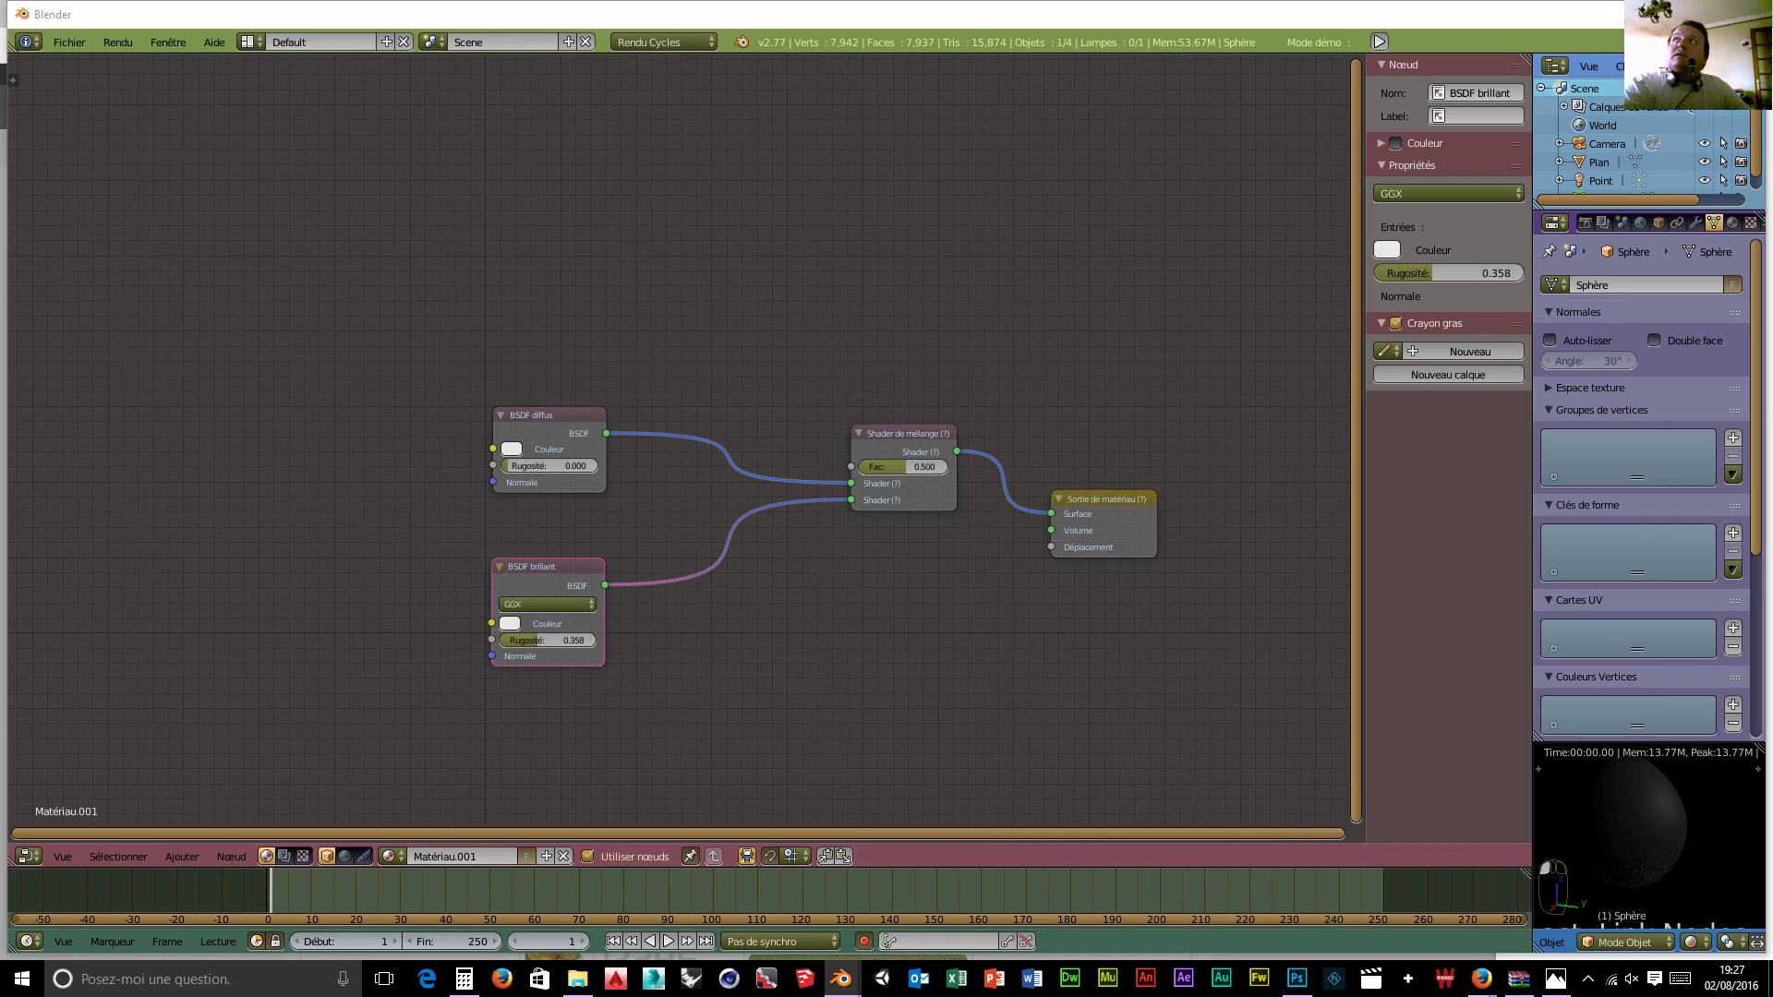
pyautogui.click(511, 624)
pyautogui.click(602, 534)
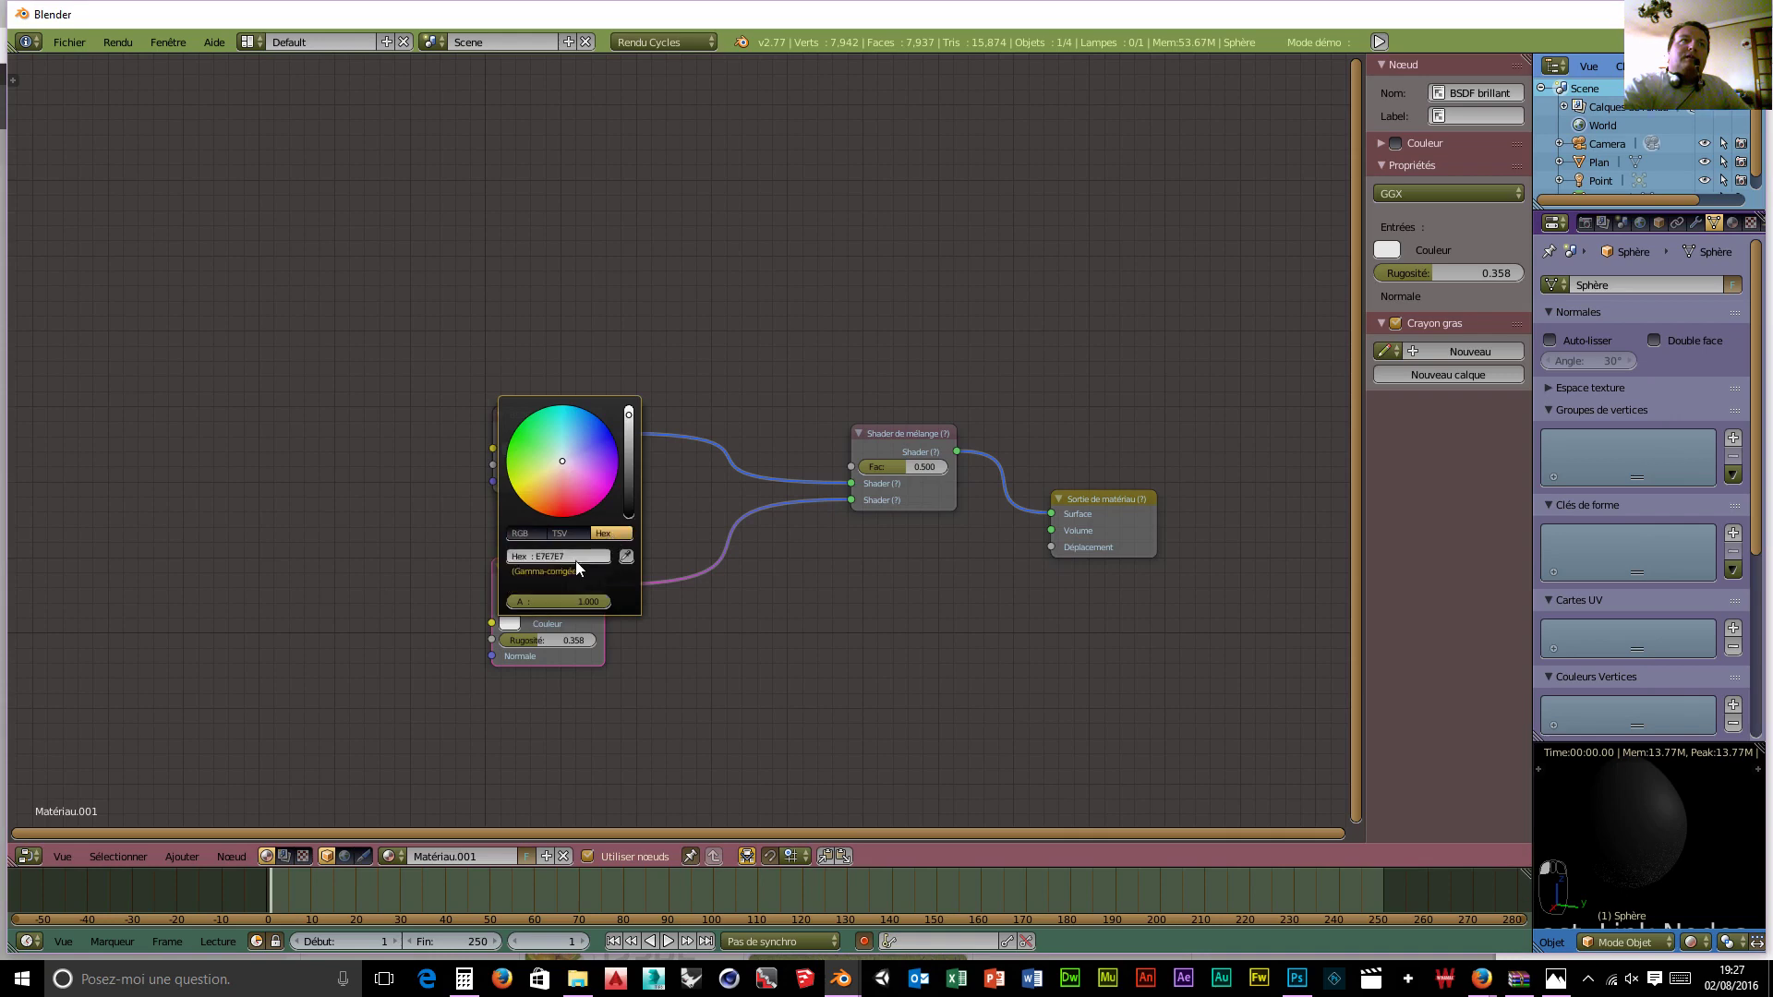
pyautogui.click(571, 558)
pyautogui.click(533, 557)
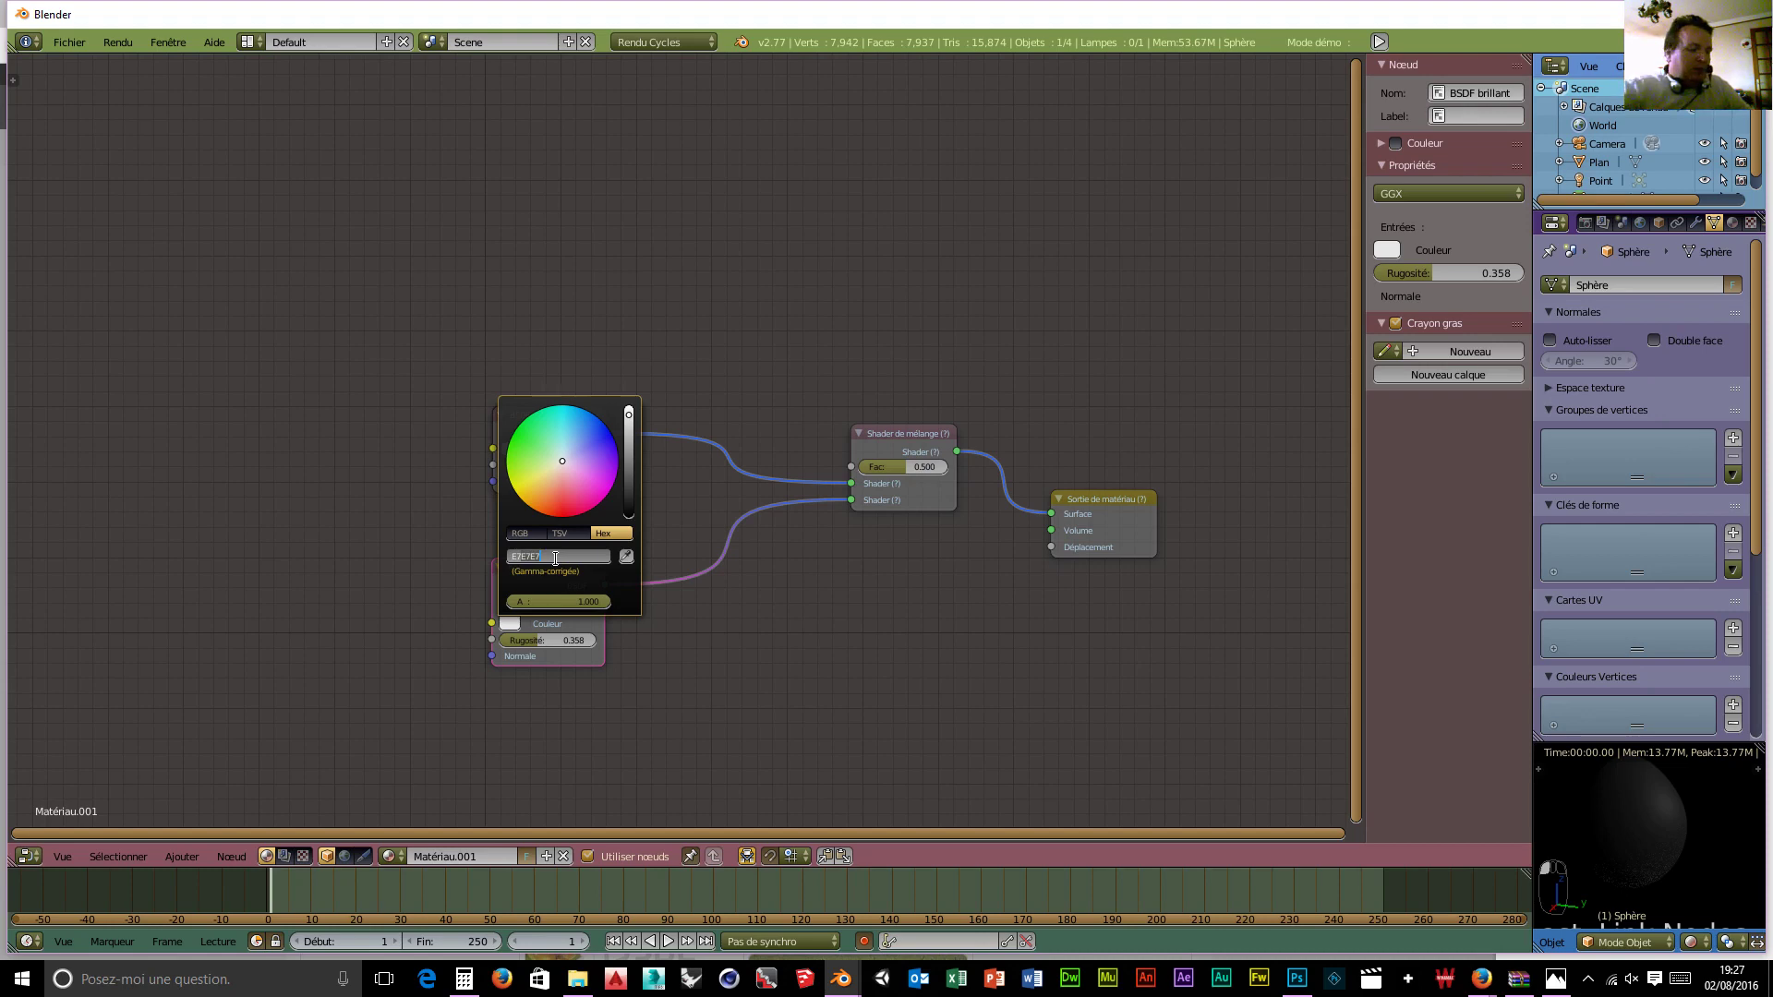
pyautogui.press('BackSpace')
pyautogui.press('BackSpace')
pyautogui.press('BackSpace')
pyautogui.press('BackSpace')
pyautogui.write('B')
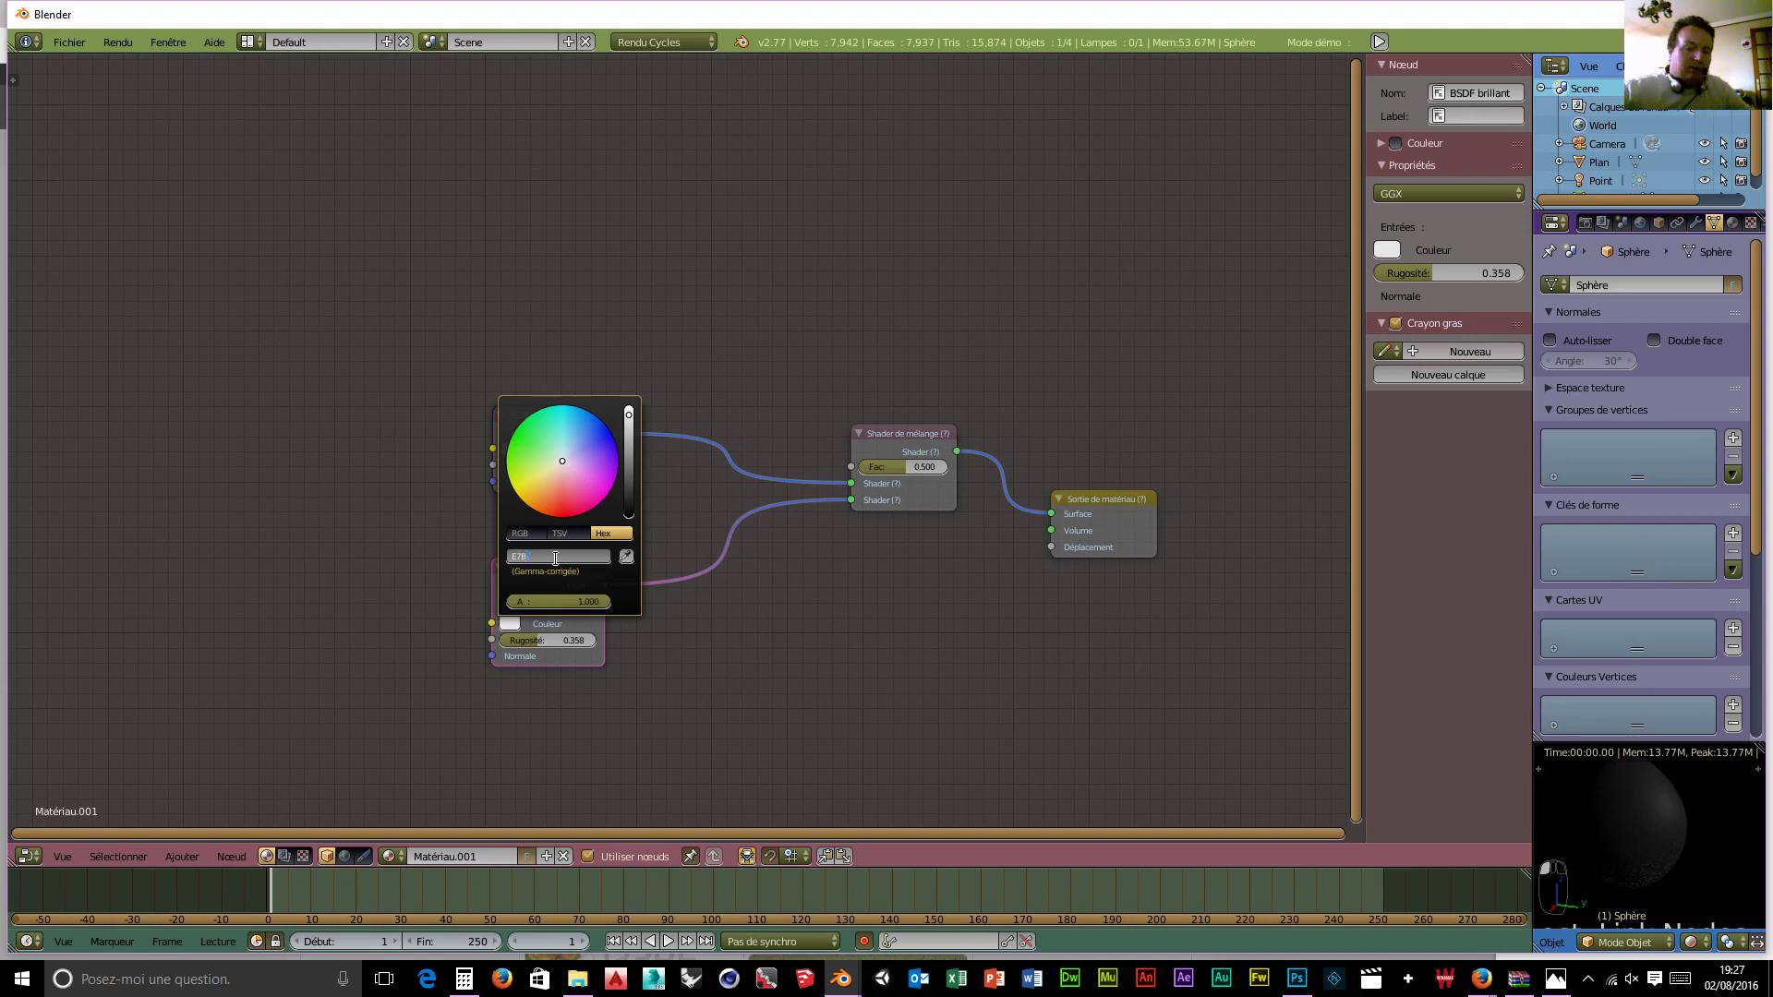
pyautogui.write('0B')
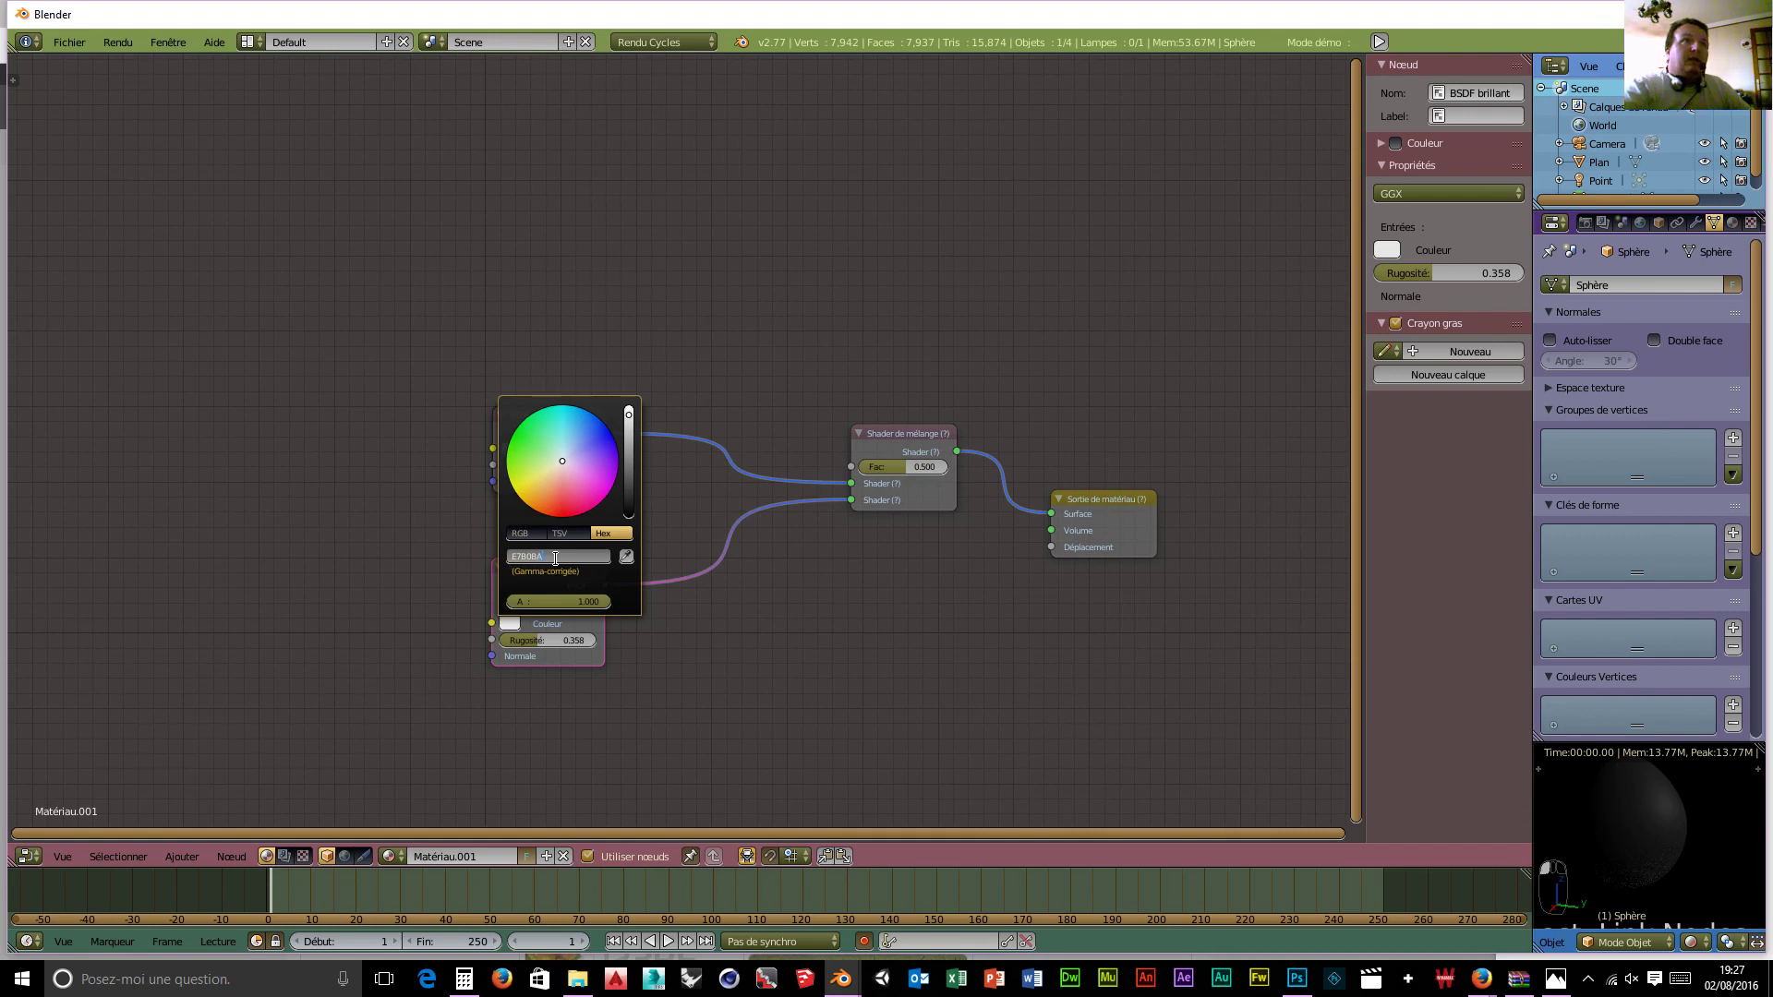
pyautogui.write('A')
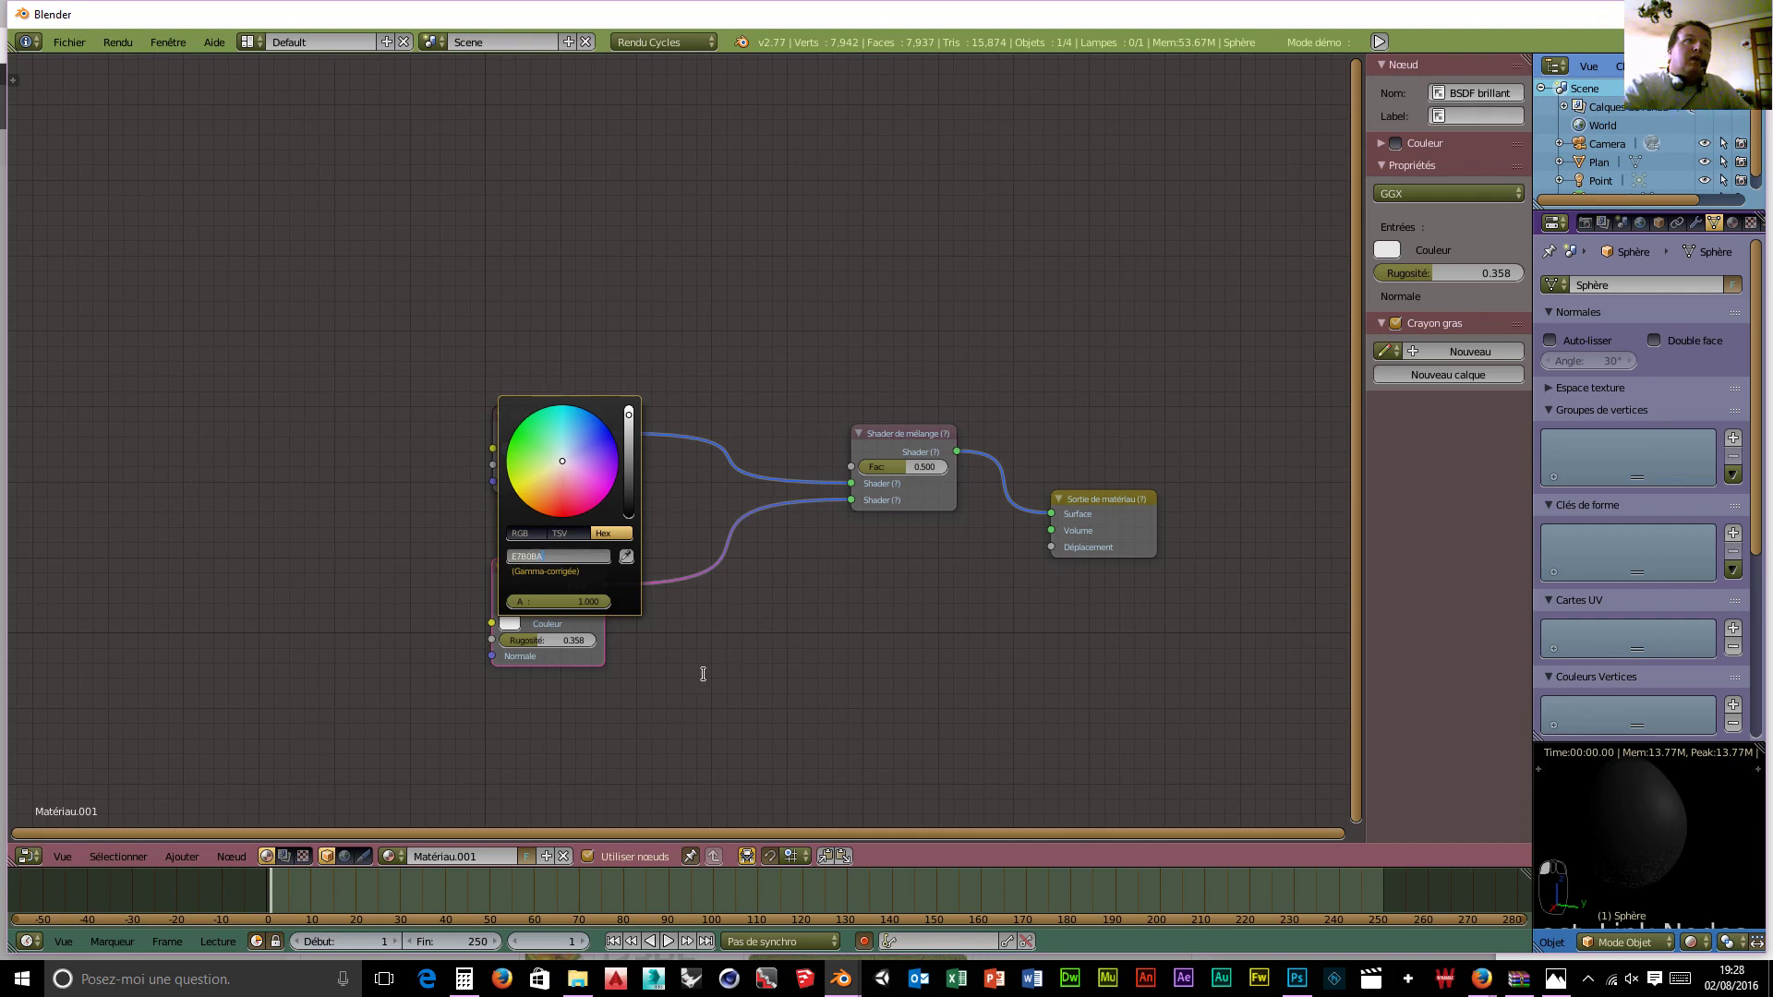
pyautogui.press('Return')
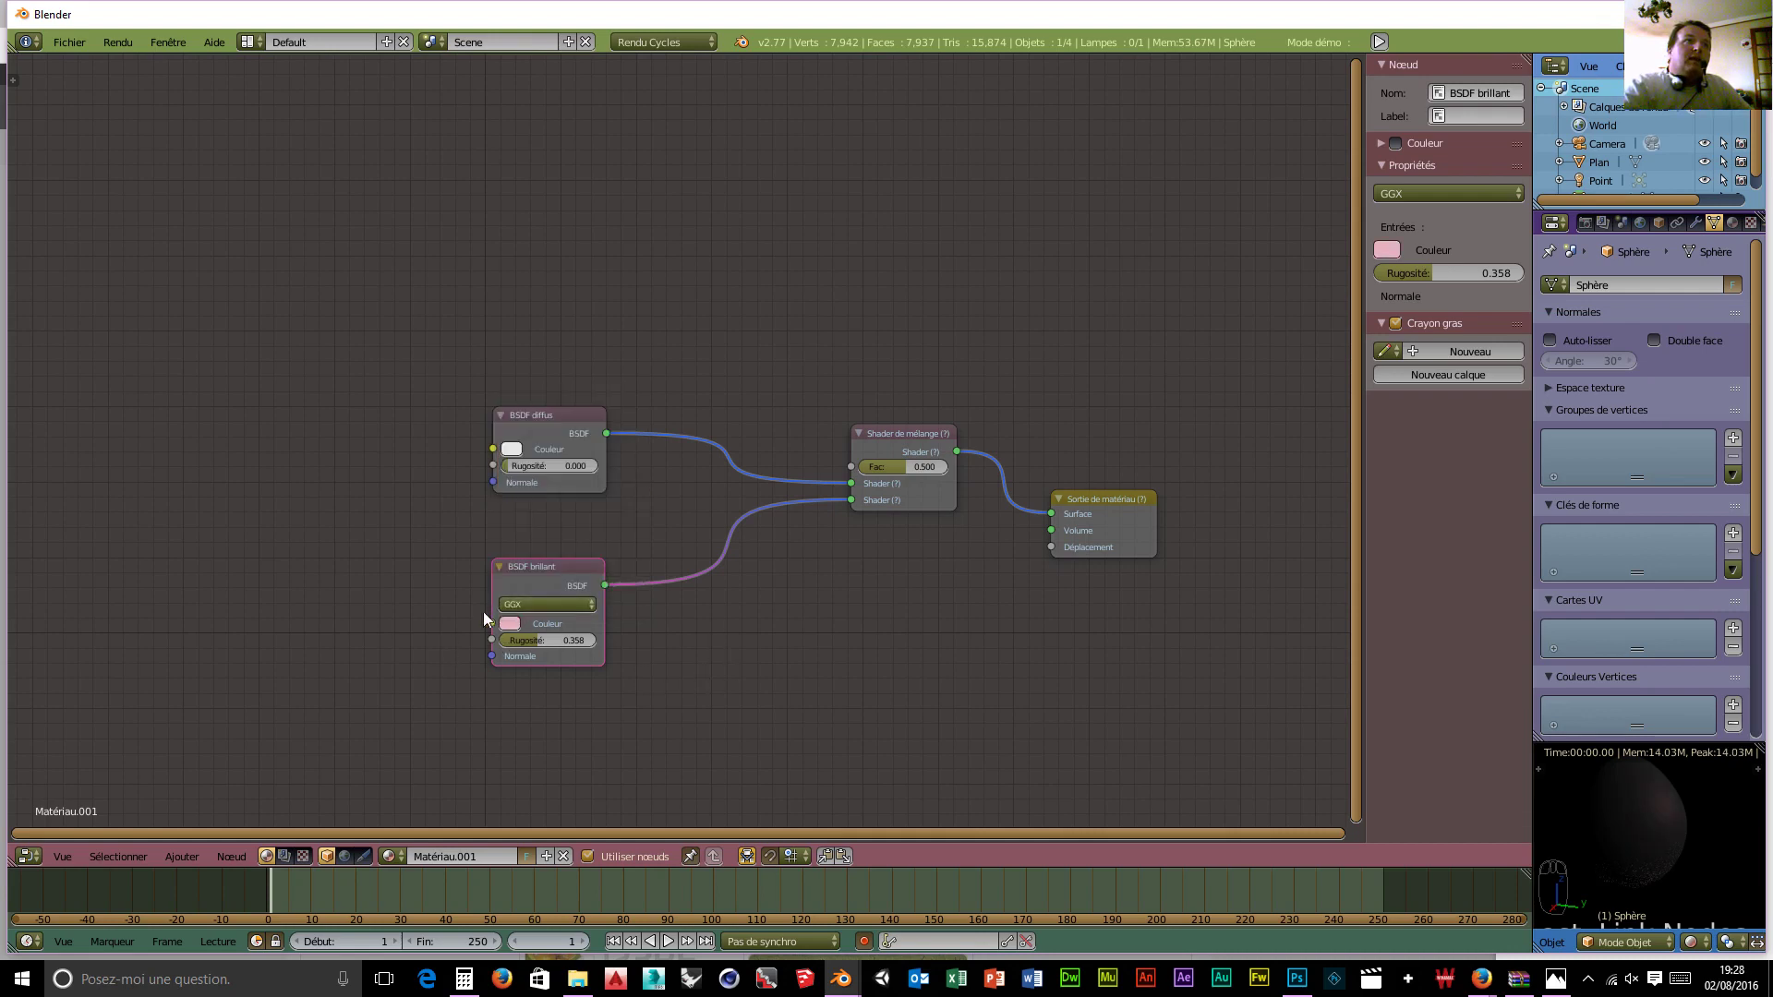
# Step: Move the diffuse node far left of the glossy node to make room along its link to the mix shader
pyautogui.moveTo(939, 609); pyautogui.dragTo(897, 640, button='middle')
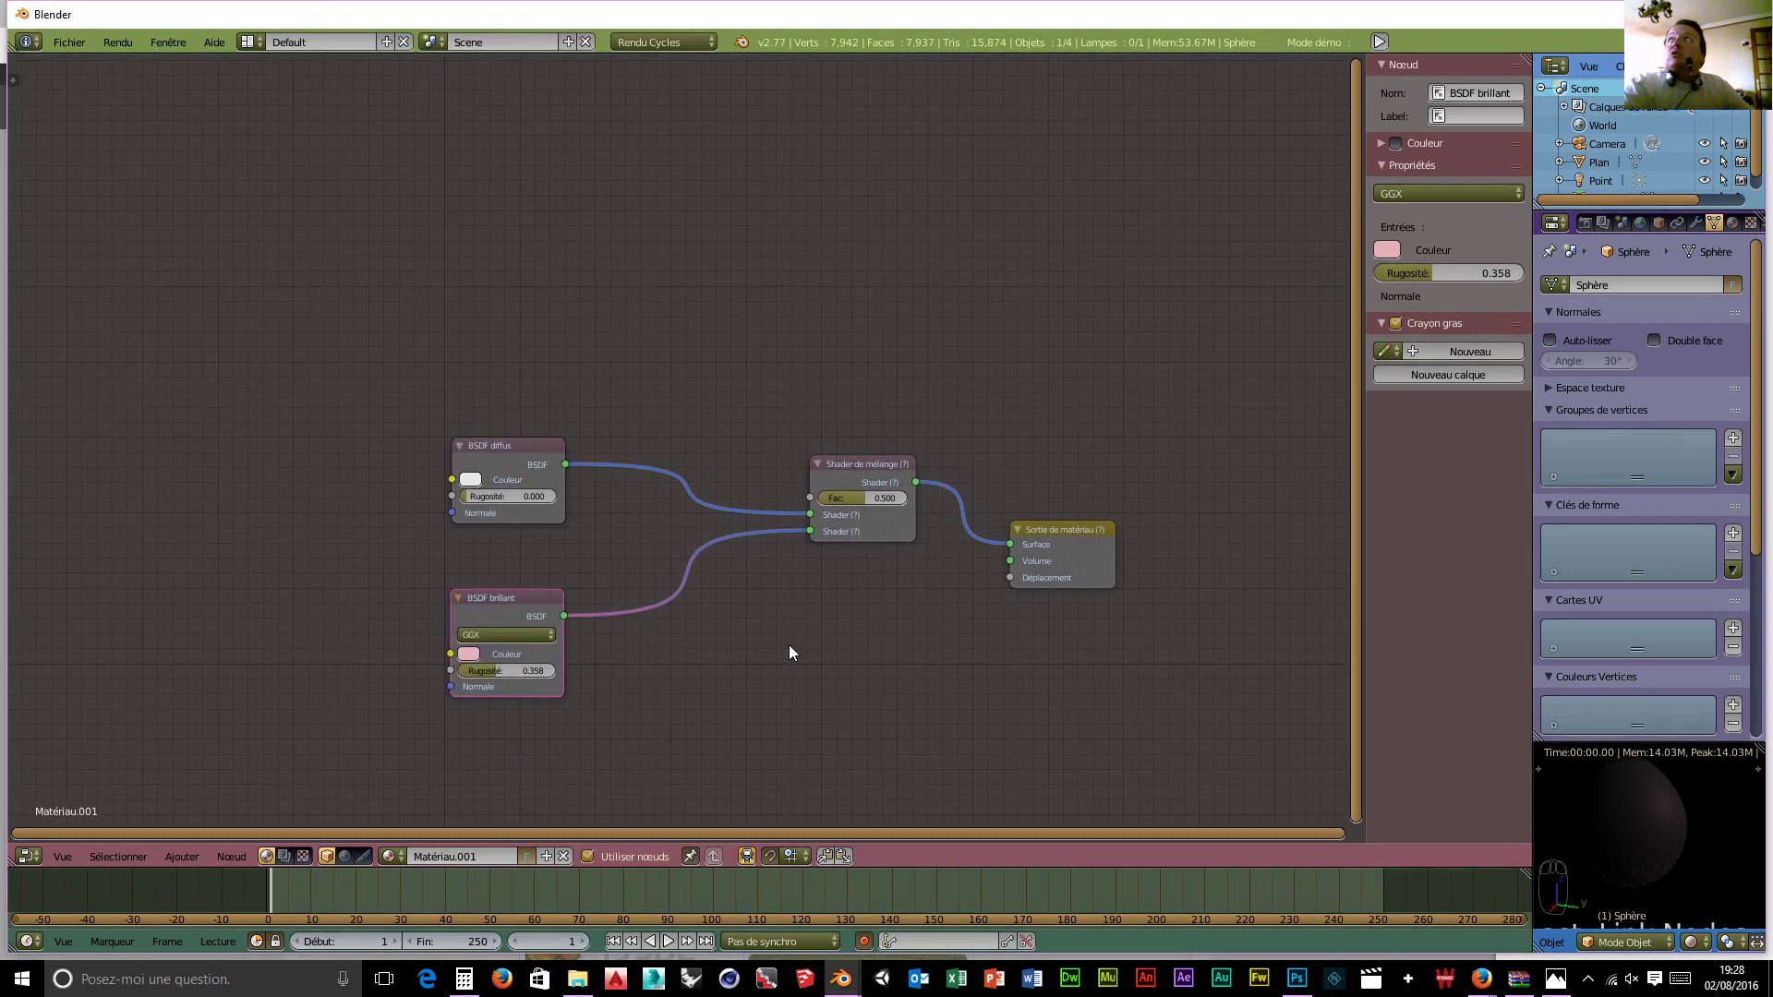
pyautogui.moveTo(788, 645); pyautogui.dragTo(1097, 628, button='middle')
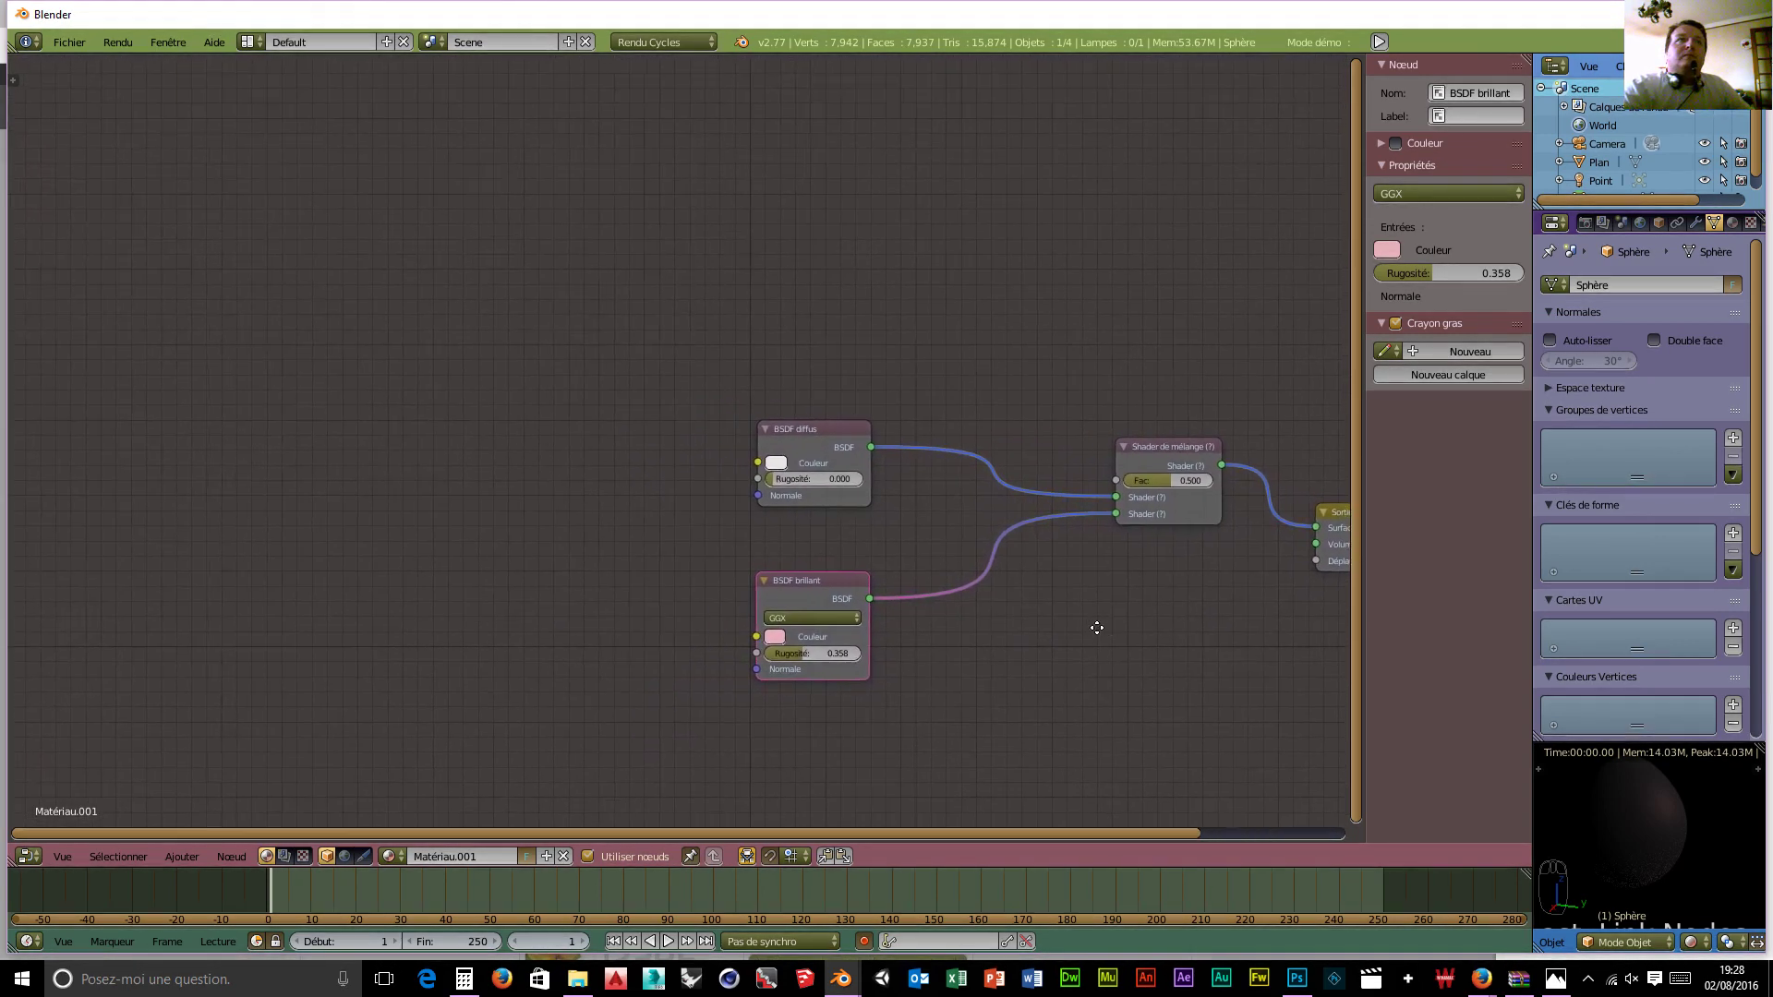
pyautogui.moveTo(832, 435); pyautogui.dragTo(126, 477)
pyautogui.moveTo(520, 671); pyautogui.dragTo(670, 679, button='middle')
pyautogui.moveTo(263, 479); pyautogui.dragTo(228, 502)
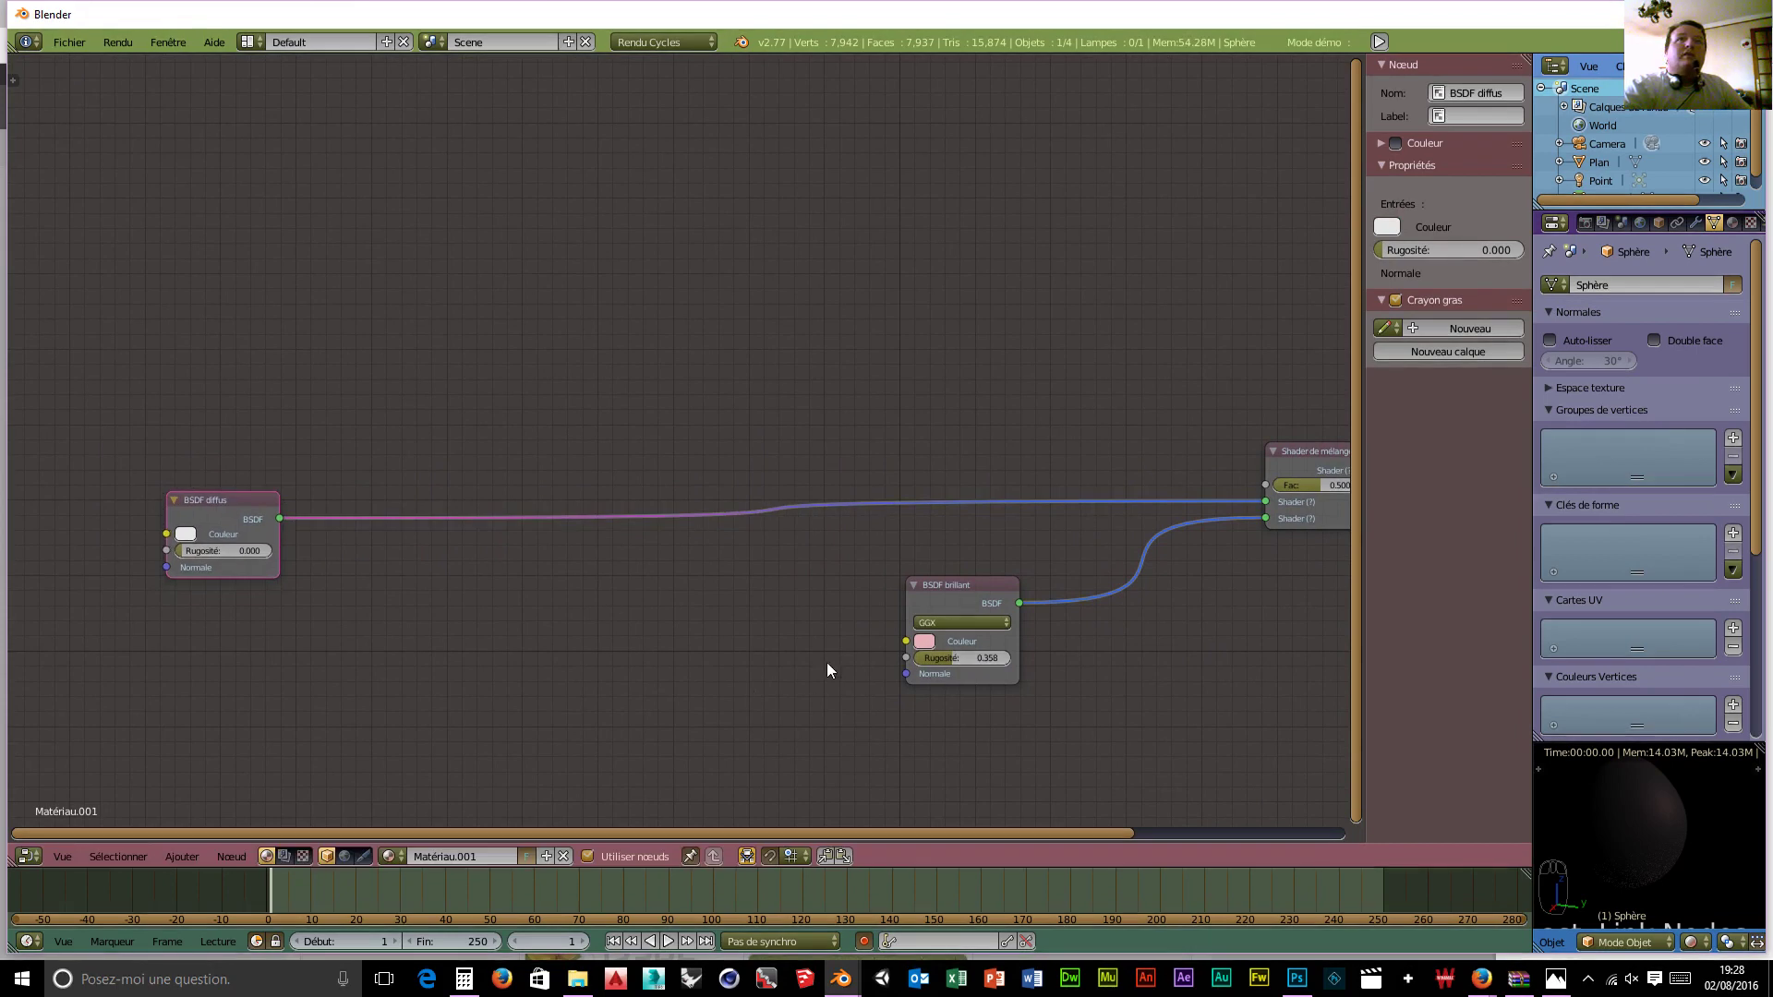
pyautogui.moveTo(772, 752); pyautogui.dragTo(794, 680, button='middle')
pyautogui.moveTo(245, 455); pyautogui.dragTo(126, 459)
pyautogui.moveTo(668, 602); pyautogui.dragTo(732, 580, button='middle')
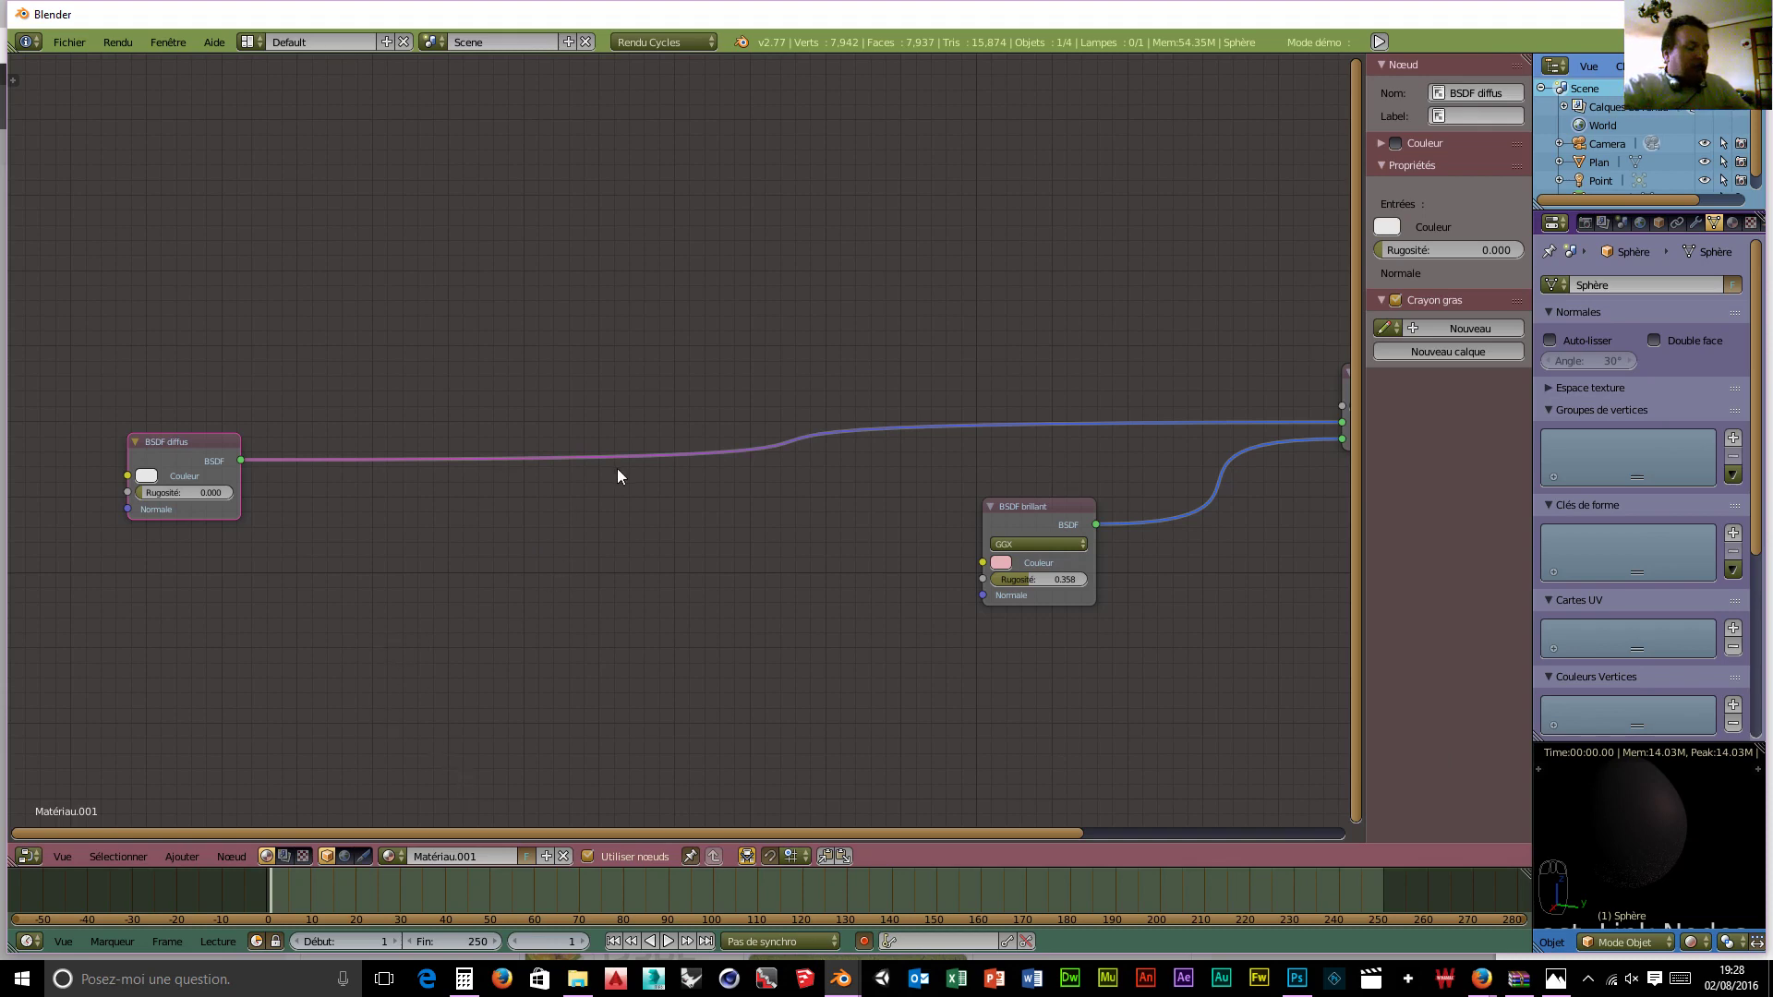
# Step: Insert an Add Shader node (Ajouter shader) on the link between the diffuse node and the mix shader
pyautogui.hotkey('shift', 'a')
pyautogui.moveTo(617, 469)
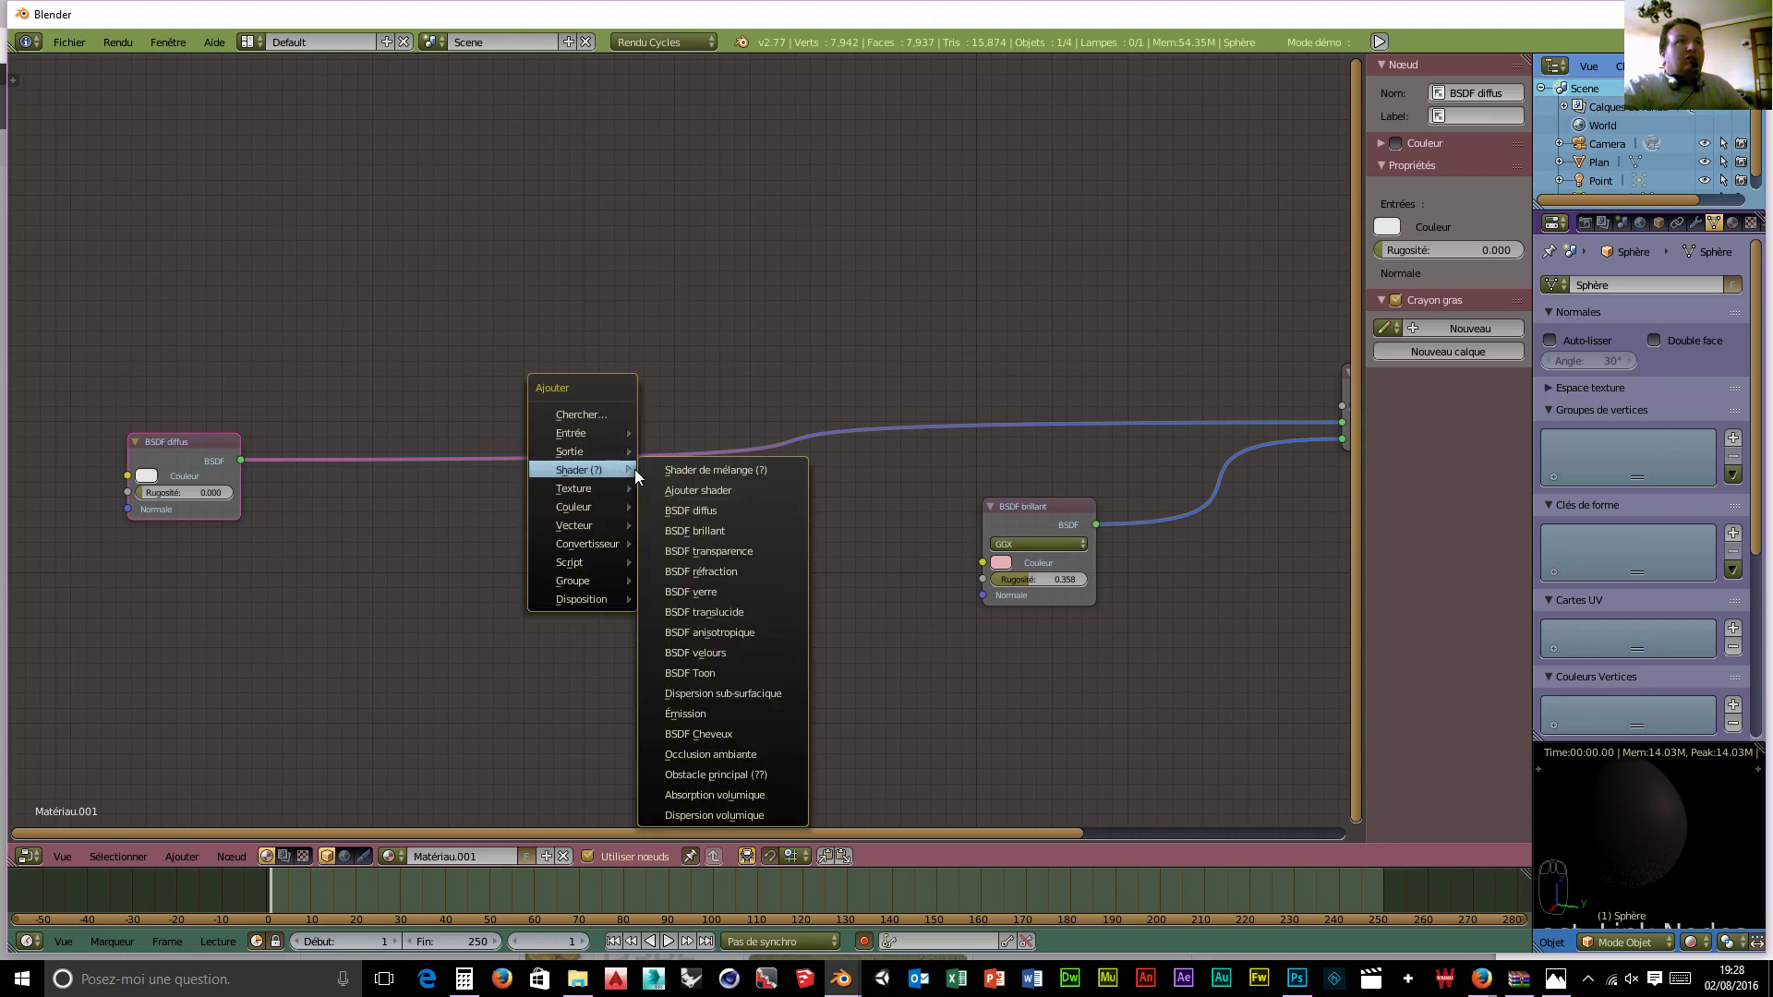
pyautogui.click(684, 489)
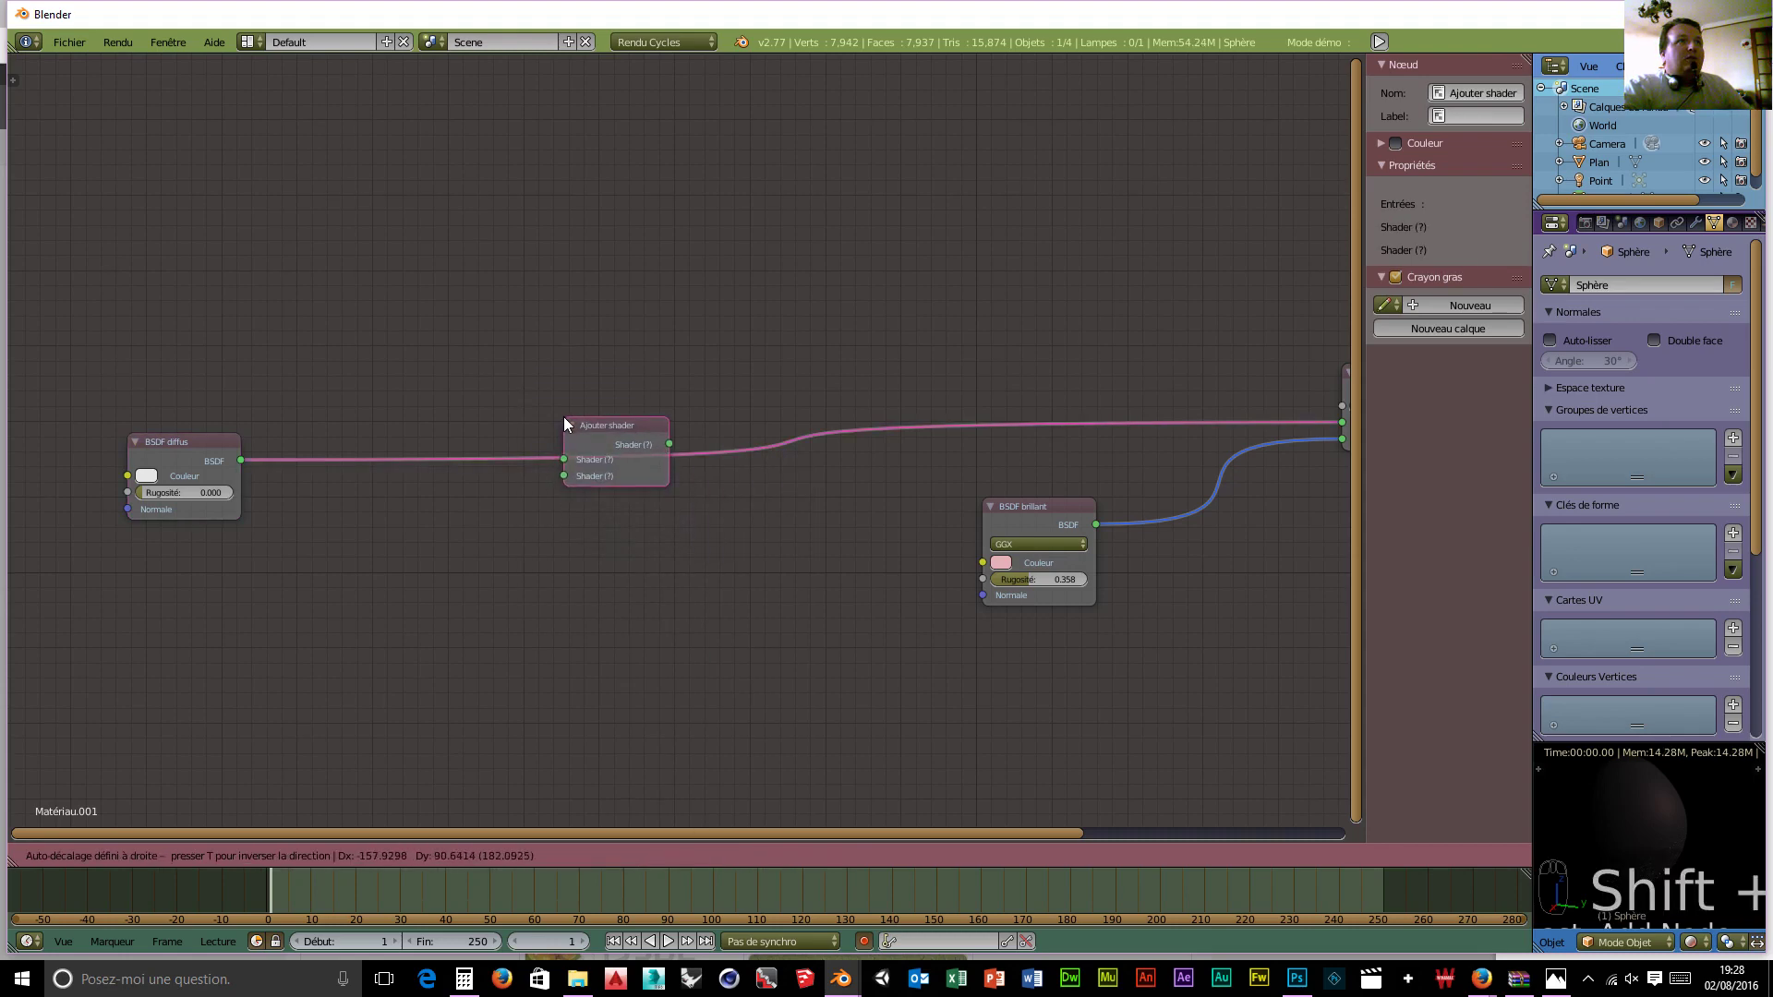
pyautogui.click(563, 417)
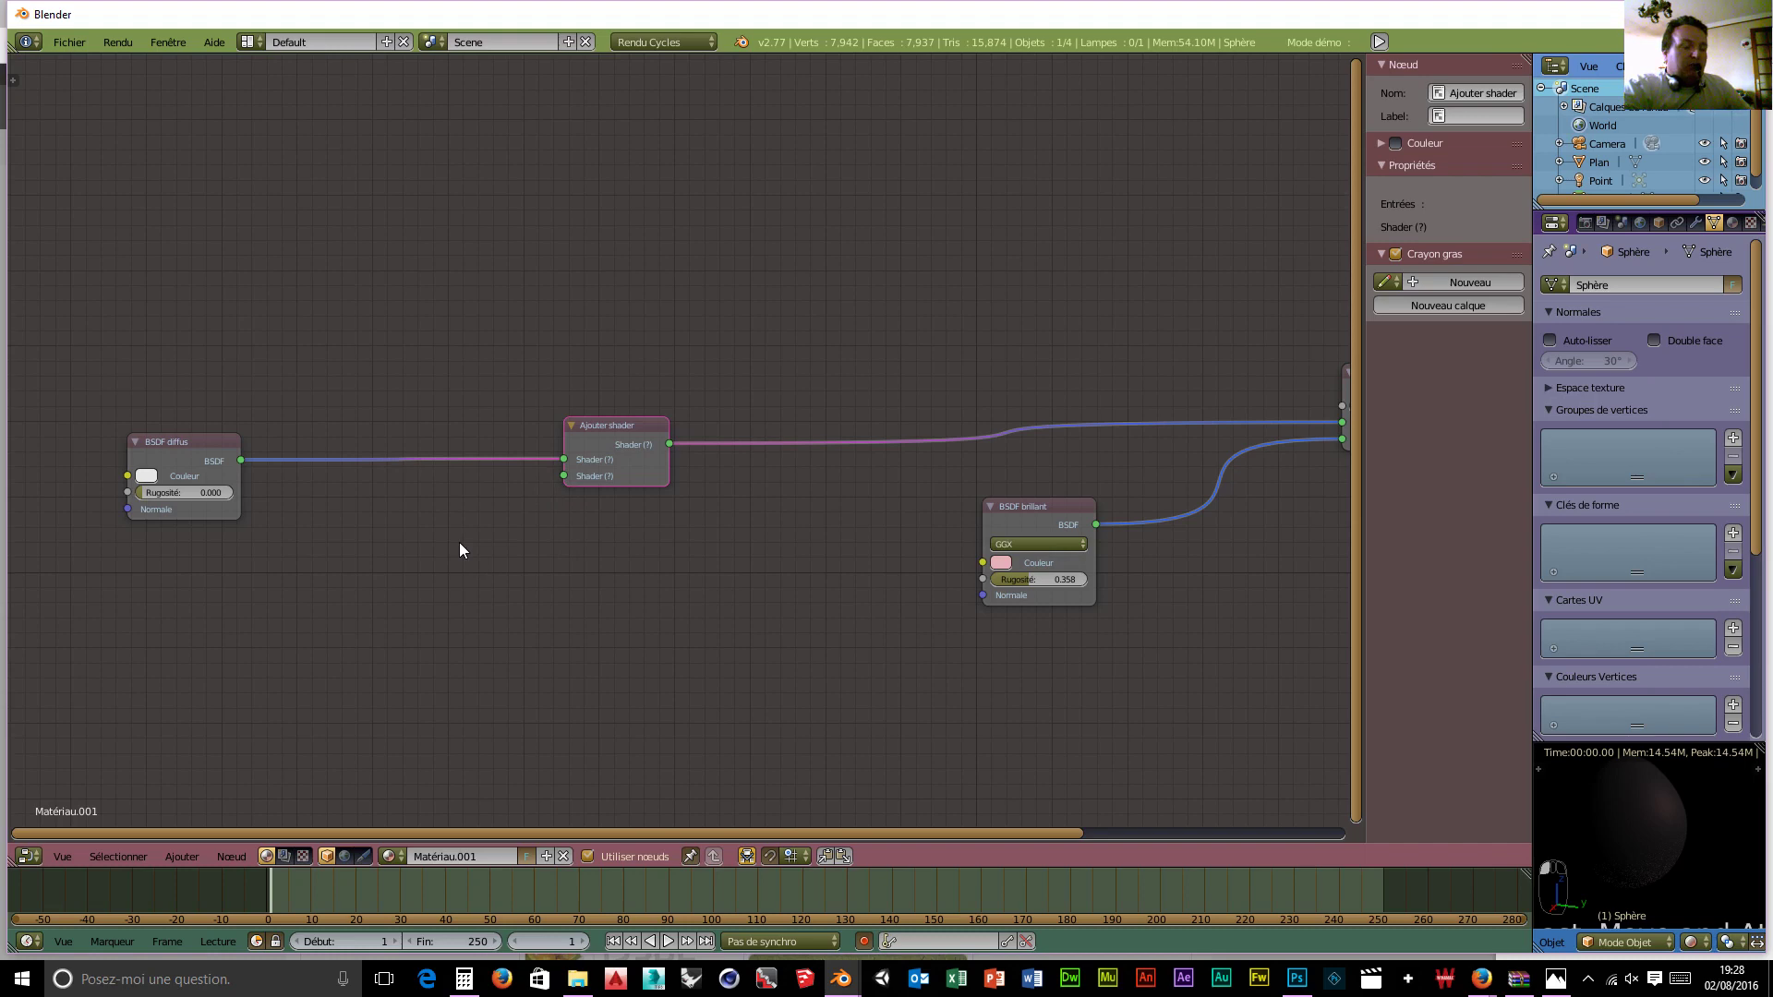
# Step: Add a subsurface scattering node with Cubique falloff below the diffuse node and connect it to the Add Shader's second input
pyautogui.hotkey('shift', 'a')
pyautogui.moveTo(460, 543)
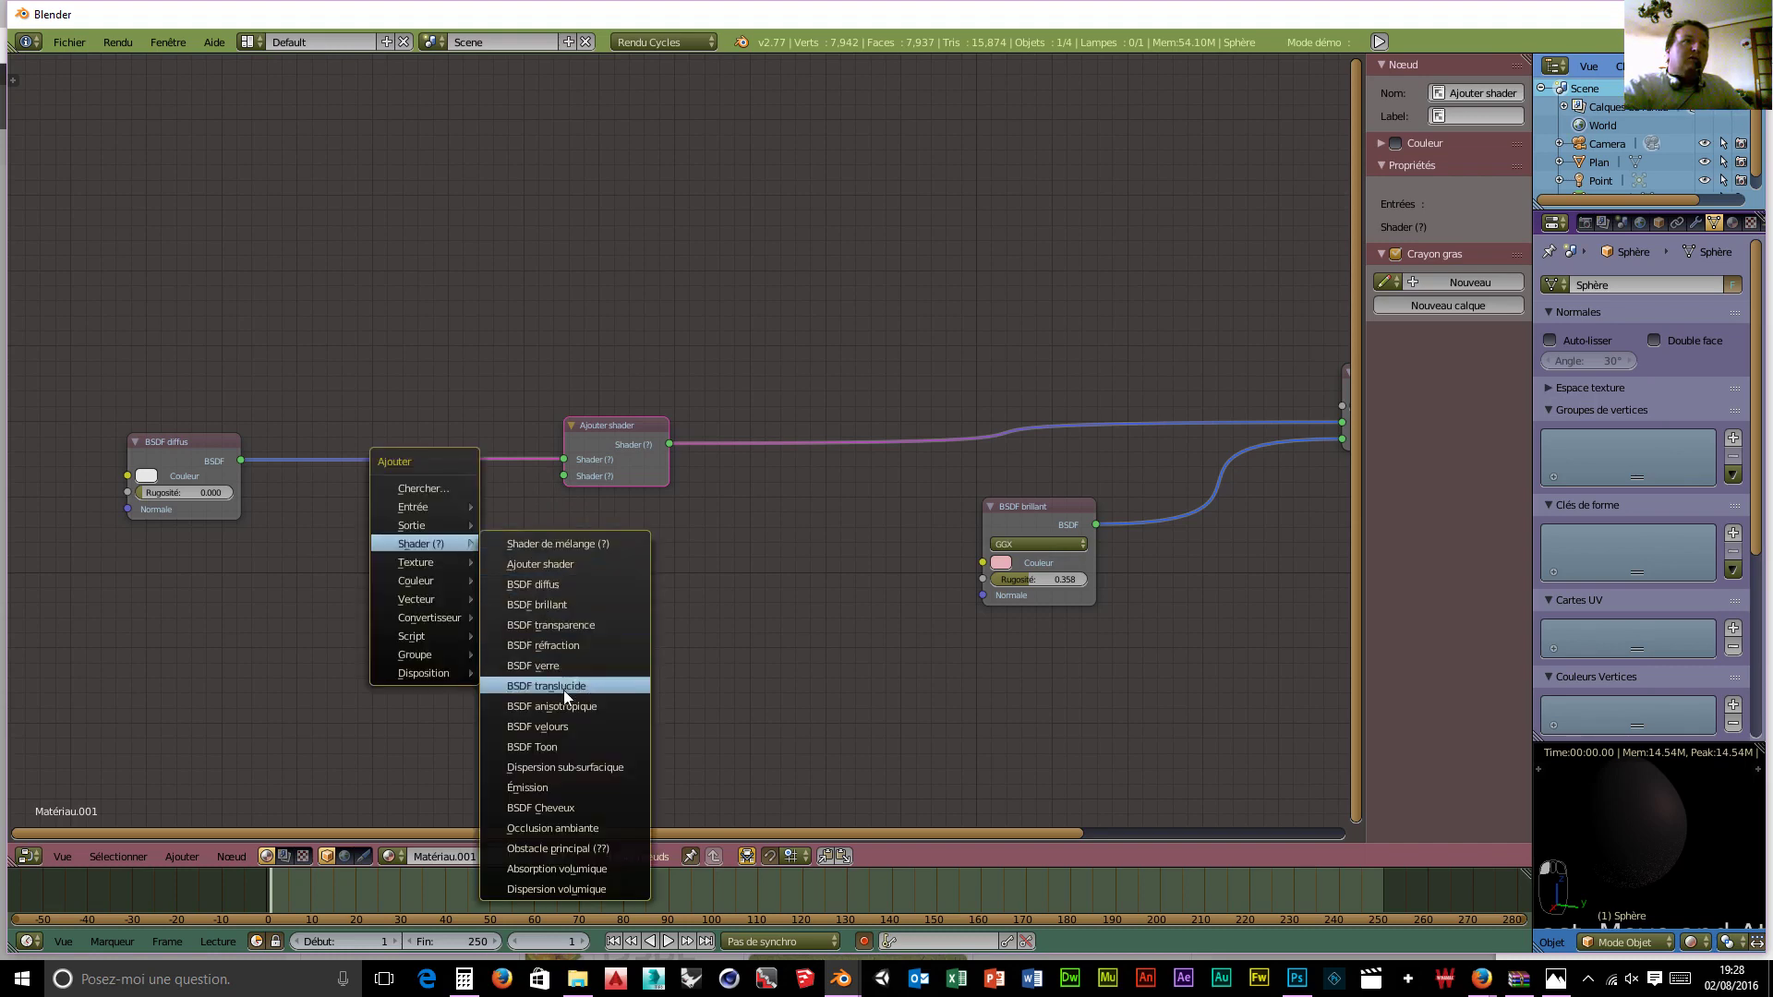
pyautogui.click(566, 768)
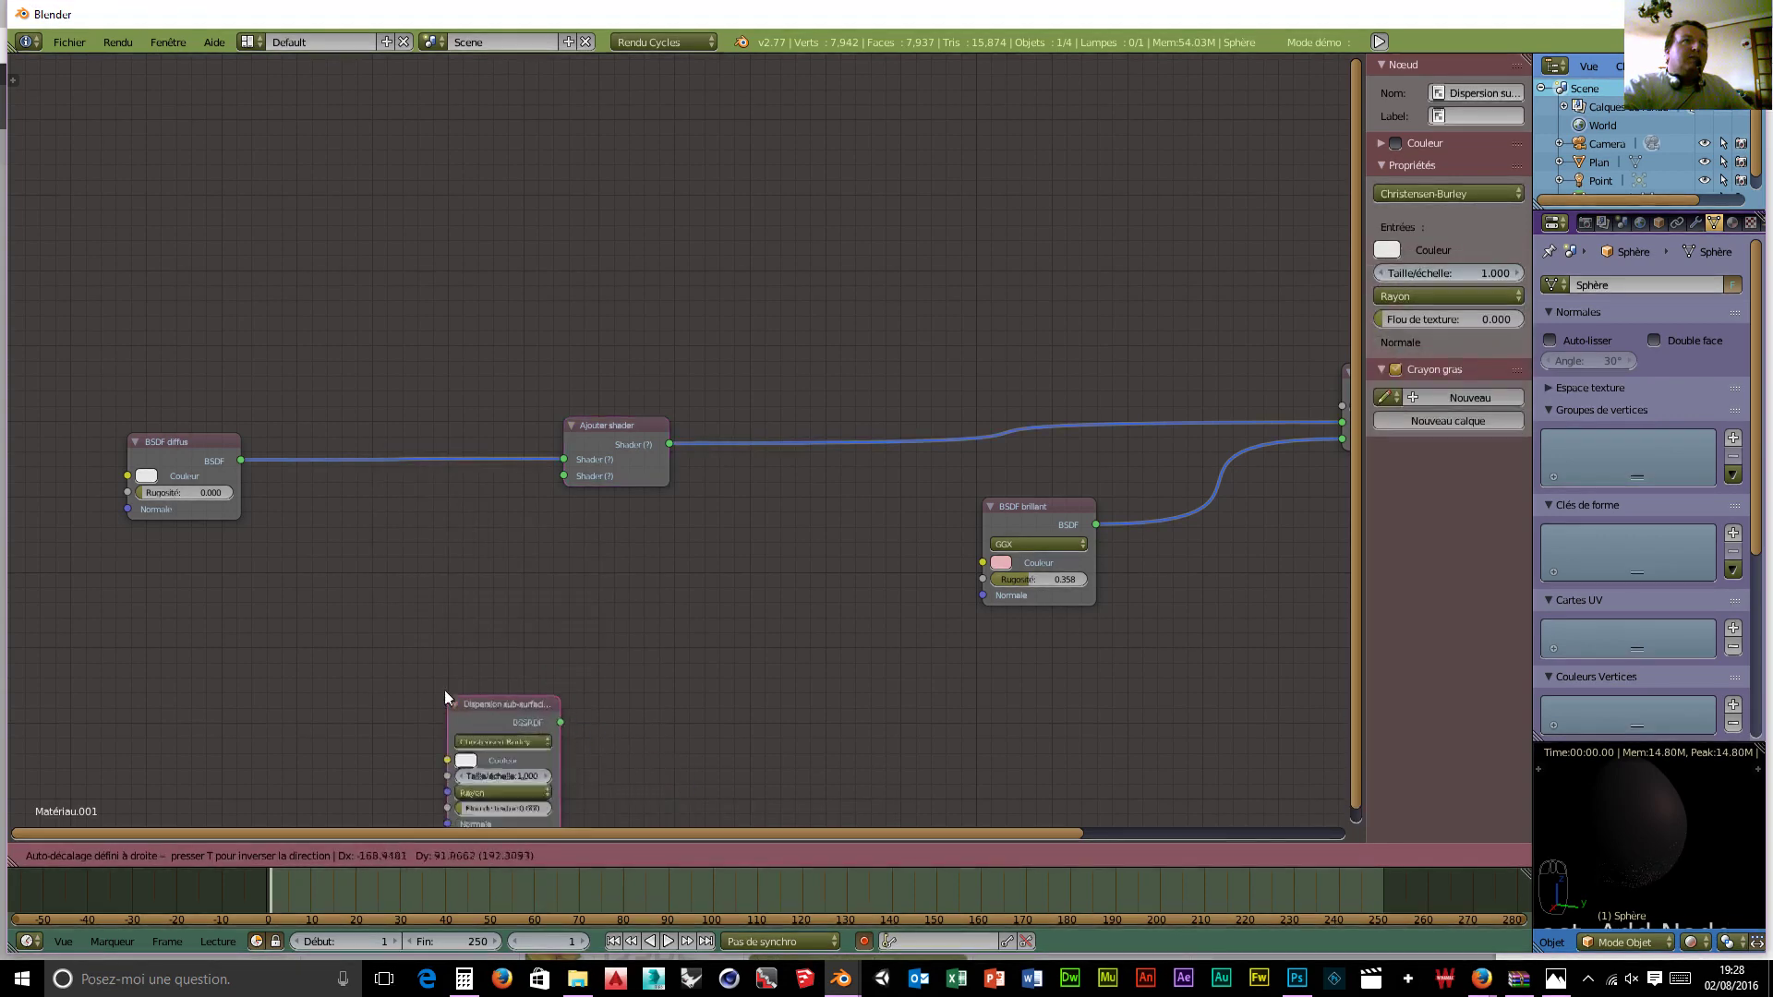
pyautogui.click(385, 553)
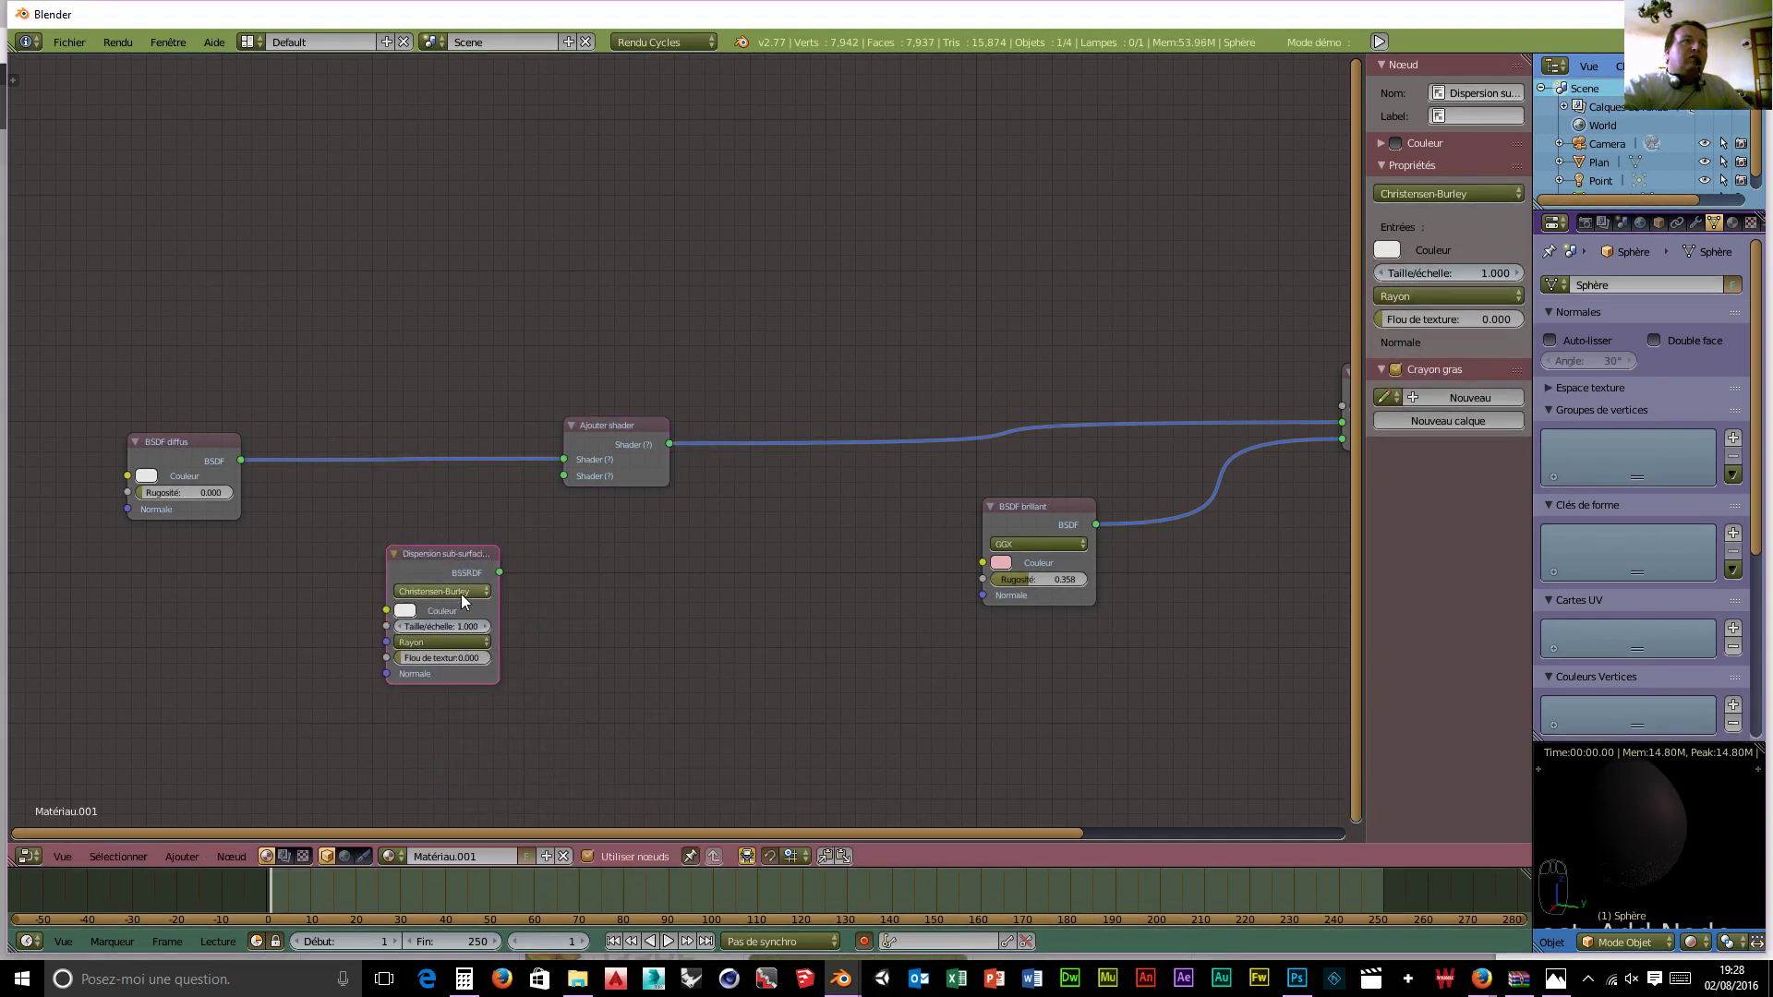
pyautogui.click(462, 595)
pyautogui.click(430, 573)
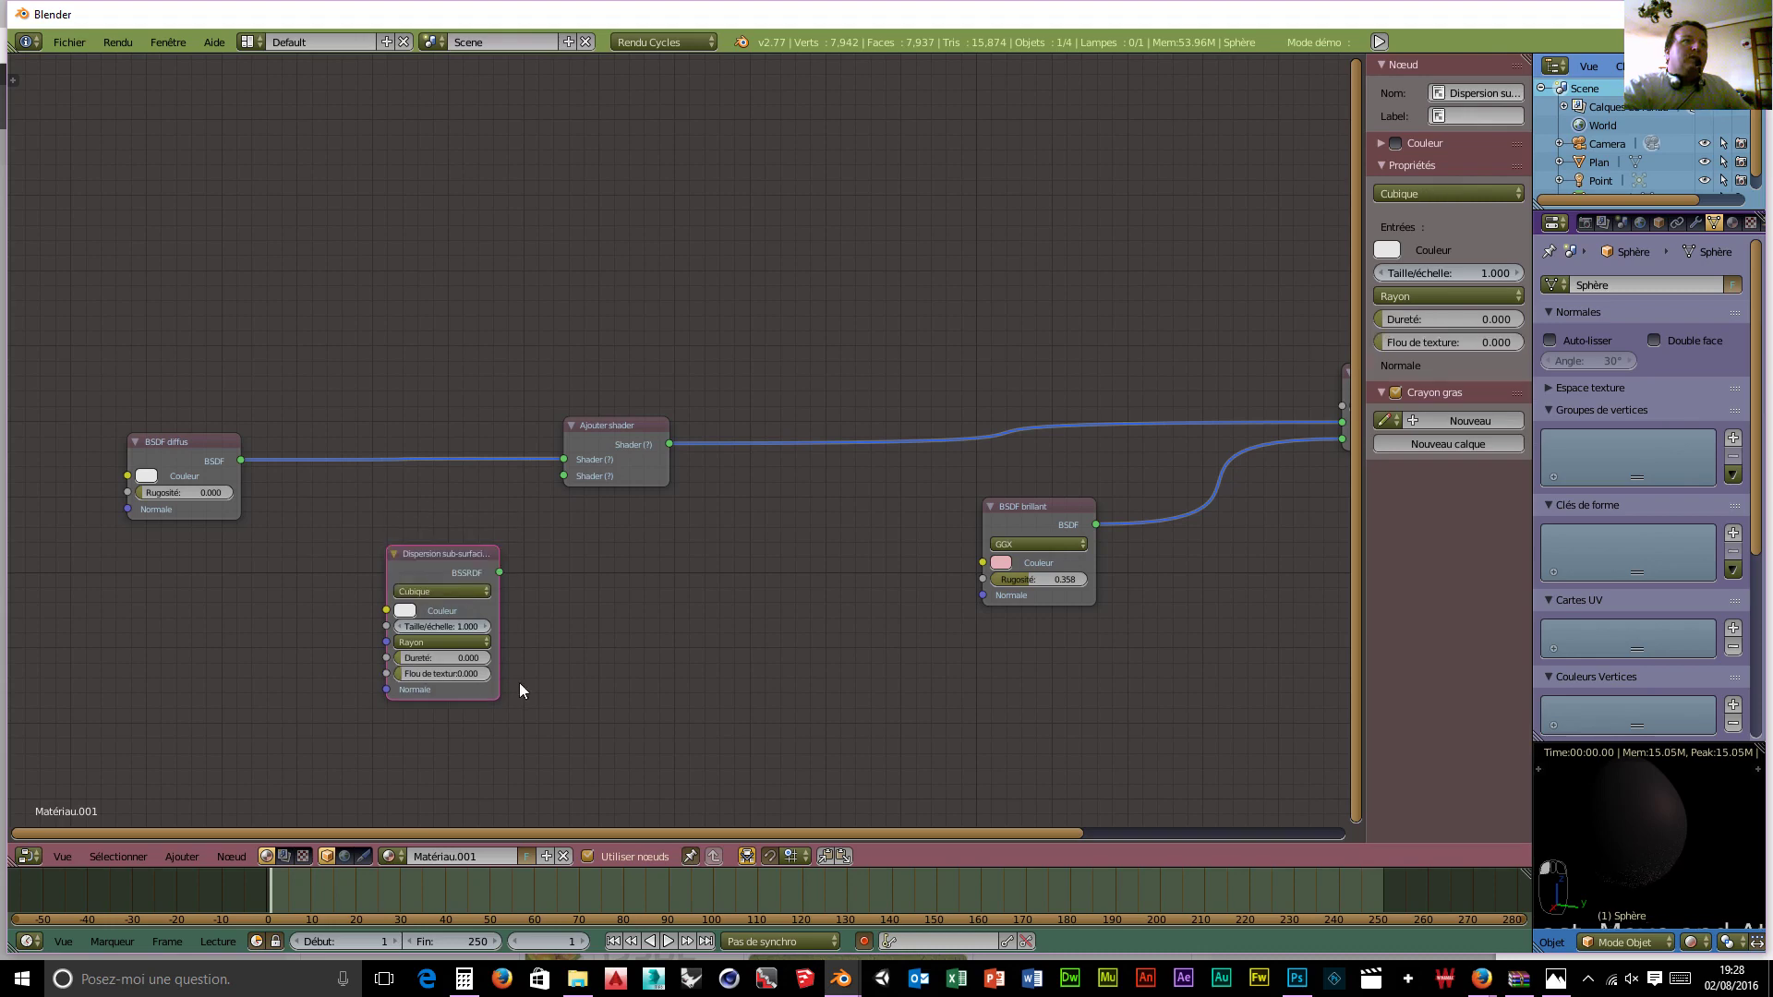
pyautogui.moveTo(499, 570); pyautogui.dragTo(500, 572)
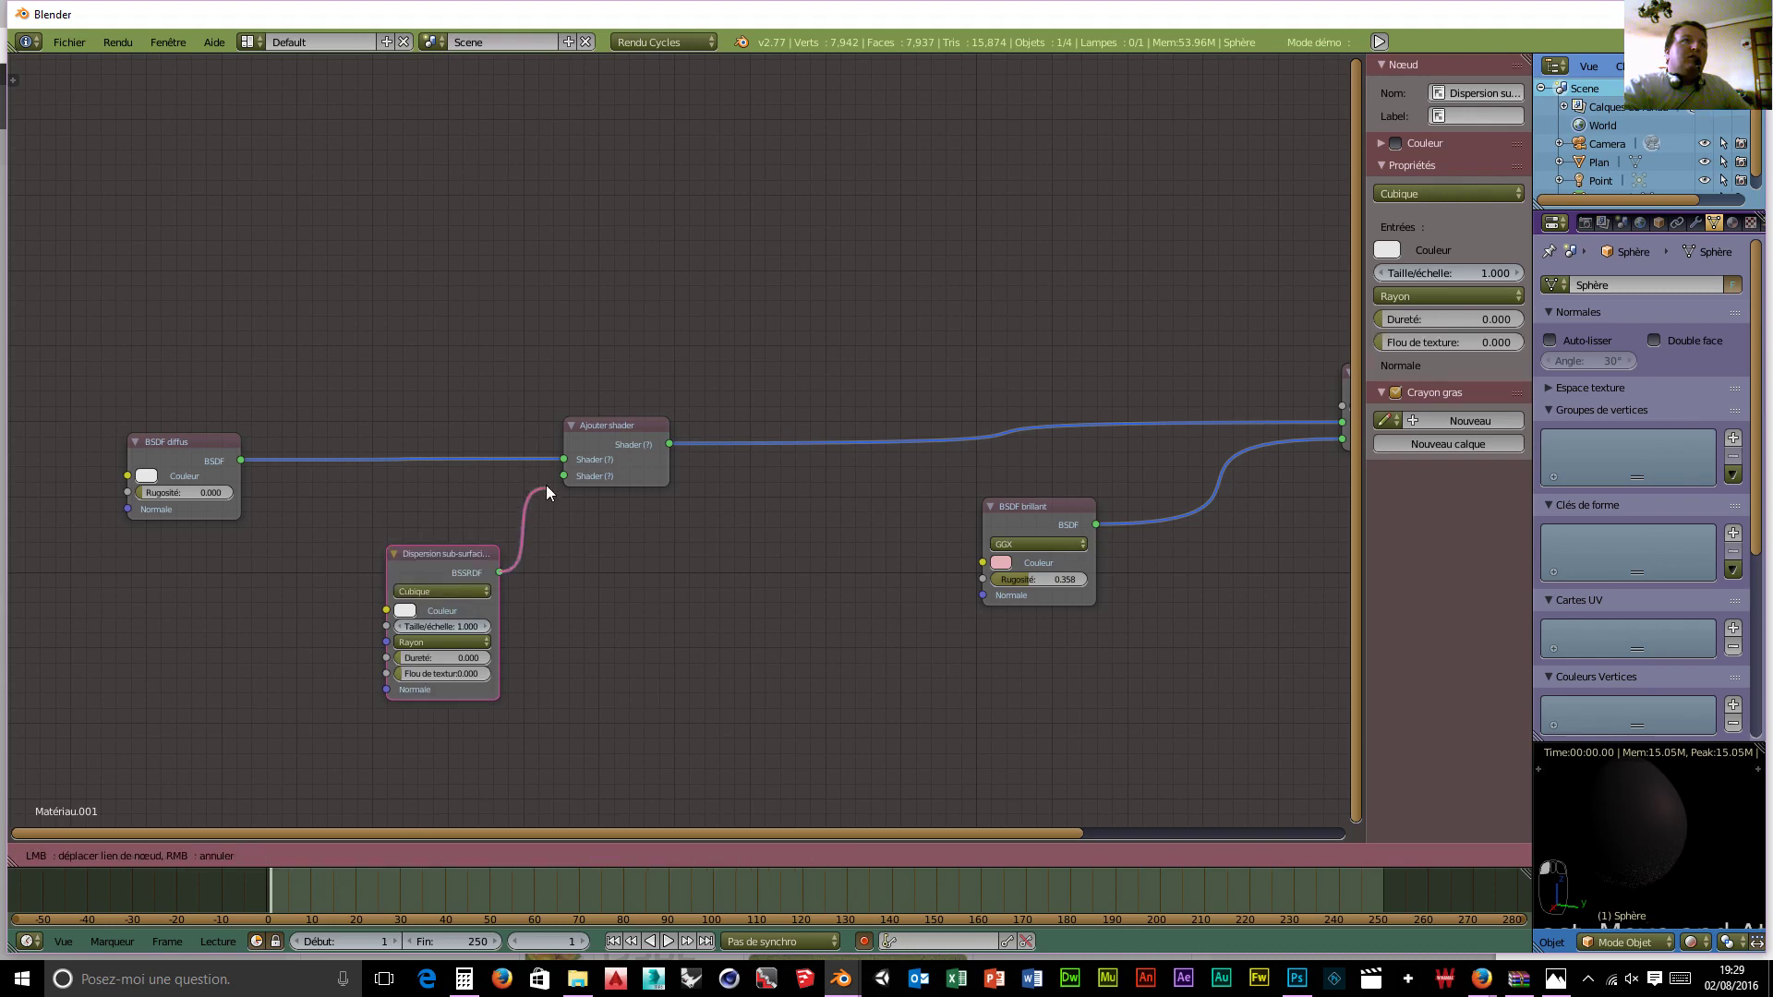
pyautogui.moveTo(546, 485); pyautogui.dragTo(563, 476)
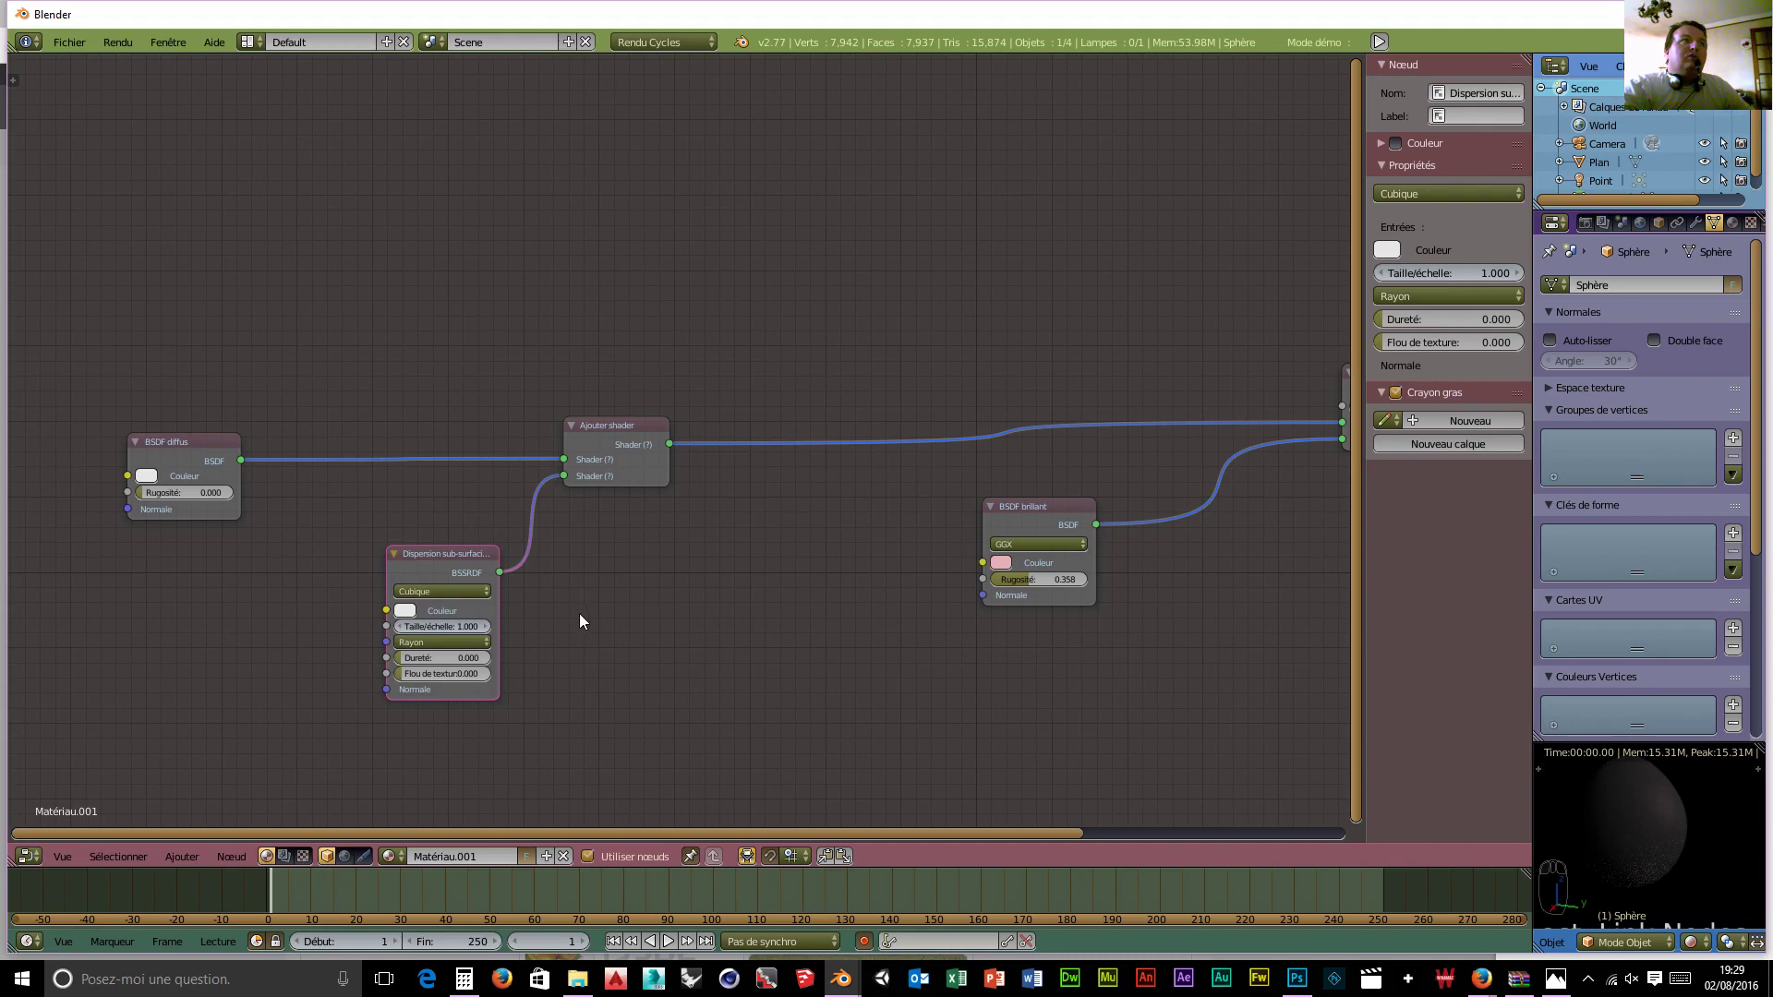
# Step: Set the subsurface scattering node's colour to the hex value D56188
pyautogui.moveTo(231, 698); pyautogui.dragTo(529, 631, button='middle')
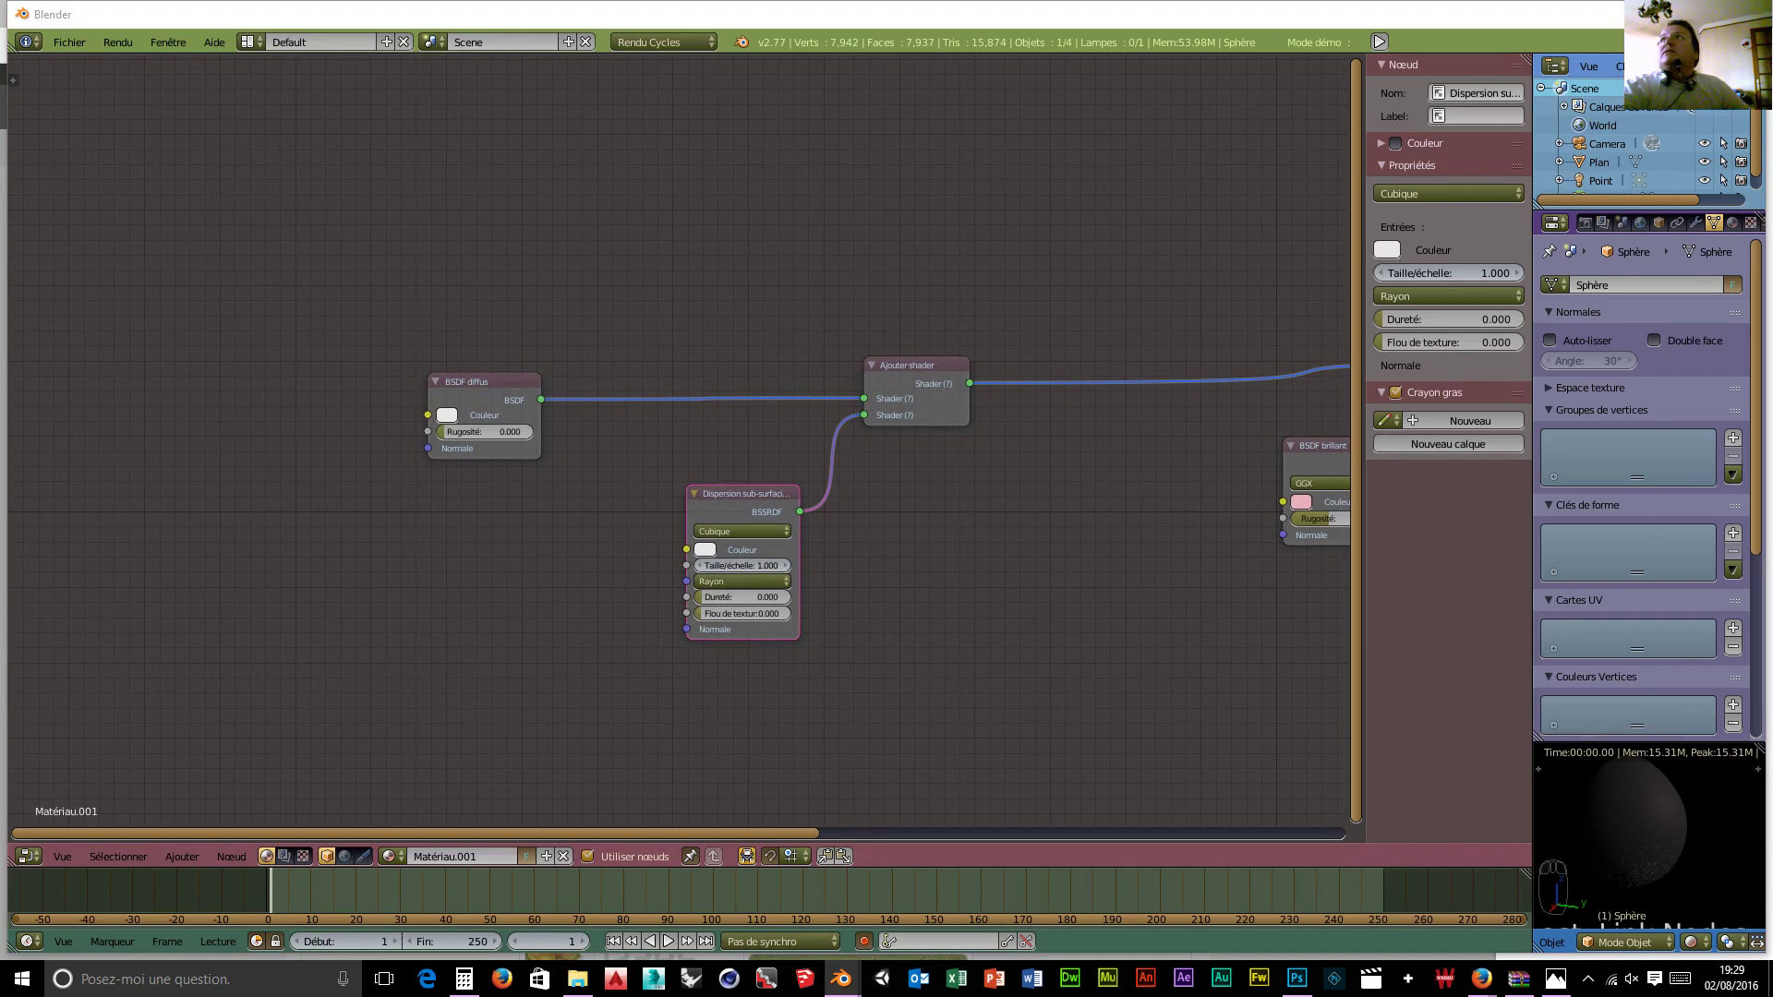
pyautogui.click(702, 550)
pyautogui.click(770, 481)
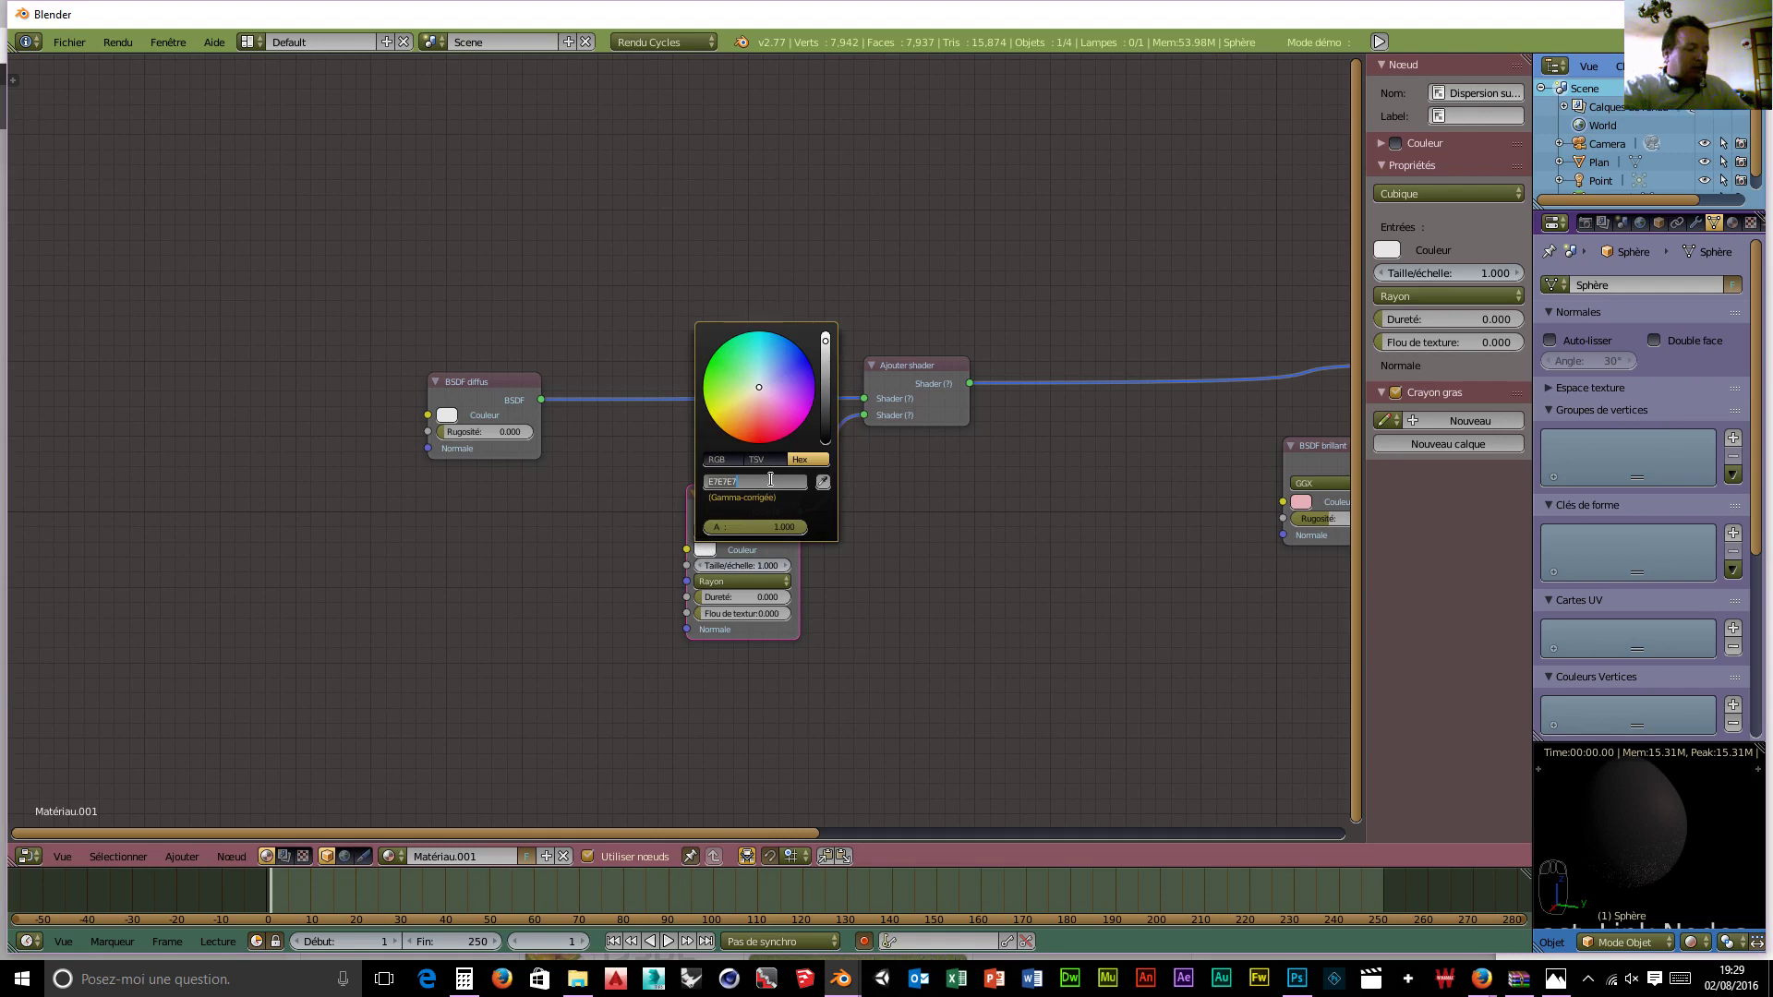
pyautogui.write('D')
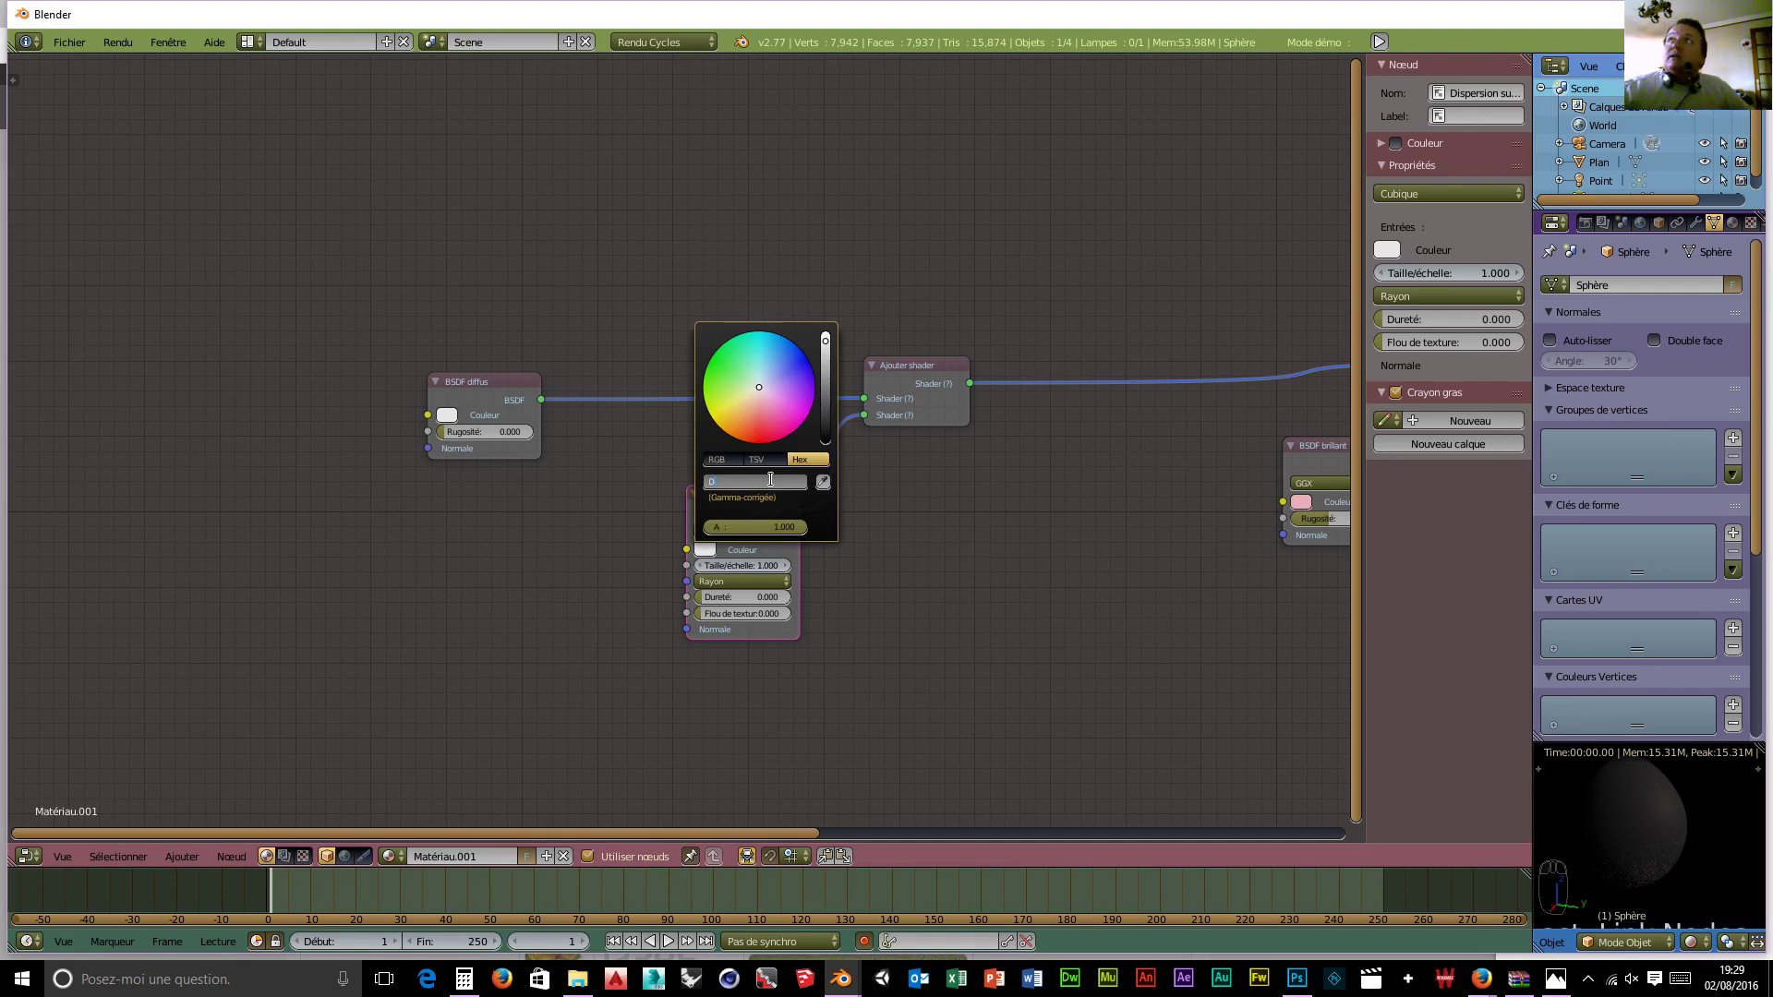
pyautogui.write('561')
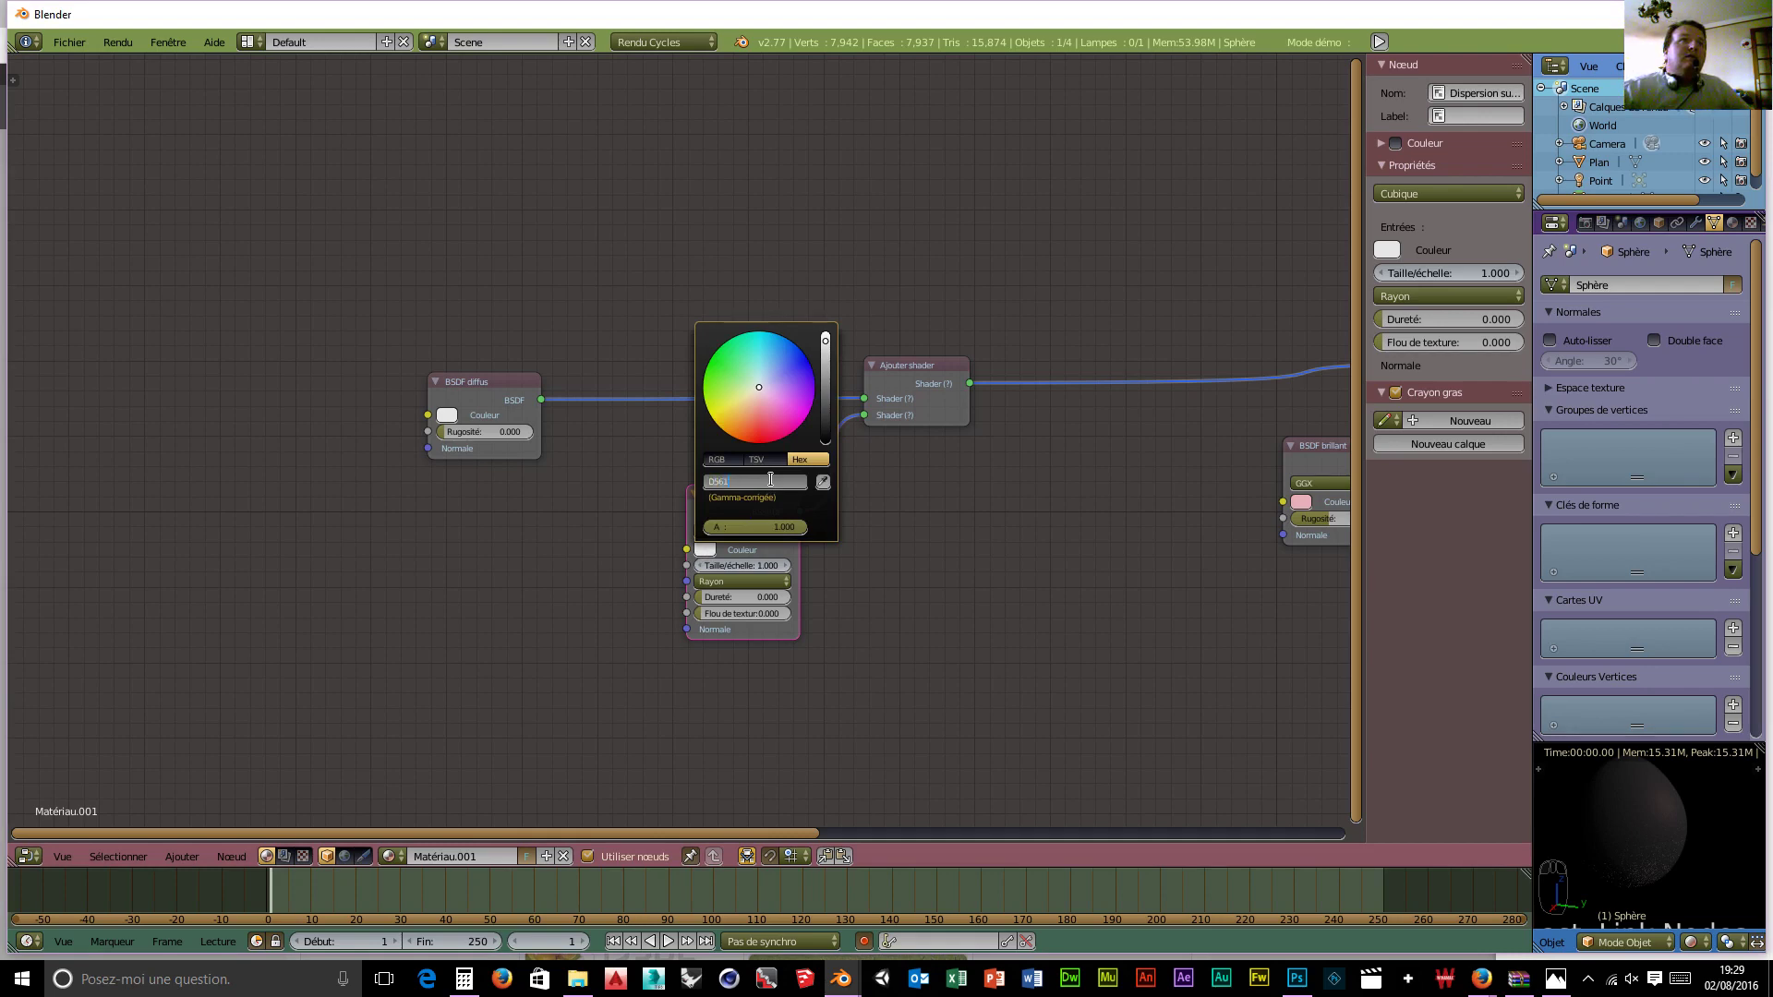
pyautogui.write('88')
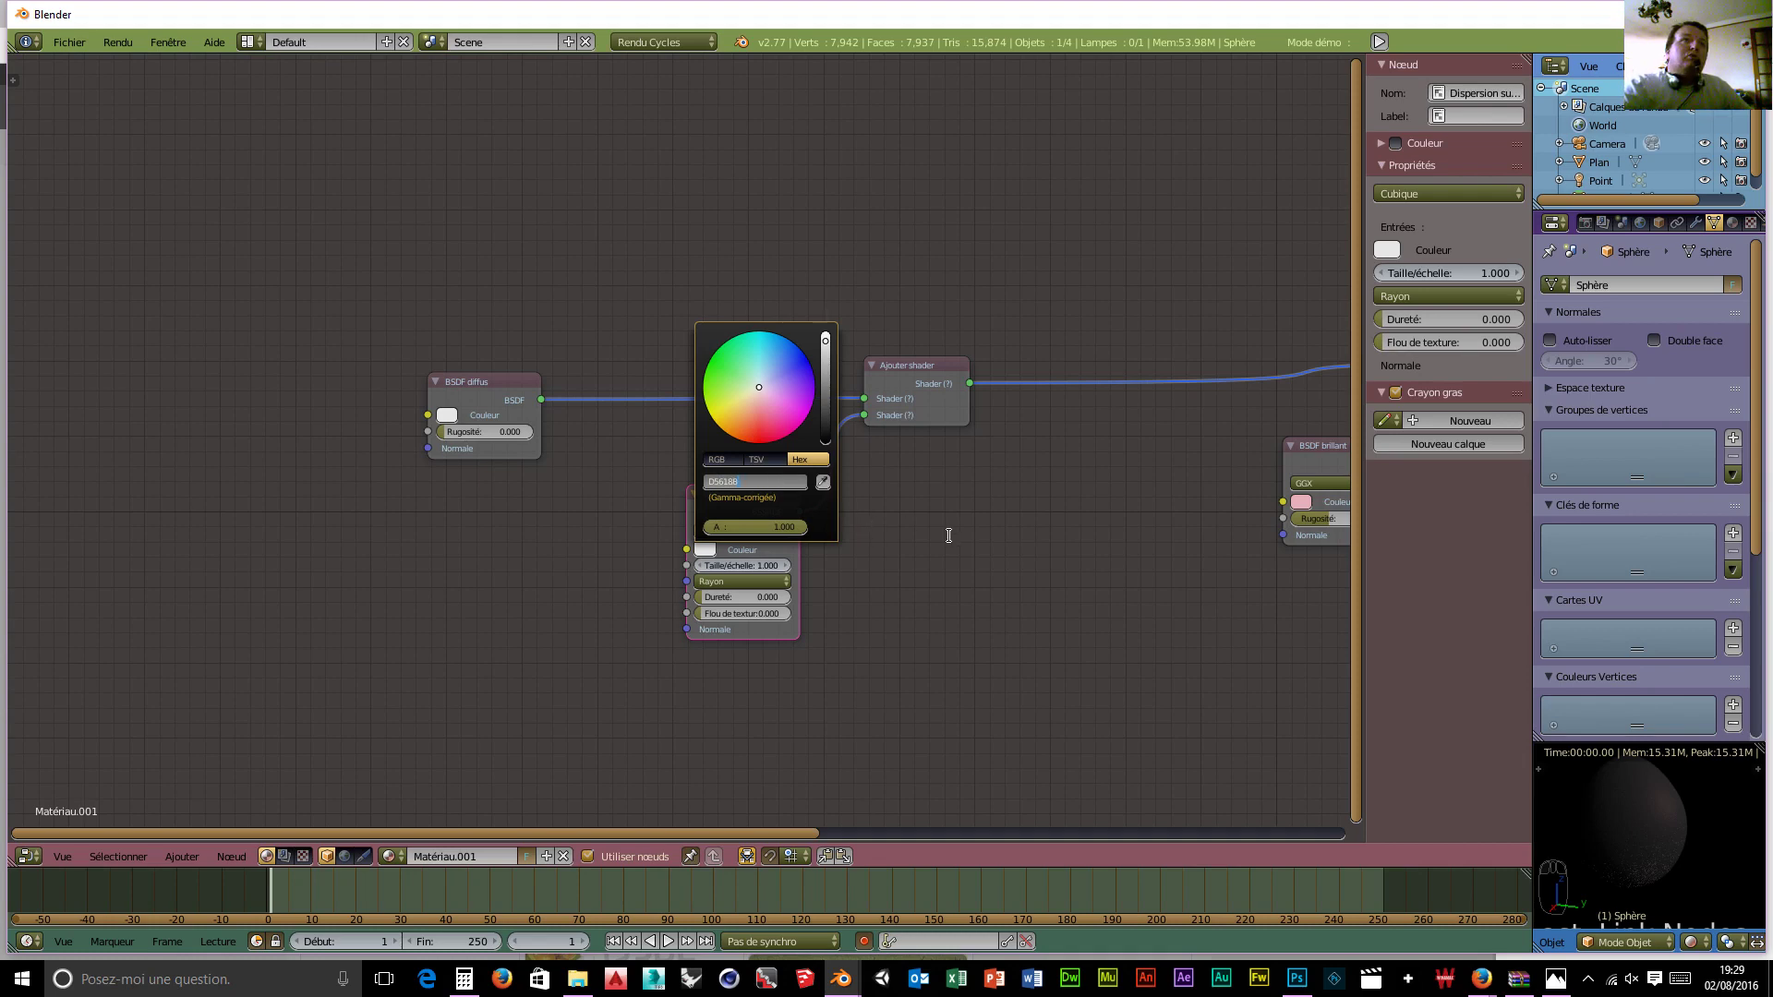
pyautogui.press('Return')
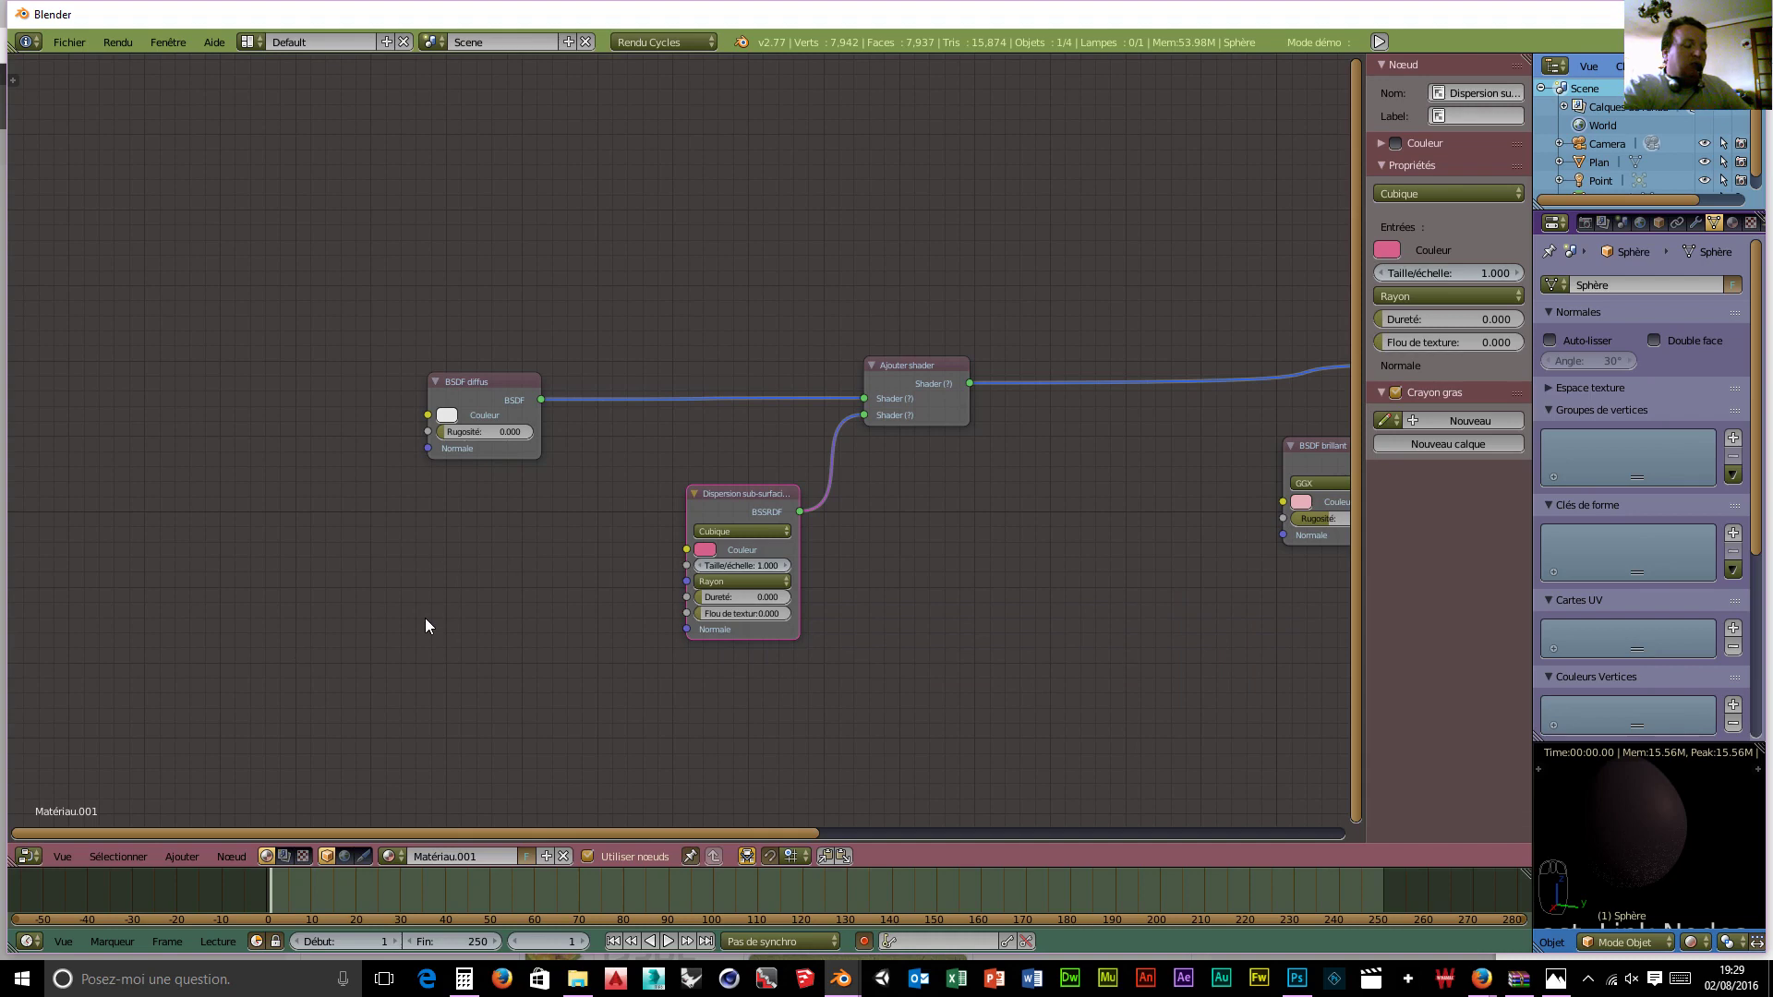
# Step: Add a colour ramp (Dégradé de couleurs) below the diffuse node and connect its colour output to the subsurface scattering radius (Rayon)
pyautogui.hotkey('shift', 'a')
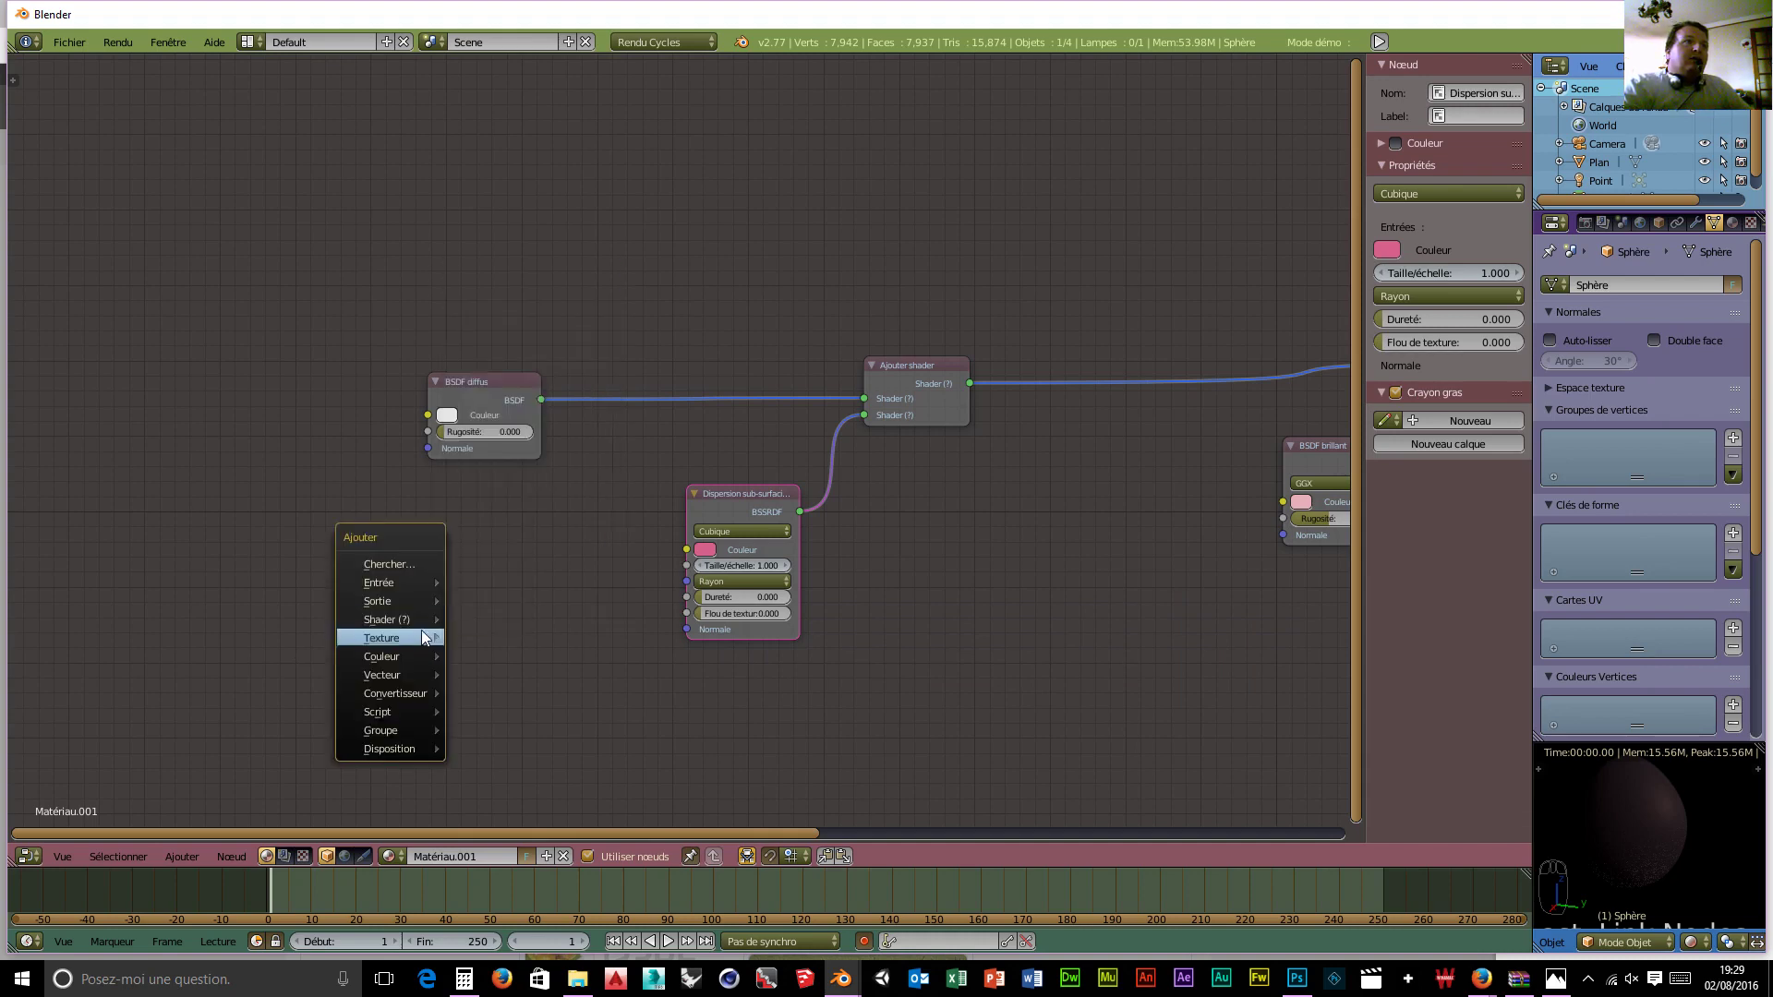
pyautogui.moveTo(418, 693)
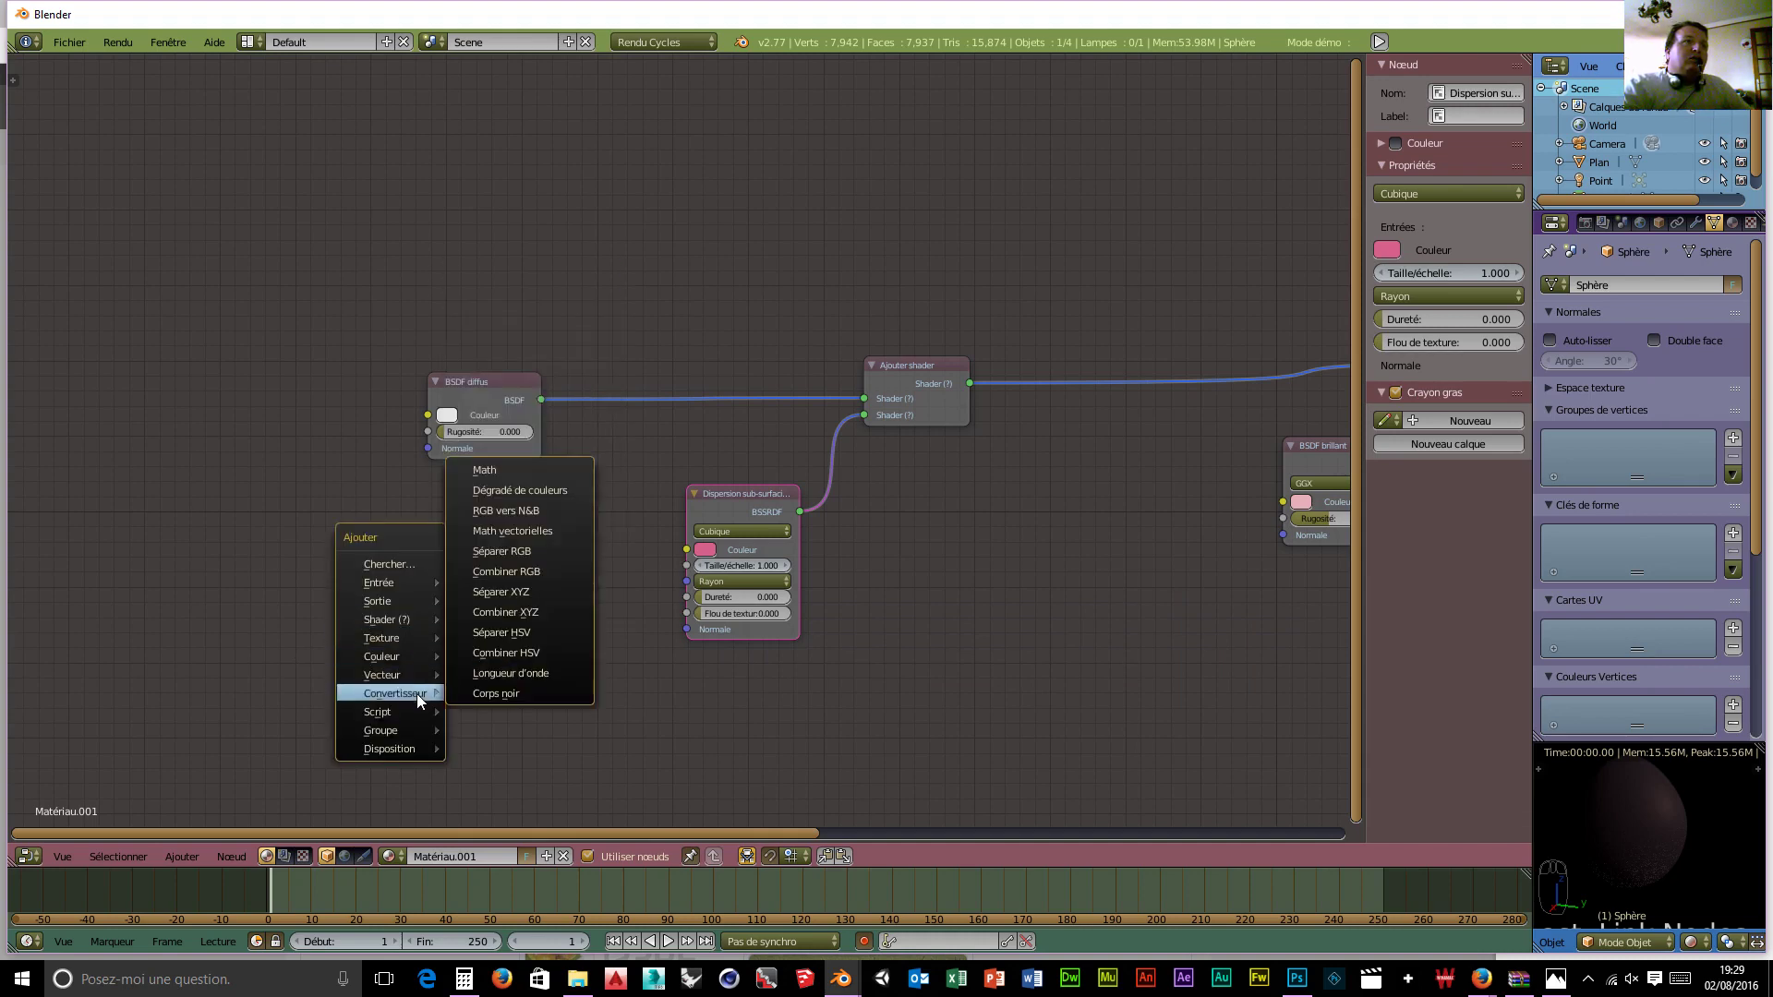
pyautogui.click(529, 501)
pyautogui.click(338, 498)
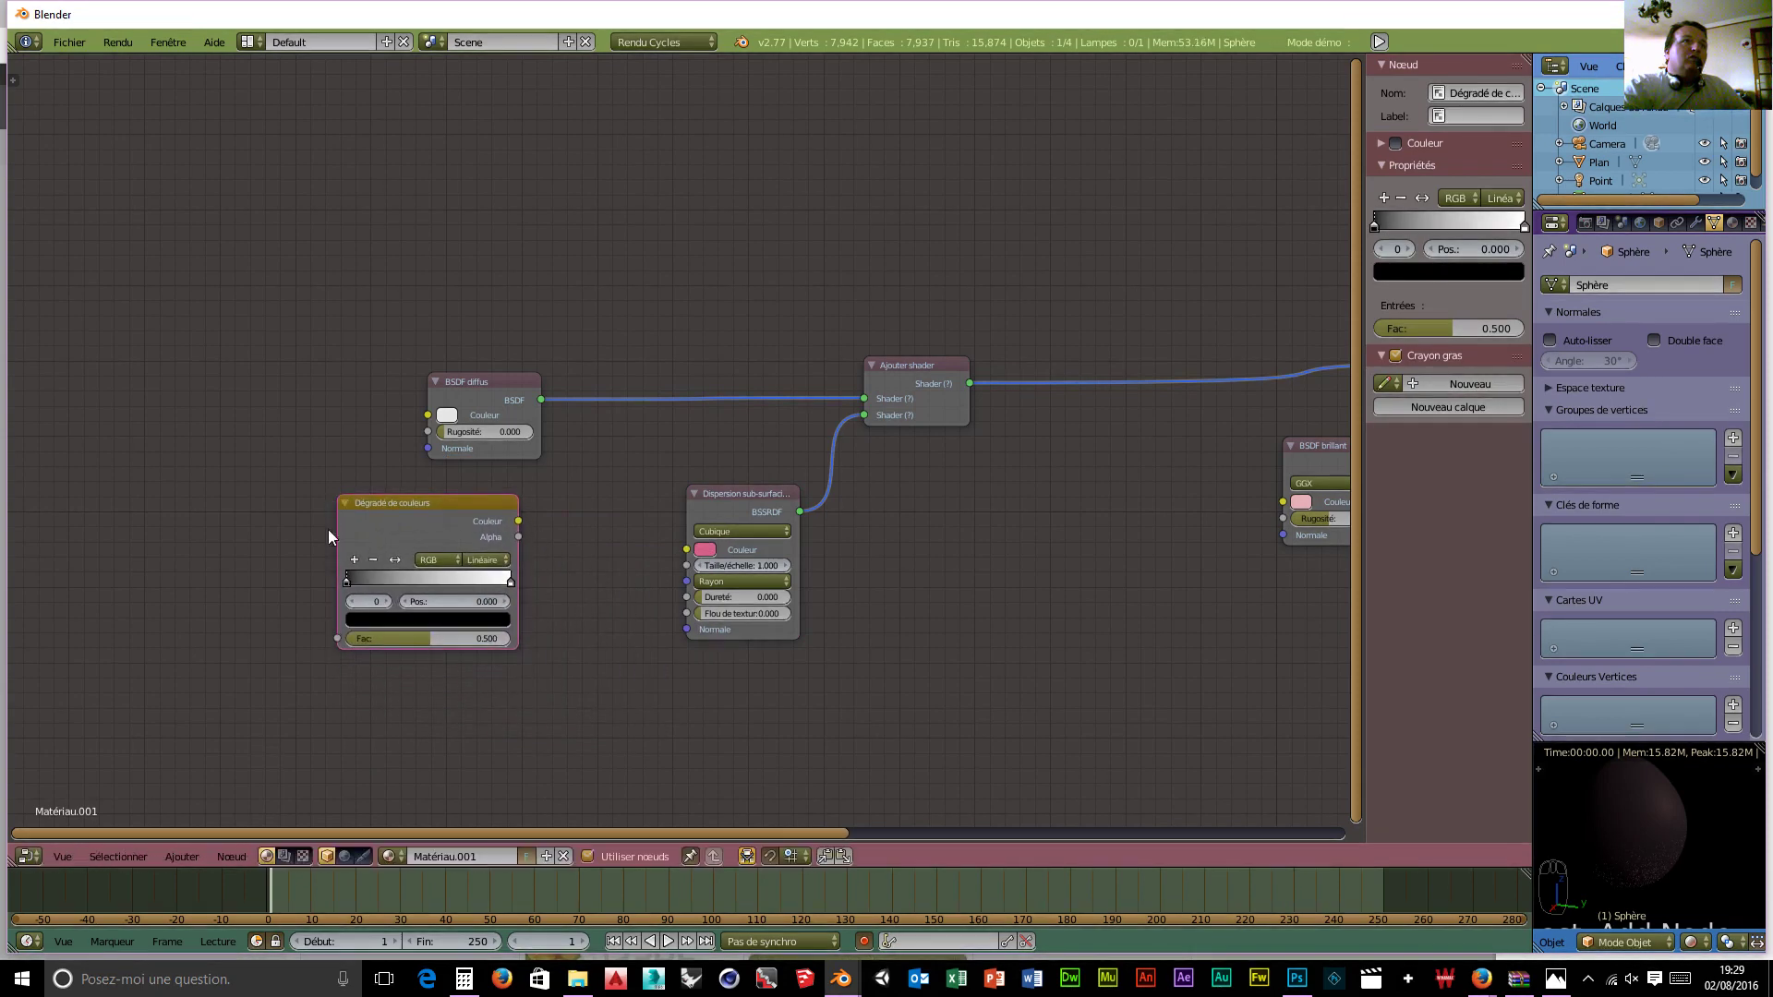
pyautogui.moveTo(518, 520); pyautogui.dragTo(685, 581)
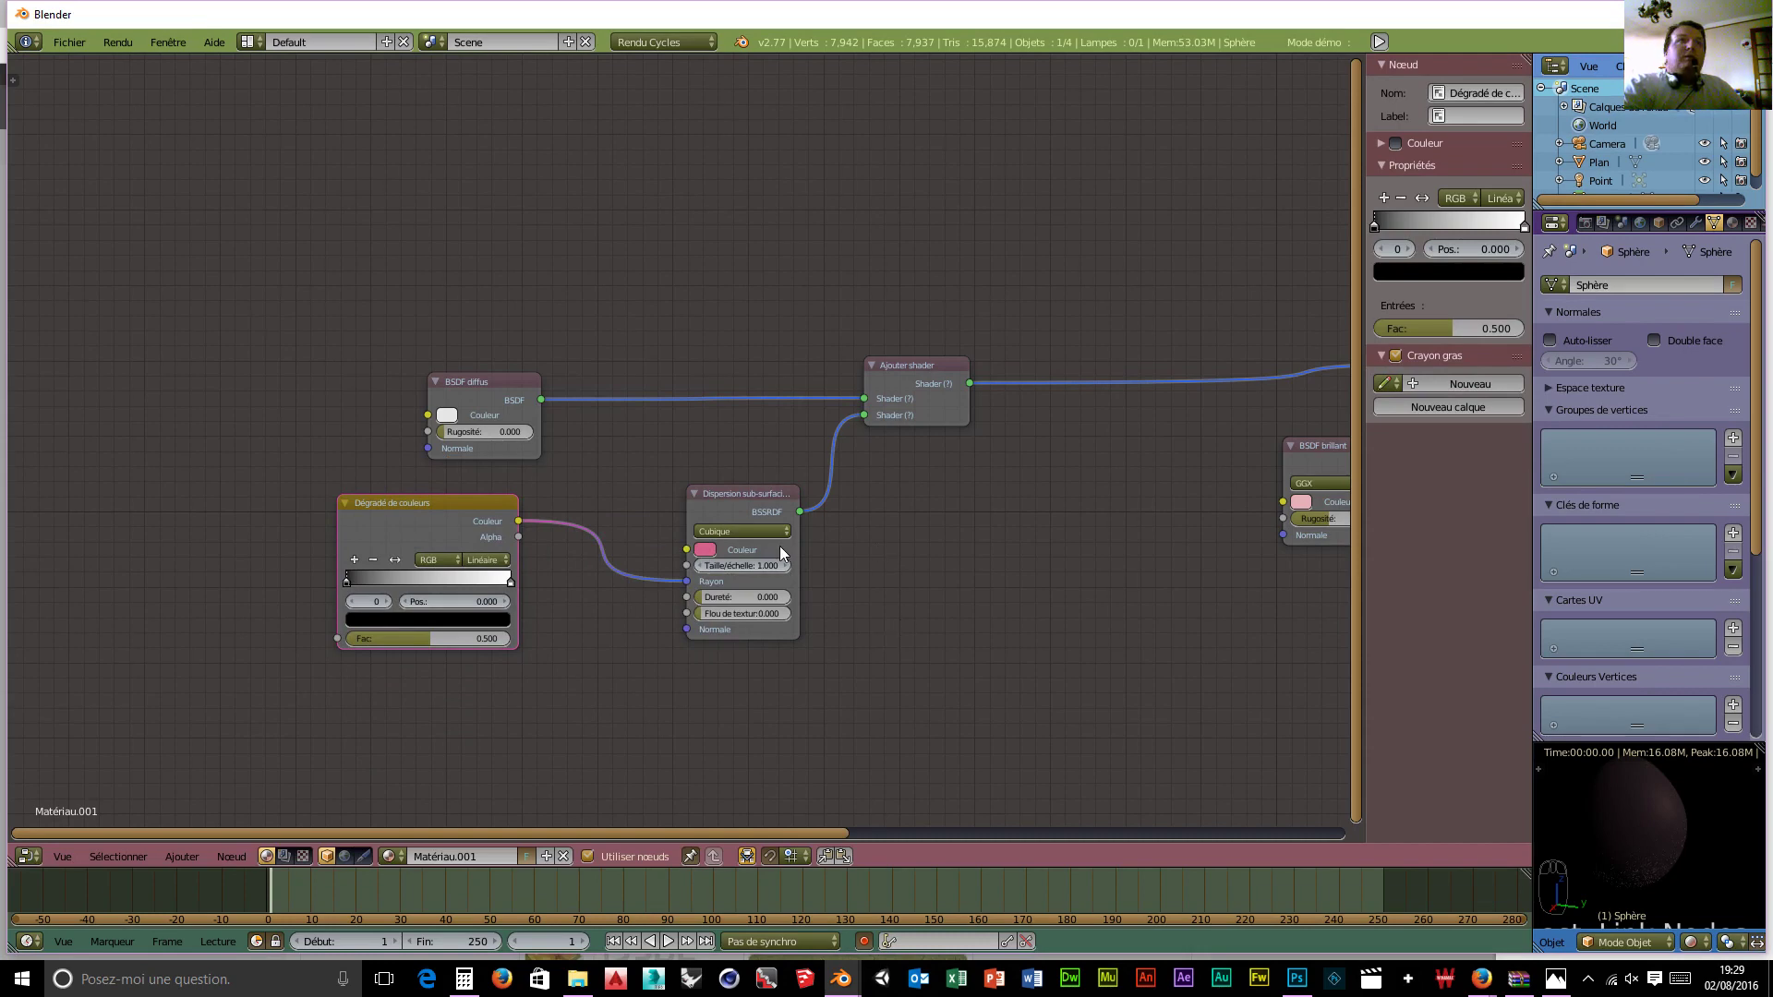
# Step: Set the subsurface scattering node's scale (Taille/échelle) to 1.23
pyautogui.click(754, 566)
pyautogui.write('1')
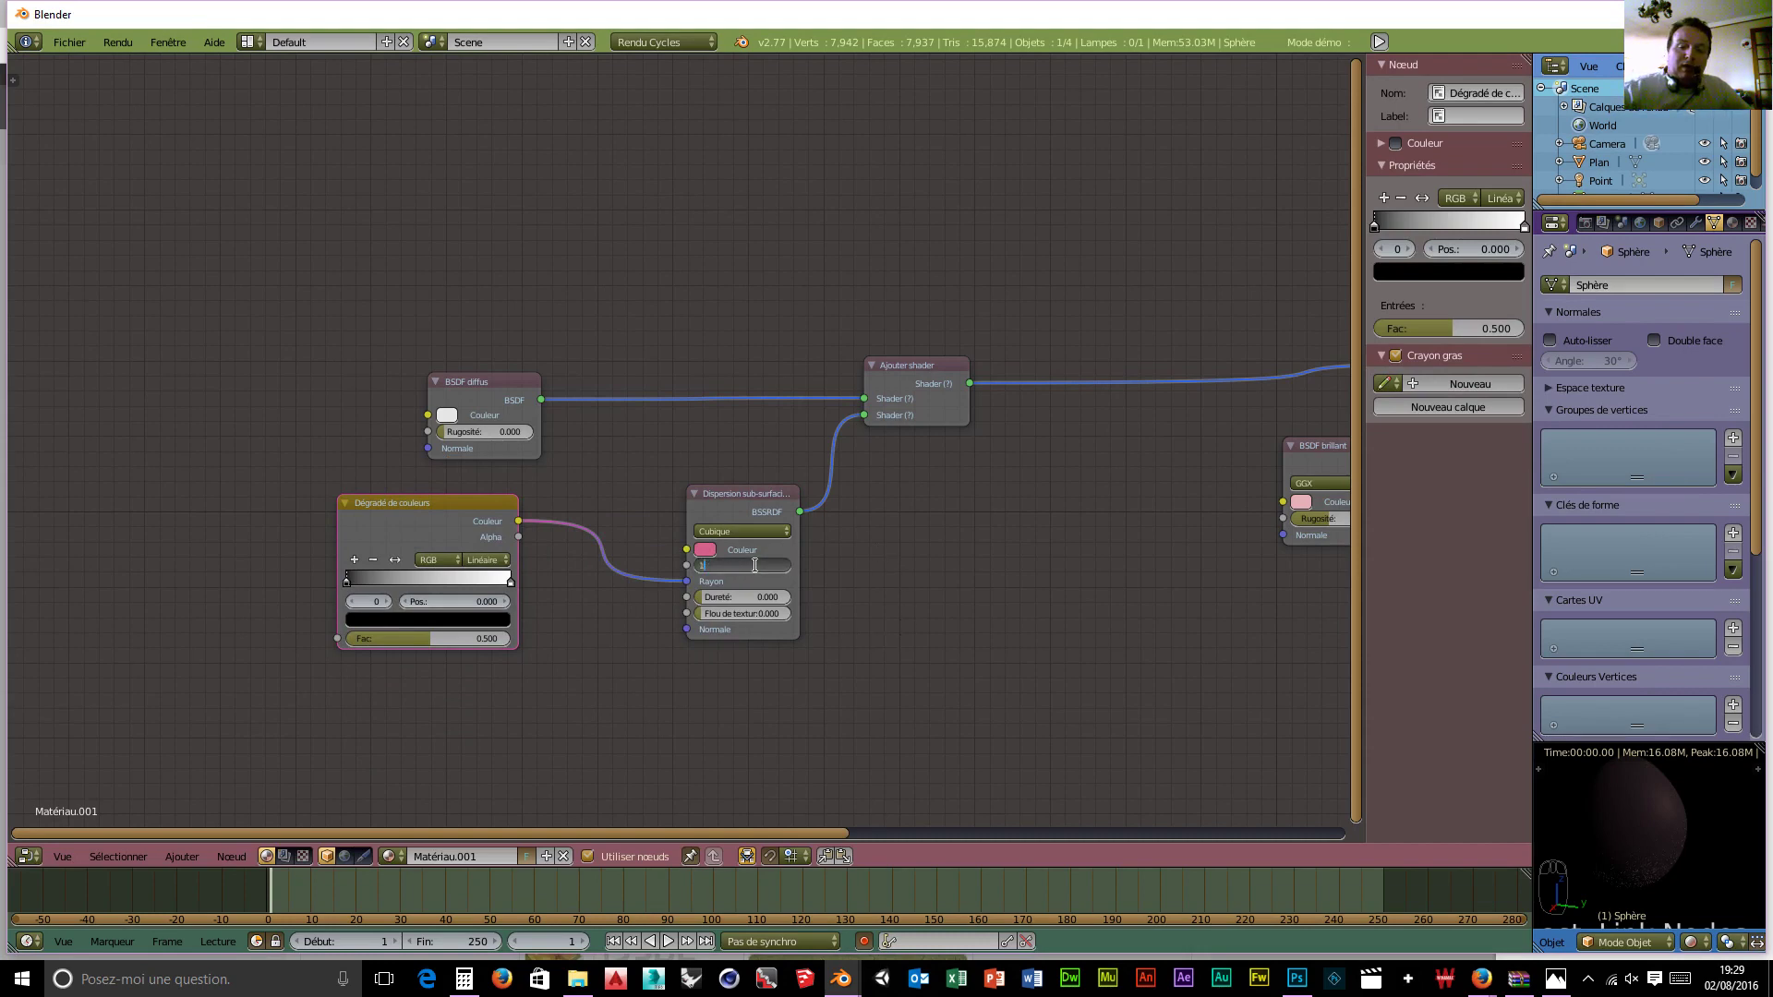
pyautogui.write('.23')
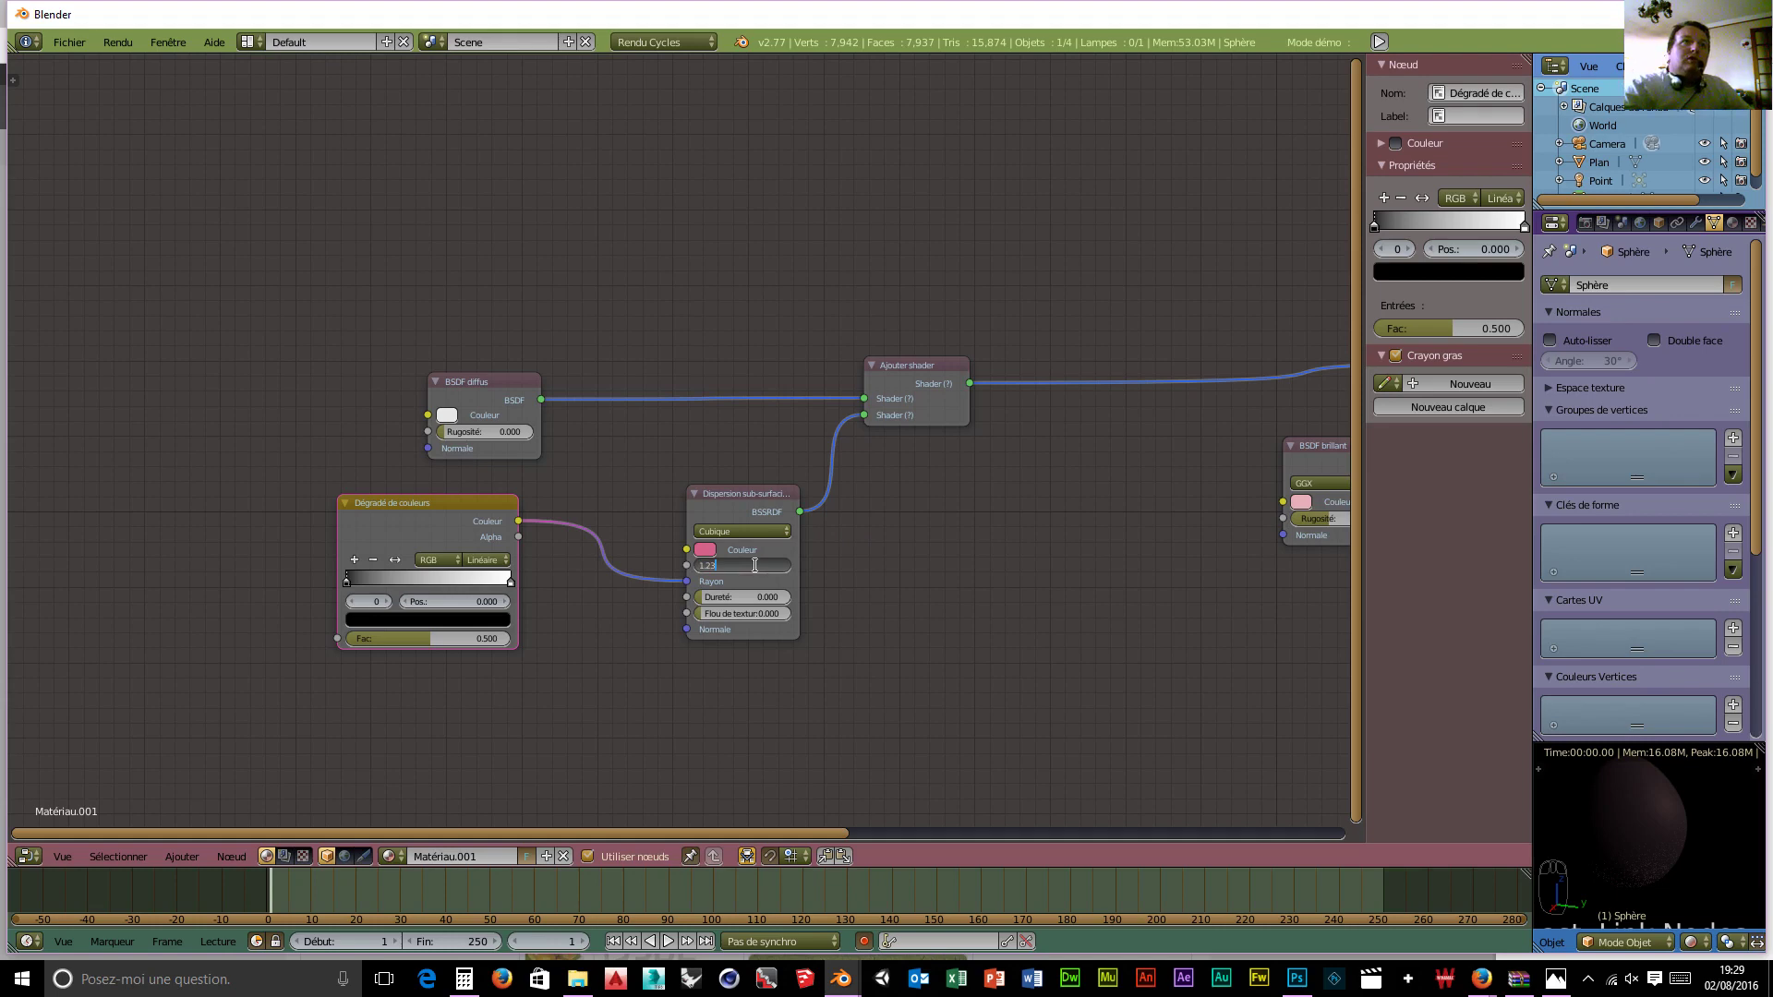
pyautogui.press('Return')
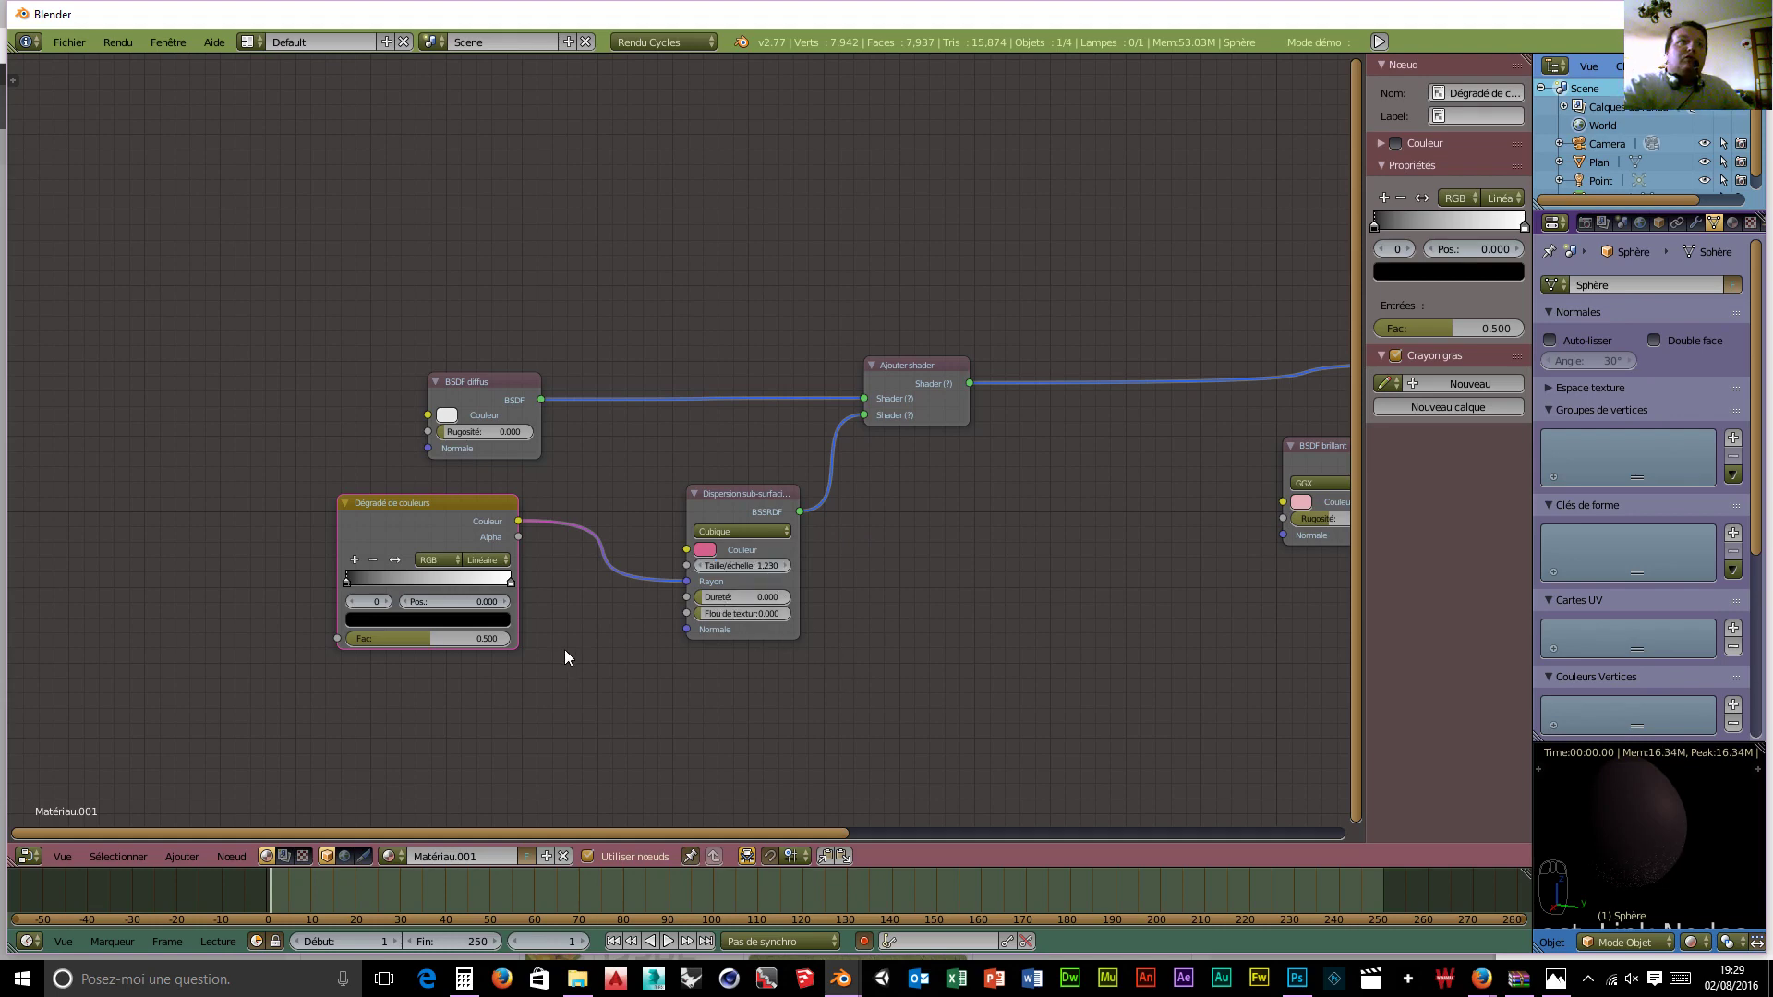
# Step: Move the colour ramp node slightly closer to the subsurface scattering node
pyautogui.moveTo(566, 718); pyautogui.dragTo(618, 712, button='middle')
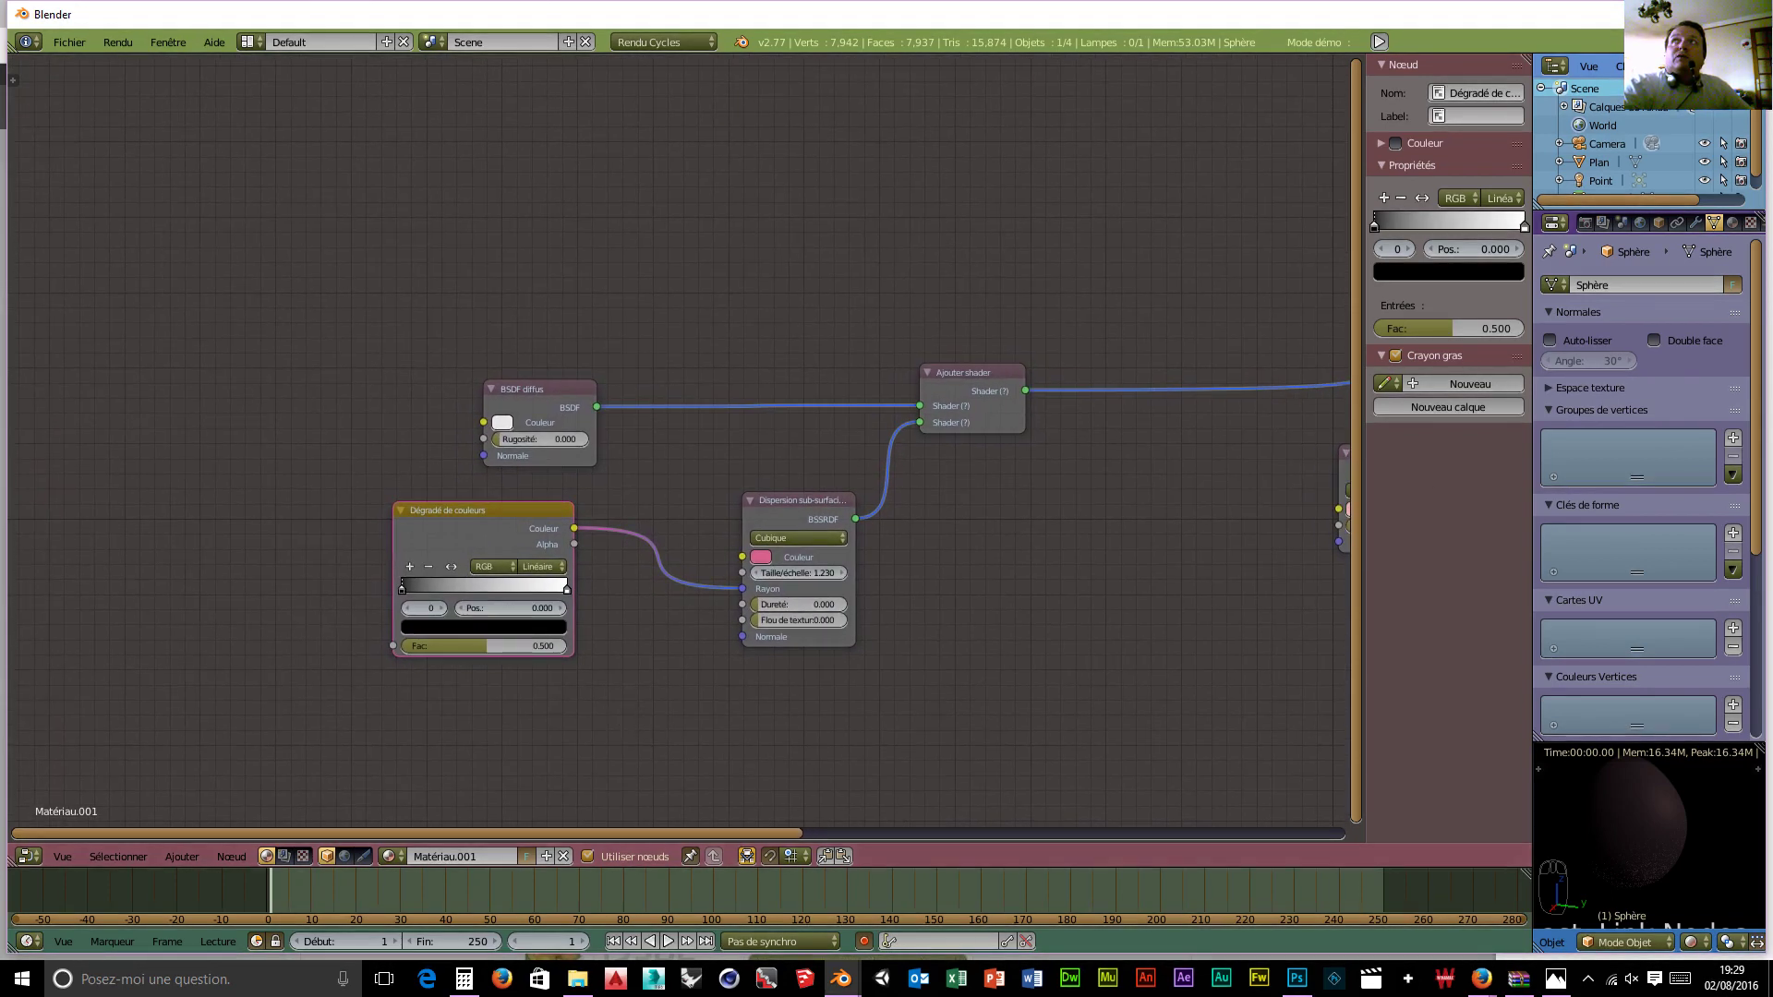
pyautogui.press('g')
pyautogui.click(420, 591)
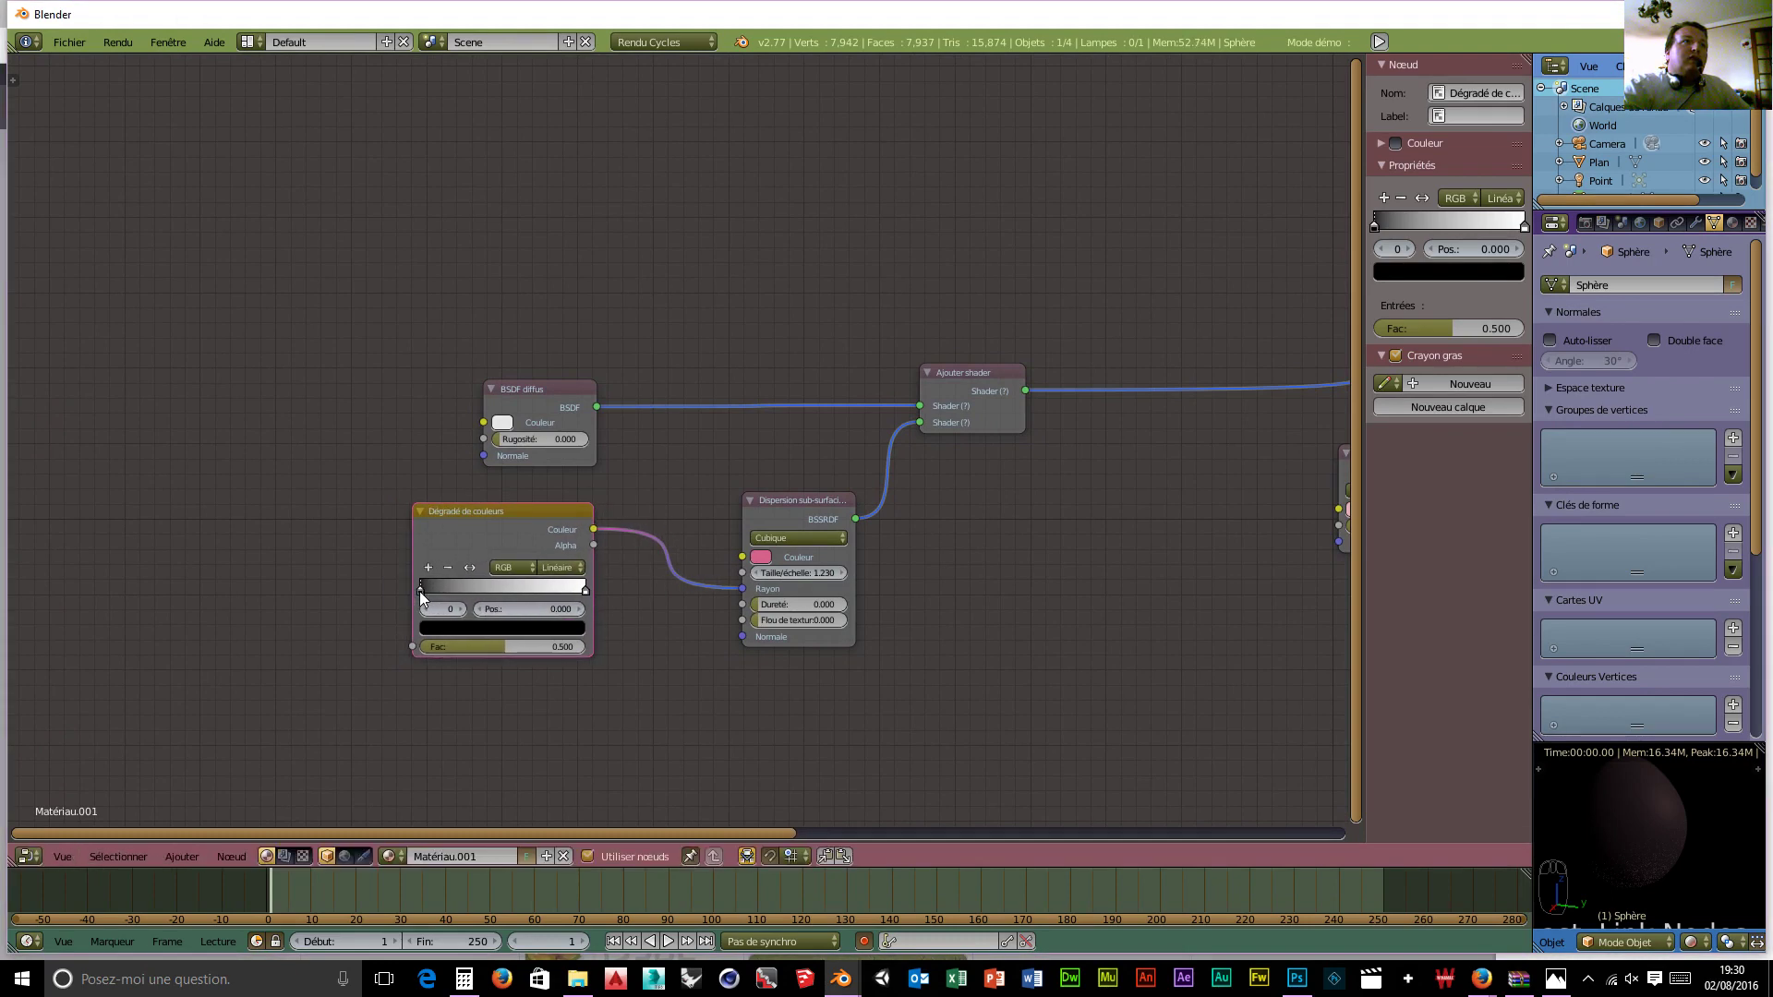
pyautogui.moveTo(424, 591); pyautogui.dragTo(434, 593)
pyautogui.scroll(2, 461, 586)
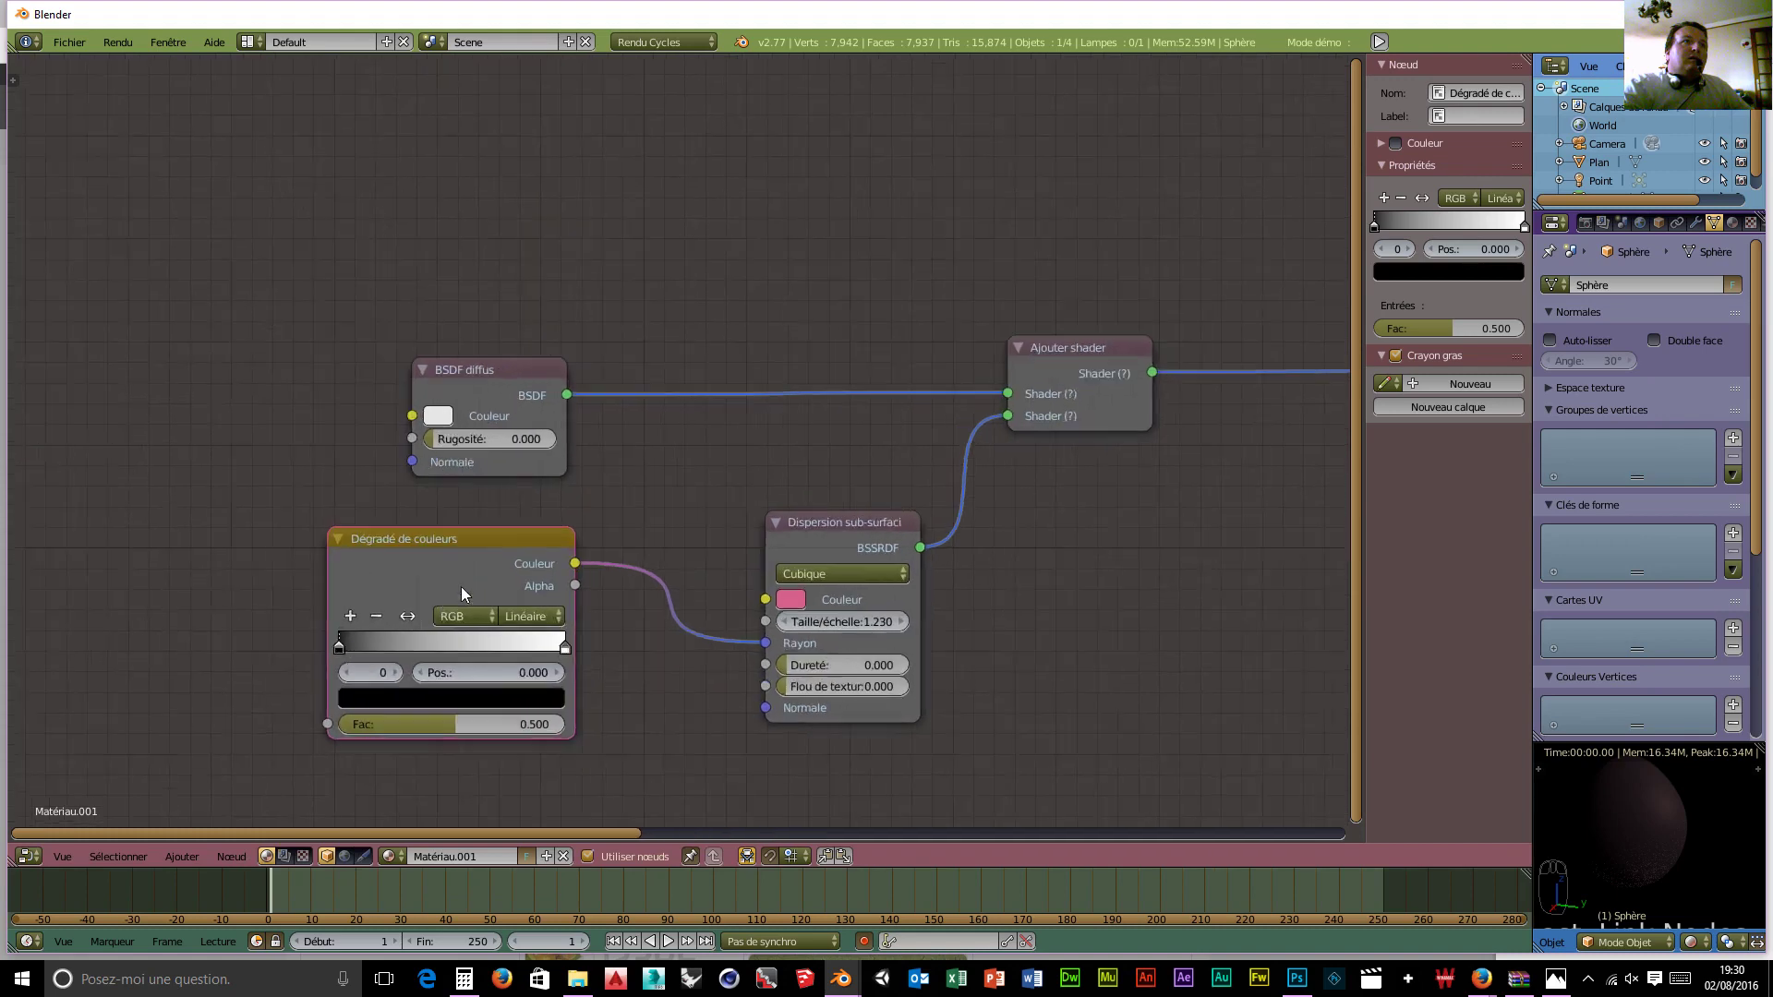
pyautogui.press('g')
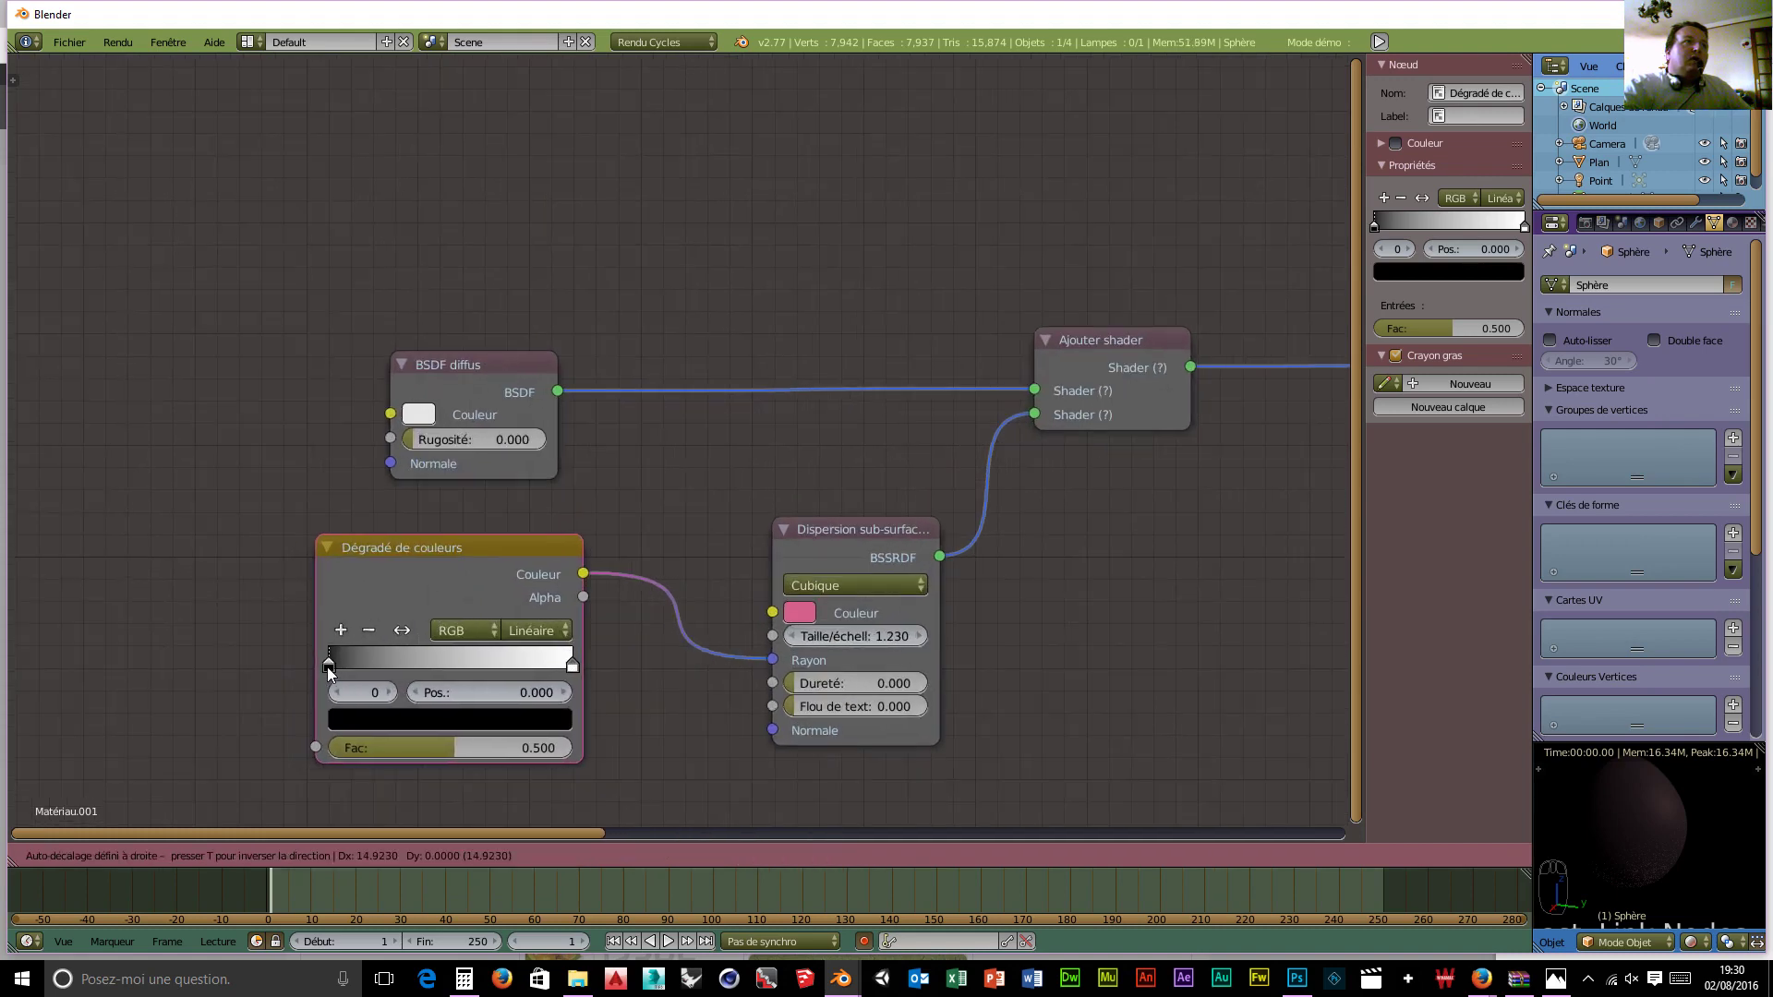
pyautogui.click(328, 673)
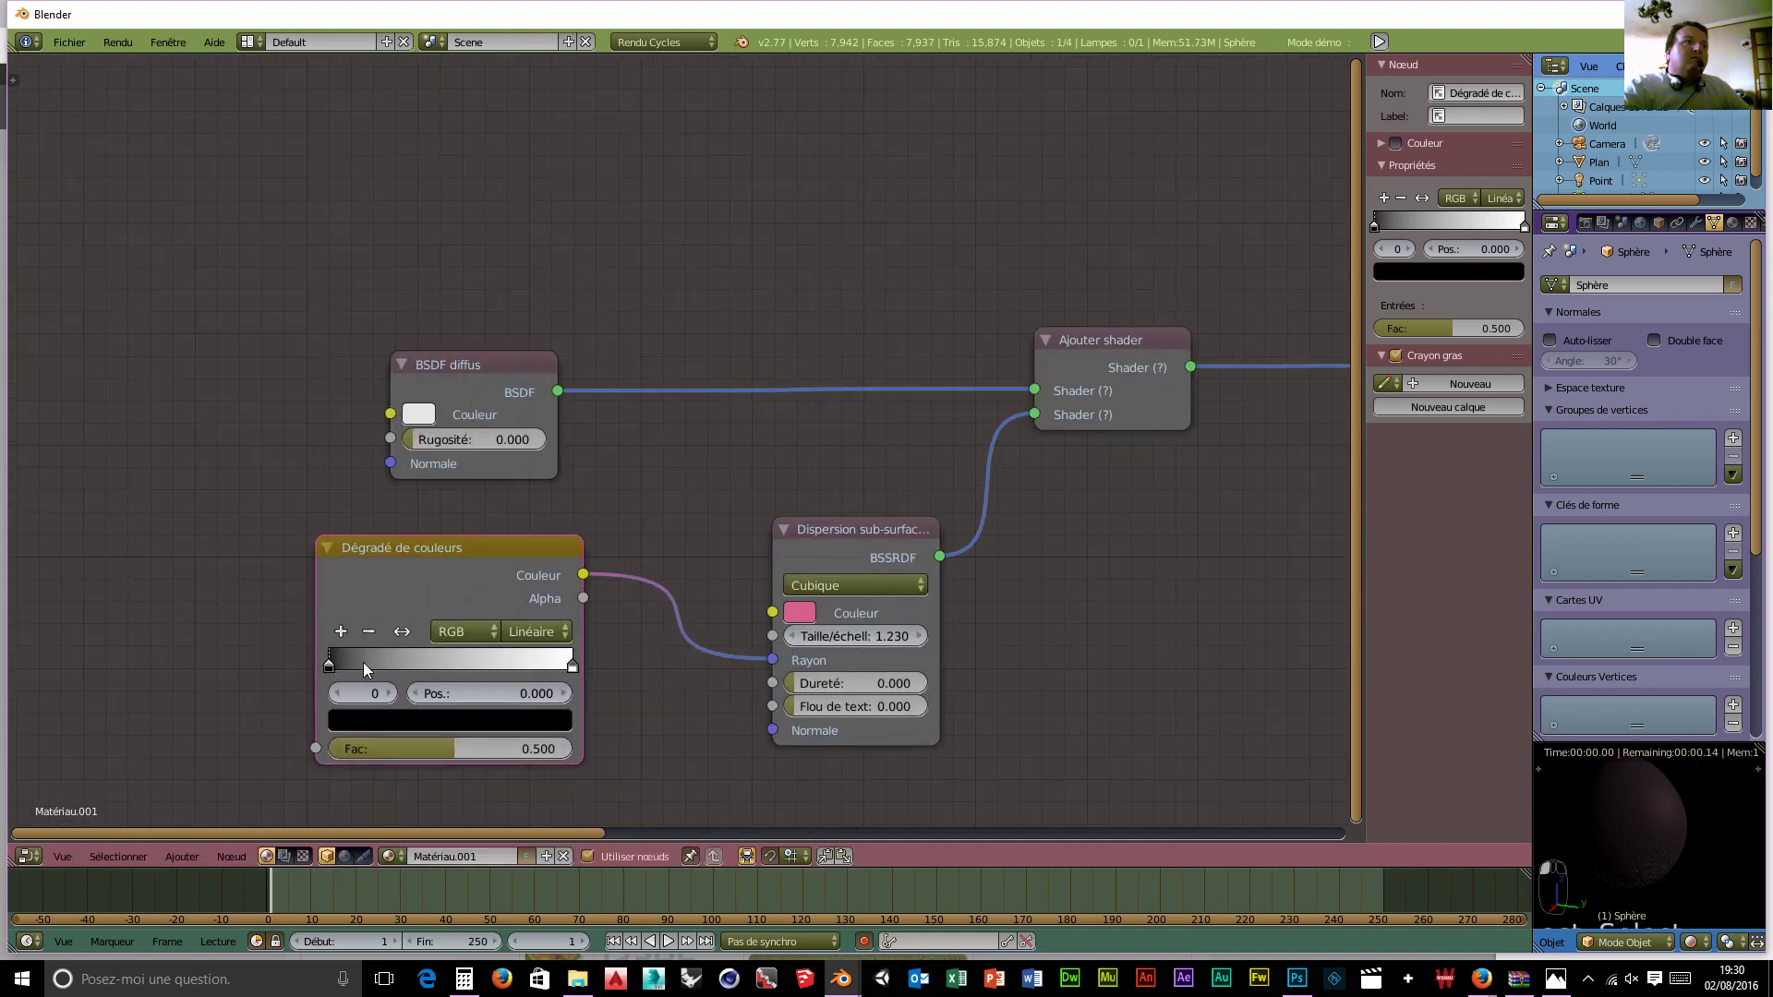
# Step: Set the colour ramp's black stop to position 0.059 and move its white stop to about 0.573
pyautogui.moveTo(363, 662); pyautogui.dragTo(353, 667)
pyautogui.doubleClick(500, 694)
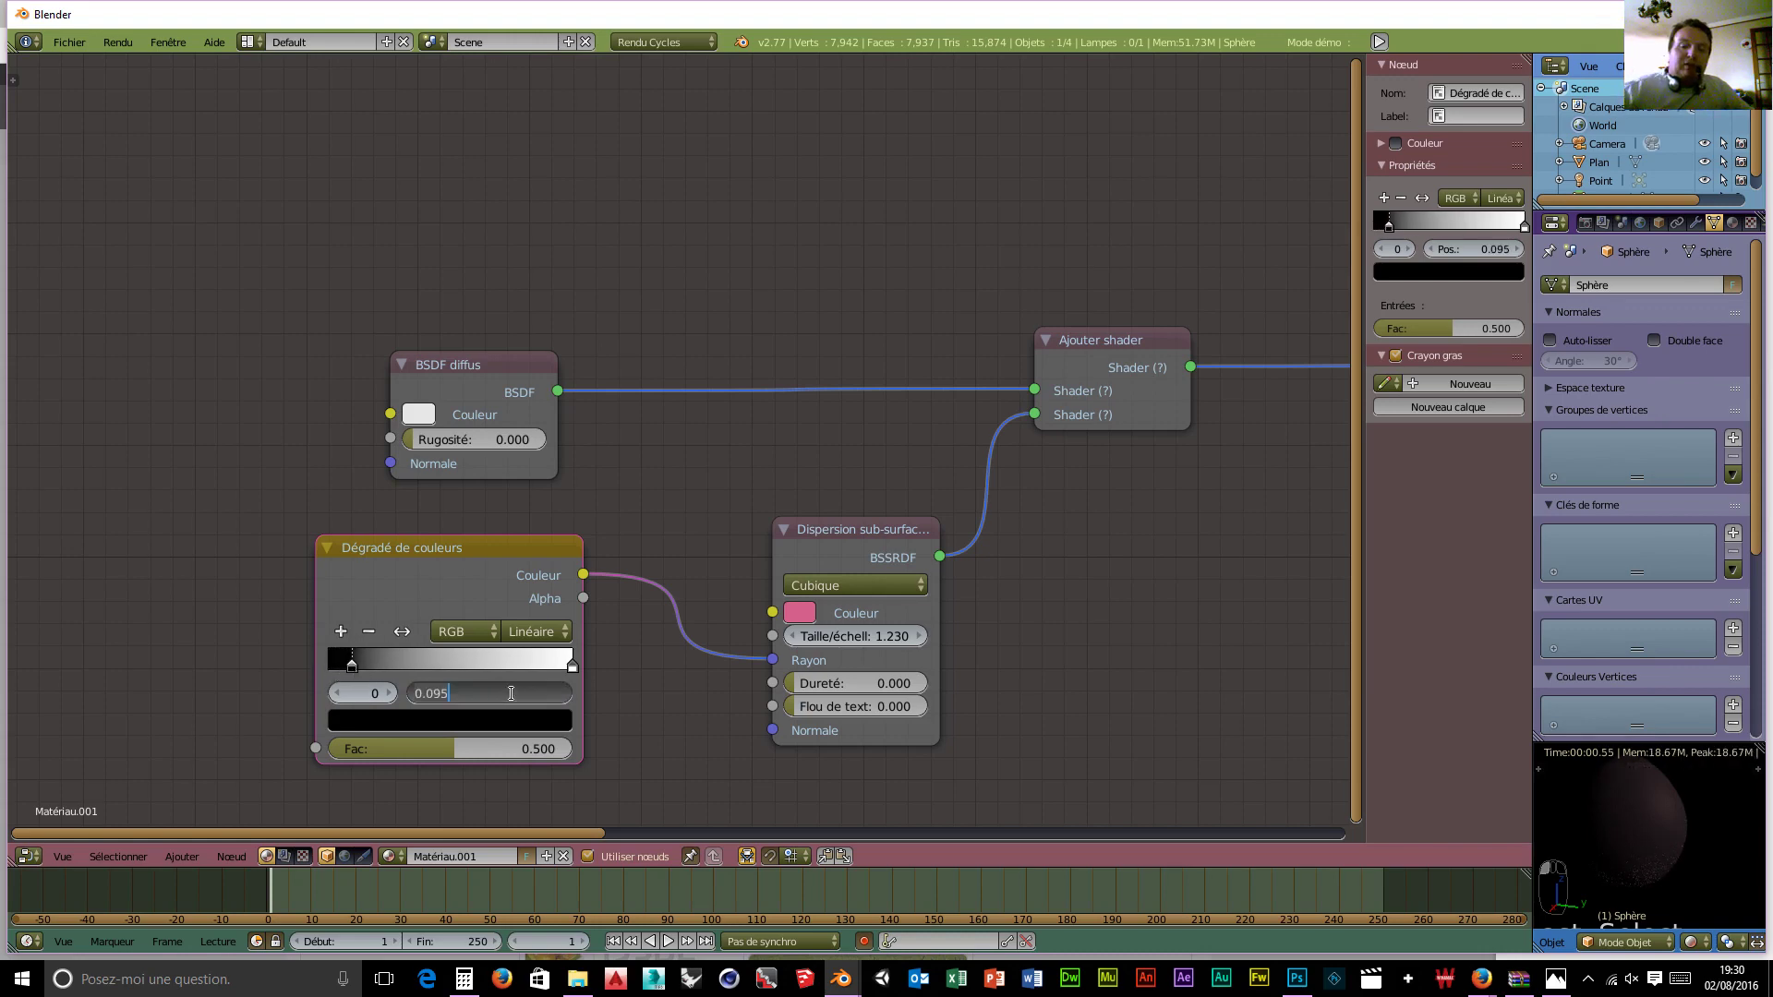
pyautogui.press('BackSpace')
pyautogui.press('BackSpace')
pyautogui.press('BackSpace')
pyautogui.press('BackSpace')
pyautogui.press('BackSpace')
pyautogui.write('0.059')
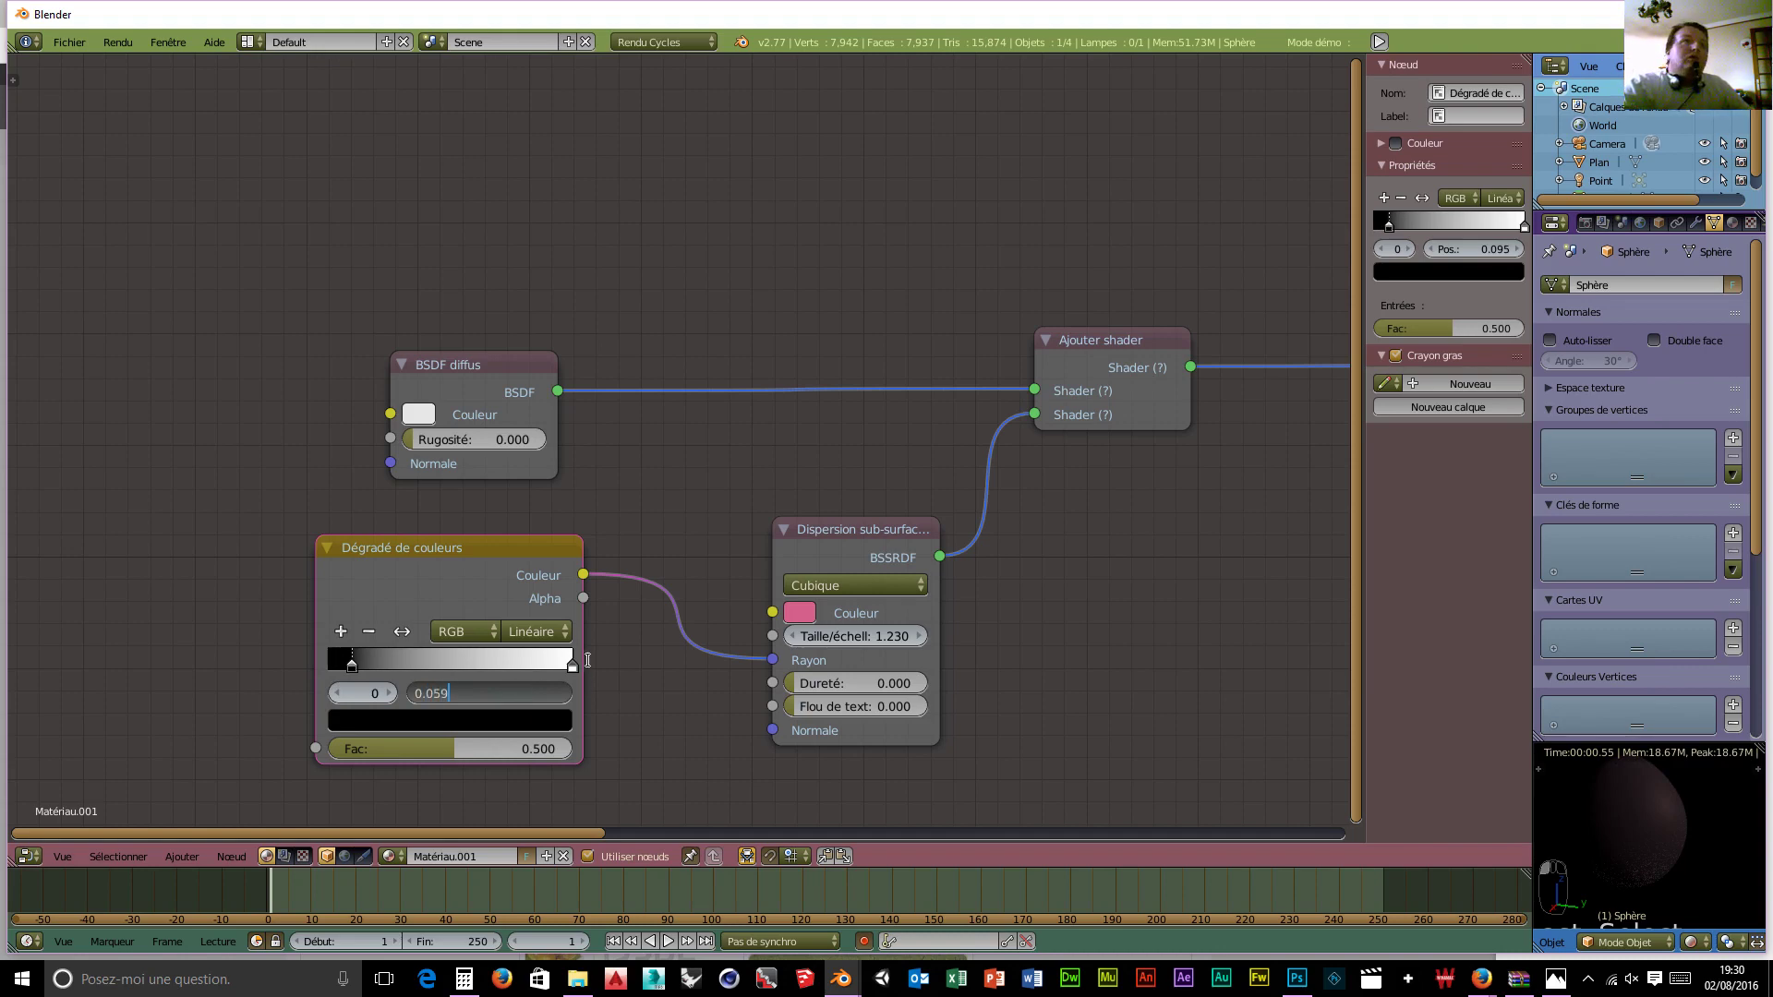
pyautogui.press('Return')
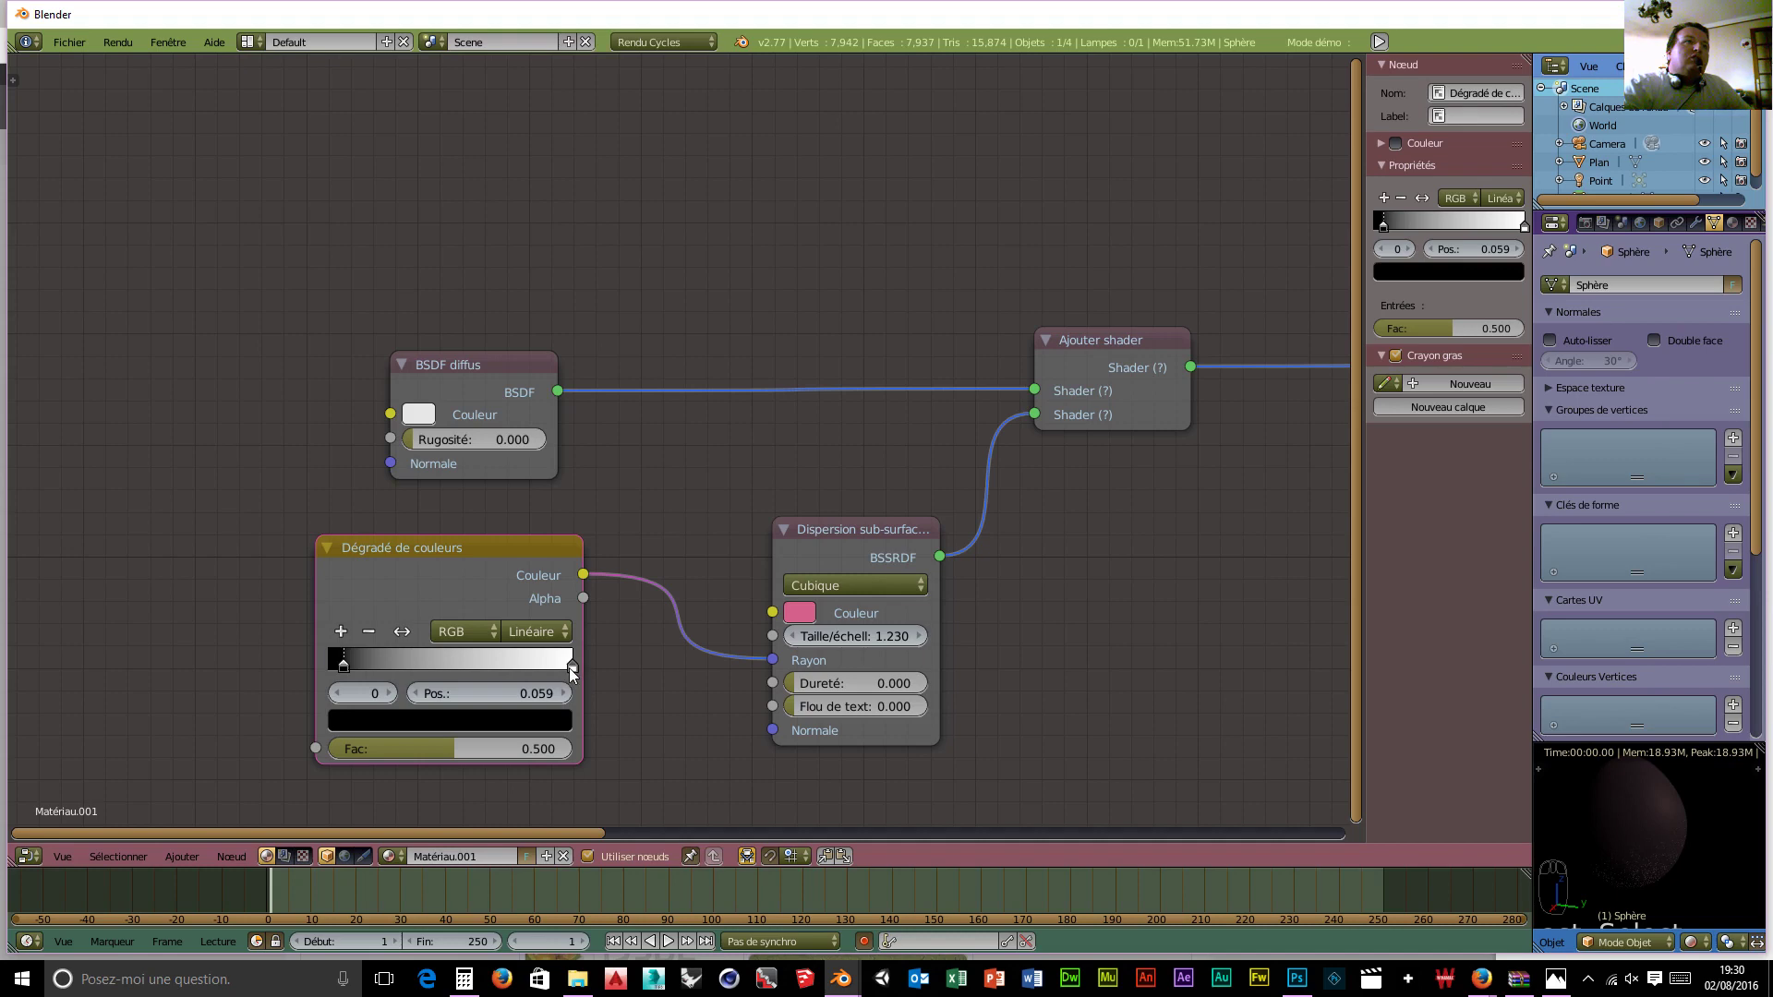
pyautogui.moveTo(573, 671); pyautogui.dragTo(467, 666)
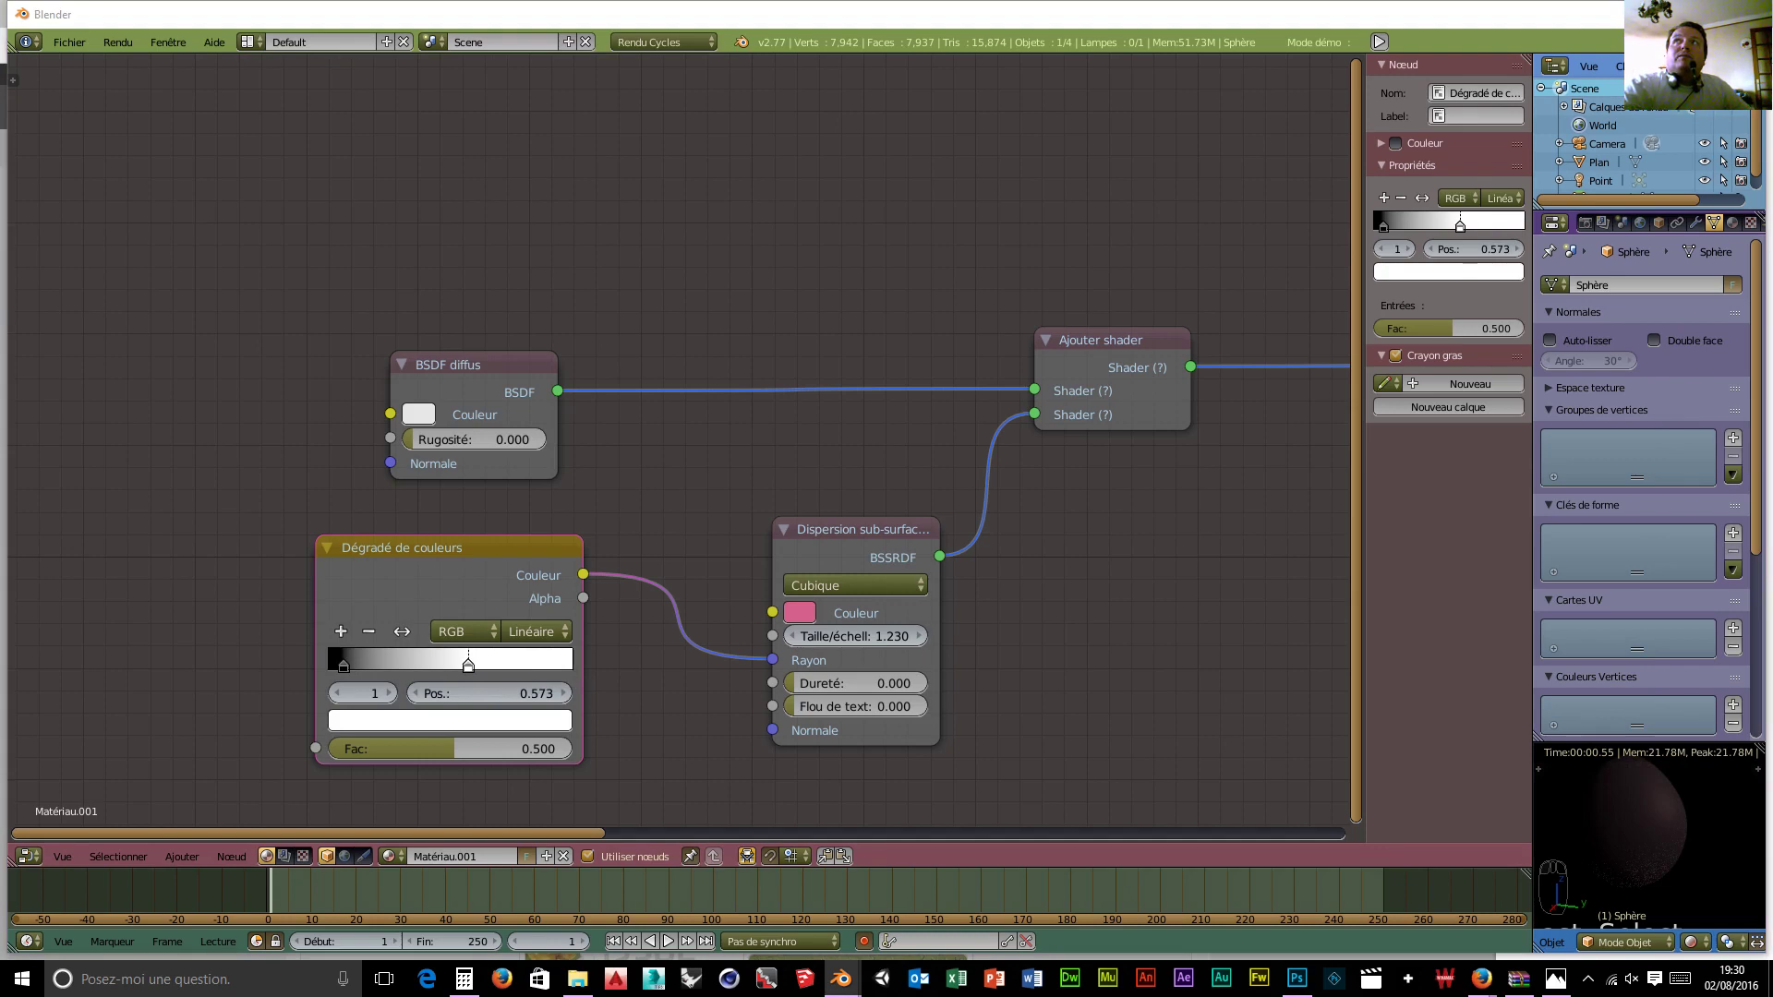
# Step: Set the position of the colour ramp's white stop to 0.253
pyautogui.click(498, 695)
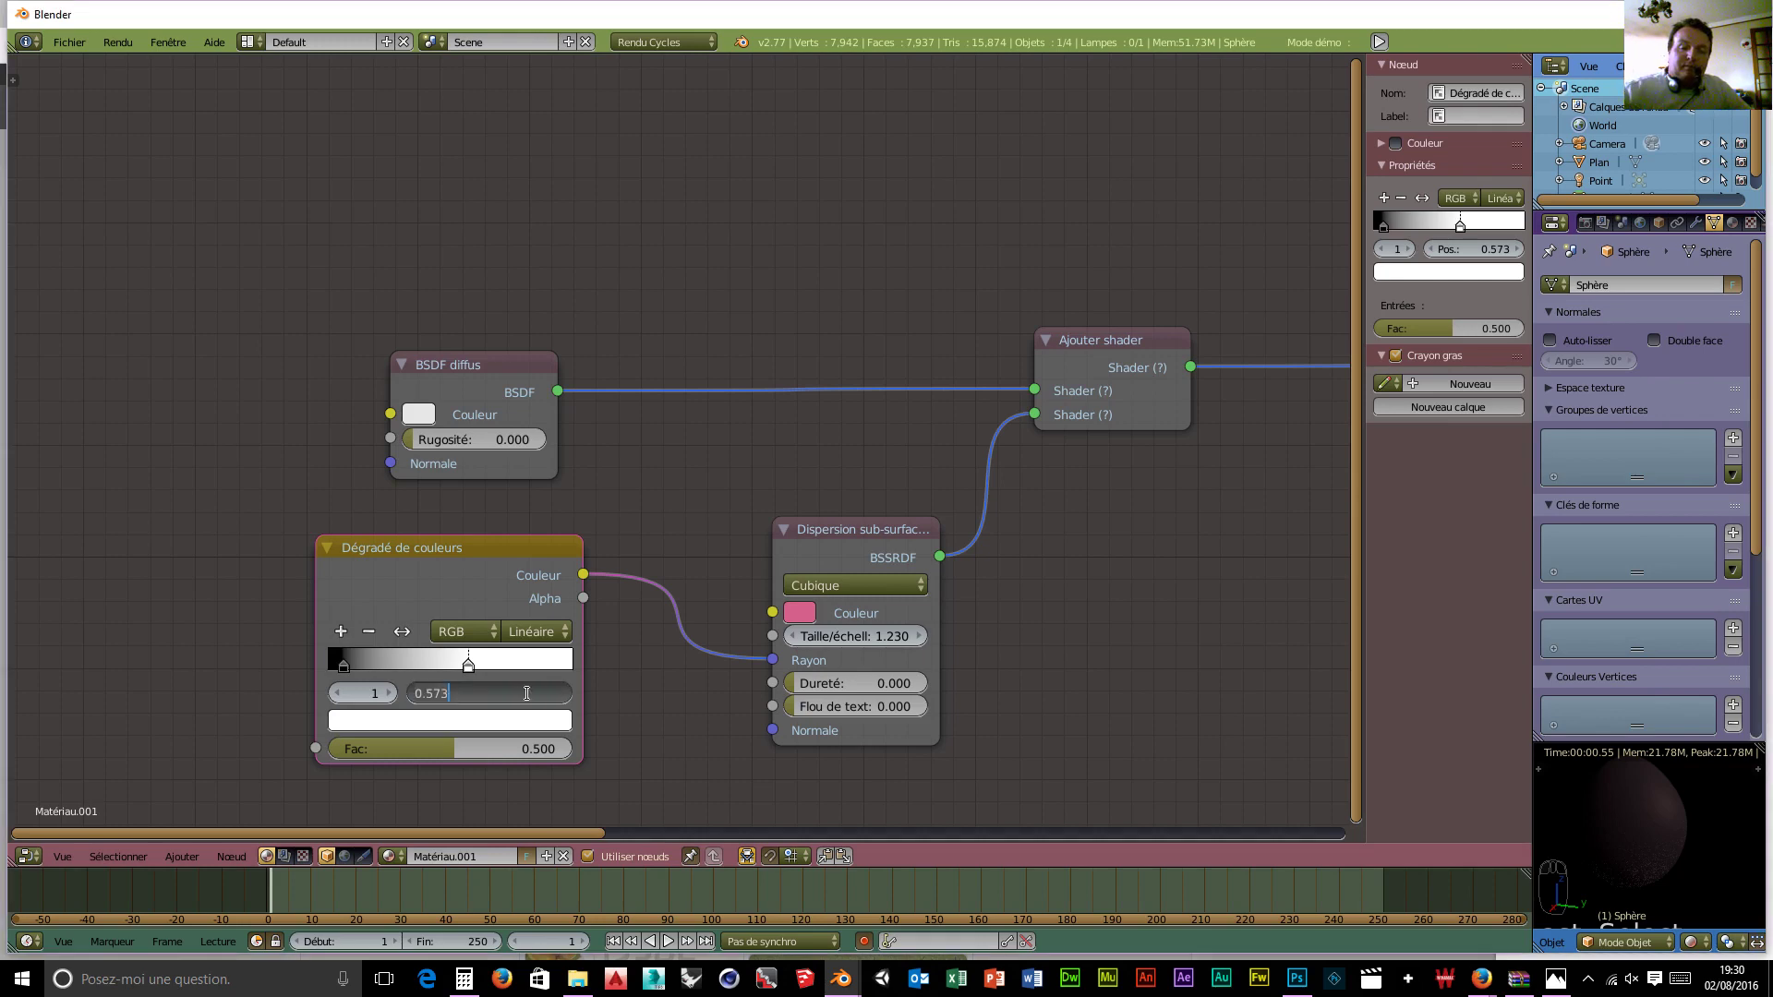
pyautogui.write('.253')
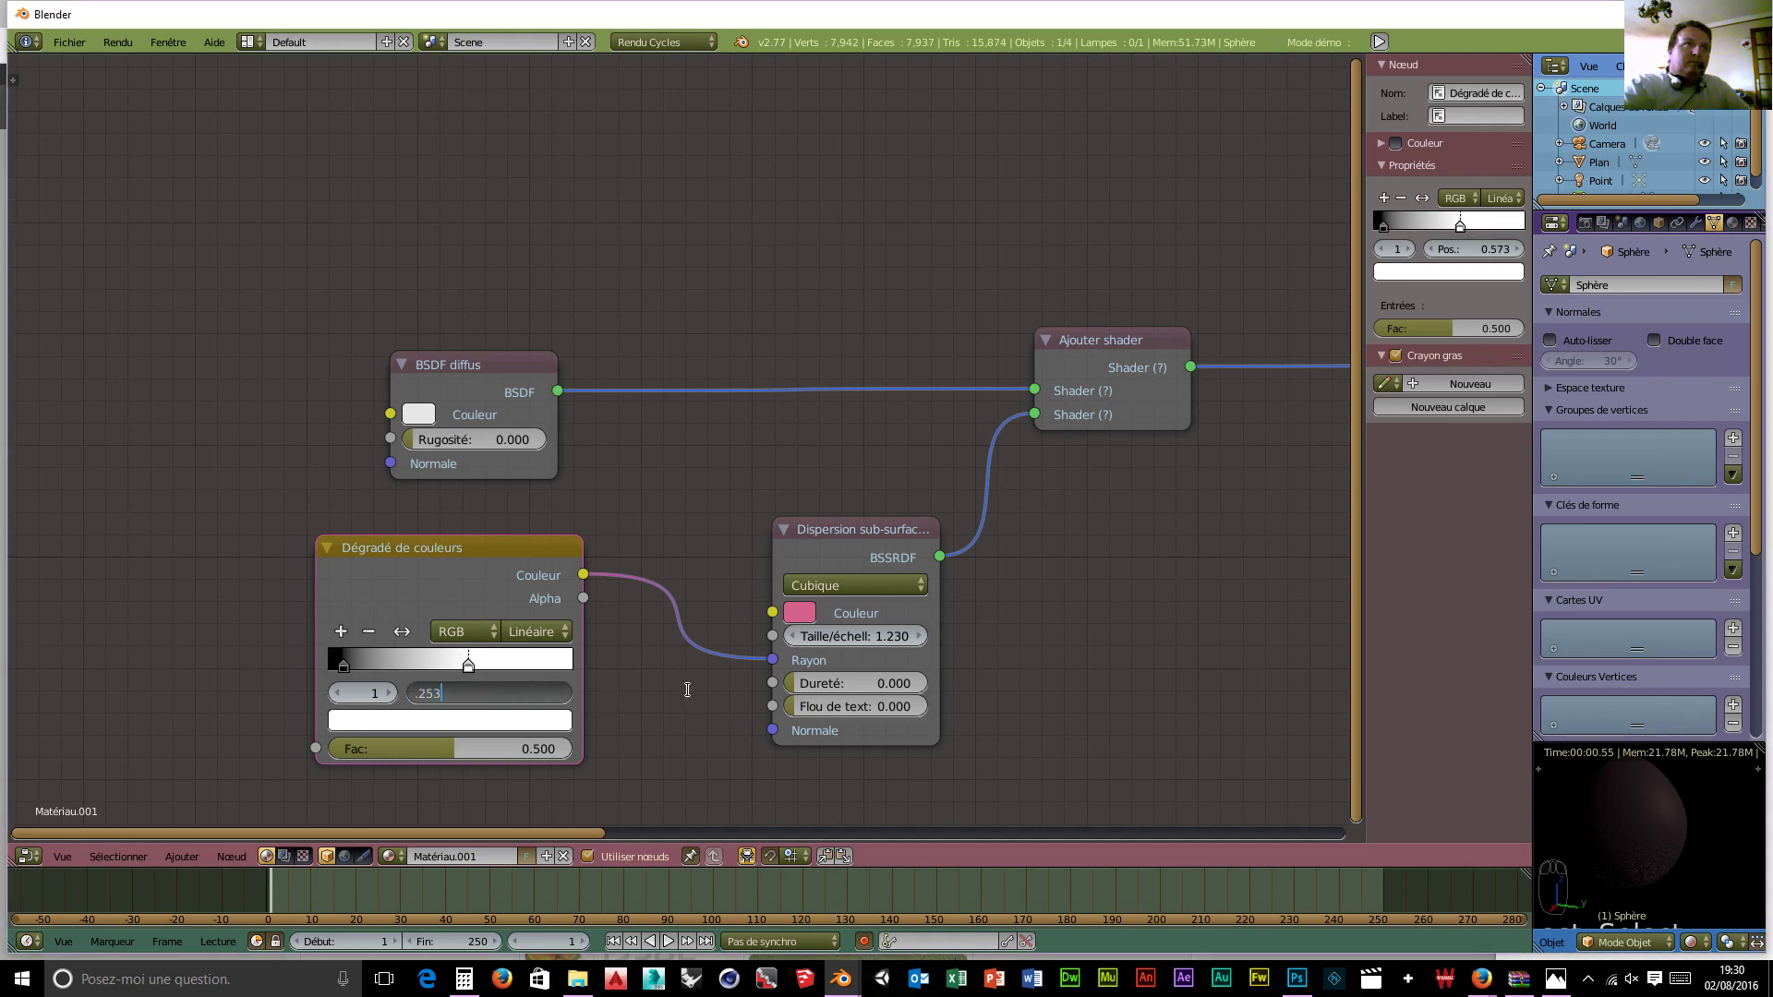
pyautogui.press('Return')
# Step: Duplicate the colour ramp and subsurface scattering nodes together and place the linked copies above the diffuse node
pyautogui.scroll(-1, 693, 707)
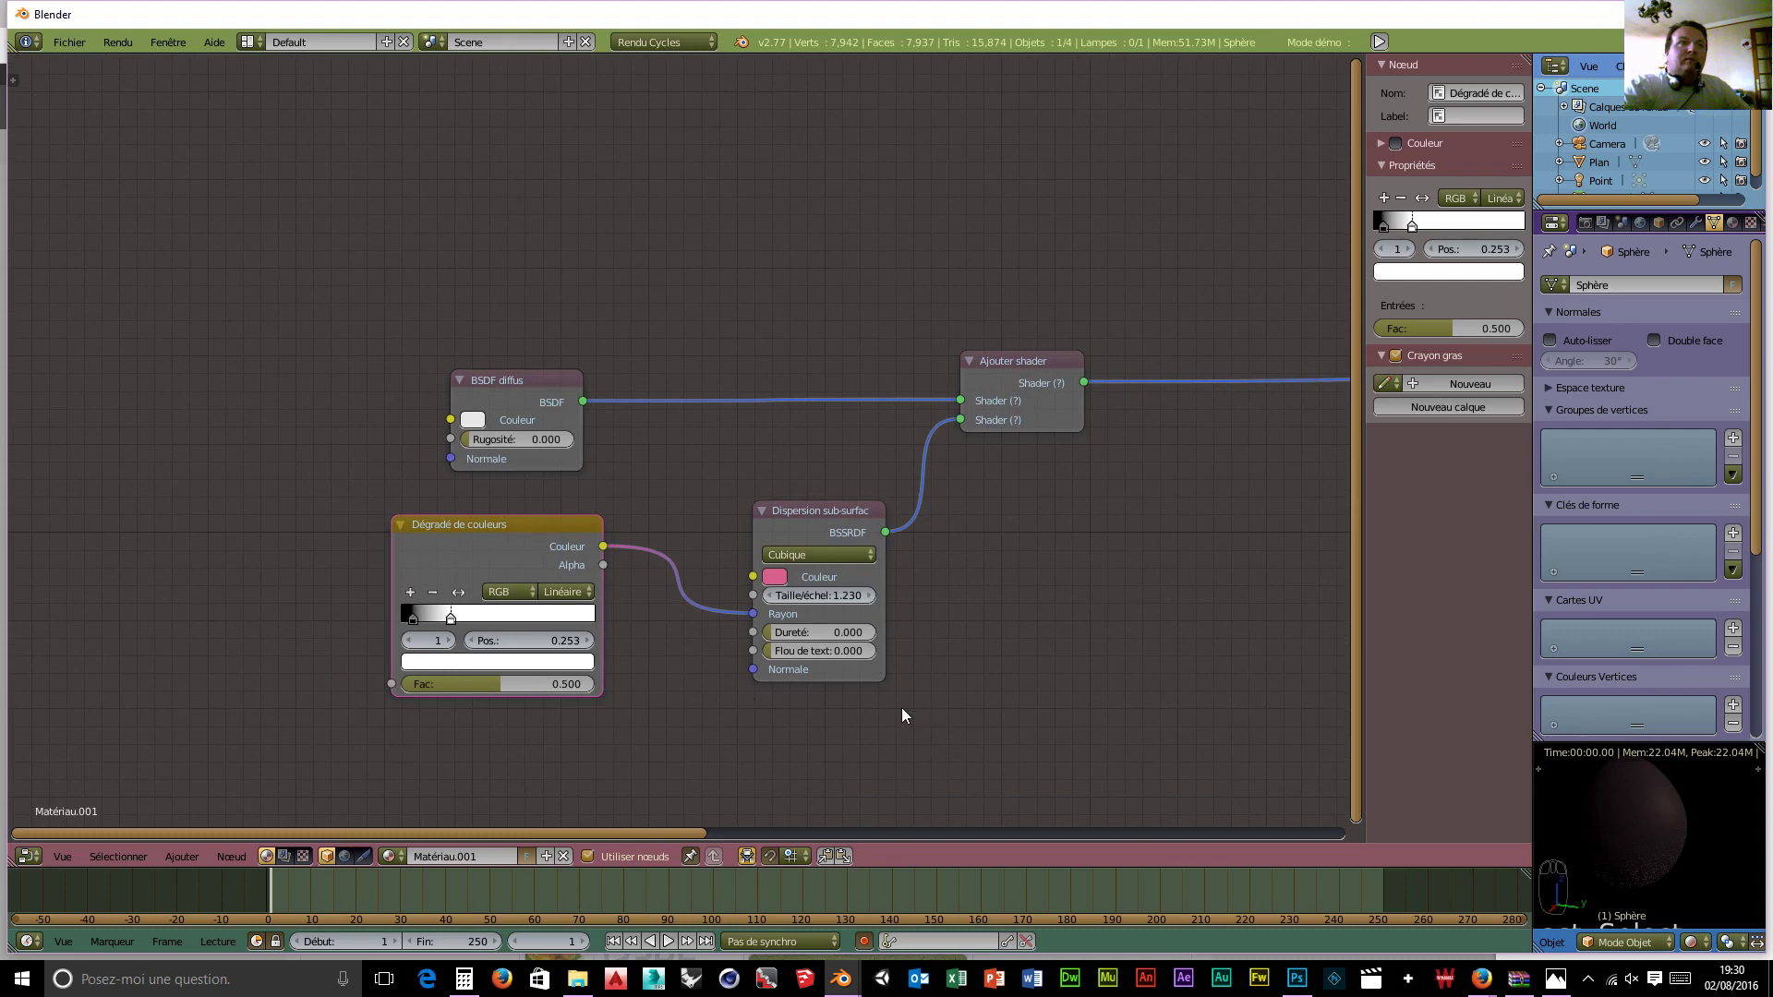
pyautogui.moveTo(995, 699); pyautogui.dragTo(934, 712, button='middle')
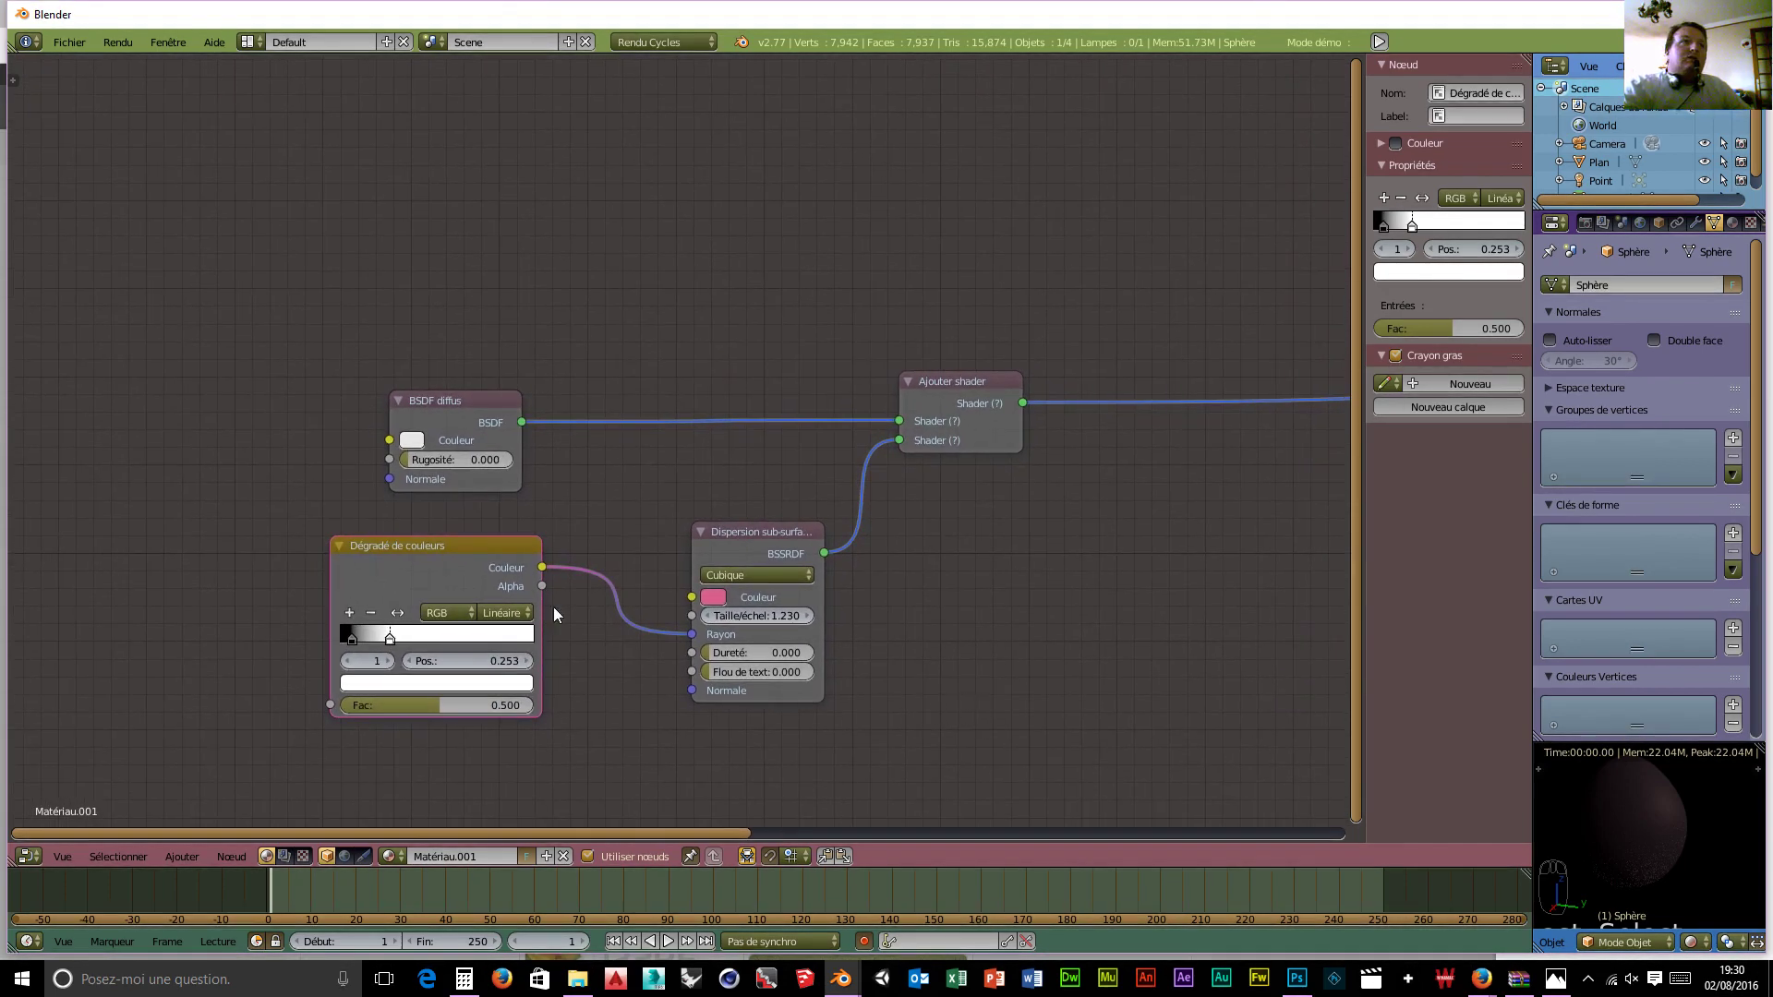
pyautogui.moveTo(972, 637); pyautogui.dragTo(990, 691, button='middle')
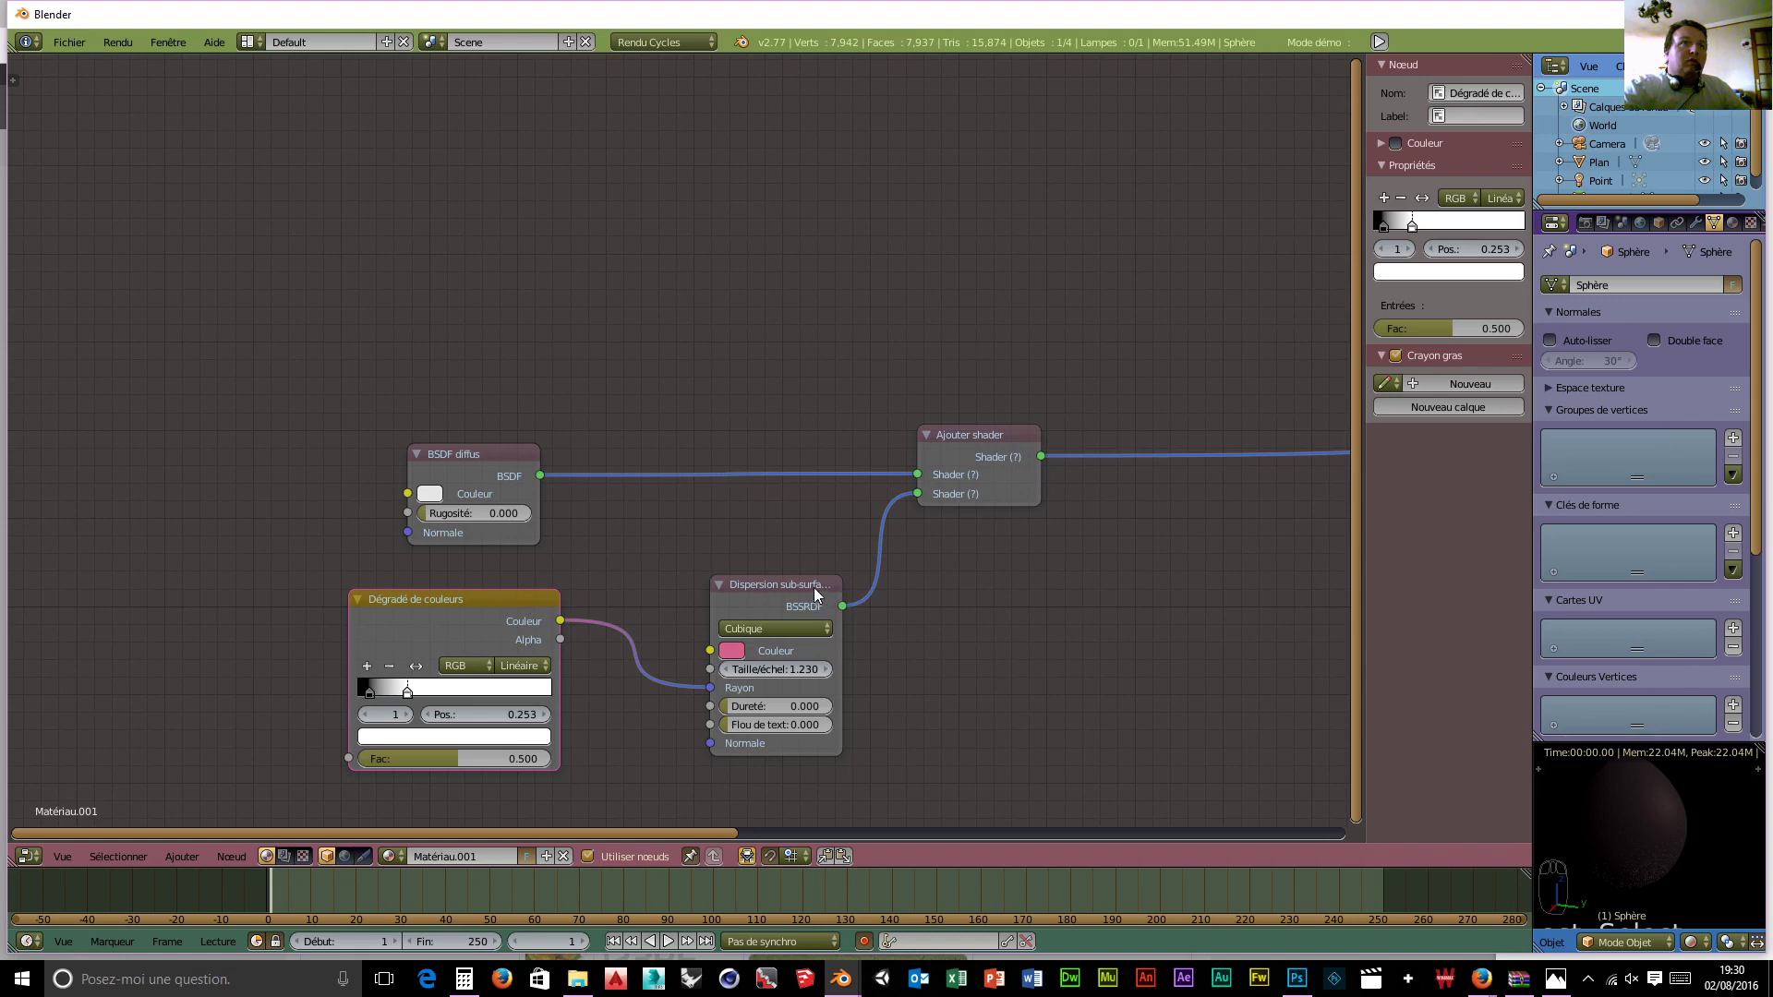
pyautogui.rightClick(787, 590)
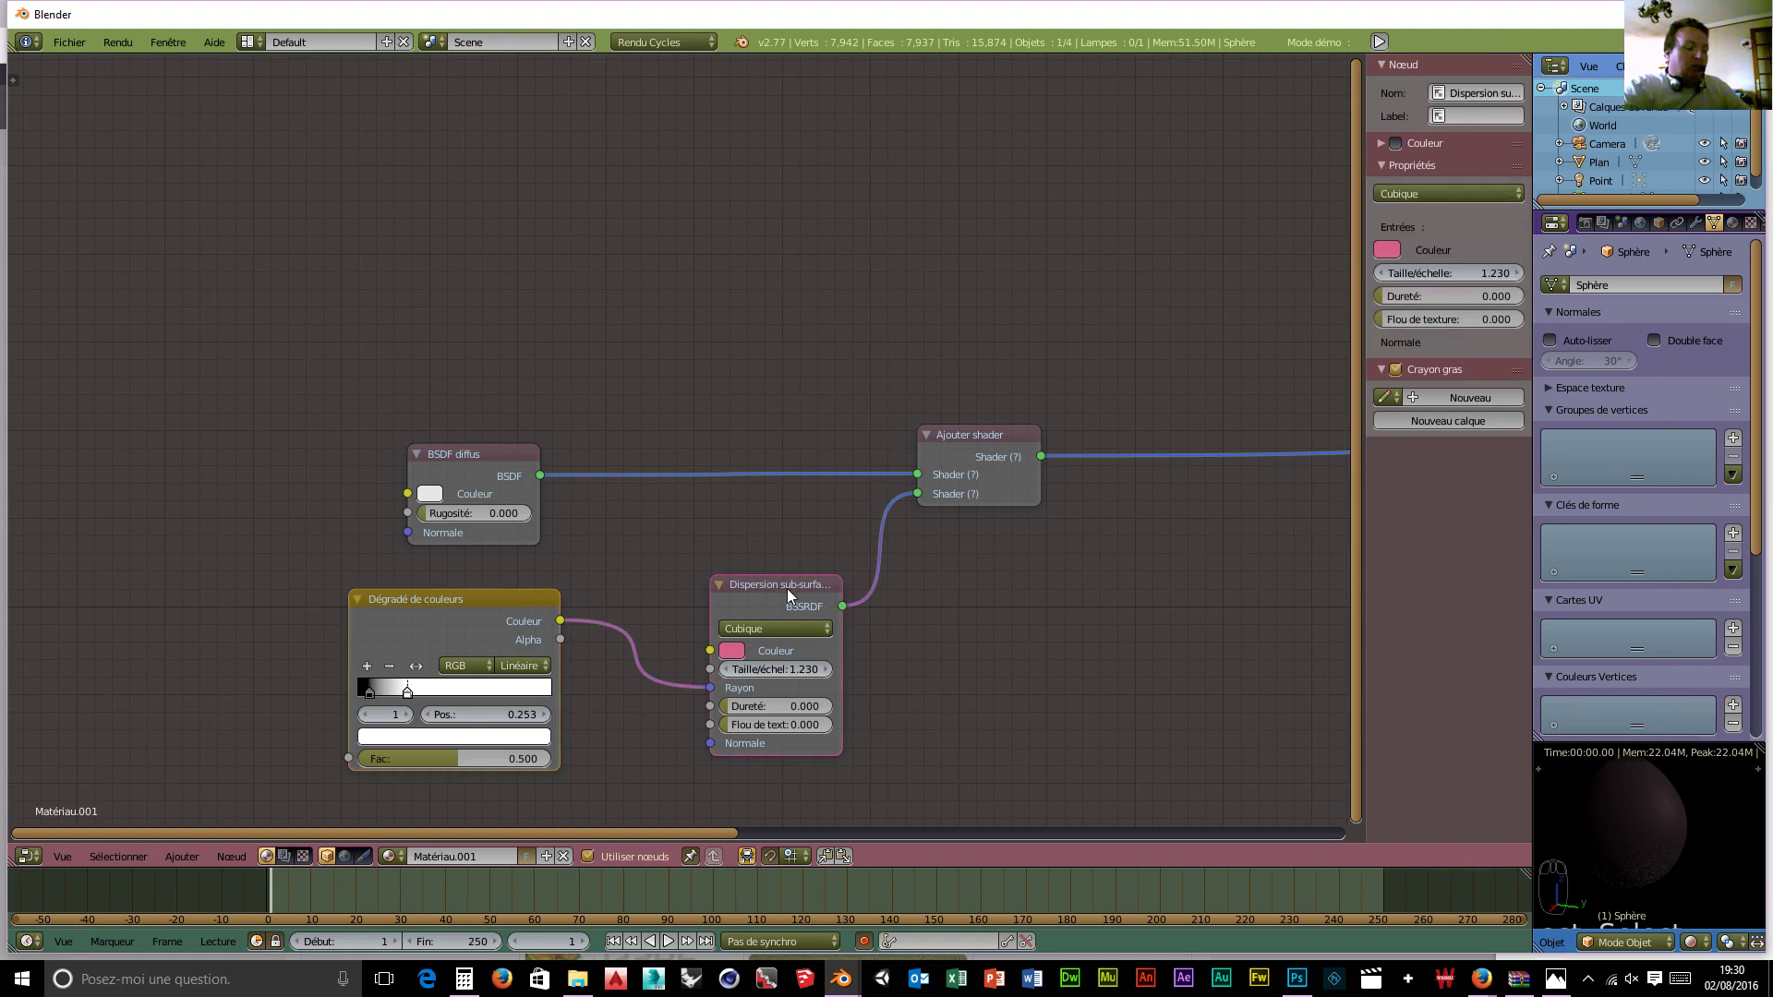
pyautogui.hotkey('shift', 'd')
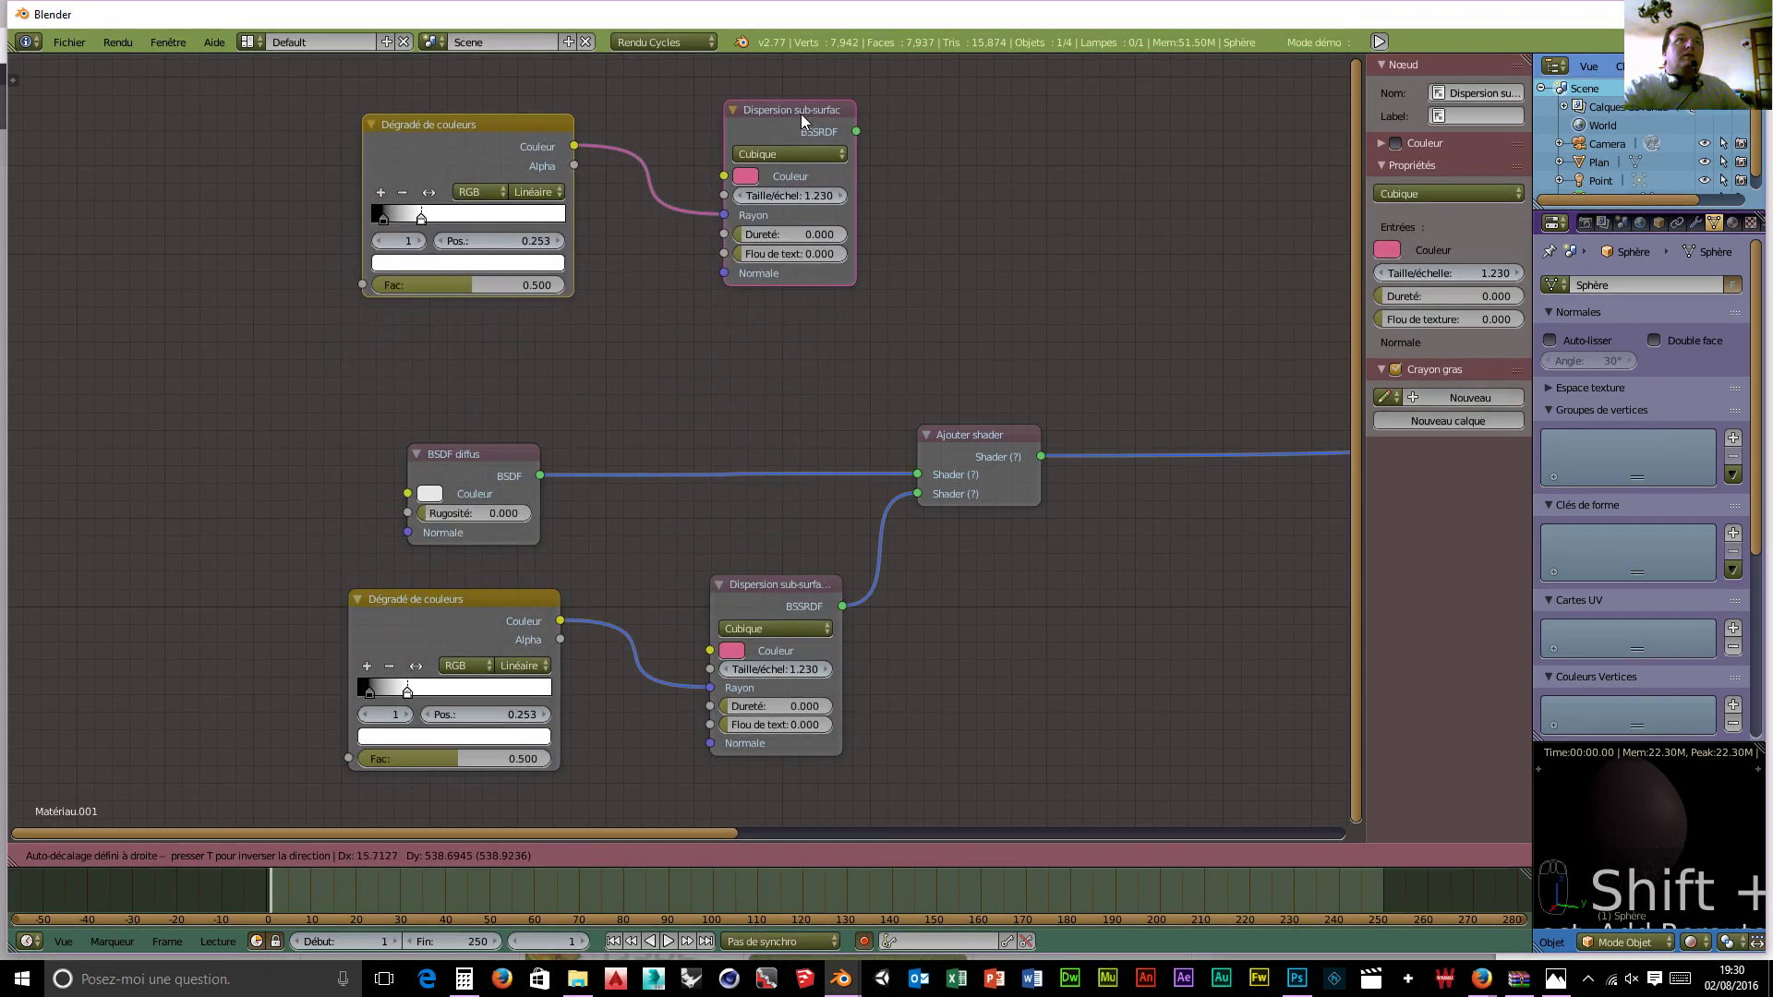
pyautogui.click(801, 114)
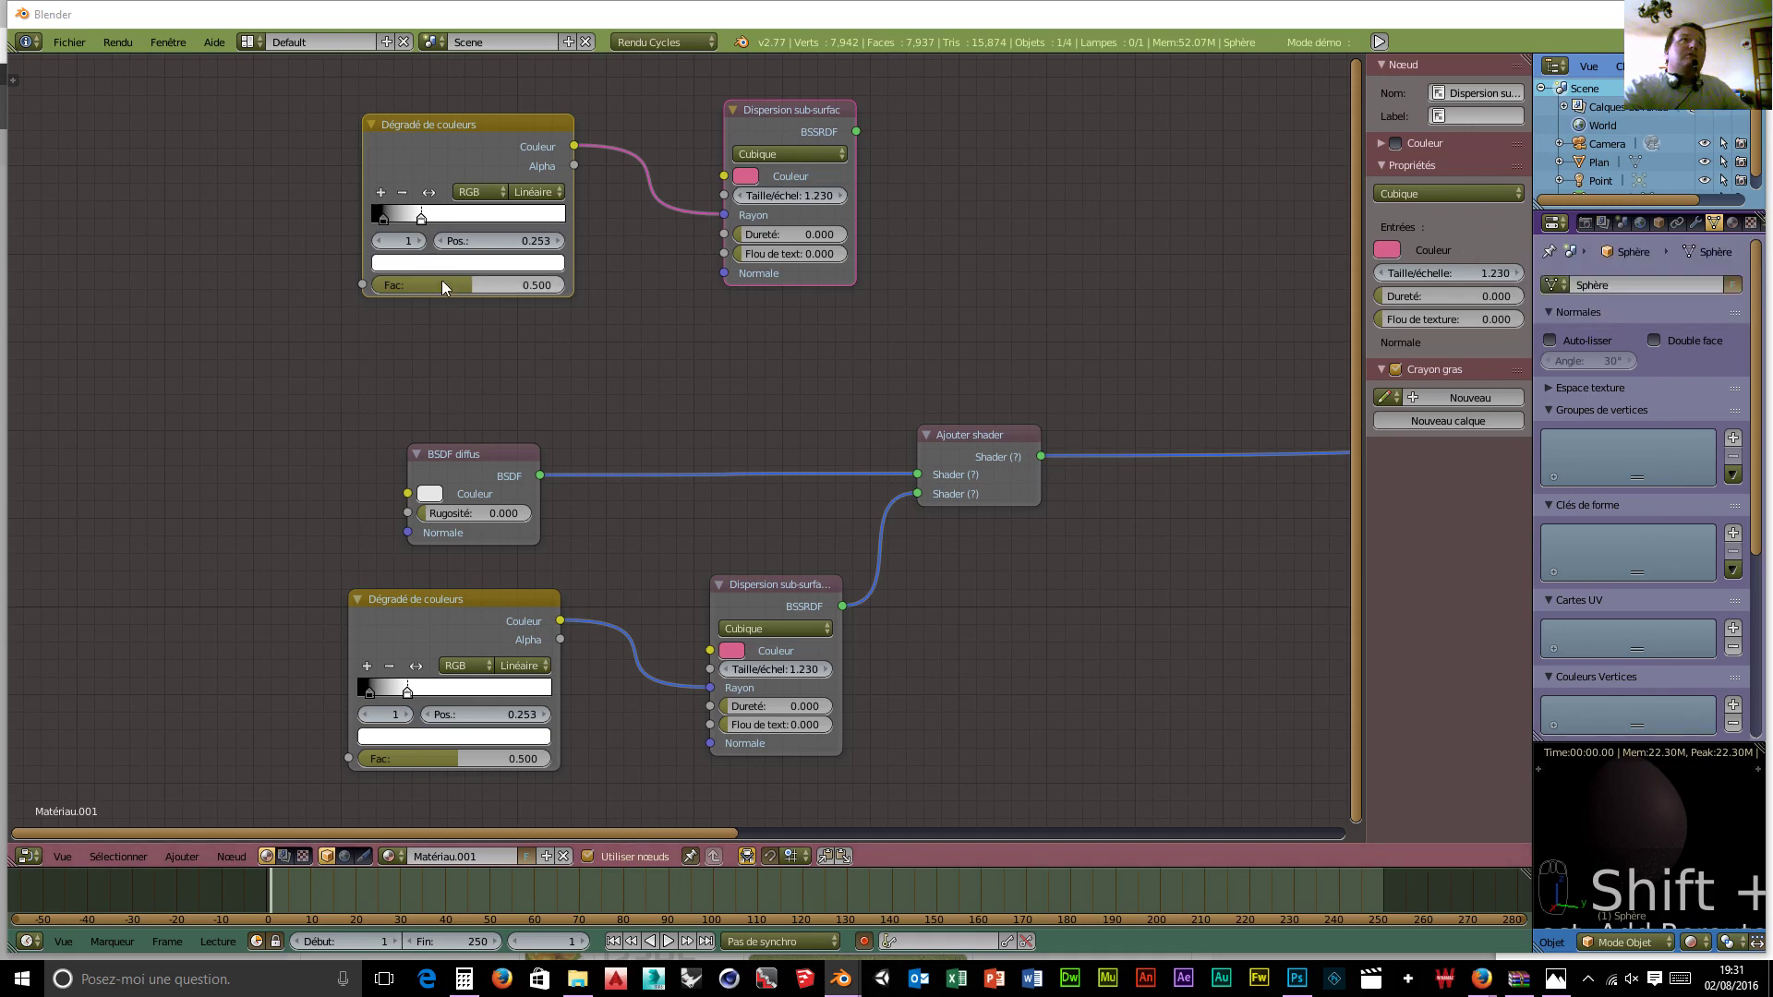
# Step: Set the duplicated subsurface scattering node's colour to hex 9C4766
pyautogui.click(755, 180)
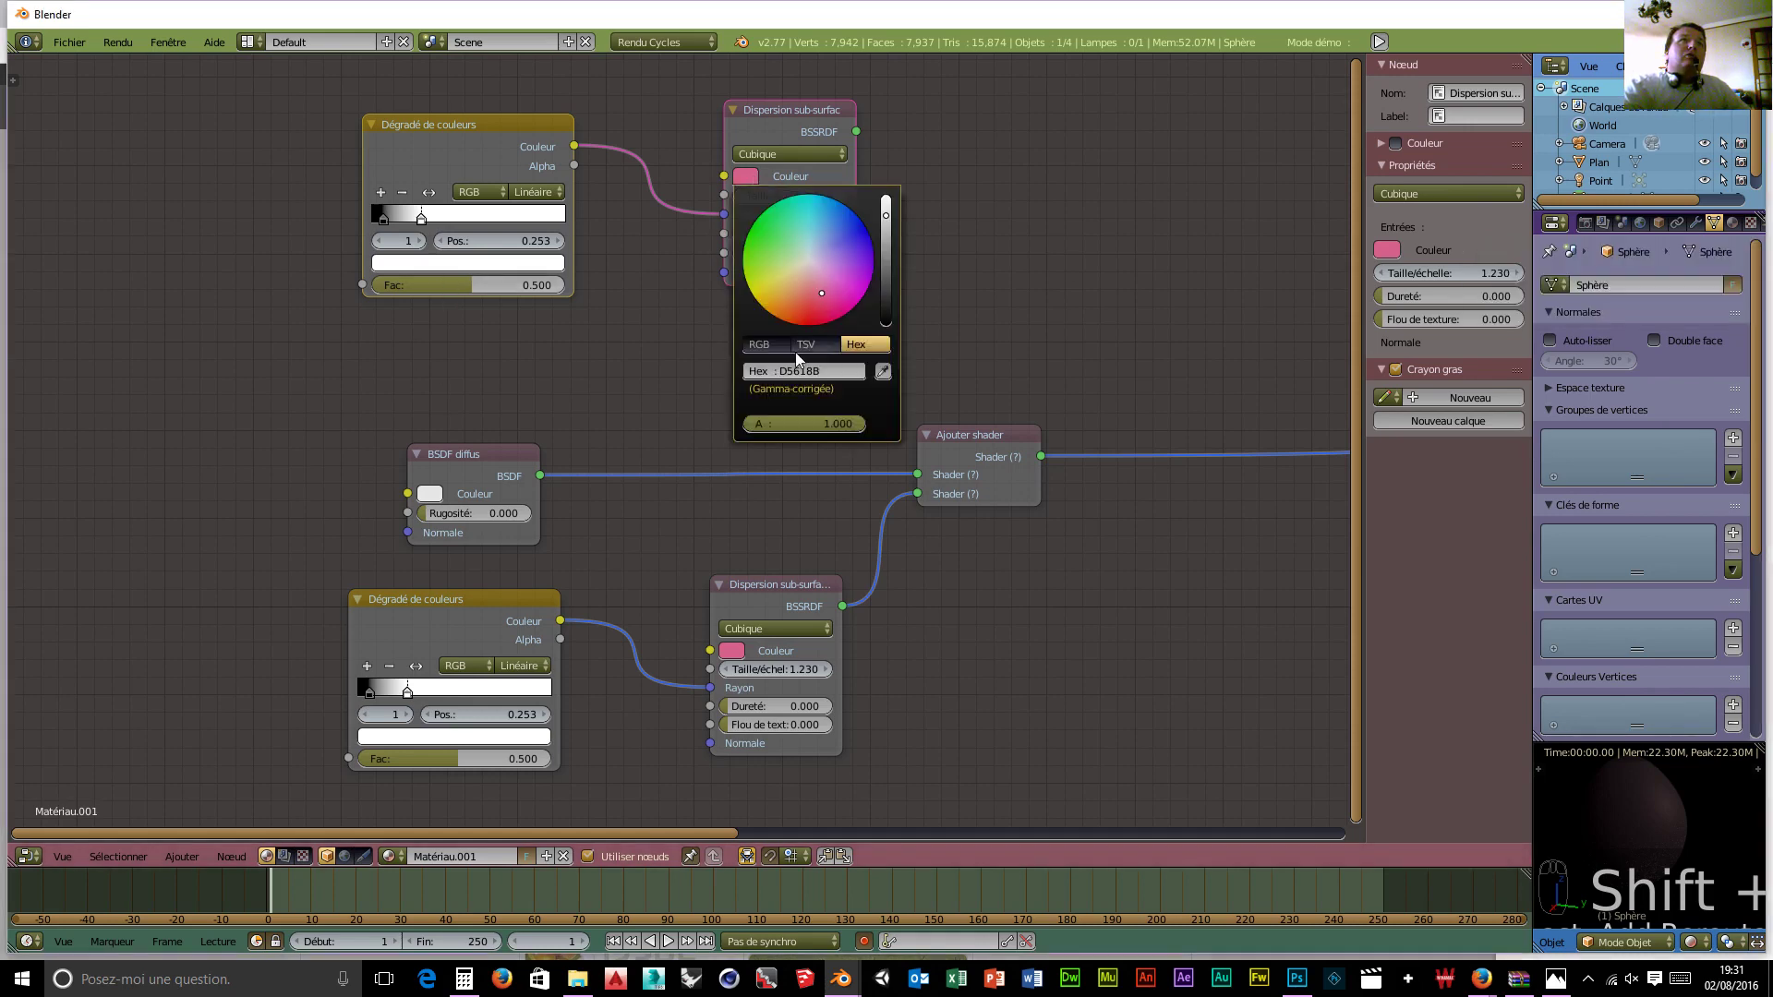
pyautogui.click(822, 371)
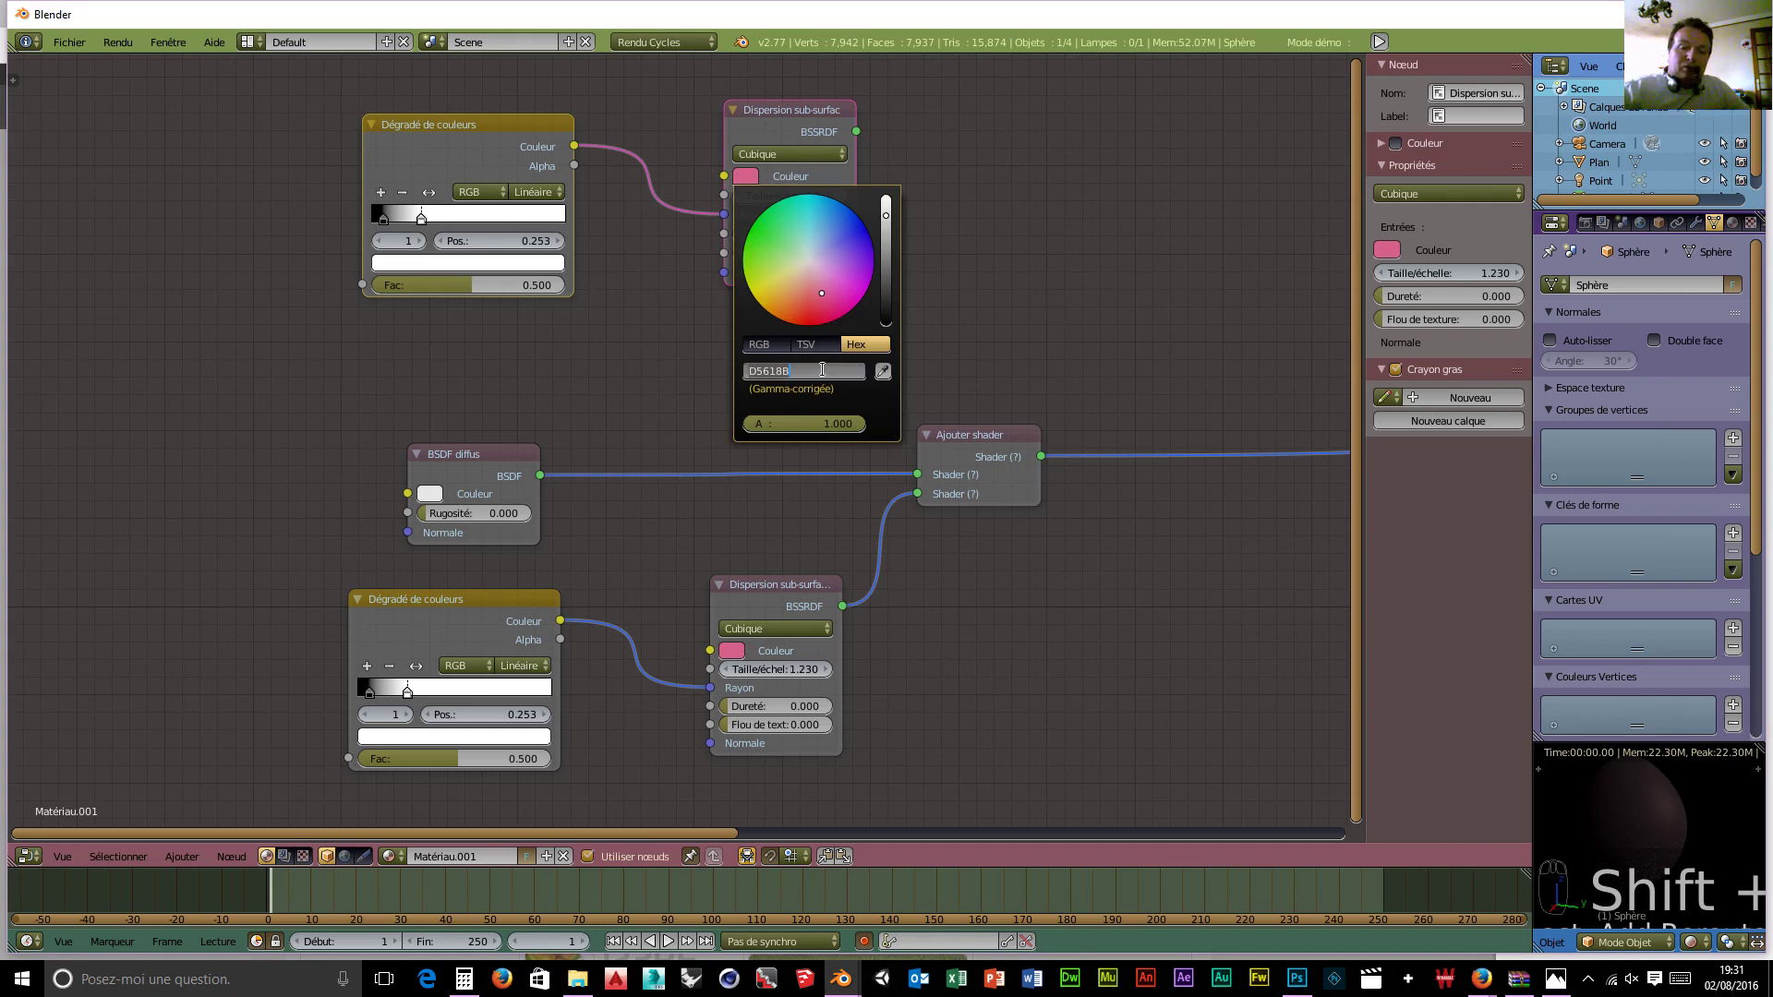
pyautogui.write('9C4766')
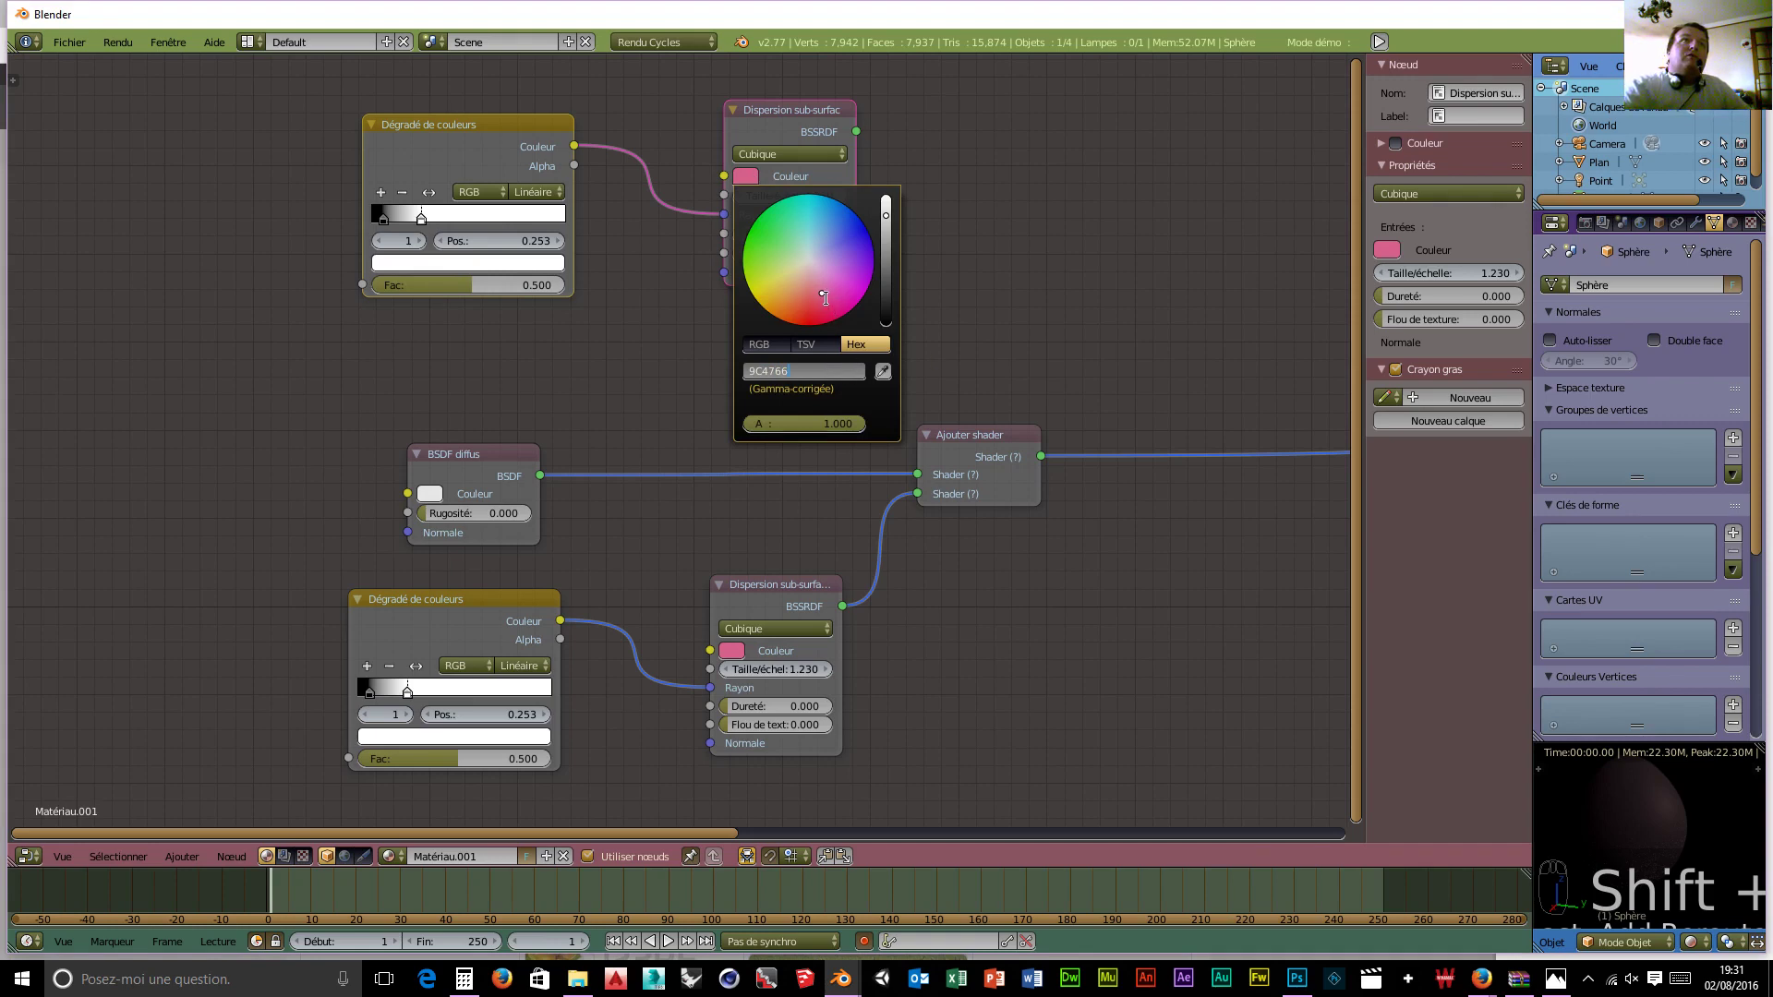
pyautogui.press('Return')
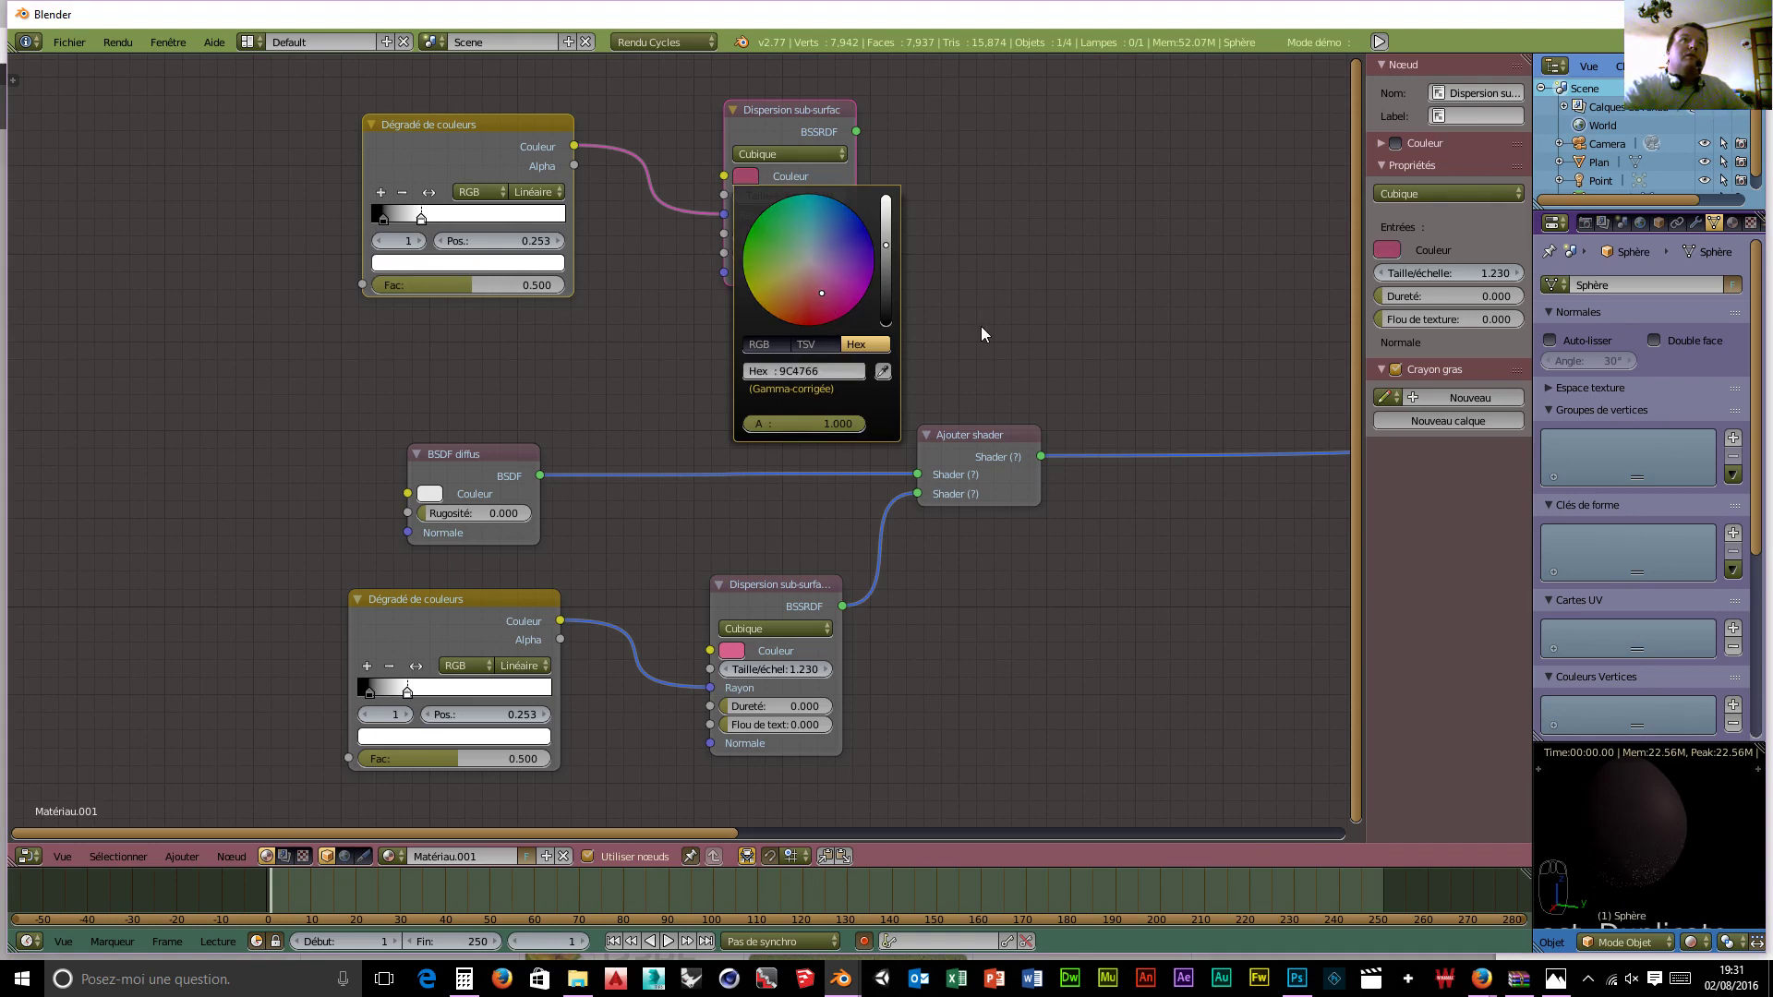
# Step: Add a mix shader (Shader de mélange) and insert it on the output link of the add shader (Ajouter shader)
pyautogui.moveTo(907, 330); pyautogui.dragTo(909, 449, button='middle')
pyautogui.moveTo(1177, 686); pyautogui.dragTo(768, 602, button='middle')
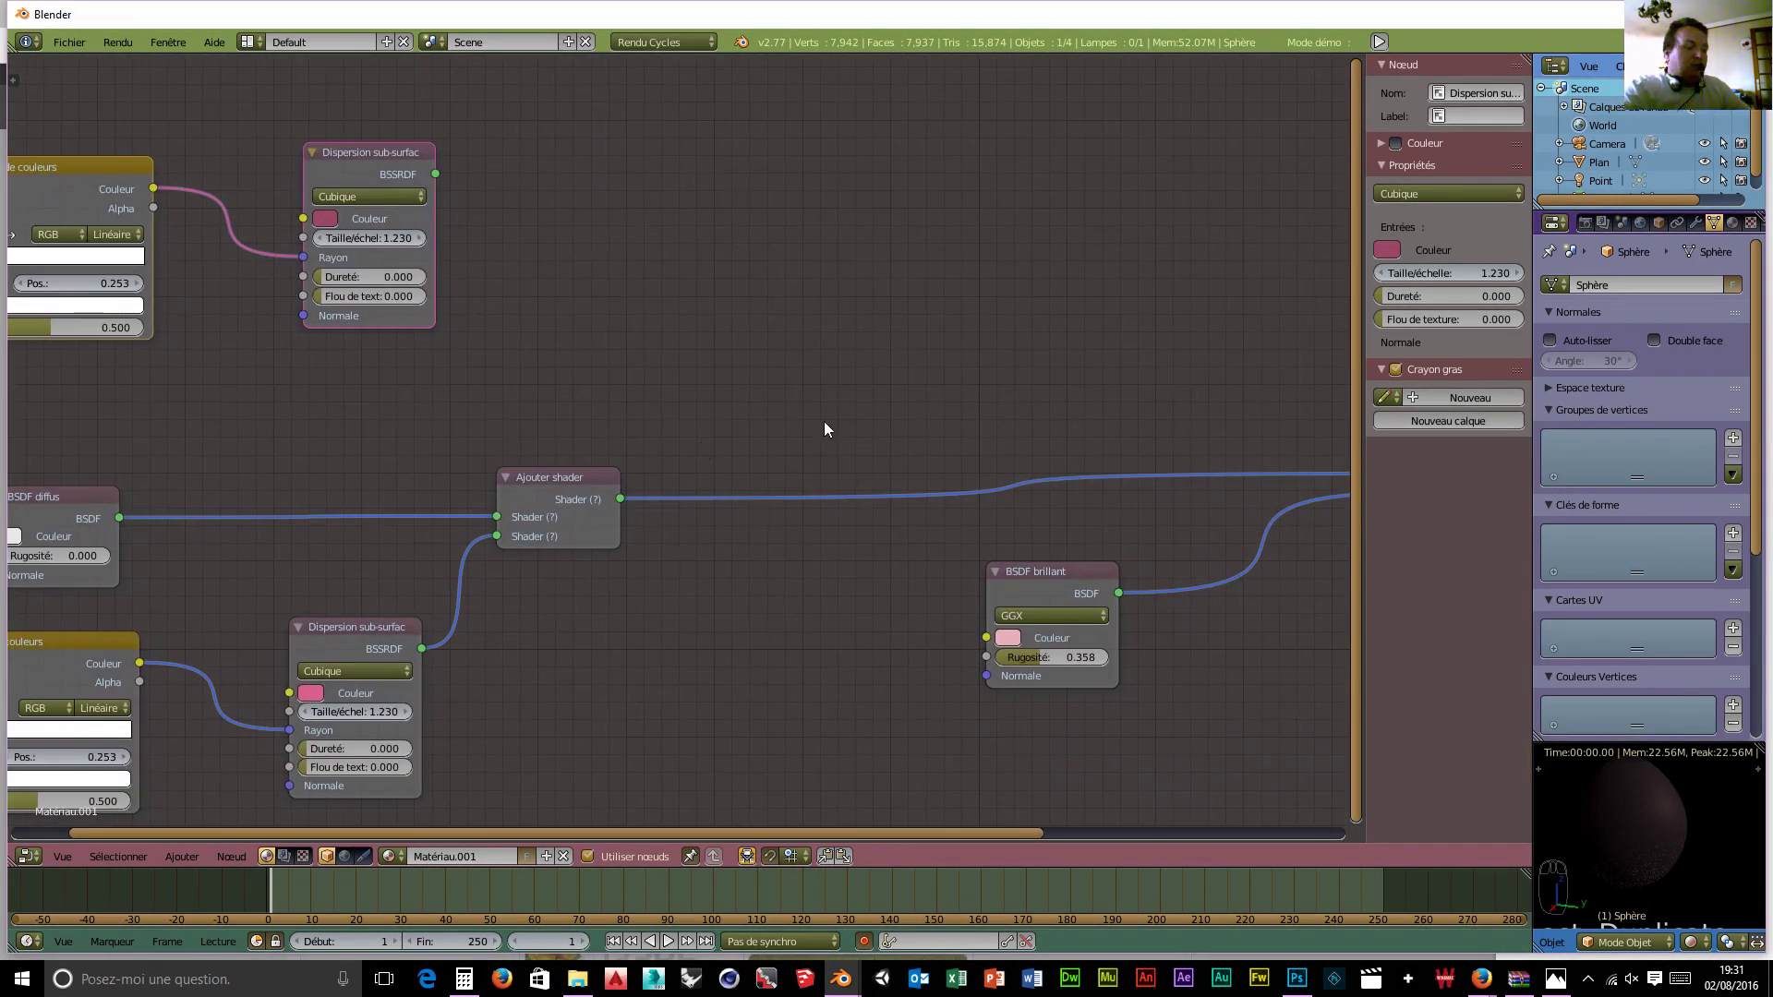
pyautogui.hotkey('shift', 'a')
pyautogui.moveTo(785, 305)
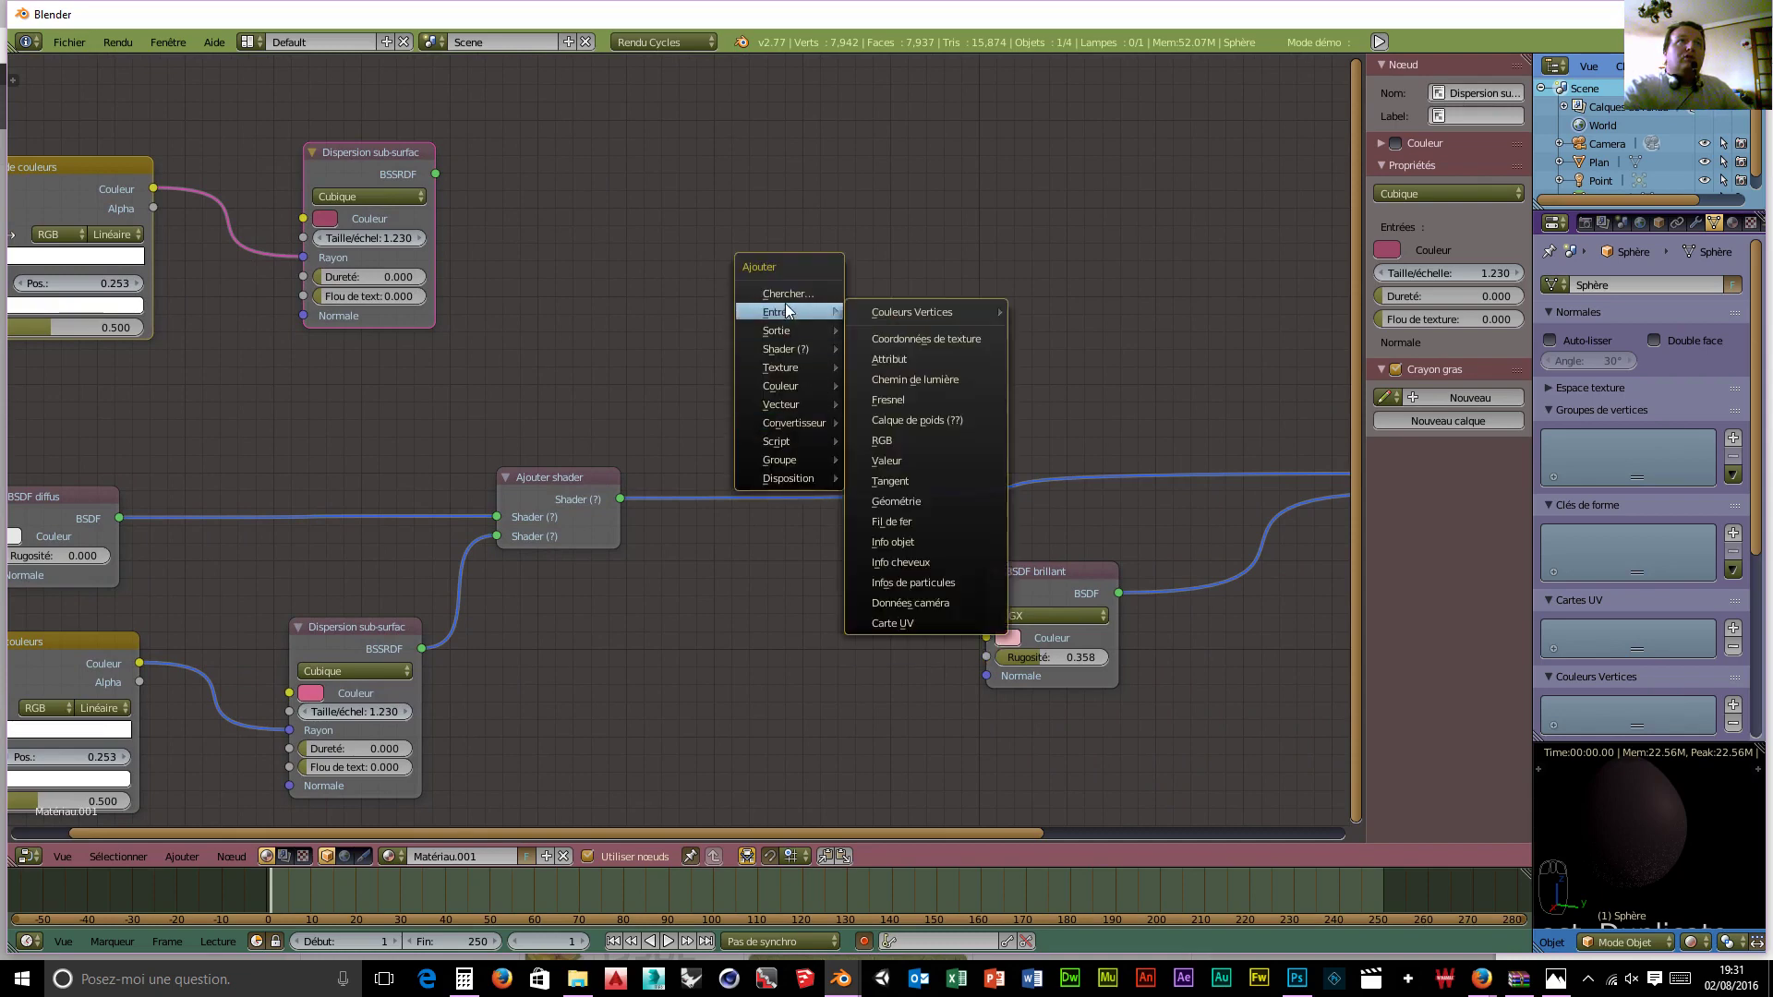
pyautogui.moveTo(791, 350)
pyautogui.click(866, 351)
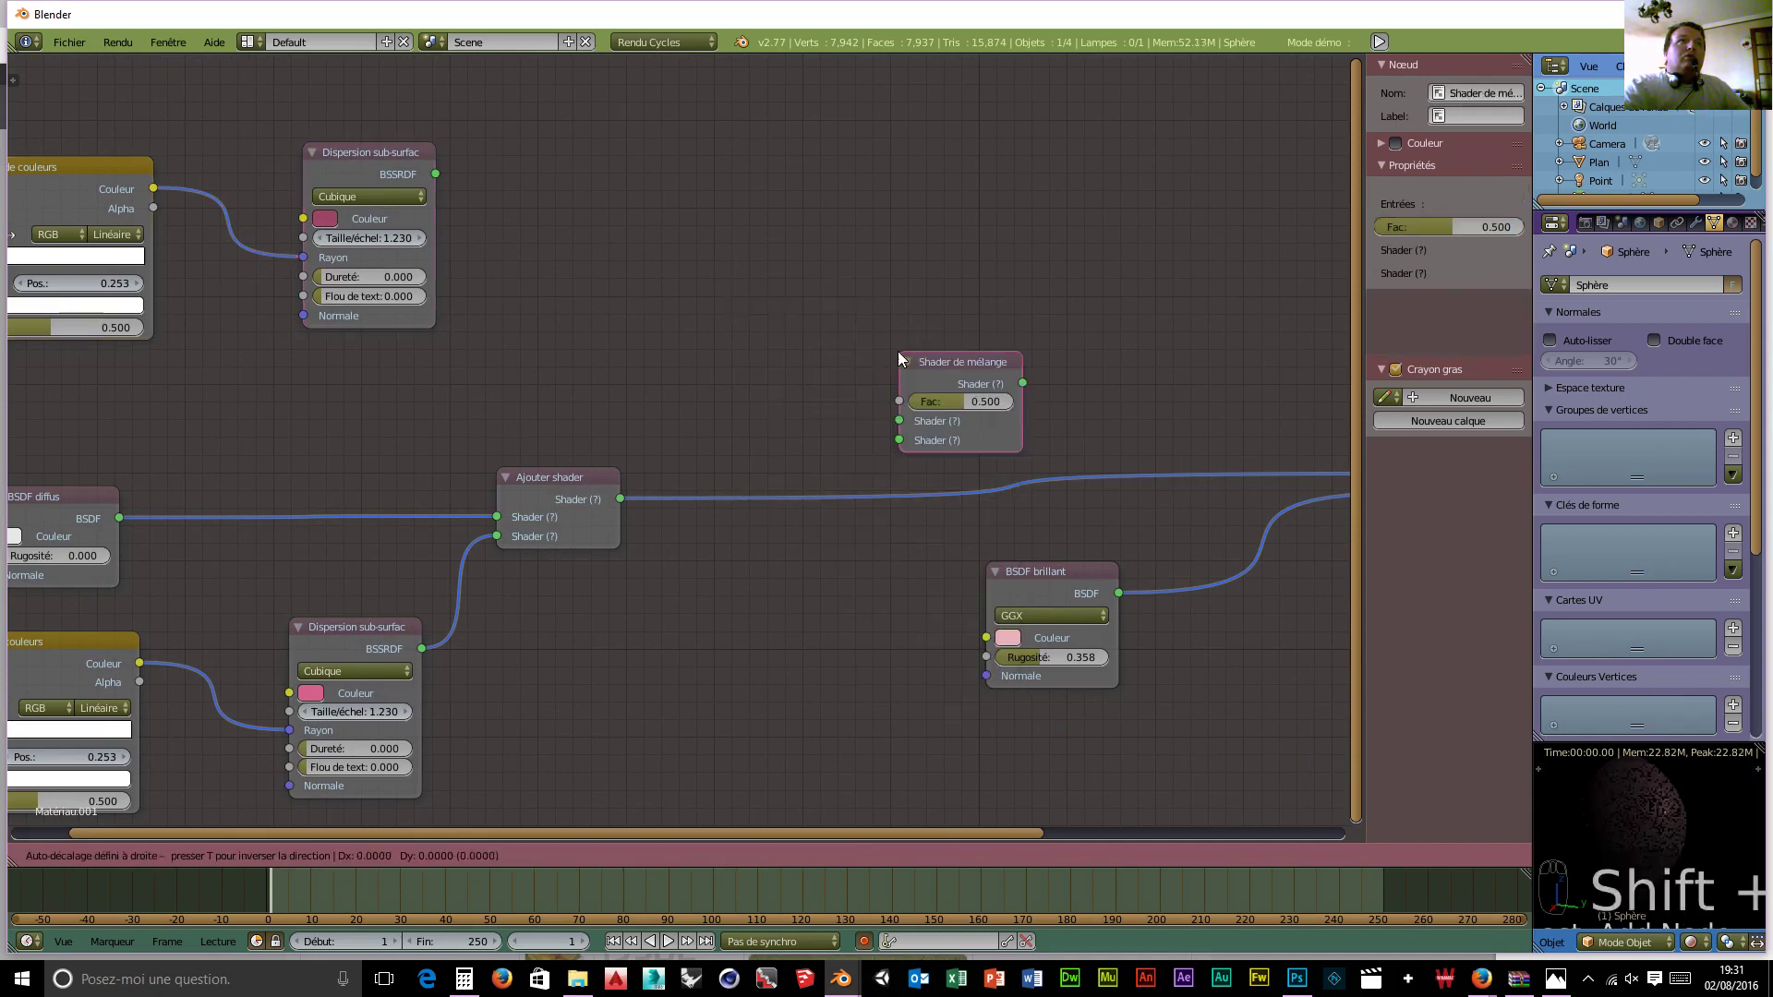
pyautogui.click(776, 416)
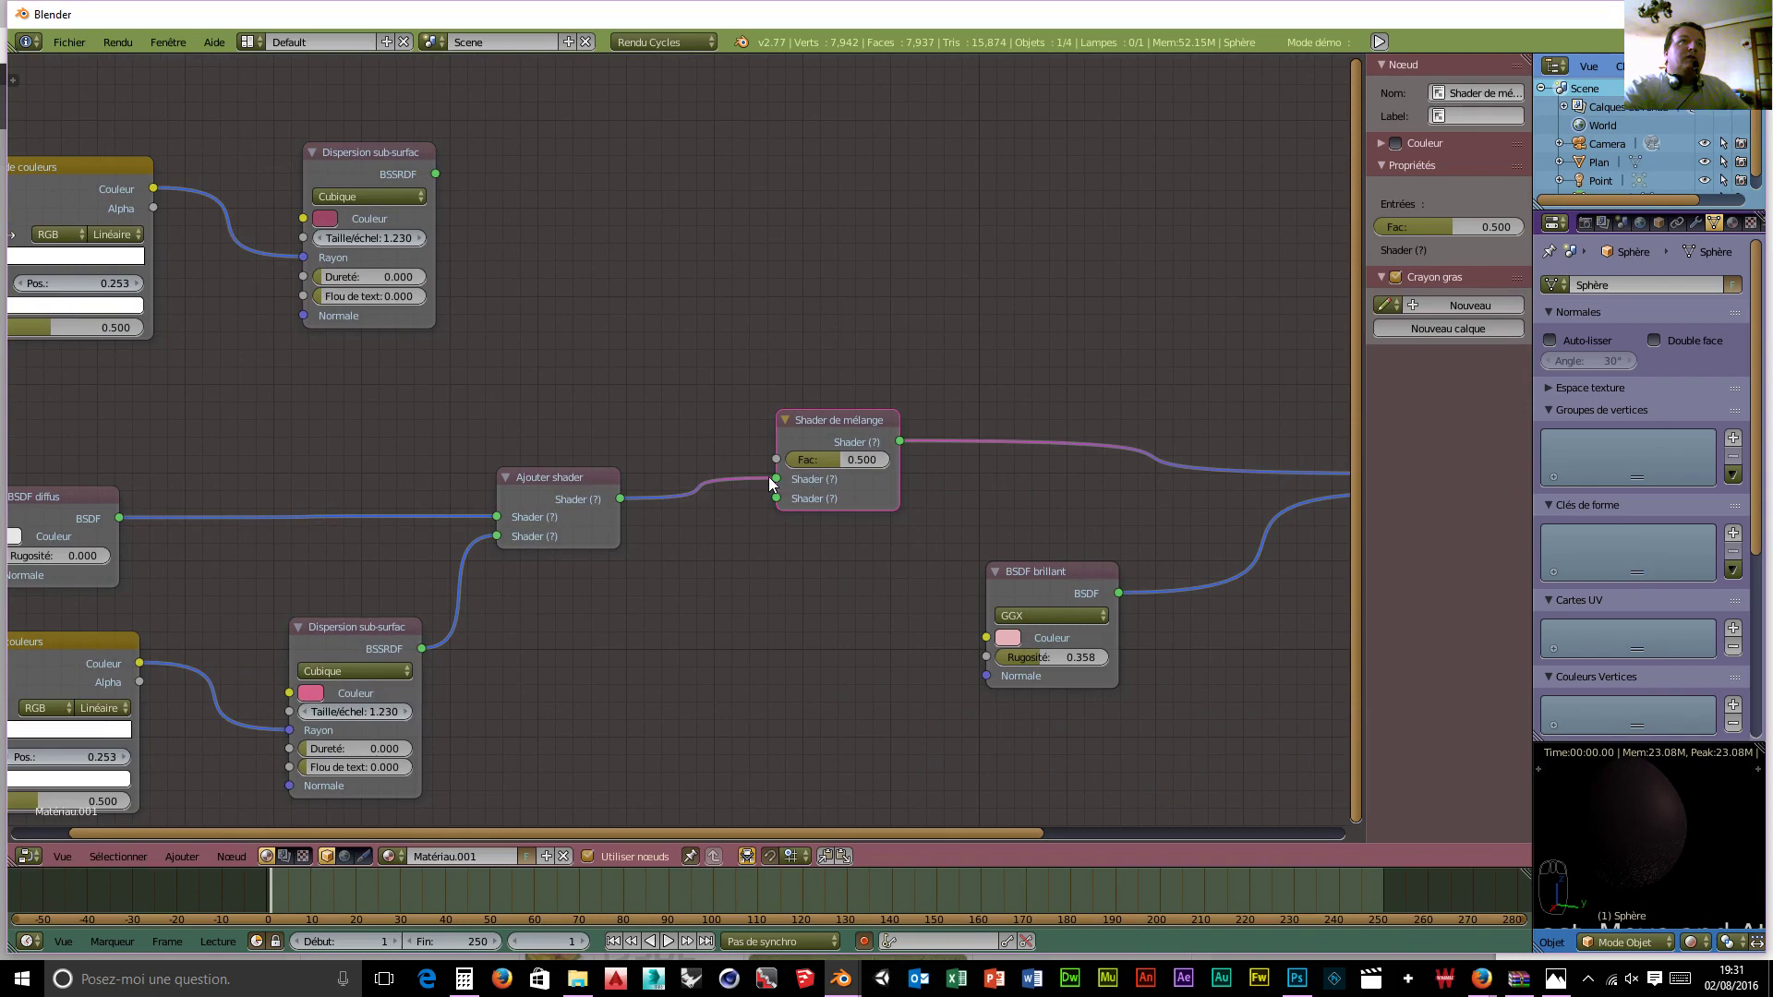
# Step: Move the add shader's link to the new mix shader's second input and connect the duplicated subsurface scattering to its first input
pyautogui.moveTo(767, 484)
pyautogui.mouseDown()
pyautogui.moveTo(751, 512)
pyautogui.moveTo(776, 498)
pyautogui.mouseUp()
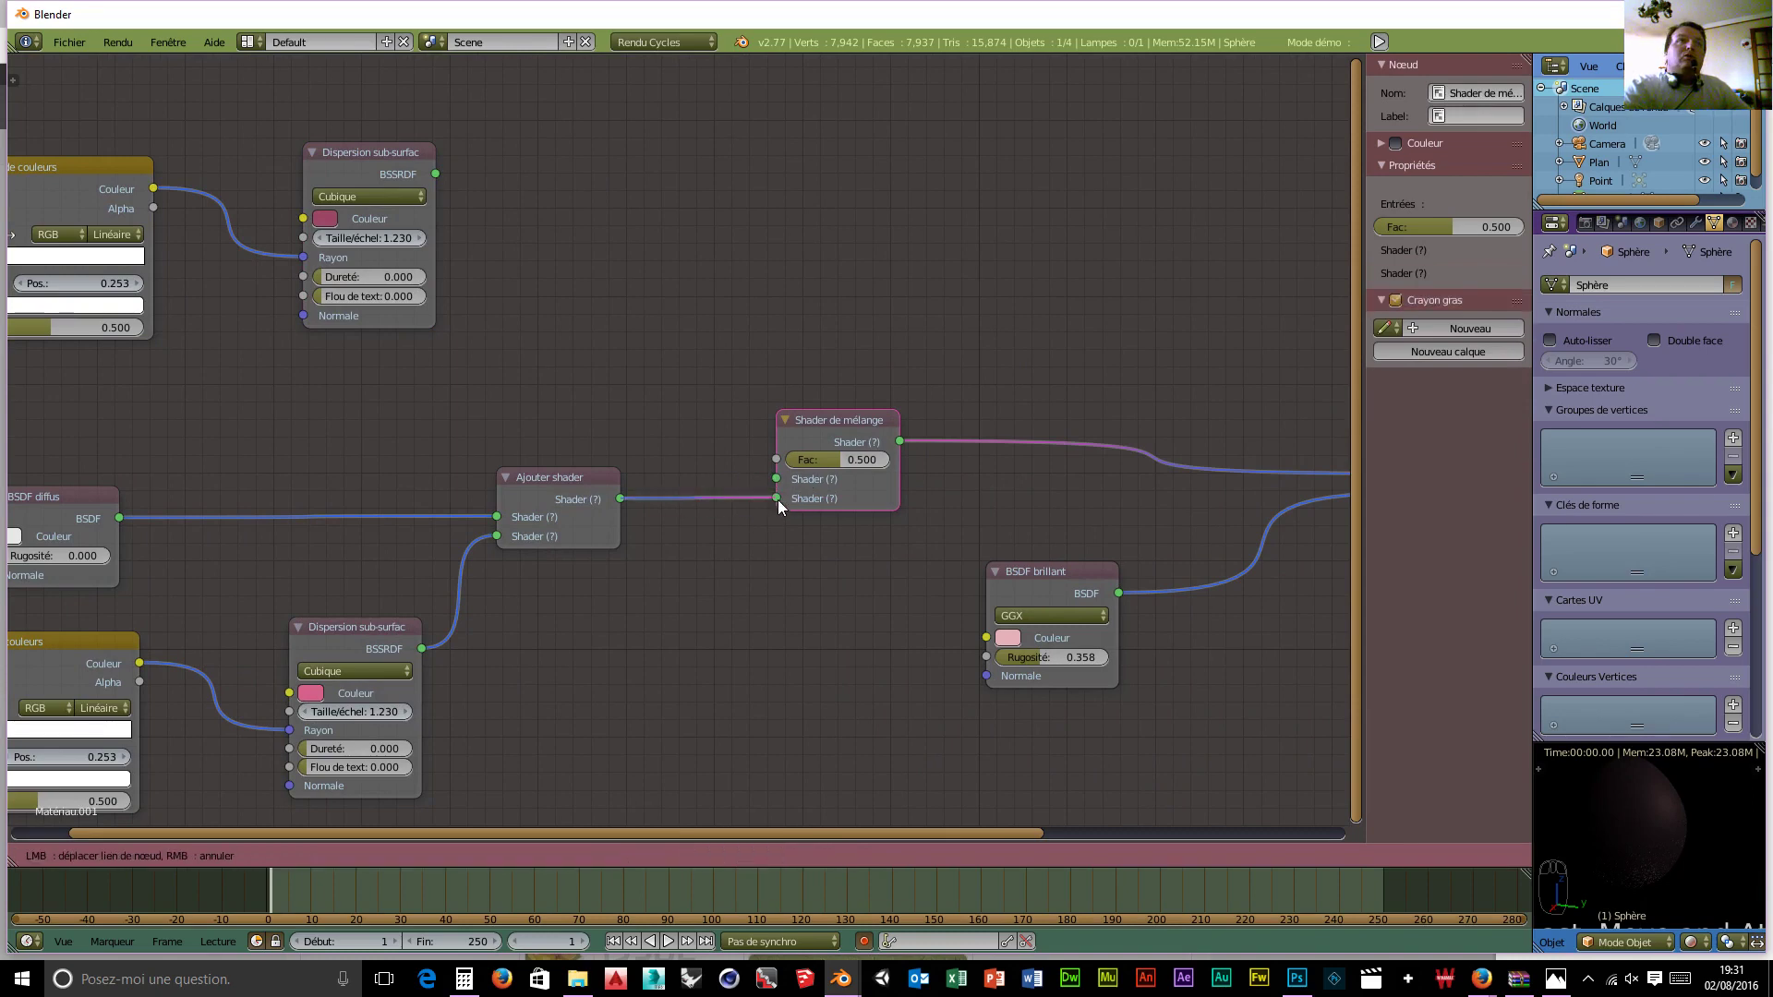
pyautogui.moveTo(435, 174); pyautogui.dragTo(776, 478)
# Step: Move the diffuse node (BSDF diffus) slightly further left and up from the add shader
pyautogui.scroll(-4, 719, 620)
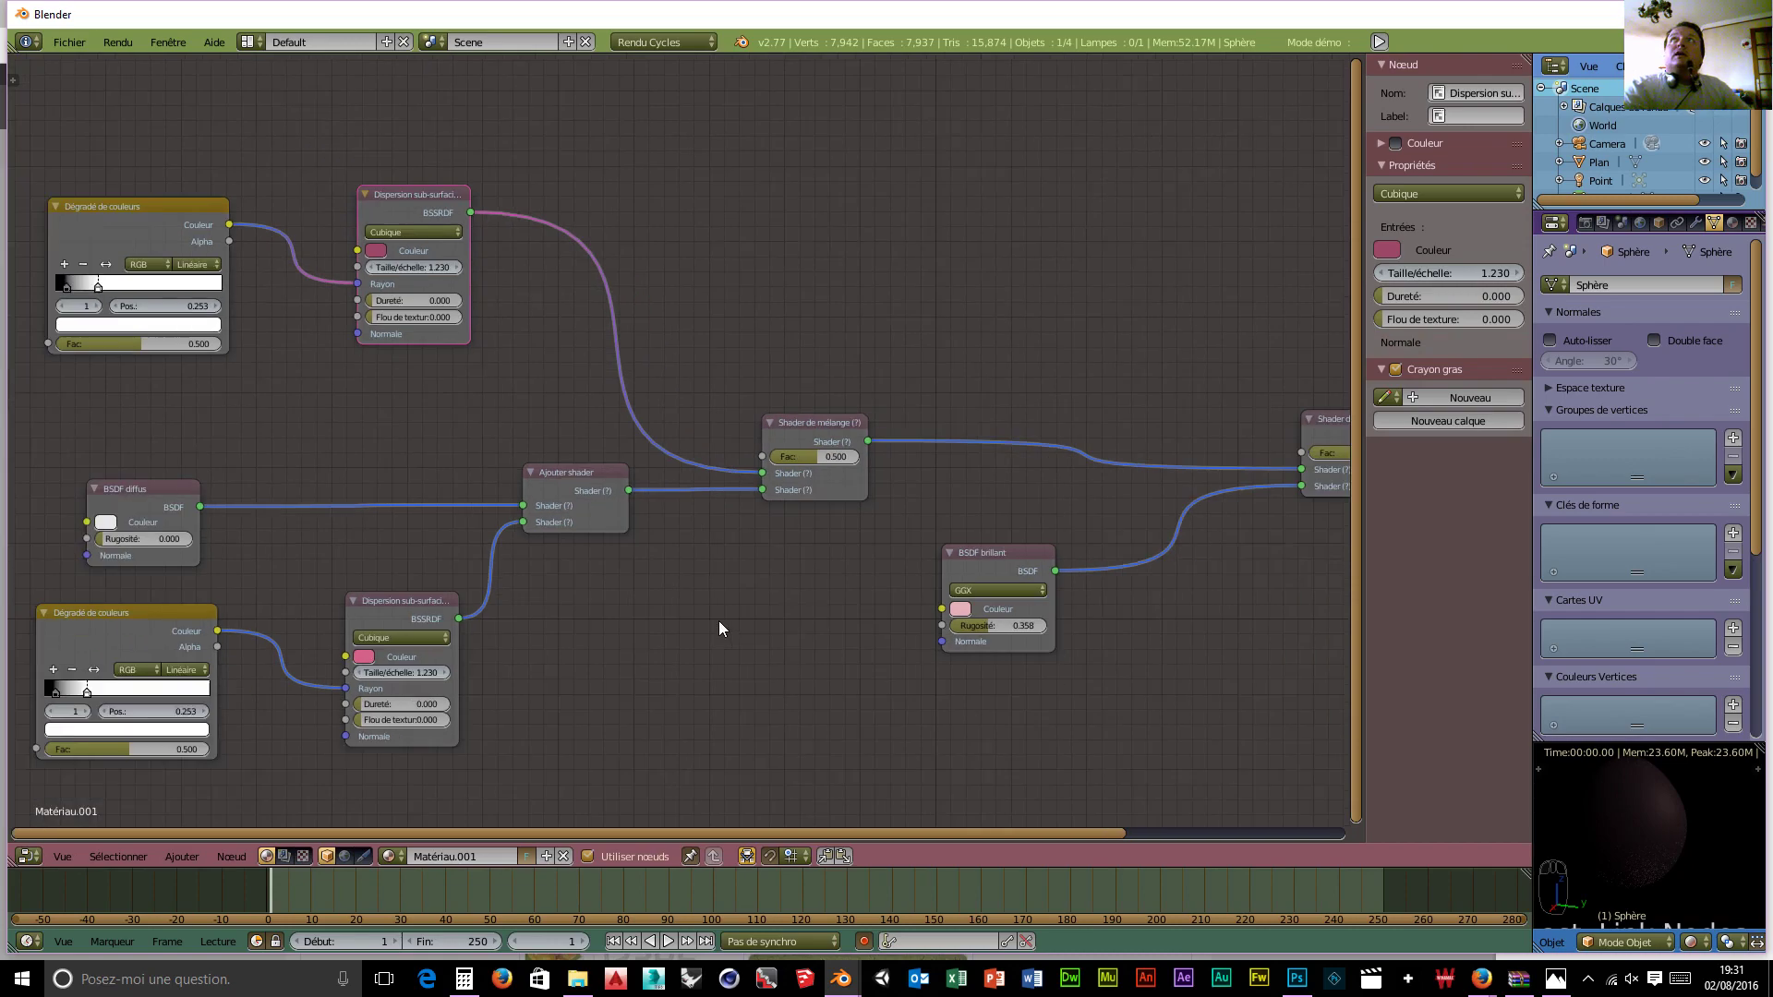
pyautogui.moveTo(714, 621); pyautogui.dragTo(817, 635, button='middle')
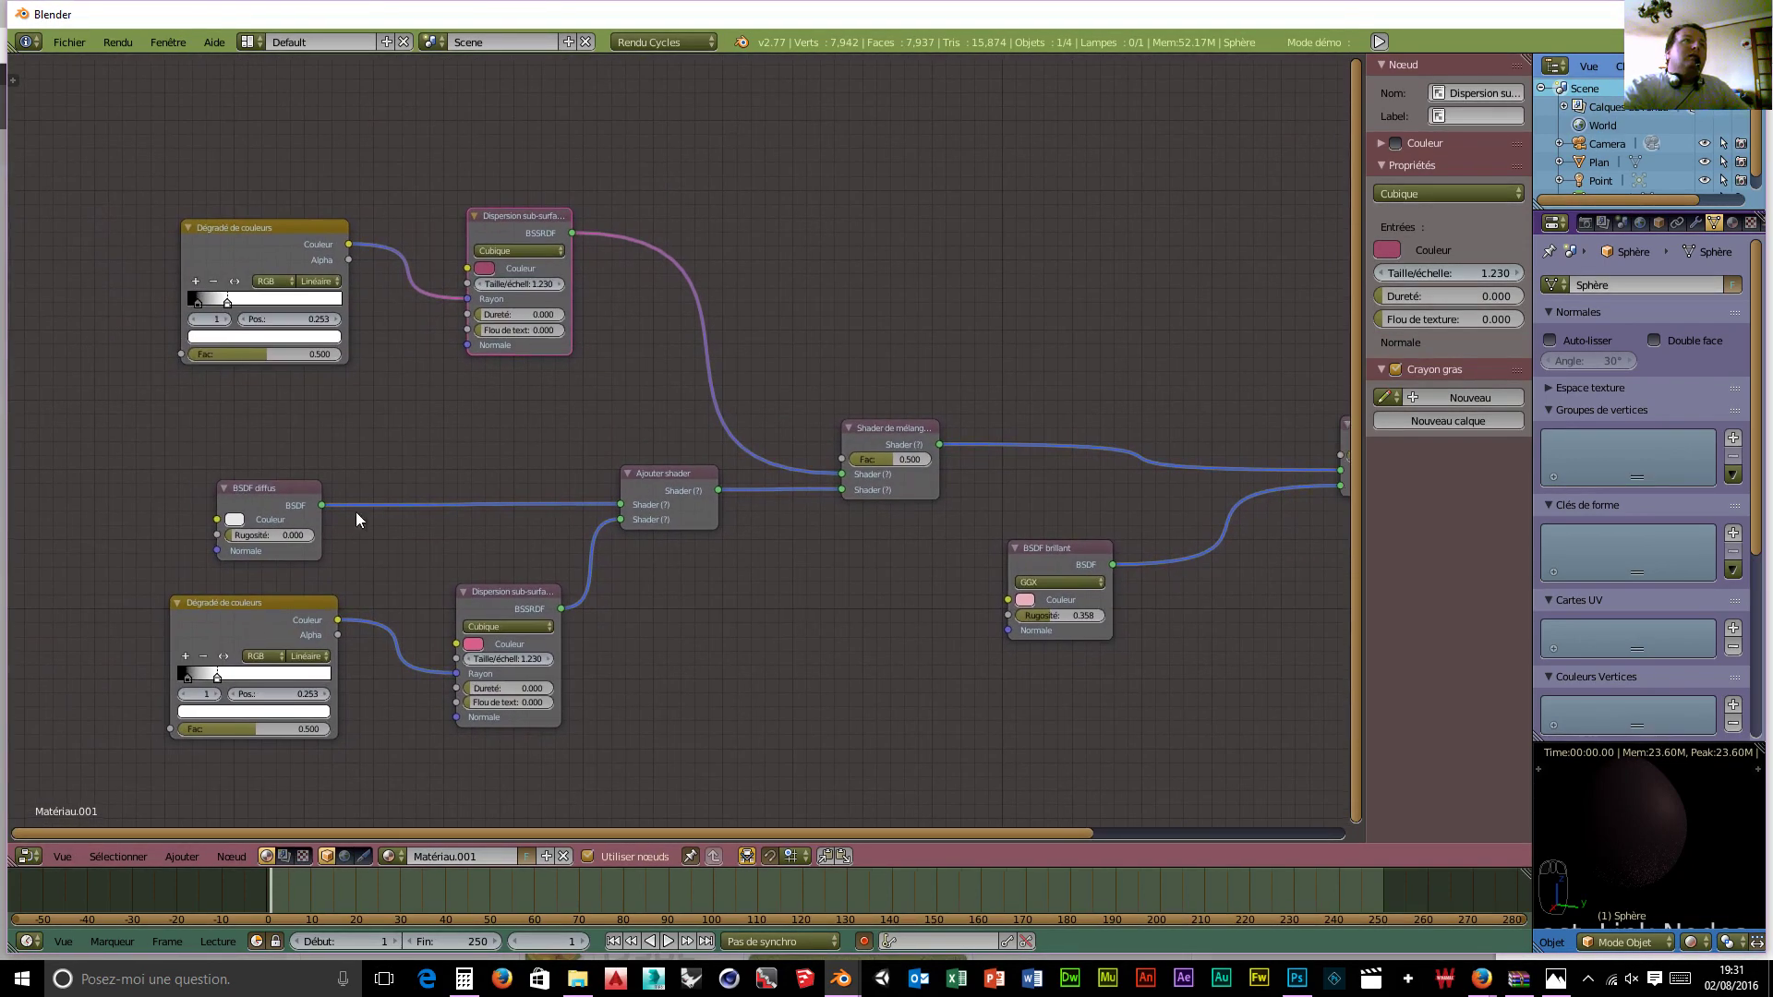
pyautogui.moveTo(280, 488); pyautogui.dragTo(194, 454)
# Step: Add a layer weight input node (Calque de poids) and place it above the duplicated subsurface scattering node
pyautogui.moveTo(725, 628); pyautogui.dragTo(810, 641, button='middle')
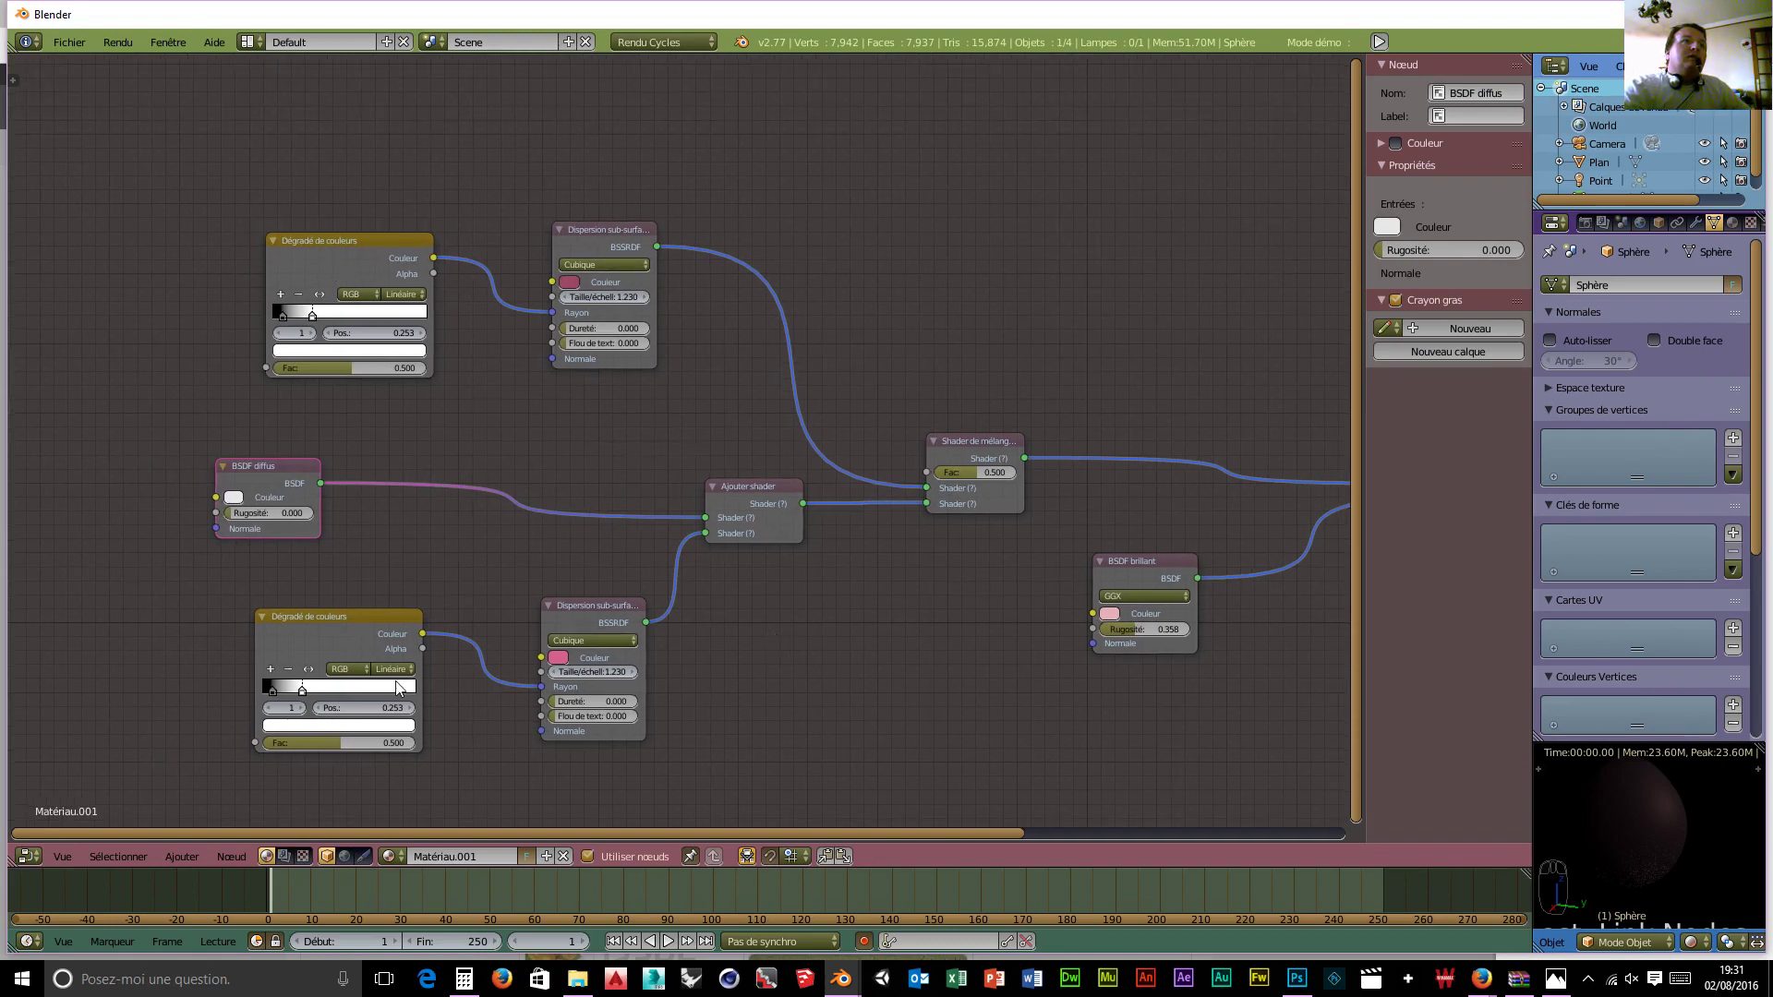
pyautogui.moveTo(920, 643); pyautogui.dragTo(935, 758, button='middle')
pyautogui.moveTo(925, 795); pyautogui.dragTo(925, 793, button='middle')
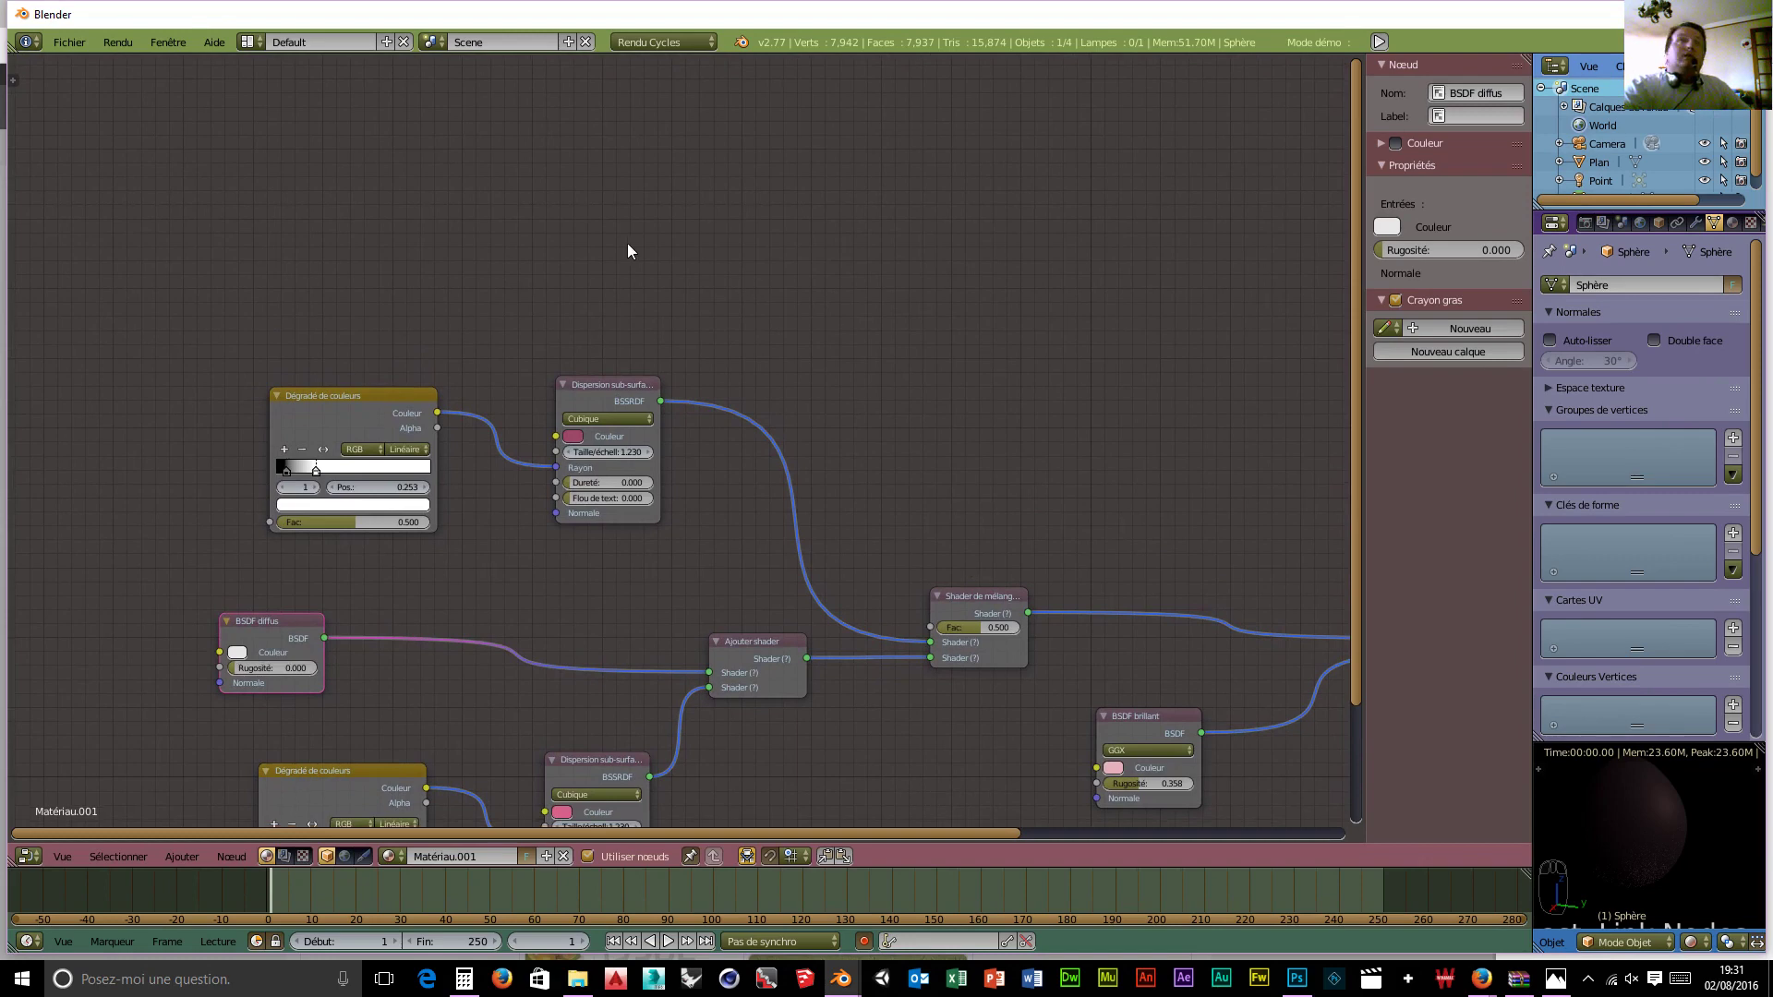
pyautogui.hotkey('shift', 'a')
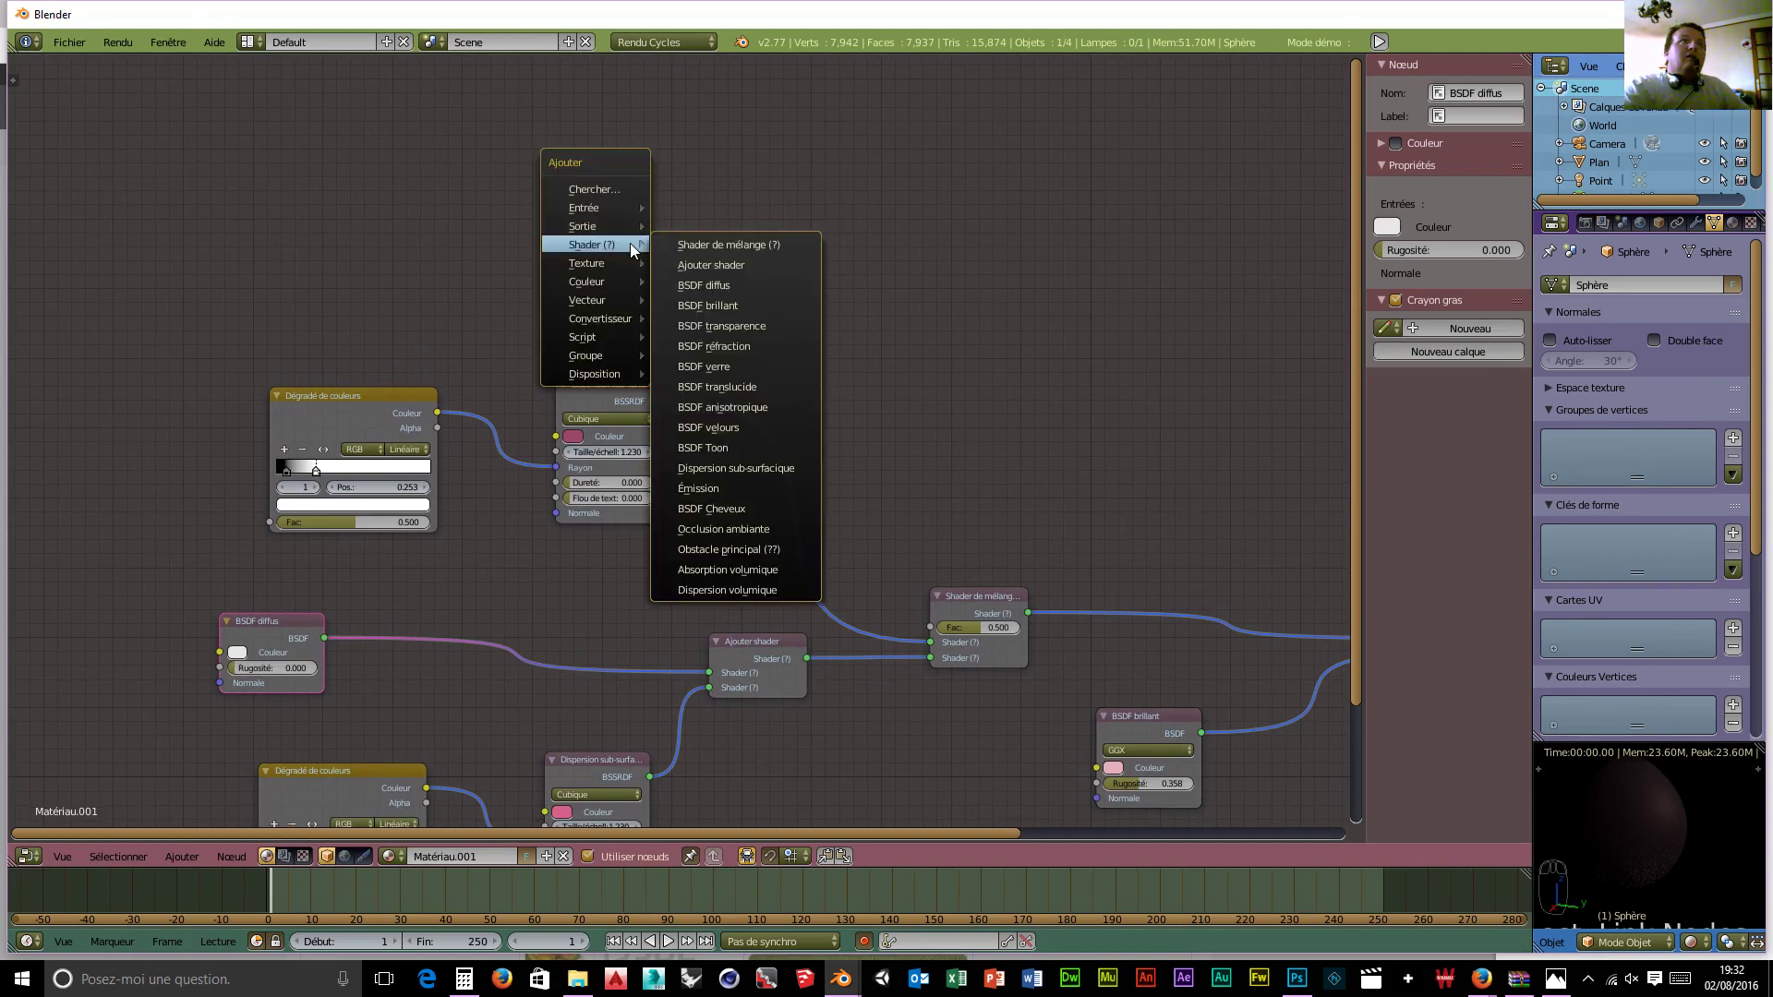
pyautogui.moveTo(602, 207)
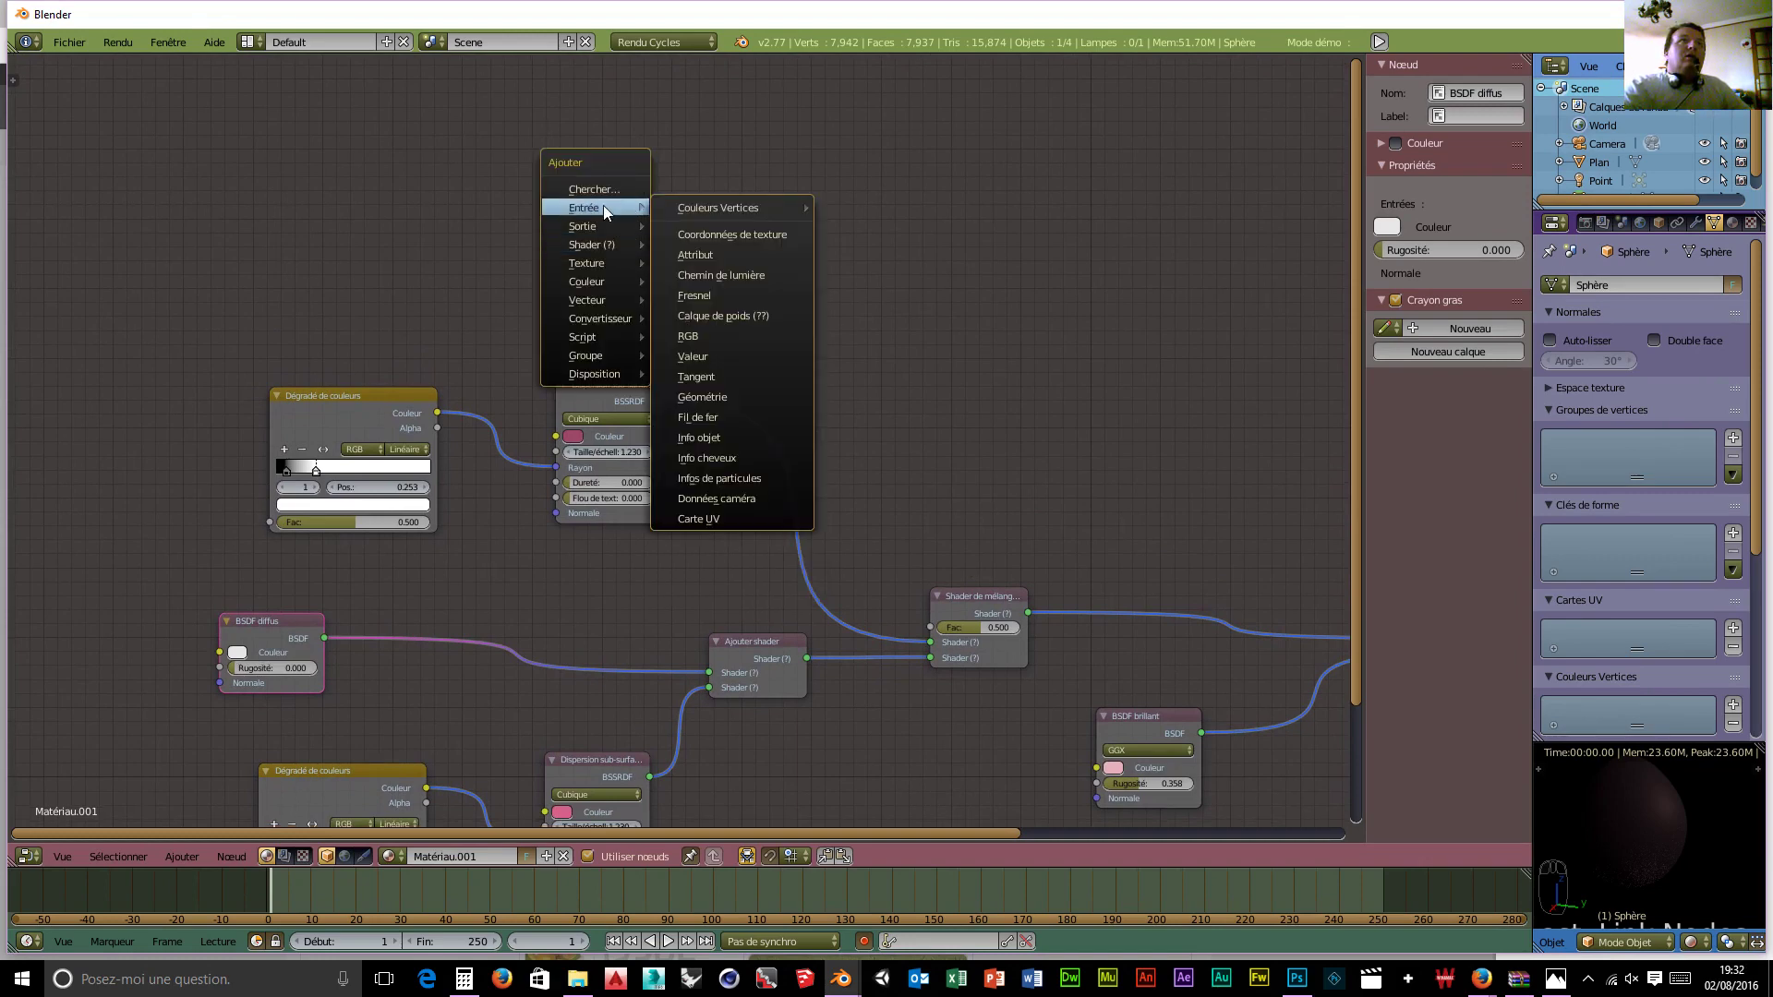
pyautogui.click(717, 316)
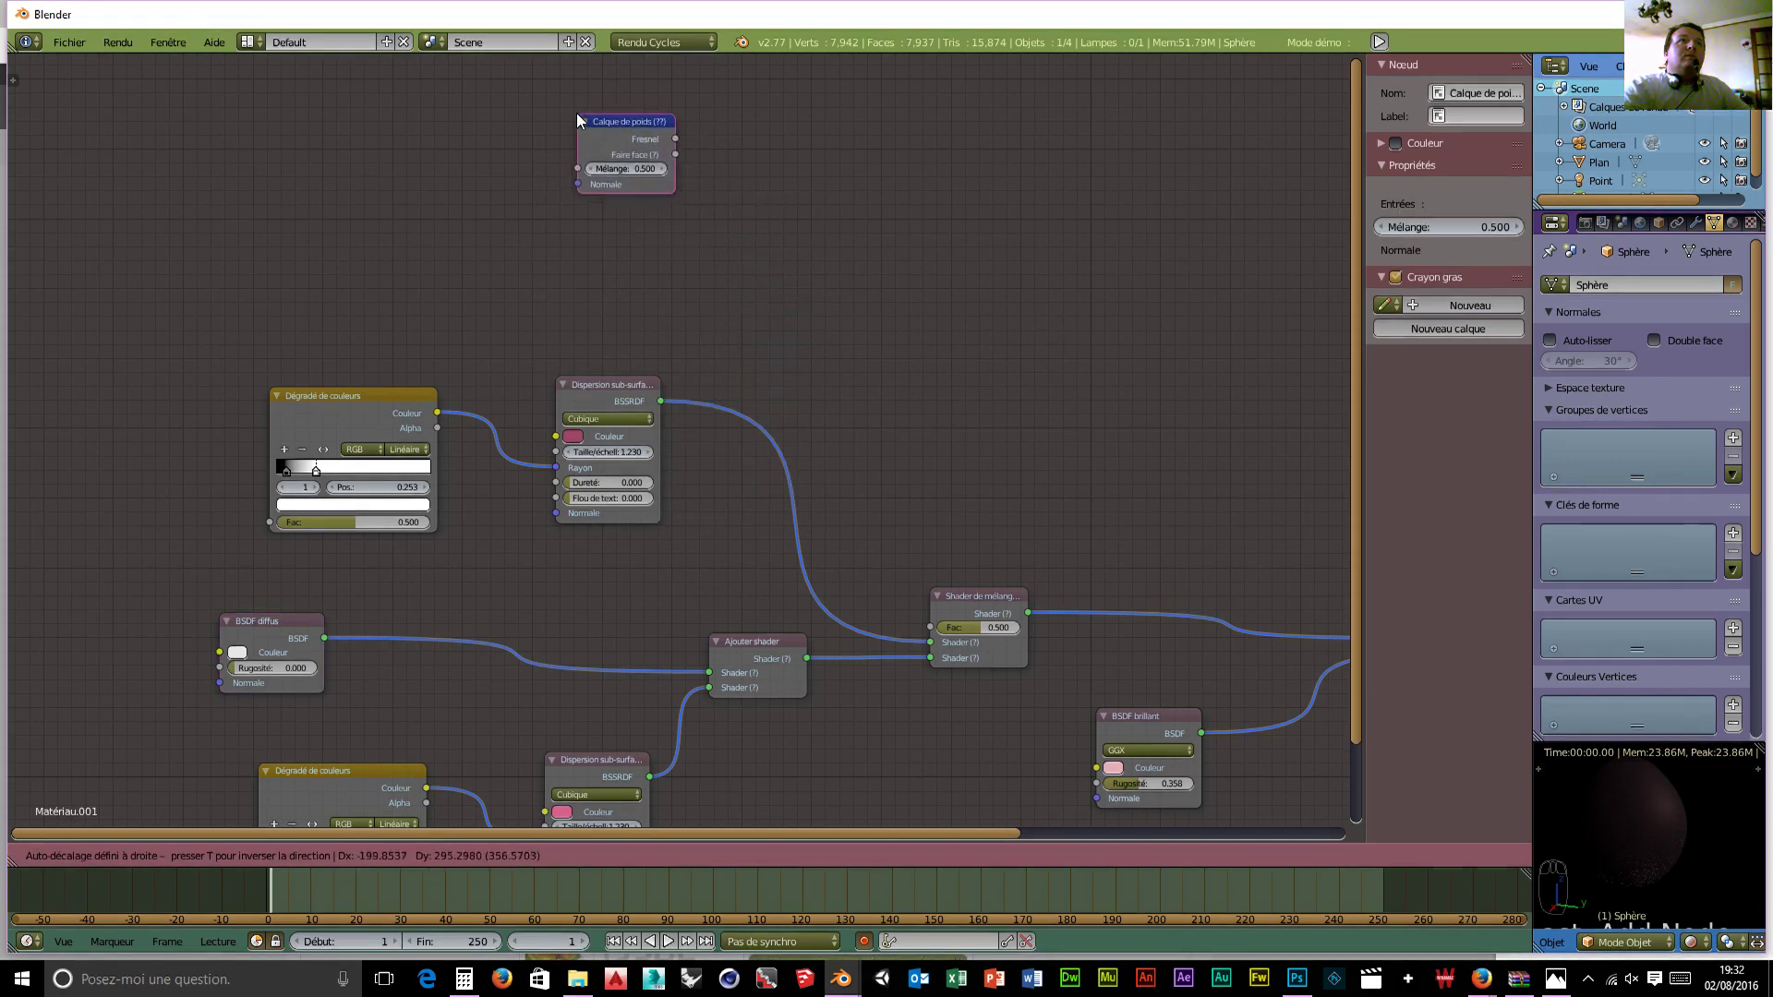
pyautogui.click(577, 112)
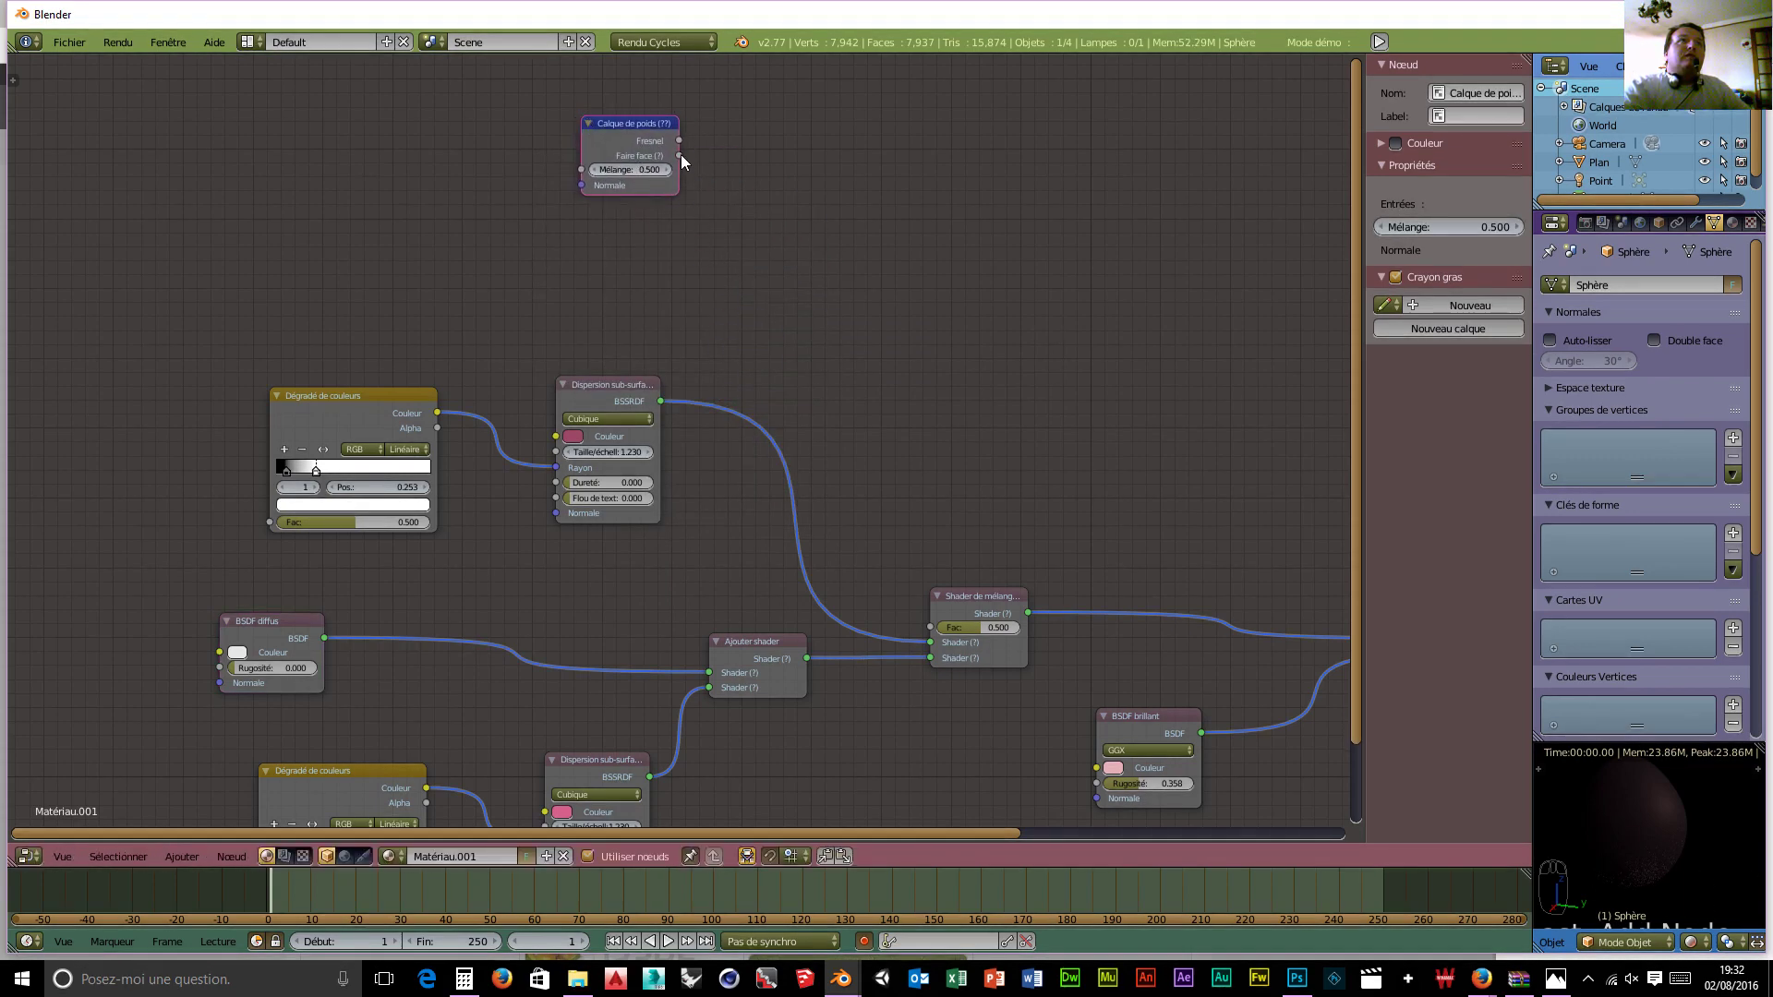
# Step: Connect the layer weight's facing output (Faire face) to the new mix shader's factor and set its blend (Mélange) to 0.9
pyautogui.moveTo(678, 155); pyautogui.dragTo(999, 485)
pyautogui.click(630, 170)
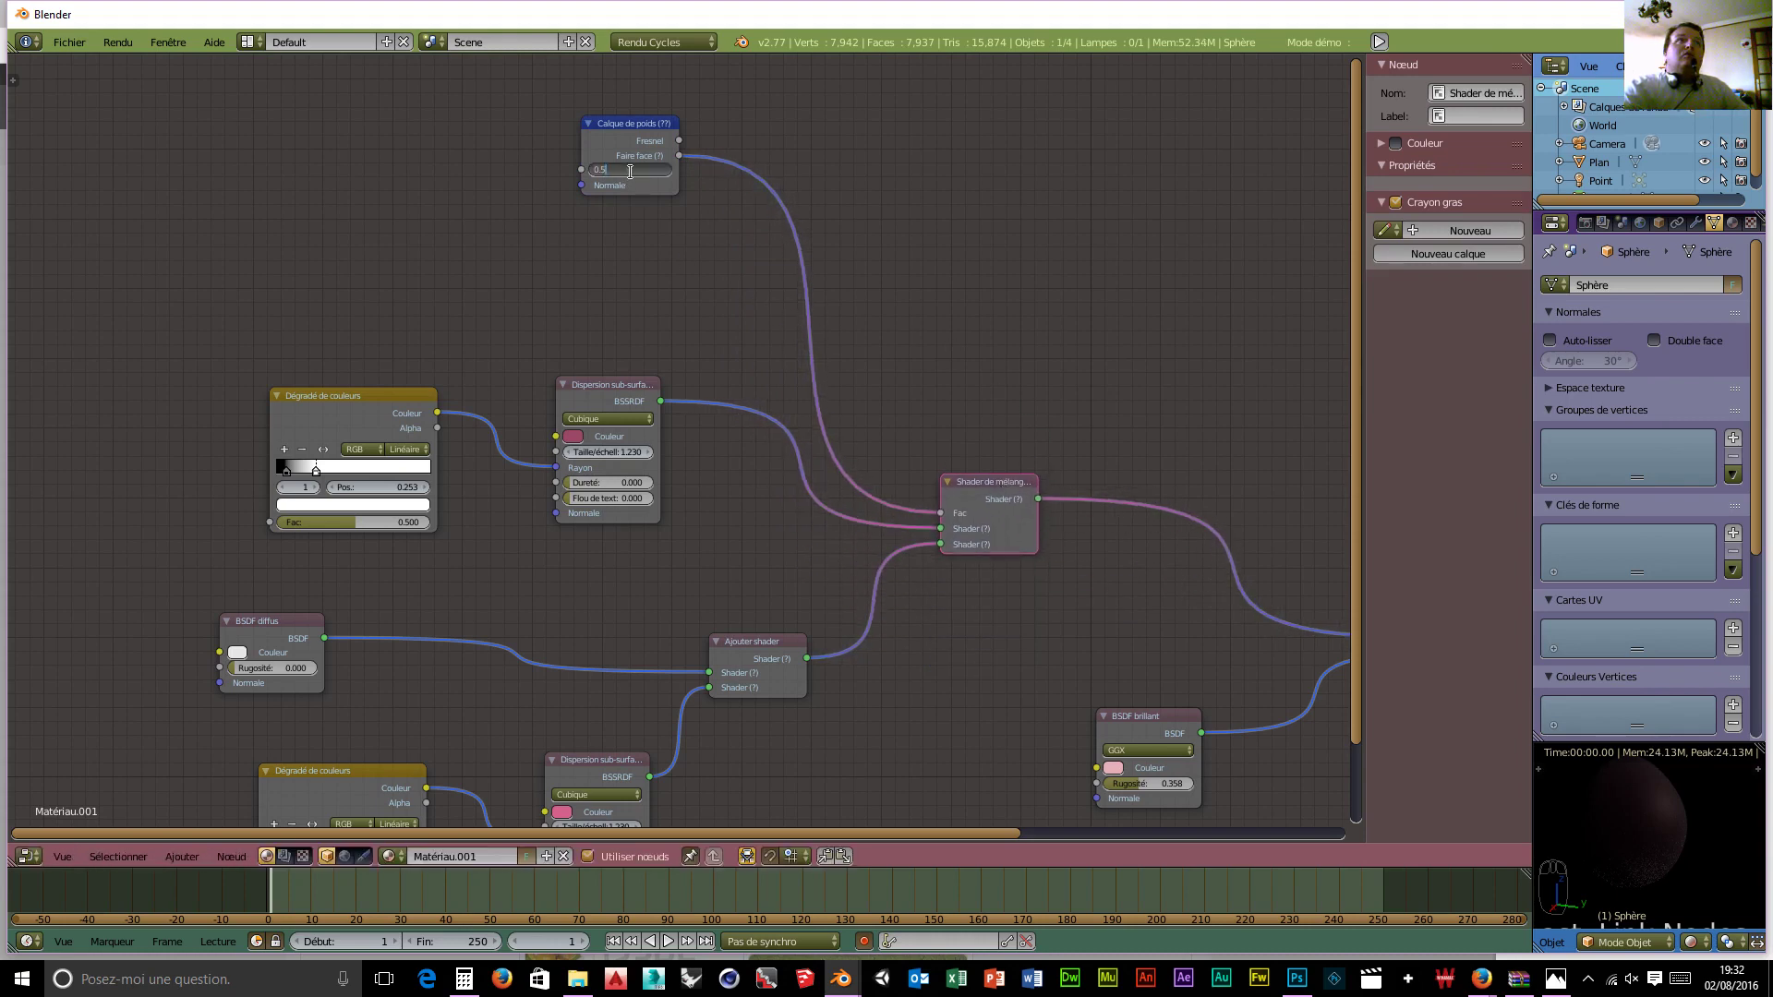
pyautogui.write('00')
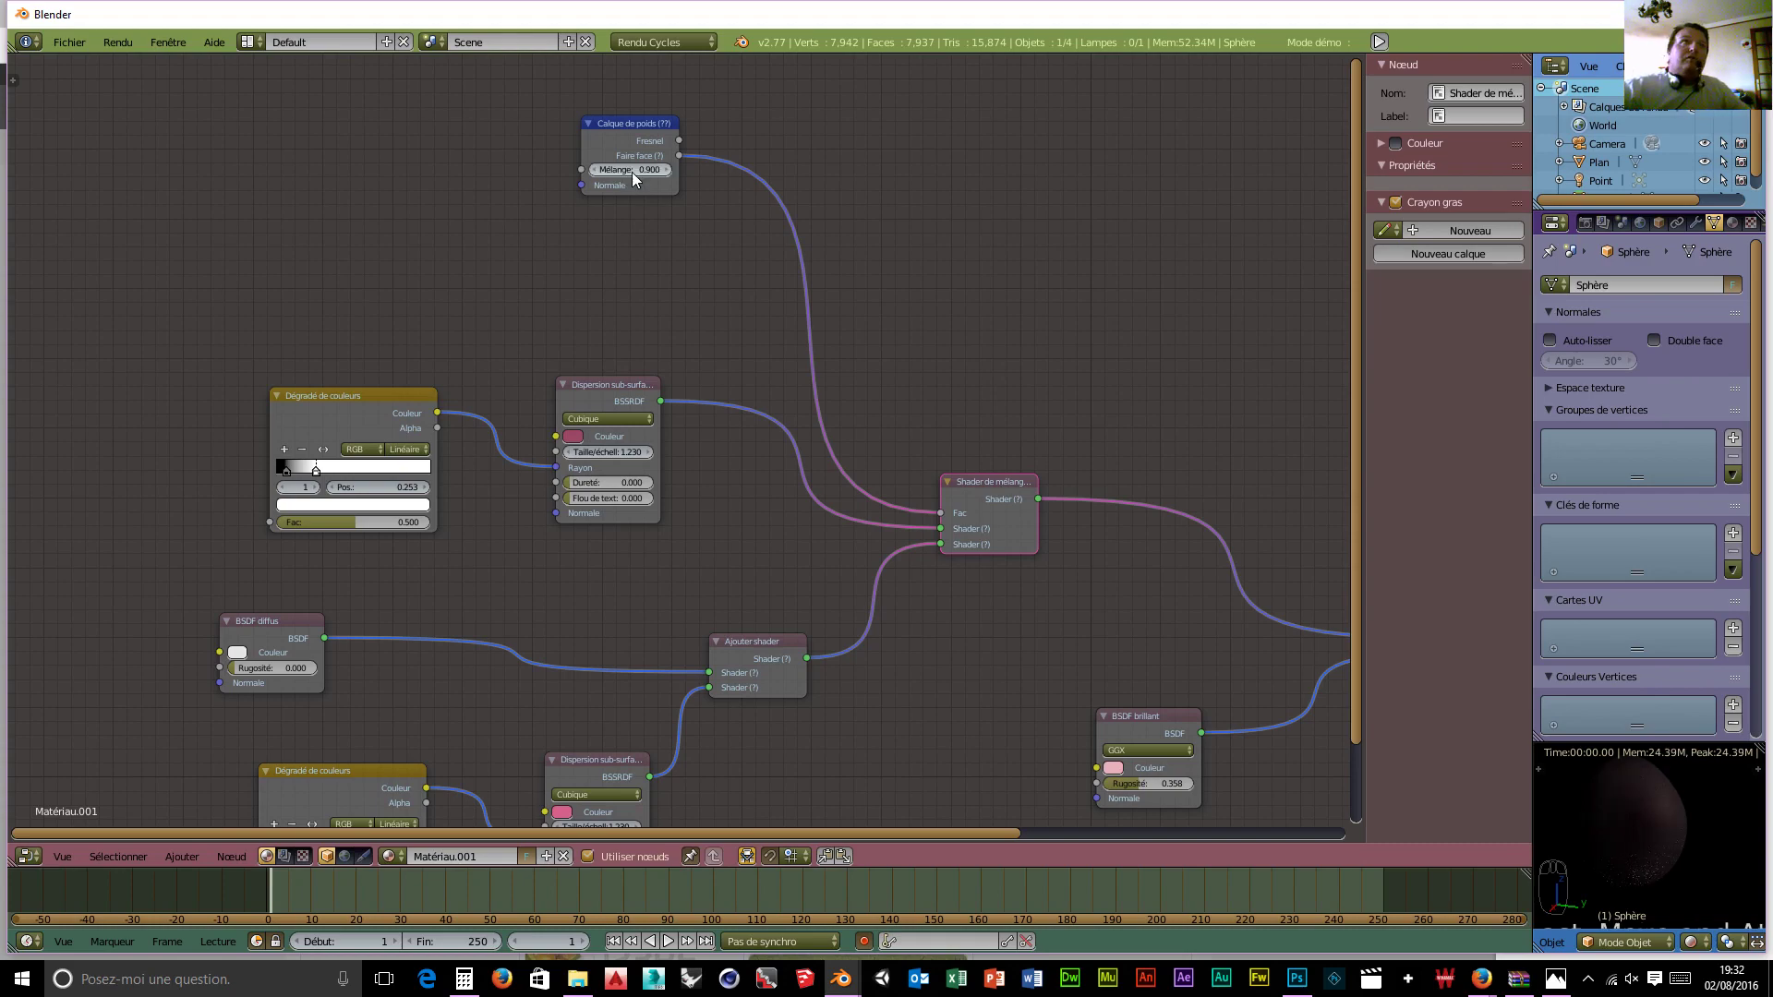
pyautogui.write('.9')
pyautogui.press('Return')
# Step: Examine the whole node tree, including the glossy shader (BSDF brillant) and the final mix shader feeding the material output
pyautogui.scroll(-2, 617, 252)
pyautogui.scroll(-2, 611, 279)
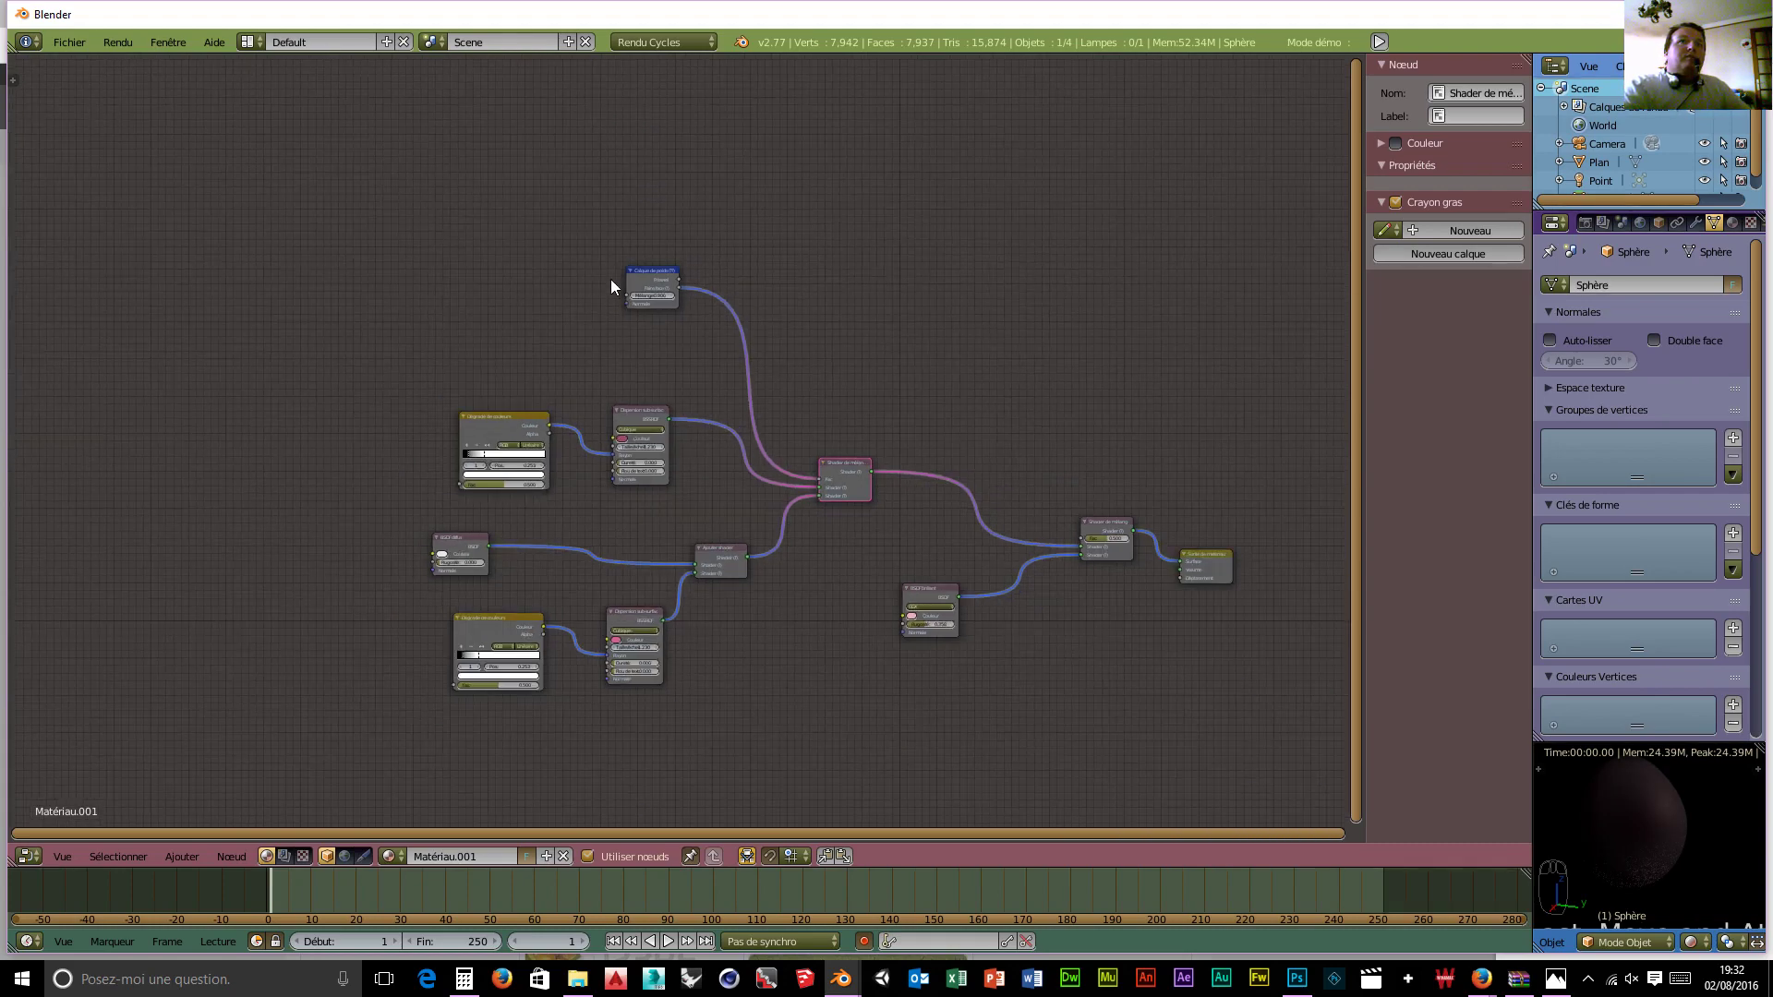
pyautogui.moveTo(427, 382); pyautogui.dragTo(316, 371, button='middle')
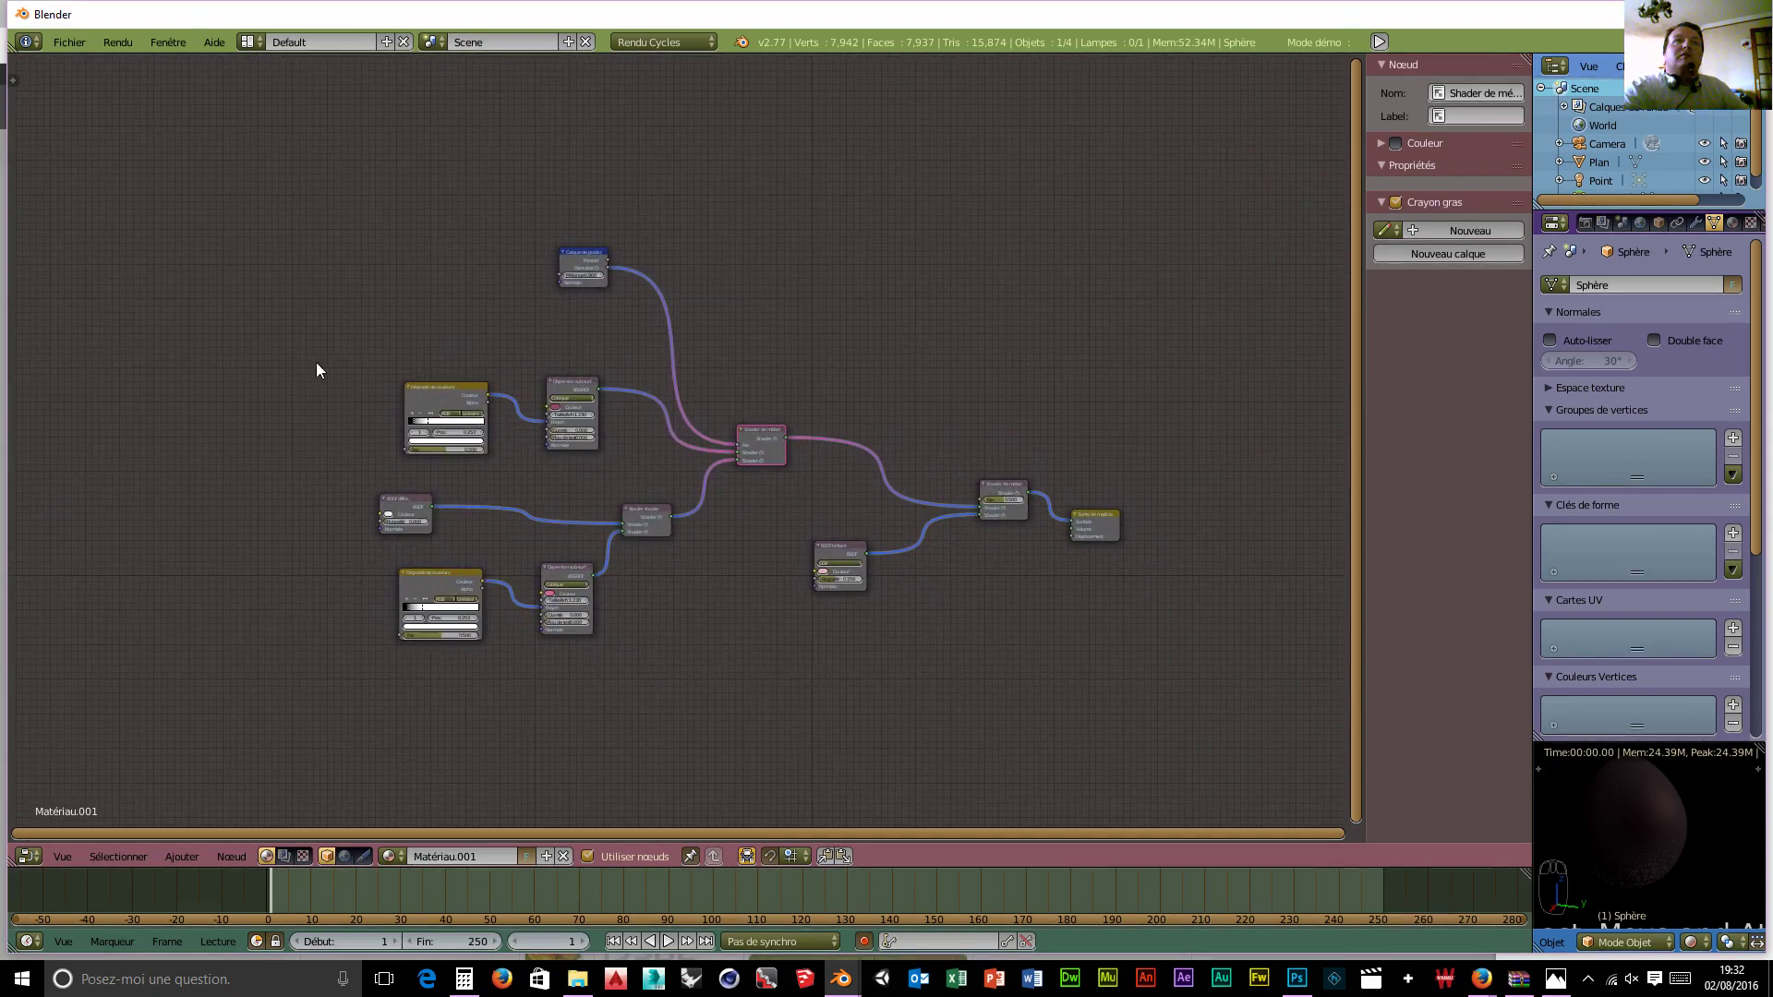
pyautogui.scroll(4, 1016, 630)
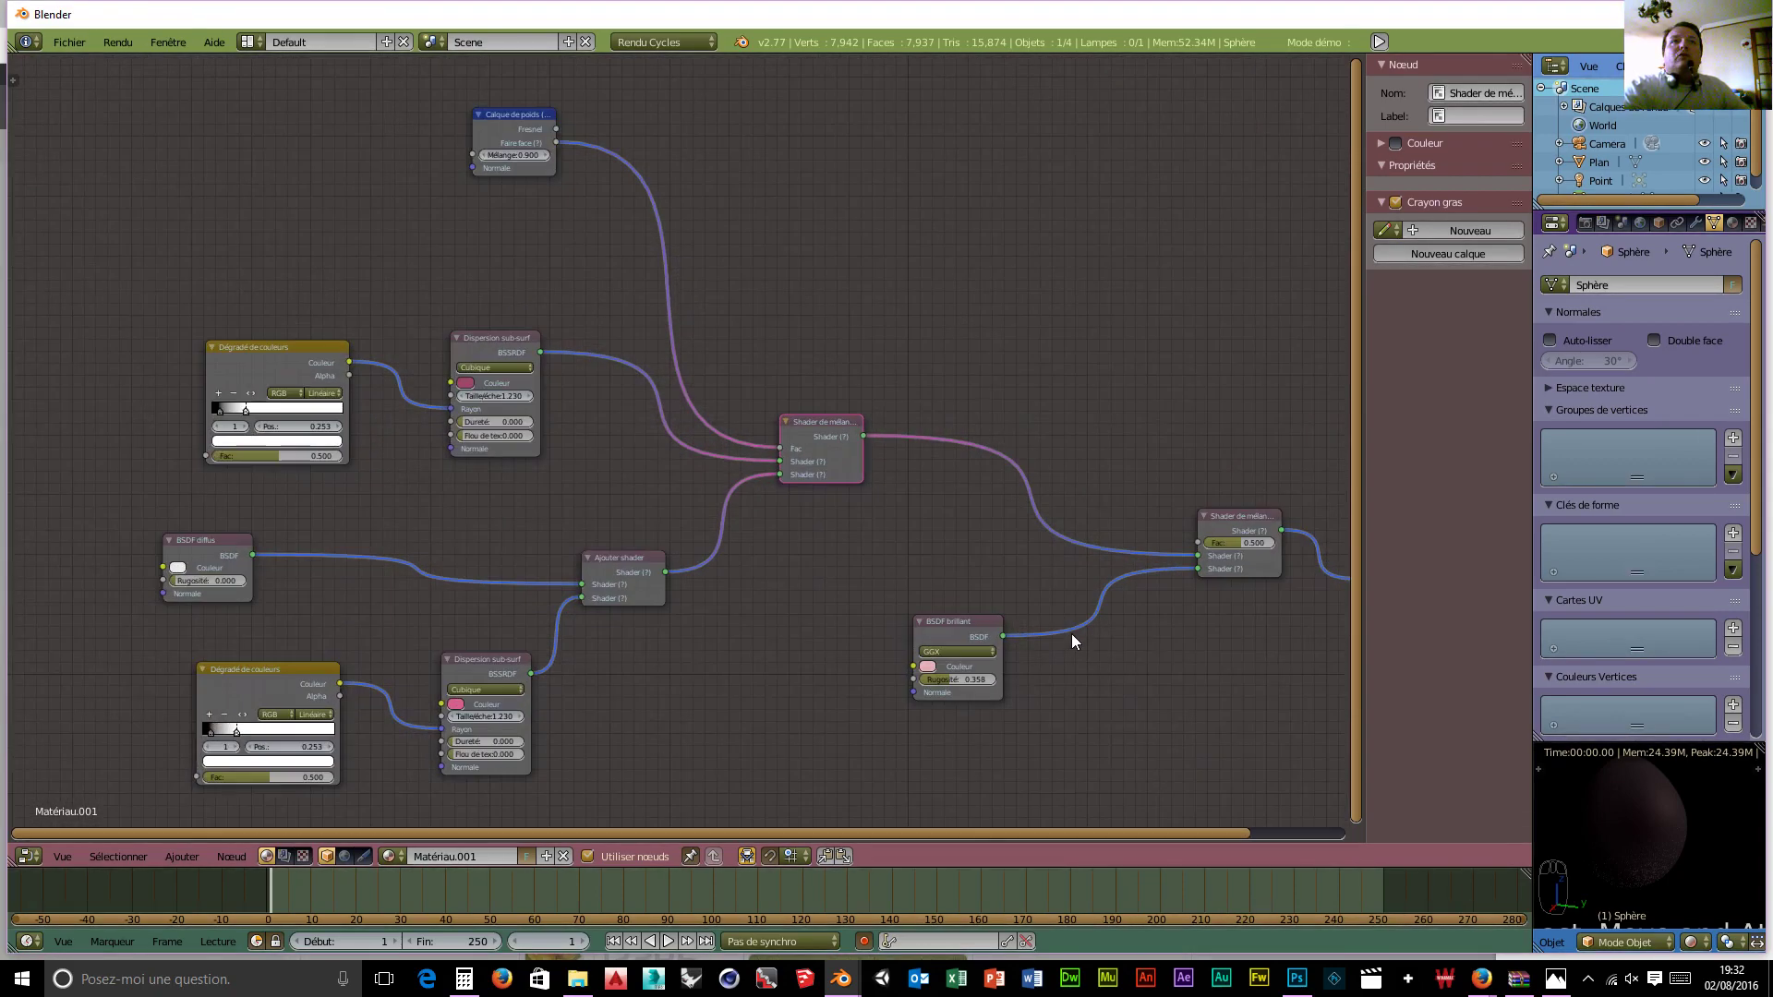
pyautogui.scroll(2, 955, 624)
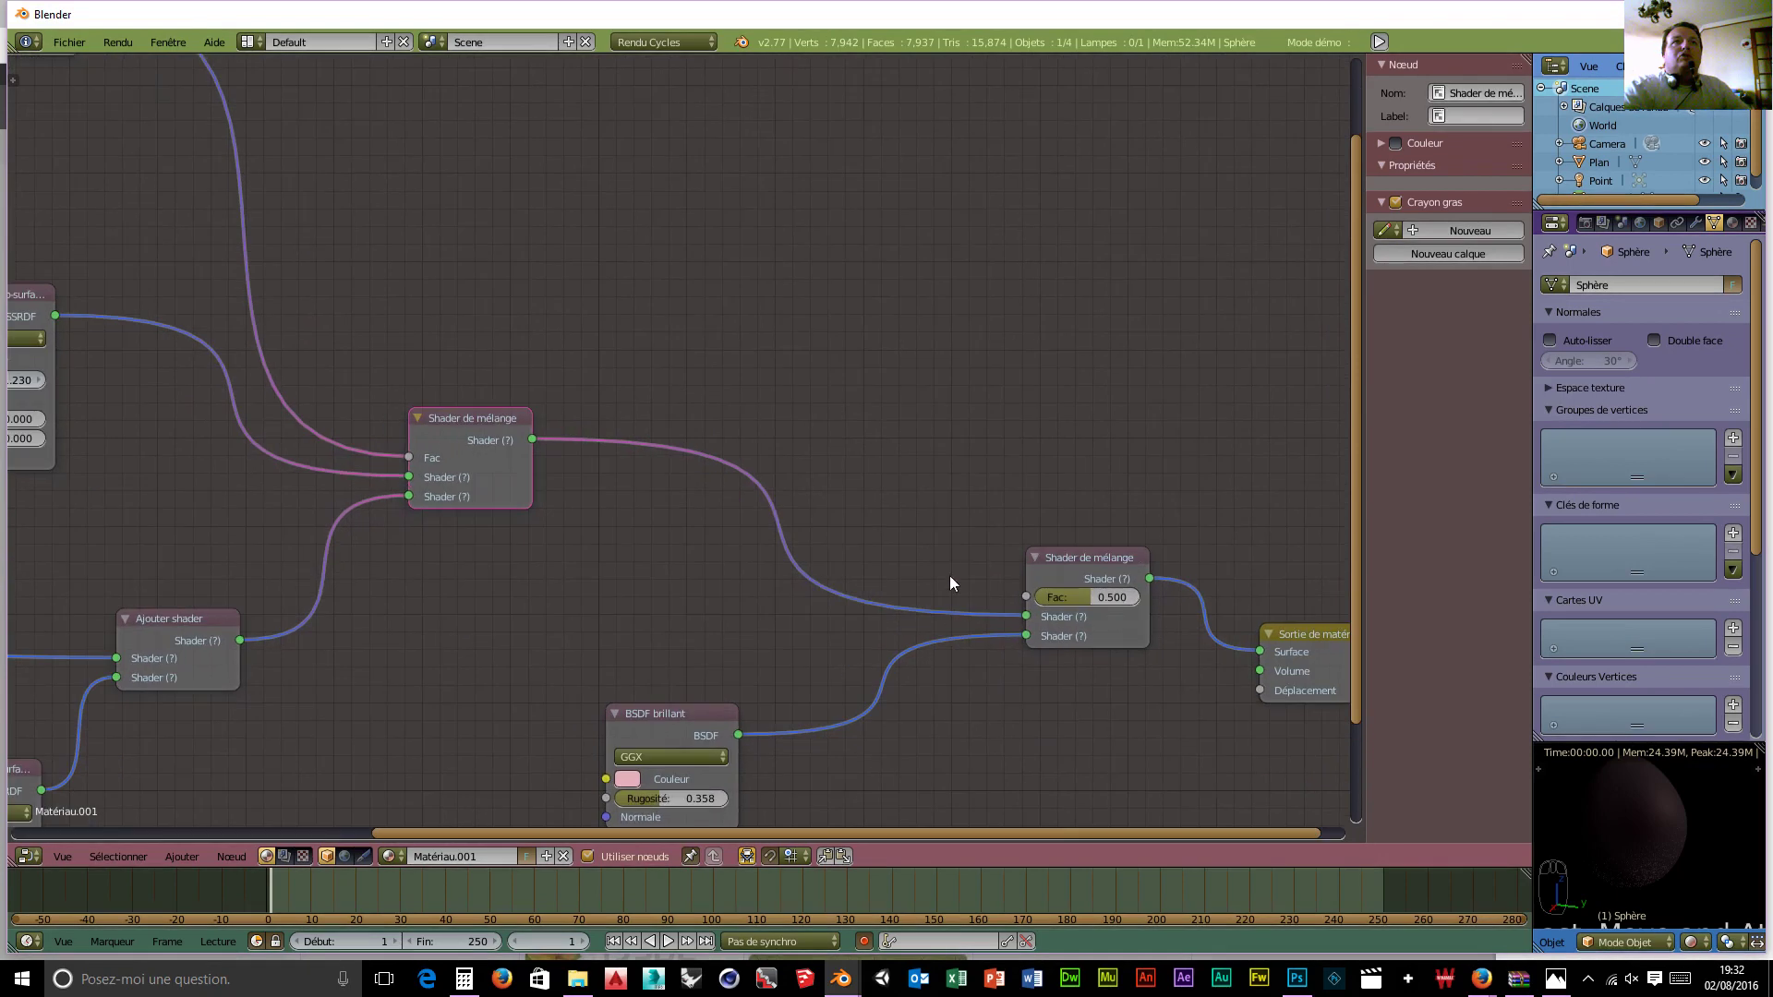
pyautogui.moveTo(1035, 681)
pyautogui.mouseDown(button='middle')
pyautogui.moveTo(993, 725)
pyautogui.moveTo(1010, 678)
pyautogui.mouseUp(button='middle')
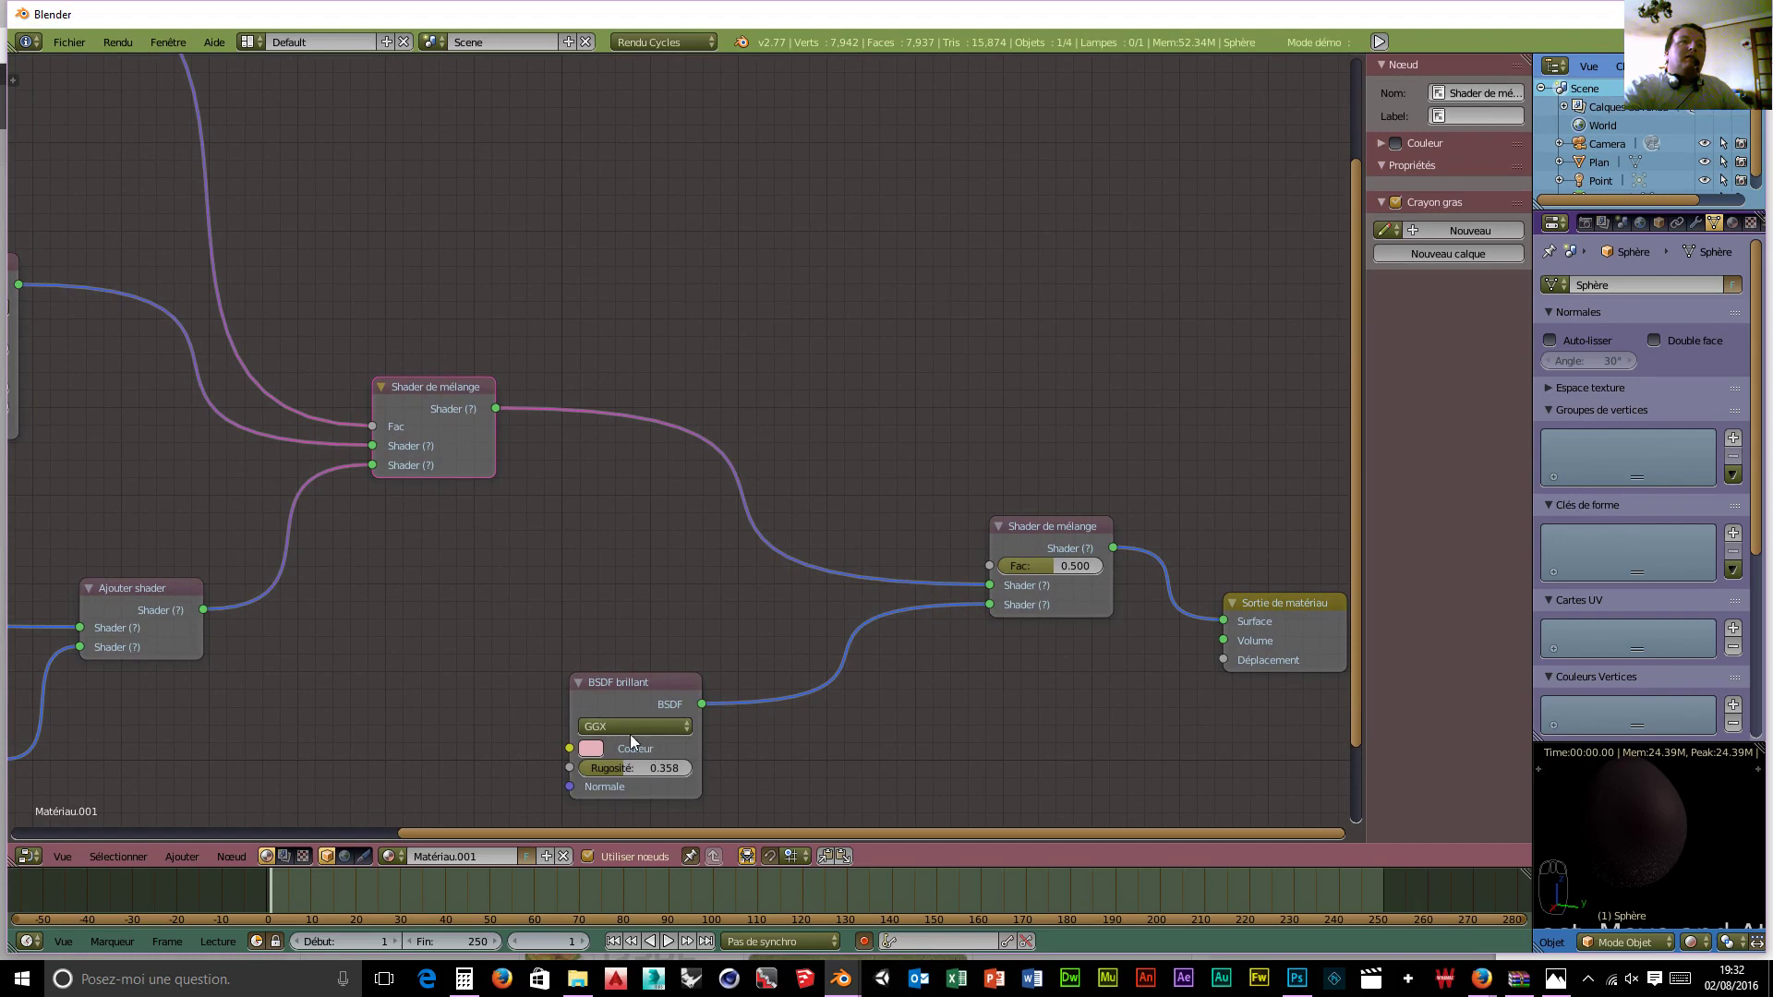
pyautogui.scroll(-2, 531, 584)
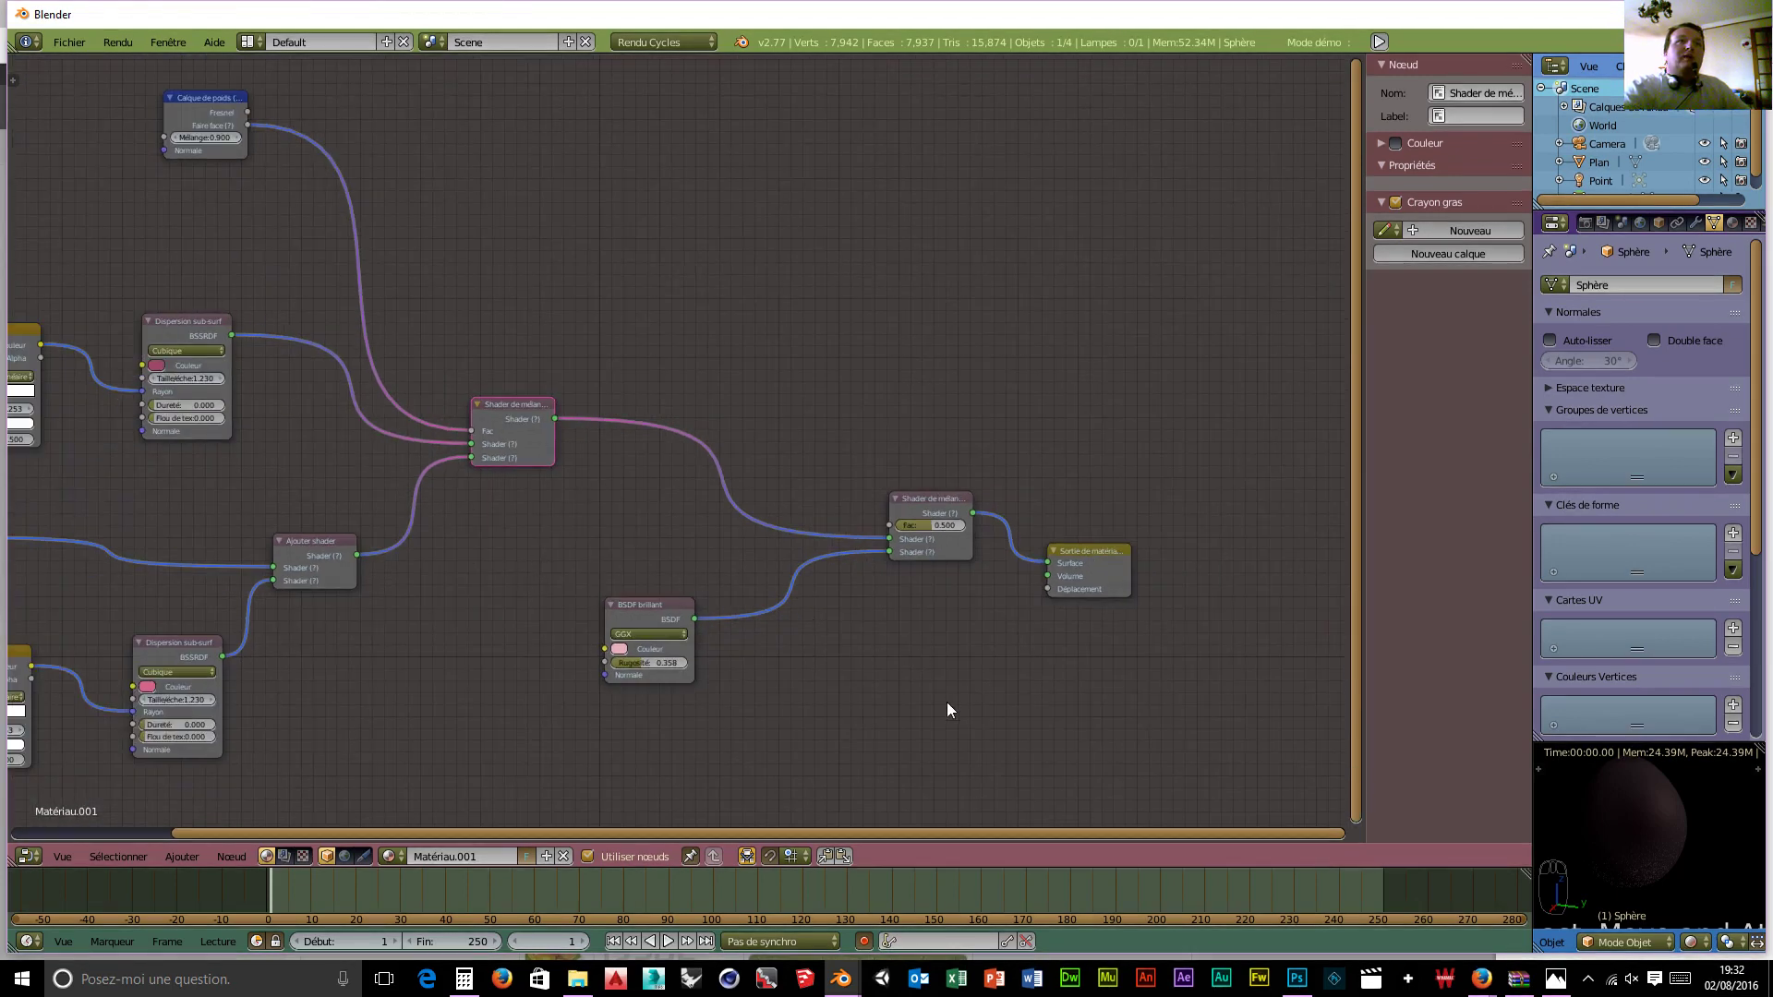
pyautogui.scroll(3, 945, 693)
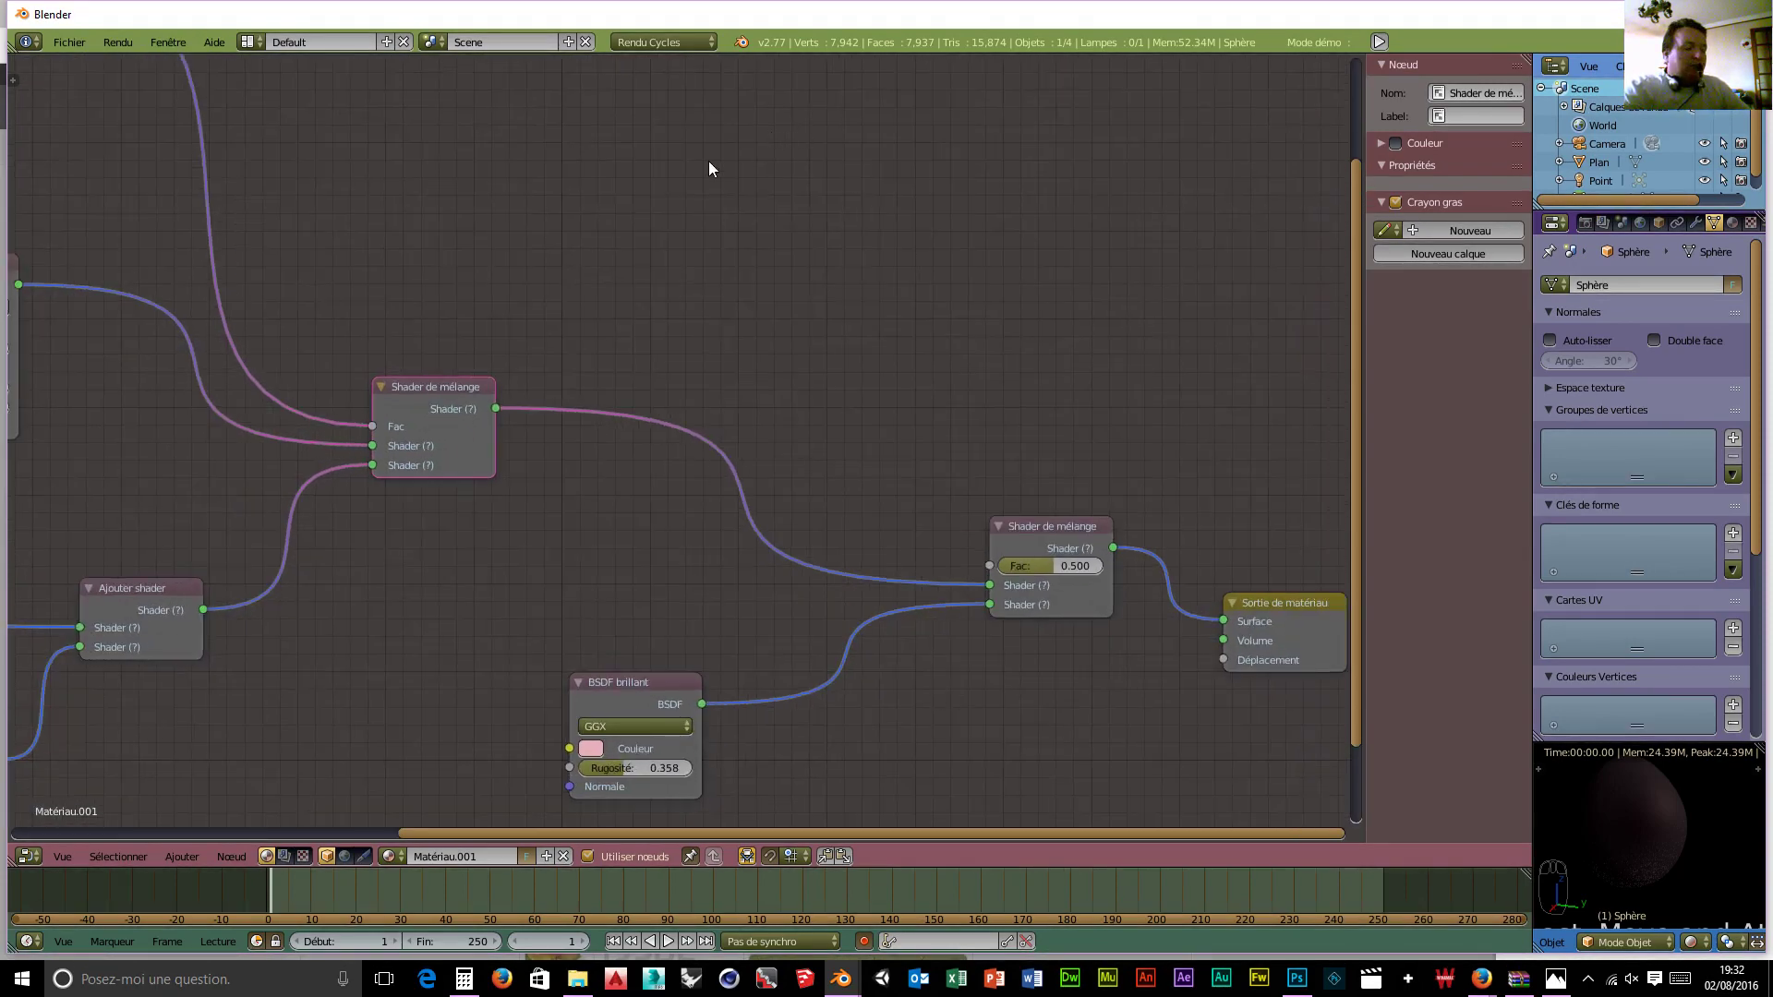
# Step: Add a noise texture node (Texture bruit) in the empty area above the final mix shader's incoming links
pyautogui.hotkey('shift', 'a')
pyautogui.moveTo(604, 186)
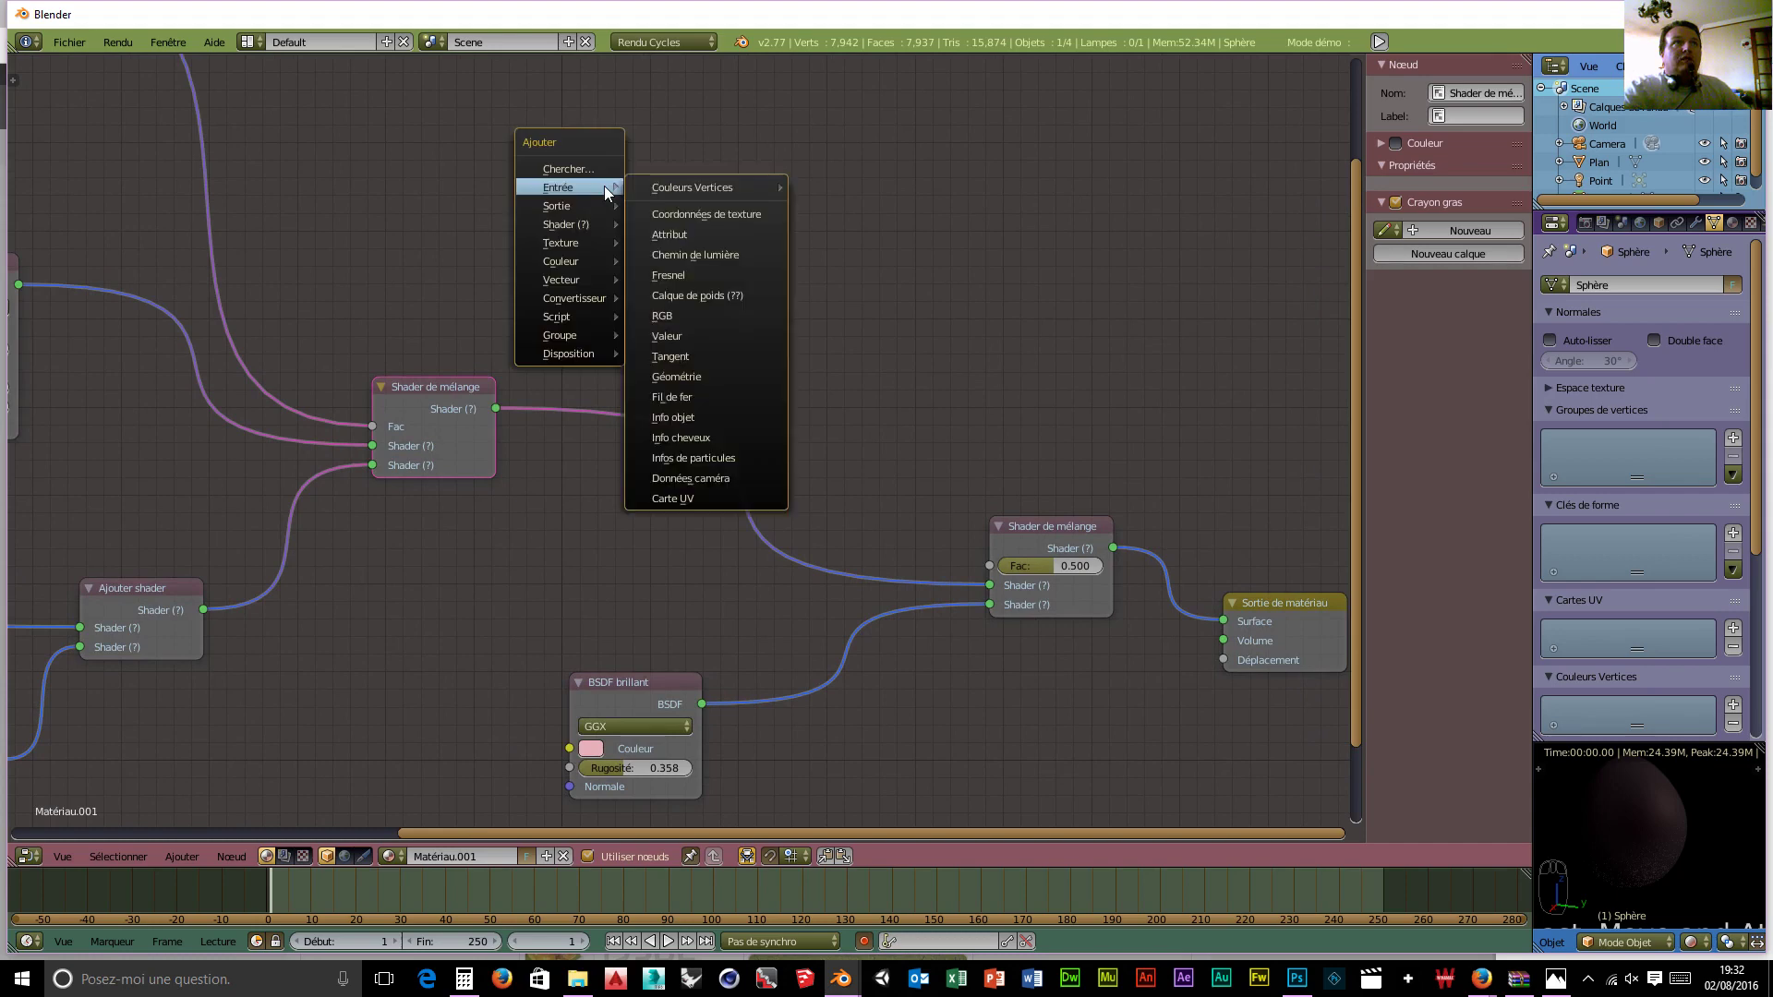
pyautogui.moveTo(585, 239)
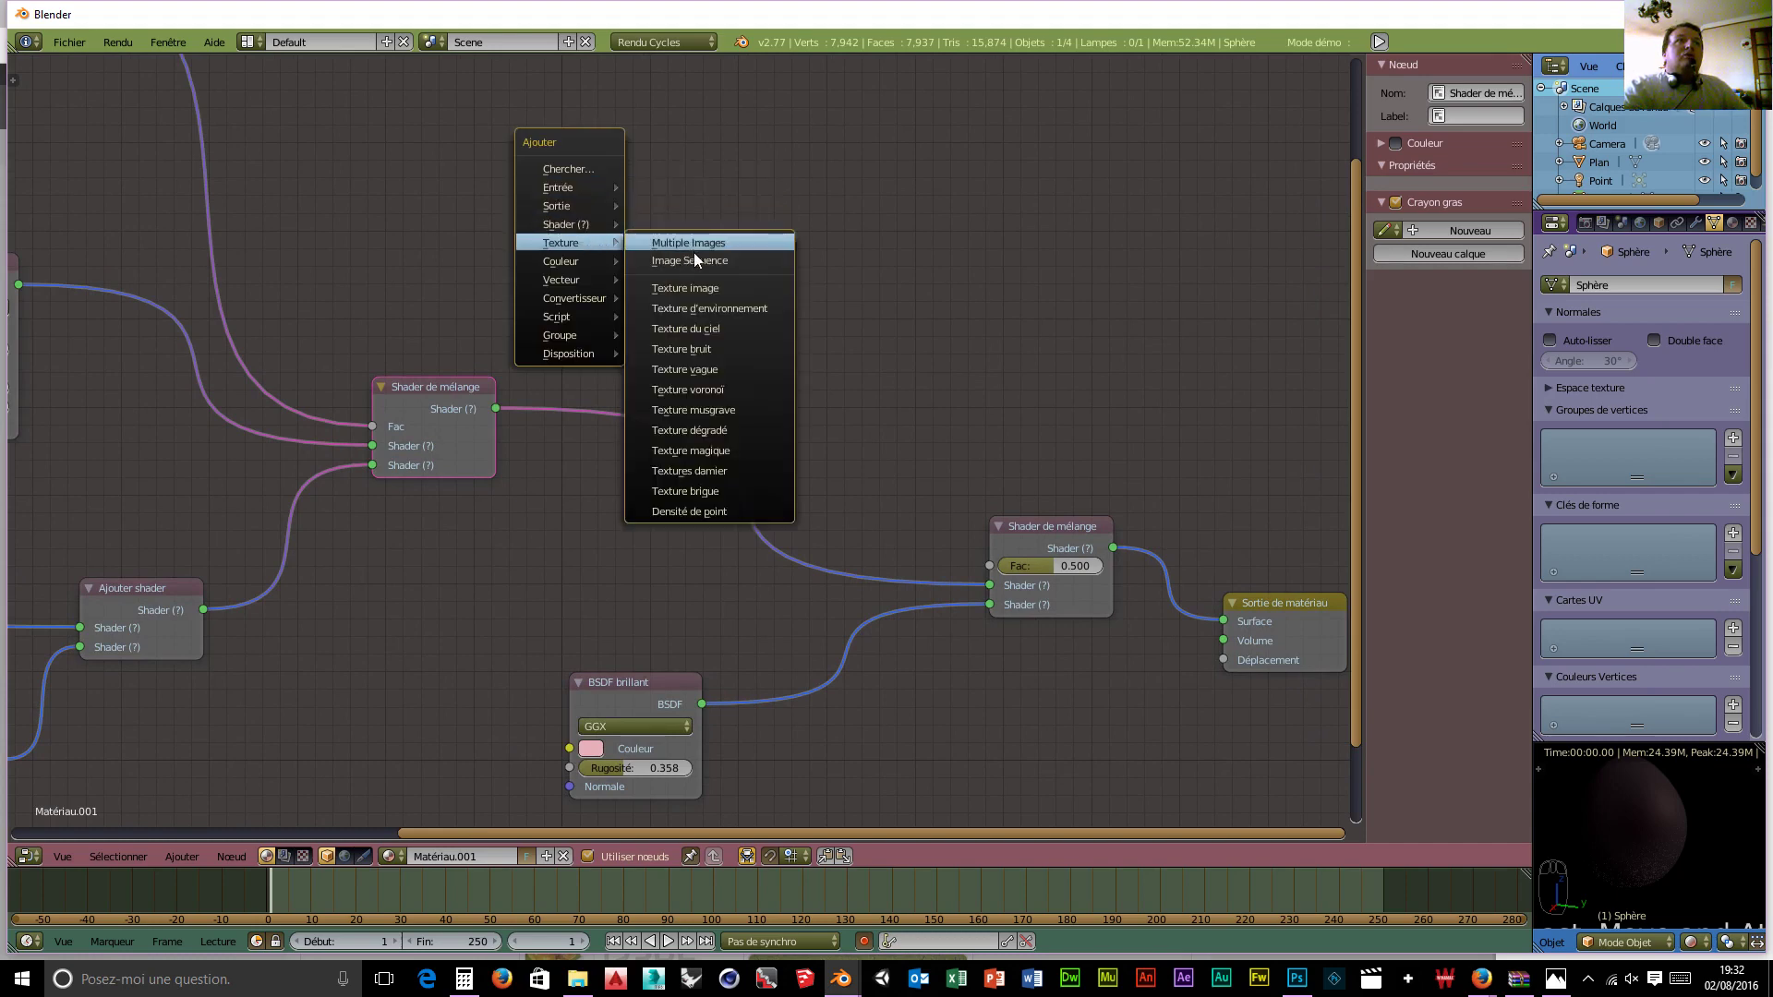
pyautogui.click(695, 349)
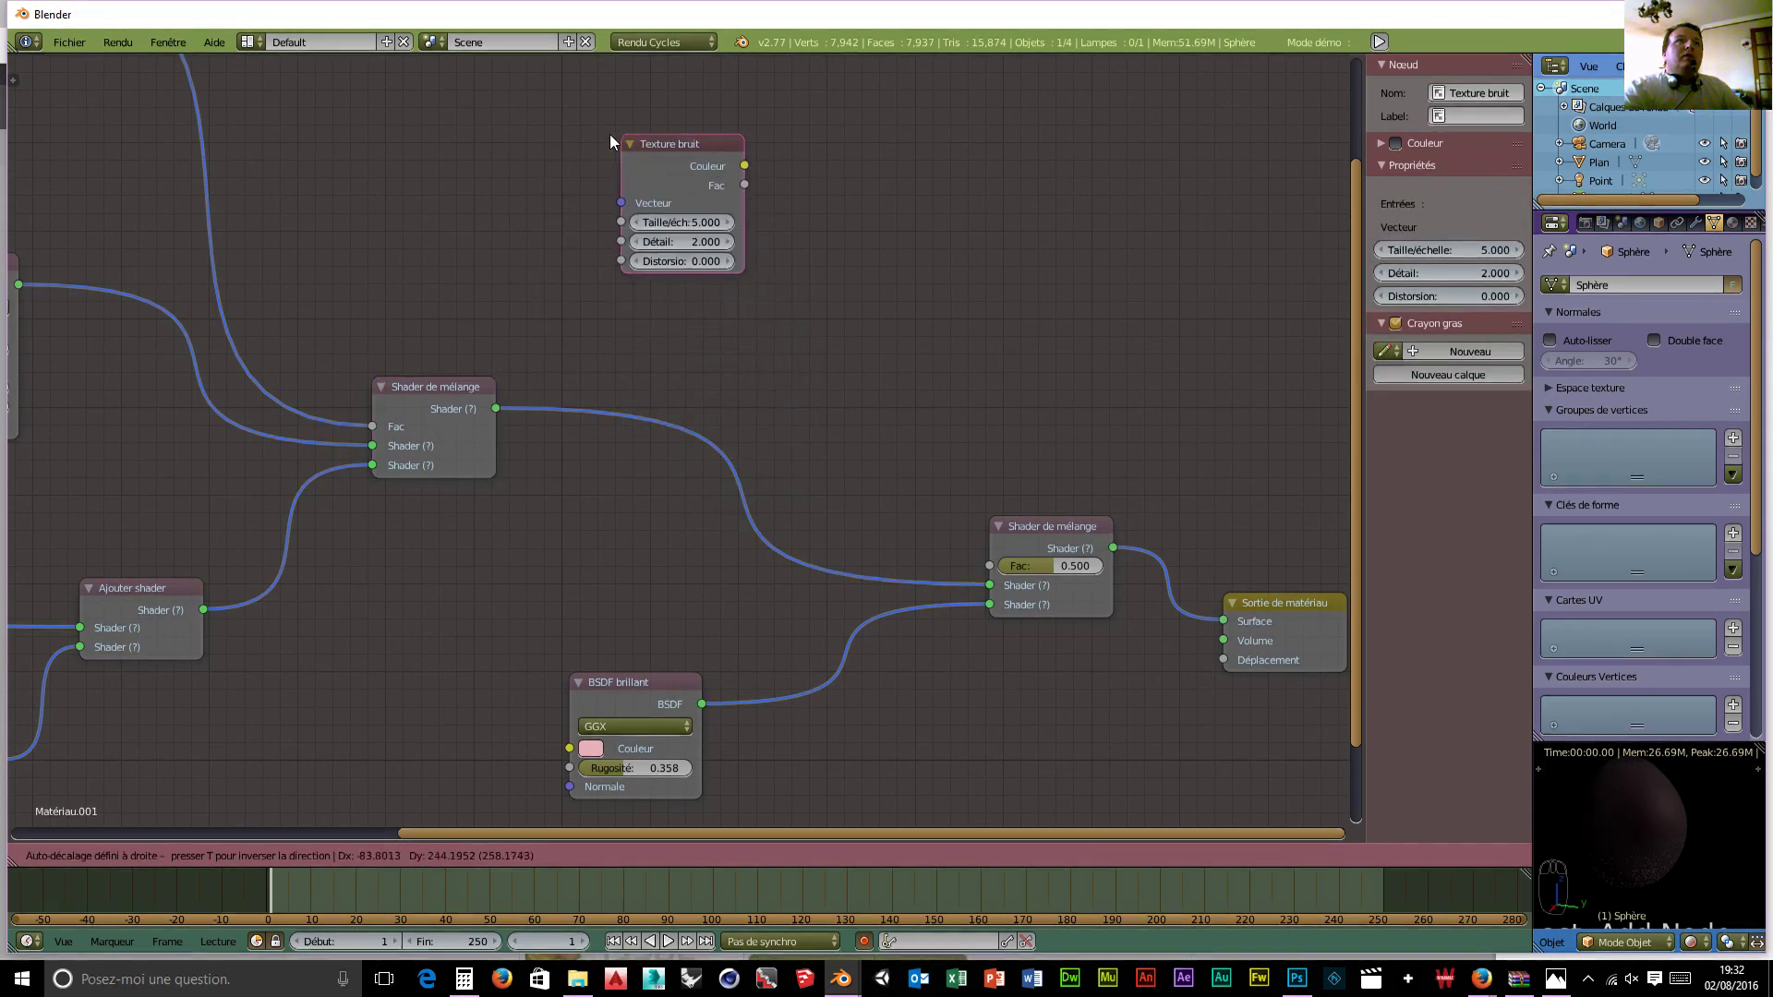
pyautogui.click(591, 119)
pyautogui.moveTo(863, 364); pyautogui.dragTo(655, 315, button='middle')
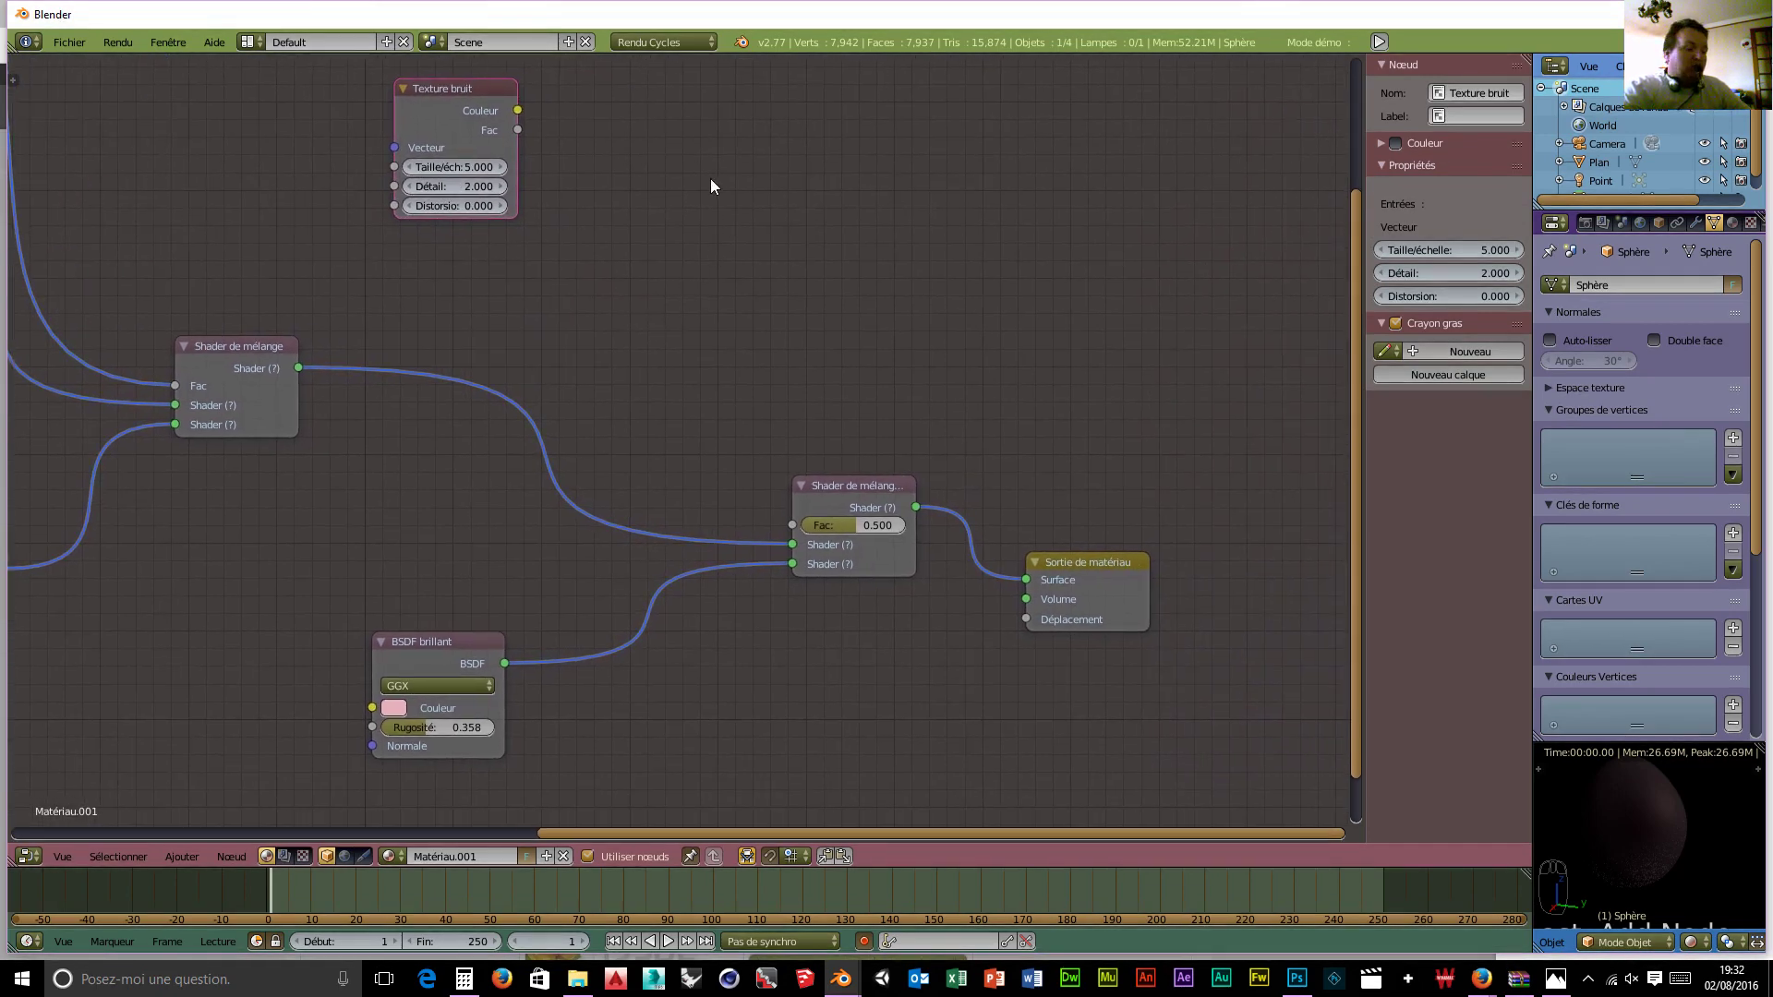
# Step: Add a color ramp (Dégradé de couleurs) beside the noise texture and connect the noise's Fac output to the ramp's factor
pyautogui.hotkey('shift', 'a')
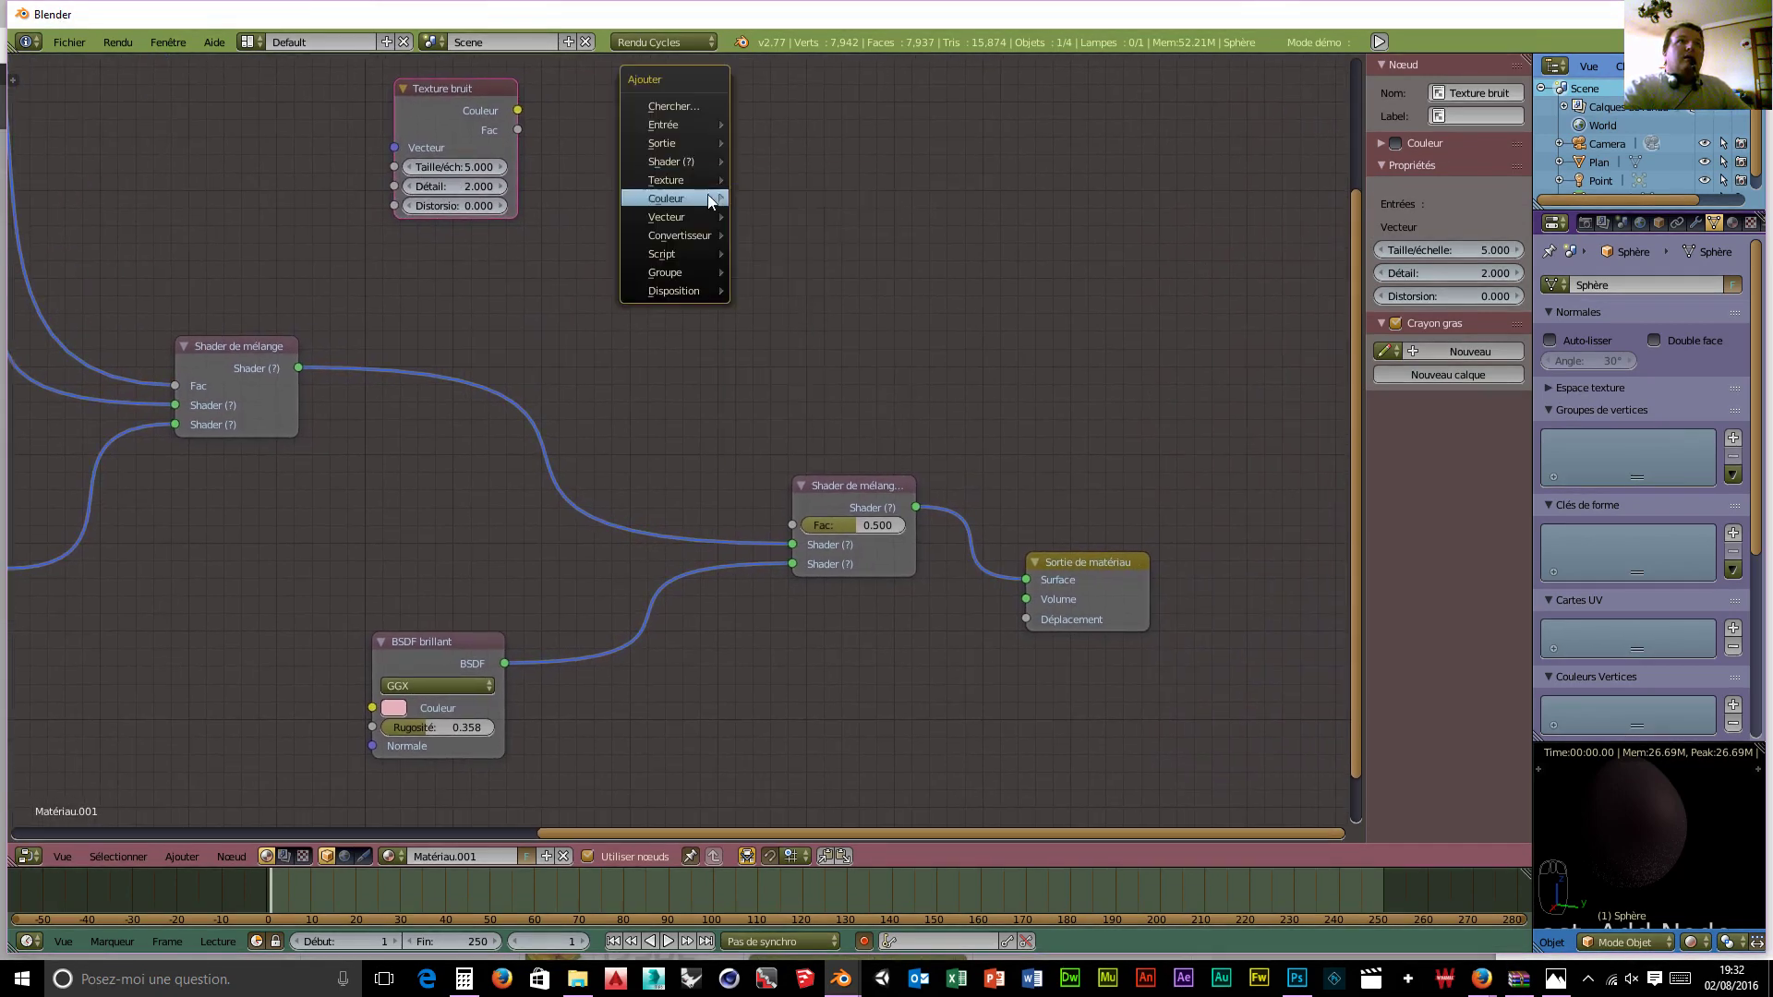
pyautogui.moveTo(702, 236)
pyautogui.click(788, 252)
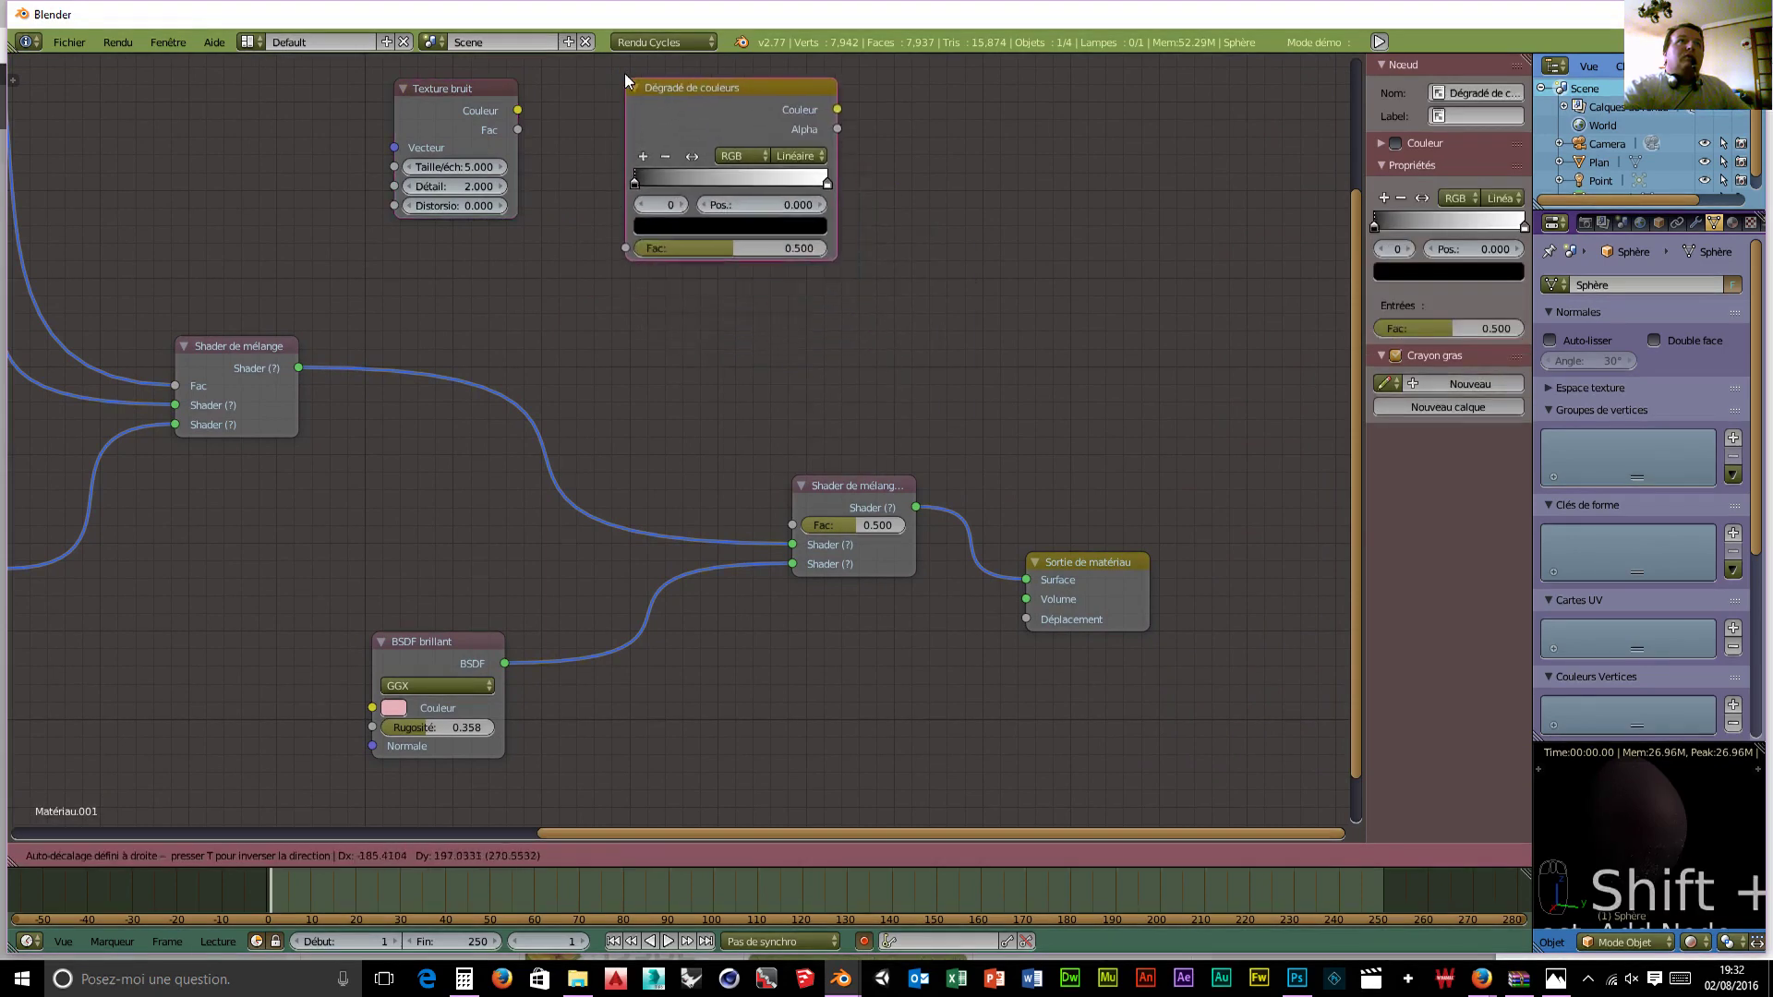
pyautogui.click(624, 74)
pyautogui.moveTo(518, 129); pyautogui.dragTo(618, 227)
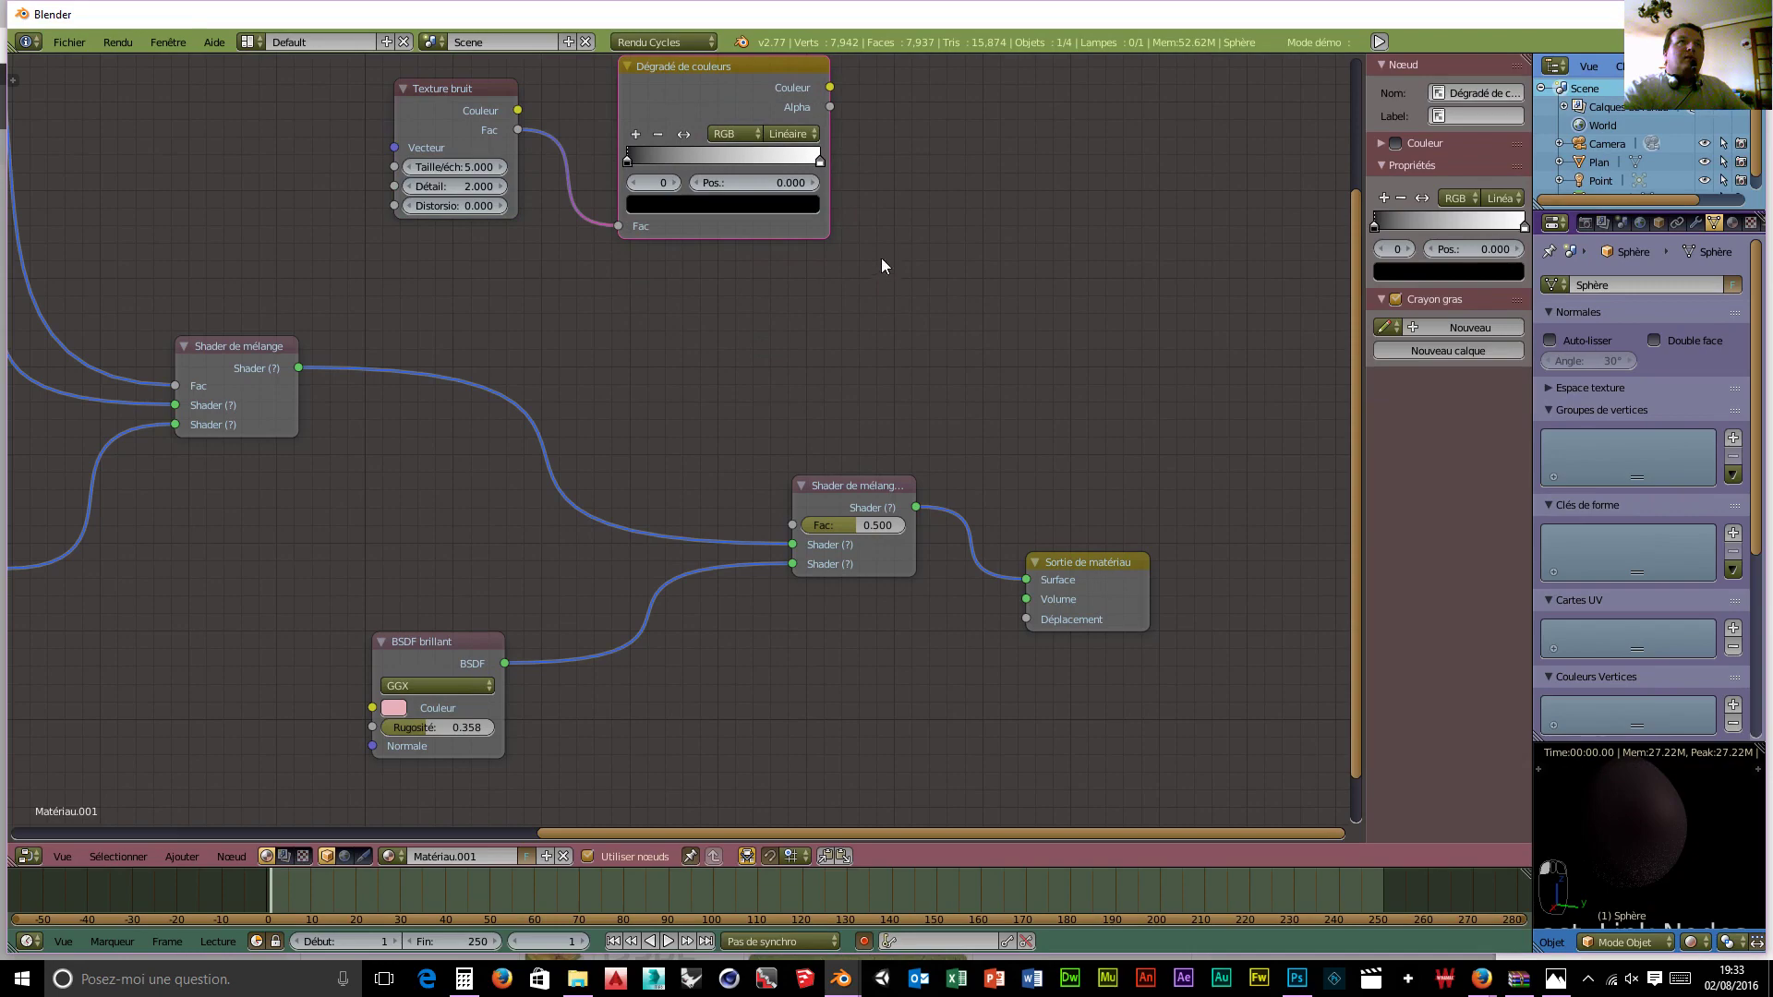
# Step: Connect the new color ramp's color output to the final mix shader's factor and shift the noise and ramp nodes up and left
pyautogui.moveTo(833, 87); pyautogui.dragTo(792, 526)
pyautogui.scroll(-1, 662, 416)
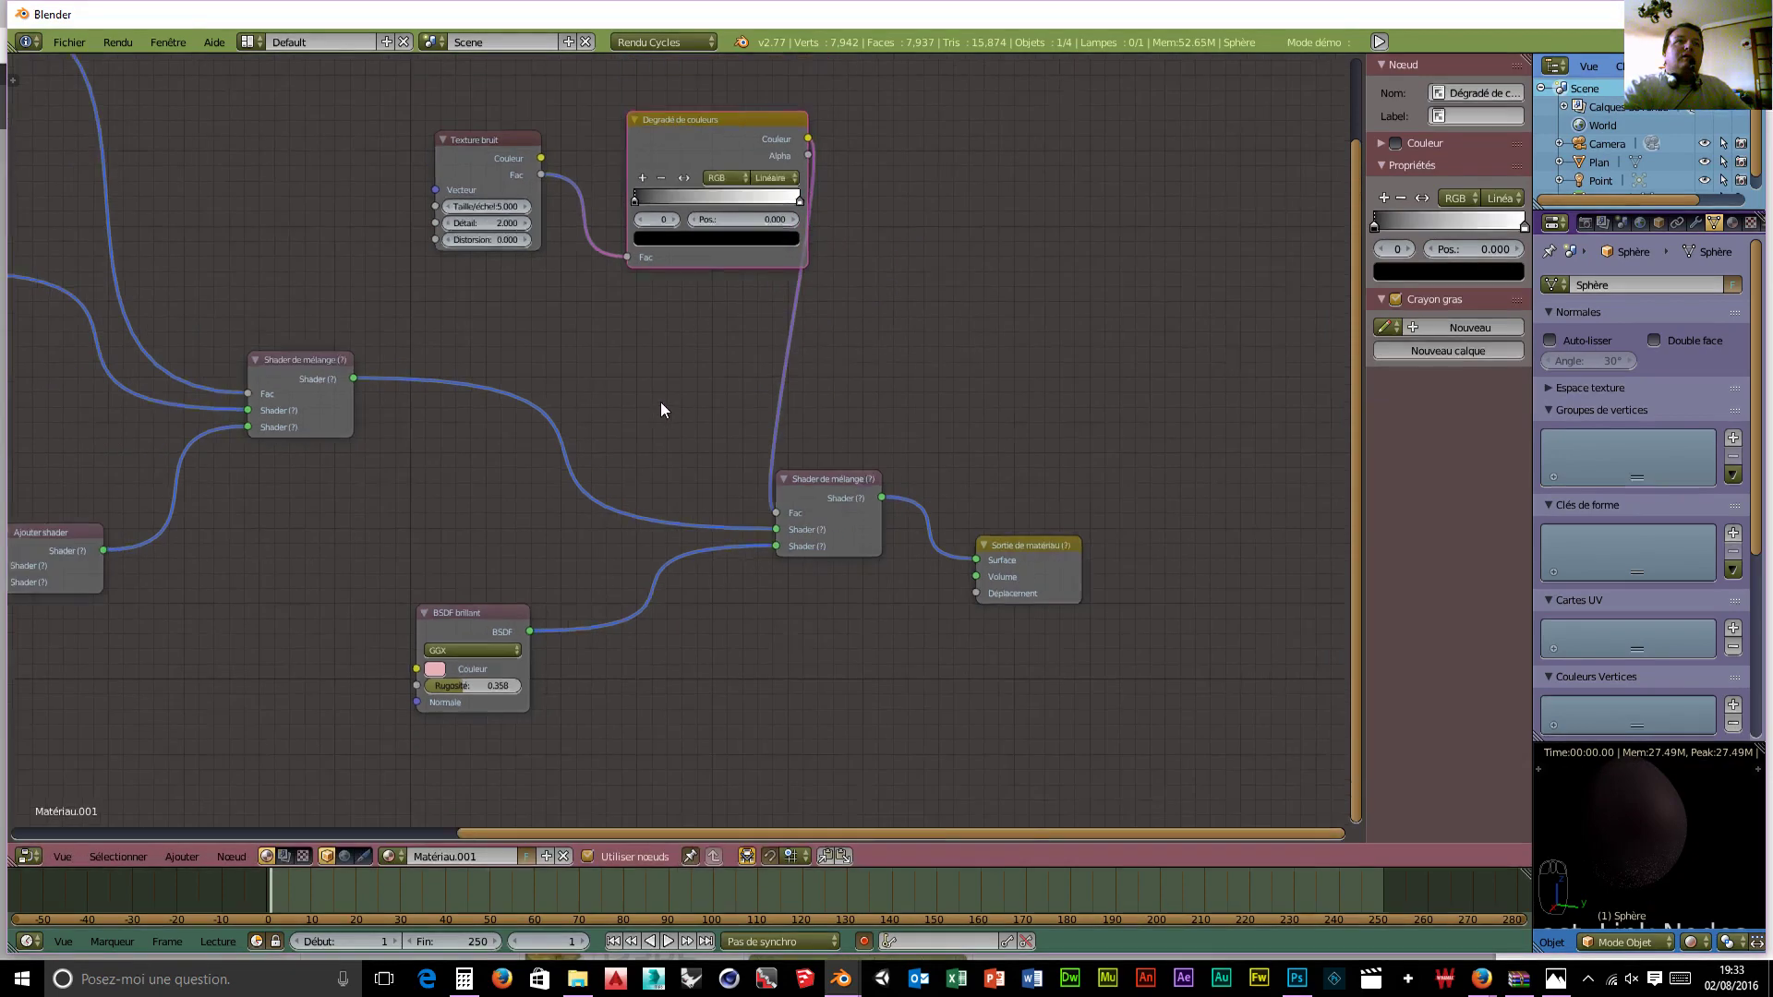
pyautogui.moveTo(661, 402); pyautogui.dragTo(718, 412, button='middle')
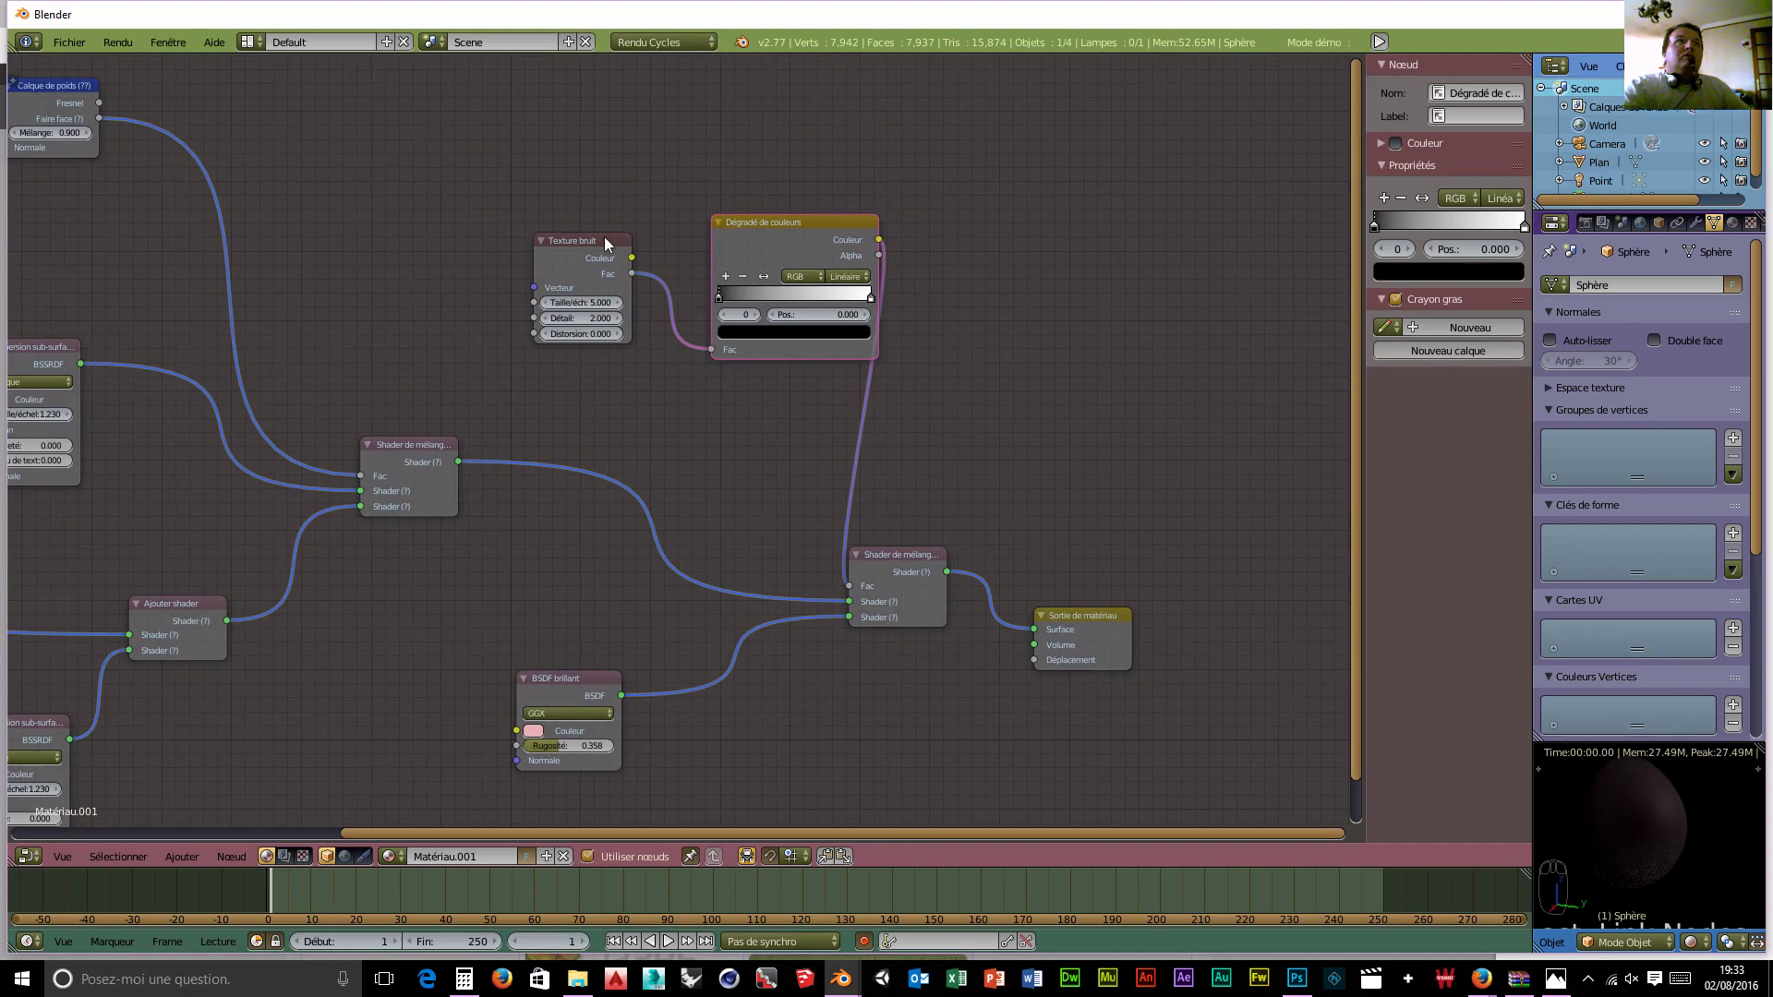
pyautogui.moveTo(604, 236); pyautogui.dragTo(496, 186)
pyautogui.moveTo(762, 220); pyautogui.dragTo(667, 159)
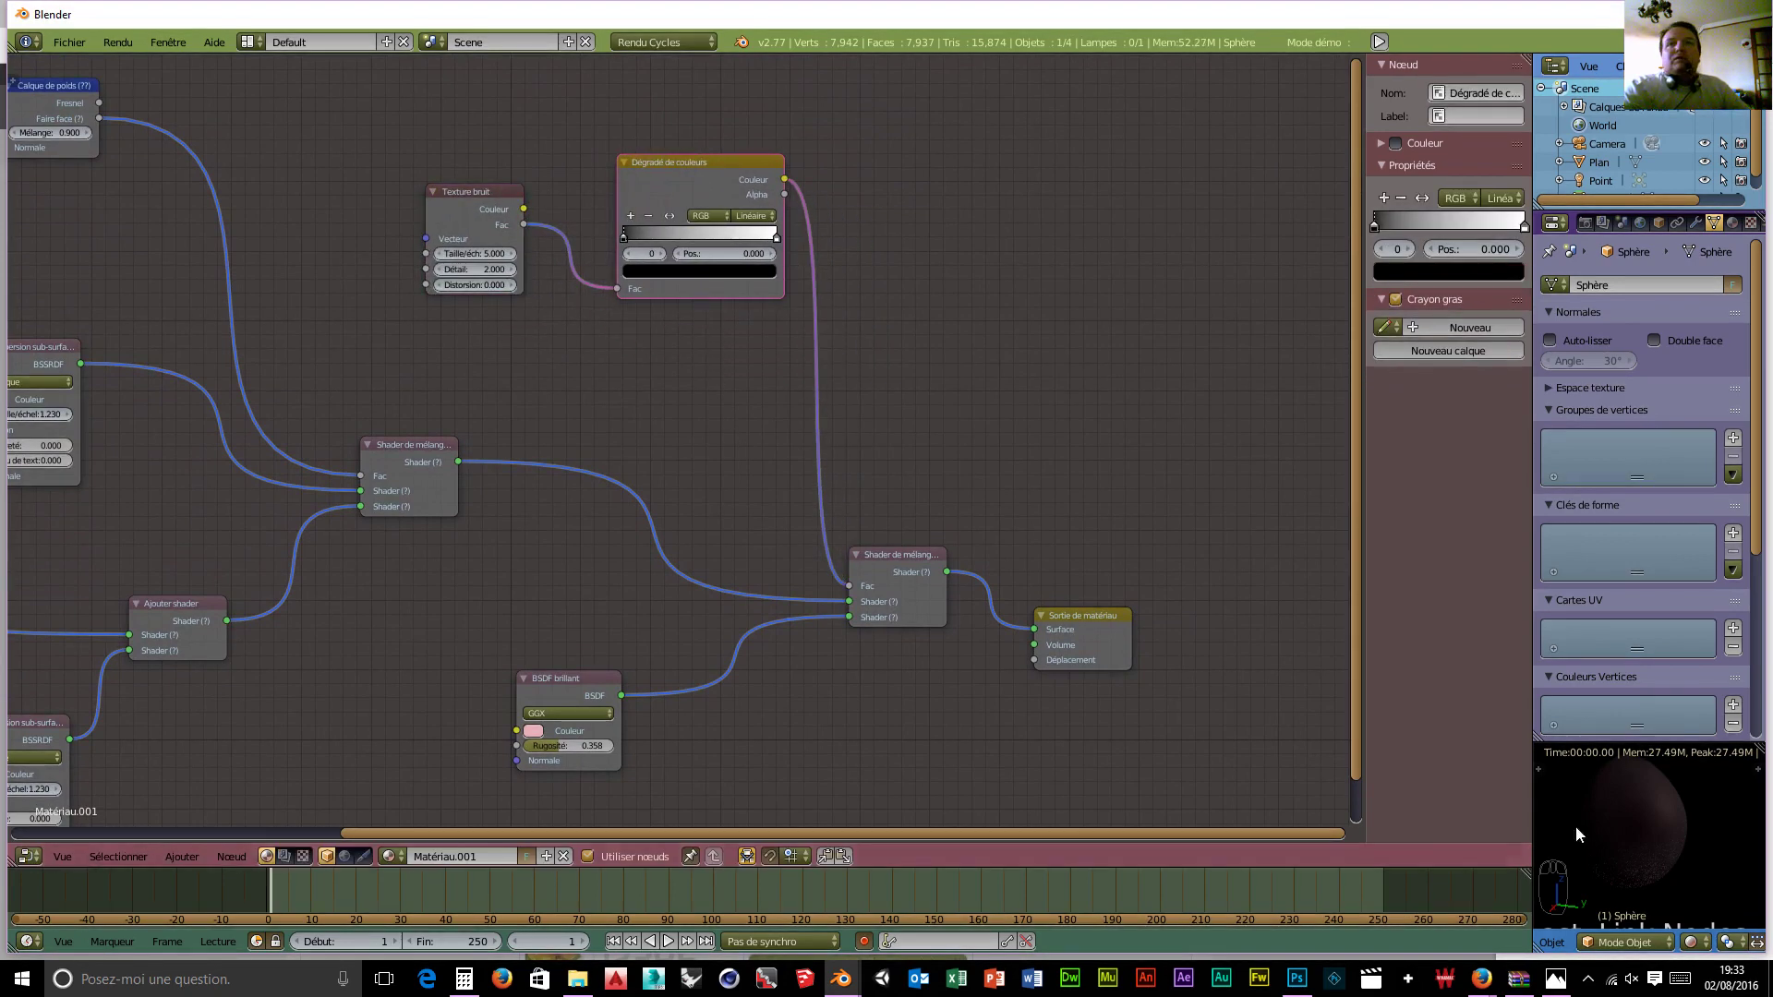
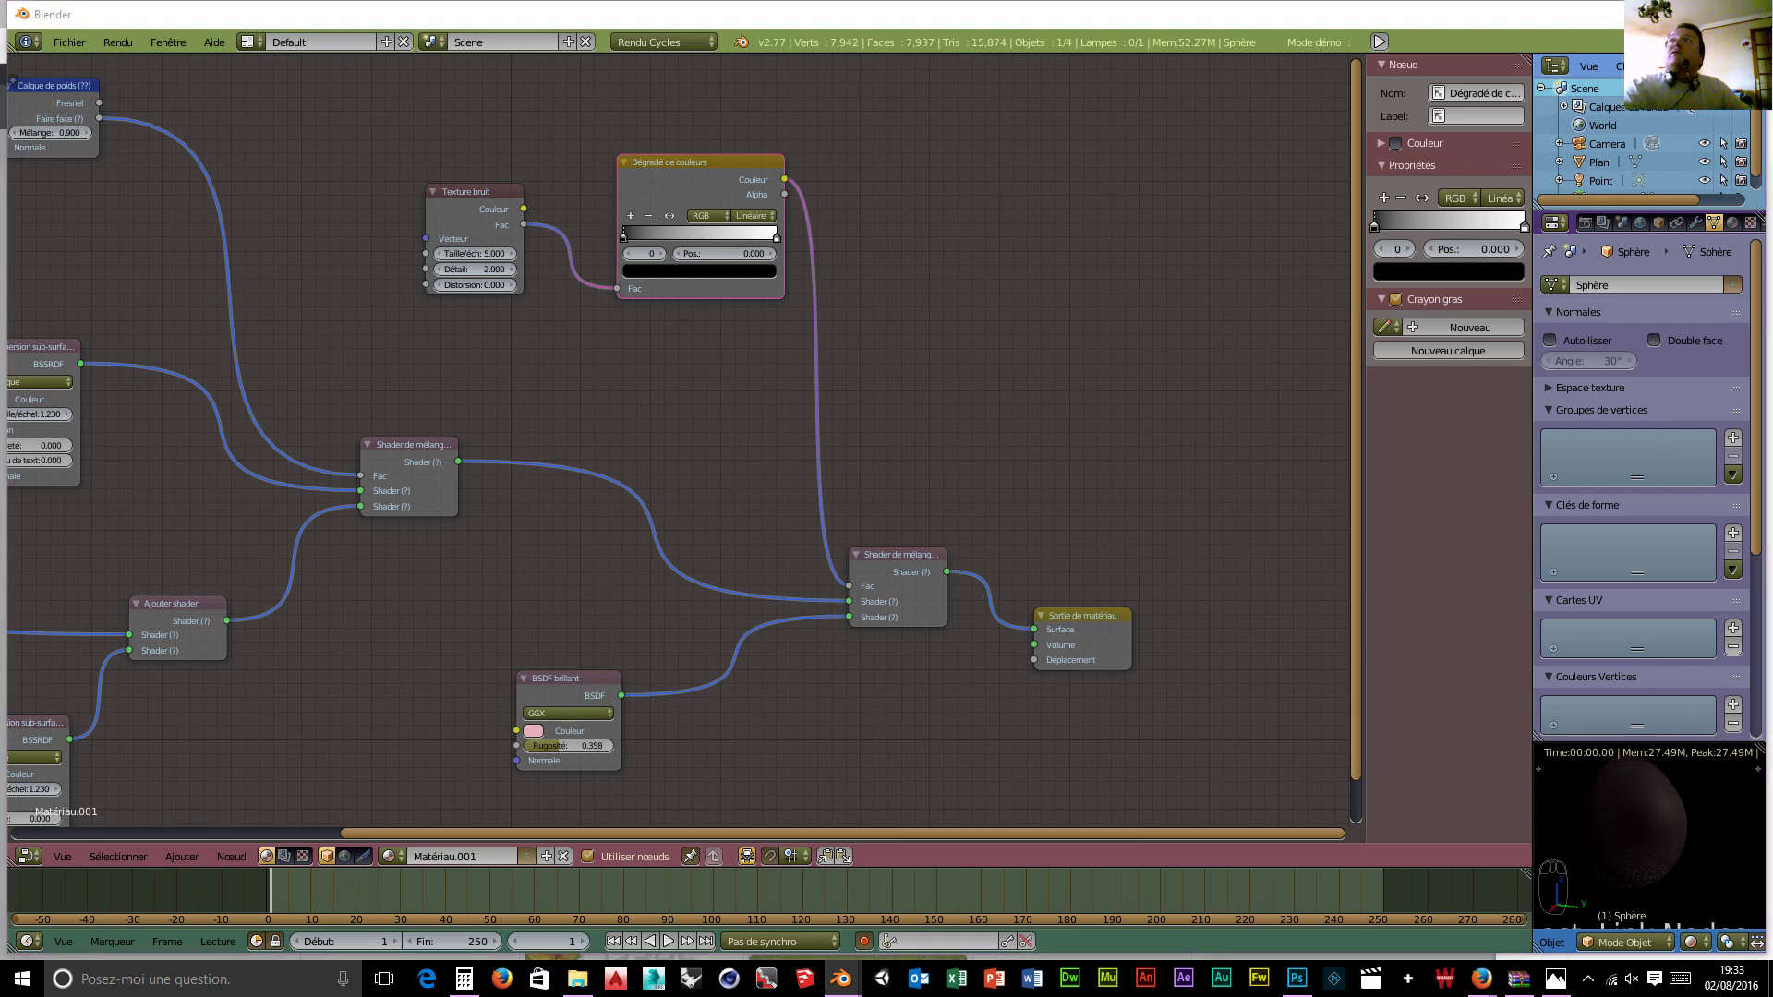
# Step: Set the new color ramp's white stop to hex color 959595 and its position to 0.61
pyautogui.click(776, 236)
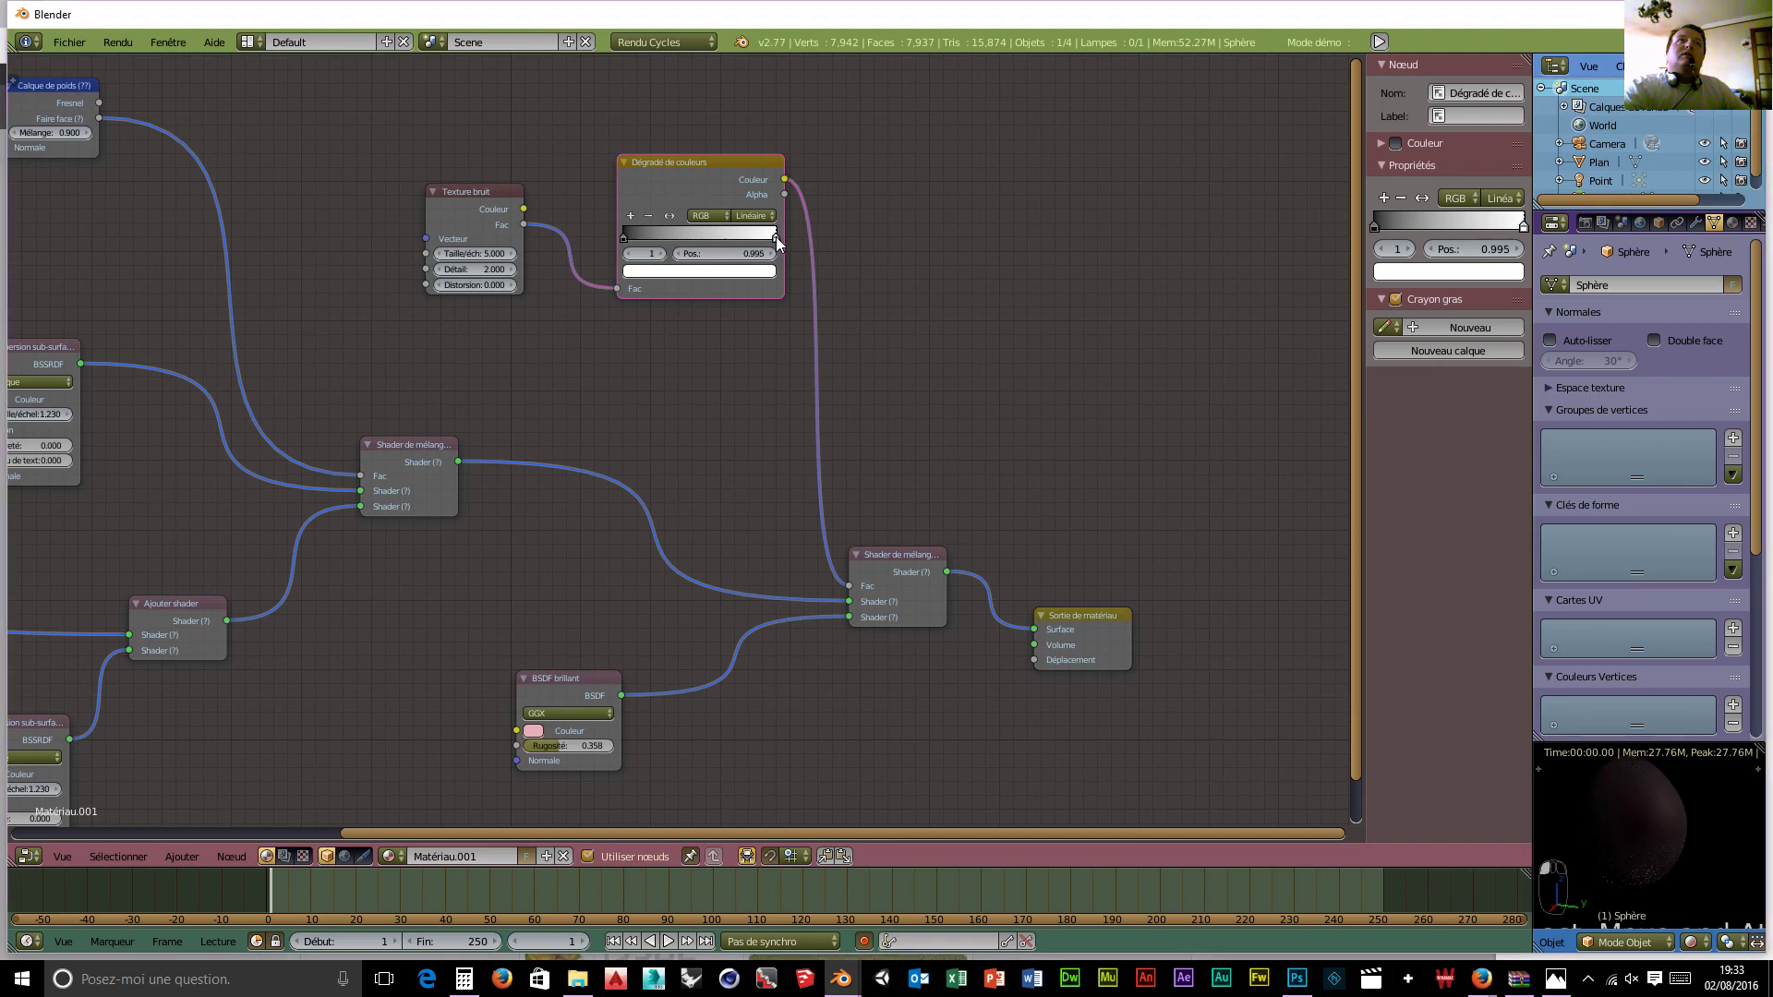
pyautogui.click(684, 272)
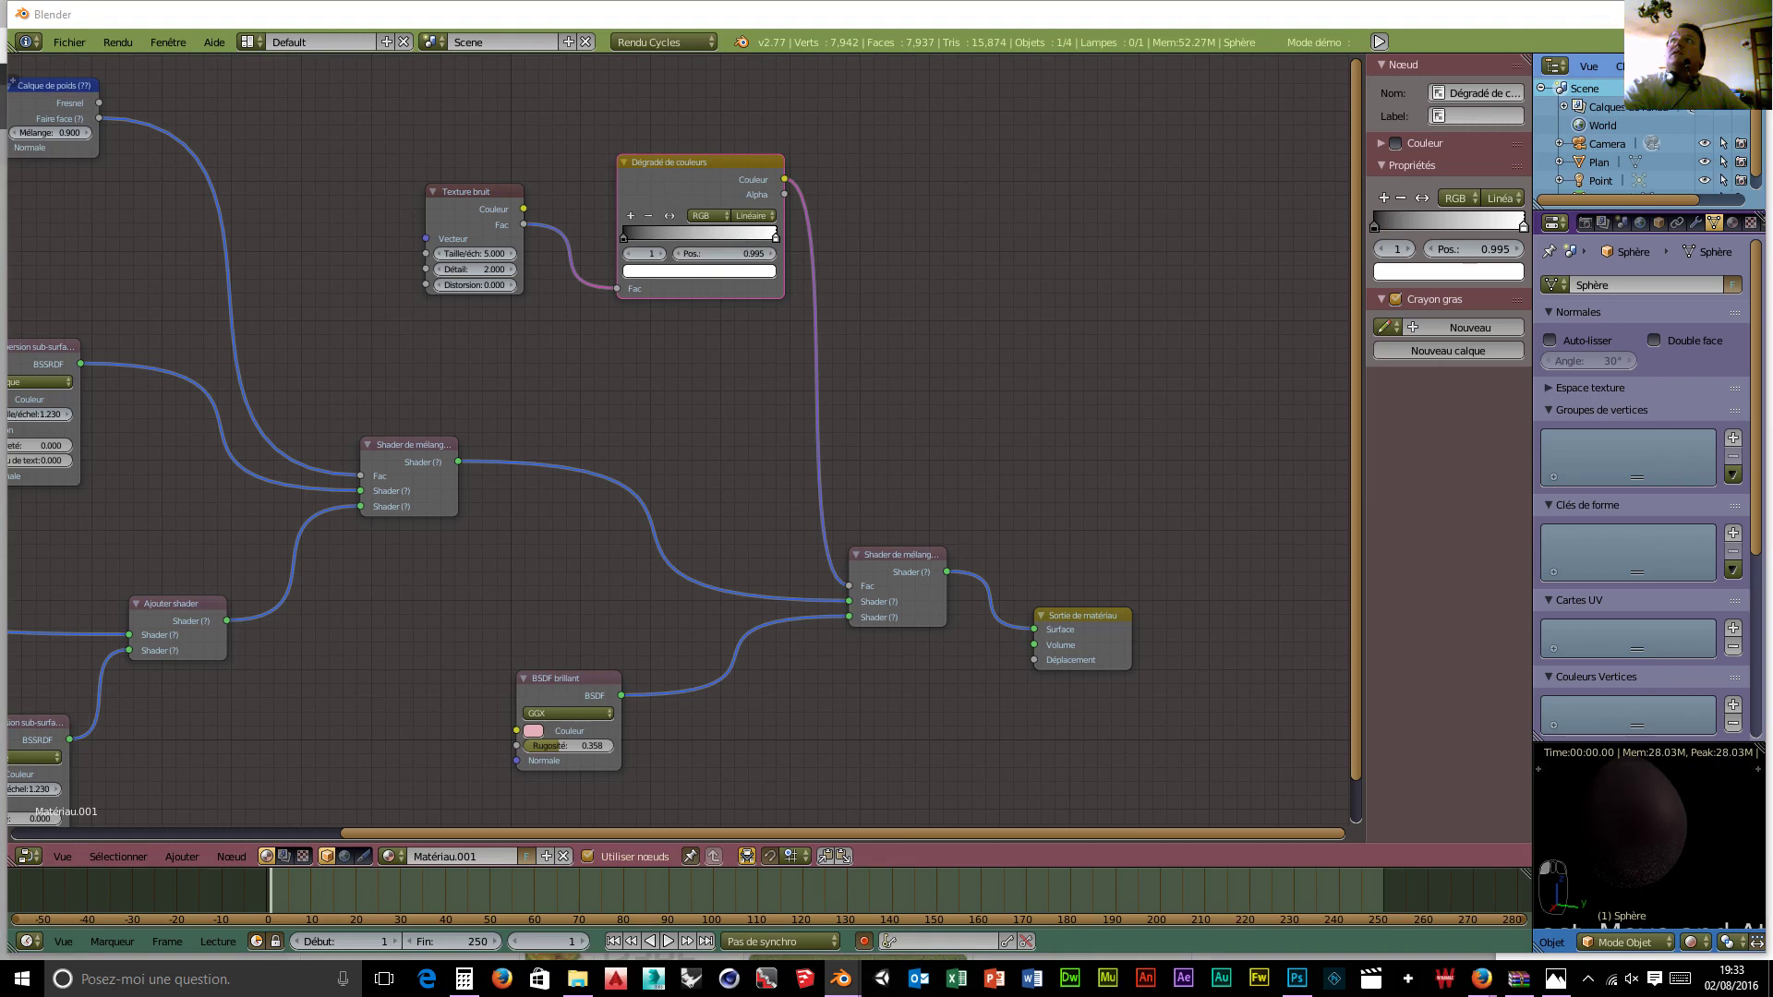
pyautogui.click(694, 272)
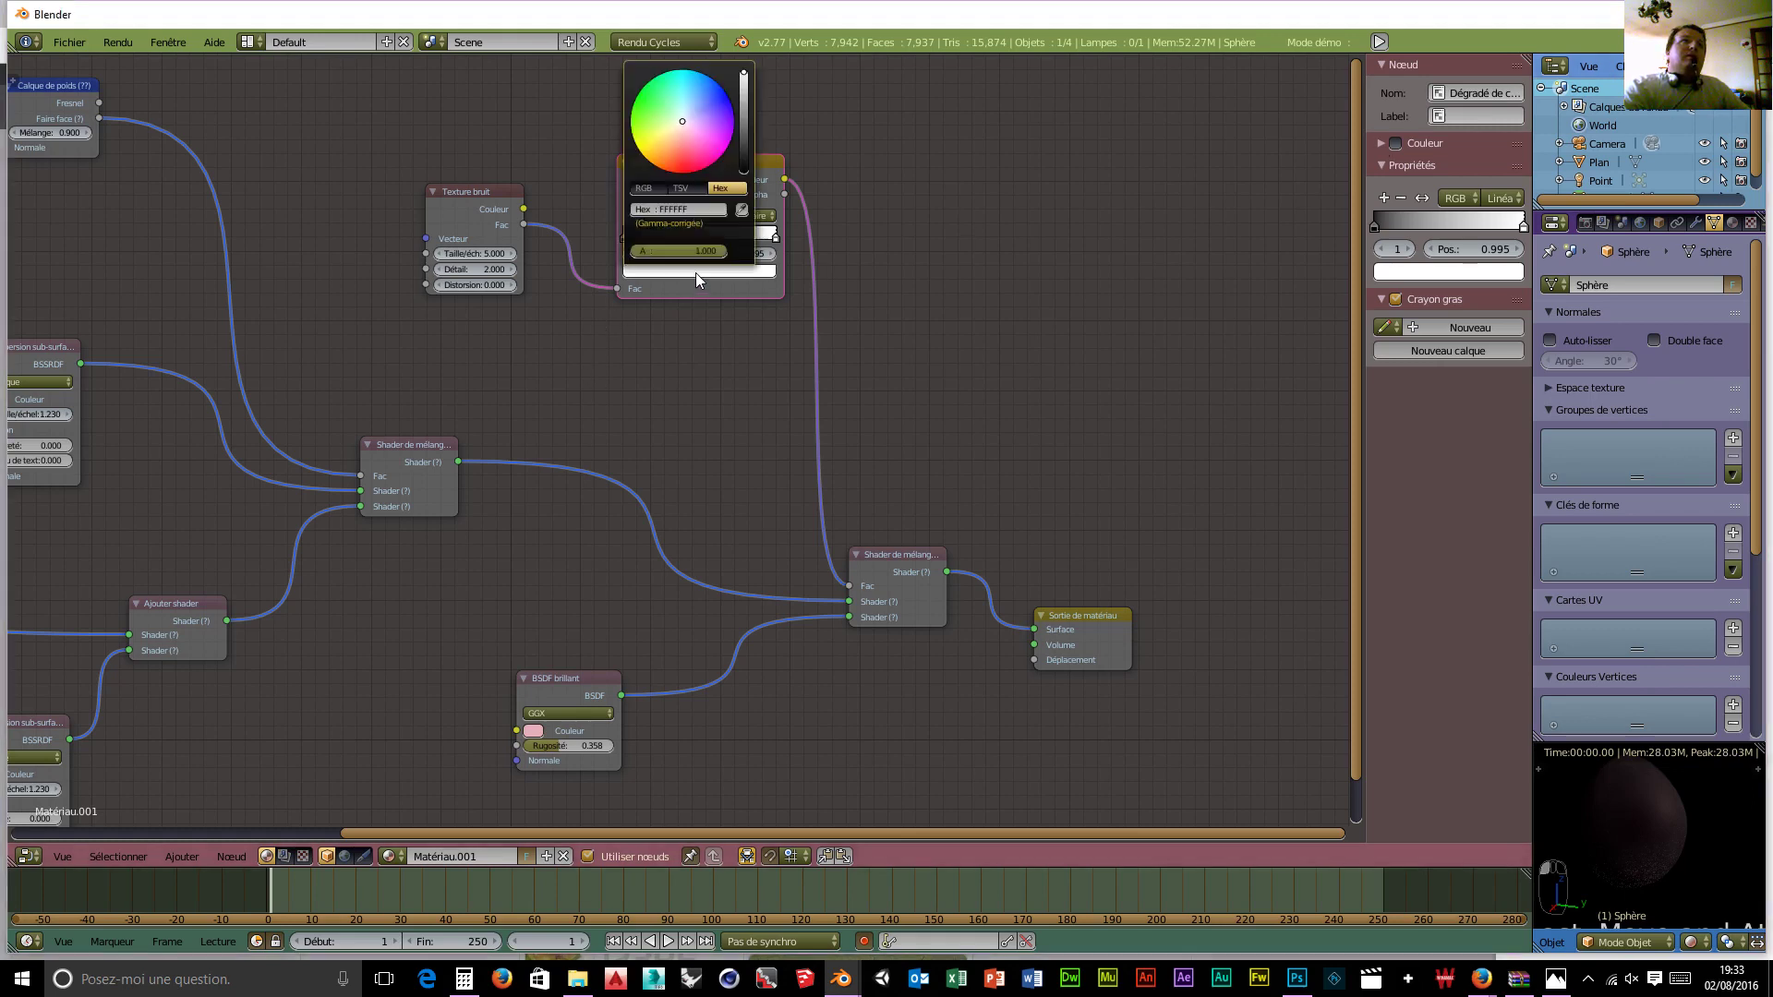
pyautogui.click(694, 211)
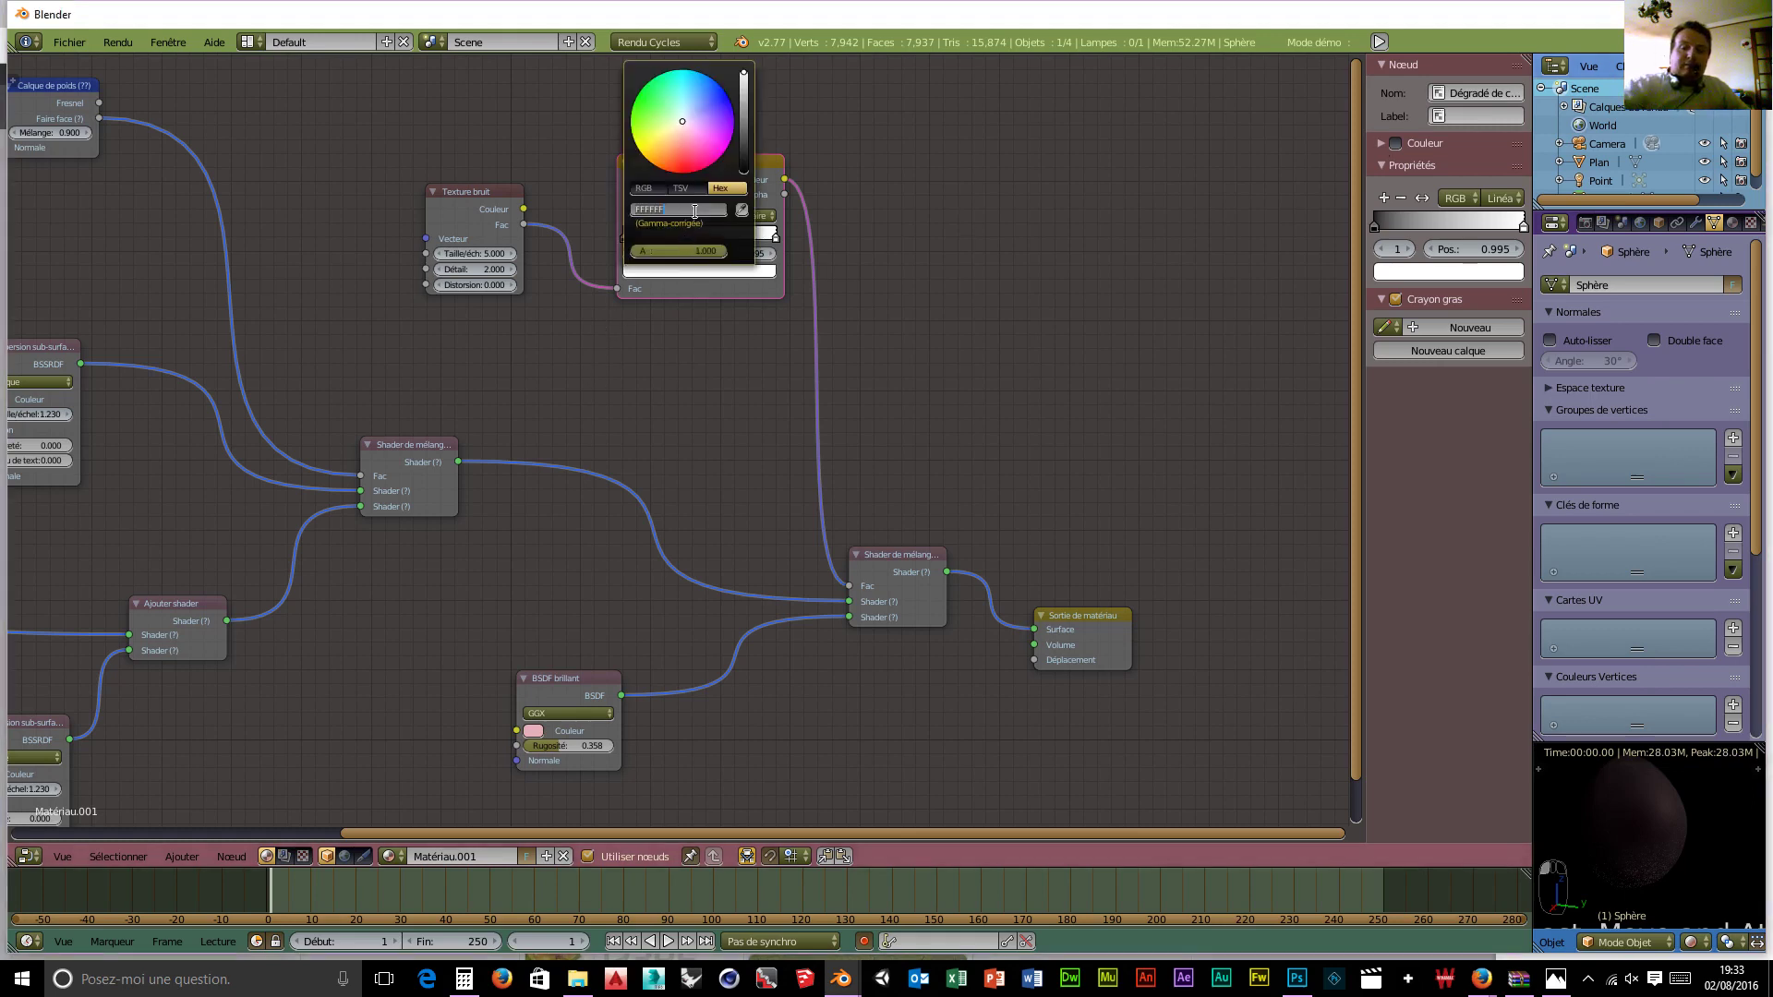
pyautogui.write('959')
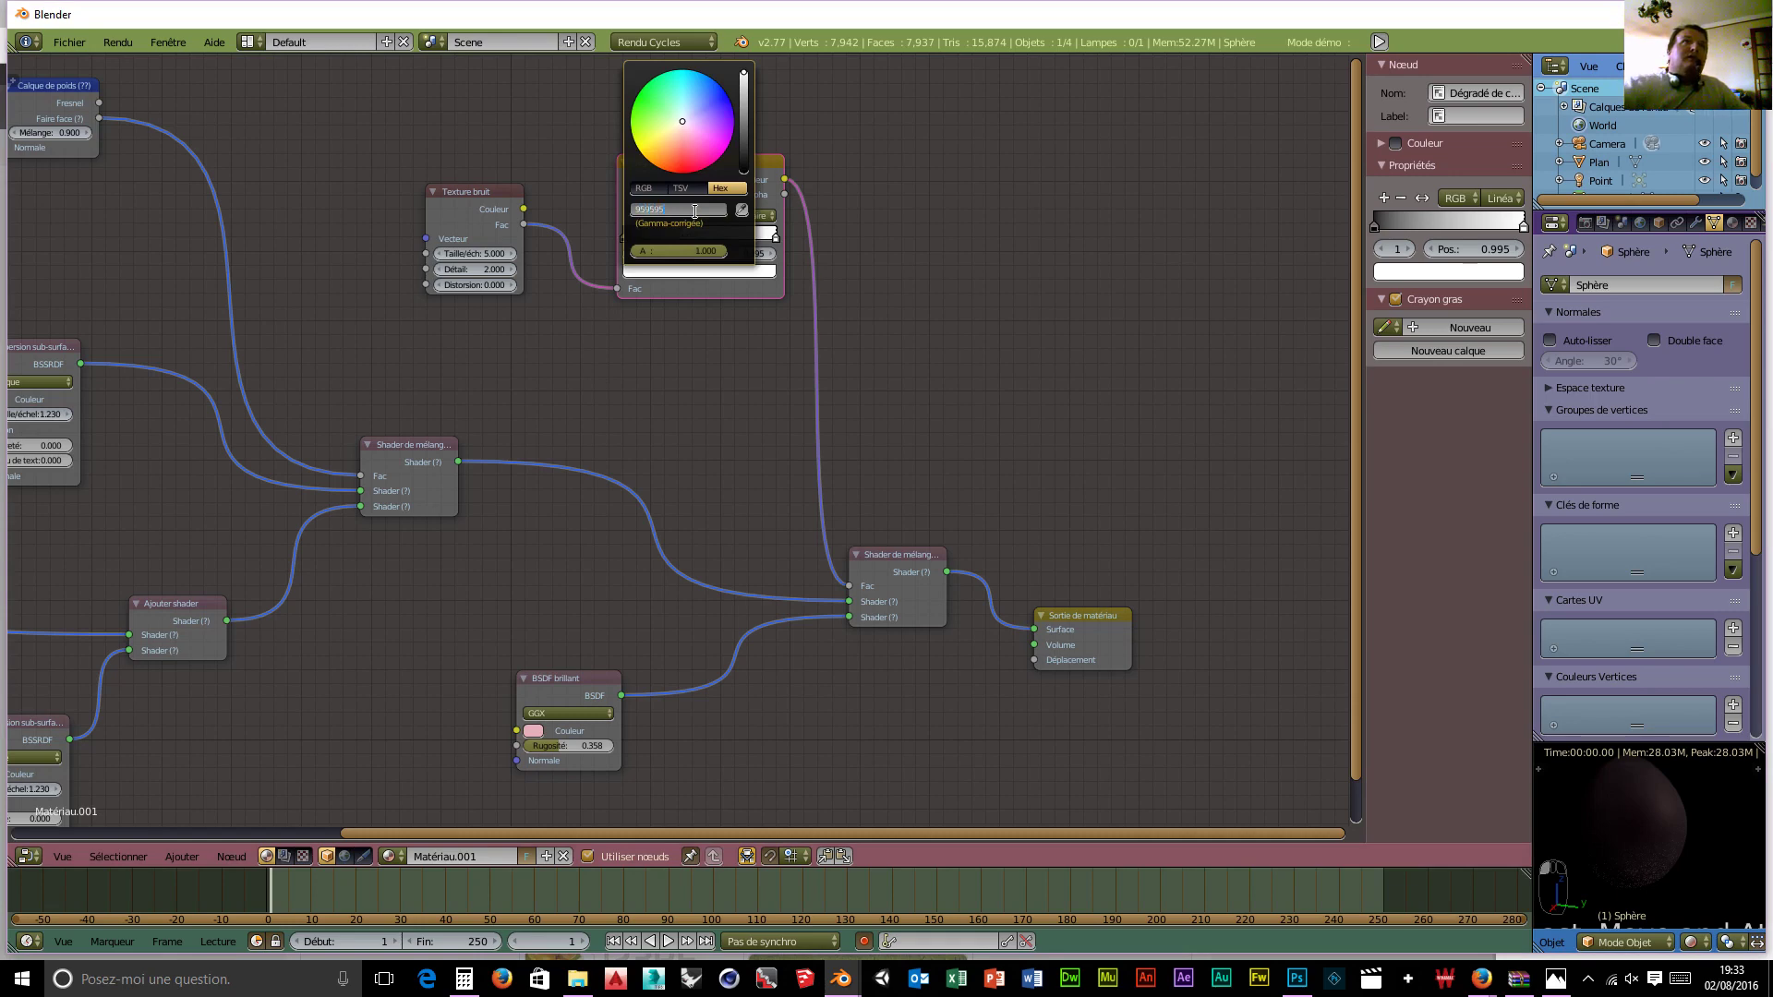
pyautogui.write('595')
pyautogui.press('Return')
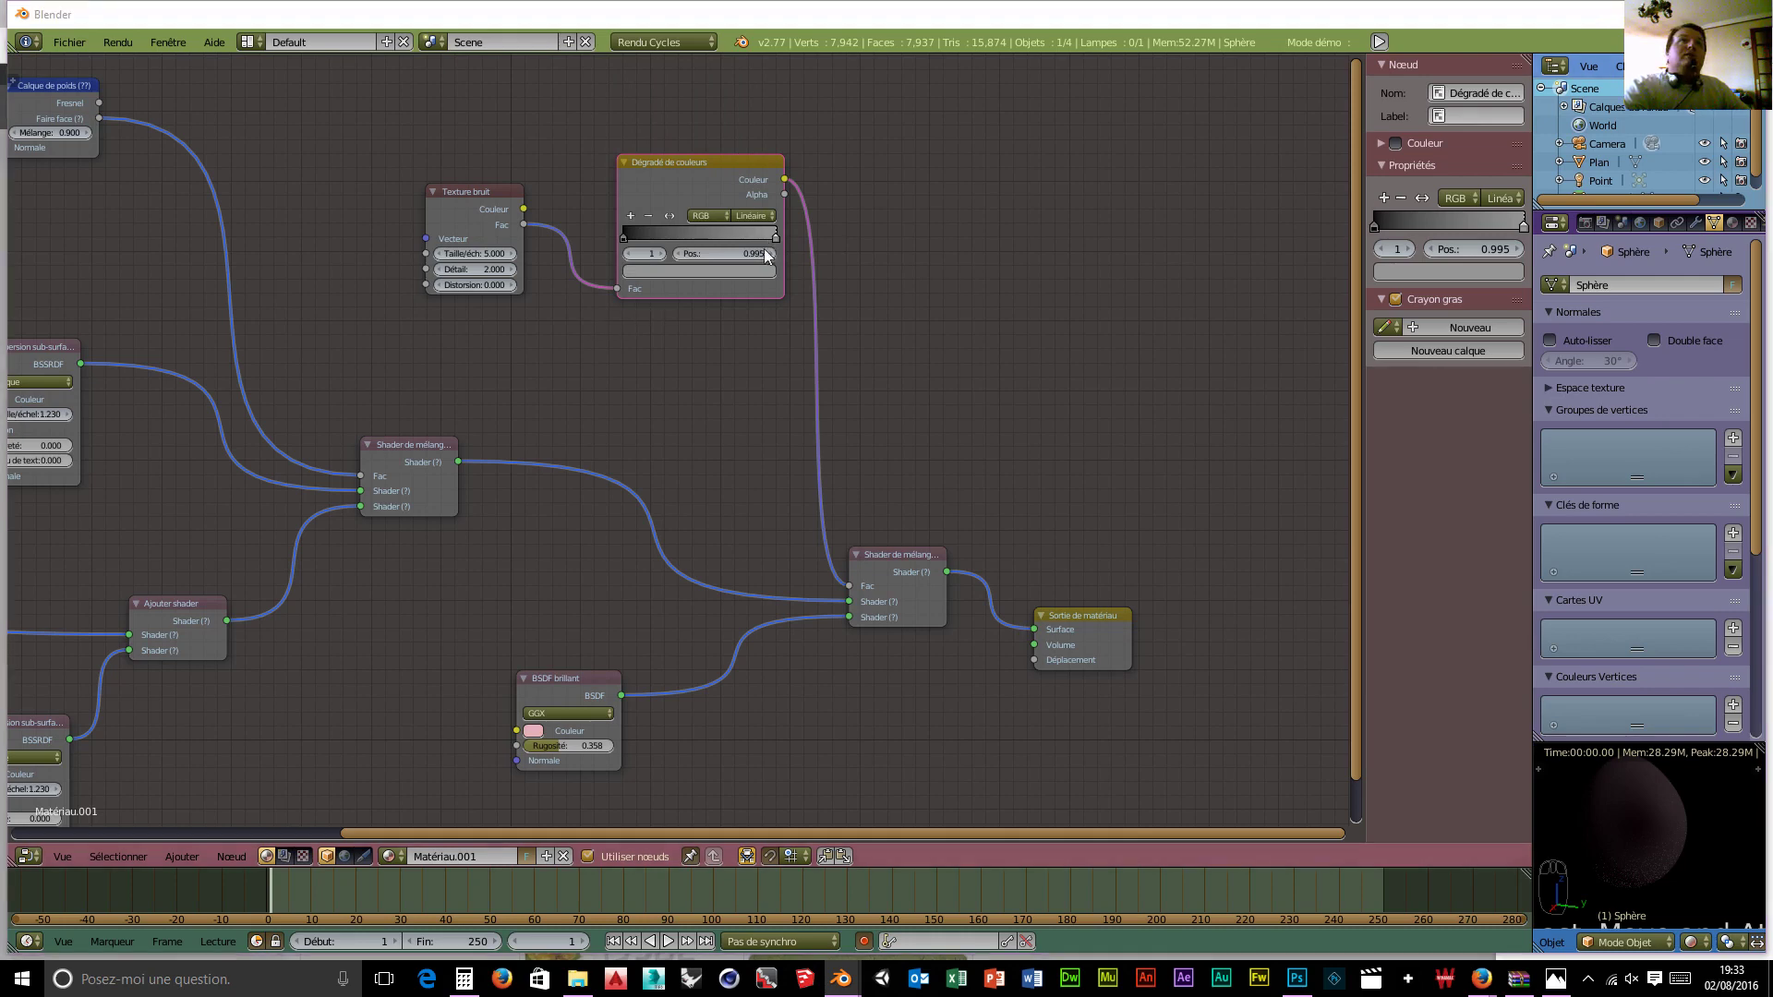
pyautogui.click(744, 256)
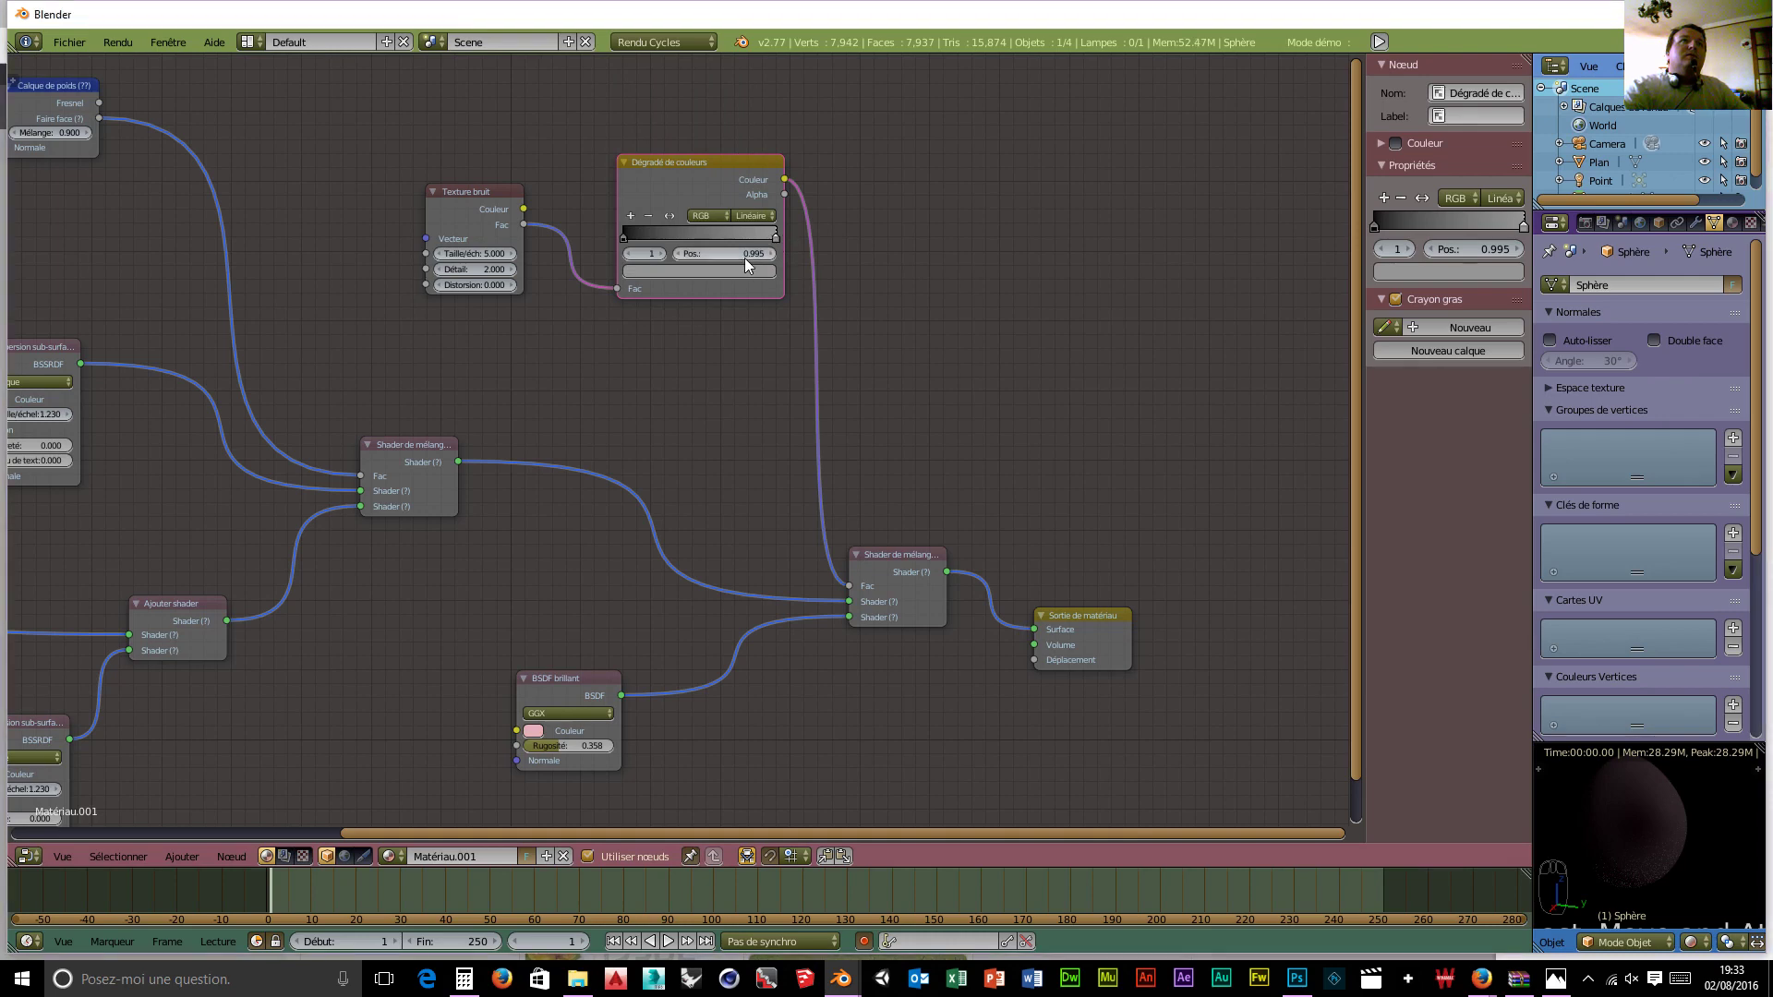
pyautogui.write('.61')
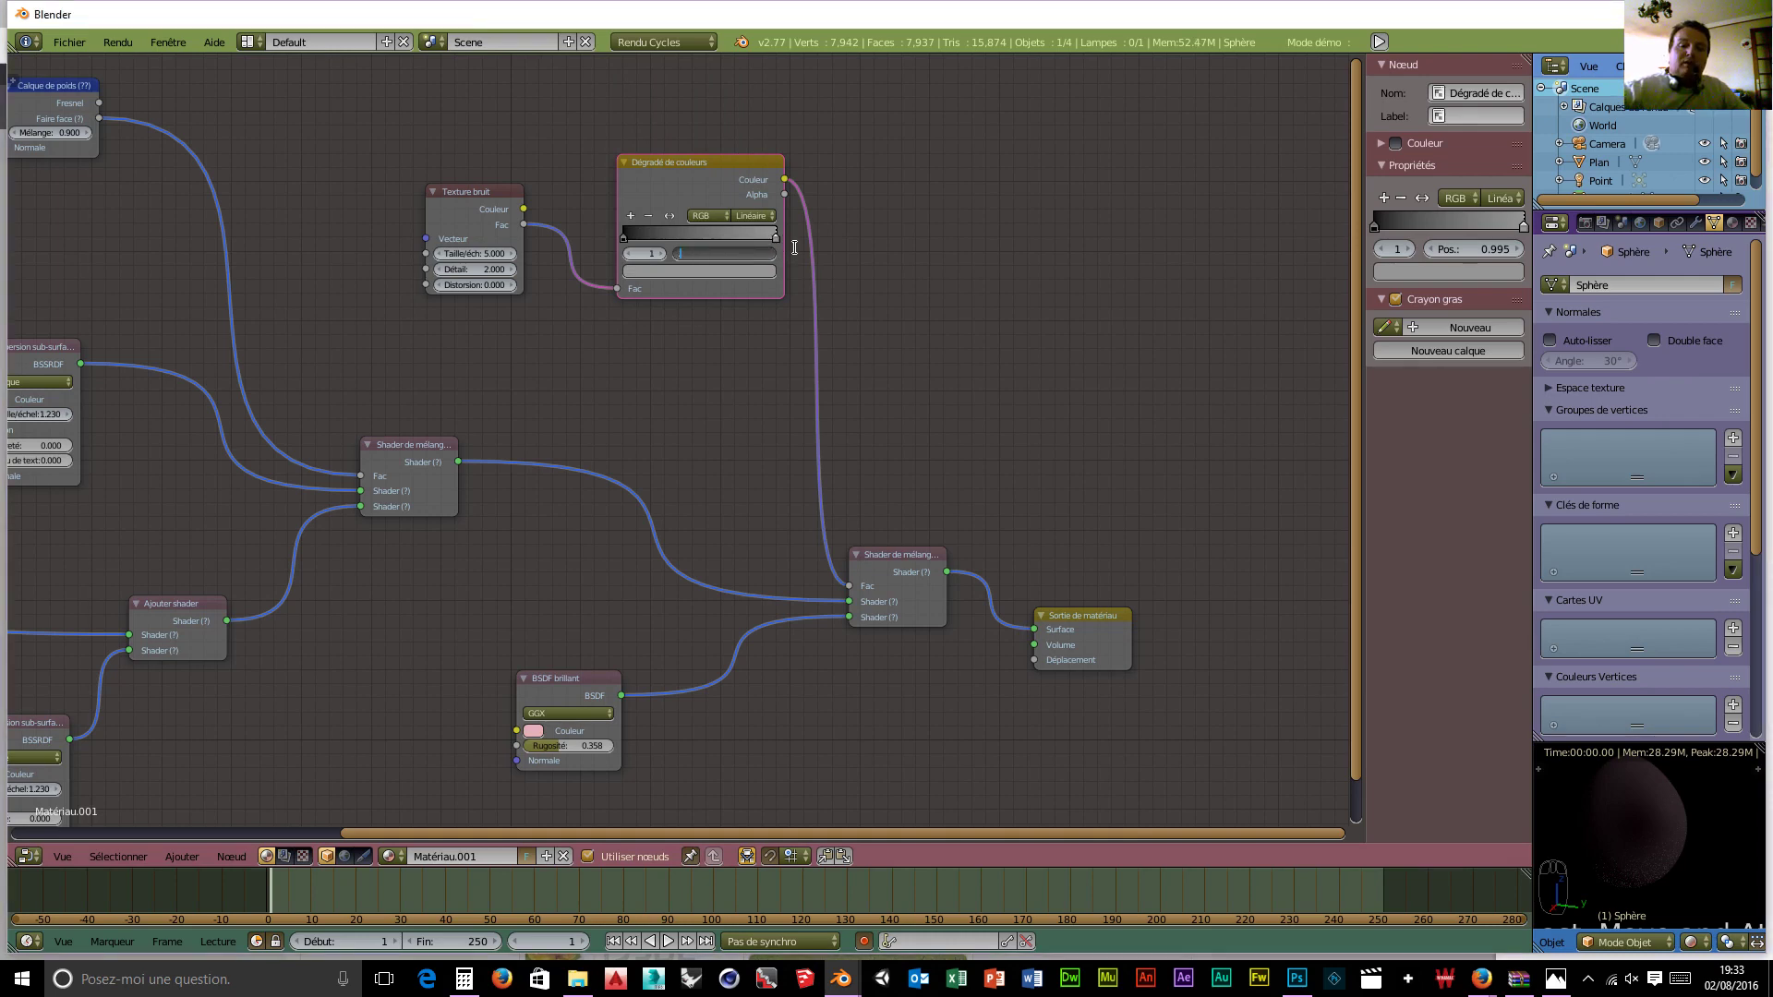
pyautogui.press('Return')
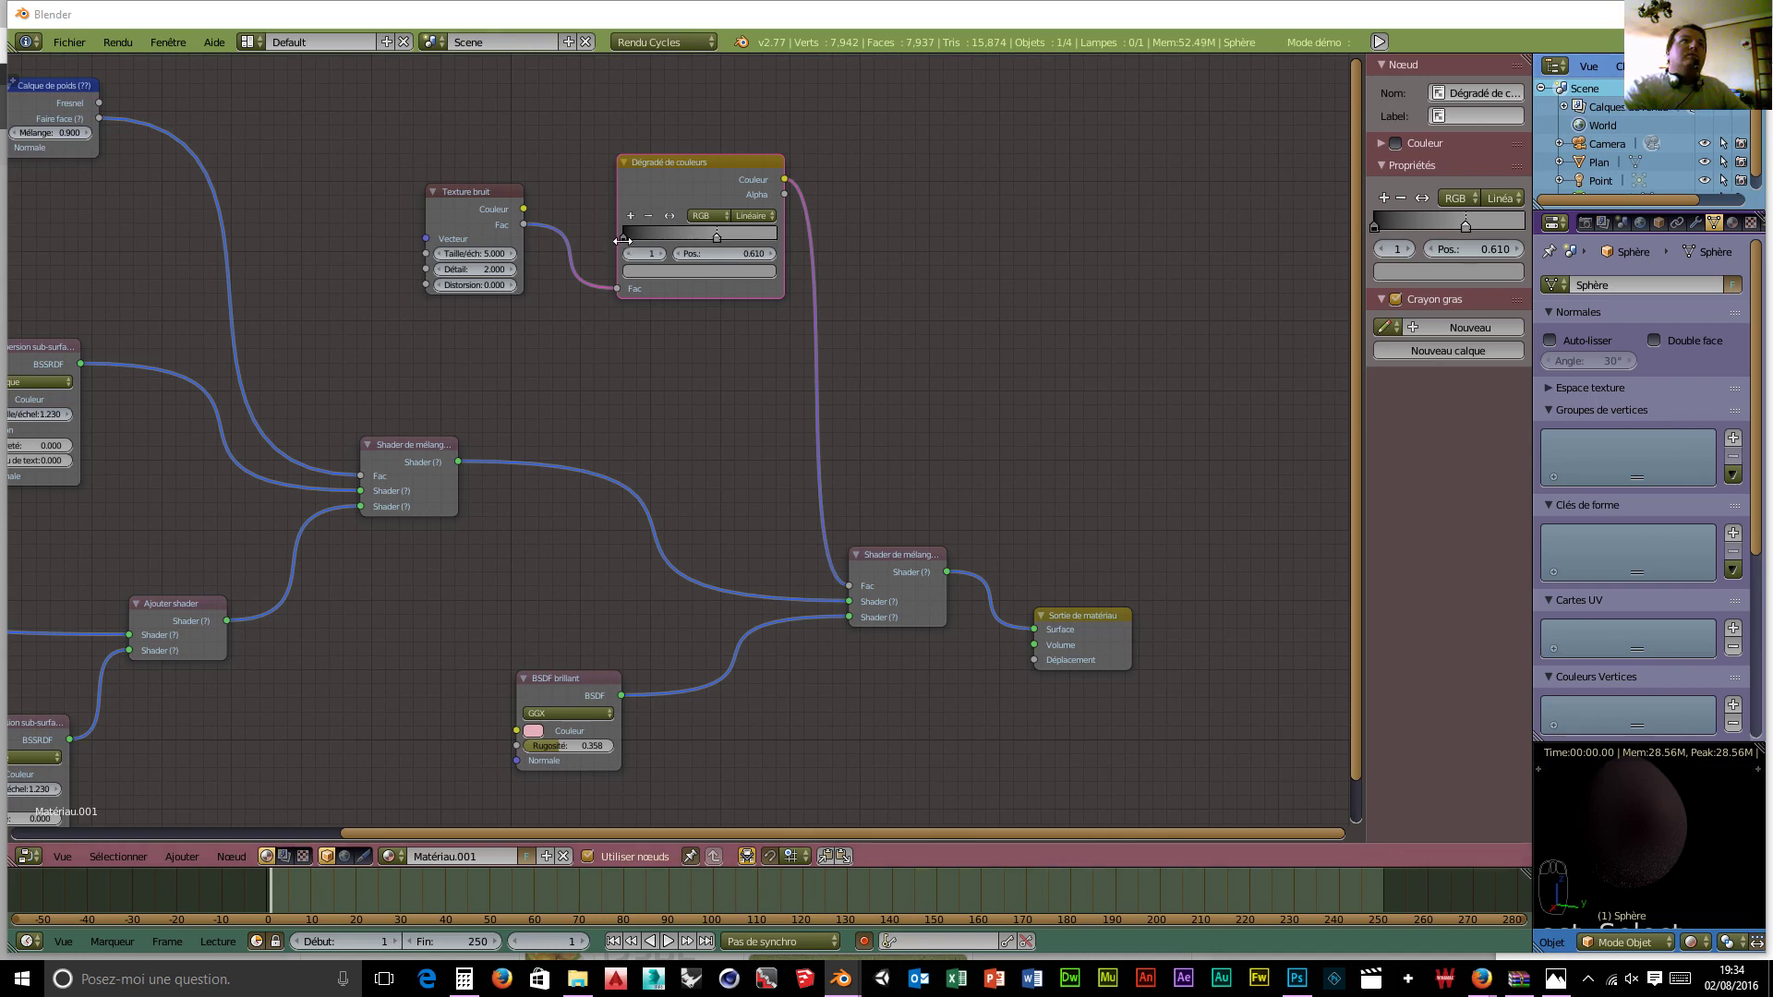
# Step: Set the position of the color ramp's black stop to 0.312
pyautogui.moveTo(621, 240); pyautogui.dragTo(620, 240)
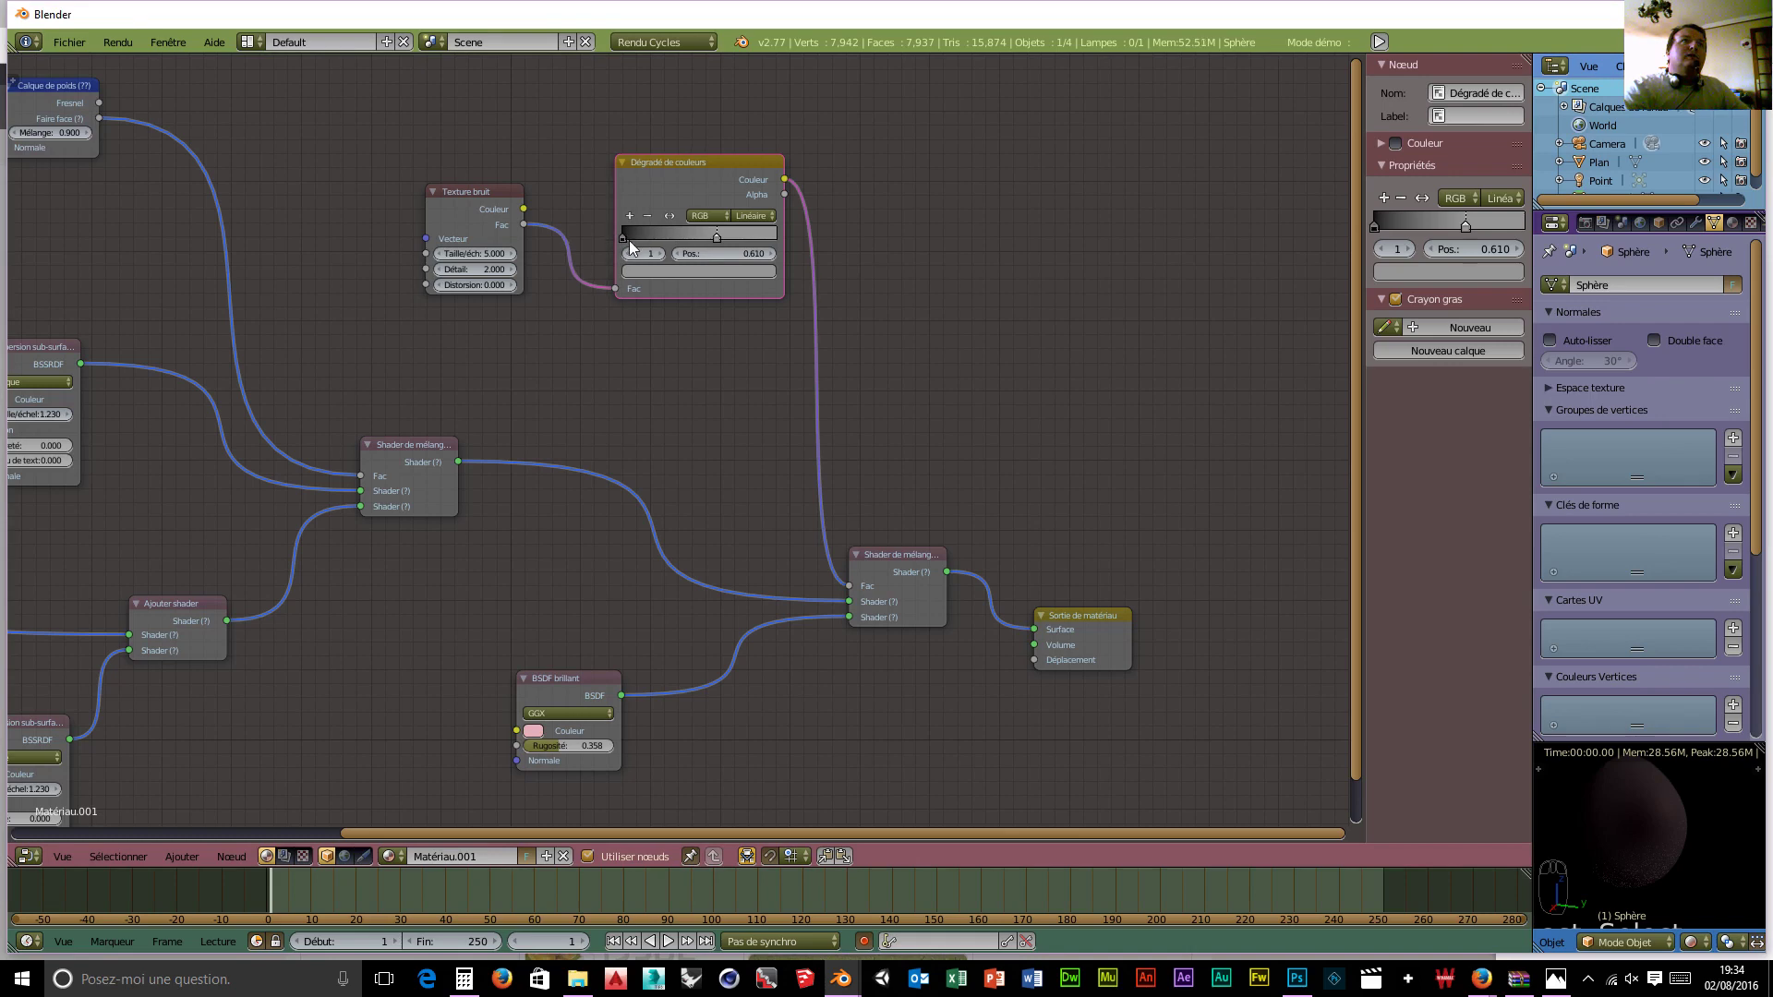
pyautogui.moveTo(623, 239); pyautogui.dragTo(629, 240)
pyautogui.click(630, 240)
pyautogui.click(750, 257)
pyautogui.write('0.0')
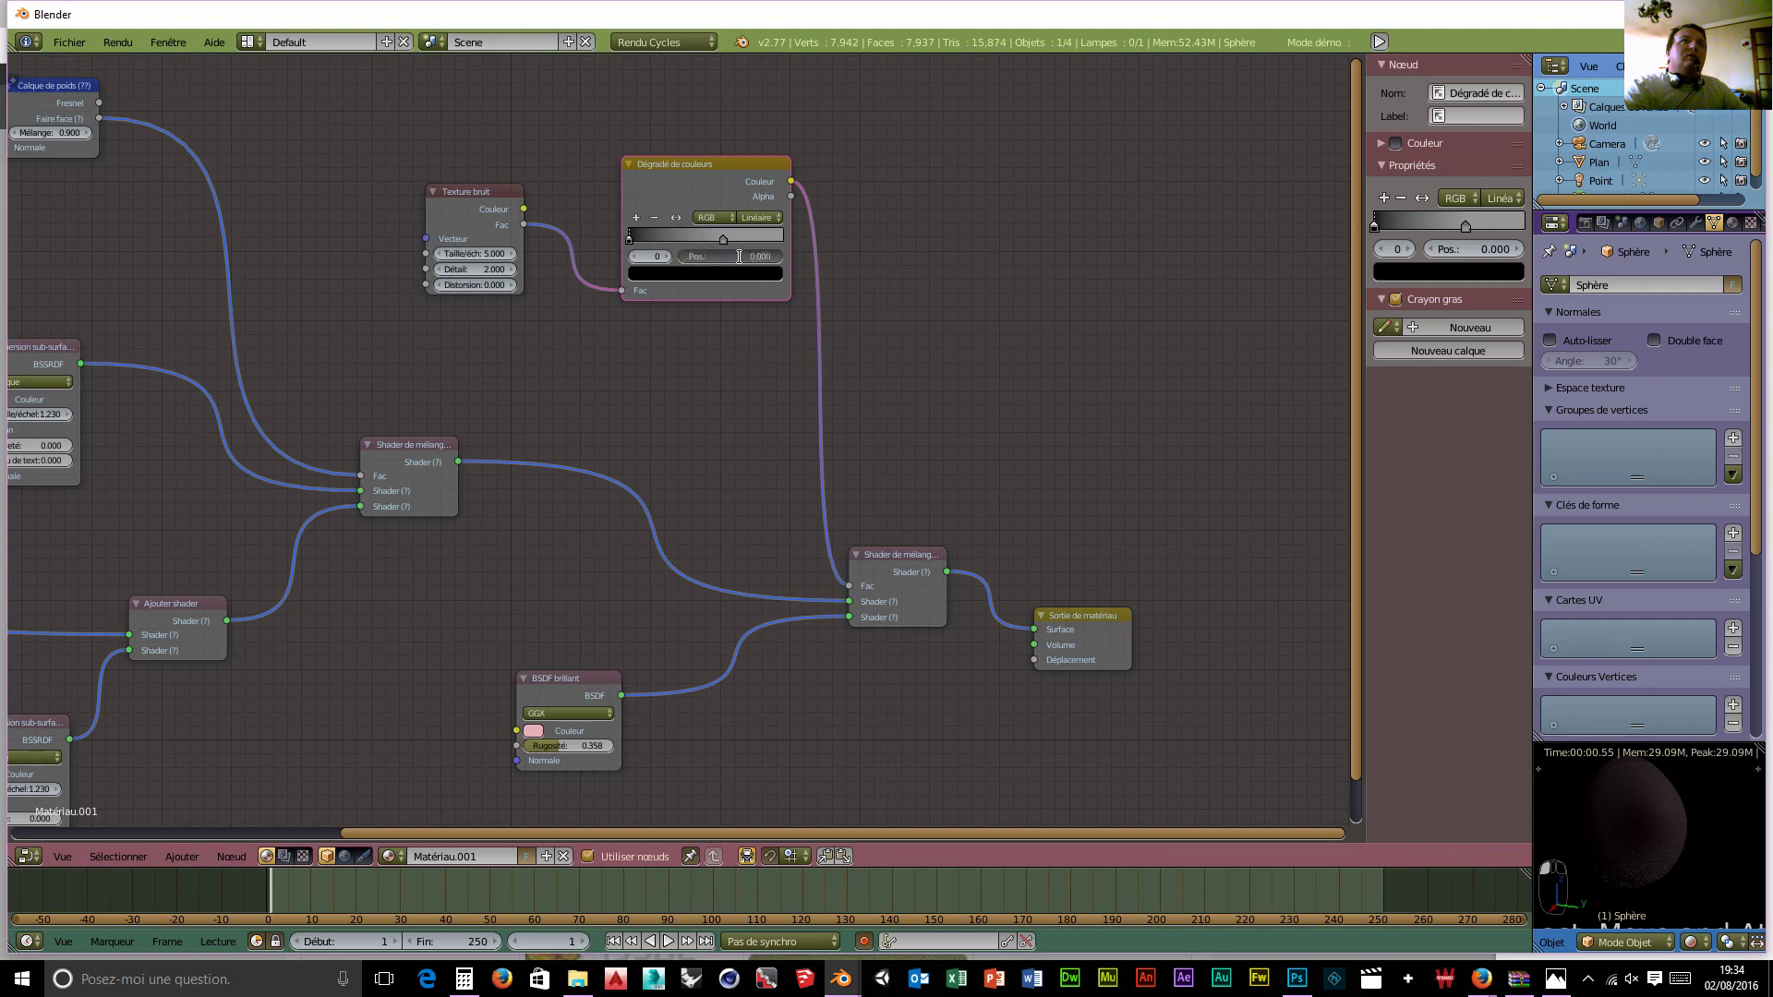
pyautogui.write('.312')
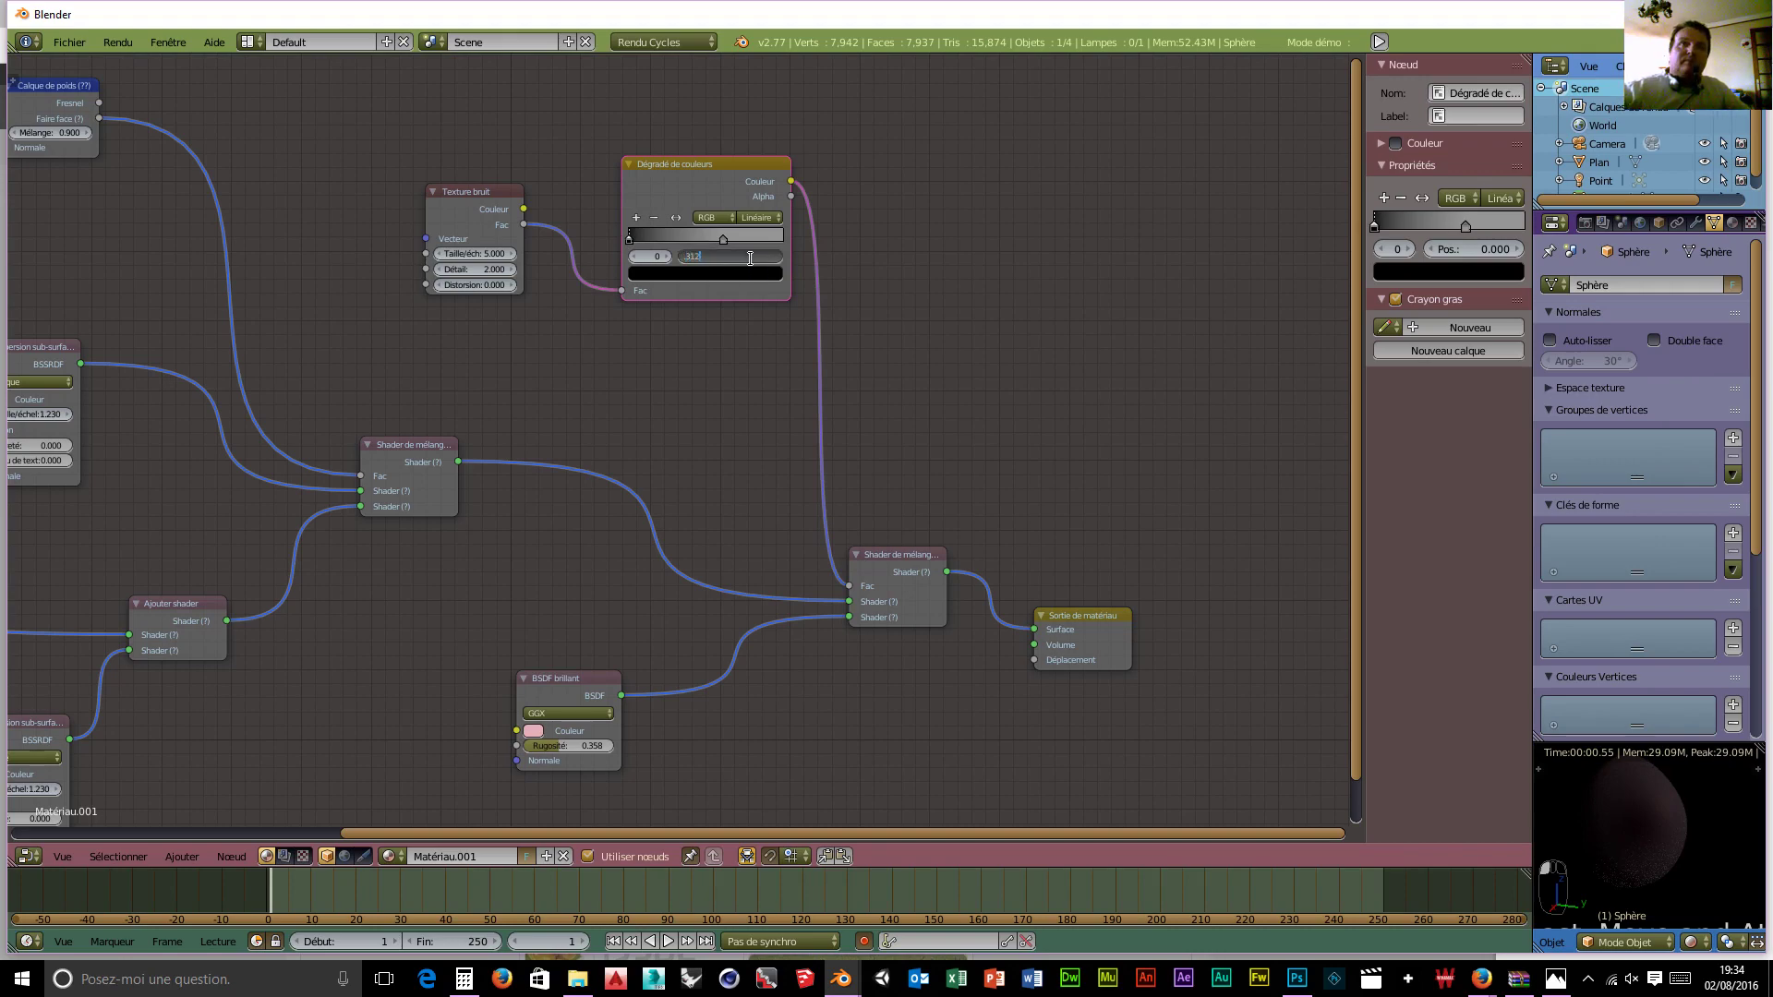
pyautogui.press('Return')
# Step: Move the diffuse node (BSDF diffus) further left of the two subsurface color ramps
pyautogui.scroll(-3, 768, 346)
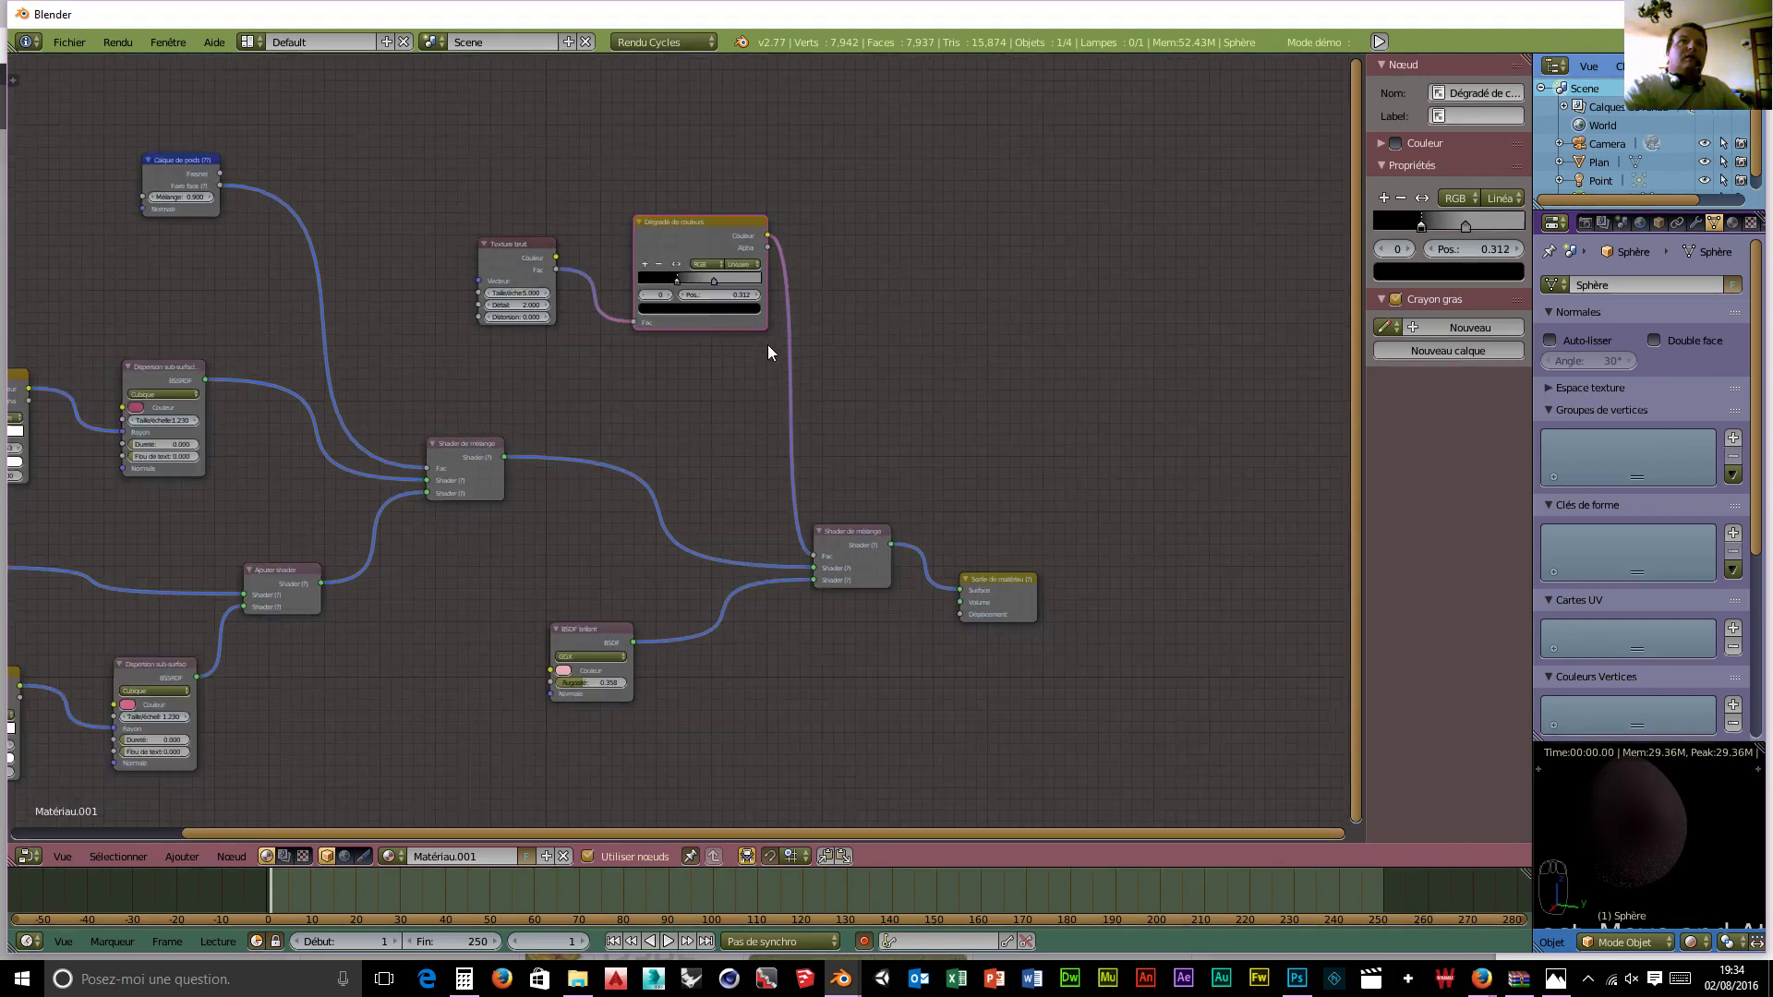
pyautogui.moveTo(740, 367); pyautogui.dragTo(1140, 350, button='middle')
pyautogui.moveTo(558, 513); pyautogui.dragTo(634, 545, button='middle')
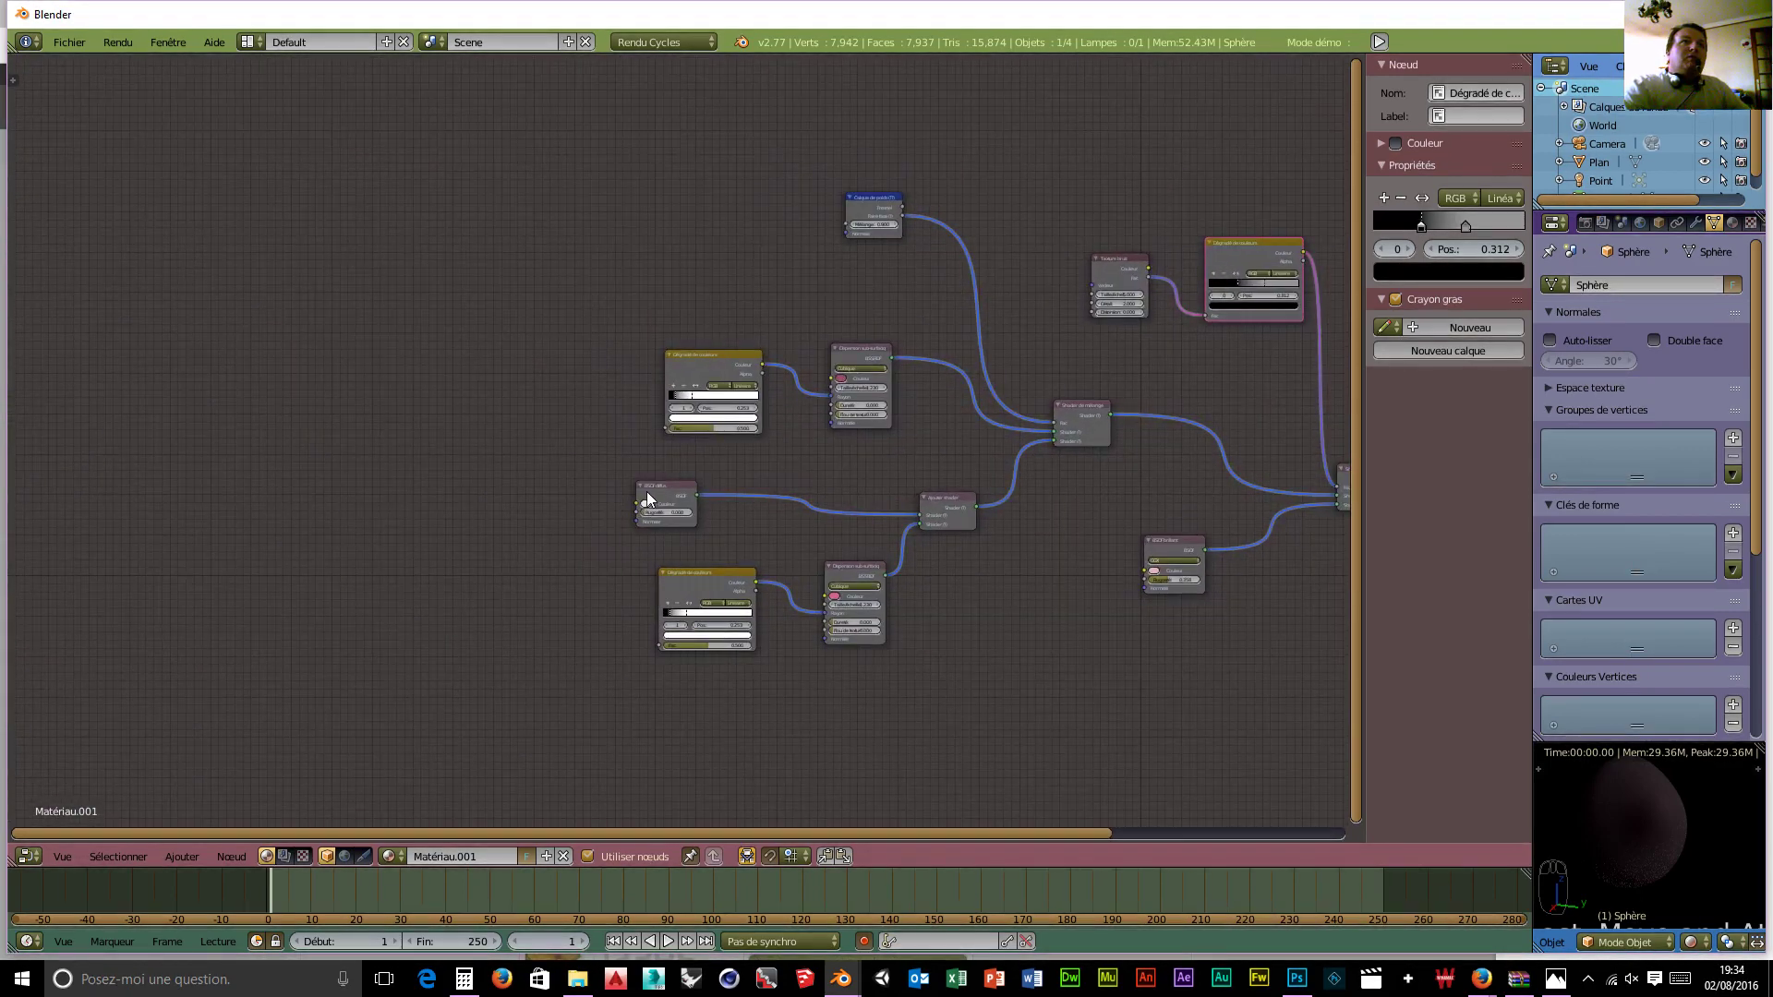
pyautogui.moveTo(647, 497); pyautogui.dragTo(561, 471)
pyautogui.scroll(1, 517, 611)
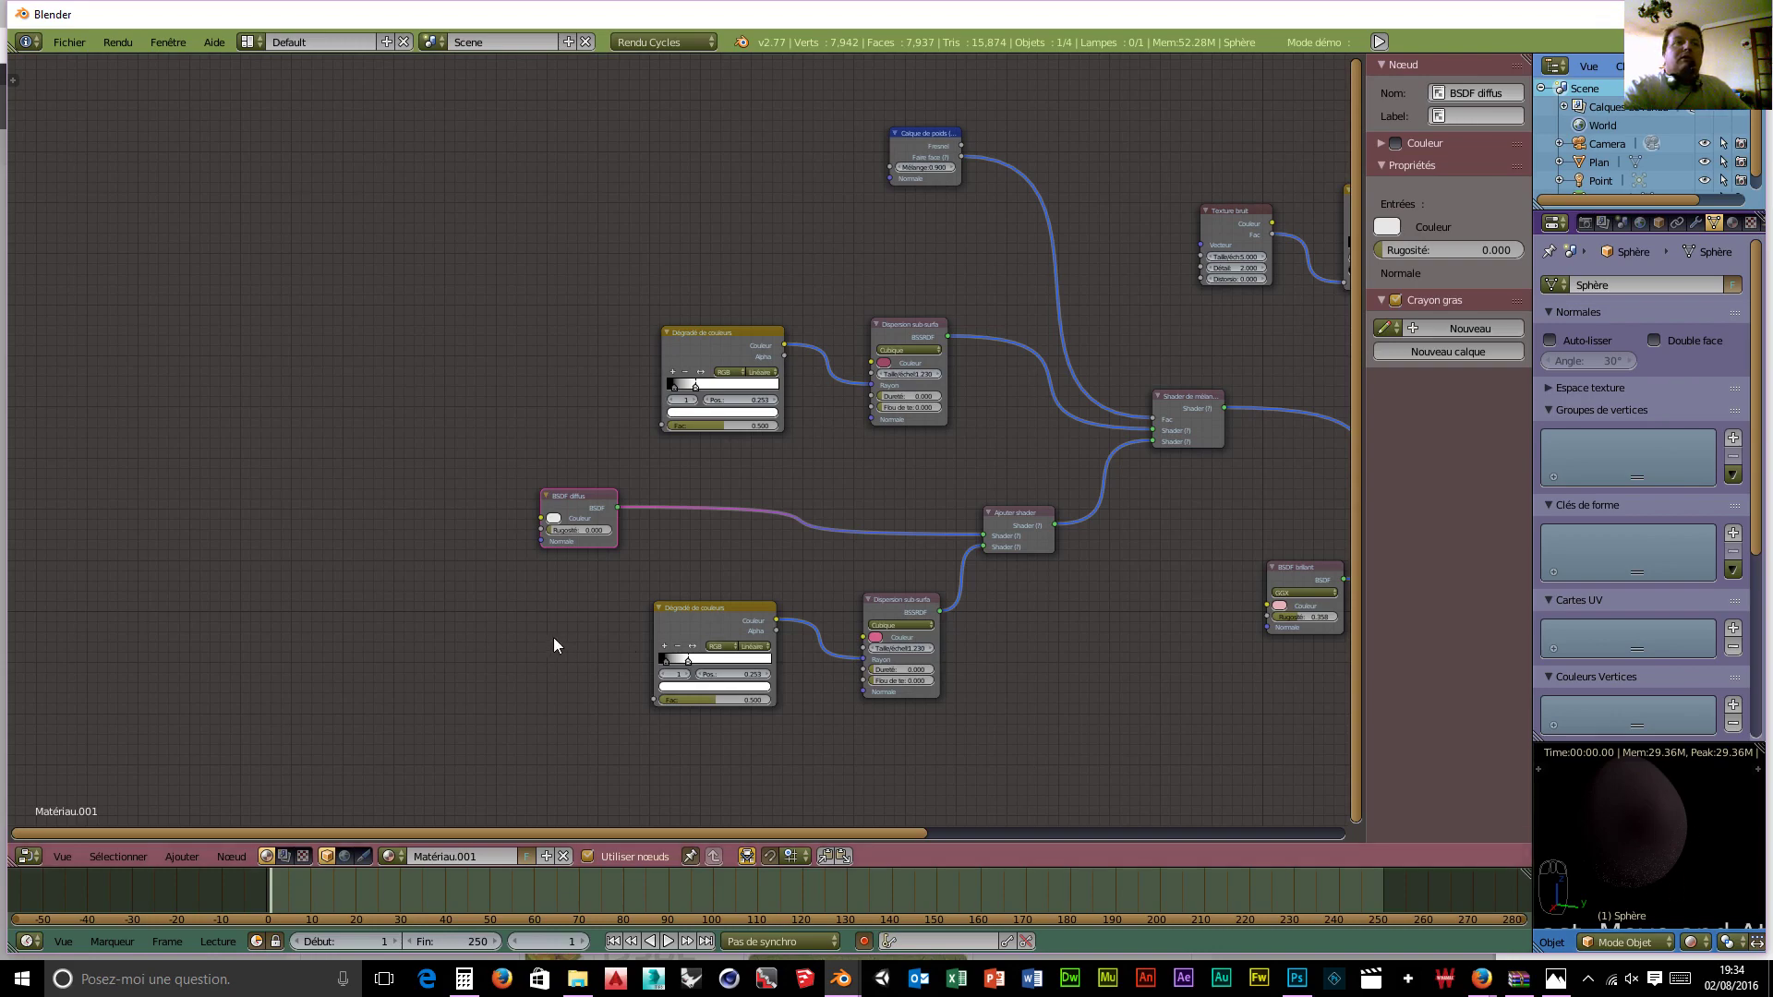
# Step: Add another noise texture node (Texture bruit) at the far upper left of the node tree
pyautogui.moveTo(510, 635); pyautogui.dragTo(739, 661, button='middle')
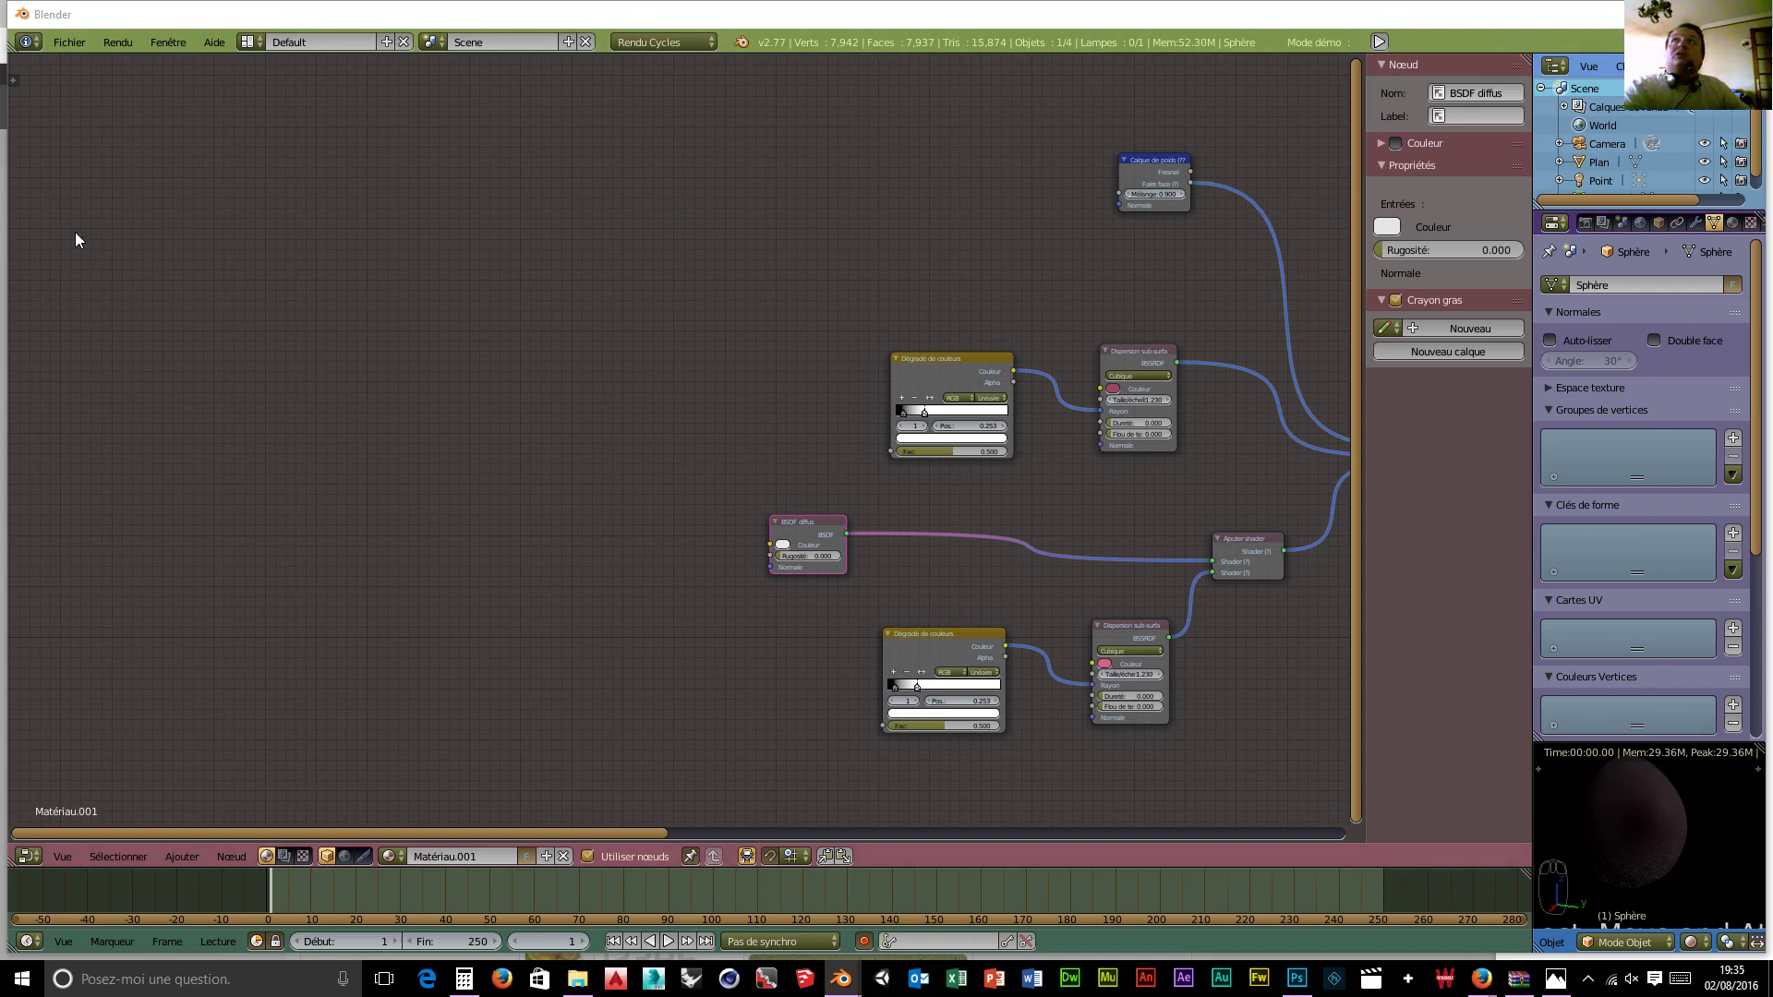
pyautogui.moveTo(61, 353); pyautogui.dragTo(167, 309, button='middle')
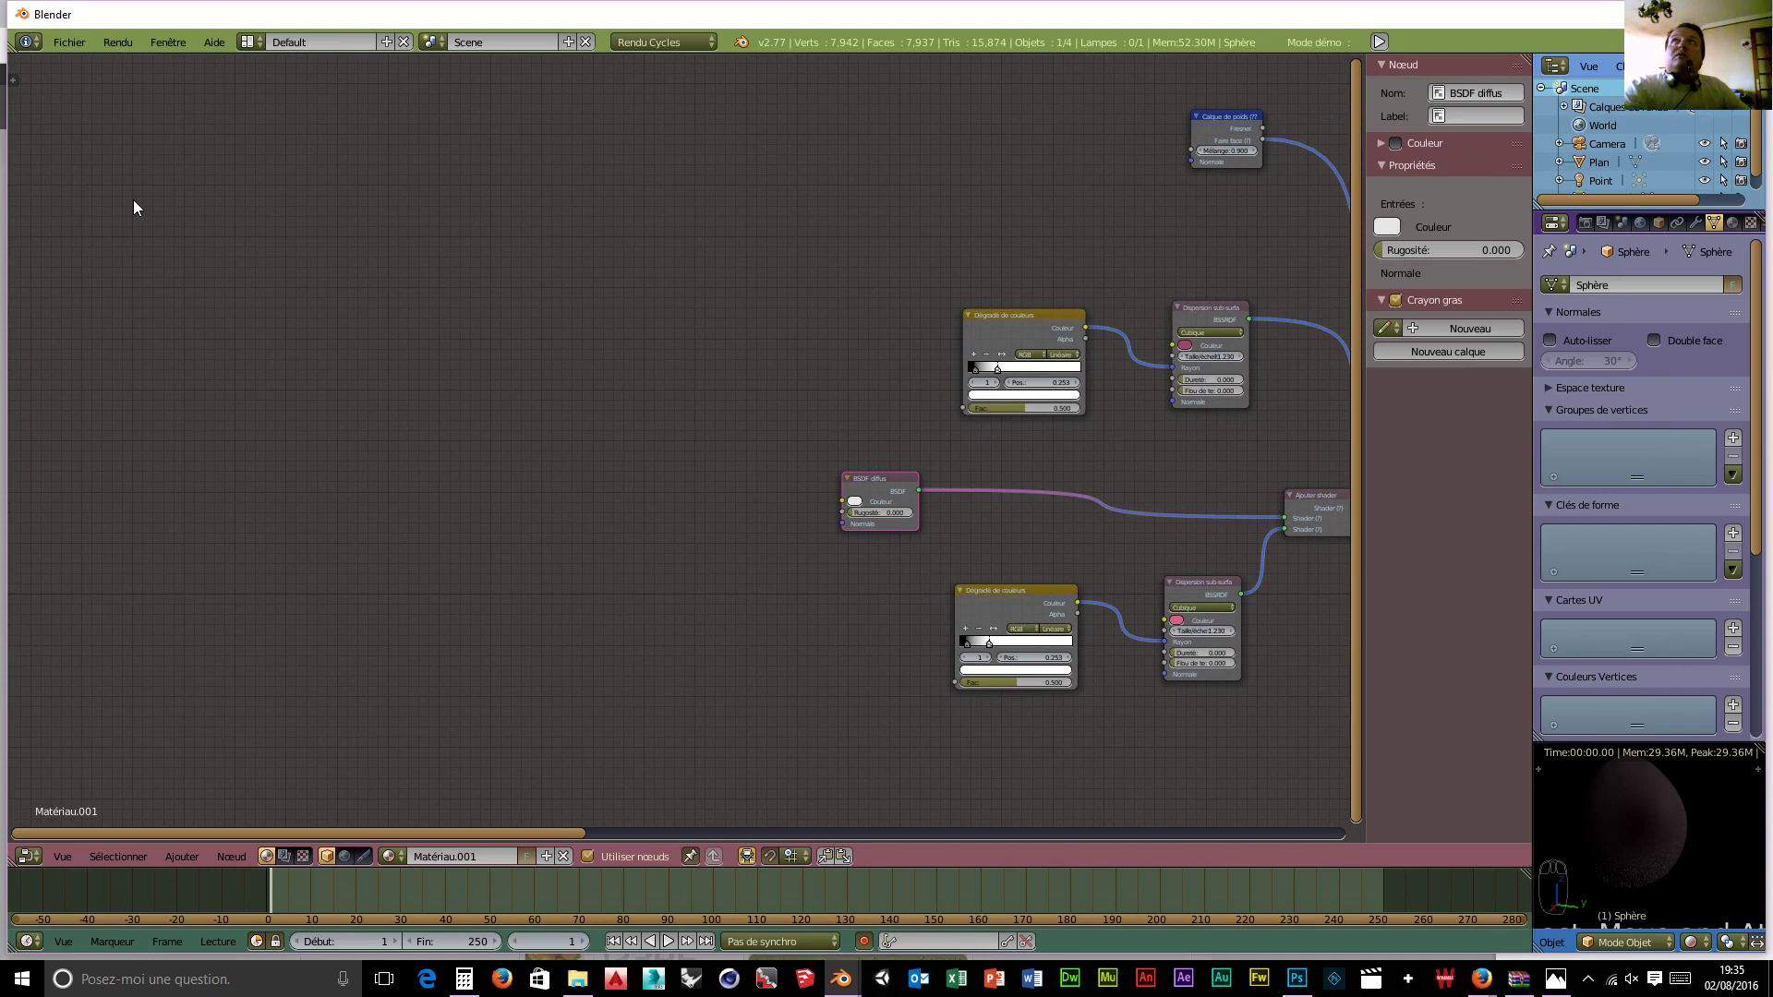
pyautogui.hotkey('shift', 'a')
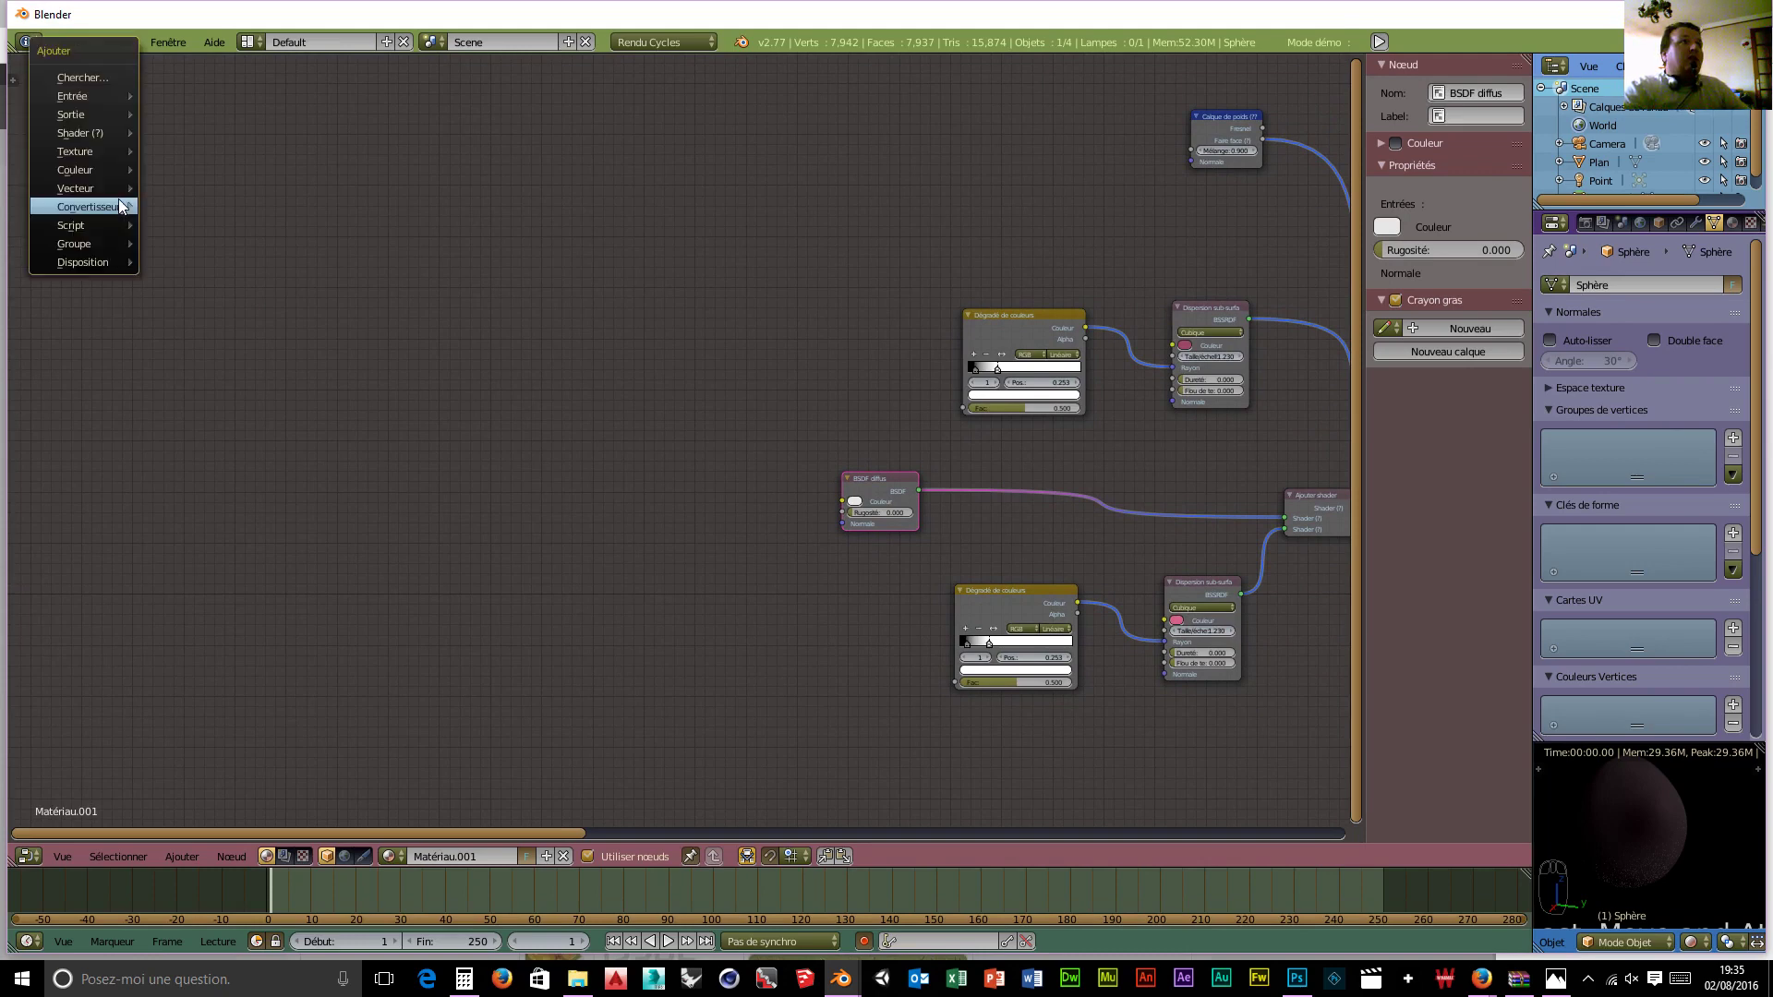
pyautogui.moveTo(120, 205)
pyautogui.moveTo(86, 153)
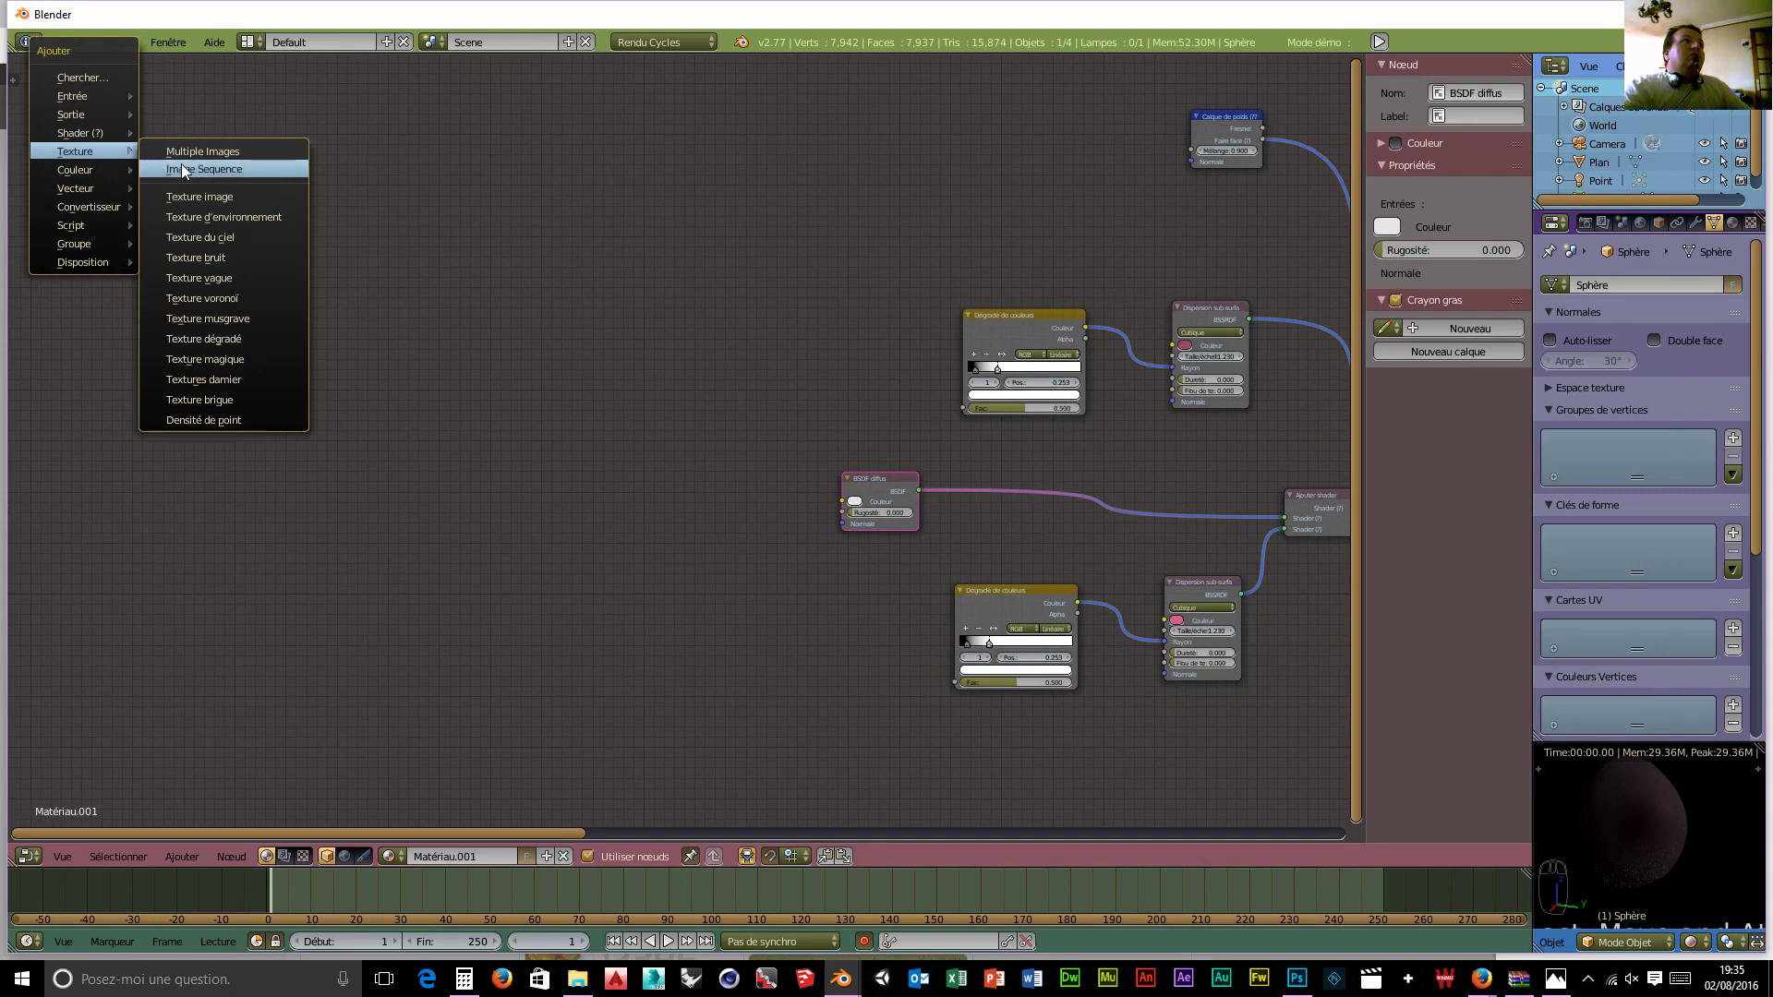
pyautogui.click(209, 258)
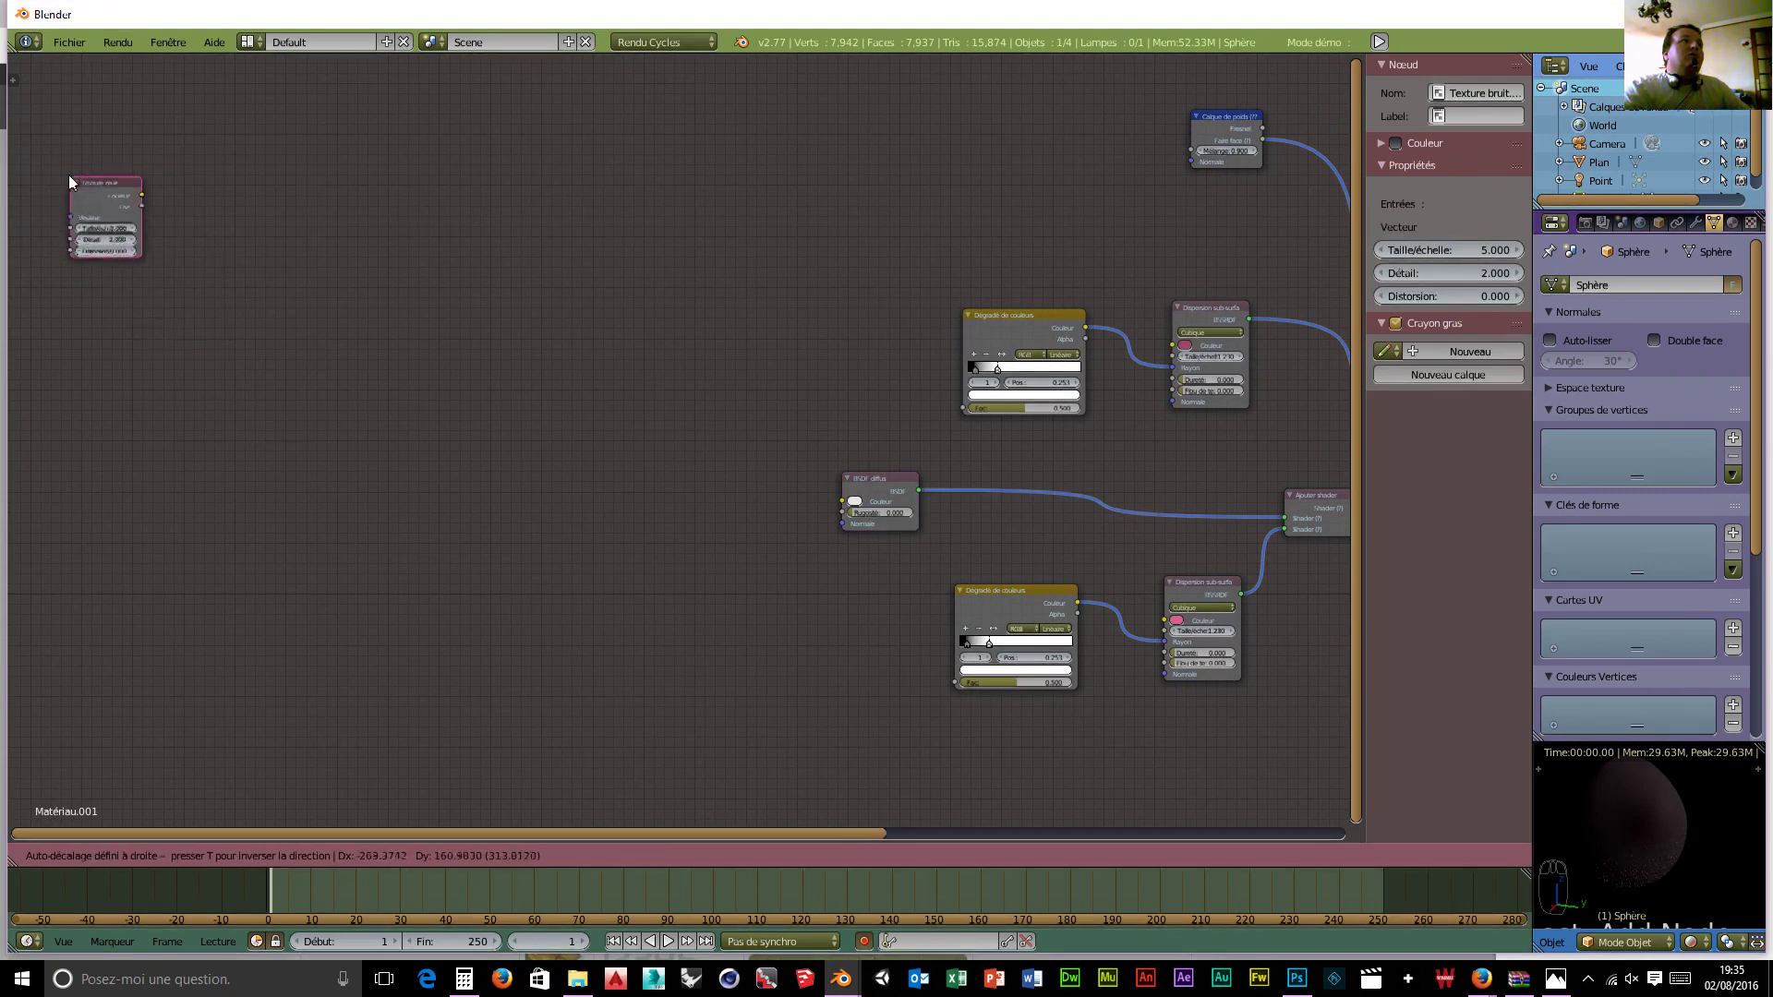
pyautogui.click(96, 173)
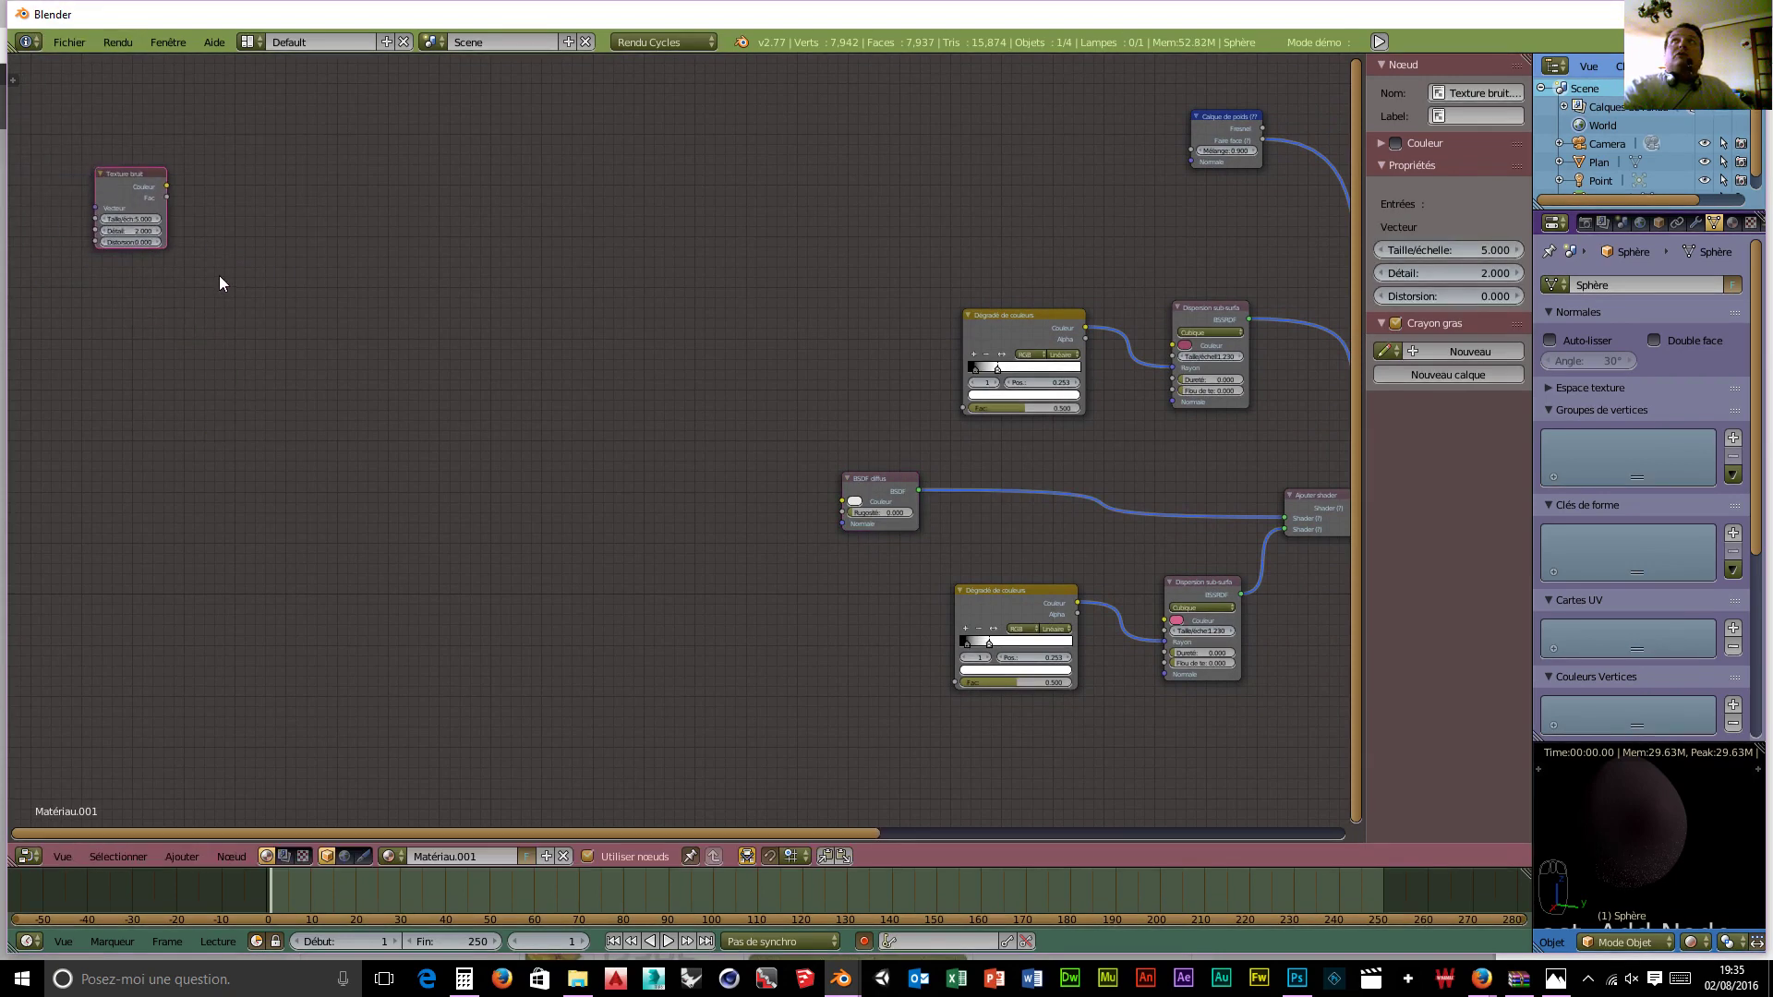
# Step: Set both the scale and the detail of the new noise texture node to 5.55
pyautogui.click(129, 219)
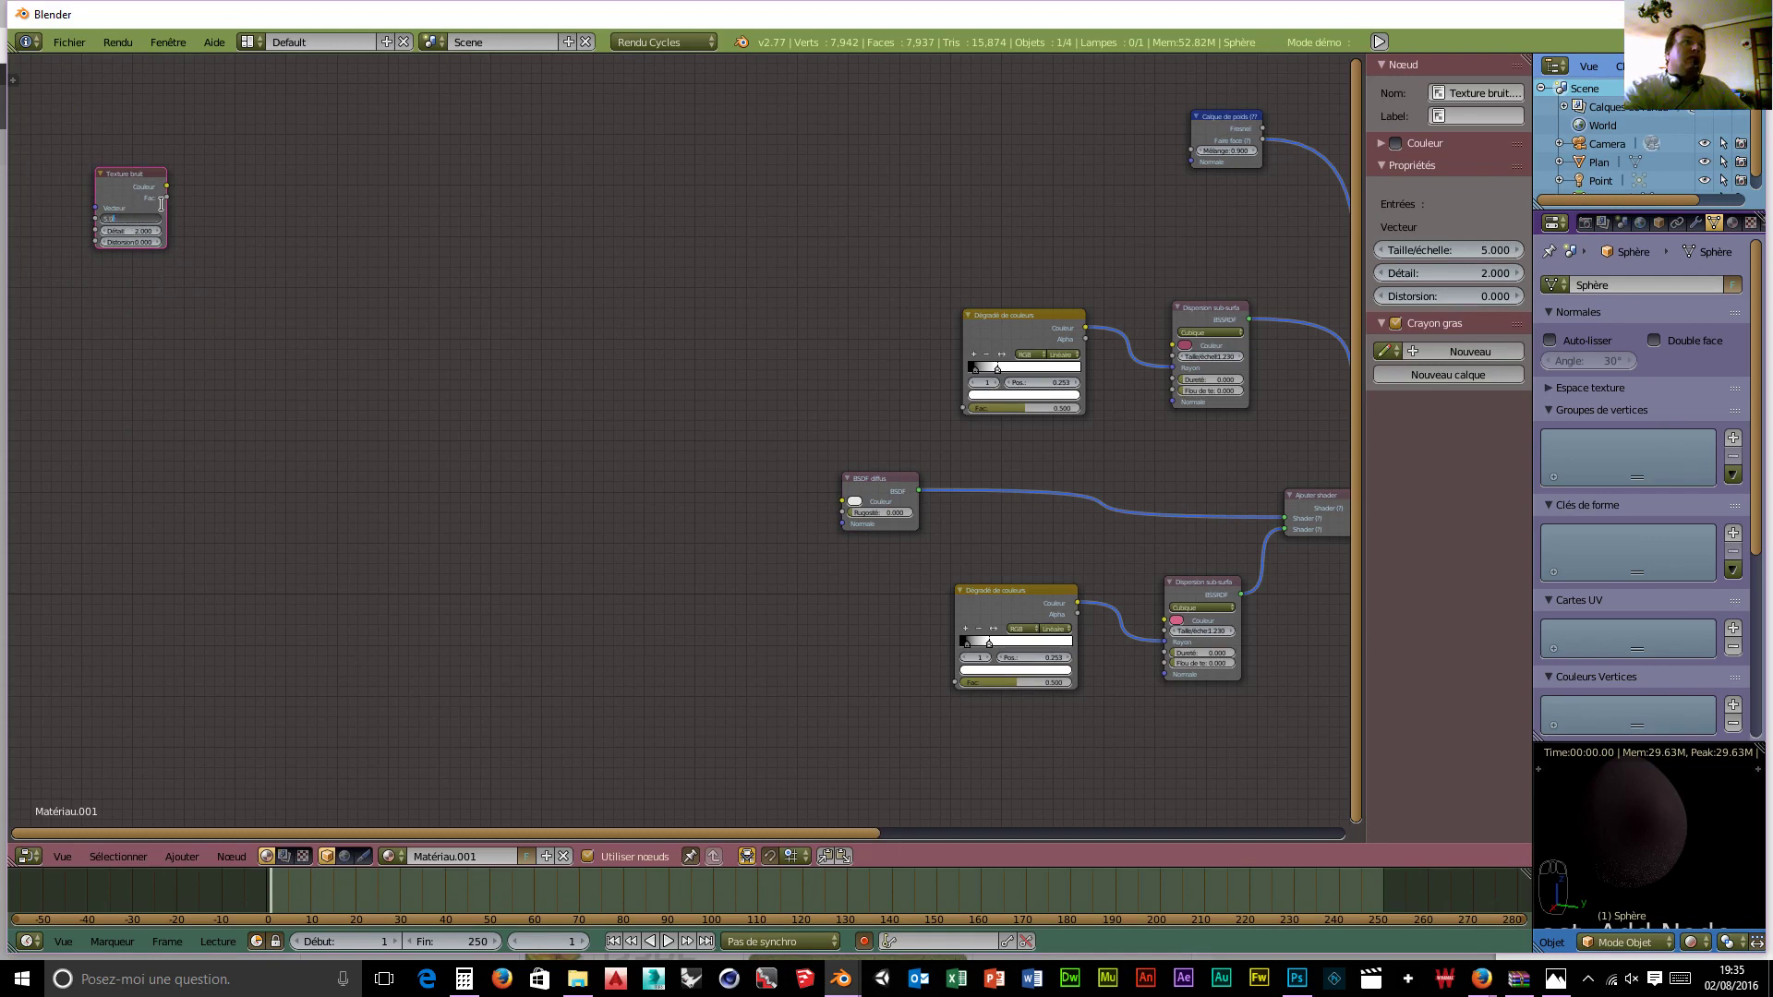
pyautogui.press('BackSpace')
pyautogui.write('.55')
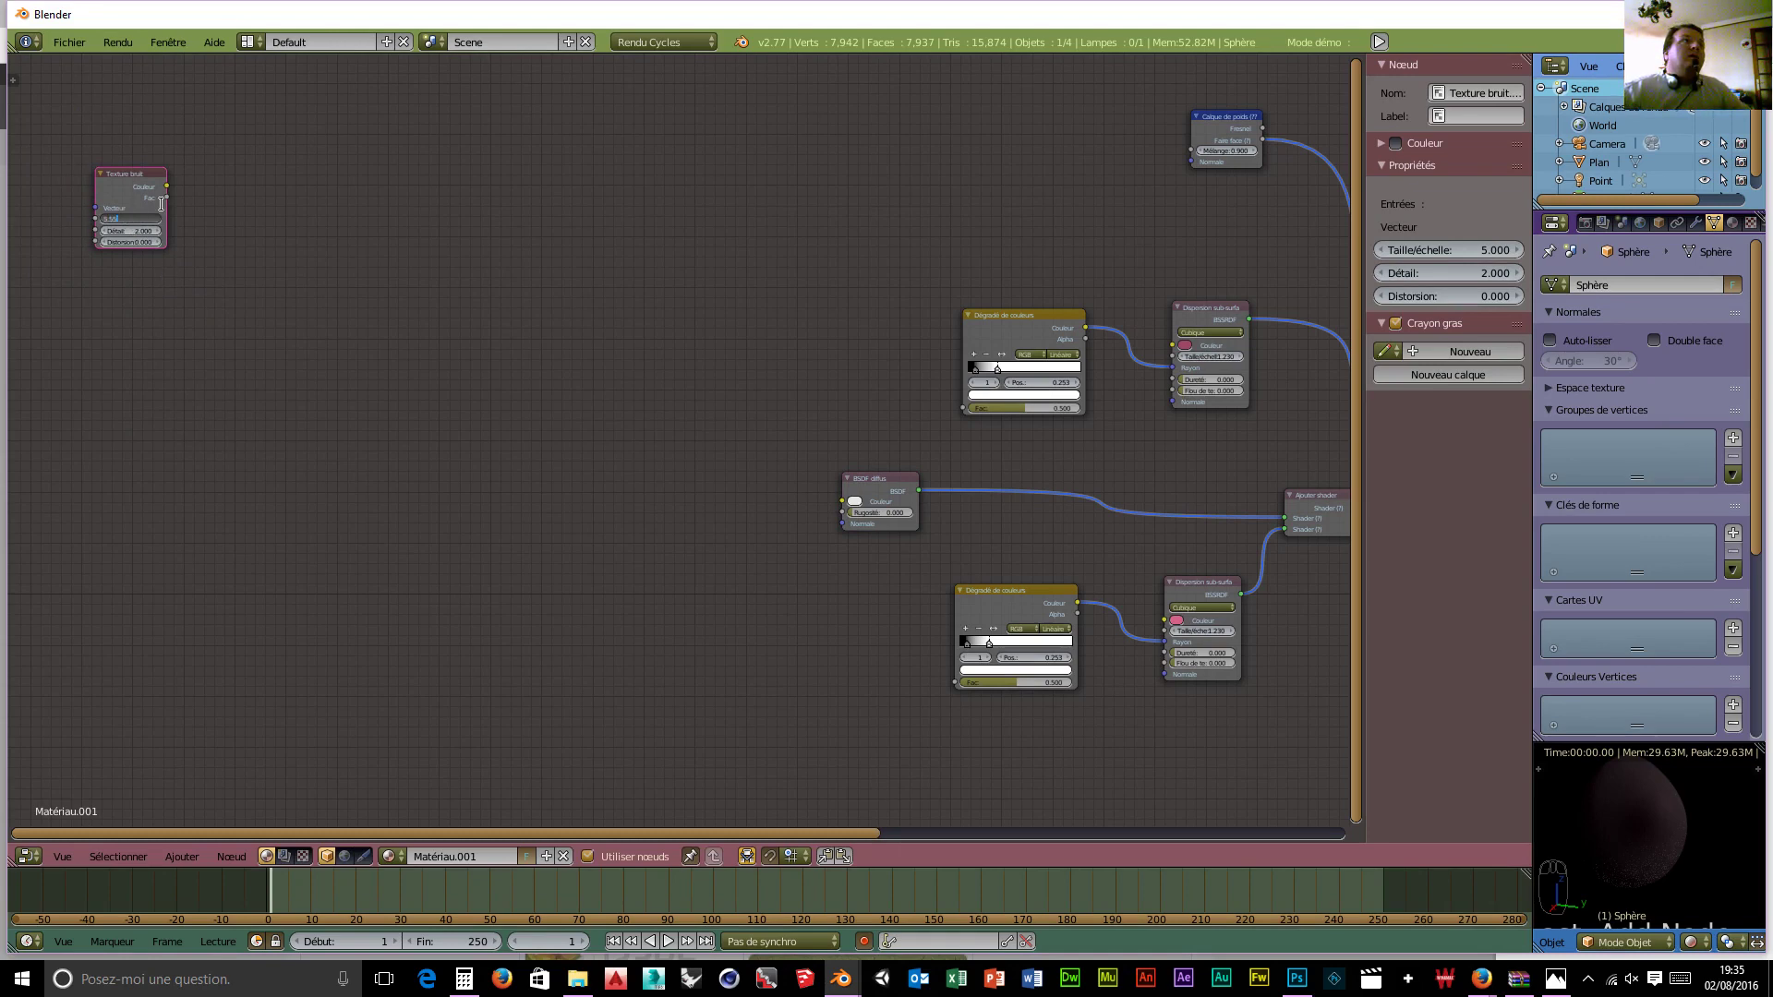
pyautogui.press('Tab')
pyautogui.write('5.55')
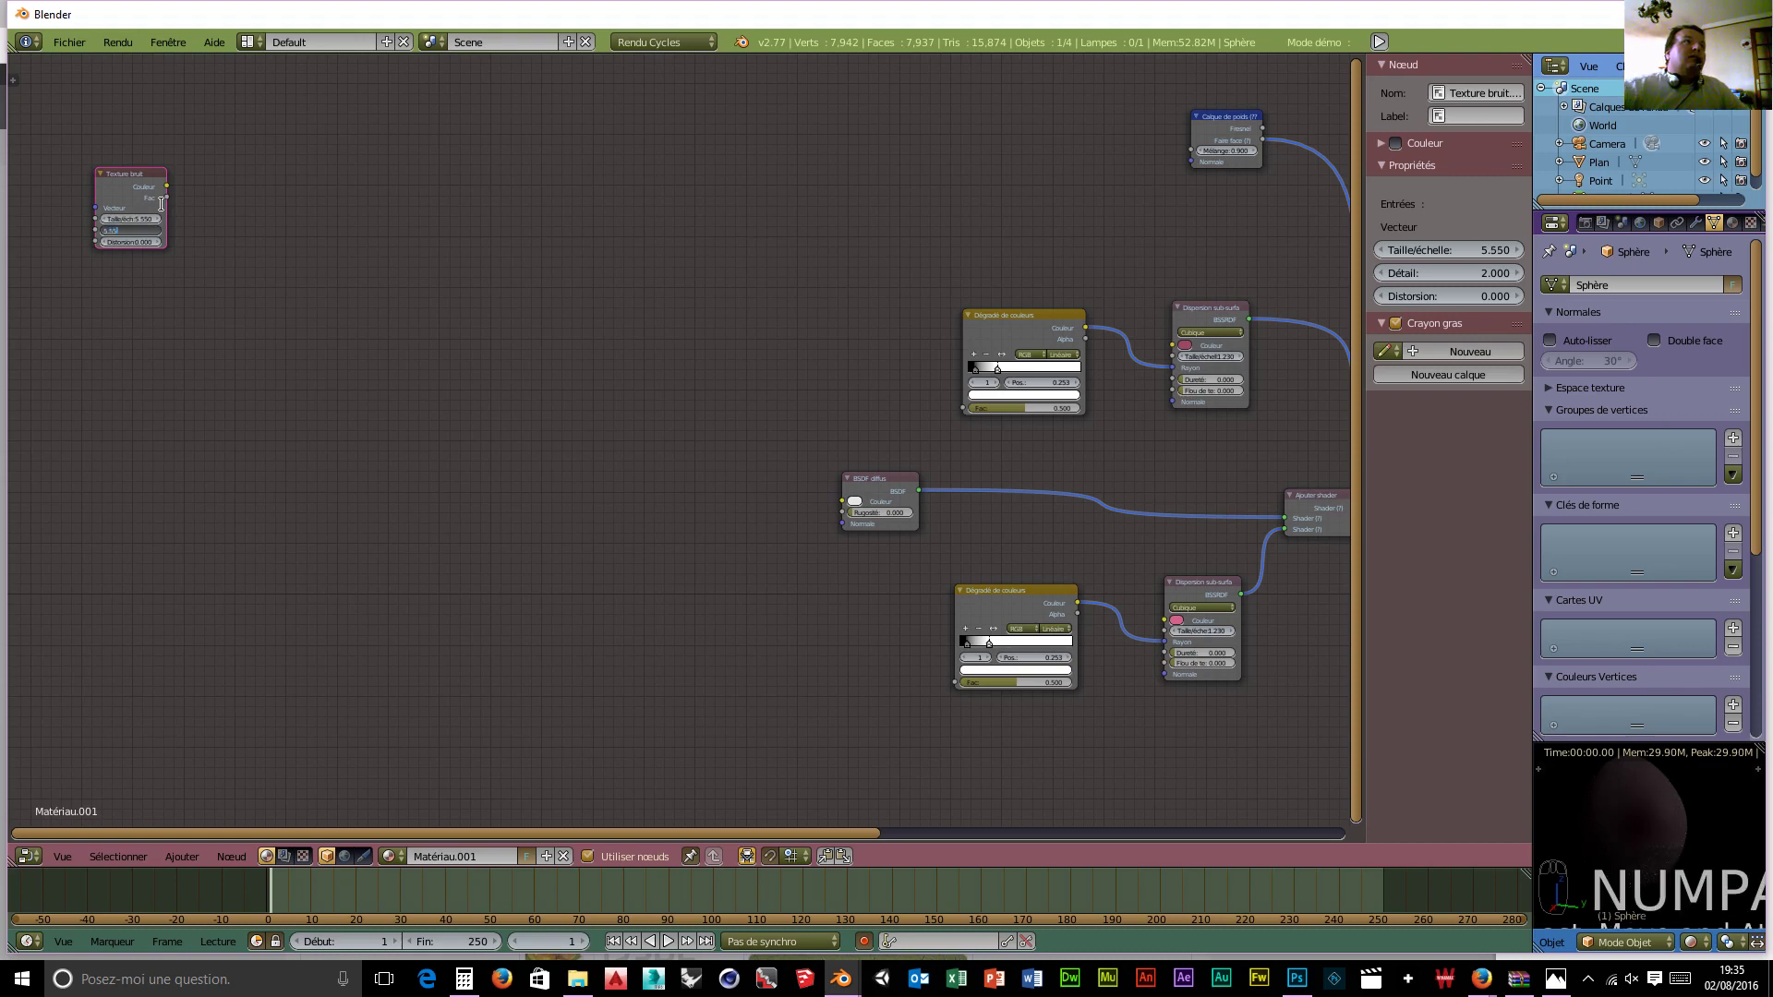
pyautogui.press('Return')
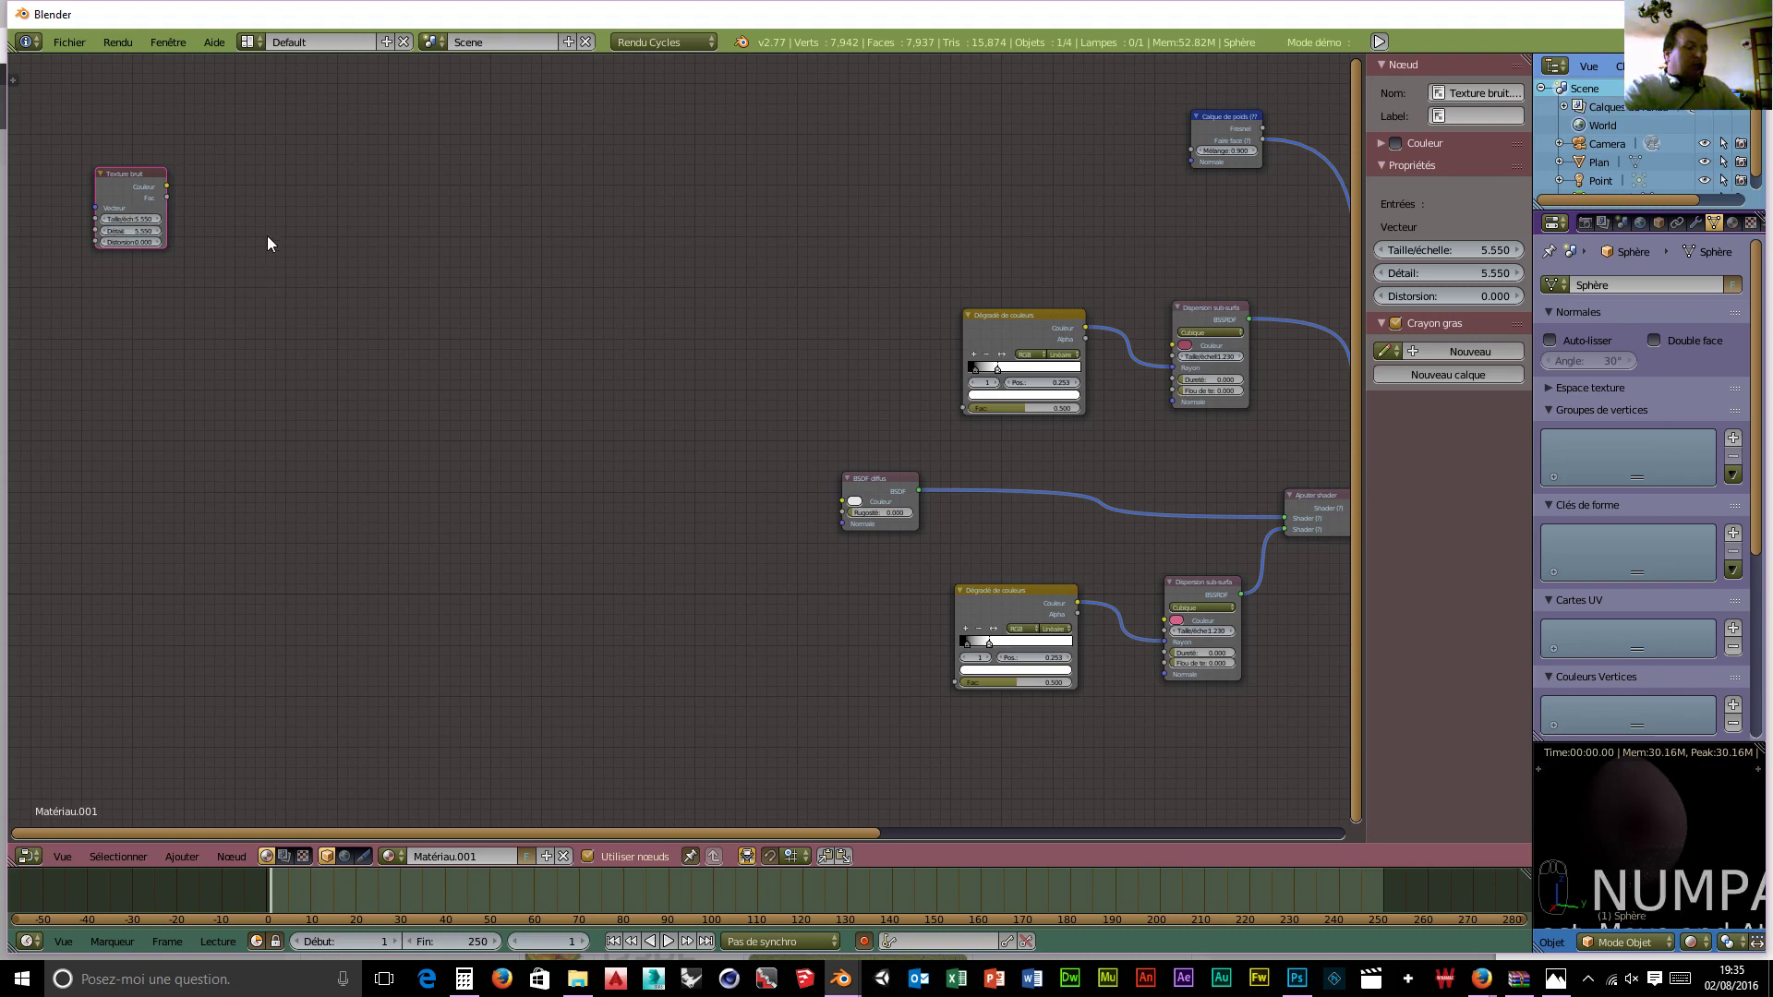
# Step: Add a color ramp node (Dégradé de couleurs) beside the new noise texture and feed the noise's Fac output into its Fac input
pyautogui.hotkey('shift', 'a')
pyautogui.moveTo(267, 237)
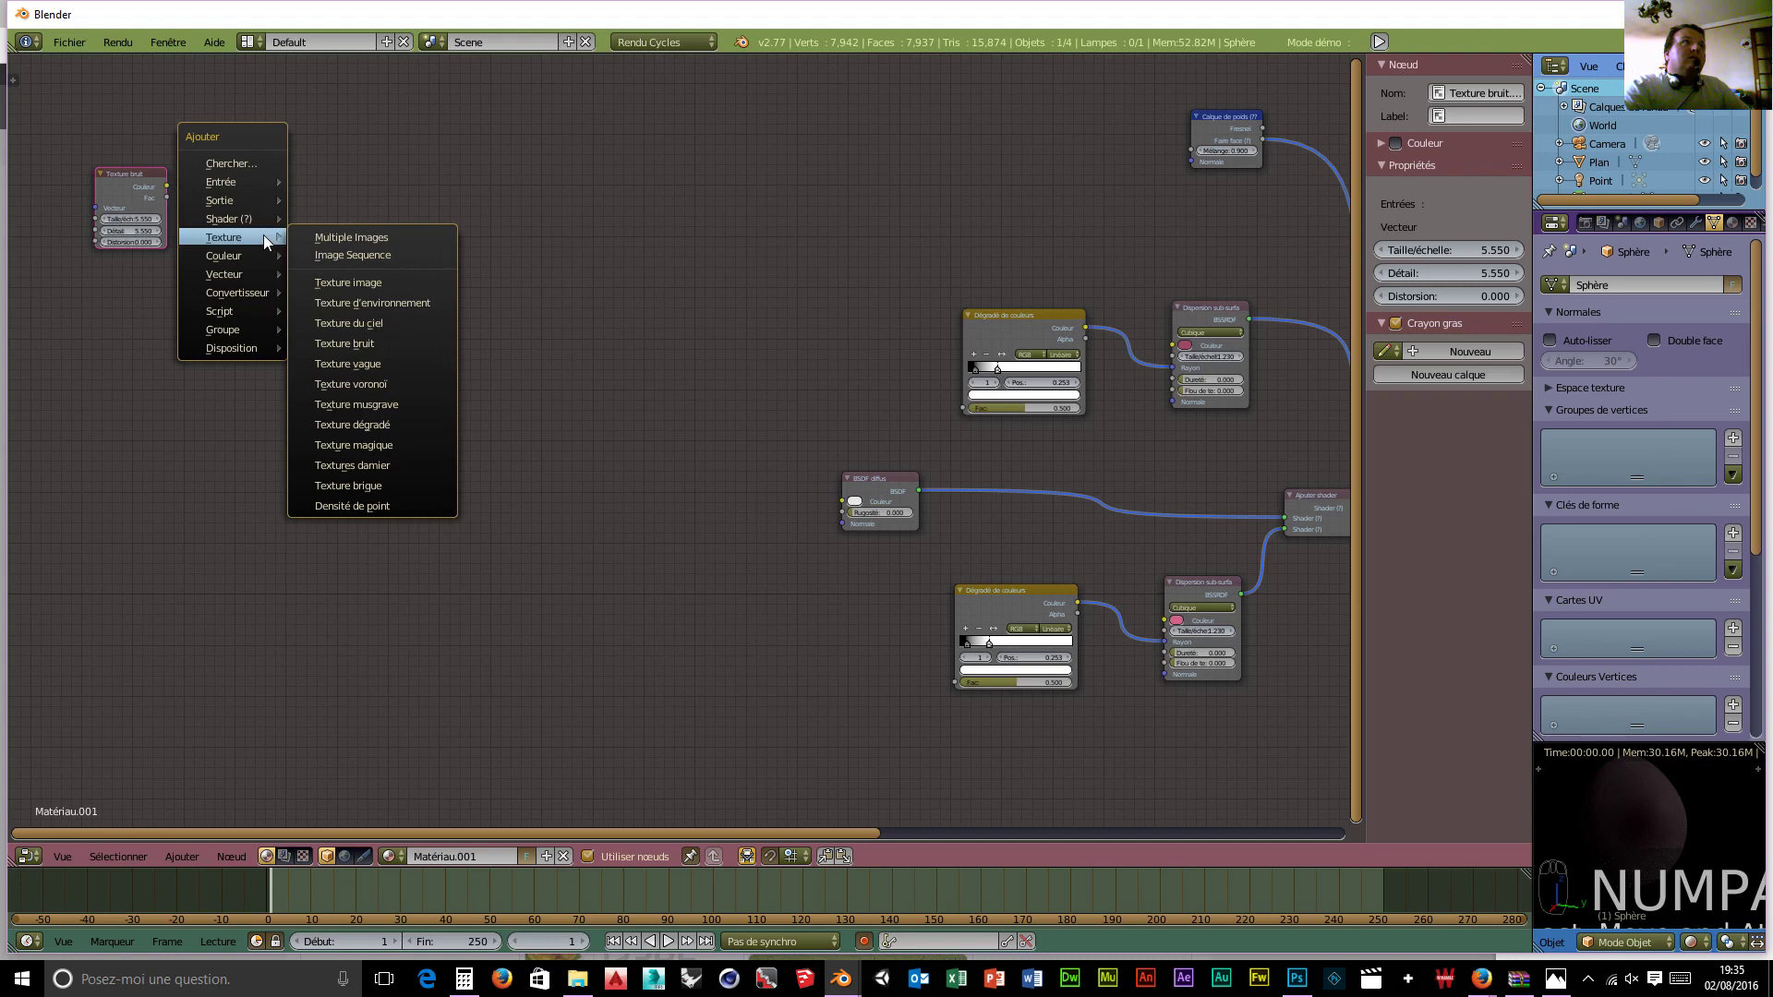
pyautogui.moveTo(257, 290)
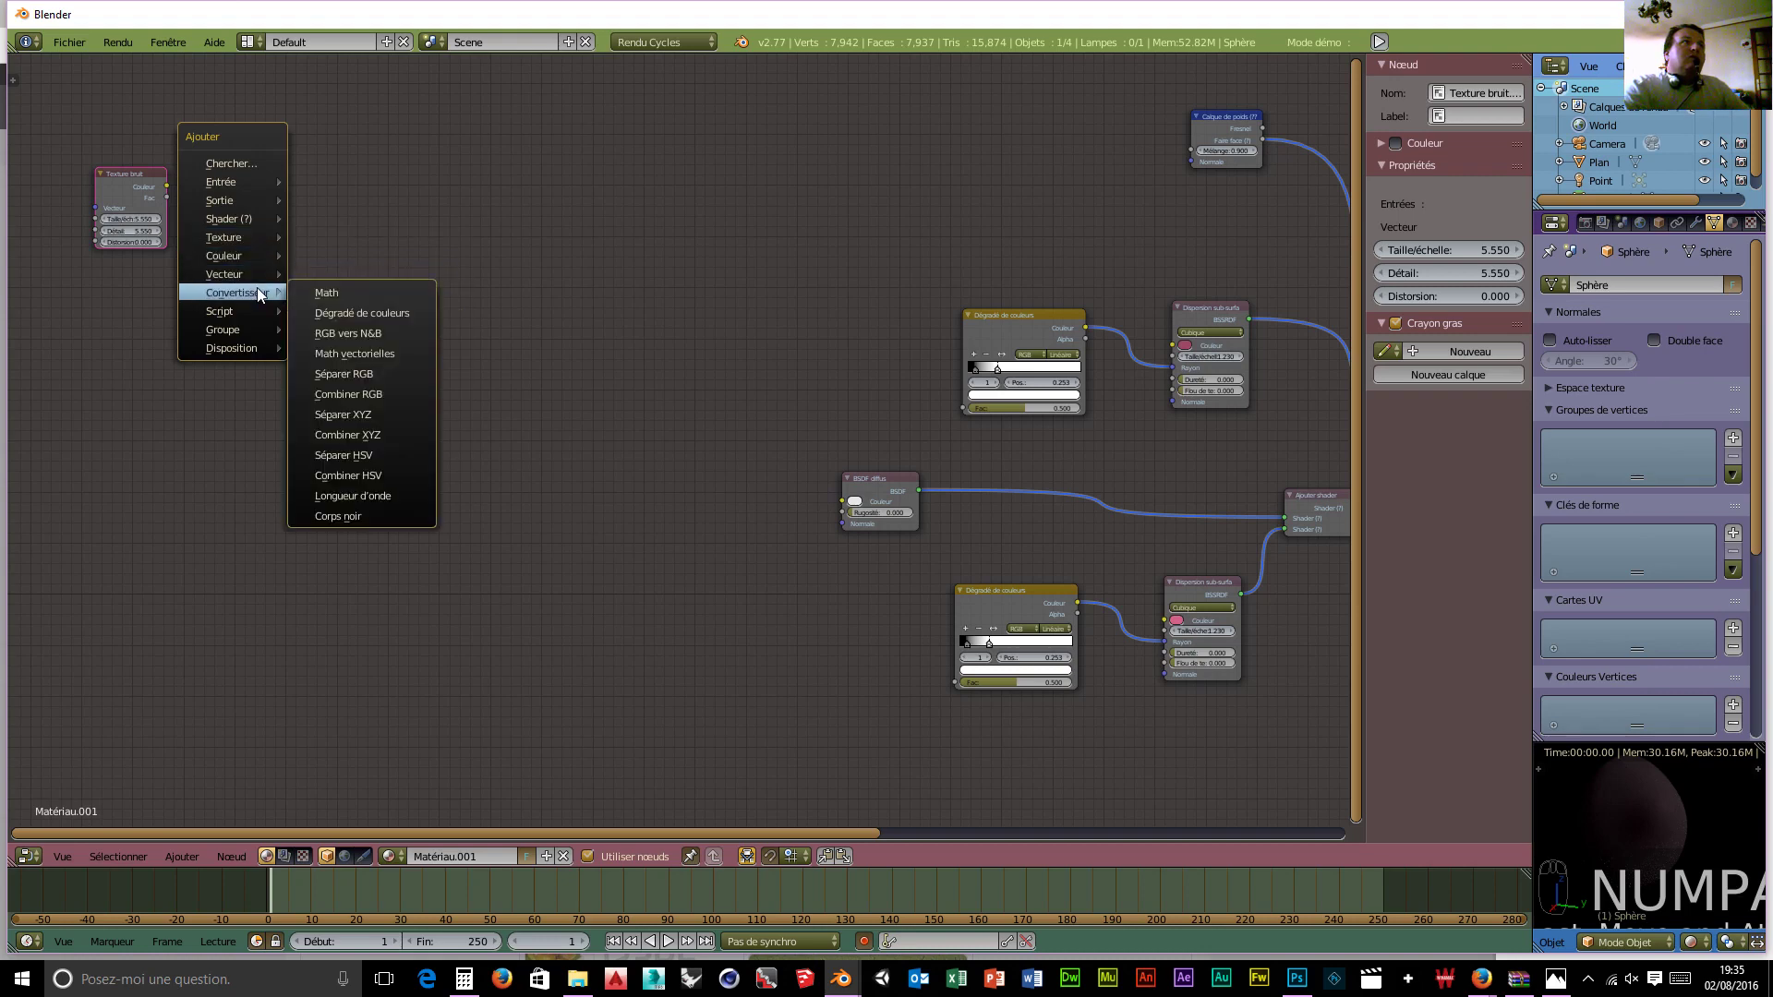
pyautogui.click(373, 308)
pyautogui.click(220, 150)
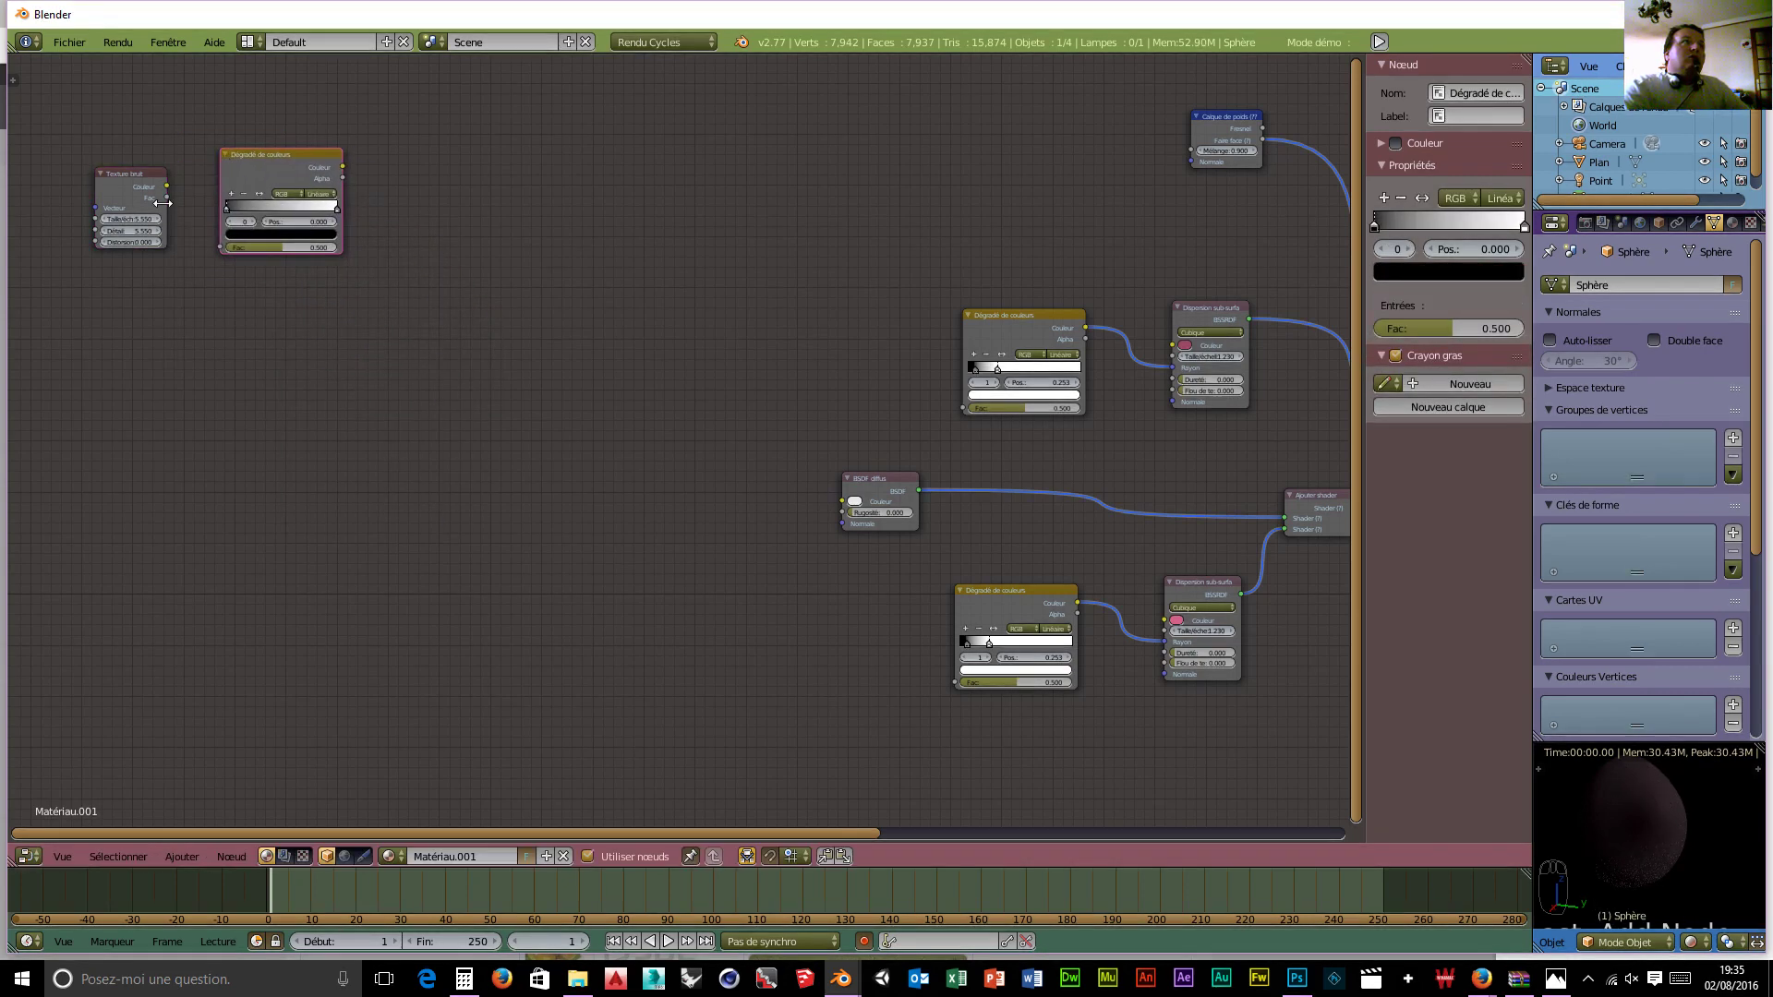
pyautogui.moveTo(166, 197); pyautogui.dragTo(218, 247)
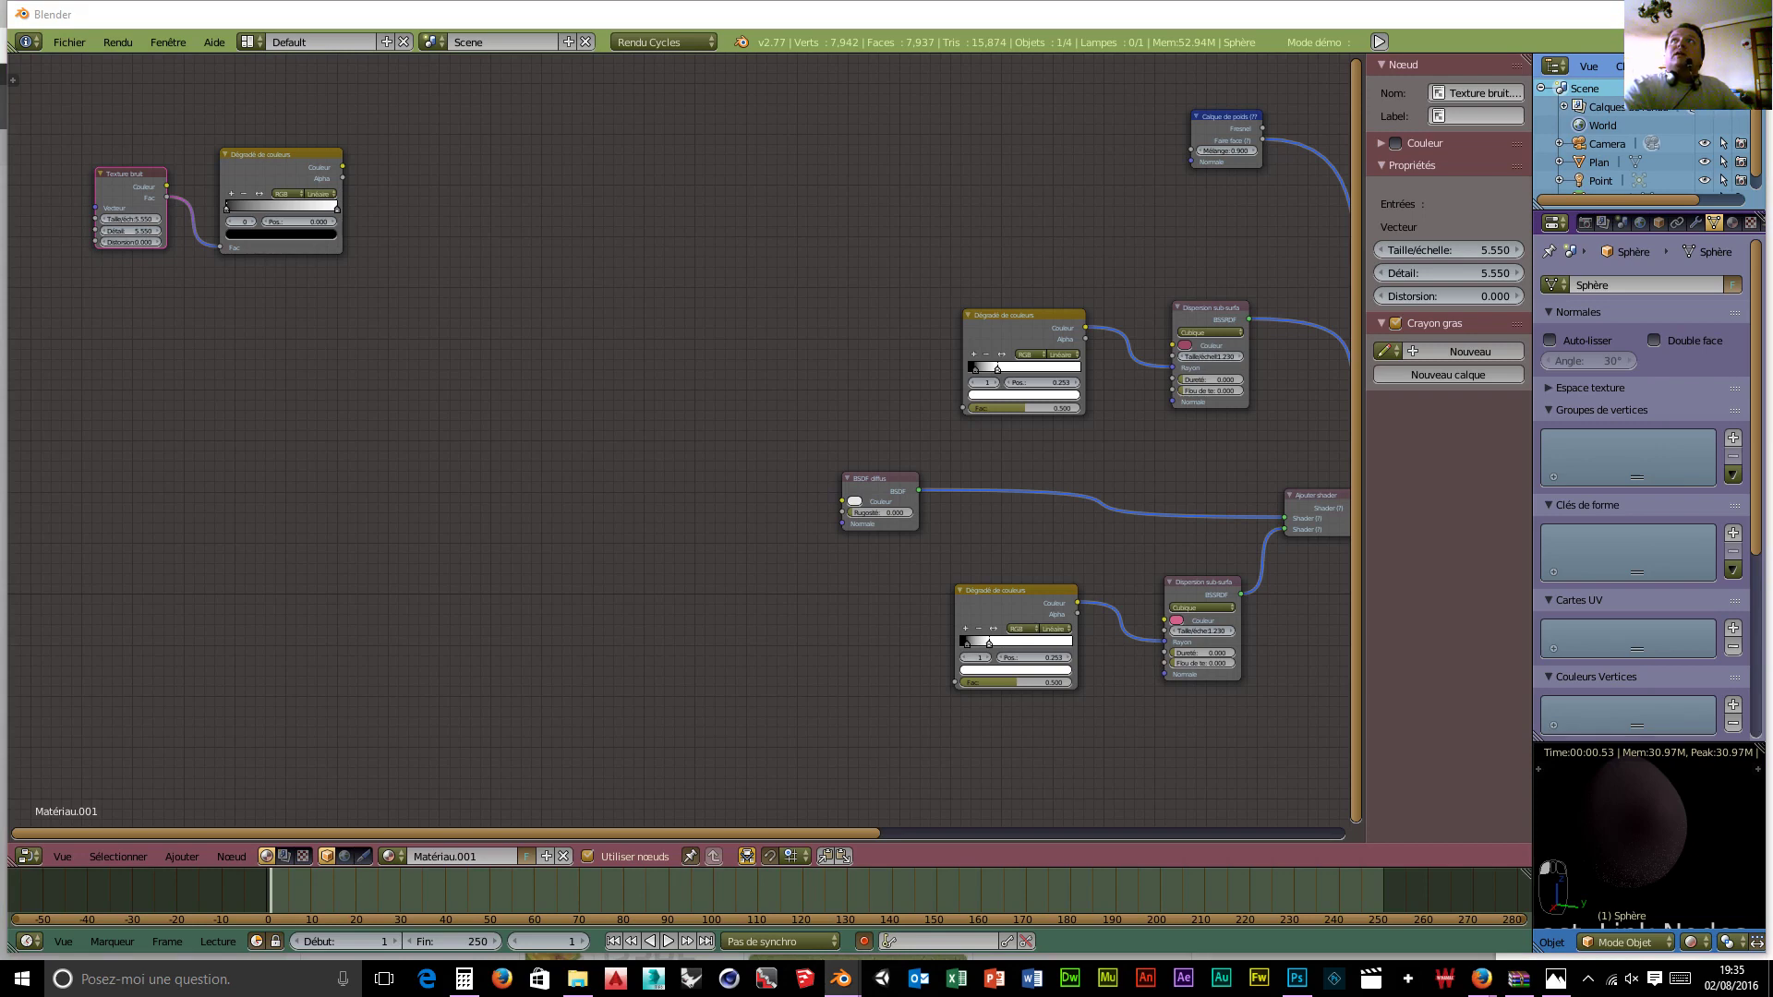
# Step: Set the position of the new color ramp's black stop to 0.246
pyautogui.click(300, 223)
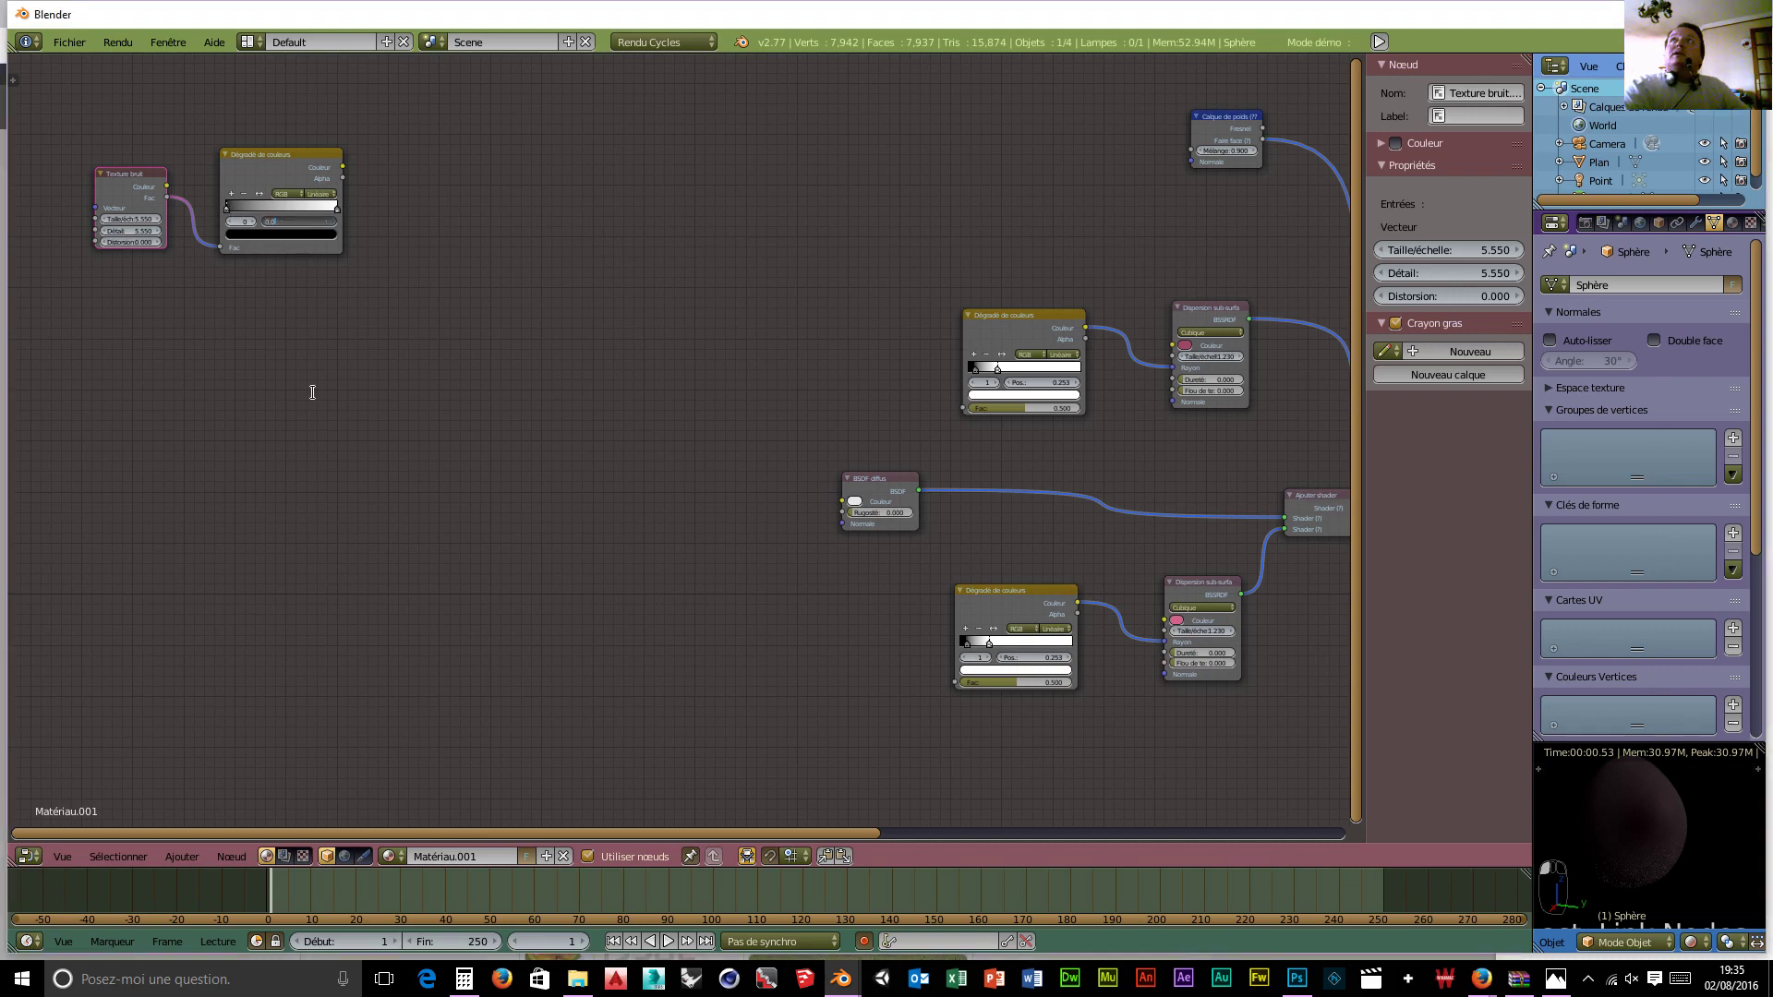
pyautogui.write('.')
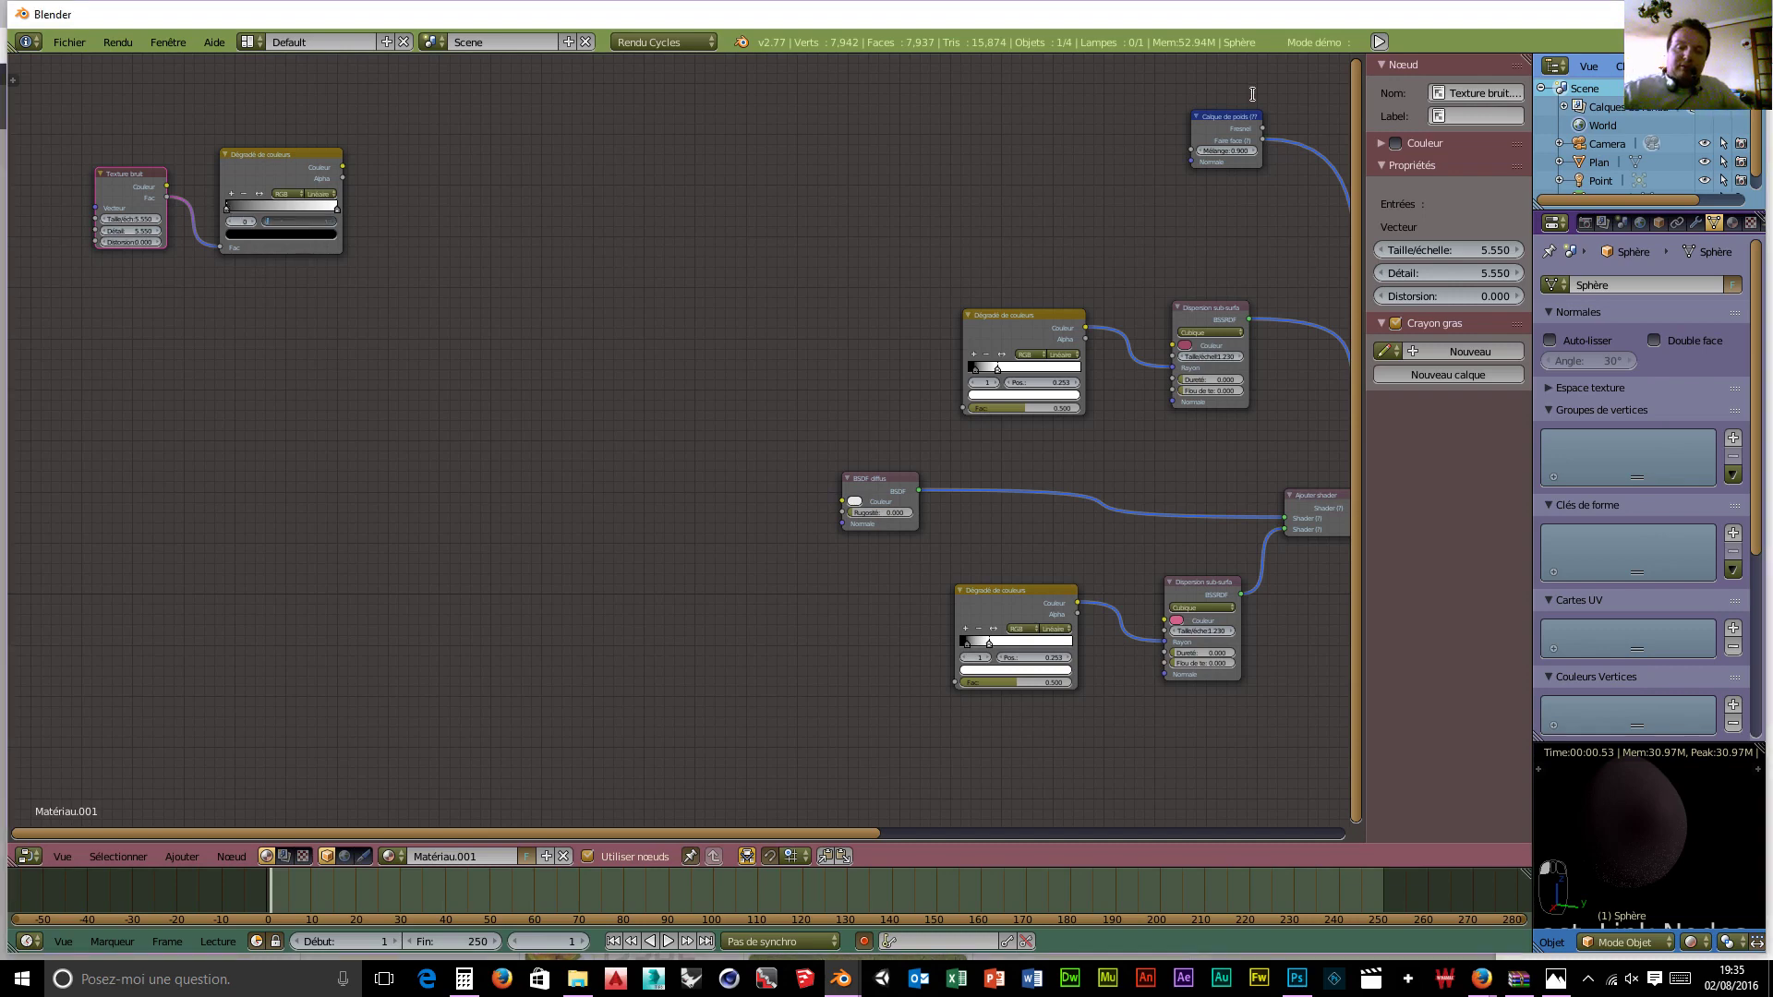
pyautogui.write('246')
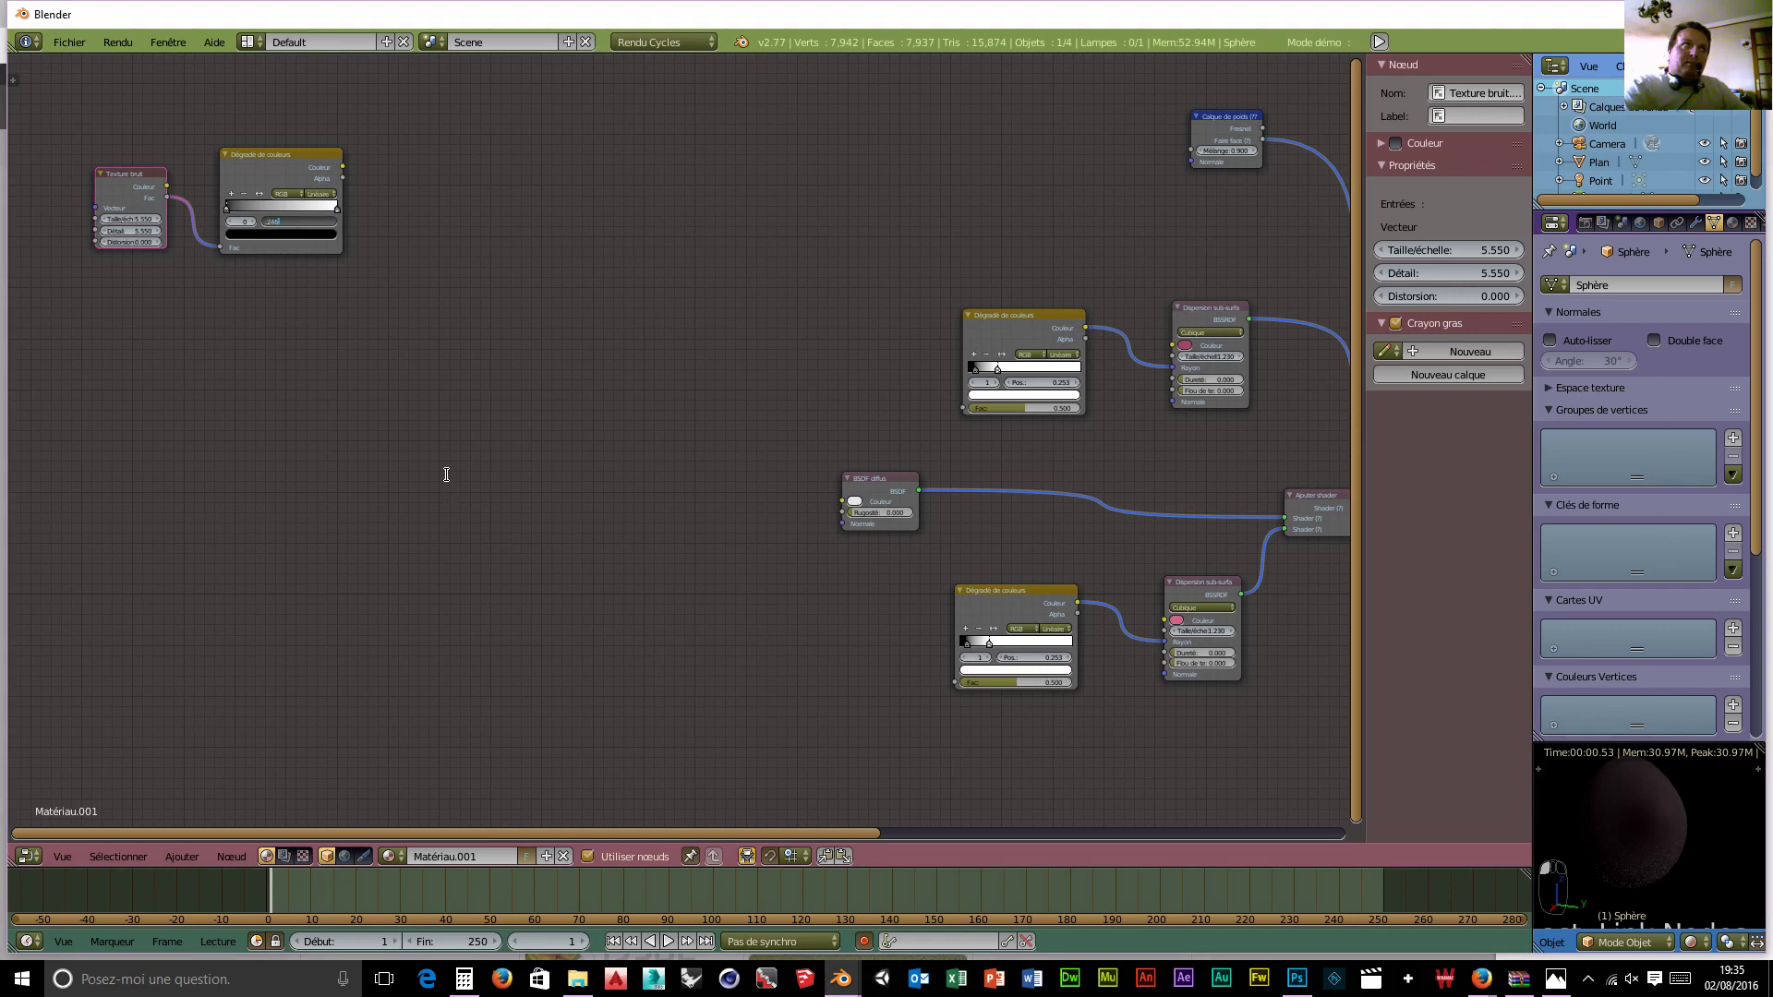
pyautogui.press('Return')
# Step: Set the position of the new color ramp's white stop to 0.643
pyautogui.click(338, 218)
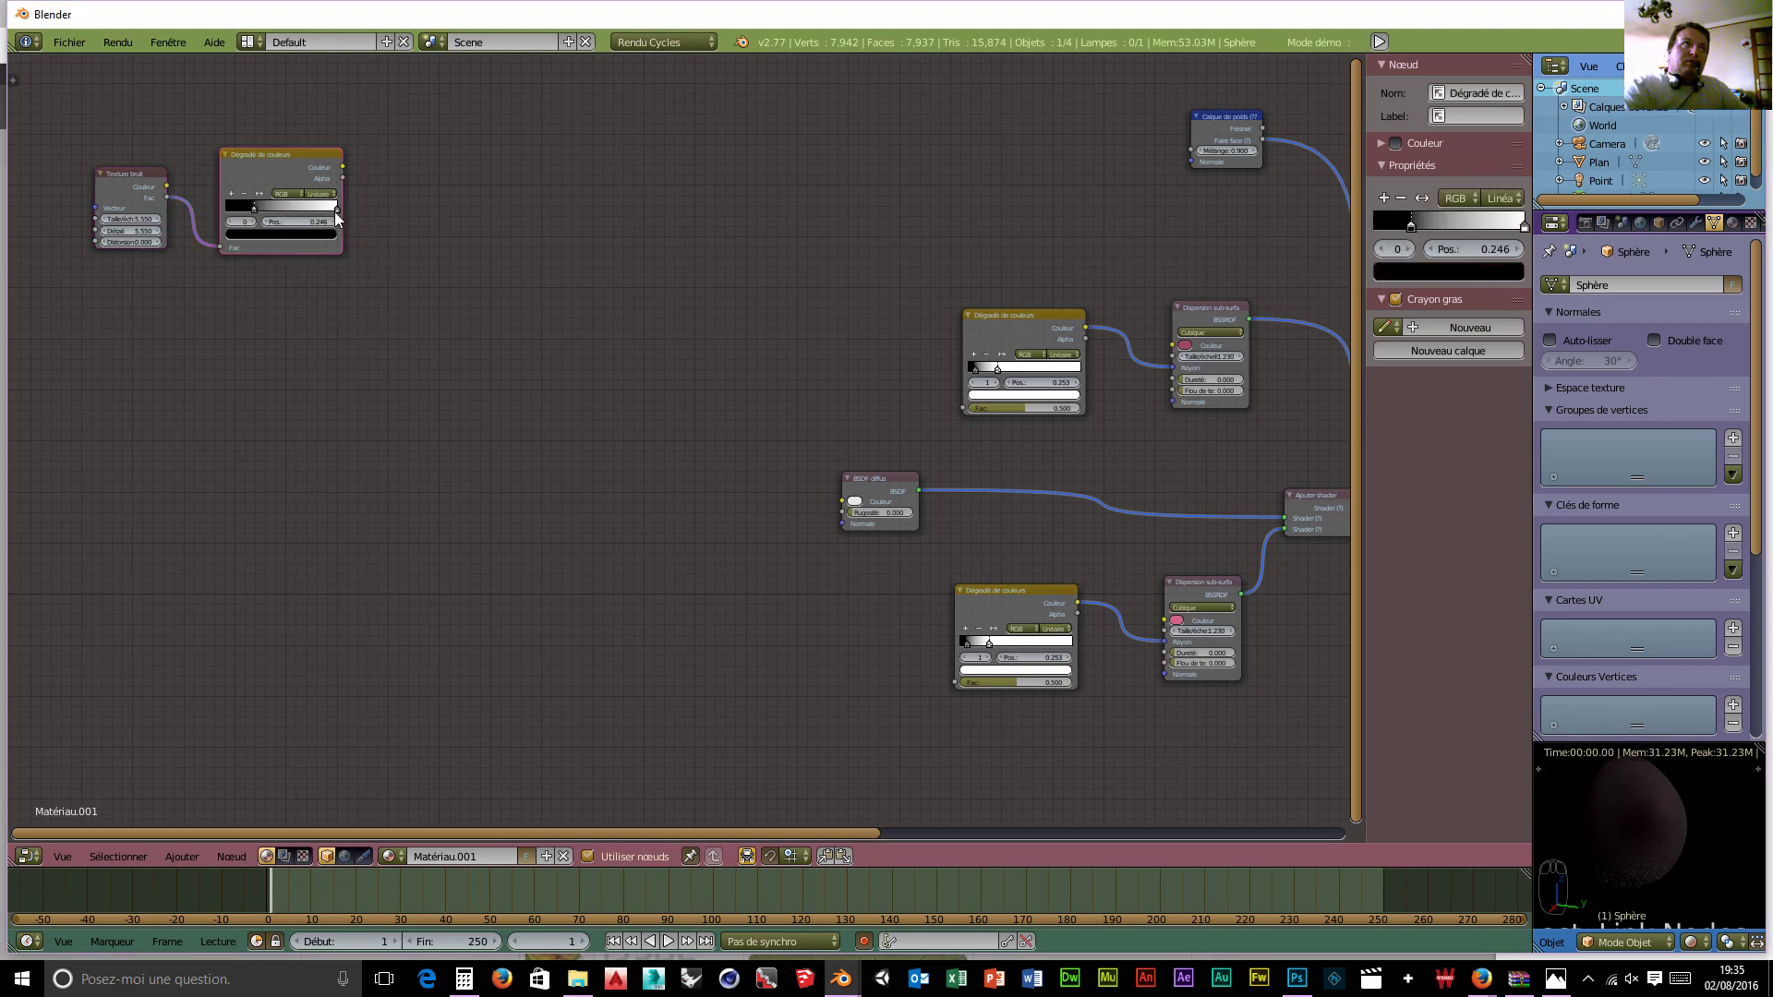
pyautogui.click(337, 210)
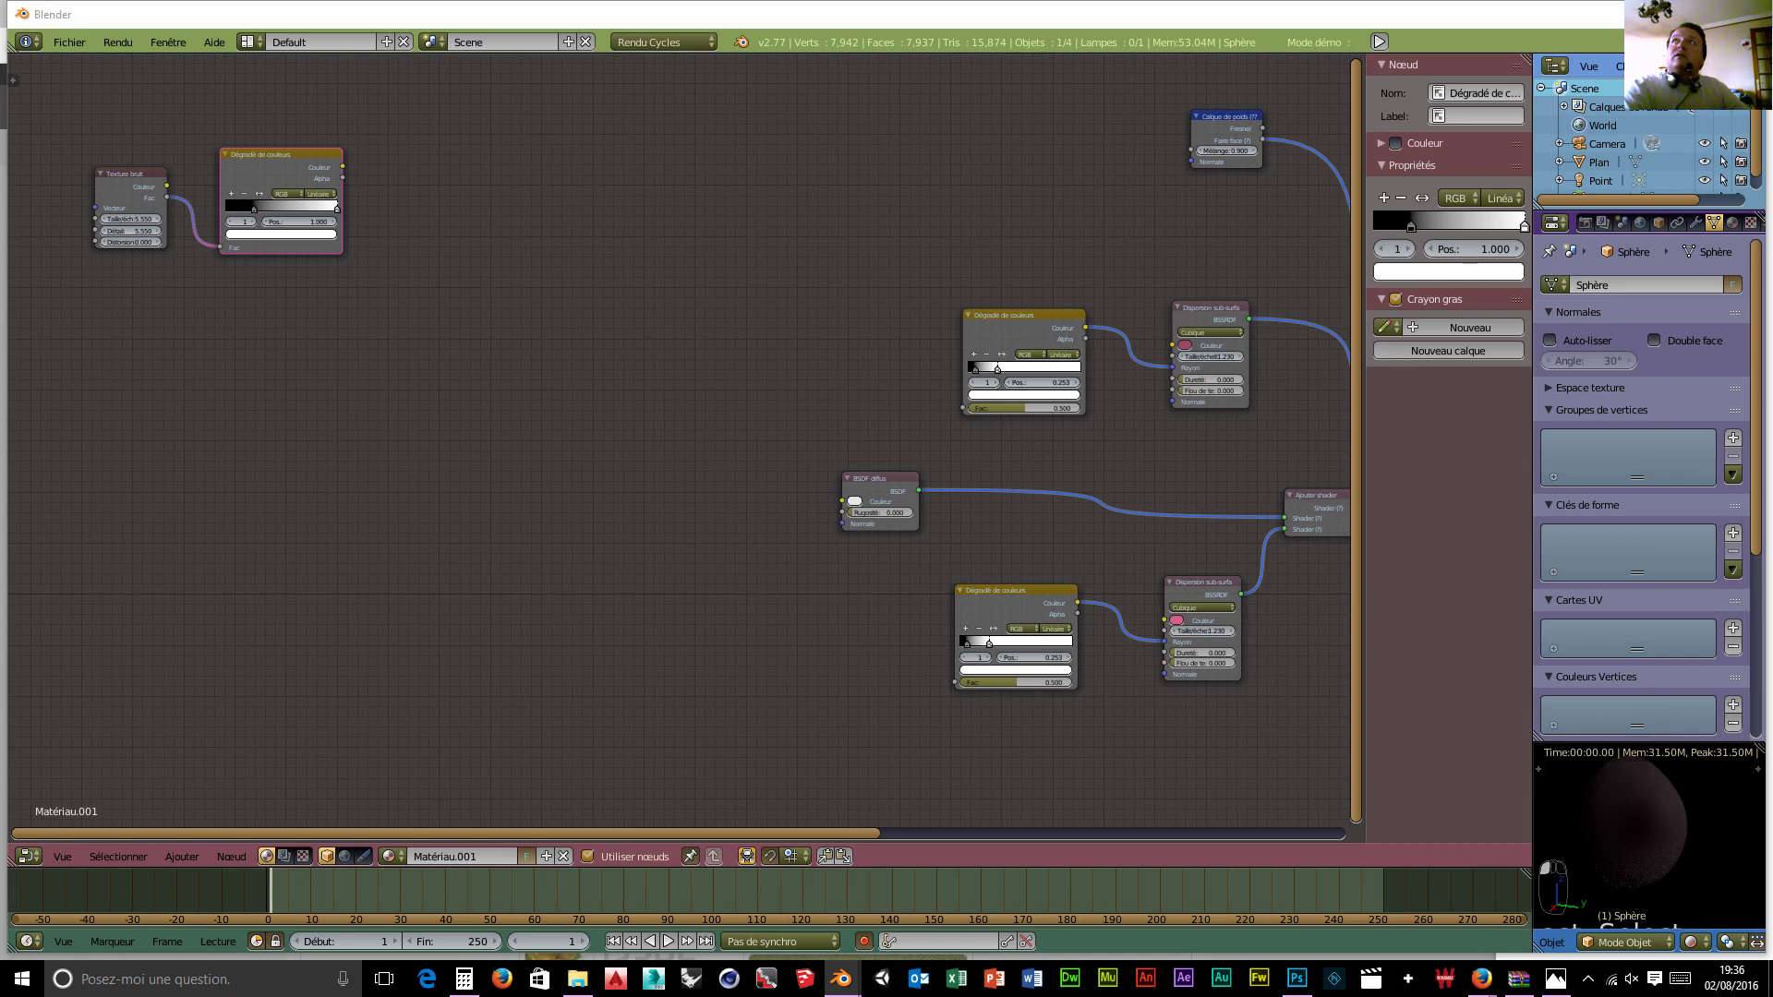
pyautogui.click(296, 222)
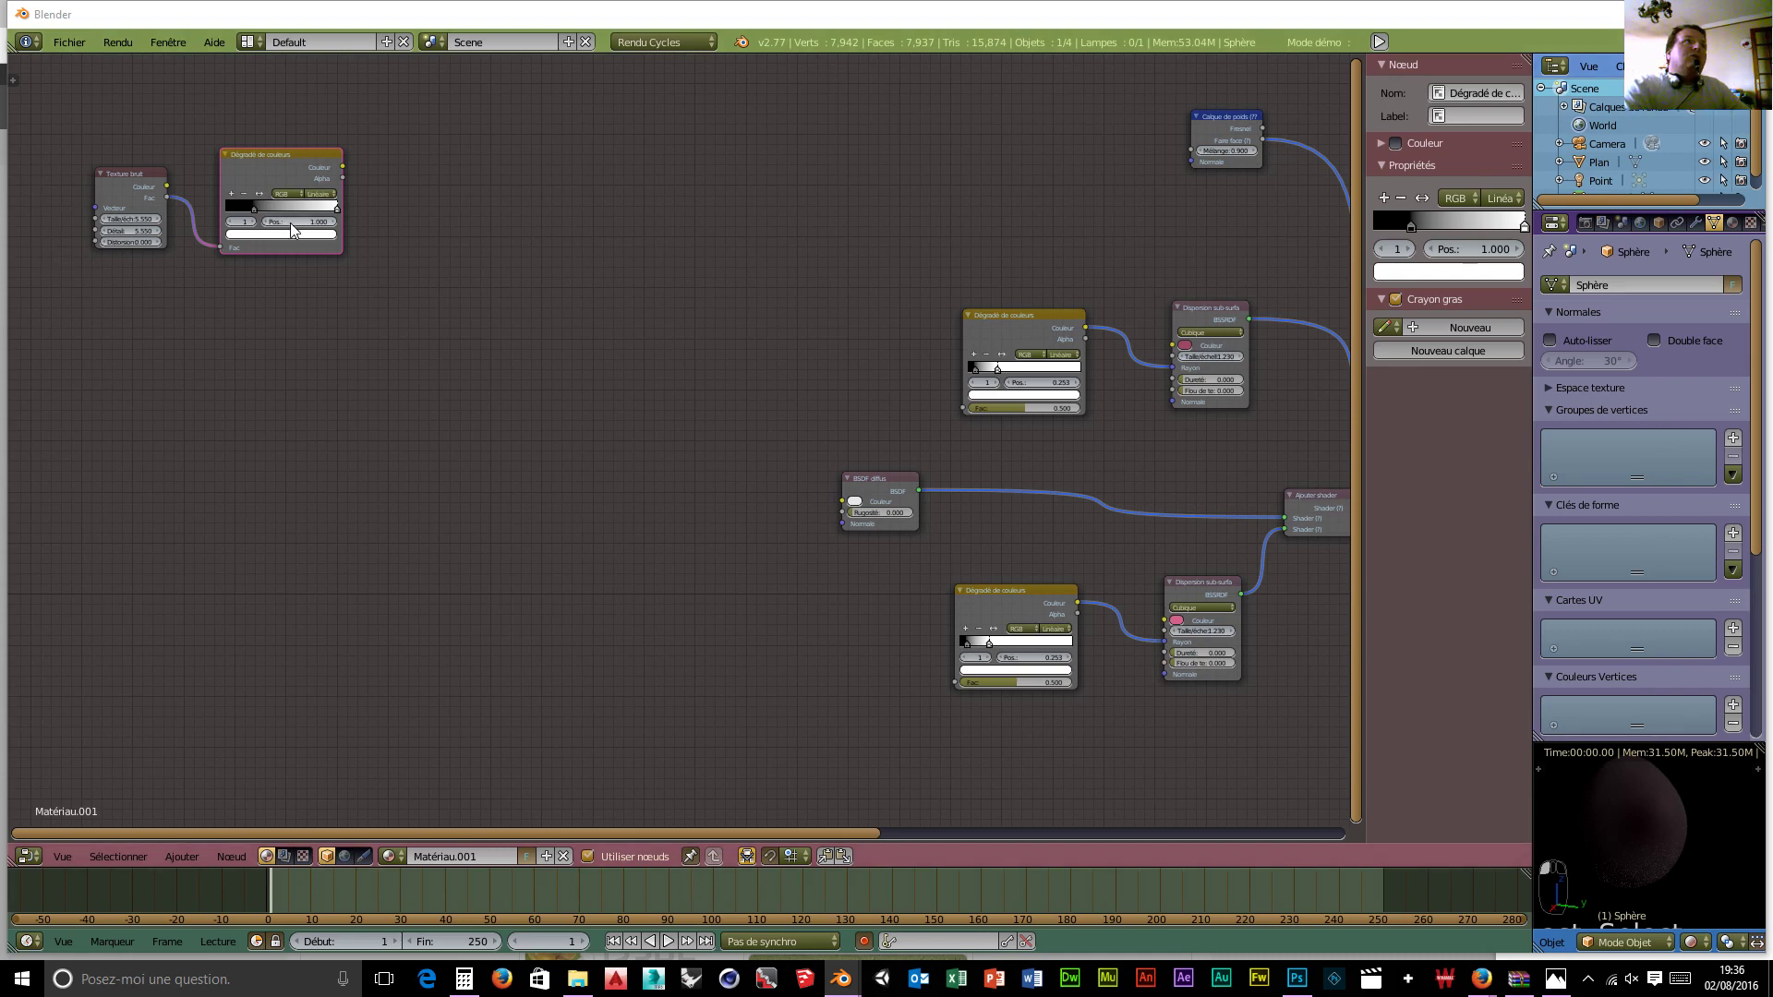
pyautogui.write('.643')
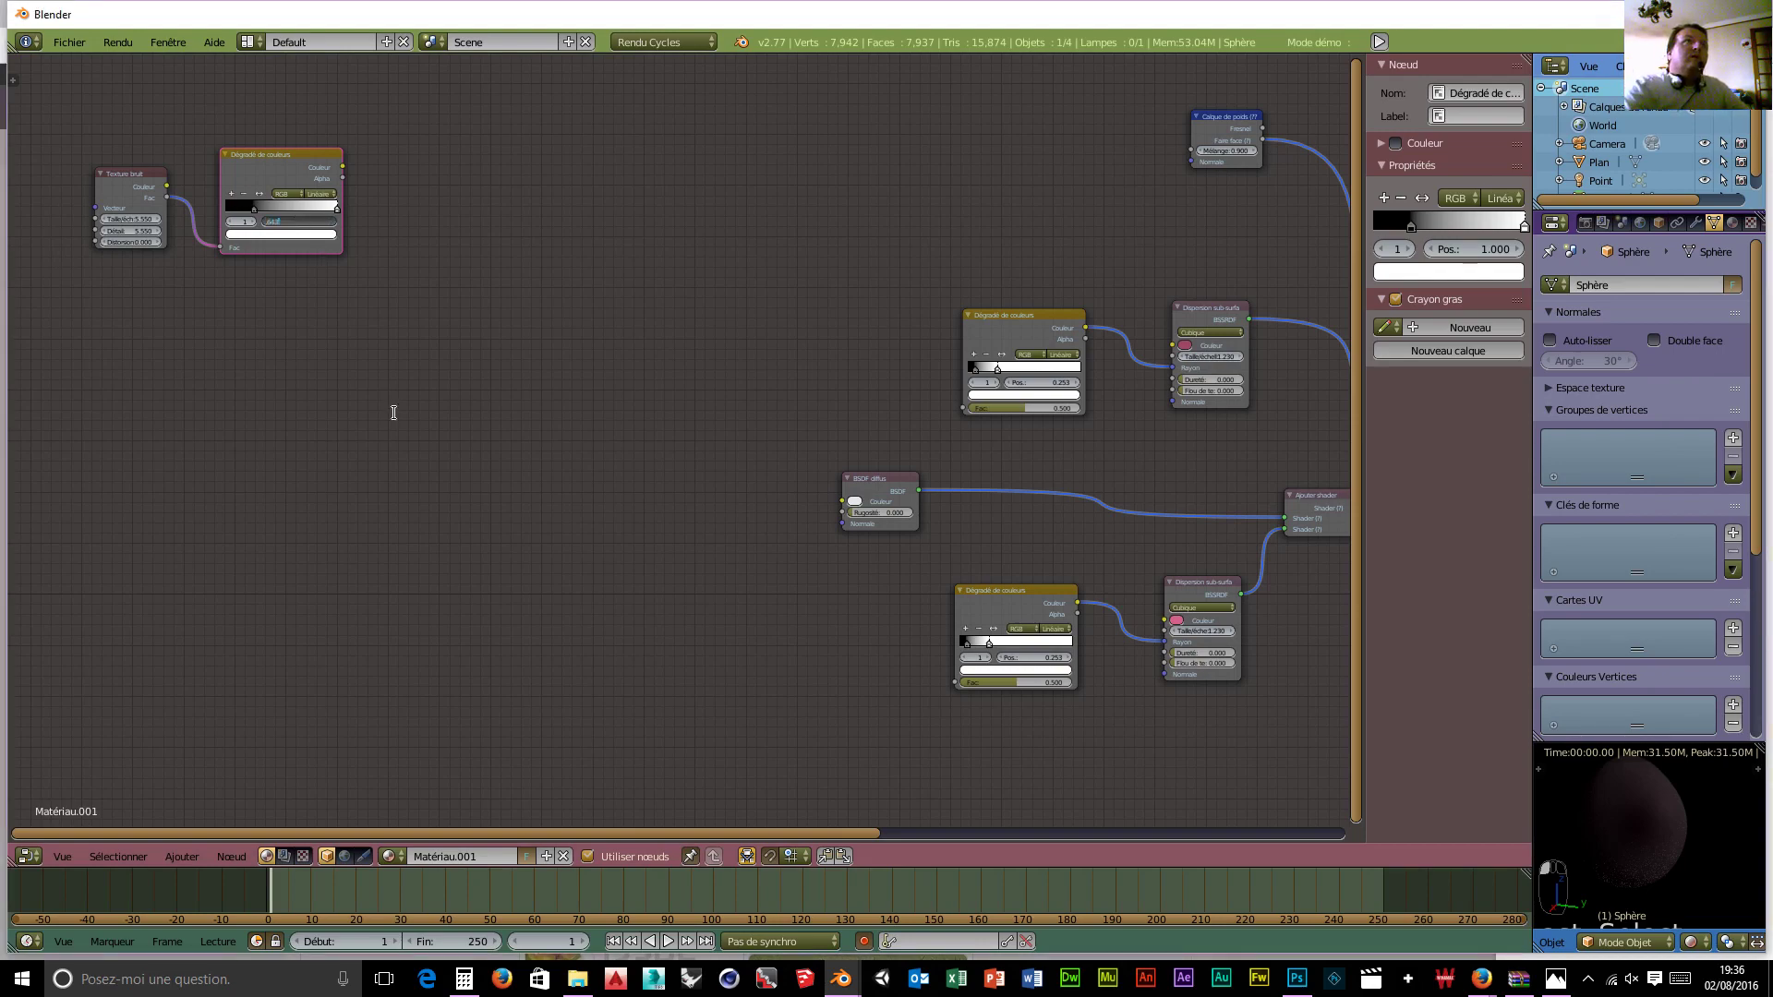
pyautogui.press('Return')
# Step: Add a Mix RGB node (Mélanger RGB) beside the new color ramp and set its blend mode to Ajouter
pyautogui.scroll(-1, 413, 407)
pyautogui.moveTo(415, 414)
pyautogui.mouseDown(button='middle')
pyautogui.moveTo(437, 409)
pyautogui.moveTo(400, 421)
pyautogui.mouseUp(button='middle')
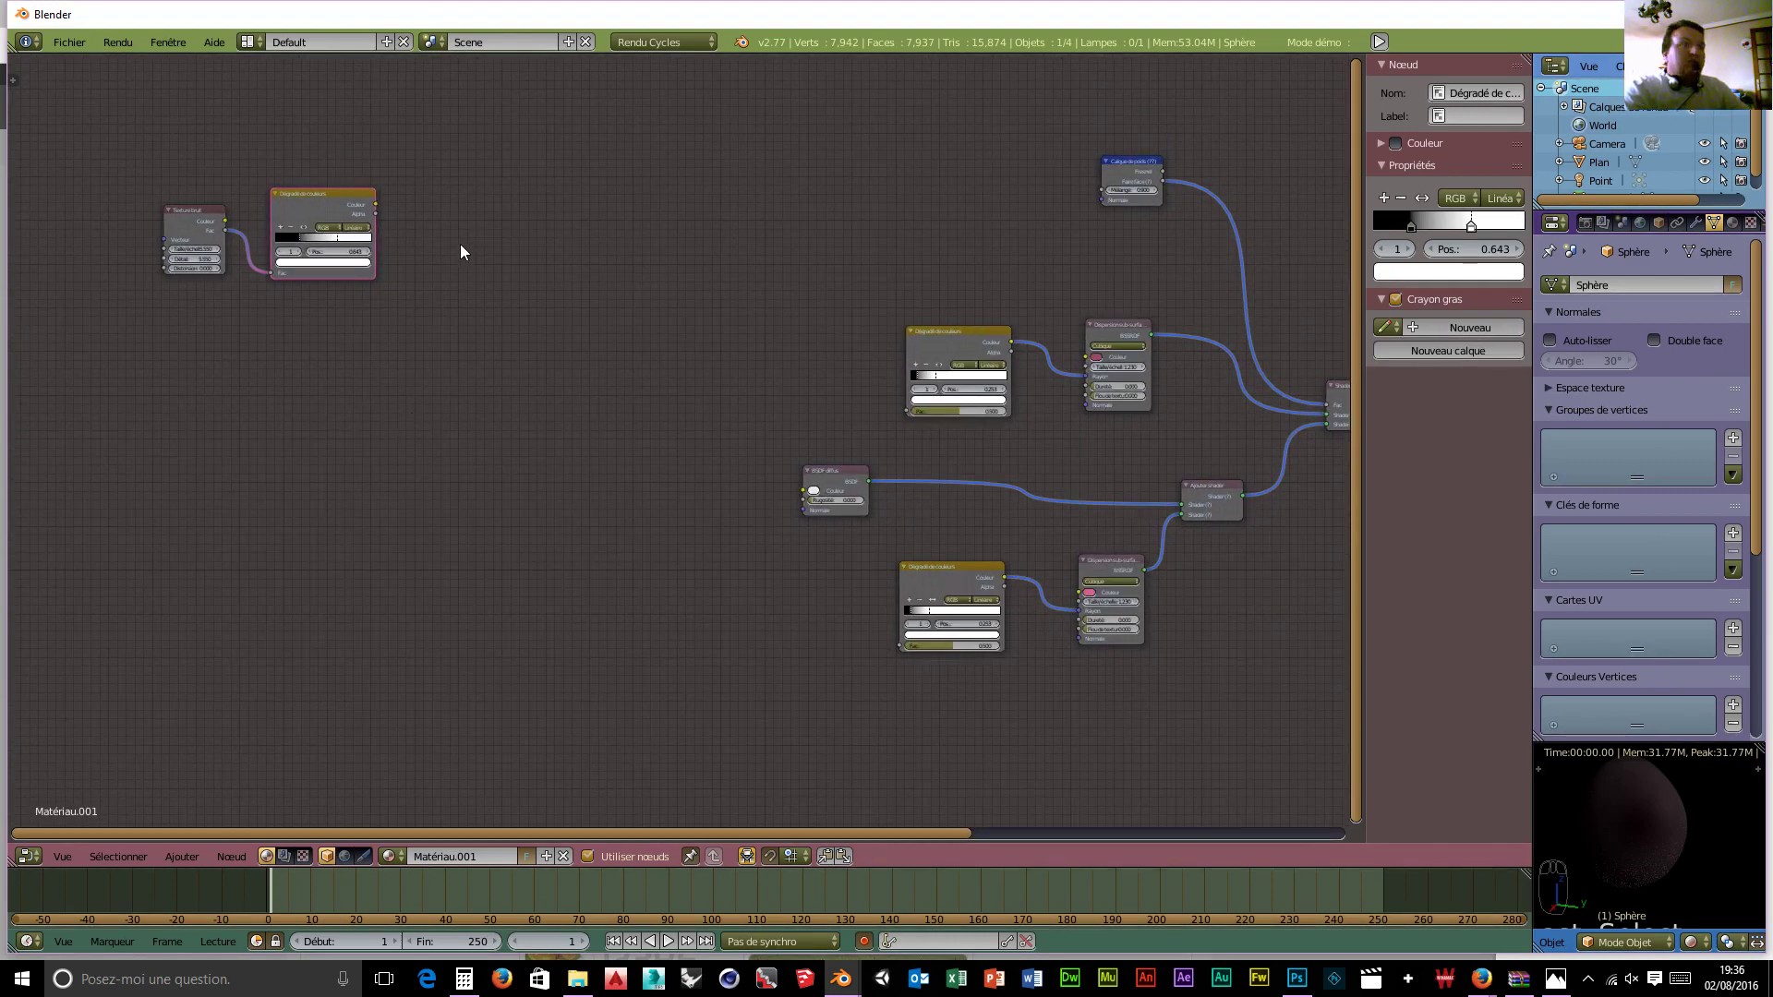
pyautogui.hotkey('shift', 'a')
pyautogui.moveTo(431, 212)
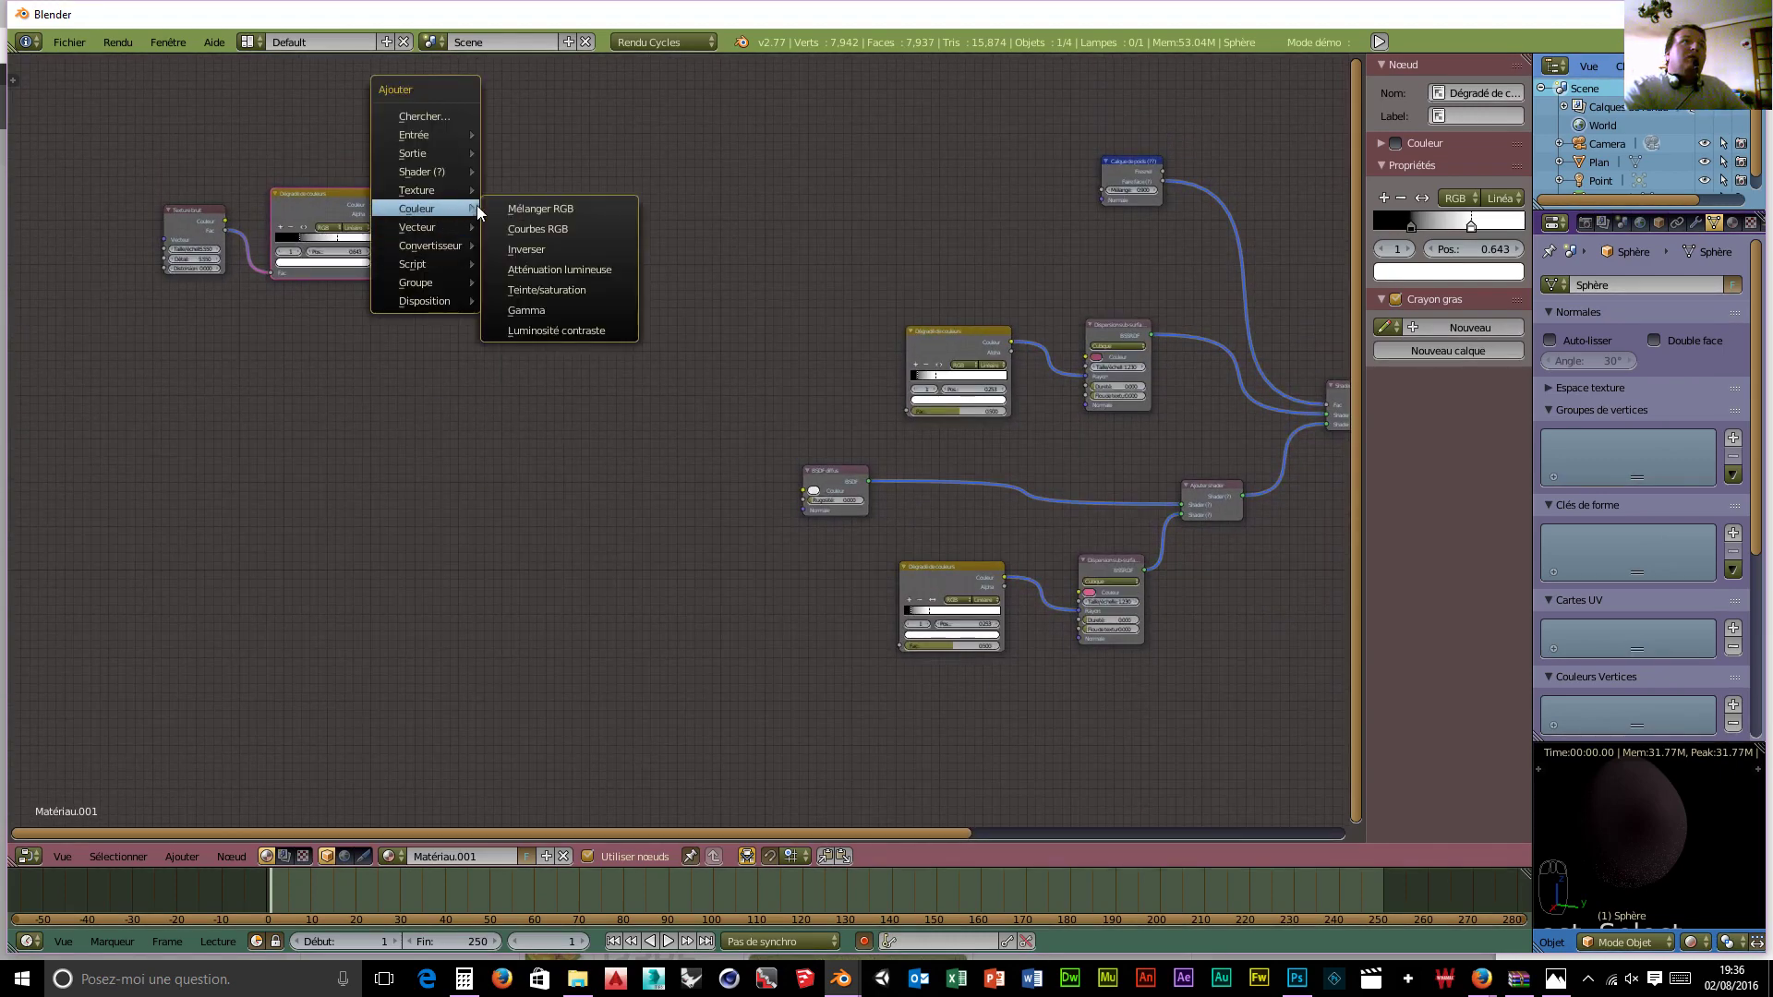
pyautogui.click(523, 206)
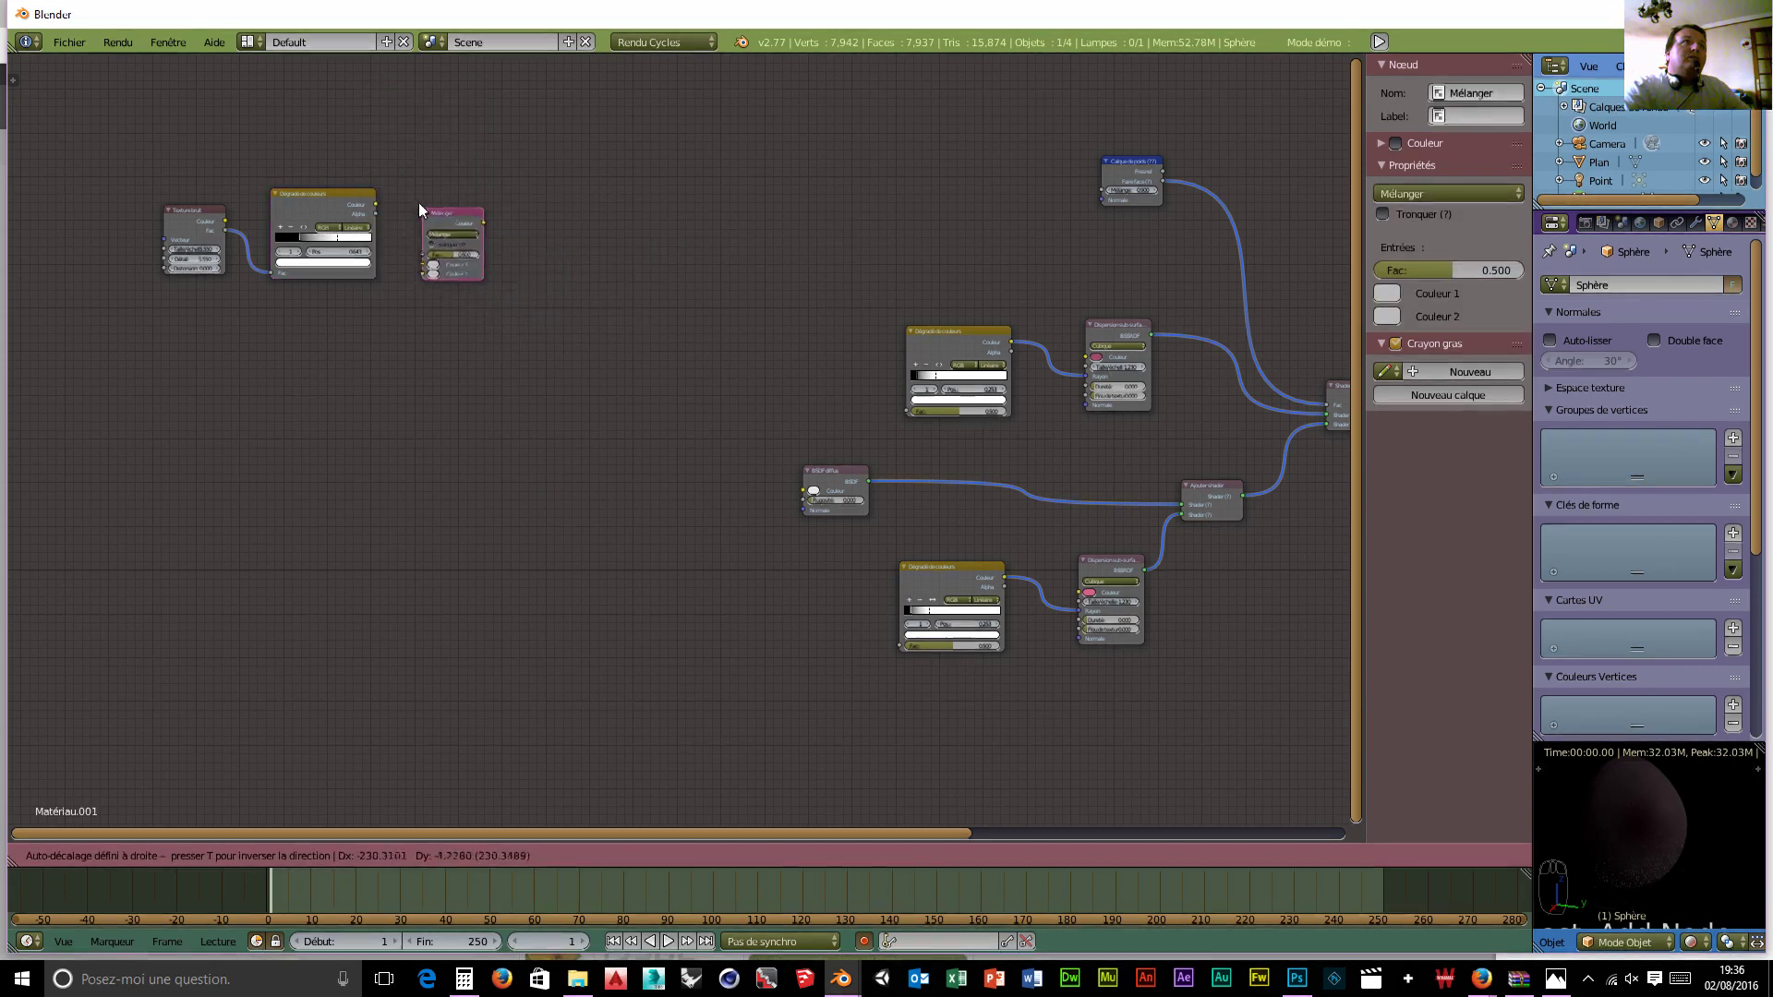
pyautogui.click(425, 203)
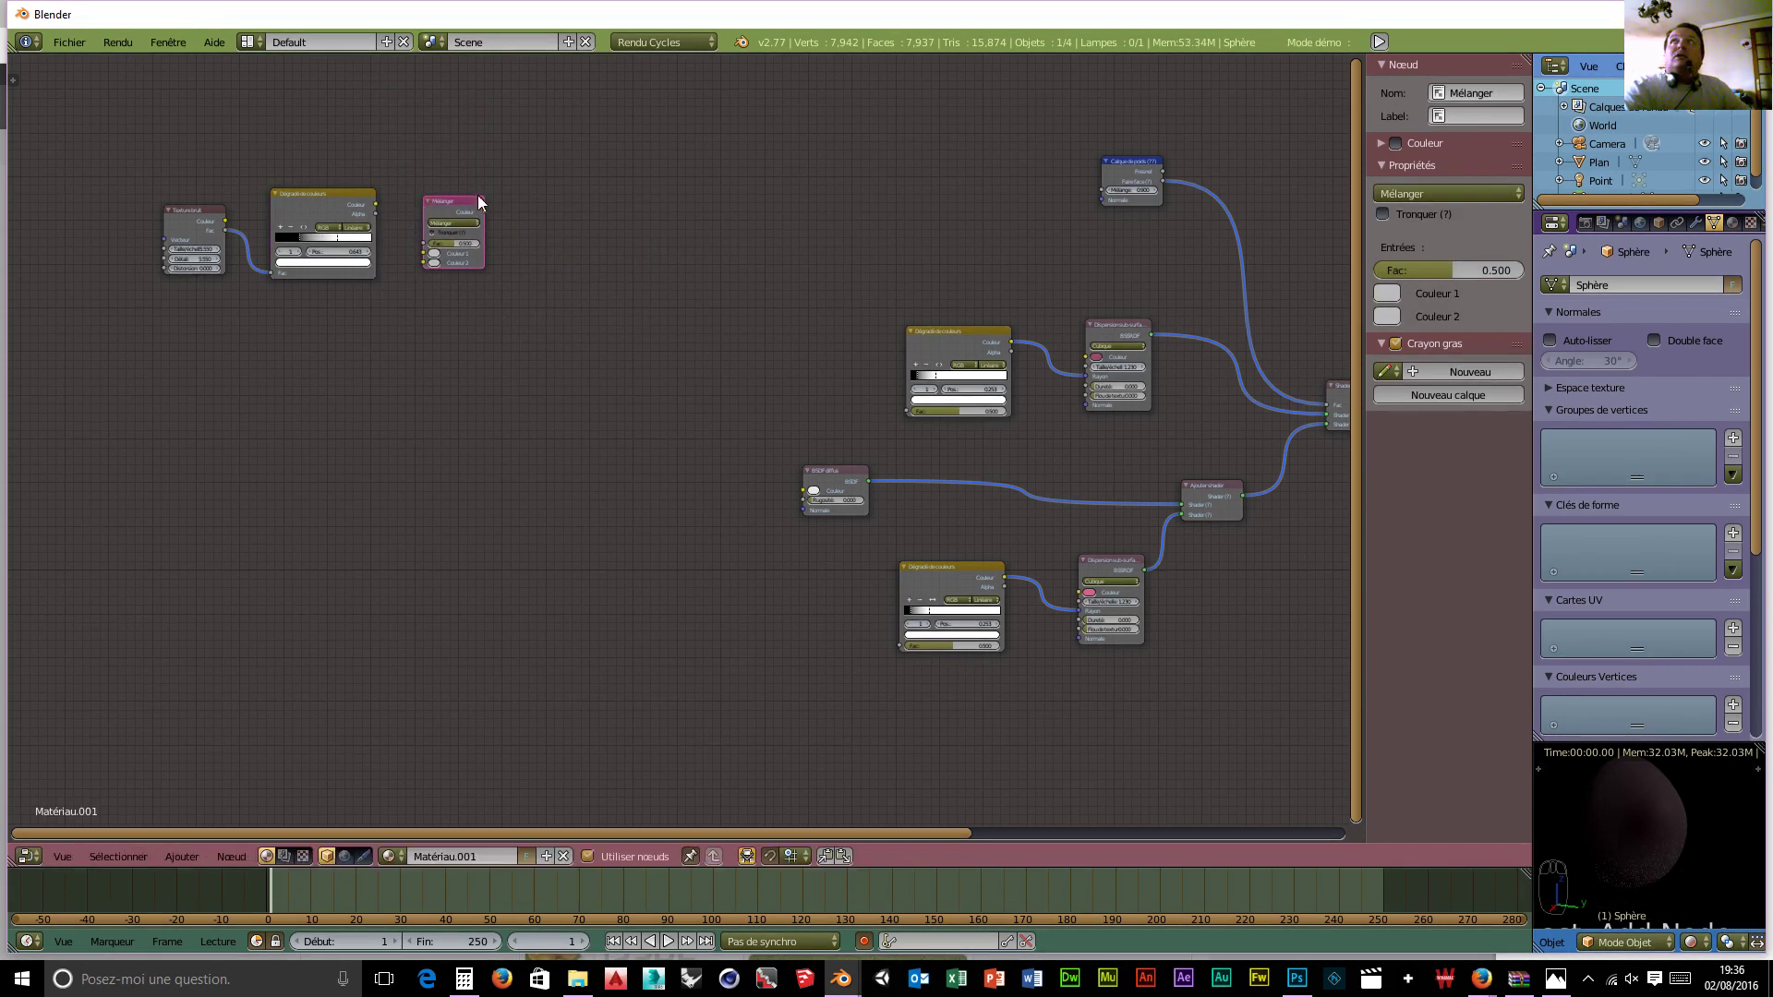
pyautogui.click(460, 224)
pyautogui.click(447, 241)
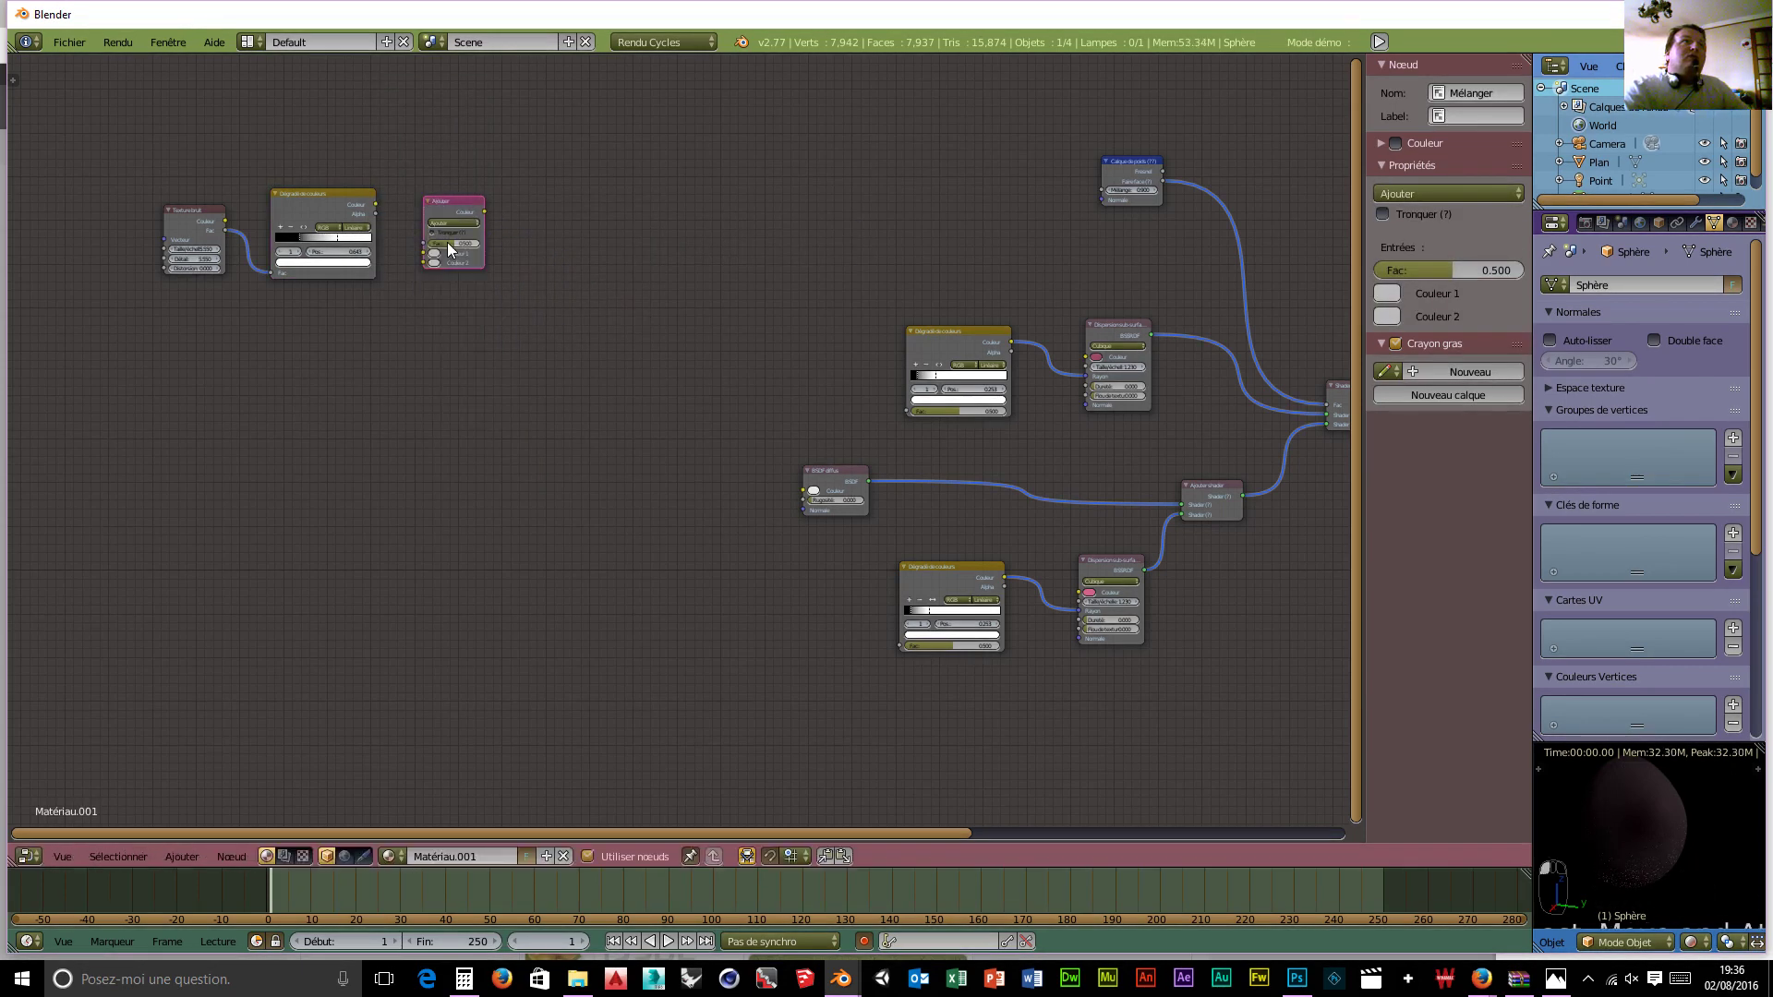
# Step: Connect the new color ramp's color output to the Fac input of the Ajouter mix node
pyautogui.click(374, 203)
pyautogui.moveTo(374, 202); pyautogui.dragTo(423, 253)
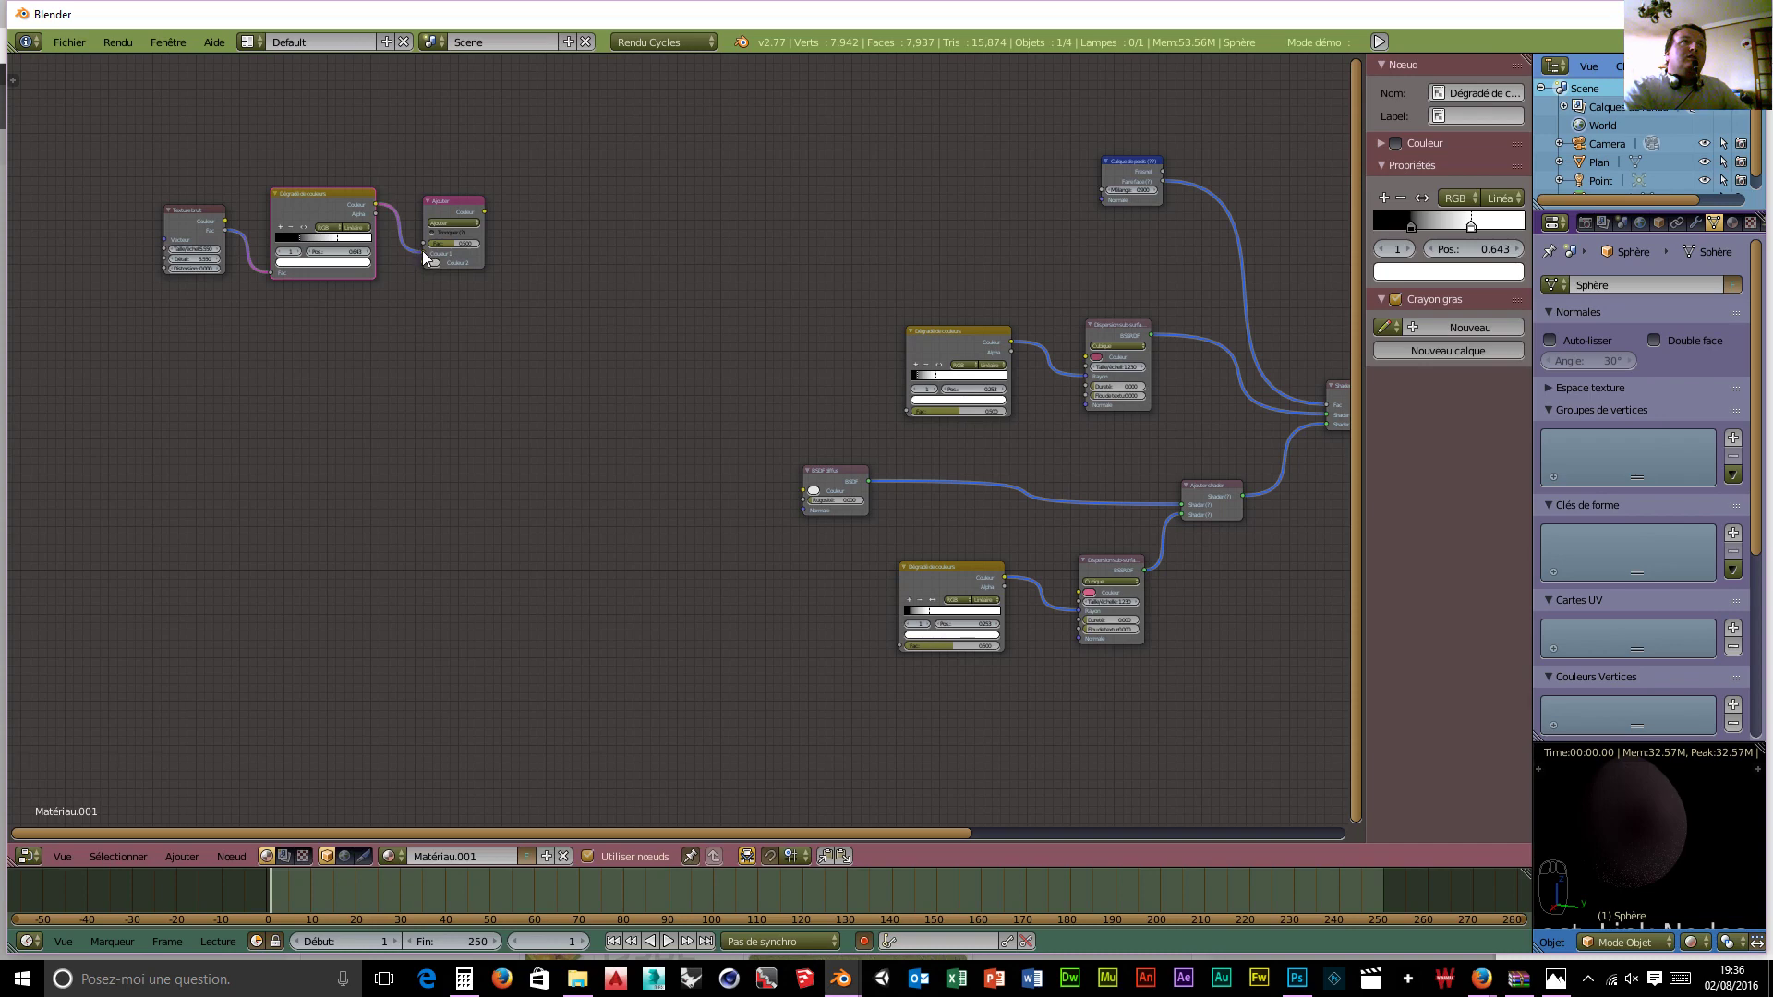
pyautogui.moveTo(423, 252); pyautogui.dragTo(422, 243)
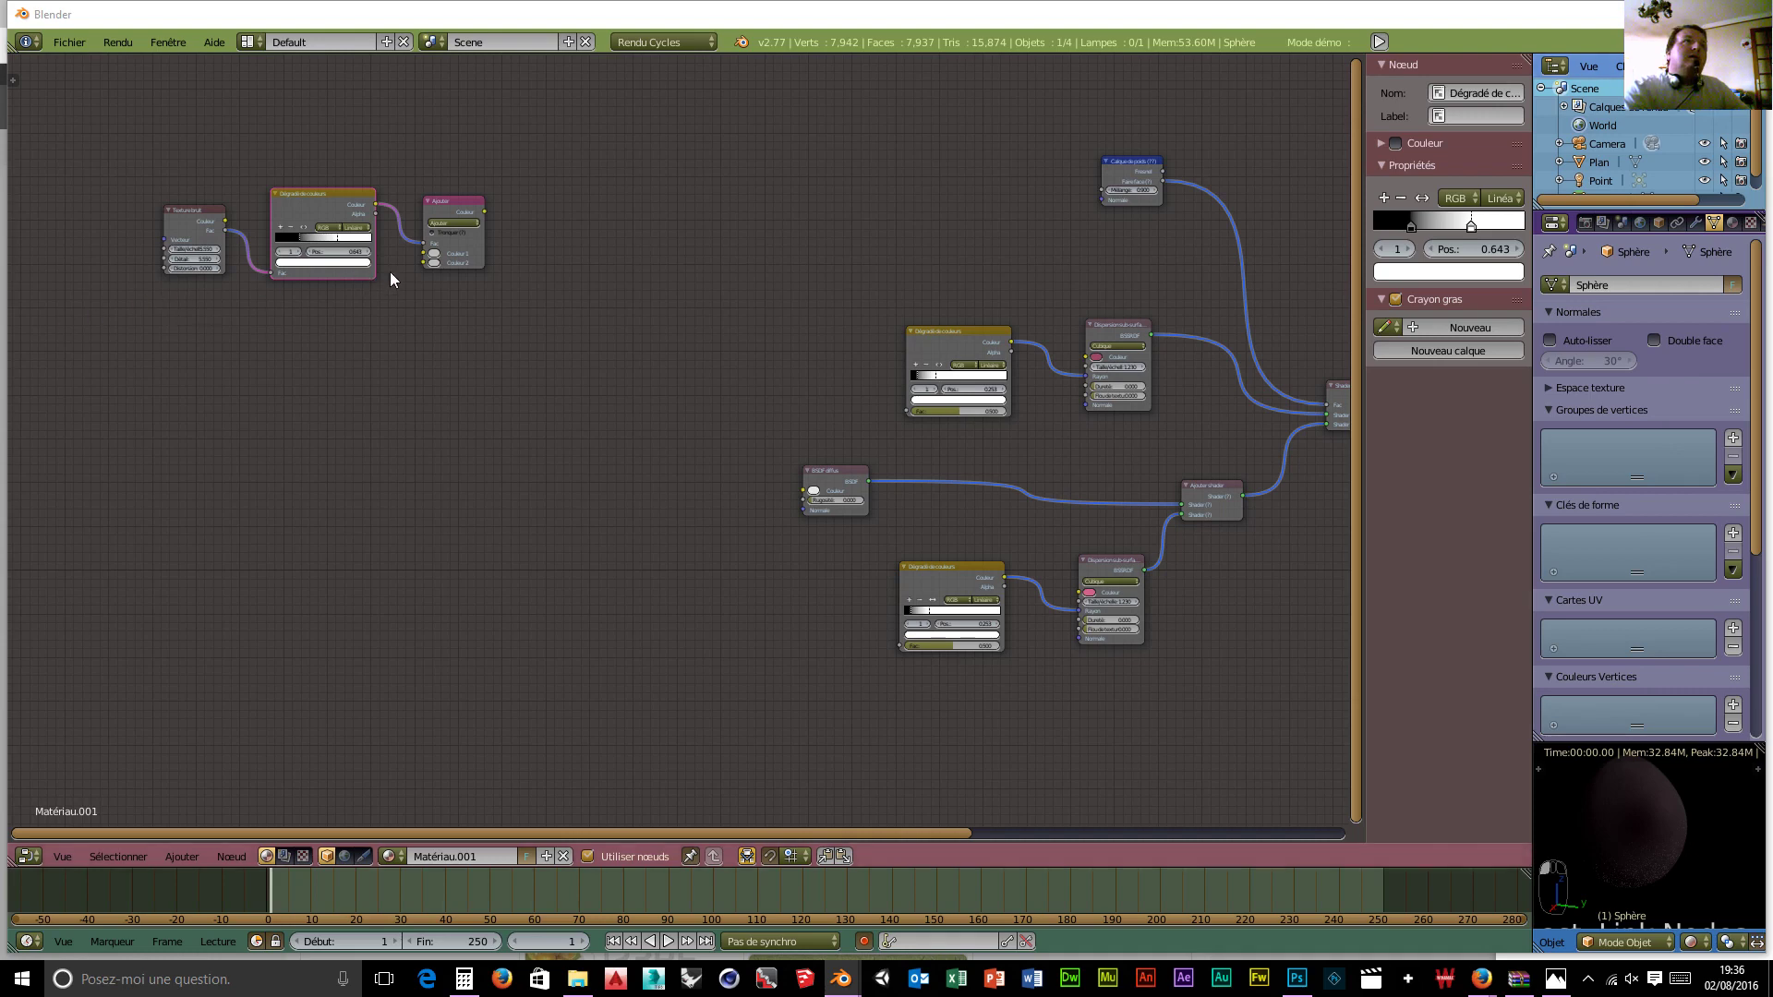
# Step: Set Couleur 1 of the Ajouter mix node to a dark muted red using a hex value
pyautogui.click(434, 253)
pyautogui.click(475, 217)
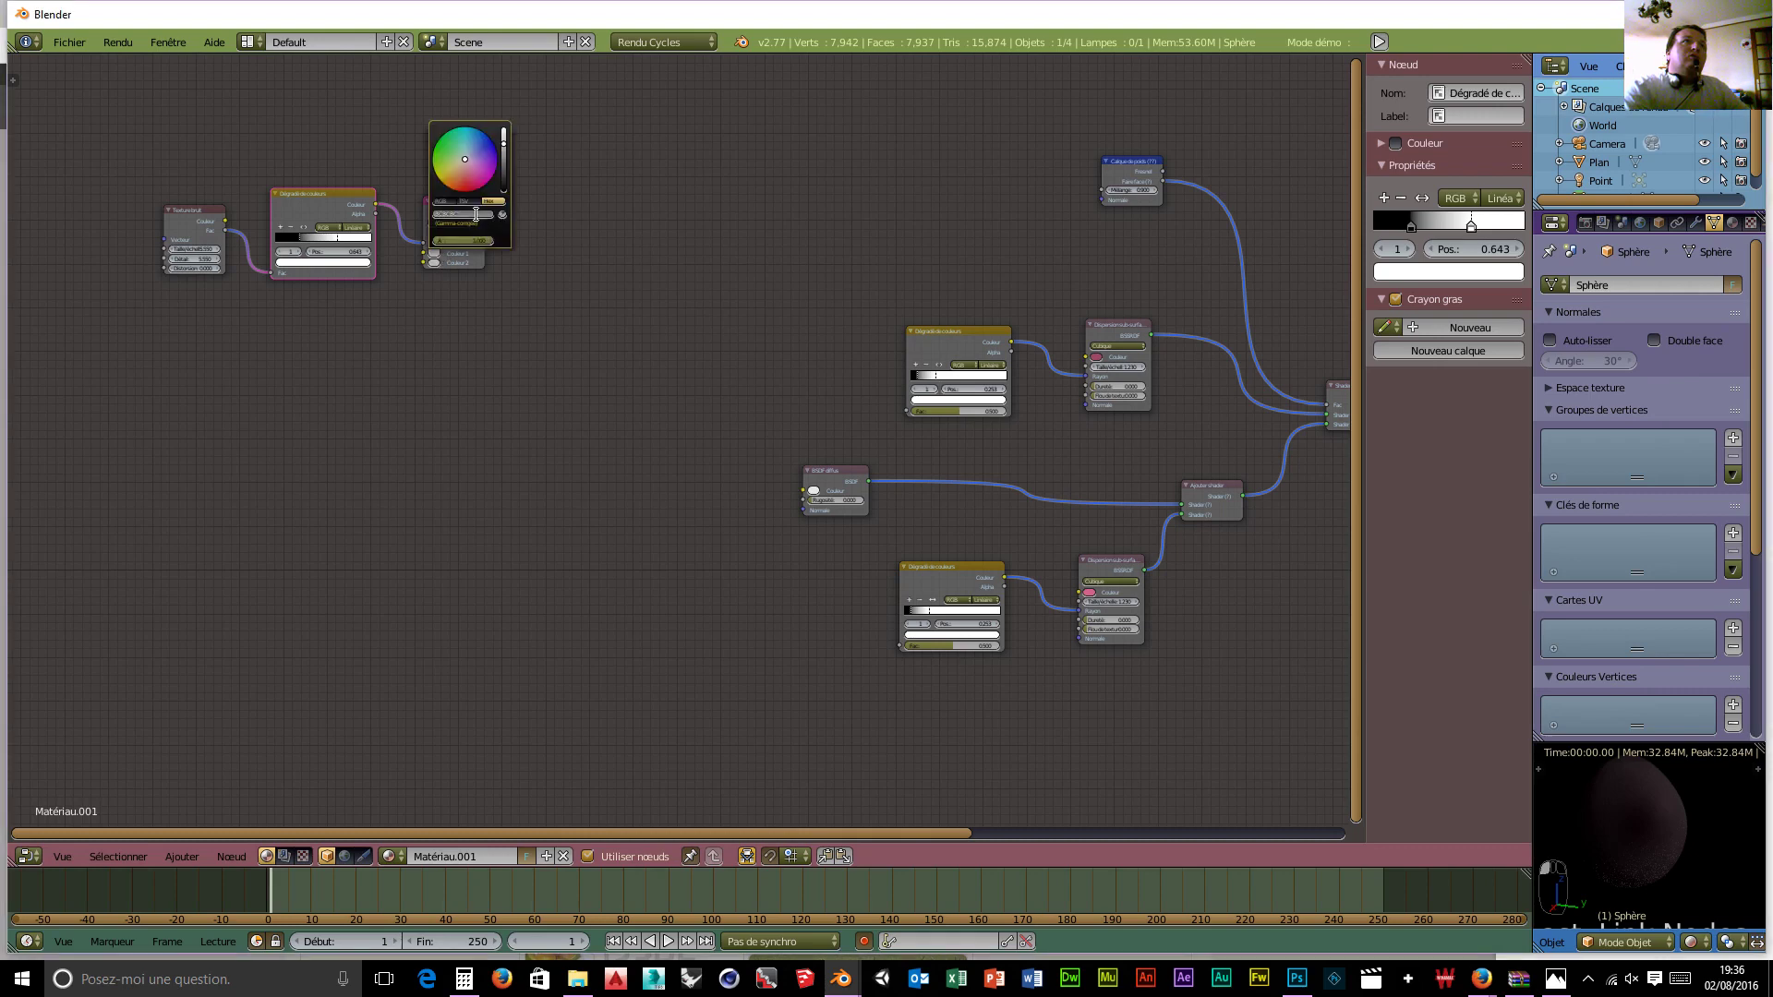
pyautogui.write('B40404')
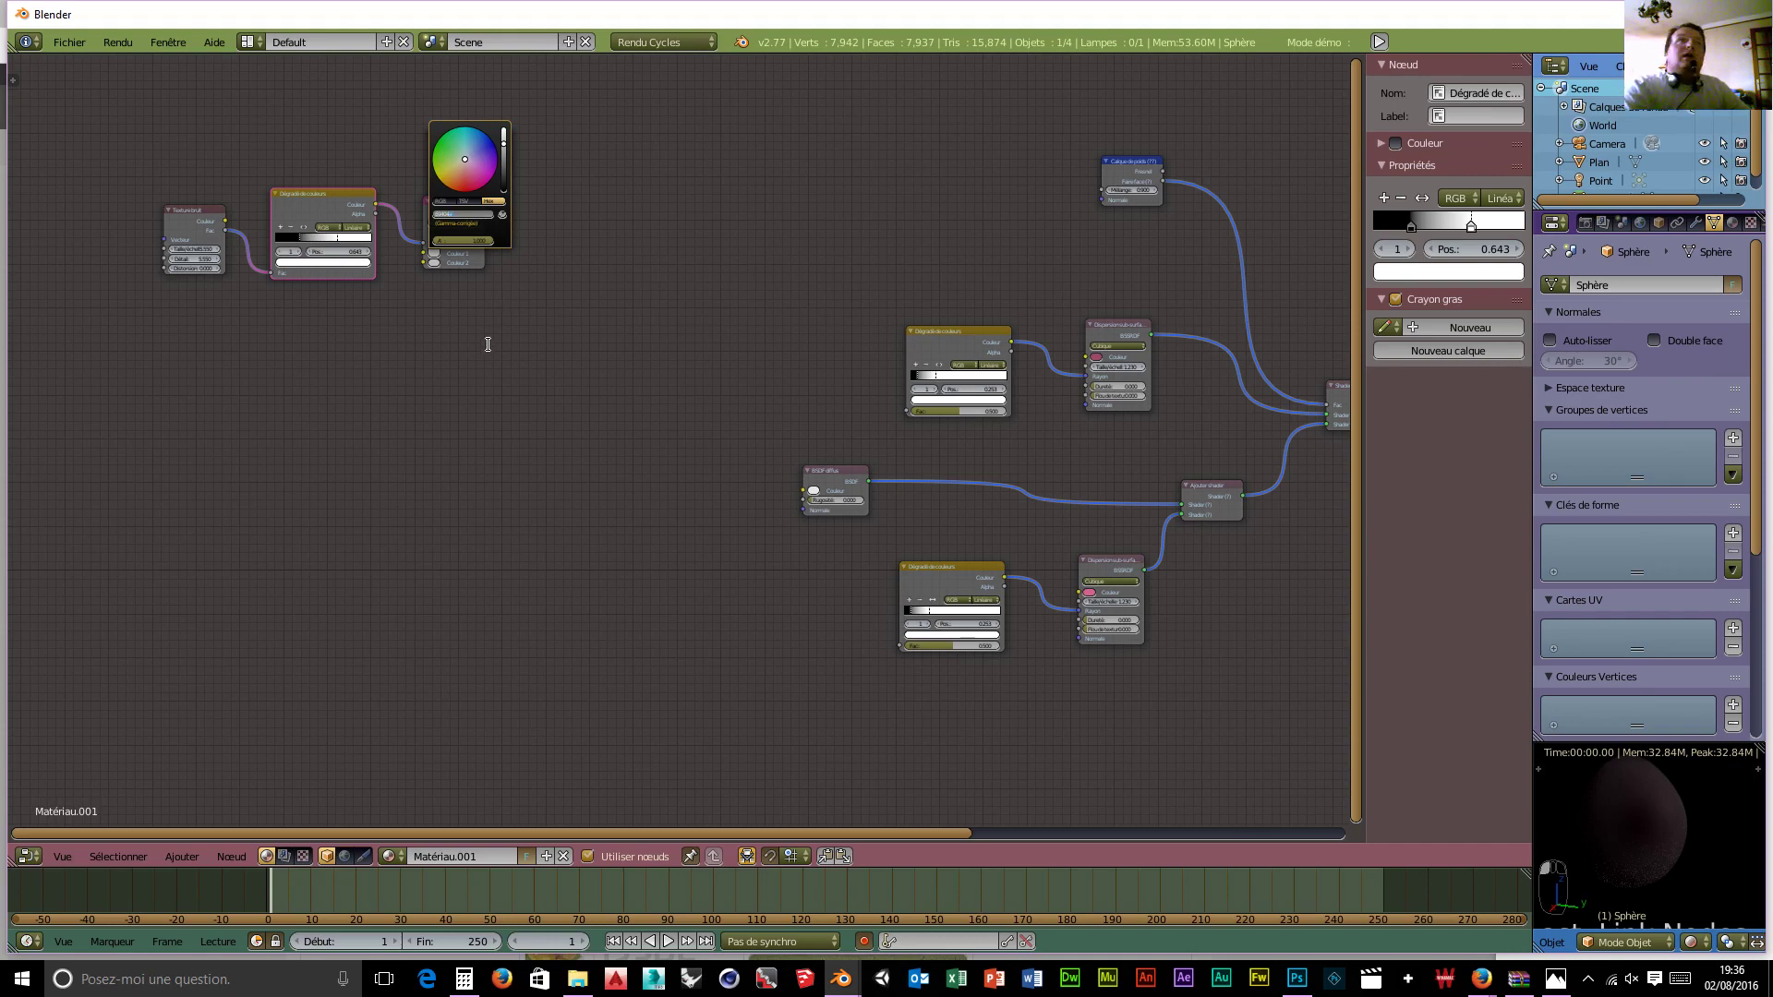
pyautogui.press('Return')
# Step: Set Couleur 2 of the Ajouter mix node to hex color 321e22
pyautogui.scroll(2, 451, 335)
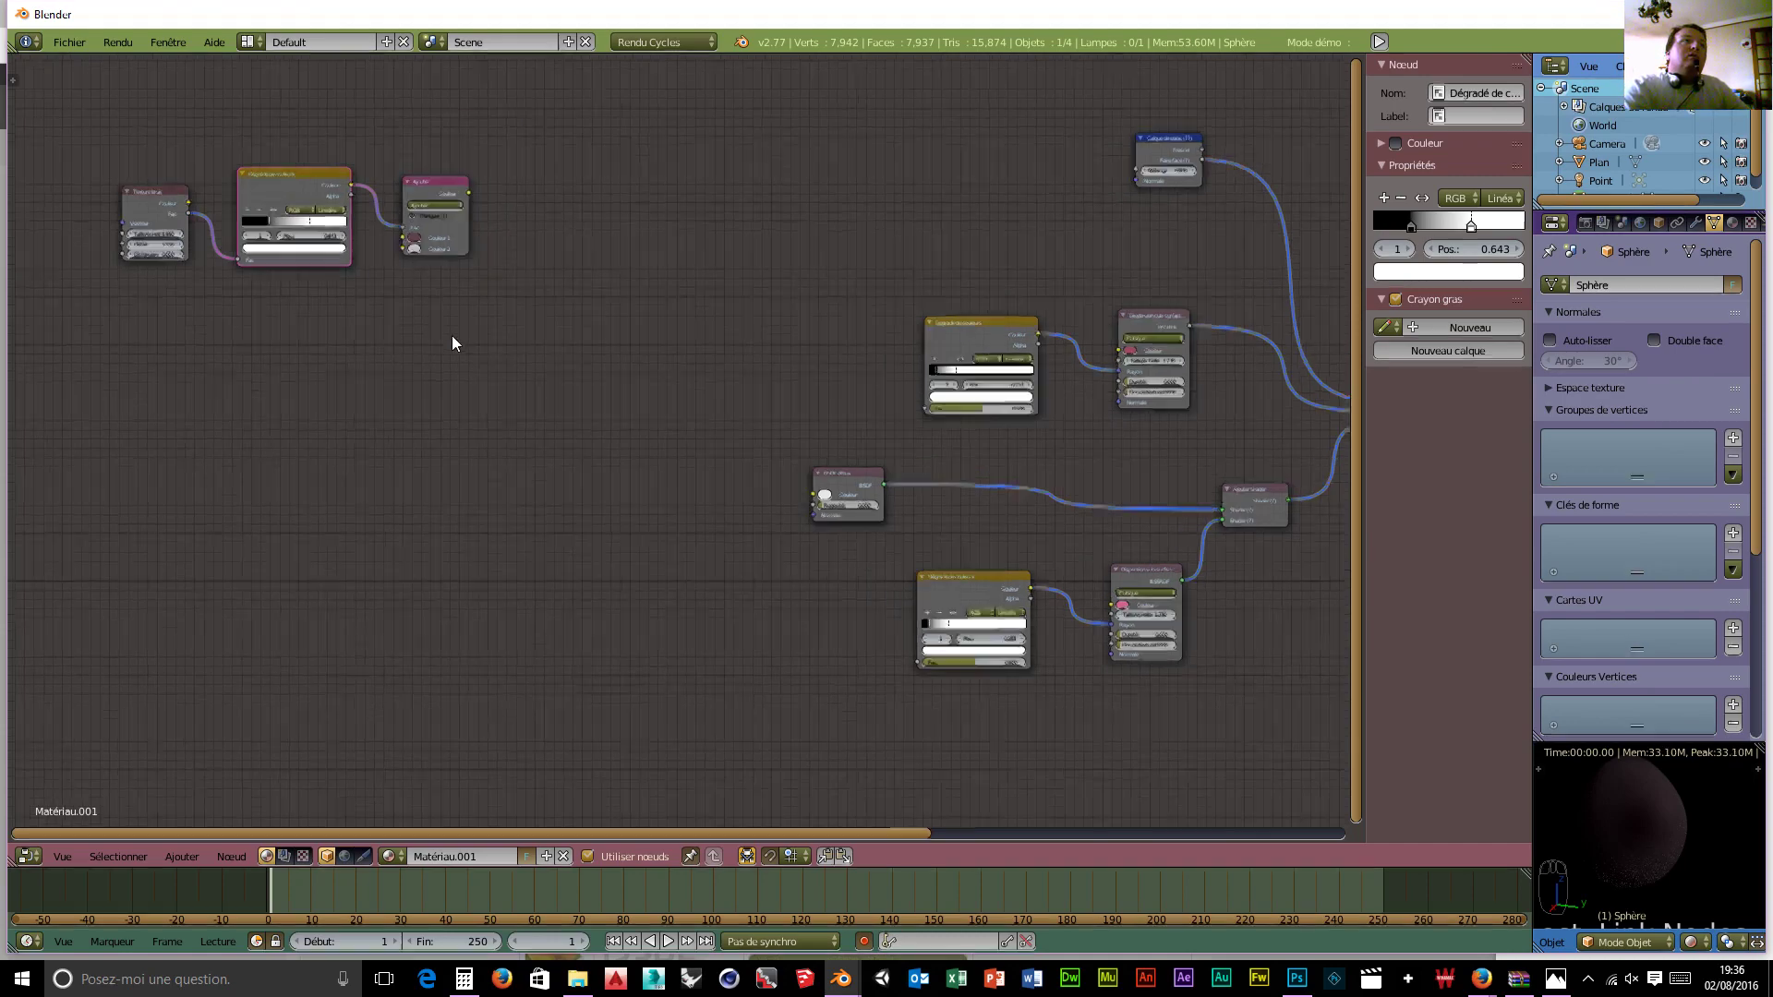
pyautogui.moveTo(424, 301); pyautogui.dragTo(724, 507, button='middle')
pyautogui.scroll(2, 763, 686)
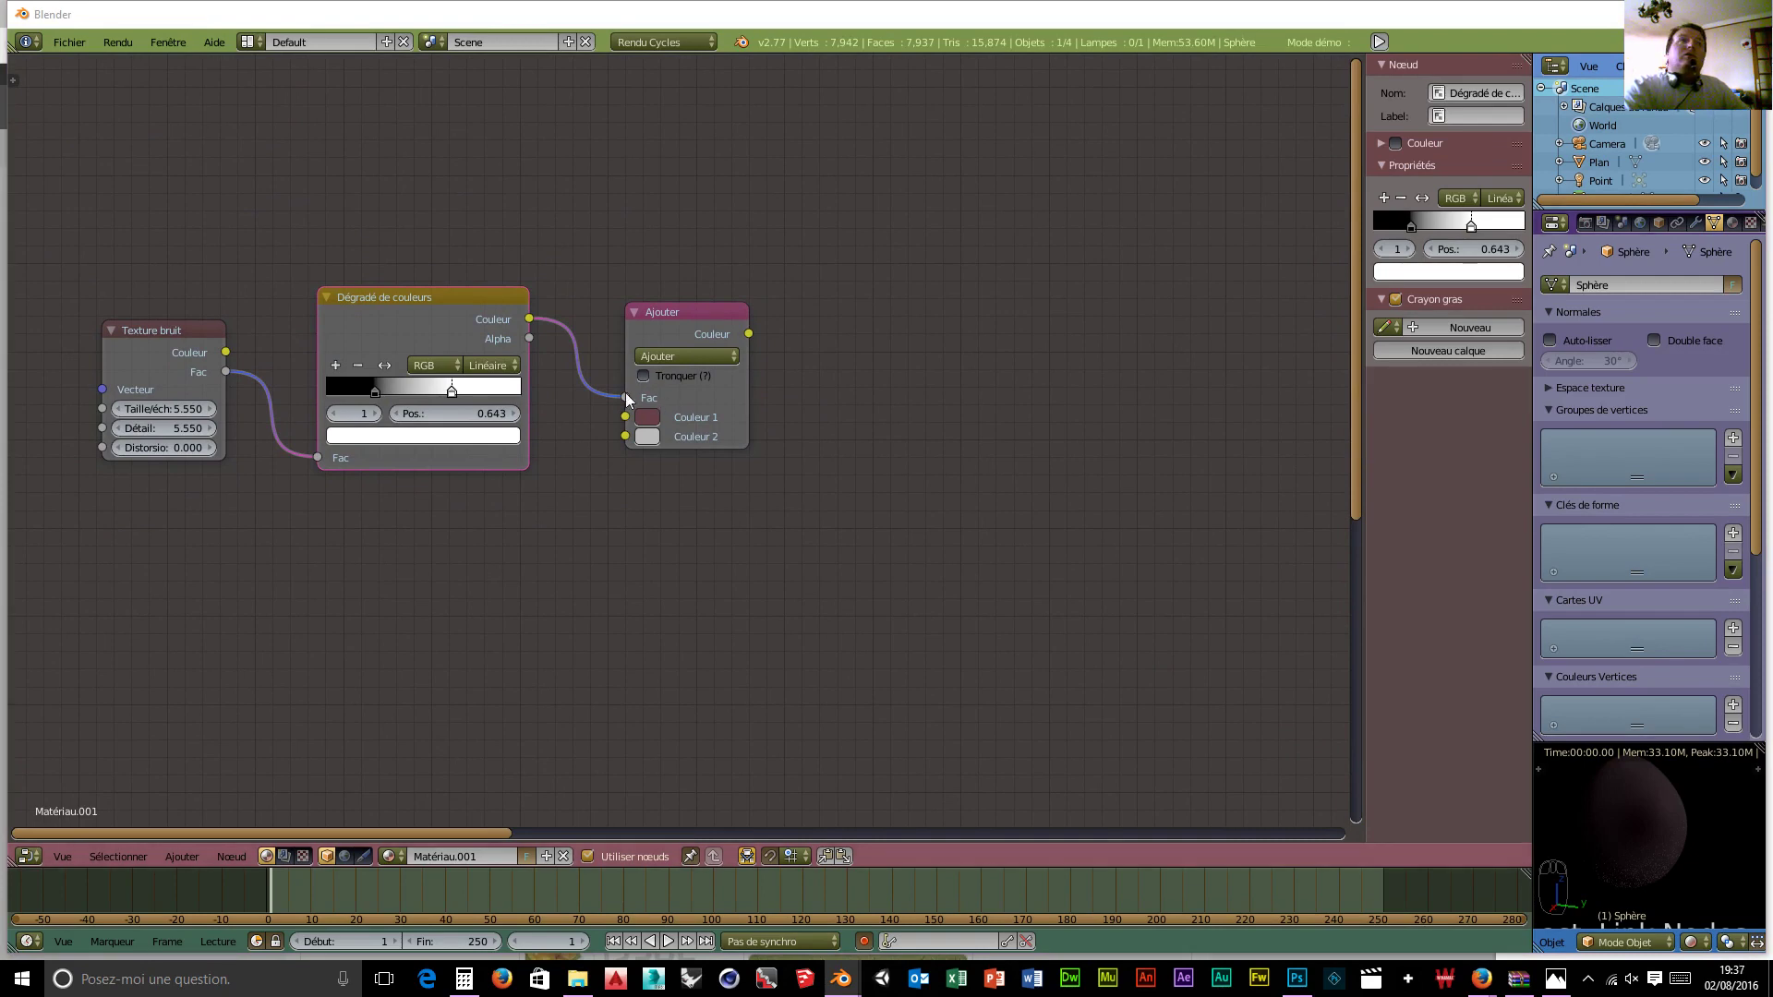
pyautogui.click(650, 436)
pyautogui.click(735, 361)
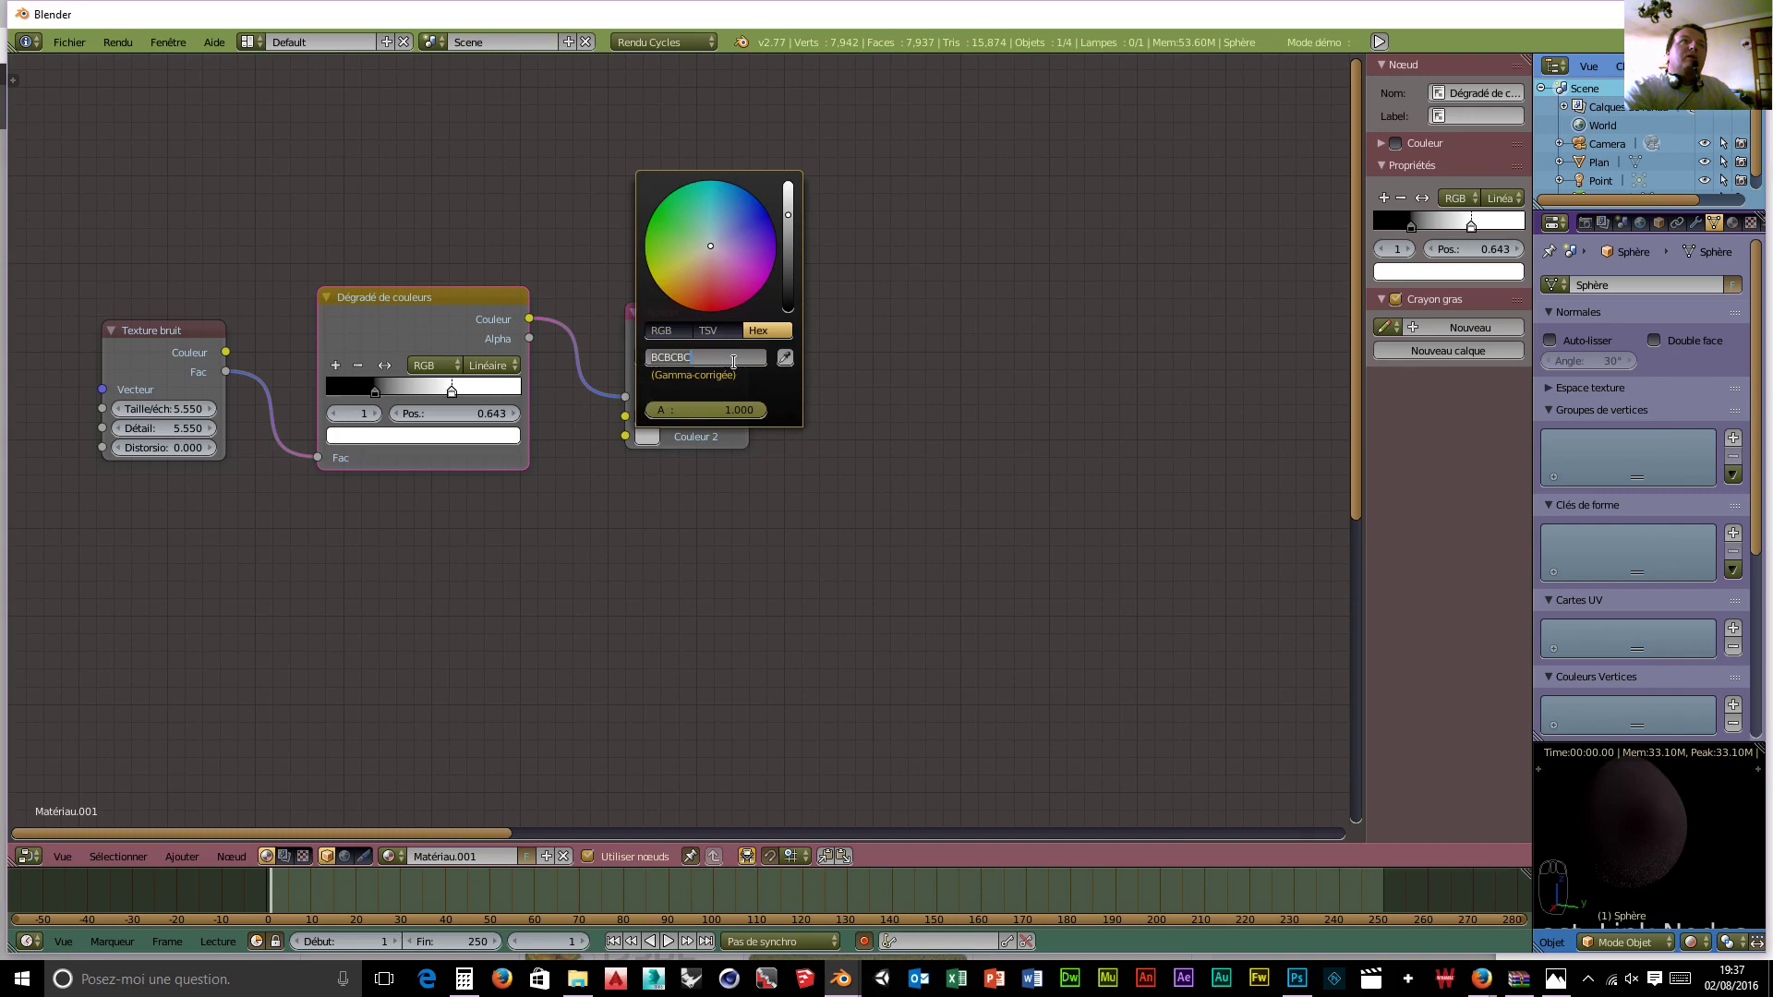
pyautogui.write('321e22')
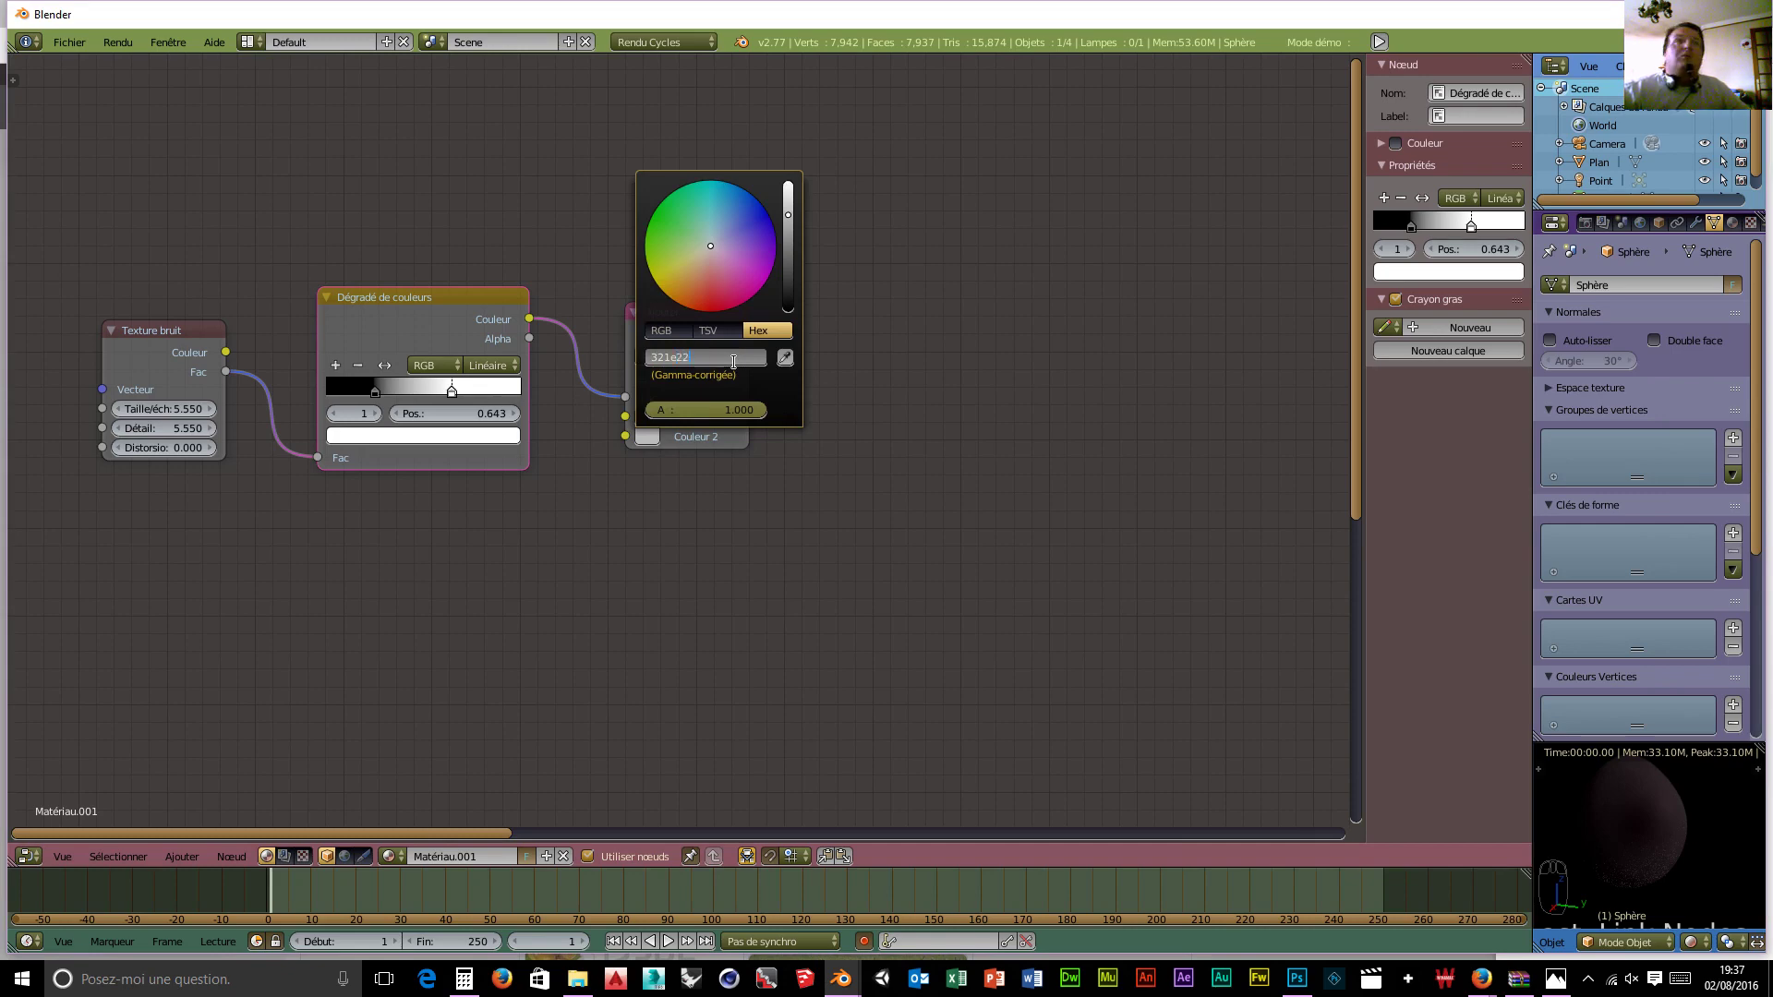
pyautogui.press('Return')
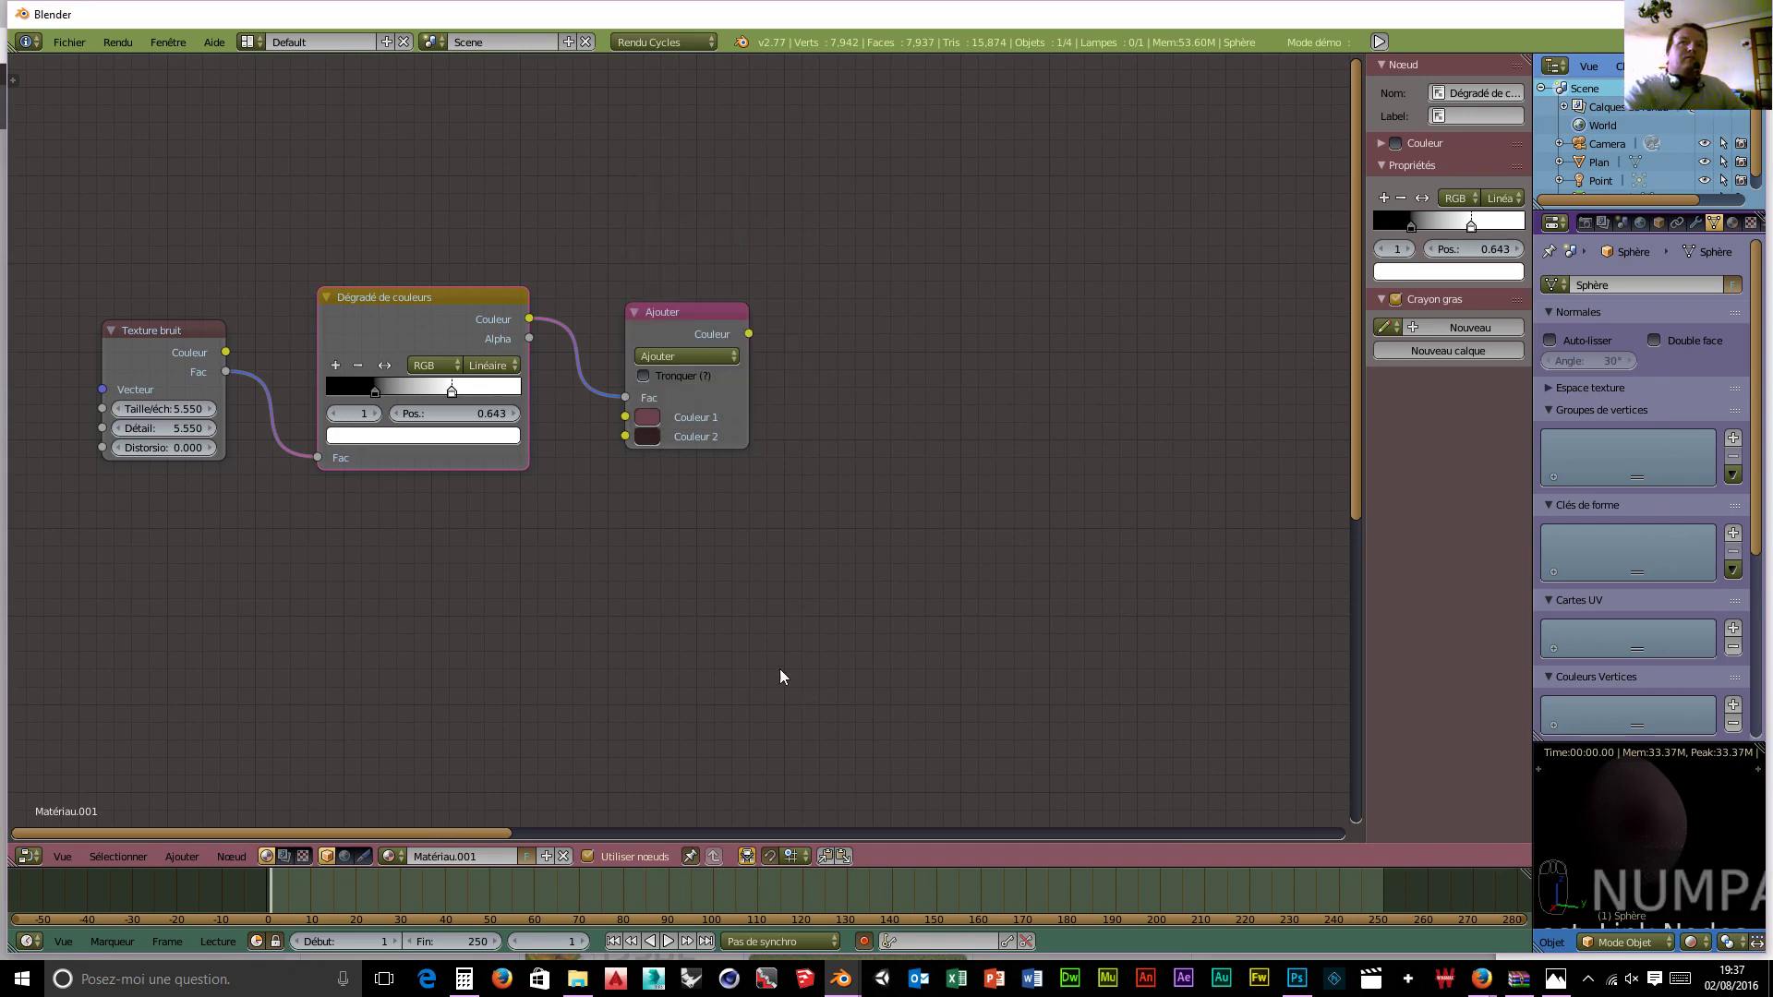
# Step: Duplicate the noise texture and its connected color ramp, placing the copies directly below the originals
pyautogui.scroll(-1, 732, 611)
pyautogui.scroll(-1, 143, 530)
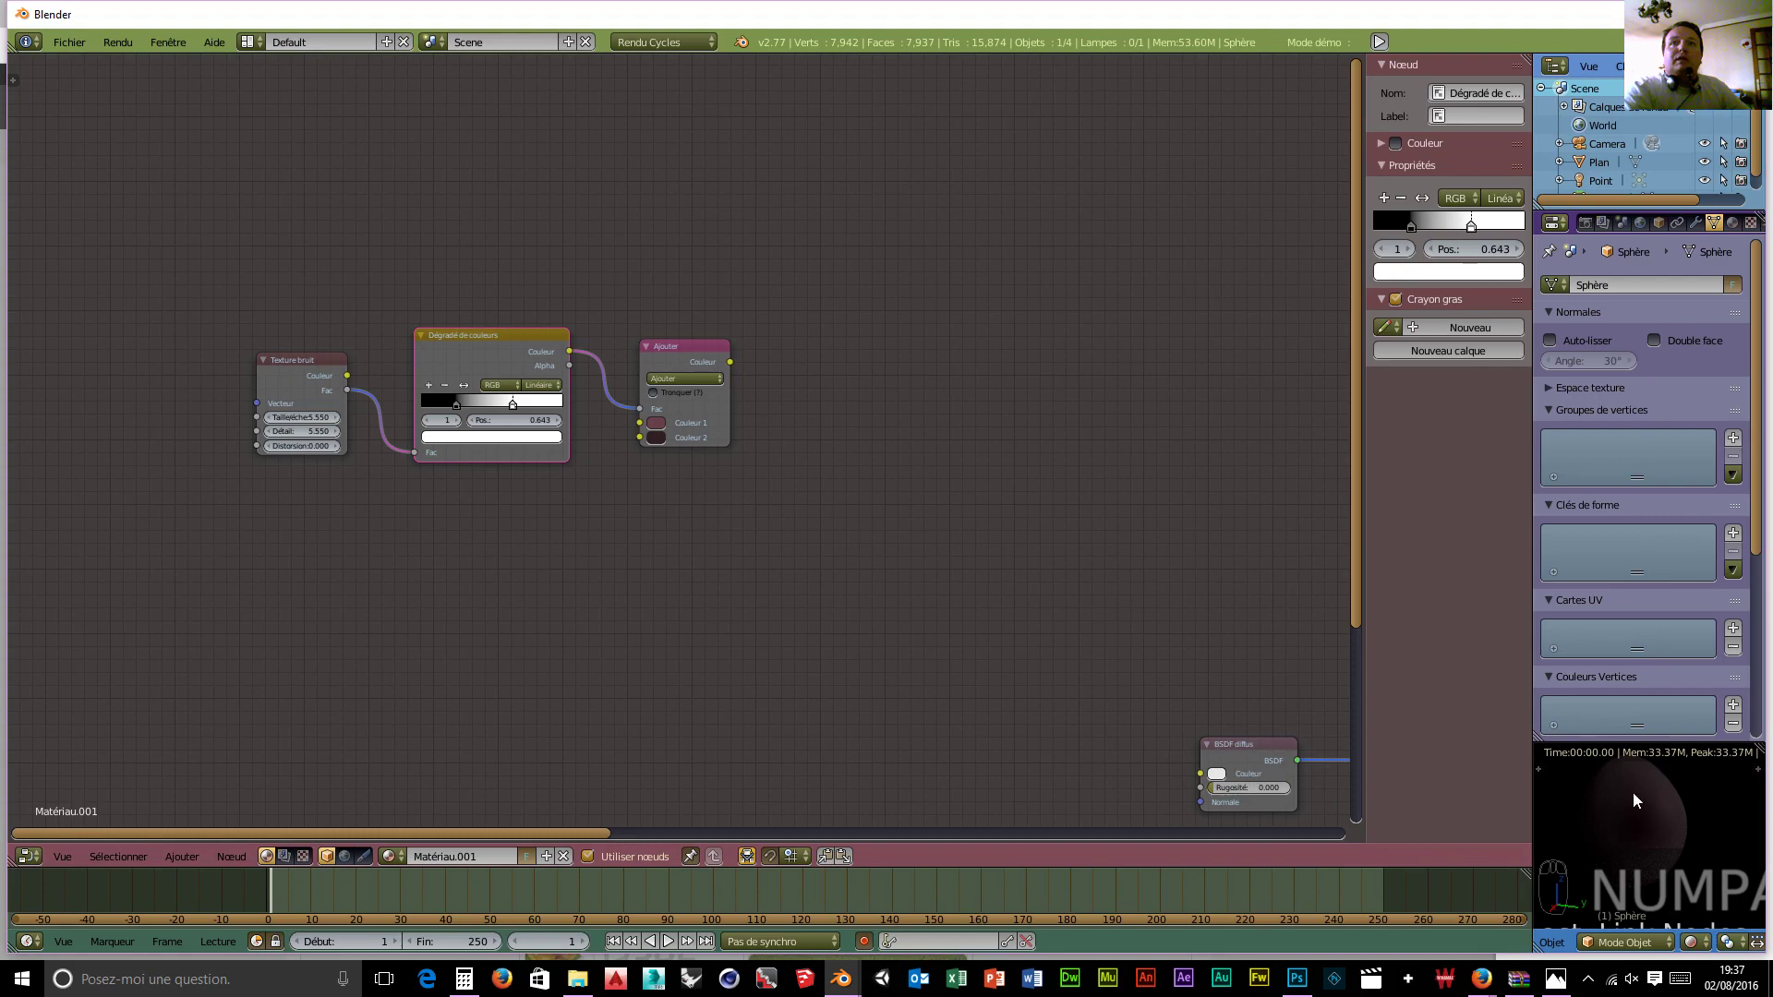
pyautogui.moveTo(704, 601); pyautogui.dragTo(622, 518, button='middle')
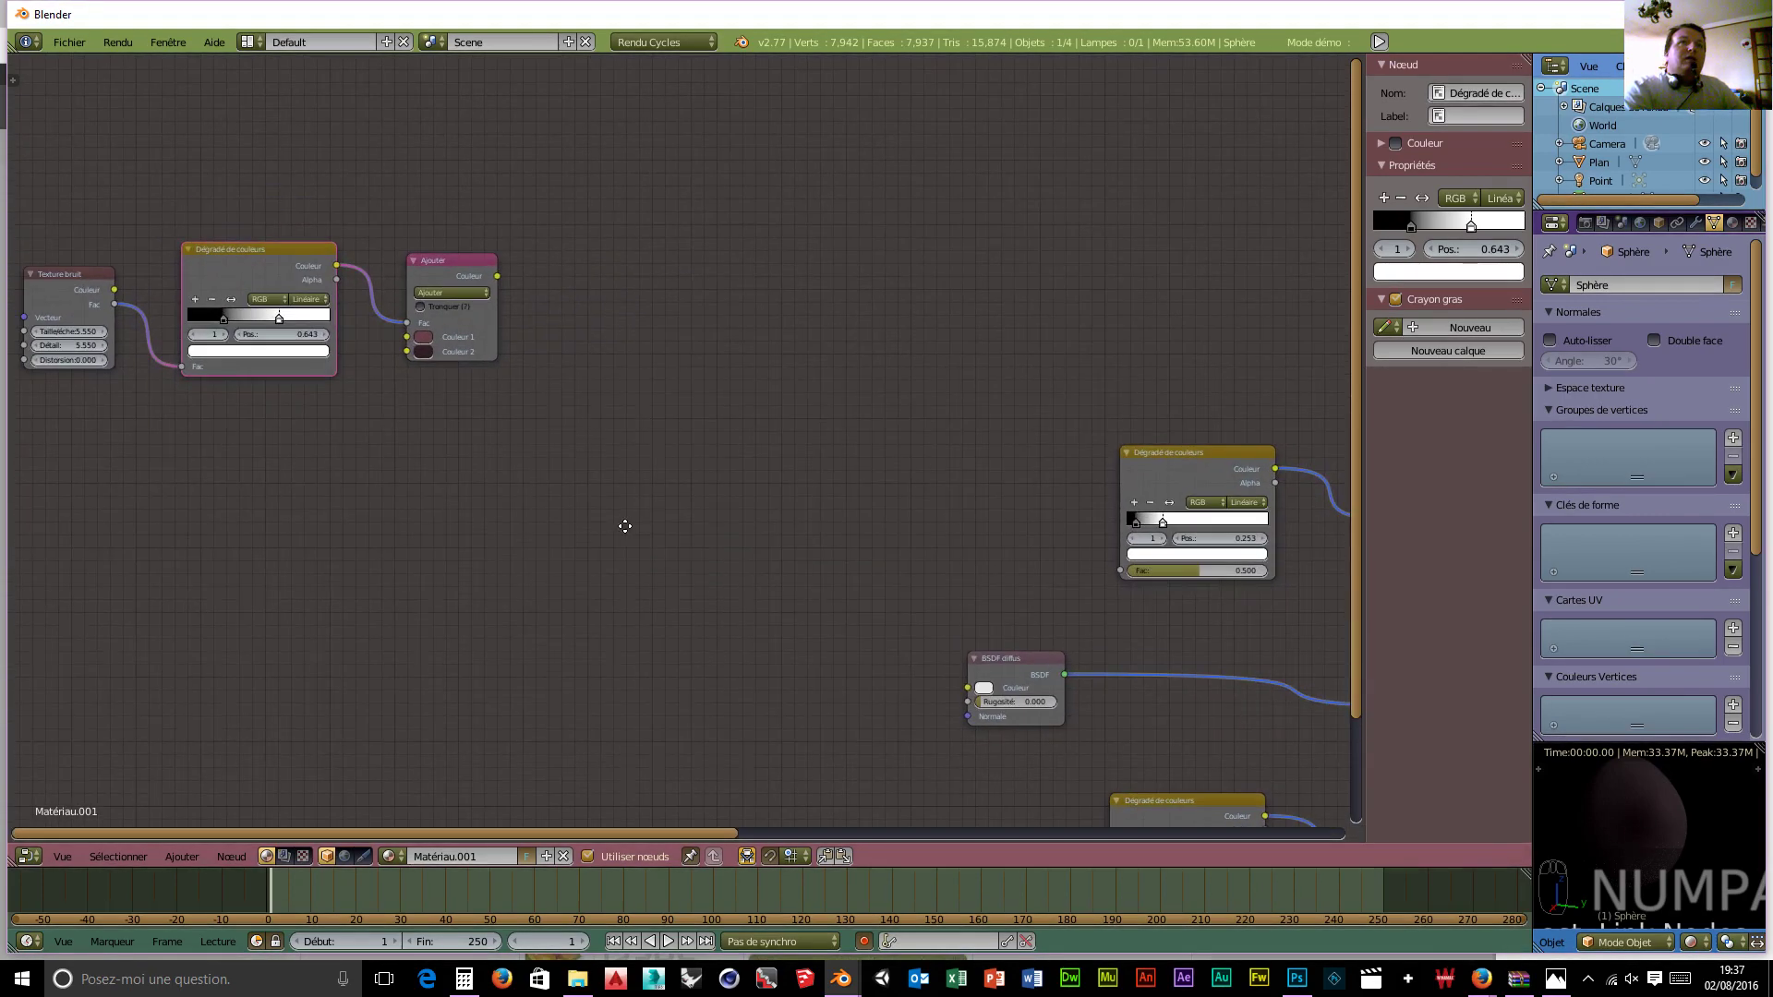
pyautogui.moveTo(605, 613); pyautogui.dragTo(903, 645, button='middle')
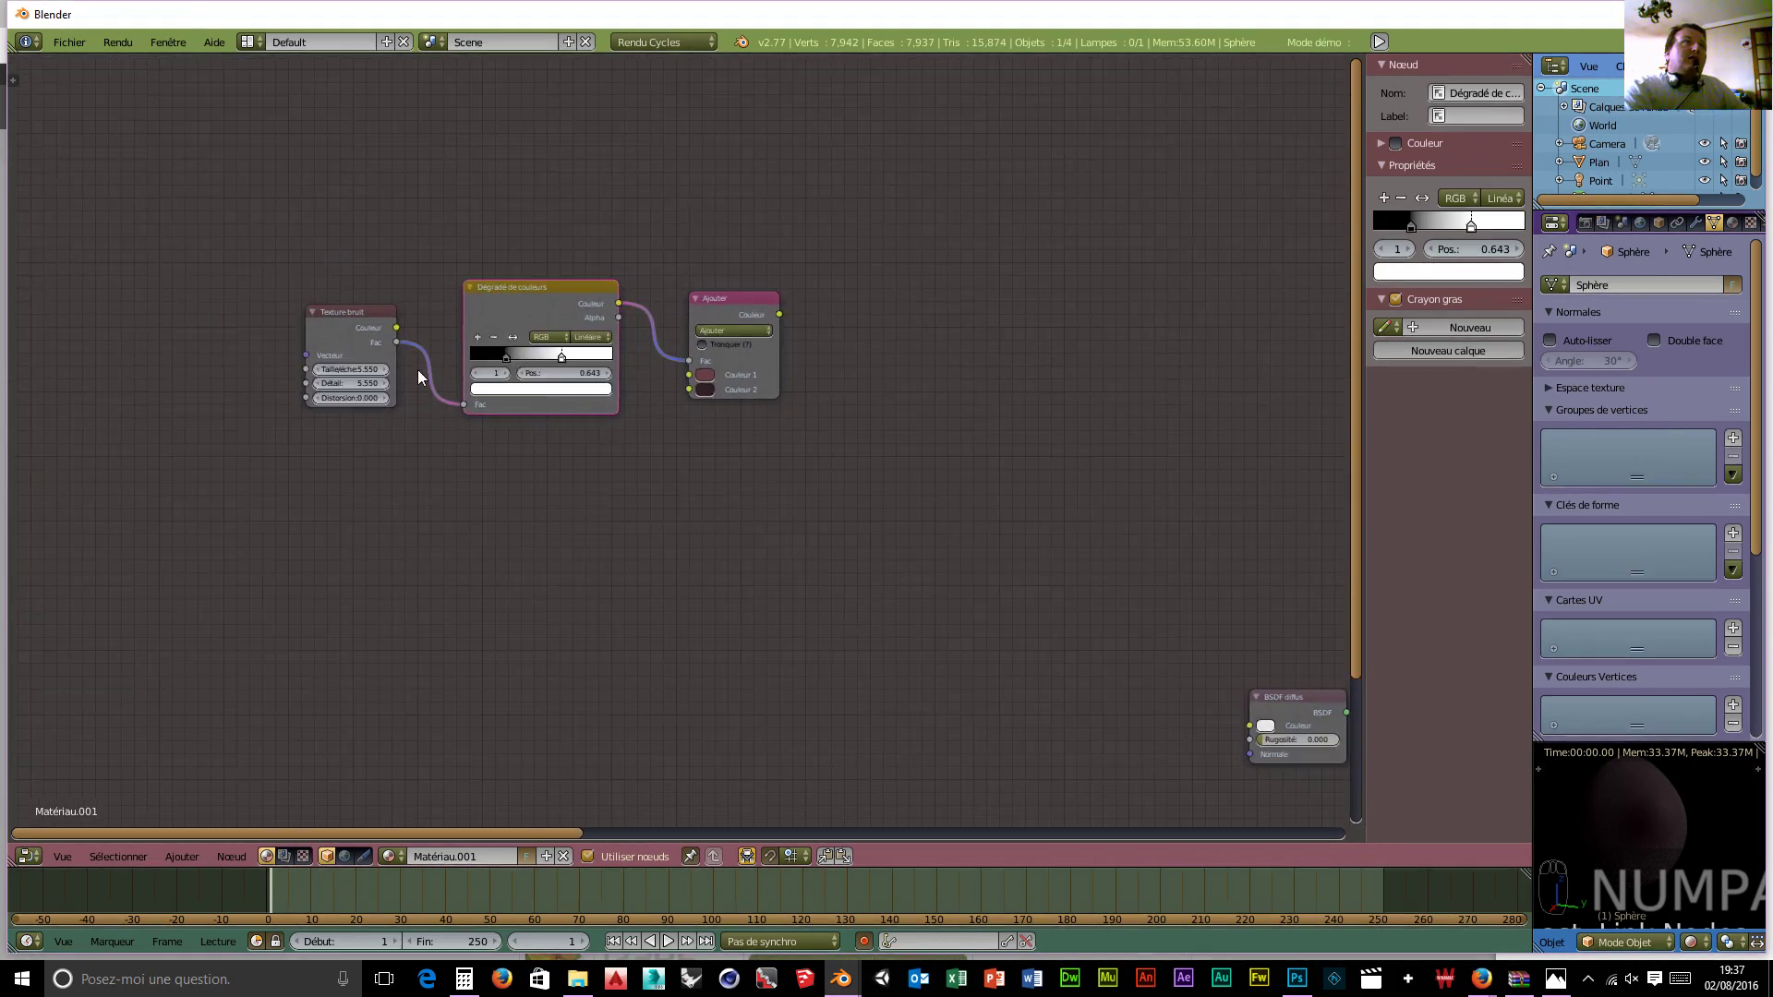
pyautogui.click(349, 311)
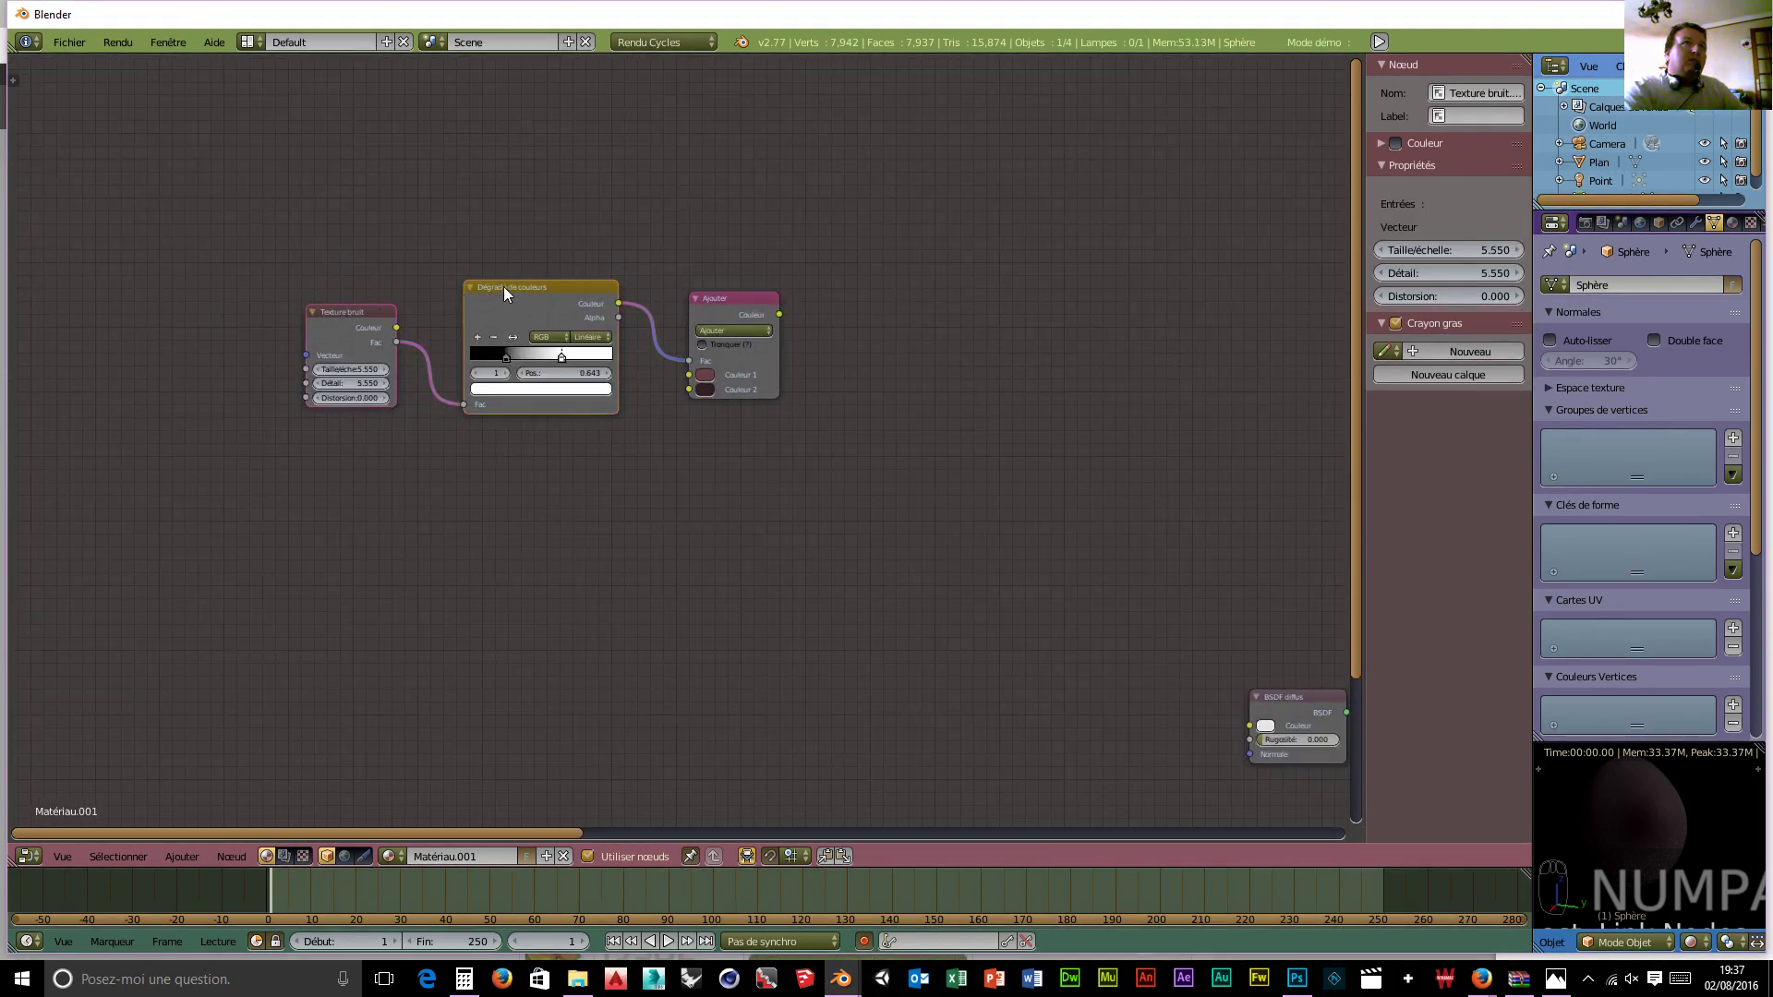
pyautogui.click(506, 290)
pyautogui.click(356, 331)
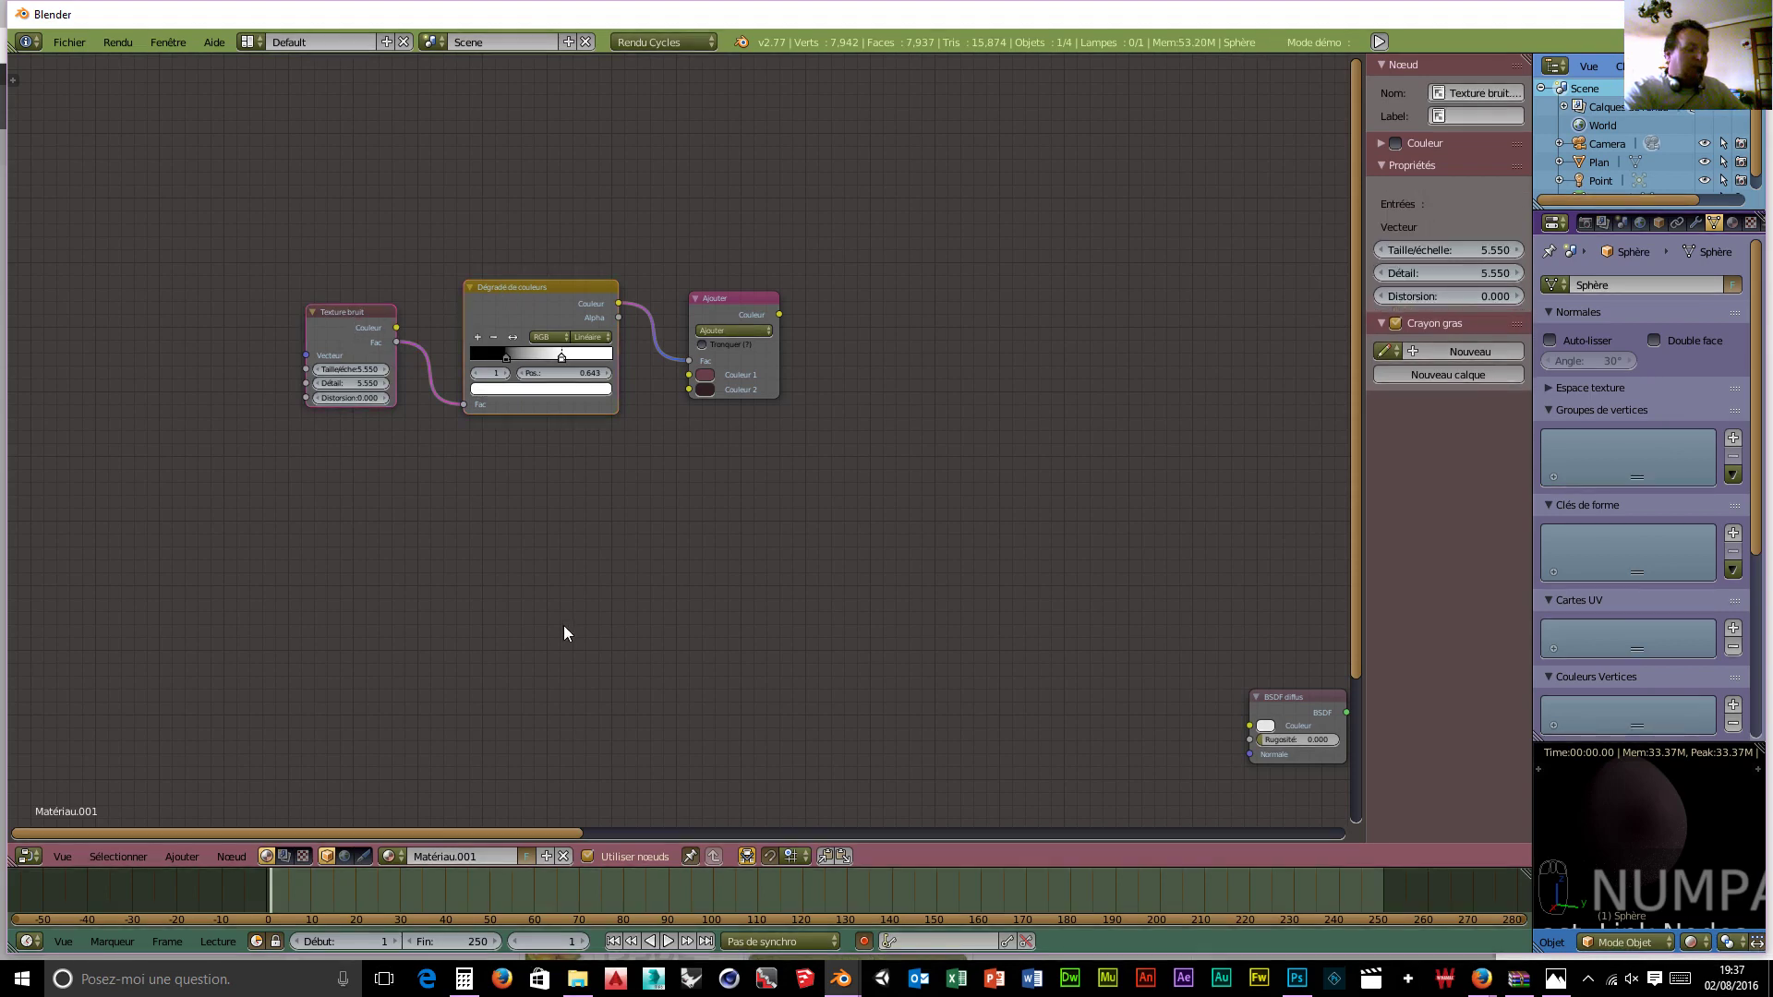
pyautogui.hotkey('shift', 'd')
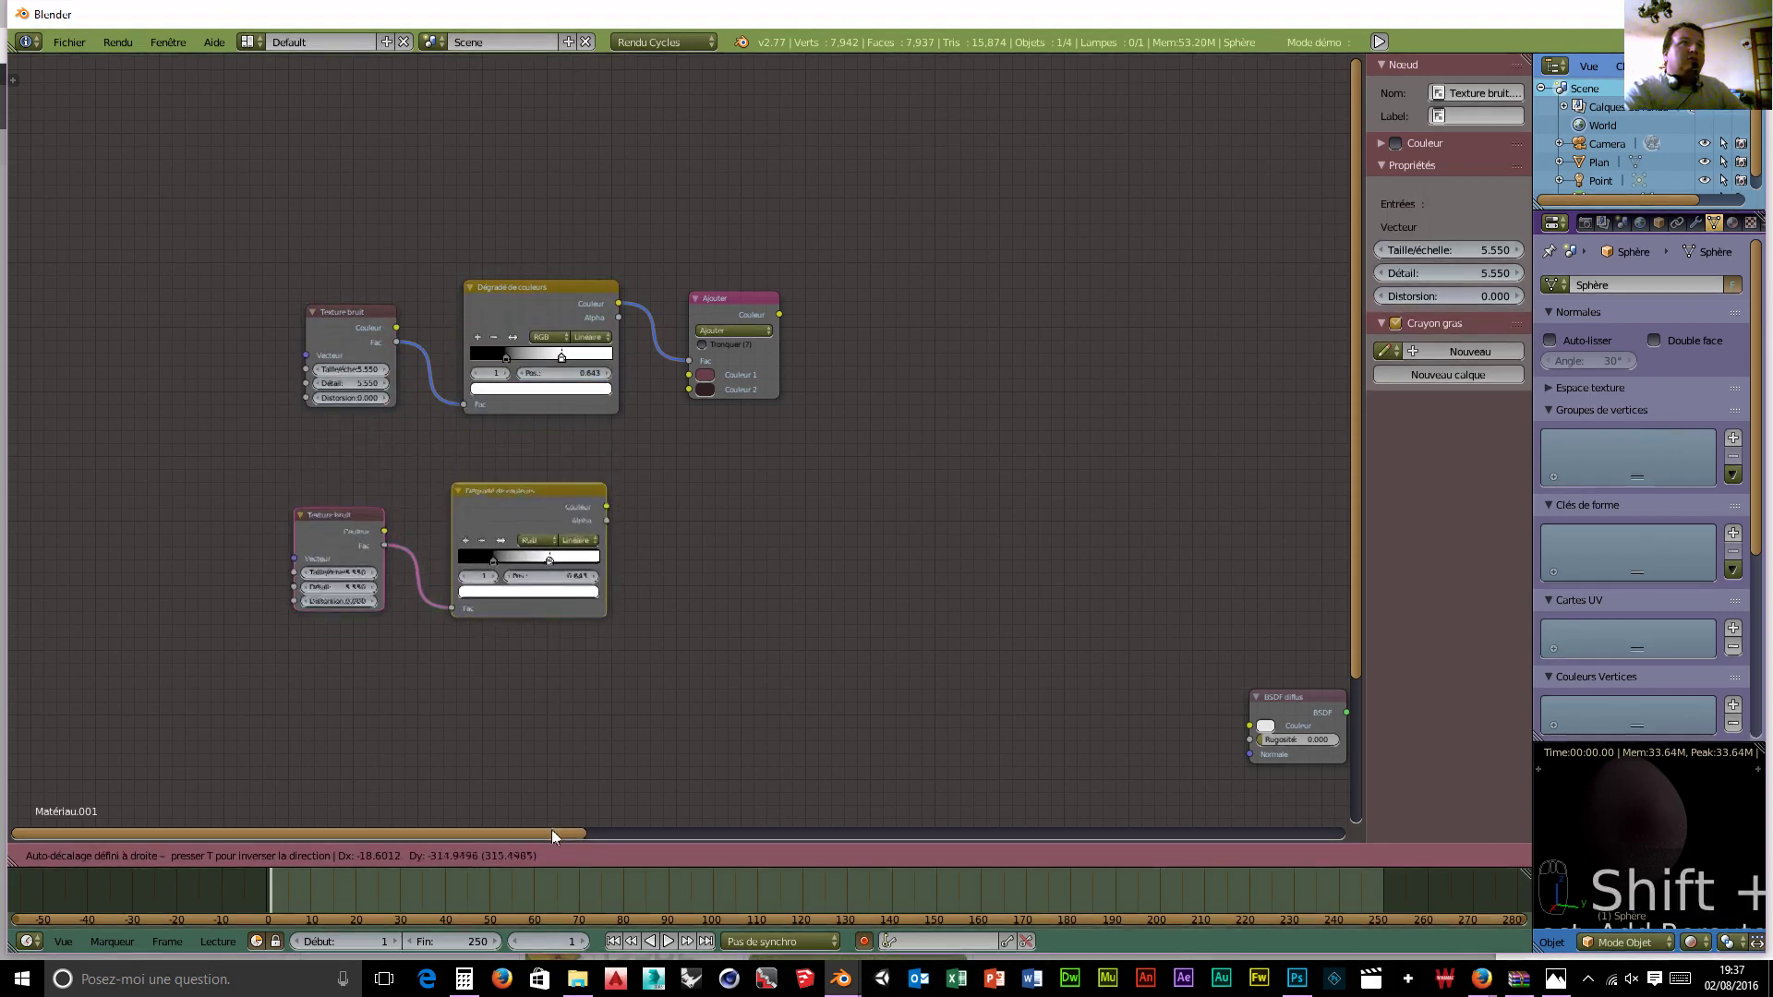
pyautogui.click(551, 831)
# Step: Open the scale value of the duplicated noise texture node for editing
pyautogui.moveTo(757, 695); pyautogui.dragTo(880, 695, button='middle')
pyautogui.click(474, 575)
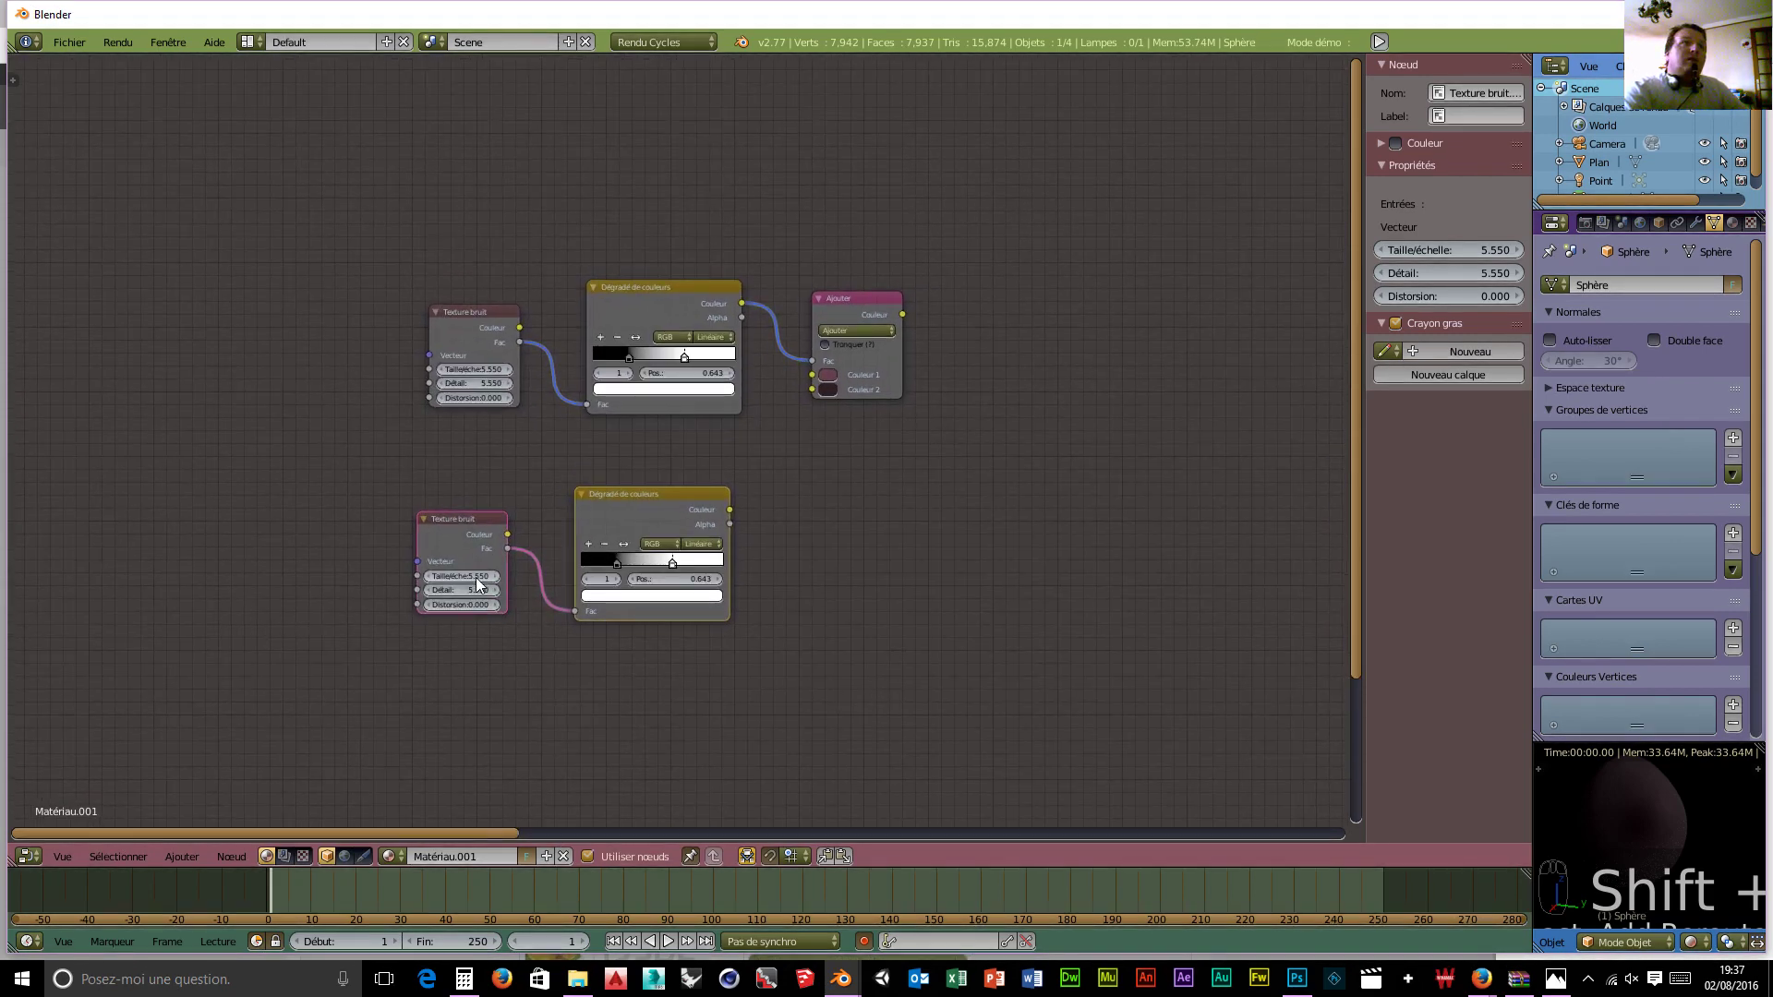
# Step: Set the lower noise texture node's scale to 15 and its detail to 21
pyautogui.write('1')
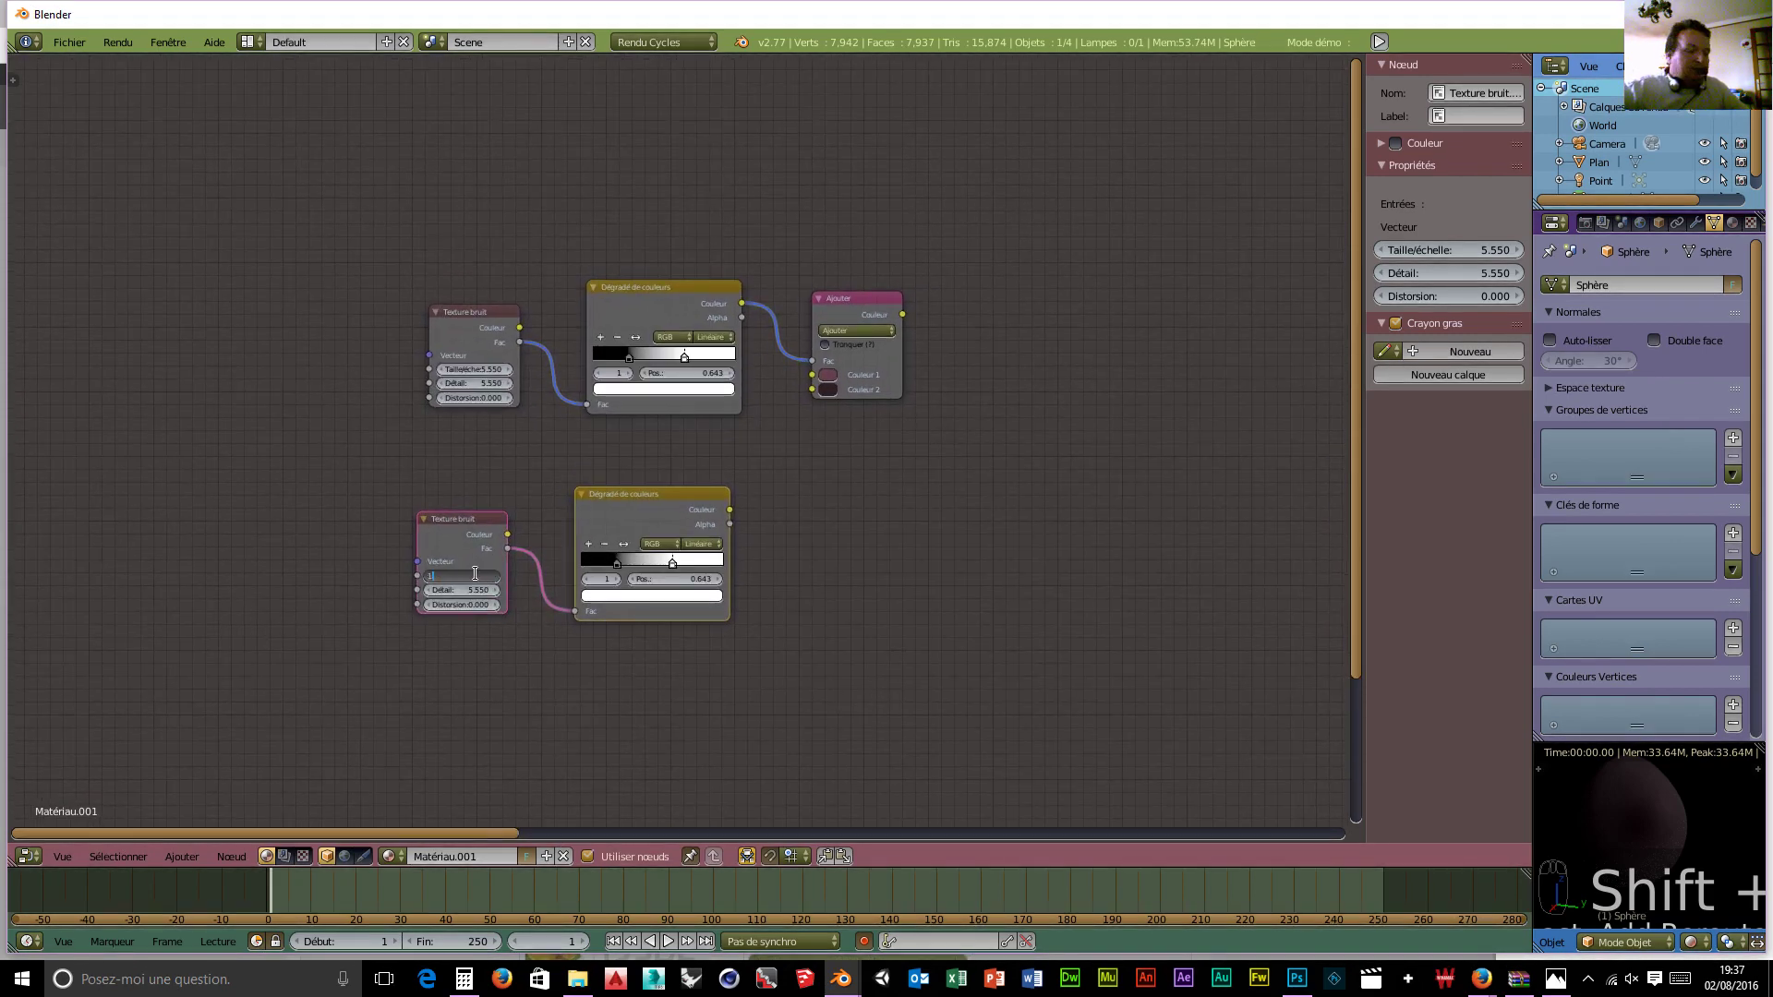
pyautogui.write('5')
pyautogui.press('Tab')
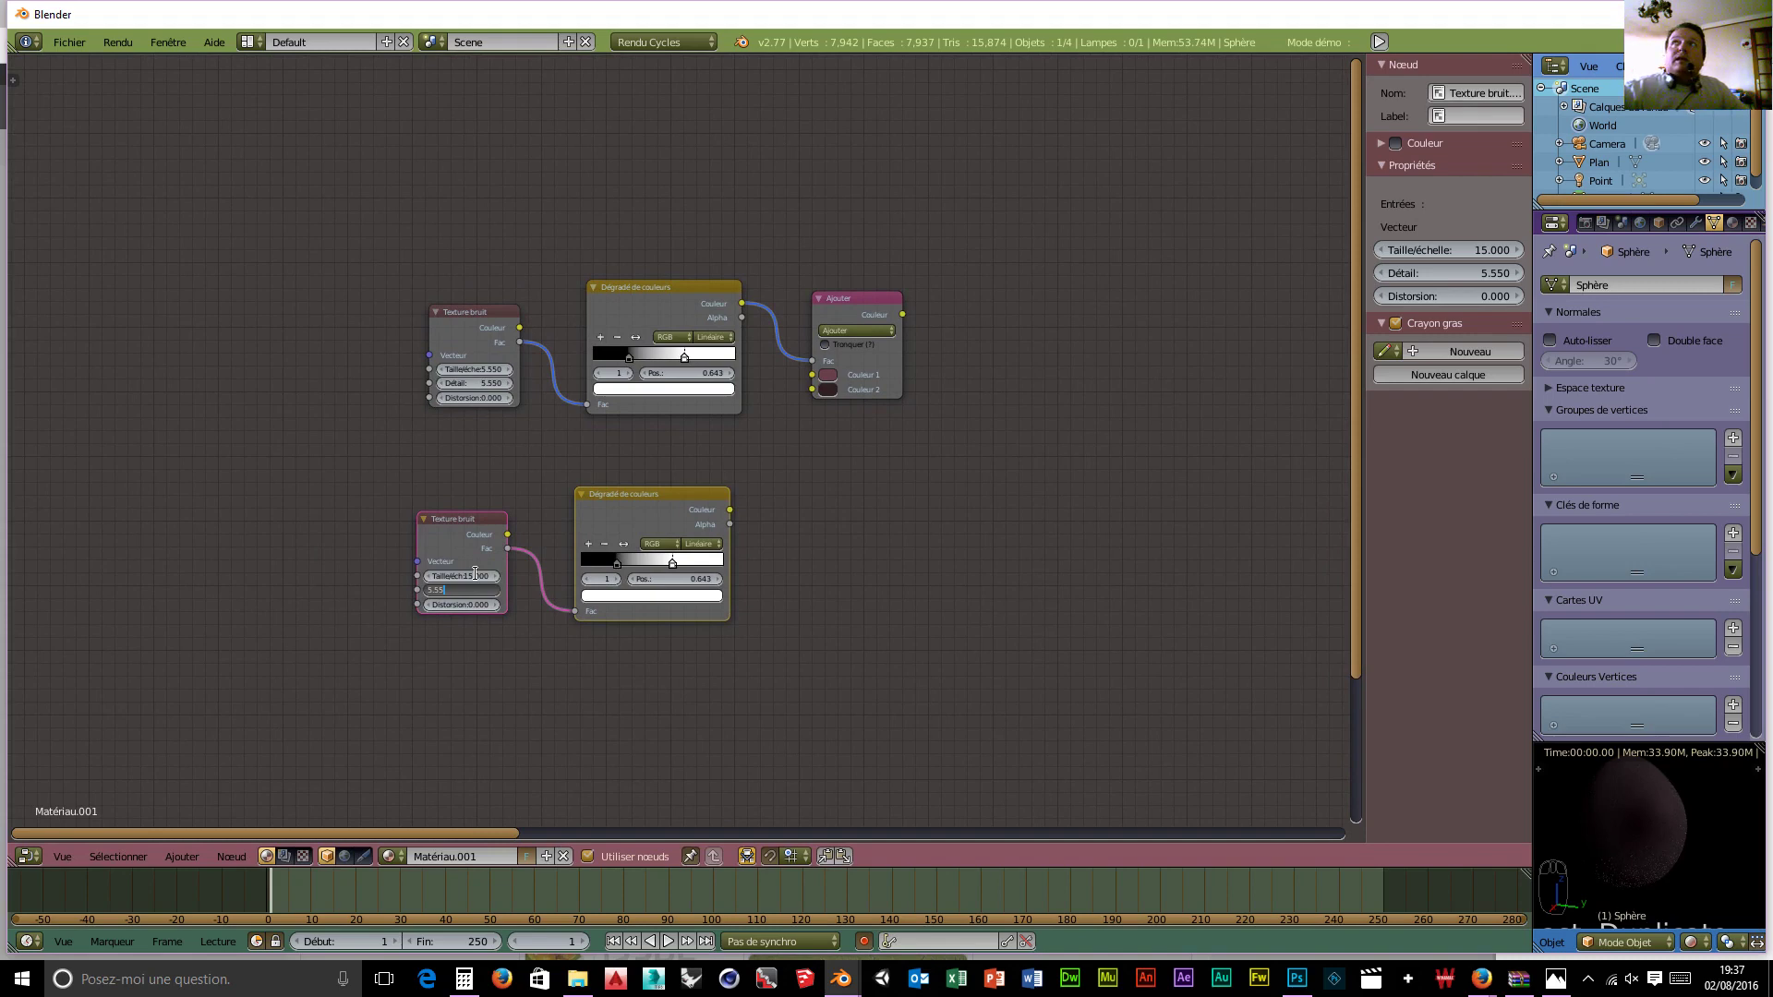
pyautogui.write('21')
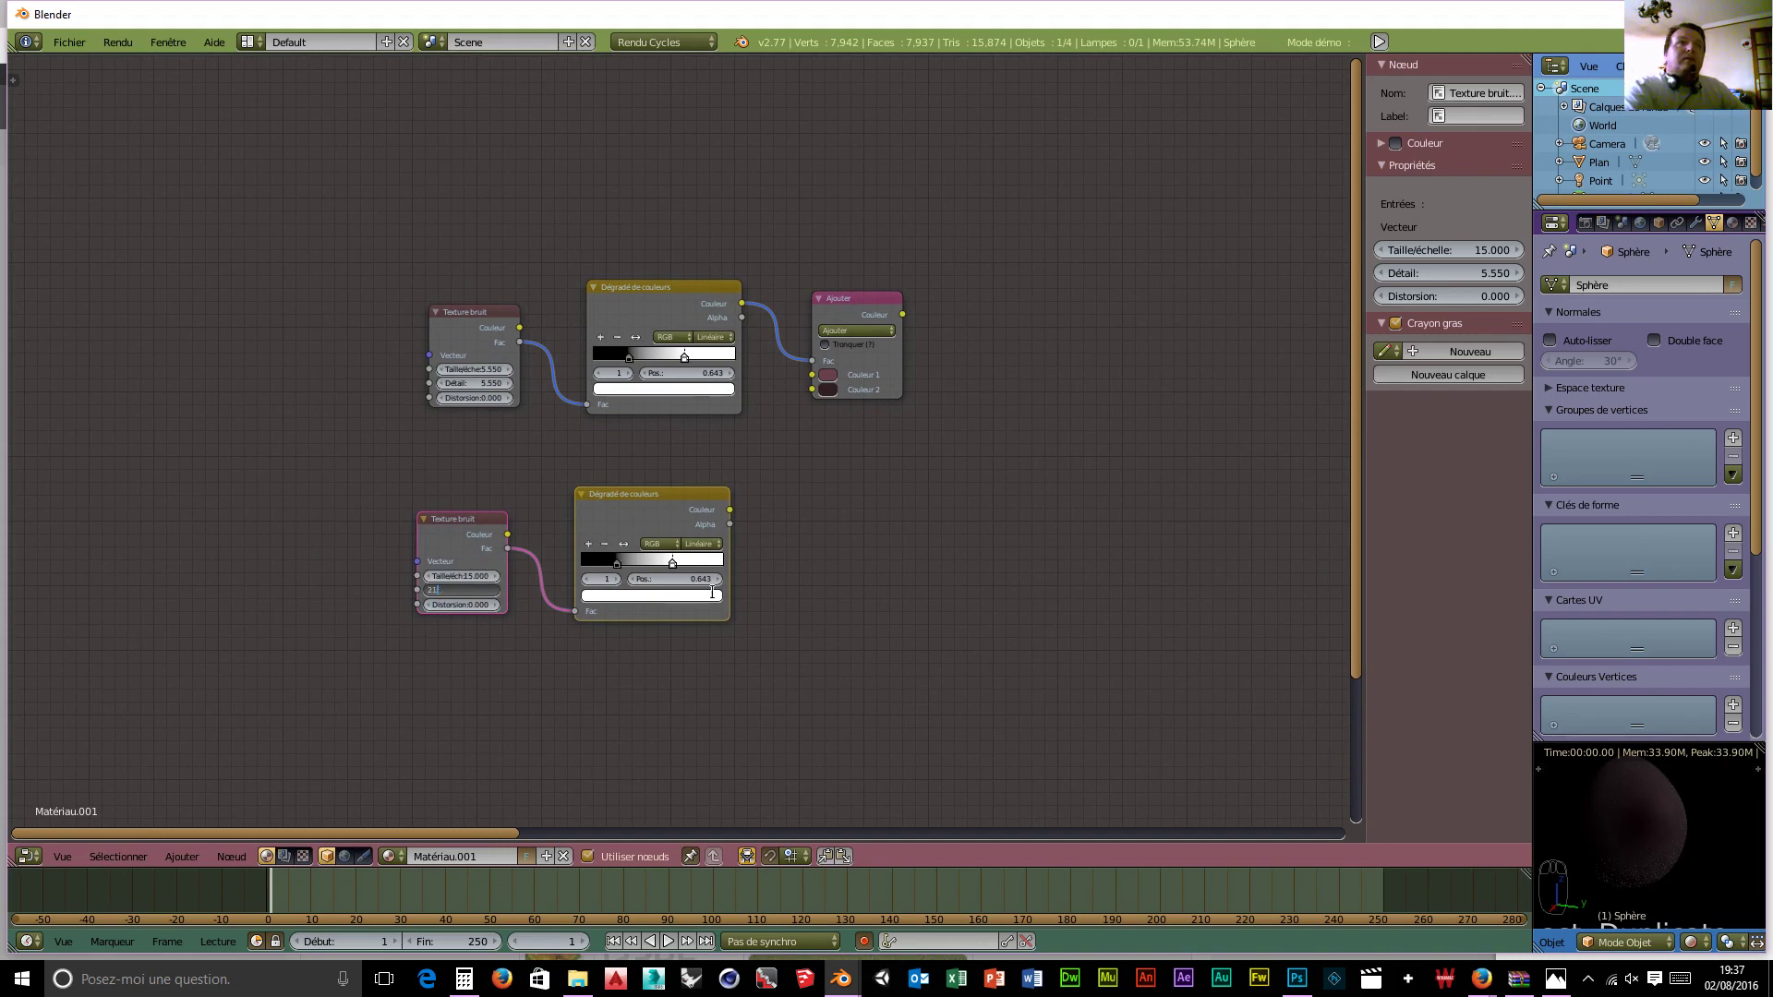
pyautogui.press('Return')
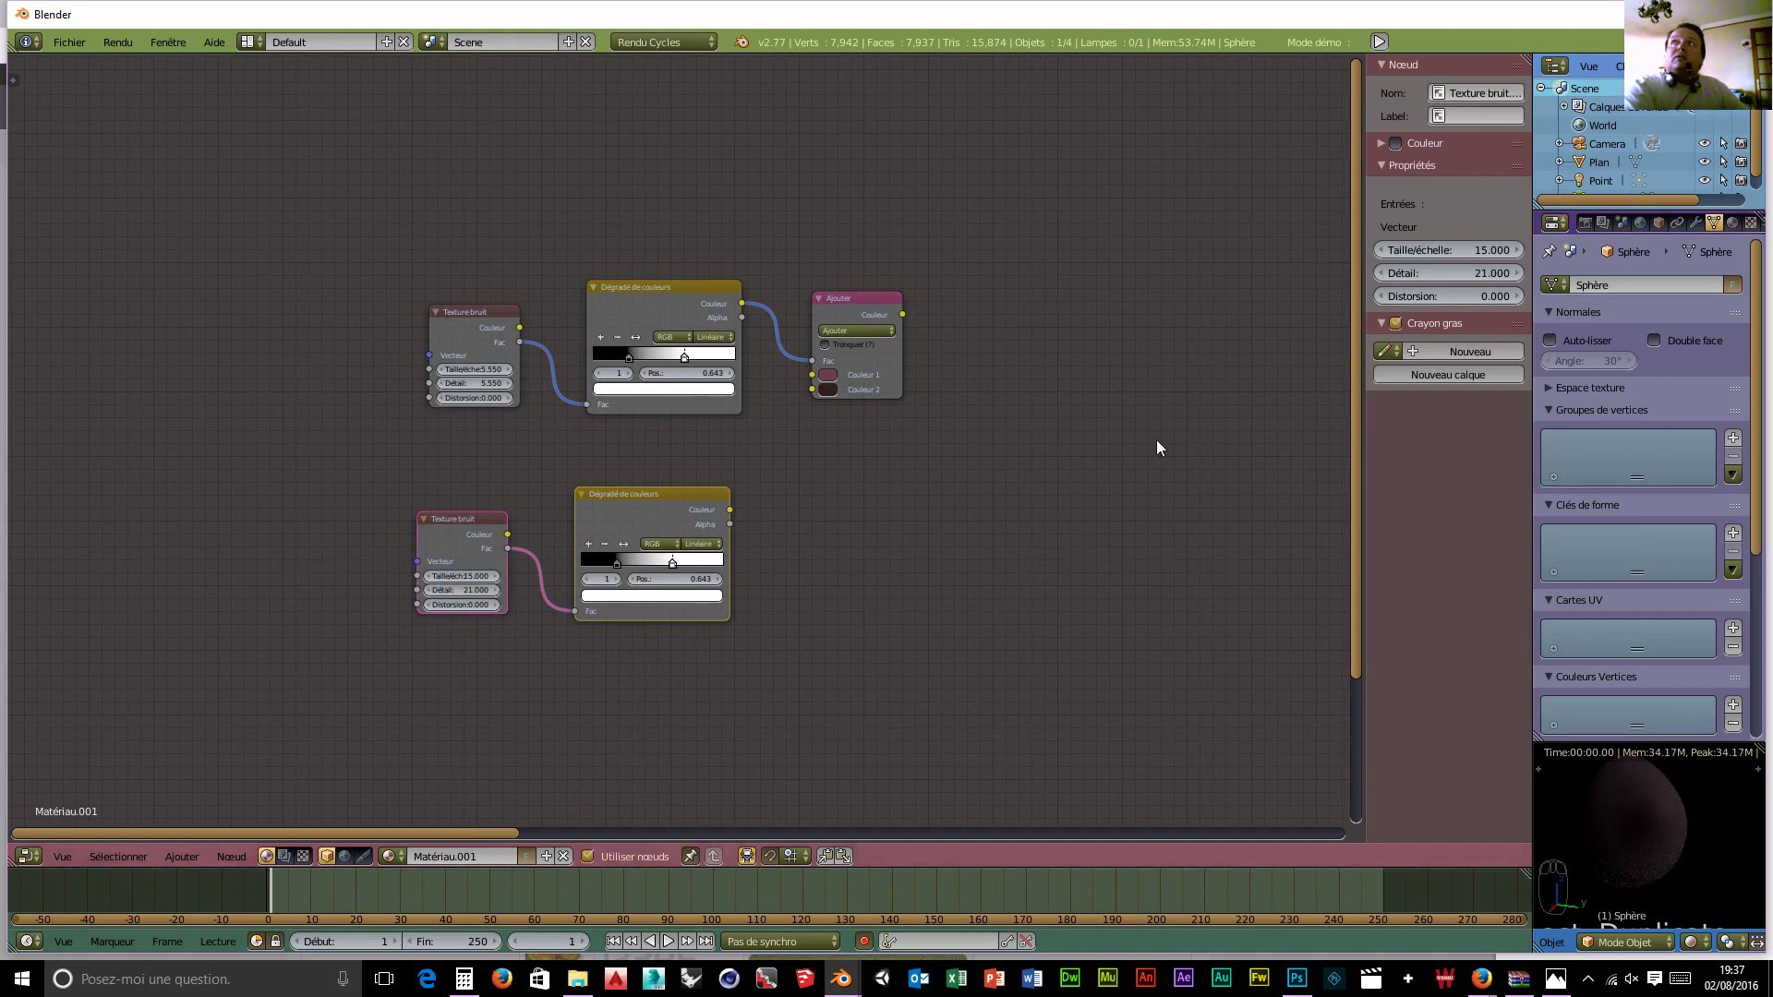
# Step: Set the black stop of the lower color ramp node to position 0.505
pyautogui.click(616, 565)
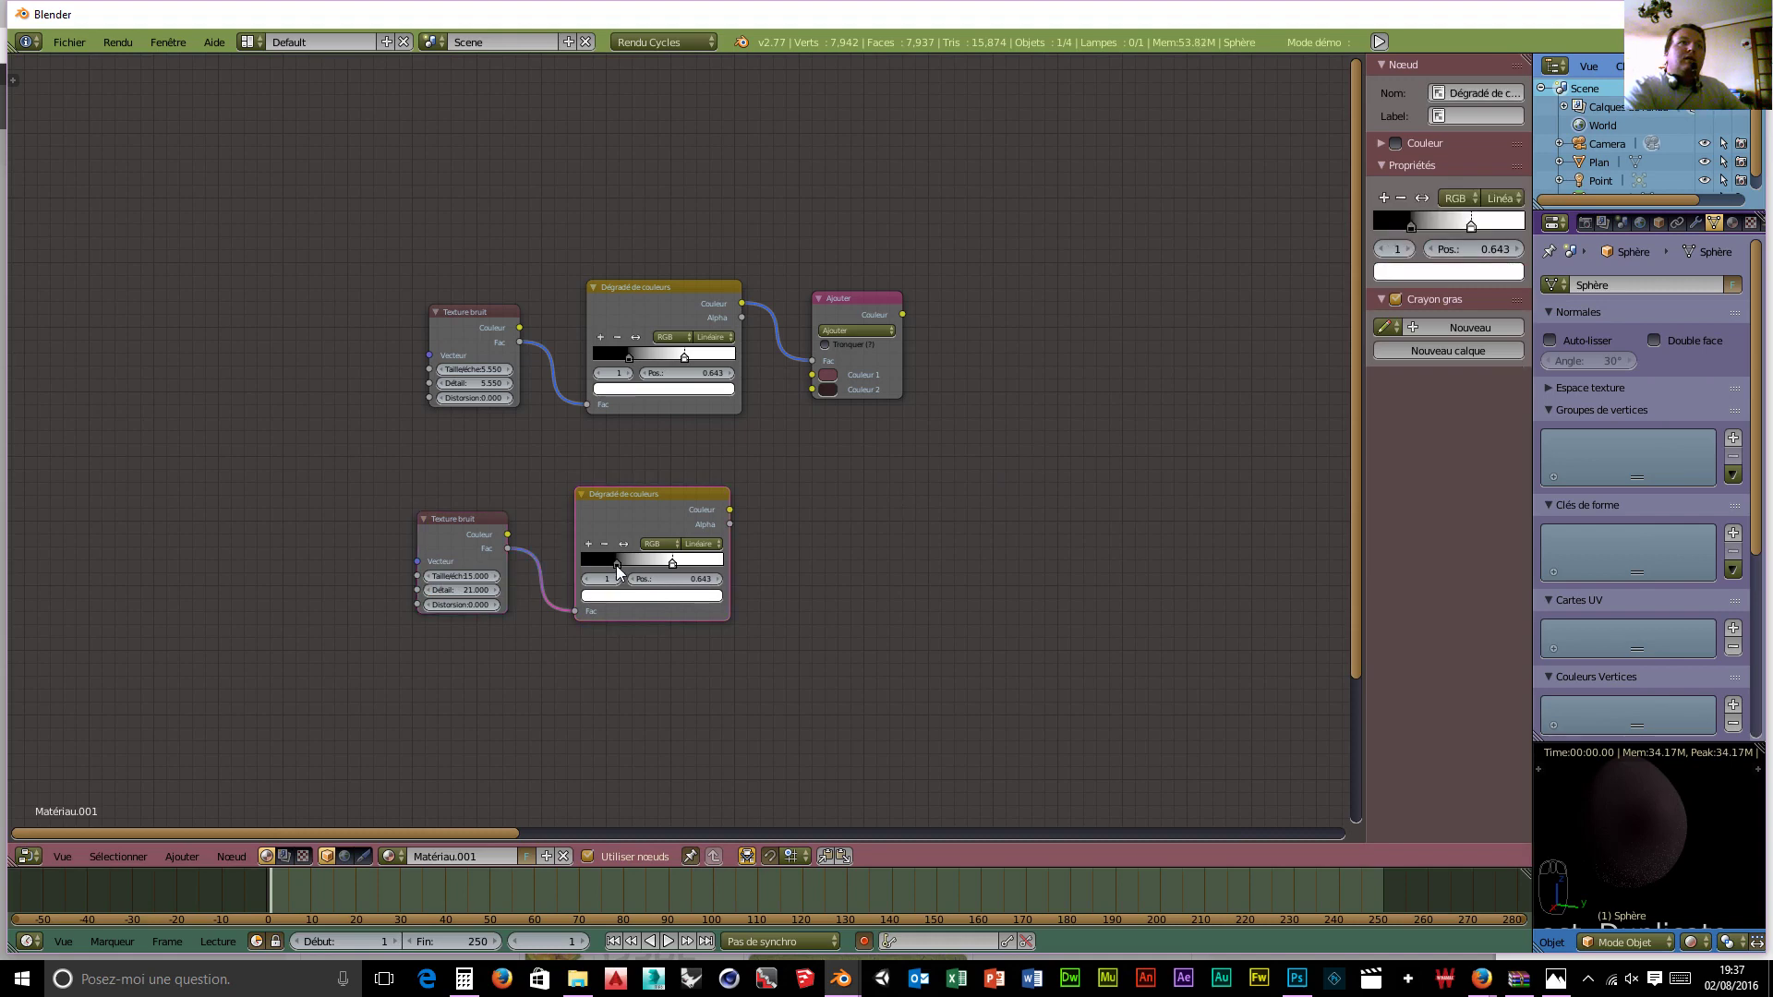
pyautogui.click(617, 564)
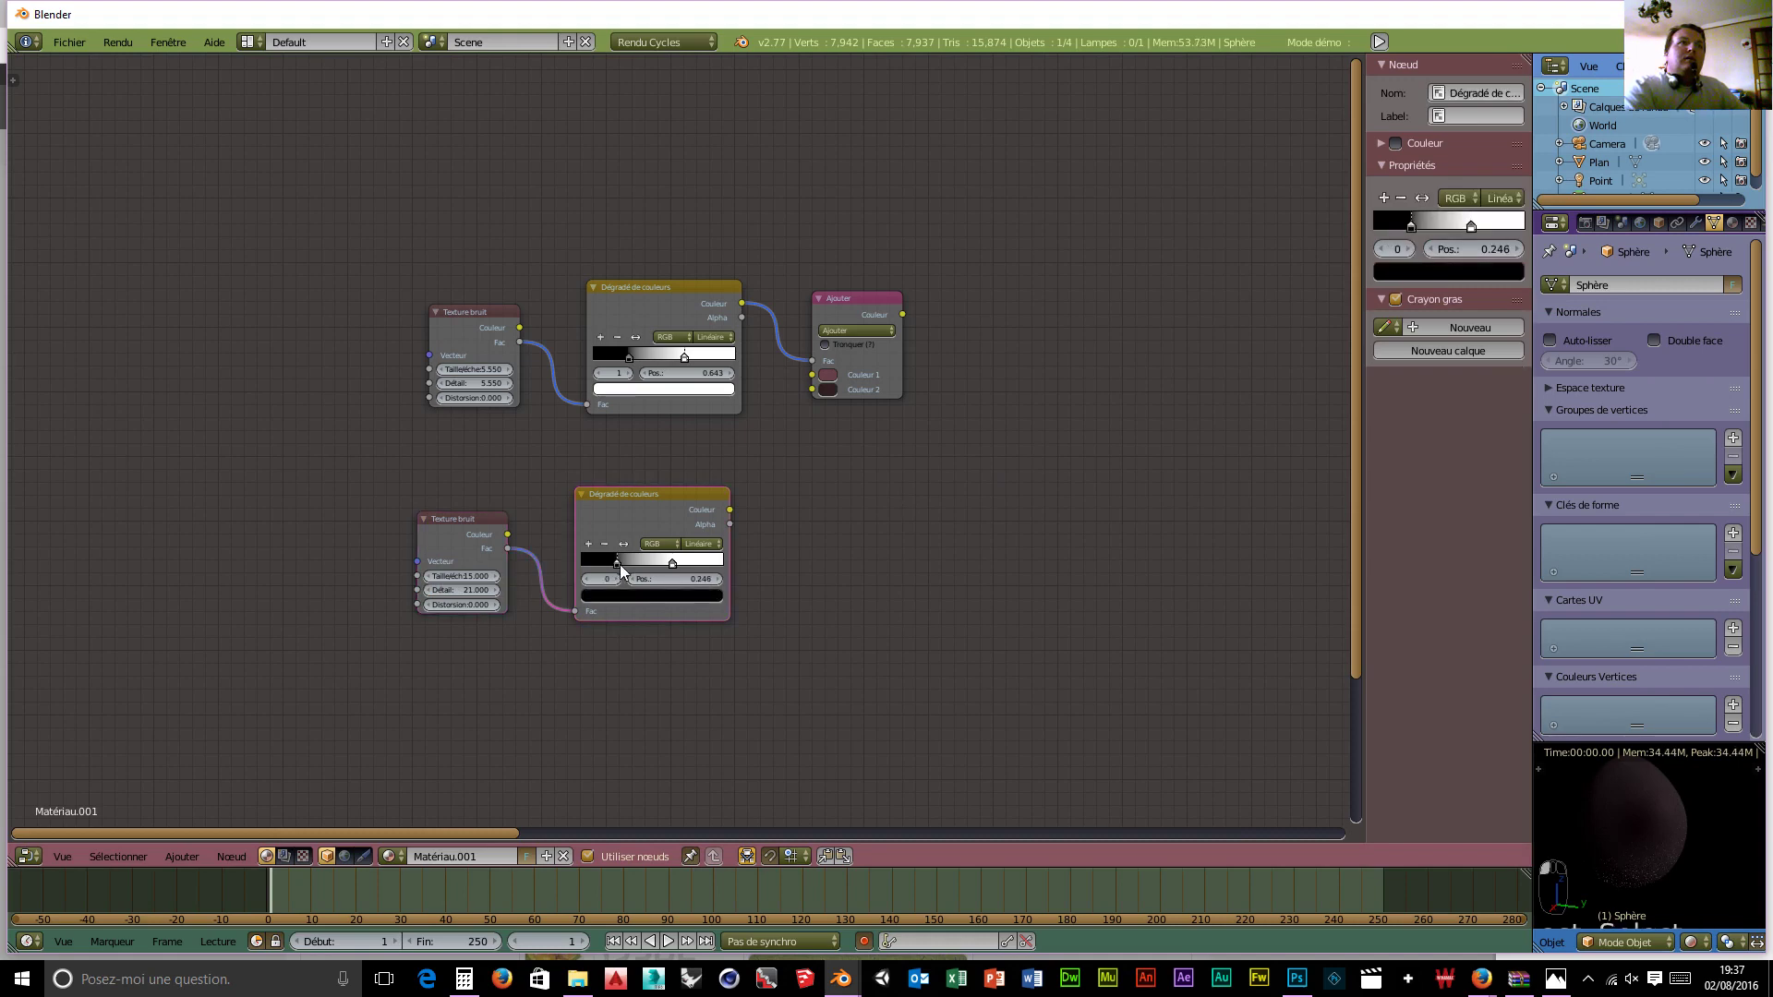
pyautogui.click(699, 579)
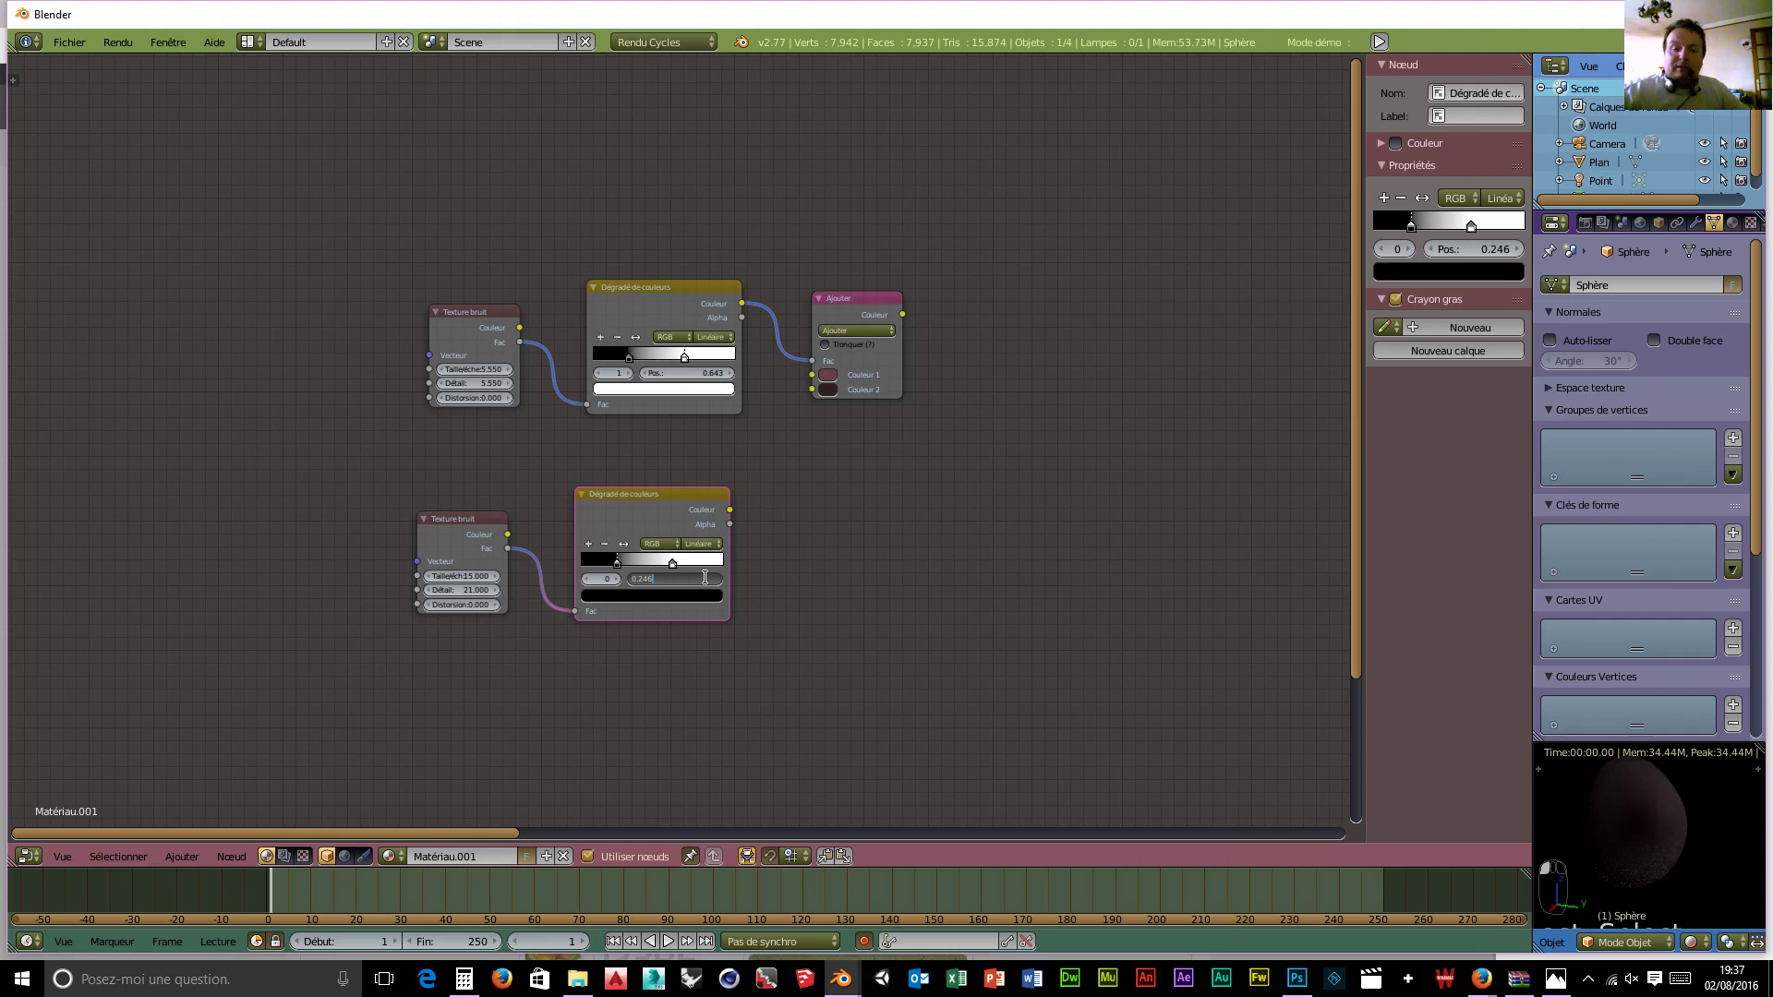
pyautogui.press('BackSpace')
pyautogui.write('.505')
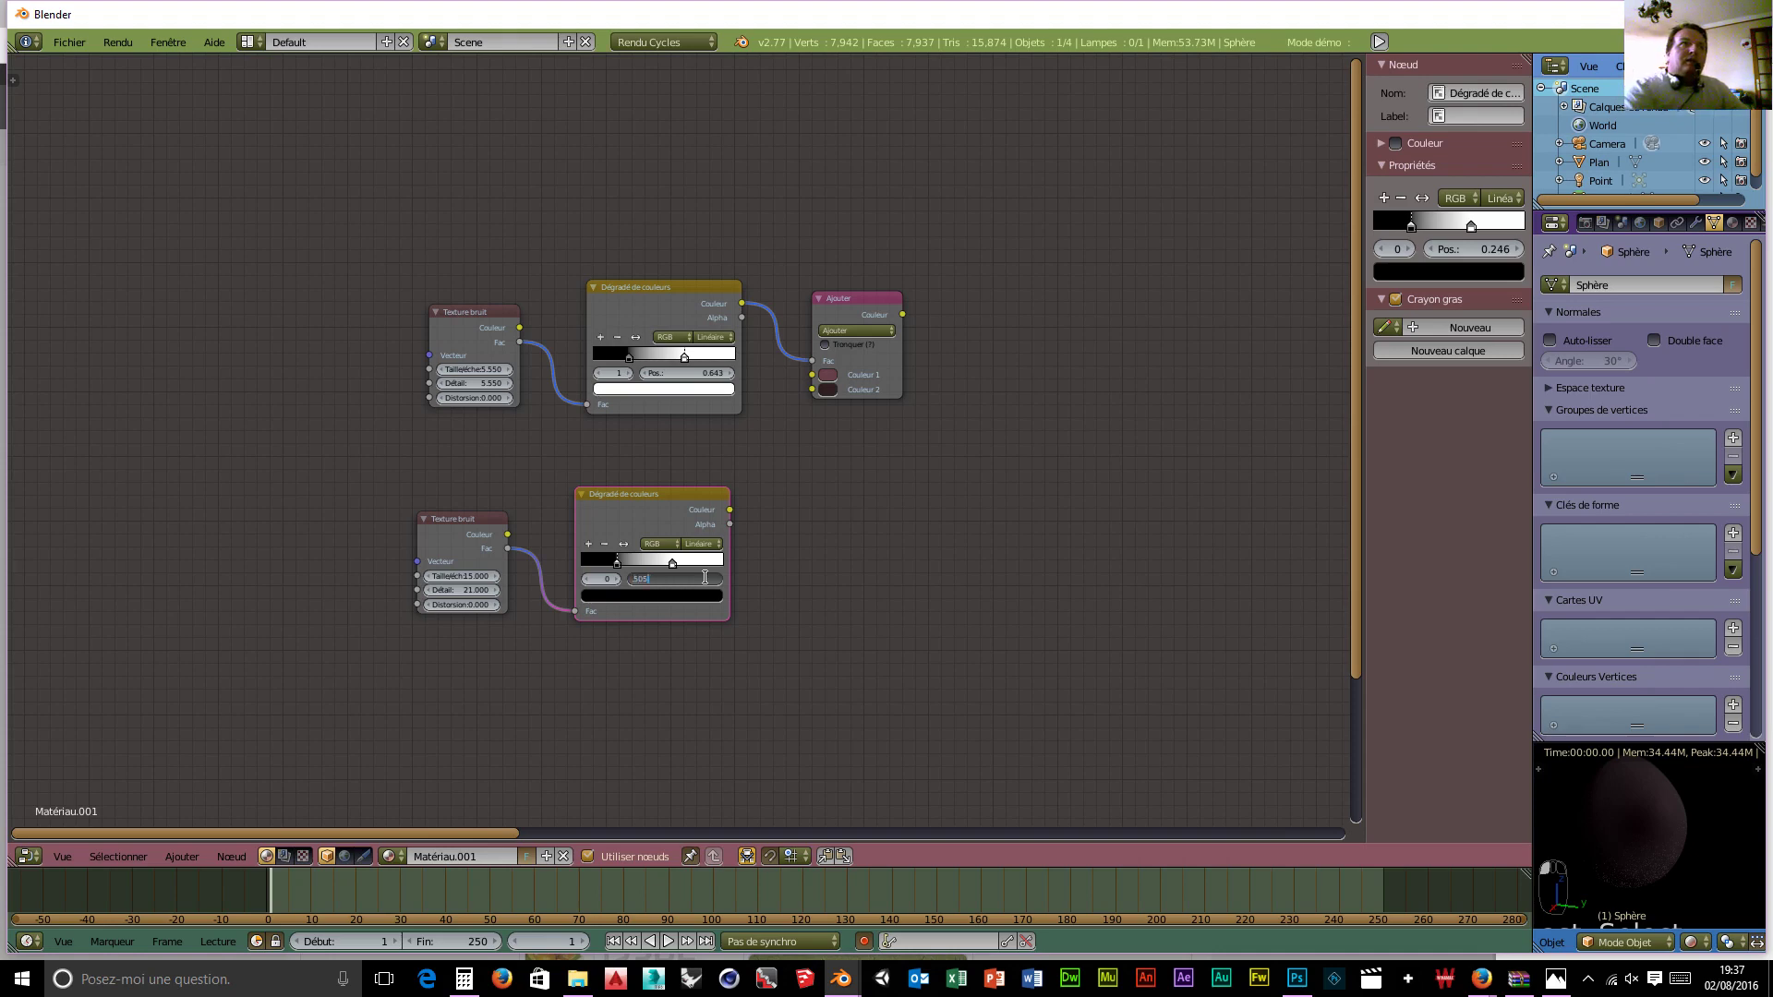
pyautogui.press('Return')
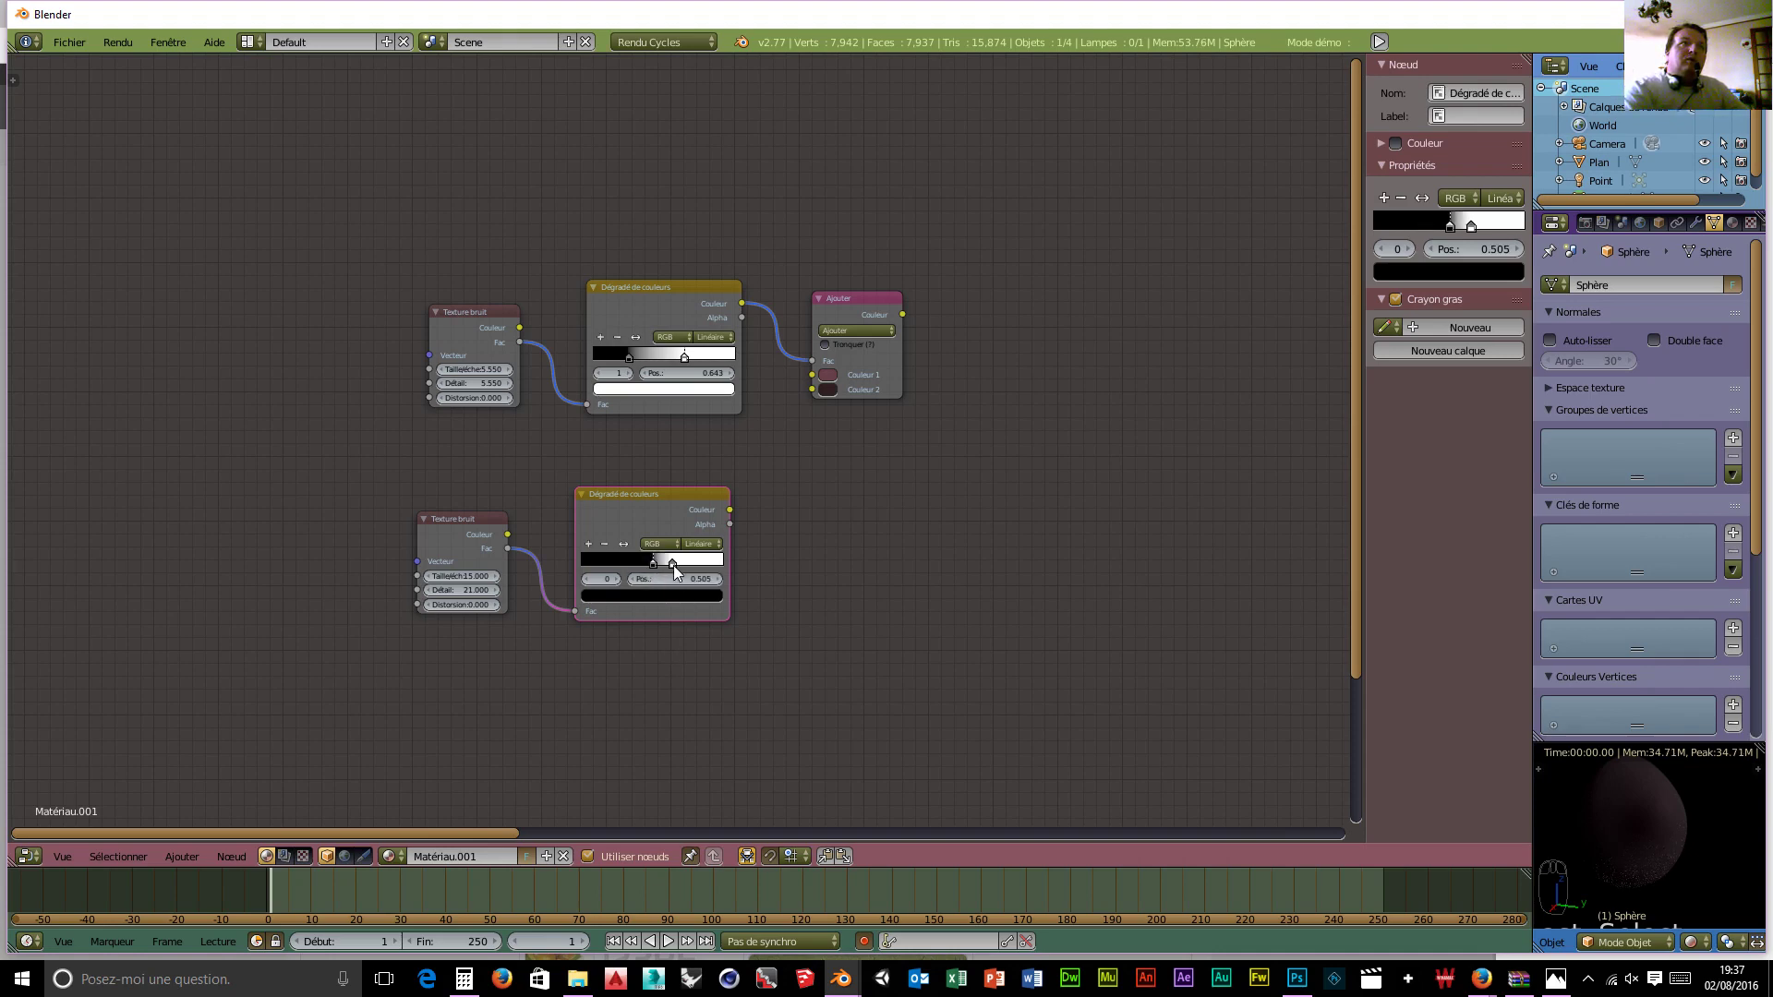
# Step: Set the white stop of the lower color ramp node to position 0.856
pyautogui.click(672, 564)
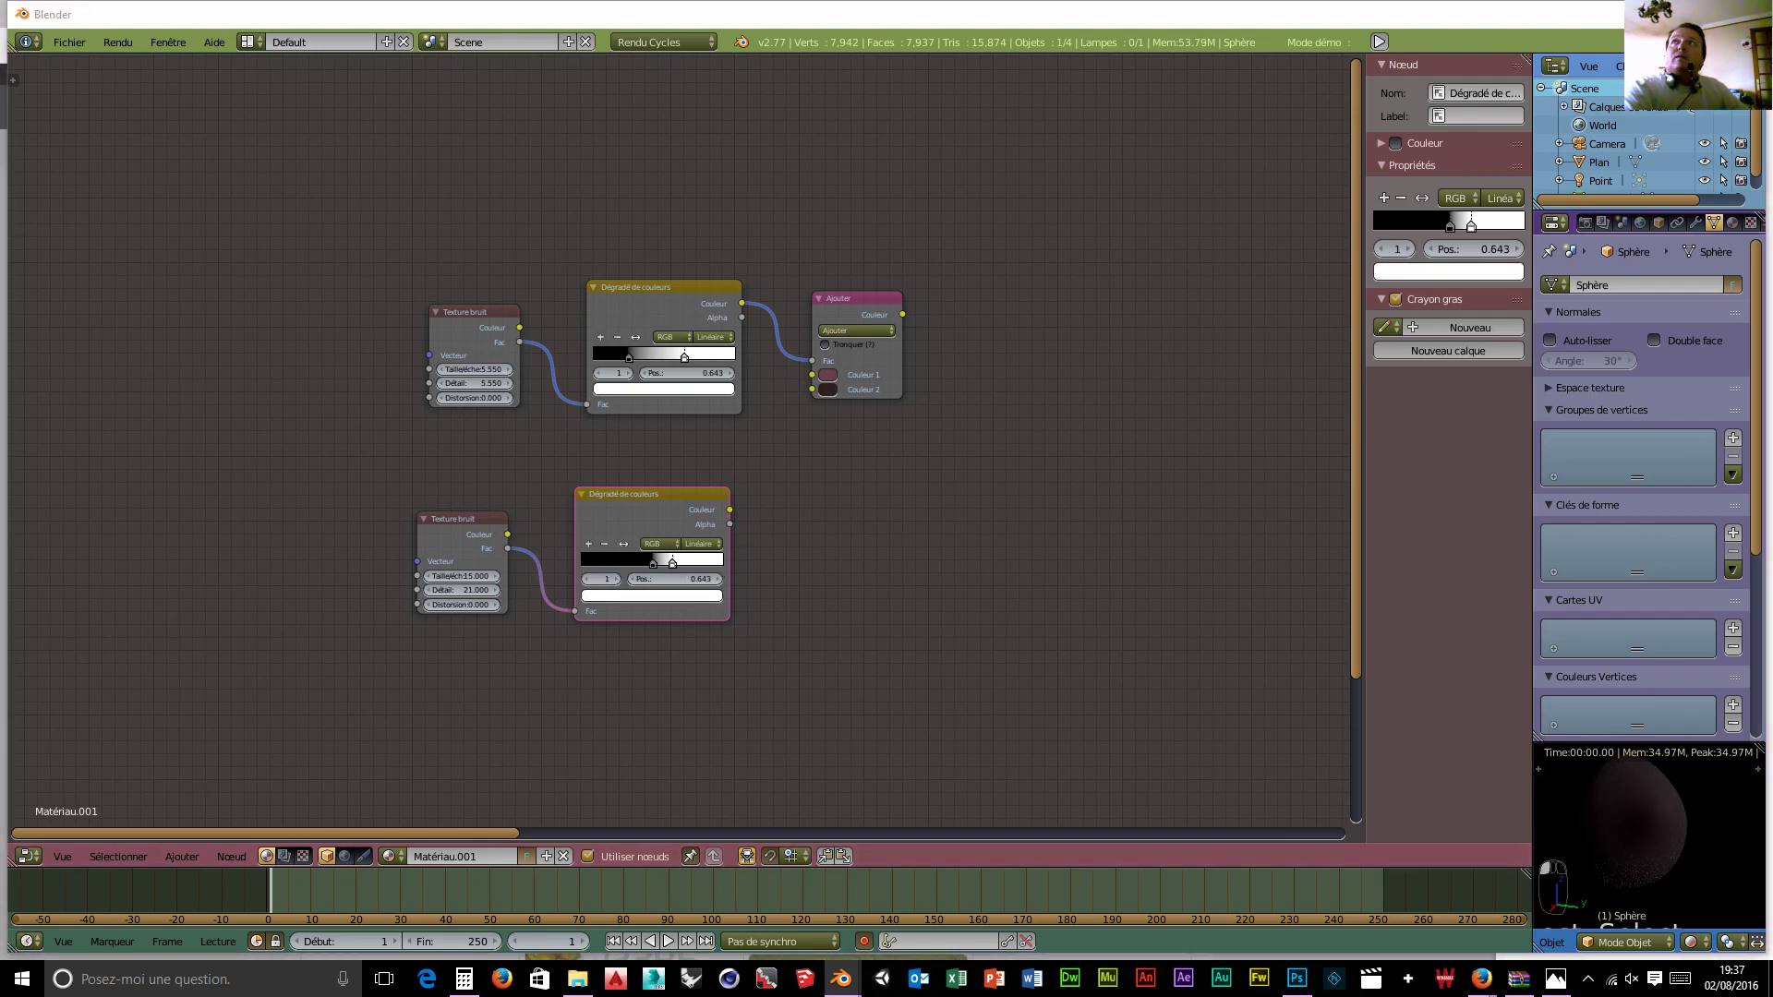
pyautogui.click(698, 579)
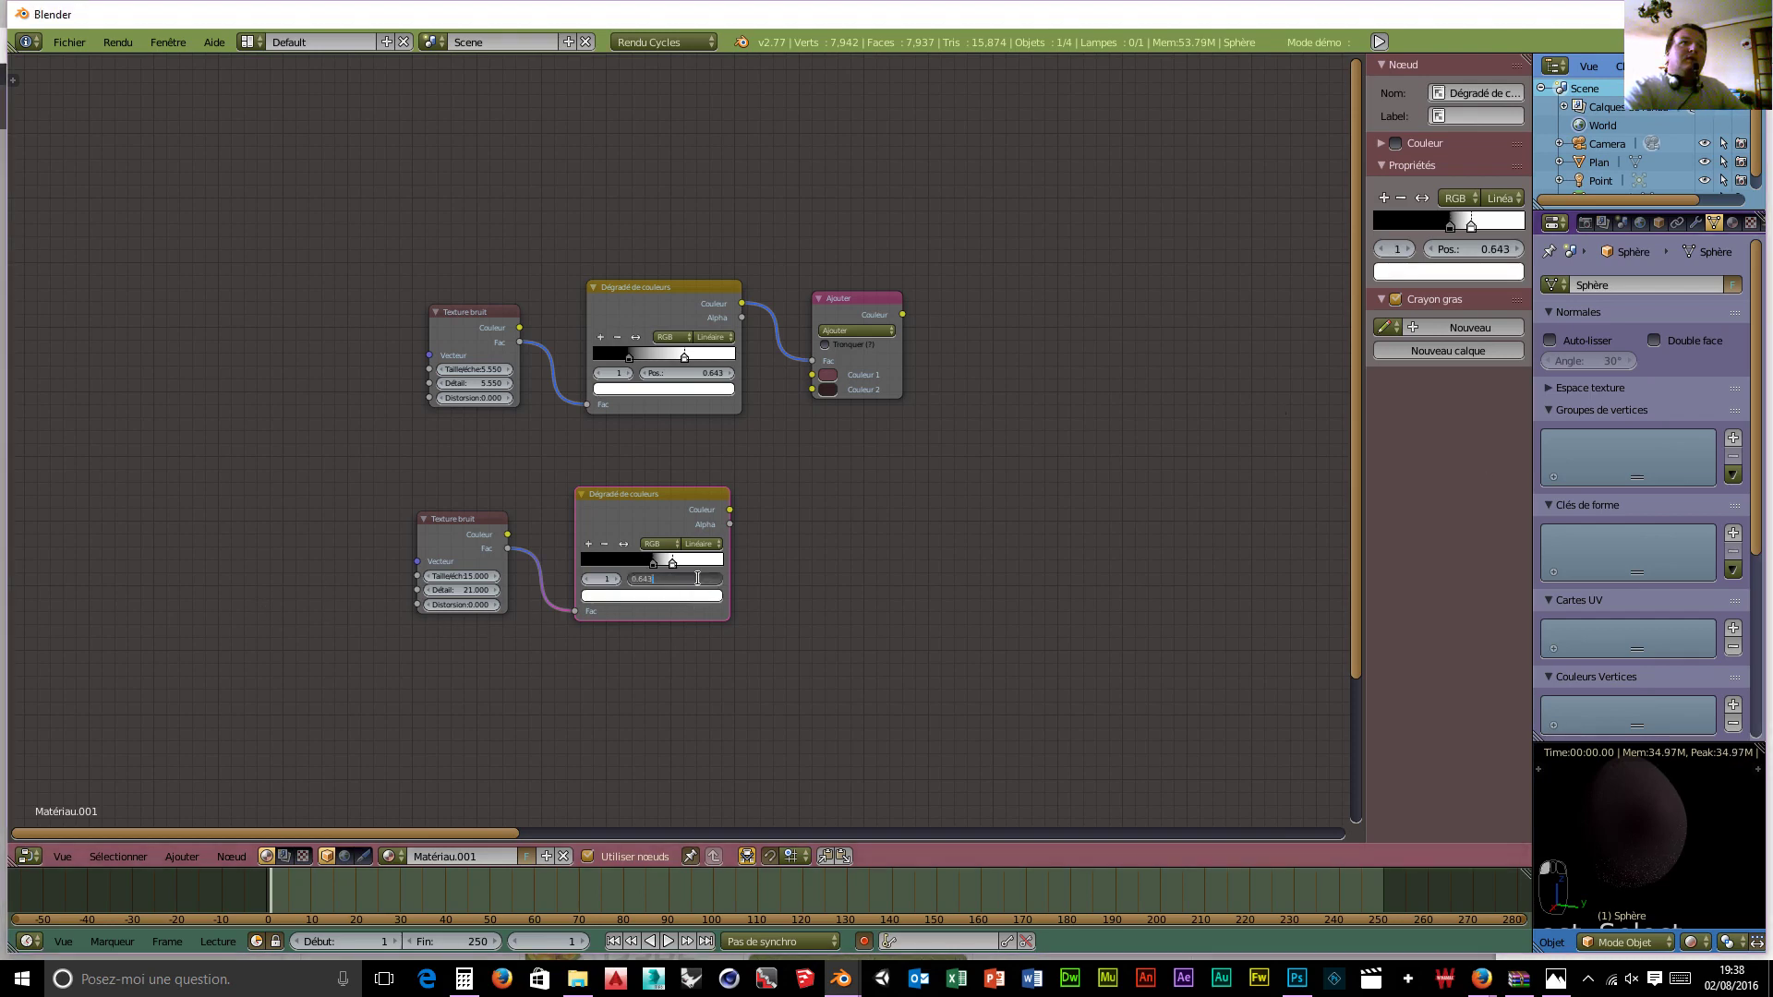
pyautogui.write('.8')
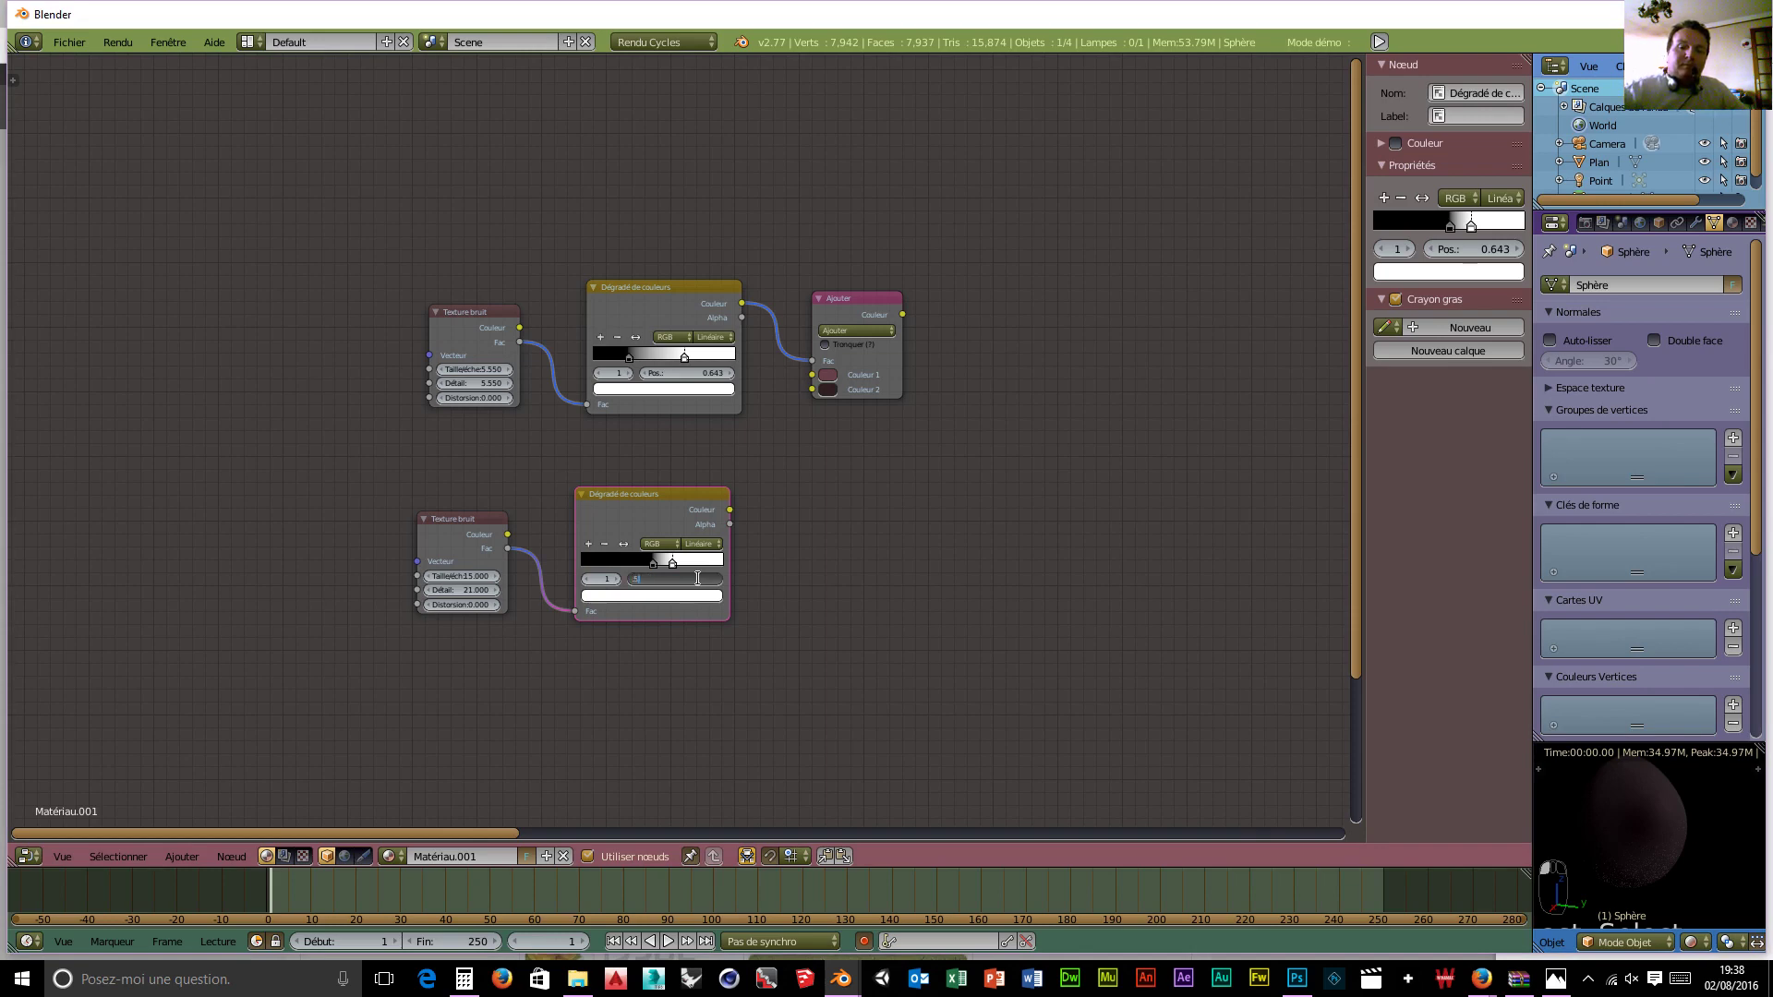
pyautogui.write('56')
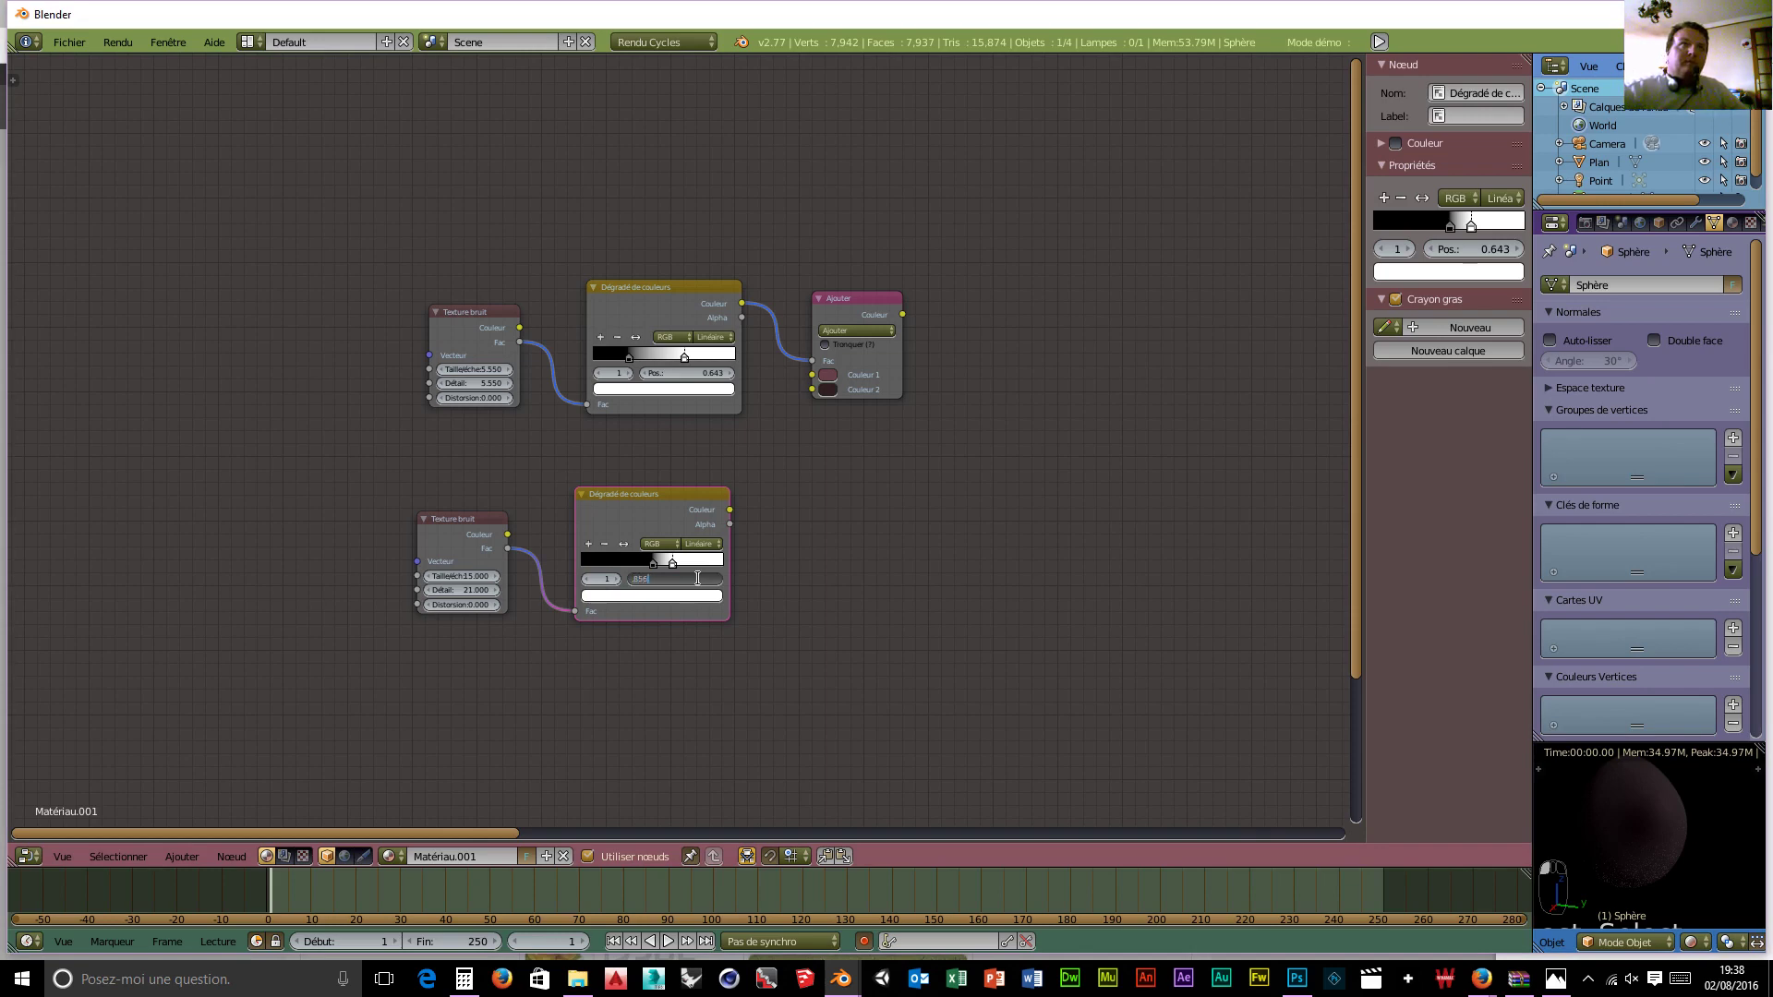
pyautogui.press('Return')
# Step: Add a Mélanger RGB node beside the Ajouter node and set its blend type to Assombrir
pyautogui.moveTo(940, 636); pyautogui.dragTo(772, 646, button='middle')
pyautogui.hotkey('shift', 'a')
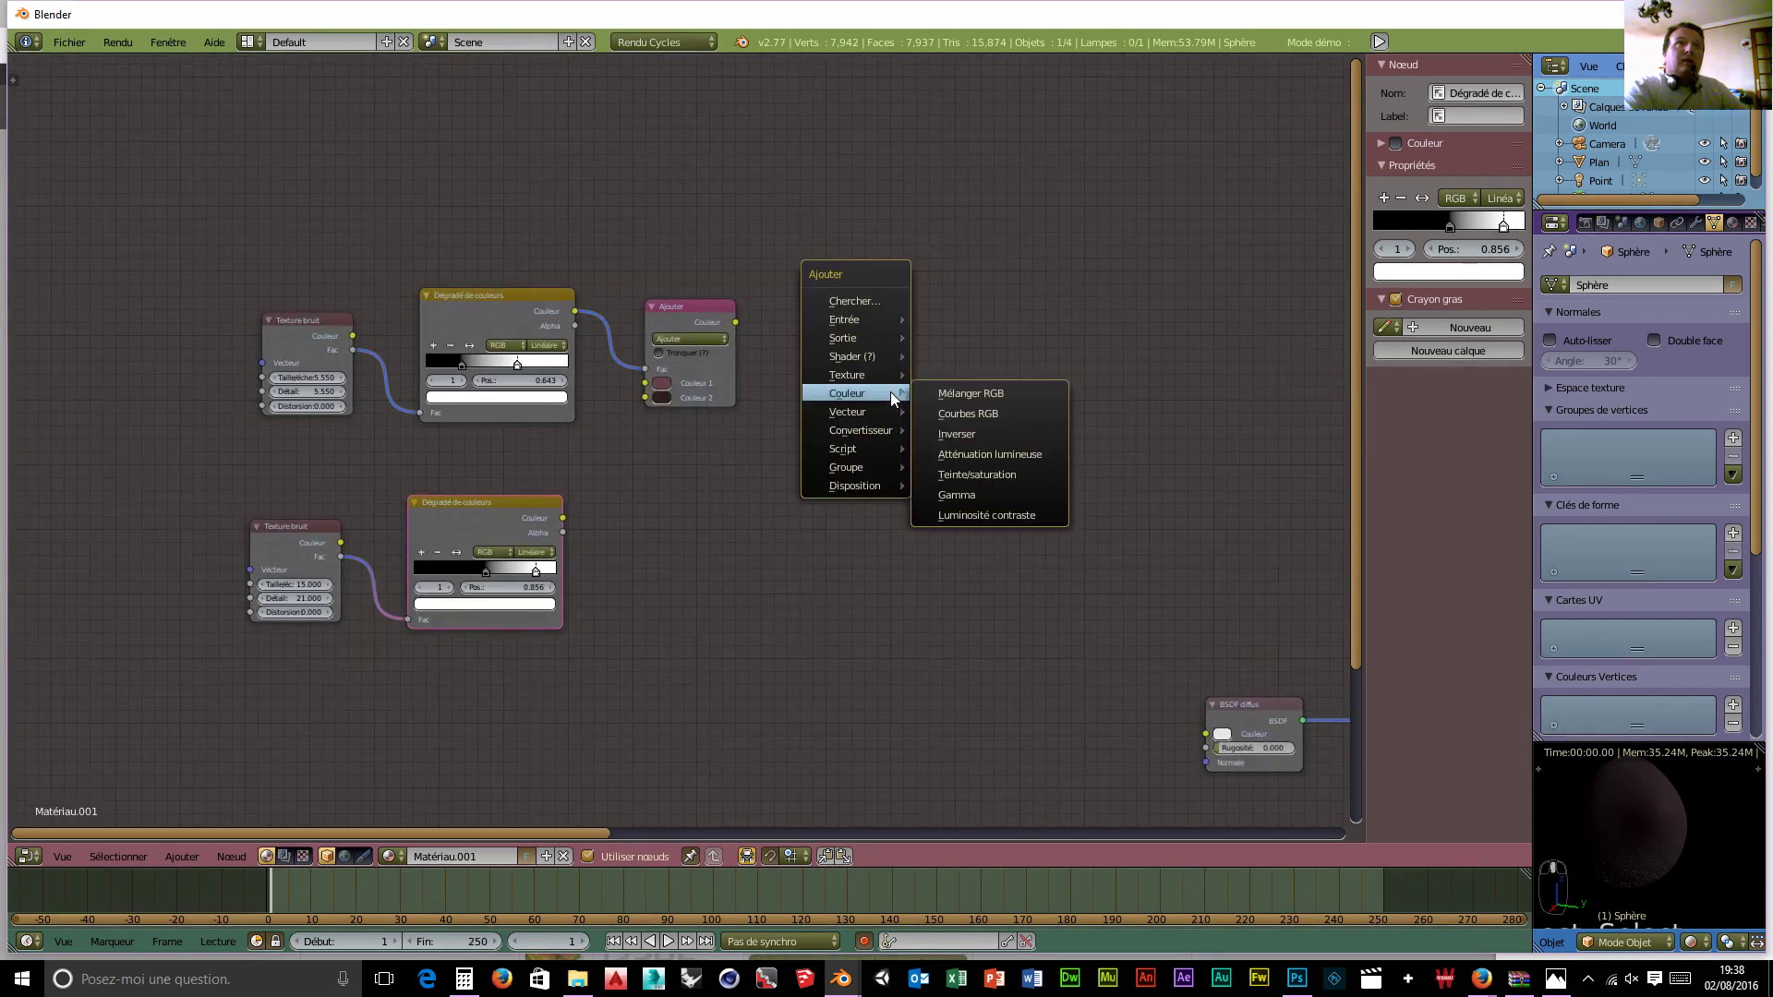
pyautogui.click(964, 395)
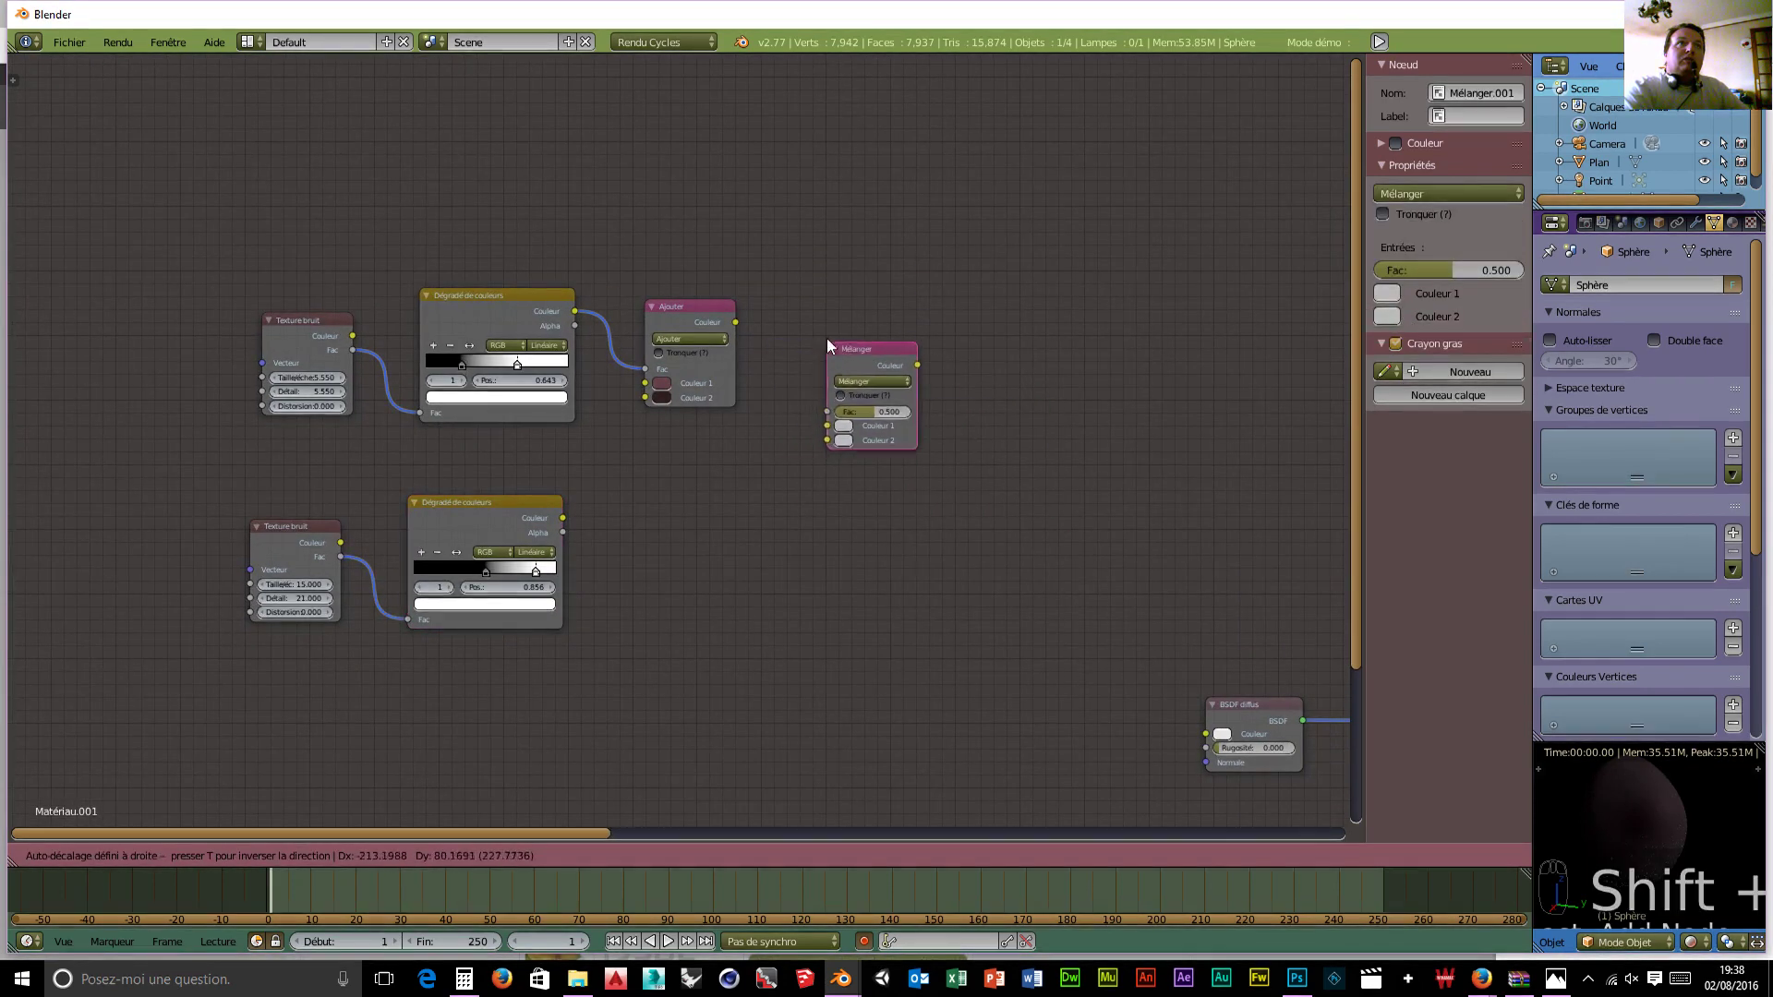
pyautogui.click(815, 309)
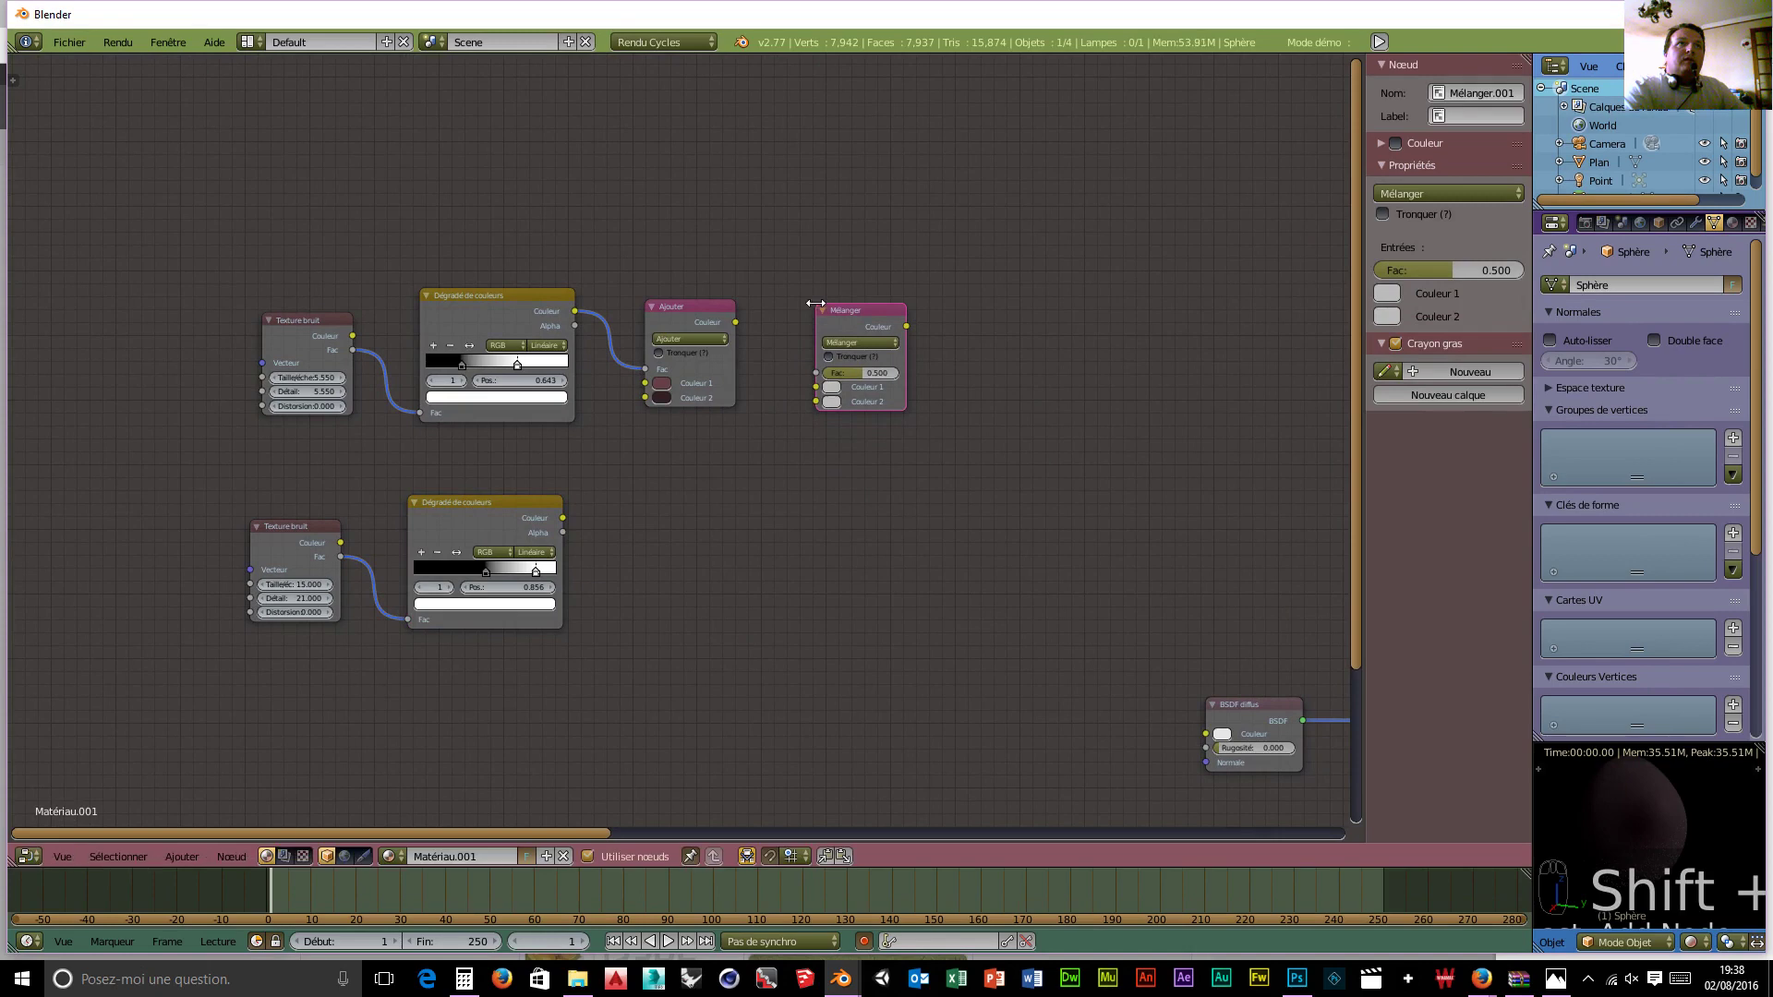
pyautogui.click(846, 343)
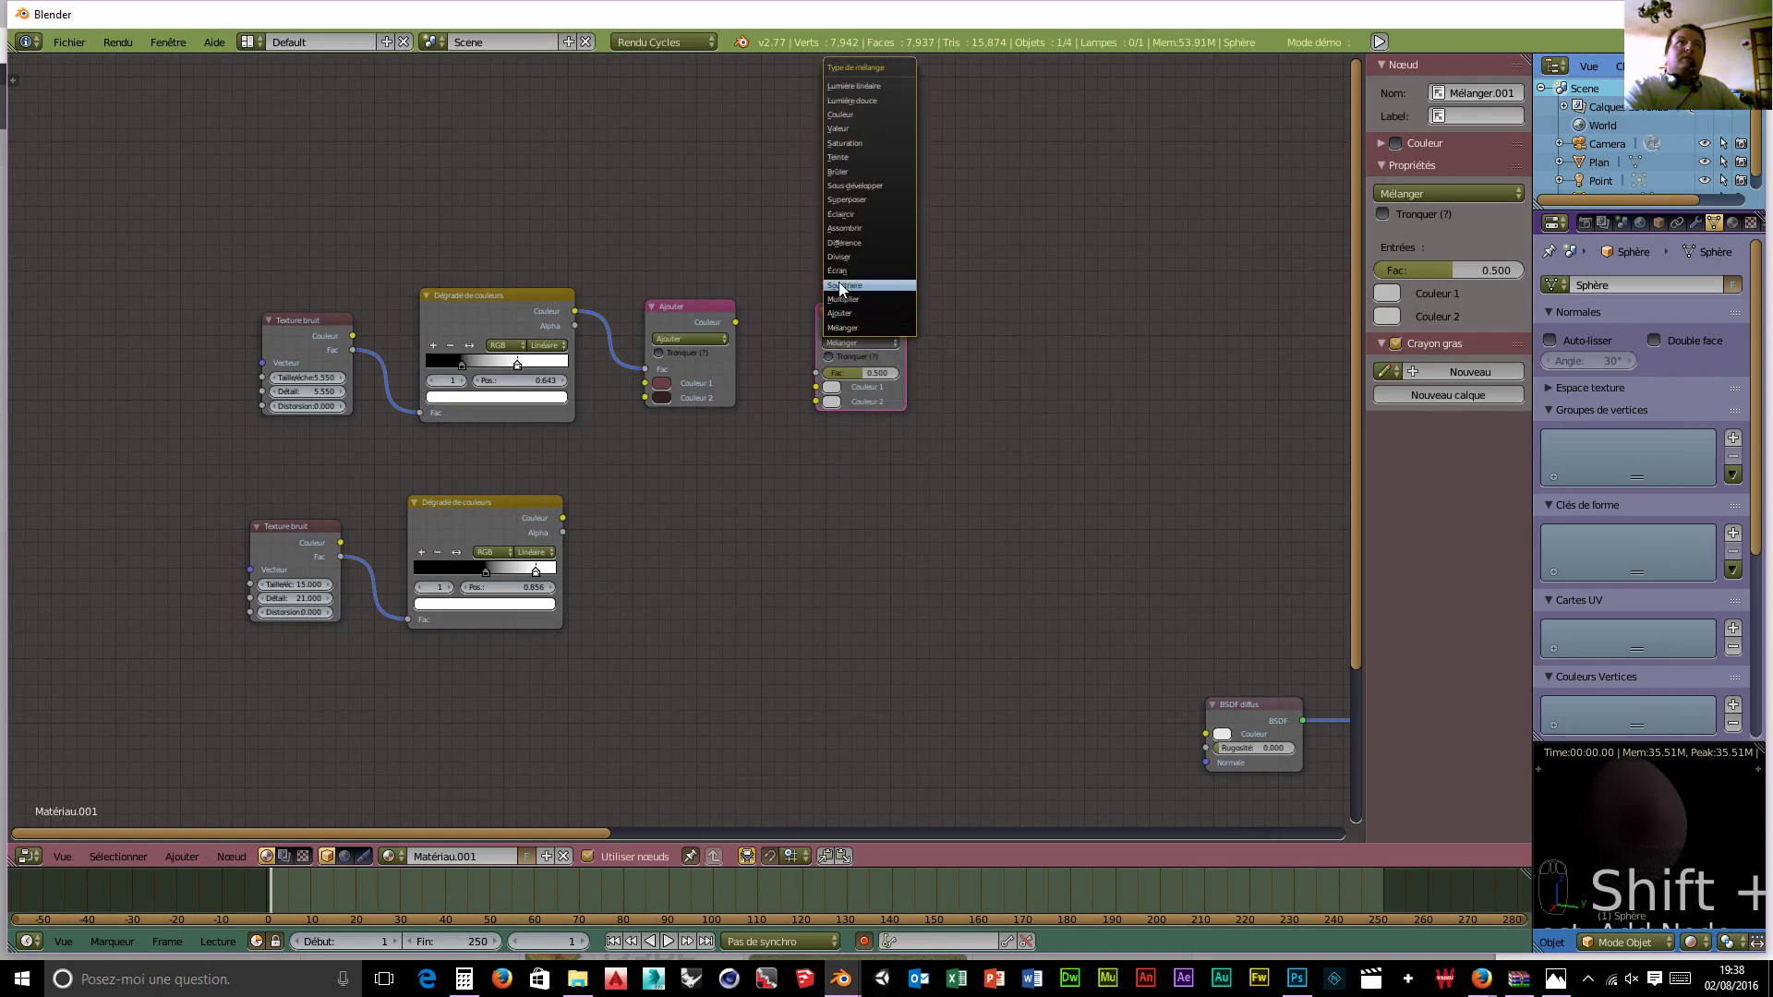
pyautogui.click(866, 228)
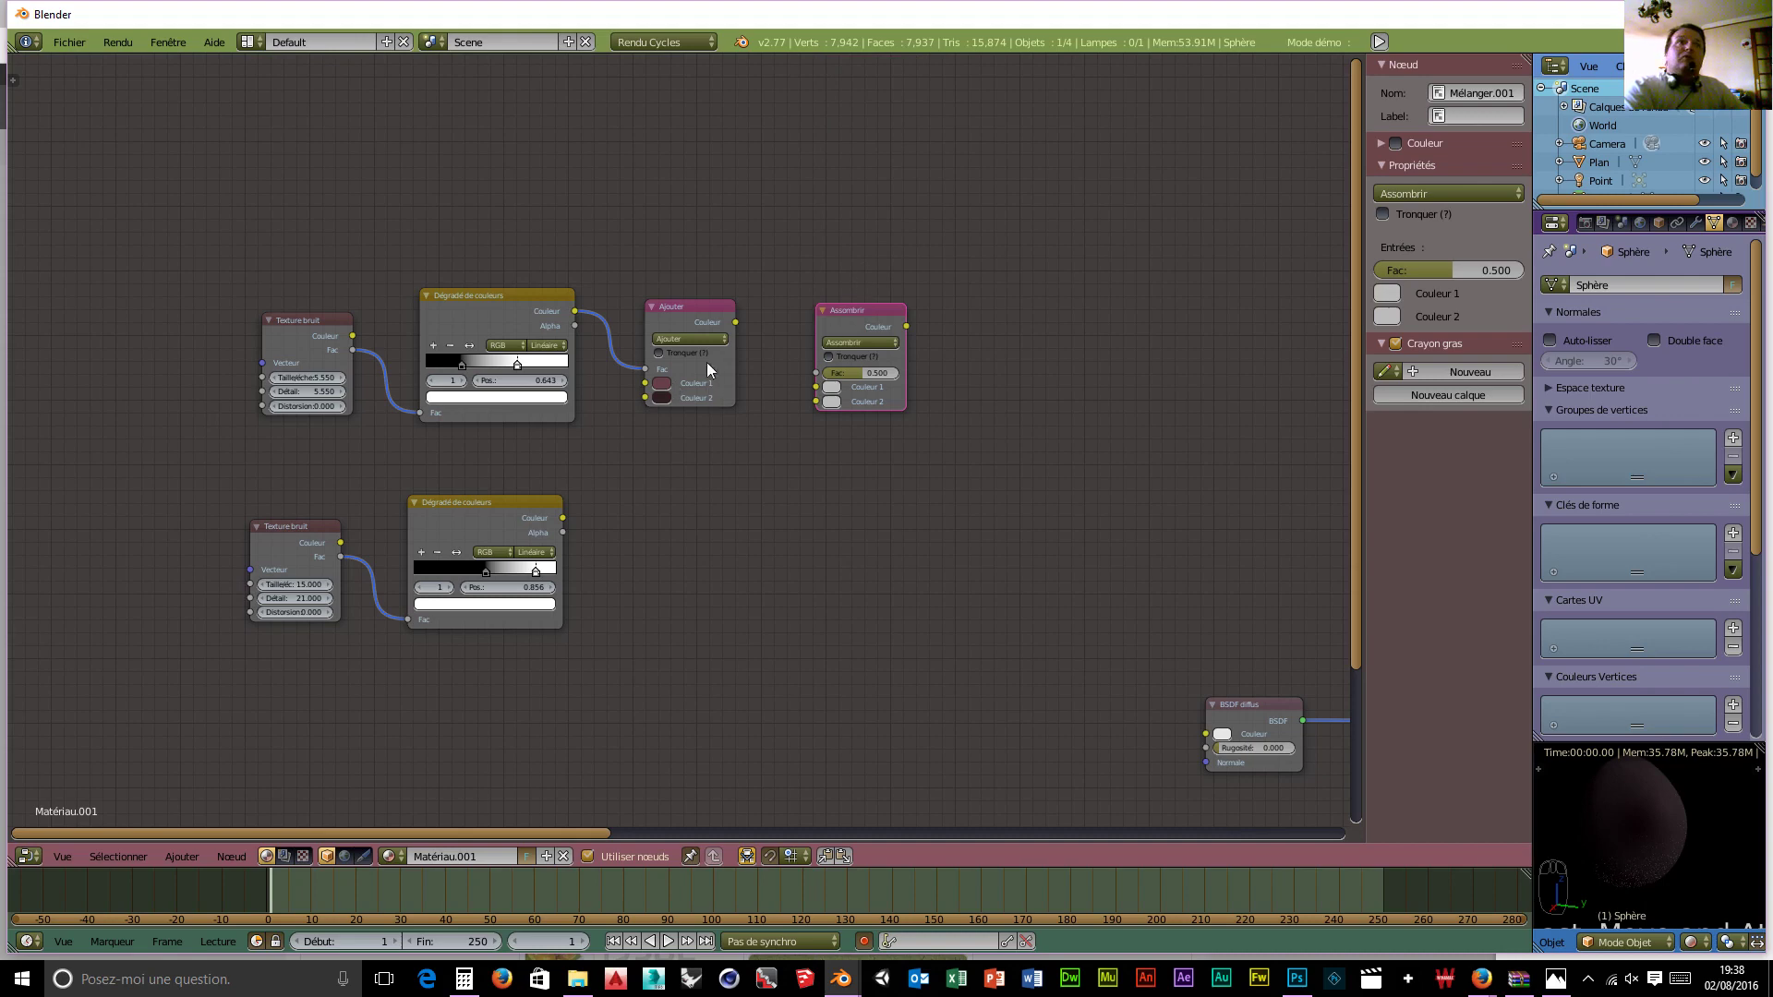
# Step: Connect the Ajouter node's color output to Couleur 1 of the Assombrir node and the lower color ramp's color output to its Fac input
pyautogui.moveTo(735, 322); pyautogui.dragTo(816, 394)
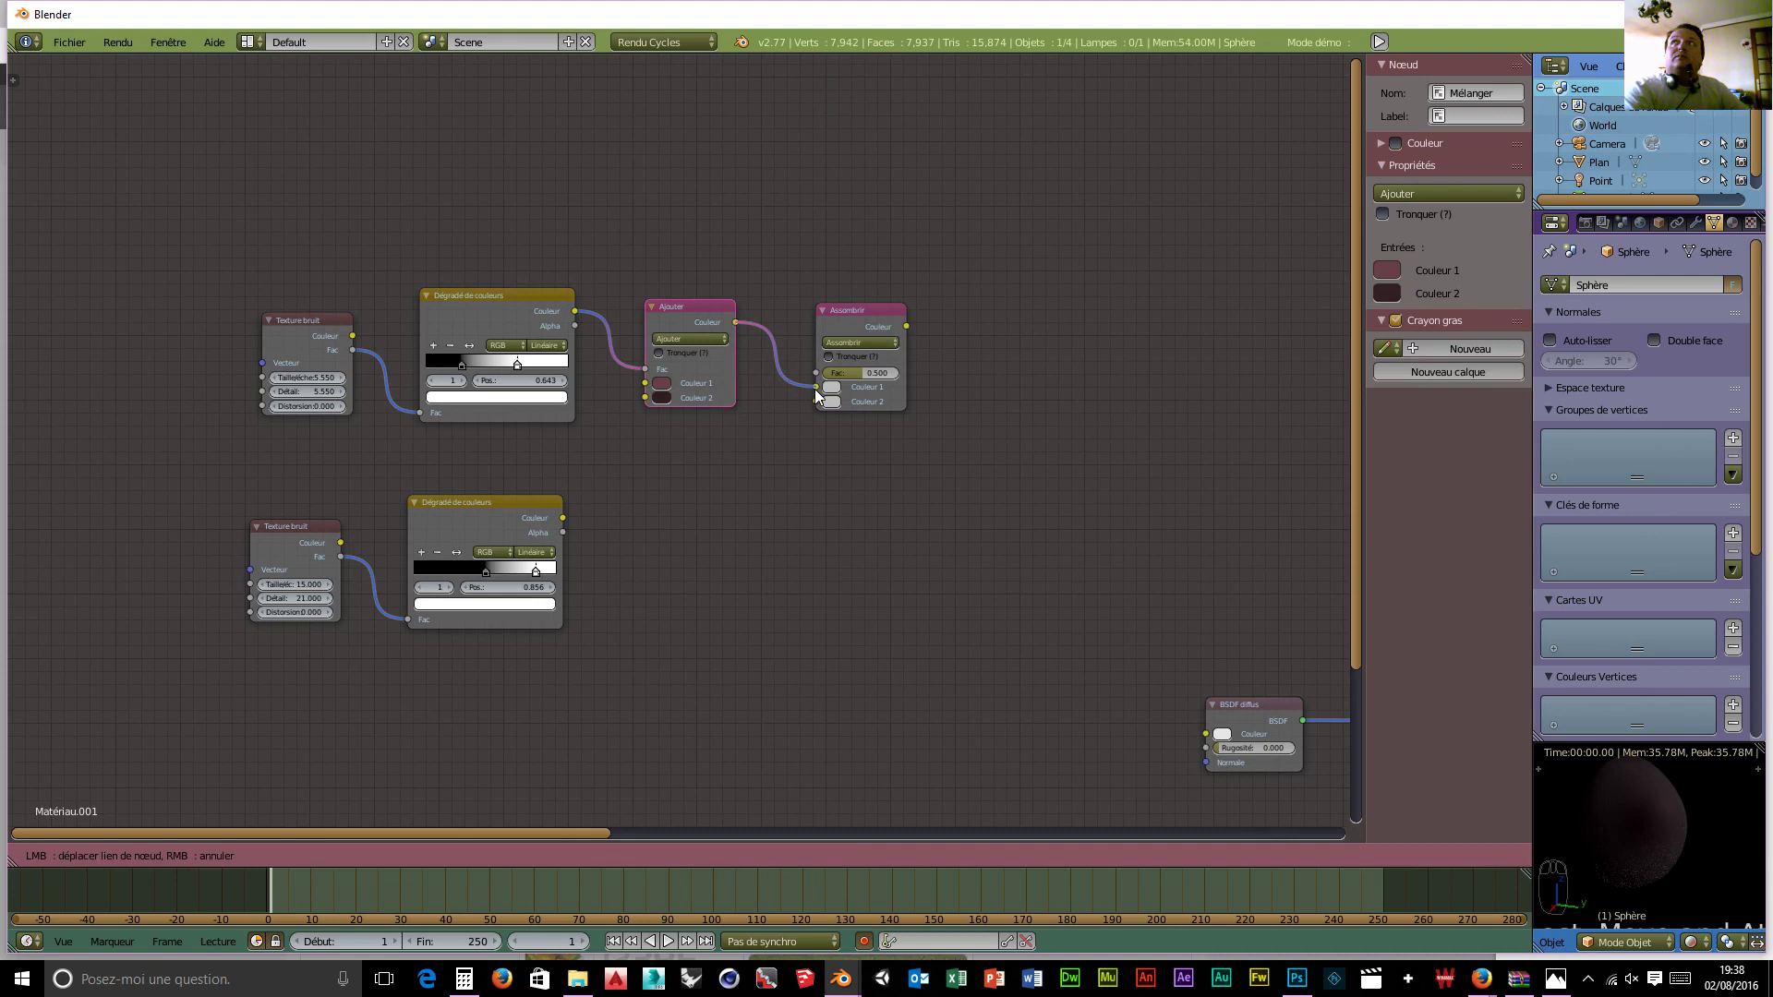
pyautogui.moveTo(816, 394); pyautogui.dragTo(817, 395)
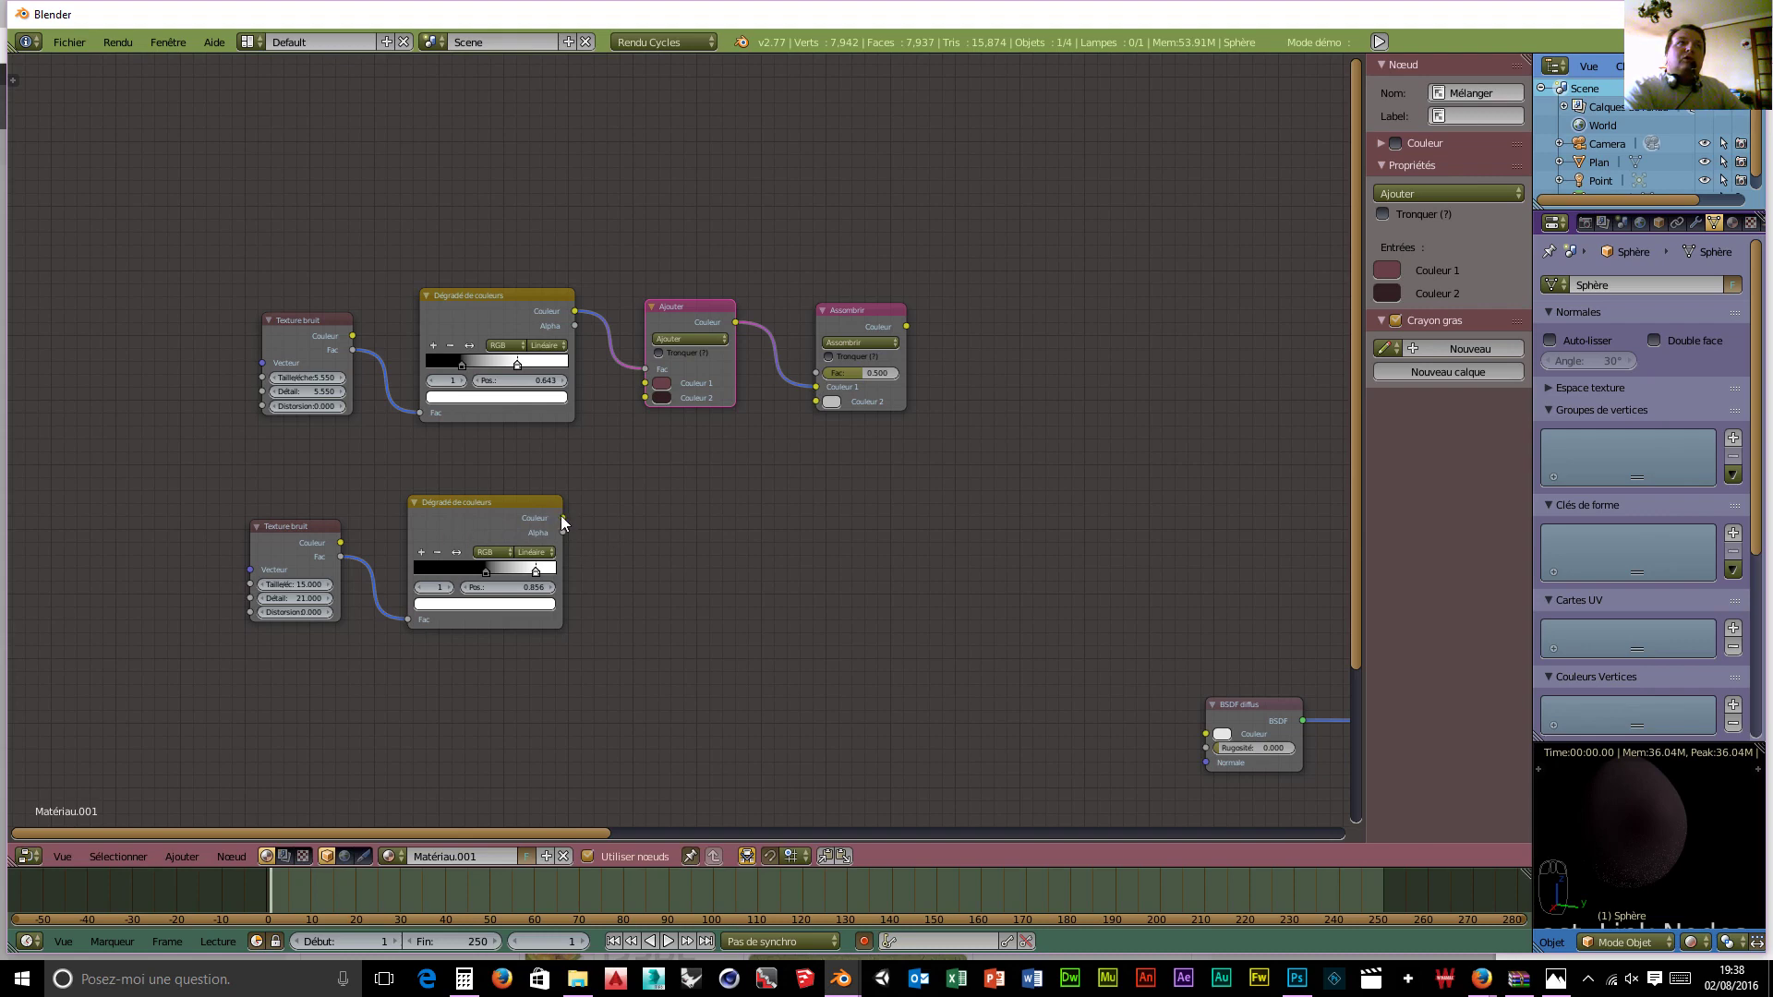
pyautogui.moveTo(562, 517); pyautogui.dragTo(815, 374)
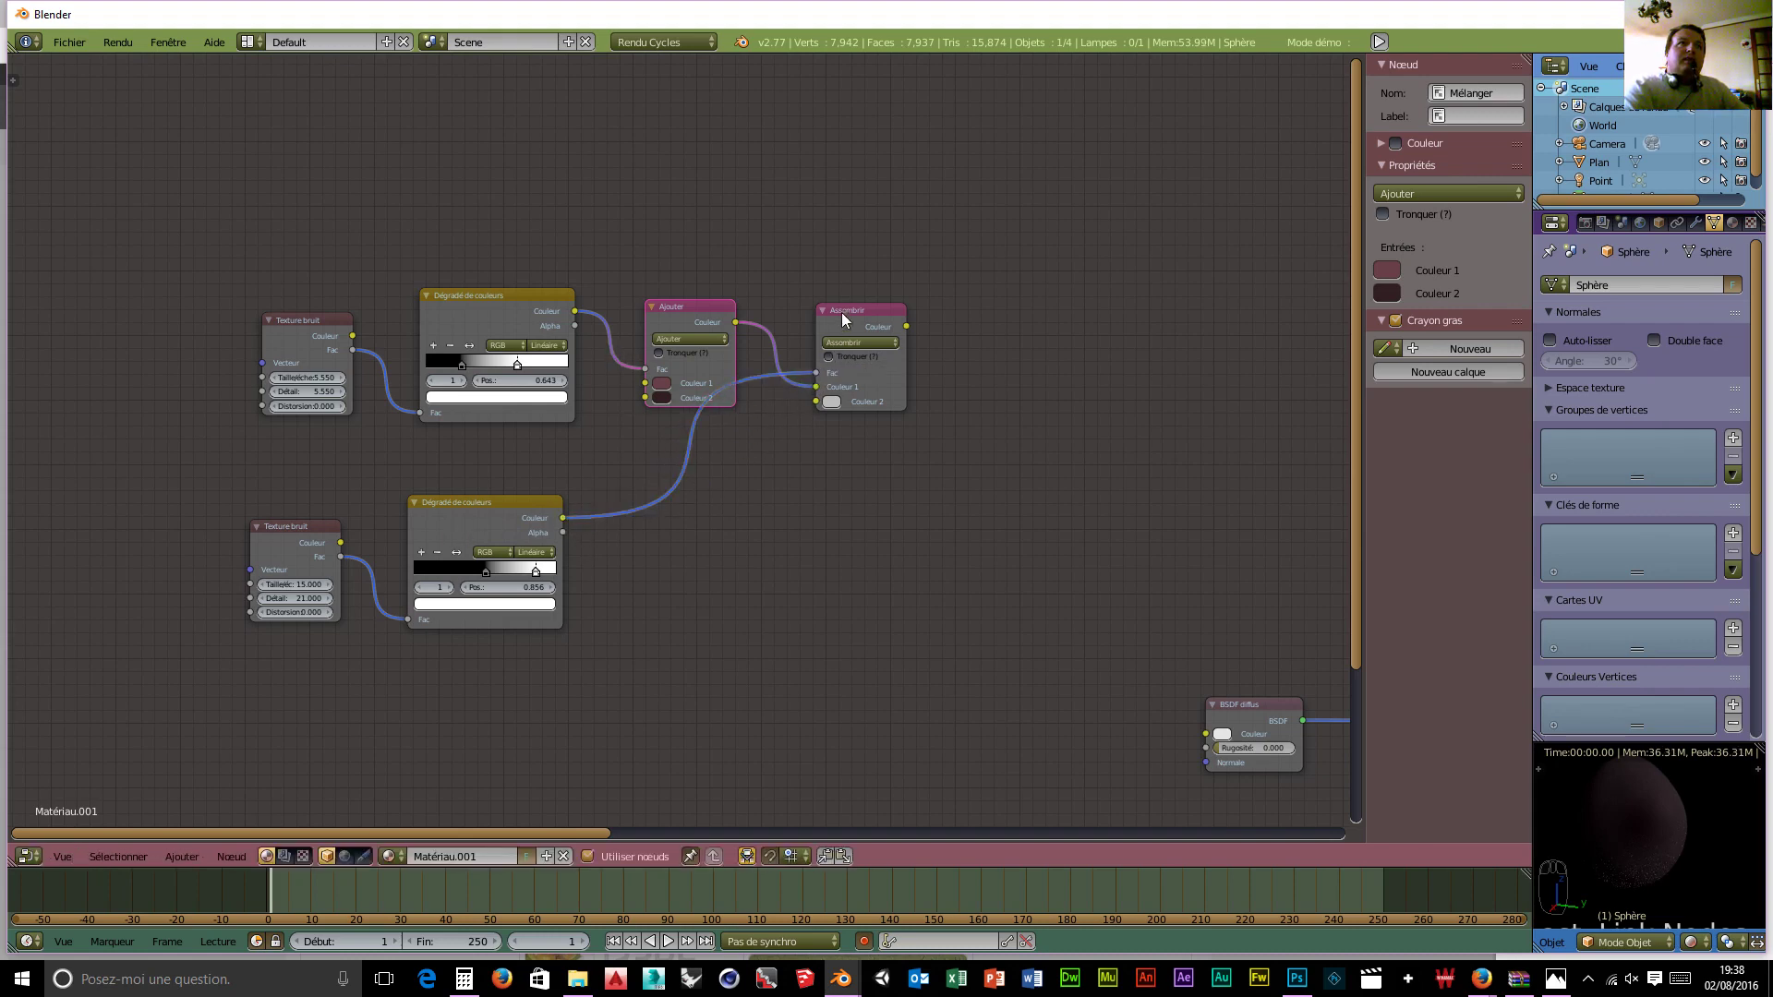
# Step: Move the Assombrir node slightly down and shift the lower color ramp and noise texture nodes to space out the node tree
pyautogui.moveTo(840, 313); pyautogui.dragTo(859, 357)
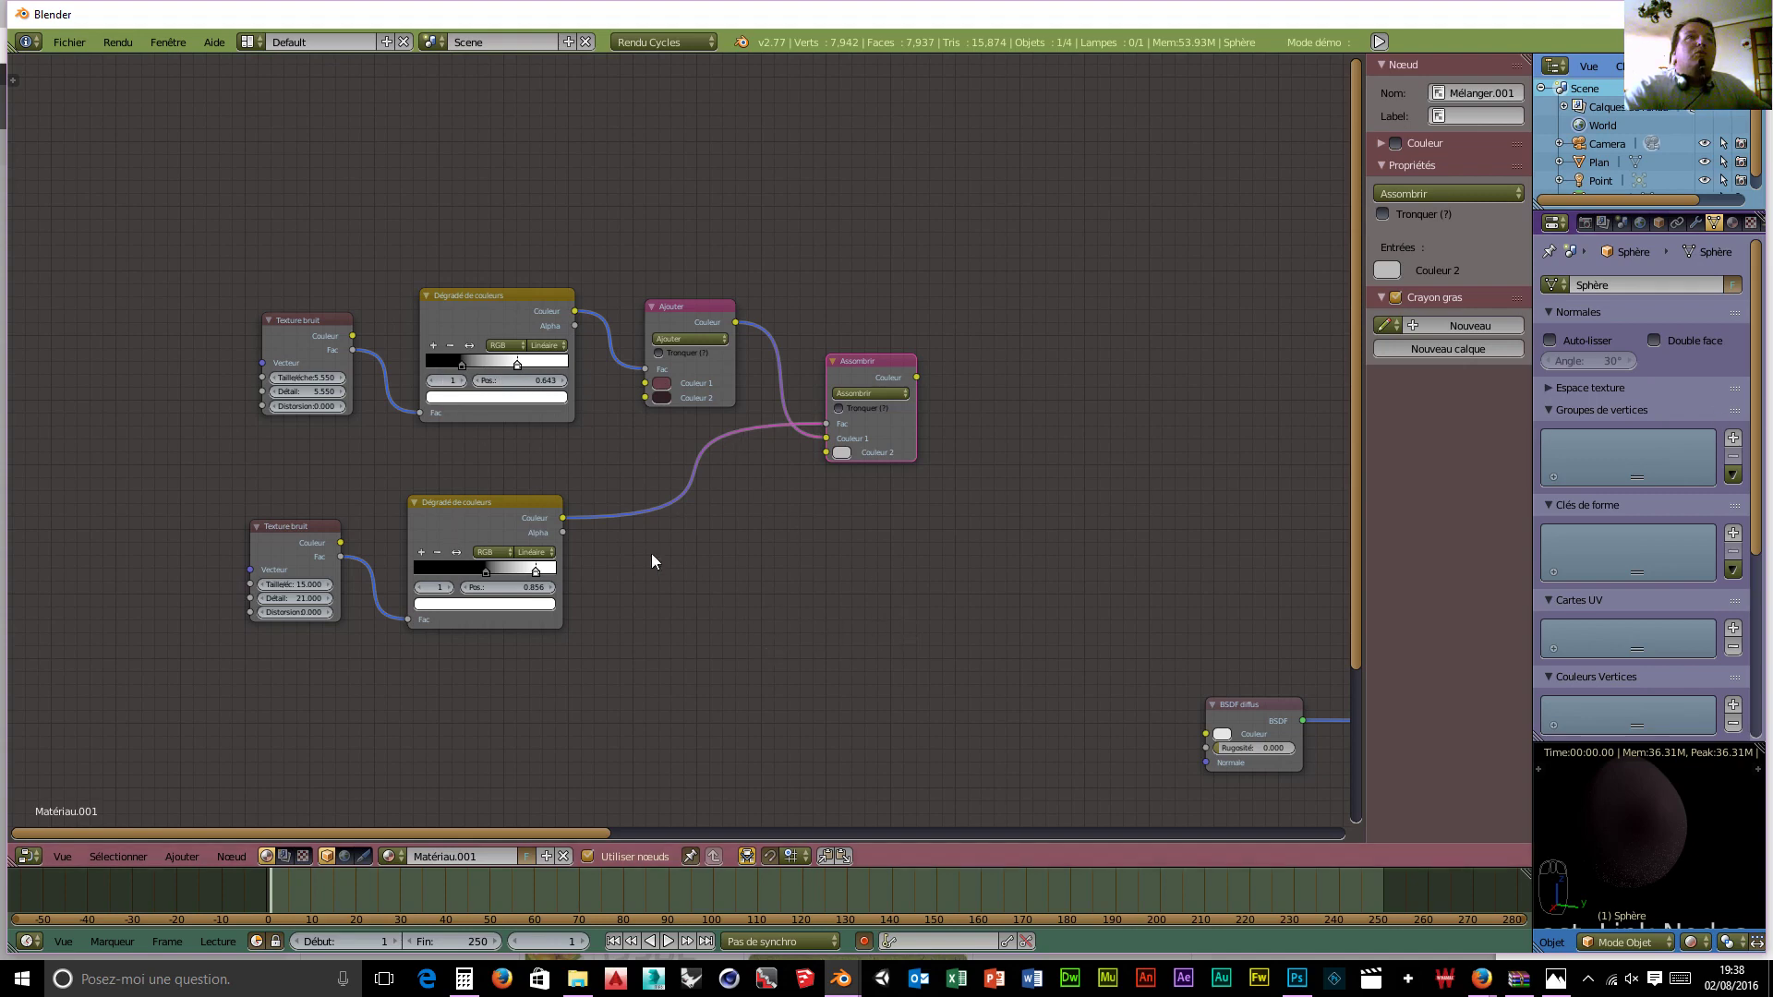
pyautogui.scroll(-1, 817, 569)
pyautogui.scroll(2, 817, 569)
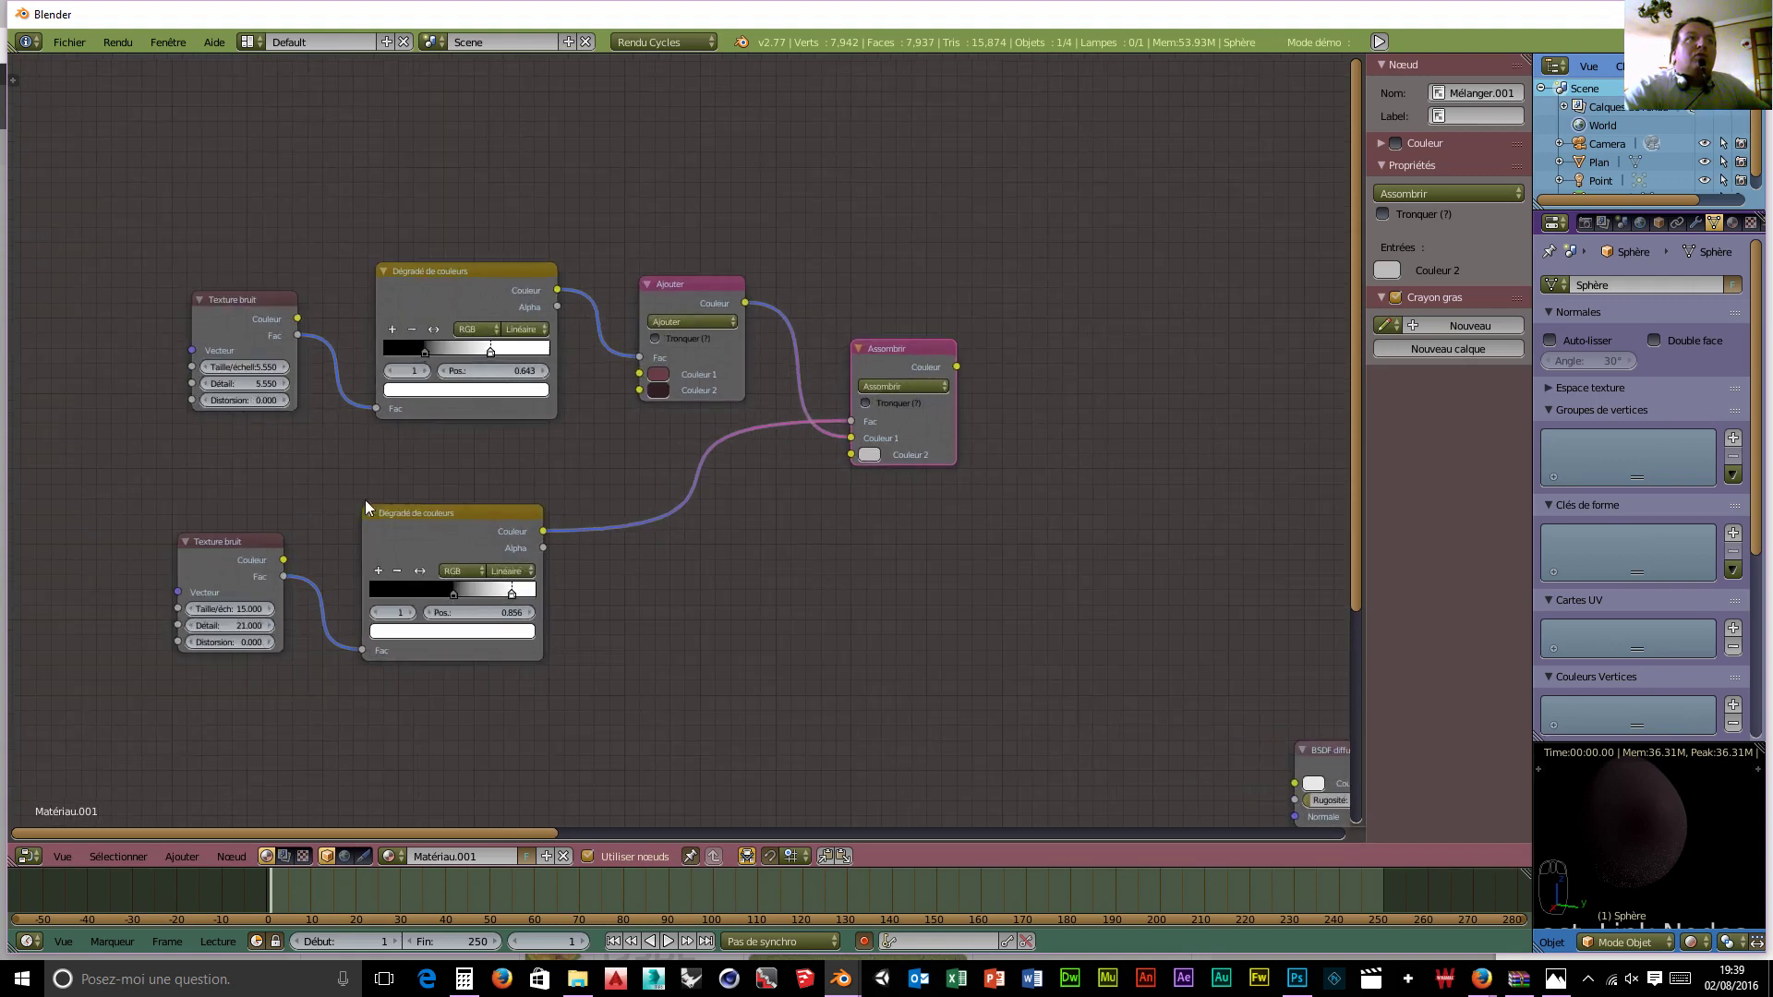
pyautogui.moveTo(468, 512); pyautogui.dragTo(496, 519)
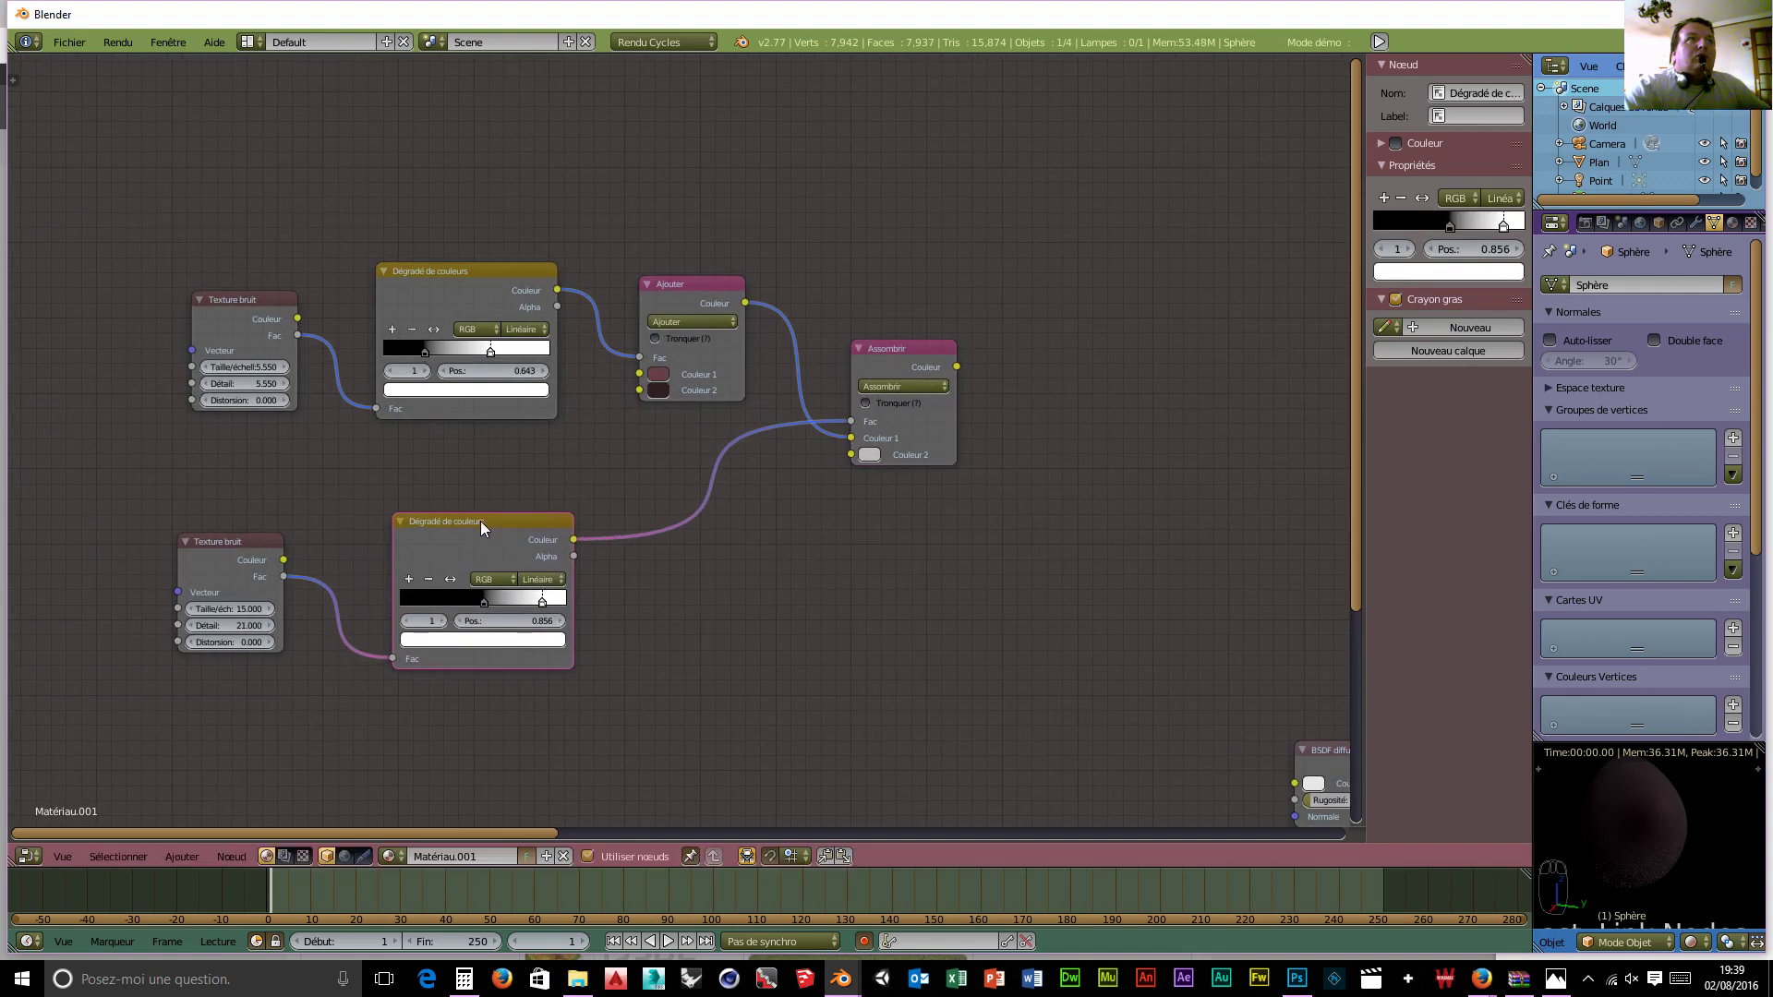
pyautogui.click(253, 545)
pyautogui.moveTo(259, 546); pyautogui.dragTo(268, 546)
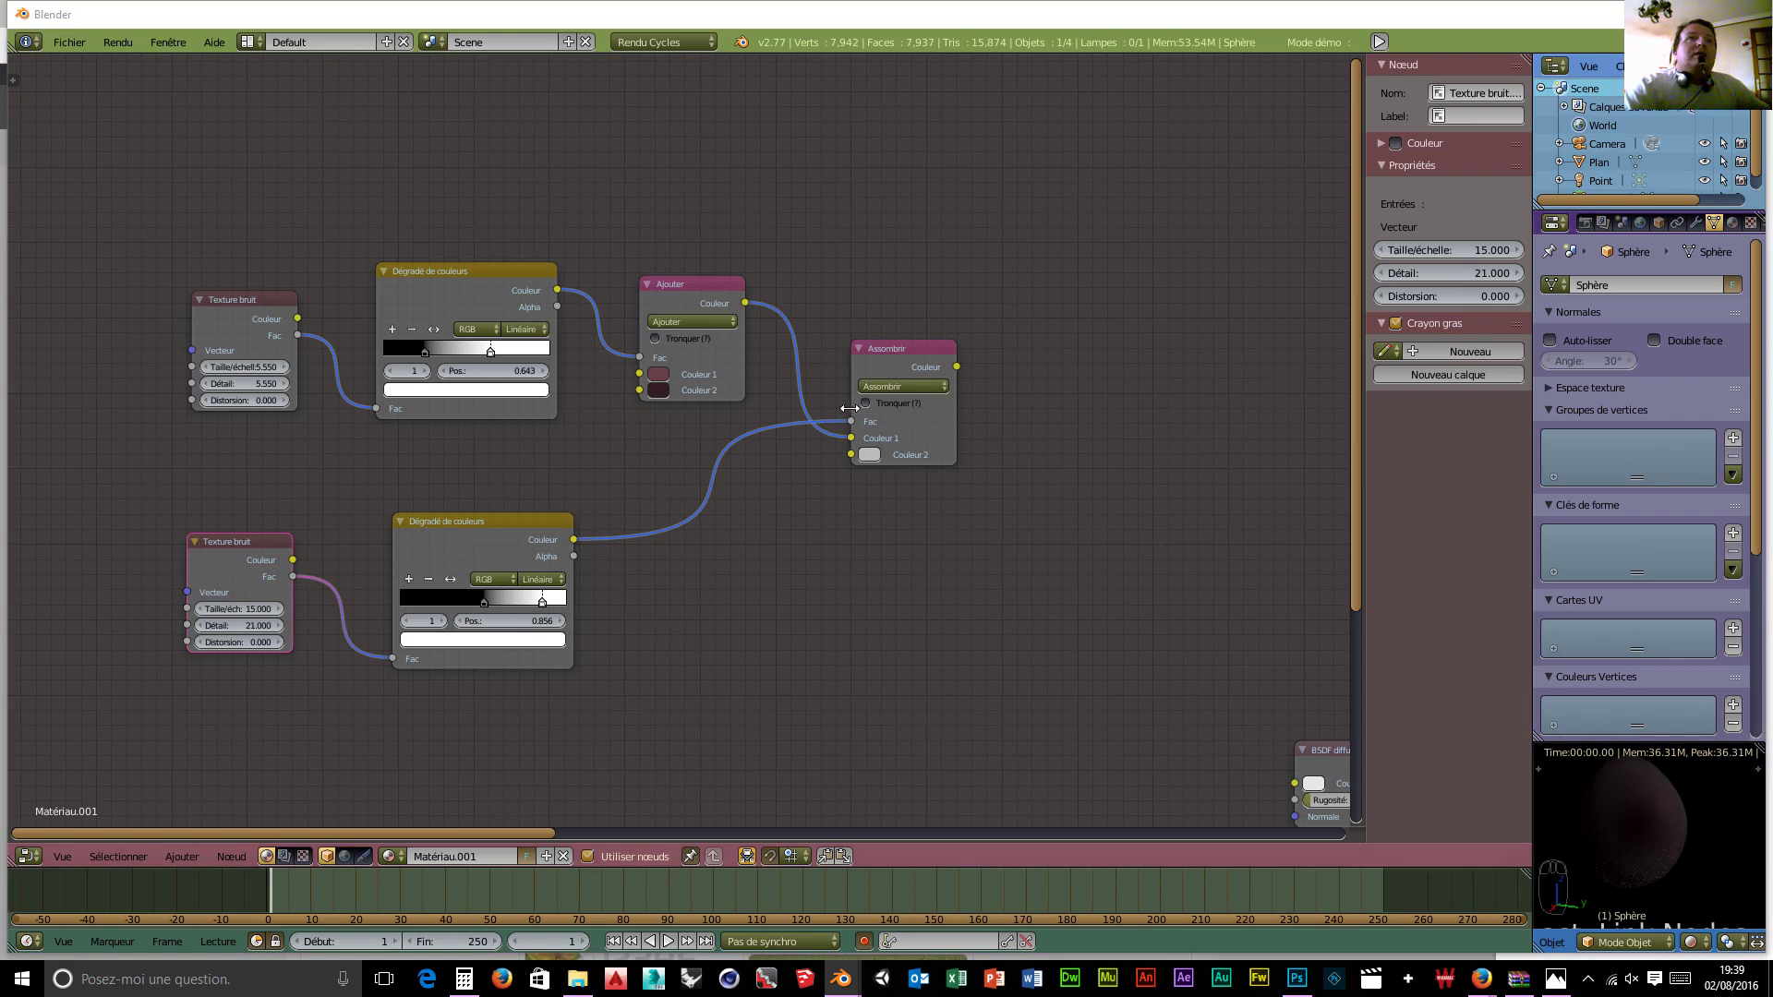
# Step: Set Couleur 2 of the Assombrir node to the hex color 4e1422
pyautogui.click(872, 455)
pyautogui.click(868, 460)
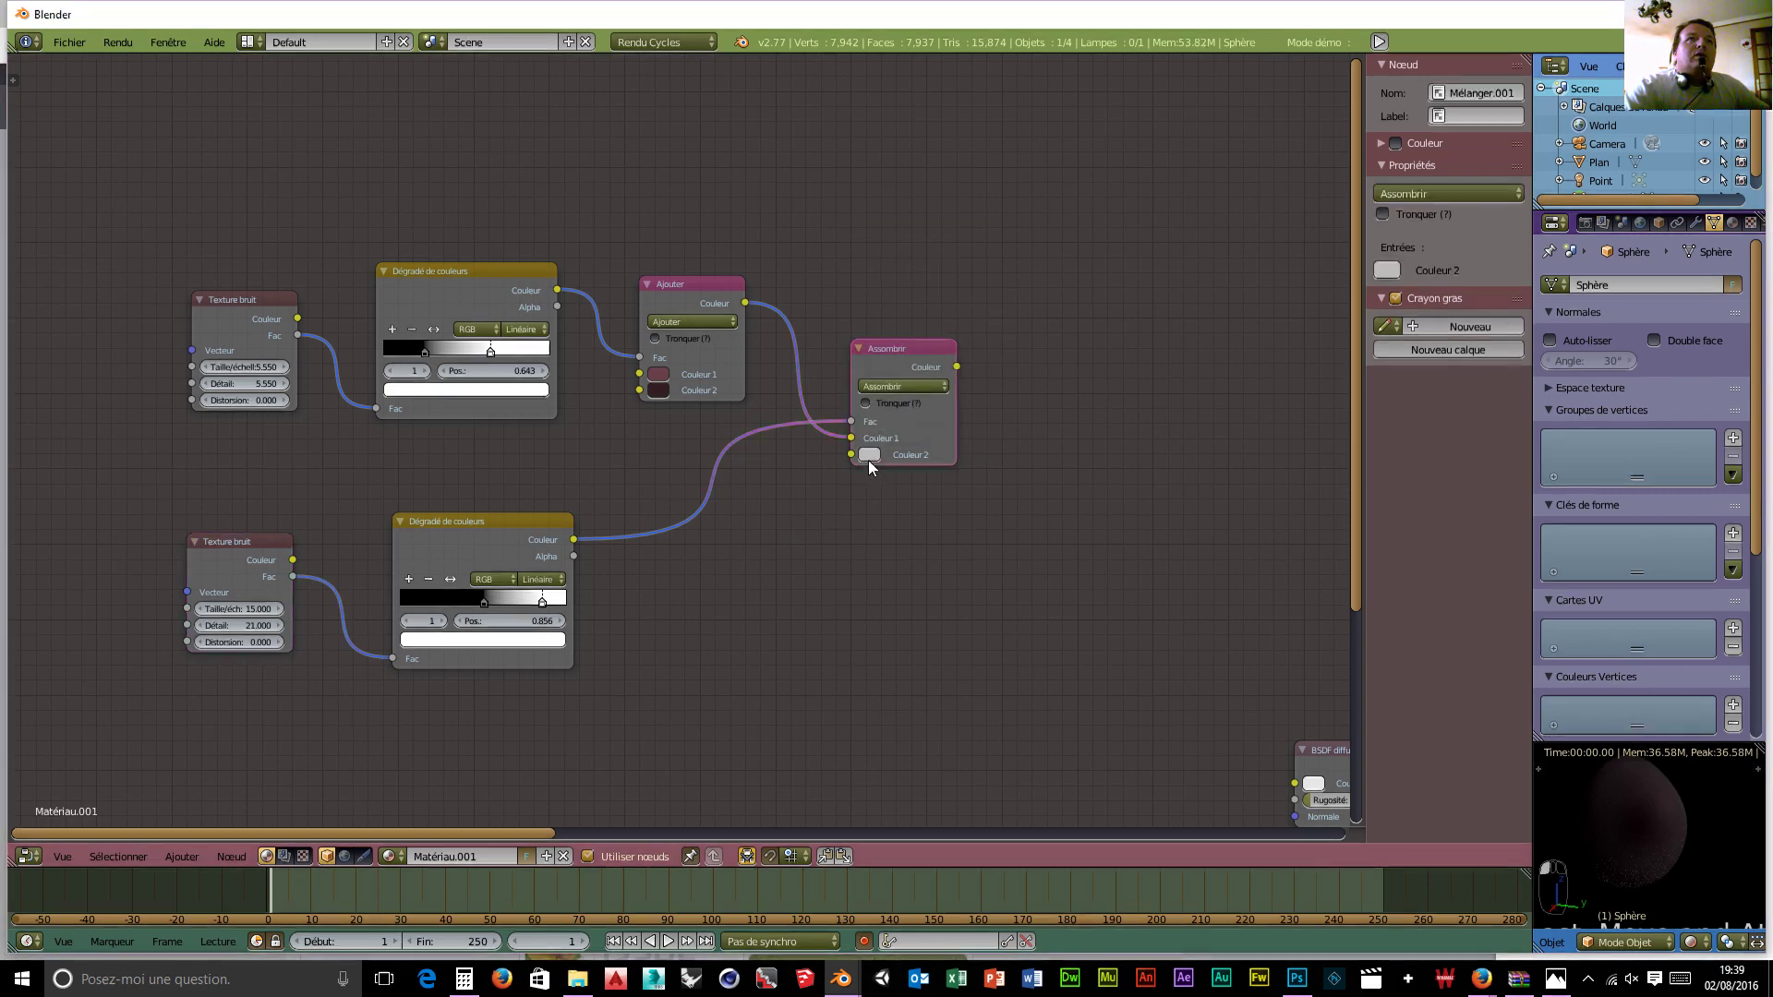
pyautogui.click(868, 453)
pyautogui.click(925, 388)
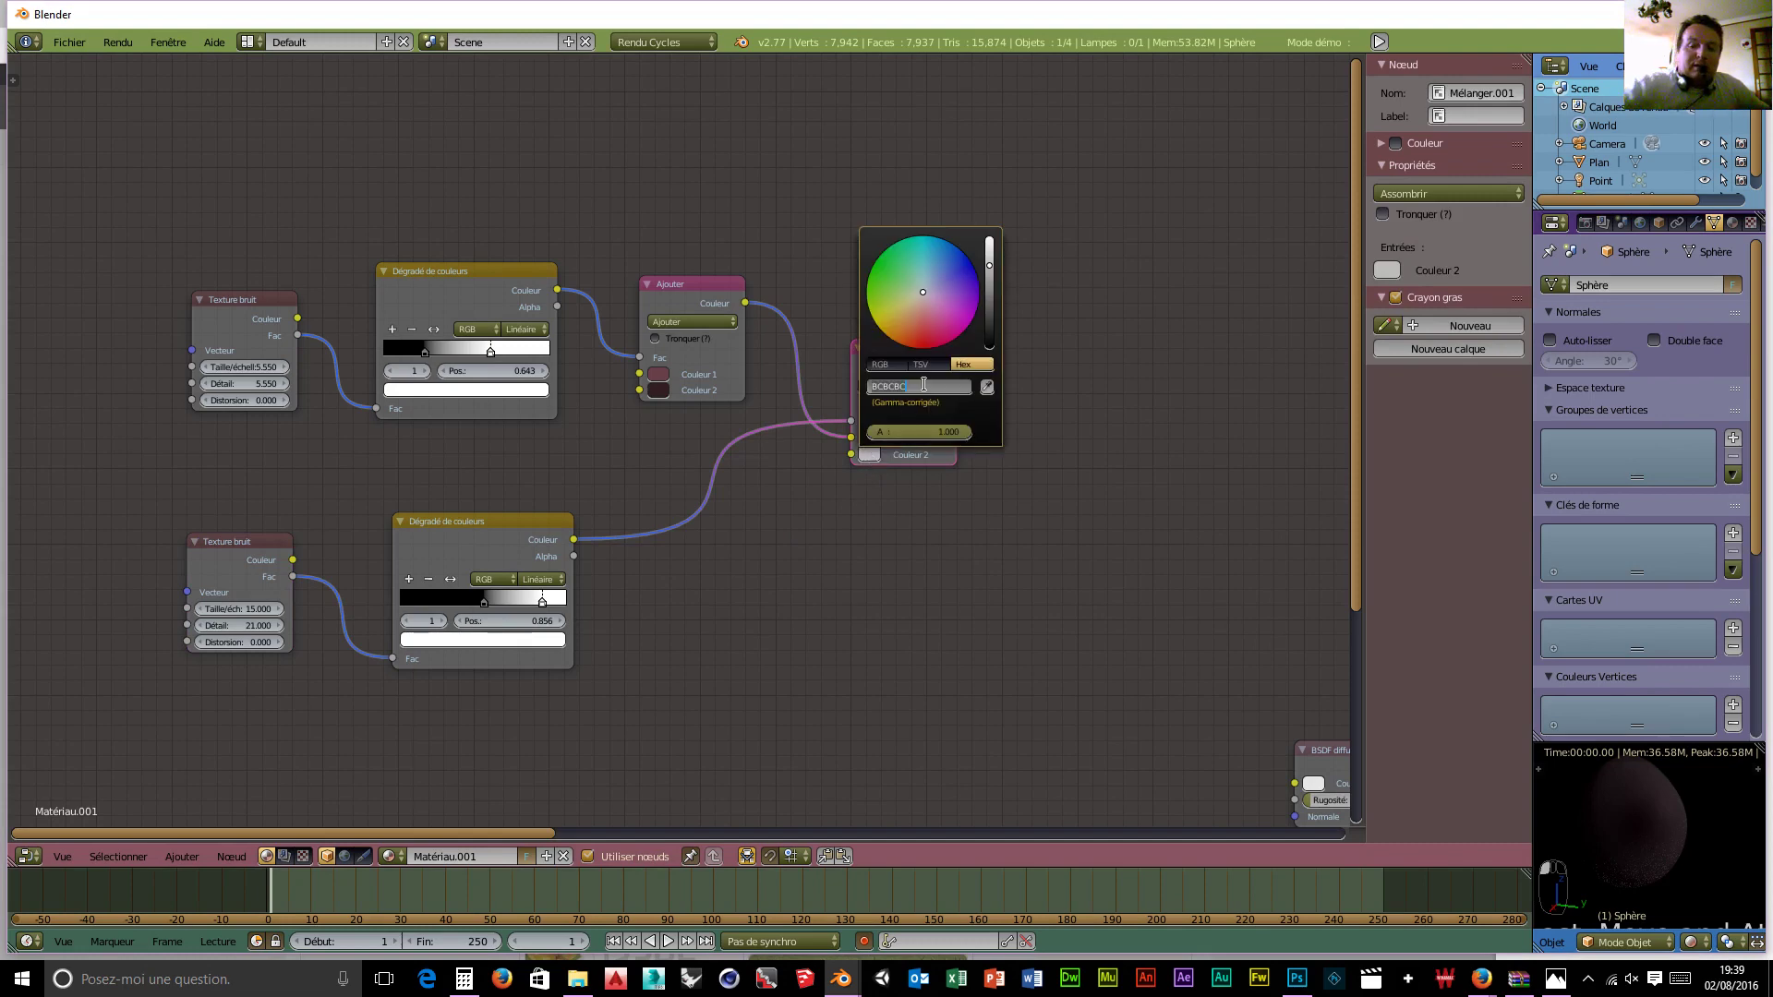
pyautogui.press('BackSpace')
pyautogui.write('4e1422')
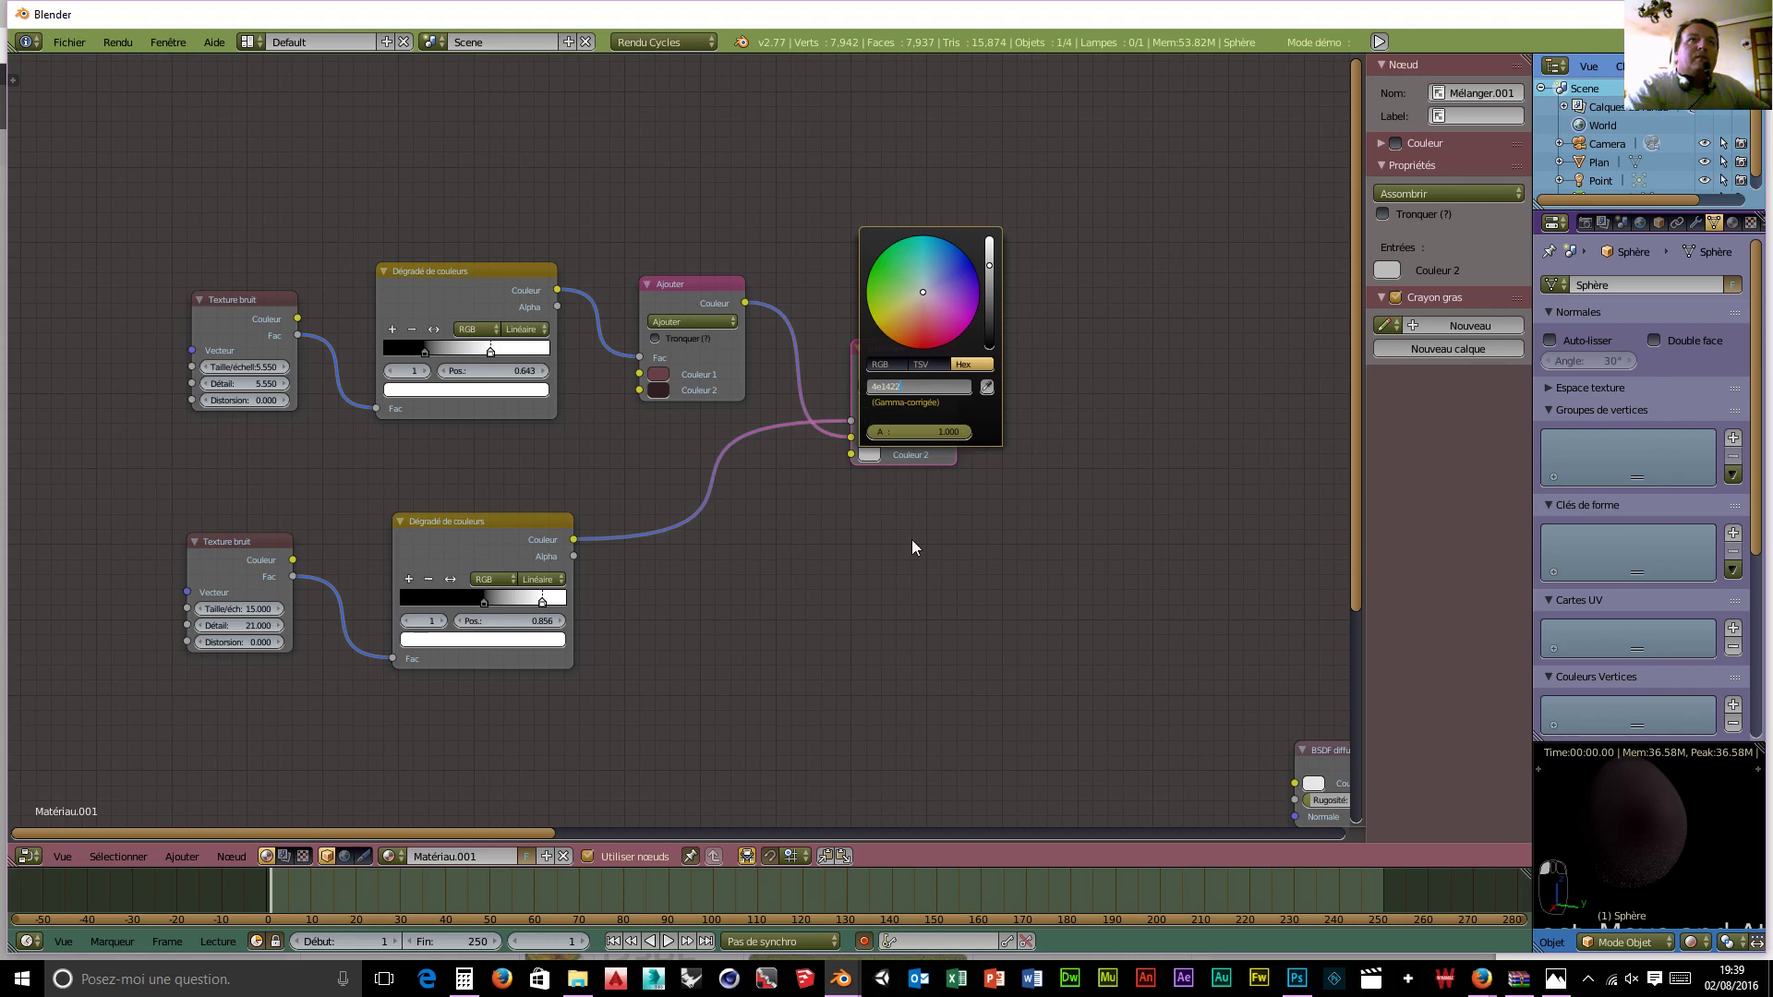
pyautogui.press('KP_Enter')
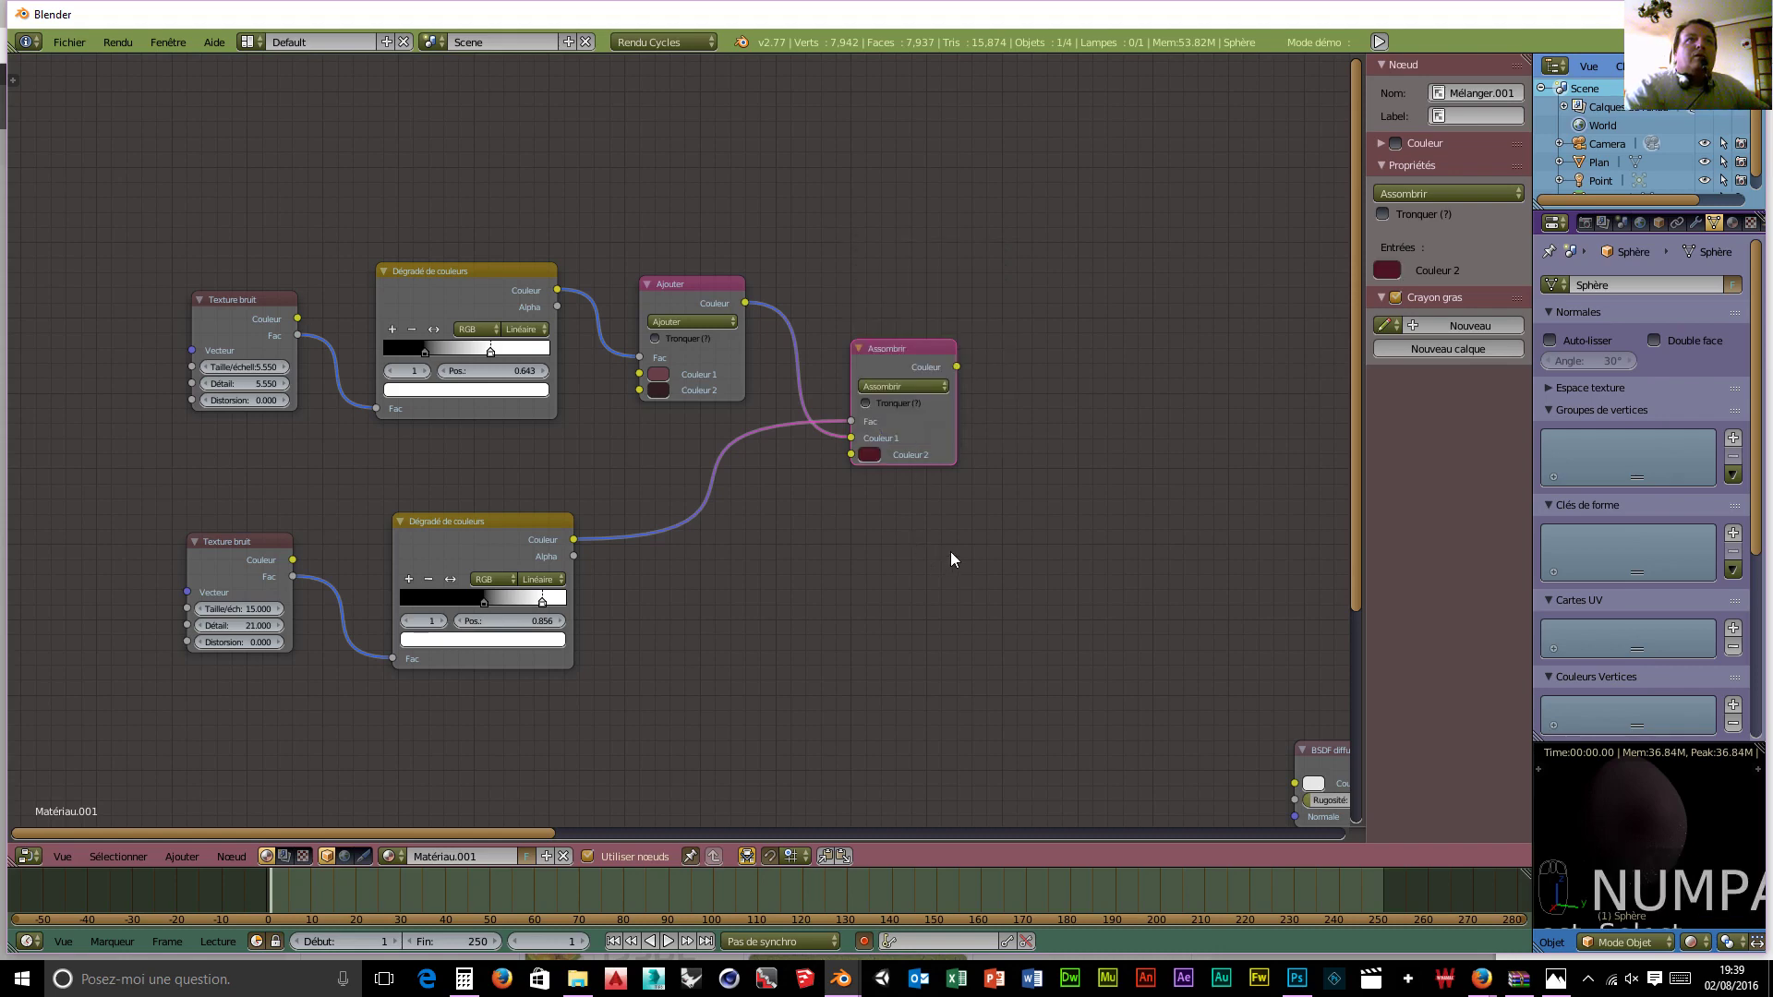
# Step: Align the Assombrir node level with the Ajouter node and move the lower color ramp closer to its noise texture
pyautogui.click(917, 365)
pyautogui.moveTo(912, 347); pyautogui.dragTo(905, 292)
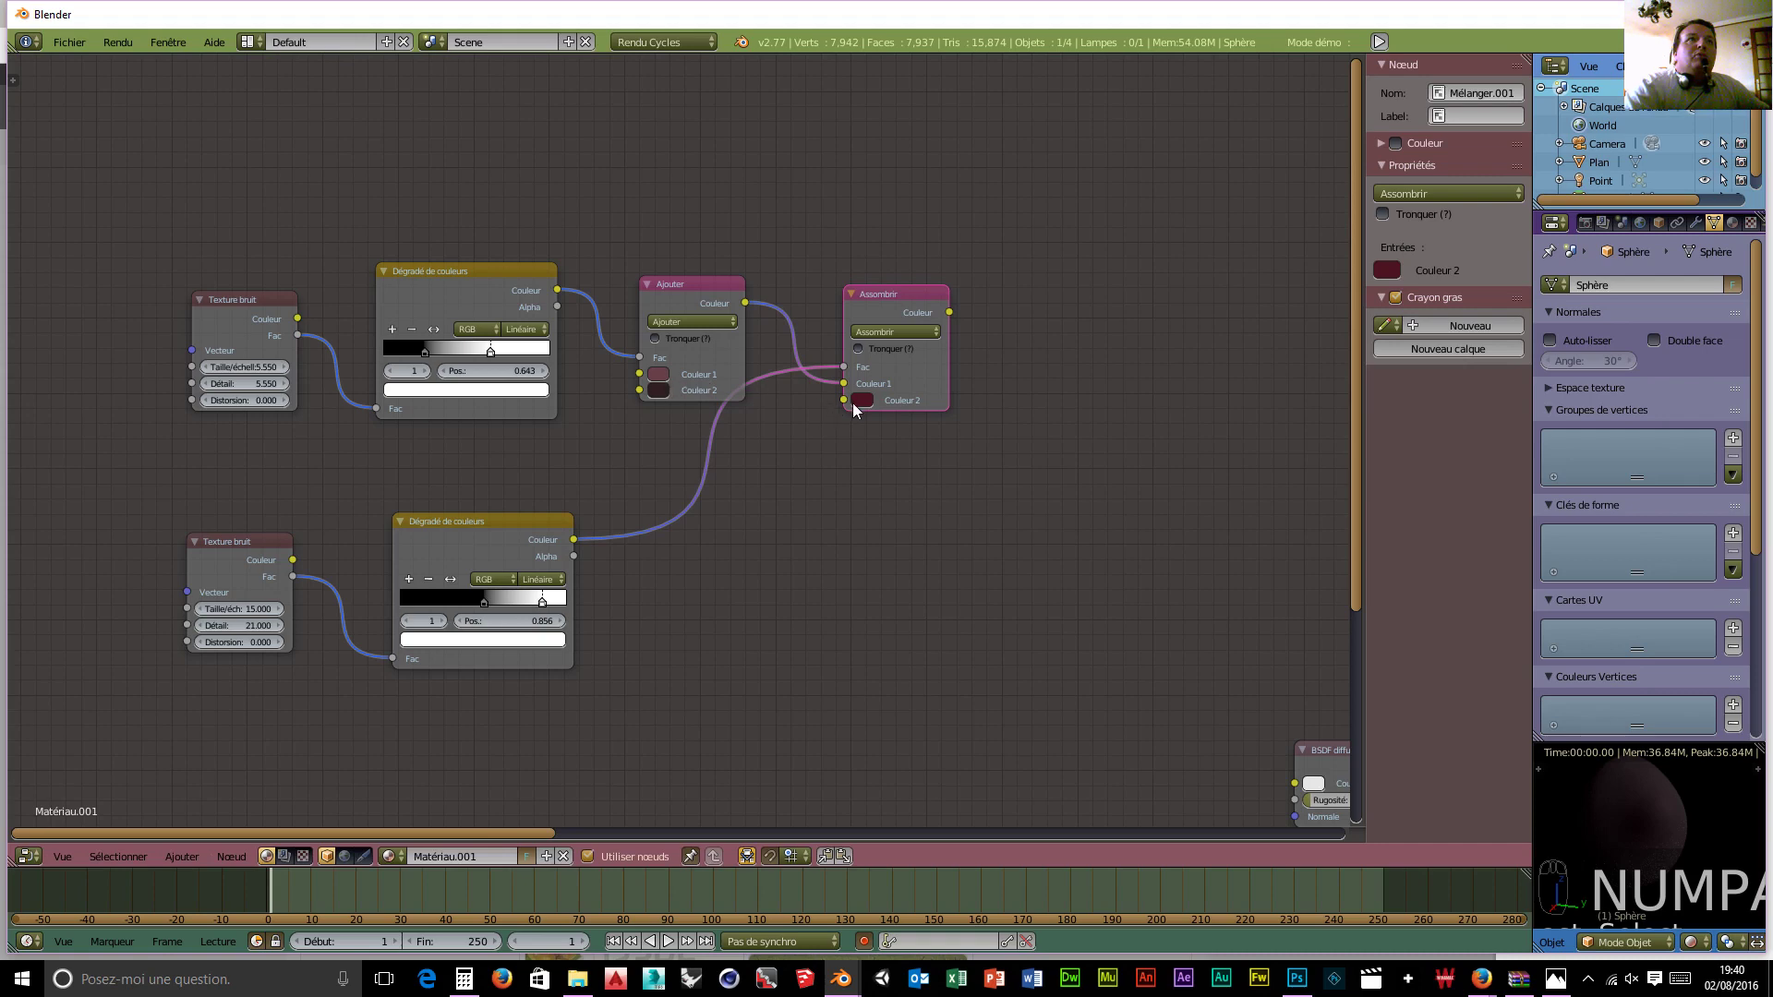
pyautogui.moveTo(886, 563); pyautogui.dragTo(823, 557, button='middle')
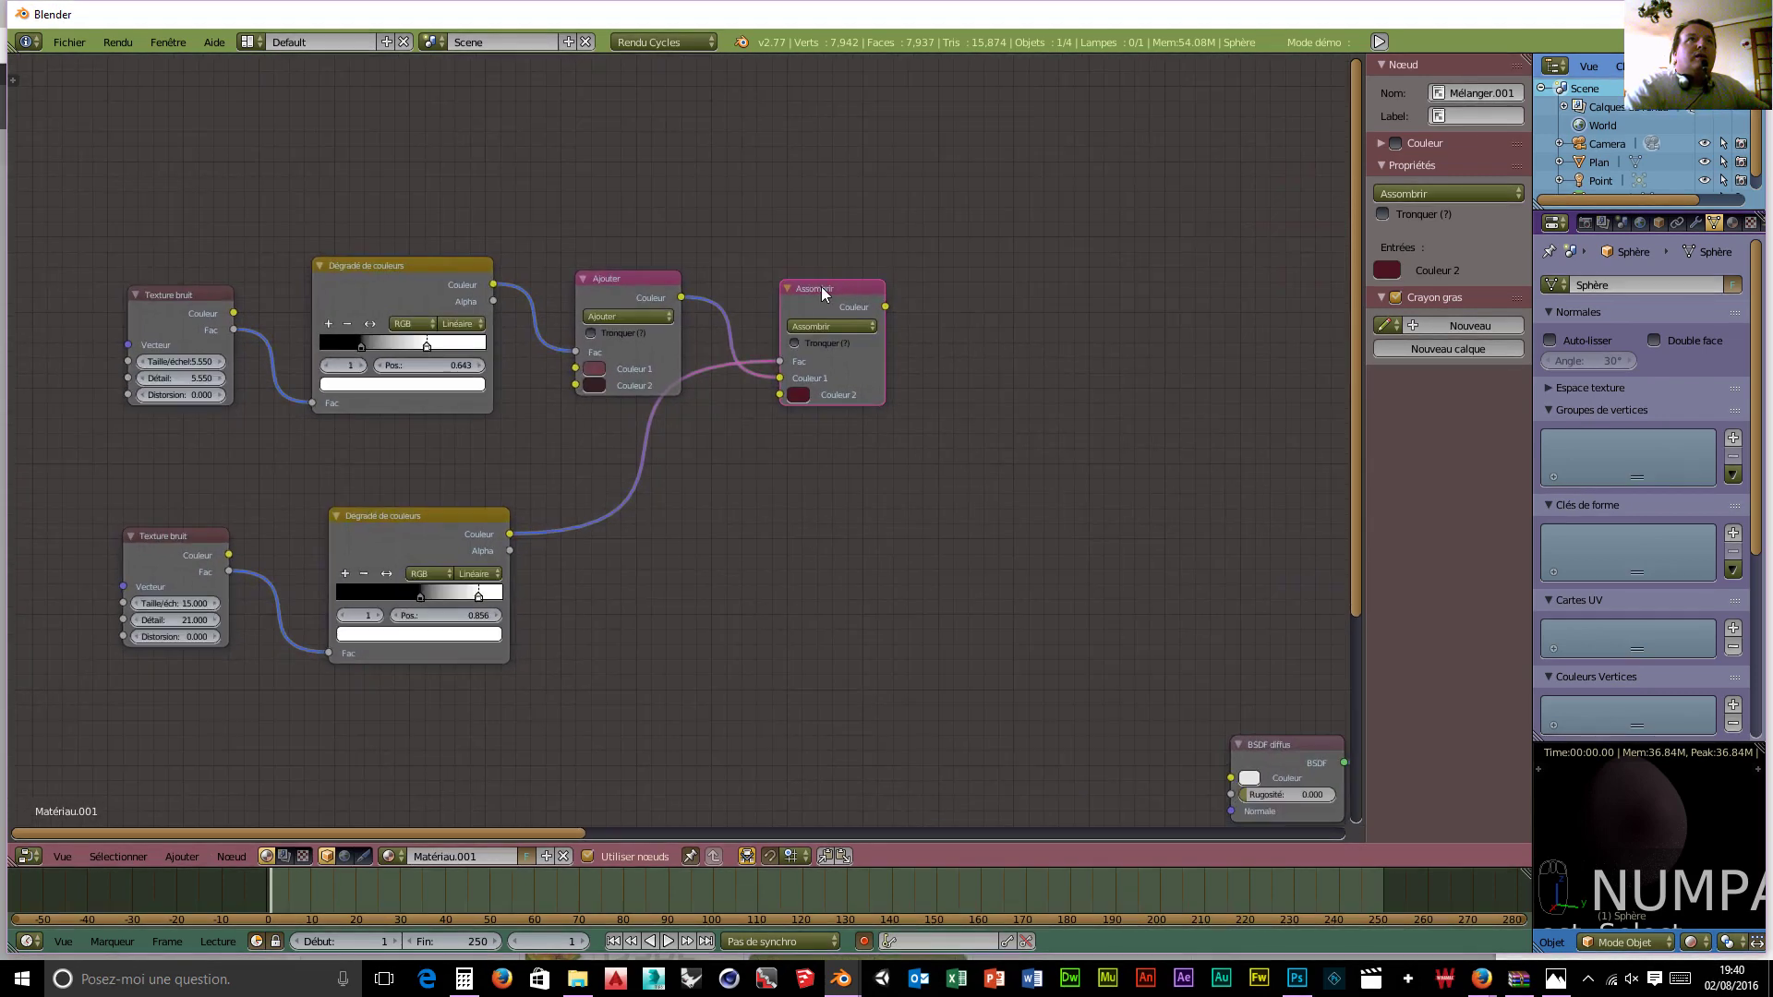
pyautogui.moveTo(822, 287); pyautogui.dragTo(878, 301)
pyautogui.scroll(-1, 818, 524)
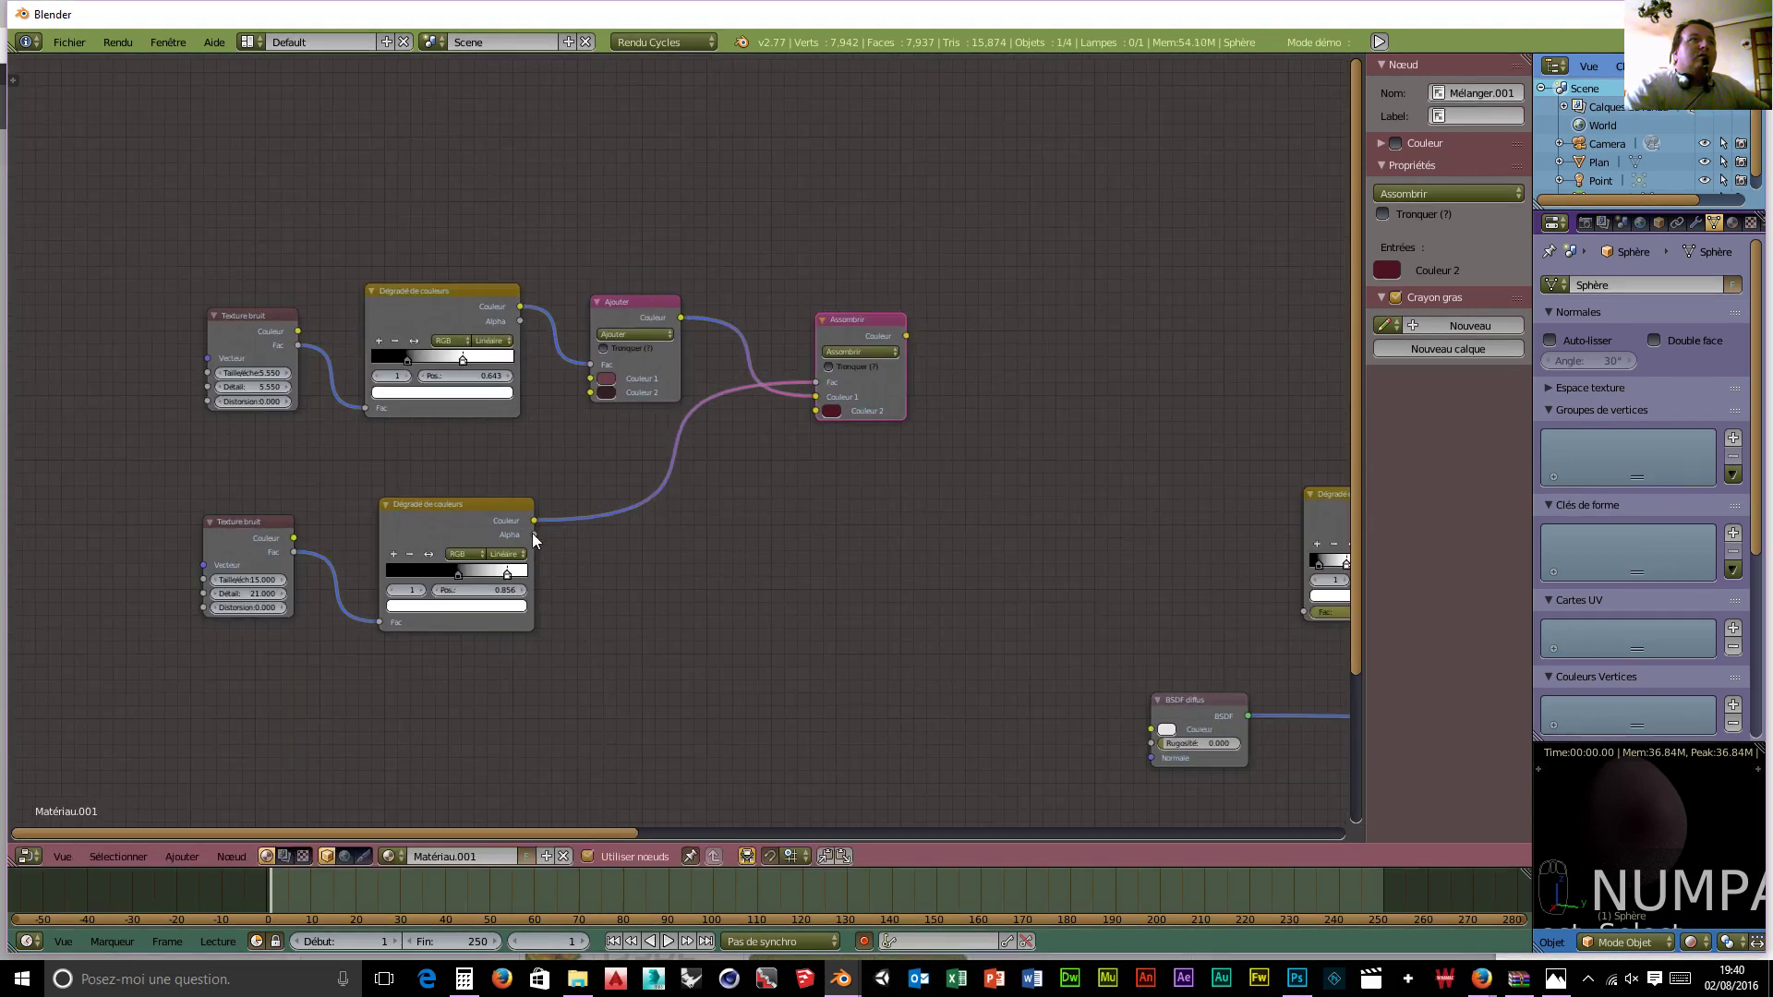
pyautogui.moveTo(490, 509); pyautogui.dragTo(470, 514)
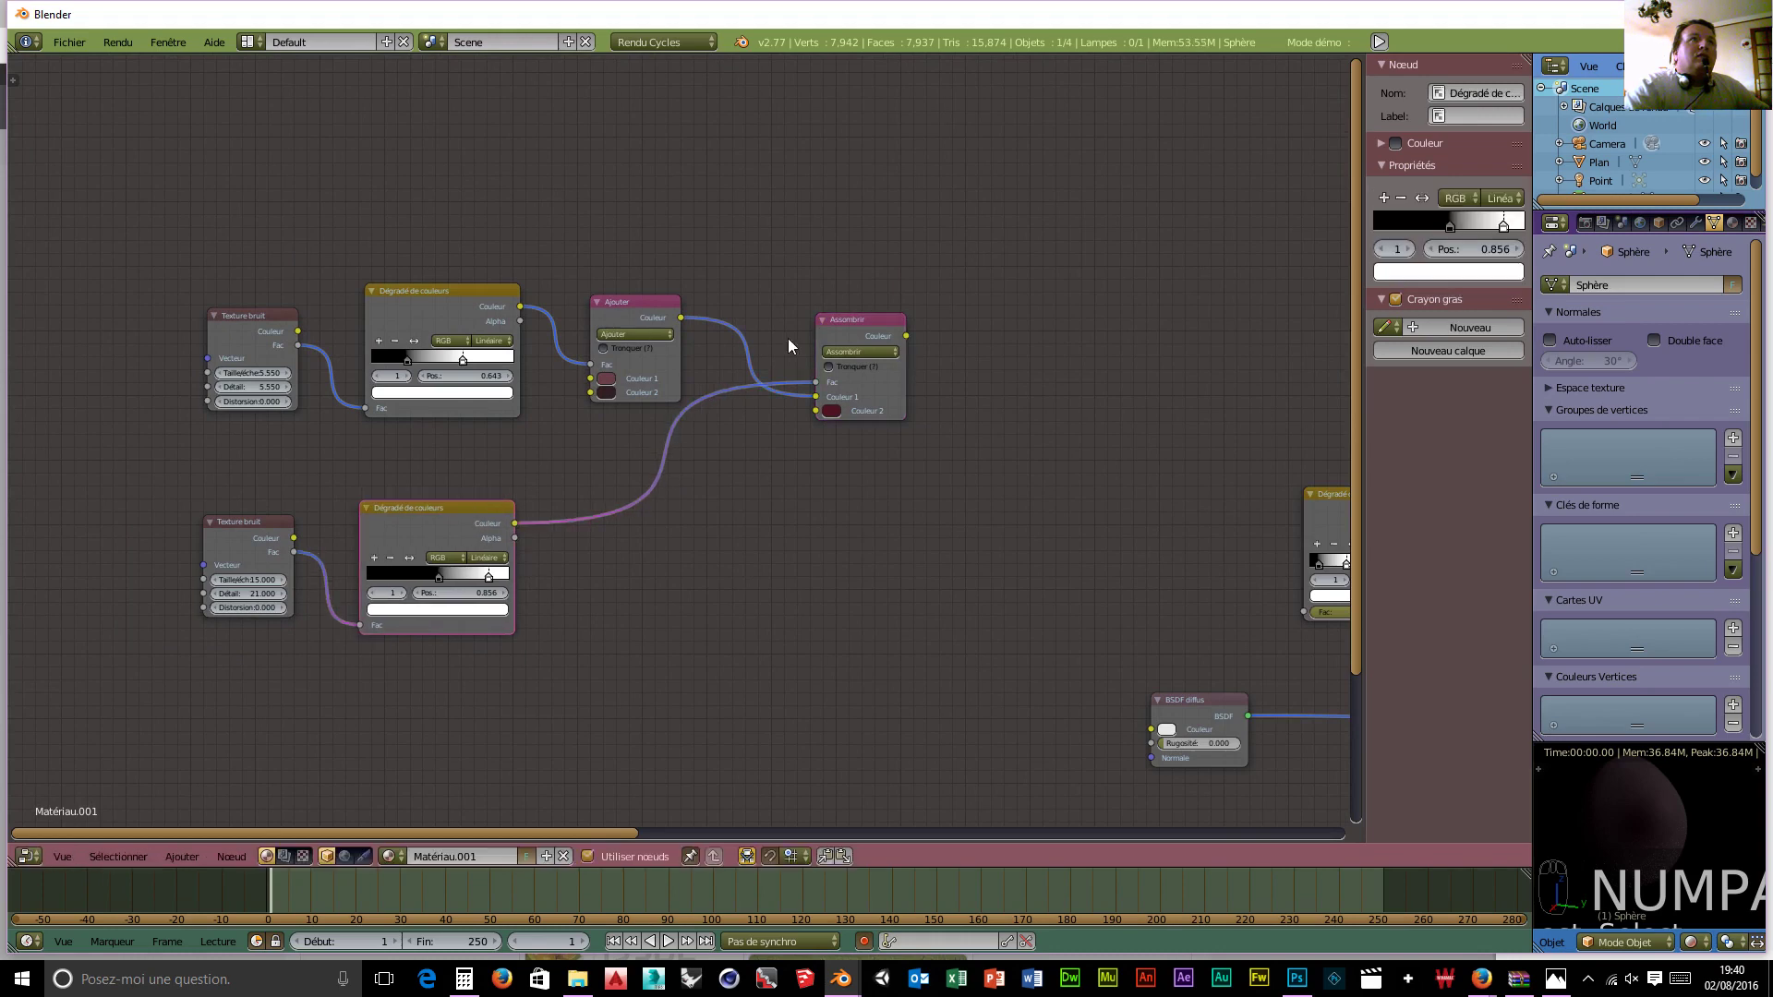
pyautogui.moveTo(868, 319); pyautogui.dragTo(865, 301)
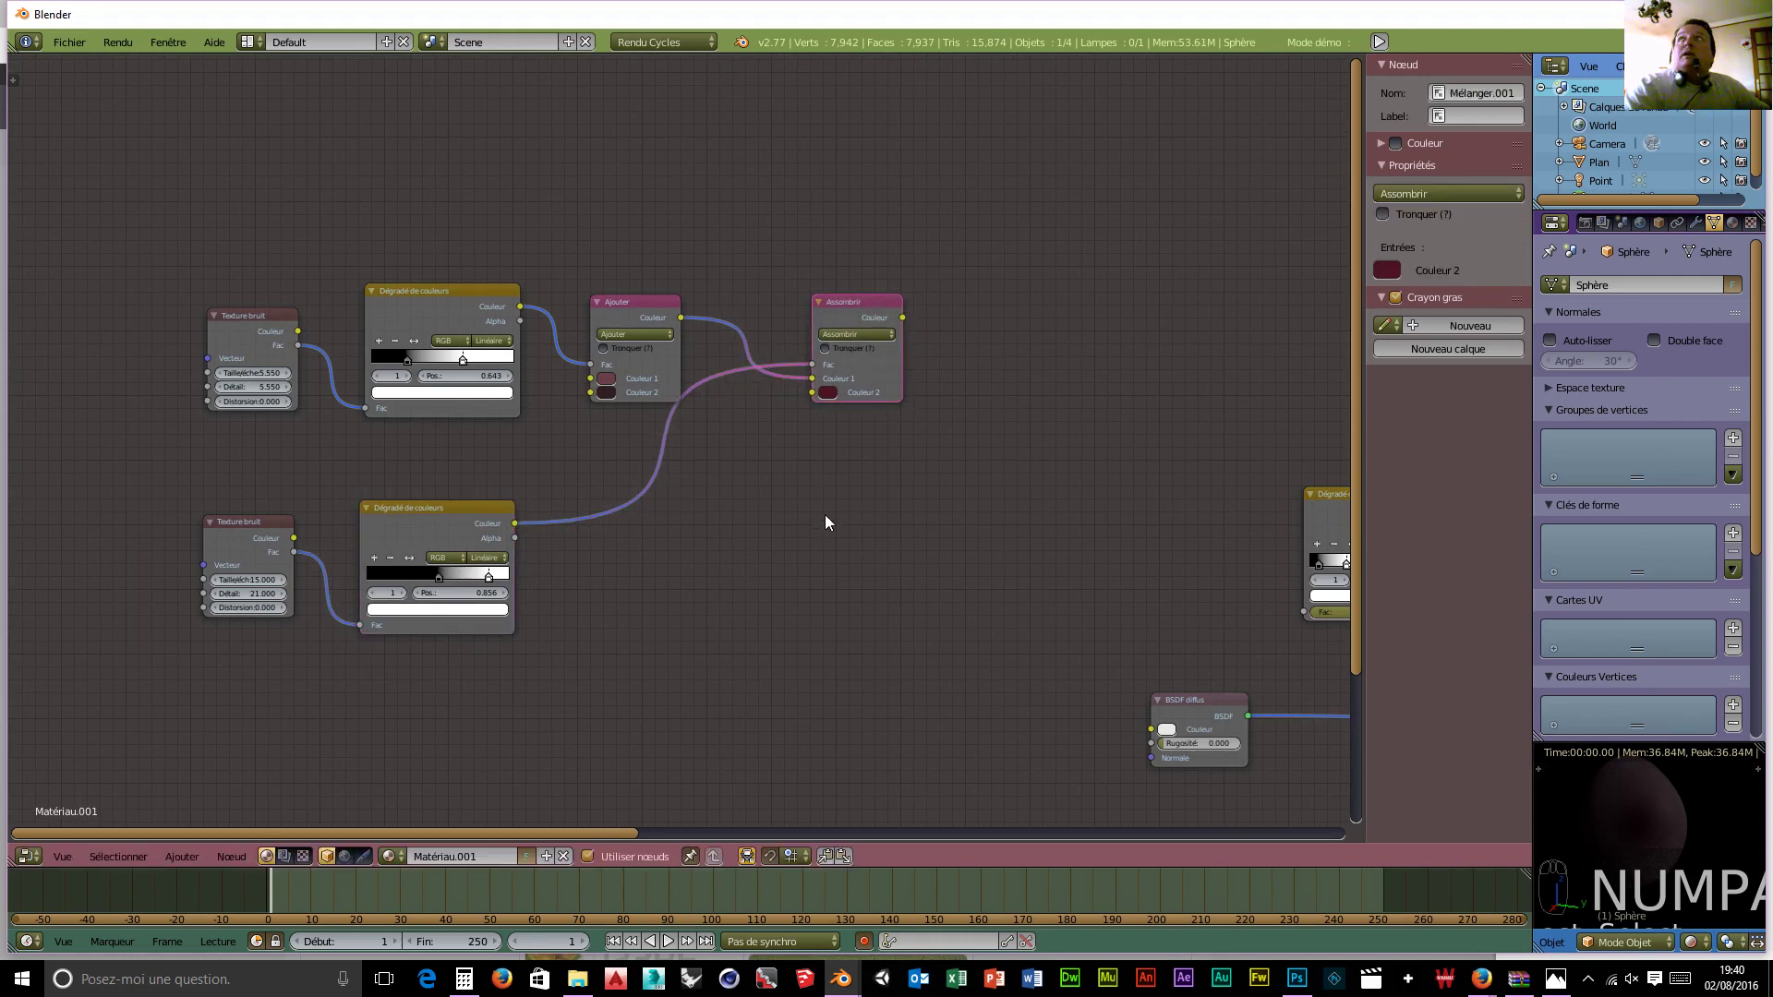
pyautogui.scroll(-1, 812, 472)
pyautogui.scroll(-1, 813, 472)
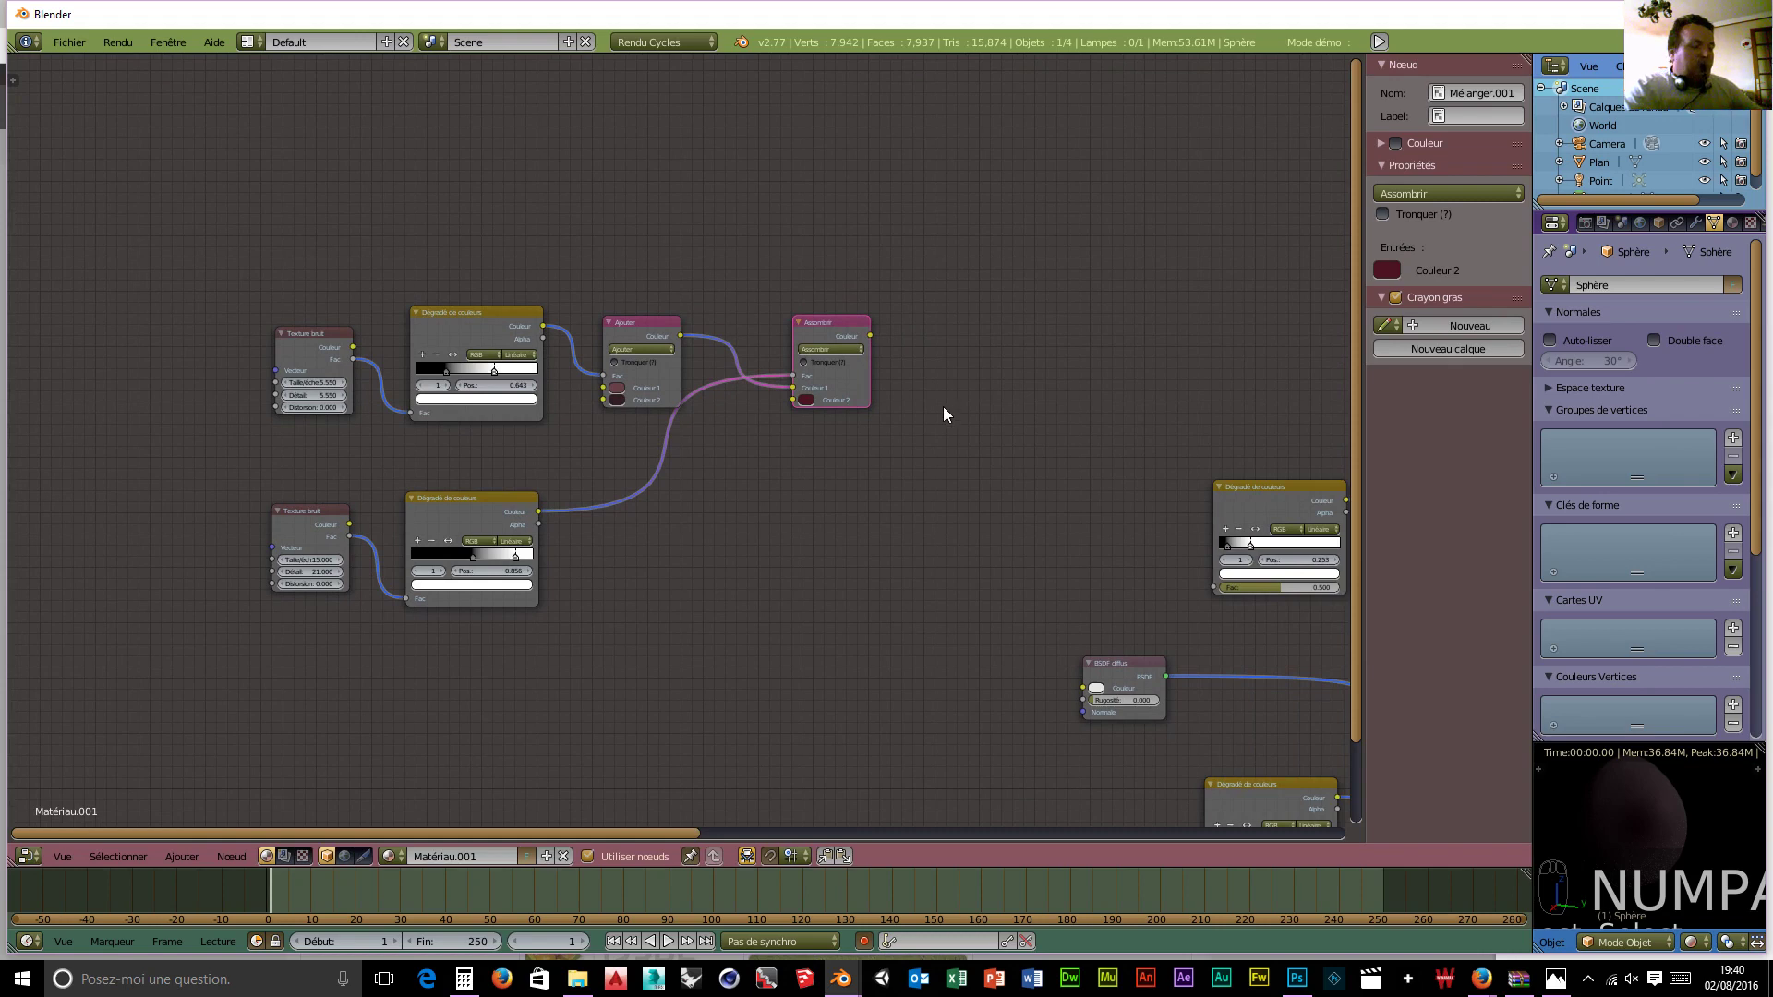
# Step: Add a Mélanger RGB node after the Assombrir node, set it to Ajouter, and feed the Assombrir color output into Couleur 1
pyautogui.hotkey('shift', 'a')
pyautogui.moveTo(943, 406)
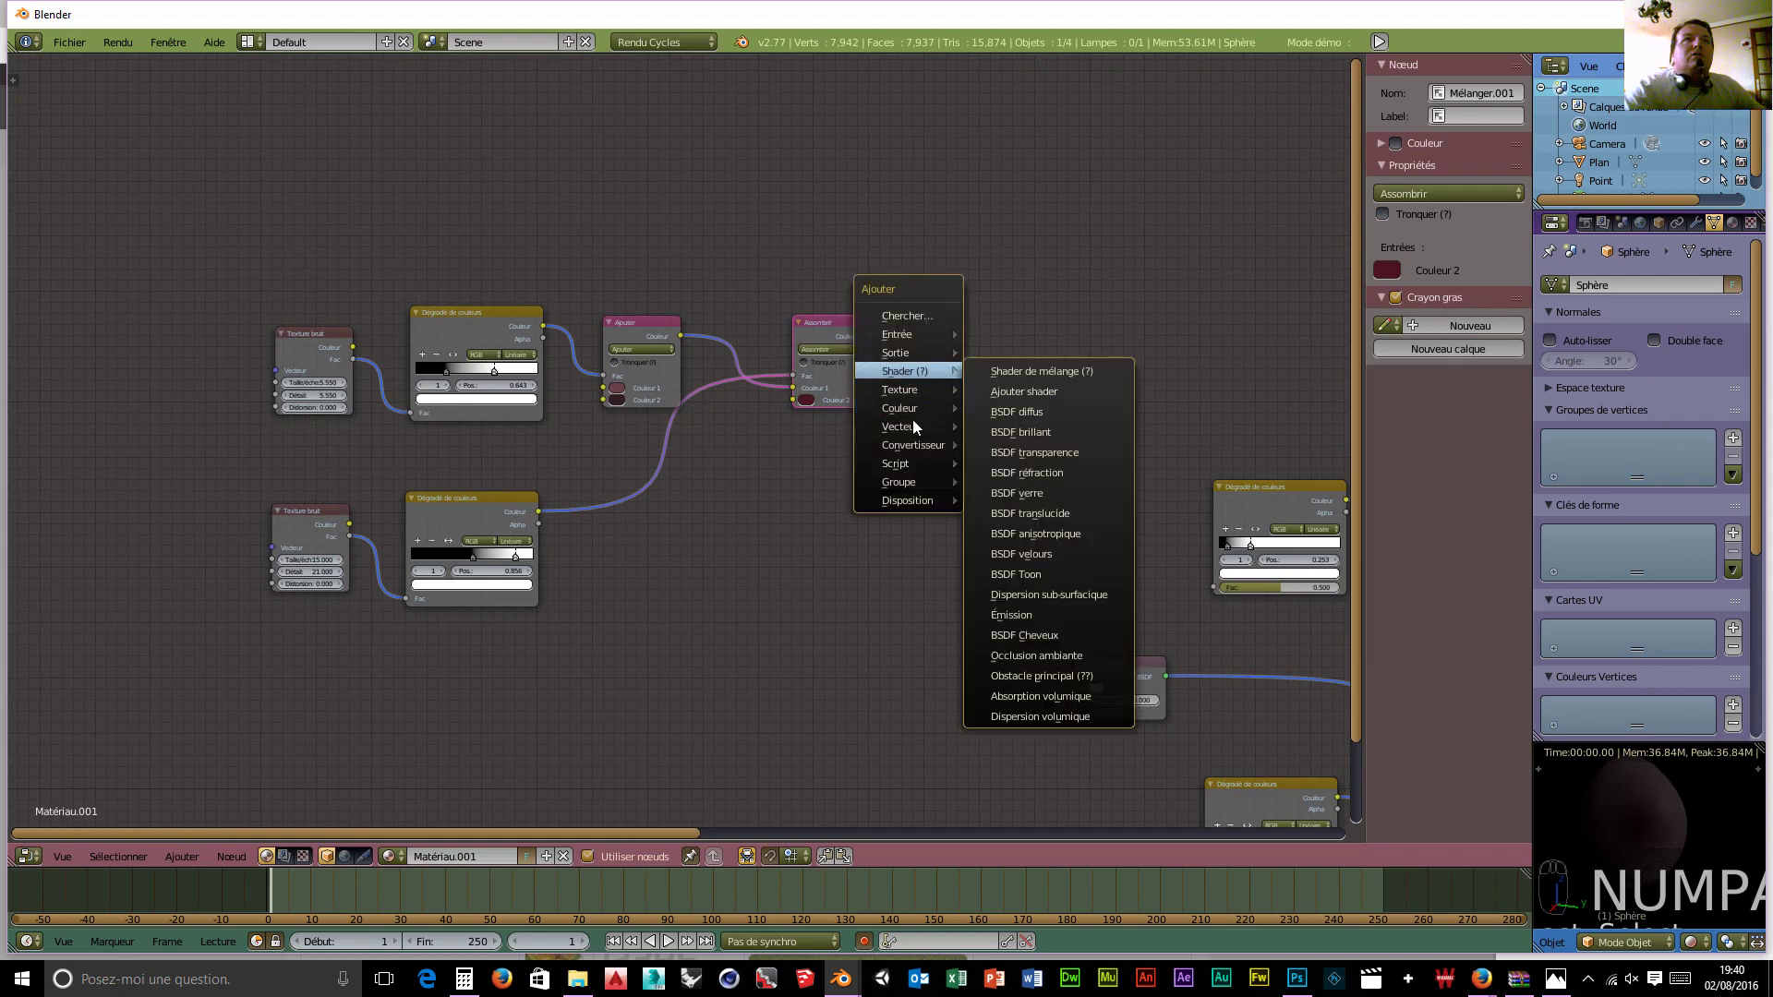
pyautogui.click(1018, 402)
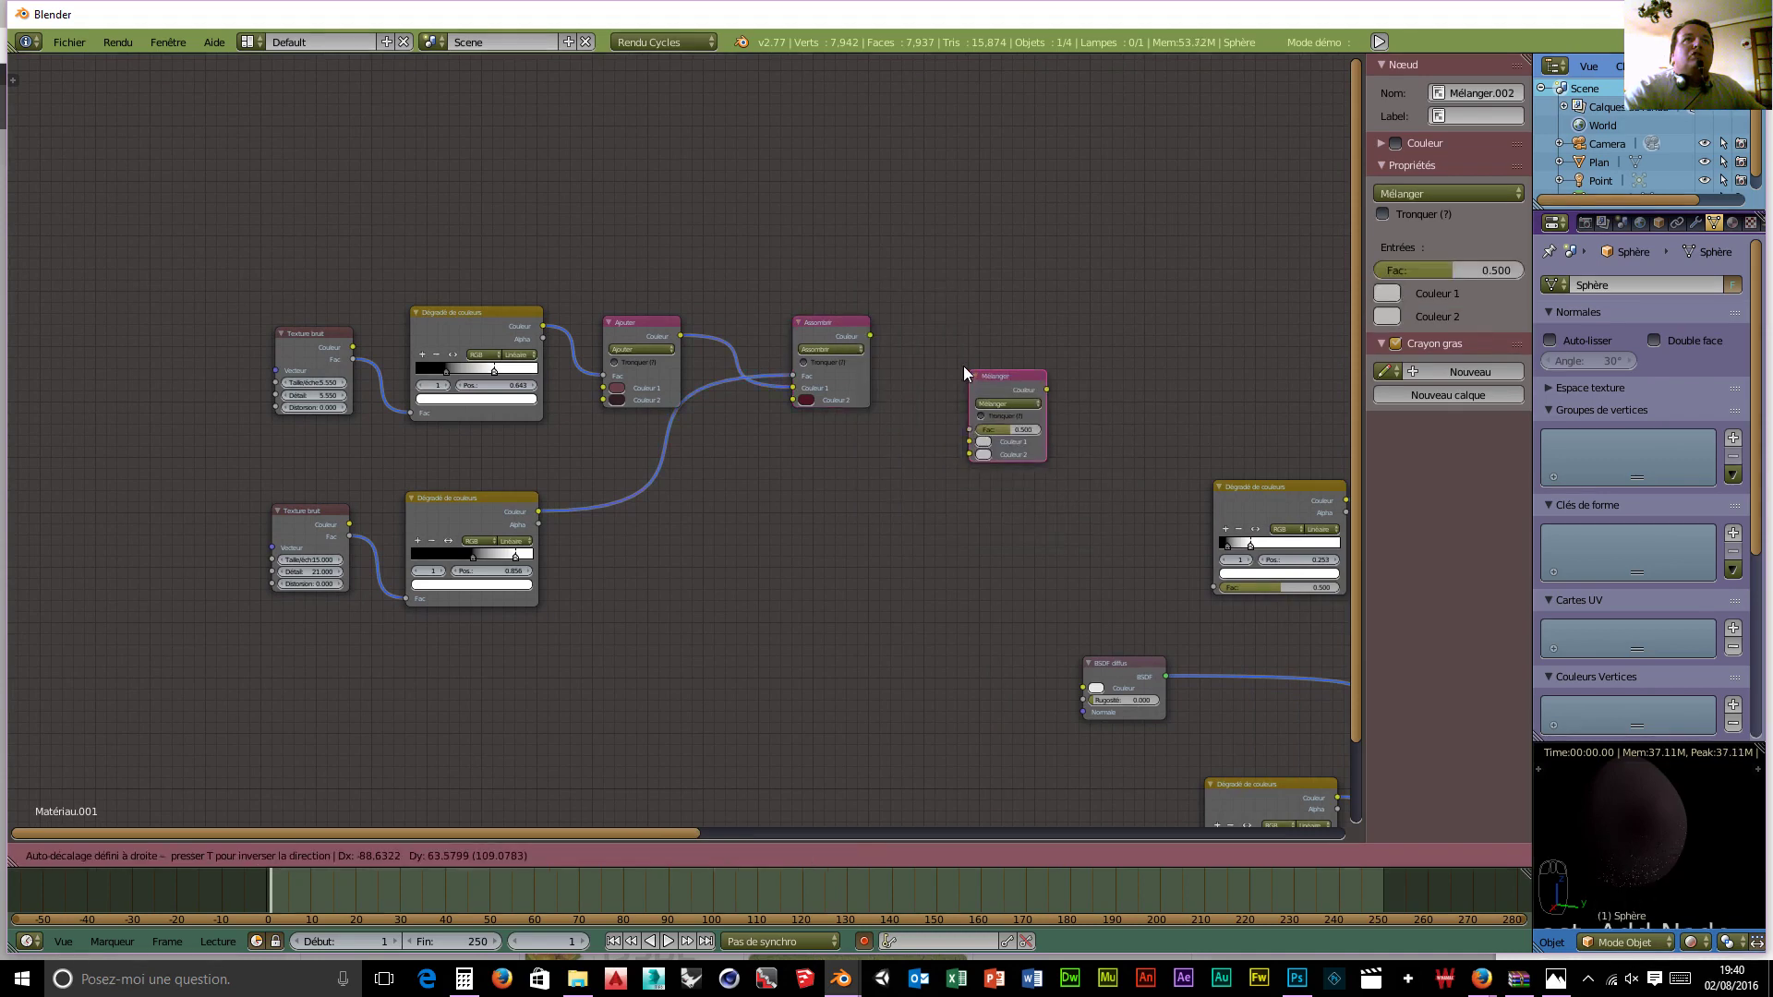
pyautogui.click(920, 309)
pyautogui.click(957, 340)
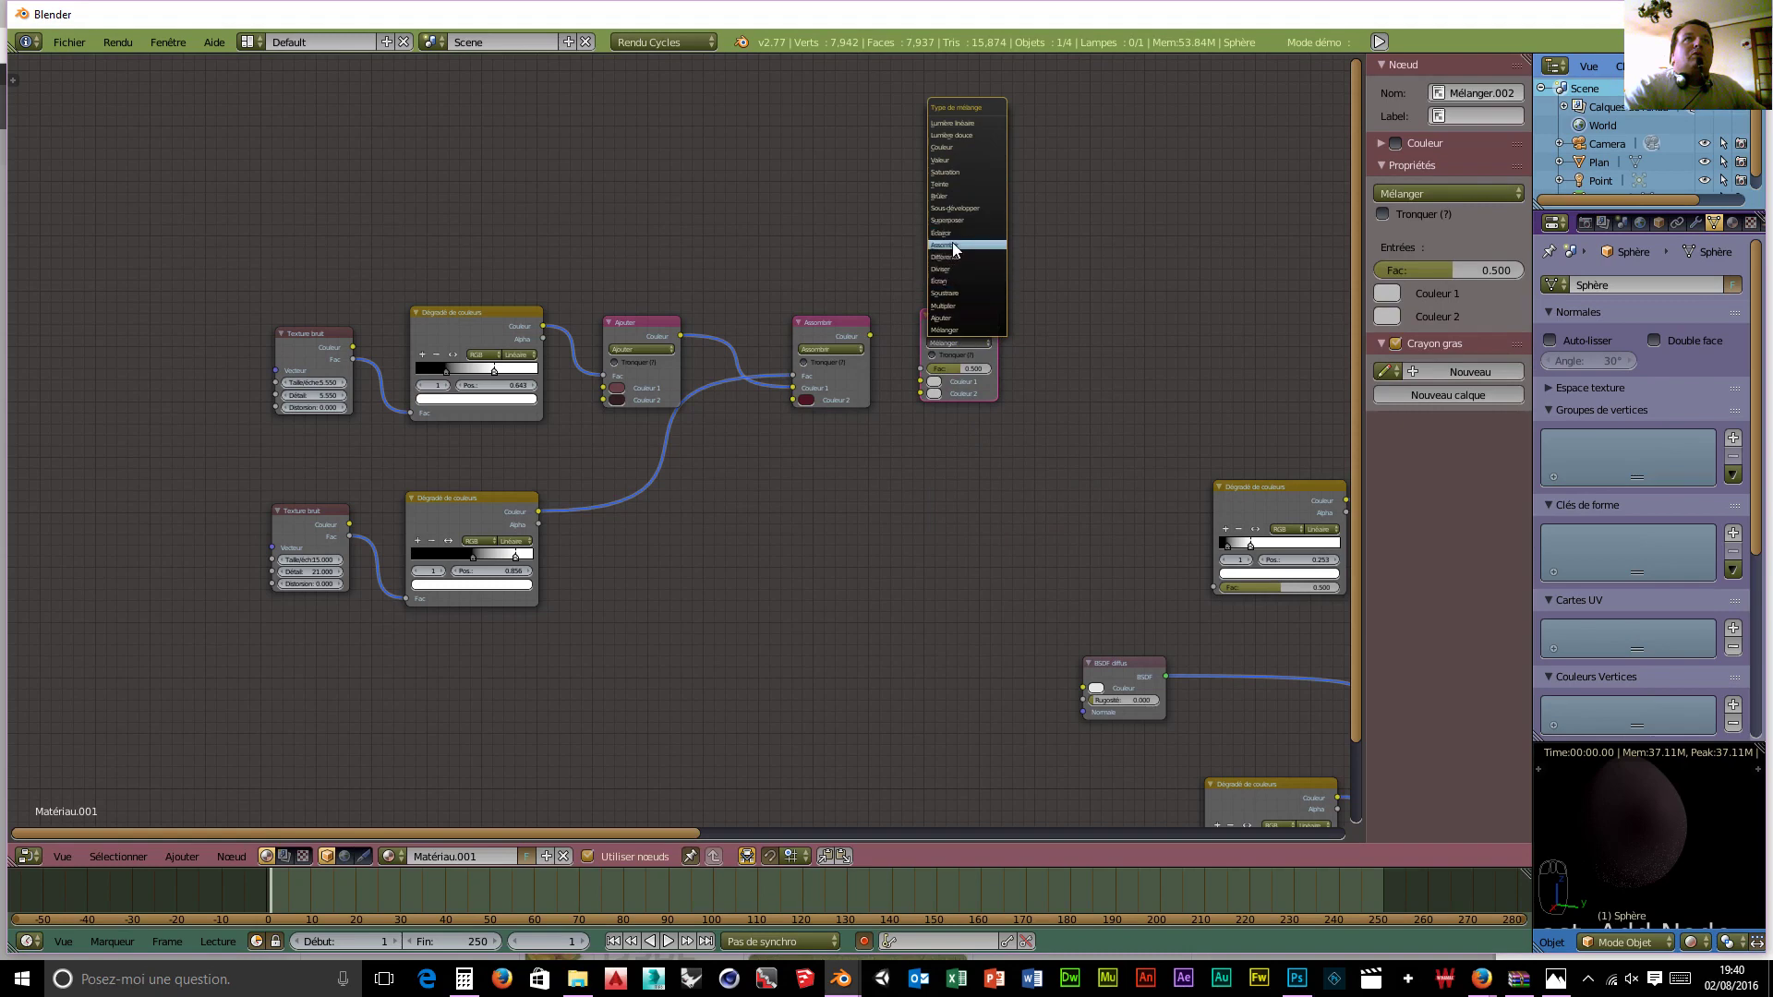
pyautogui.click(955, 320)
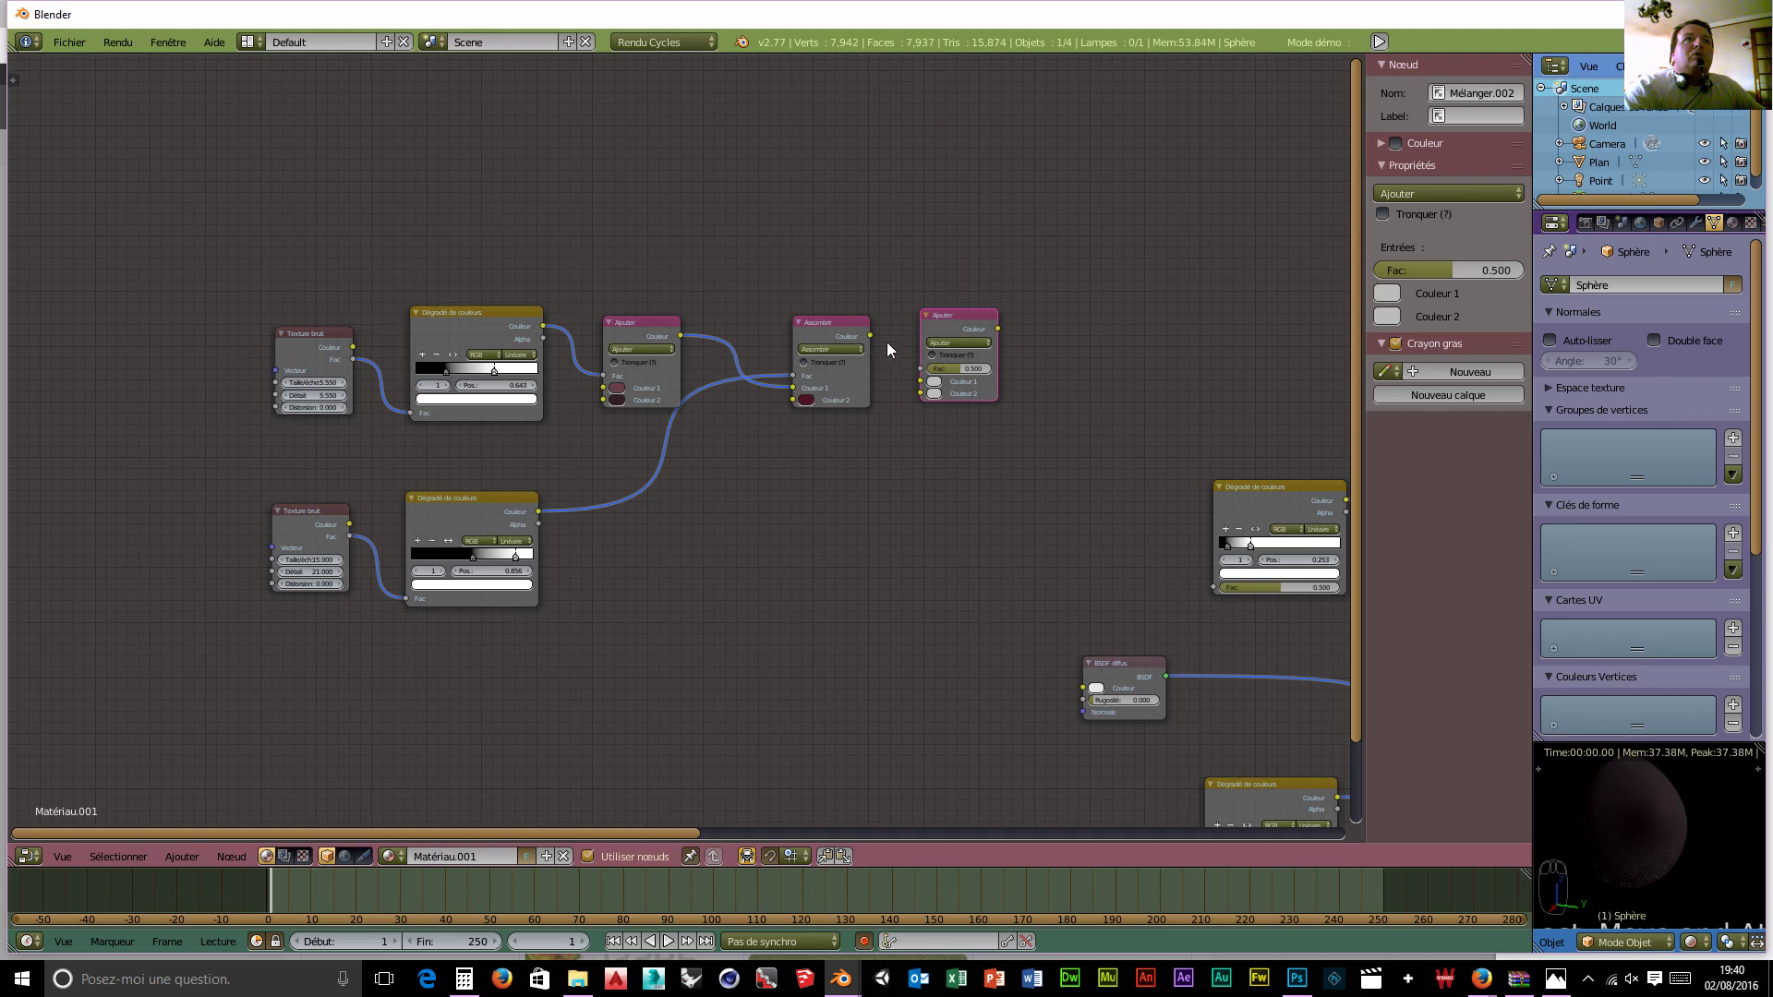
pyautogui.moveTo(870, 335); pyautogui.dragTo(922, 382)
# Step: Duplicate the lower noise texture and its color ramp together and place the copies directly below the originals
pyautogui.click(300, 513)
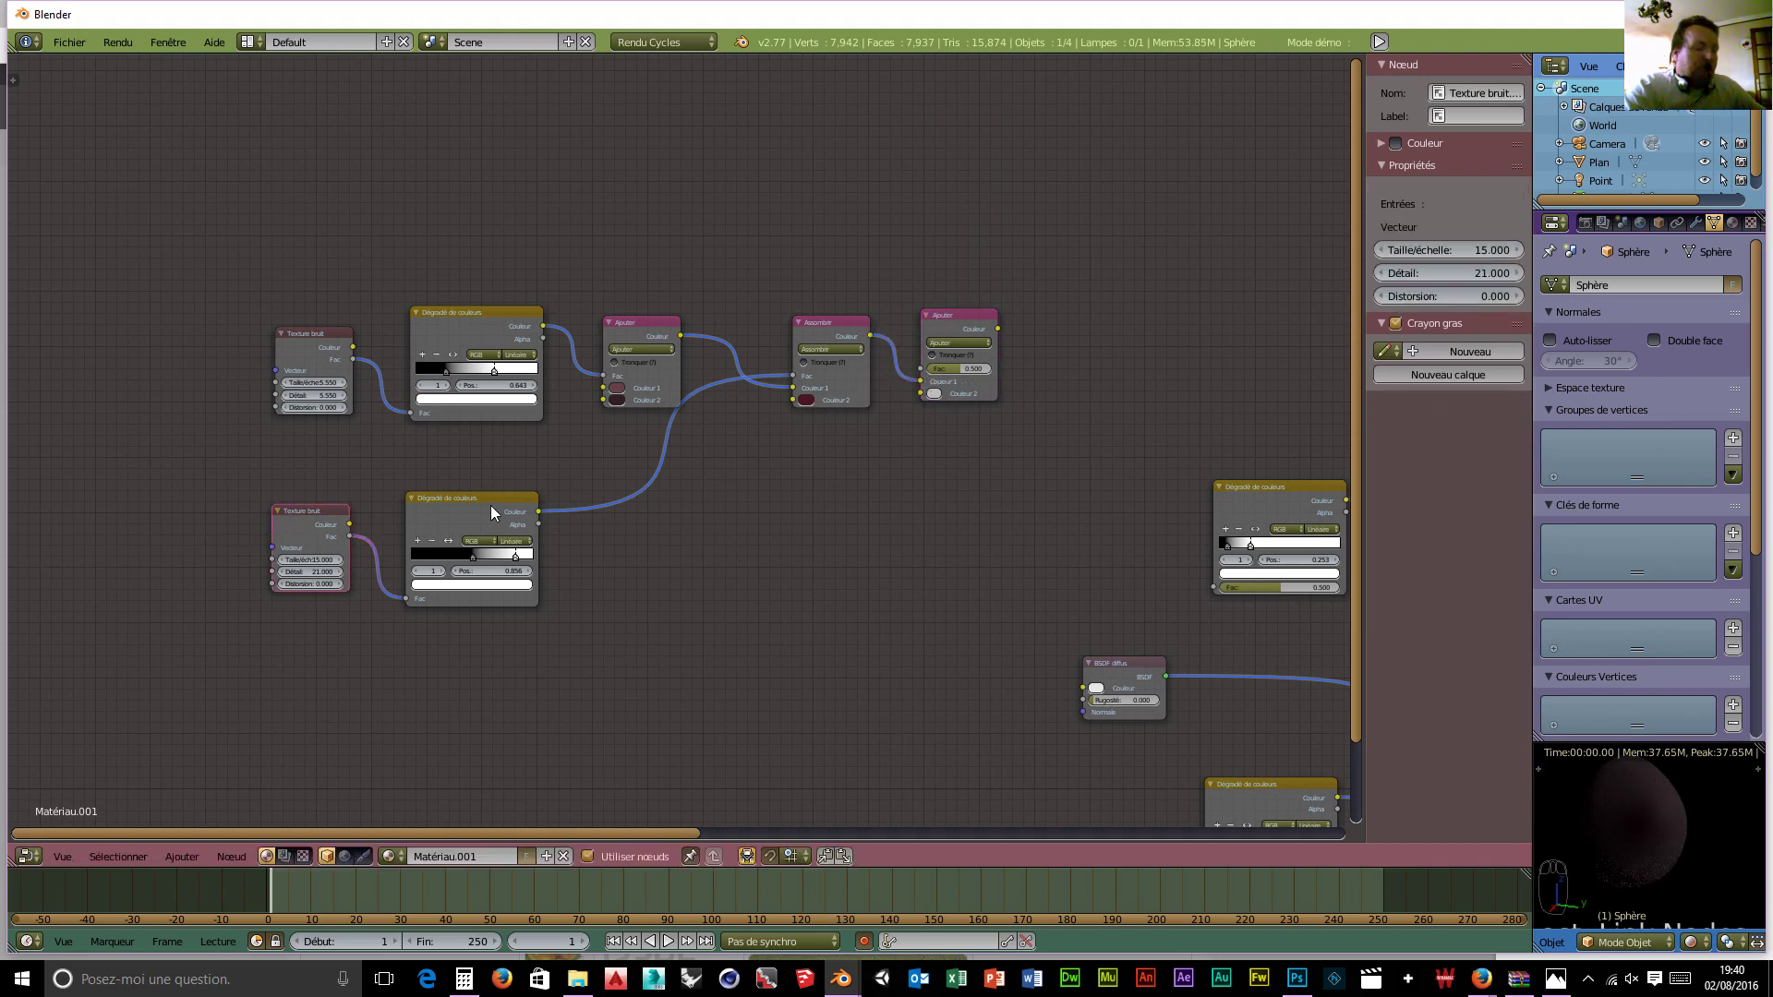
pyautogui.click(491, 505)
pyautogui.click(304, 512)
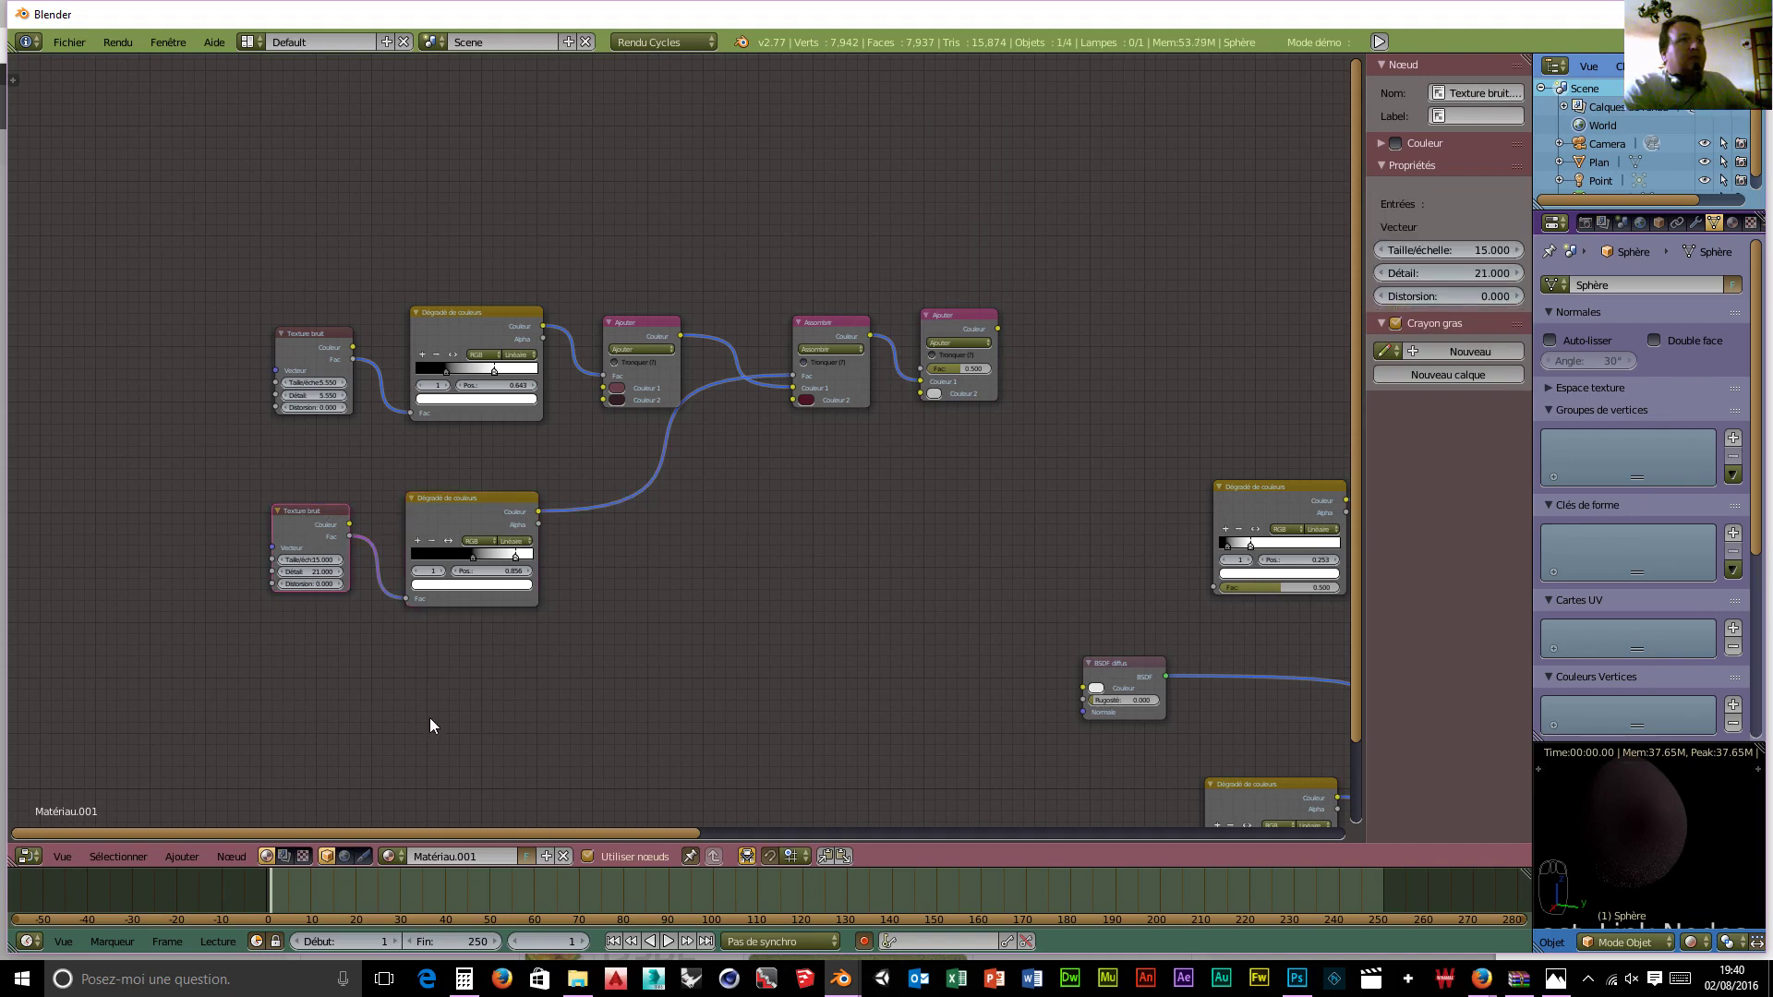
pyautogui.click(457, 507)
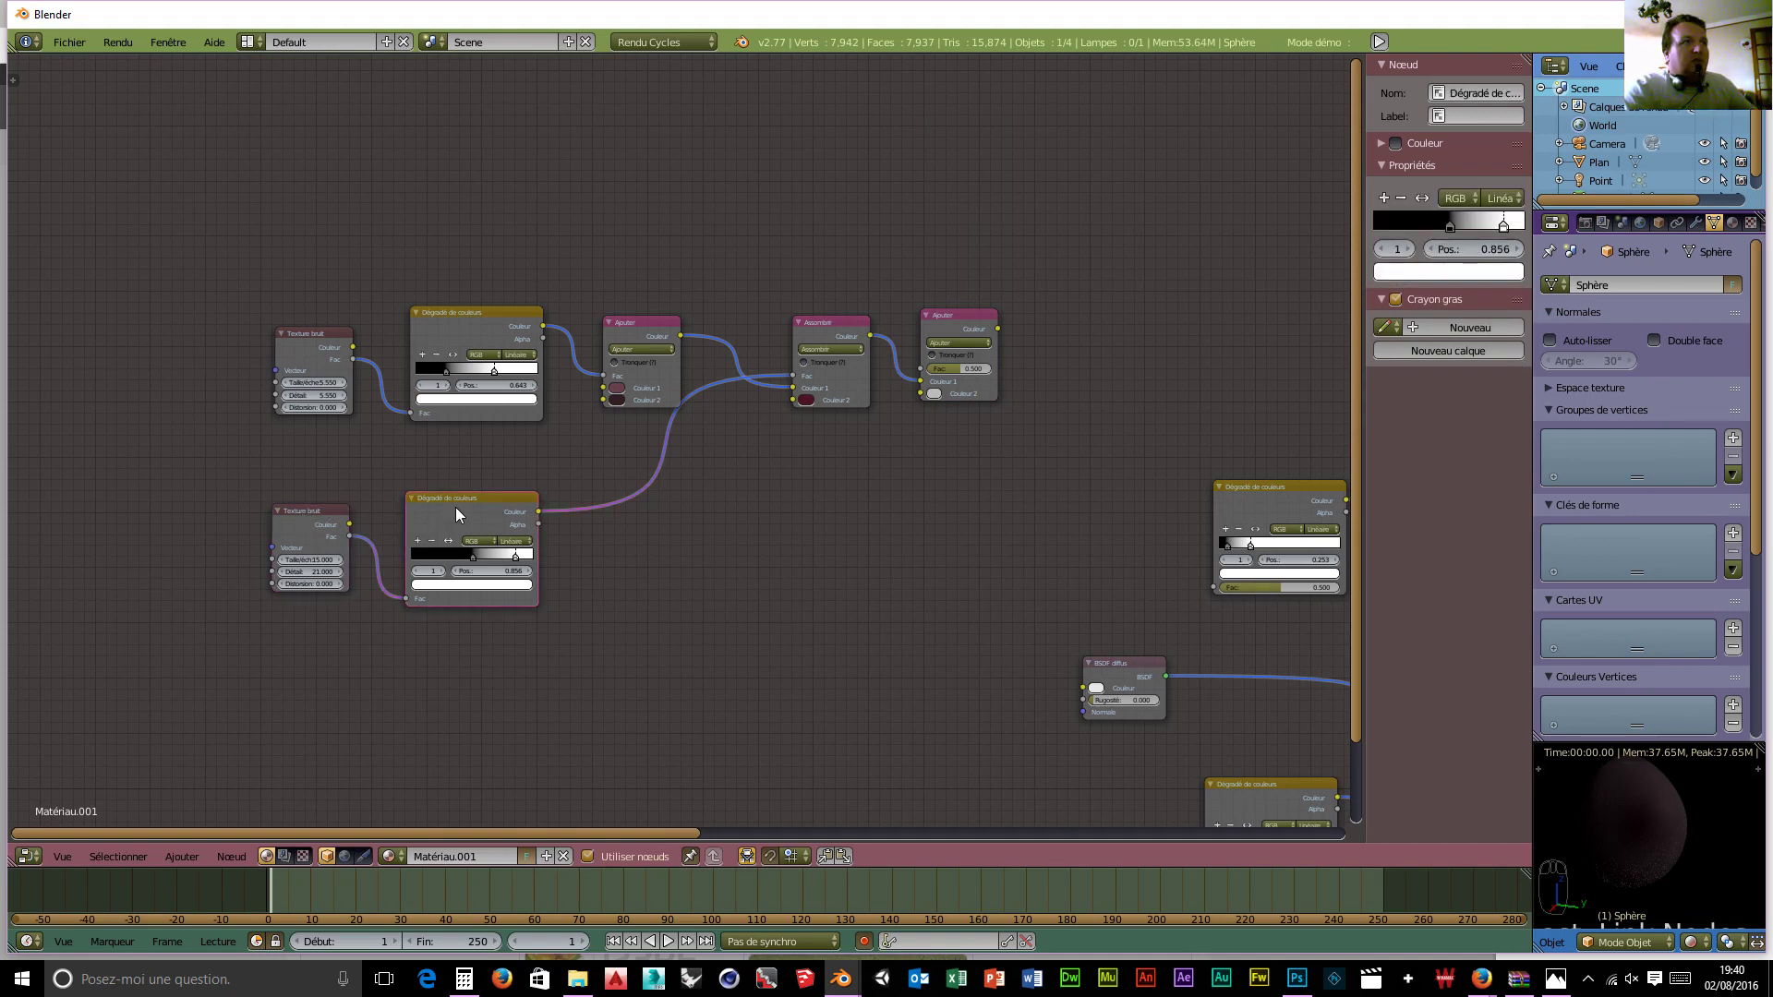
pyautogui.click(301, 511)
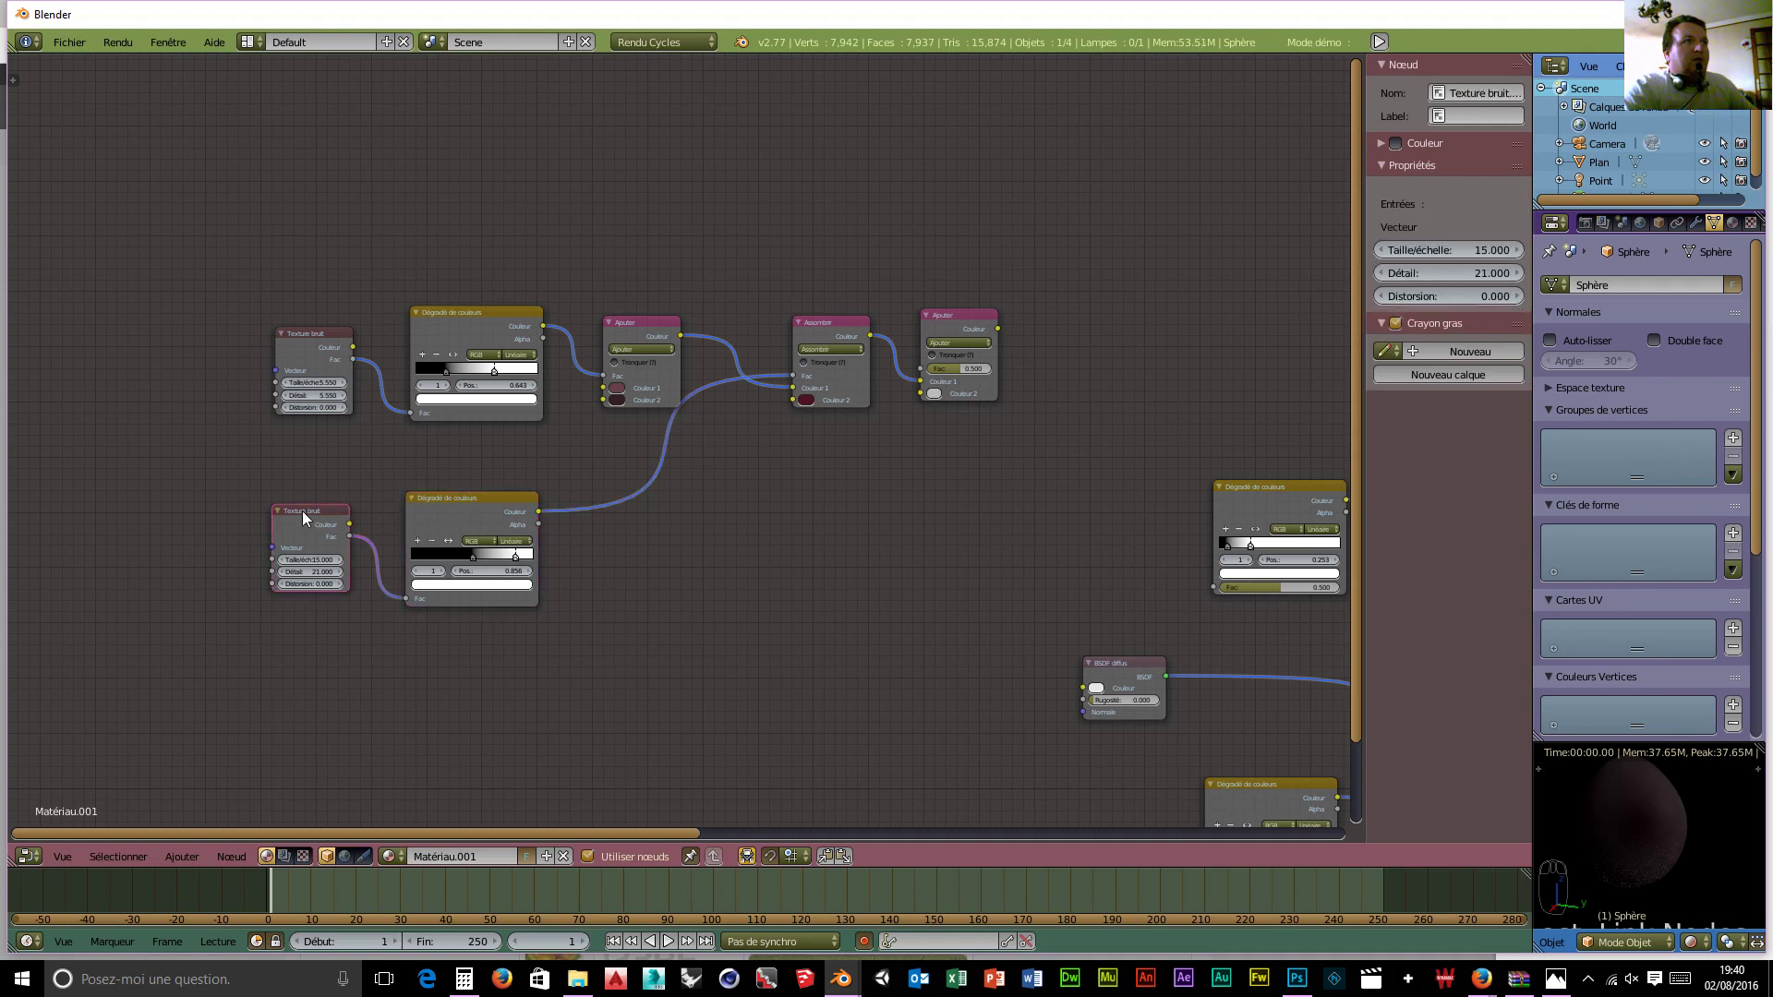
pyautogui.click(467, 506)
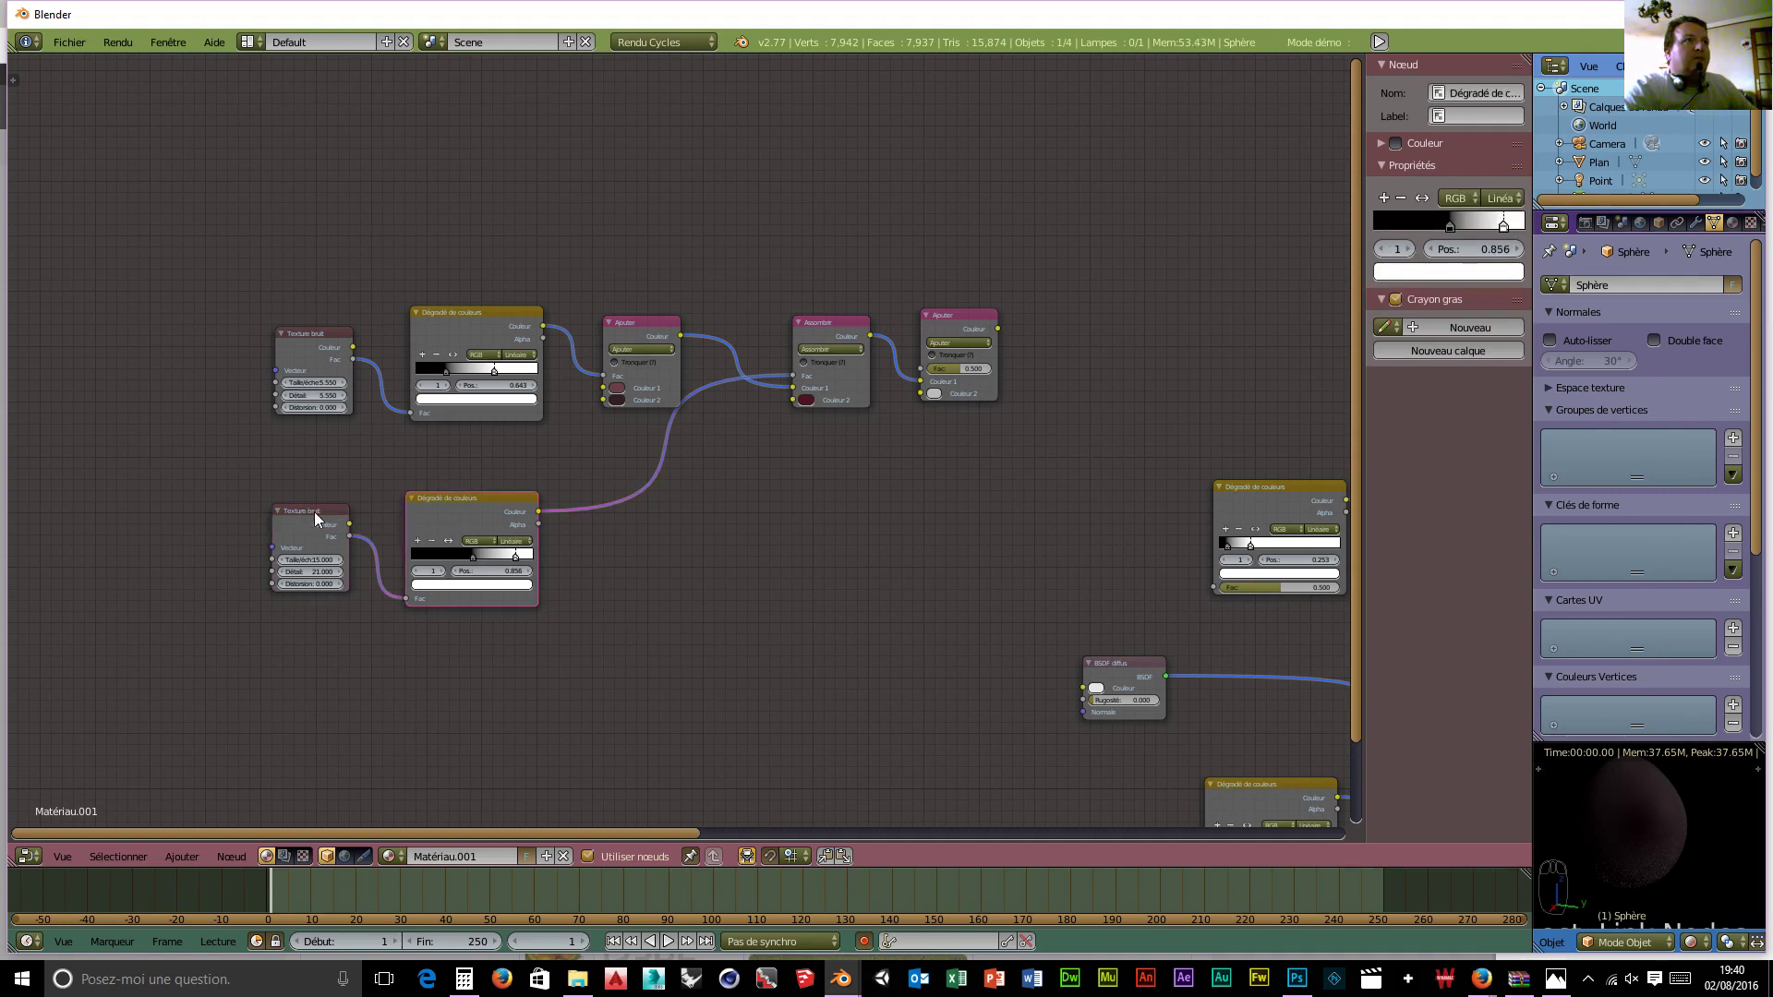
pyautogui.click(314, 513)
pyautogui.click(487, 498)
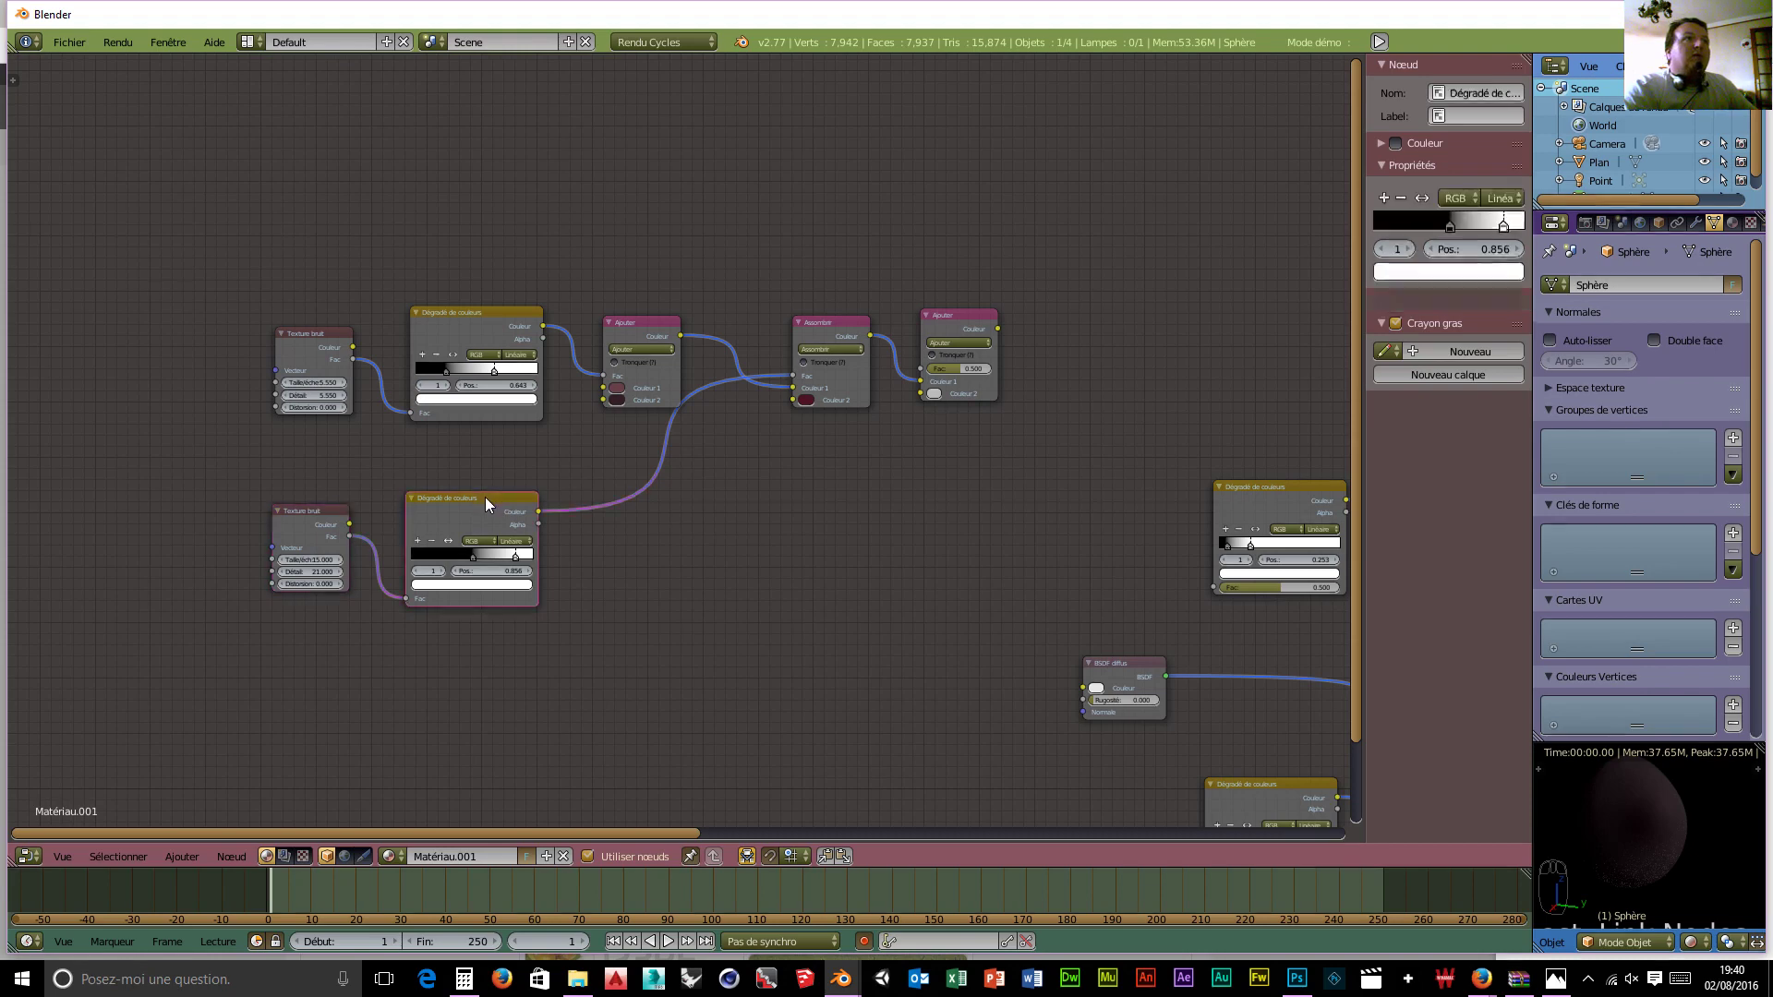
pyautogui.click(297, 512)
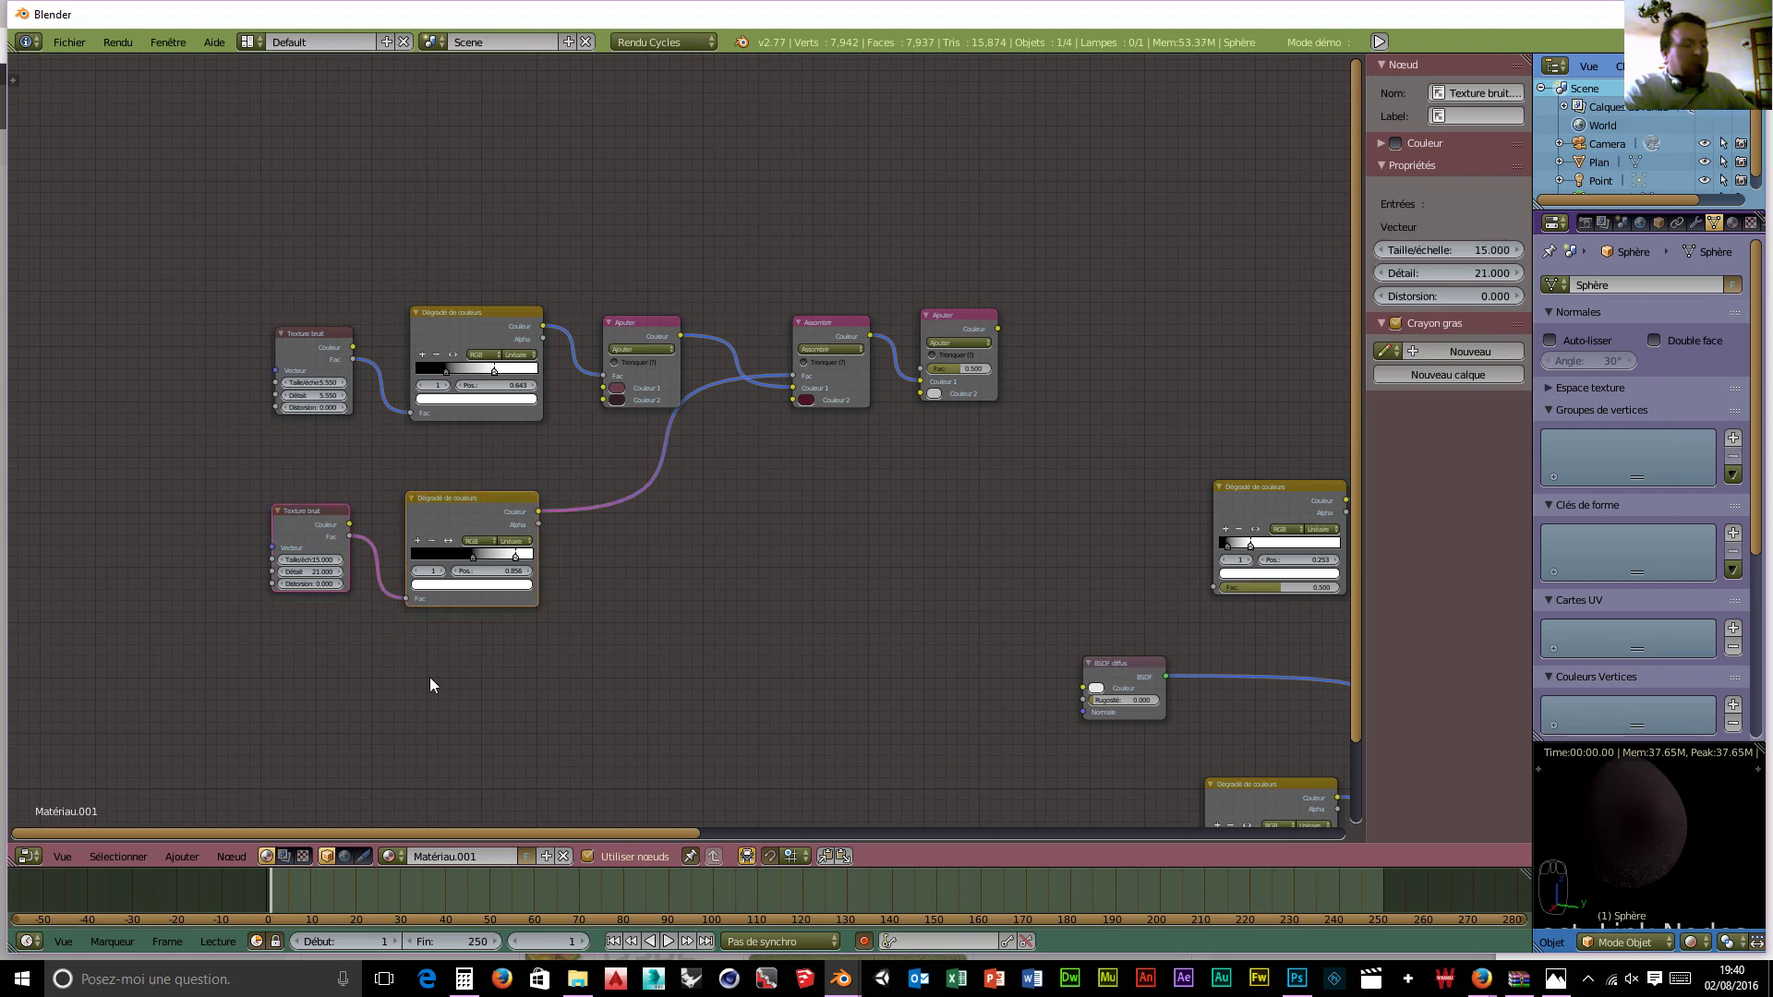
pyautogui.hotkey('shift', 'd')
pyautogui.click(418, 839)
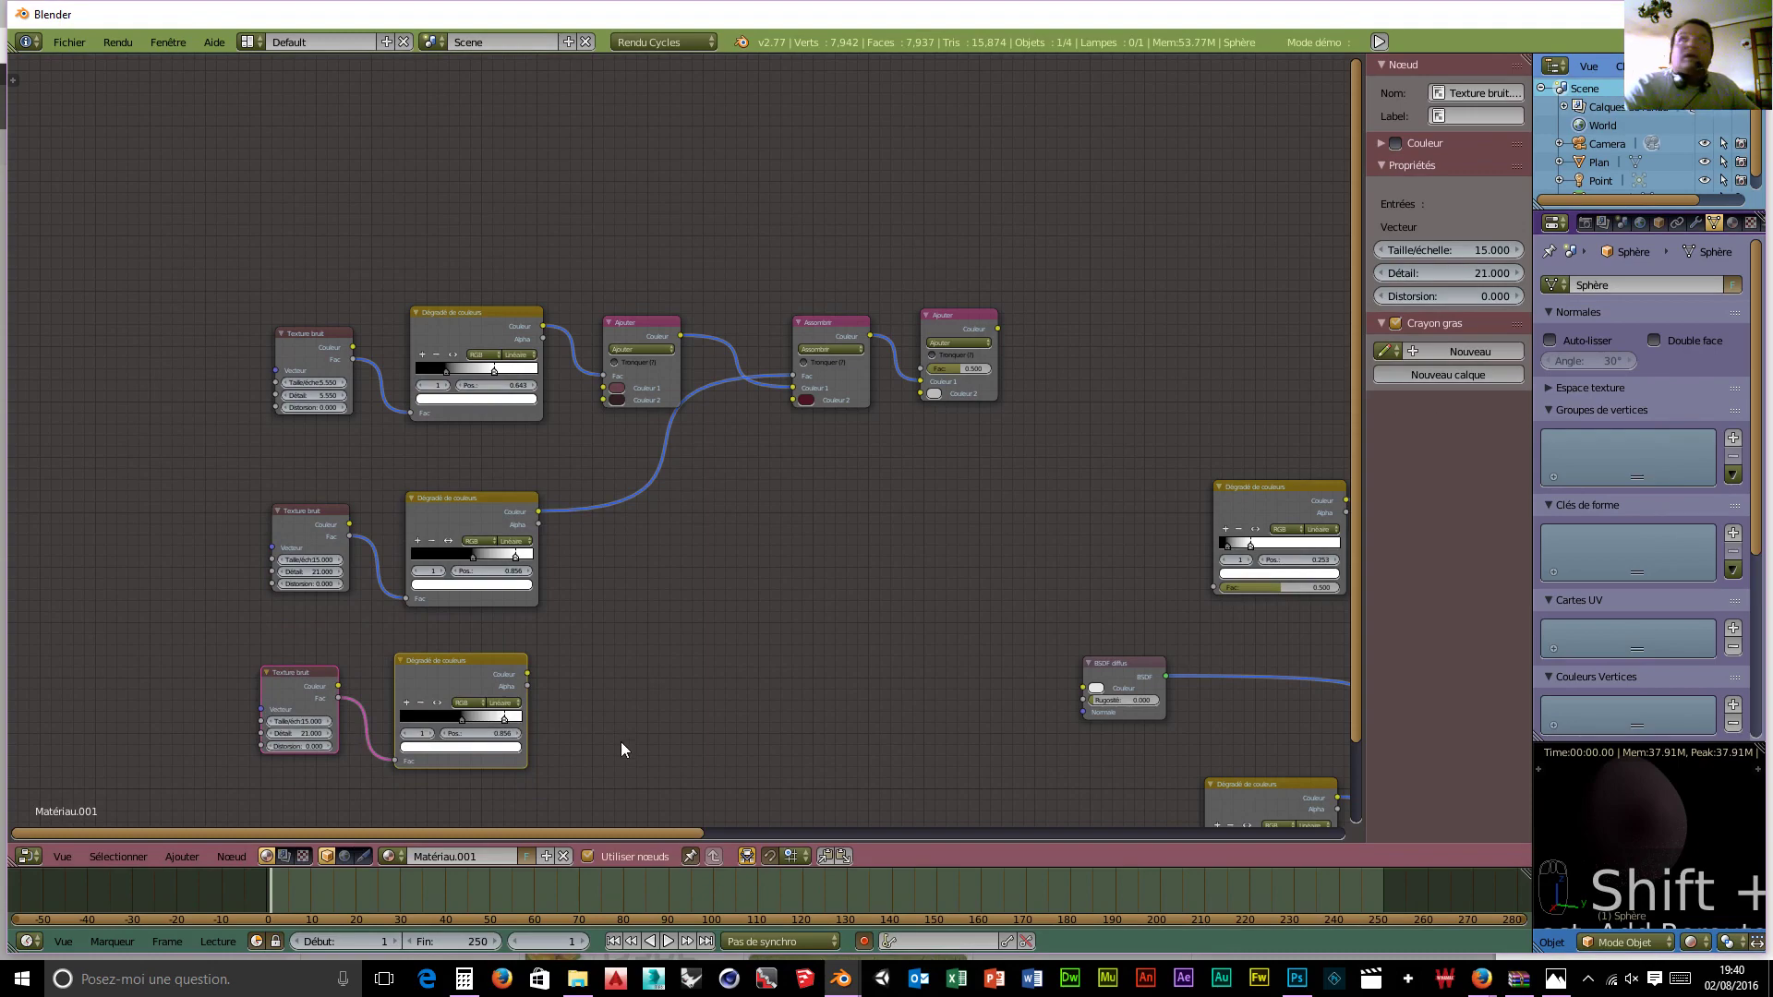
# Step: Set the duplicated noise texture's scale to 21 and connect its color ramp's color output to the second Ajouter node's Fac input
pyautogui.moveTo(620, 741); pyautogui.dragTo(633, 618, button='middle')
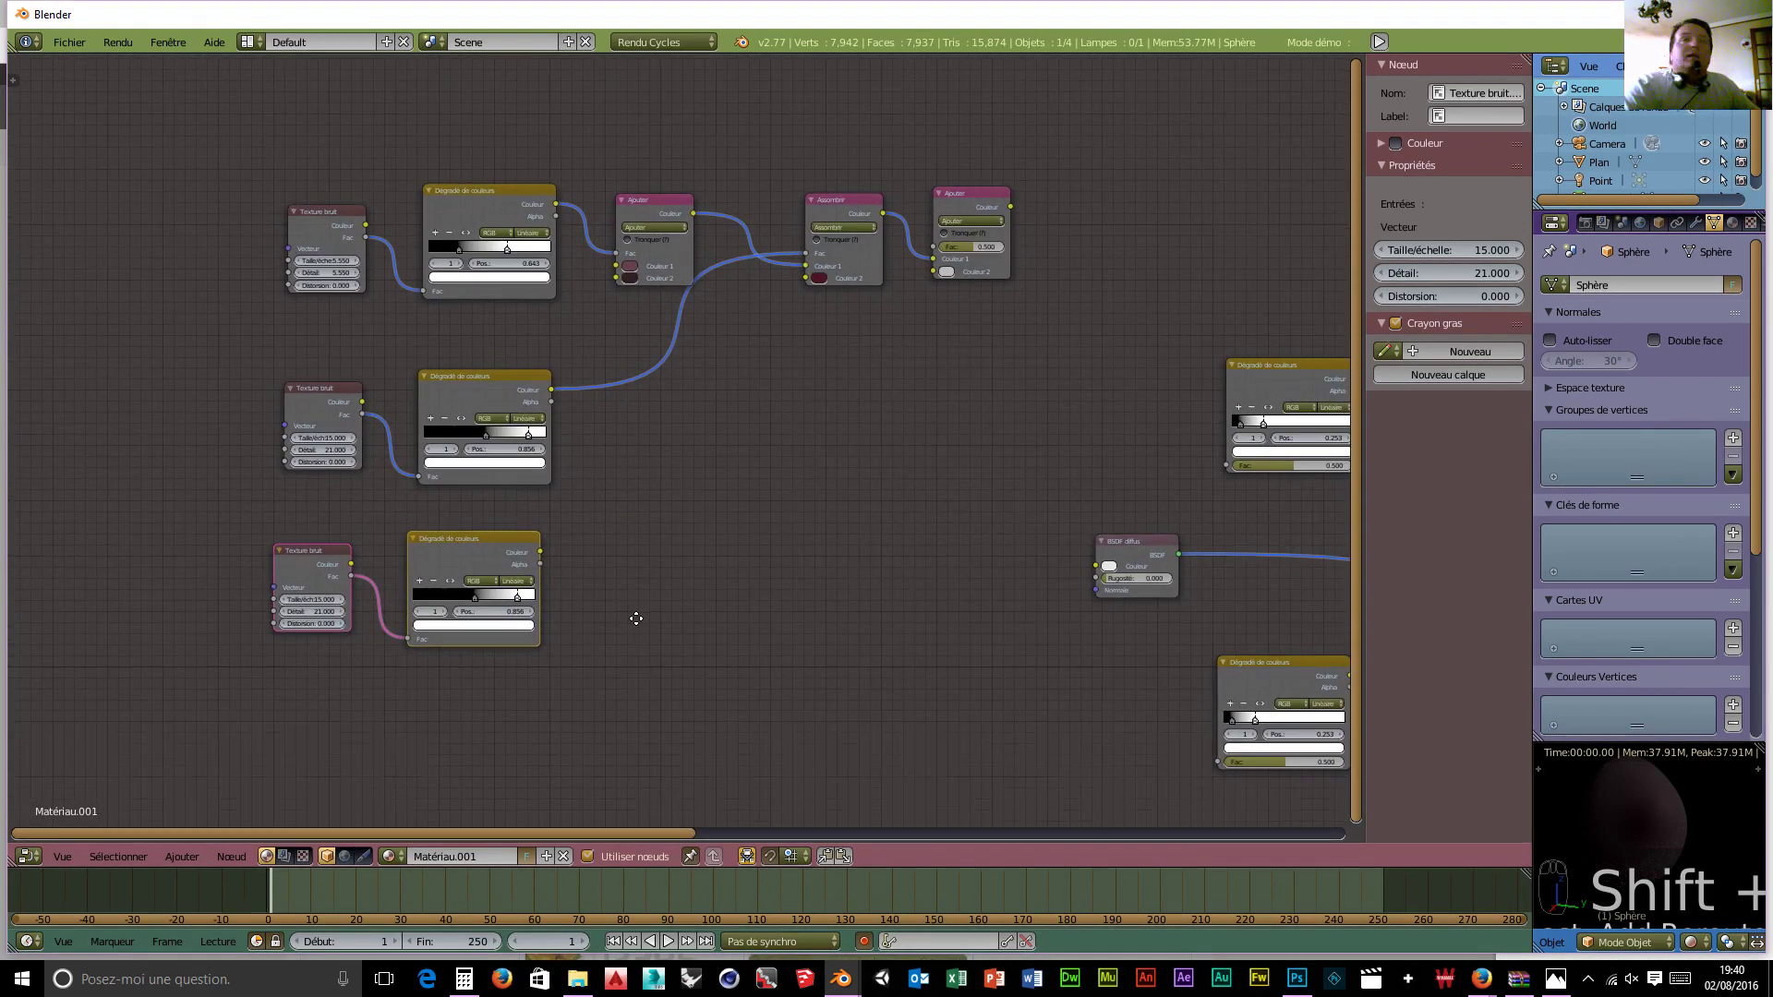
pyautogui.click(295, 600)
pyautogui.write('21')
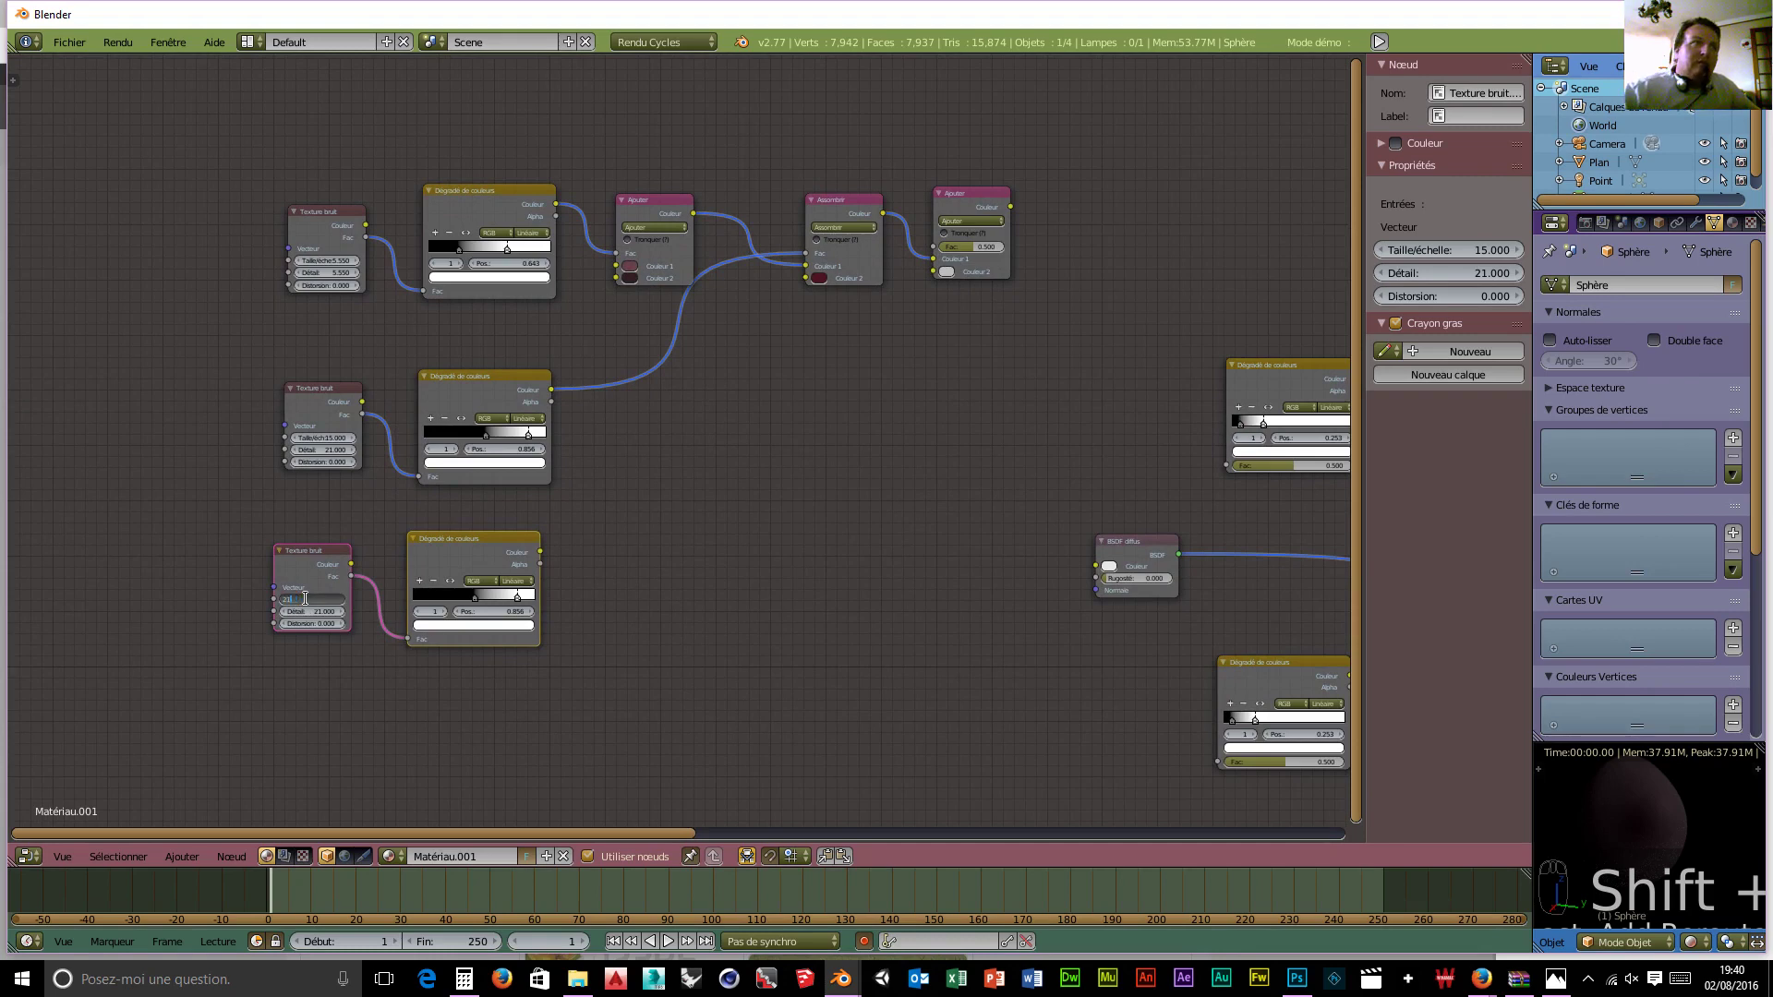
pyautogui.press('Return')
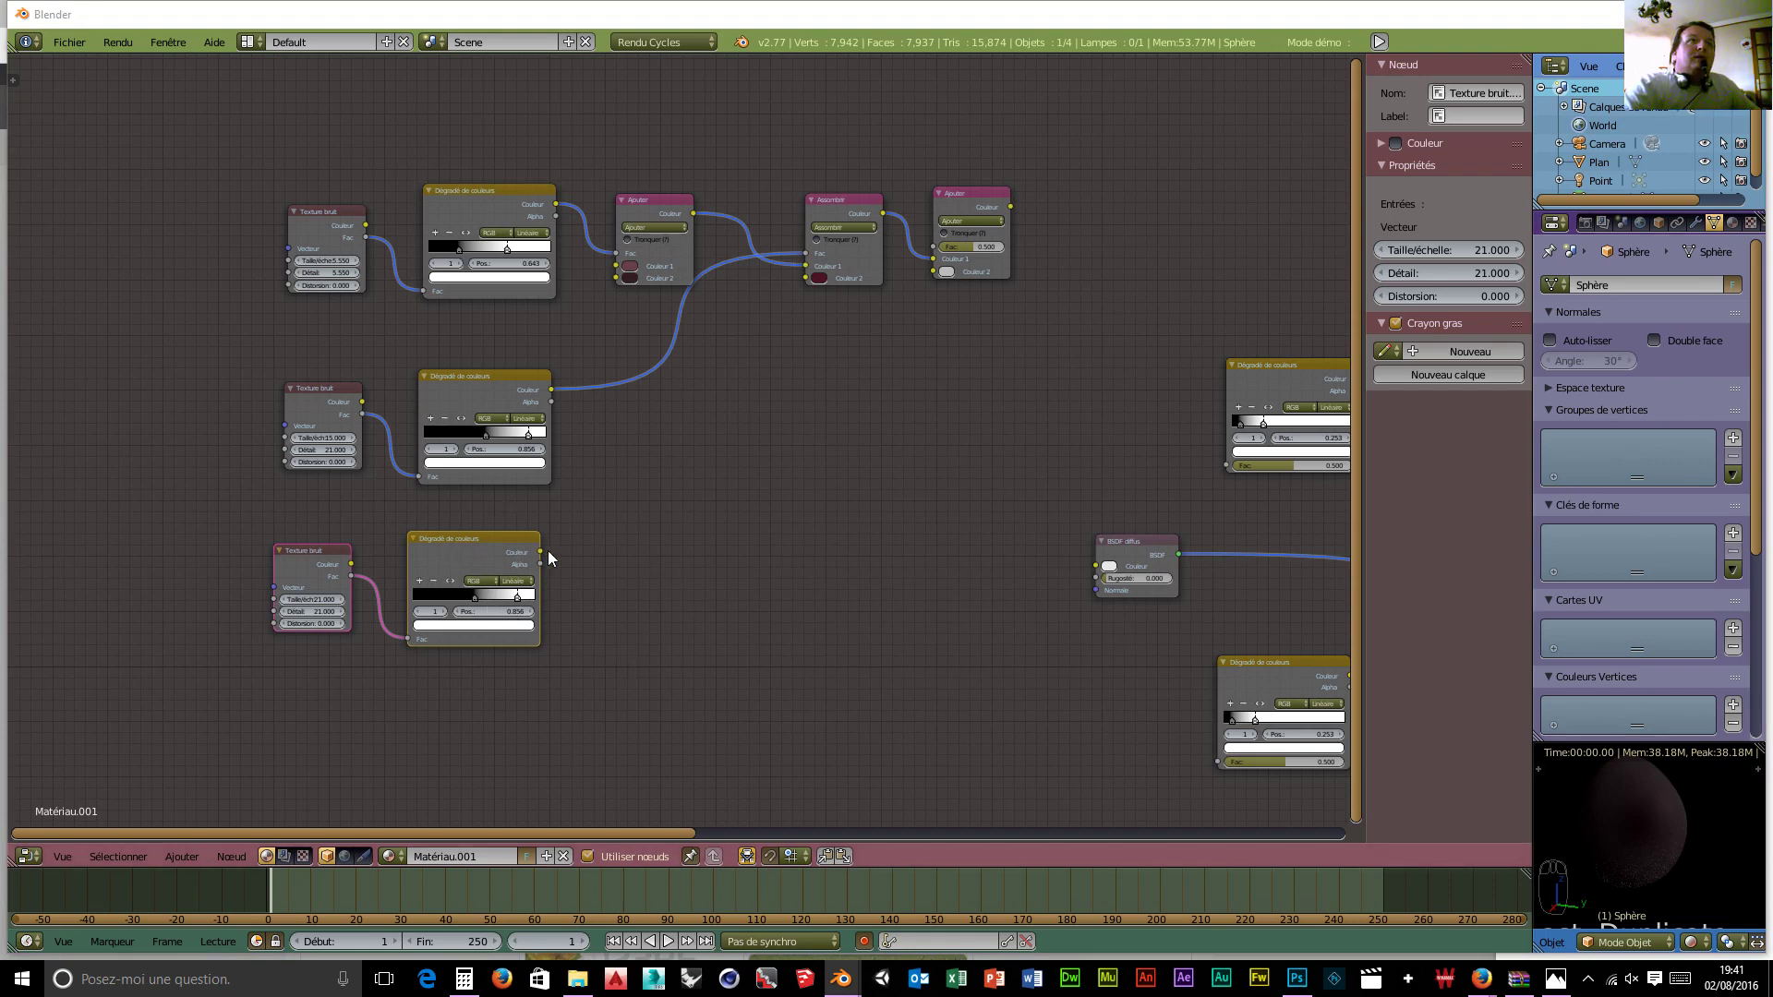
pyautogui.moveTo(540, 551); pyautogui.dragTo(947, 264)
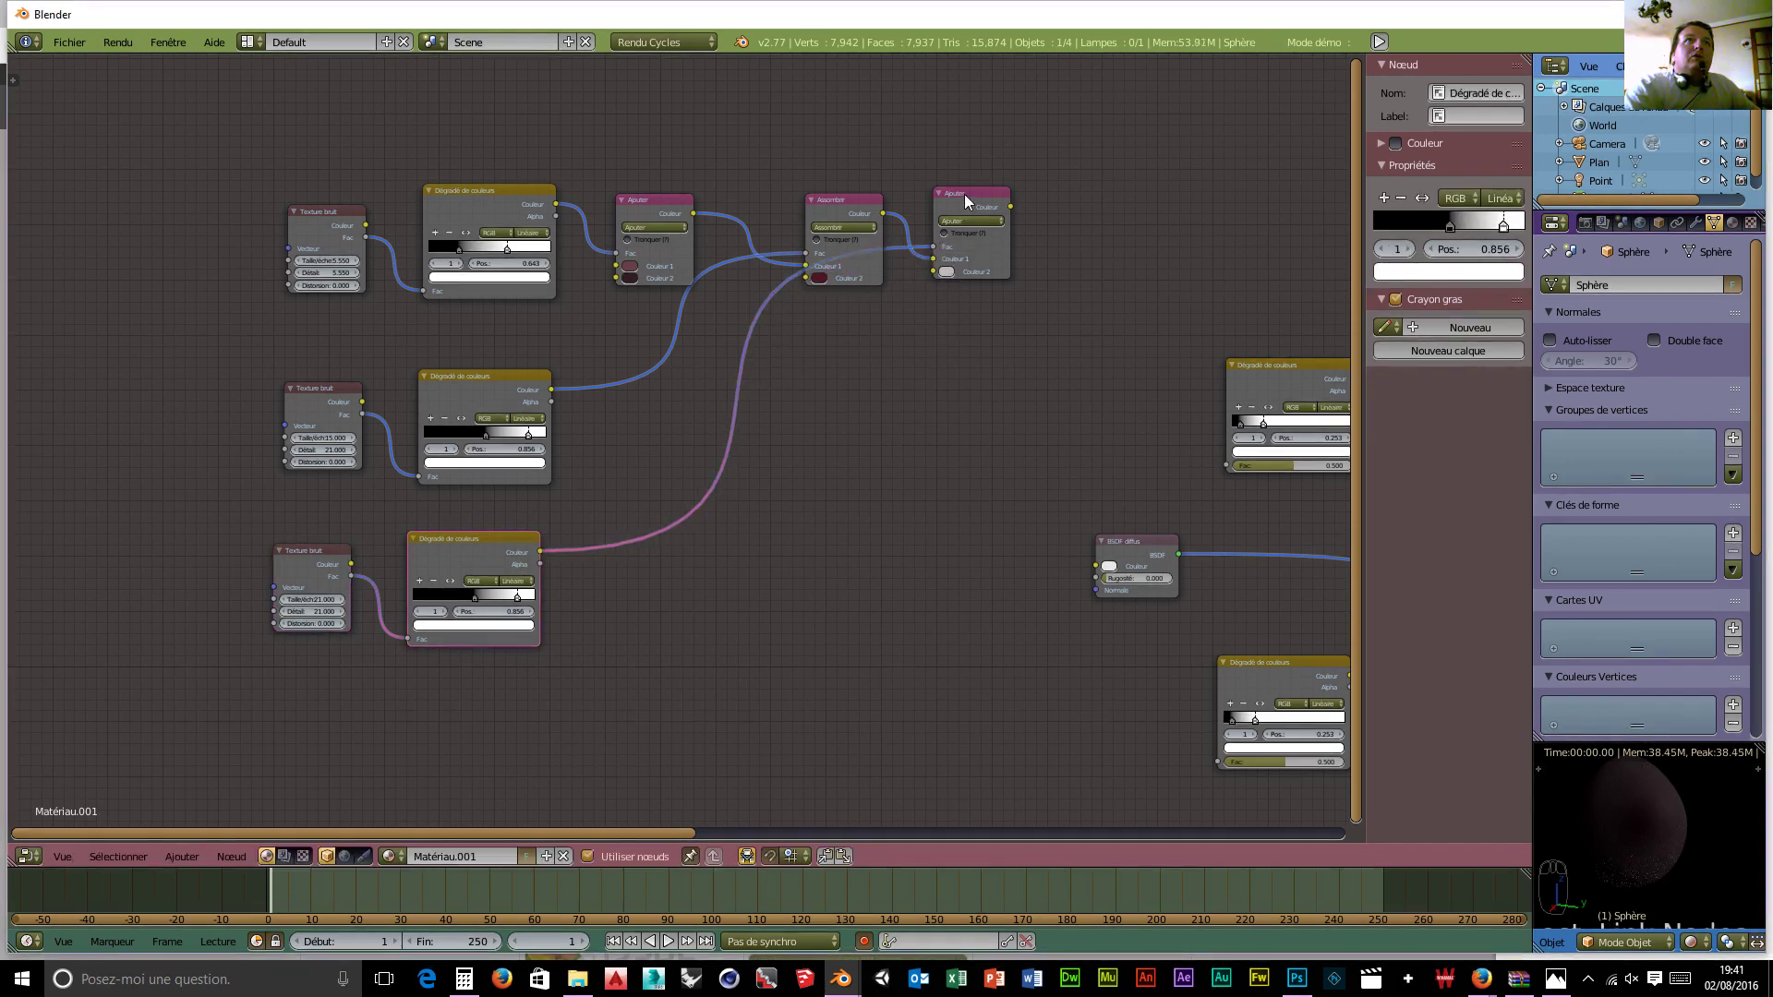
# Step: Shift the second Ajouter node and the Assombrir node downward so the mix nodes form a descending staircase
pyautogui.moveTo(965, 194); pyautogui.dragTo(973, 242)
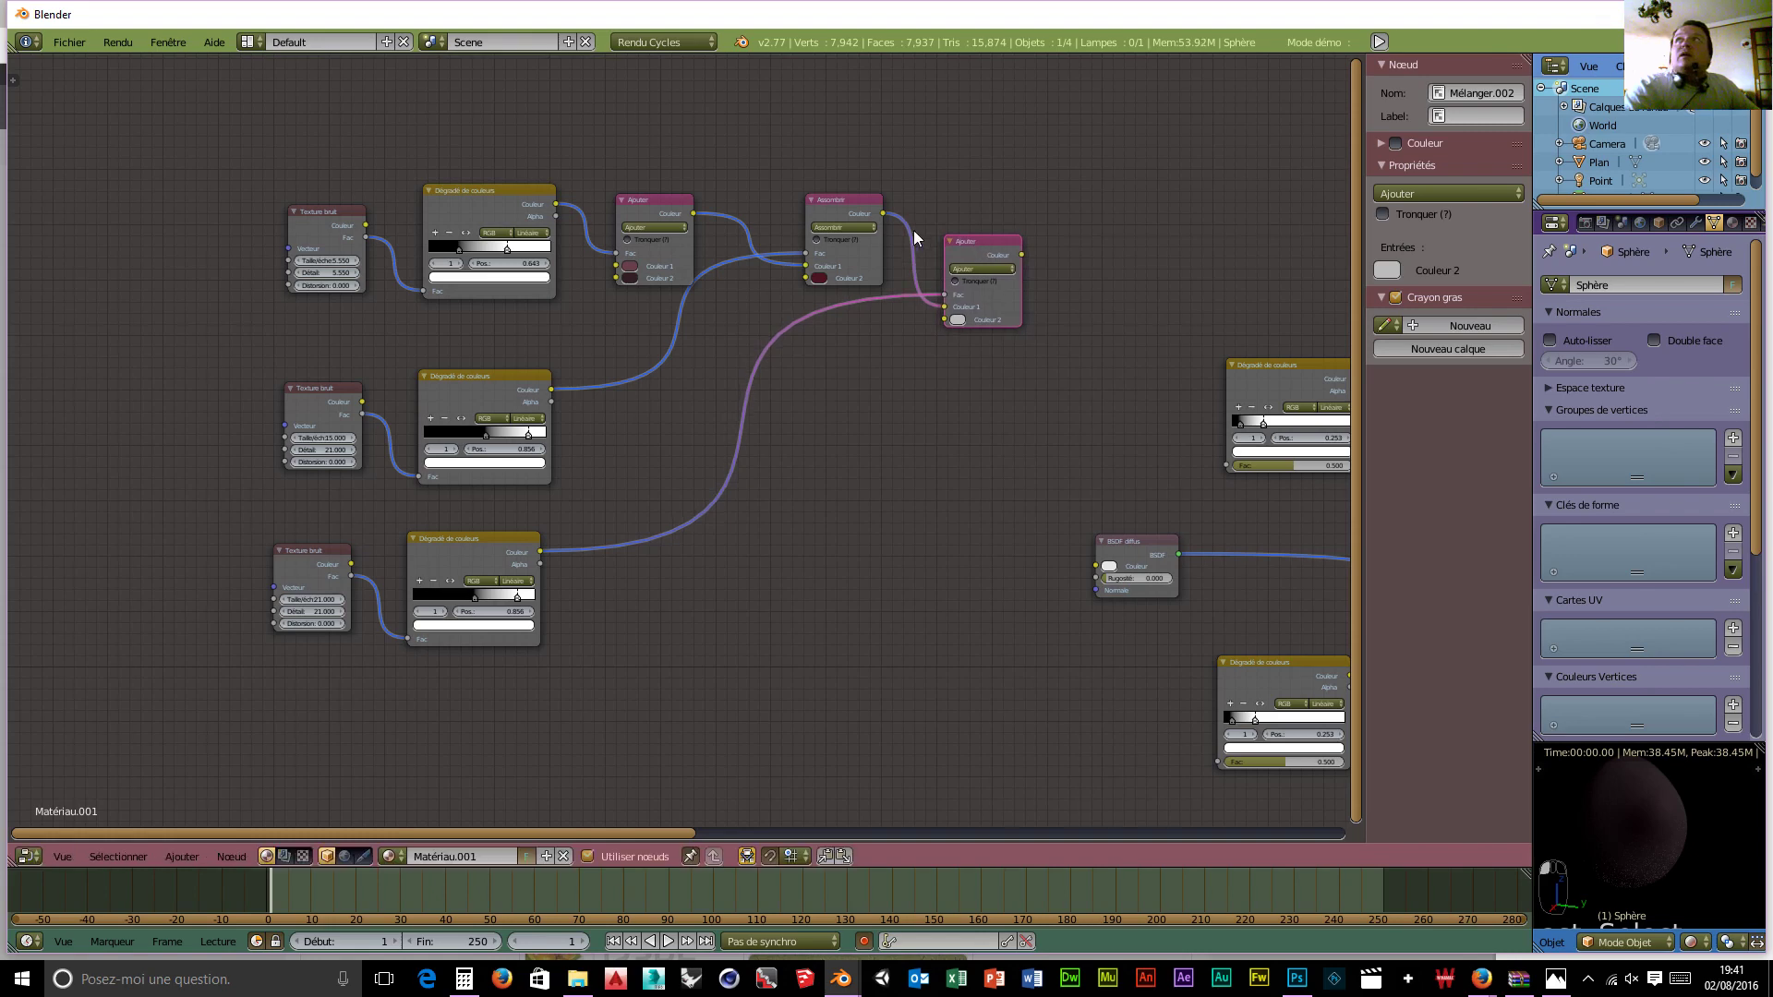
pyautogui.moveTo(856, 202)
pyautogui.mouseDown()
pyautogui.moveTo(812, 226)
pyautogui.moveTo(852, 212)
pyautogui.mouseUp()
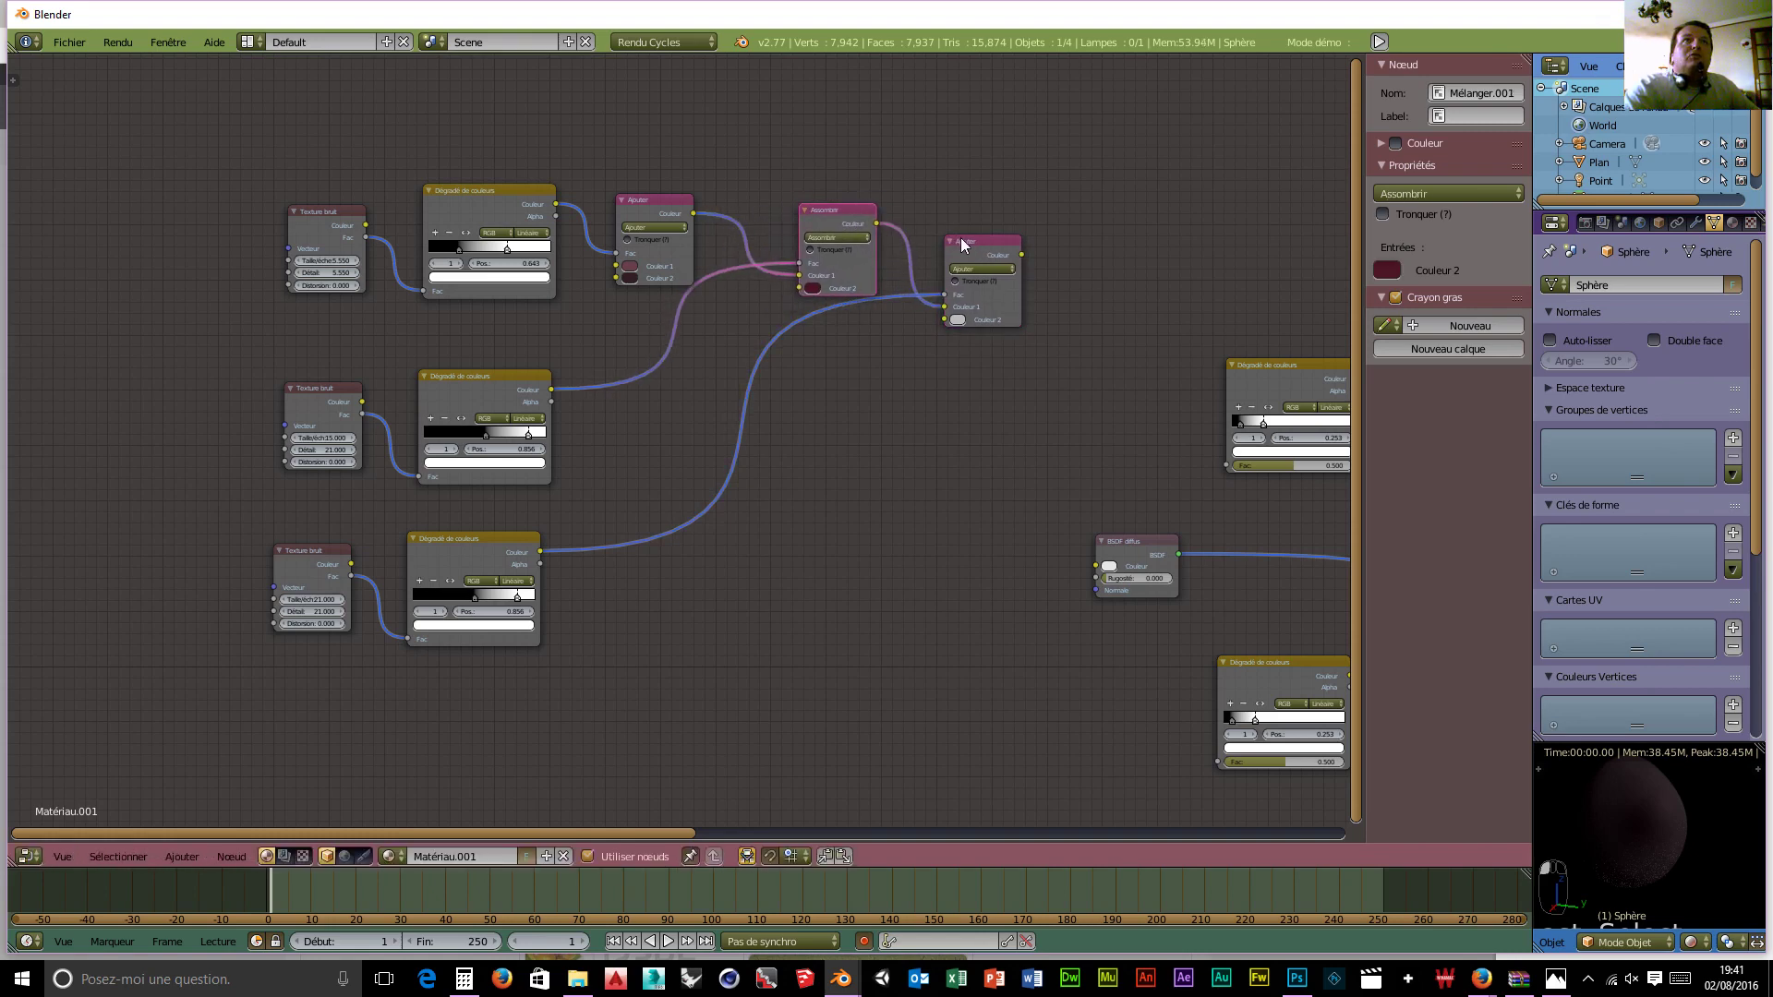
pyautogui.moveTo(961, 236); pyautogui.dragTo(960, 258)
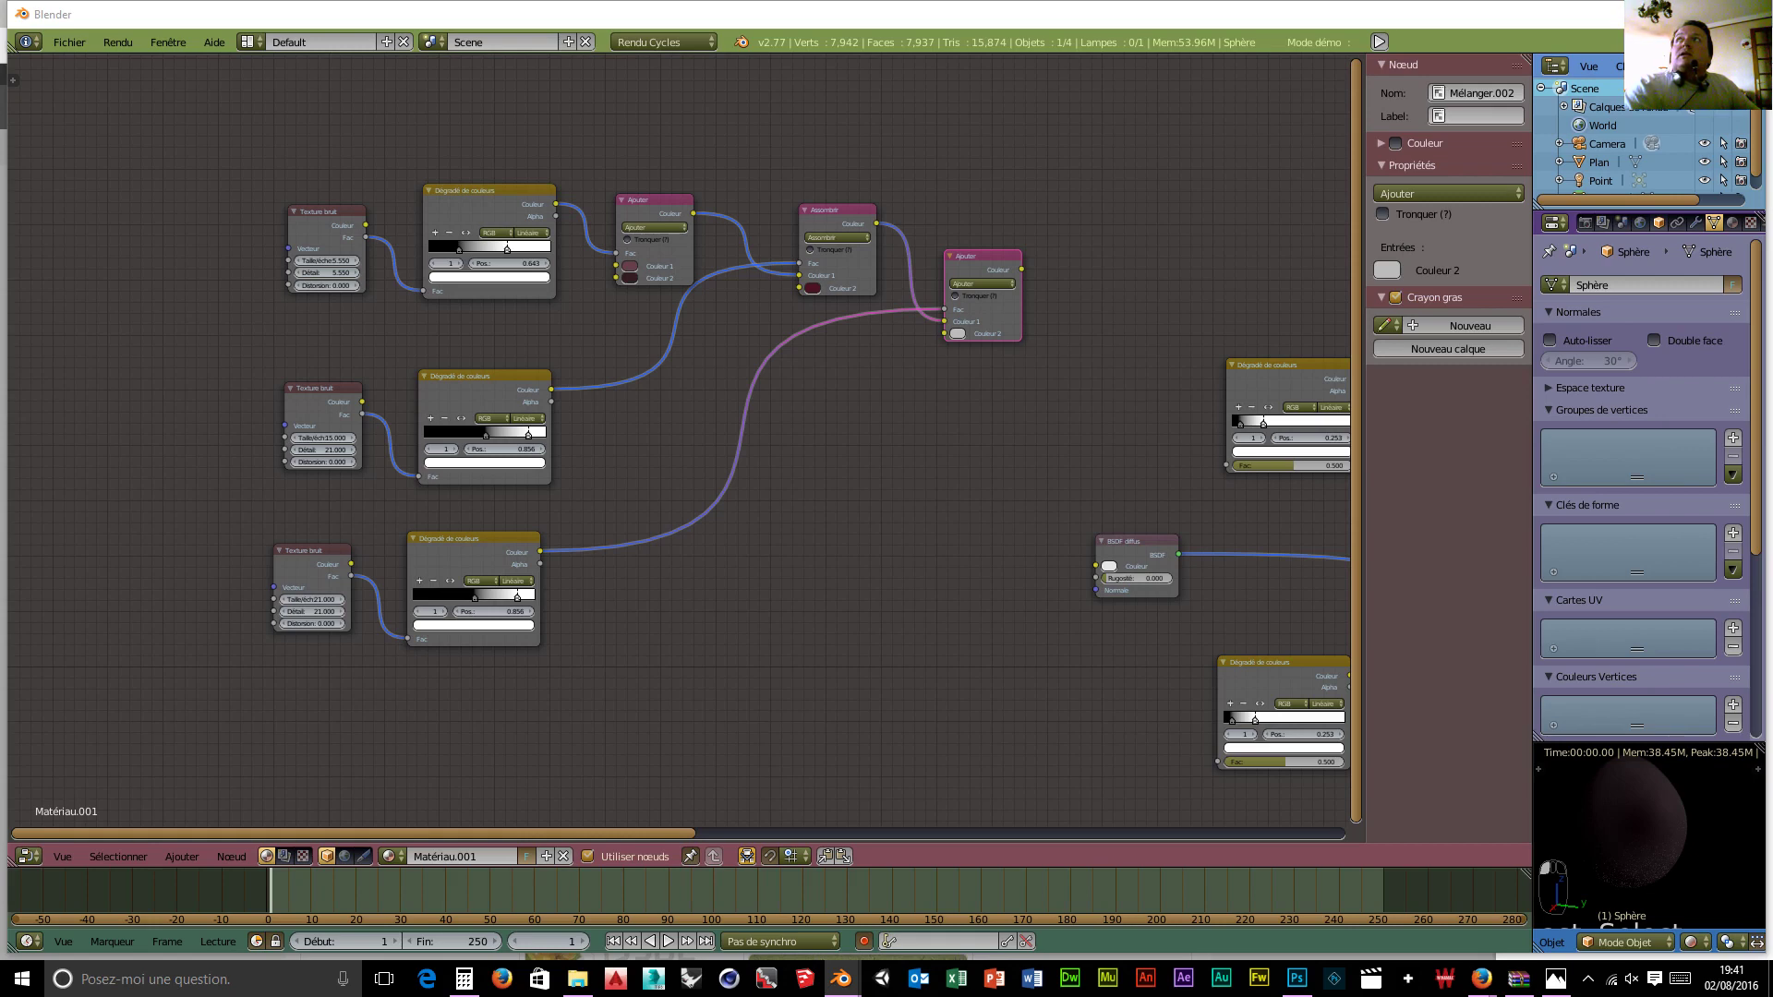
# Step: Set Couleur 2 of the second Ajouter node to the hex color 442029
pyautogui.click(958, 333)
pyautogui.click(986, 283)
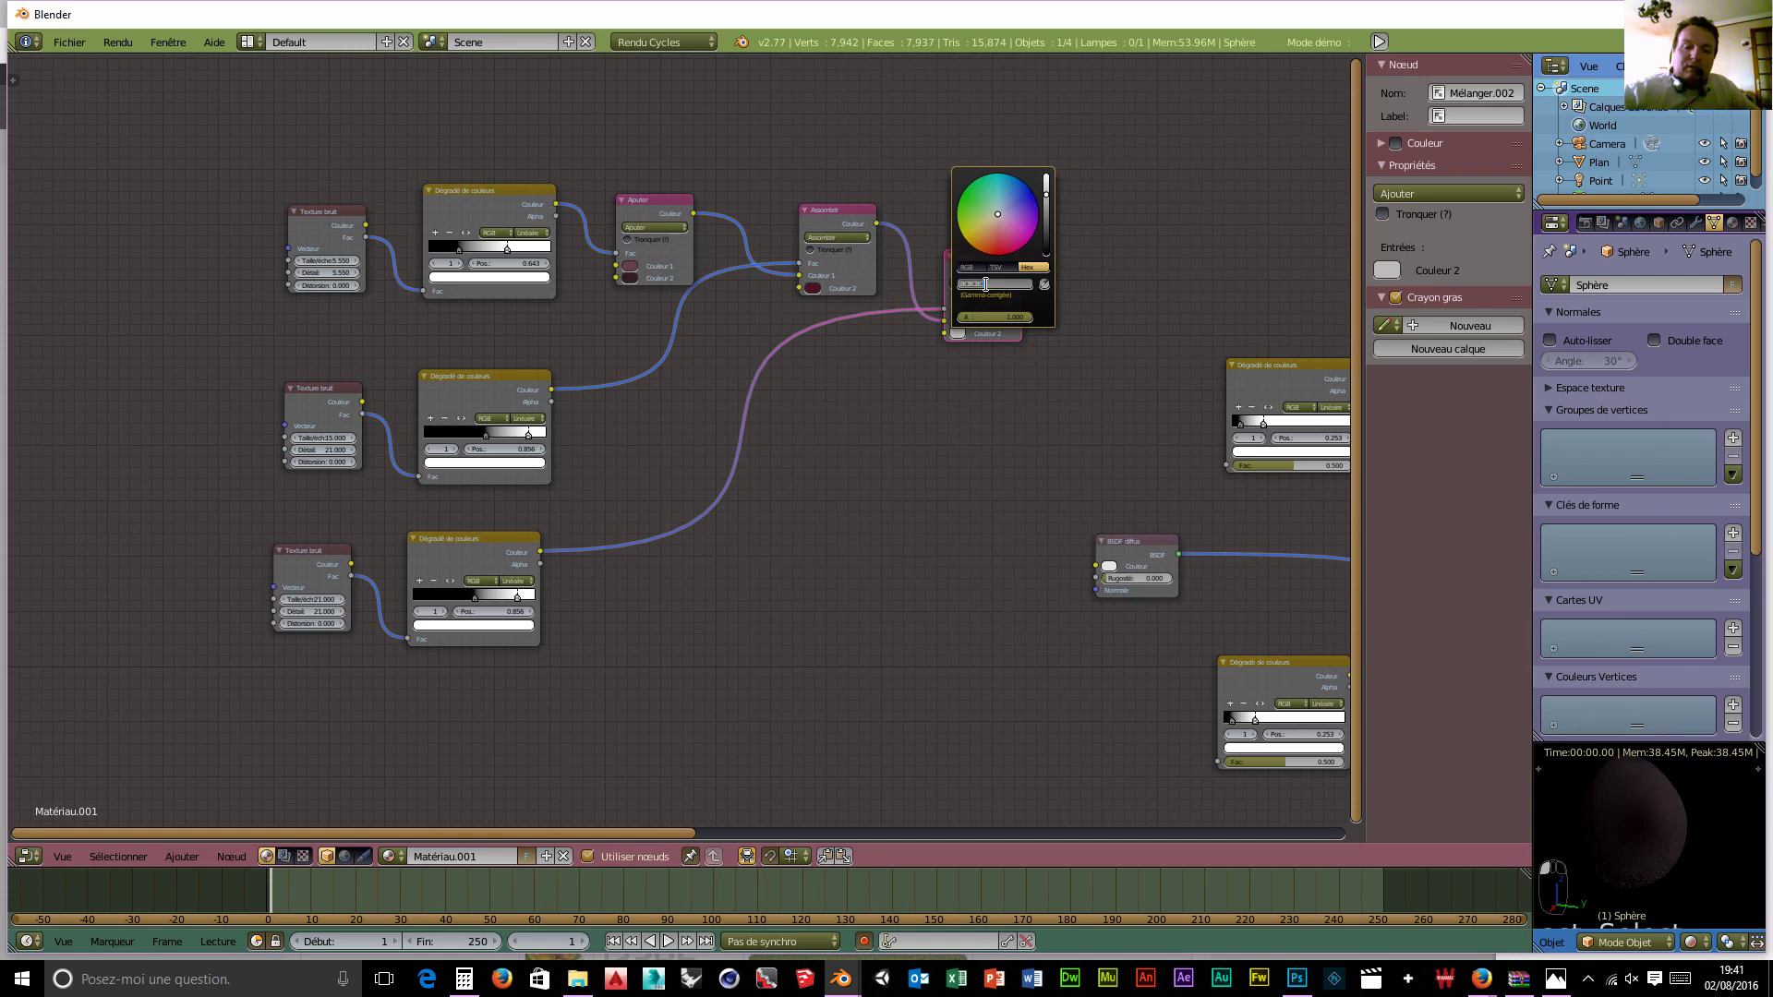
pyautogui.write('442029')
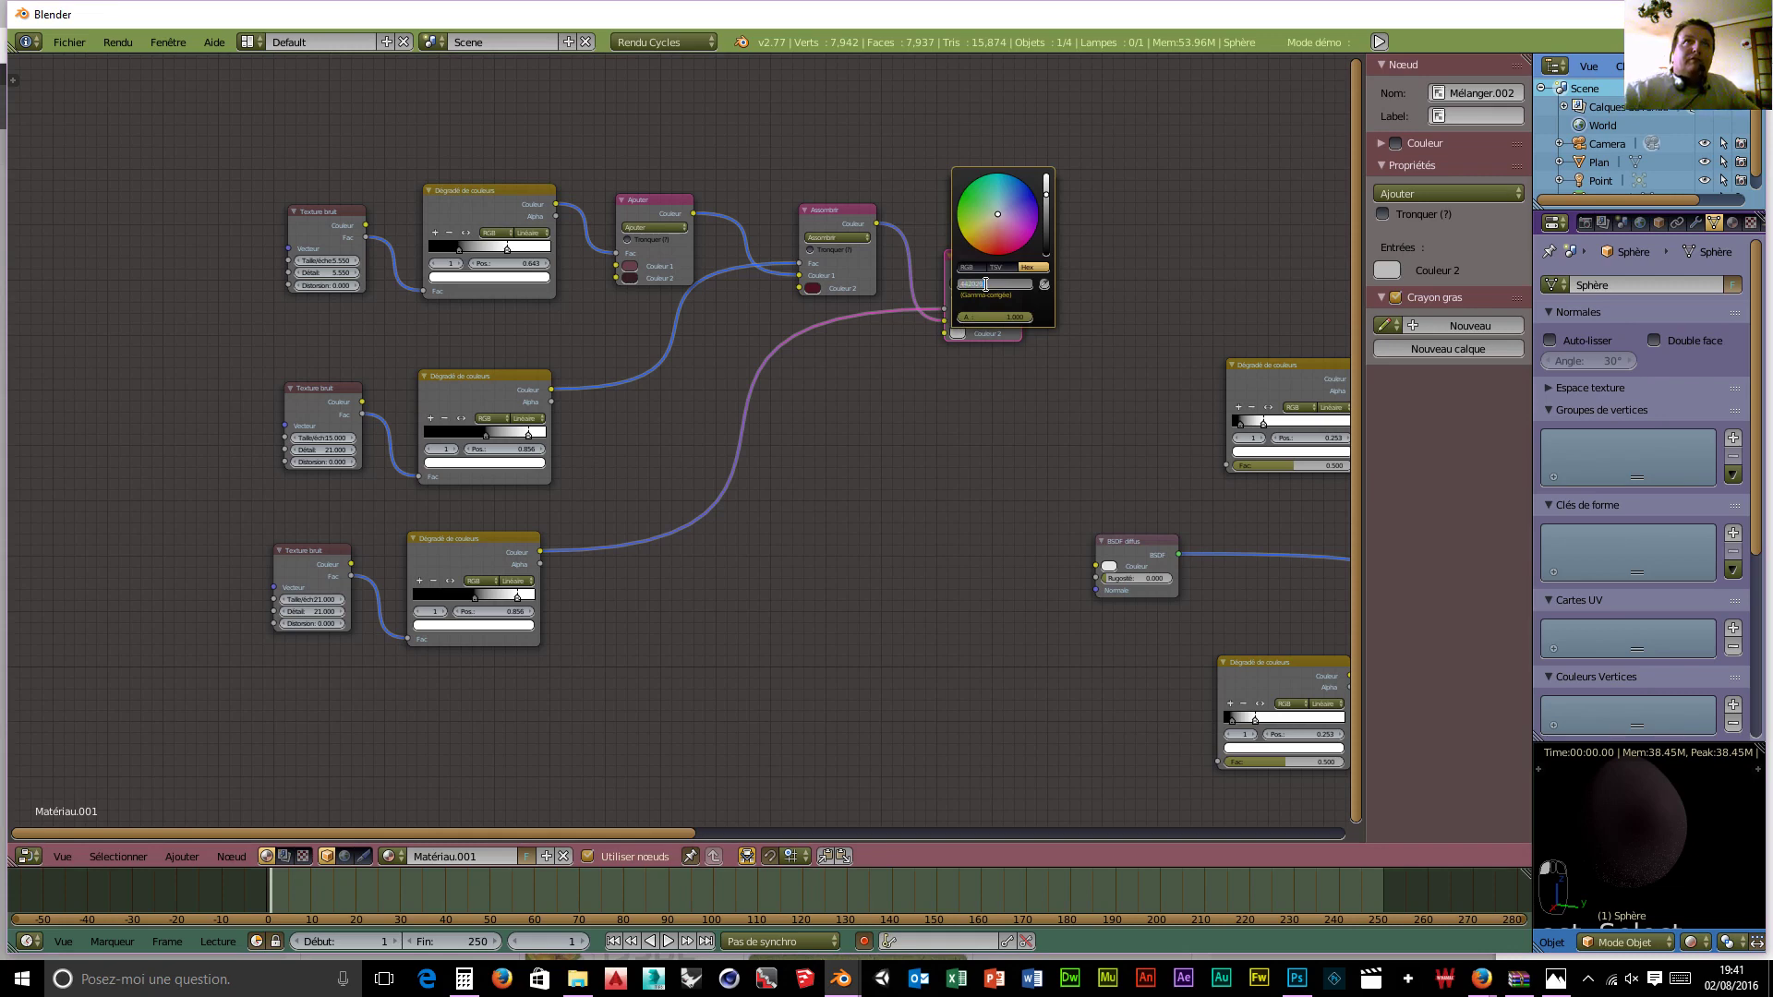
pyautogui.press('Return')
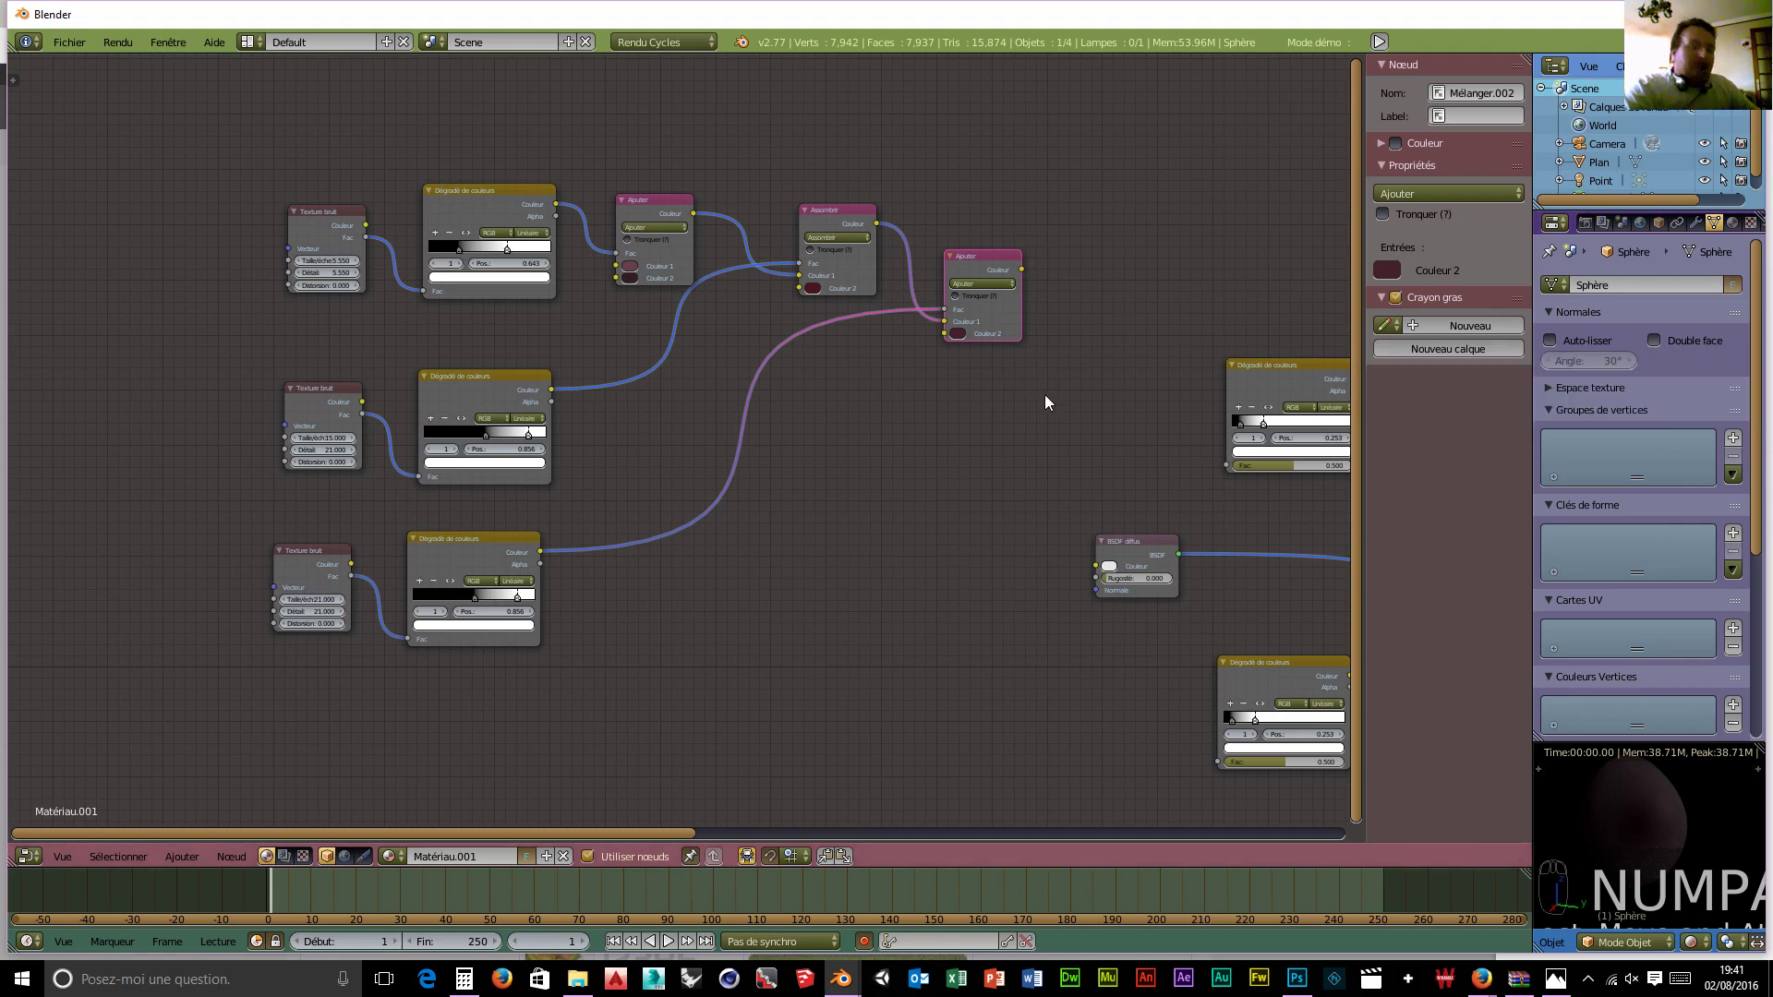
# Step: Add a Mélanger RGB node after the second Ajouter node, set it to Superposer, and shift the BSDF diffus node further away
pyautogui.hotkey('shift', 'a')
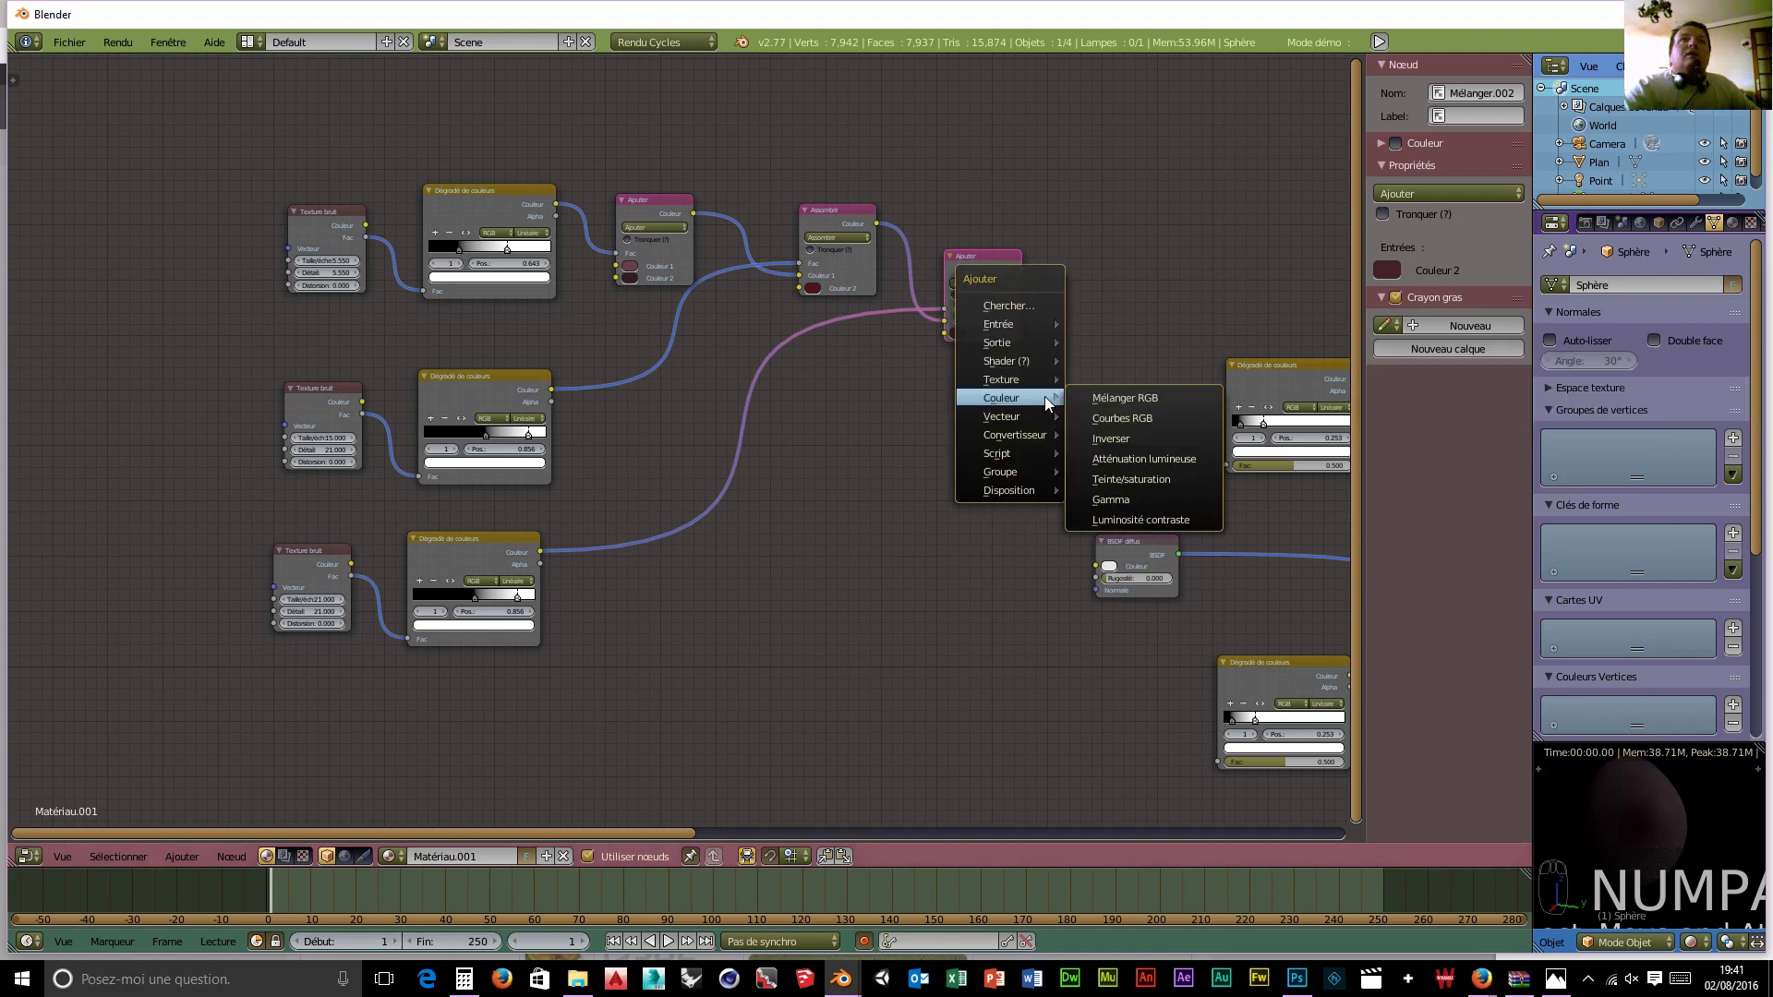
pyautogui.moveTo(1027, 413)
pyautogui.click(1144, 399)
pyautogui.click(1070, 283)
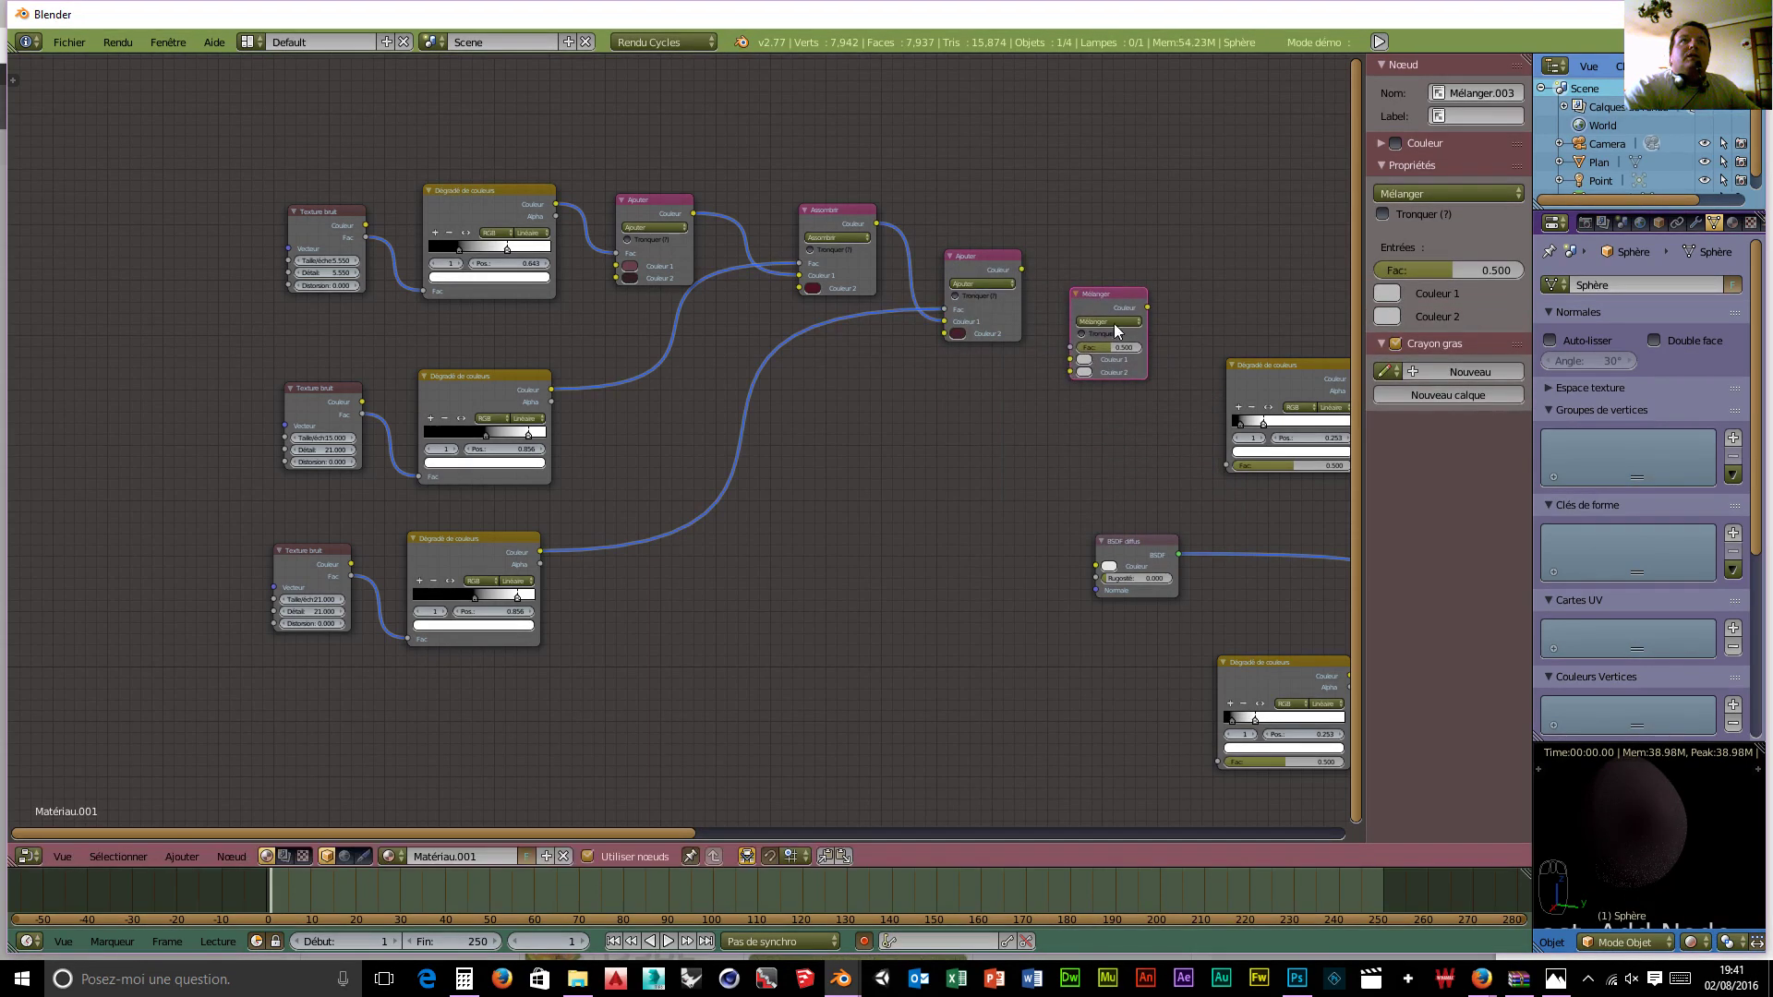
pyautogui.click(1113, 323)
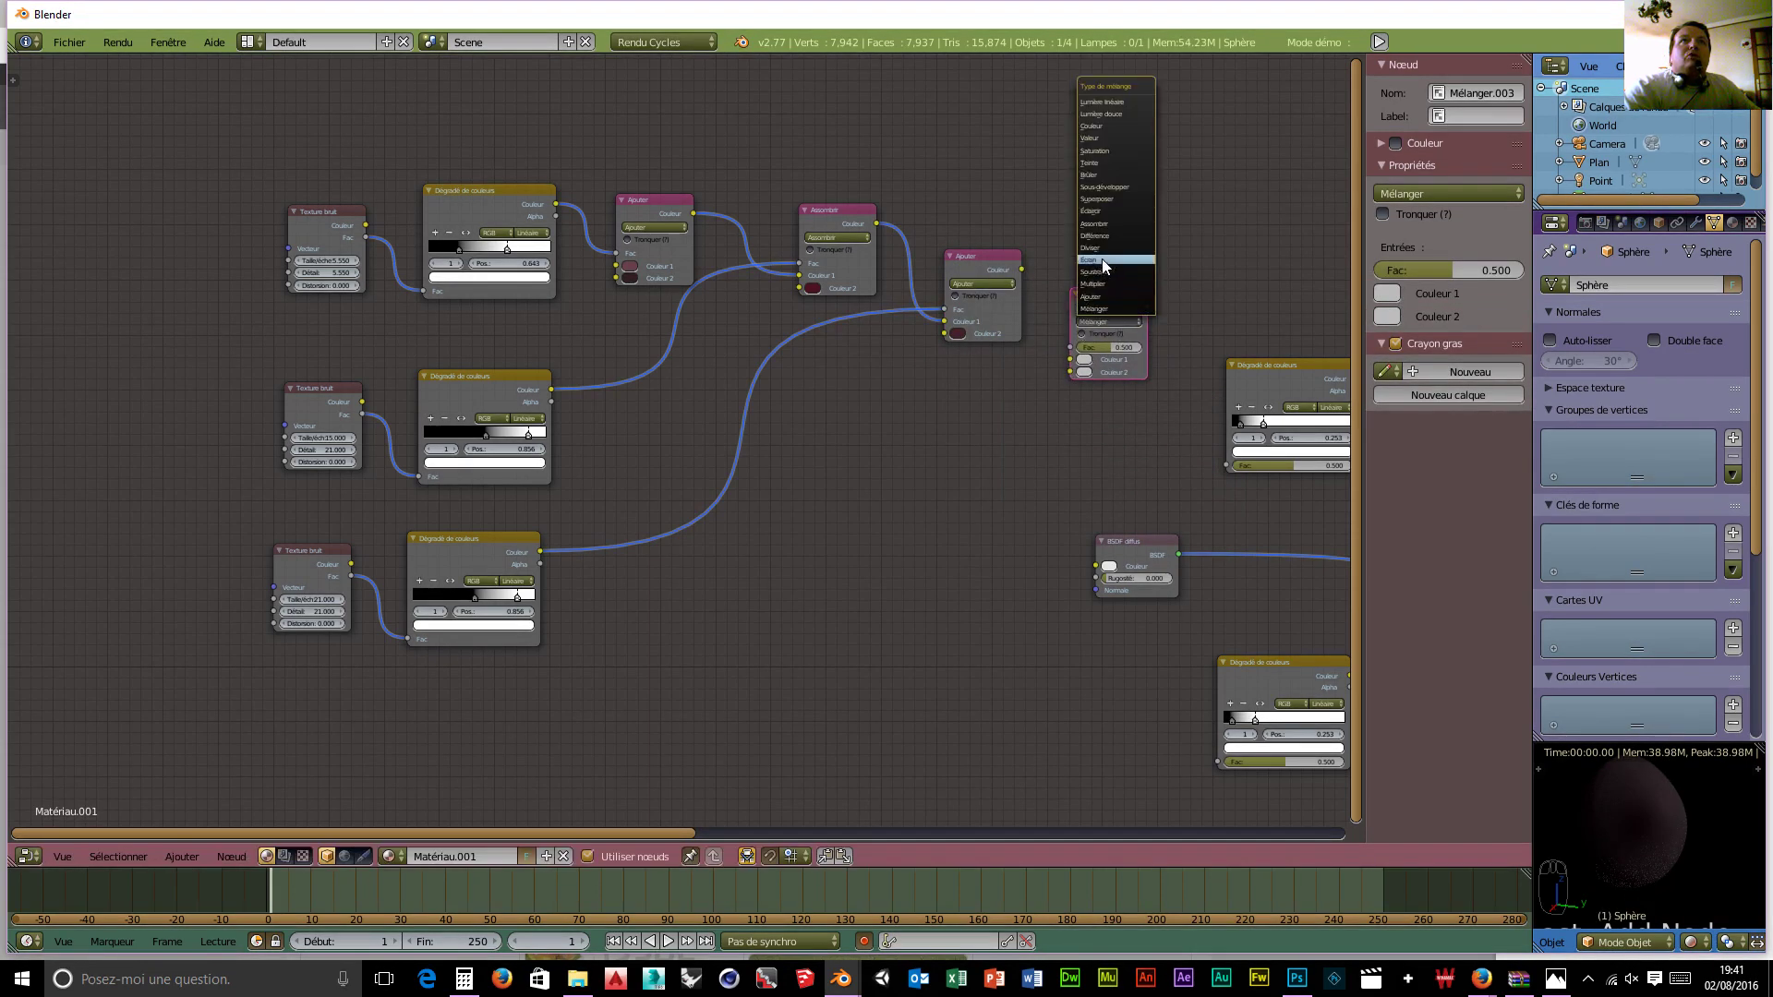
pyautogui.click(1098, 199)
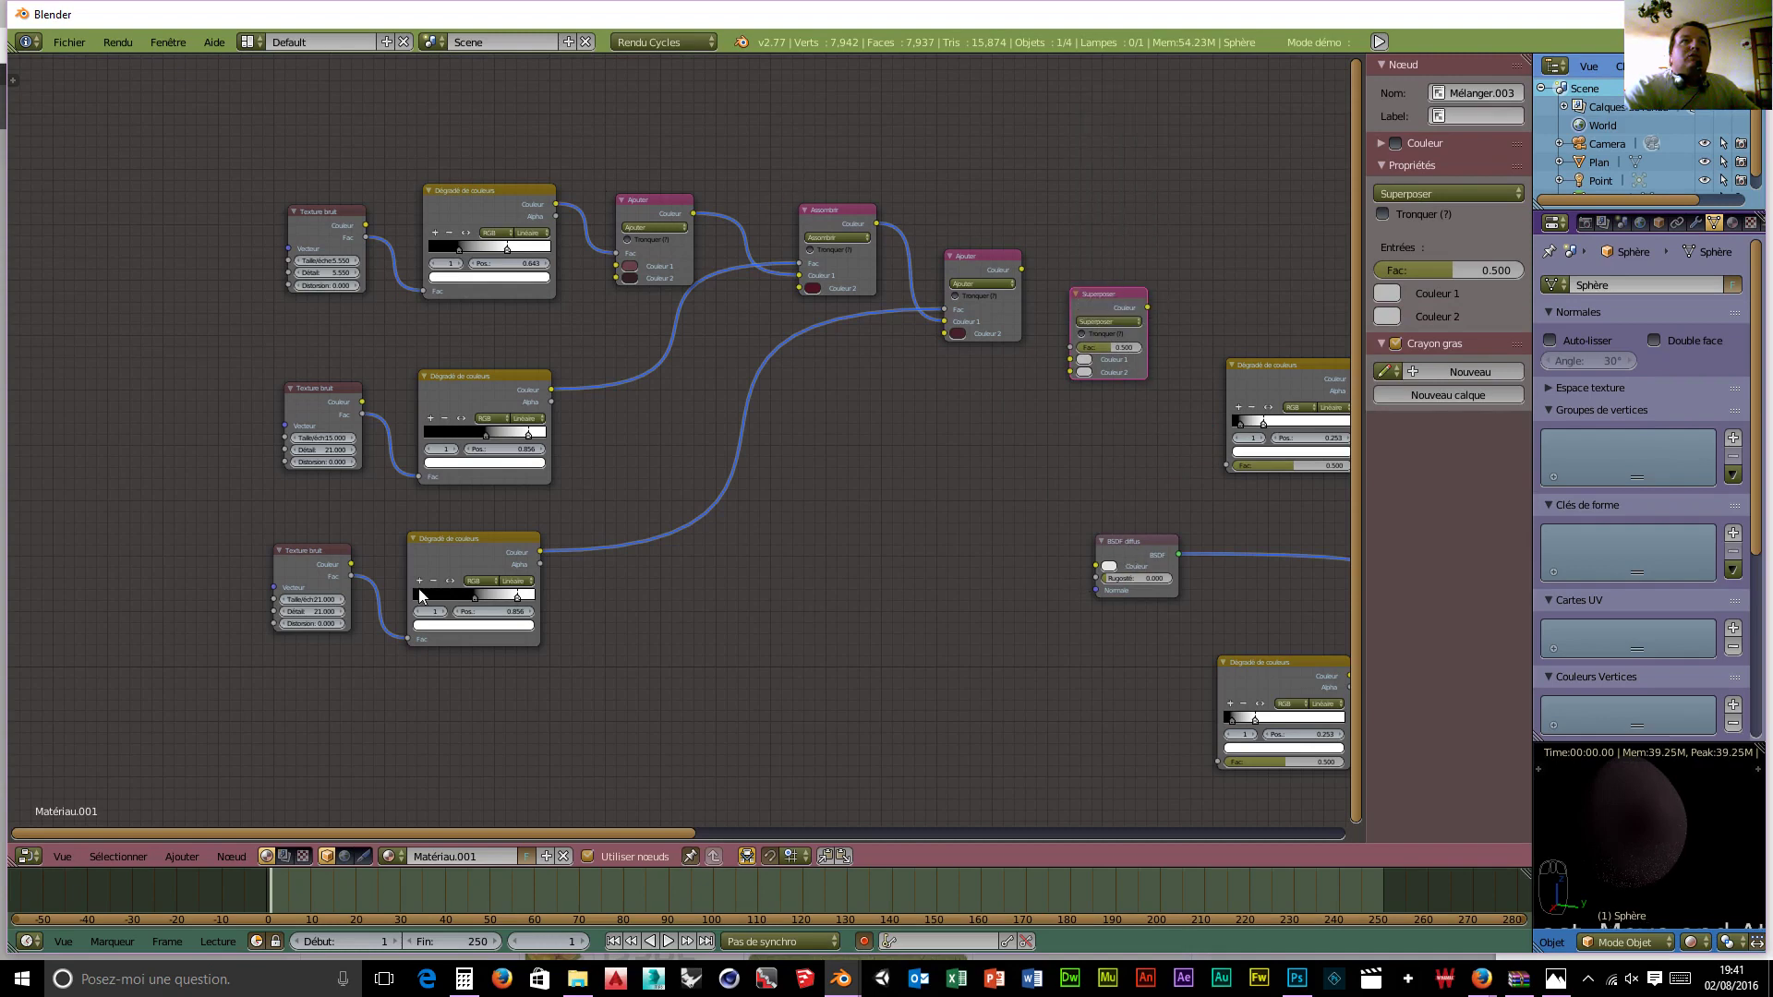
pyautogui.moveTo(1164, 539); pyautogui.dragTo(1244, 522)
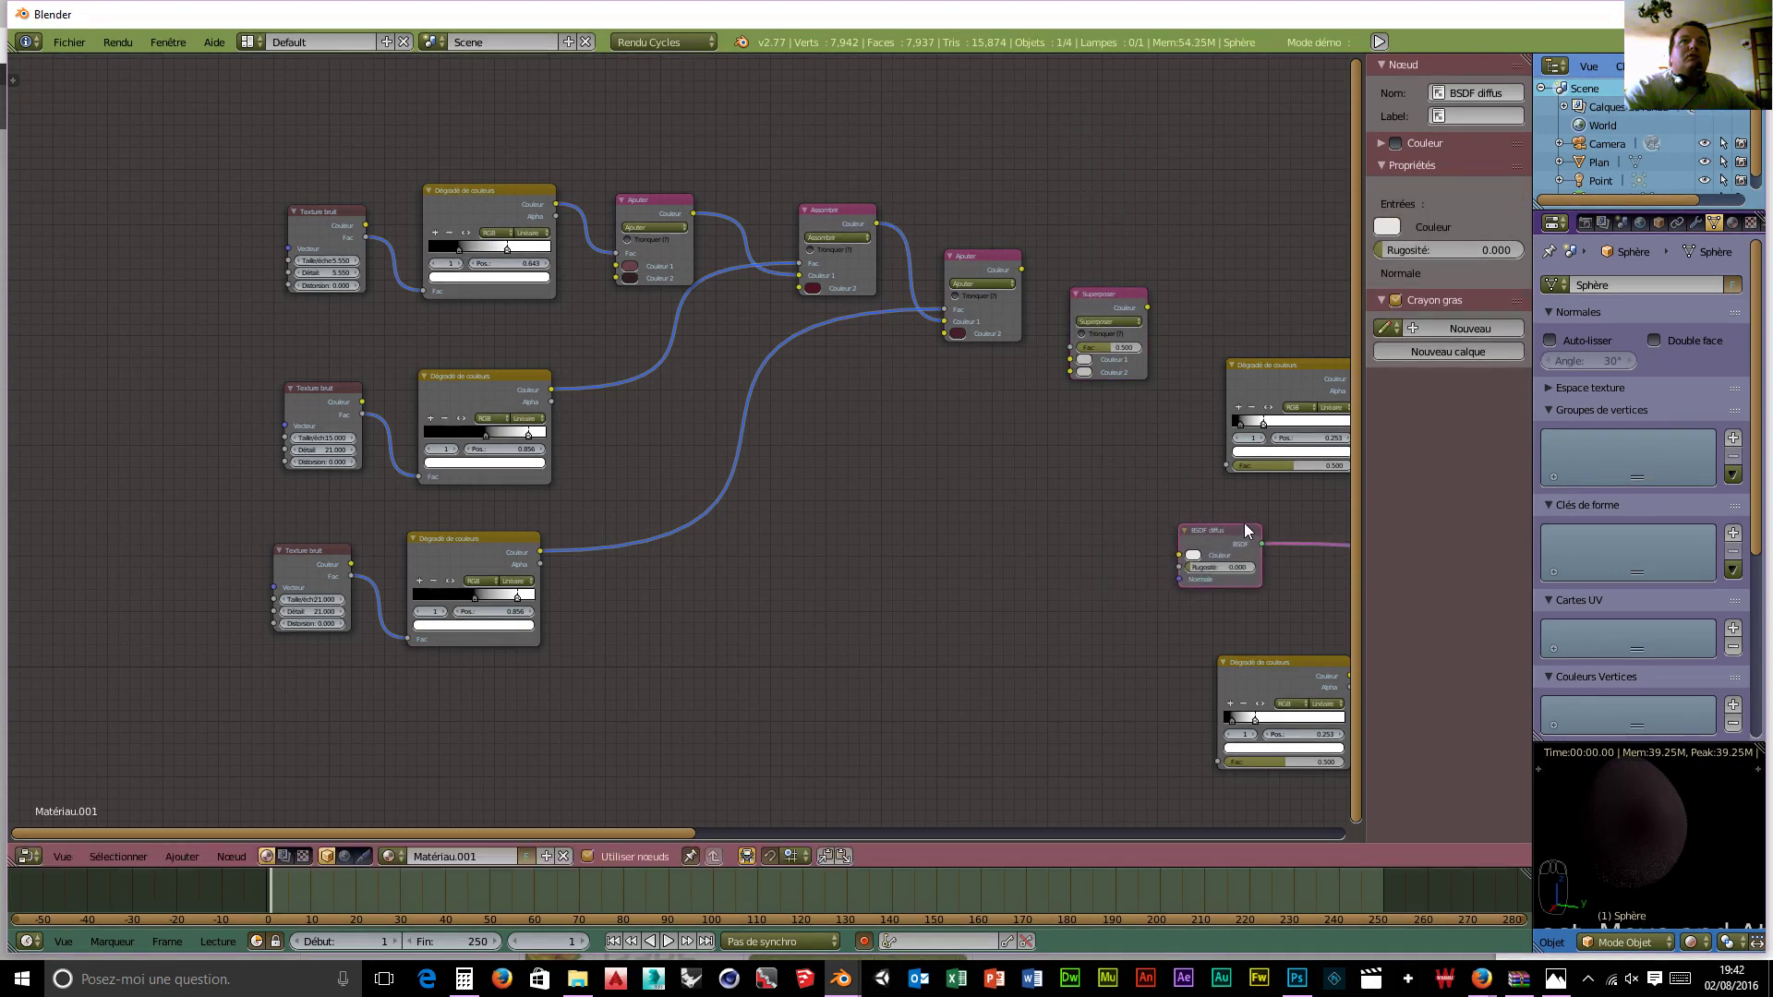
# Step: Duplicate the lowest noise texture and color ramp pair and place the copies below it as a fourth row
pyautogui.click(319, 551)
pyautogui.keyDown('shift'); pyautogui.click(458, 541); pyautogui.keyUp('shift')
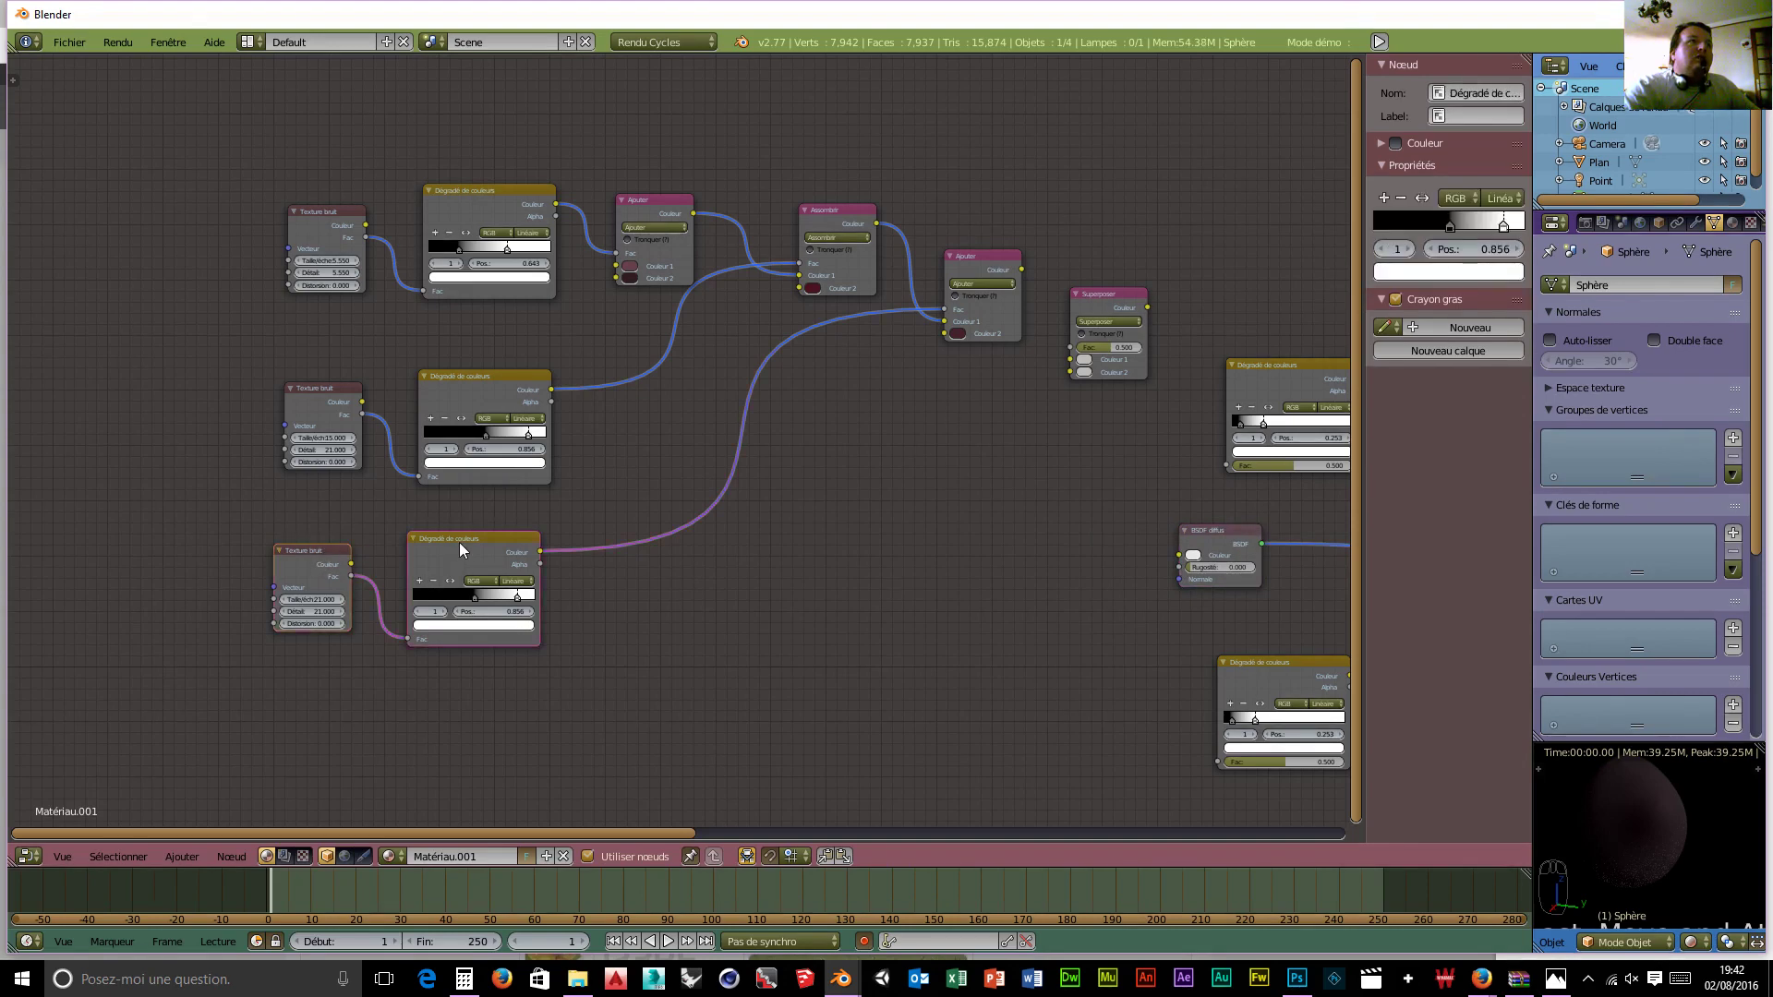
pyautogui.hotkey('shift', 'd')
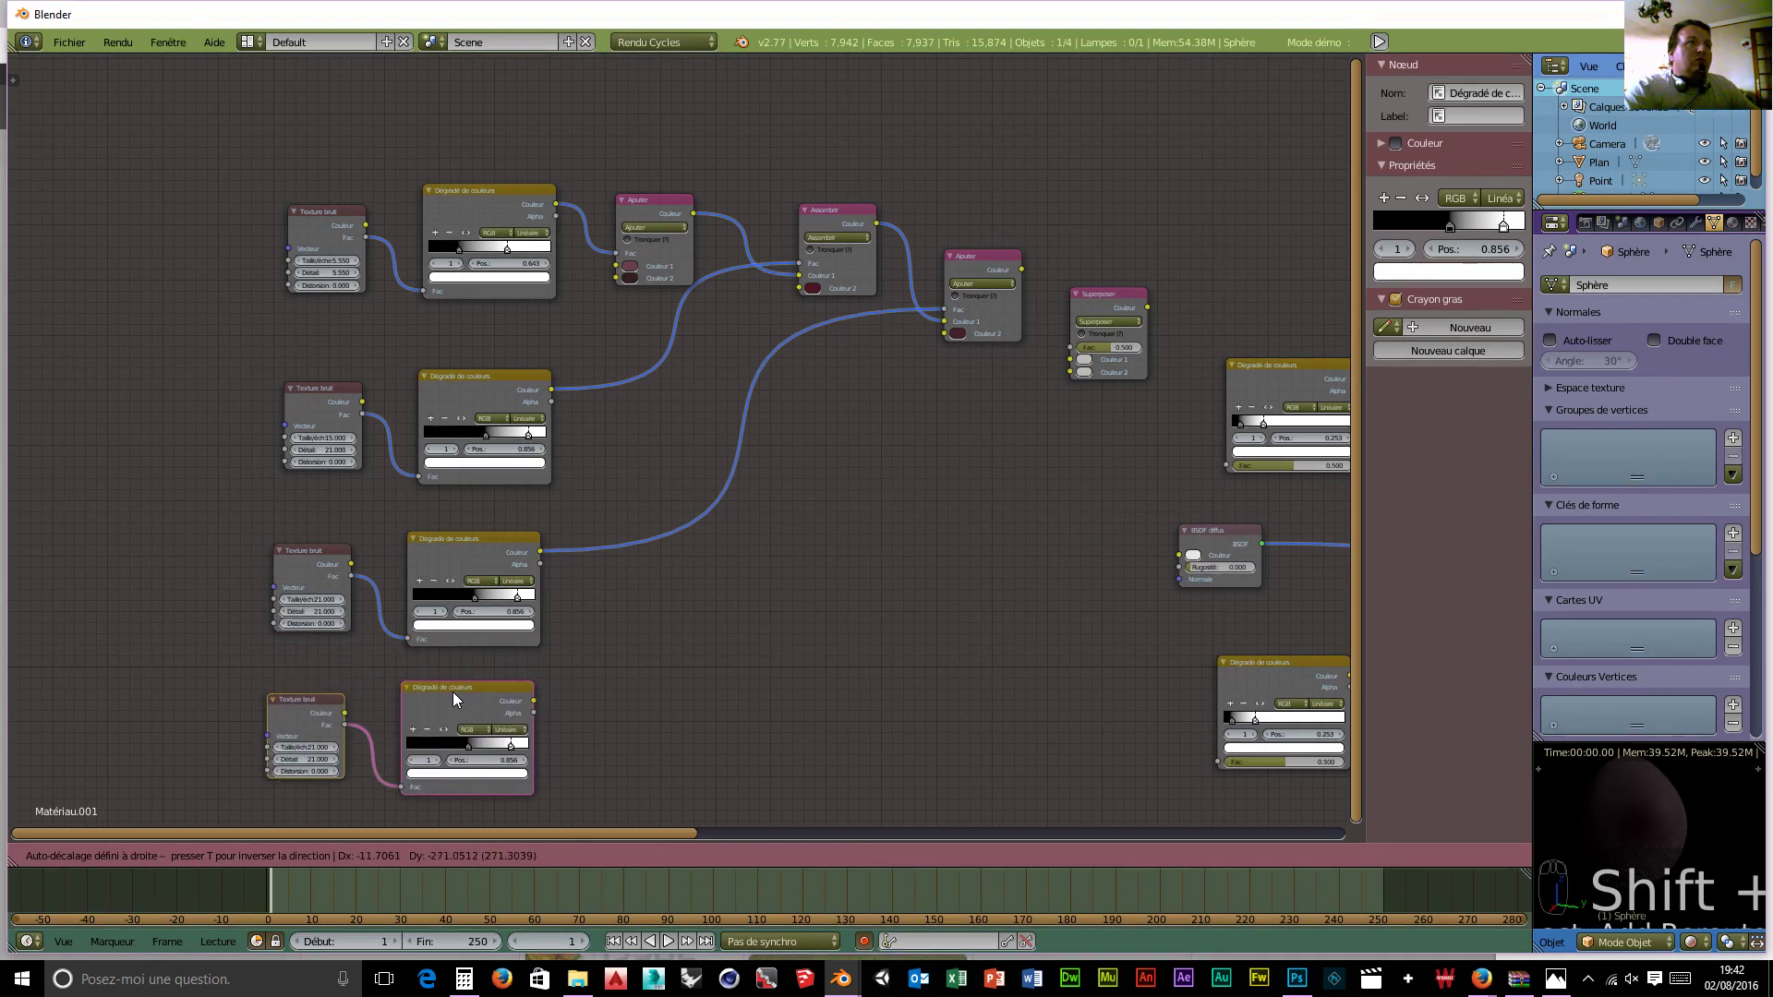
pyautogui.click(453, 691)
# Step: Set the fourth-row noise texture's scale to 5.555 and its detail to 8.88
pyautogui.moveTo(624, 691); pyautogui.dragTo(691, 498, button='middle')
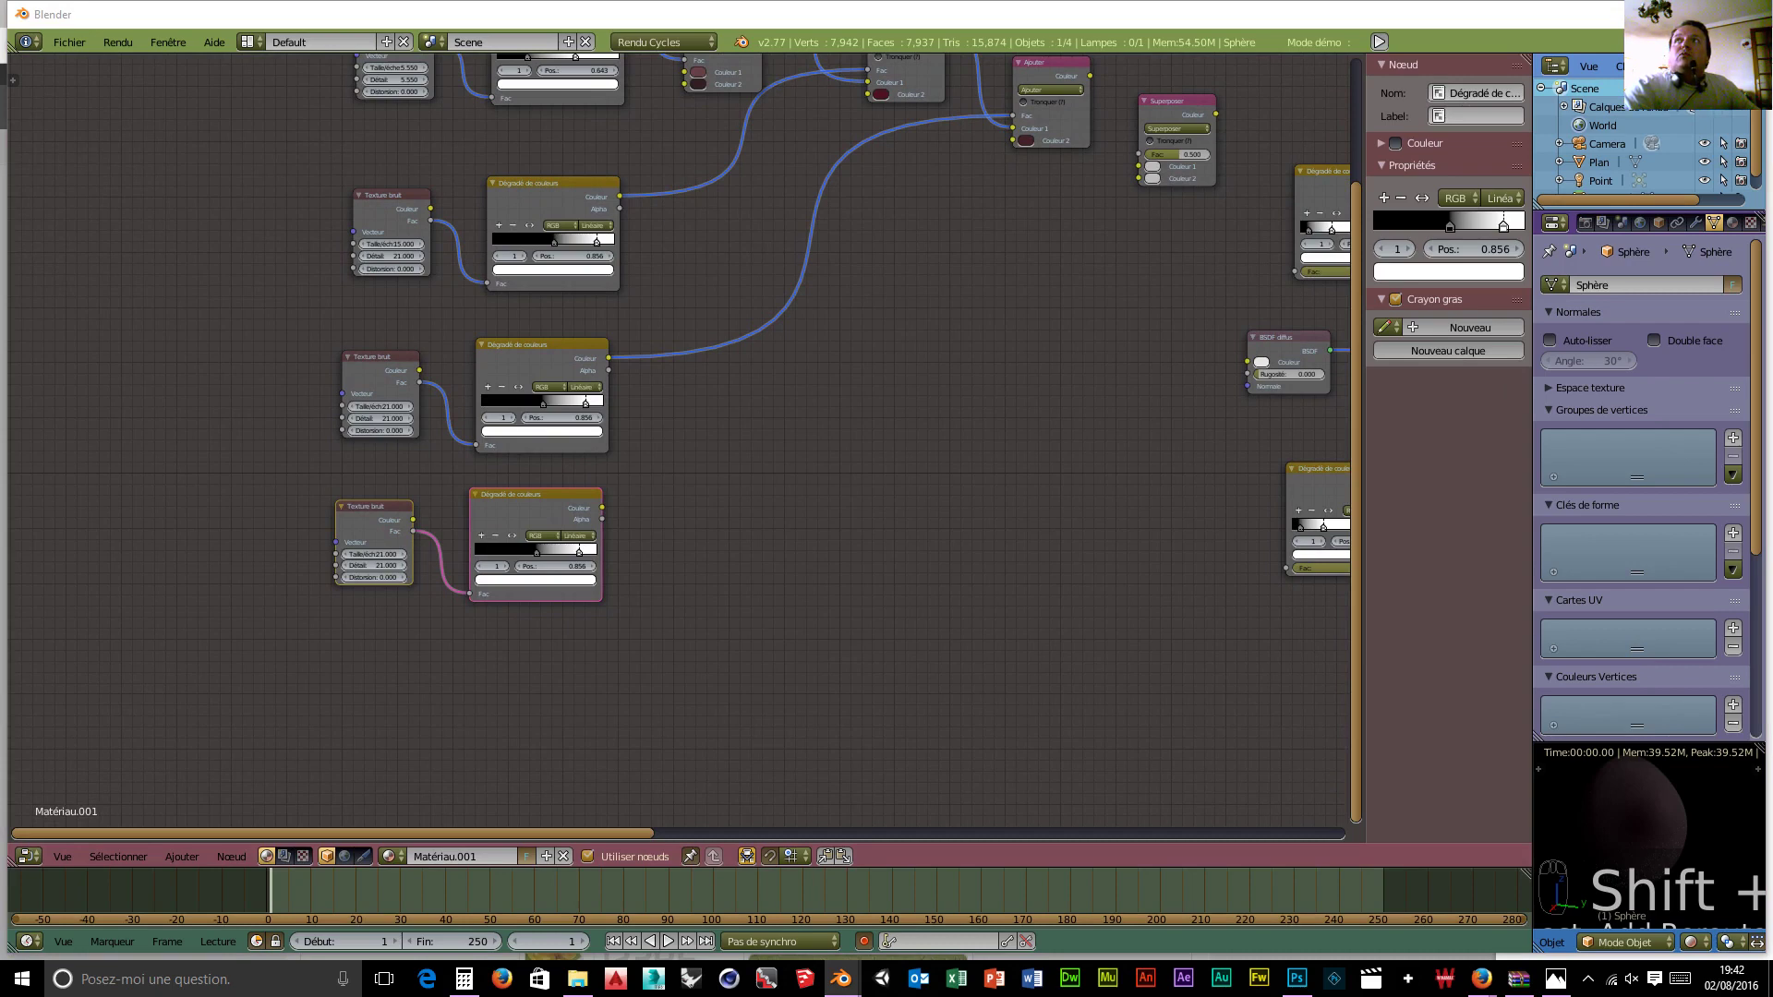
pyautogui.click(379, 554)
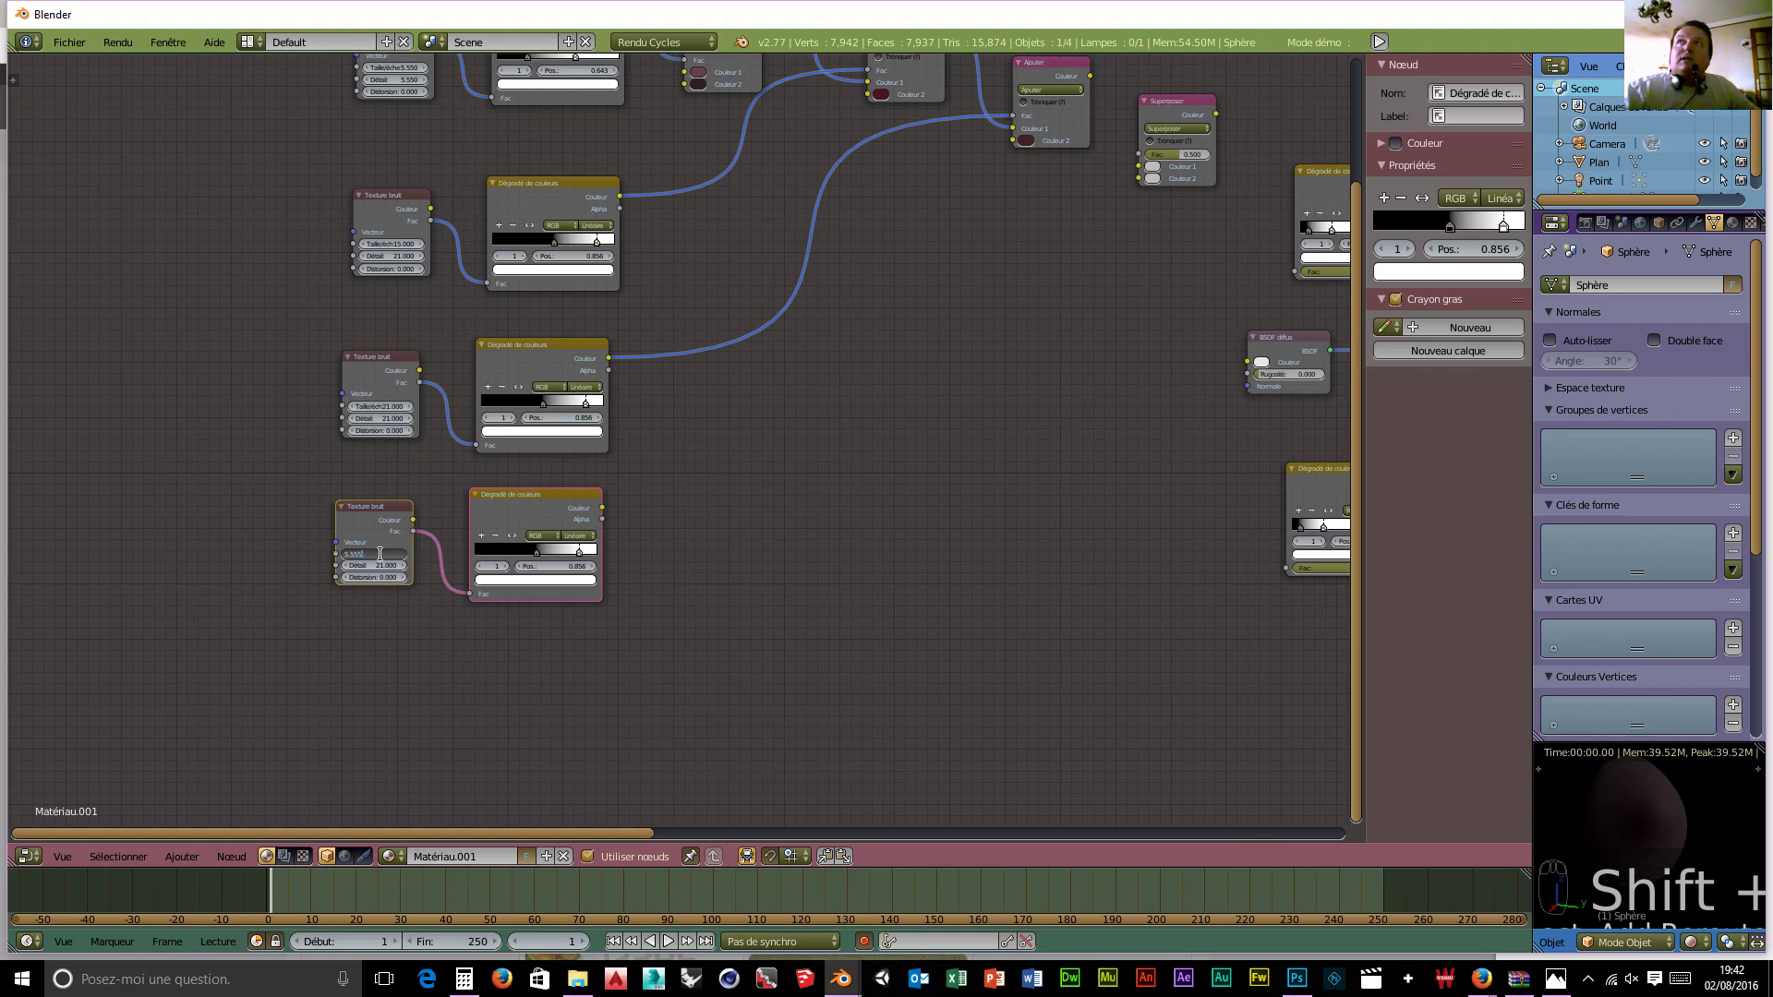
pyautogui.press('Tab')
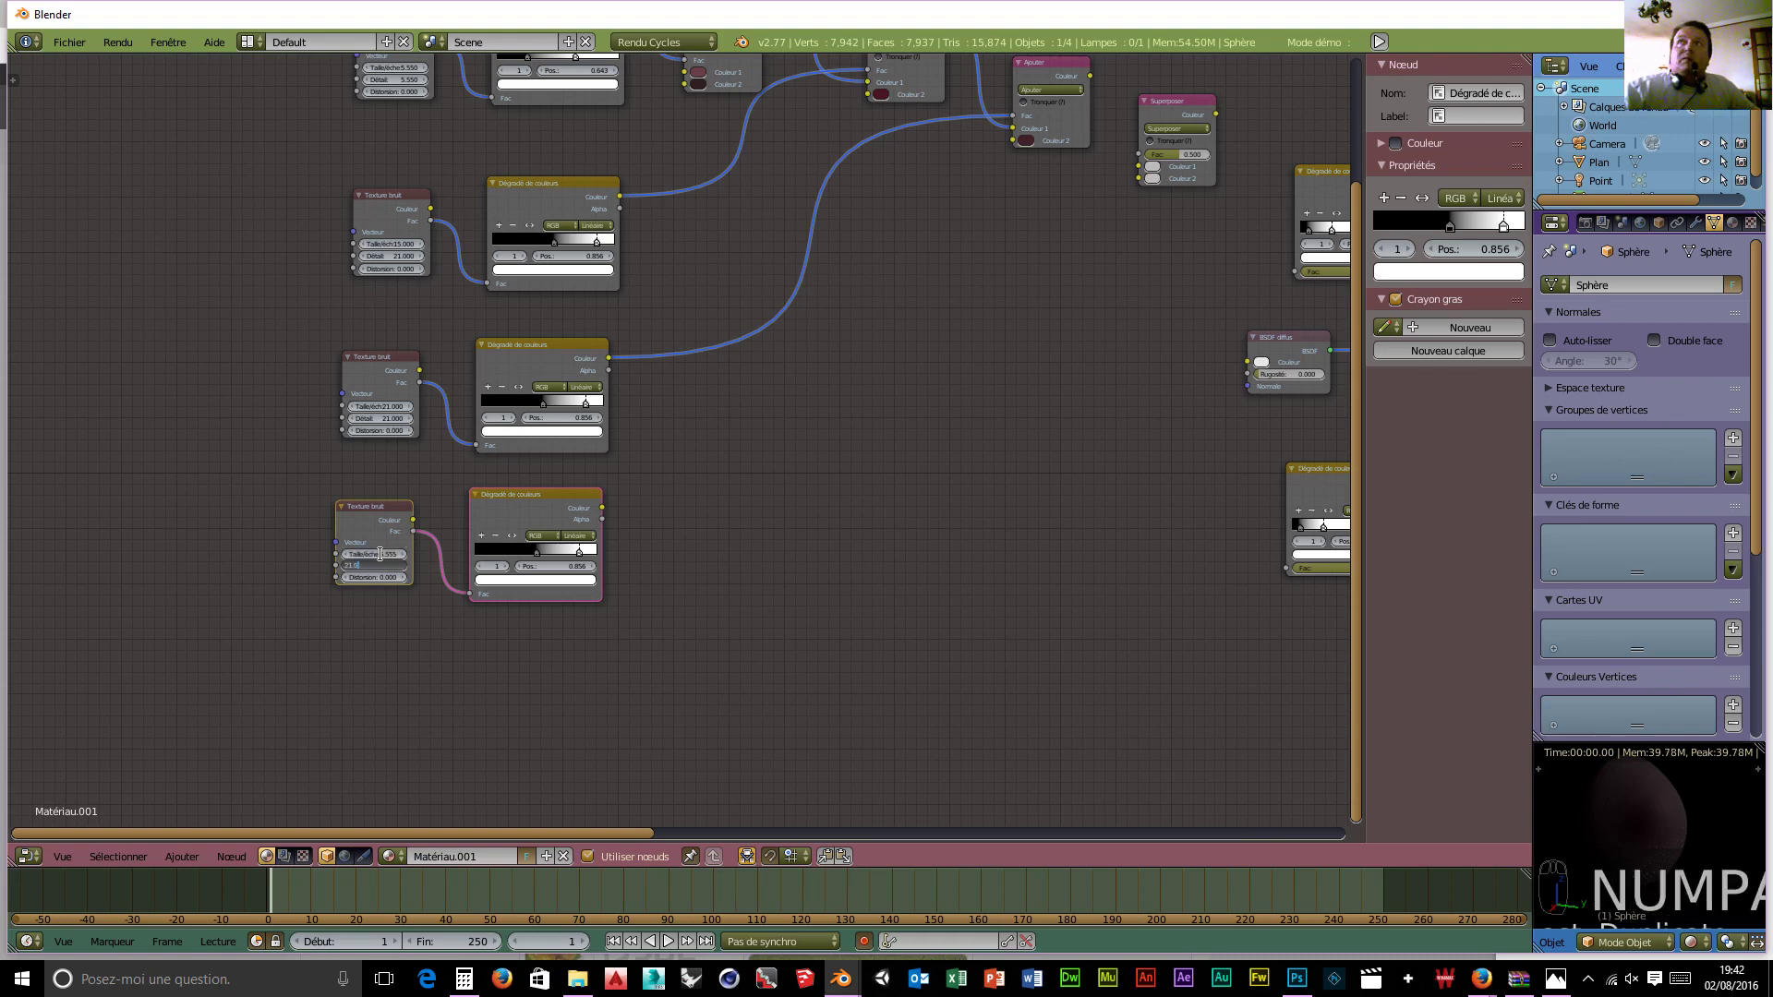
pyautogui.press('BackSpace')
pyautogui.write('5.55')
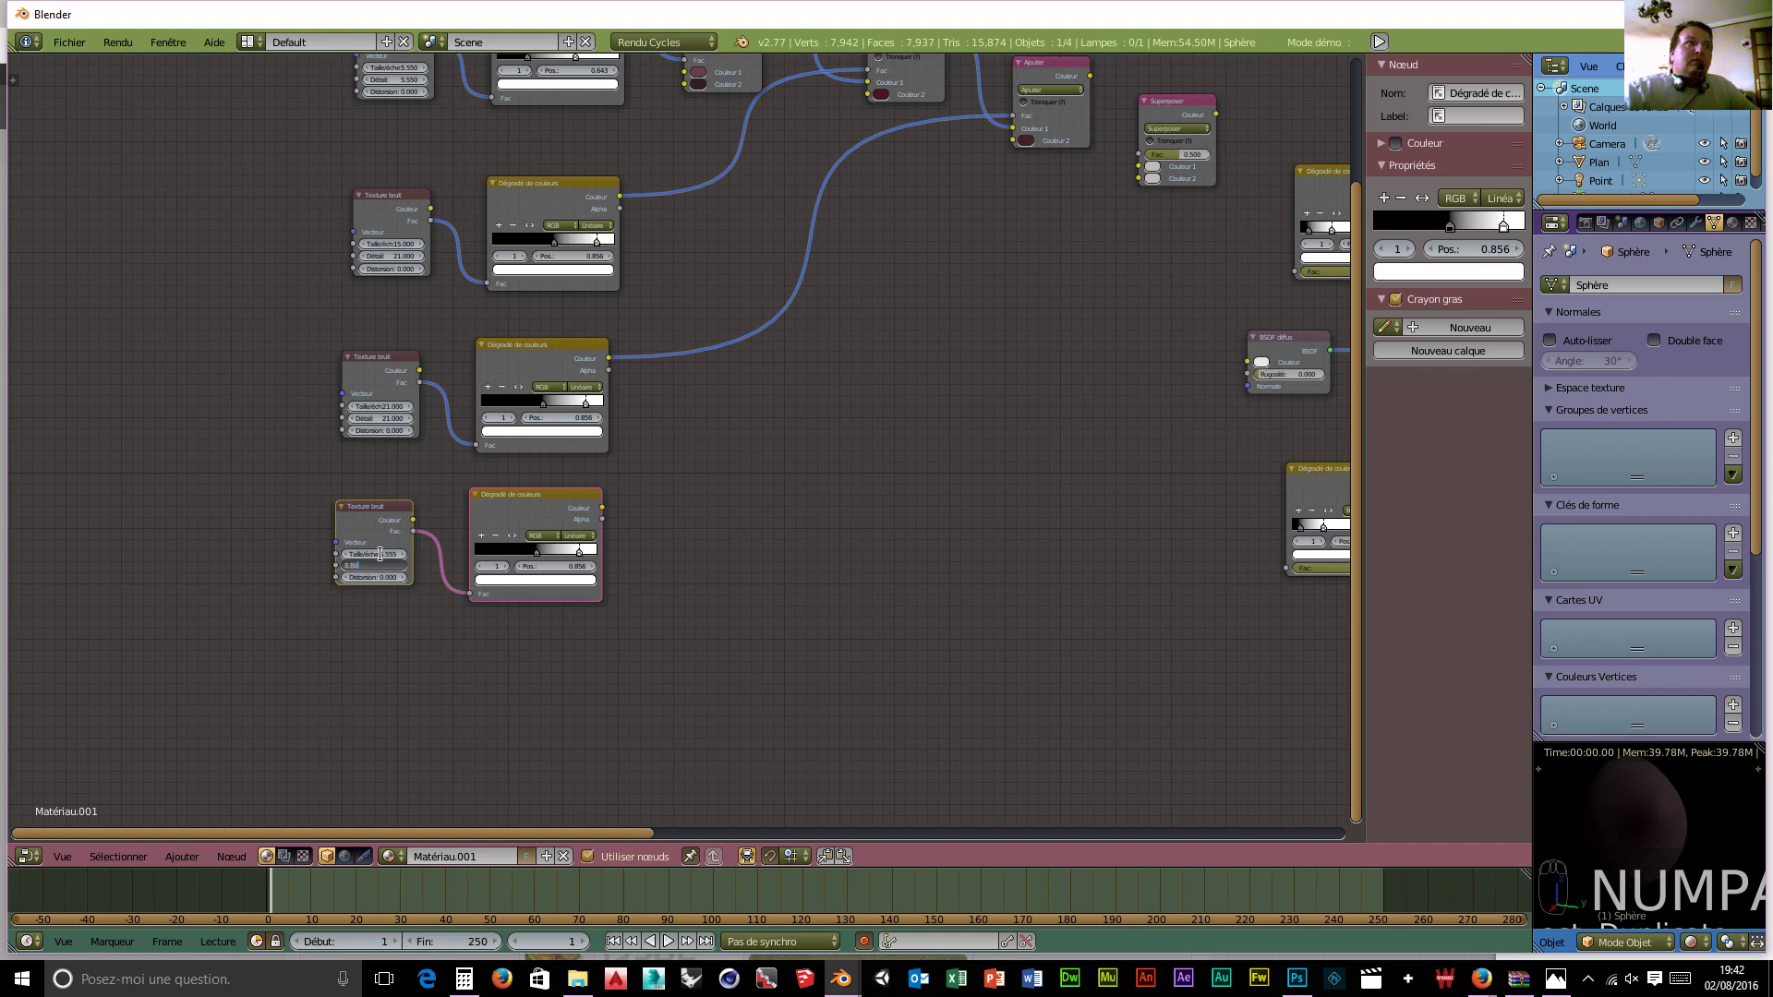
pyautogui.press('Return')
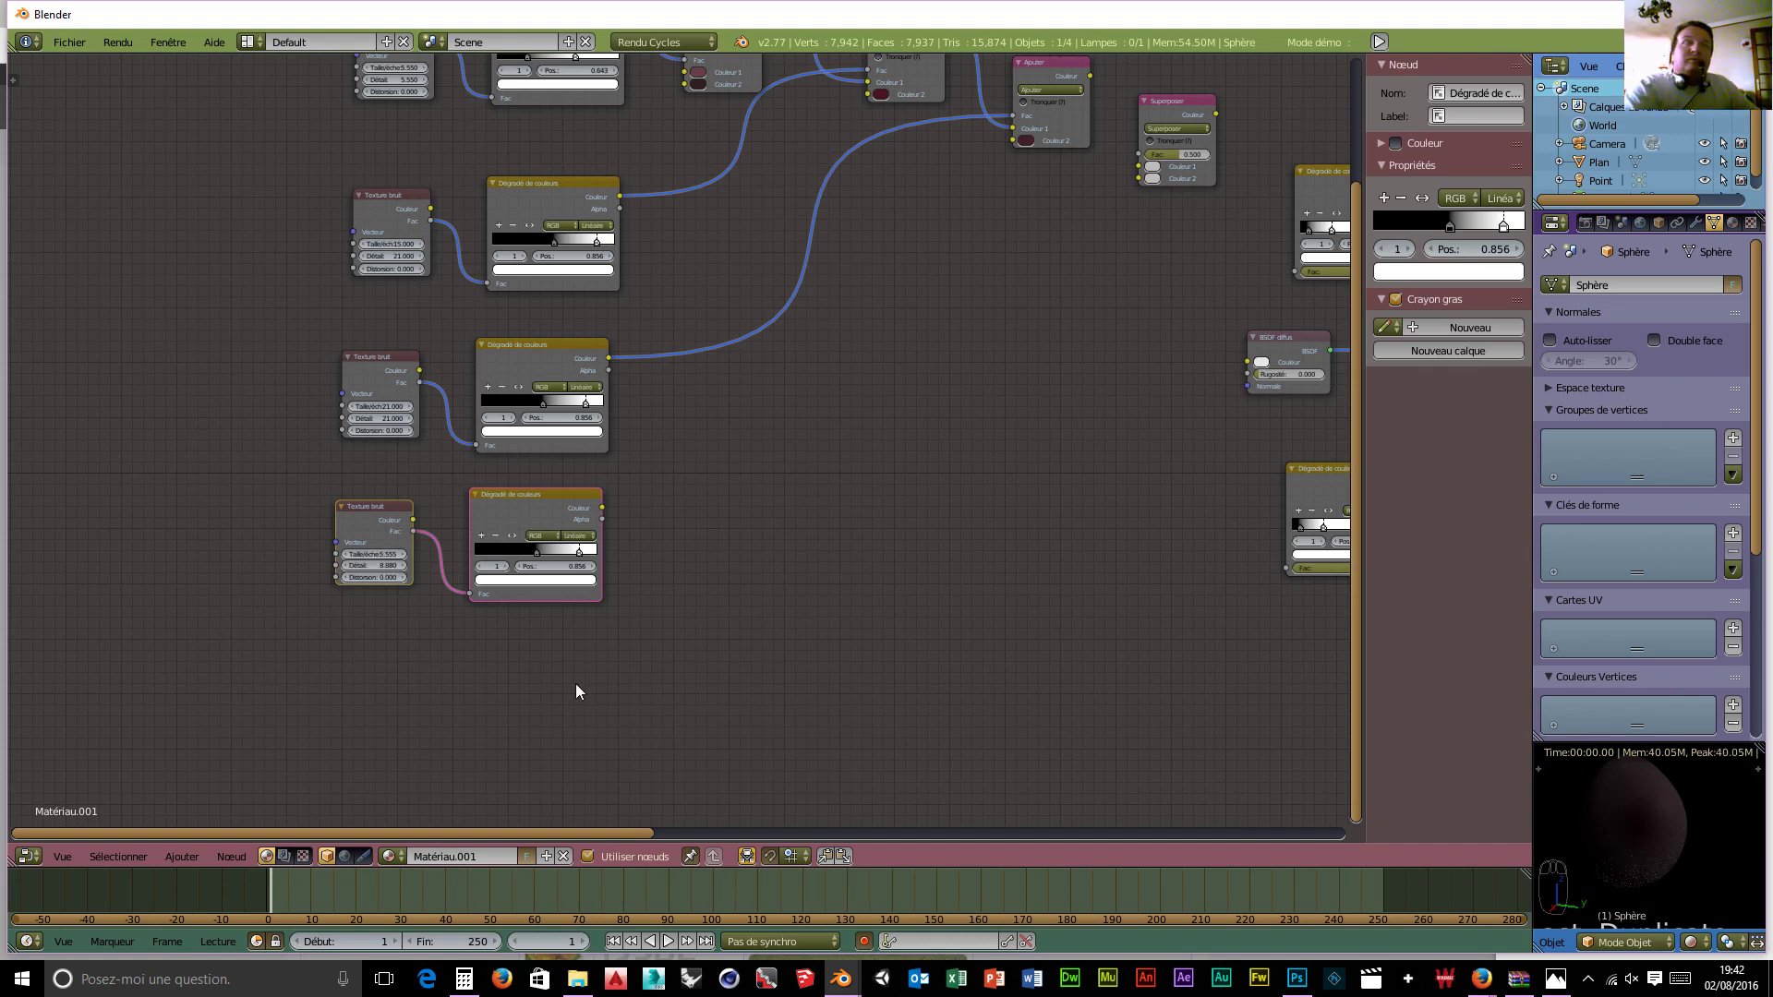
# Step: Set the fourth-row color ramp's white stop to position 0.813 and its black stop to position 0.426
pyautogui.click(582, 566)
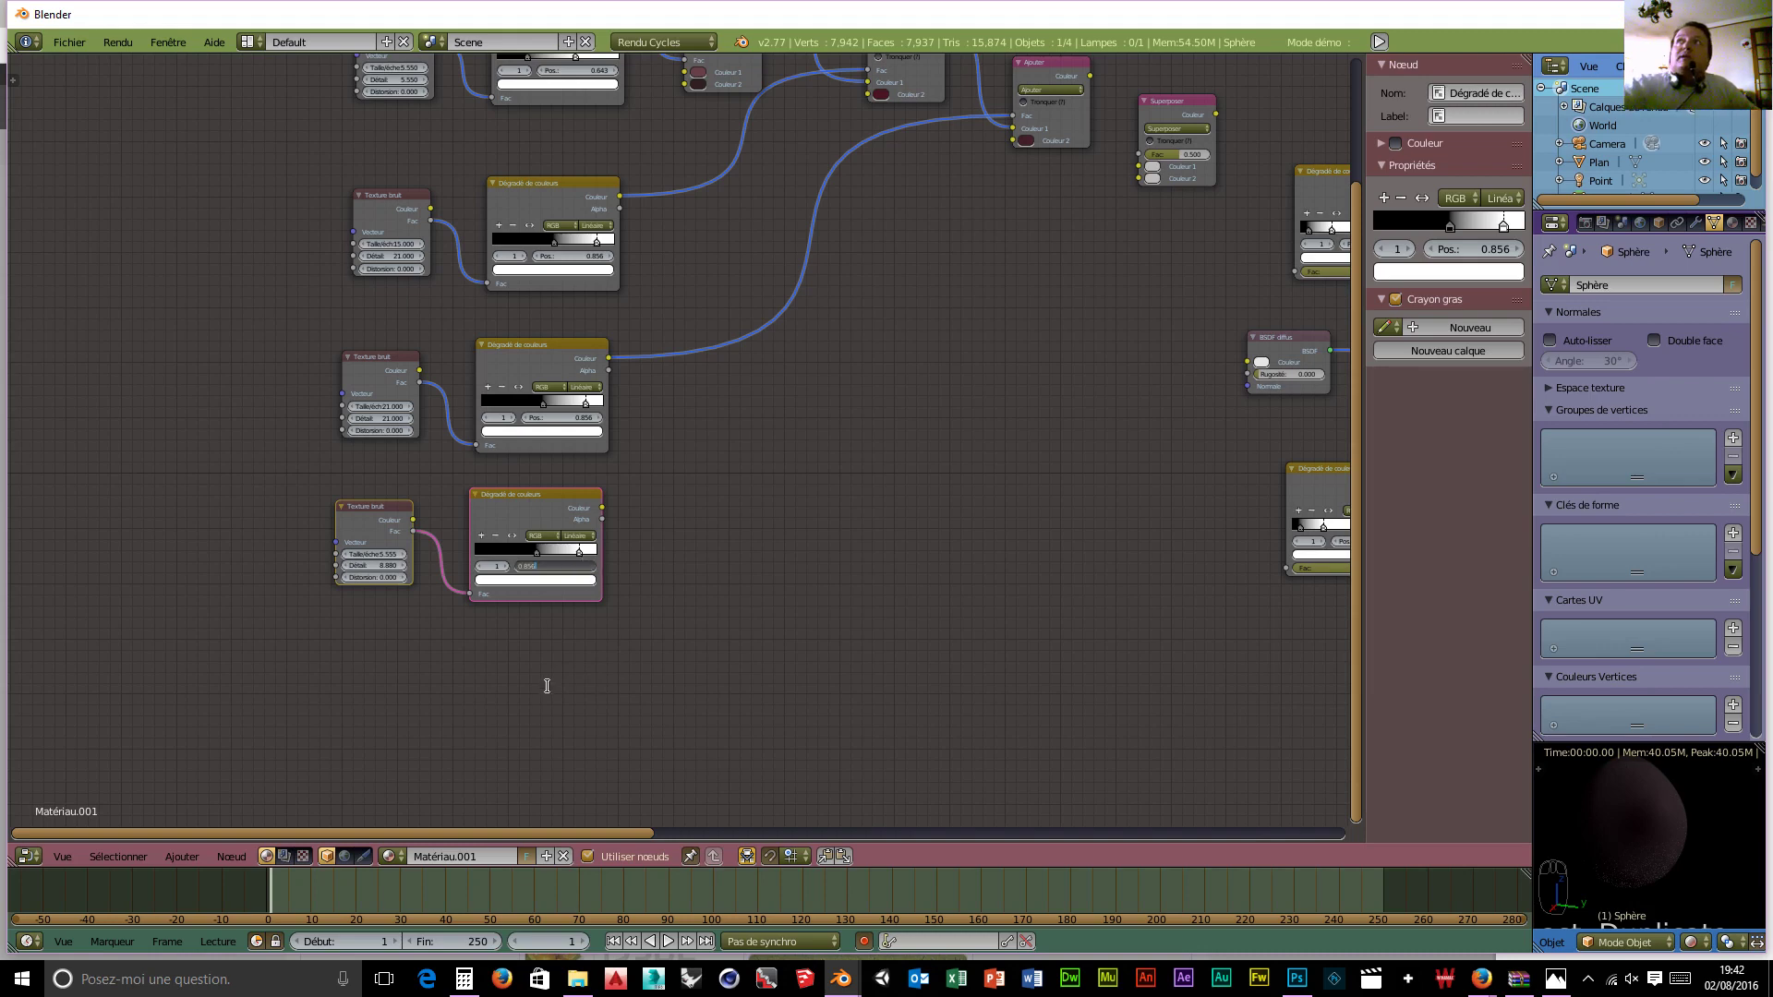
pyautogui.press('BackSpace')
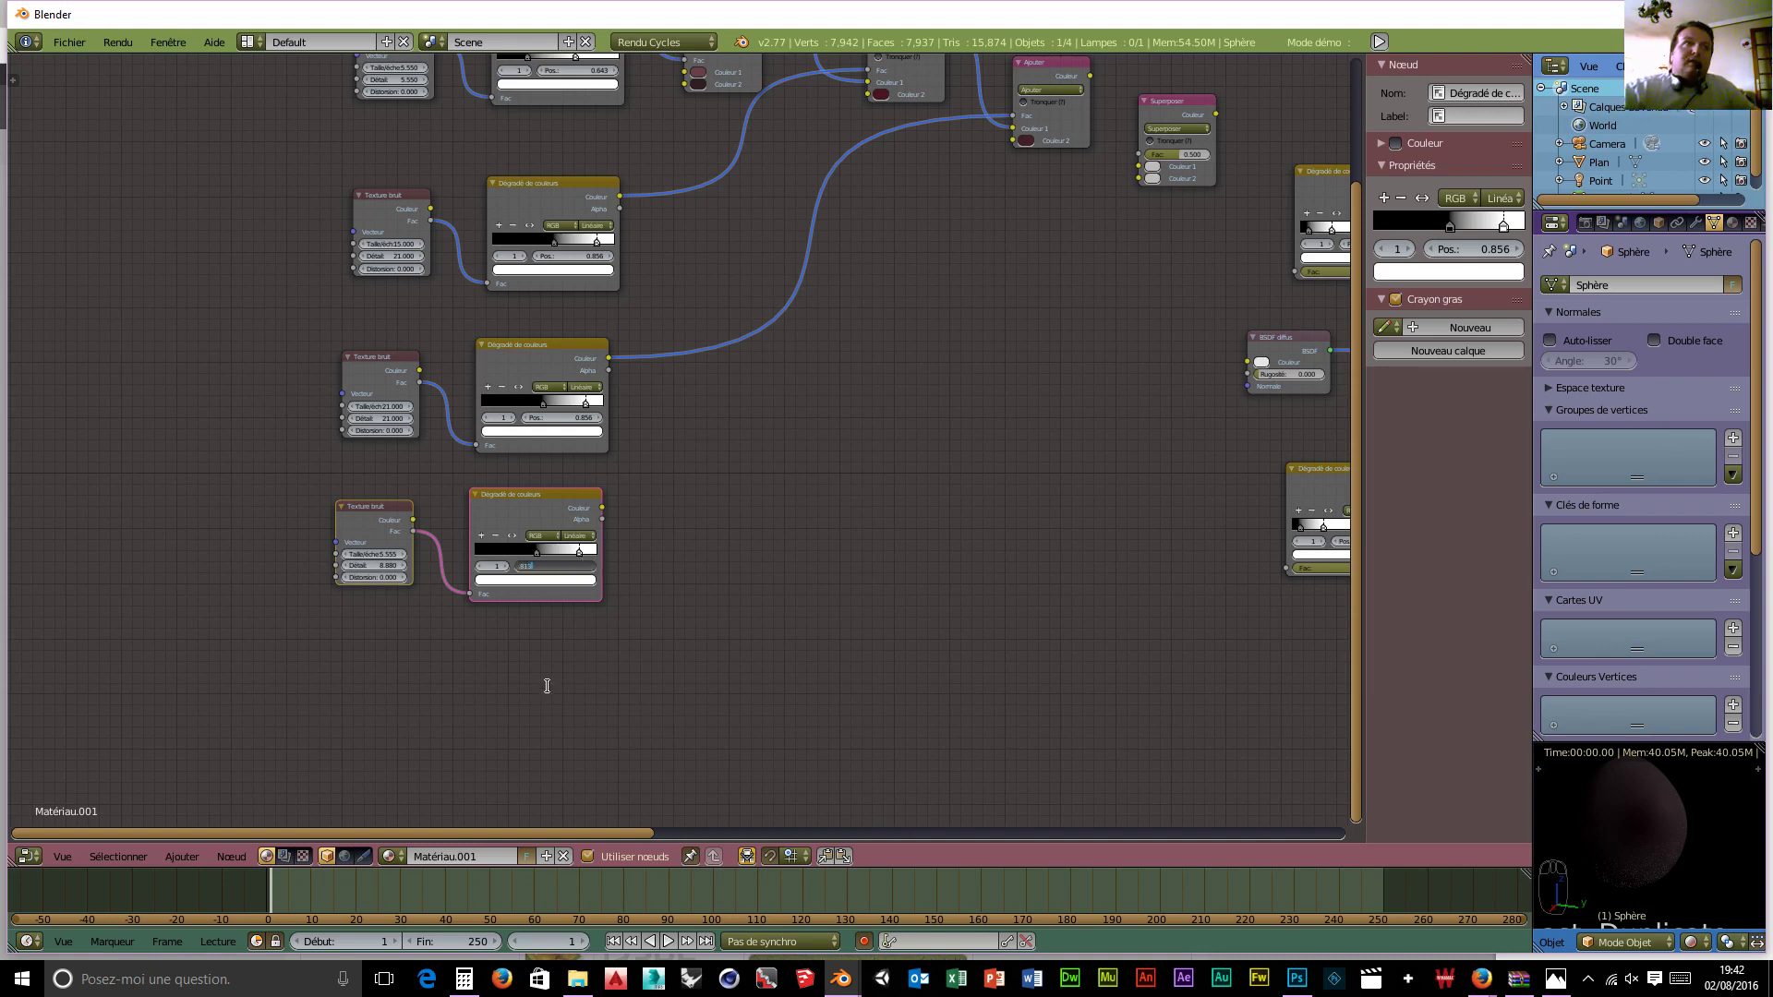
pyautogui.write('.813')
pyautogui.press('Return')
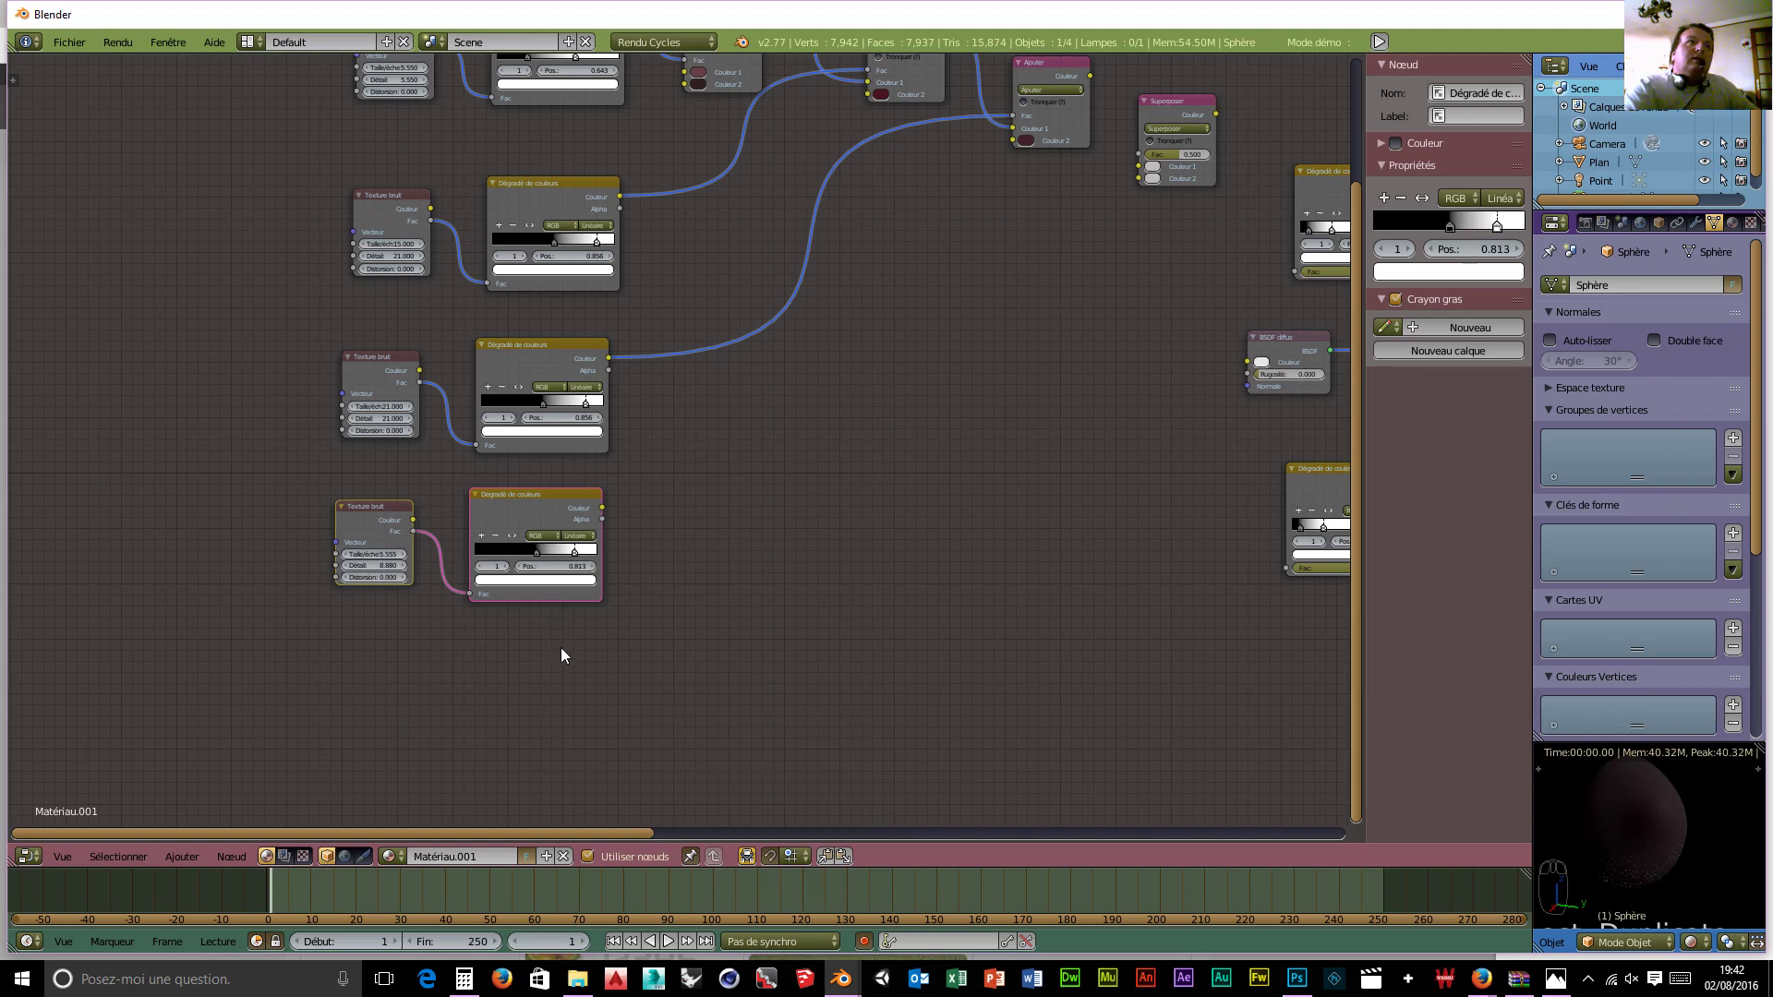
pyautogui.click(537, 552)
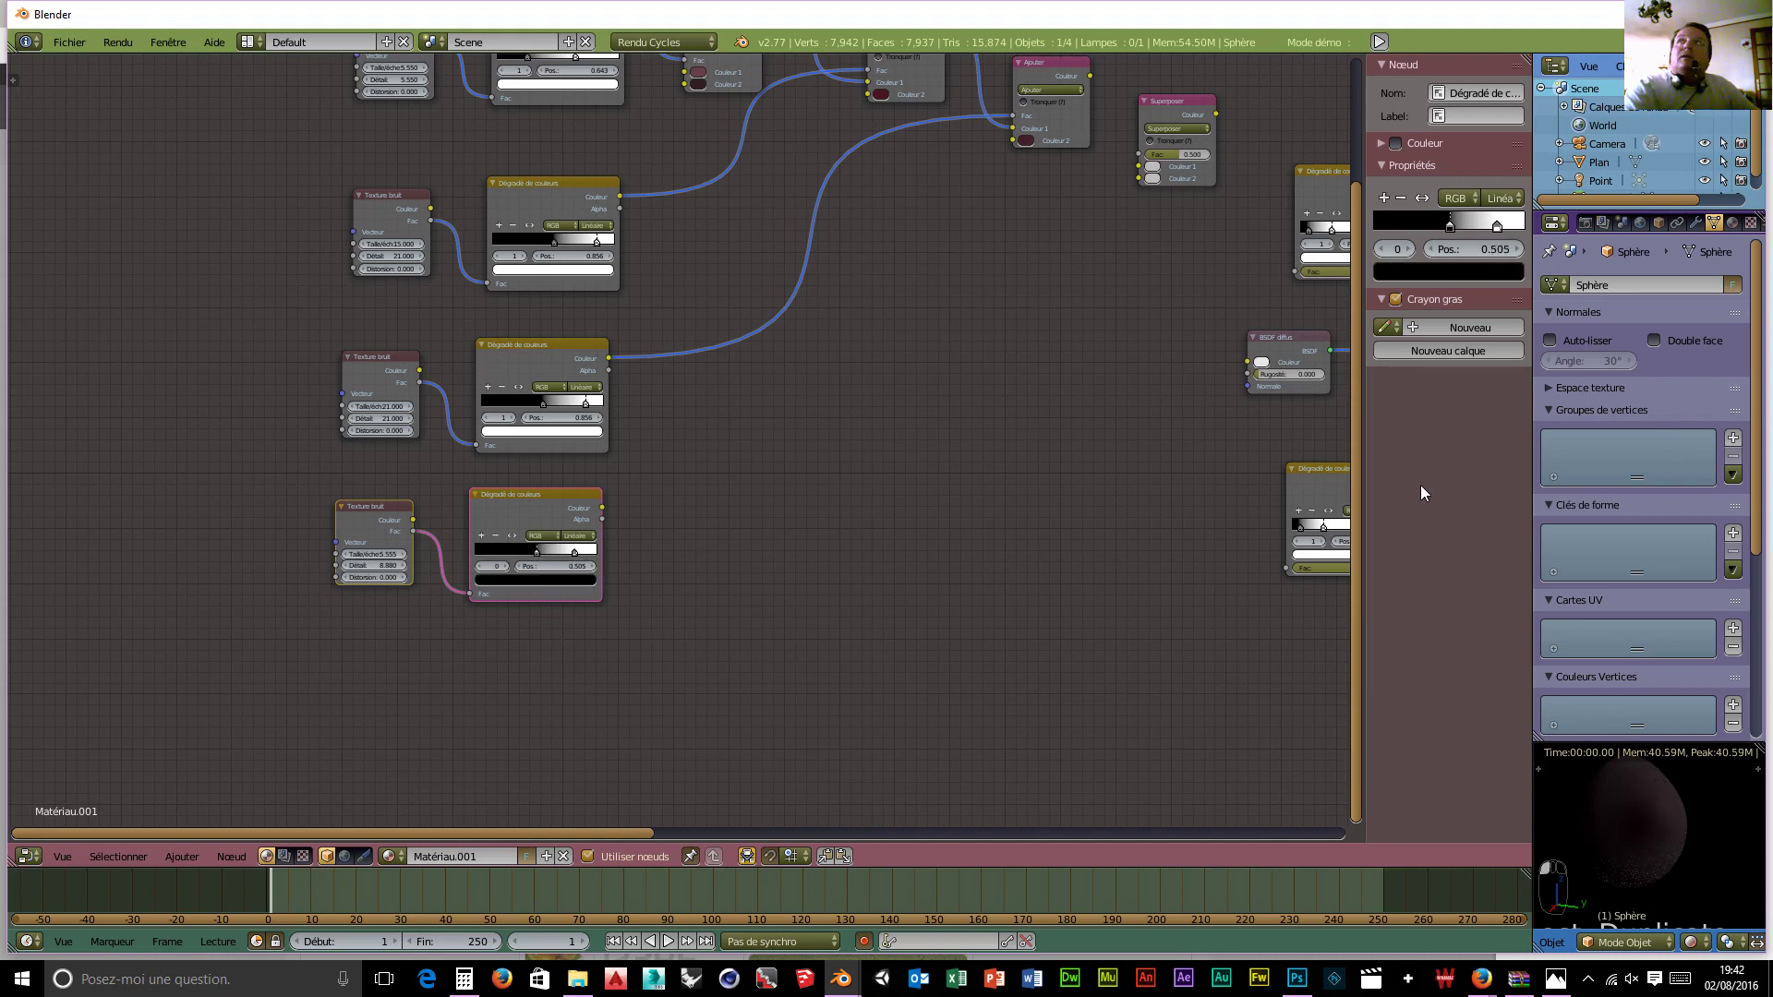
pyautogui.click(551, 565)
pyautogui.press('BackSpace')
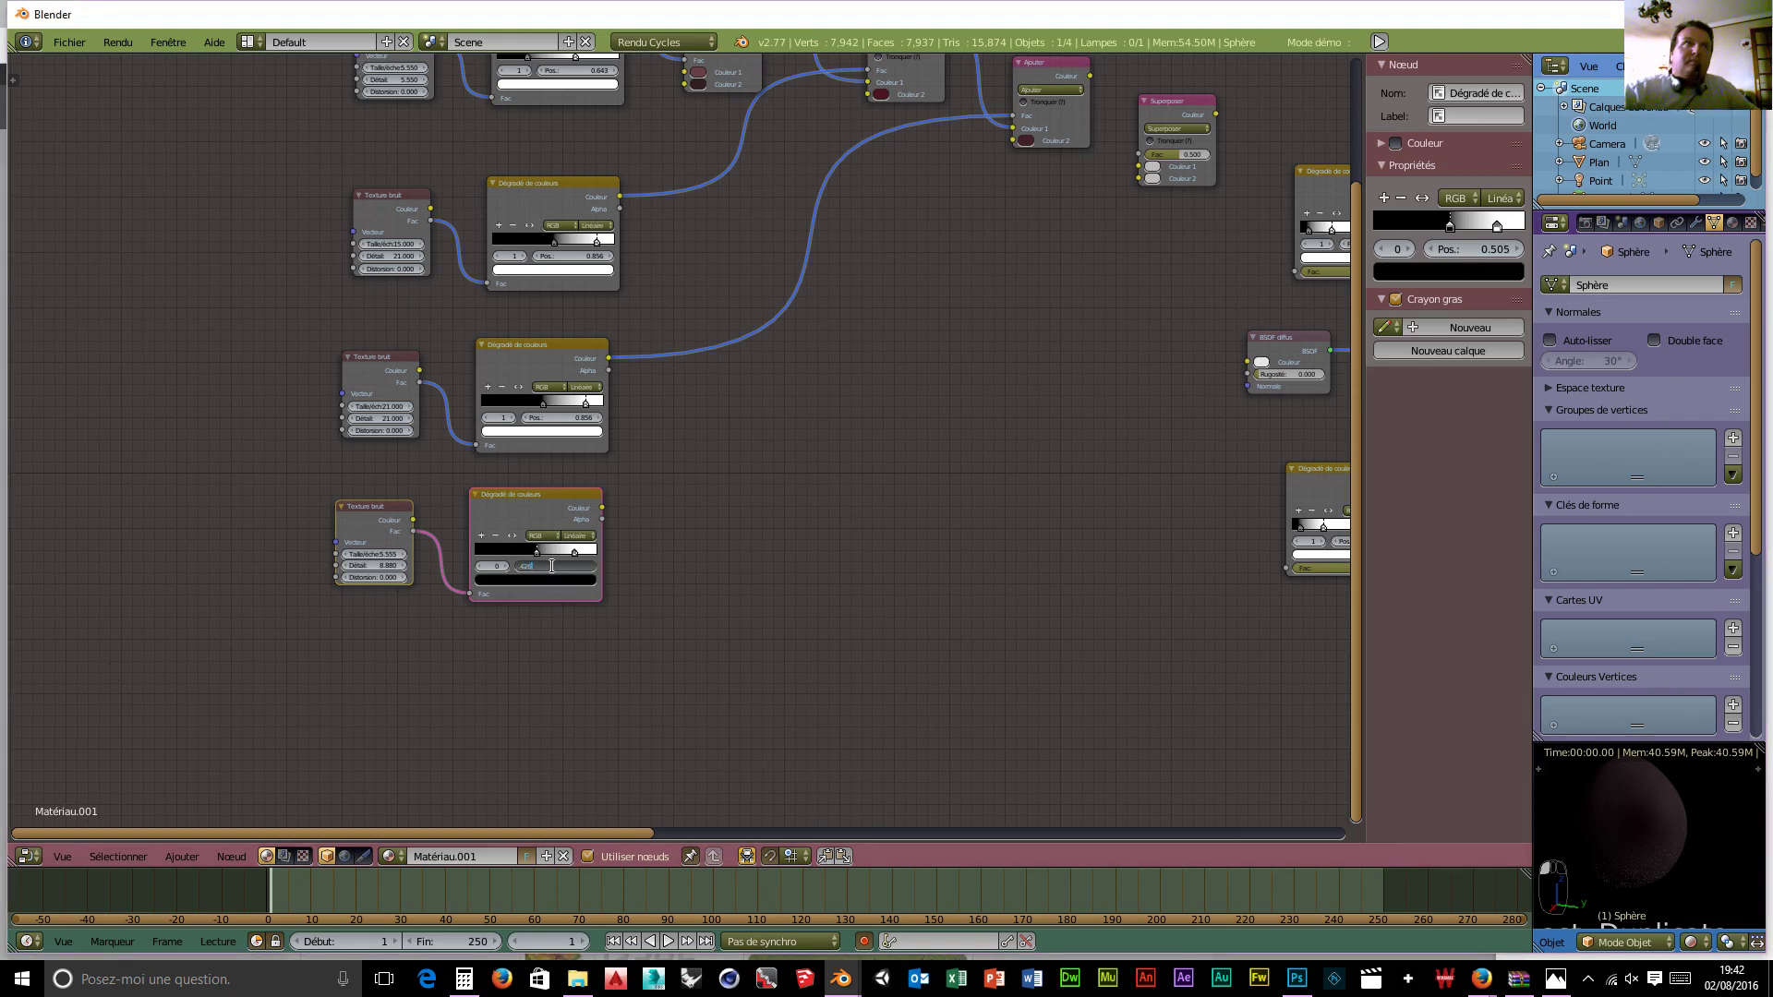
pyautogui.press('Return')
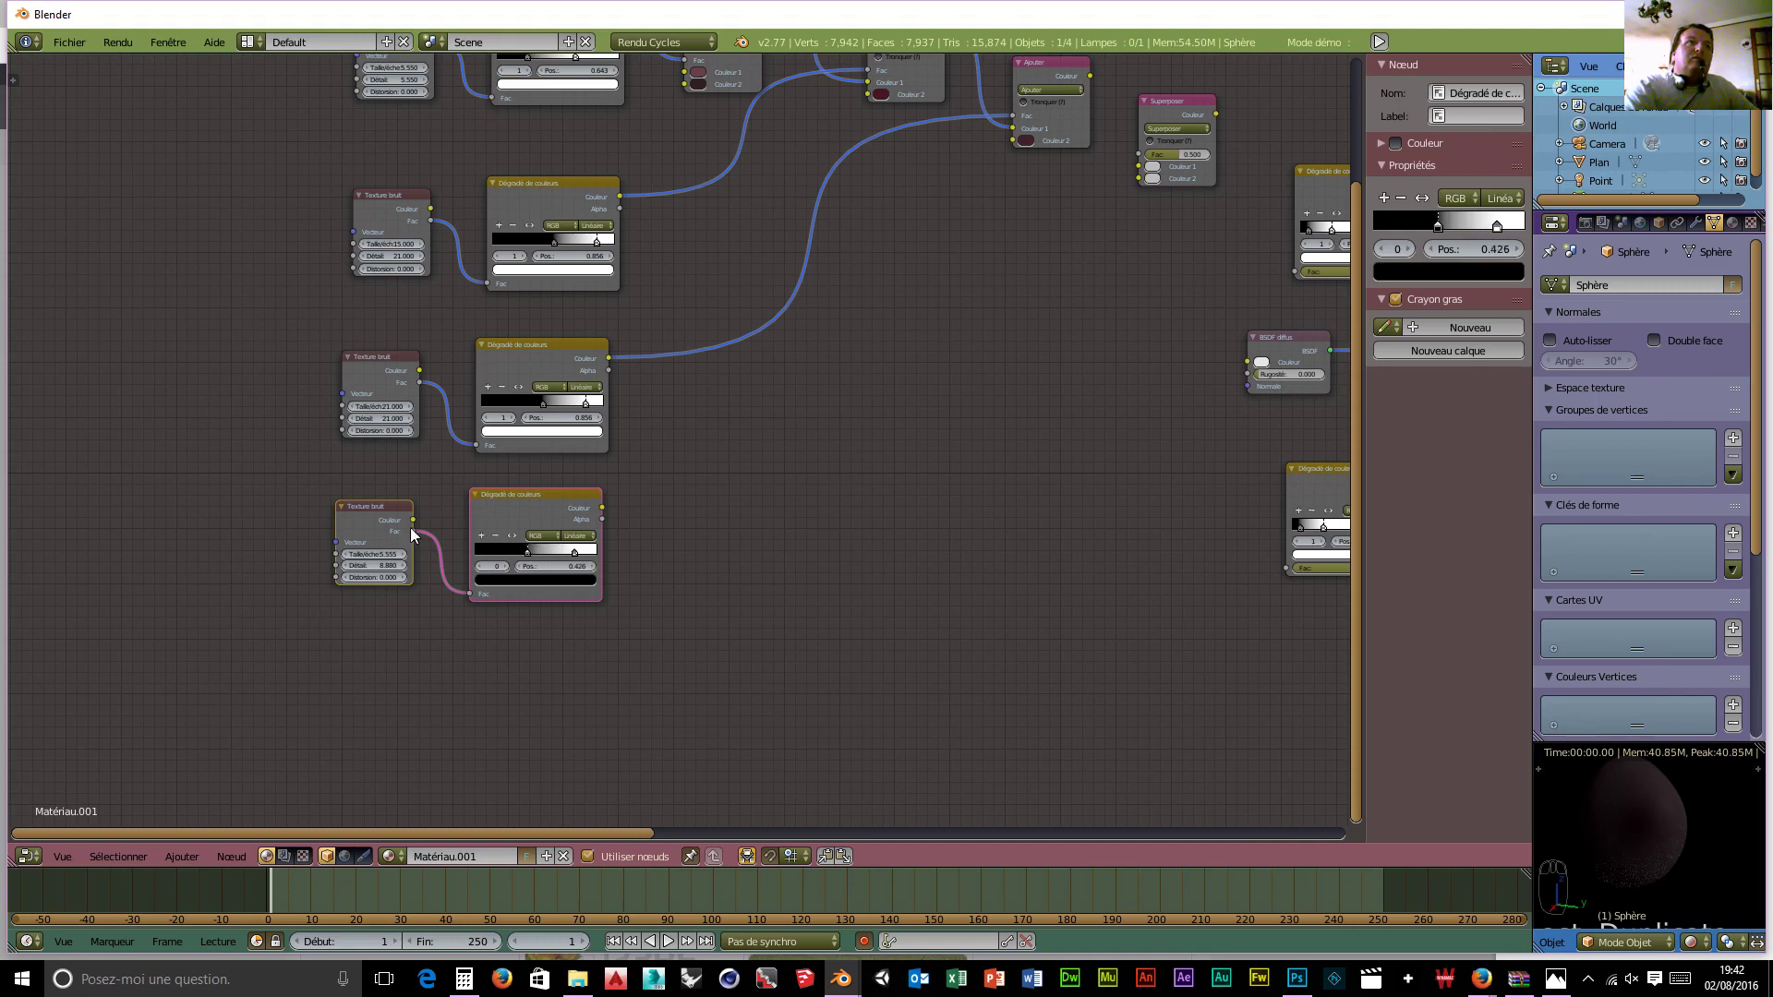
# Step: Connect the fourth-row color ramp to the Superposer node's Fac and the second Ajouter node's output to its Couleur 1, shifting the Superposer node slightly
pyautogui.moveTo(1018, 539); pyautogui.dragTo(766, 649, button='middle')
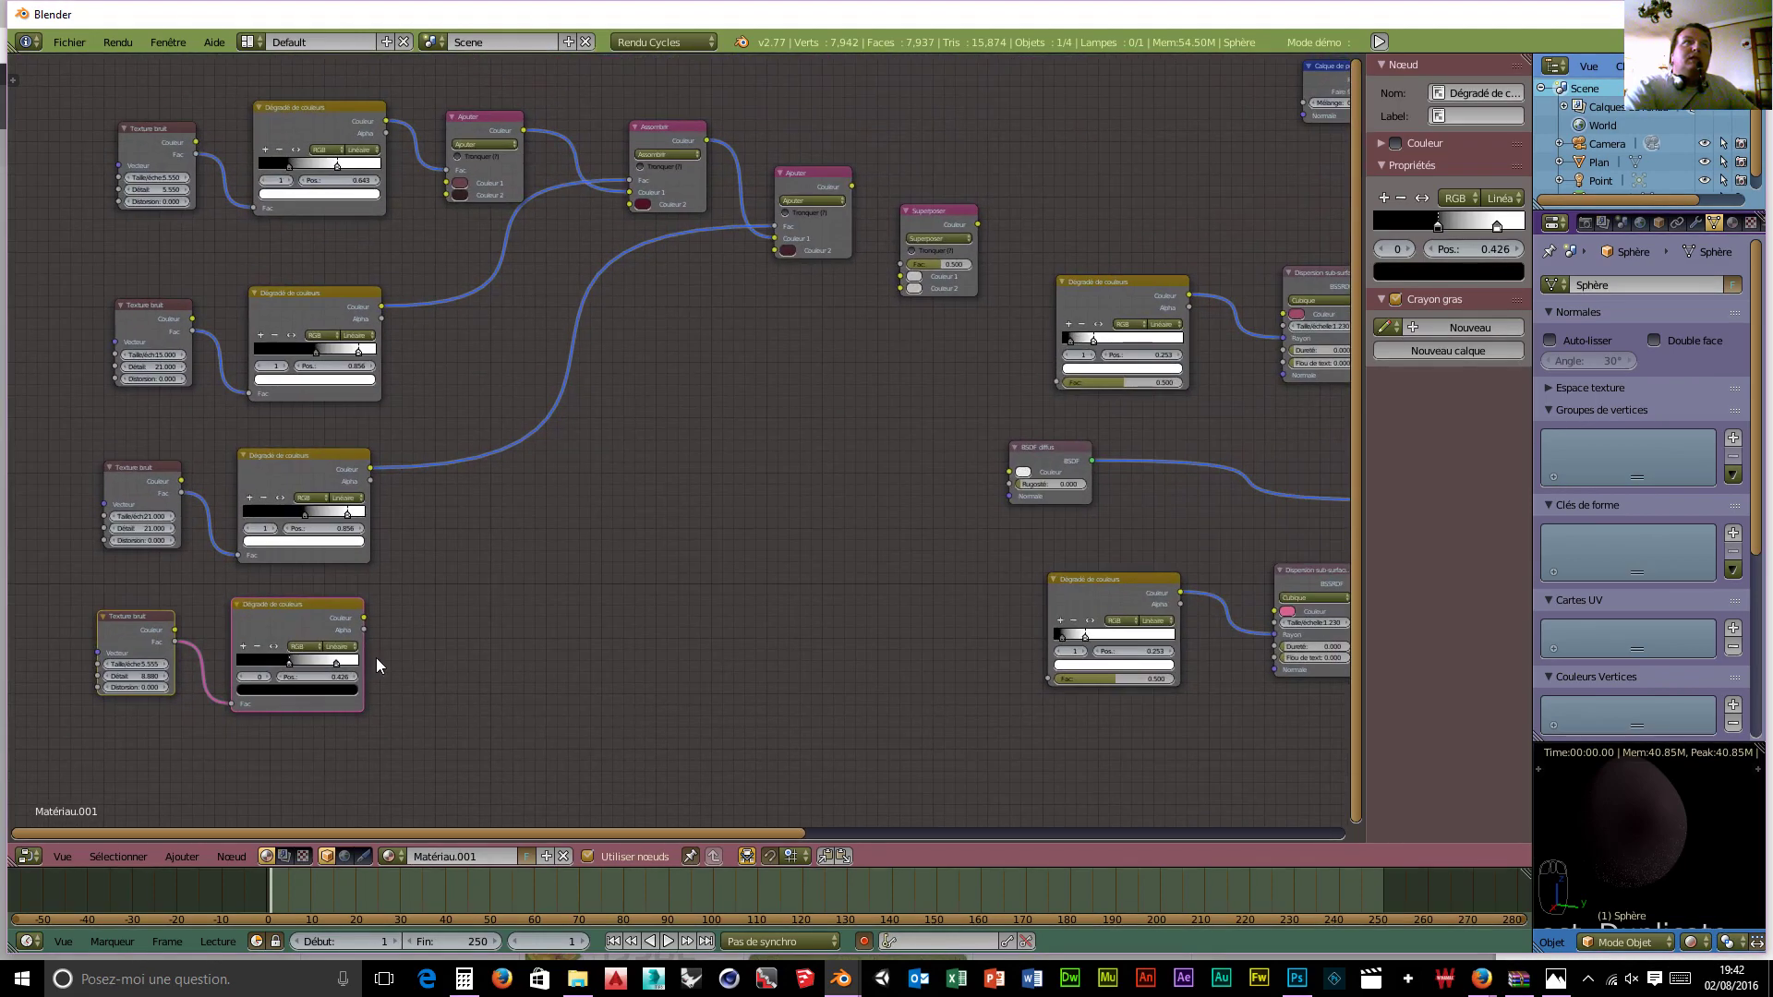
pyautogui.moveTo(365, 617); pyautogui.dragTo(903, 265)
pyautogui.moveTo(852, 185); pyautogui.dragTo(910, 277)
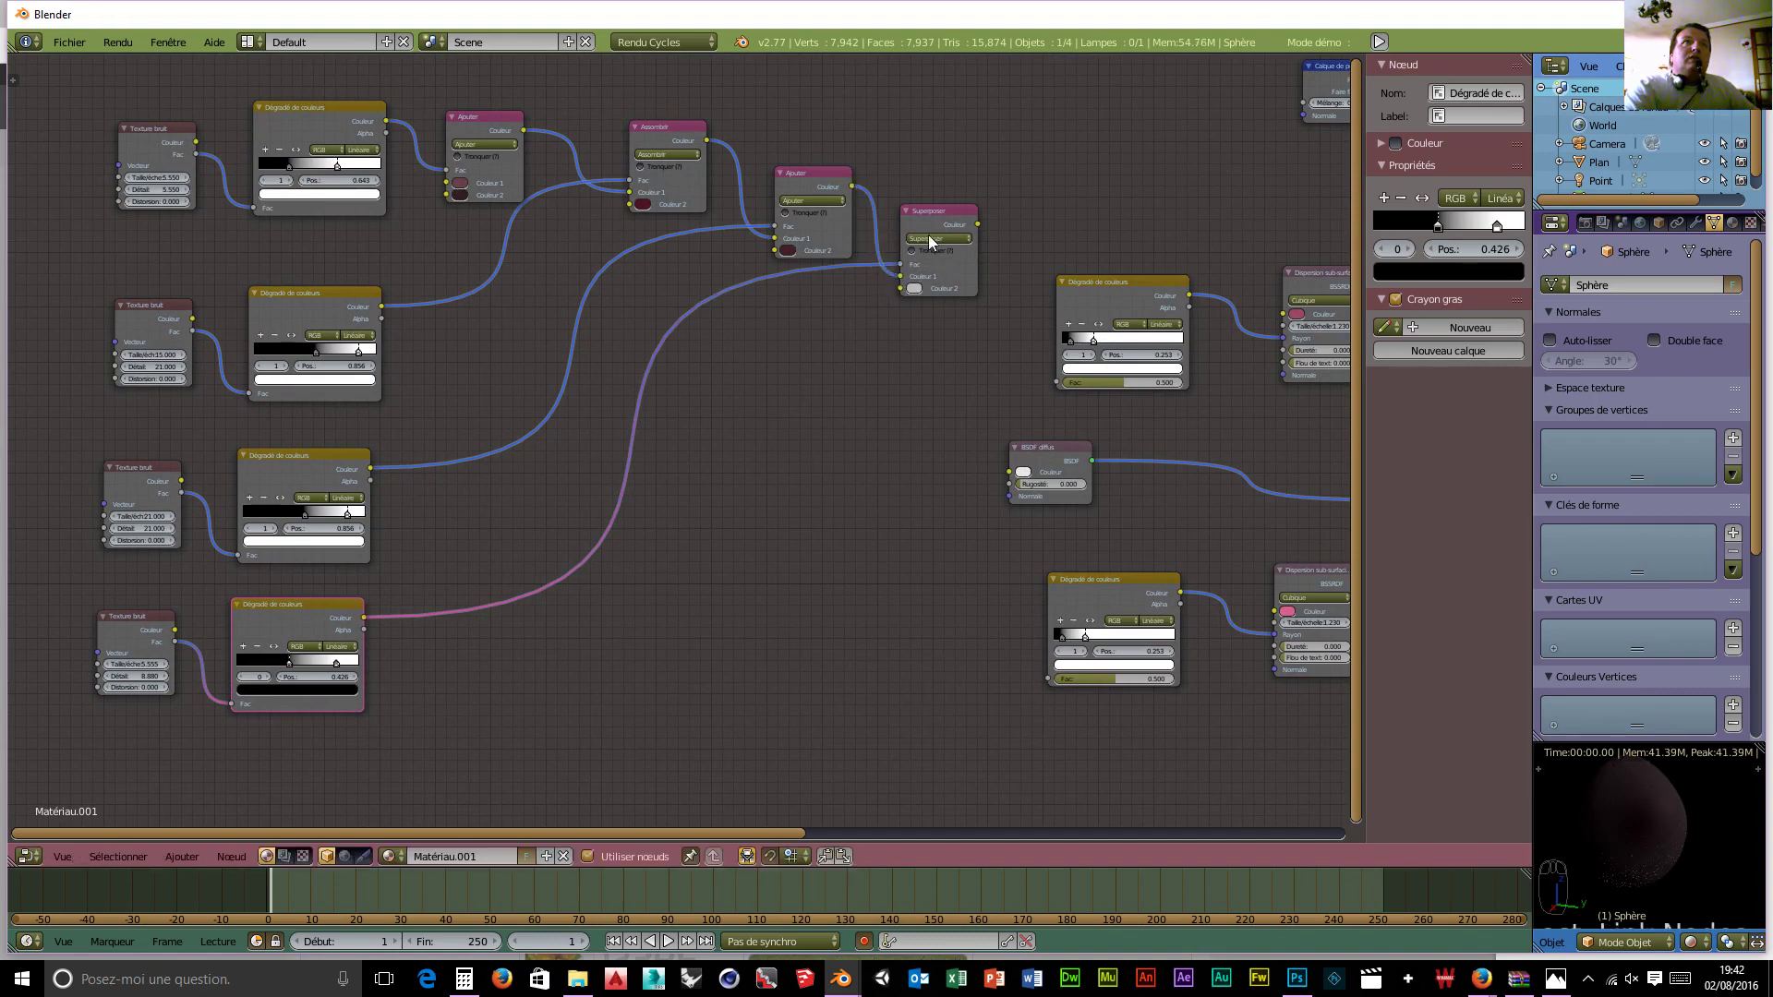
pyautogui.moveTo(928, 207); pyautogui.dragTo(955, 223)
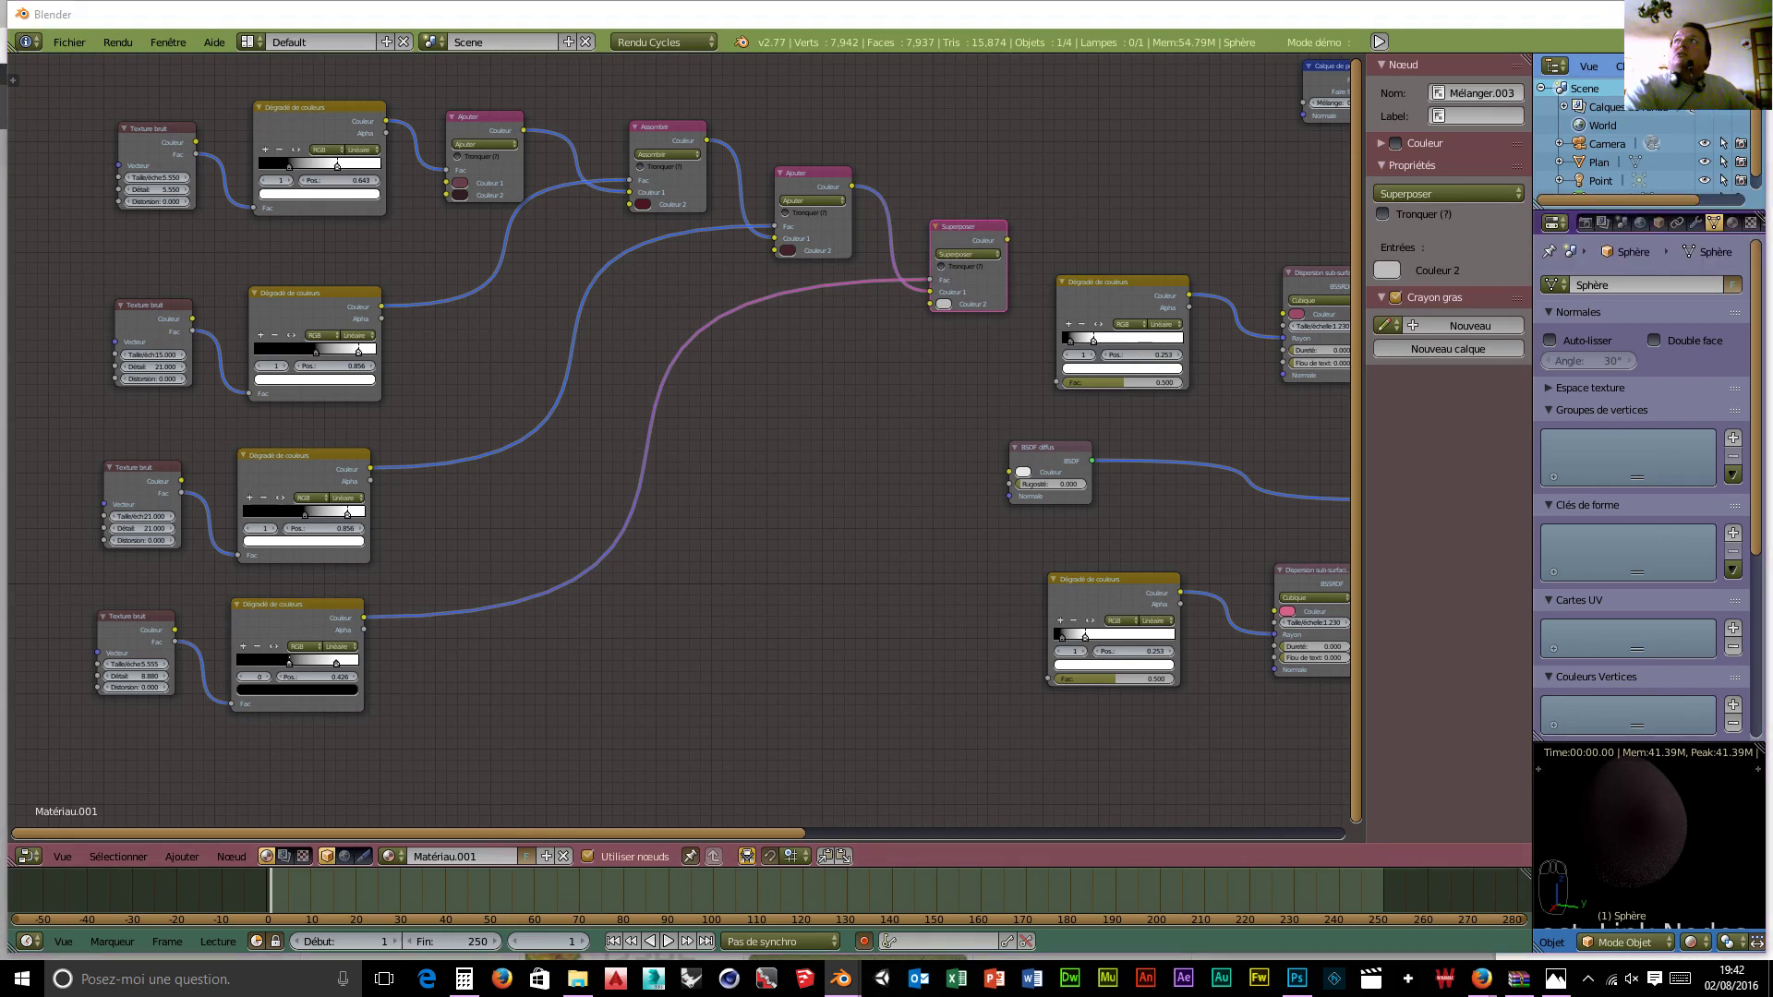
# Step: Set Couleur 2 of the Superposer node to the hex color 271217
pyautogui.click(943, 304)
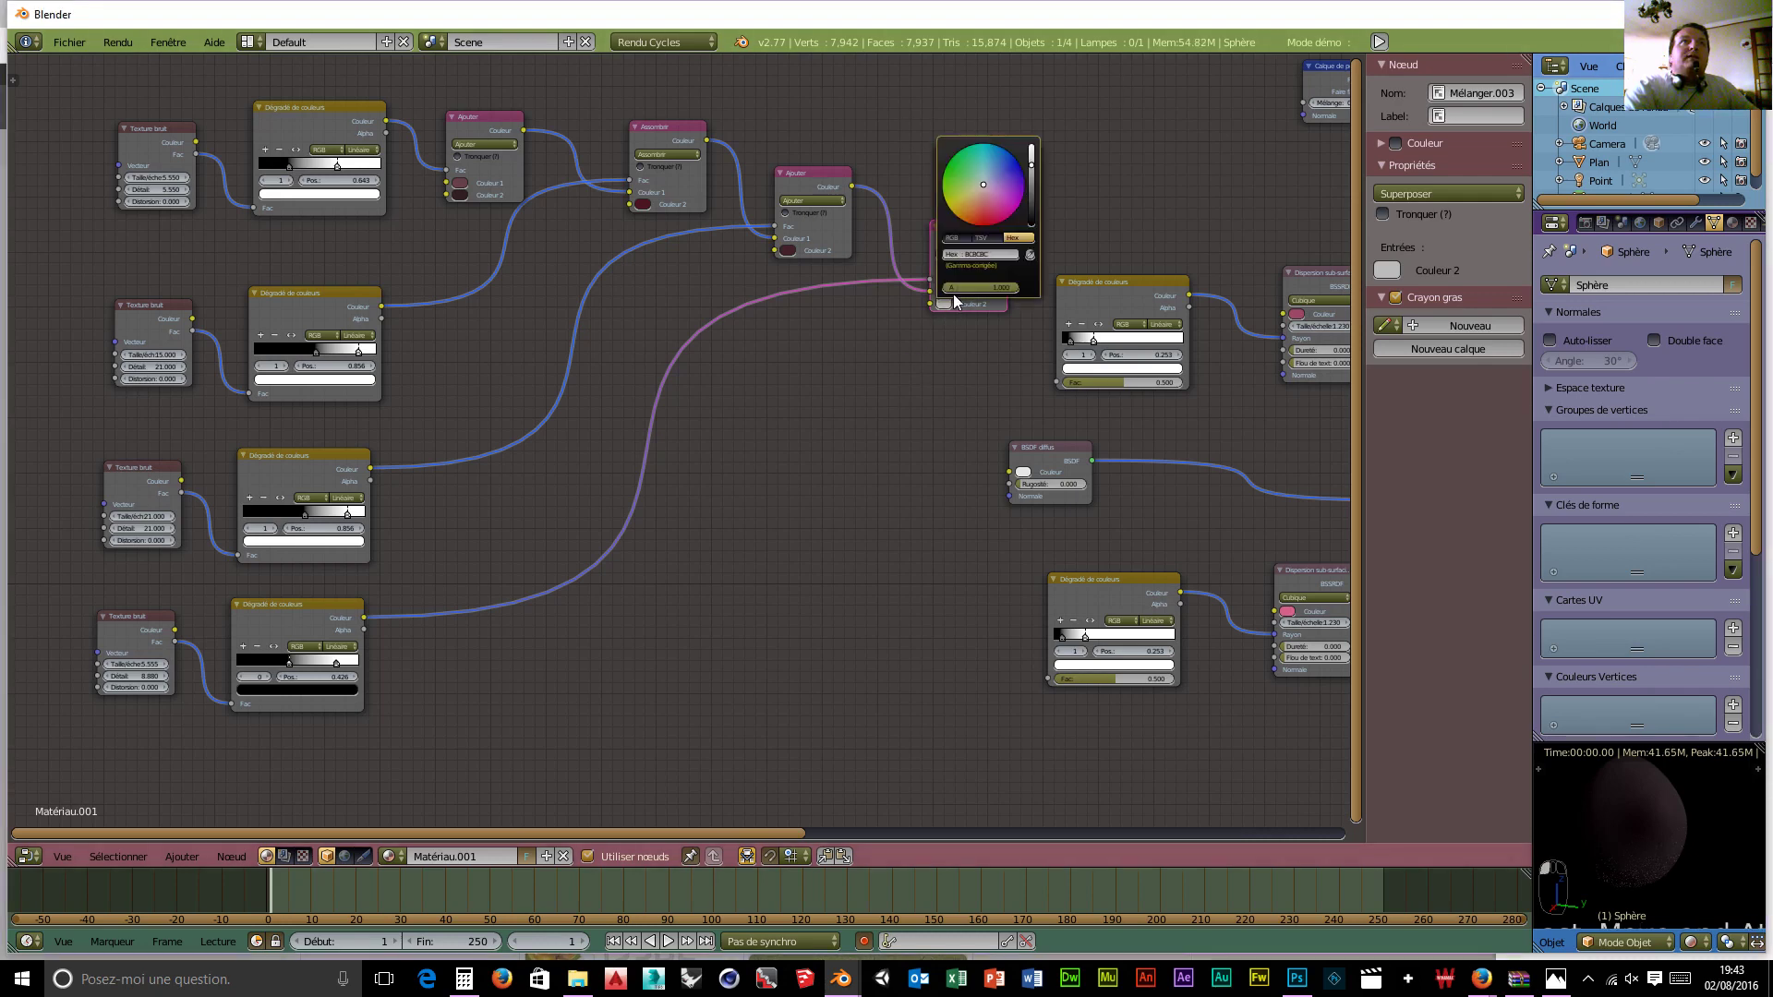
pyautogui.click(982, 255)
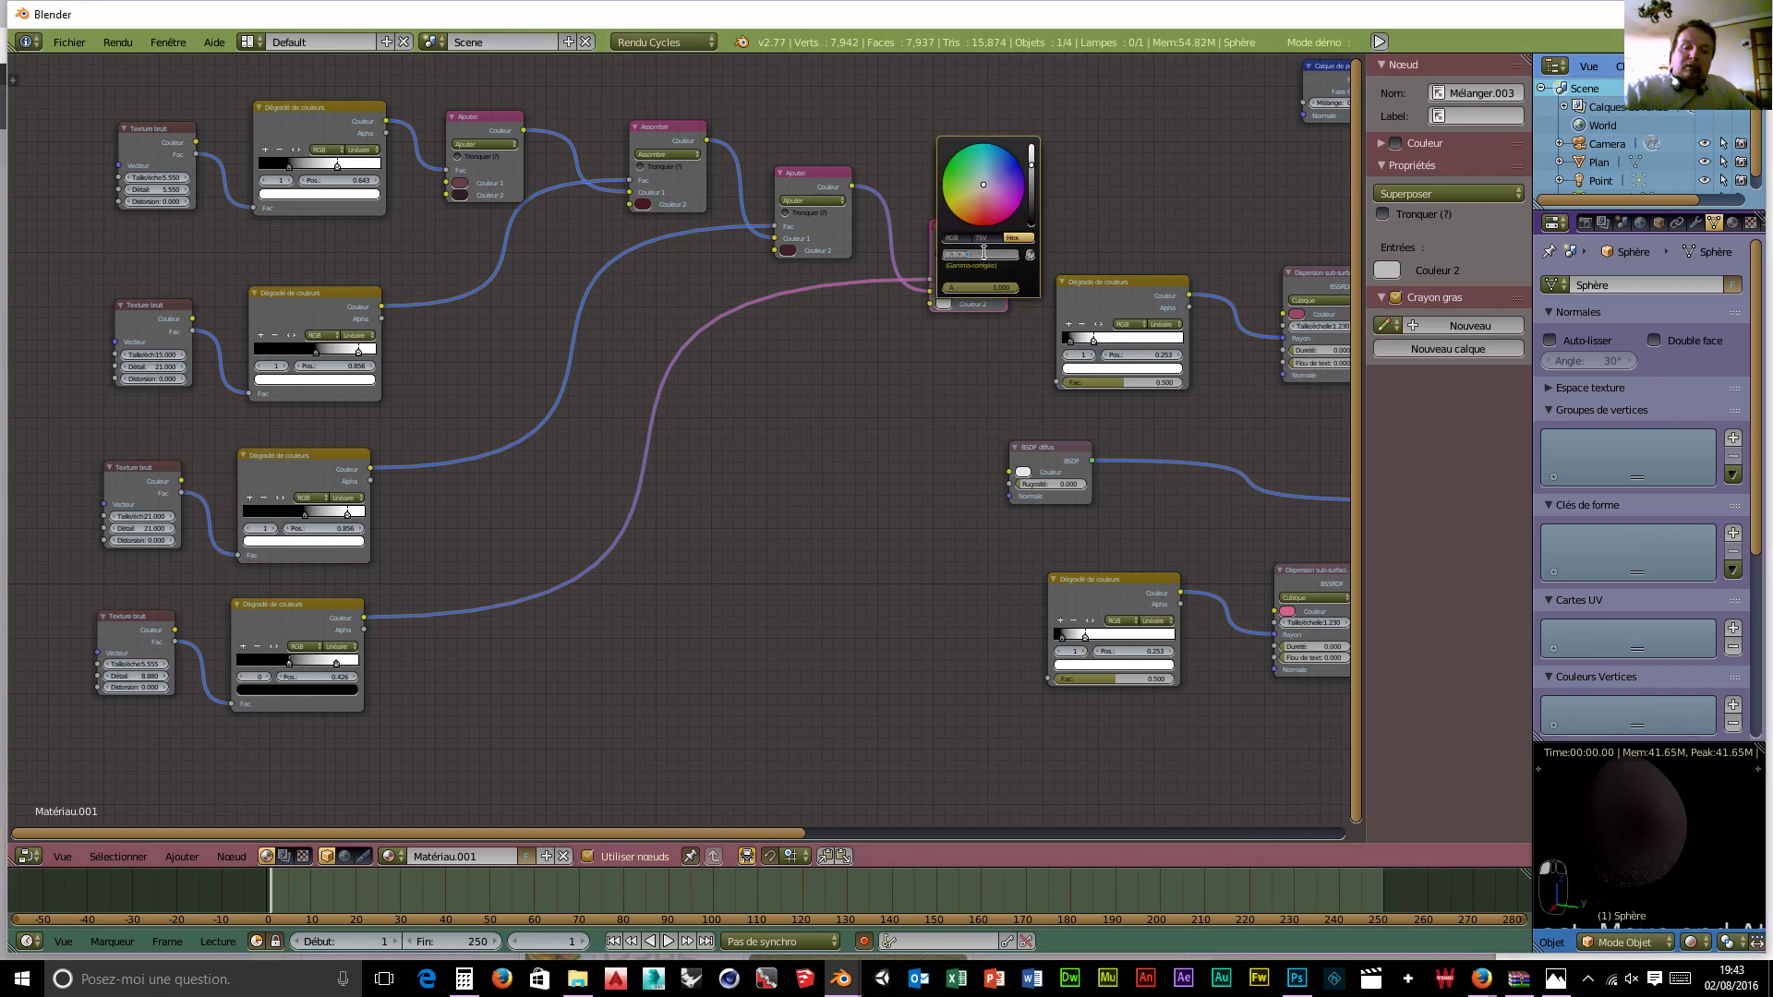
pyautogui.write('271217')
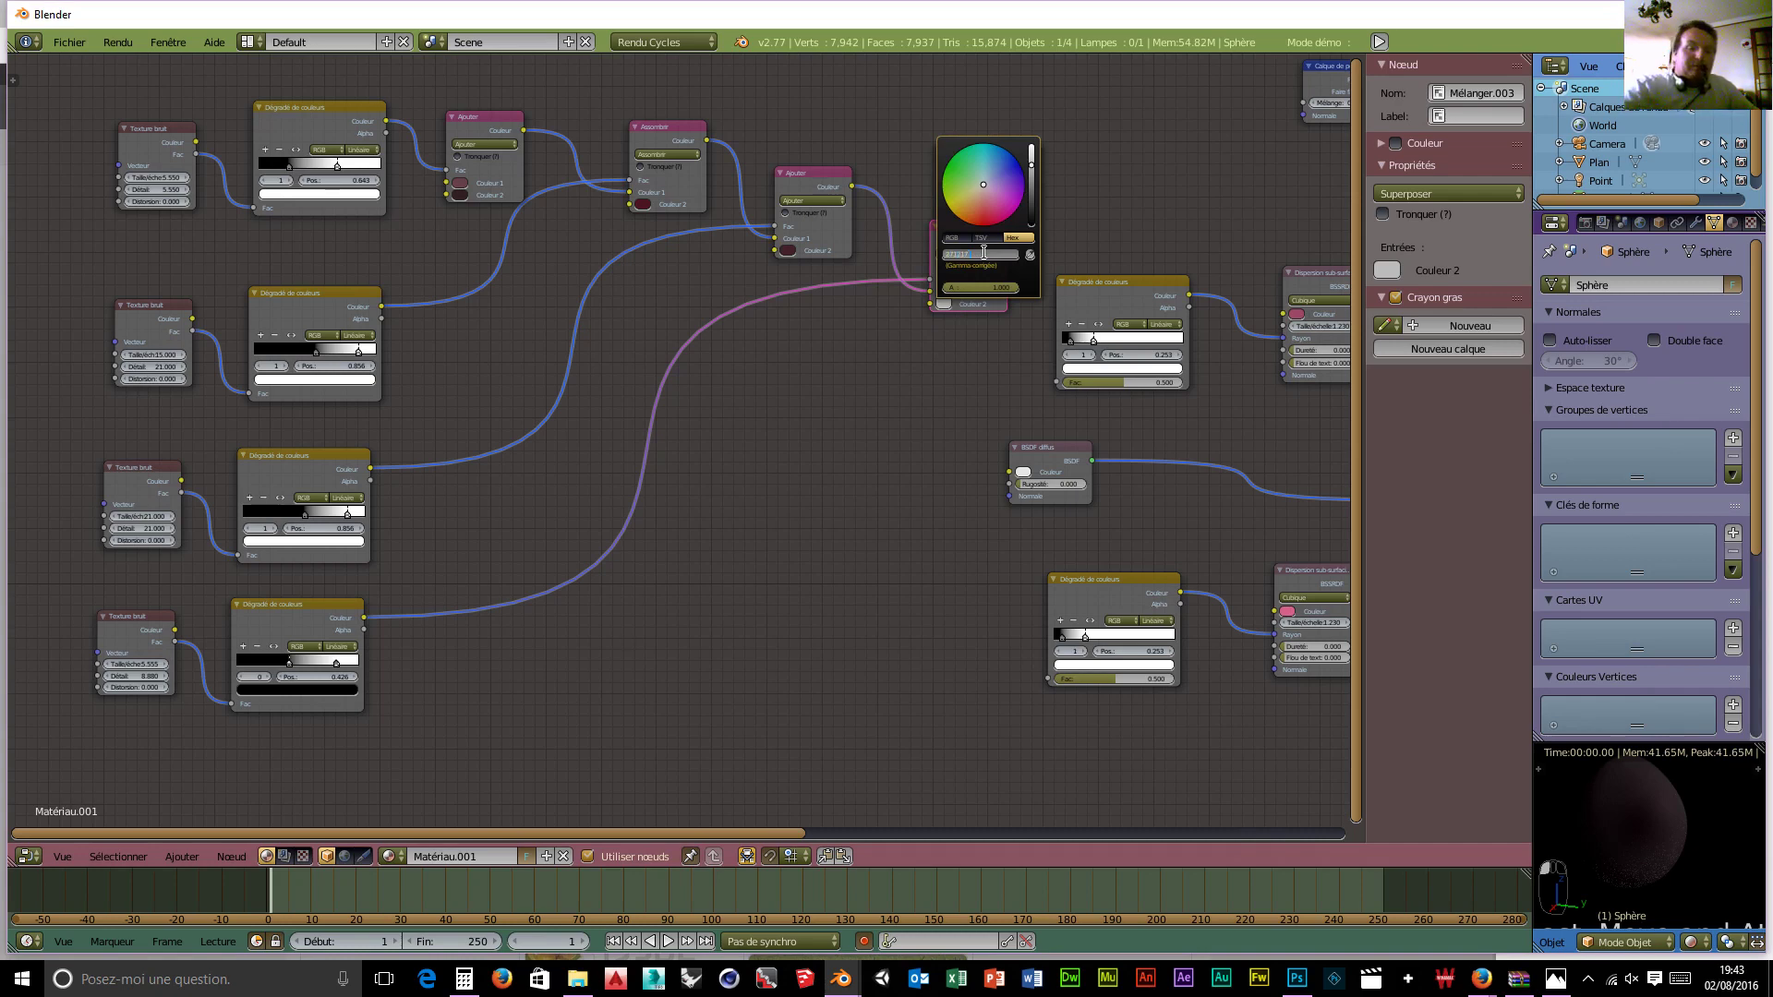
pyautogui.press('Return')
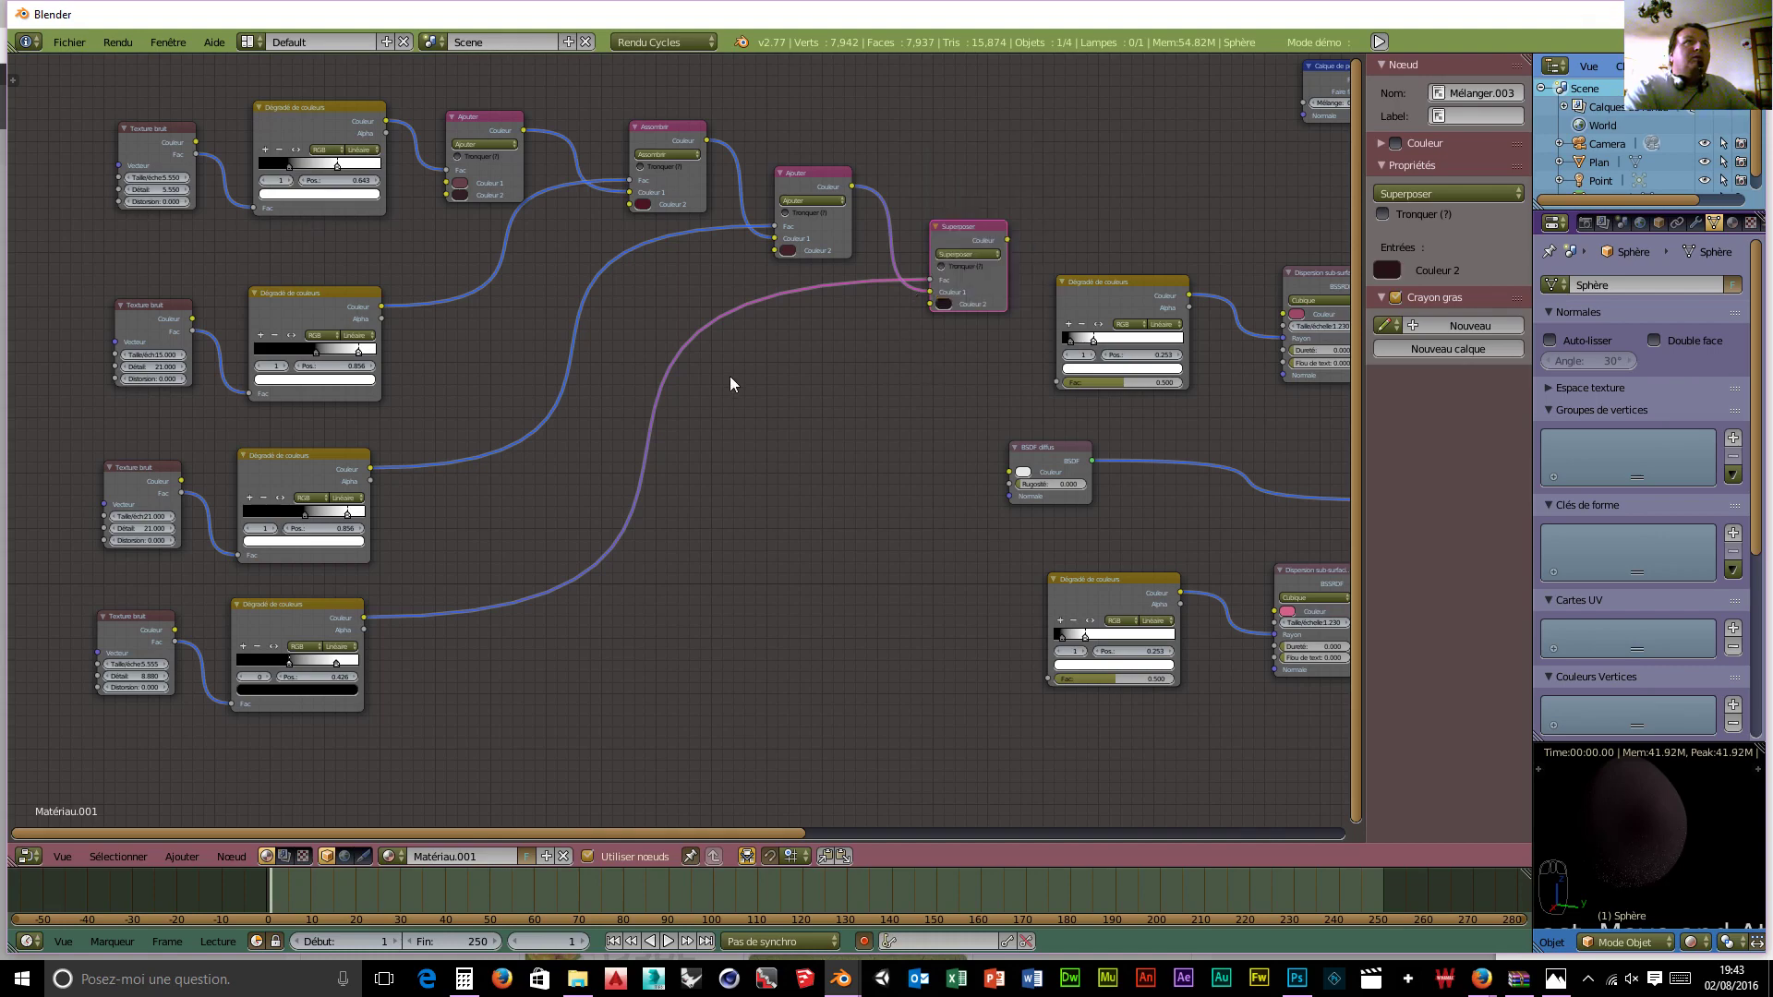
# Step: Move the four noise rows and their mix nodes farther from the shaders, and connect the Superposer output to the BSDF diffus color
pyautogui.scroll(-2, 730, 375)
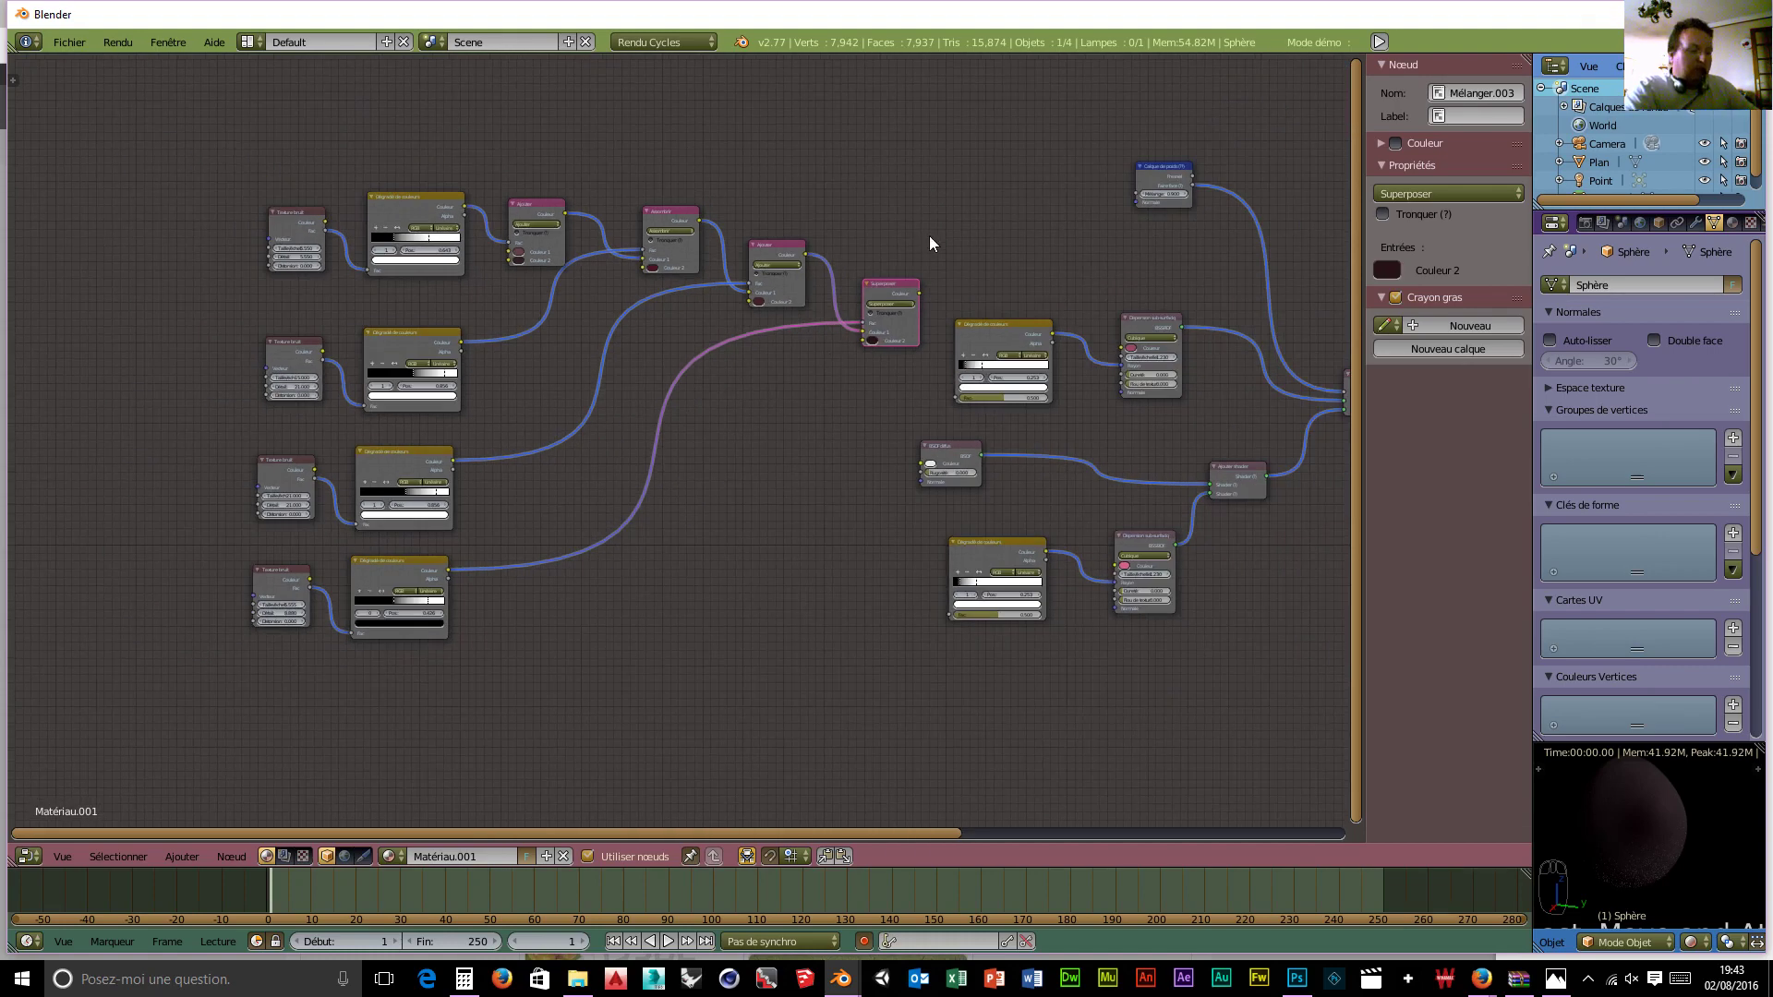
pyautogui.press('b')
pyautogui.moveTo(931, 209); pyautogui.dragTo(269, 434)
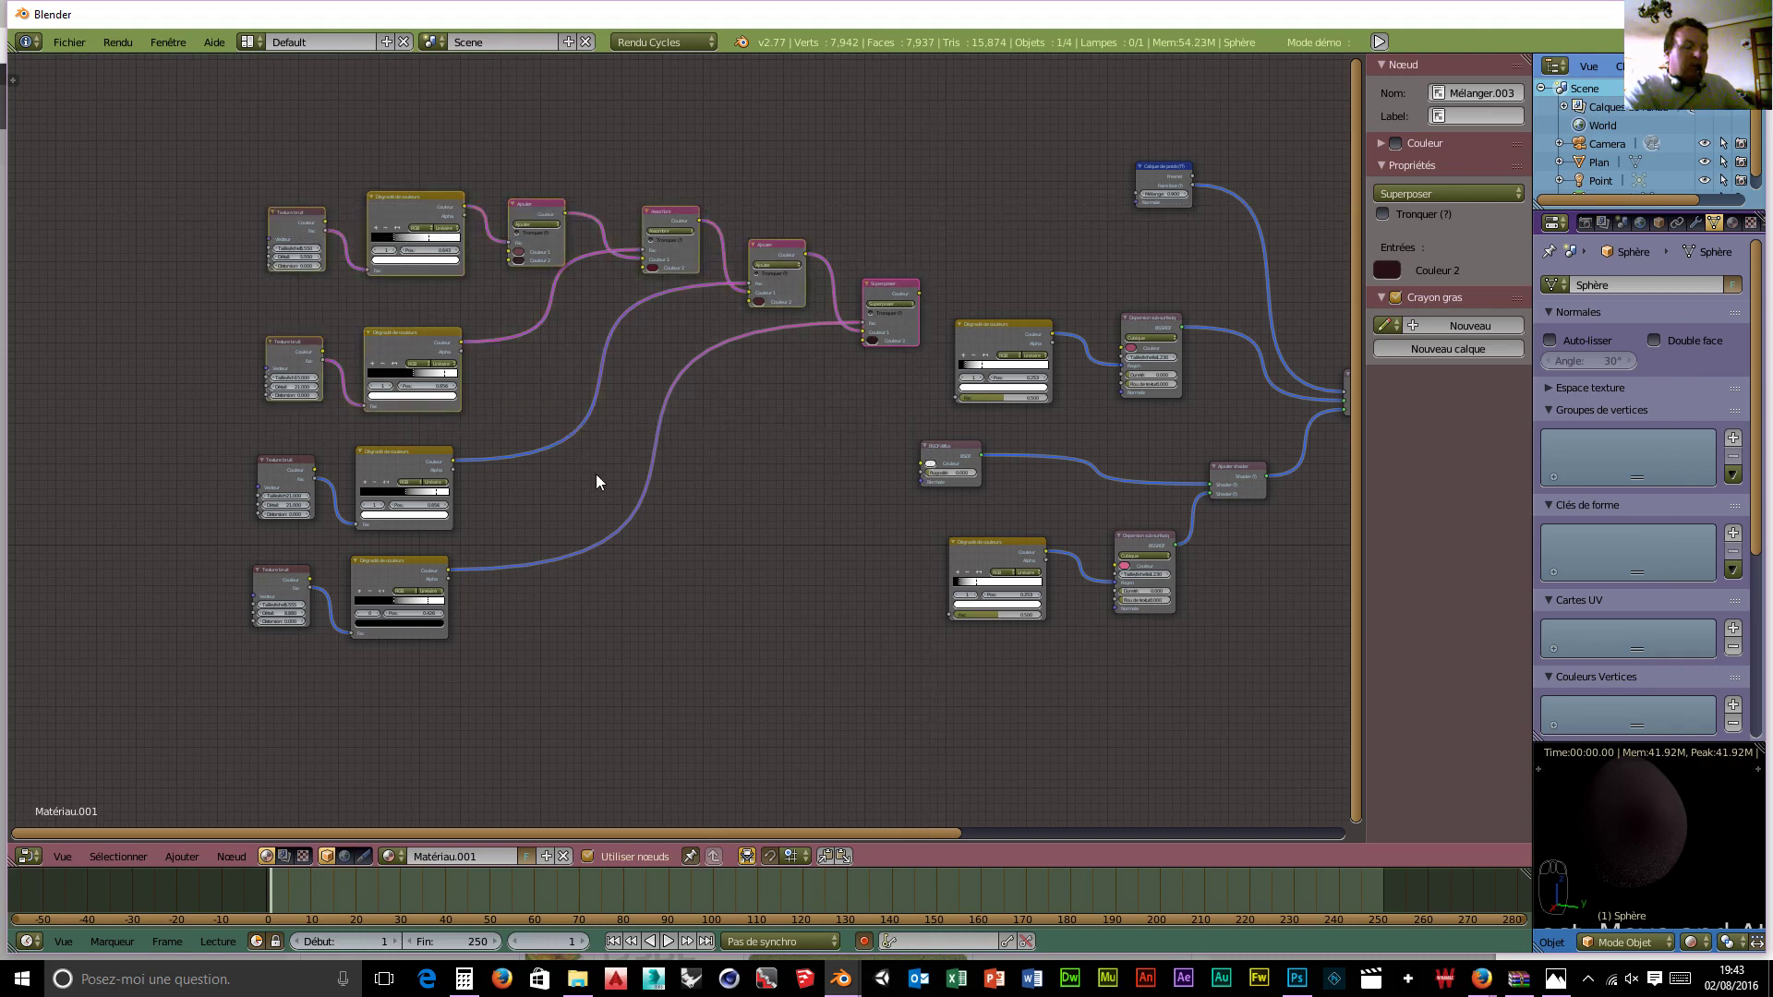
pyautogui.press('b')
pyautogui.moveTo(587, 443); pyautogui.dragTo(220, 694)
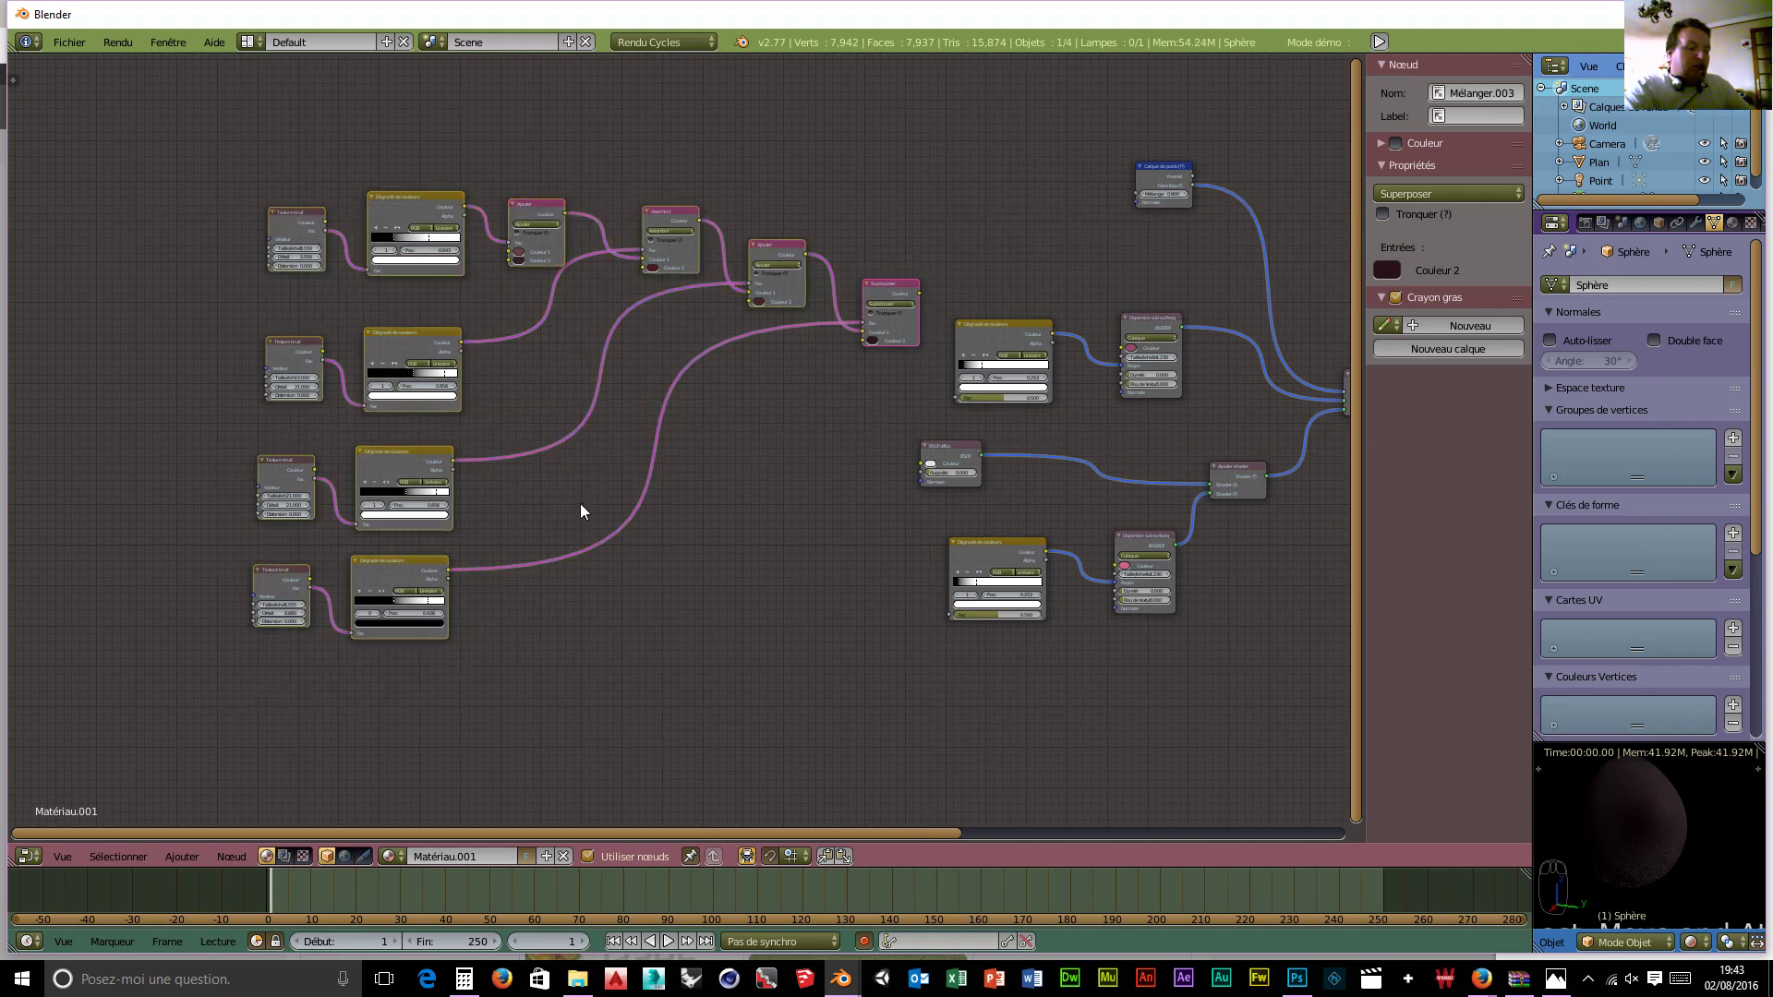
pyautogui.press('g')
pyautogui.click(434, 538)
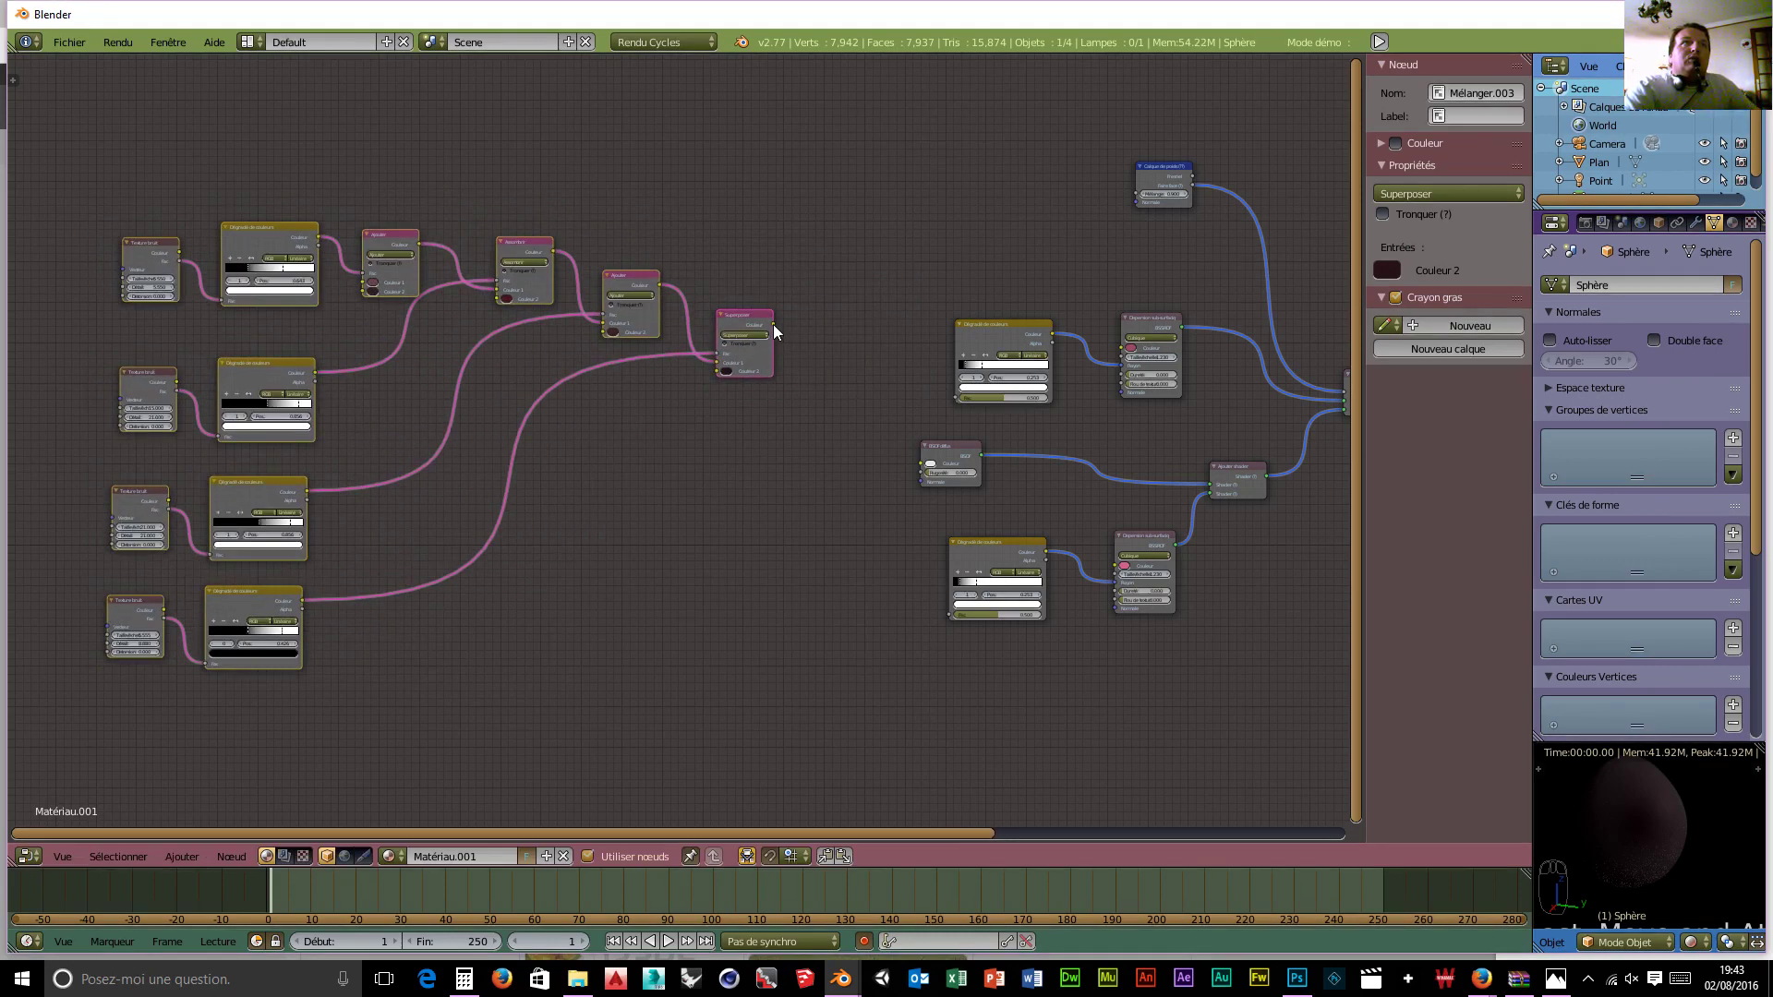
pyautogui.moveTo(773, 324); pyautogui.dragTo(782, 327)
pyautogui.moveTo(799, 395); pyautogui.dragTo(921, 430)
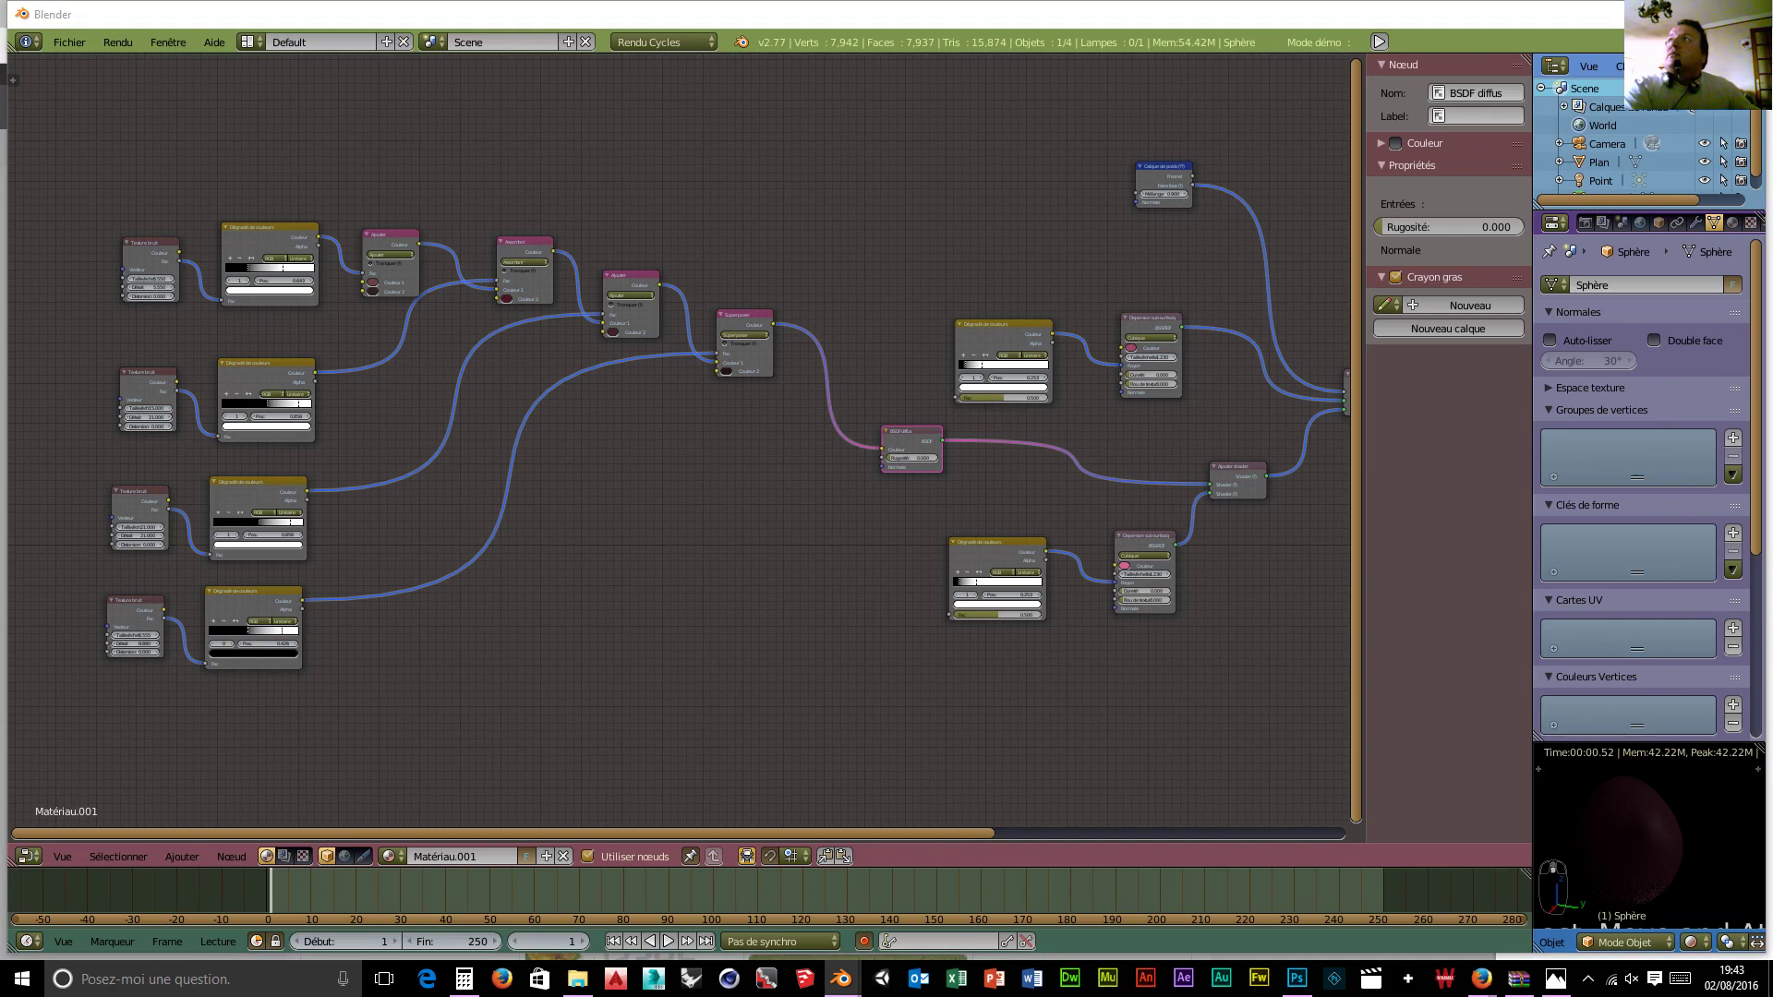
# Step: Move the material output node farther away from the final mix shader, diagonally below the network
pyautogui.scroll(-3, 901, 658)
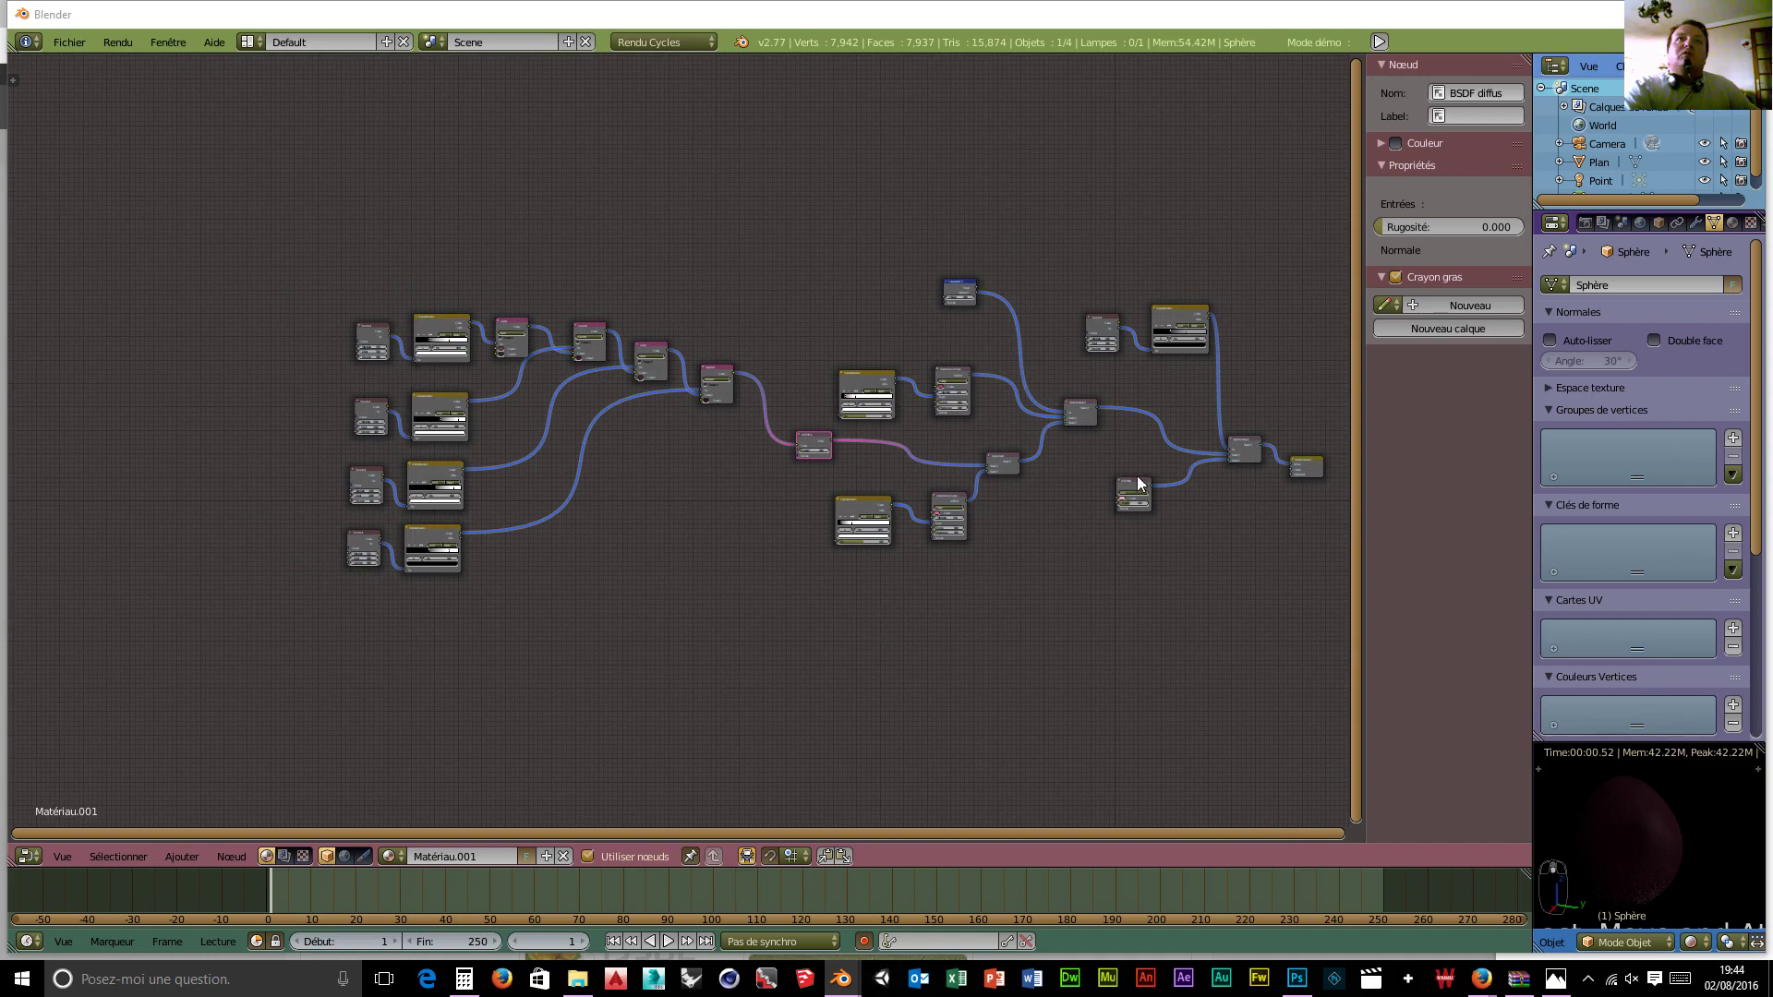
pyautogui.moveTo(1152, 613); pyautogui.dragTo(673, 558, button='middle')
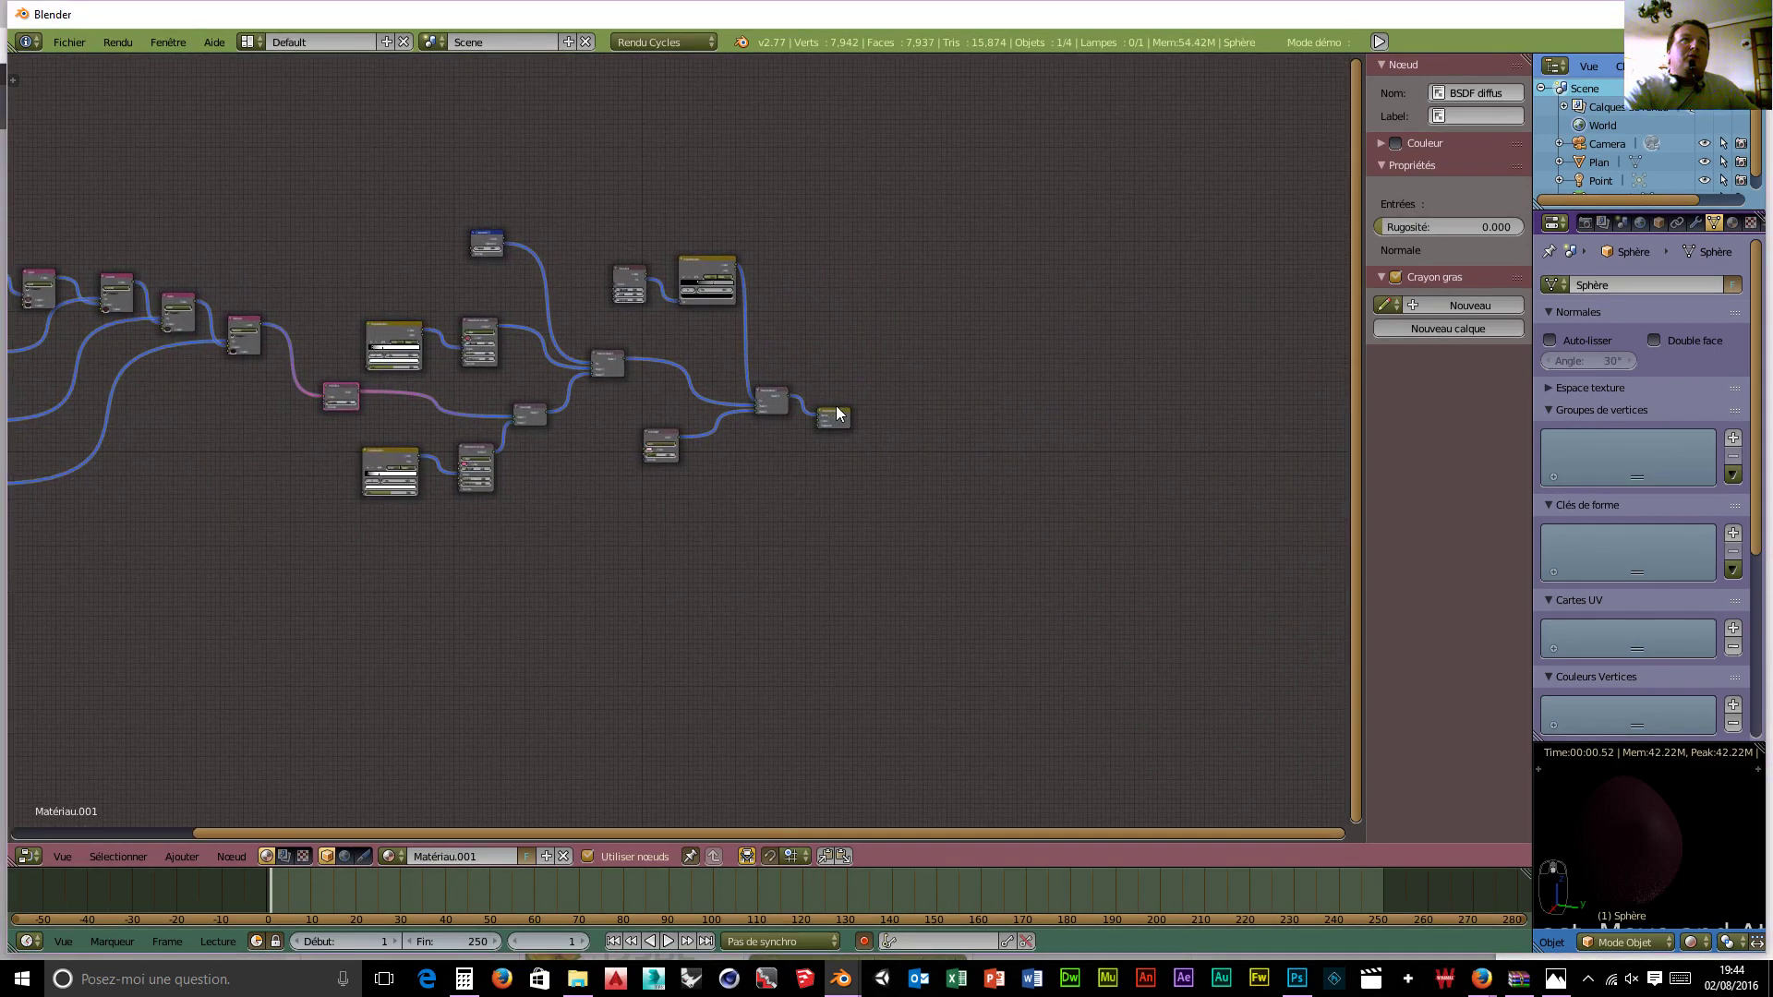
pyautogui.press('g')
pyautogui.click(839, 412)
pyautogui.click(839, 412)
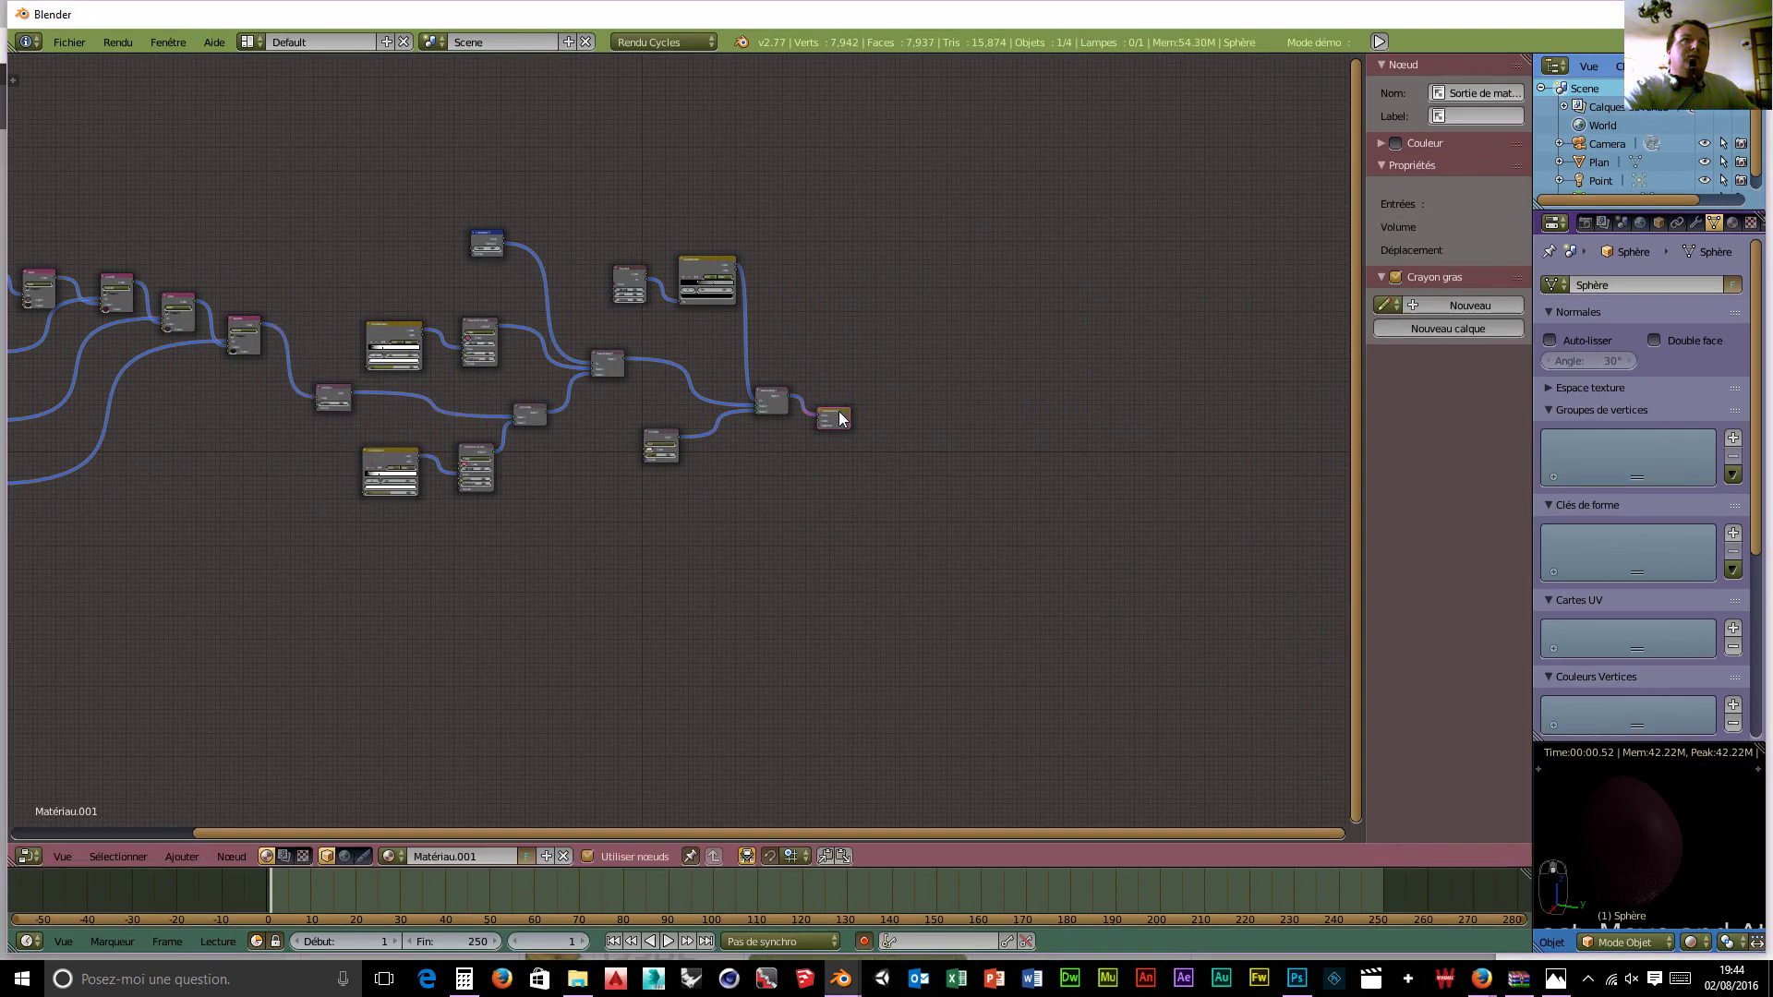
pyautogui.press('g')
pyautogui.click(1009, 554)
# Step: Duplicate the whole node network except the material output and place the copy directly below the original
pyautogui.scroll(-4, 552, 512)
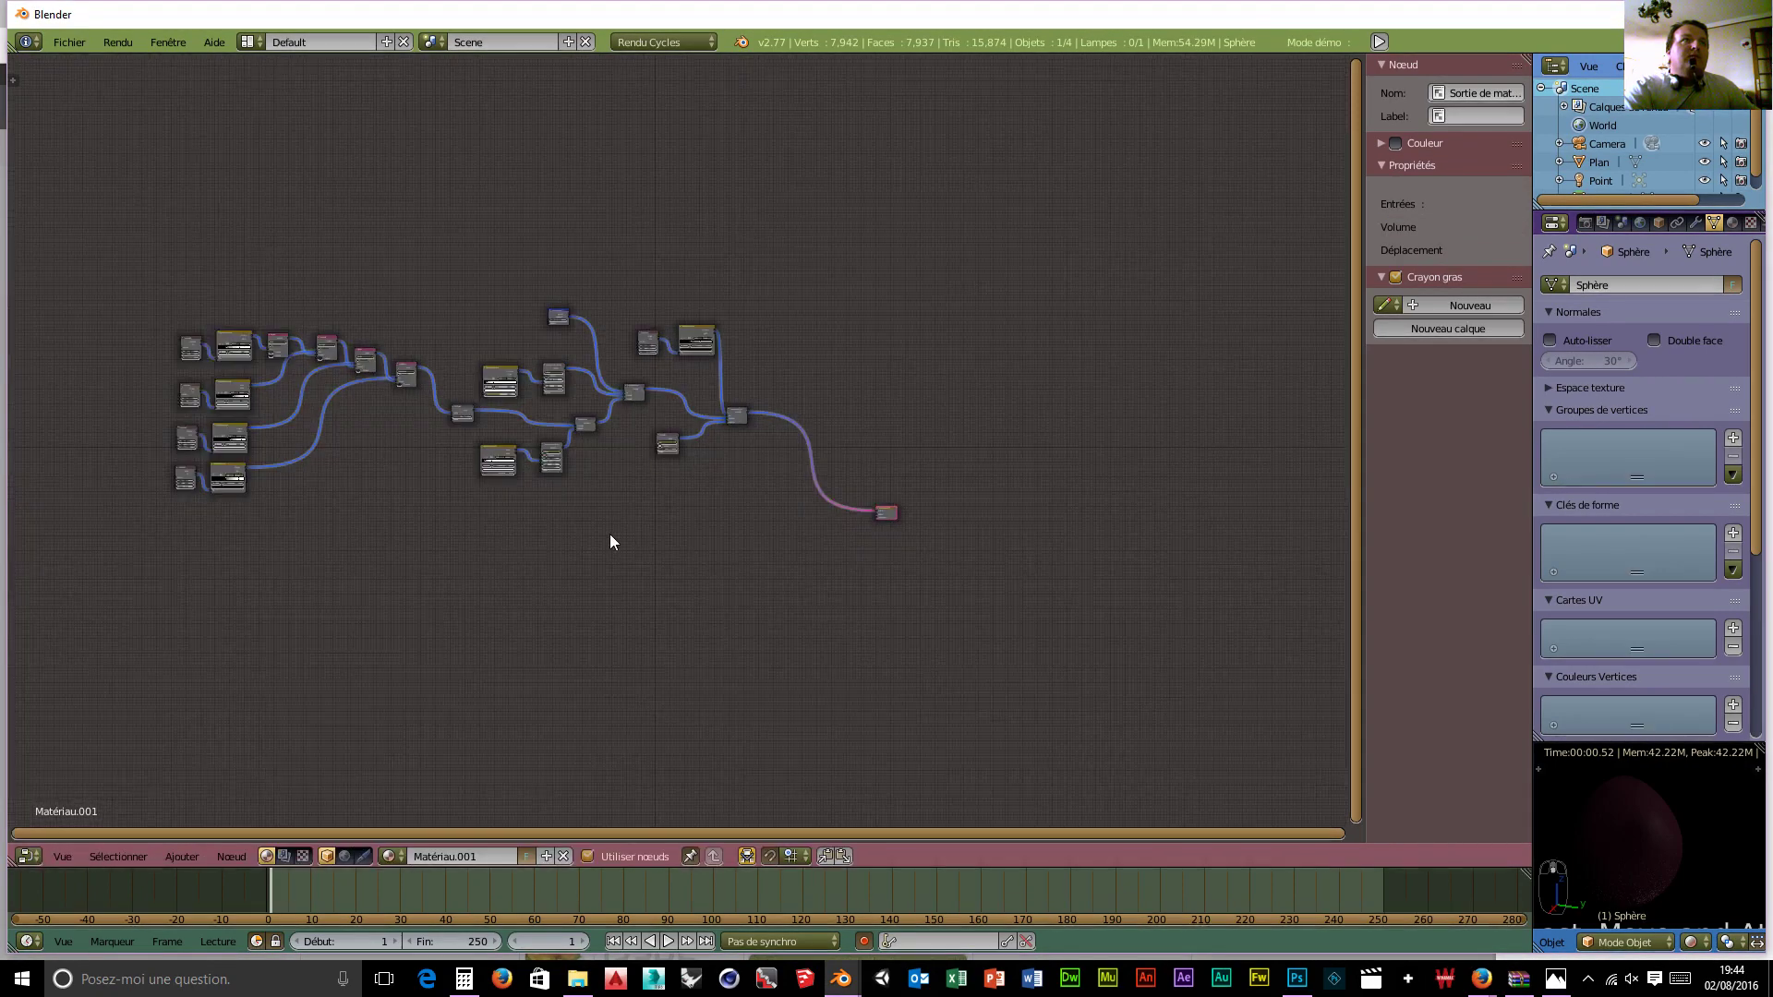
pyautogui.press('b')
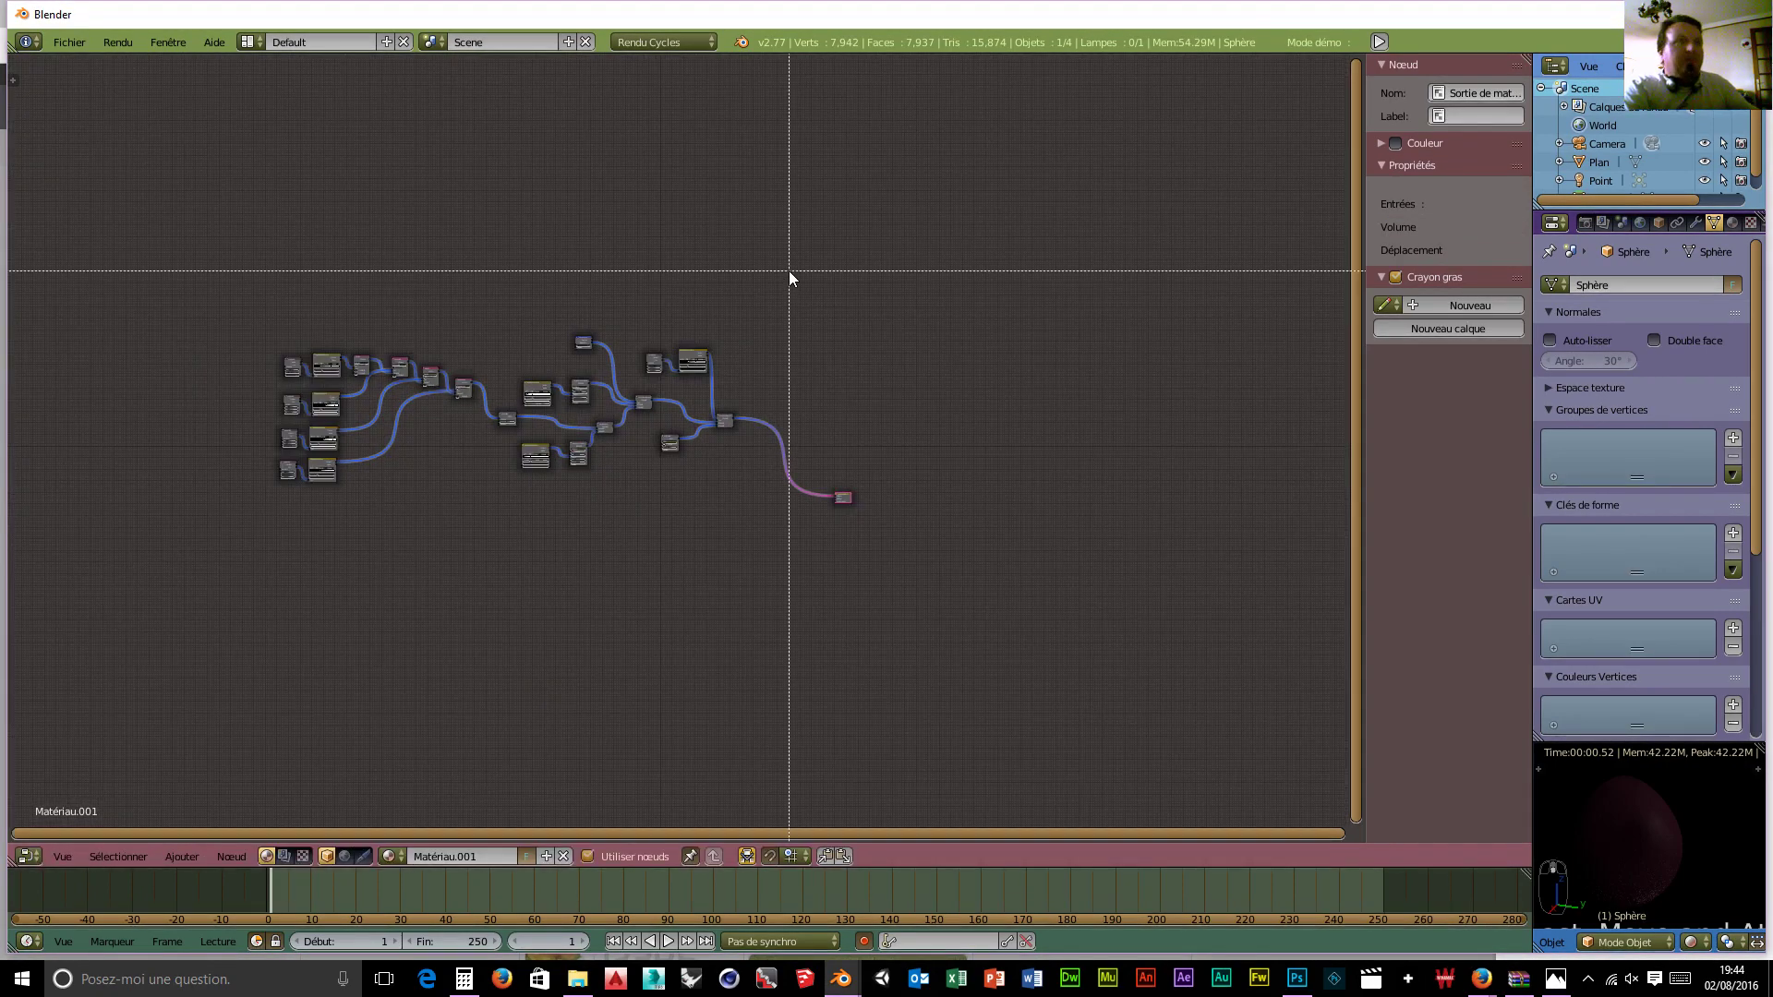
pyautogui.moveTo(750, 255); pyautogui.dragTo(249, 506)
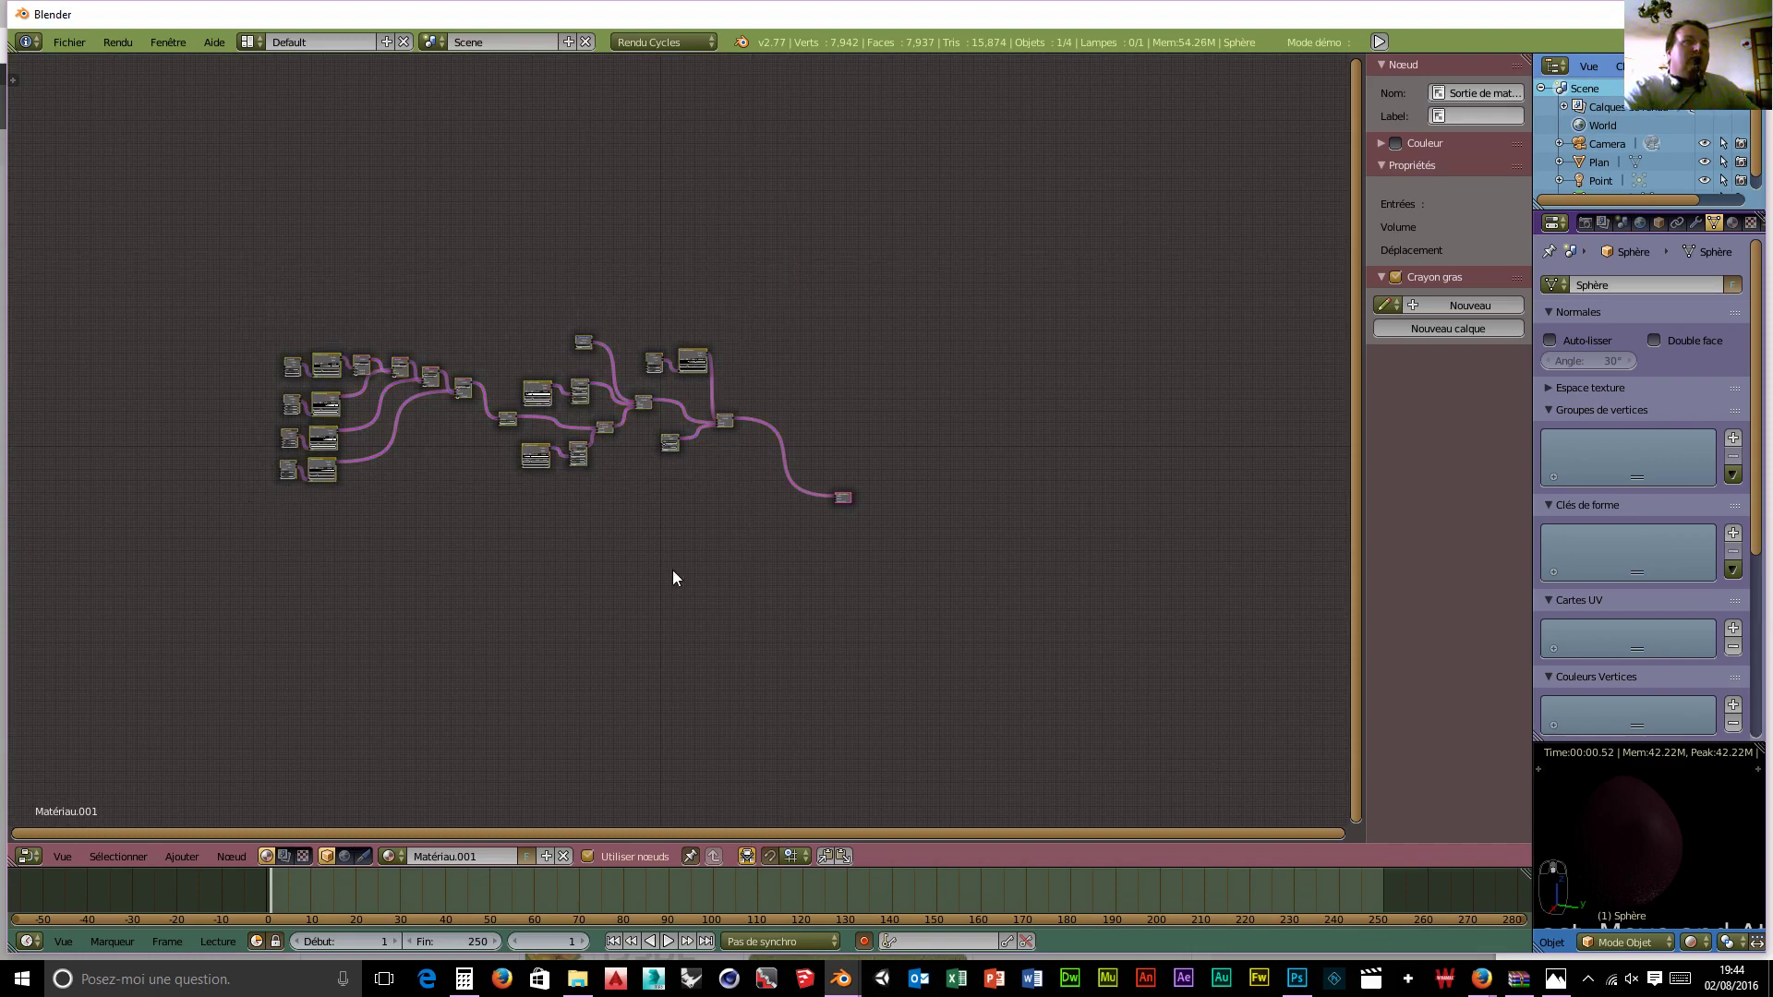
pyautogui.press('a')
pyautogui.press('b')
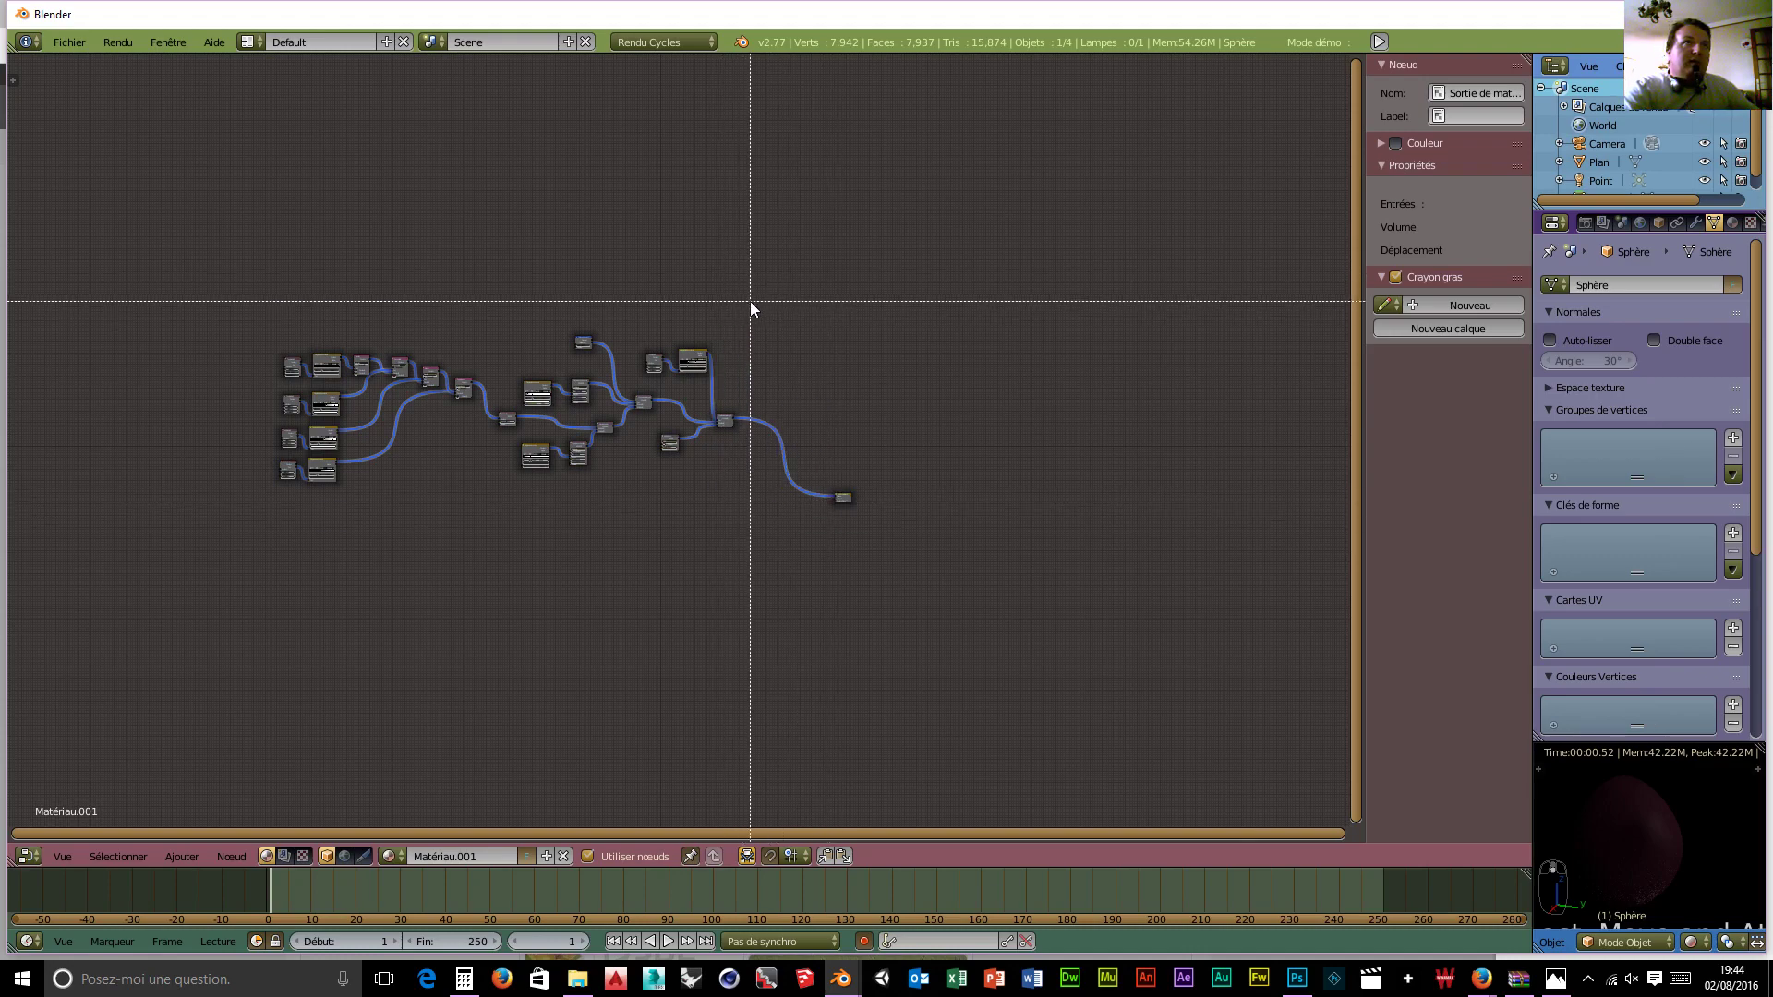
pyautogui.moveTo(751, 302); pyautogui.dragTo(263, 569)
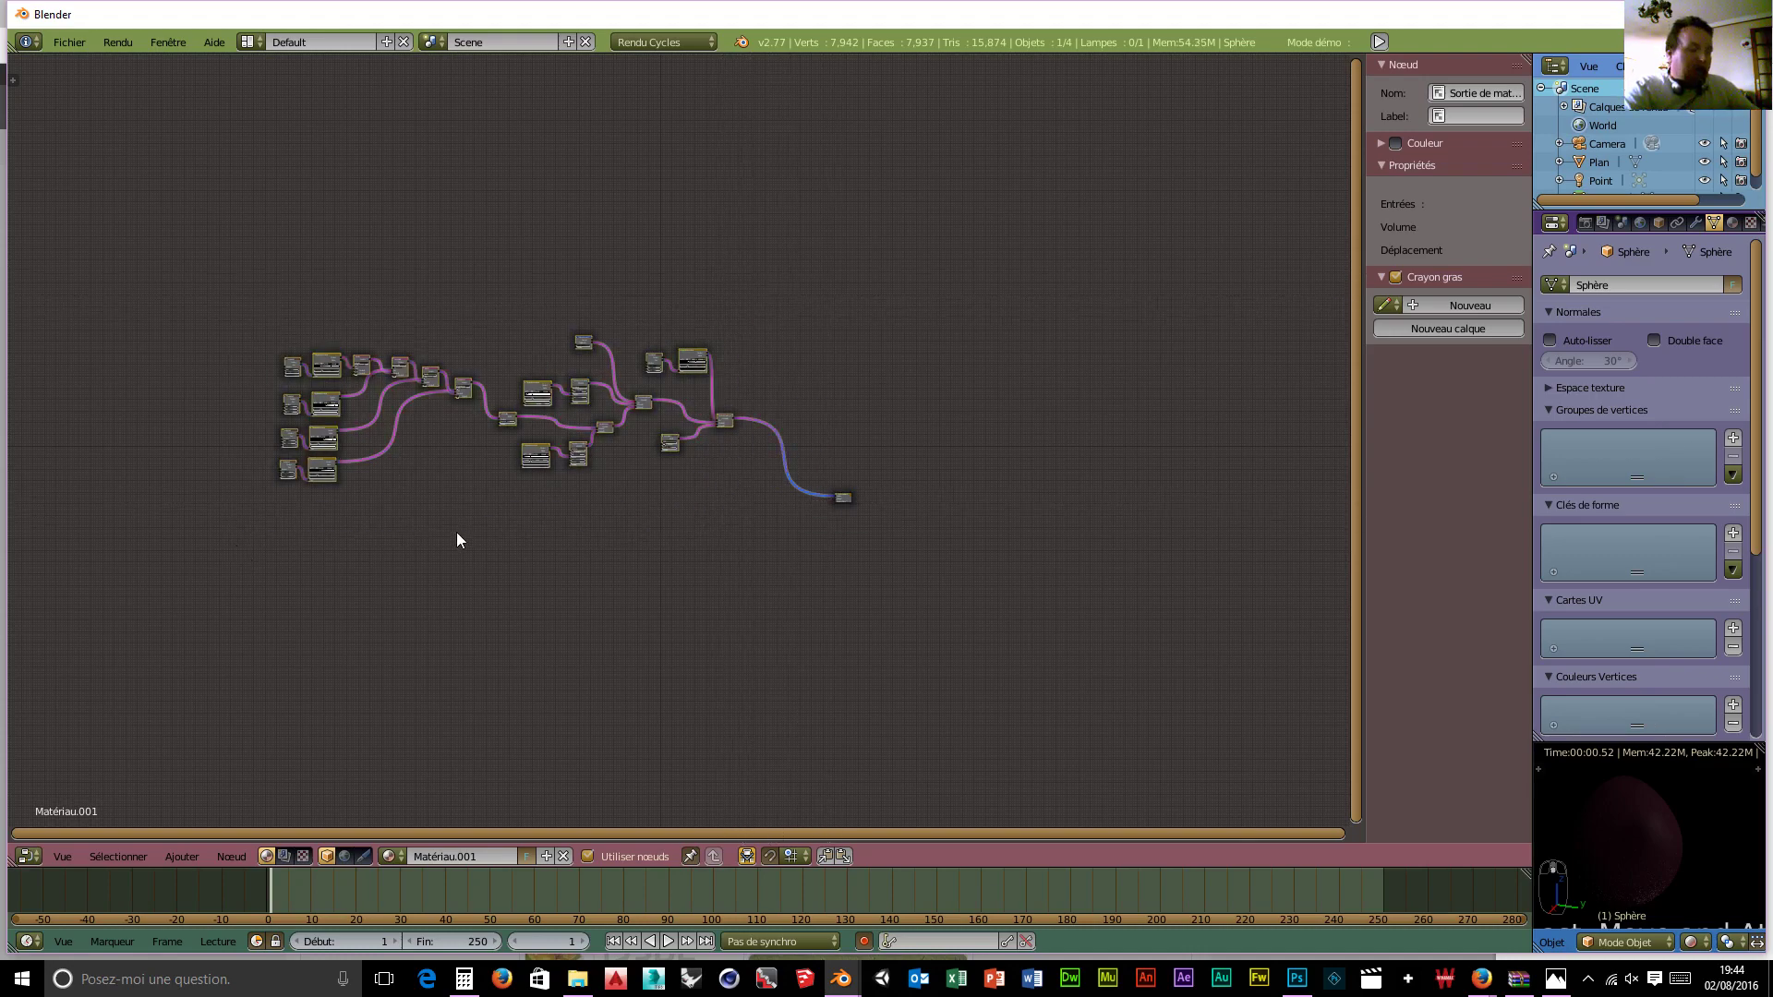
pyautogui.hotkey('shift', 'd')
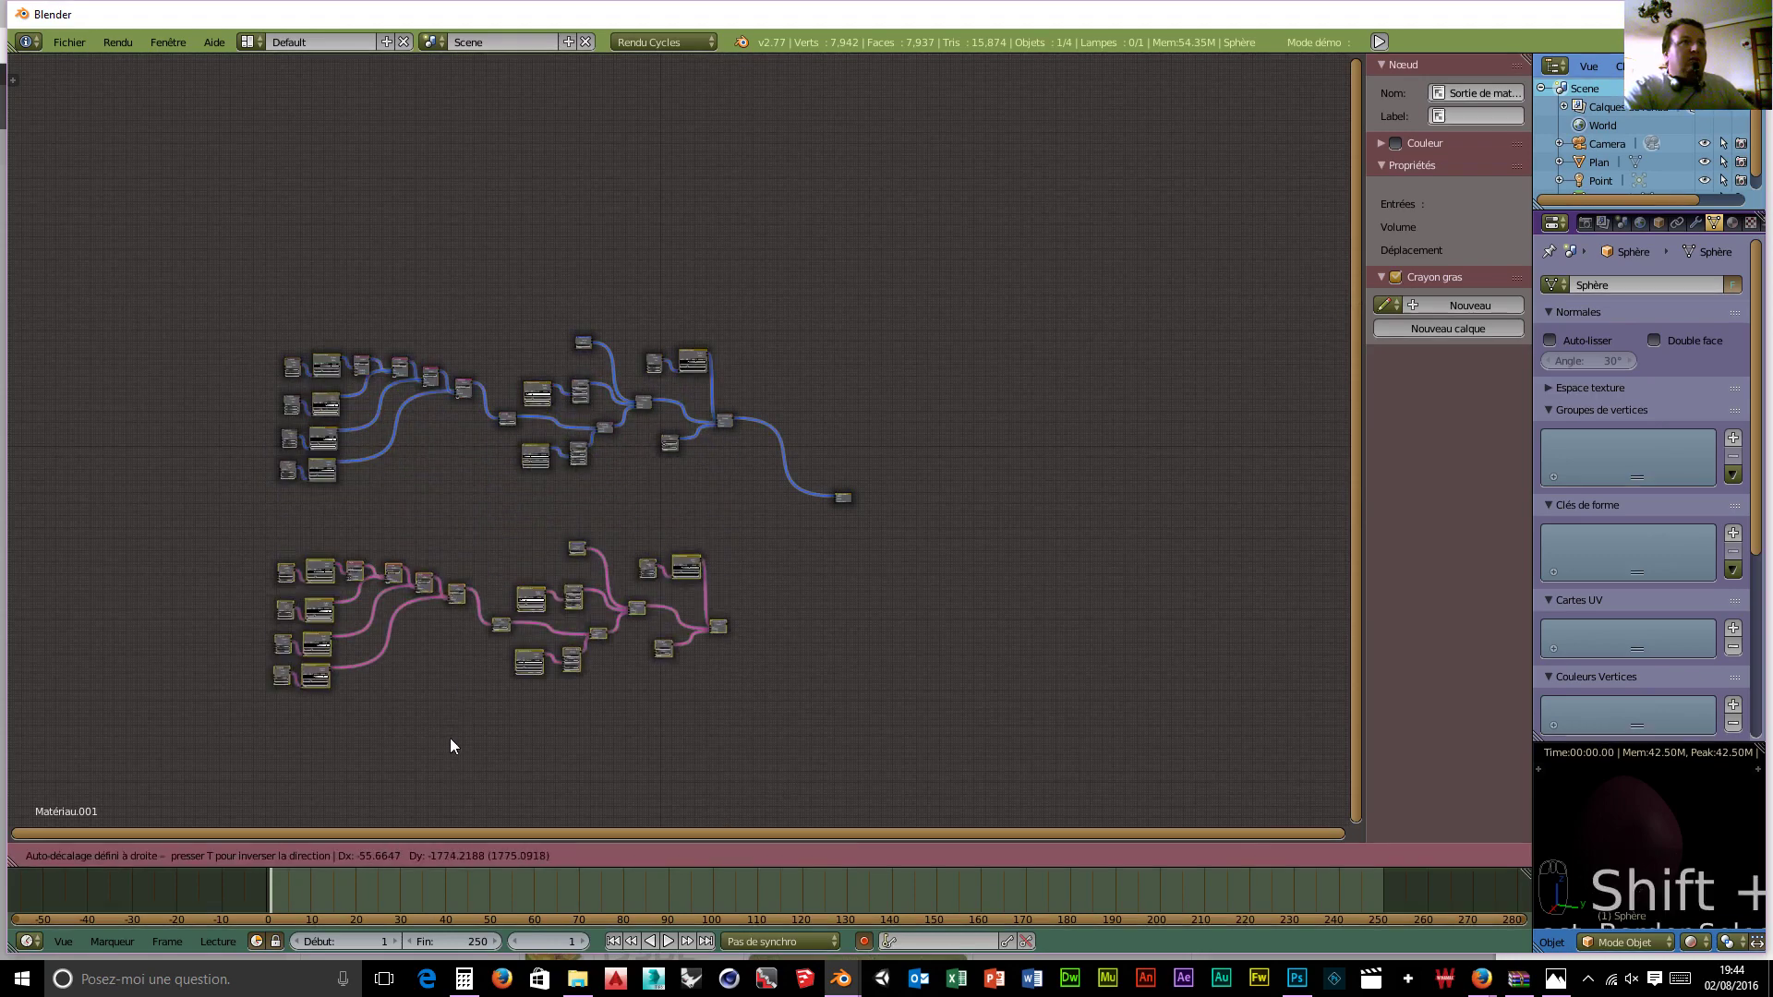
pyautogui.click(452, 741)
pyautogui.moveTo(517, 741); pyautogui.dragTo(709, 655, button='middle')
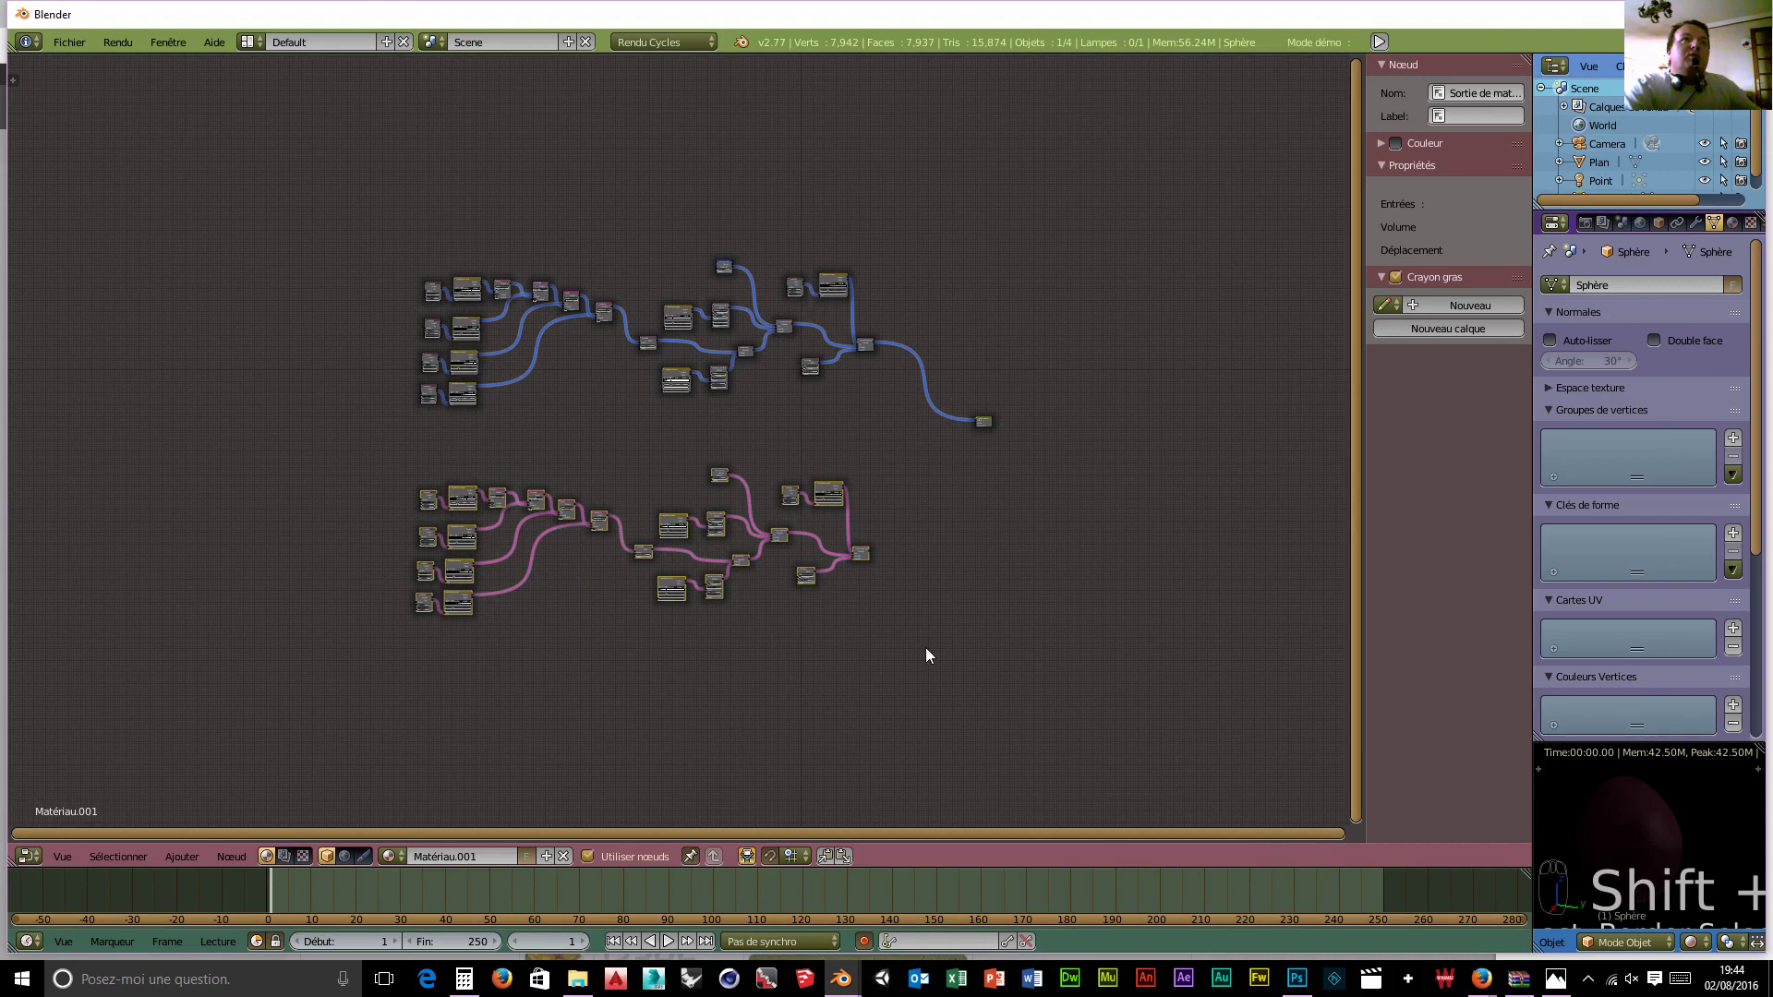
# Step: Set the color of the BSDF brillant node in the duplicated network to a pale yellow by its hex value
pyautogui.scroll(3, 912, 641)
pyautogui.moveTo(990, 656); pyautogui.dragTo(848, 494, button='middle')
pyautogui.scroll(9, 743, 615)
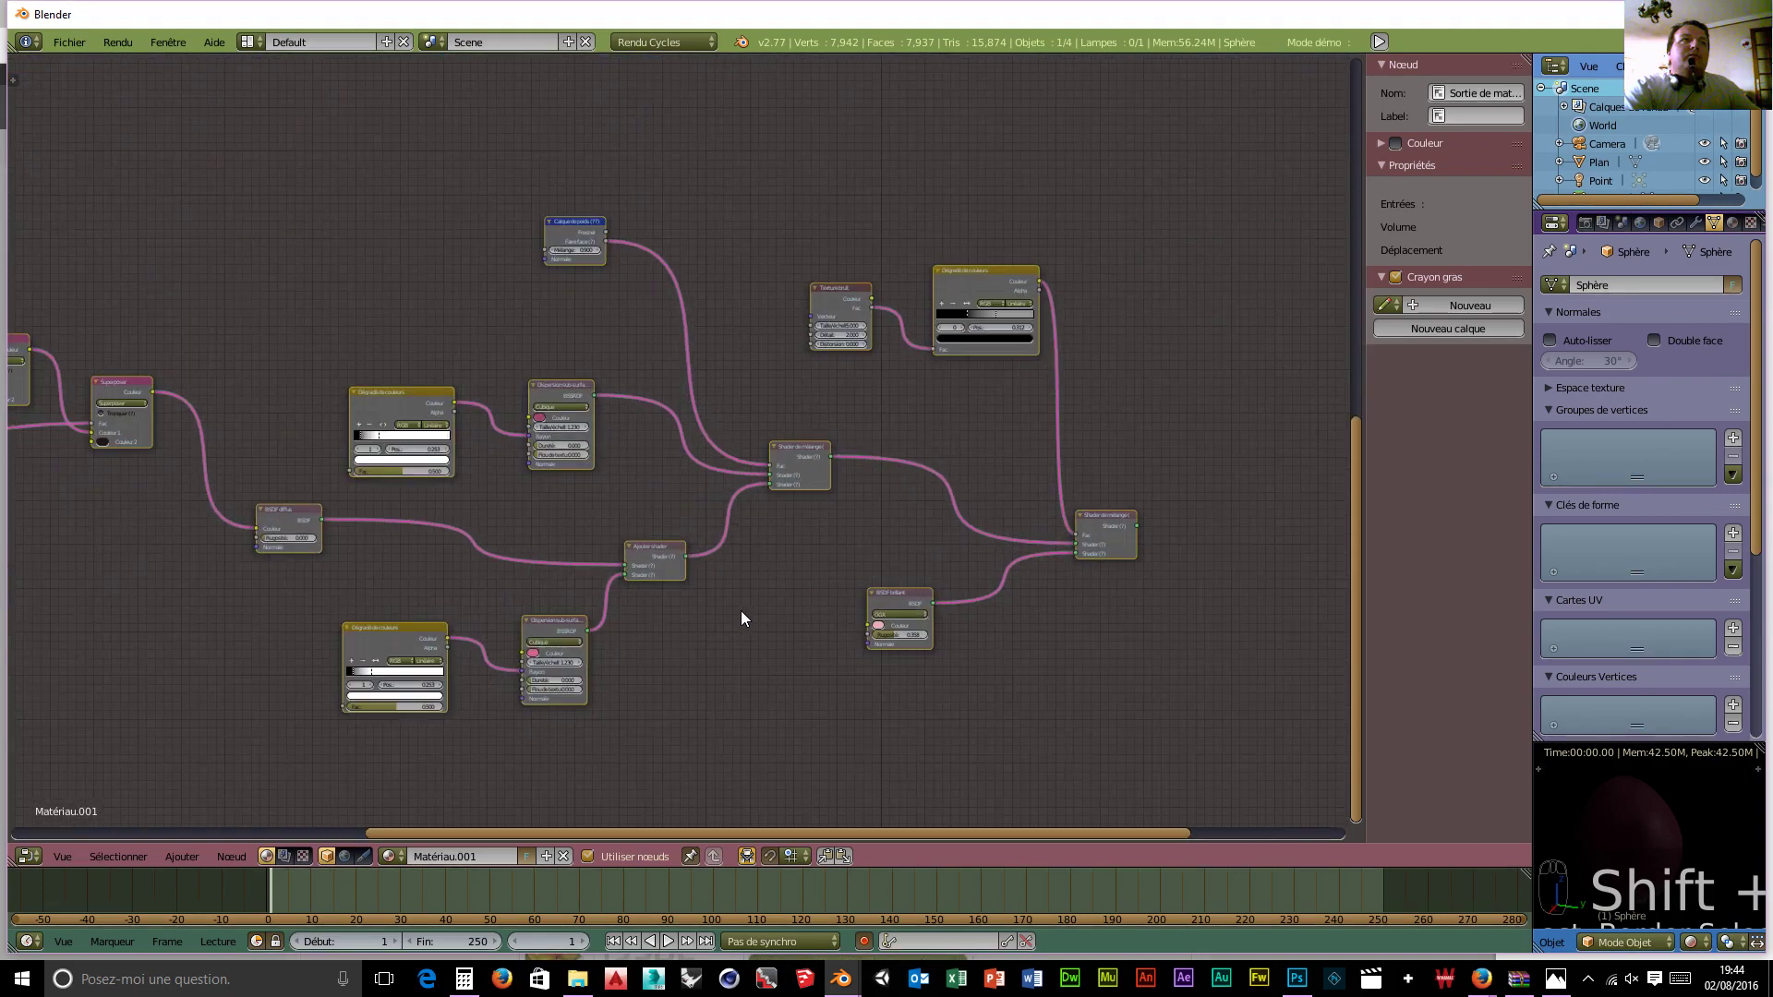
pyautogui.scroll(3, 741, 617)
pyautogui.moveTo(740, 629); pyautogui.dragTo(576, 534, button='middle')
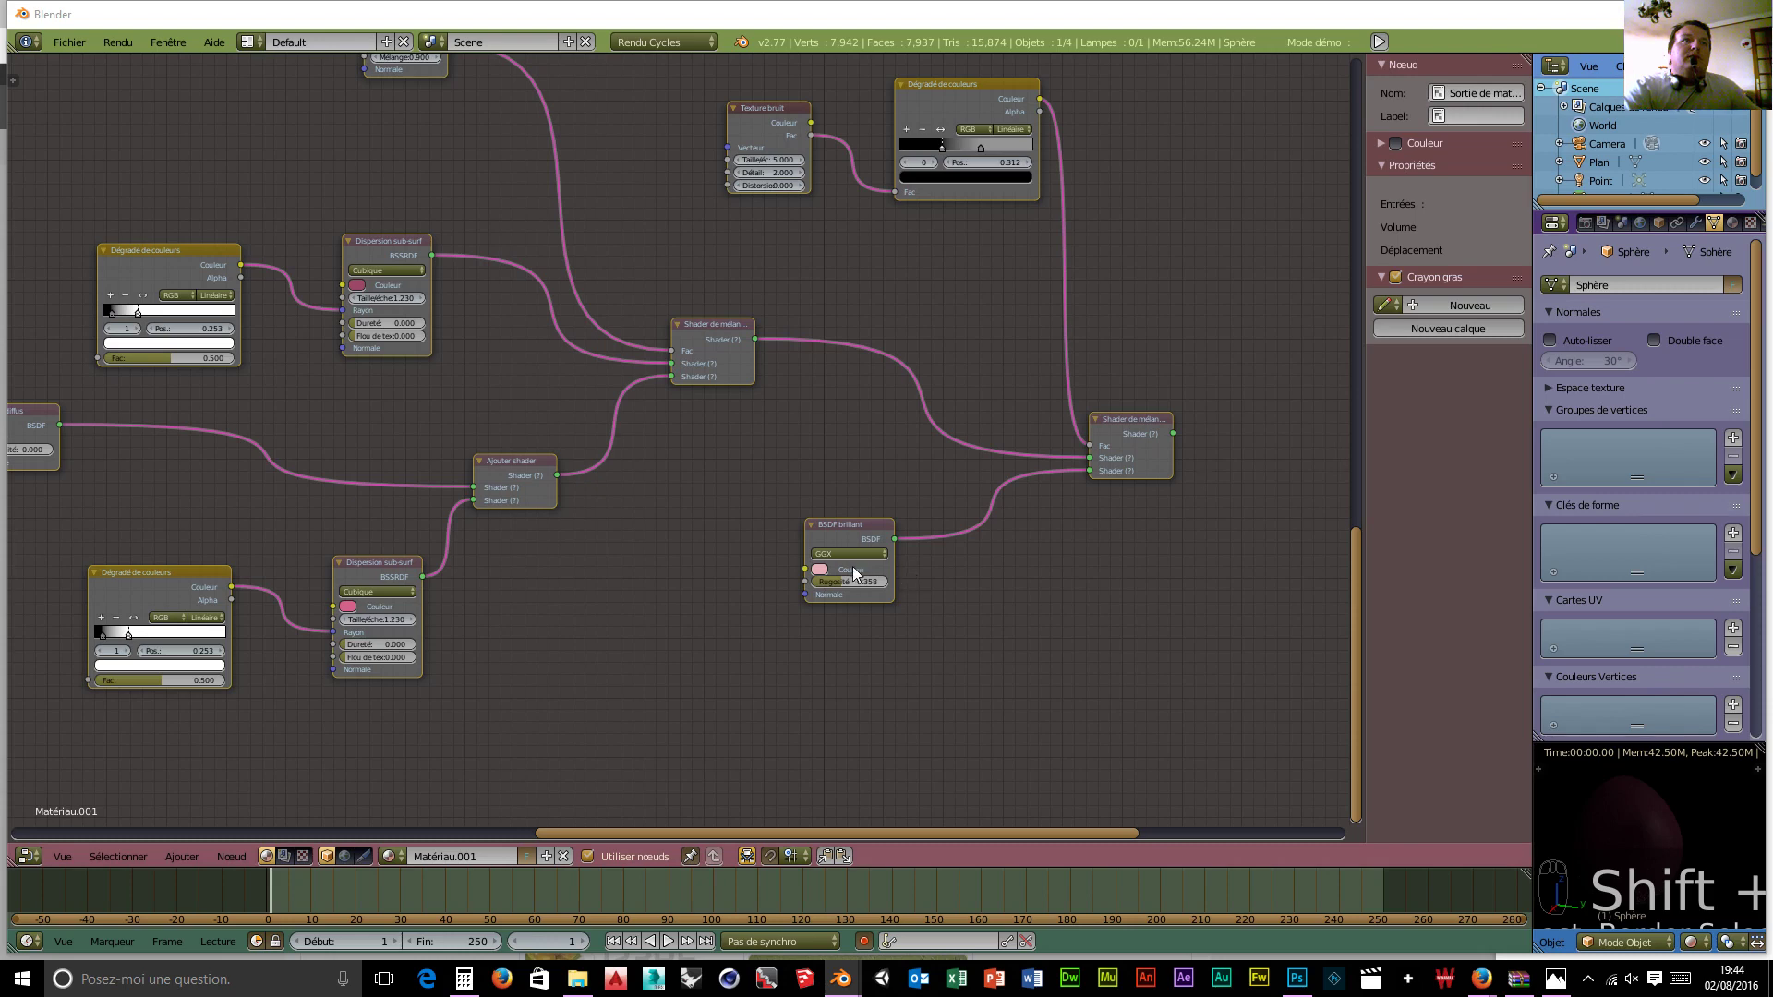
pyautogui.click(819, 570)
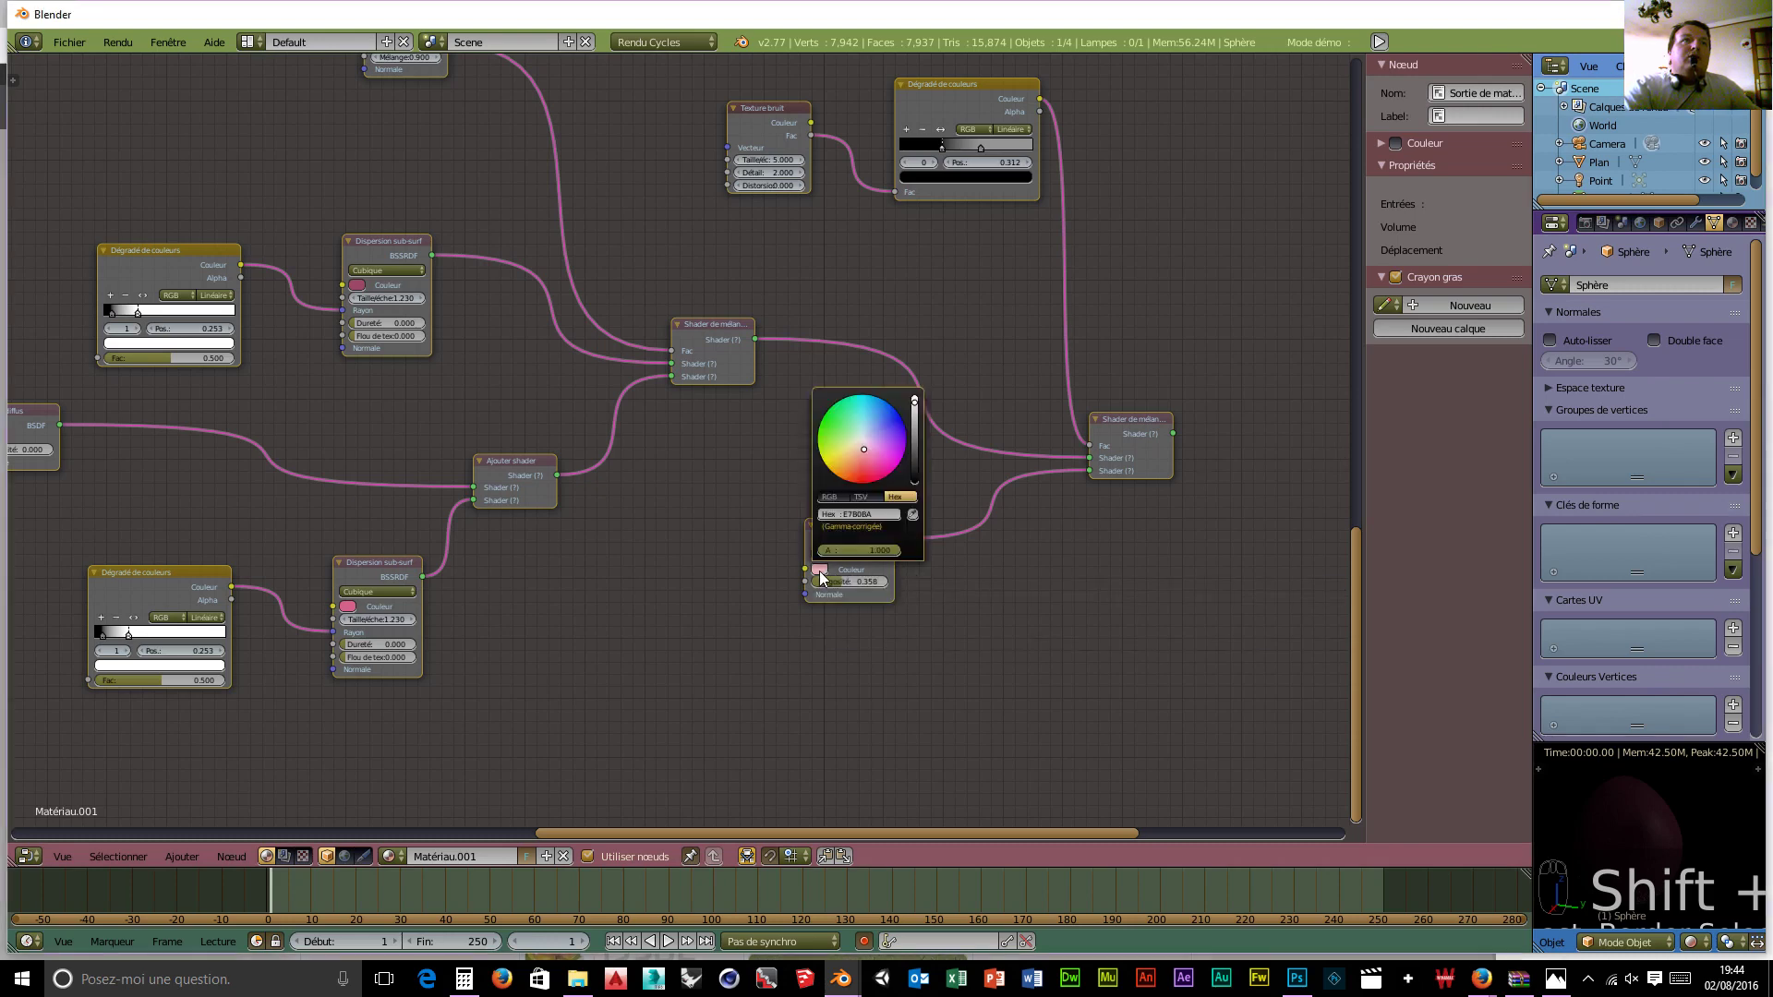
pyautogui.click(866, 515)
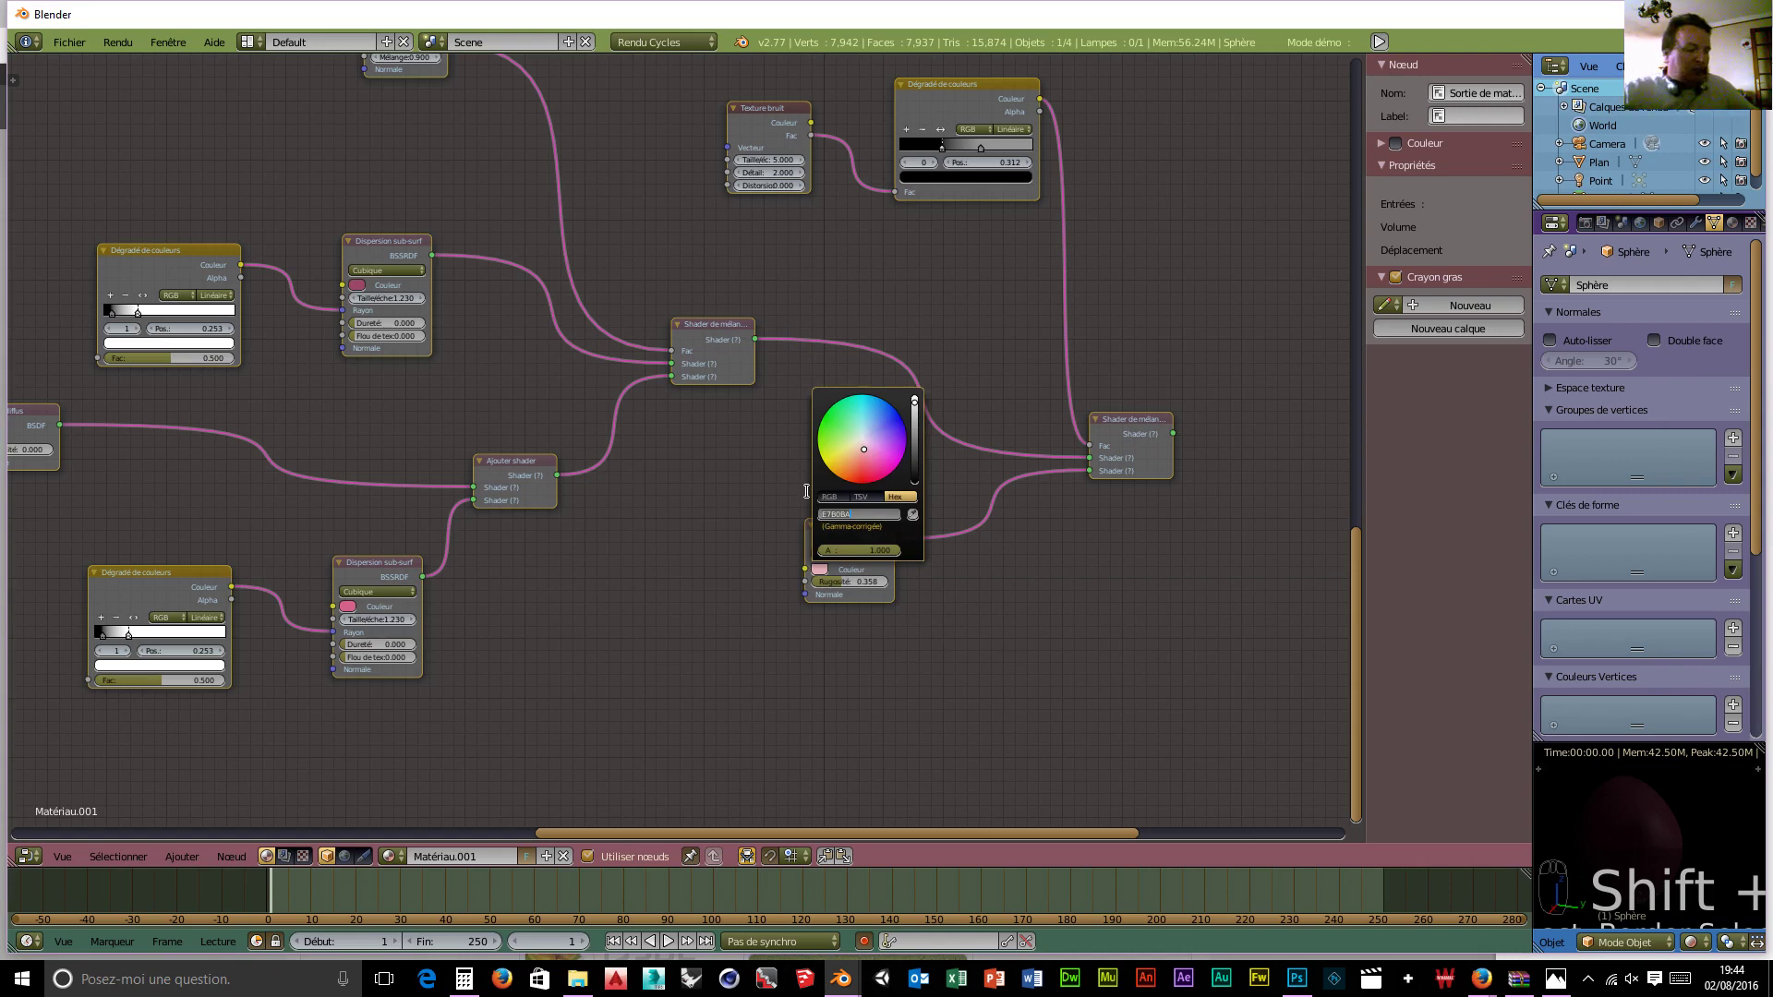
pyautogui.write('e7adb0')
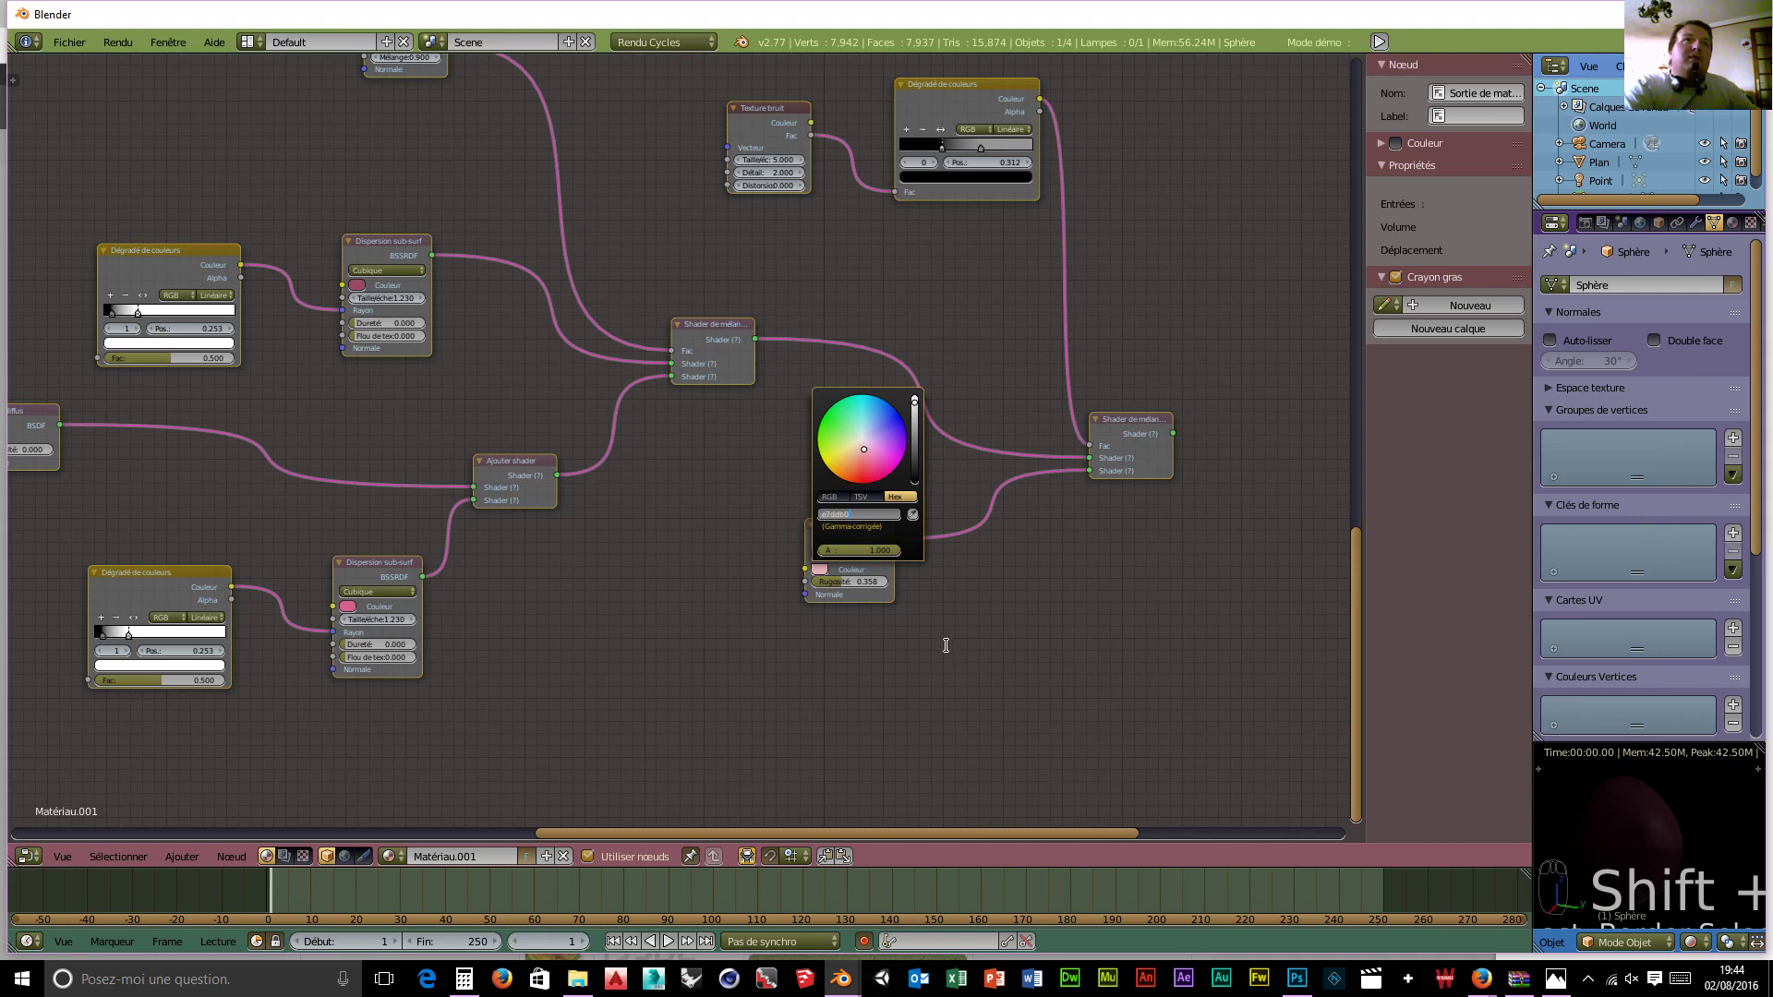
pyautogui.press('Return')
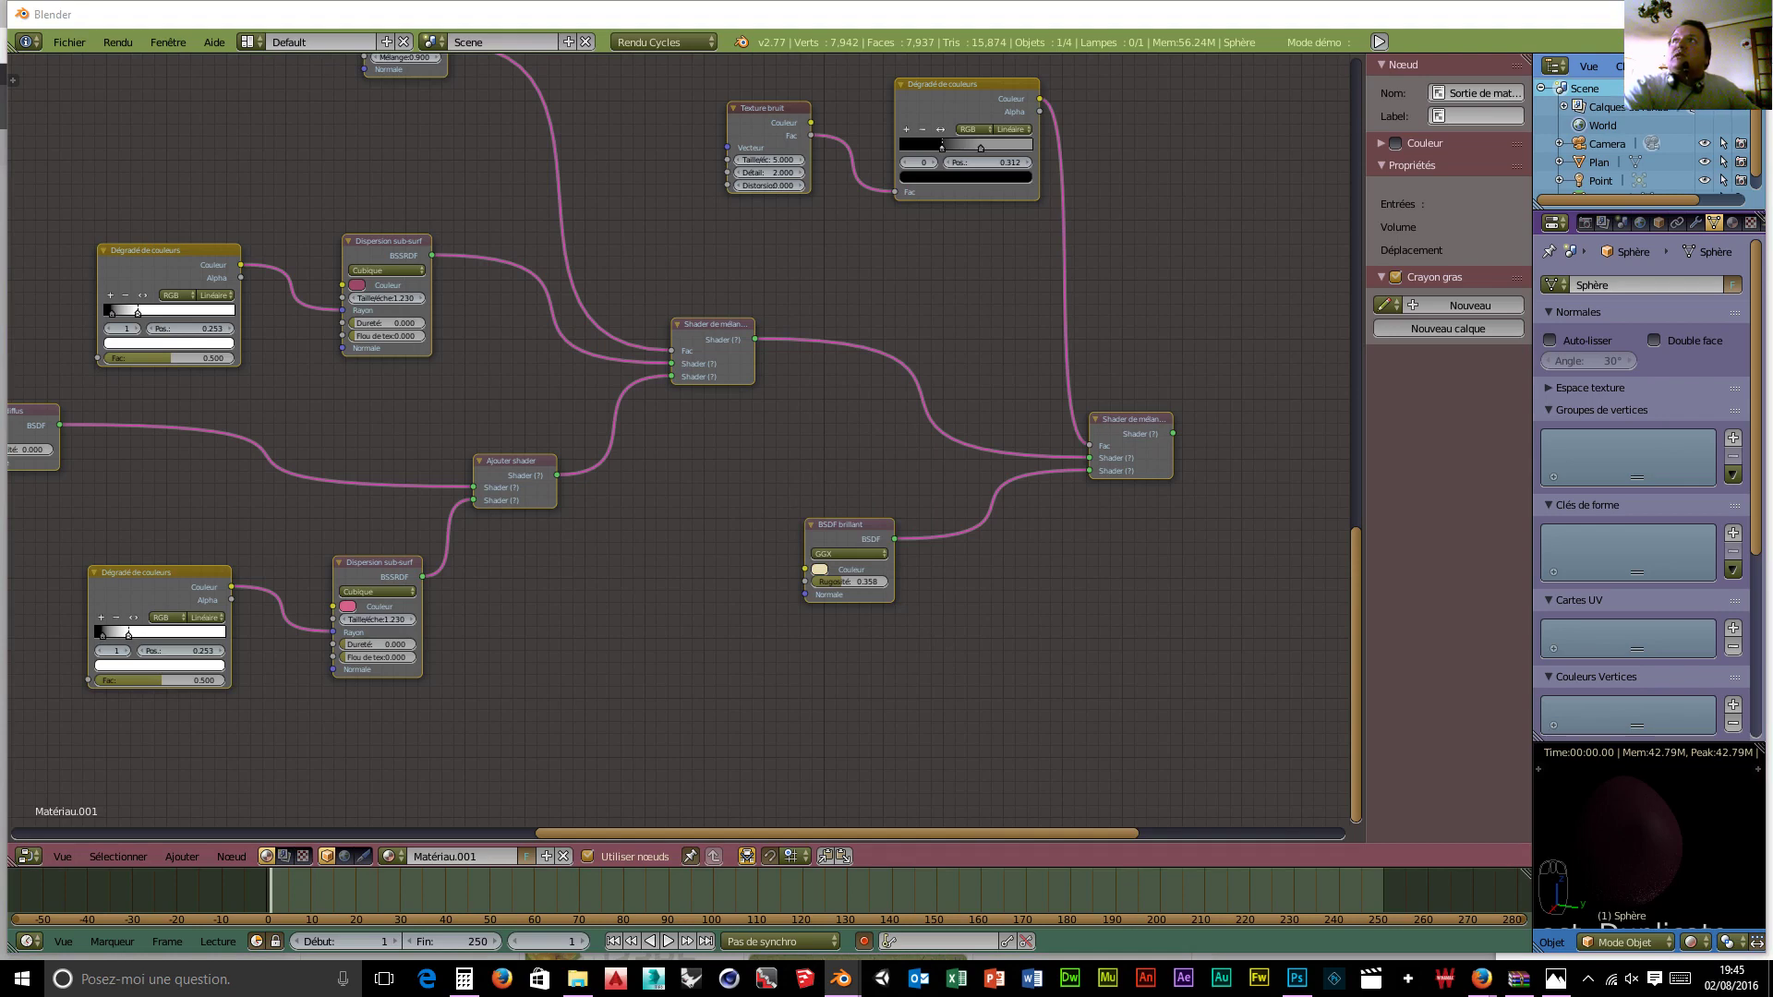
# Step: Set the color of the duplicated network's lower Dispersion sub-surf node to hex BEB176
pyautogui.click(348, 608)
pyautogui.click(397, 551)
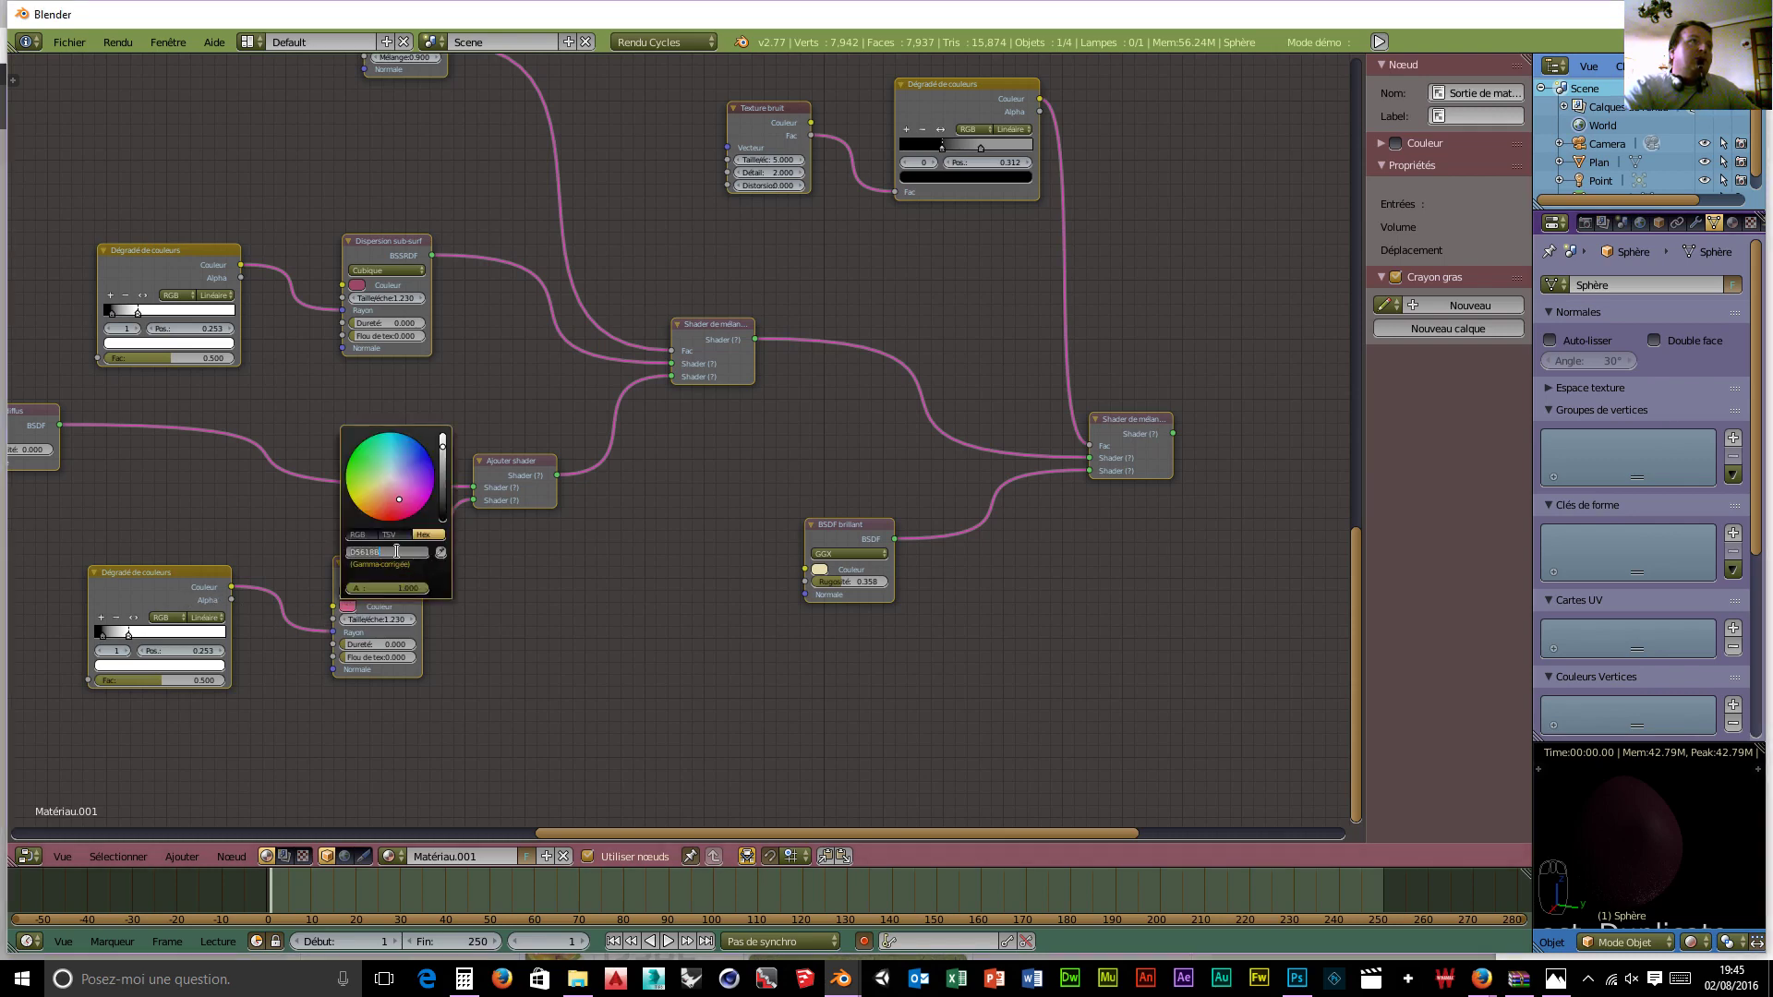
pyautogui.write('B')
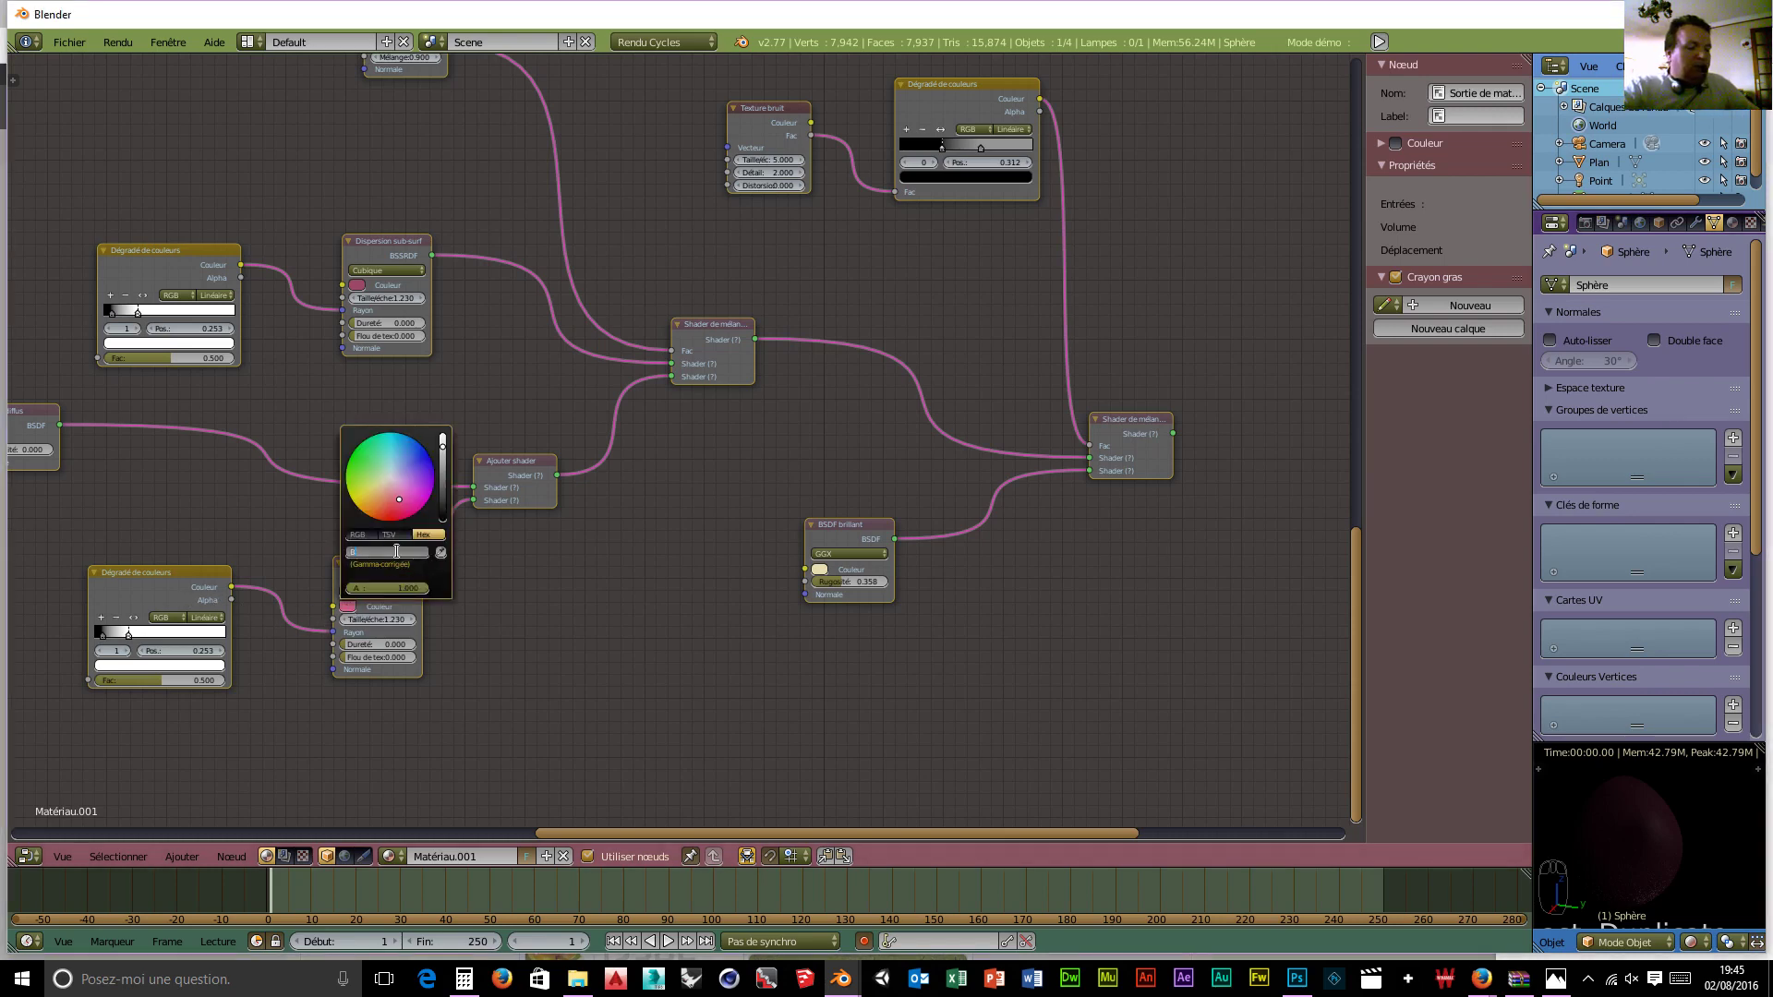
pyautogui.write('ef0')
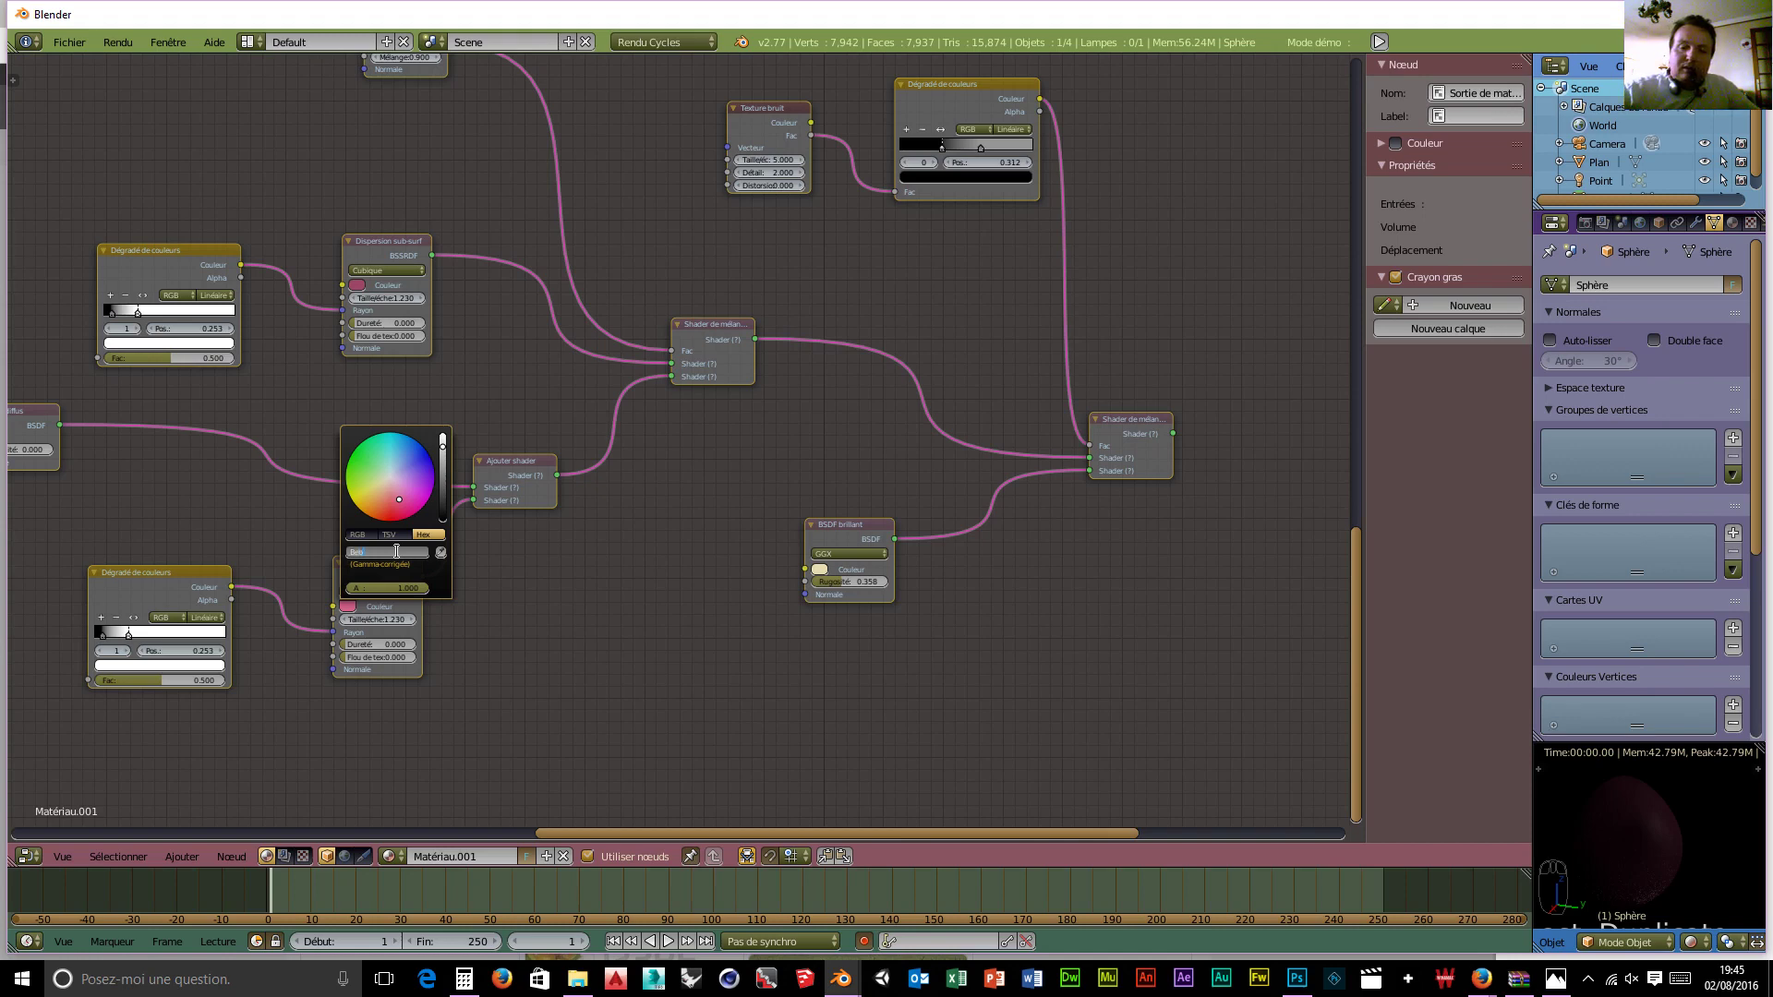
pyautogui.write('176')
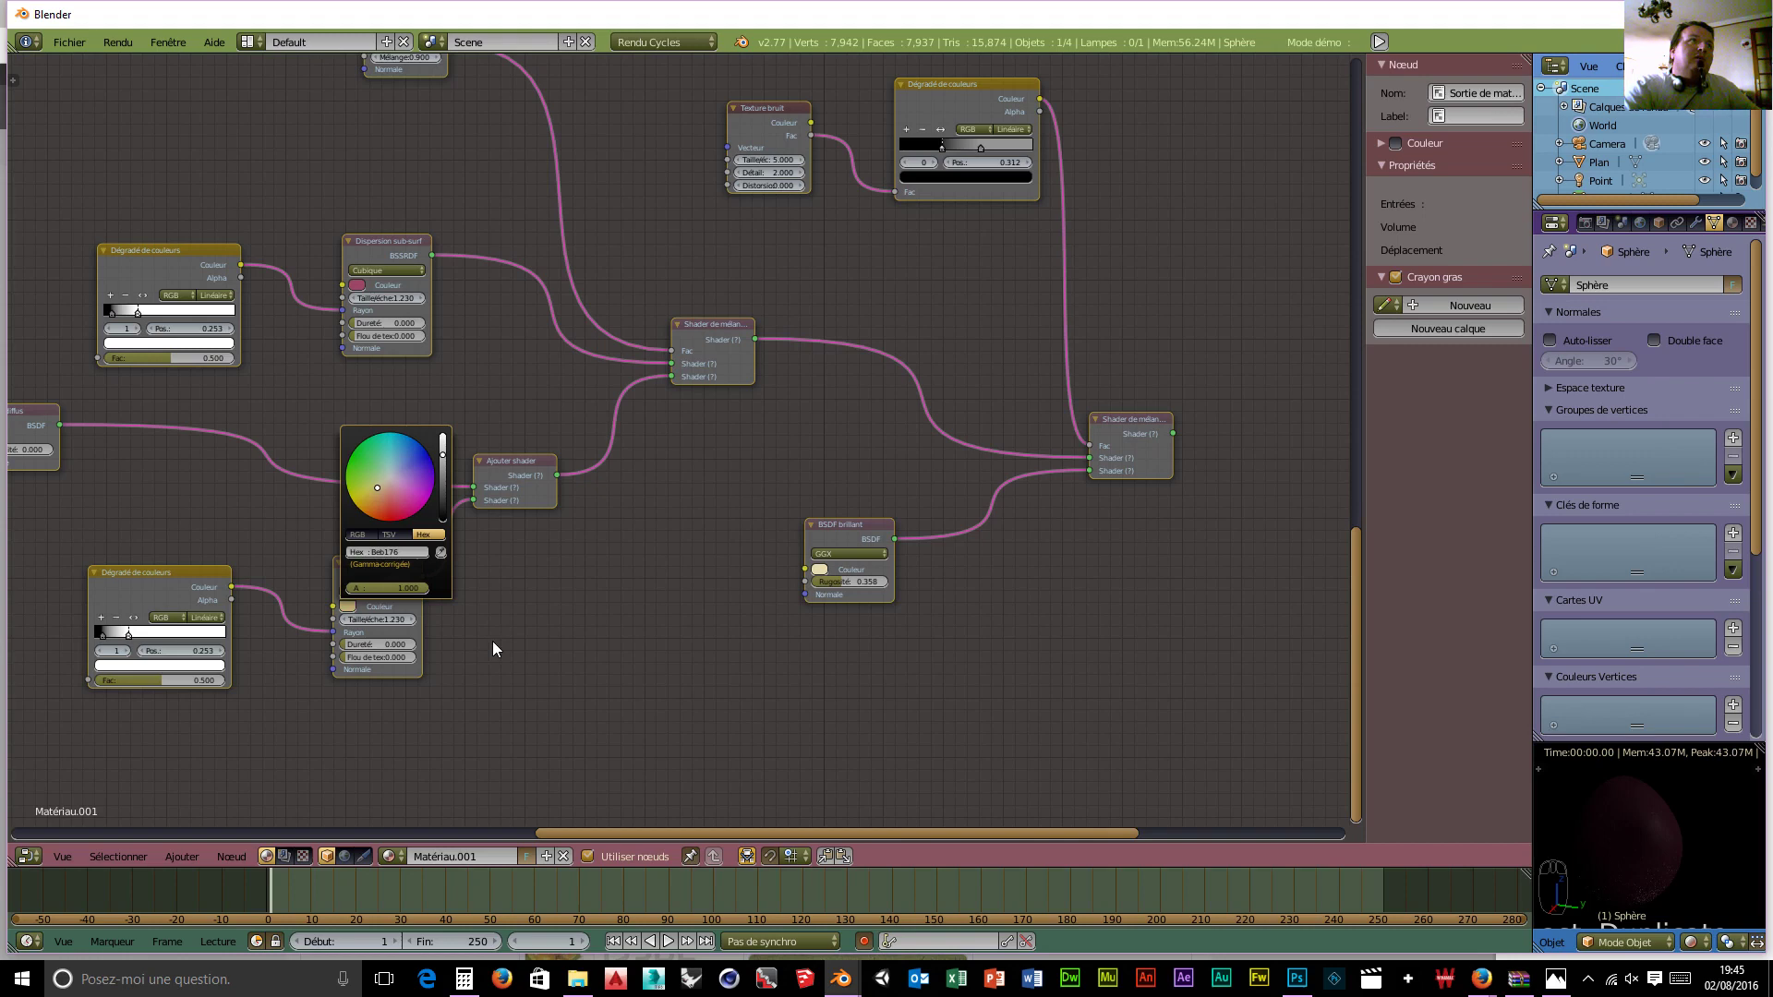
# Step: Set the color of the upper Dispersion sub-surf node in the duplicated network to hex 9B9060
pyautogui.click(358, 285)
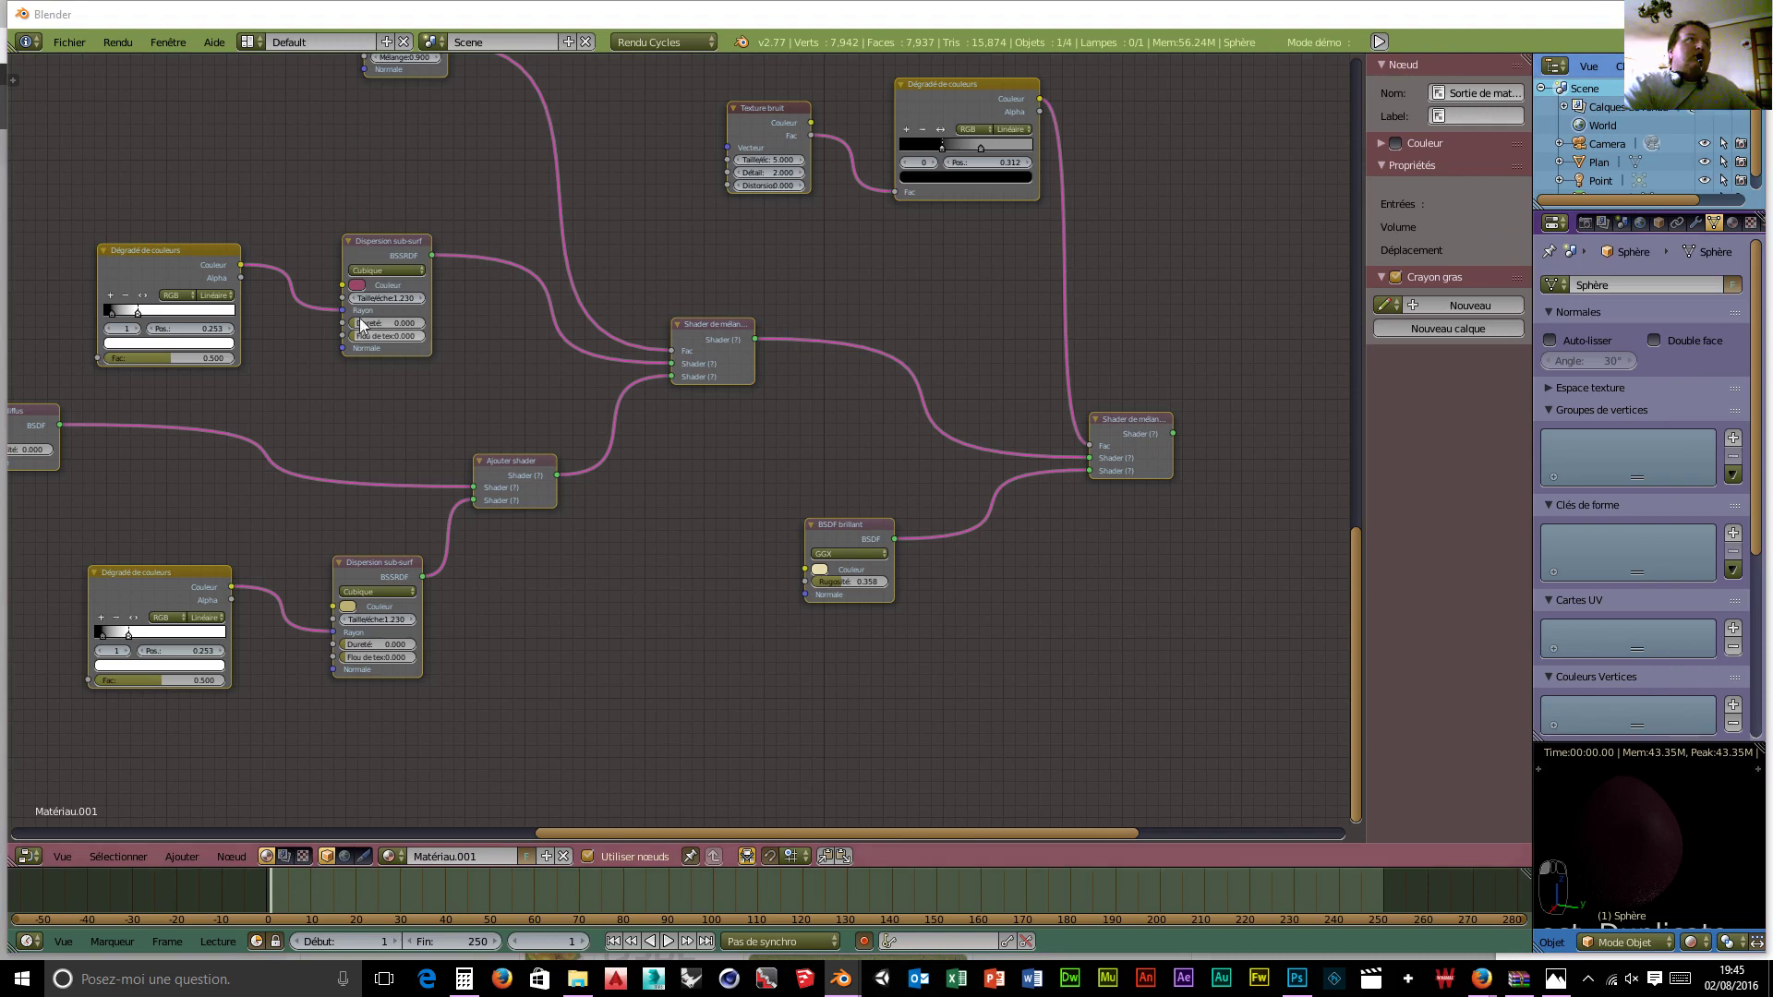
pyautogui.click(354, 285)
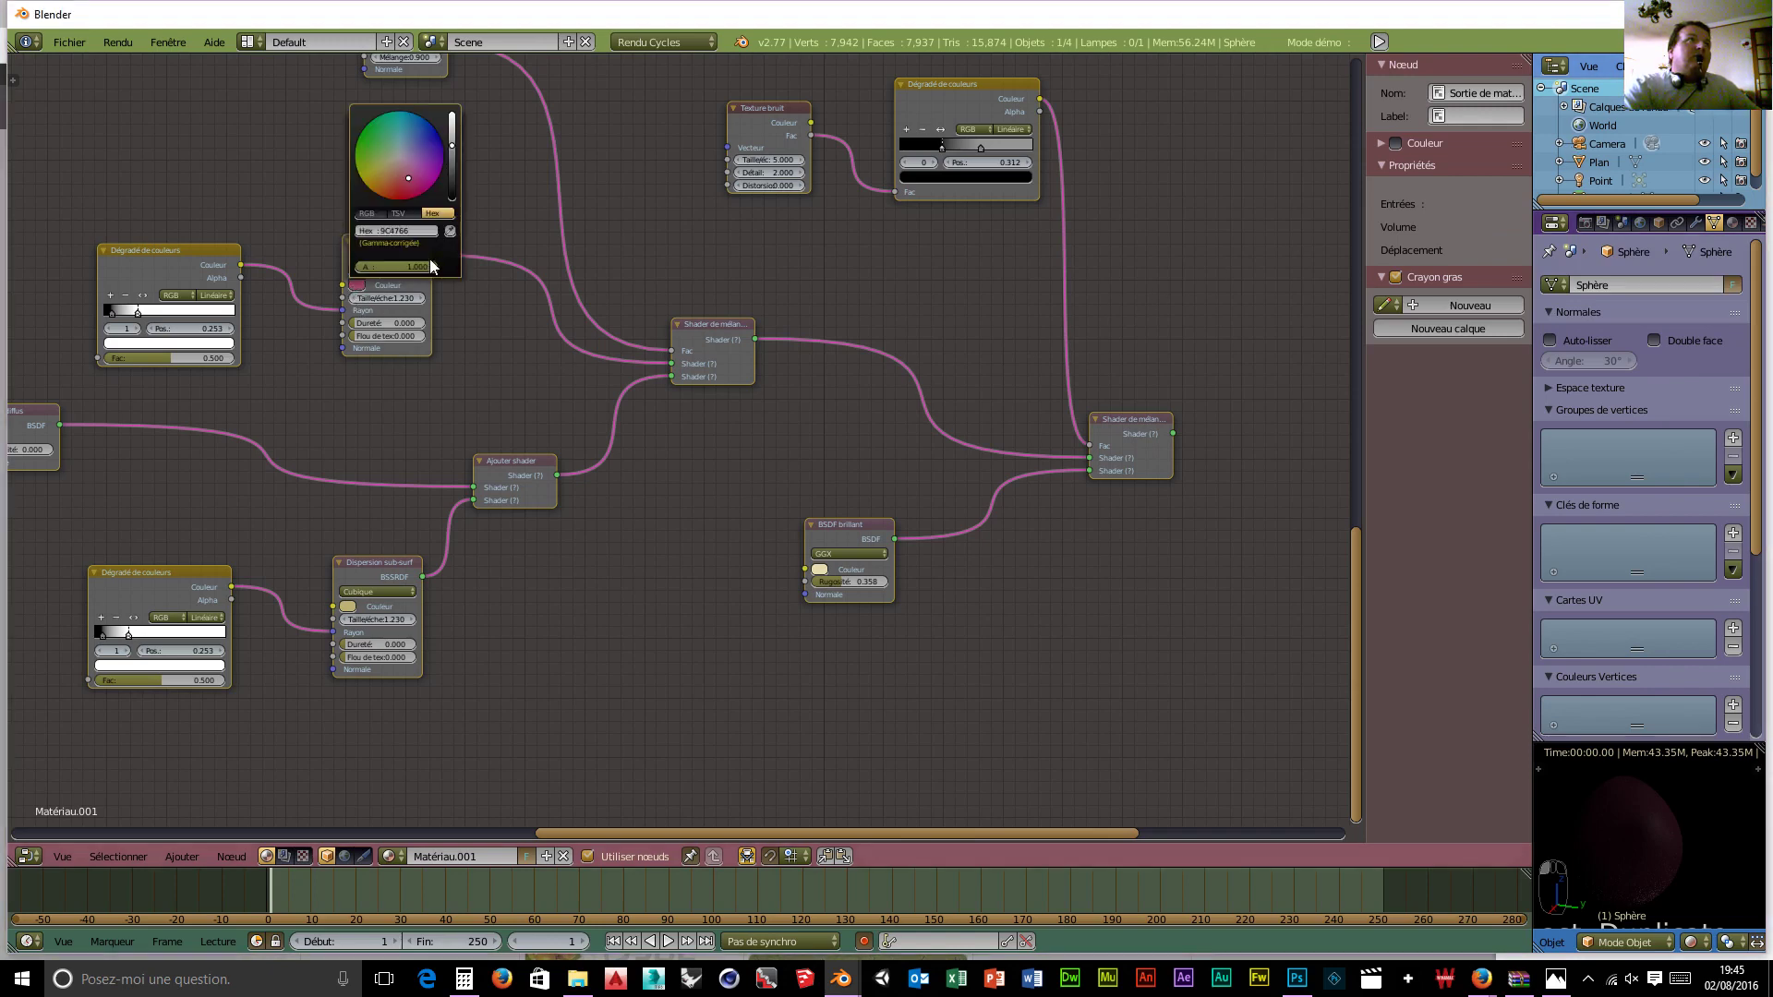
pyautogui.click(425, 234)
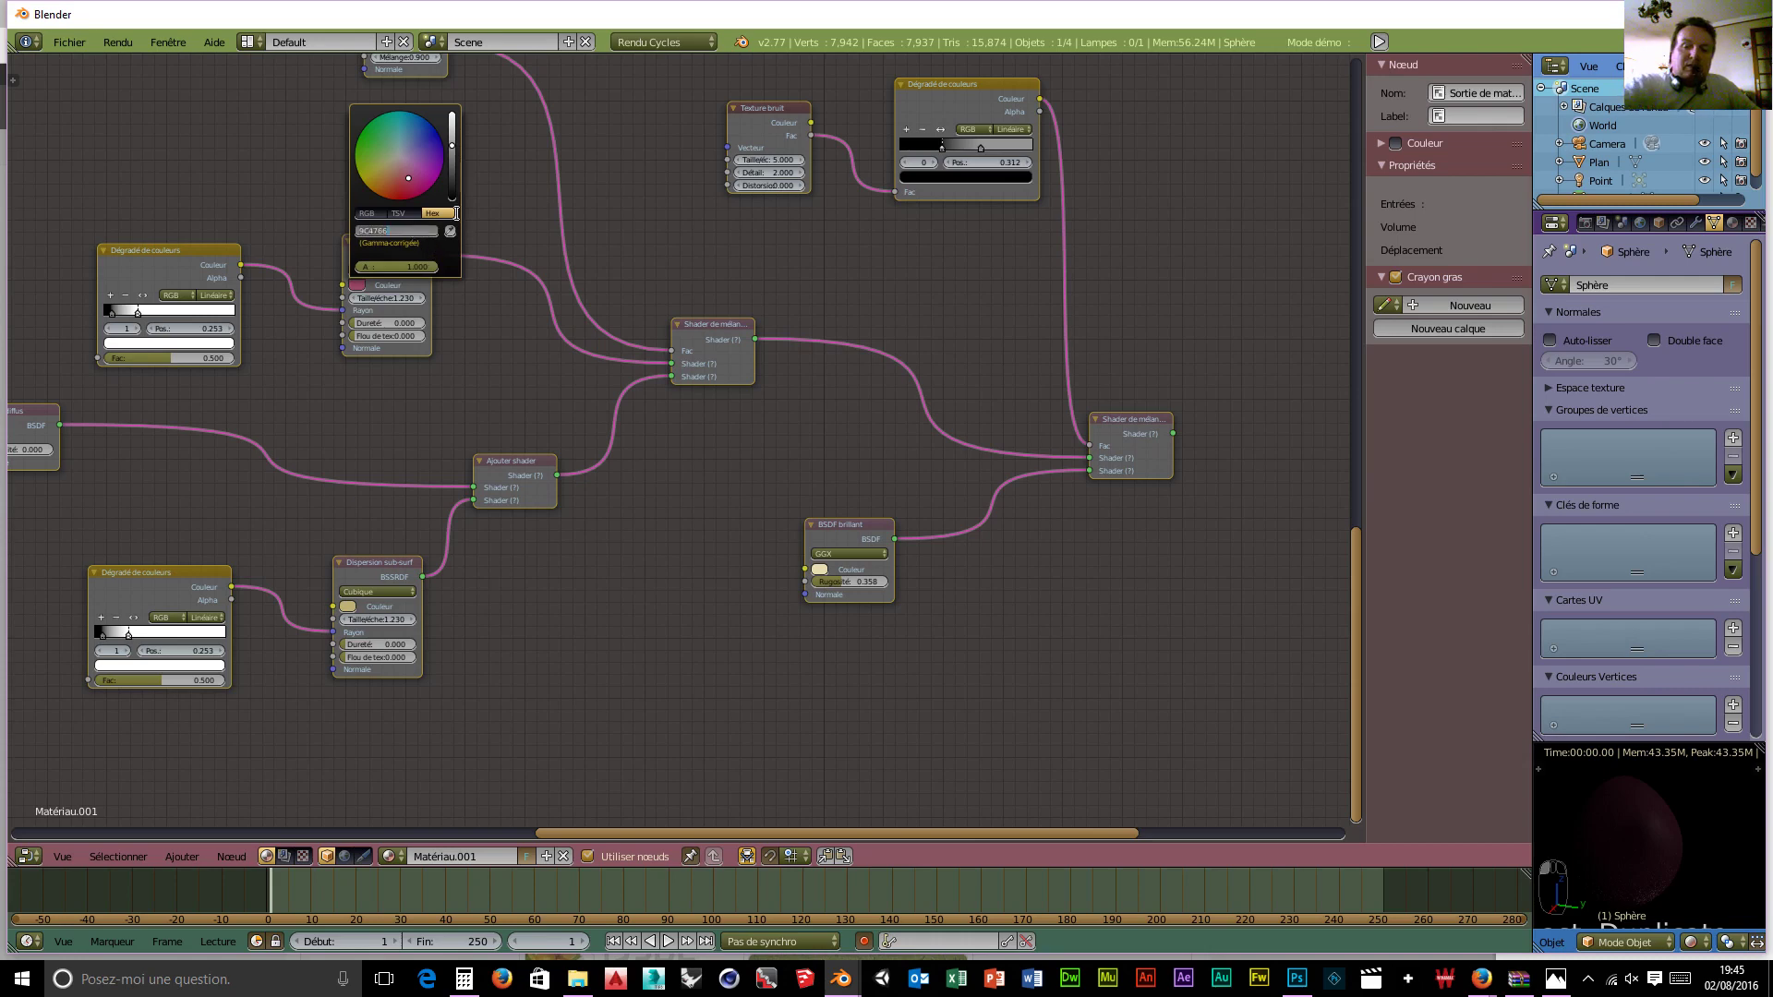
pyautogui.write('9b9')
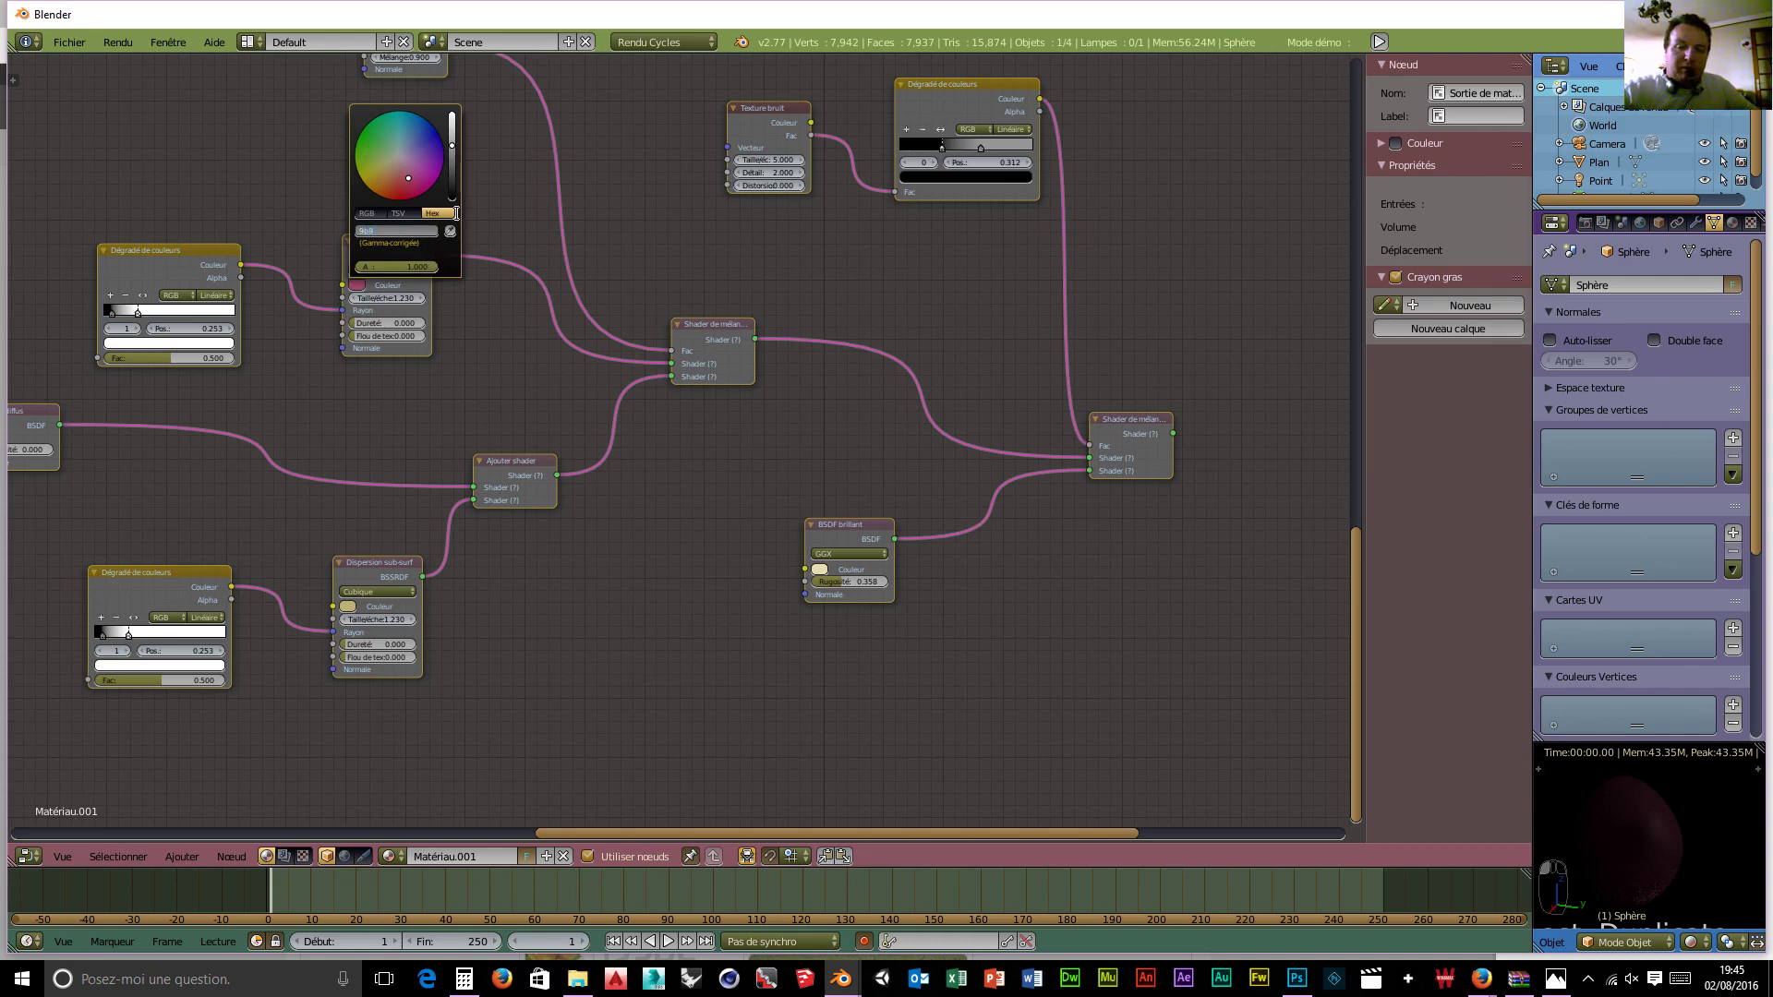
pyautogui.write('060')
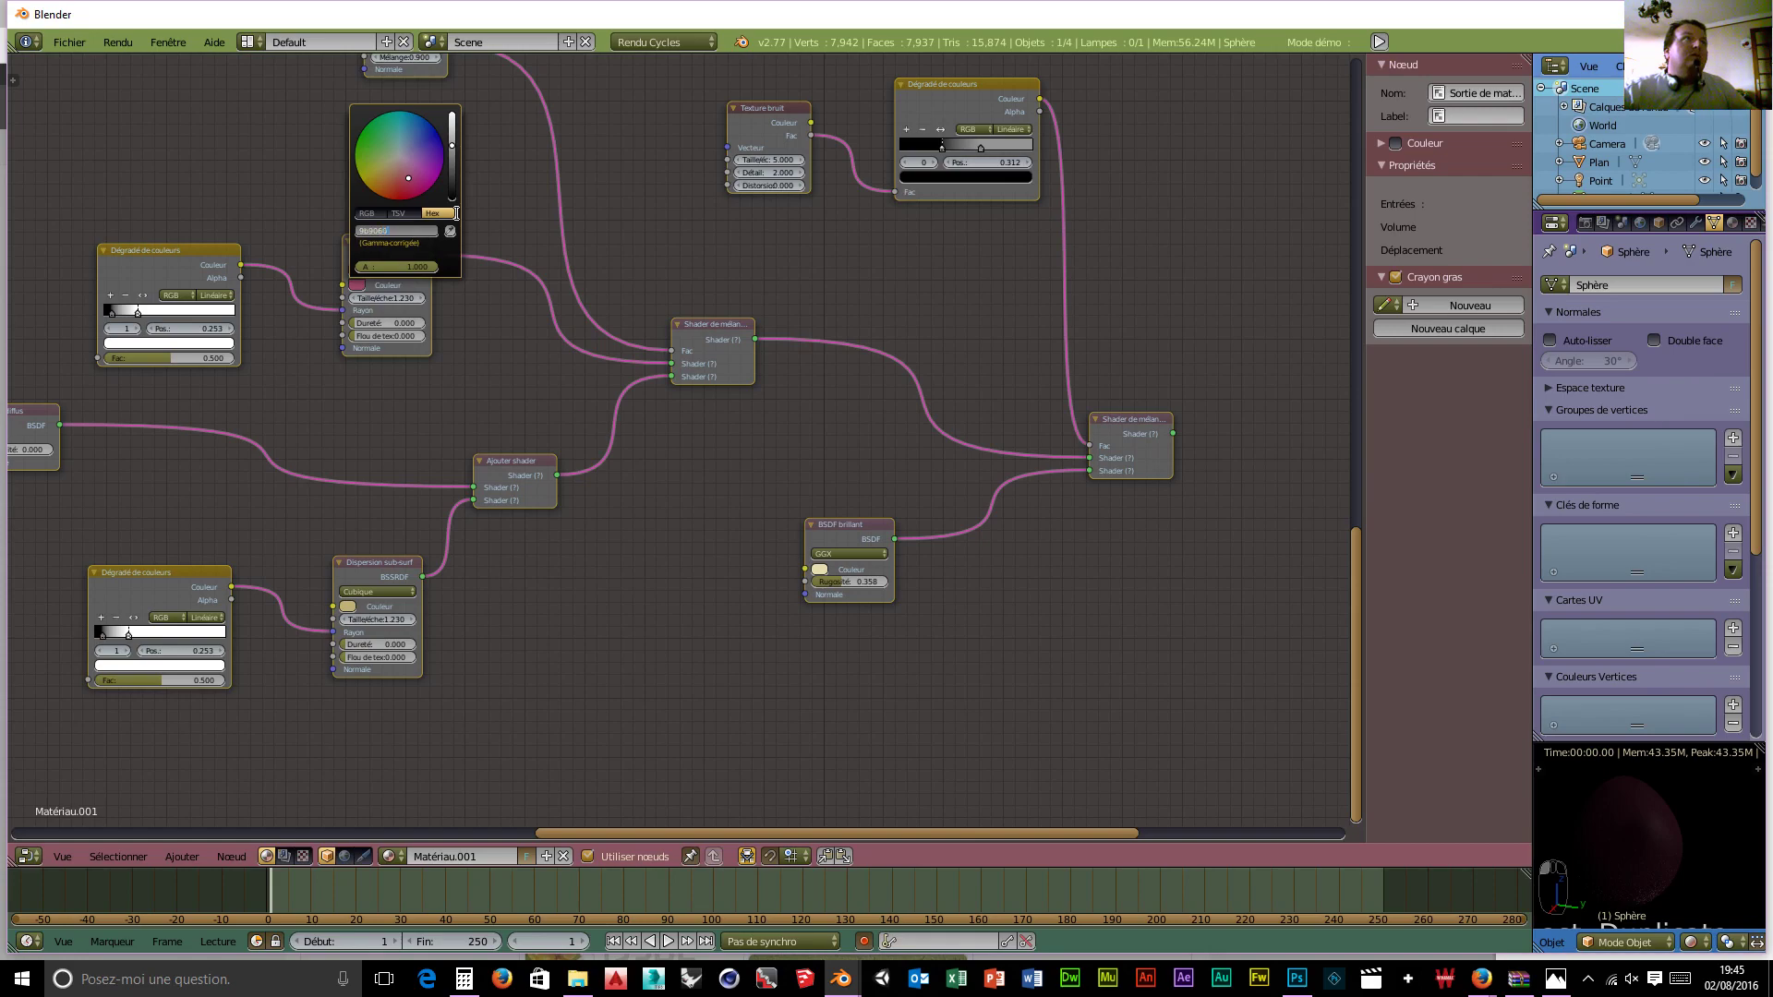
pyautogui.press('Return')
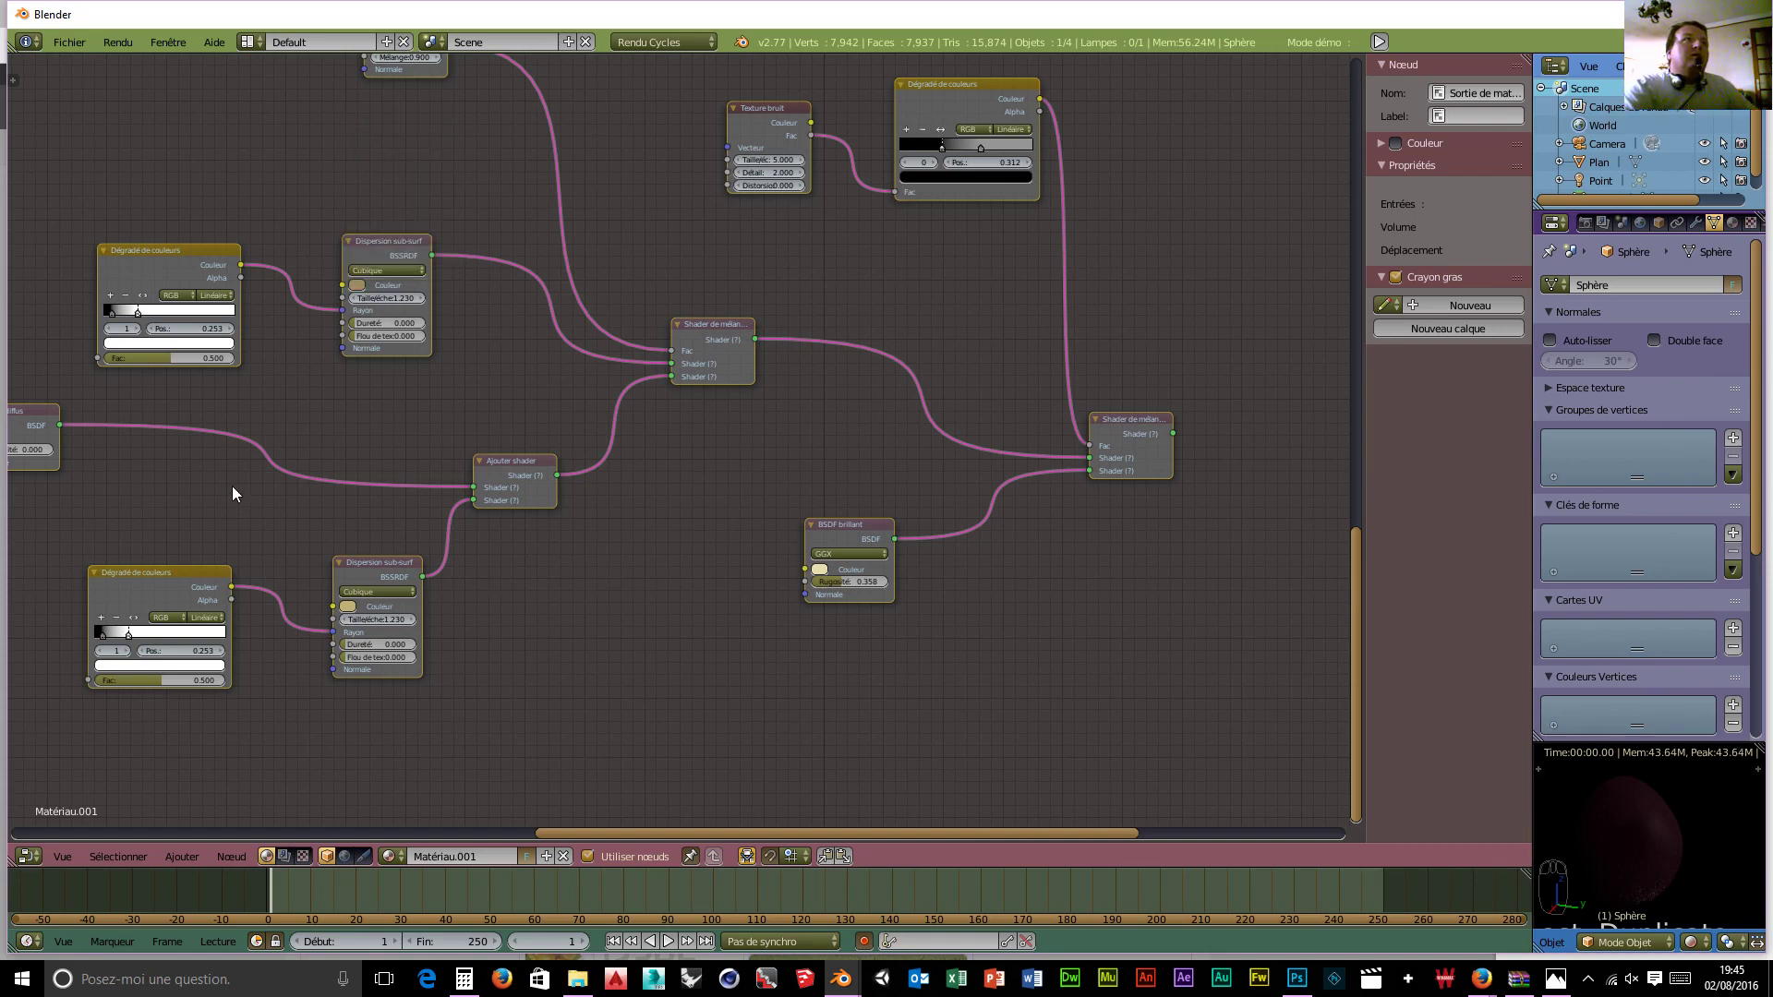
# Step: Set Couleur 2 of the duplicated Superposer mix node to the dark green hex 273312
pyautogui.moveTo(232, 487); pyautogui.dragTo(1018, 571, button='middle')
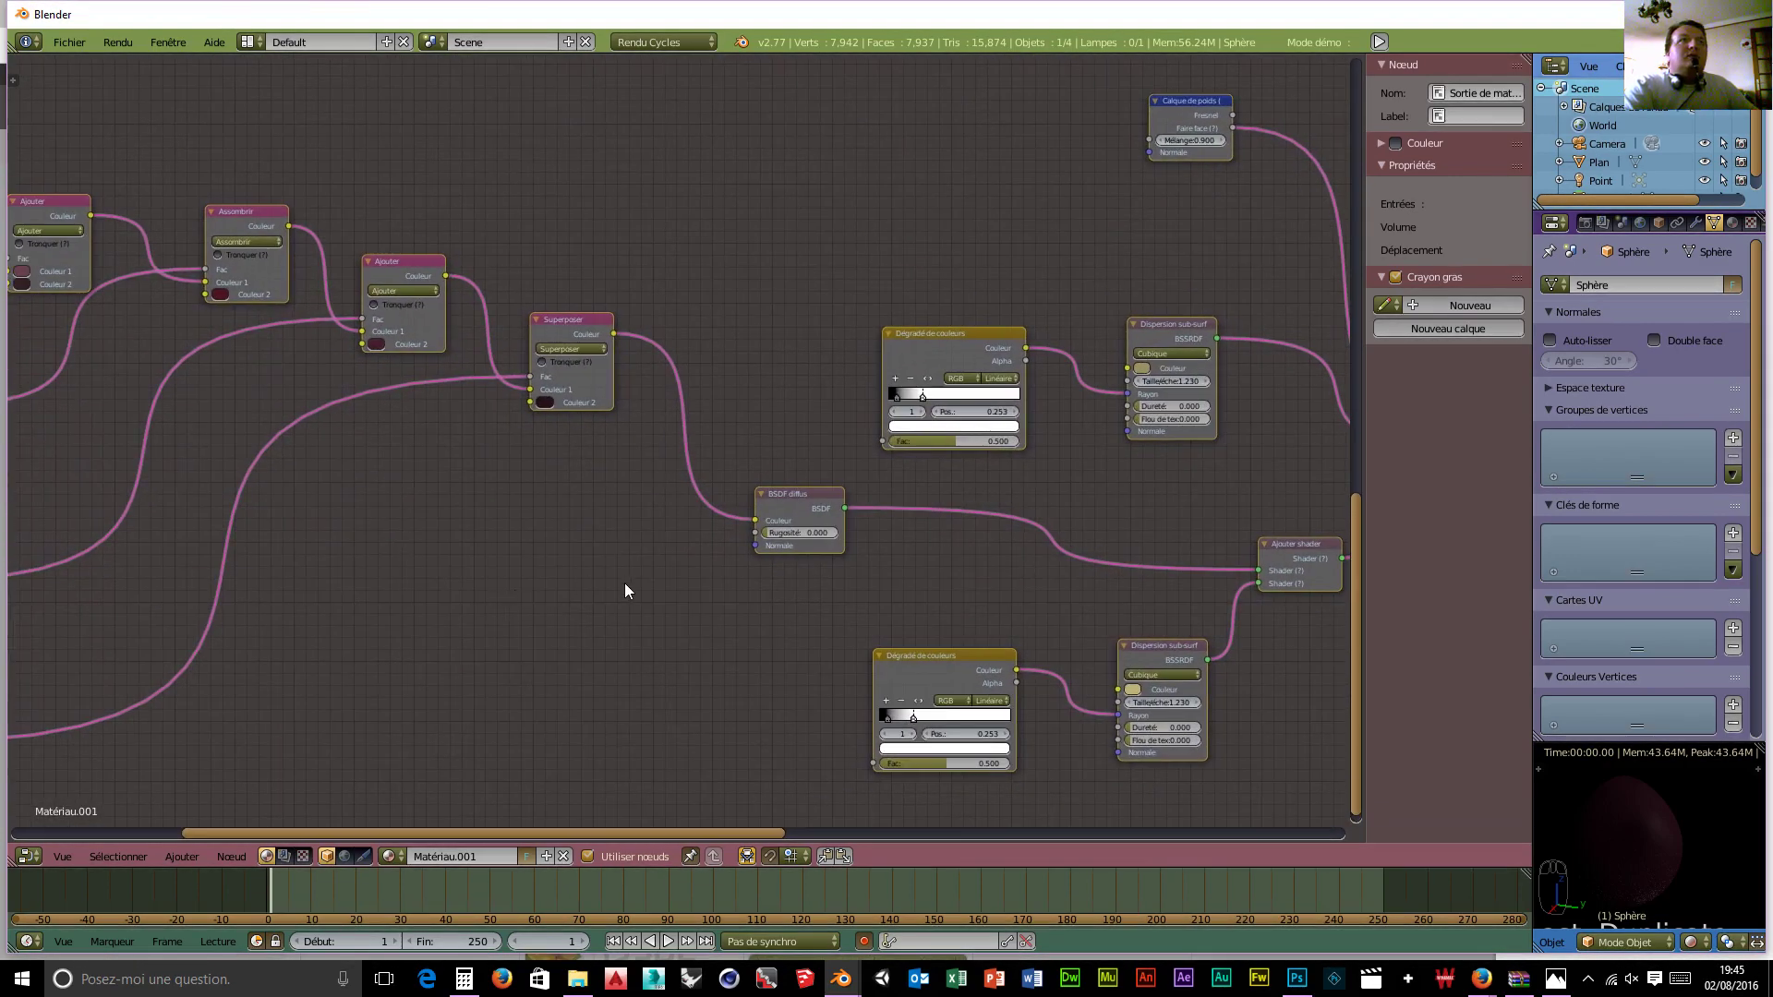
pyautogui.moveTo(624, 591); pyautogui.dragTo(730, 600, button='middle')
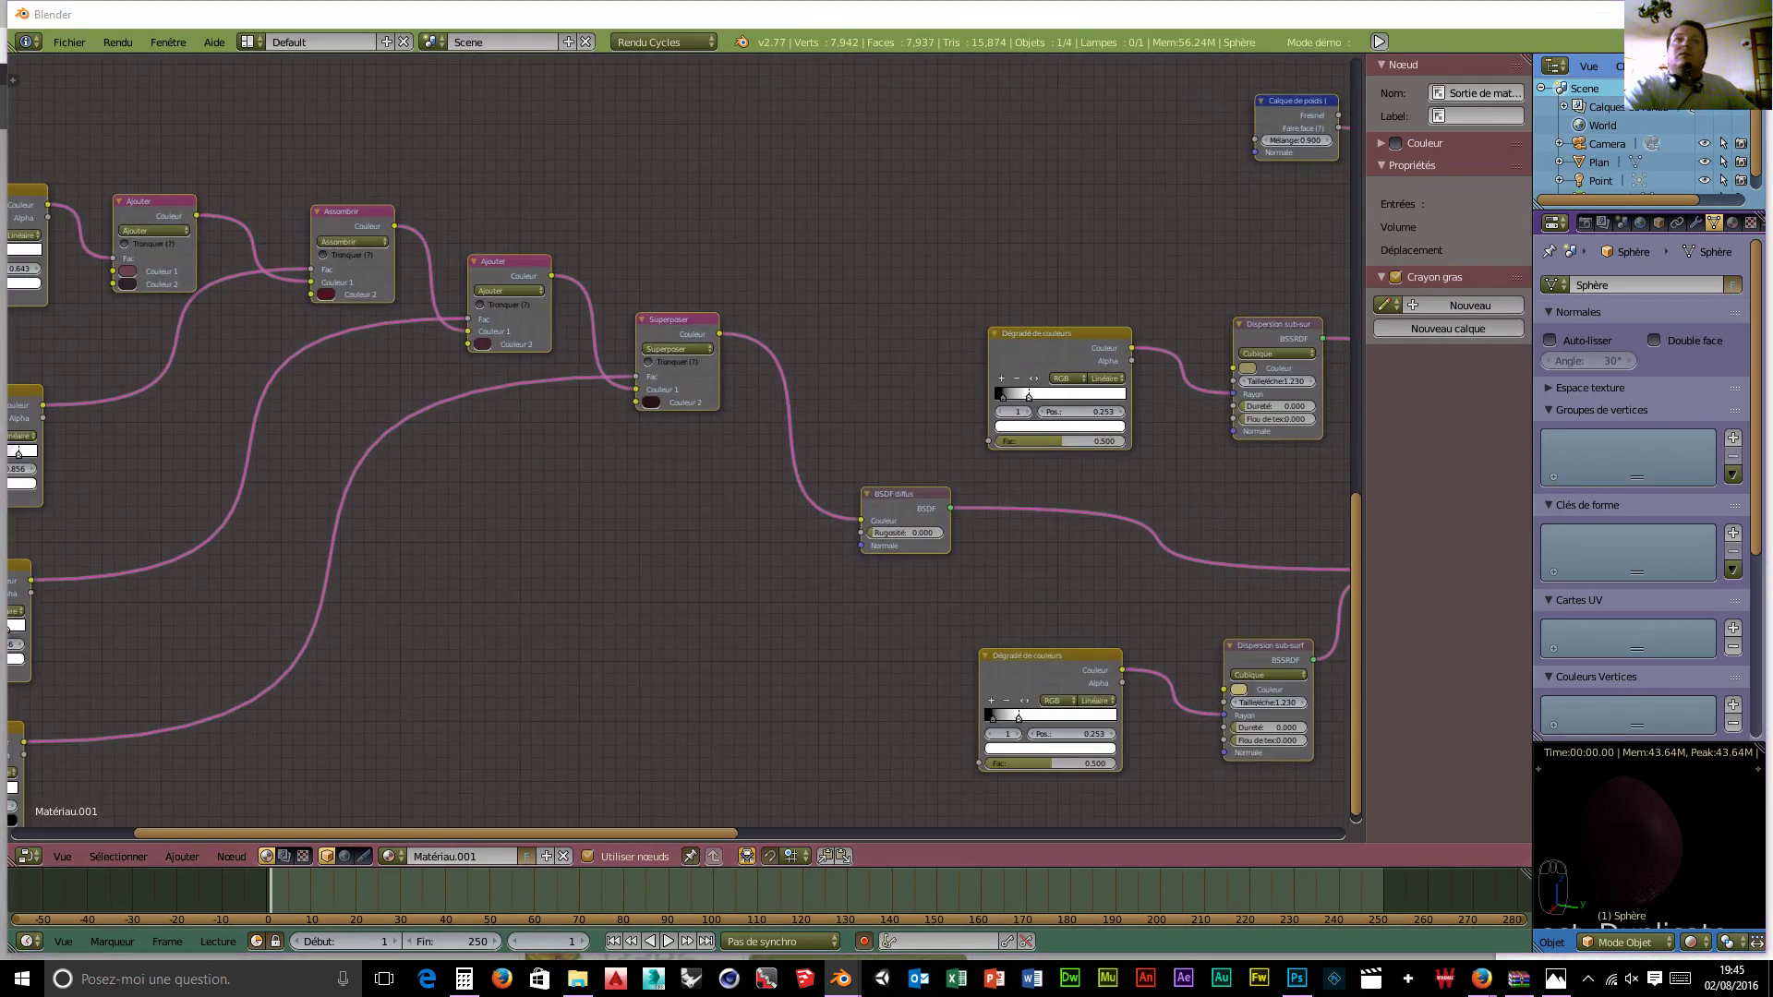
pyautogui.moveTo(1293, 464); pyautogui.dragTo(203, 516, button='middle')
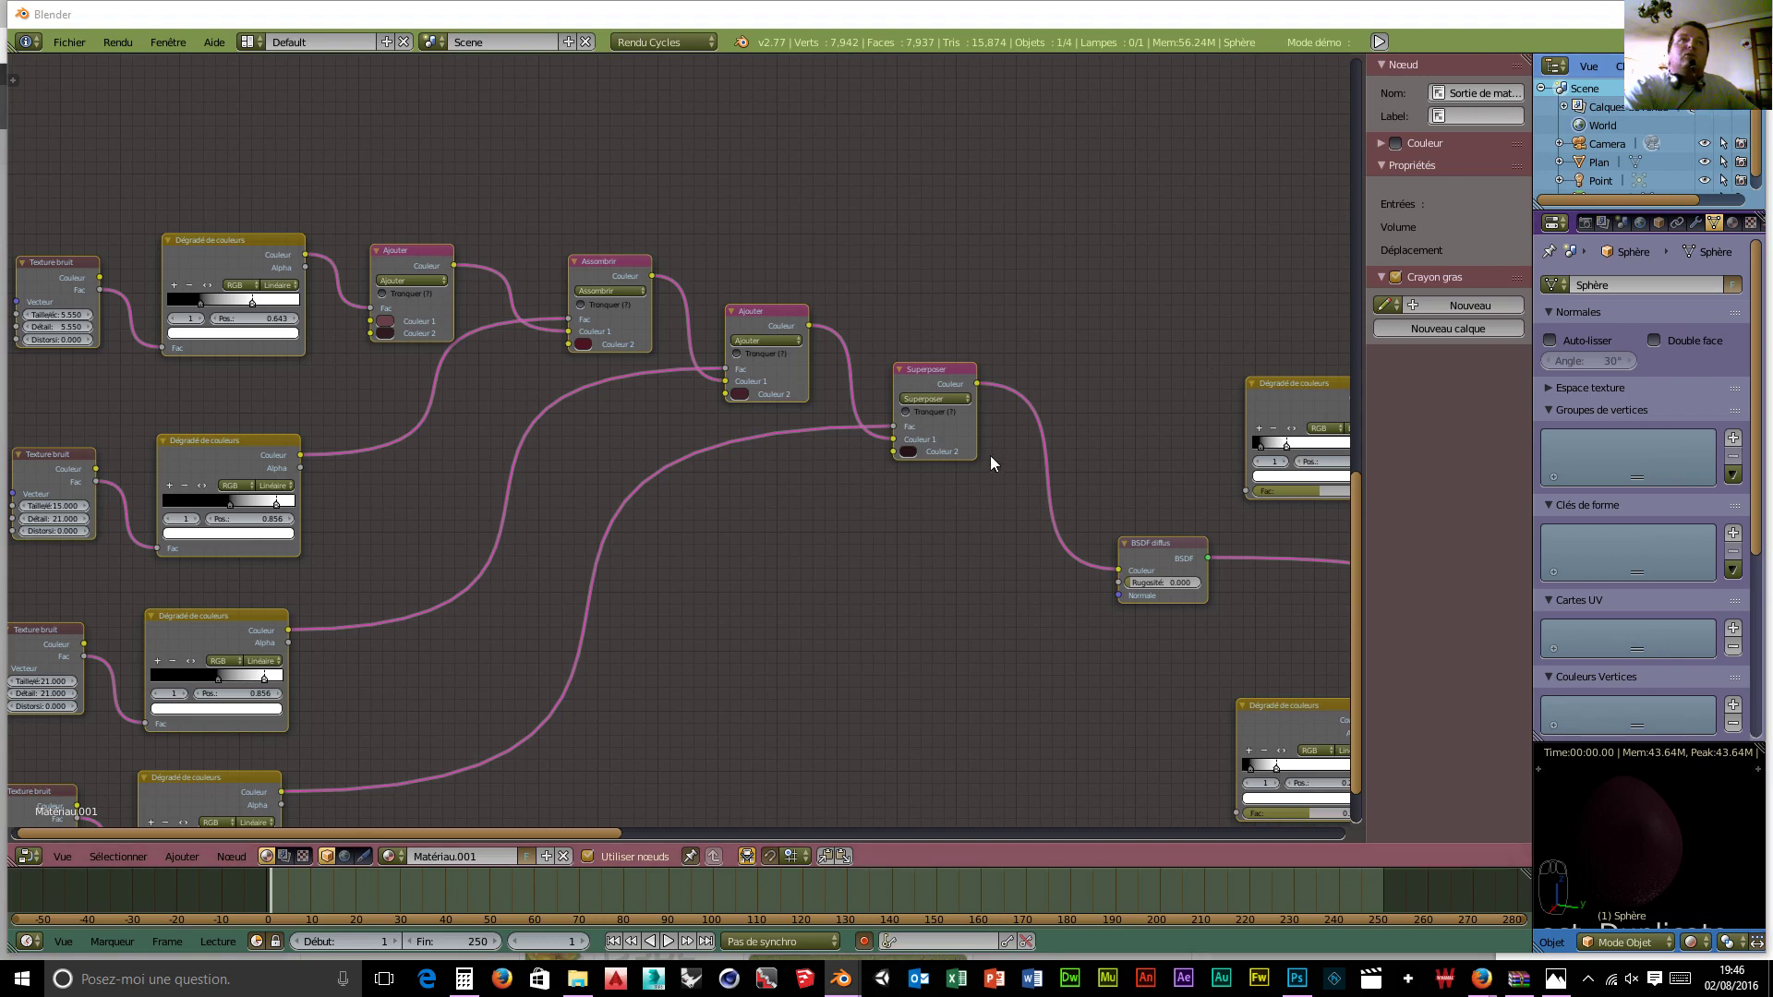
pyautogui.click(908, 451)
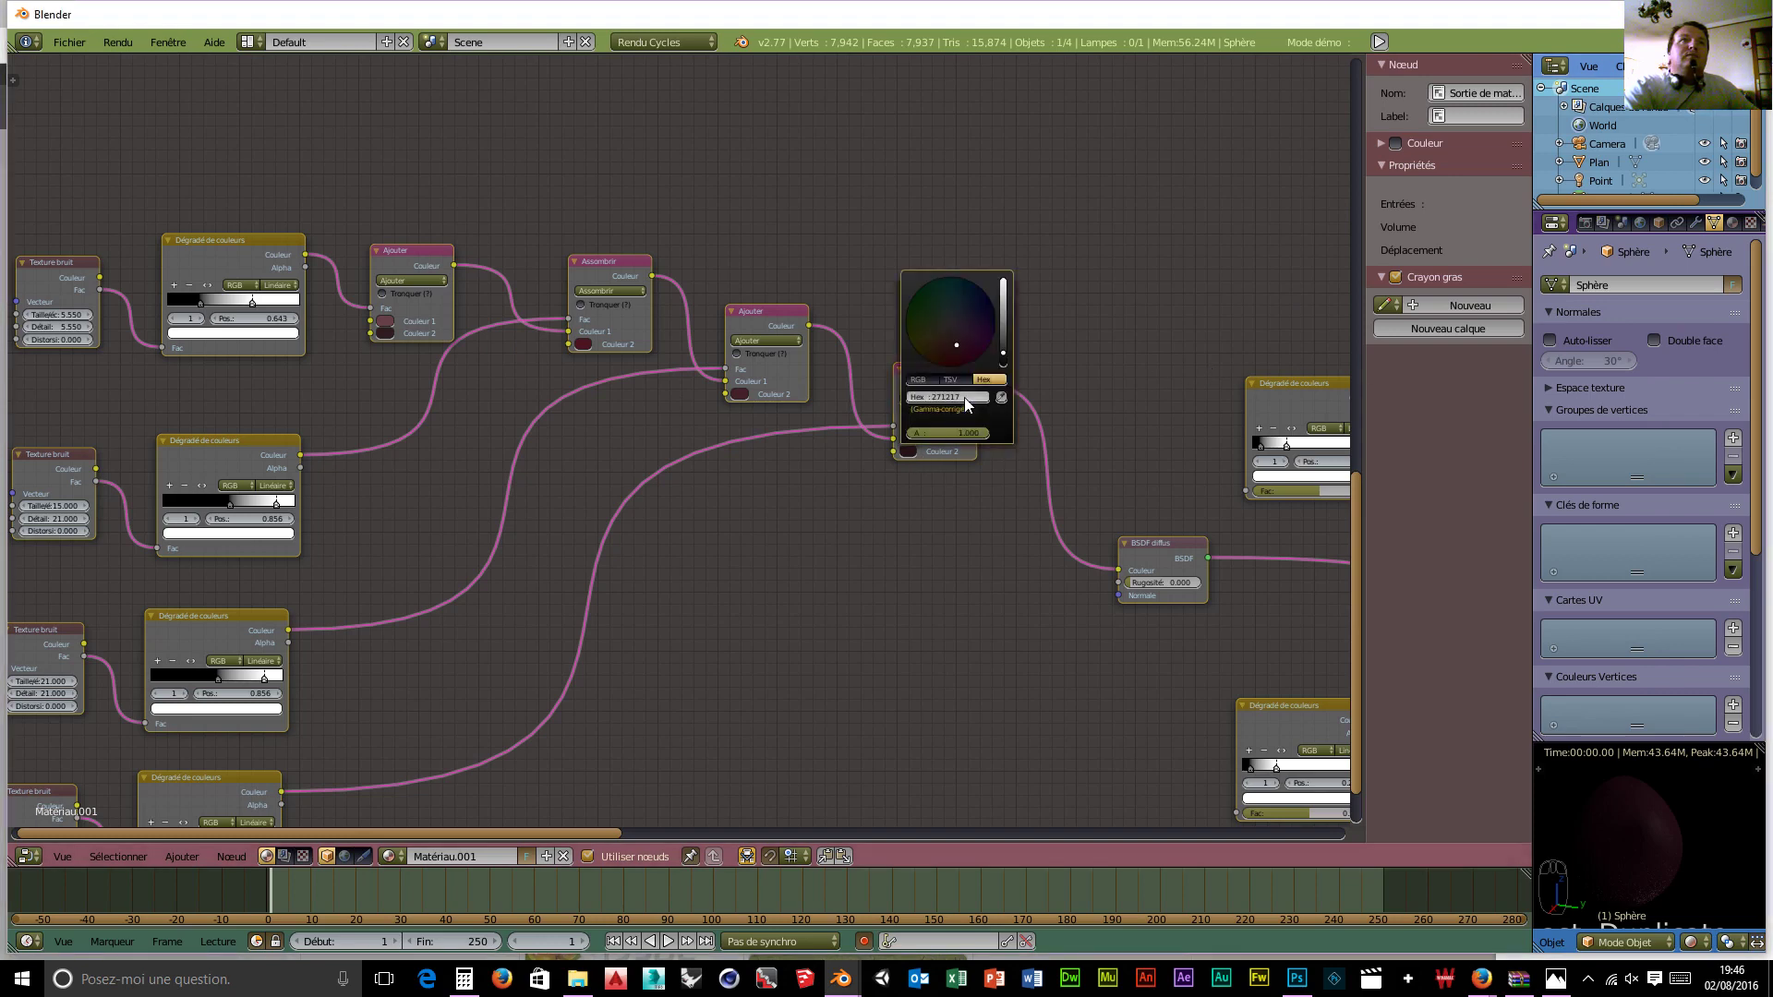
pyautogui.write('27')
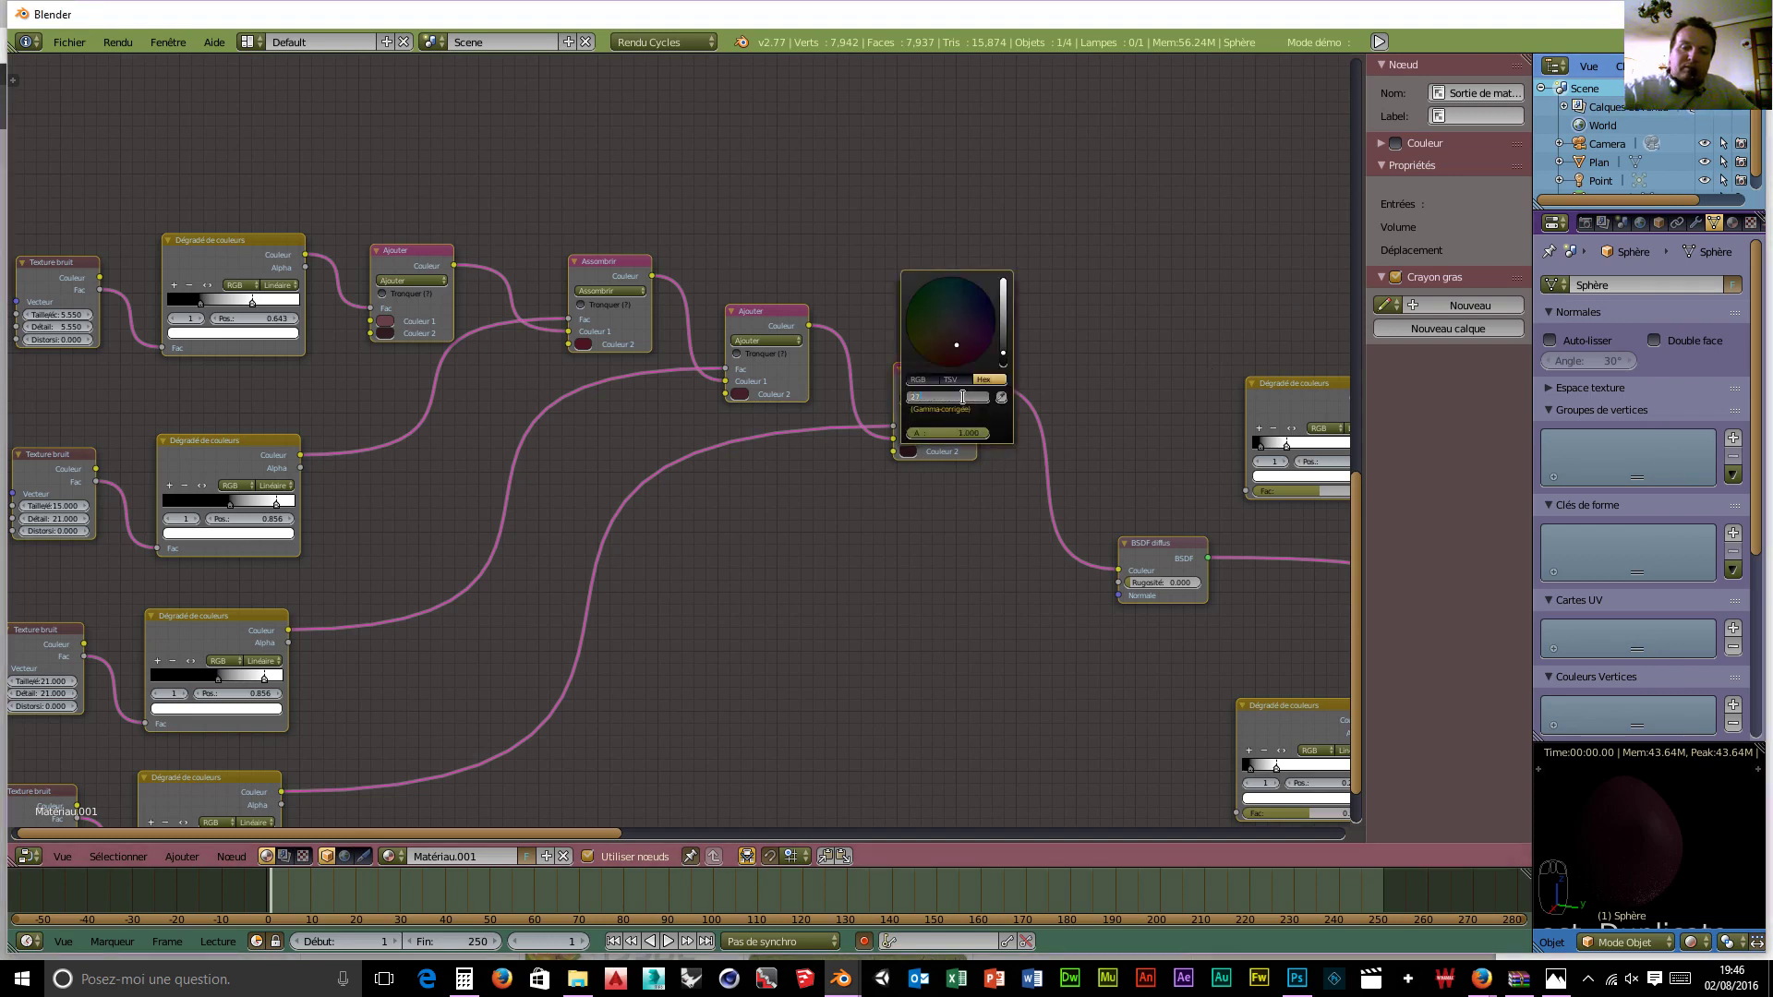
pyautogui.write('331')
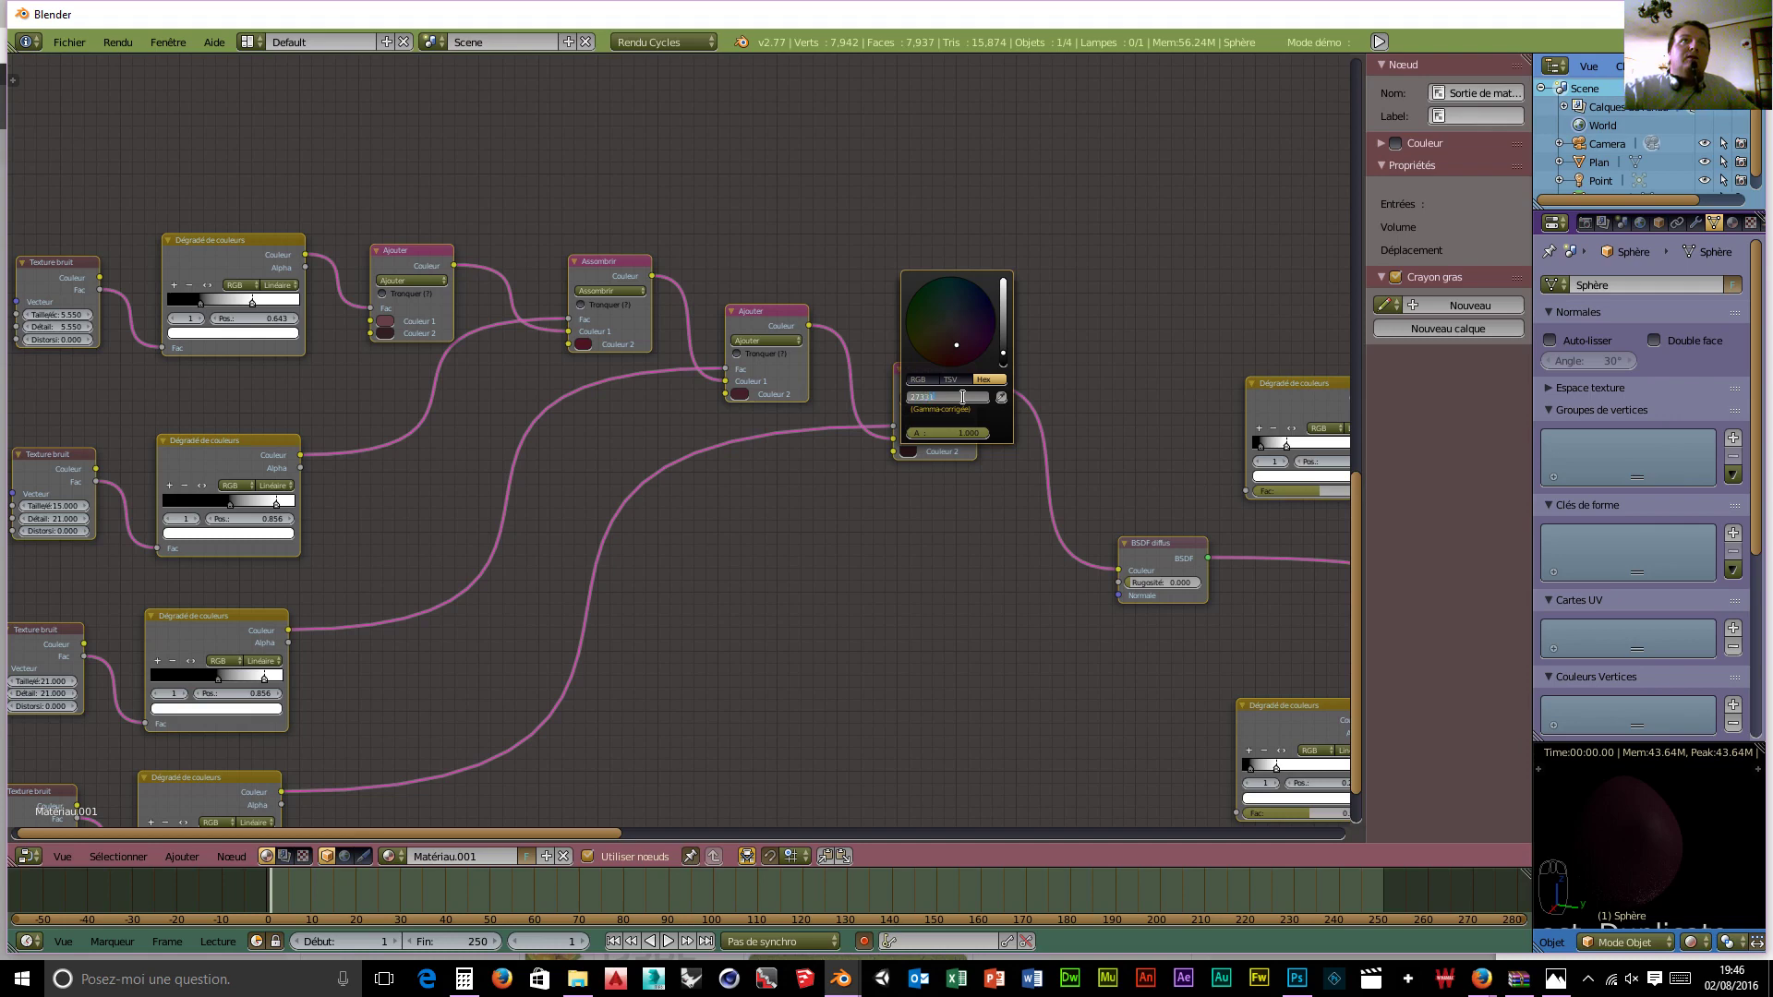
pyautogui.write('2')
pyautogui.press('Return')
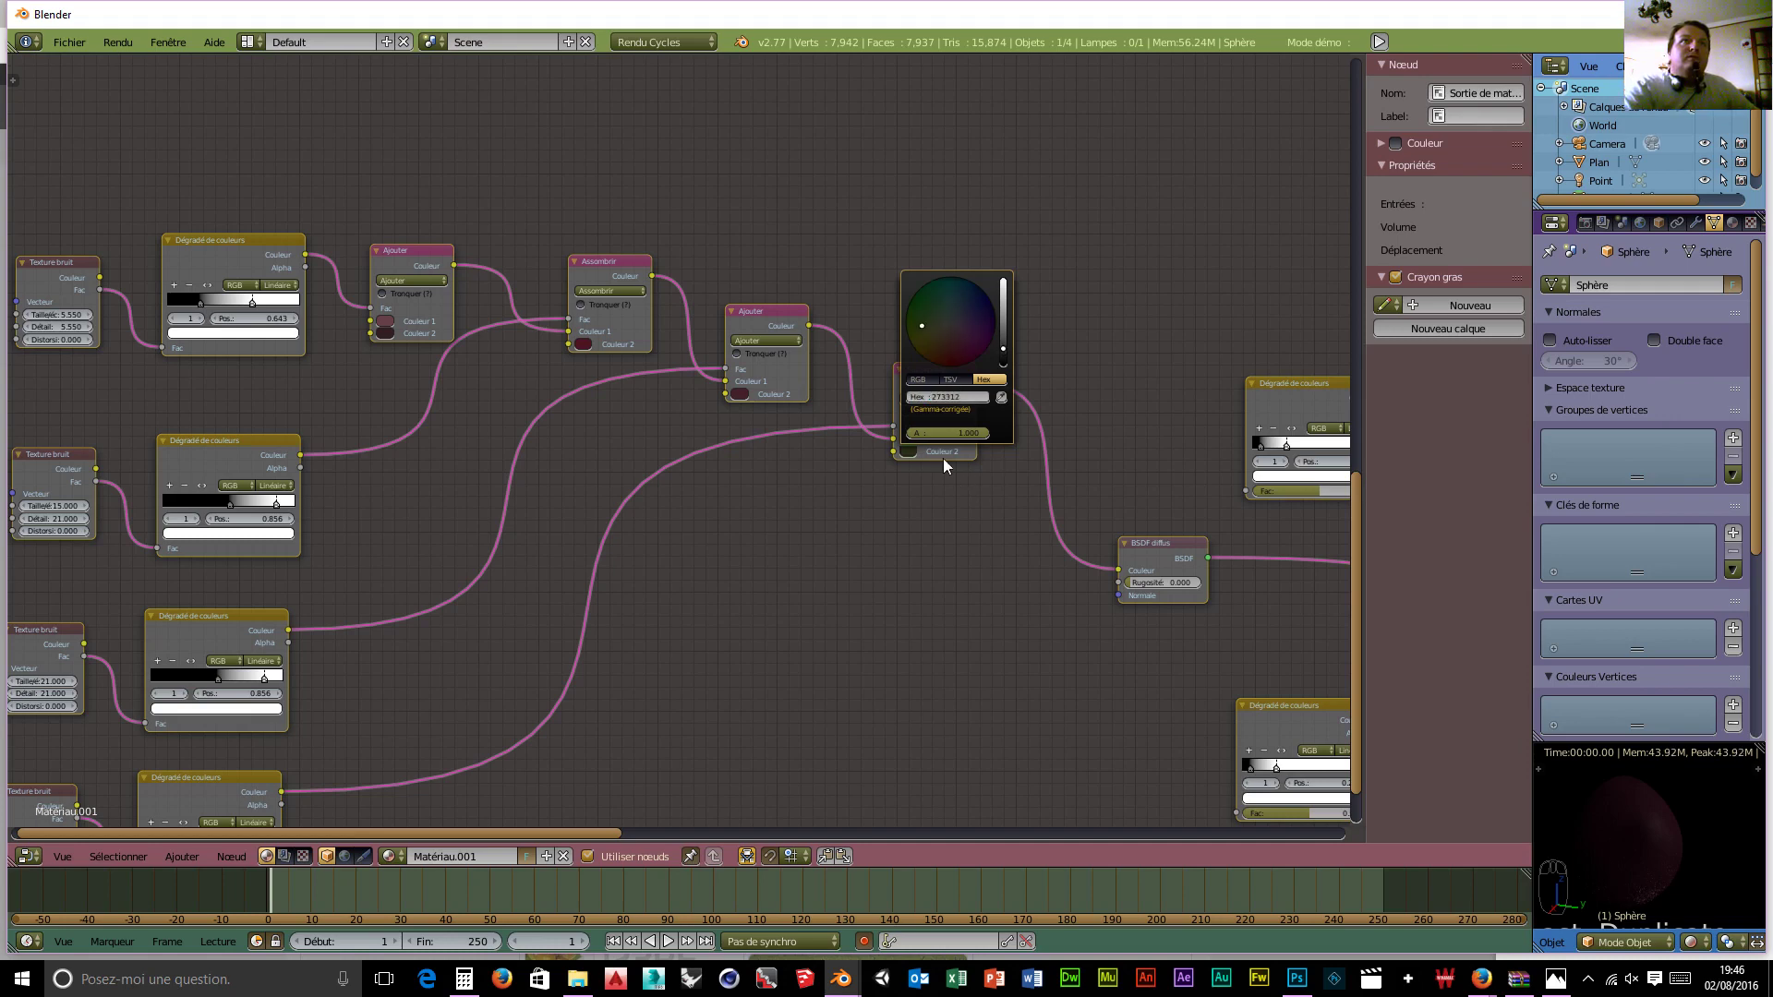
# Step: Set Couleur 2 of the Ajouter mix node just before the Superposer node to hex 443D20
pyautogui.click(738, 395)
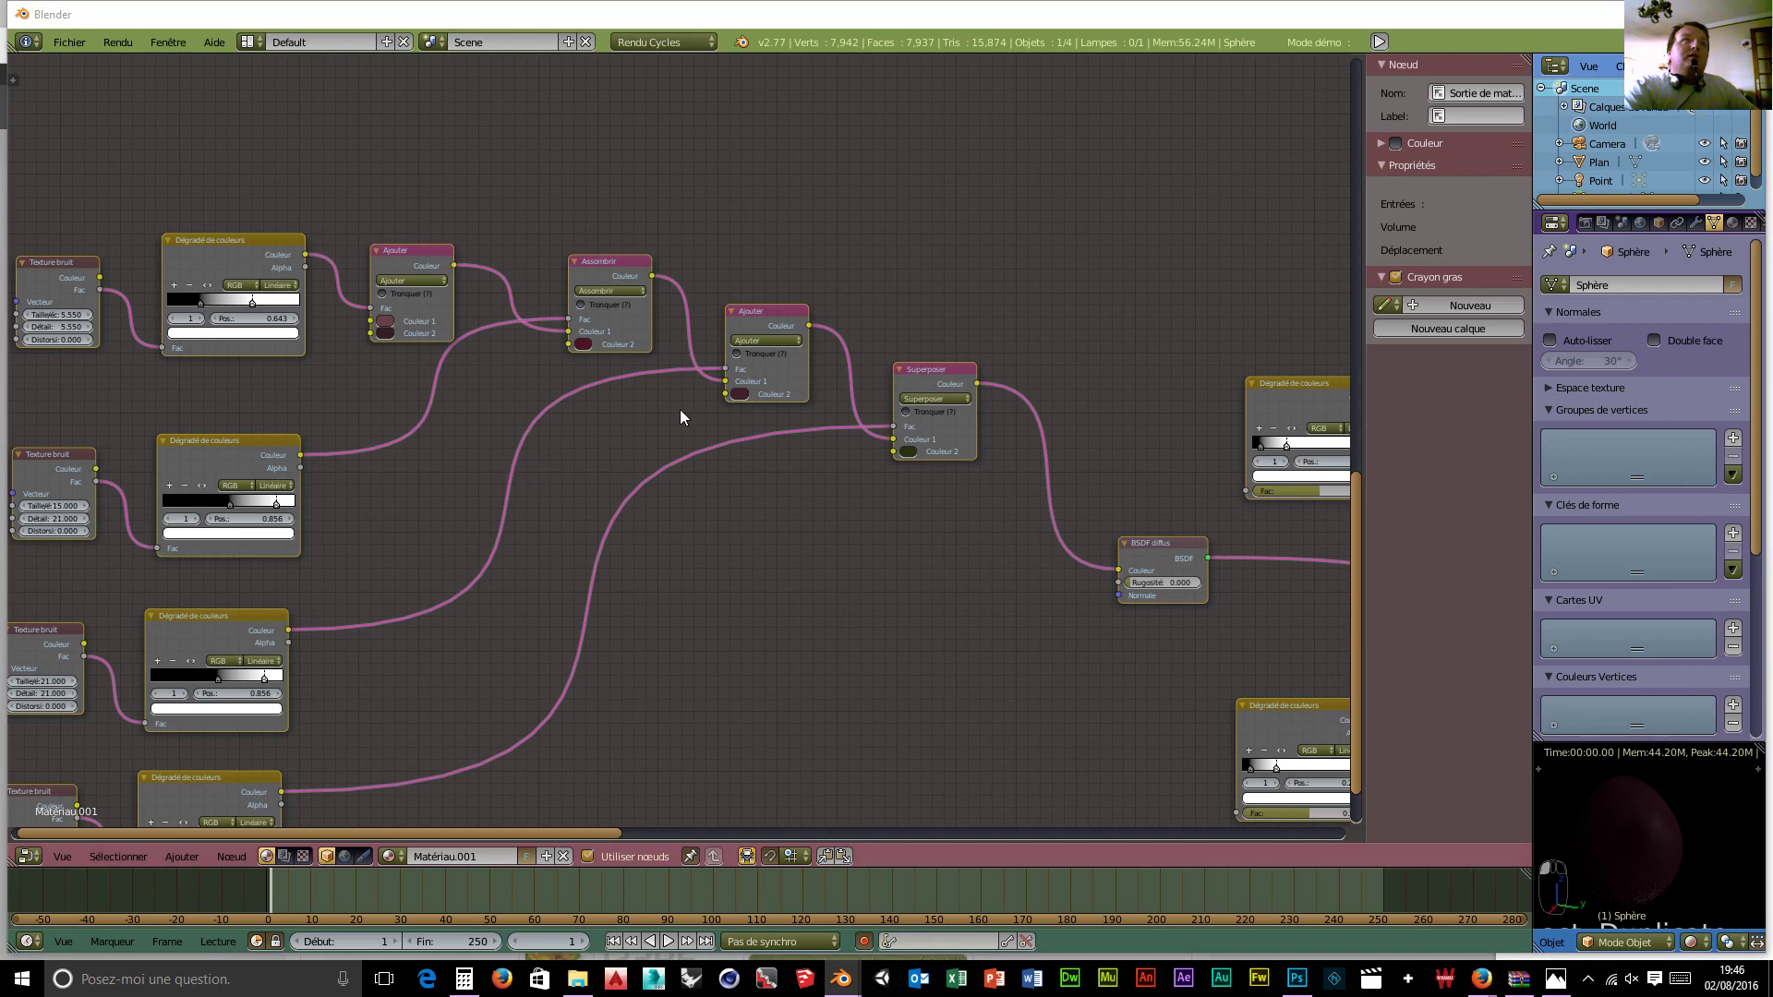
pyautogui.click(740, 394)
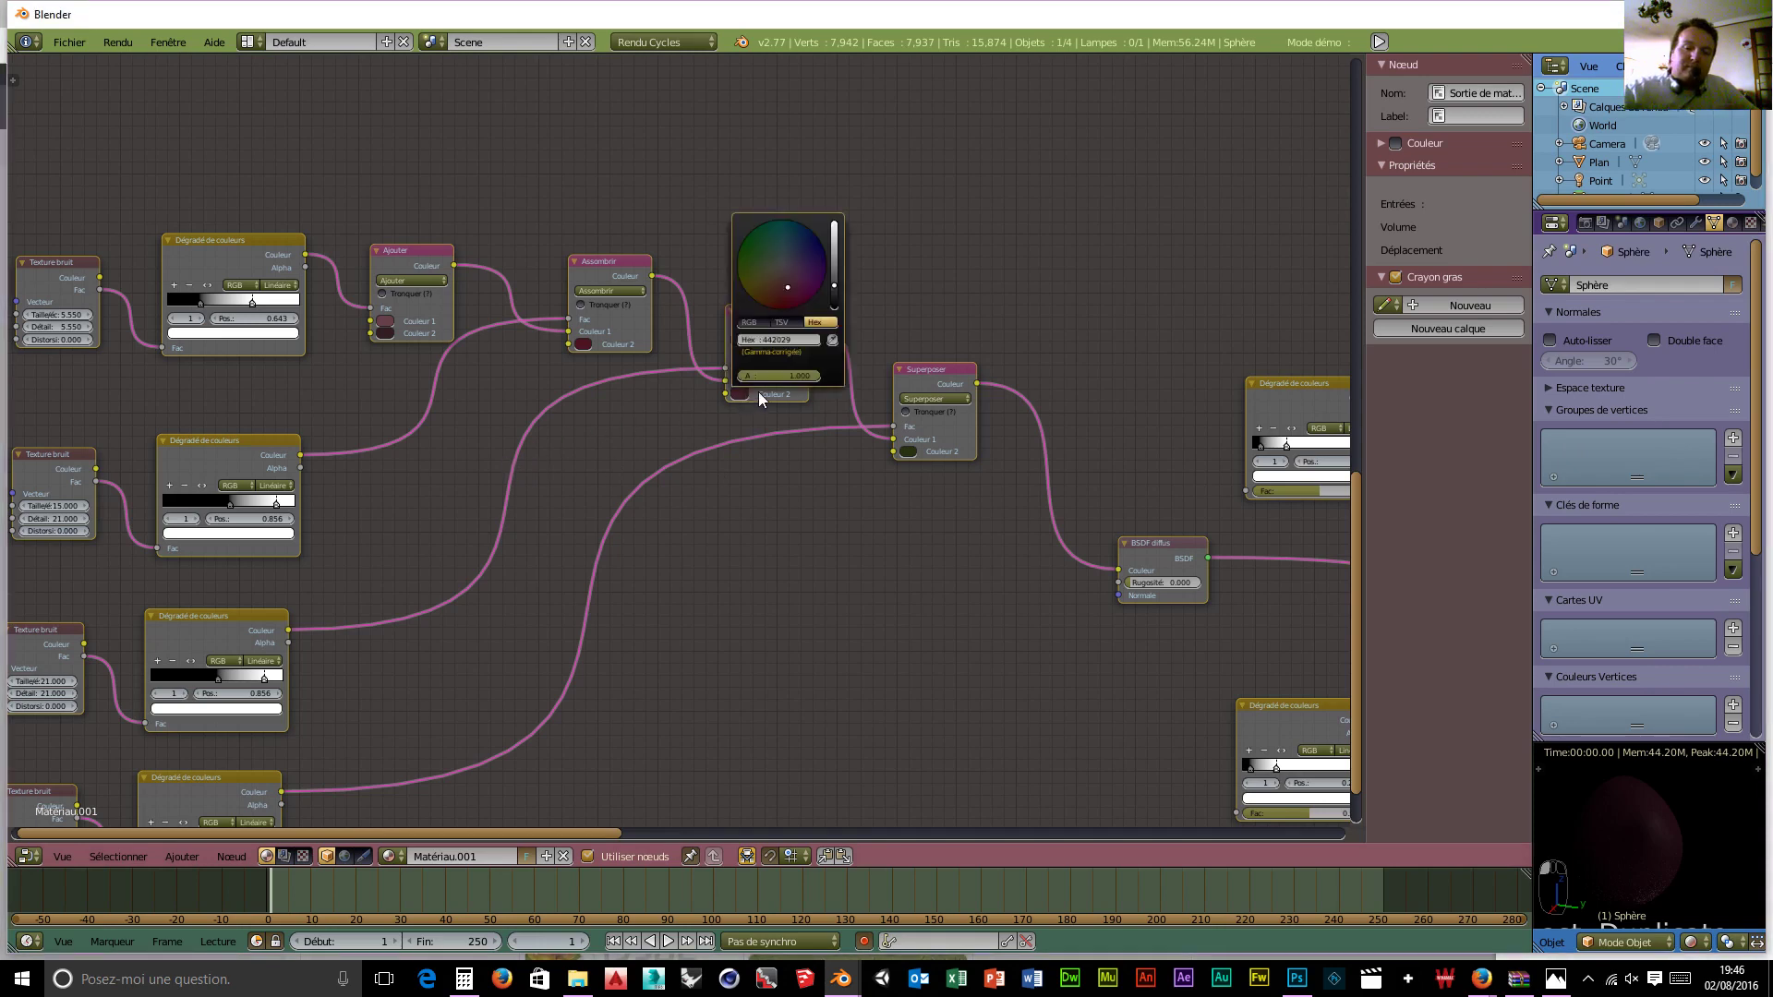
pyautogui.press('Return')
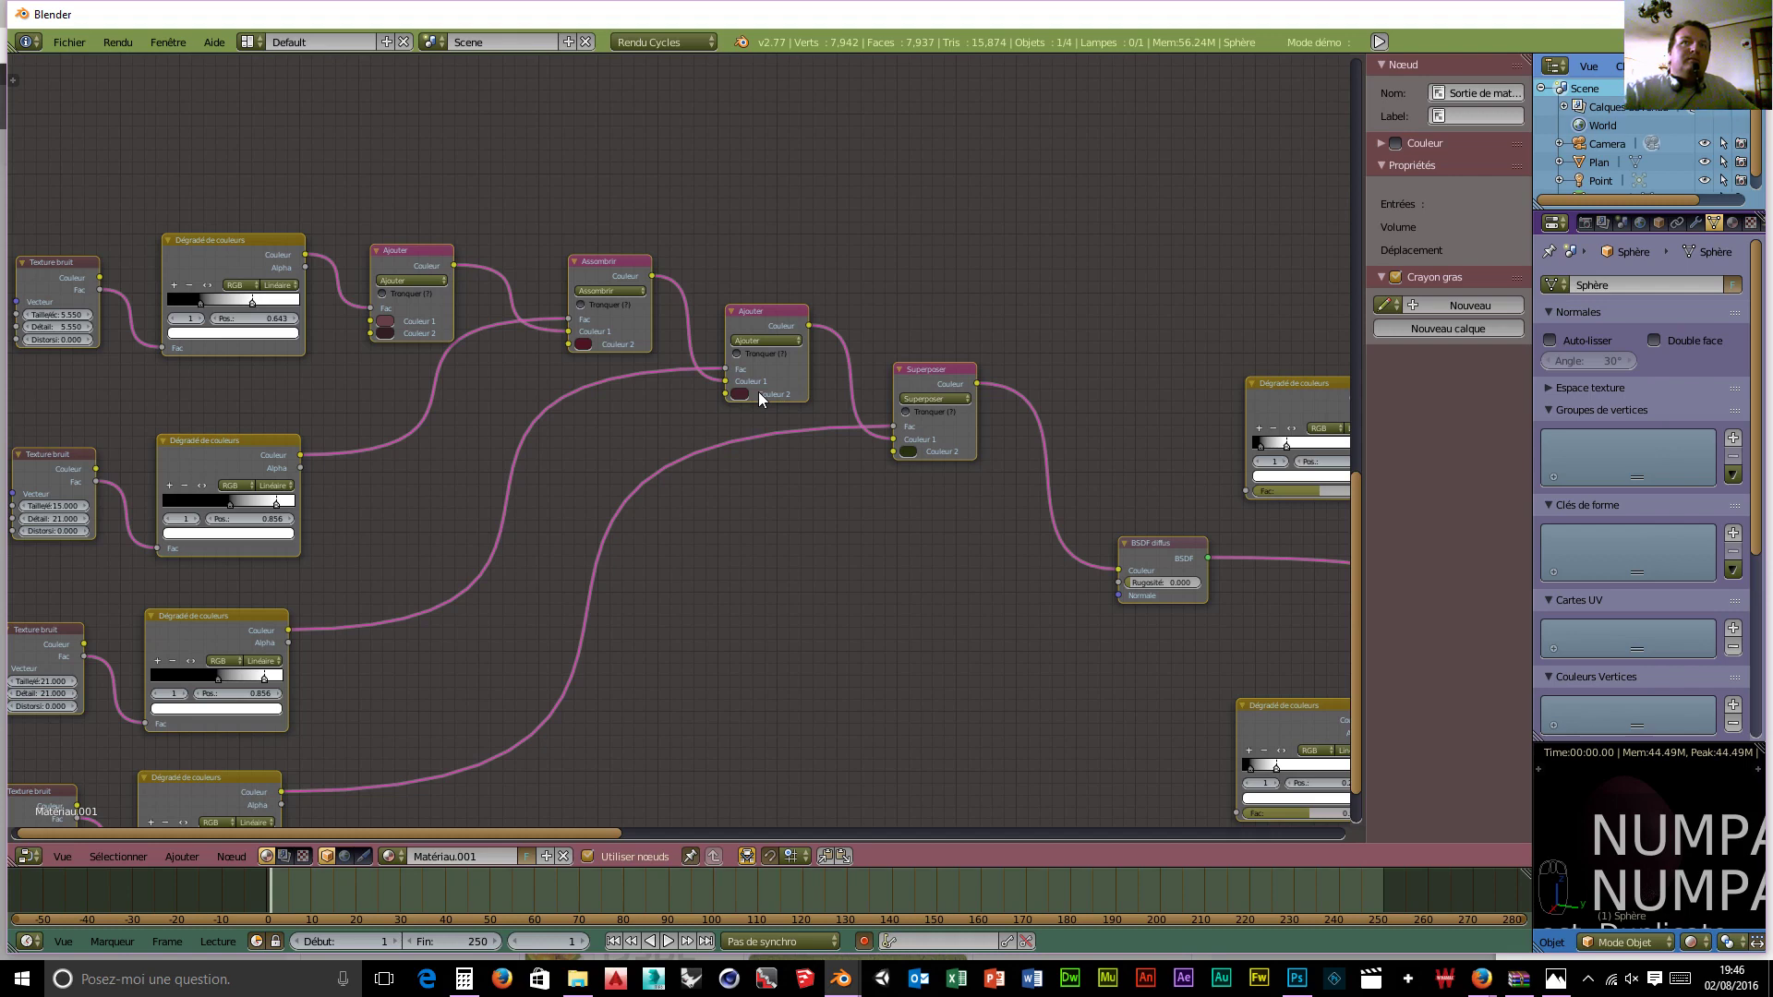
pyautogui.click(734, 395)
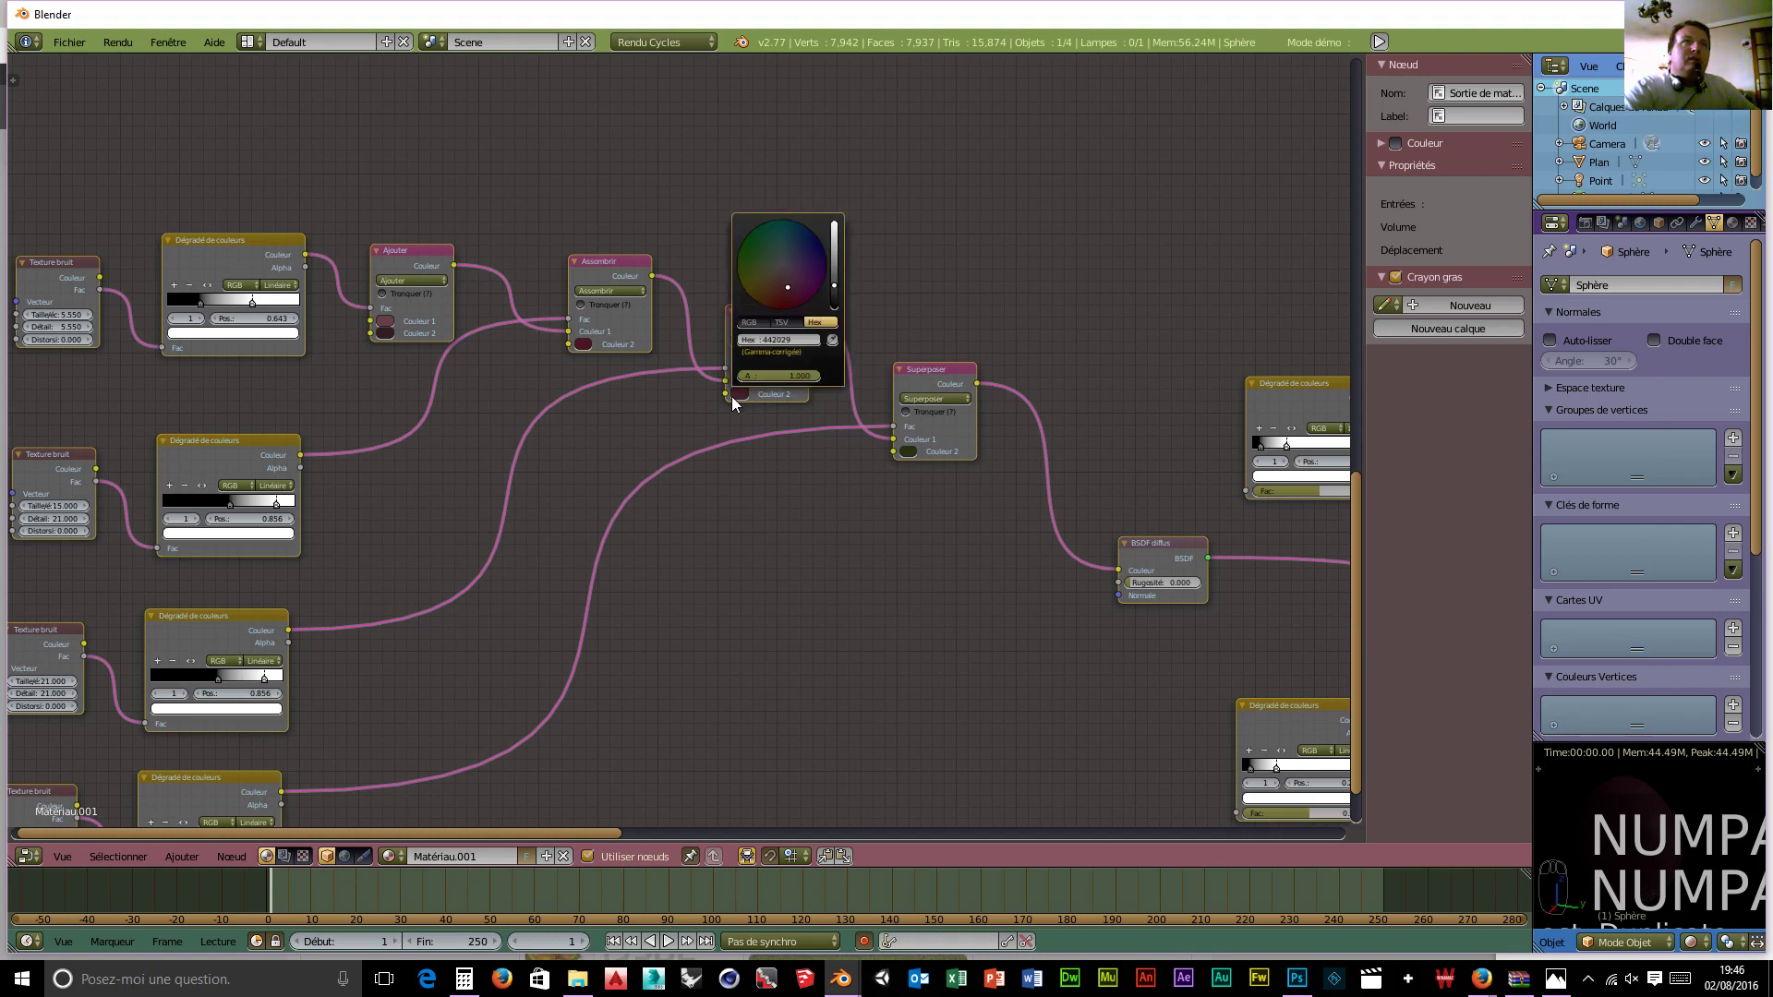
pyautogui.click(742, 394)
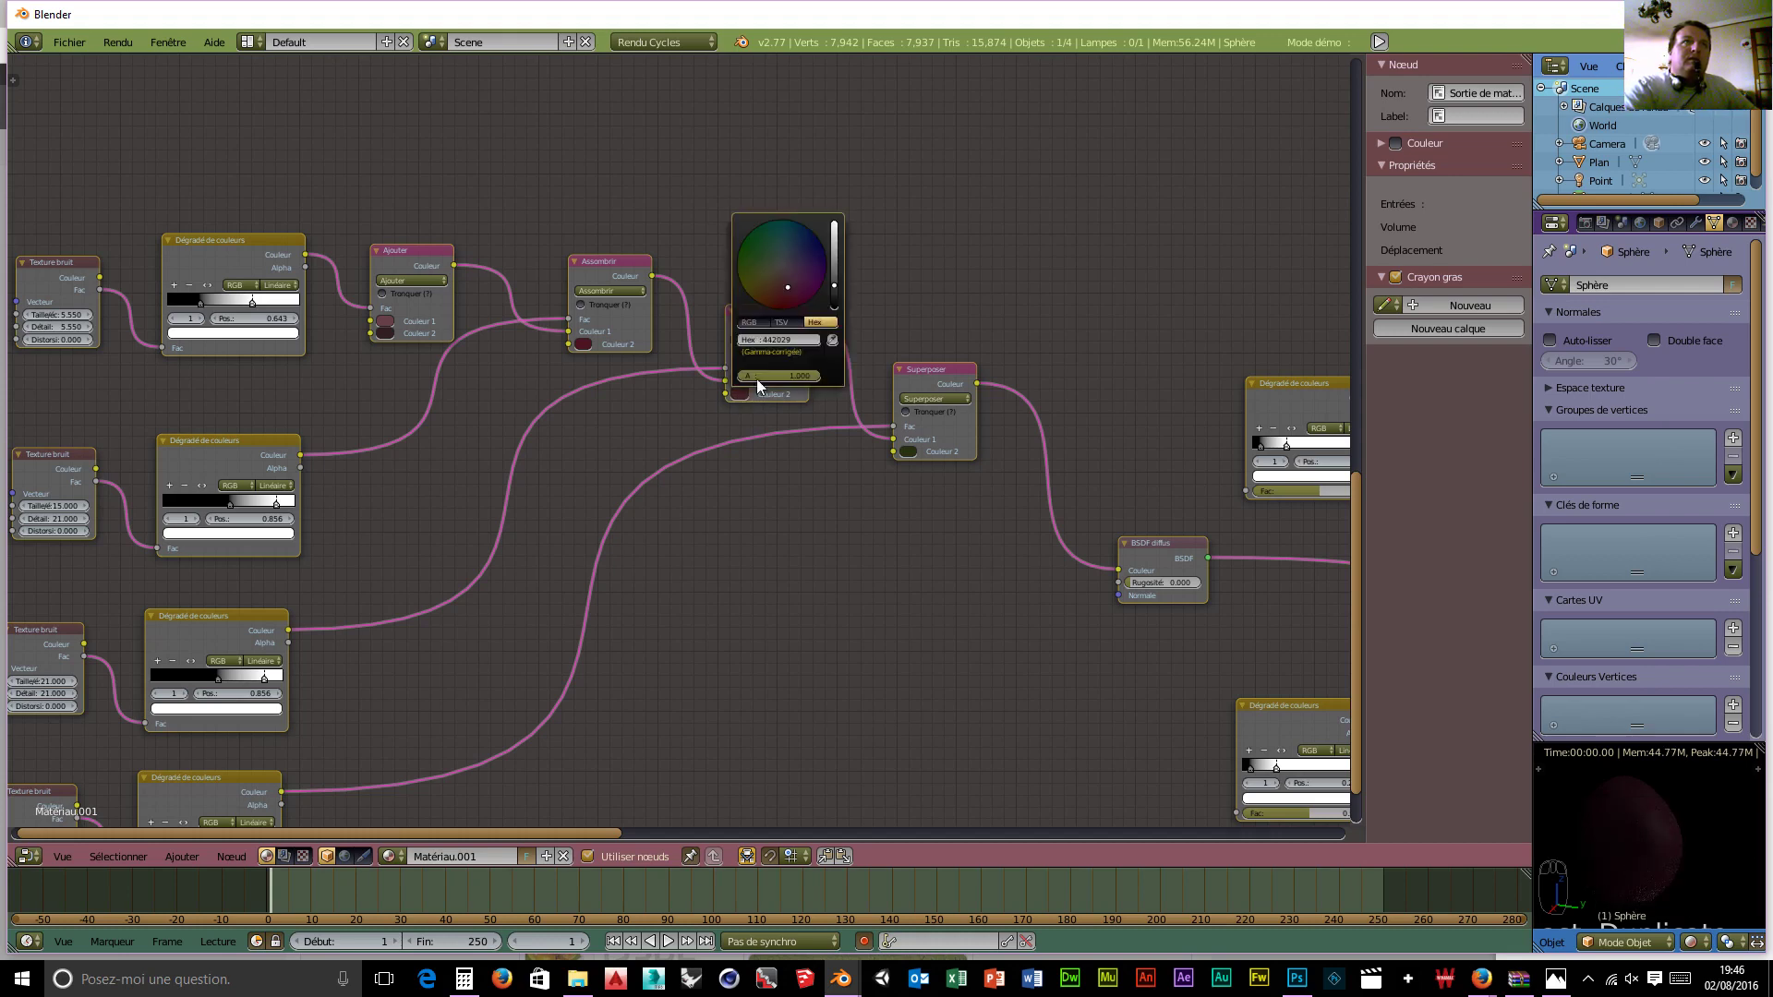
pyautogui.click(802, 342)
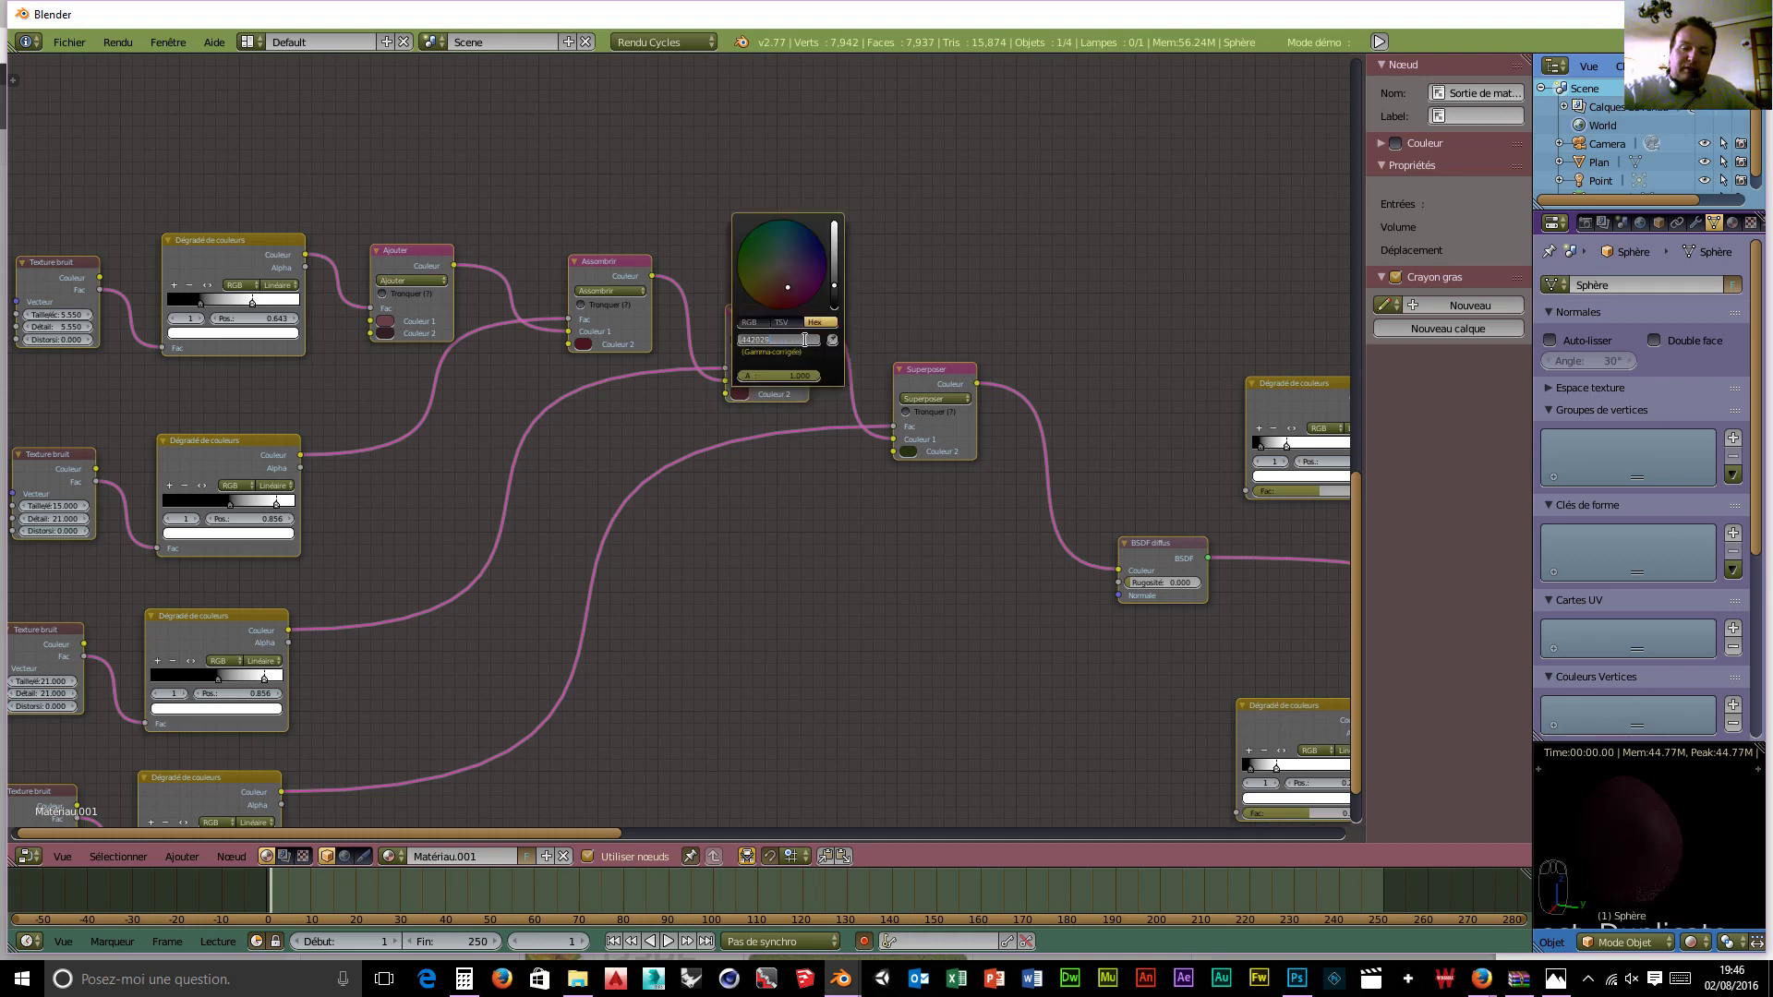
pyautogui.write('443')
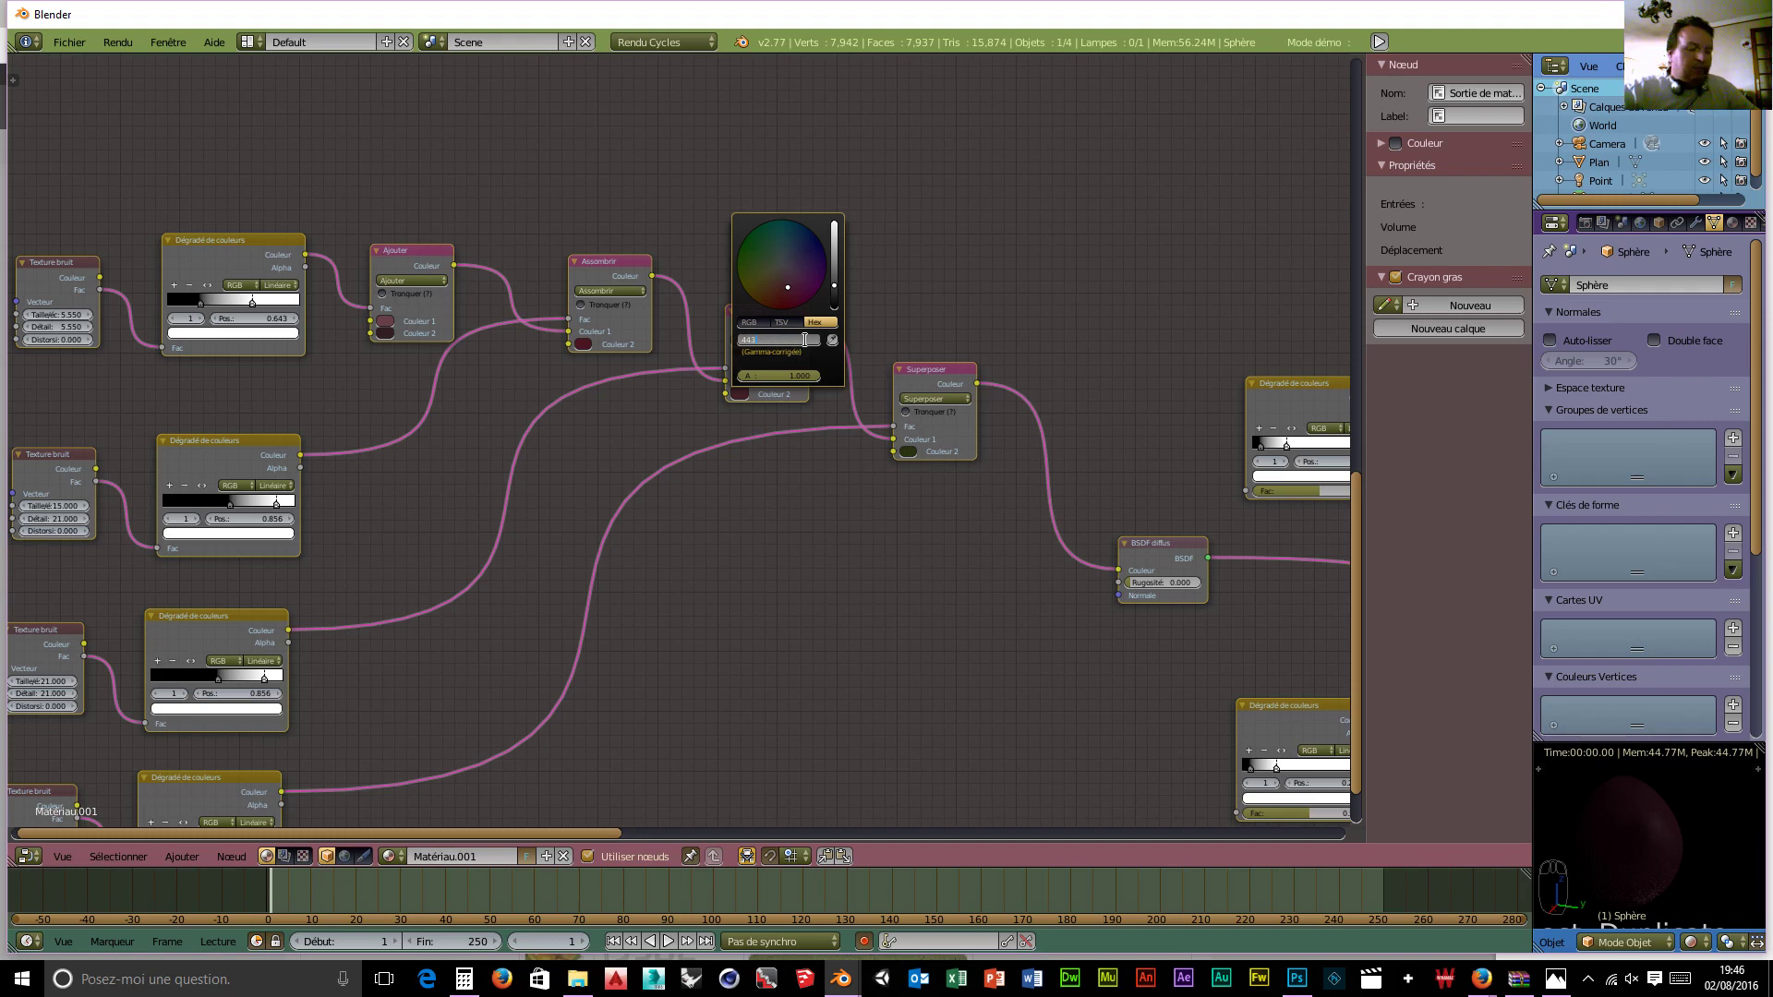
pyautogui.write('d20')
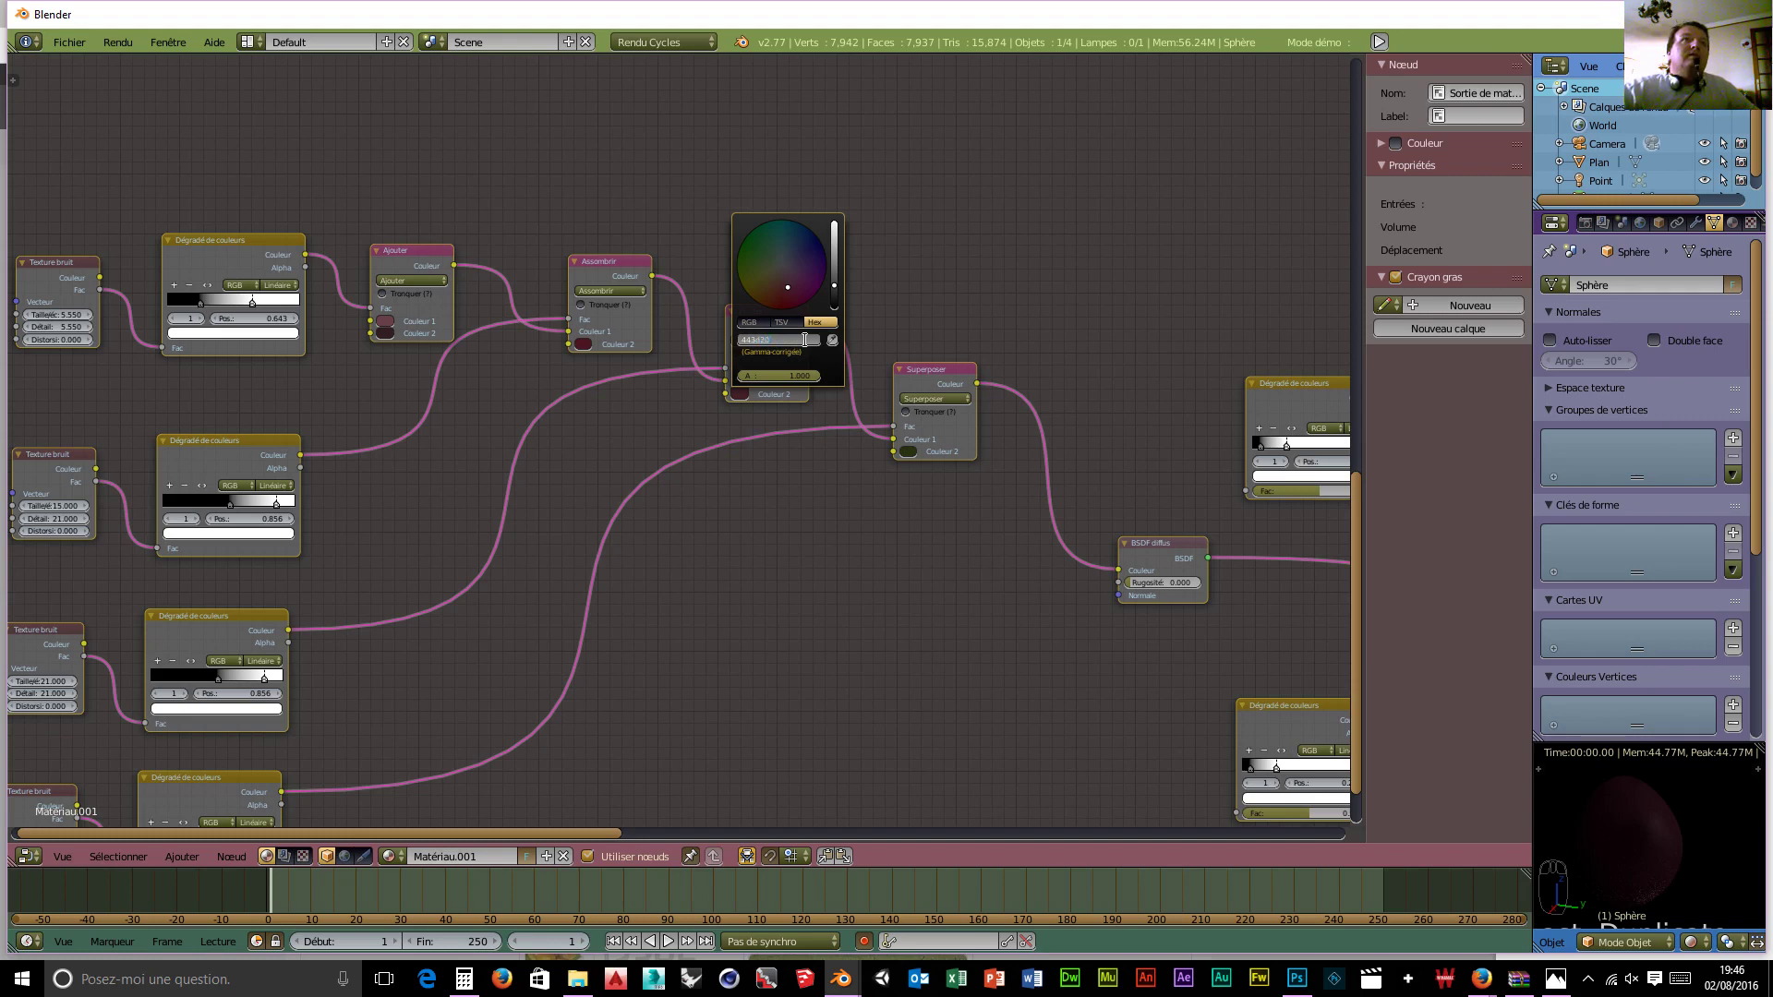
pyautogui.press('Return')
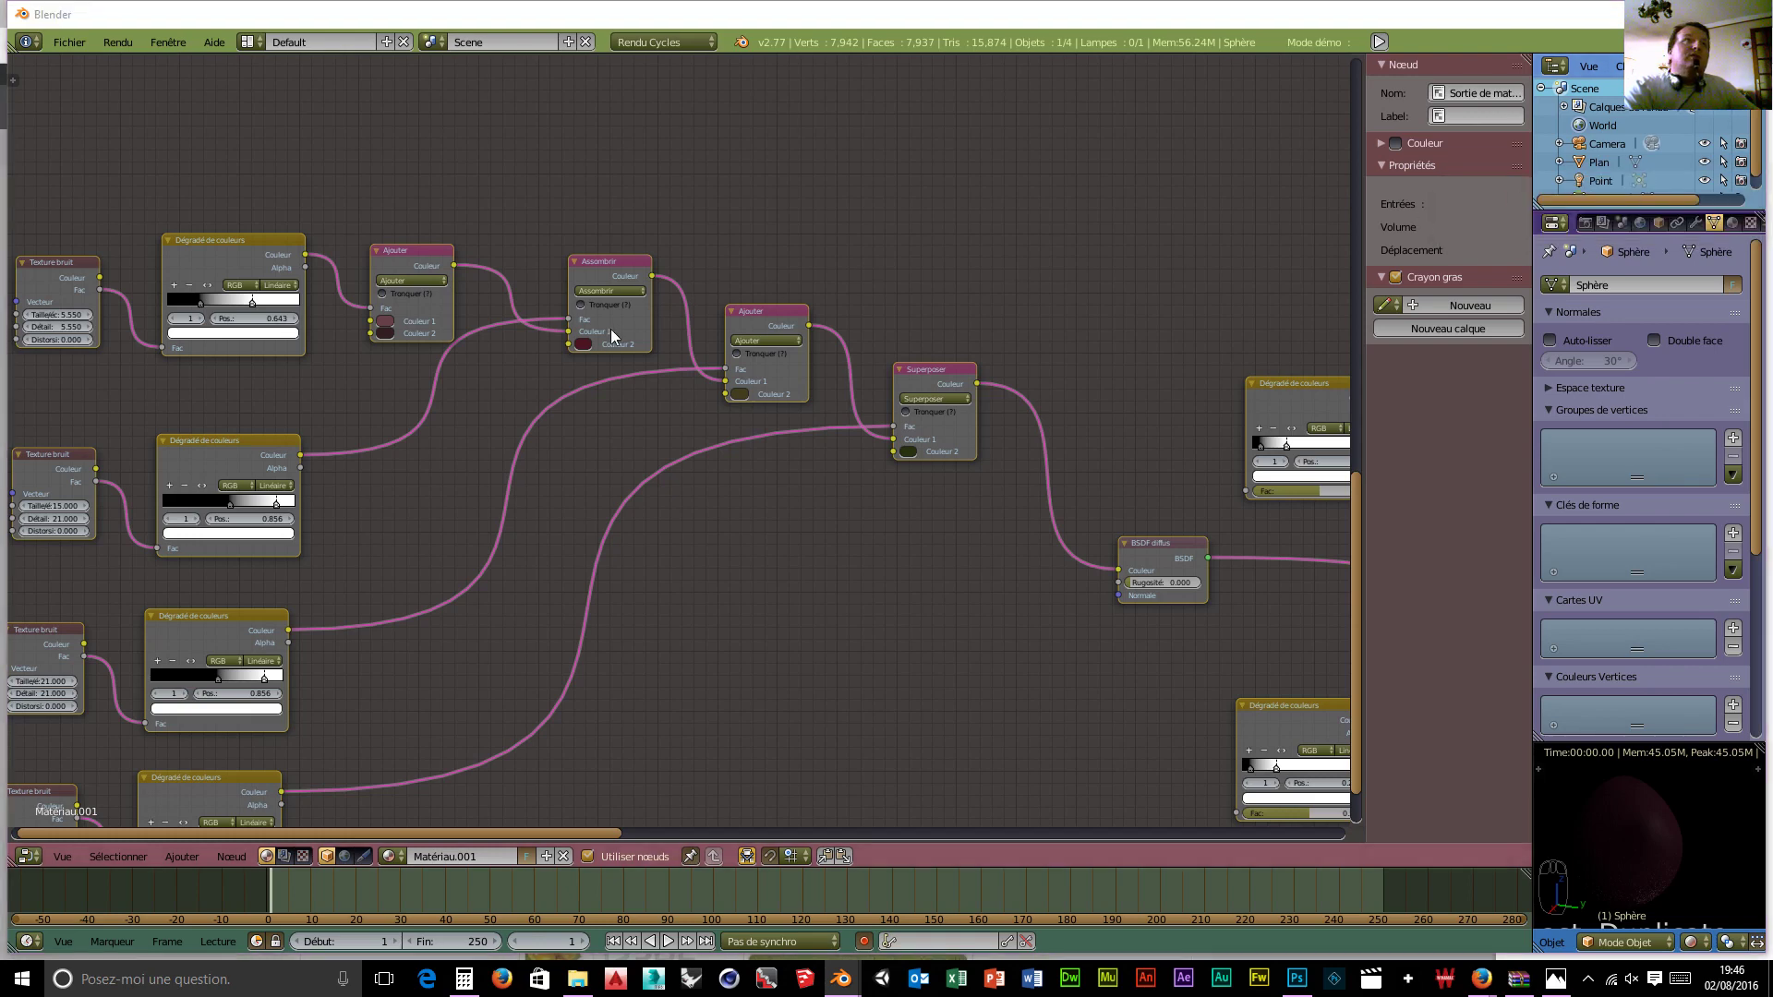
# Step: Set Couleur 2 of the duplicated Assombrir mix node to hex 4E4314
pyautogui.click(584, 344)
pyautogui.click(635, 289)
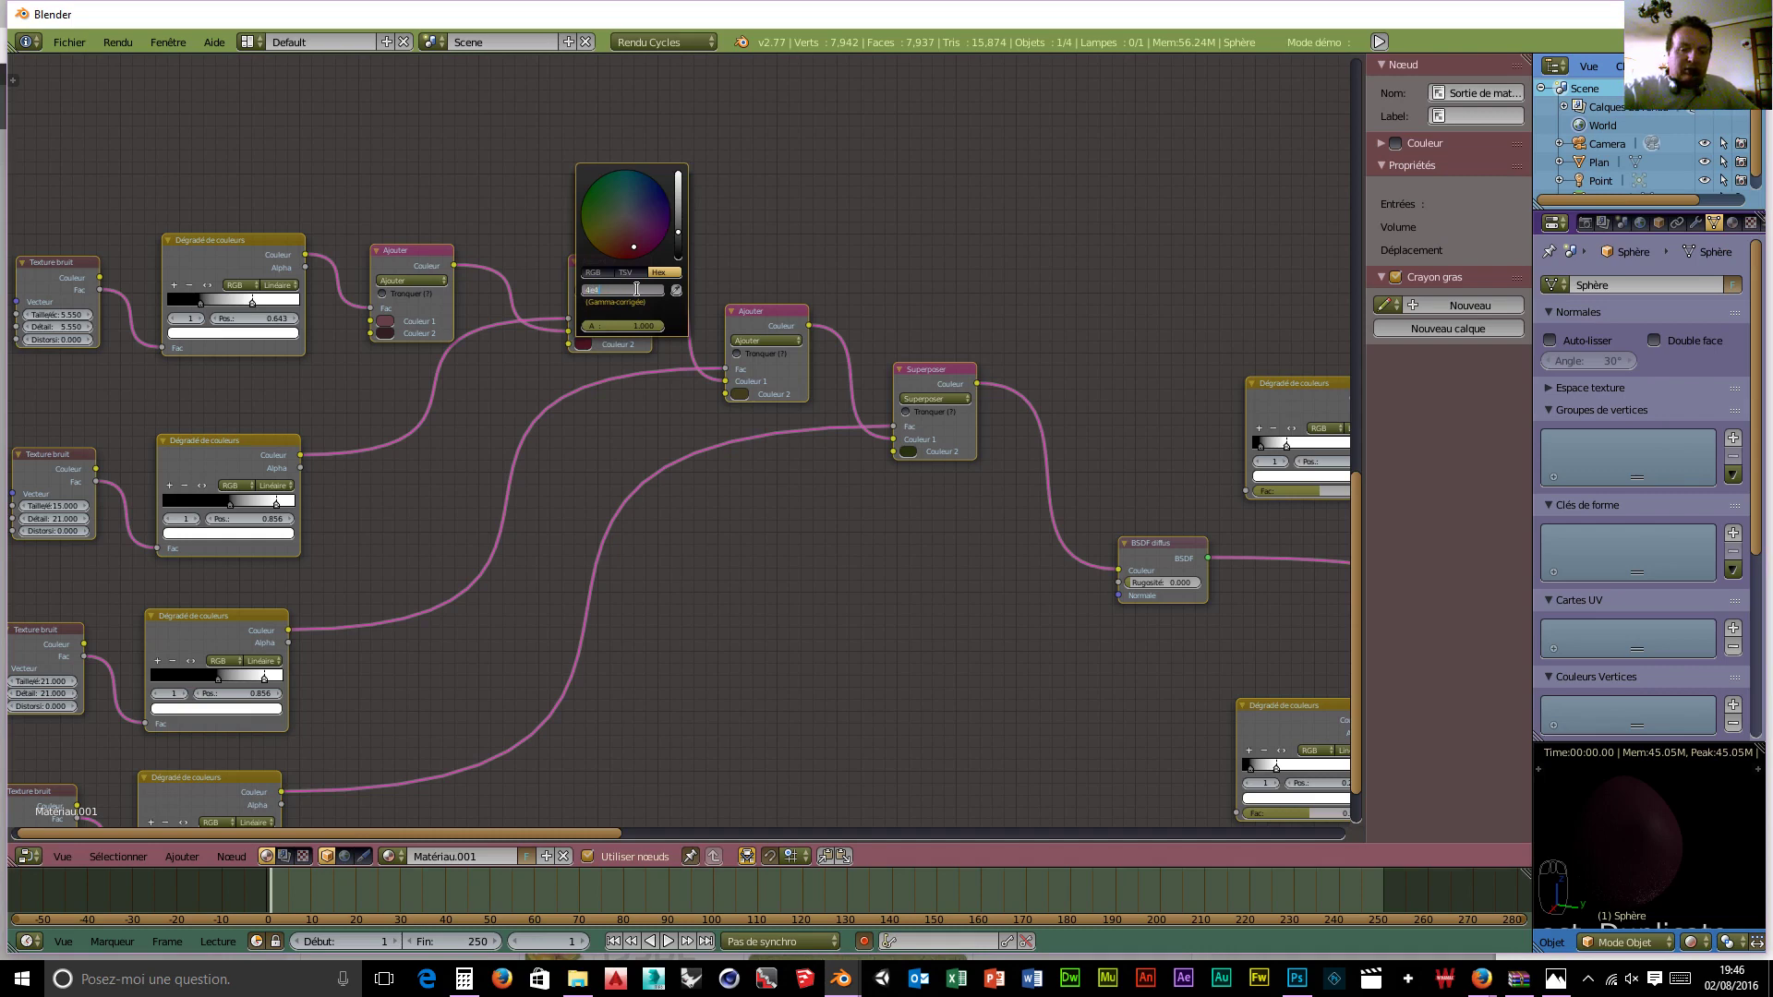
pyautogui.write('4e4314')
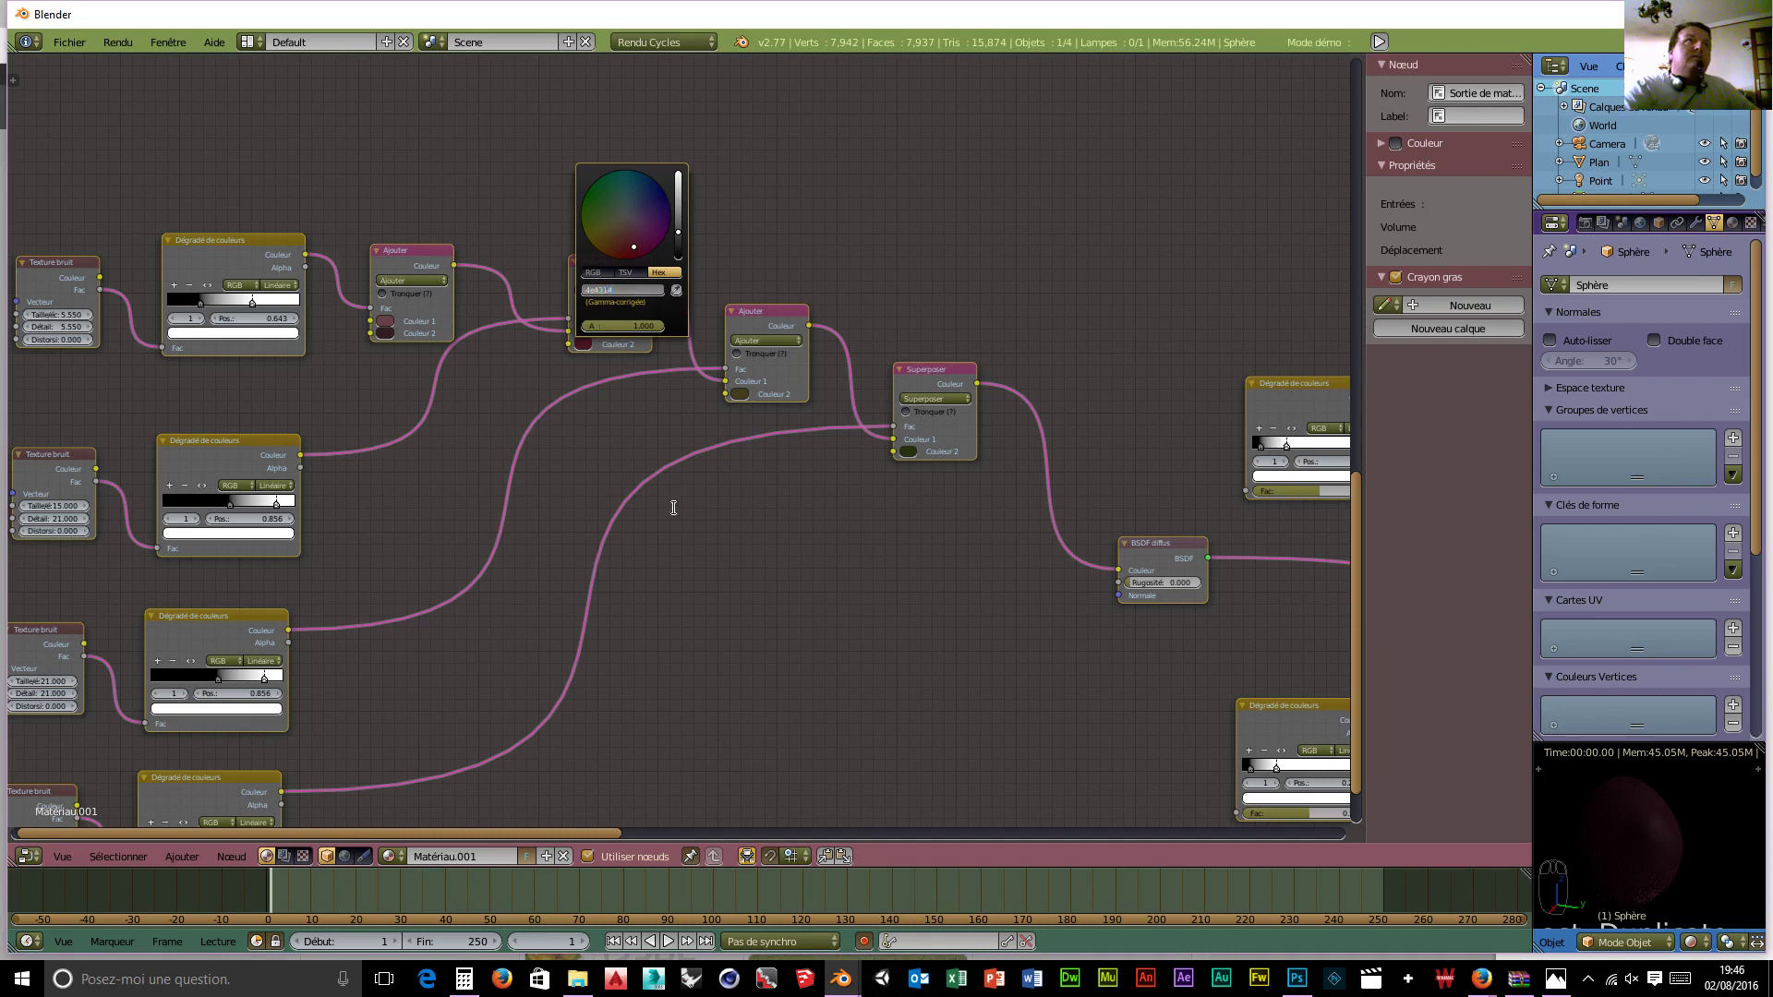
pyautogui.press('Return')
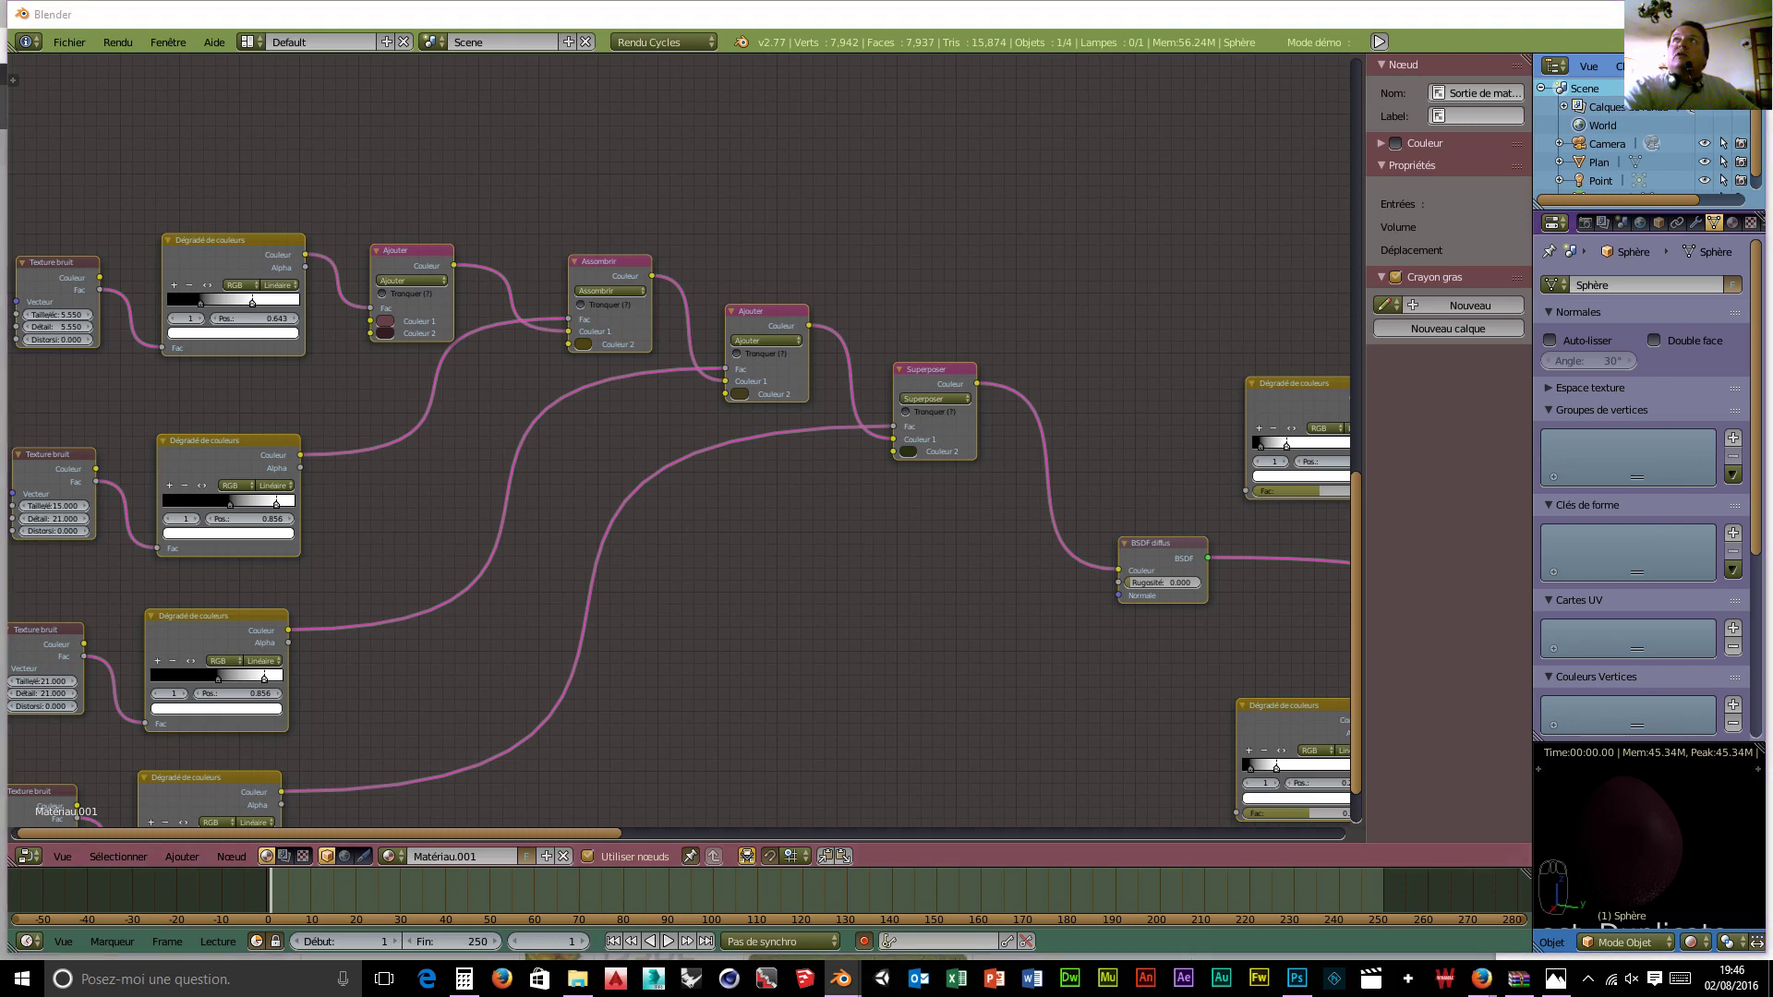
# Step: Set Couleur 1 of the first Ajouter mix node in the duplicated chain to hex 696140
pyautogui.click(384, 320)
pyautogui.click(451, 267)
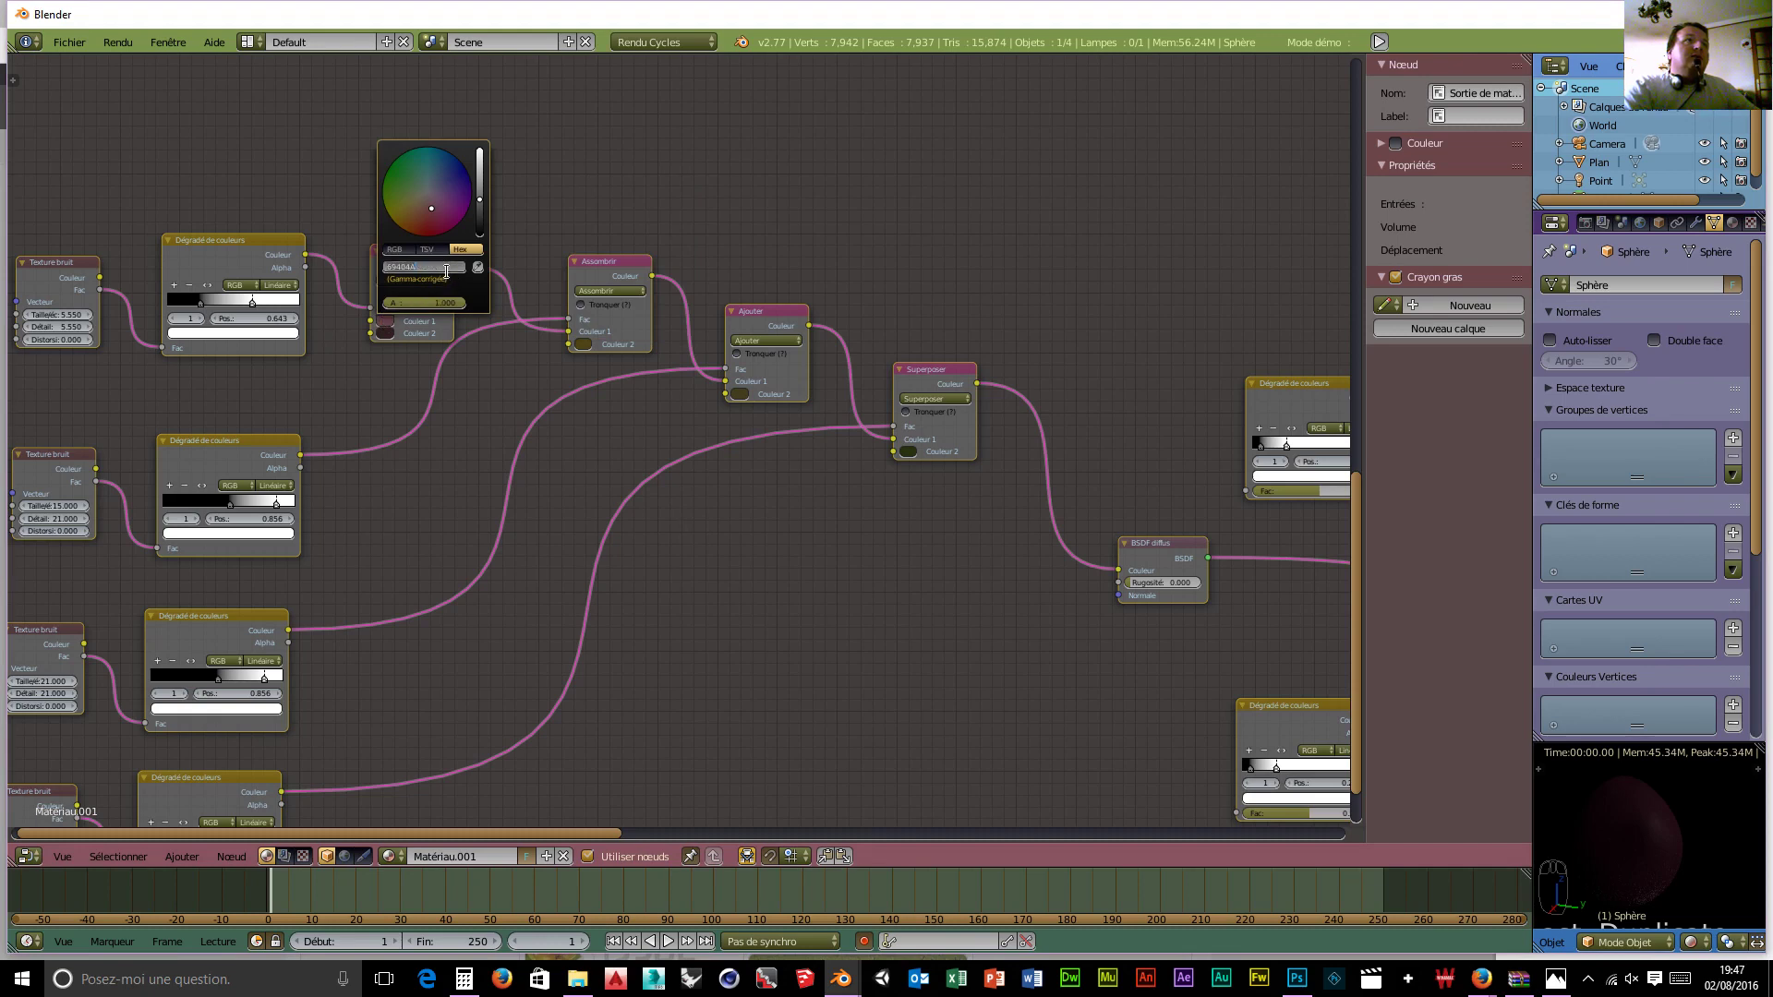
pyautogui.write('686')
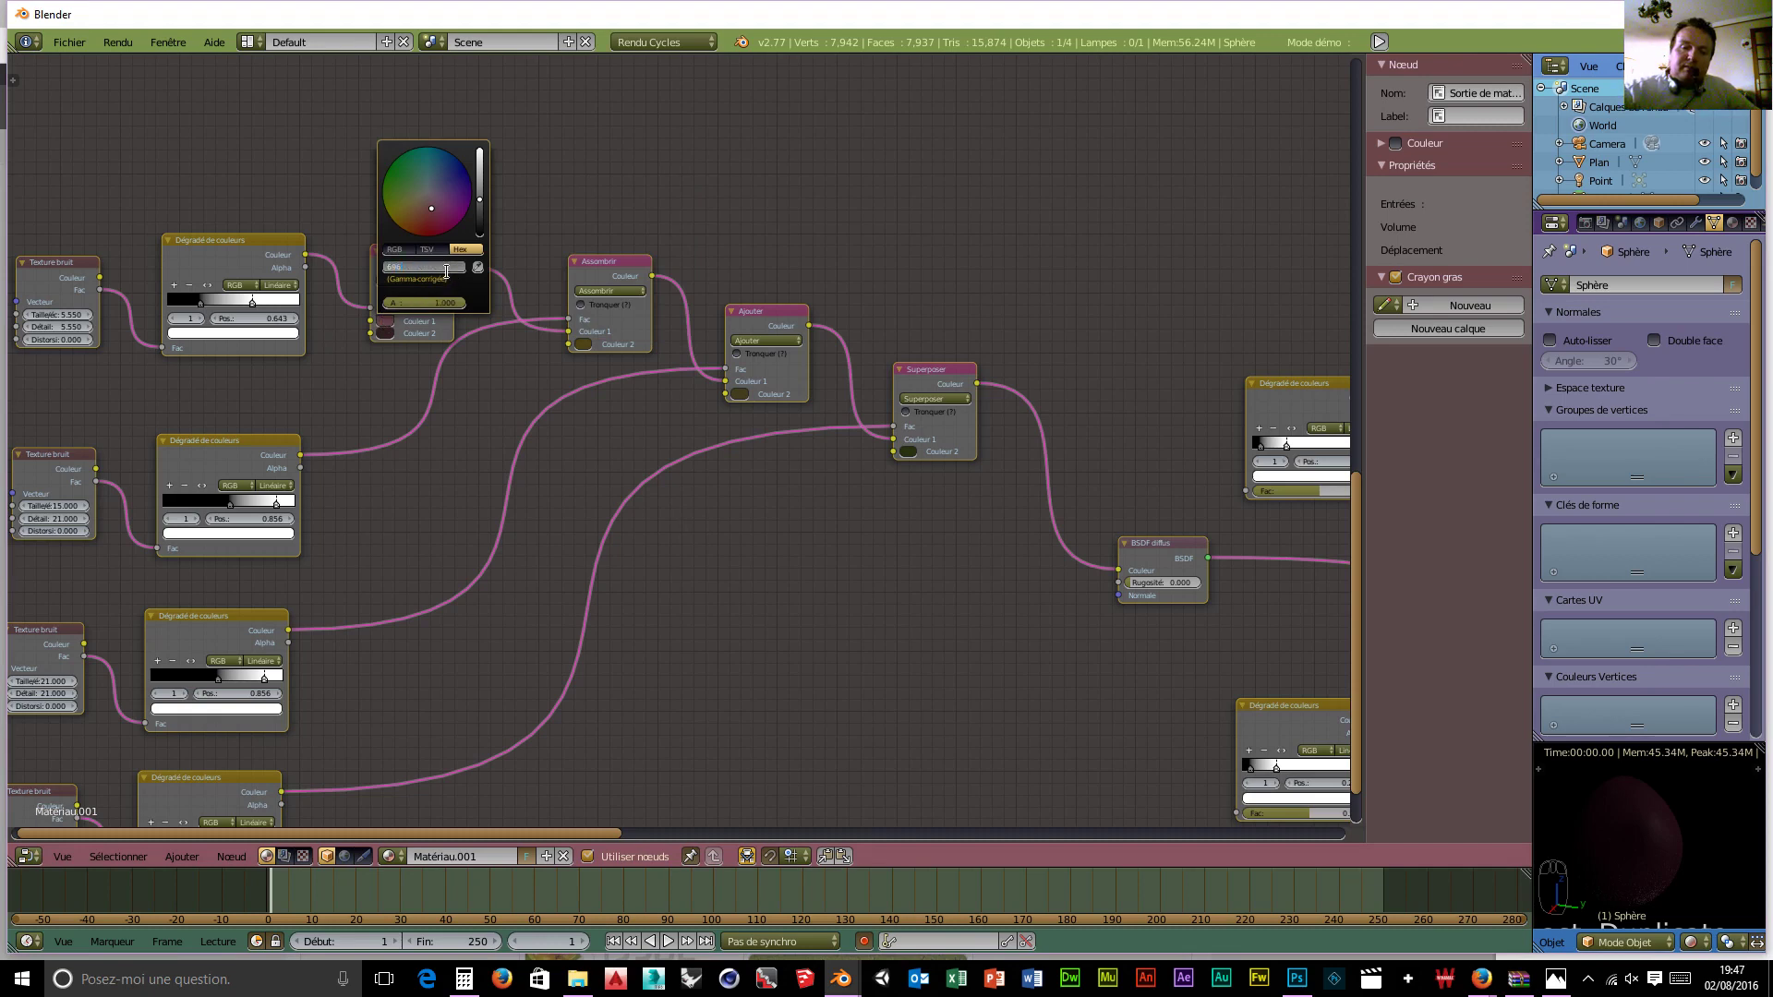
pyautogui.write('96140')
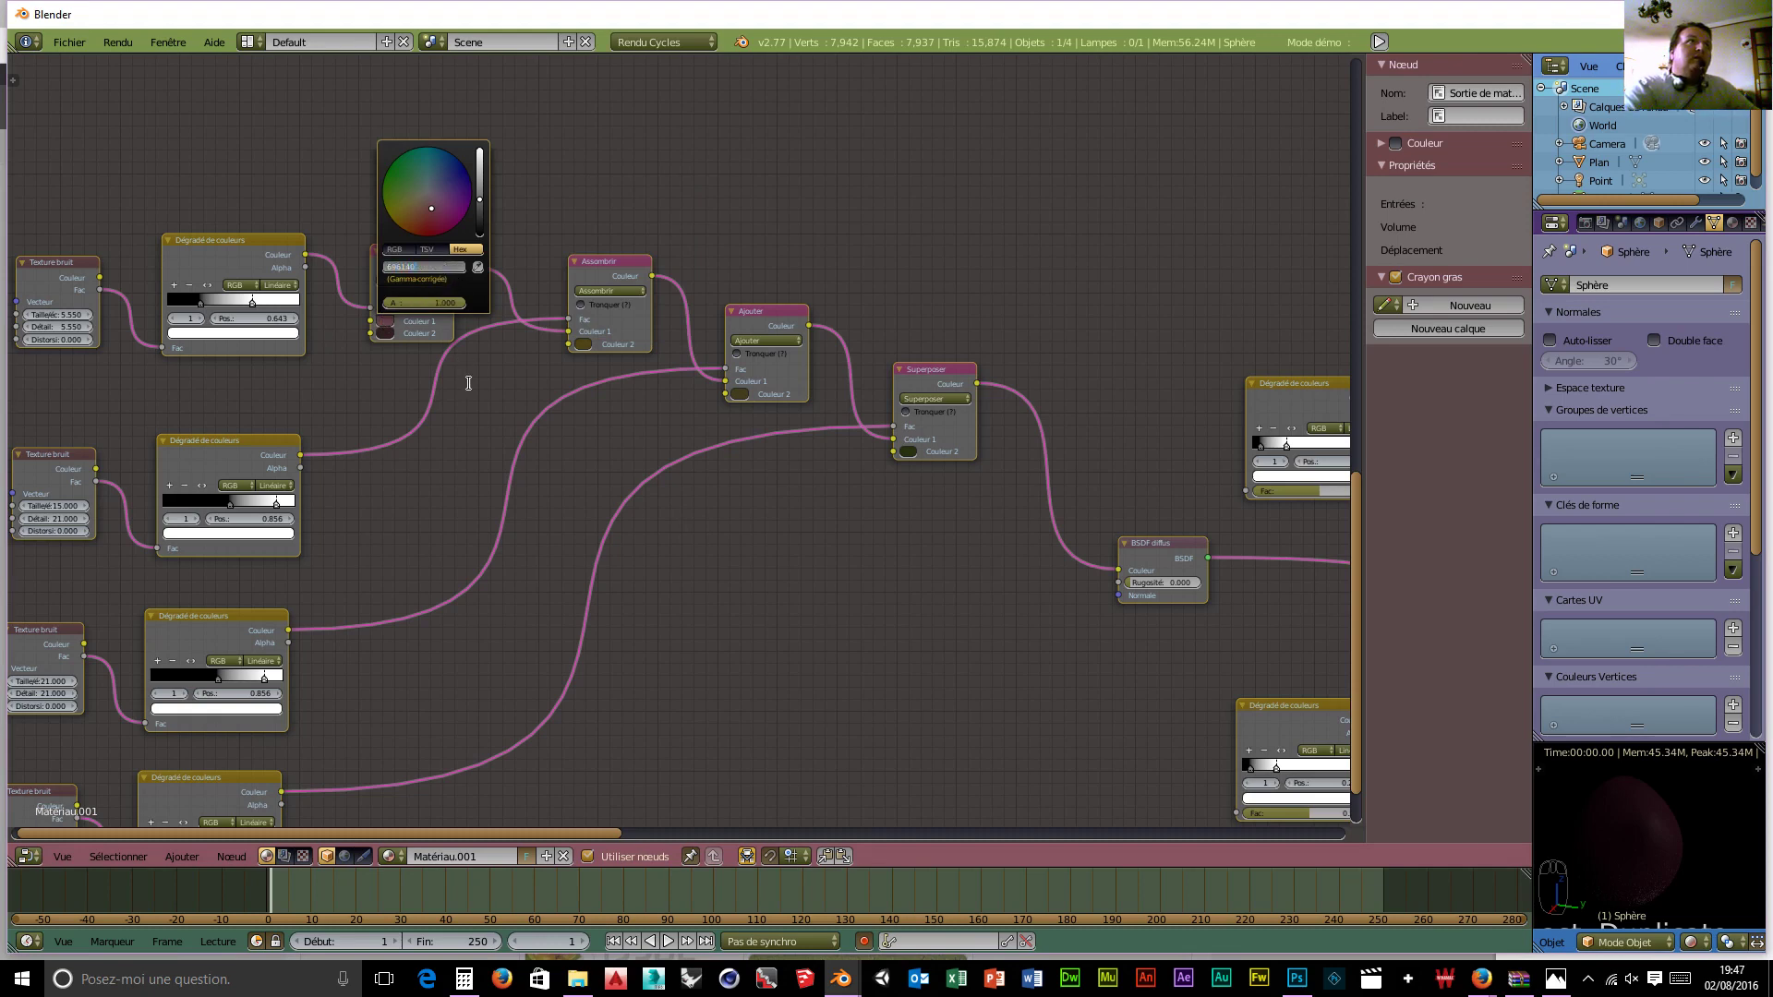
pyautogui.press('Return')
# Step: Set Couleur 2 of the first Ajouter mix node in the duplicated chain to hex 322E1E
pyautogui.click(383, 338)
pyautogui.click(388, 332)
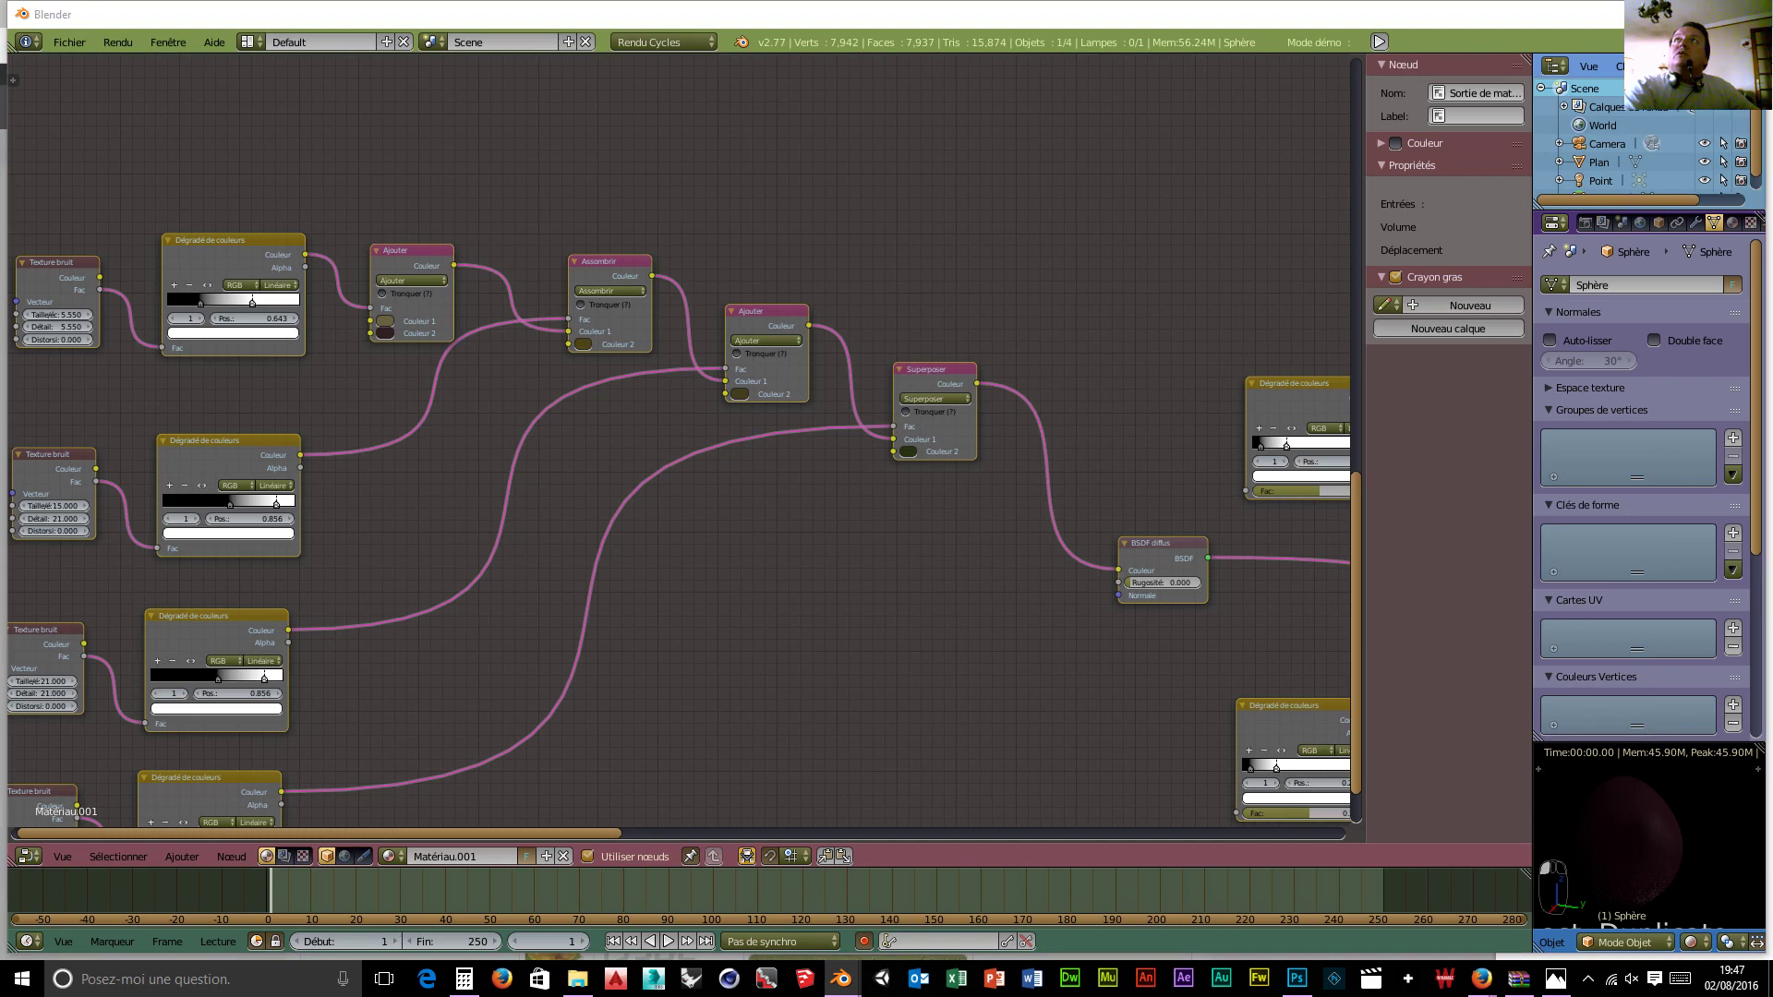
pyautogui.click(387, 333)
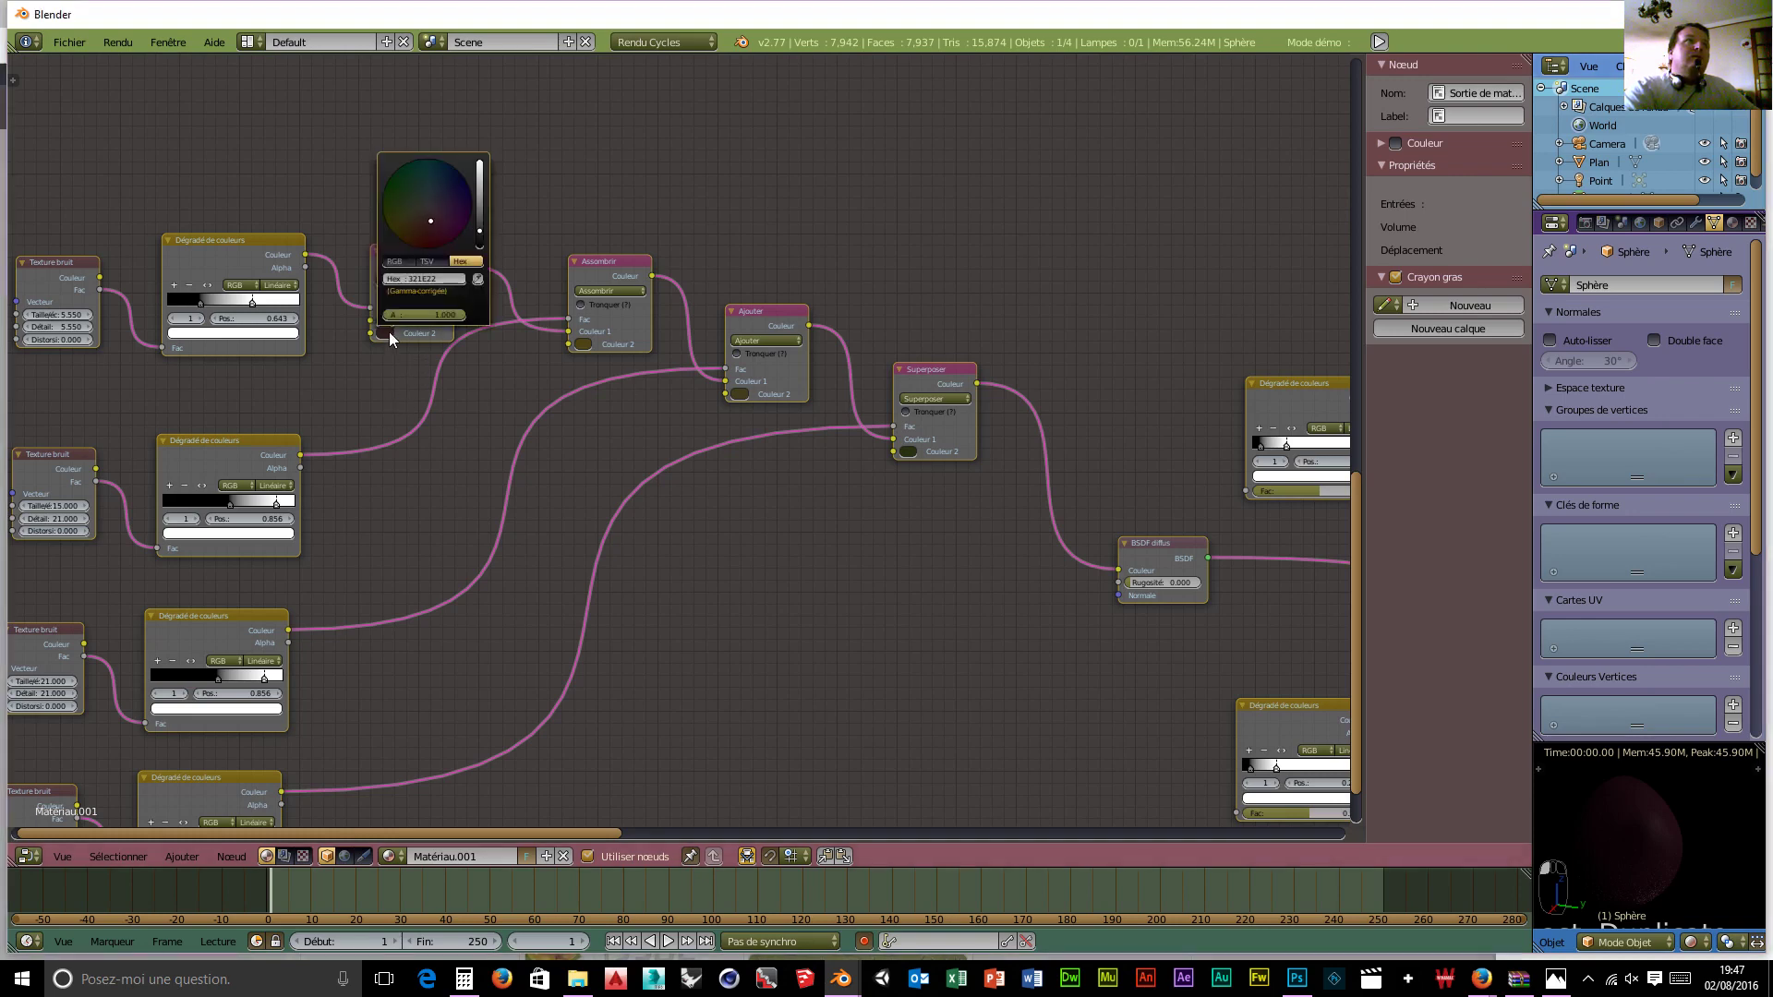
pyautogui.click(438, 279)
pyautogui.write('322')
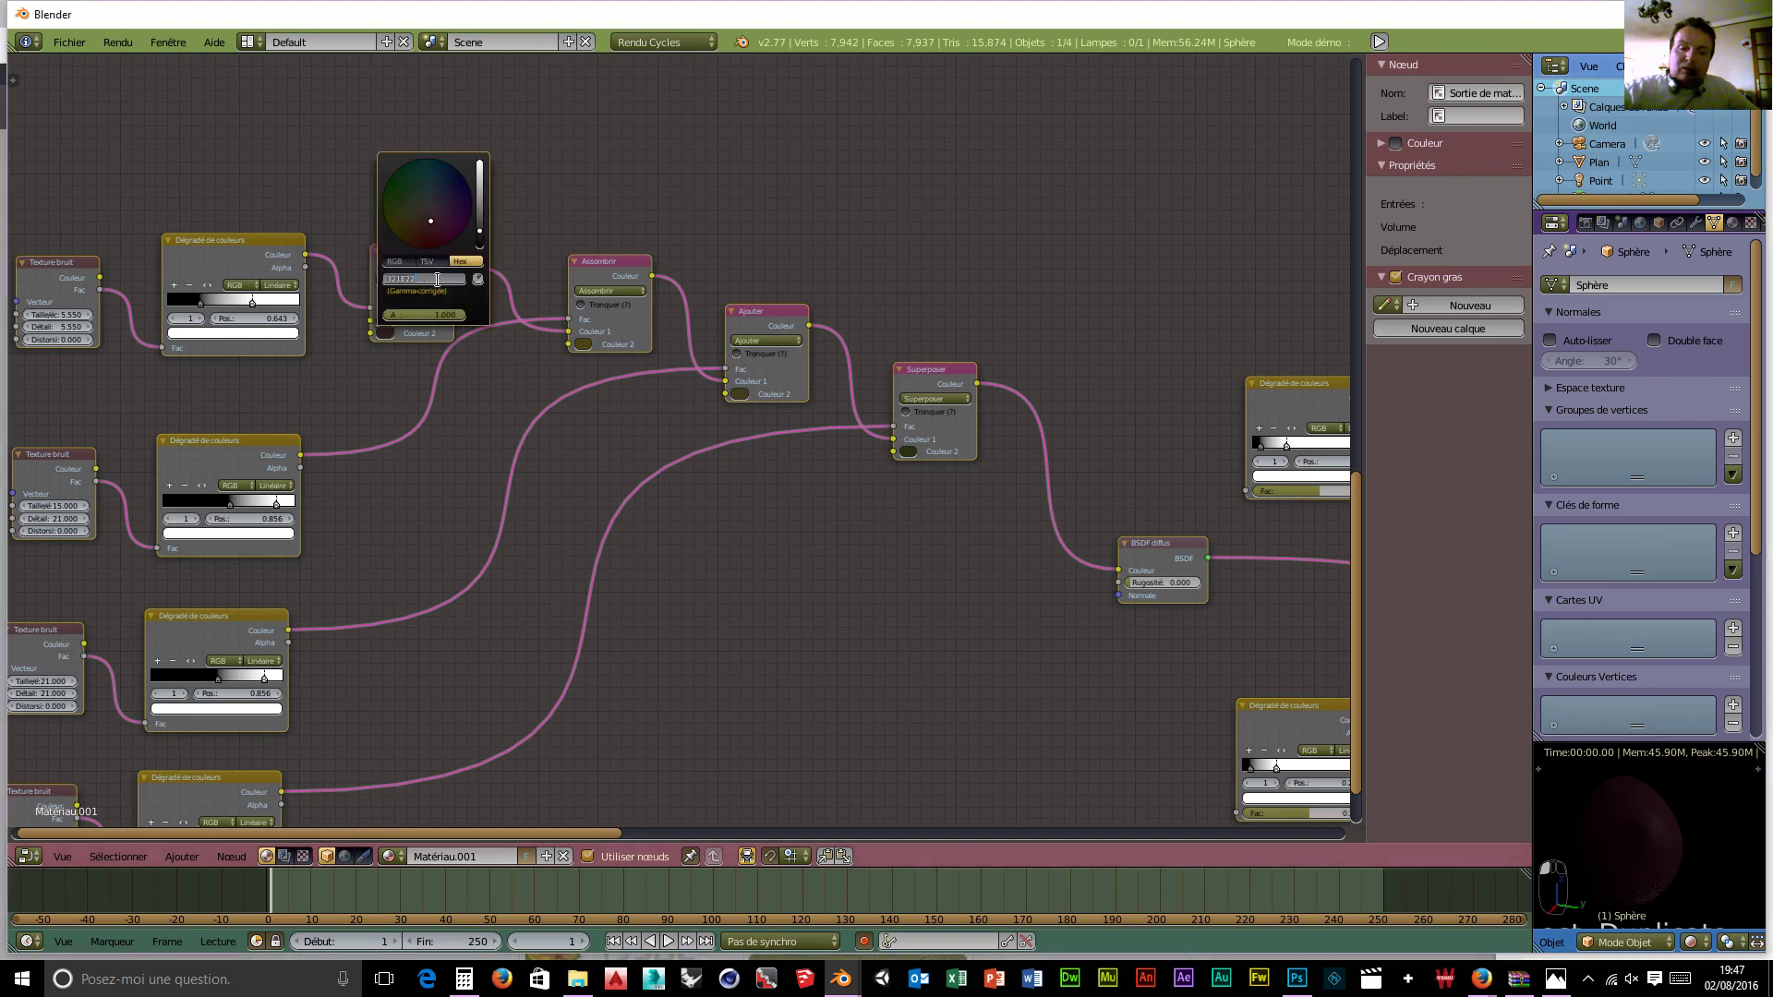
pyautogui.write('e1')
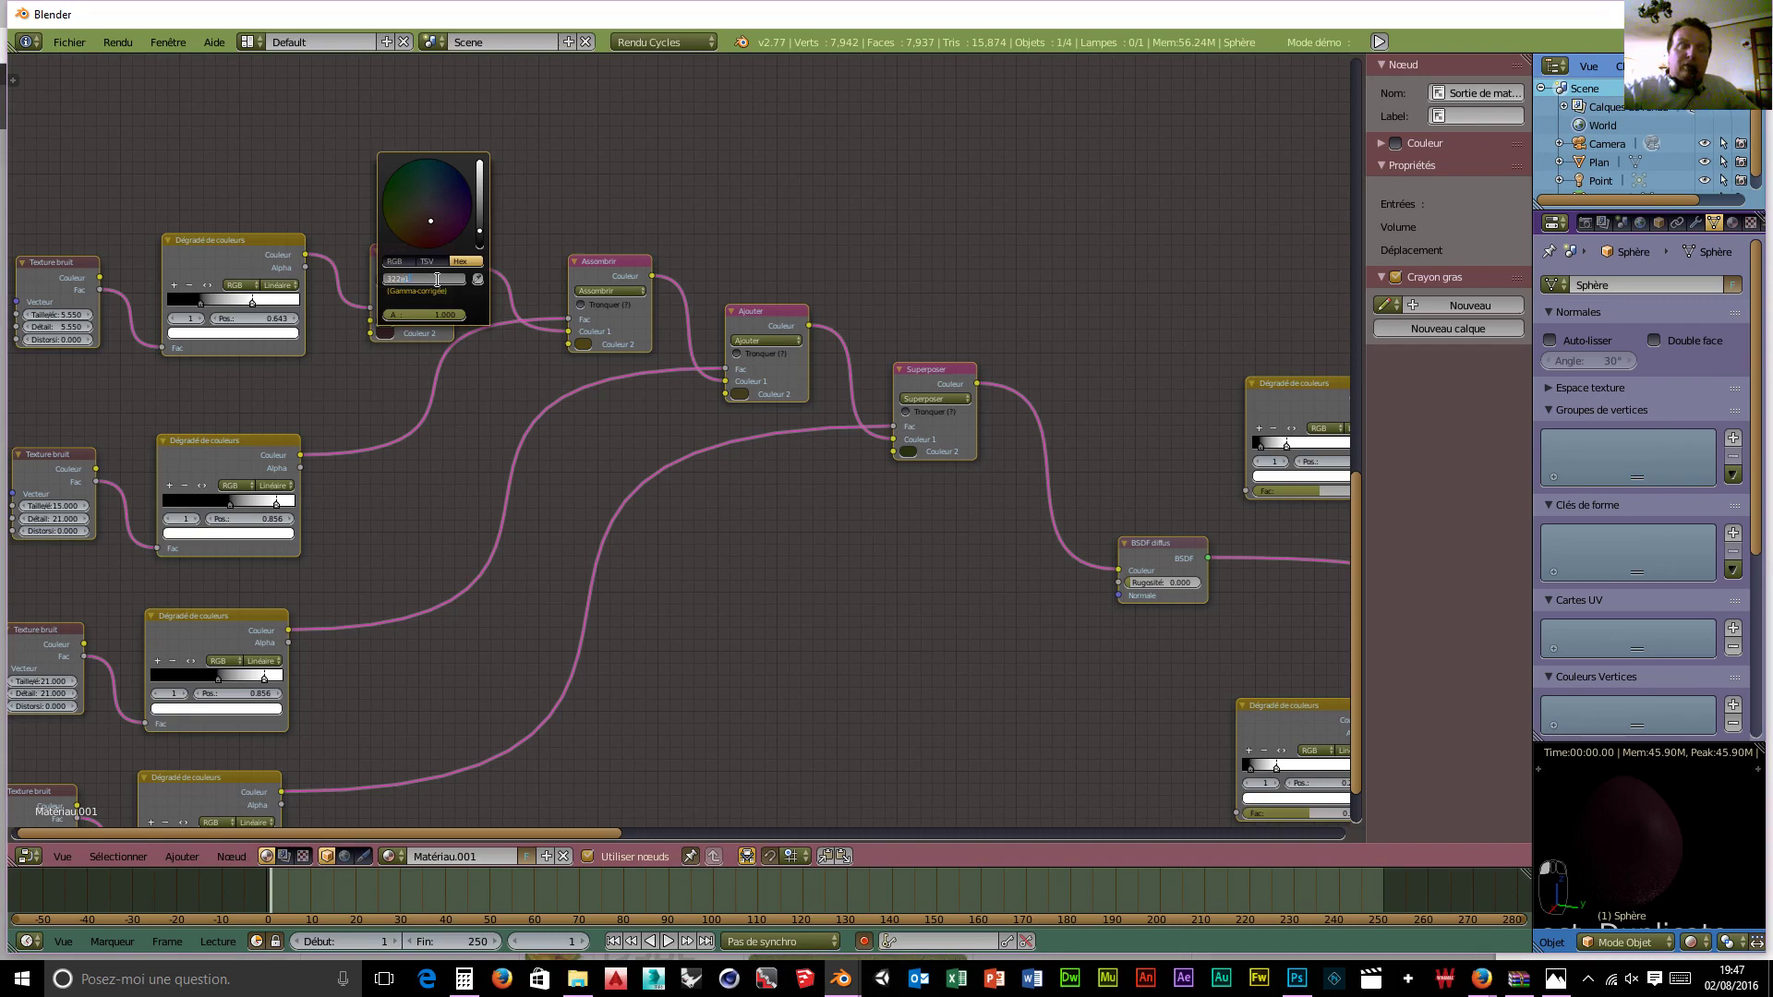
pyautogui.write('e')
pyautogui.press('Return')
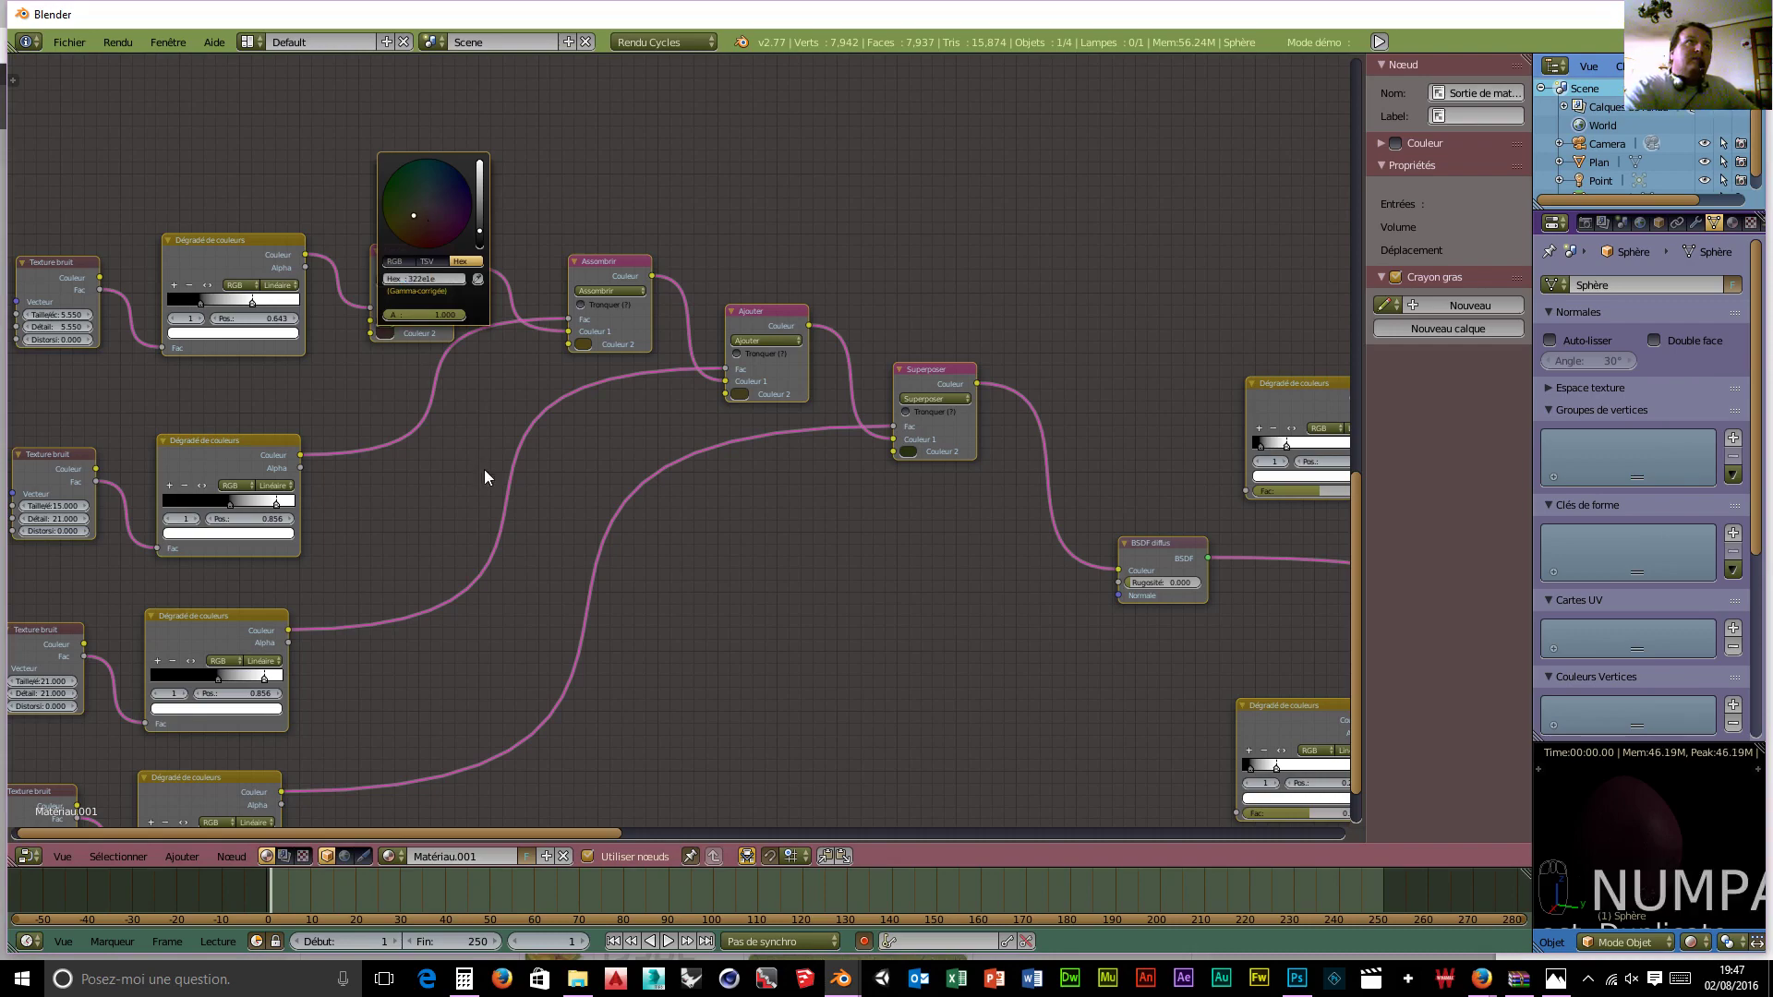
# Step: Combine all nodes of the duplicated, recolored network into a single node group
pyautogui.scroll(-5, 499, 489)
pyautogui.moveTo(1096, 573); pyautogui.dragTo(690, 615, button='middle')
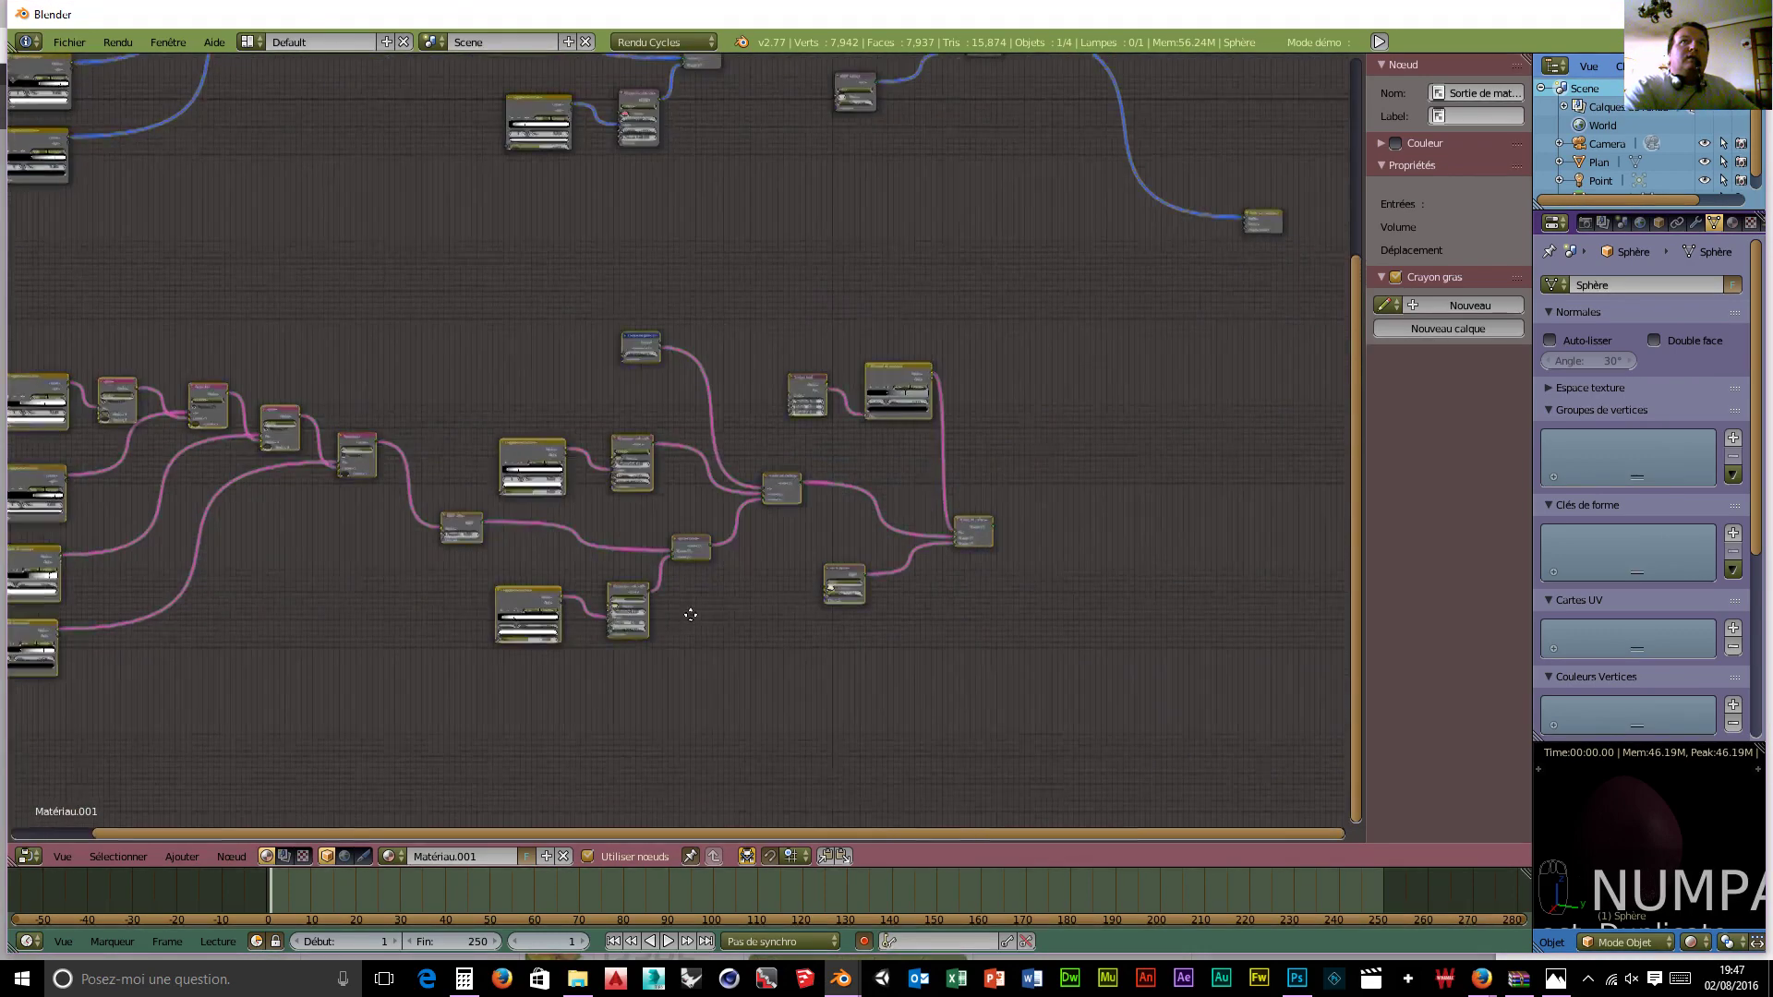
pyautogui.scroll(-5, 975, 559)
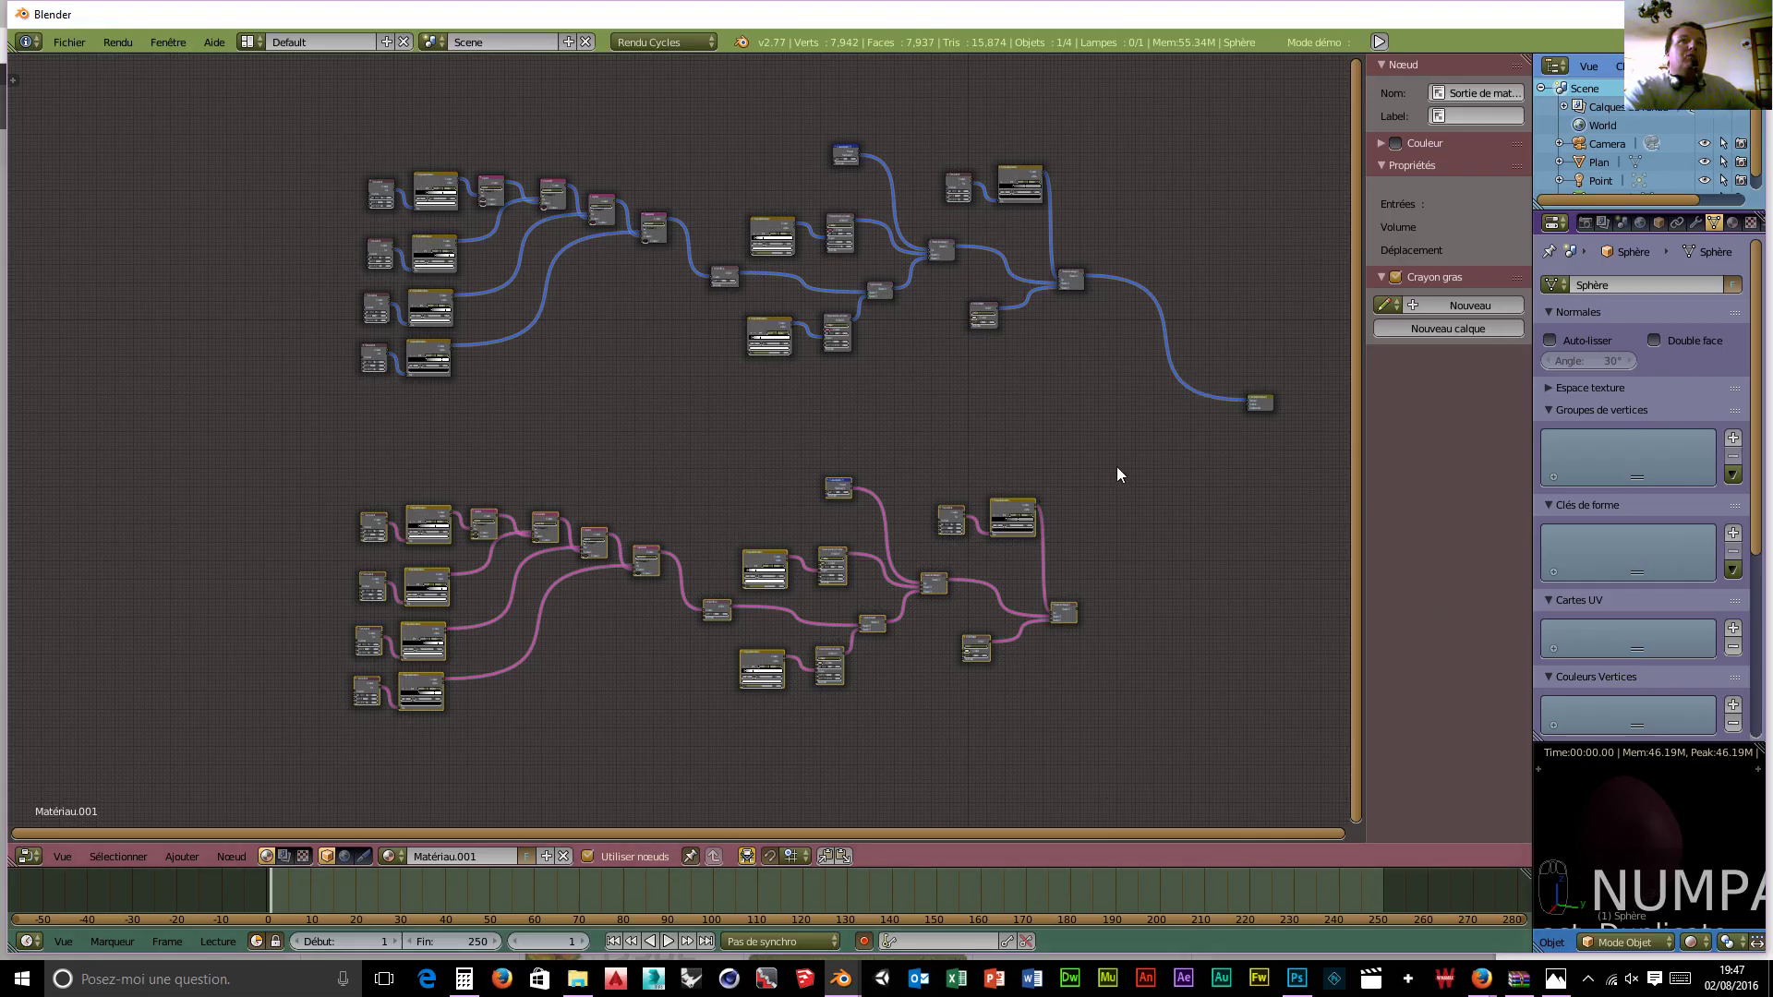
pyautogui.scroll(2, 1113, 462)
pyautogui.scroll(-3, 1104, 457)
pyautogui.scroll(4, 1085, 462)
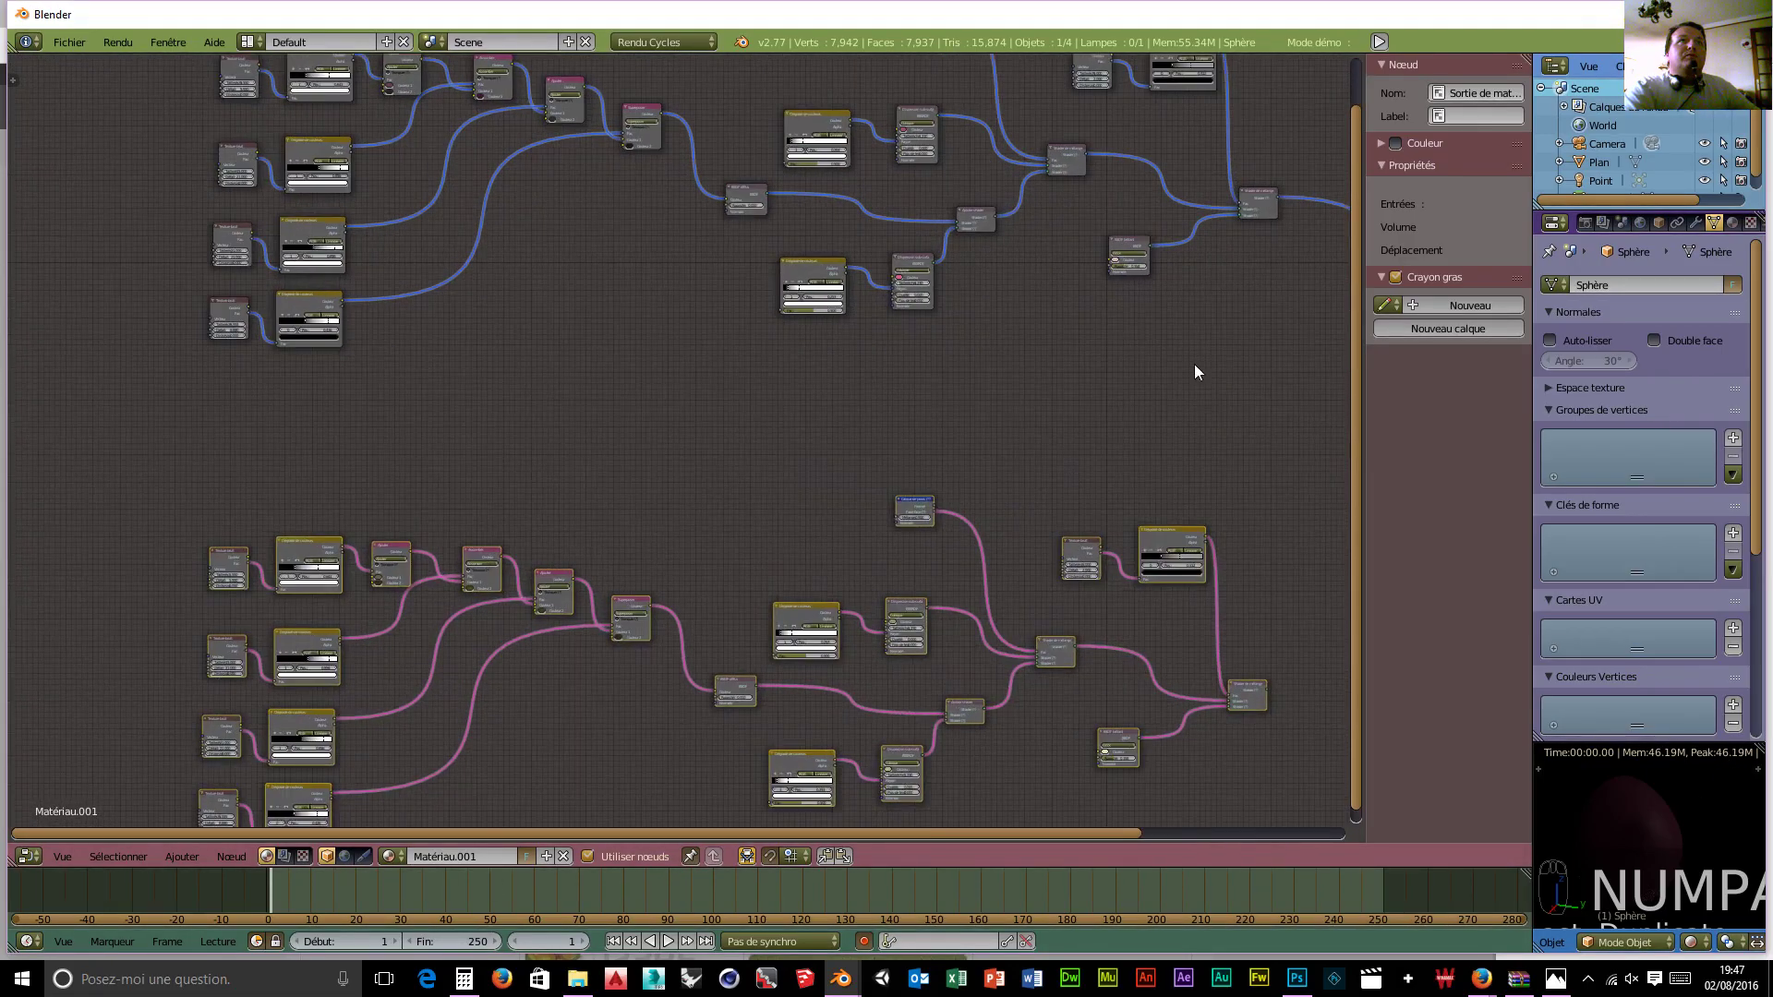
pyautogui.moveTo(1194, 372); pyautogui.dragTo(1069, 606, button='middle')
pyautogui.scroll(-3, 1049, 594)
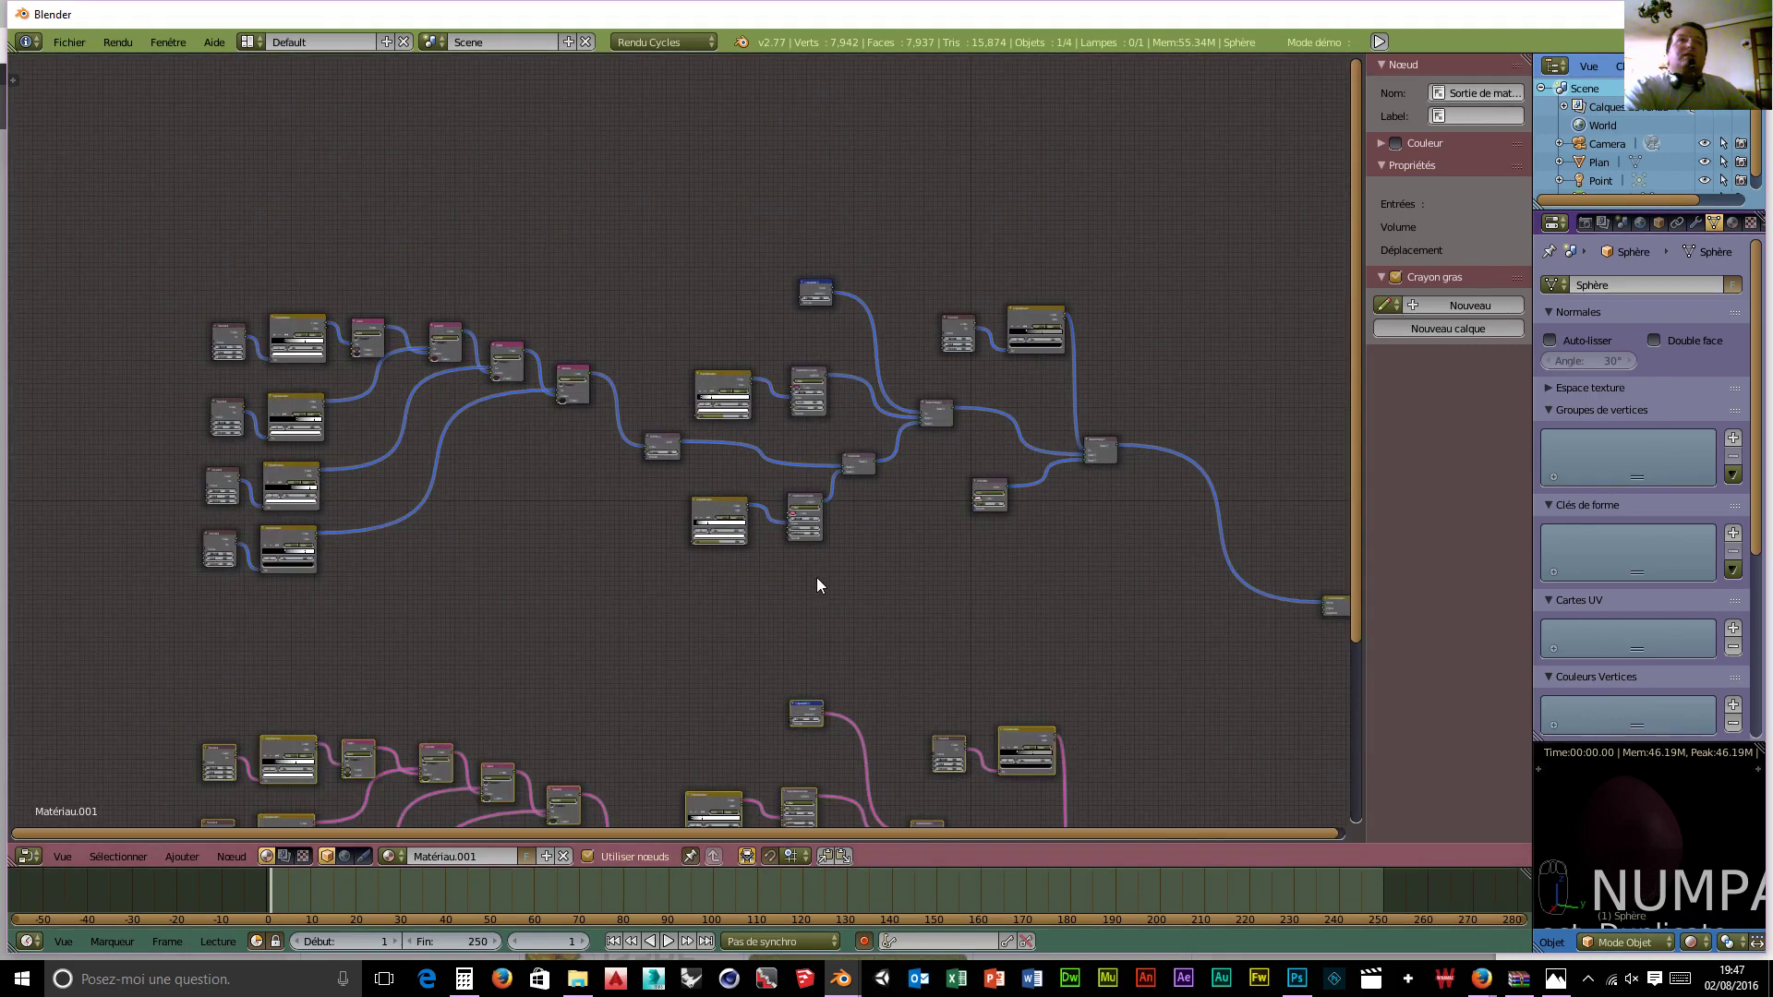
pyautogui.scroll(-2, 817, 600)
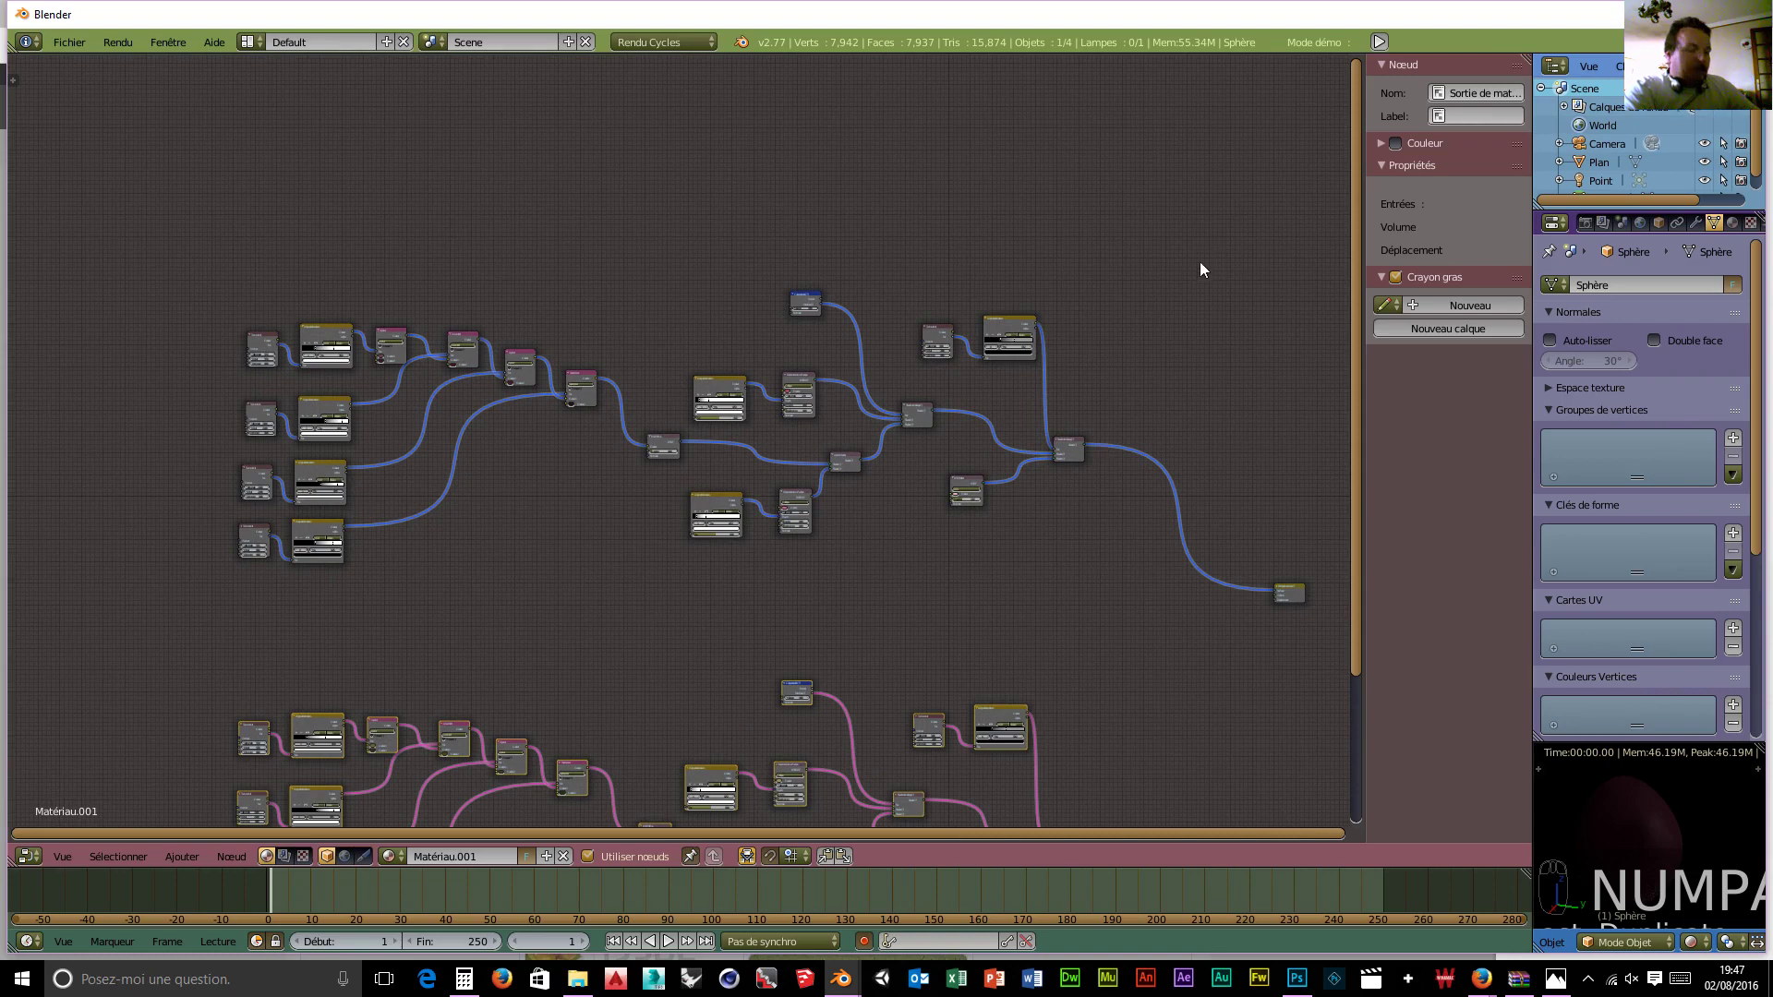
pyautogui.scroll(-2, 1038, 637)
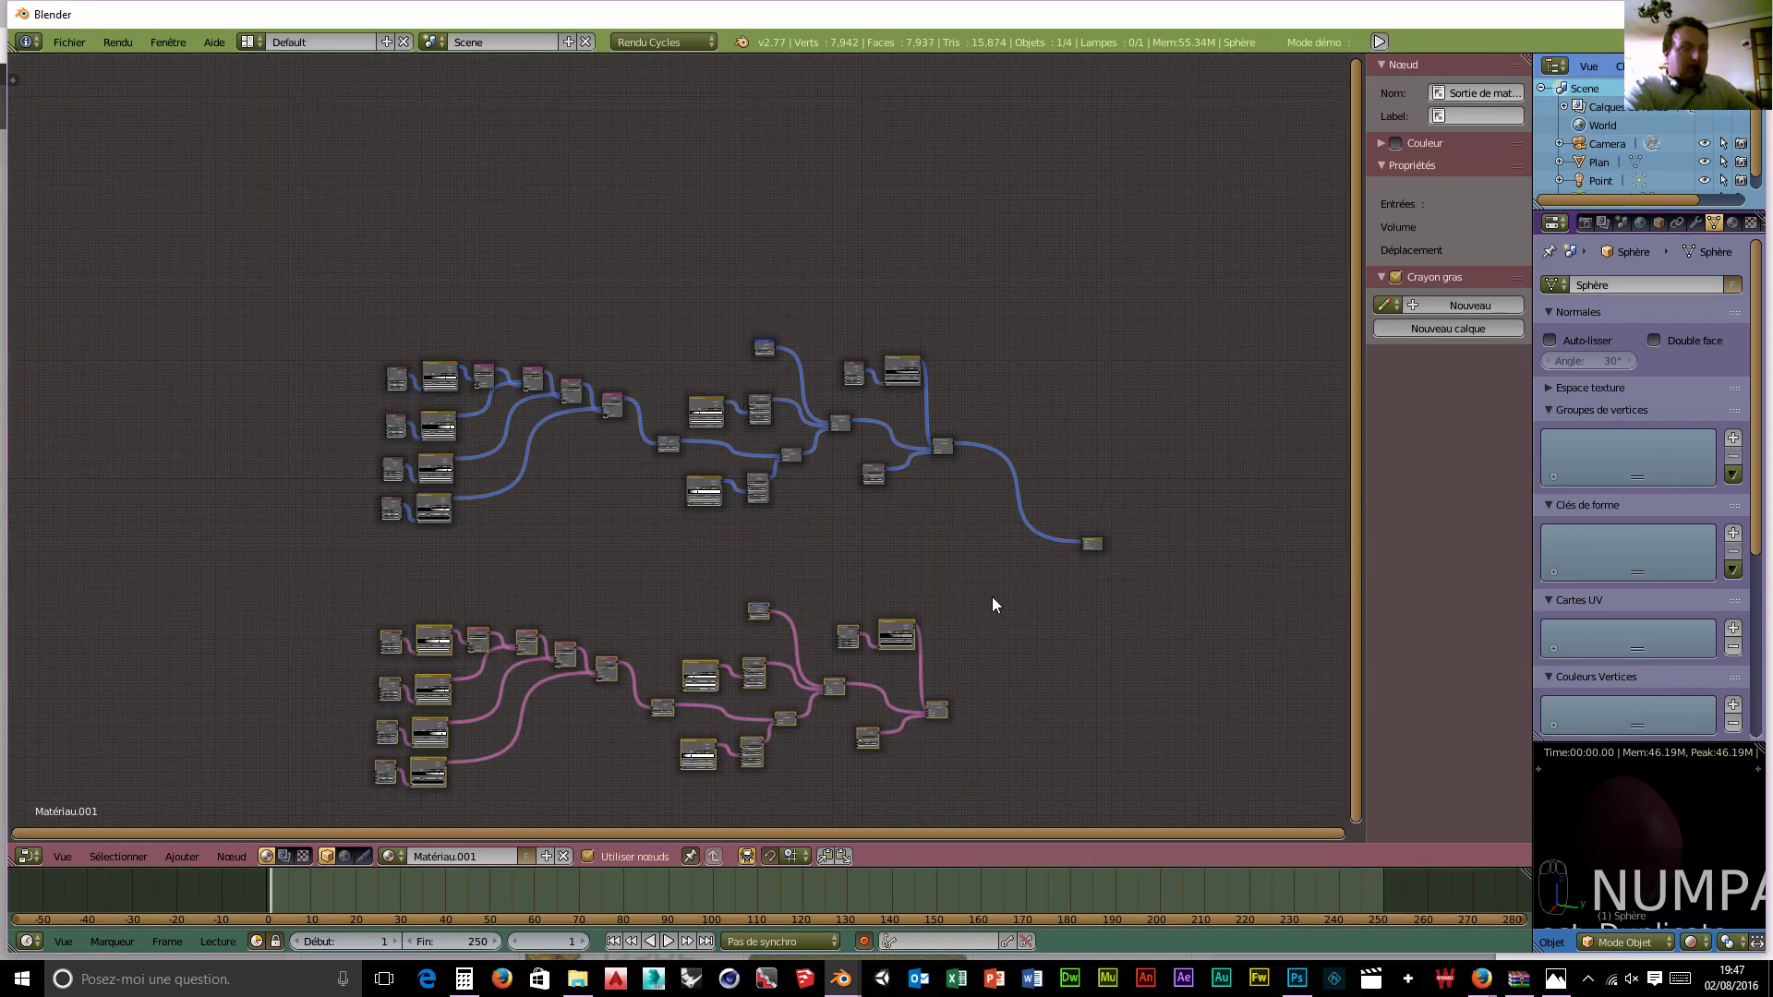
pyautogui.press('b')
pyautogui.moveTo(987, 594); pyautogui.dragTo(353, 822)
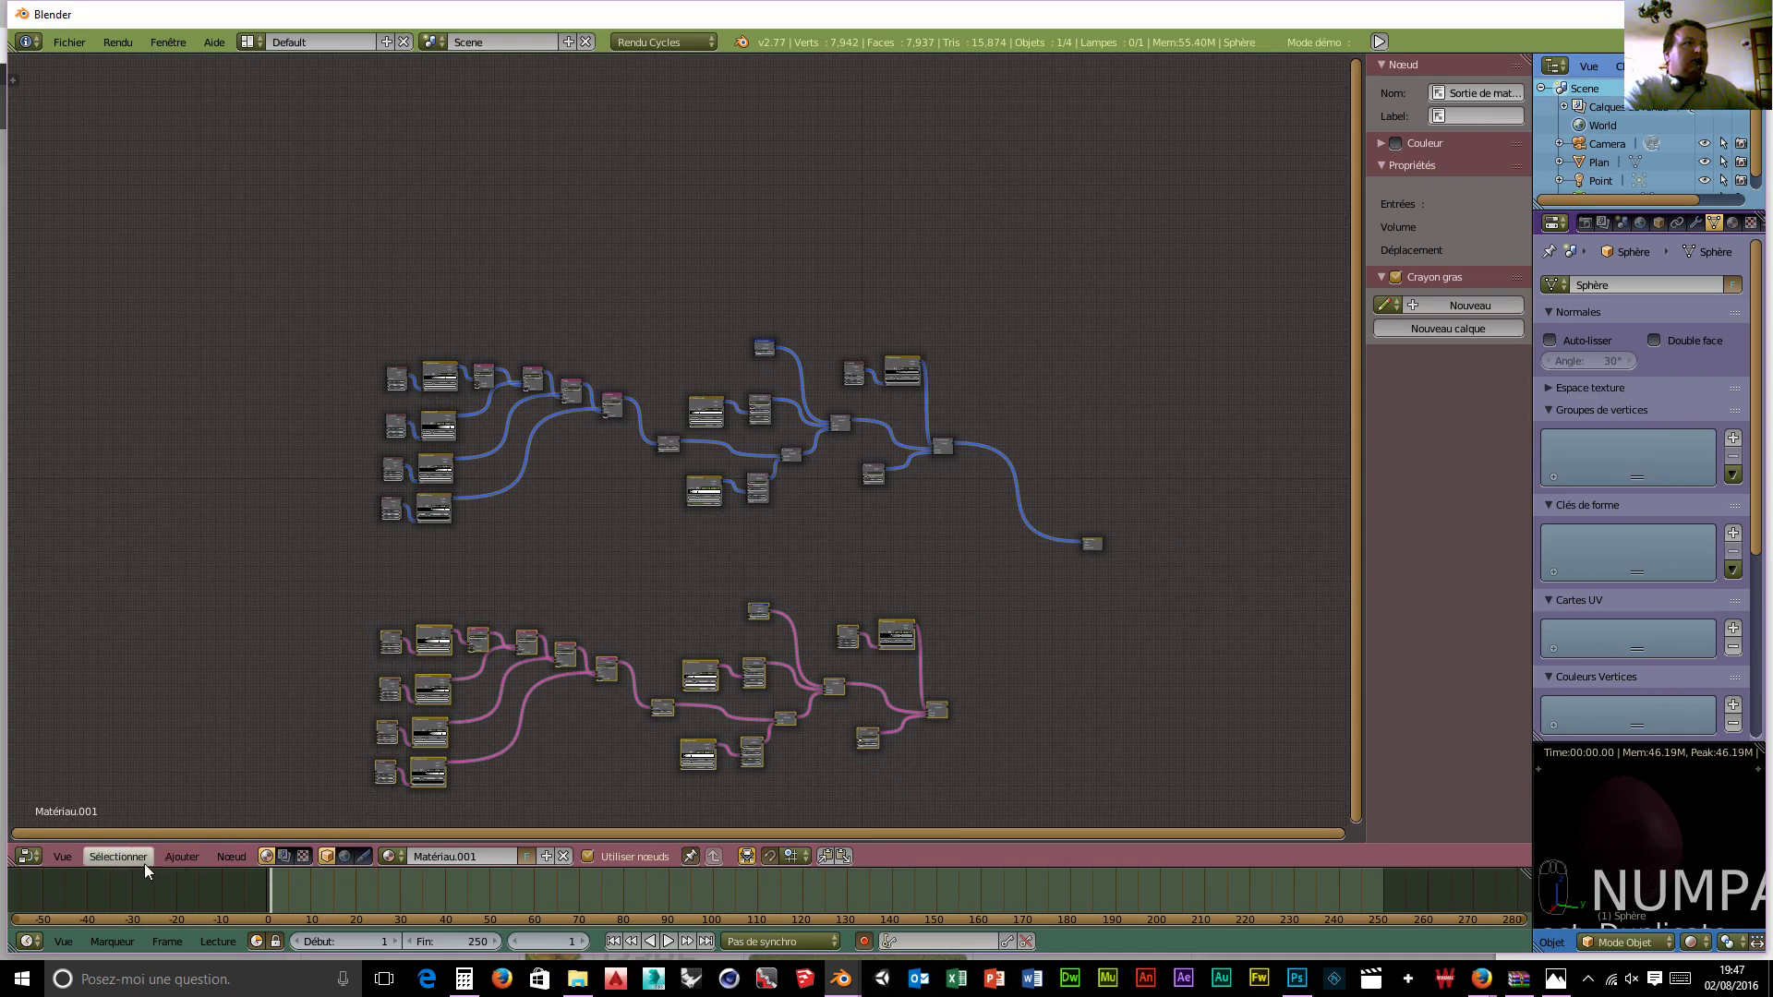
pyautogui.click(172, 855)
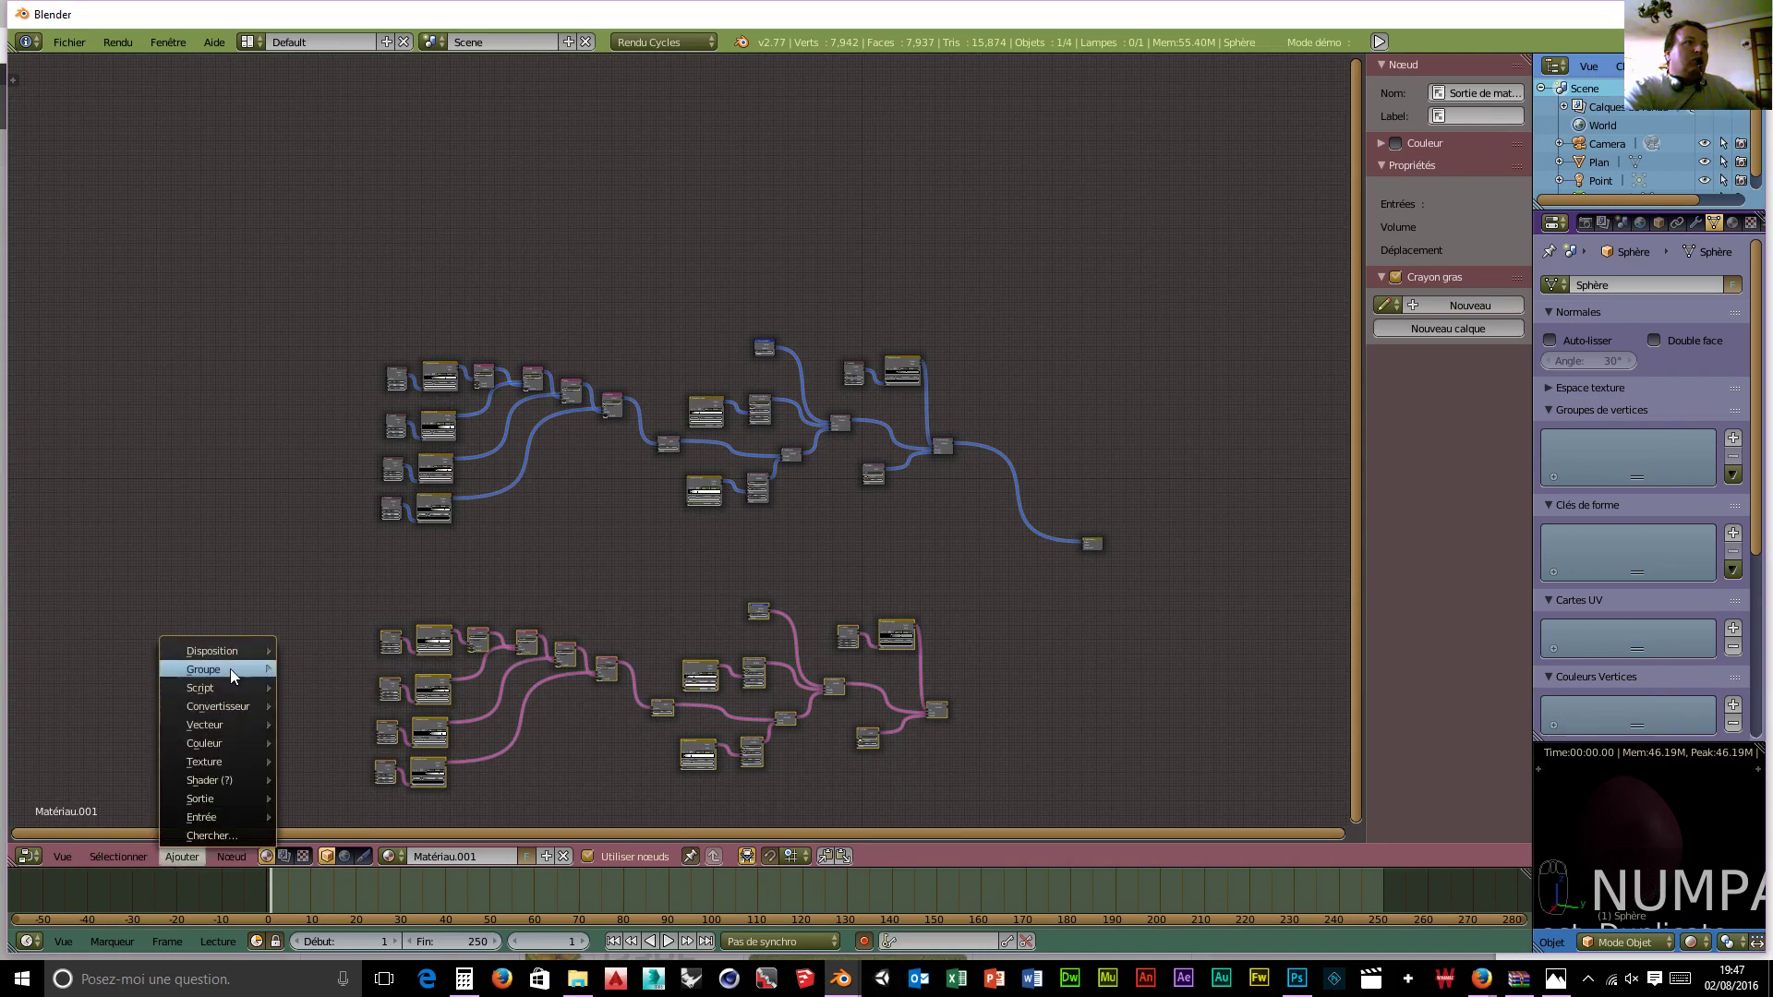
pyautogui.moveTo(230, 669)
pyautogui.click(335, 670)
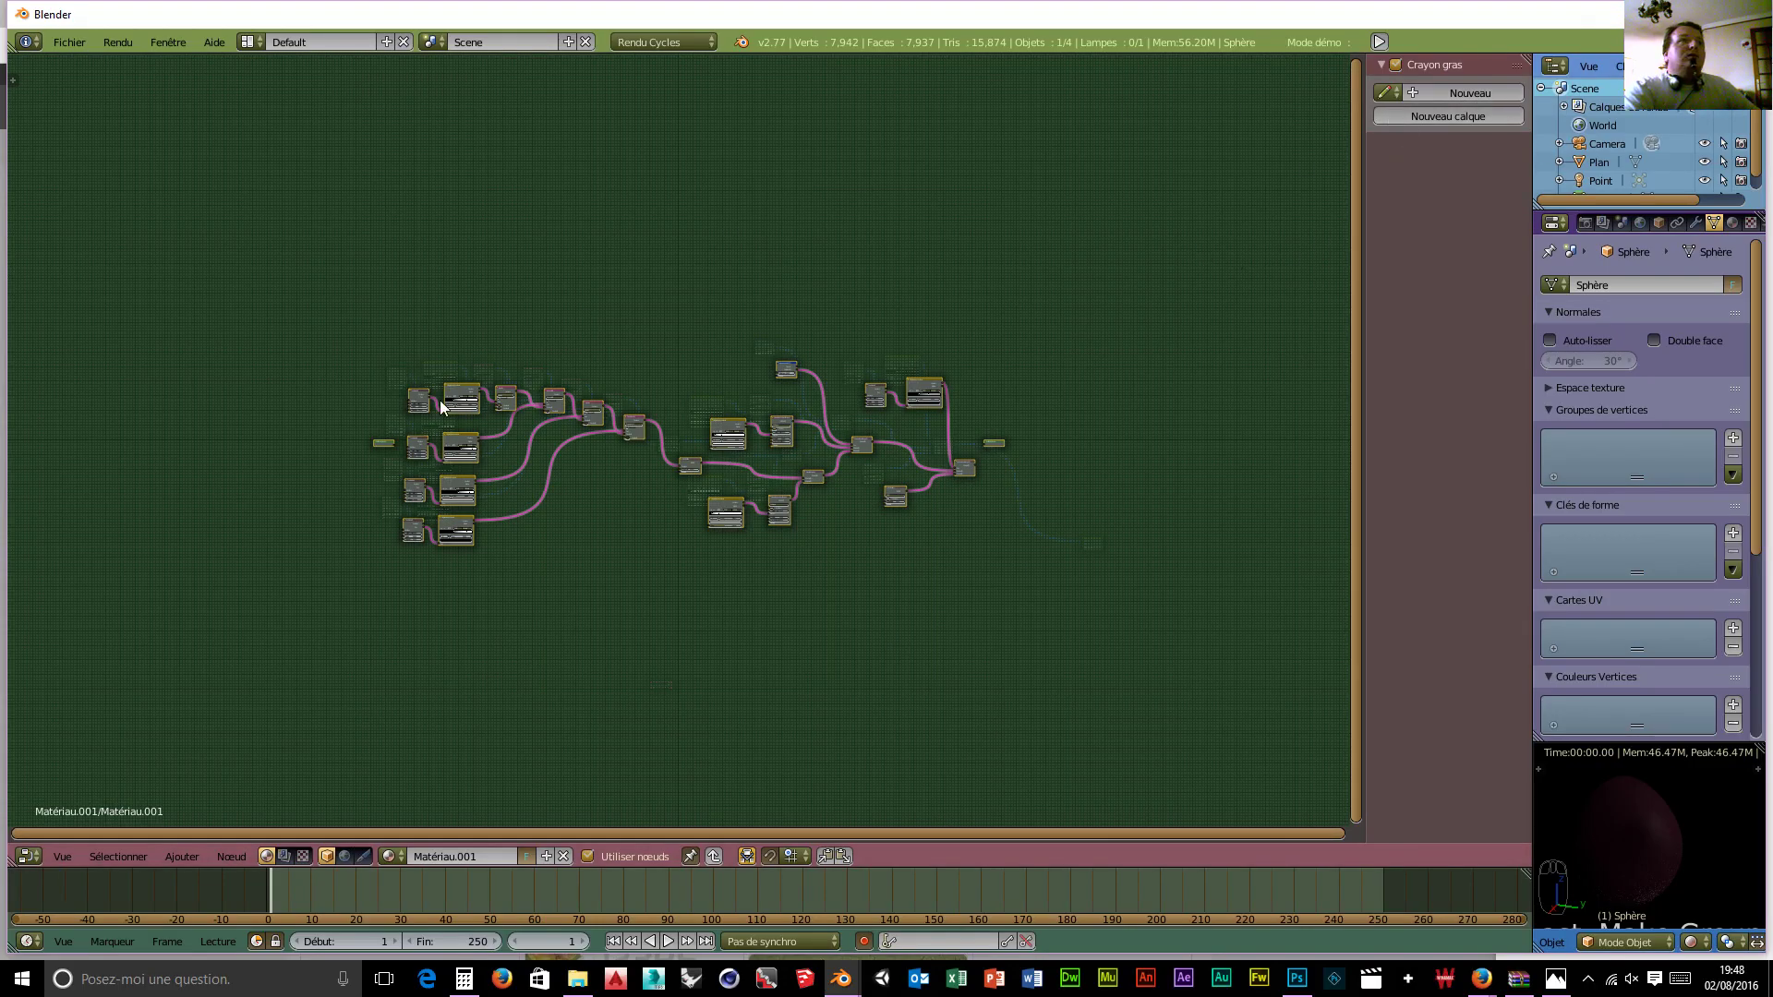
# Step: Show the node editor's tool shelf while viewing the network inside the group
pyautogui.scroll(3, 440, 401)
pyautogui.scroll(-2, 440, 401)
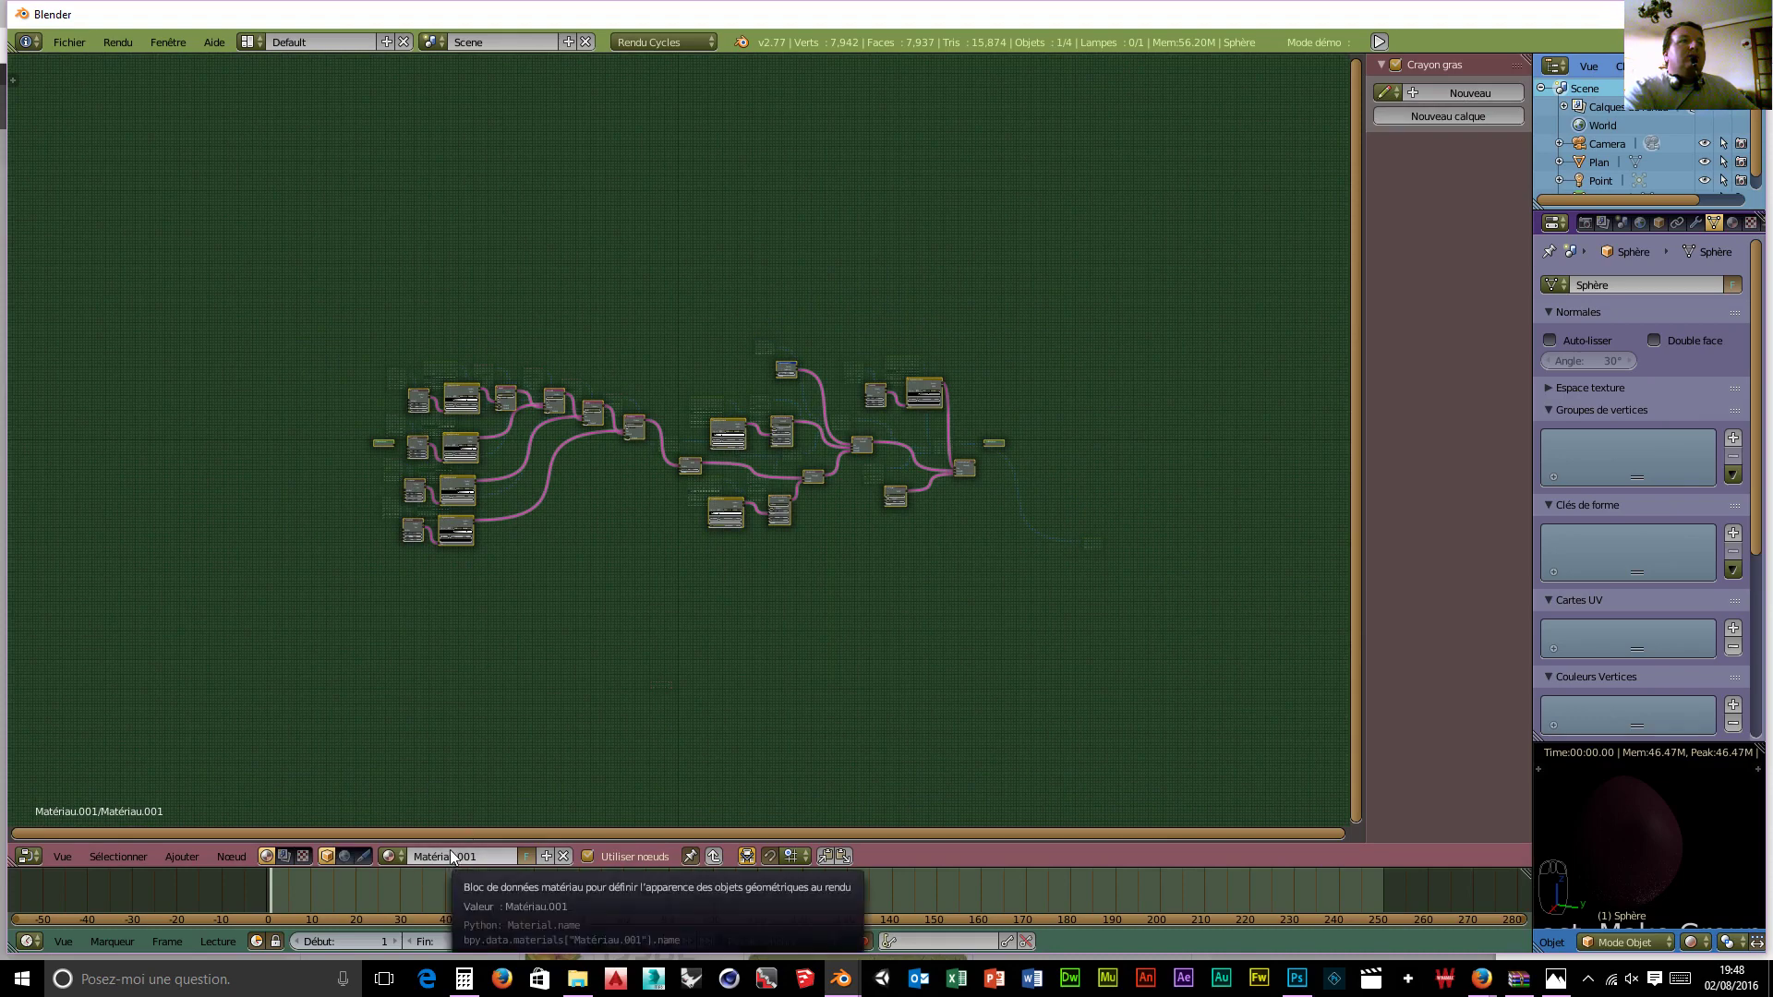
pyautogui.scroll(-1, 694, 645)
pyautogui.scroll(1, 694, 645)
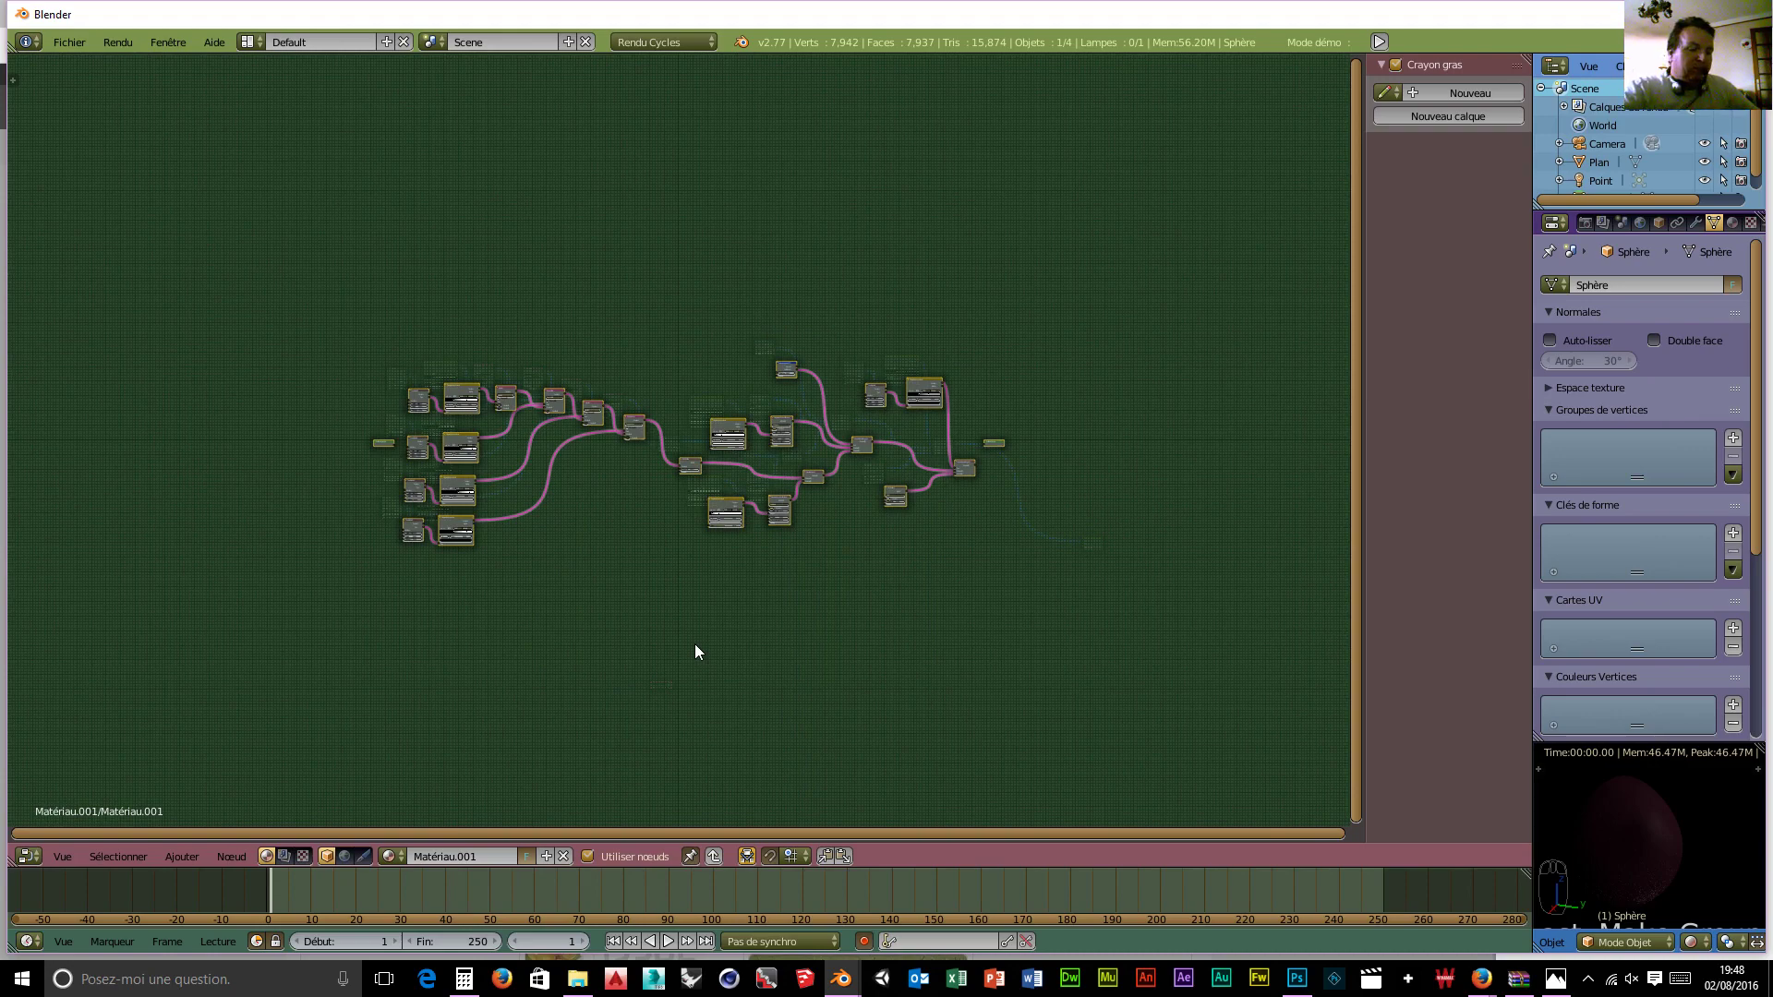
pyautogui.press('t')
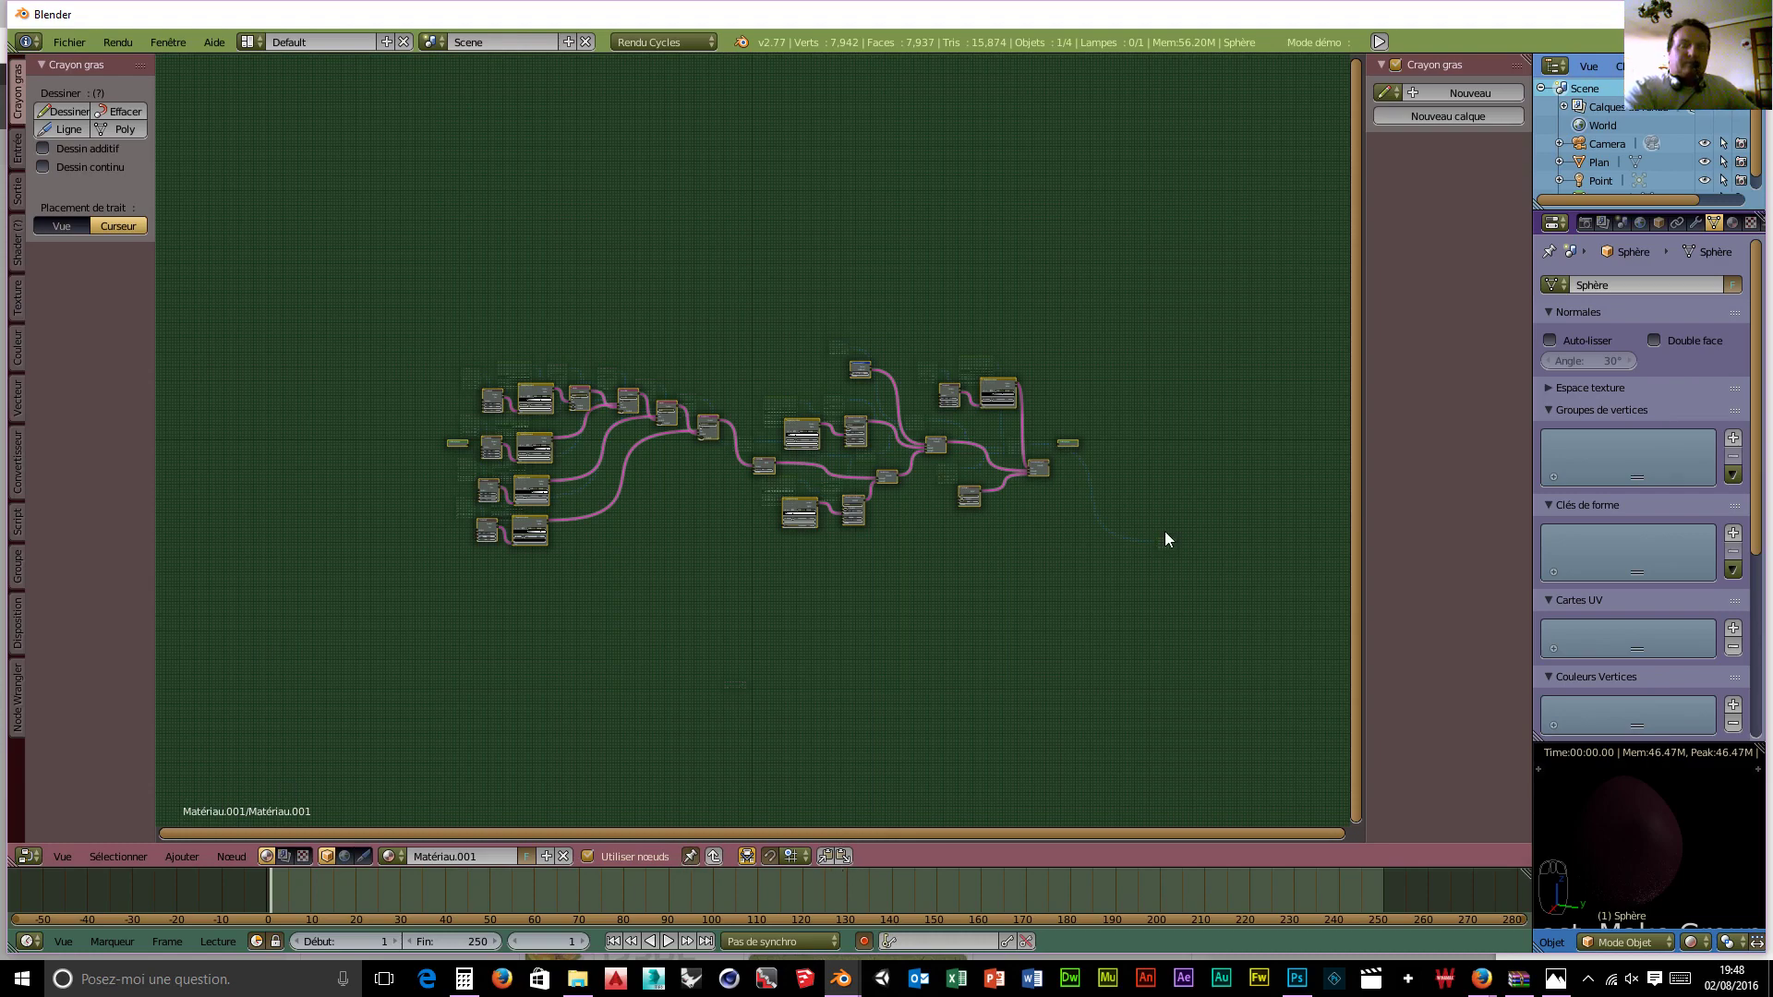
pyautogui.press('n')
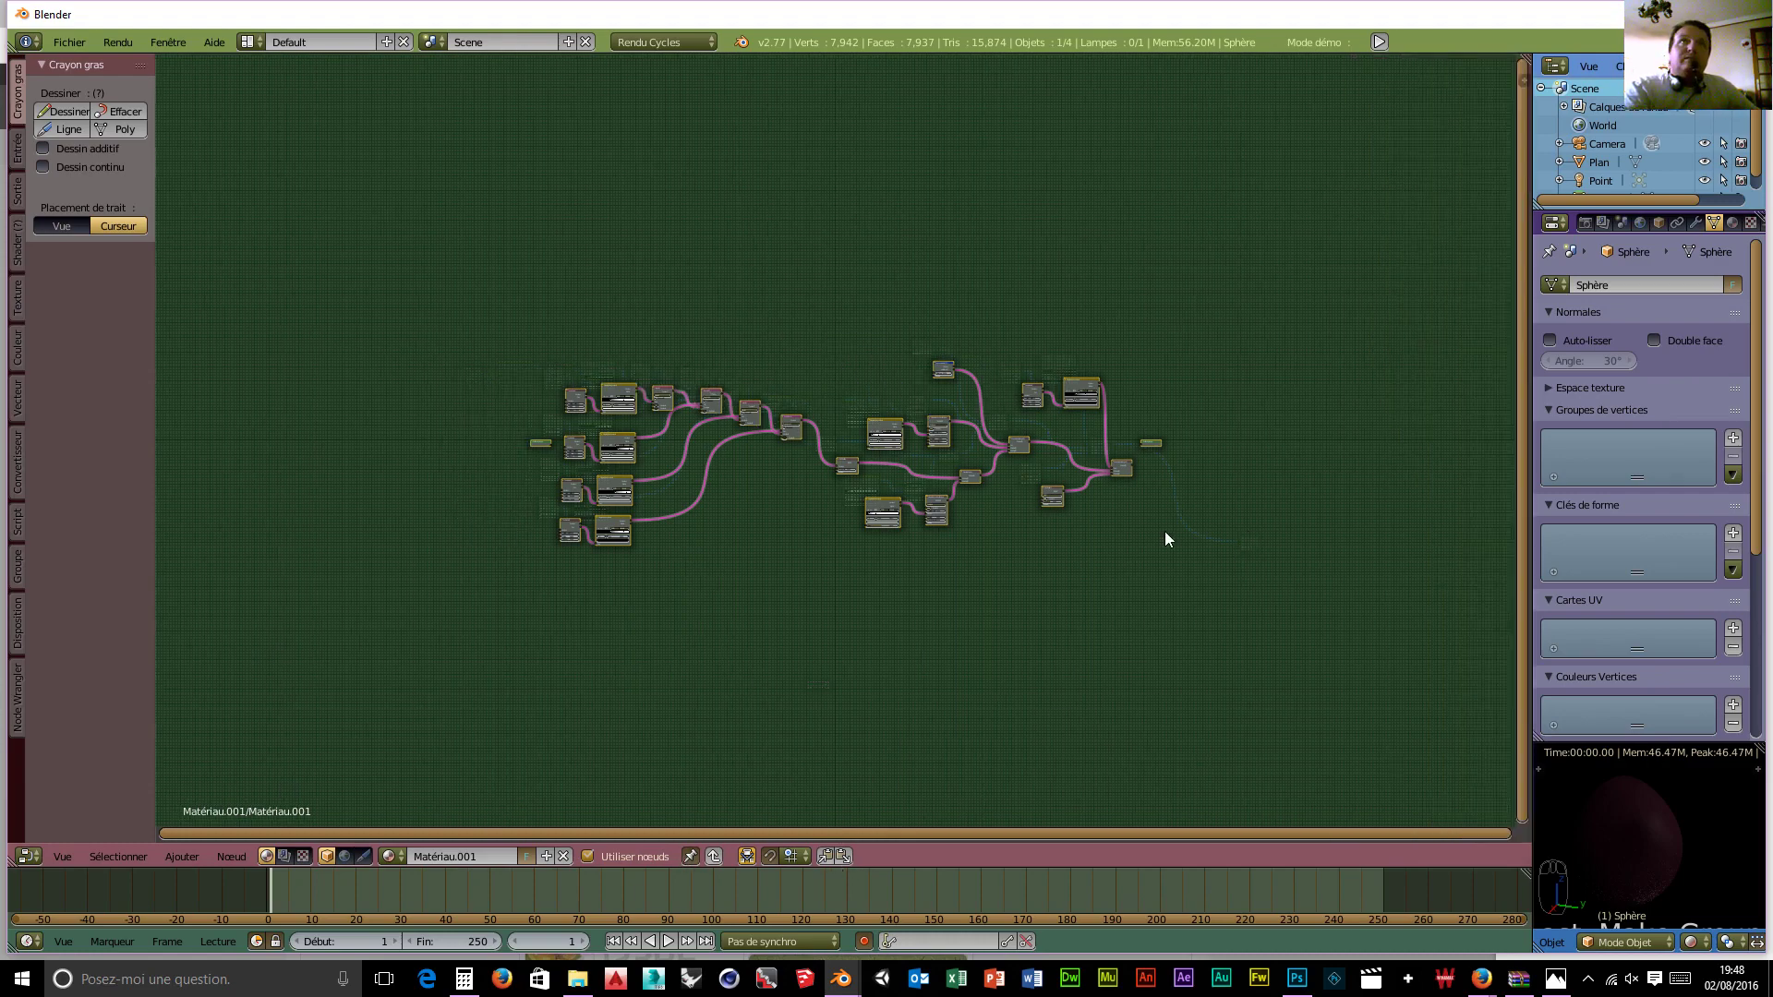
pyautogui.press('n')
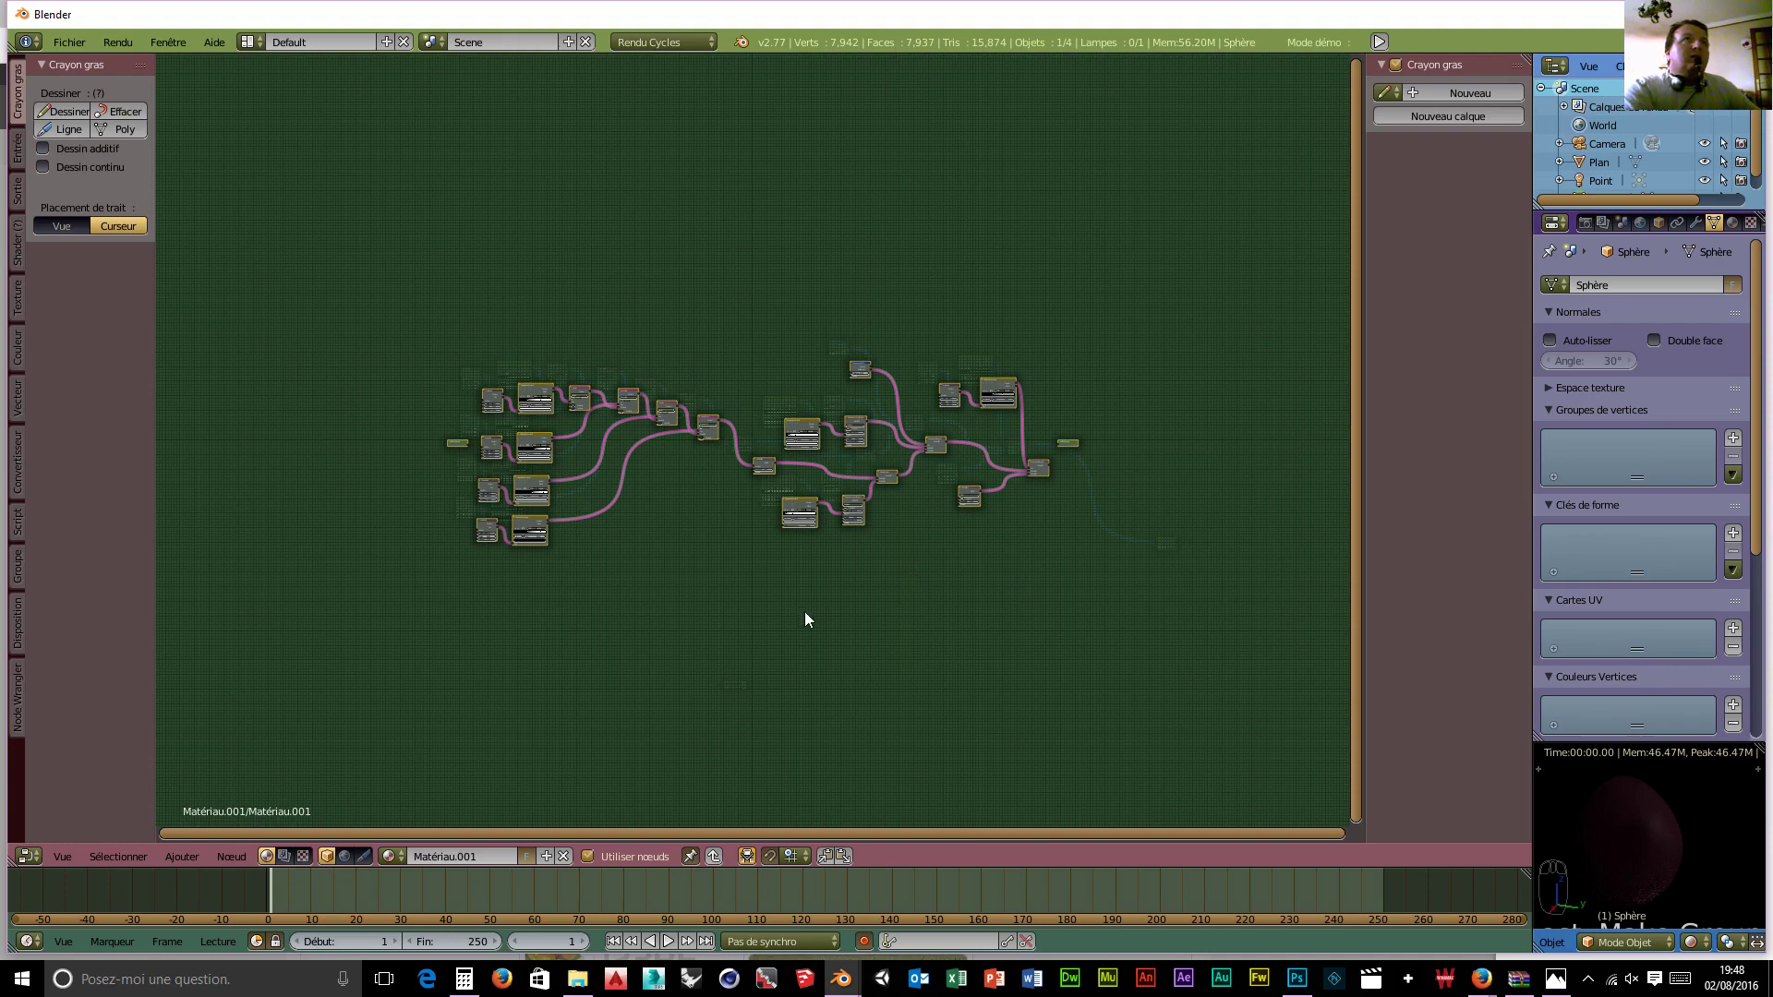
pyautogui.scroll(1, 806, 611)
pyautogui.scroll(-1, 805, 612)
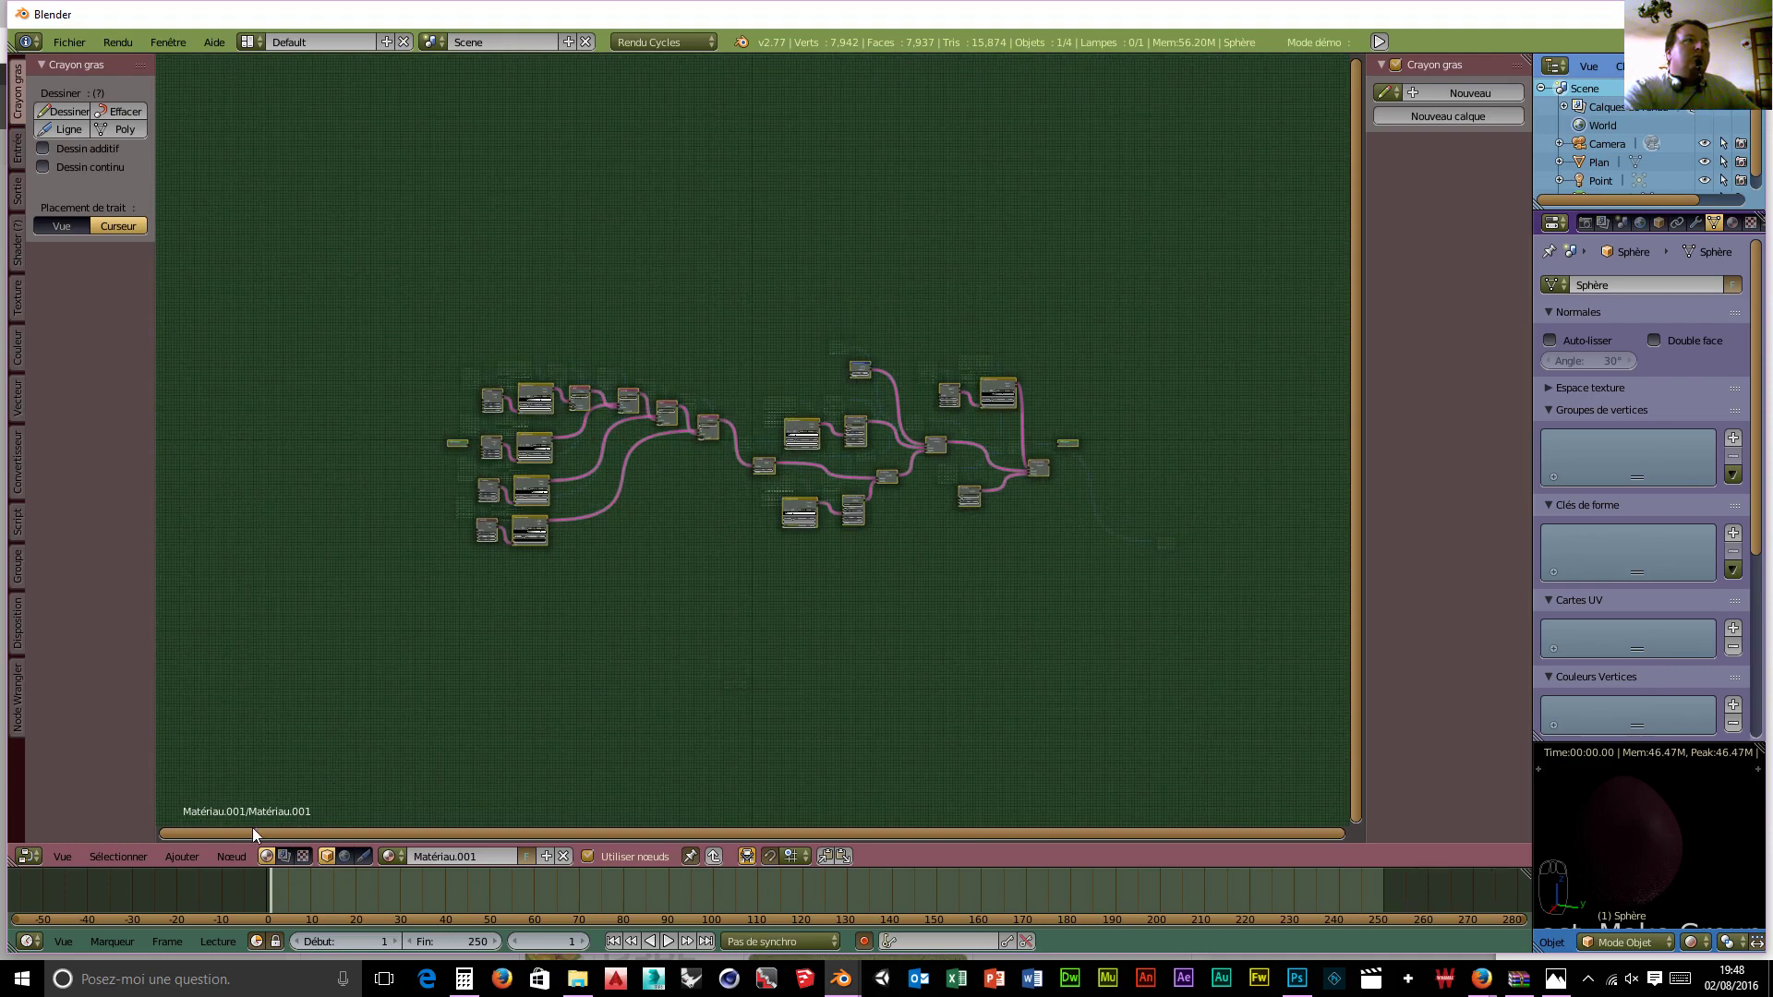
pyautogui.click(170, 857)
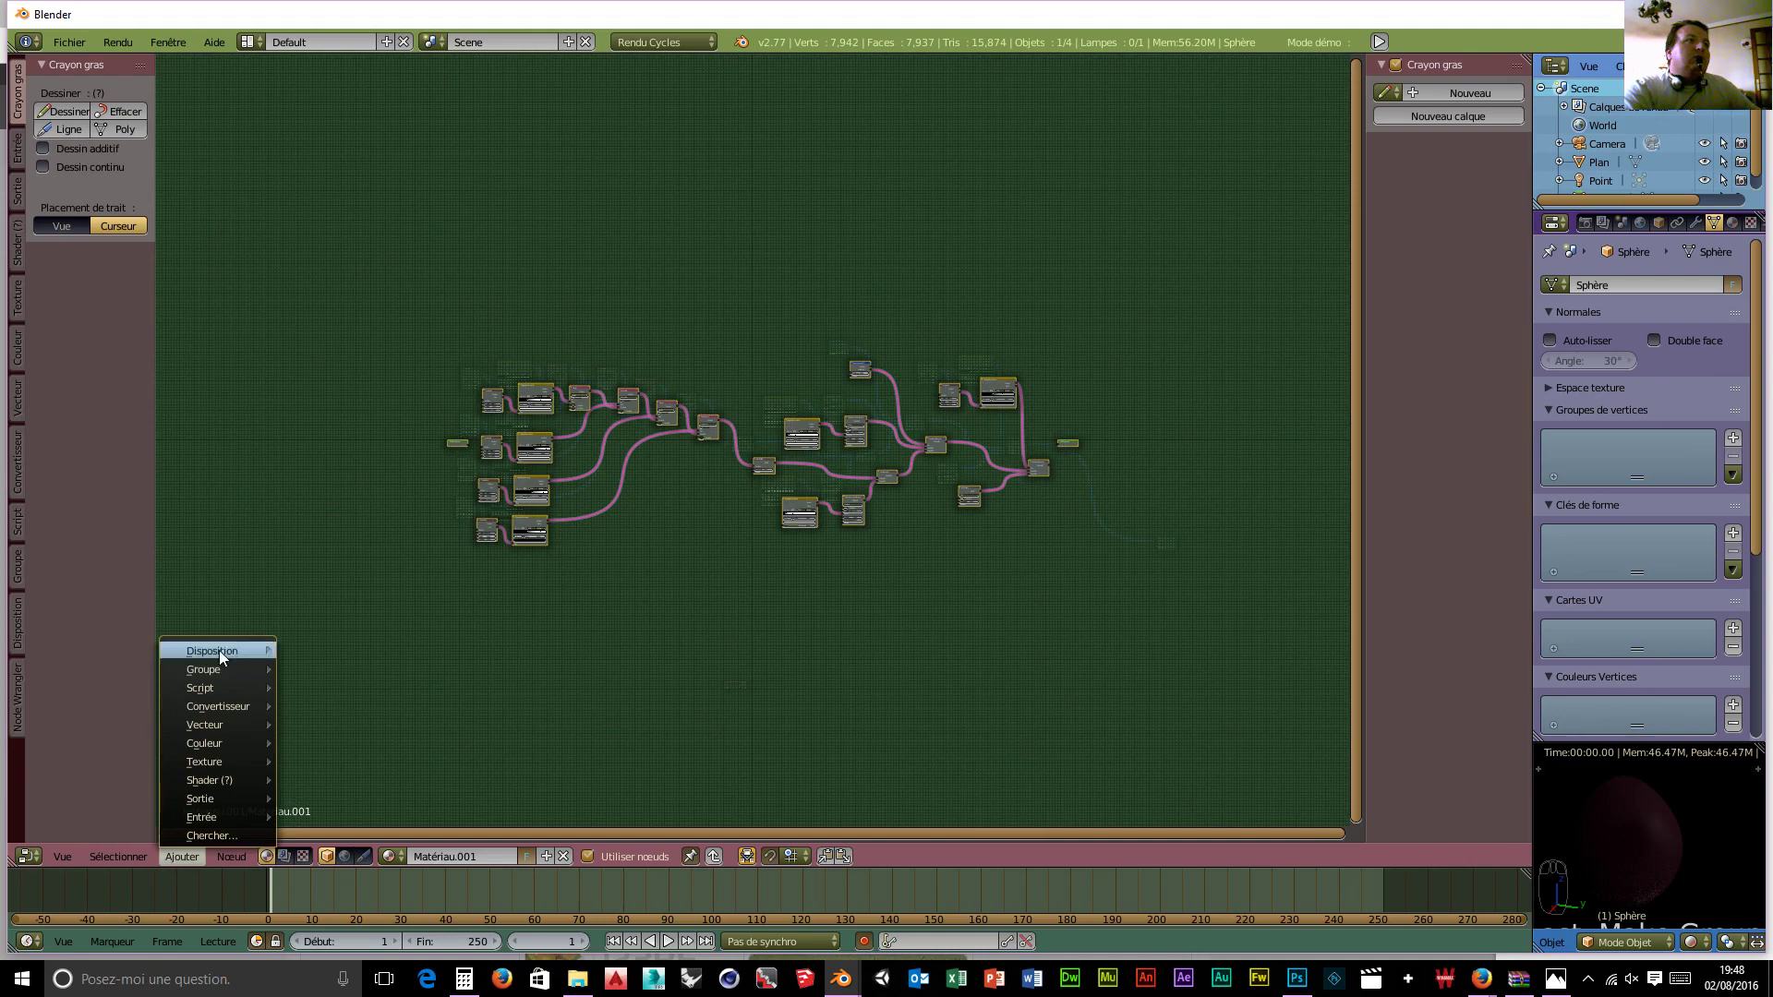
pyautogui.moveTo(230, 668)
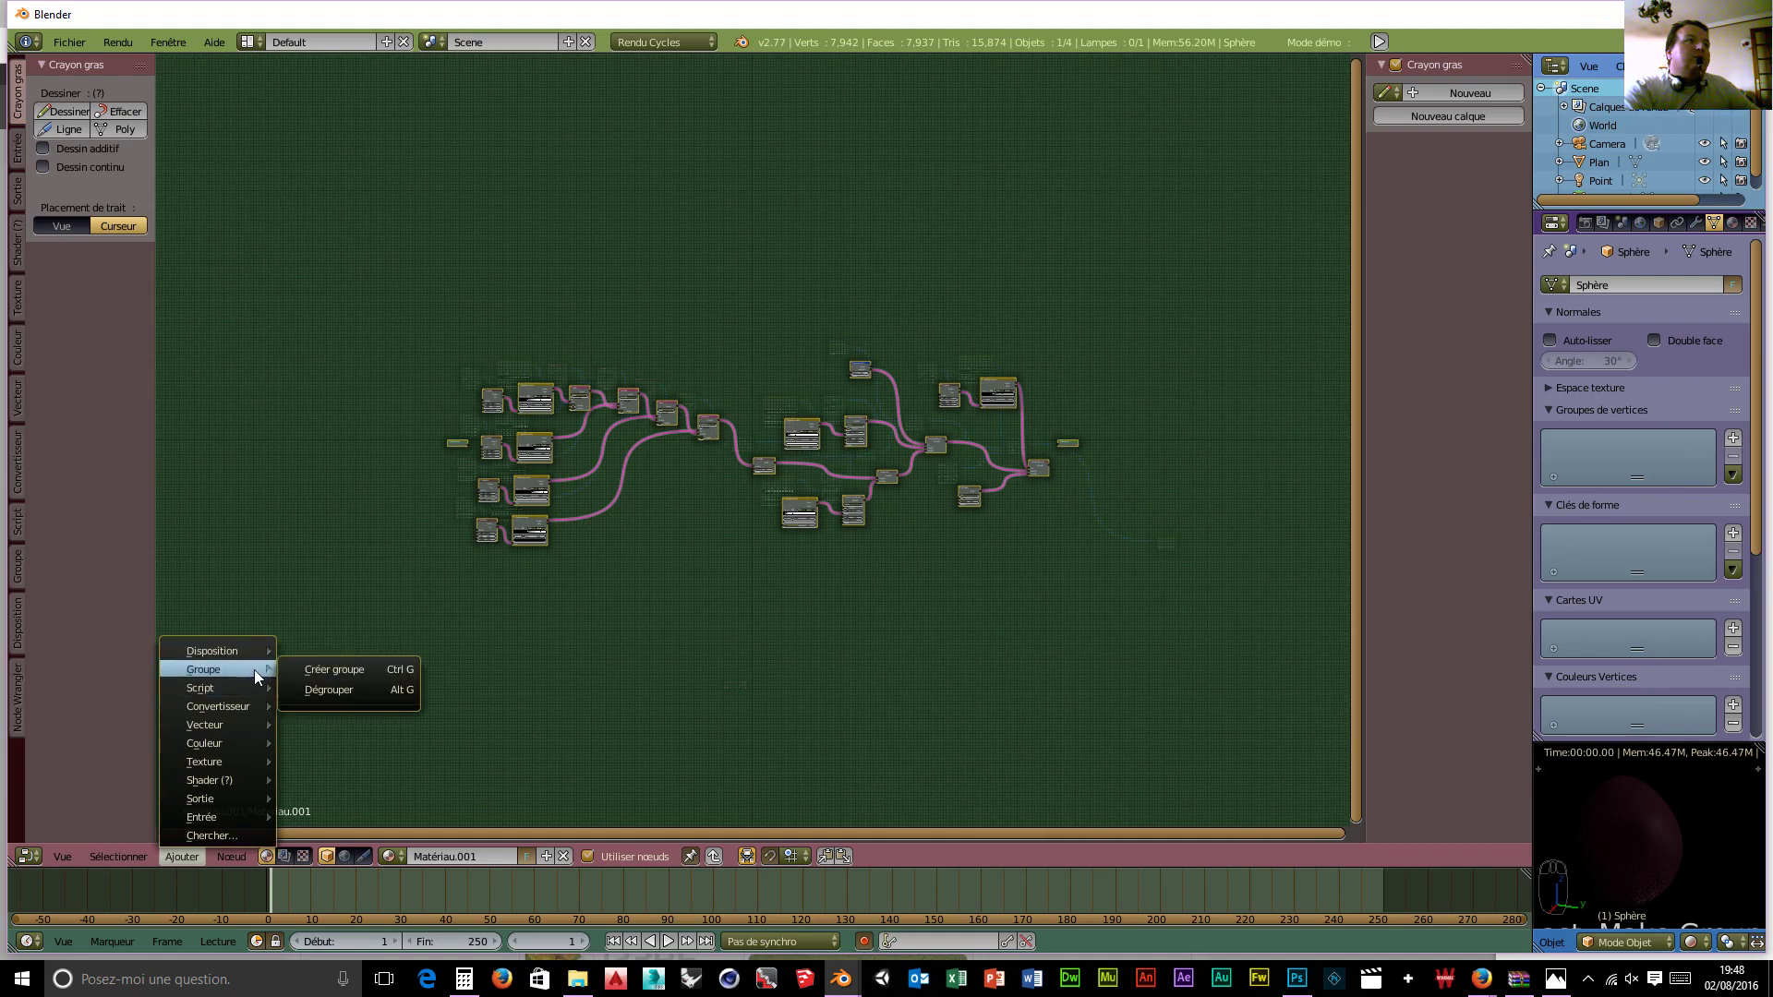
pyautogui.moveTo(228, 819)
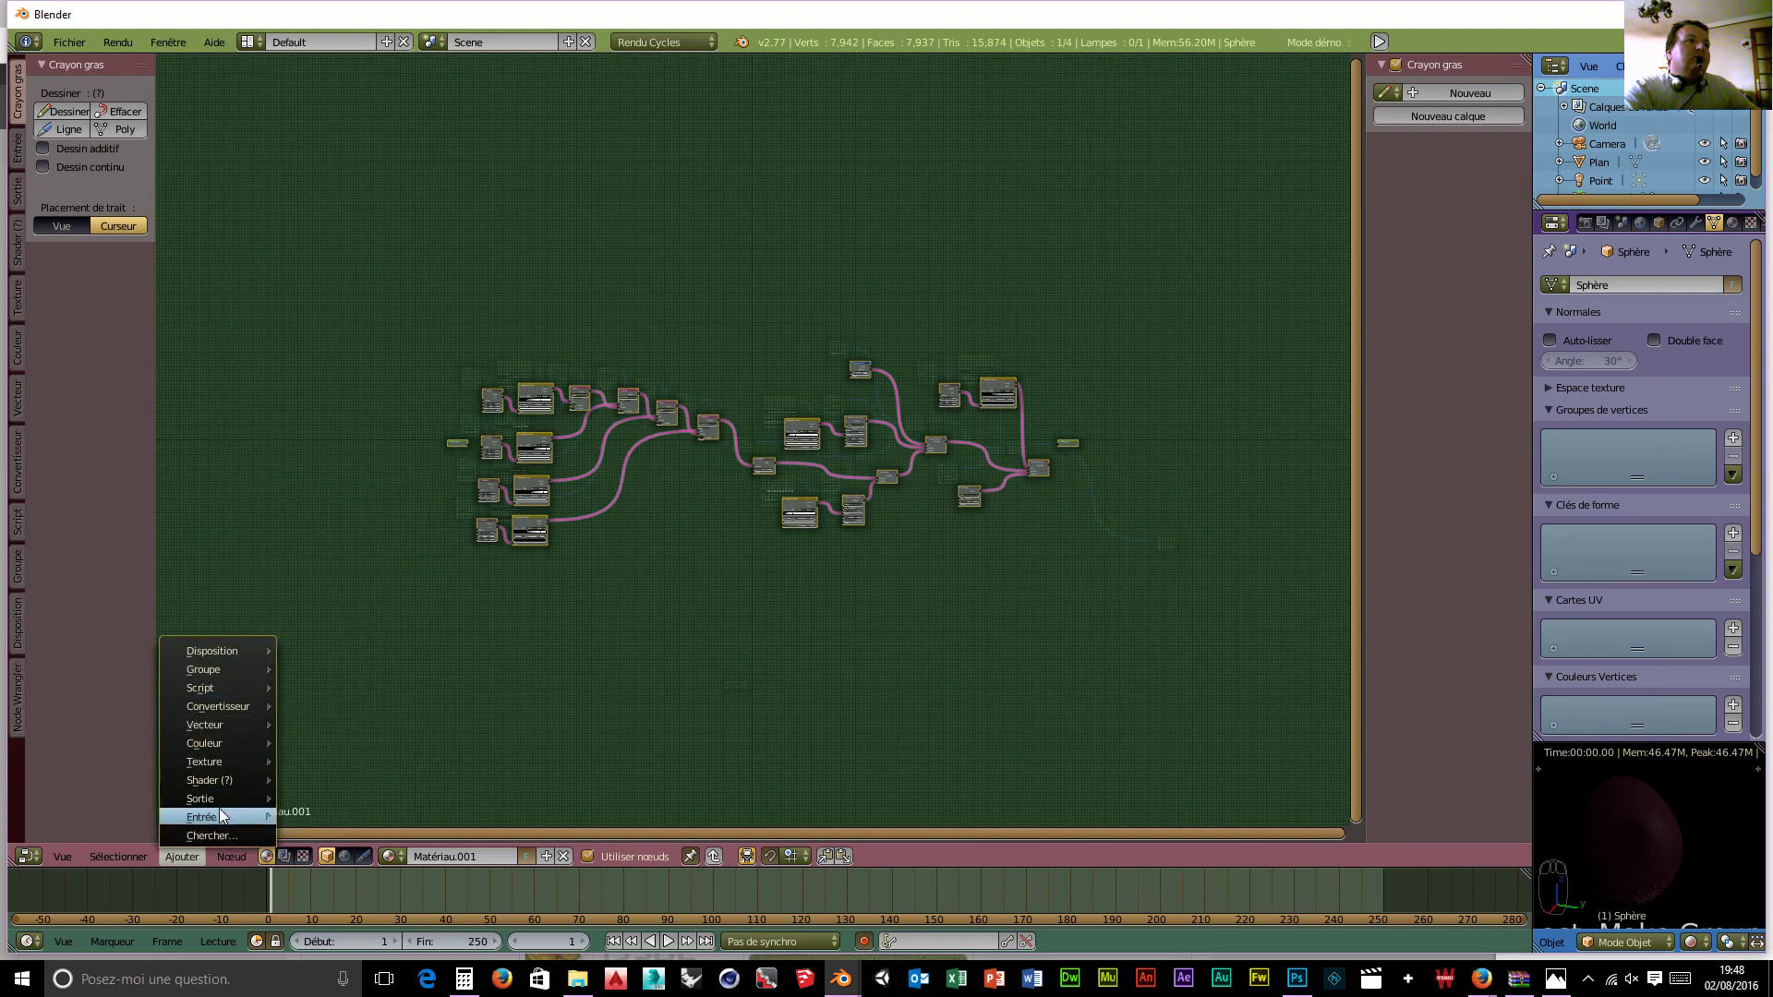
pyautogui.moveTo(124, 858)
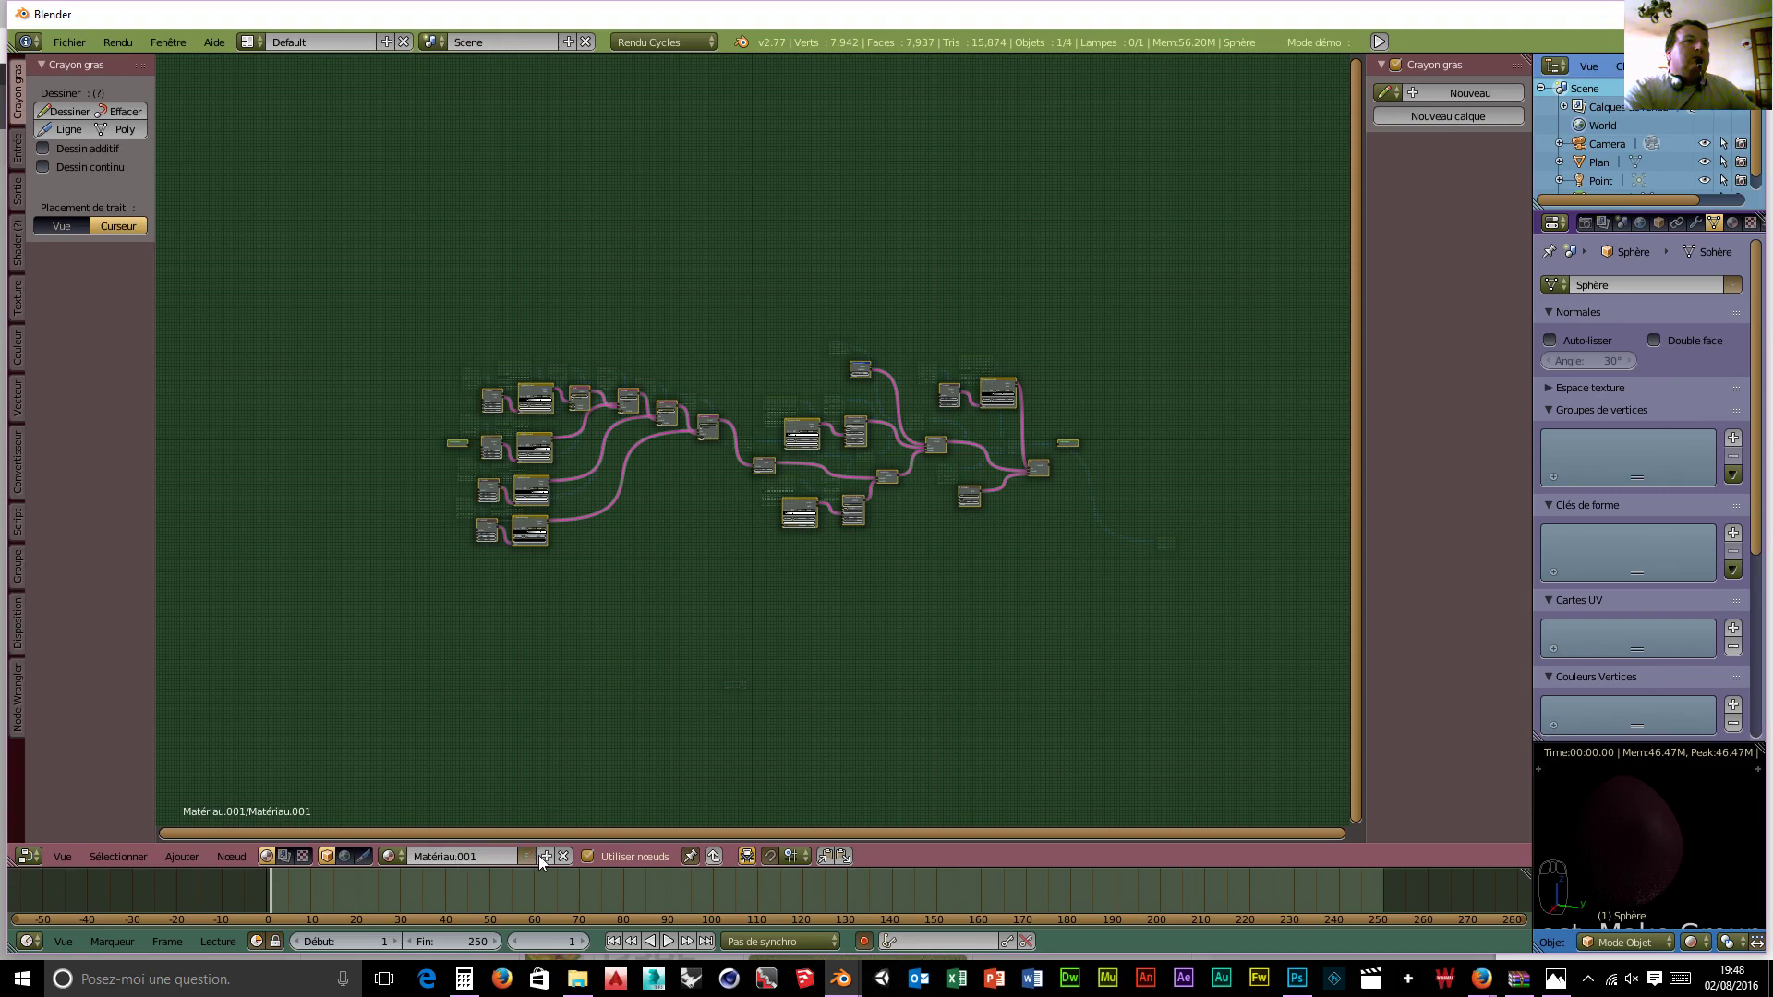
# Step: Look over the grouped shader nodes and exit the group back to the main material network
pyautogui.scroll(-2, 611, 674)
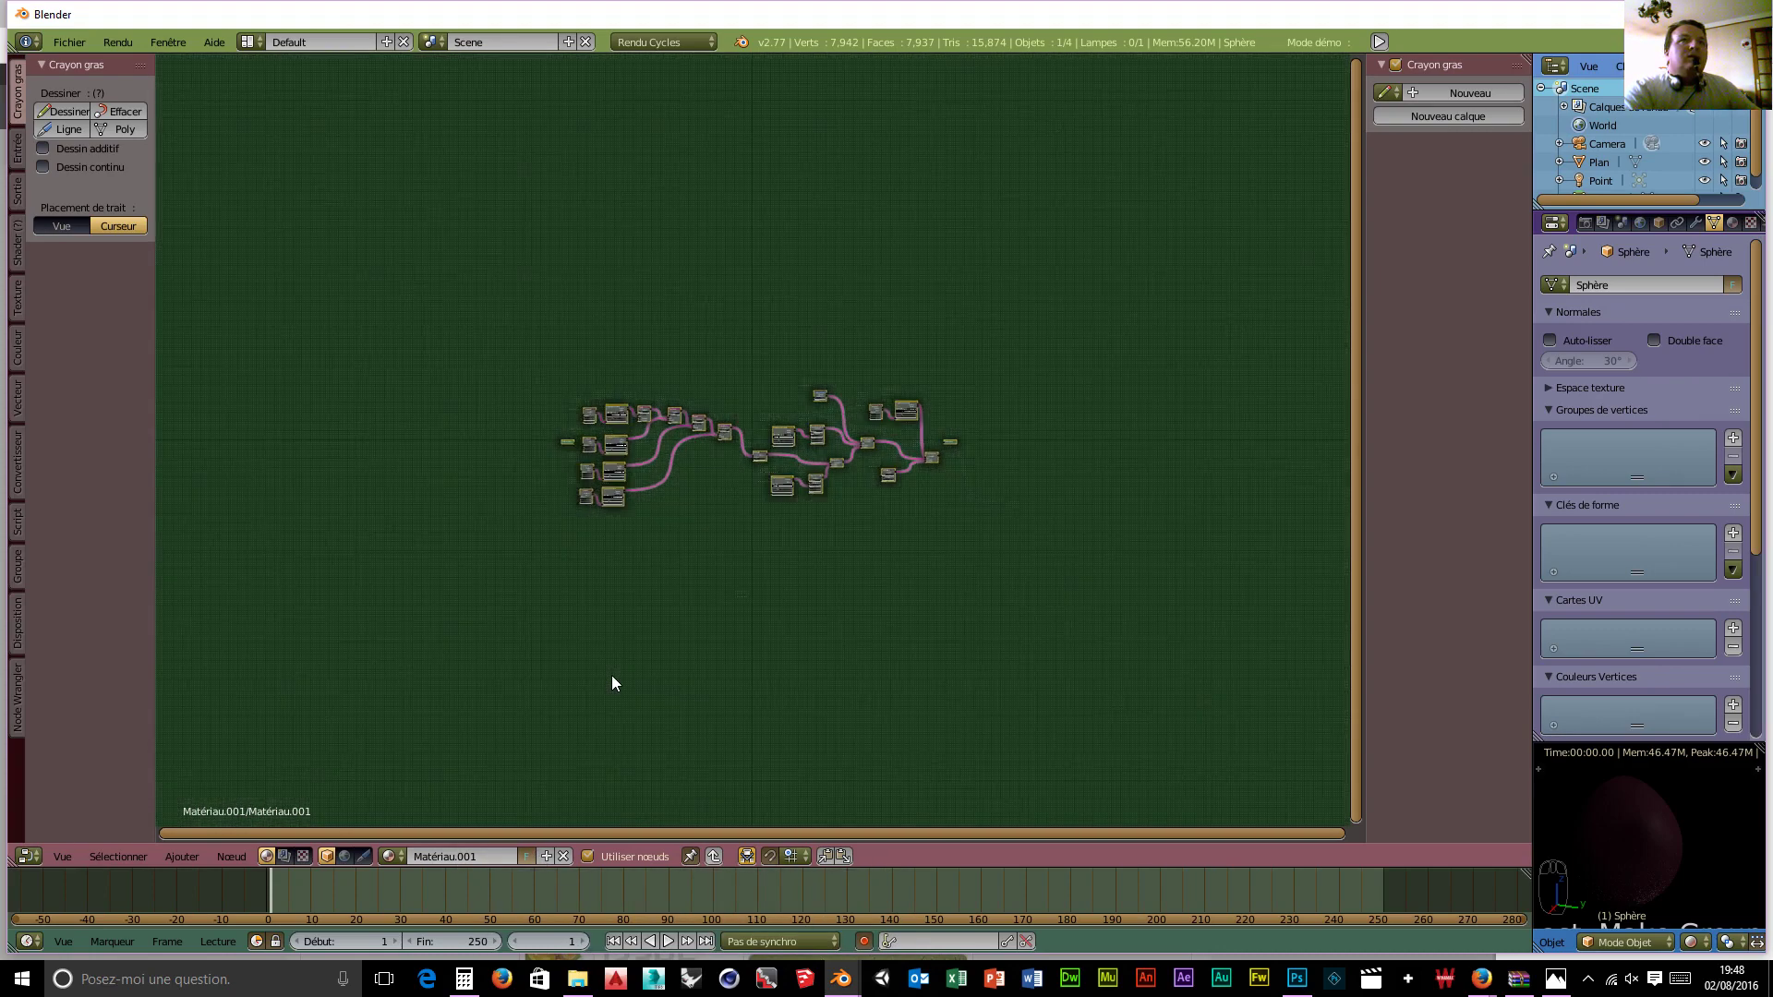
pyautogui.scroll(3, 612, 674)
pyautogui.scroll(2, 609, 680)
pyautogui.scroll(-1, 607, 684)
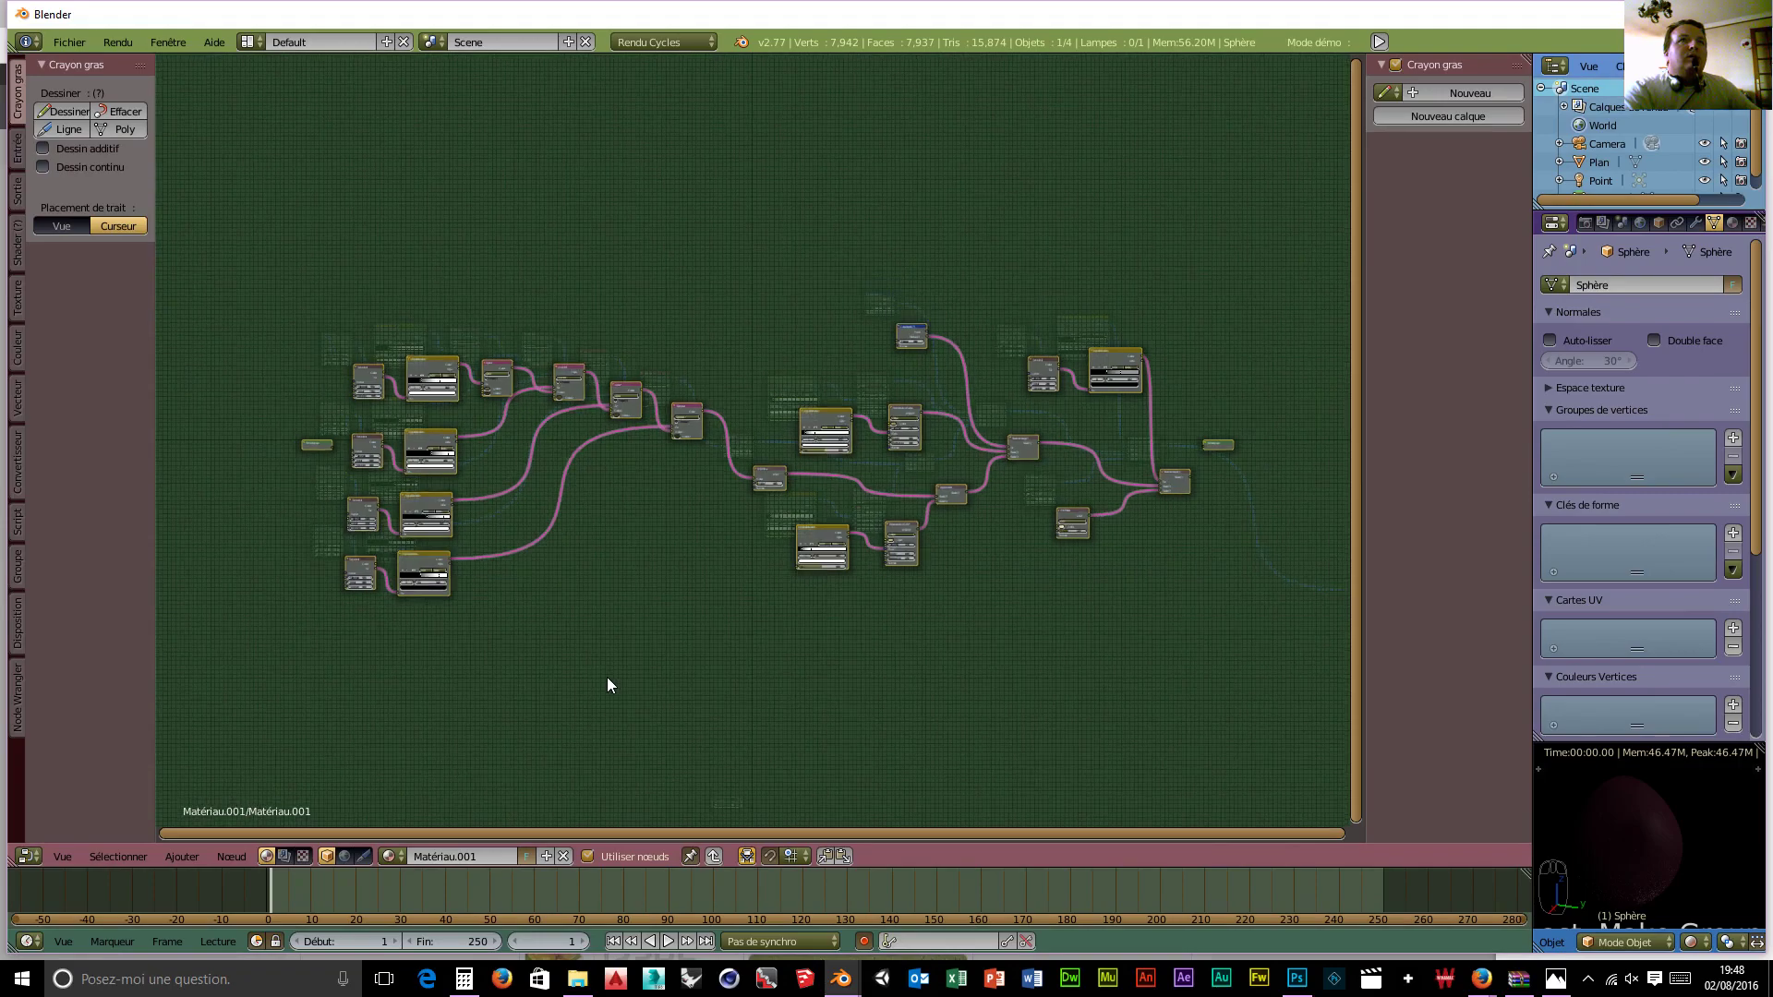
pyautogui.scroll(3, 606, 684)
pyautogui.scroll(5, 607, 678)
pyautogui.moveTo(606, 676); pyautogui.dragTo(1277, 619, button='middle')
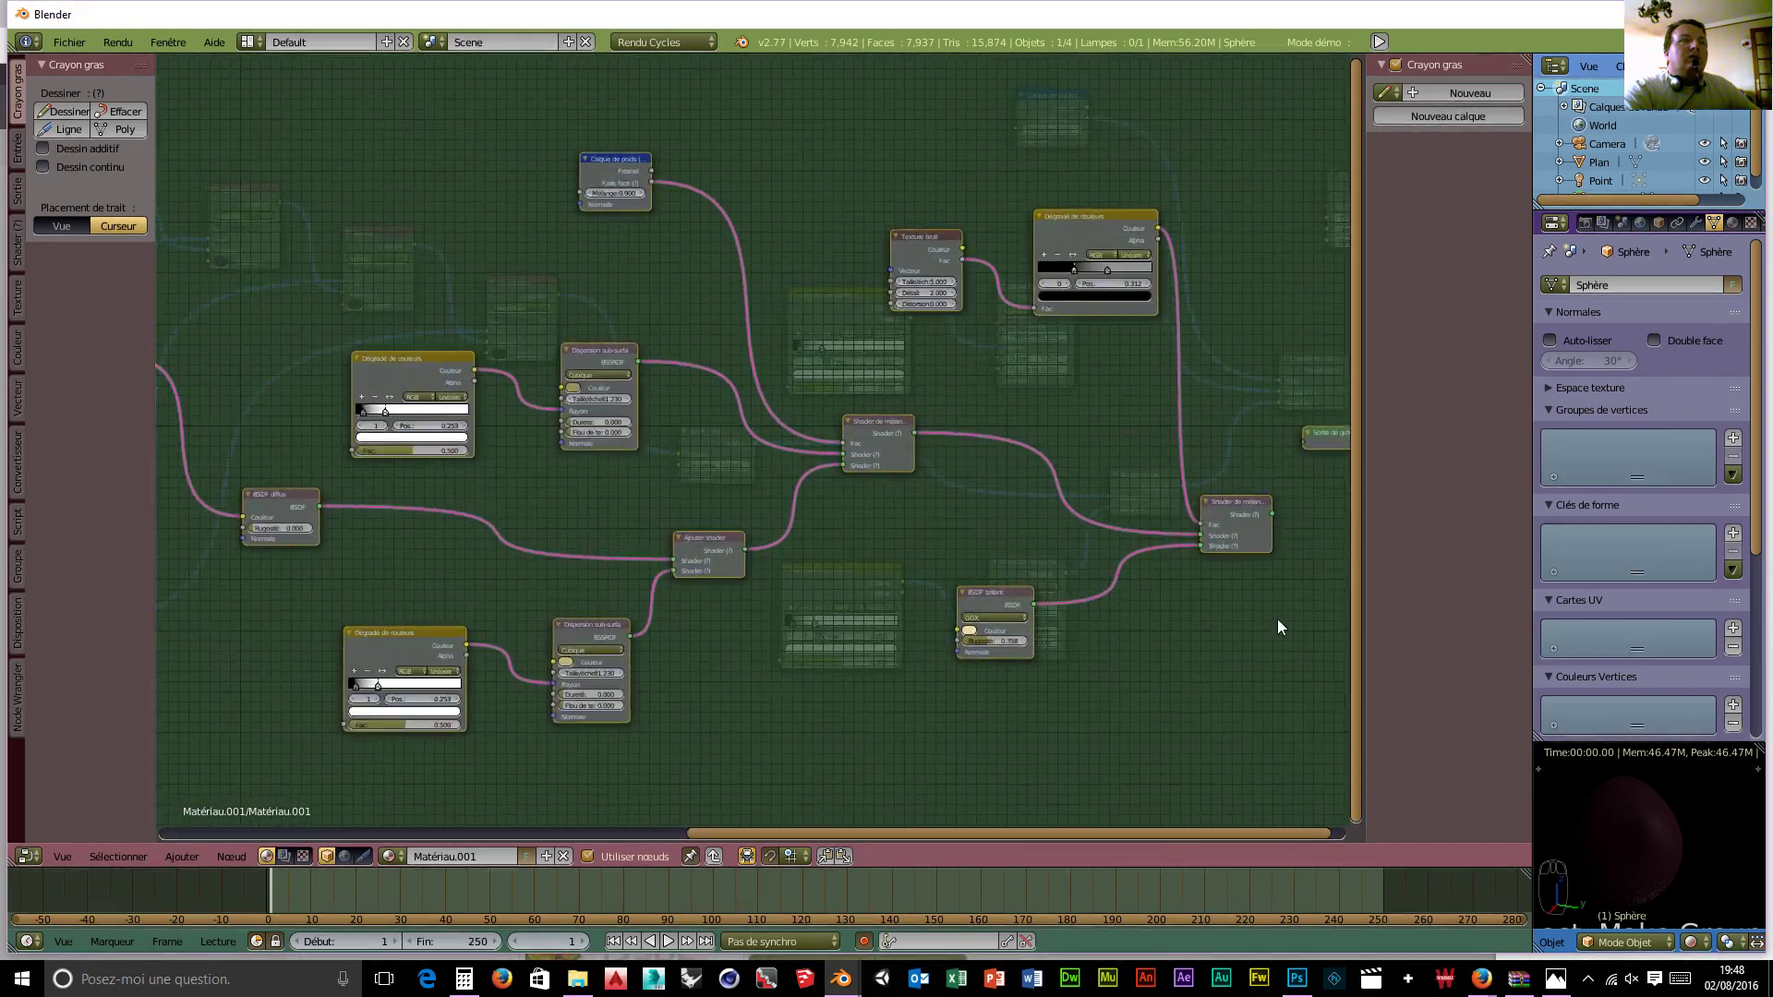
pyautogui.scroll(-2, 1265, 614)
pyautogui.scroll(-3, 1263, 611)
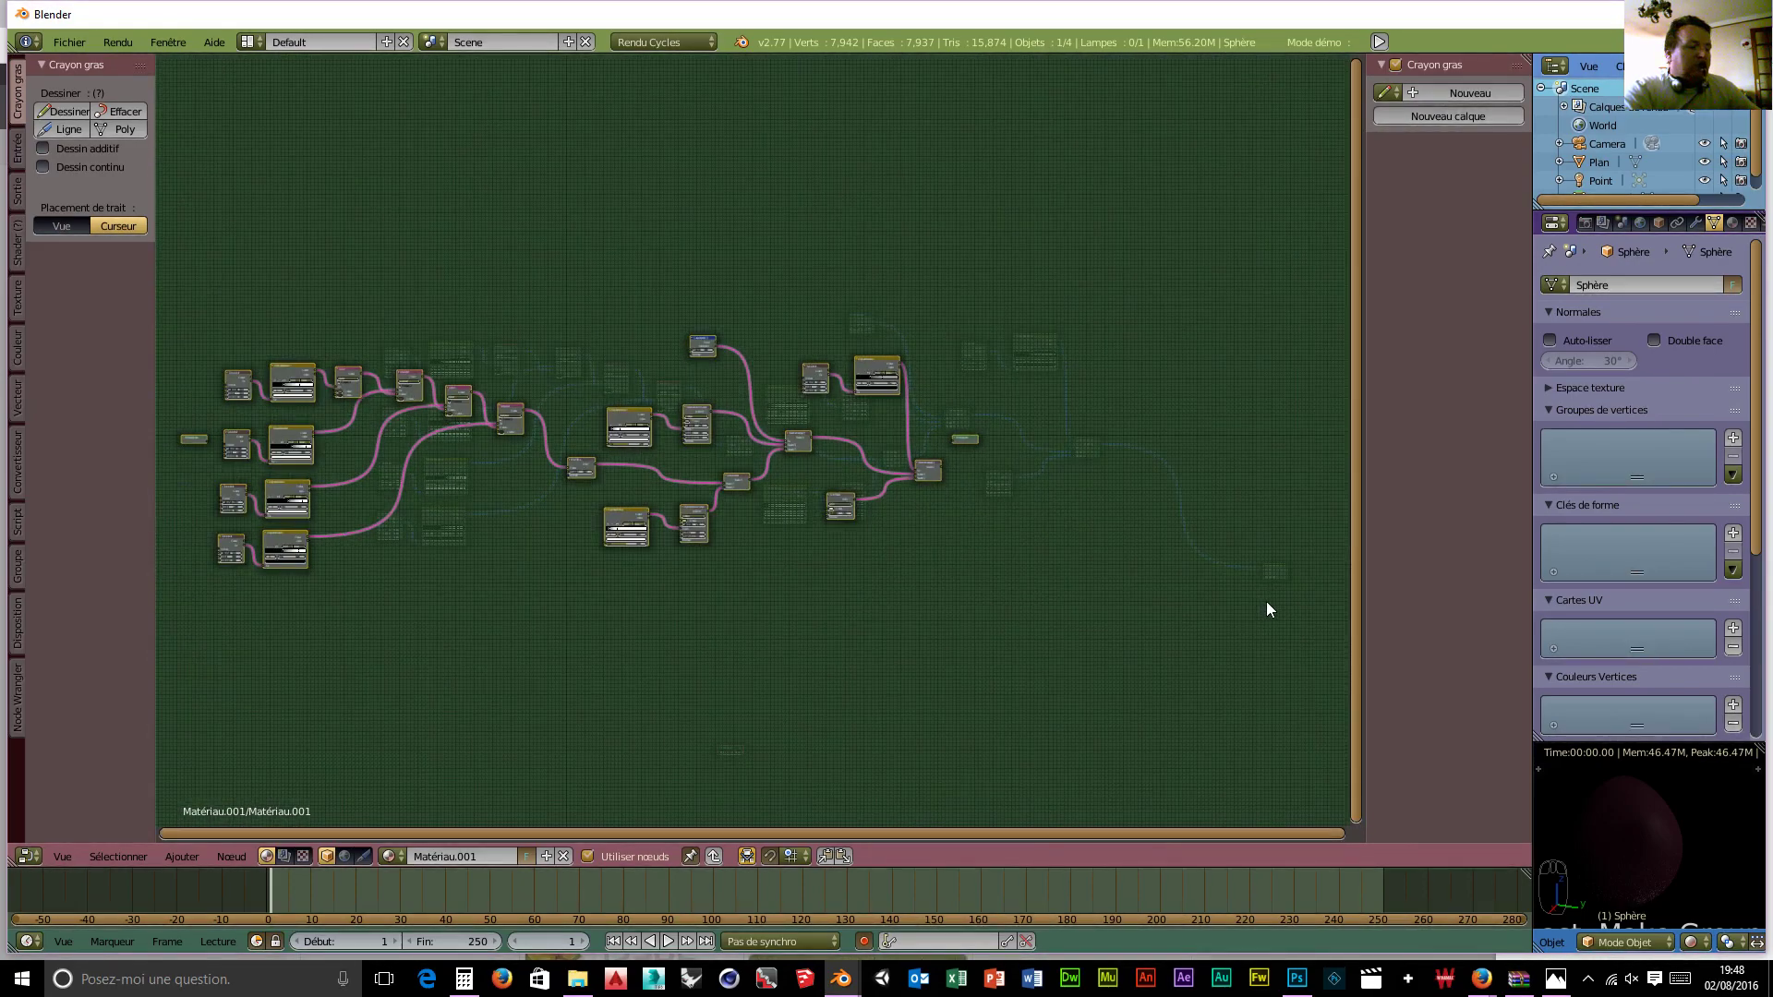
pyautogui.press('Tab')
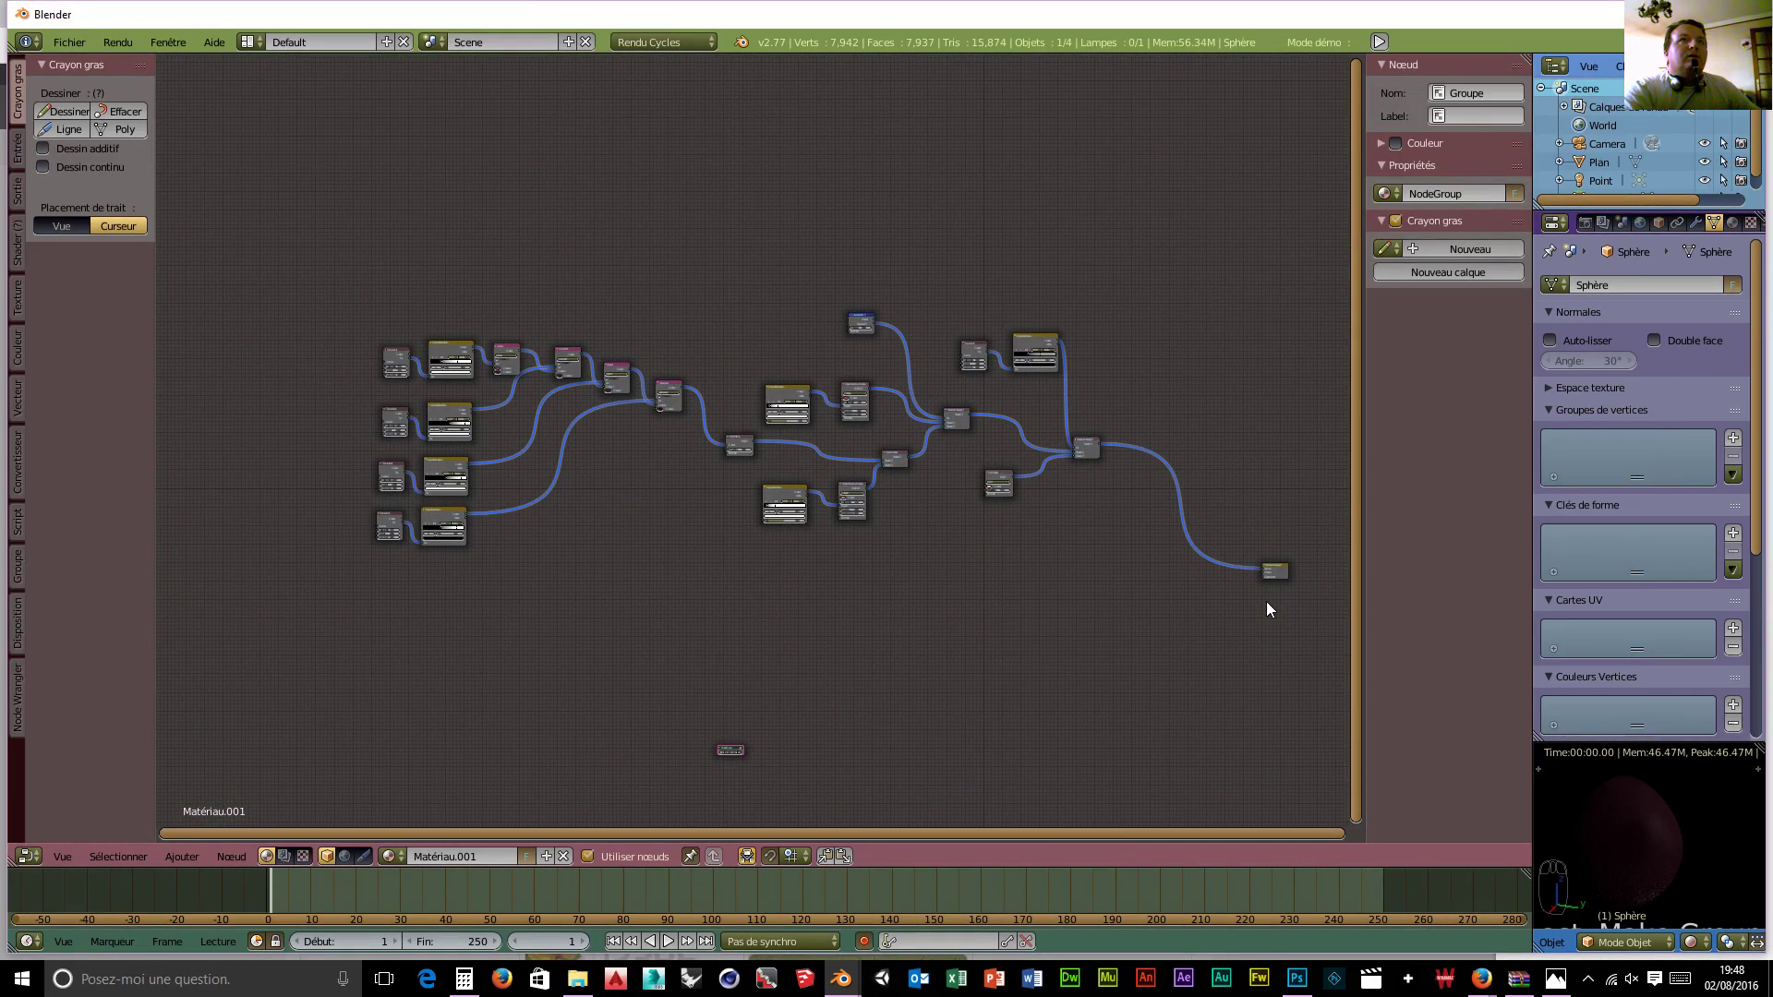
# Step: Rename the new node group below the original network to Raisin Blanc
pyautogui.scroll(-2, 1144, 581)
pyautogui.scroll(-3, 1145, 582)
pyautogui.scroll(8, 774, 705)
pyautogui.moveTo(776, 706); pyautogui.dragTo(871, 447, button='middle')
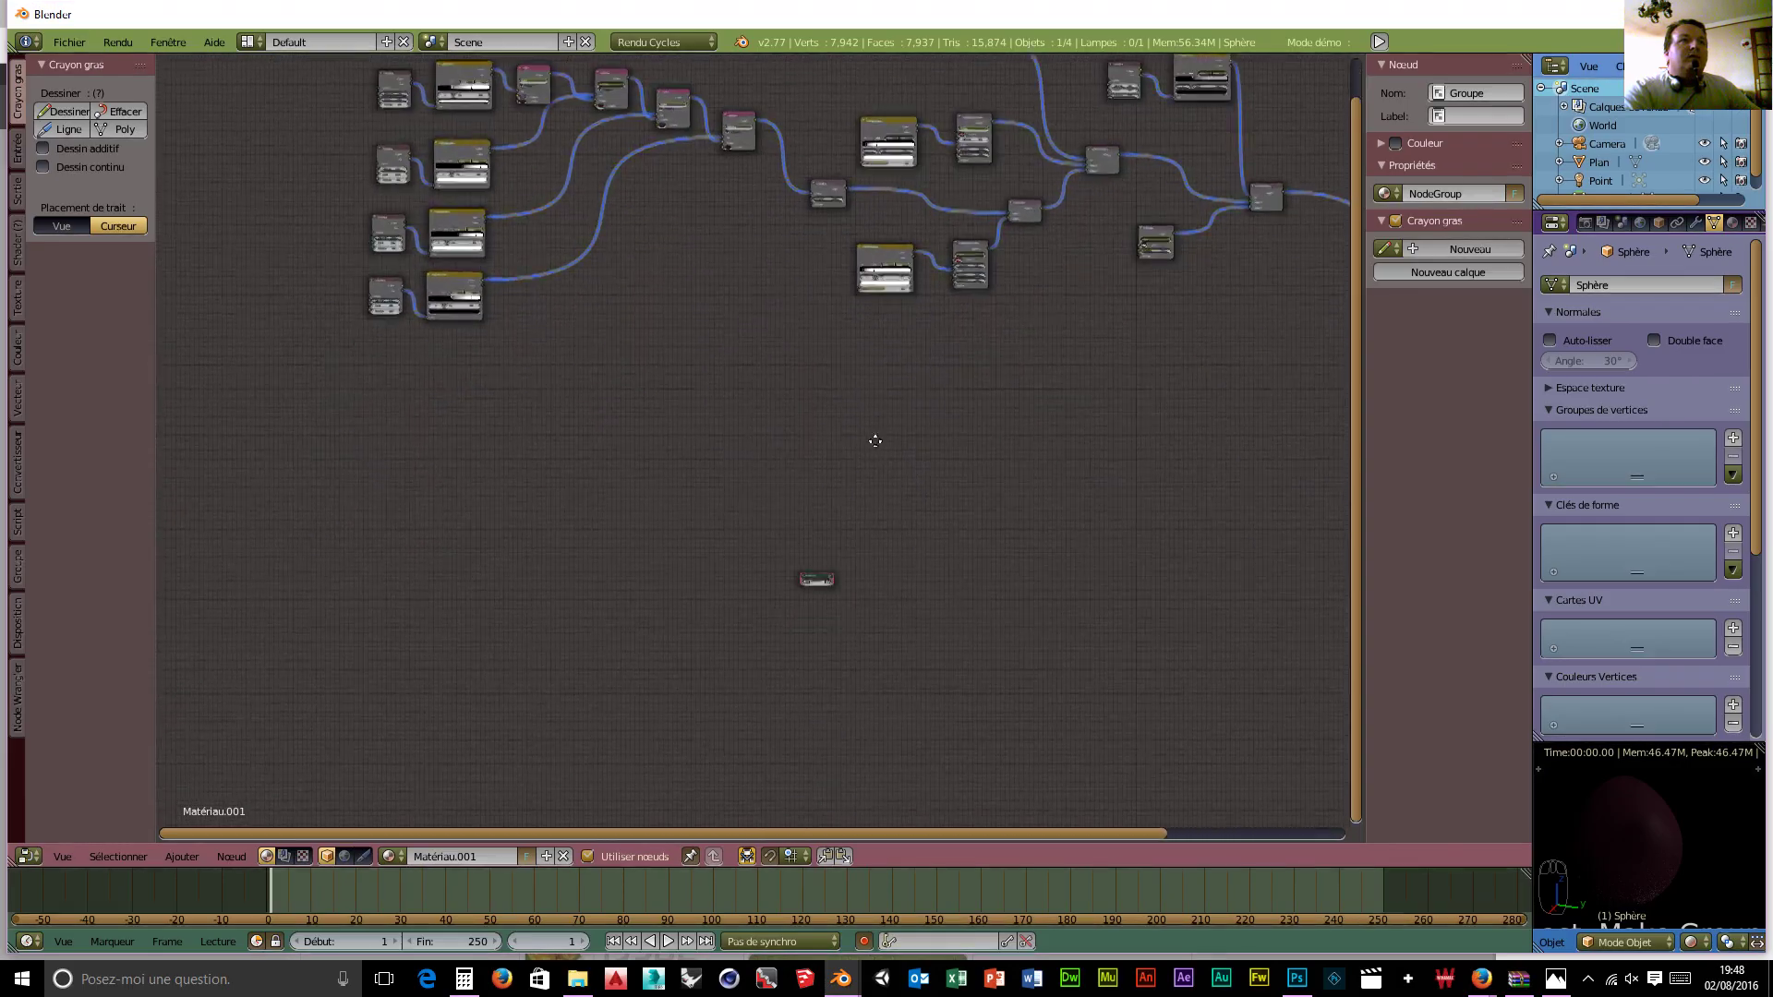
pyautogui.scroll(2, 839, 660)
pyautogui.scroll(3, 840, 663)
pyautogui.moveTo(843, 665); pyautogui.dragTo(791, 363, button='middle')
pyautogui.scroll(3, 840, 784)
pyautogui.scroll(1, 744, 689)
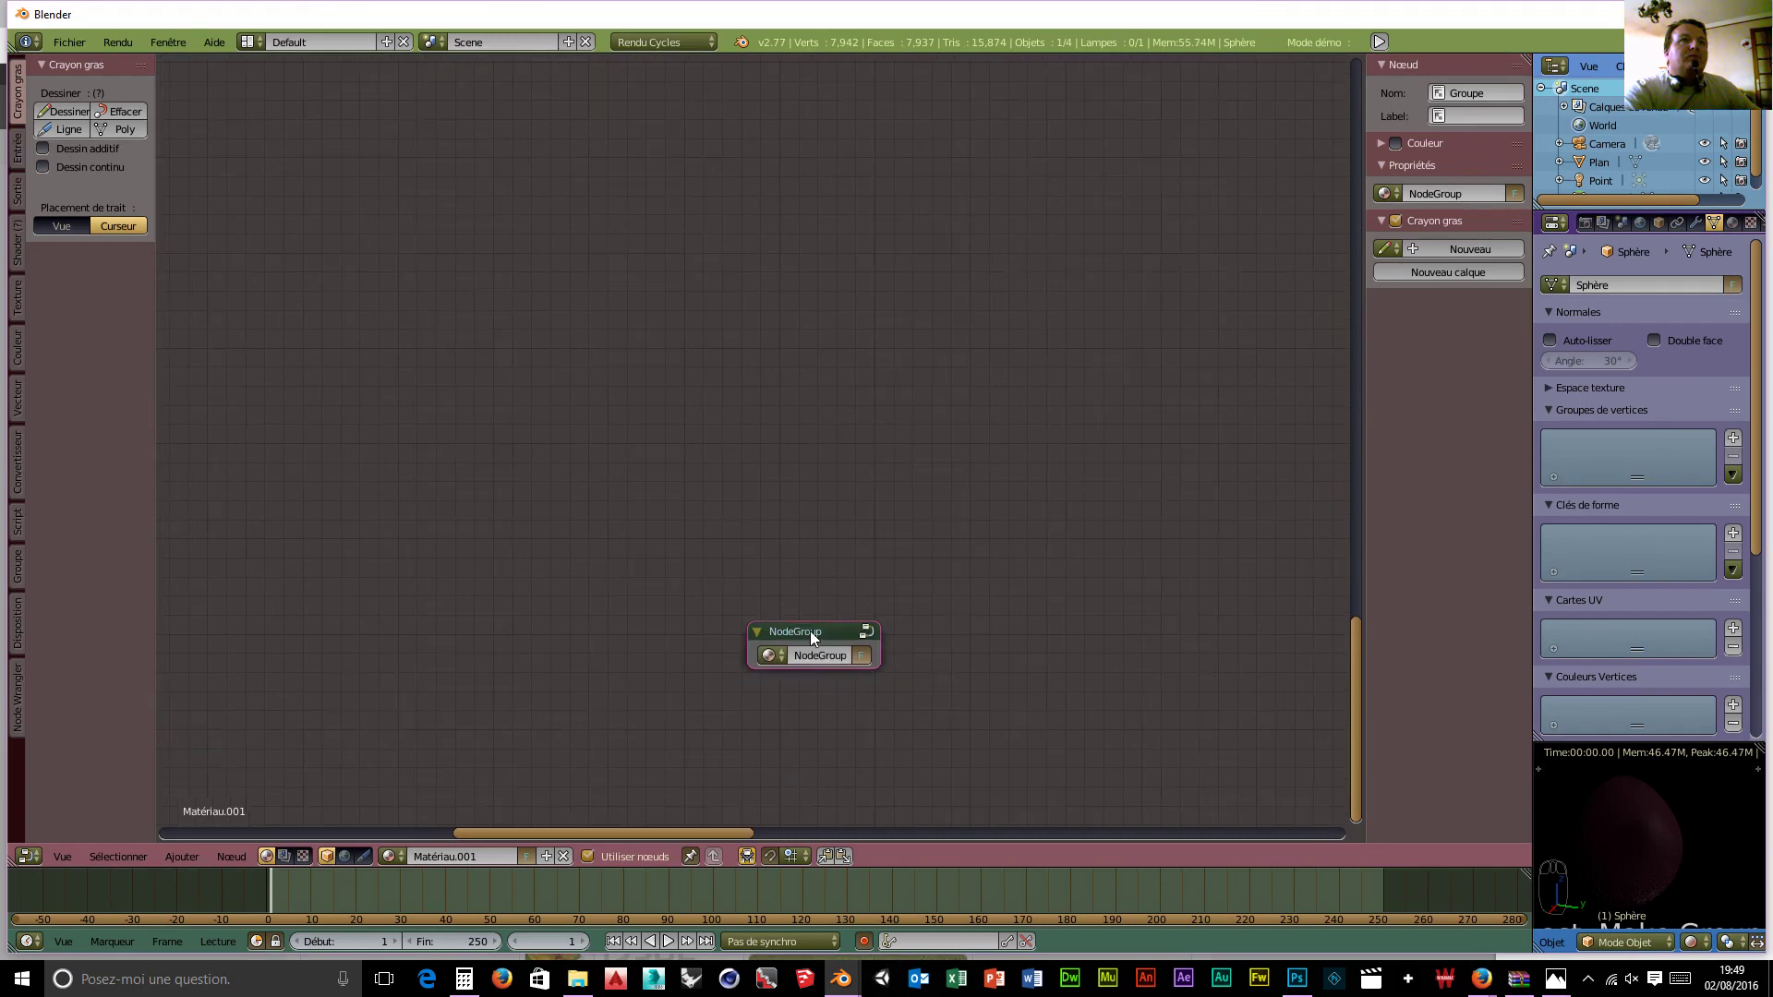
pyautogui.click(818, 655)
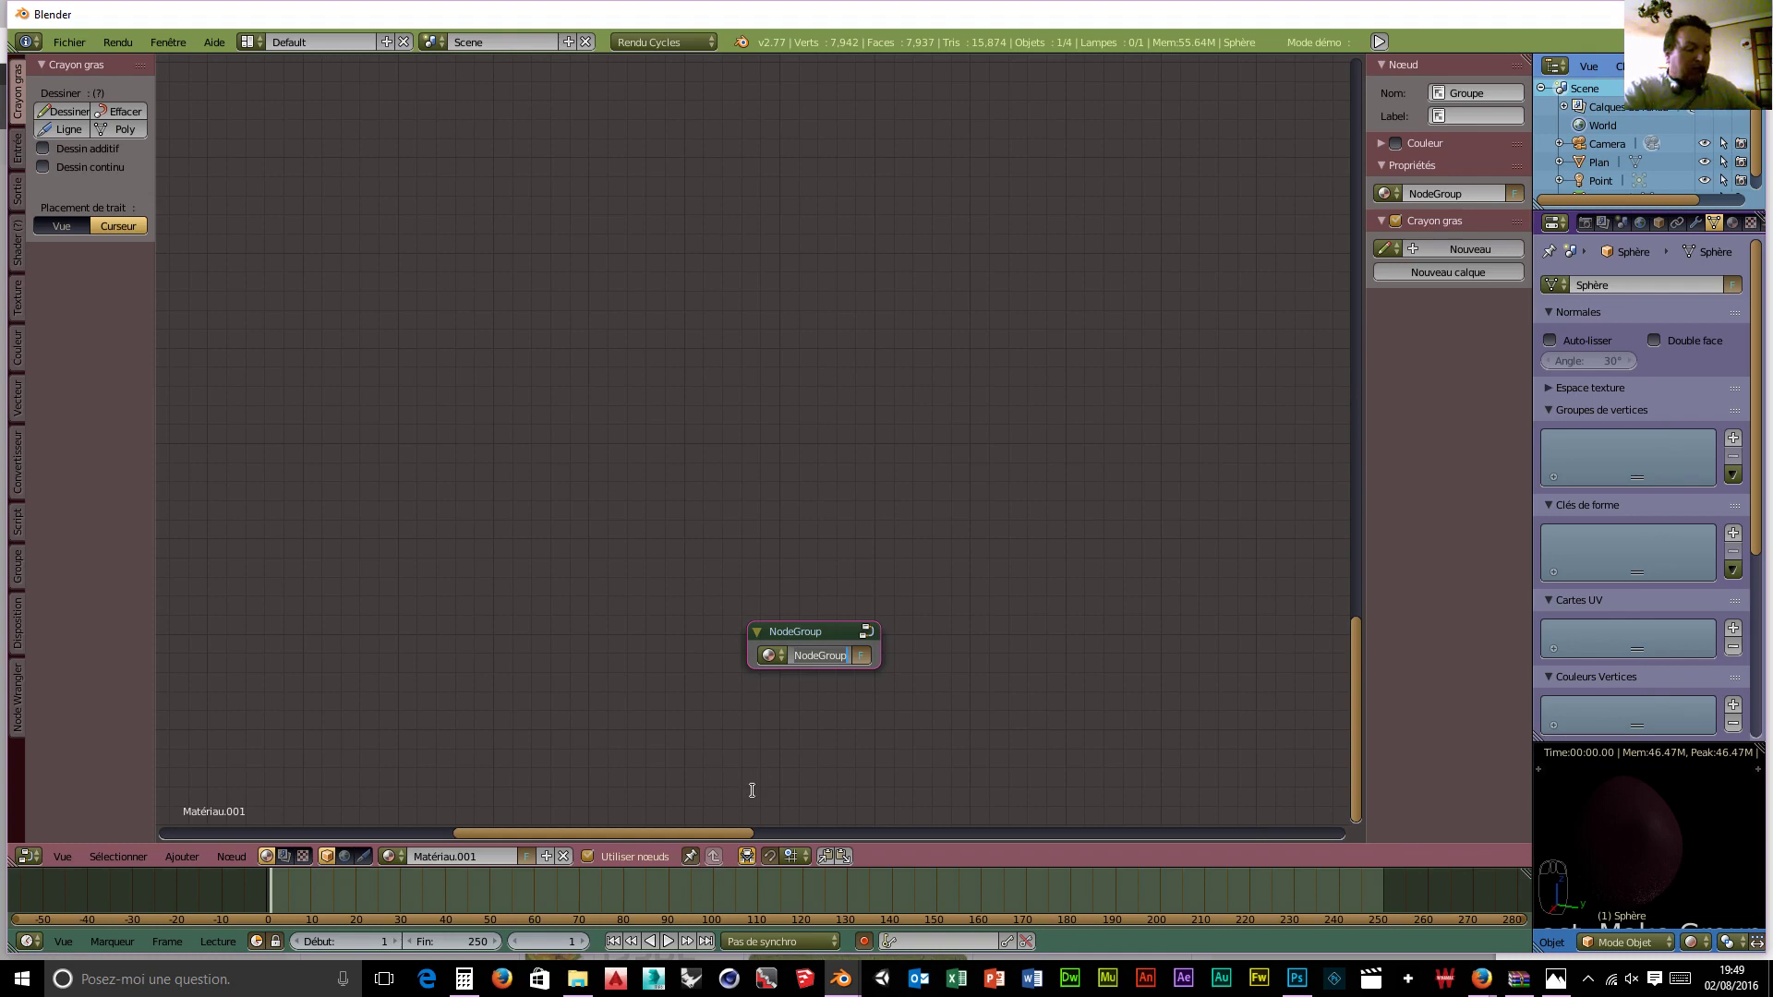
pyautogui.write('Ra')
pyautogui.write('isin Blanc')
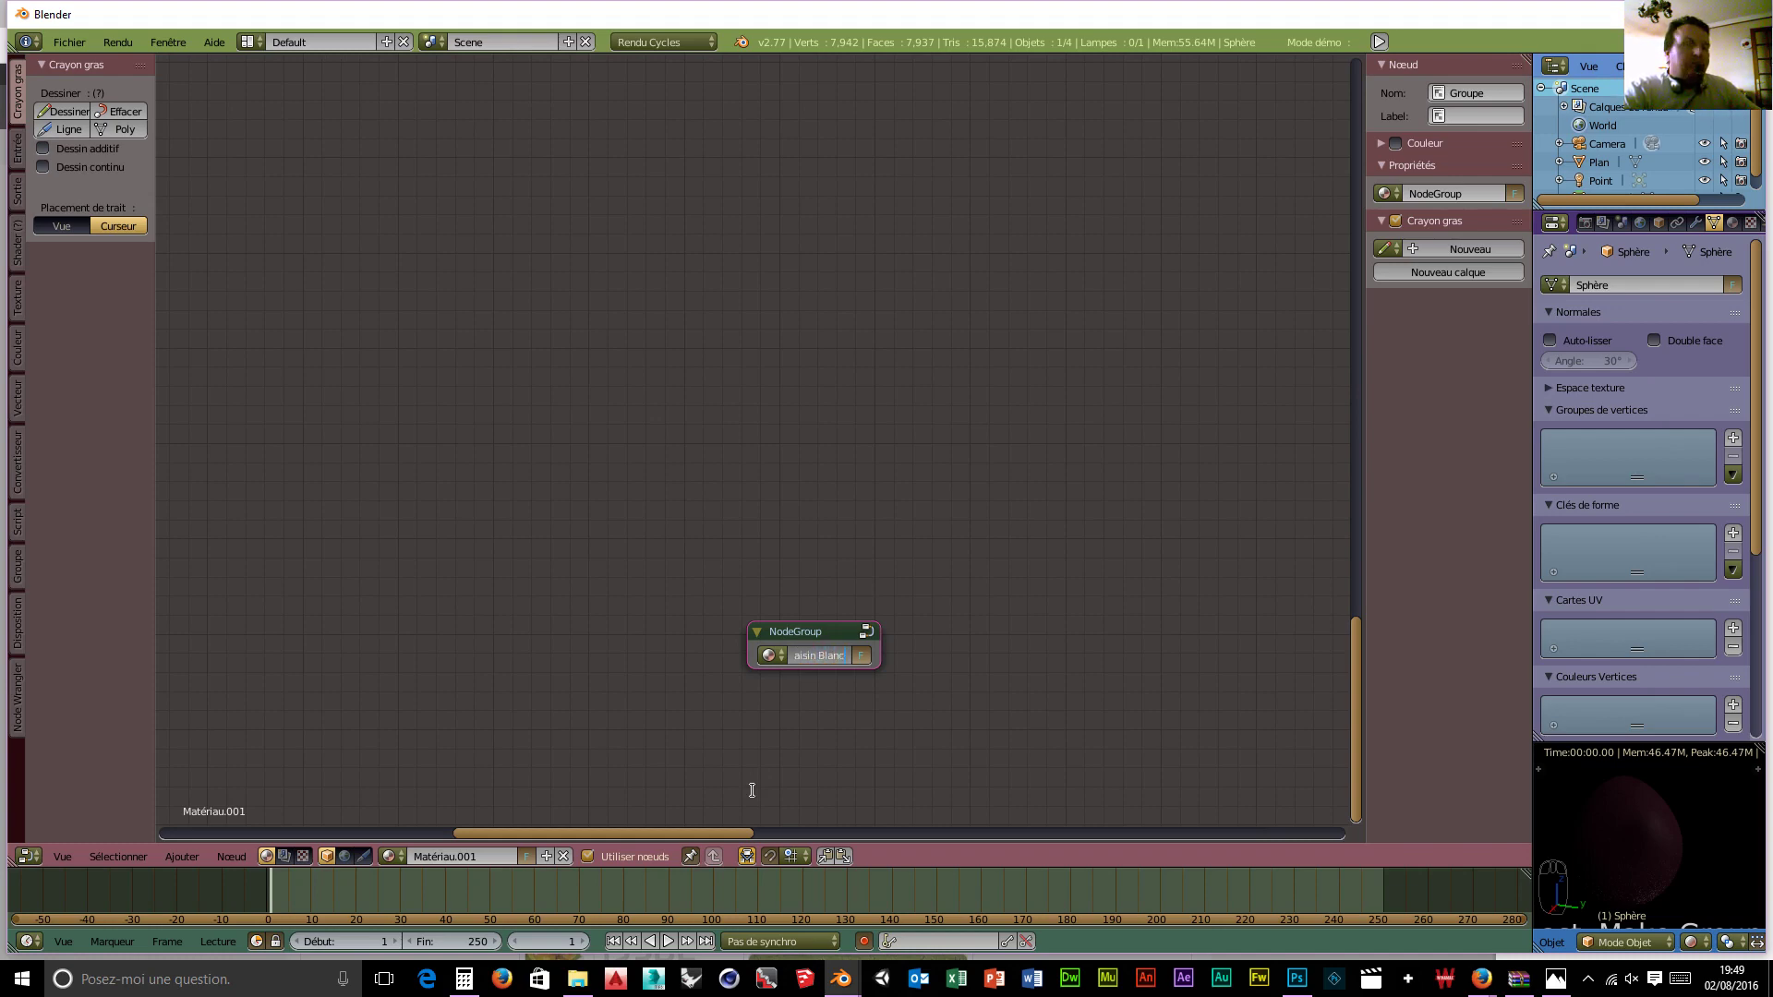
pyautogui.press('Return')
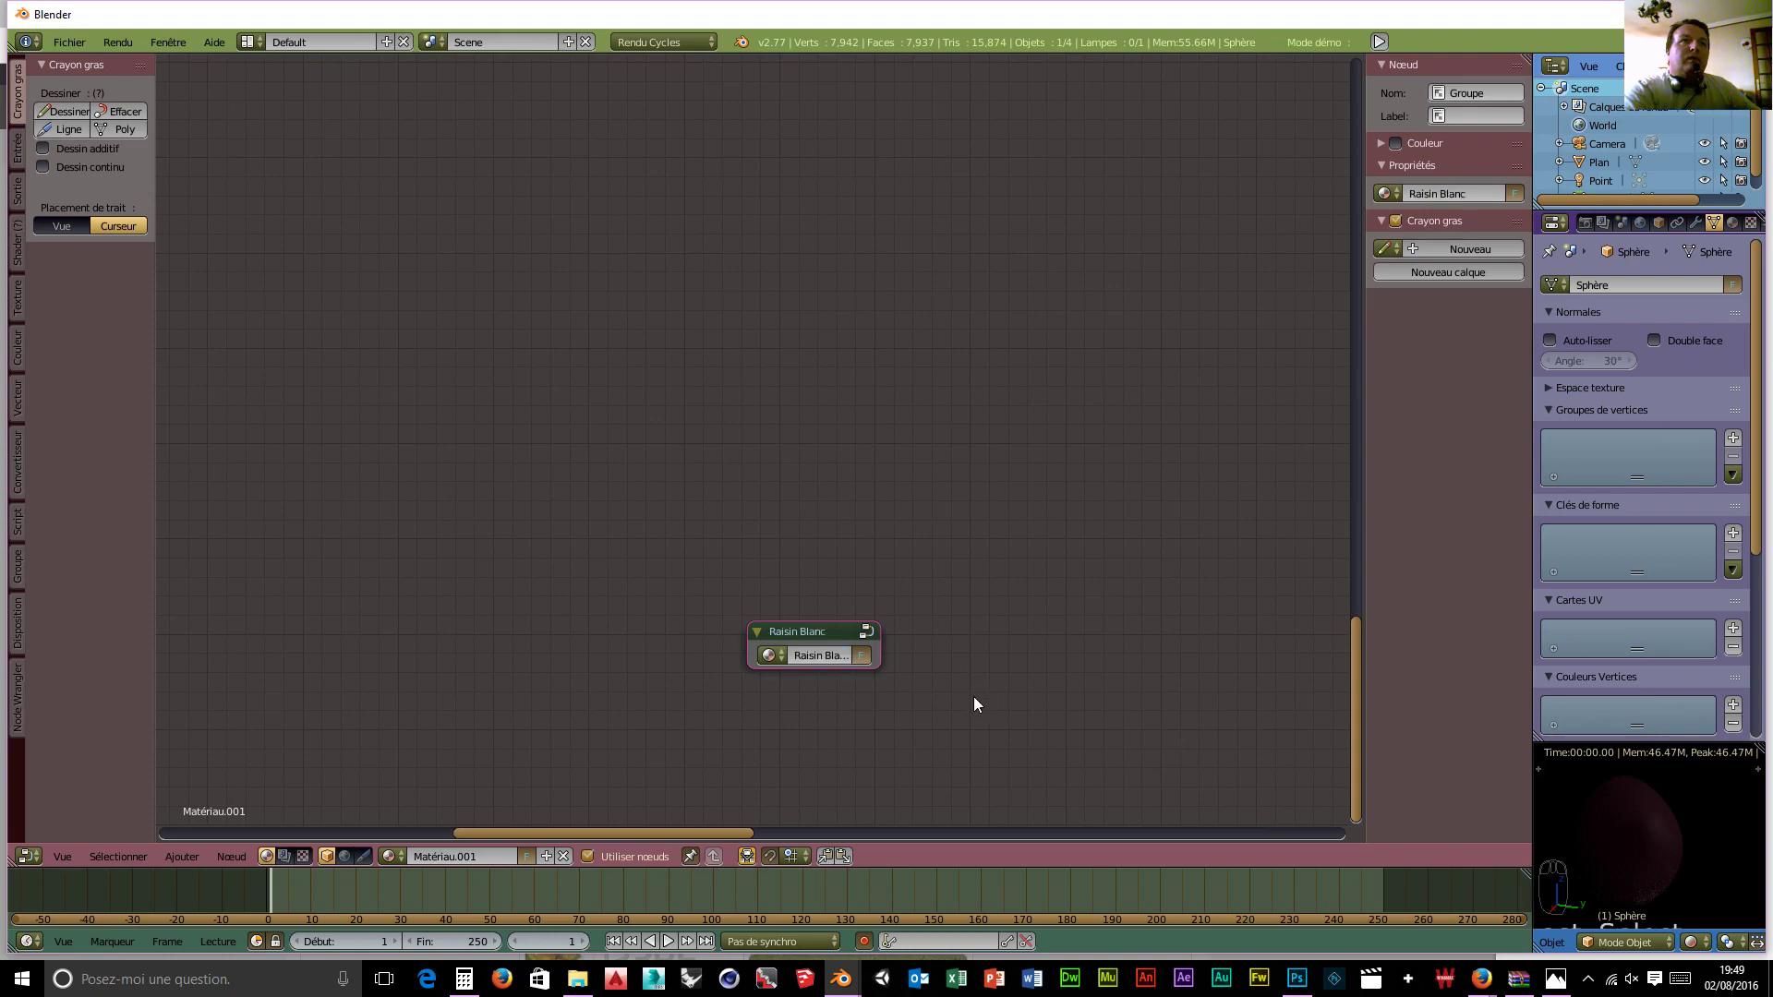
pyautogui.scroll(-5, 1007, 628)
pyautogui.scroll(-2, 995, 570)
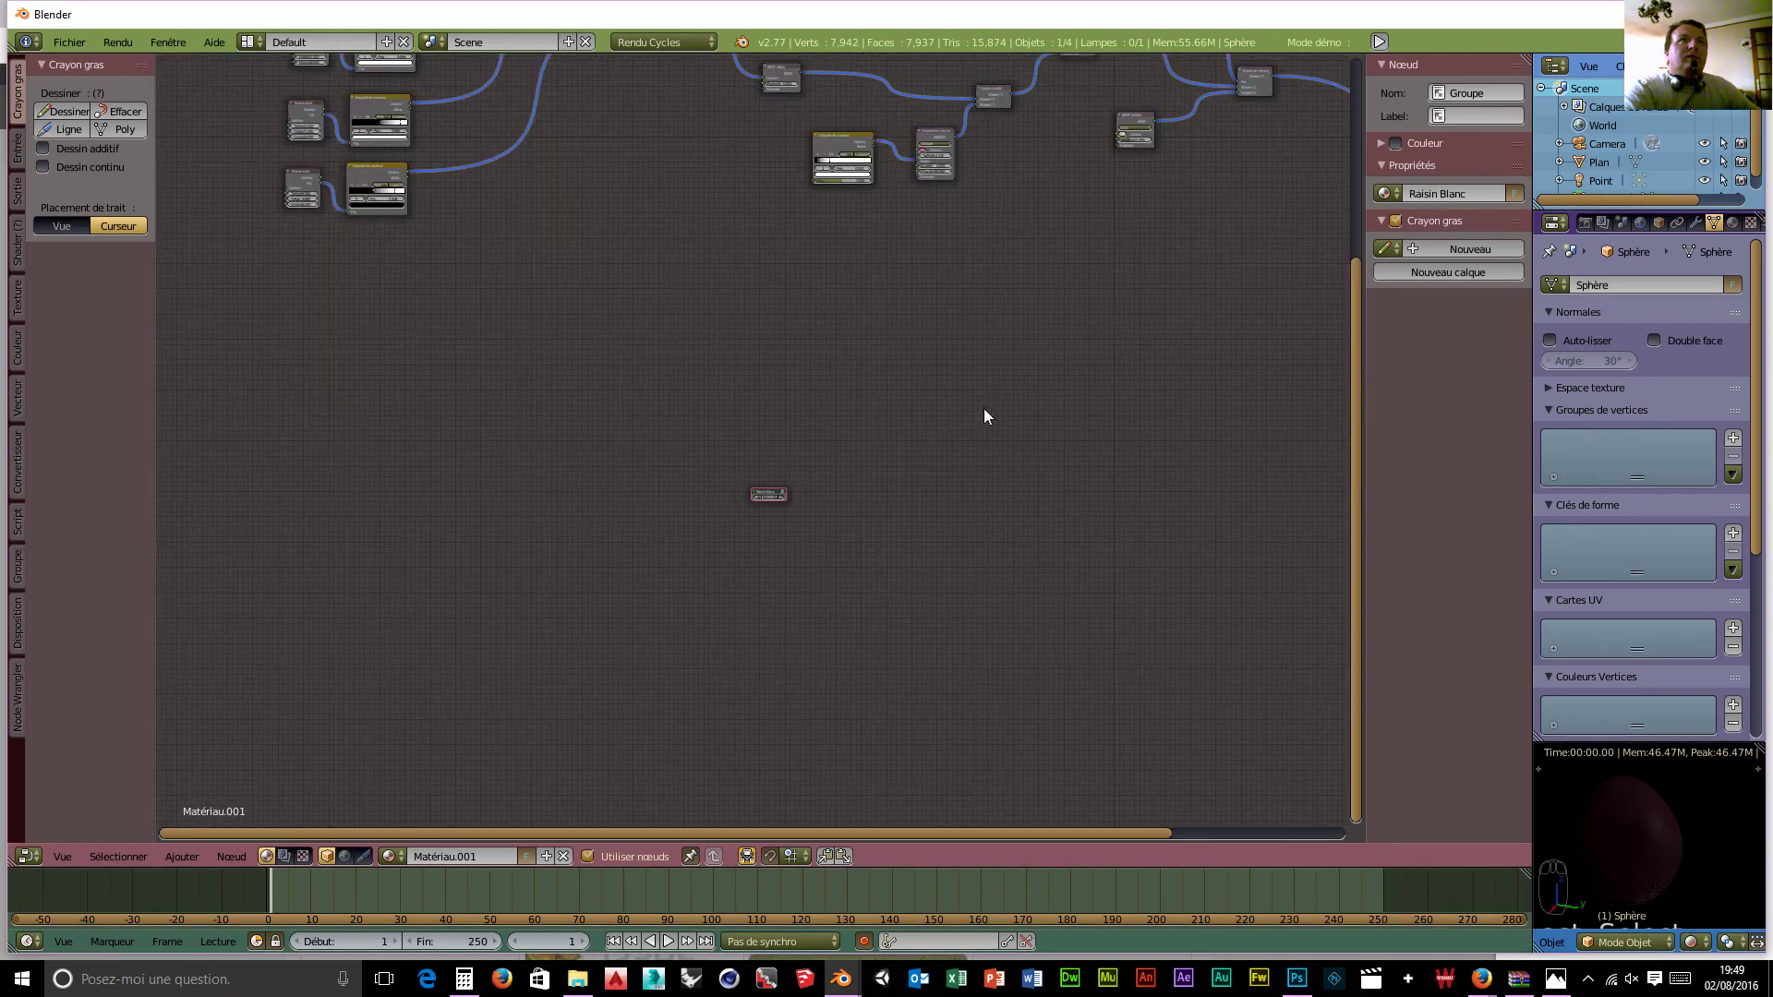
# Step: Combine all nodes of the original network, except the material output, into a new node group
pyautogui.moveTo(985, 411); pyautogui.dragTo(905, 620, button='middle')
pyautogui.moveTo(946, 549); pyautogui.dragTo(937, 609, button='middle')
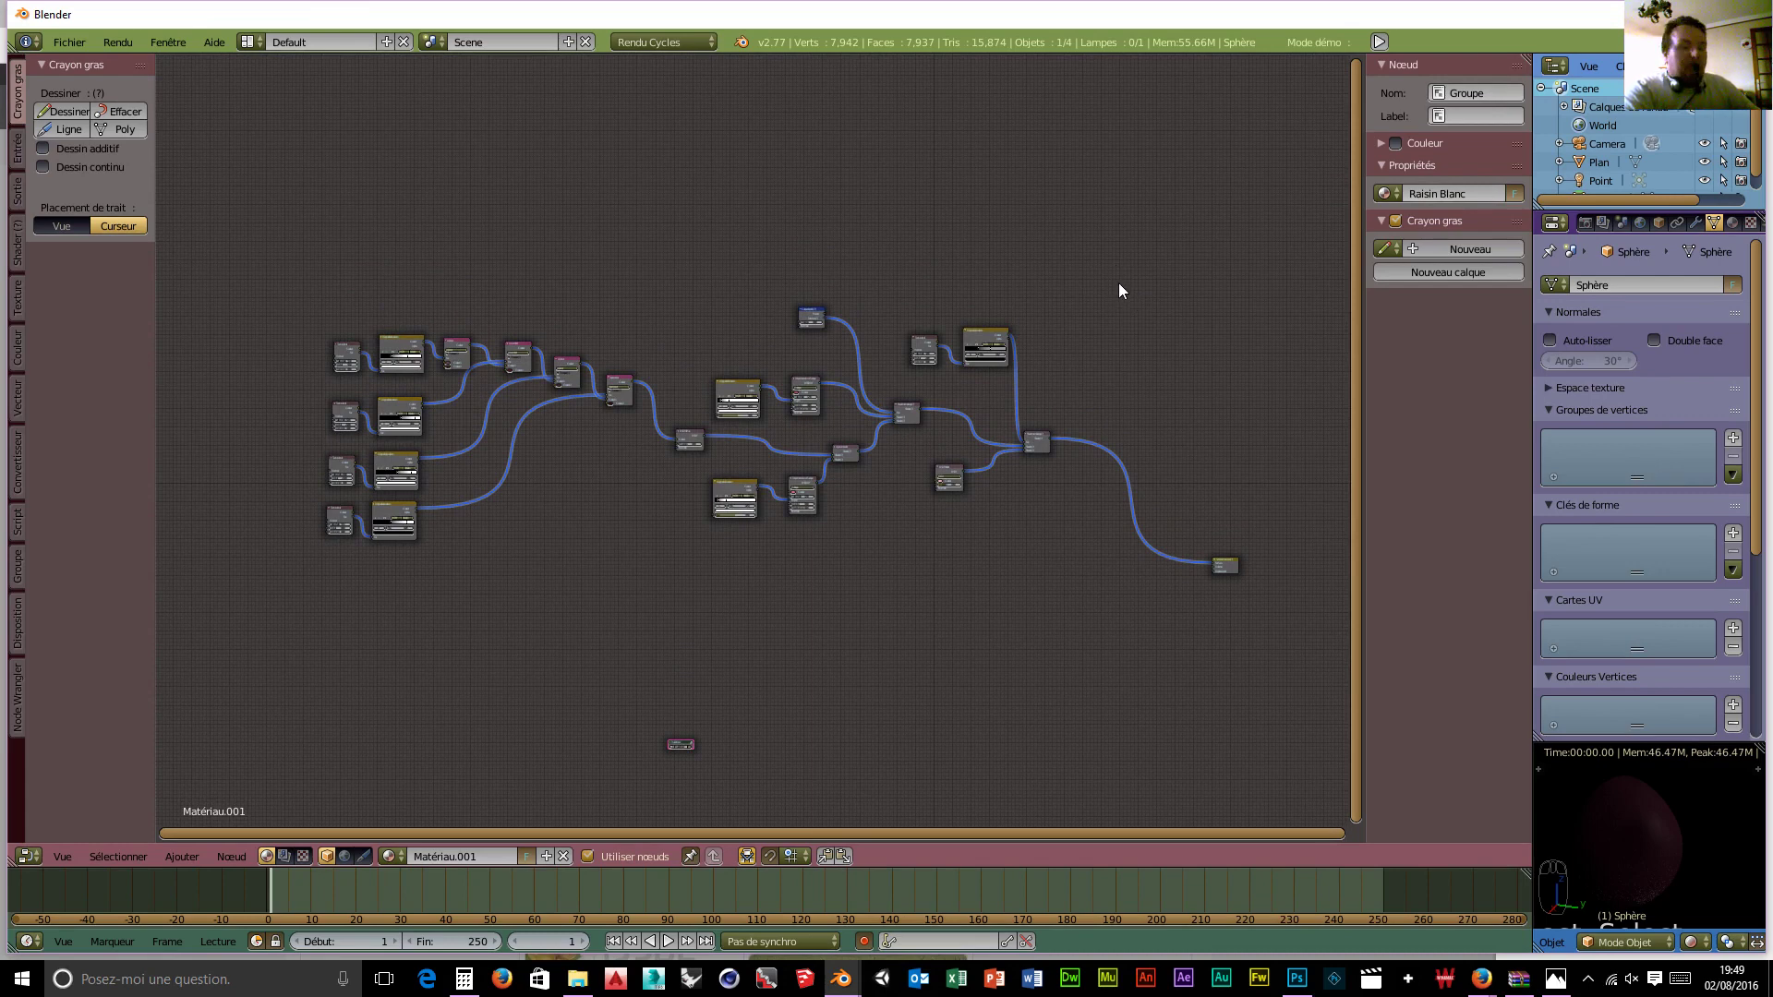
pyautogui.press('b')
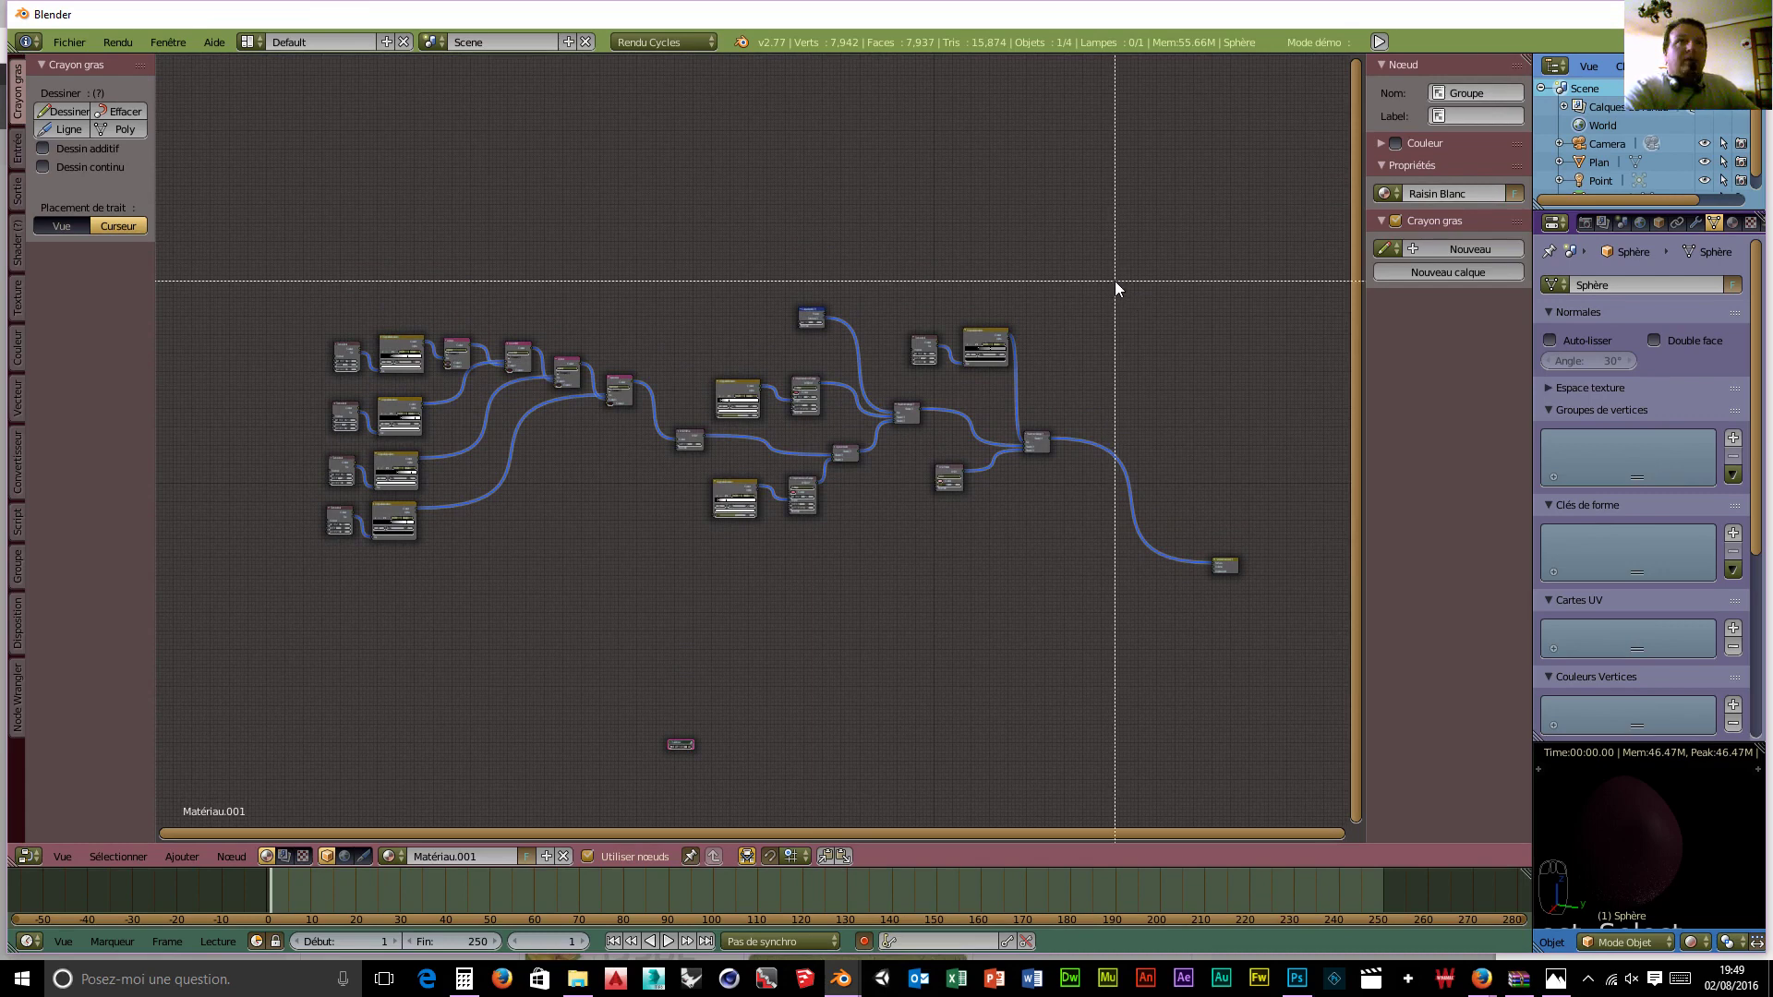
pyautogui.moveTo(1086, 247); pyautogui.dragTo(288, 582)
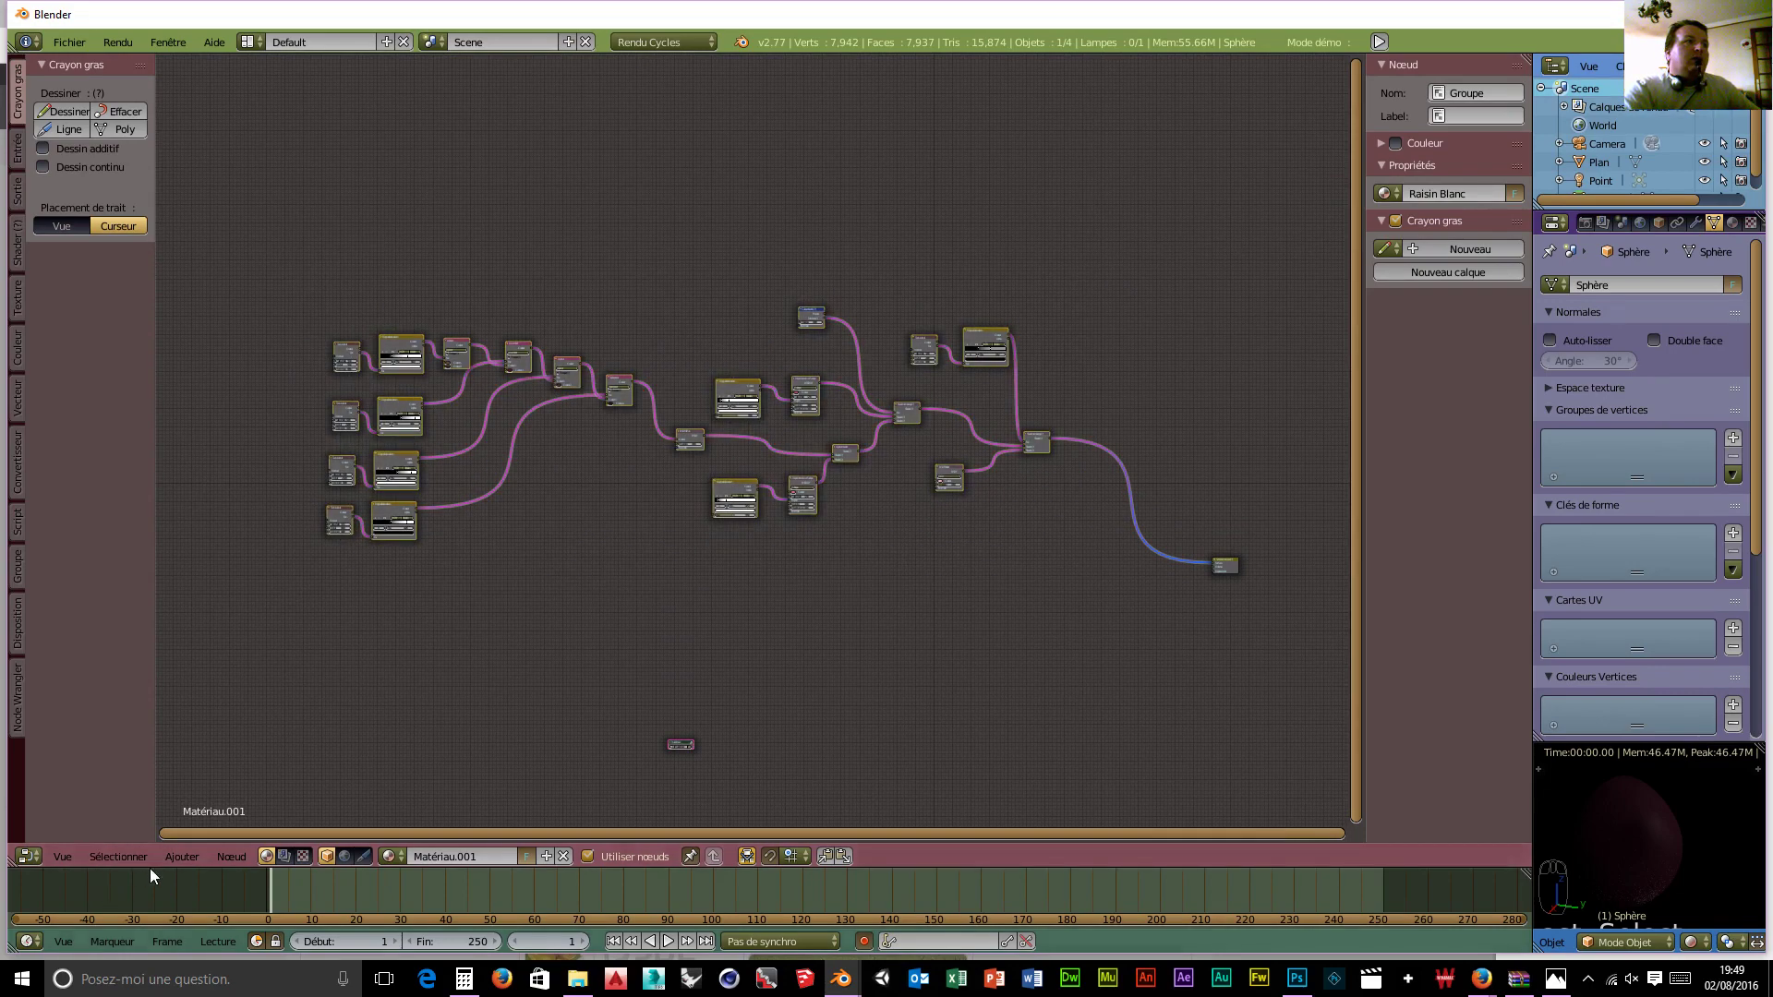
pyautogui.click(181, 857)
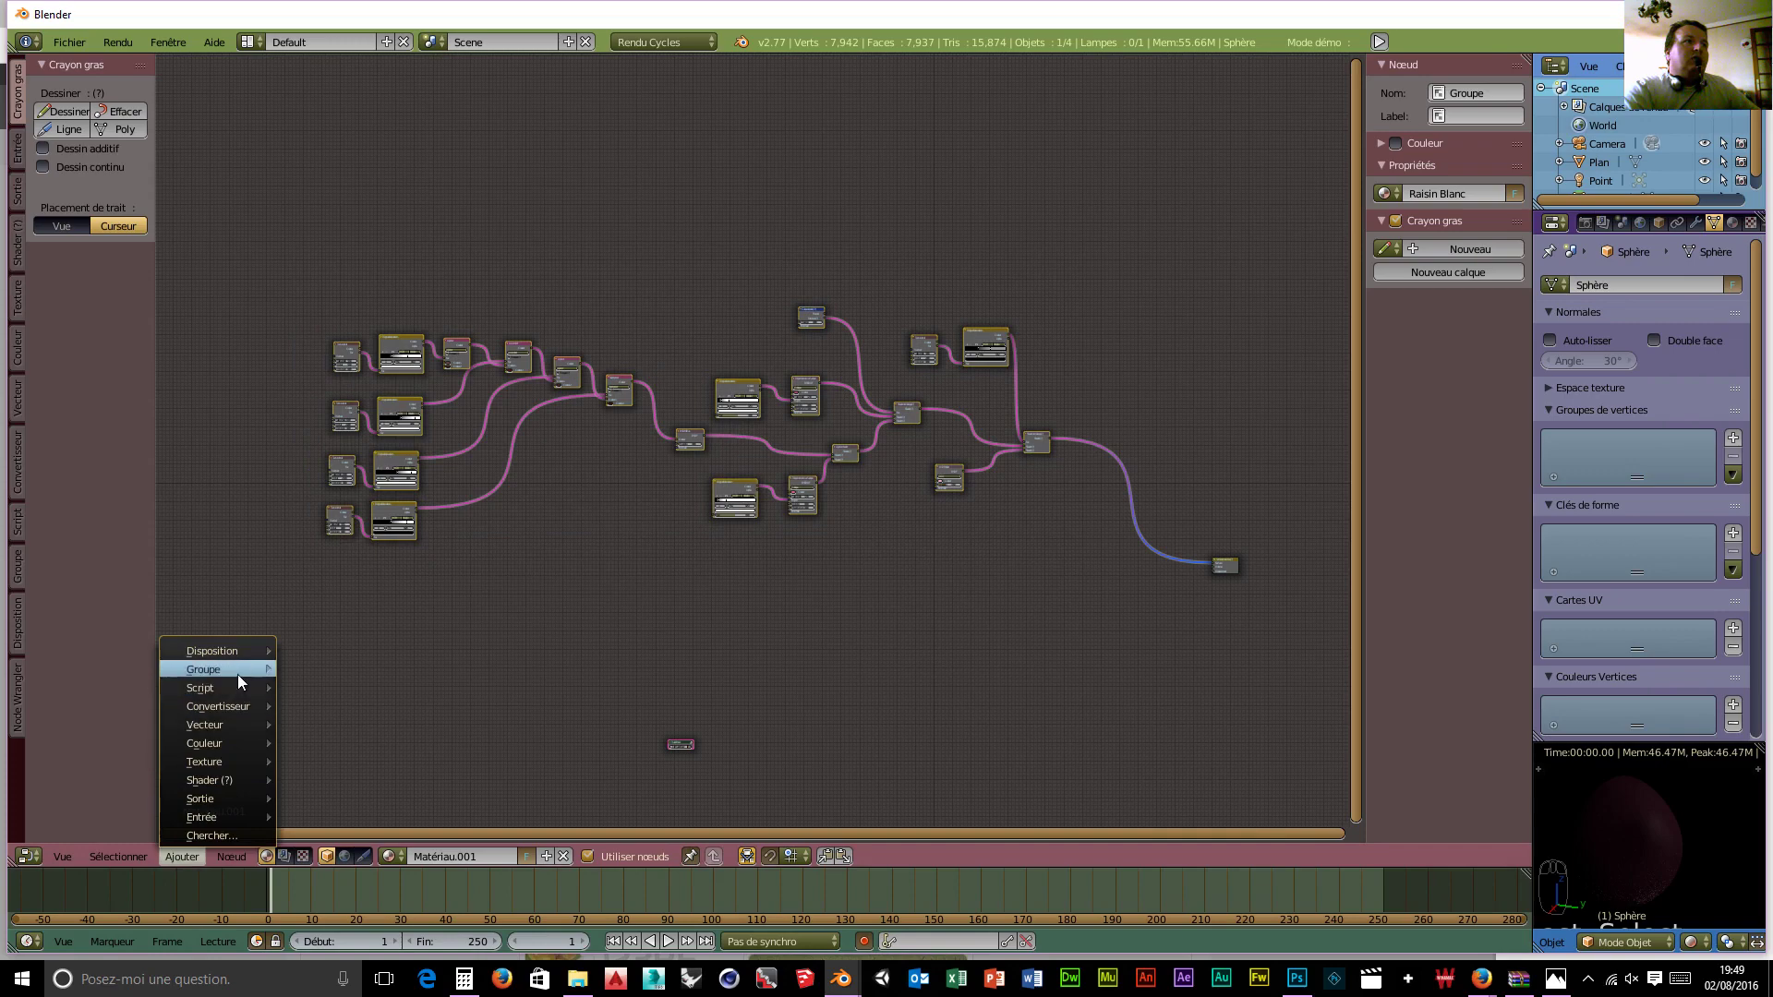
pyautogui.moveTo(237, 669)
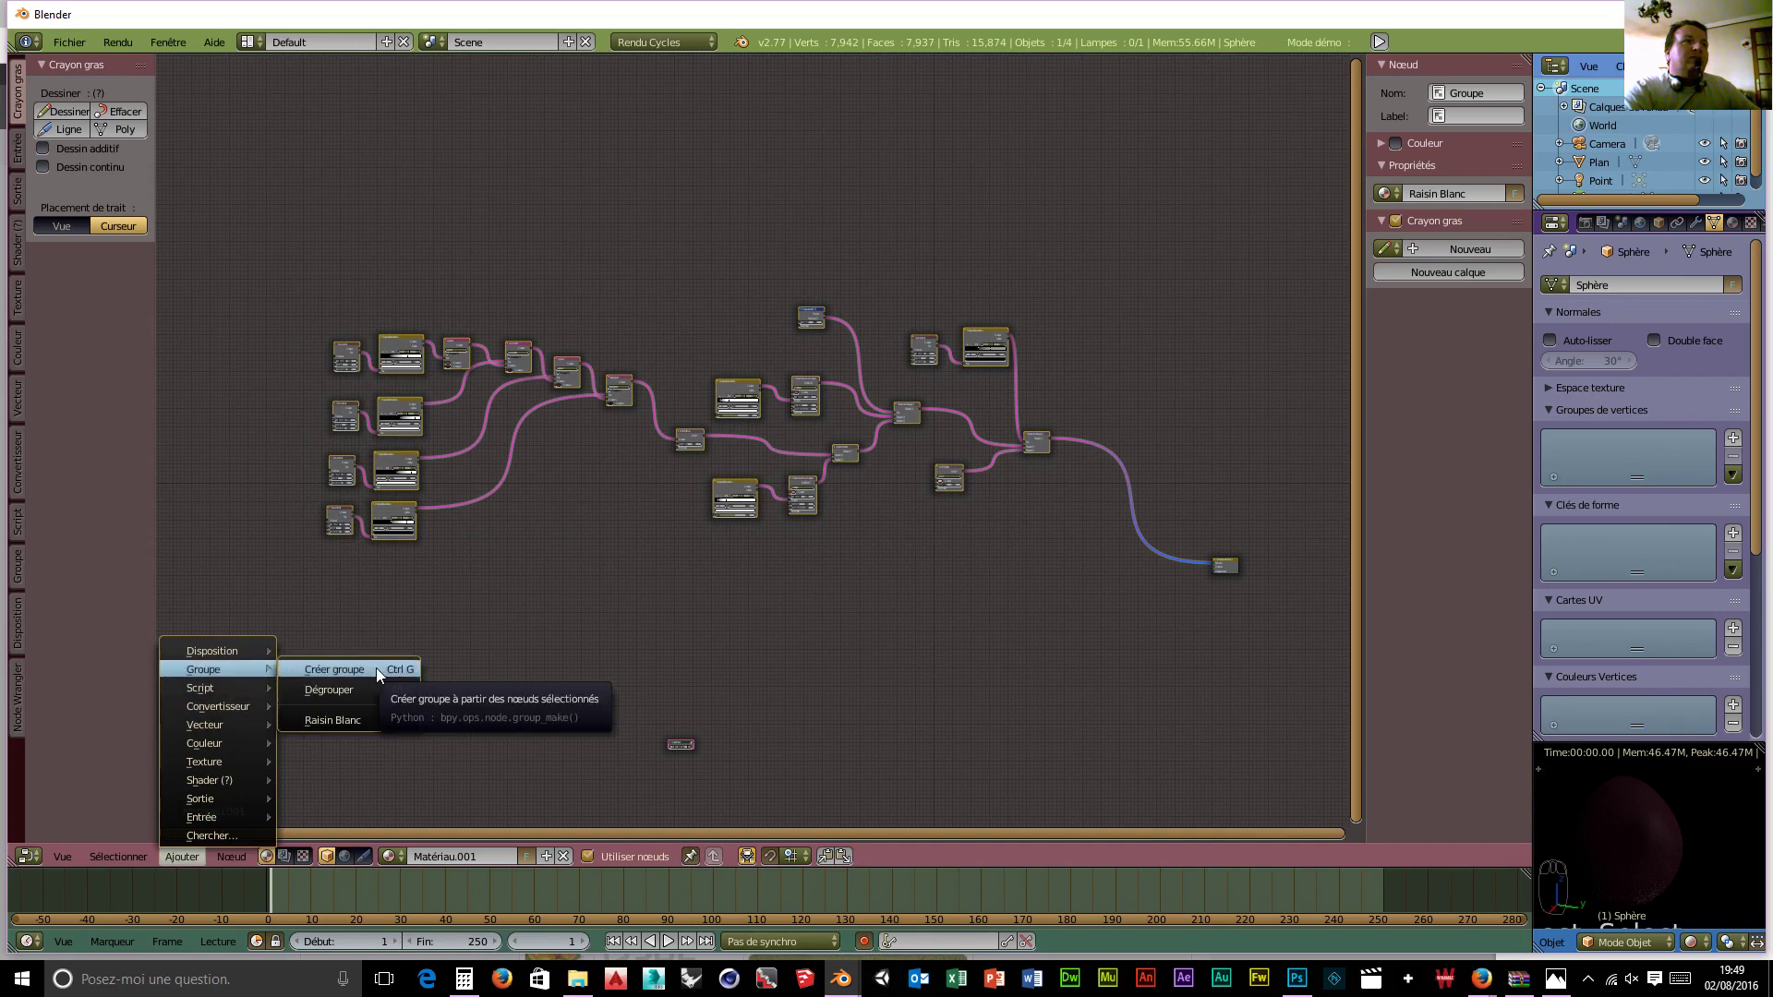
pyautogui.click(375, 669)
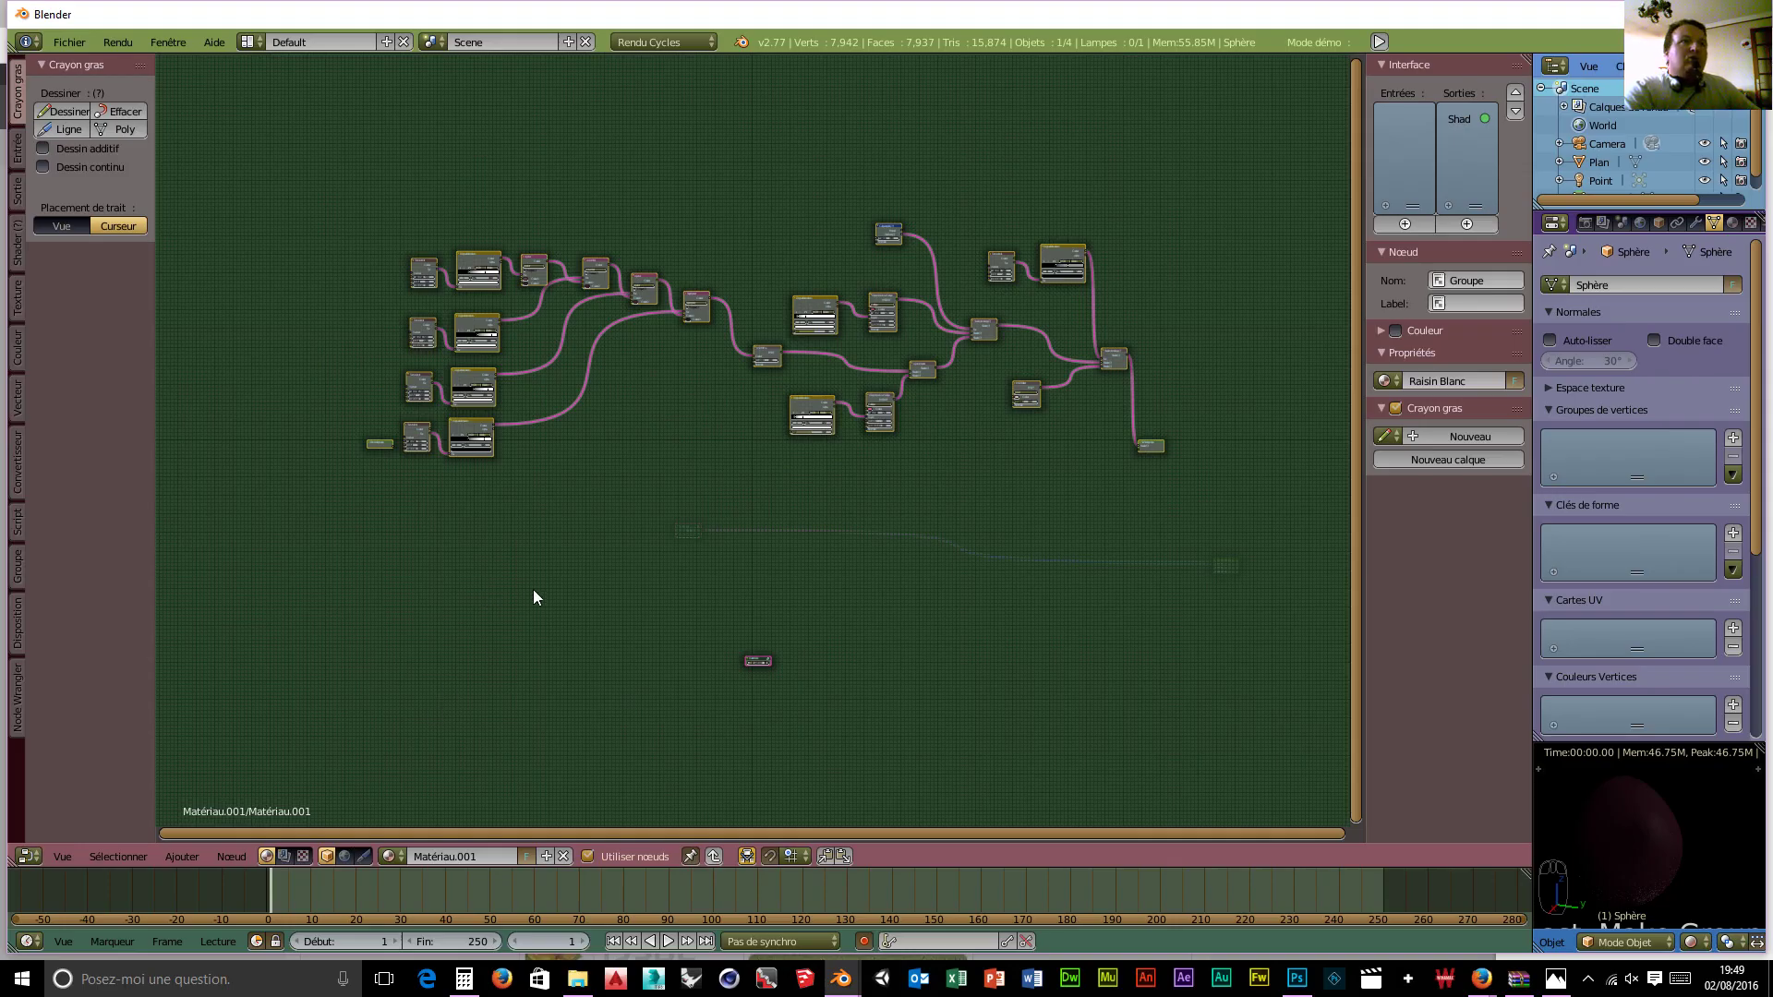
# Step: Compare the new group's network with the nested Raisin Blanc network by switching between the two group levels
pyautogui.press('Tab')
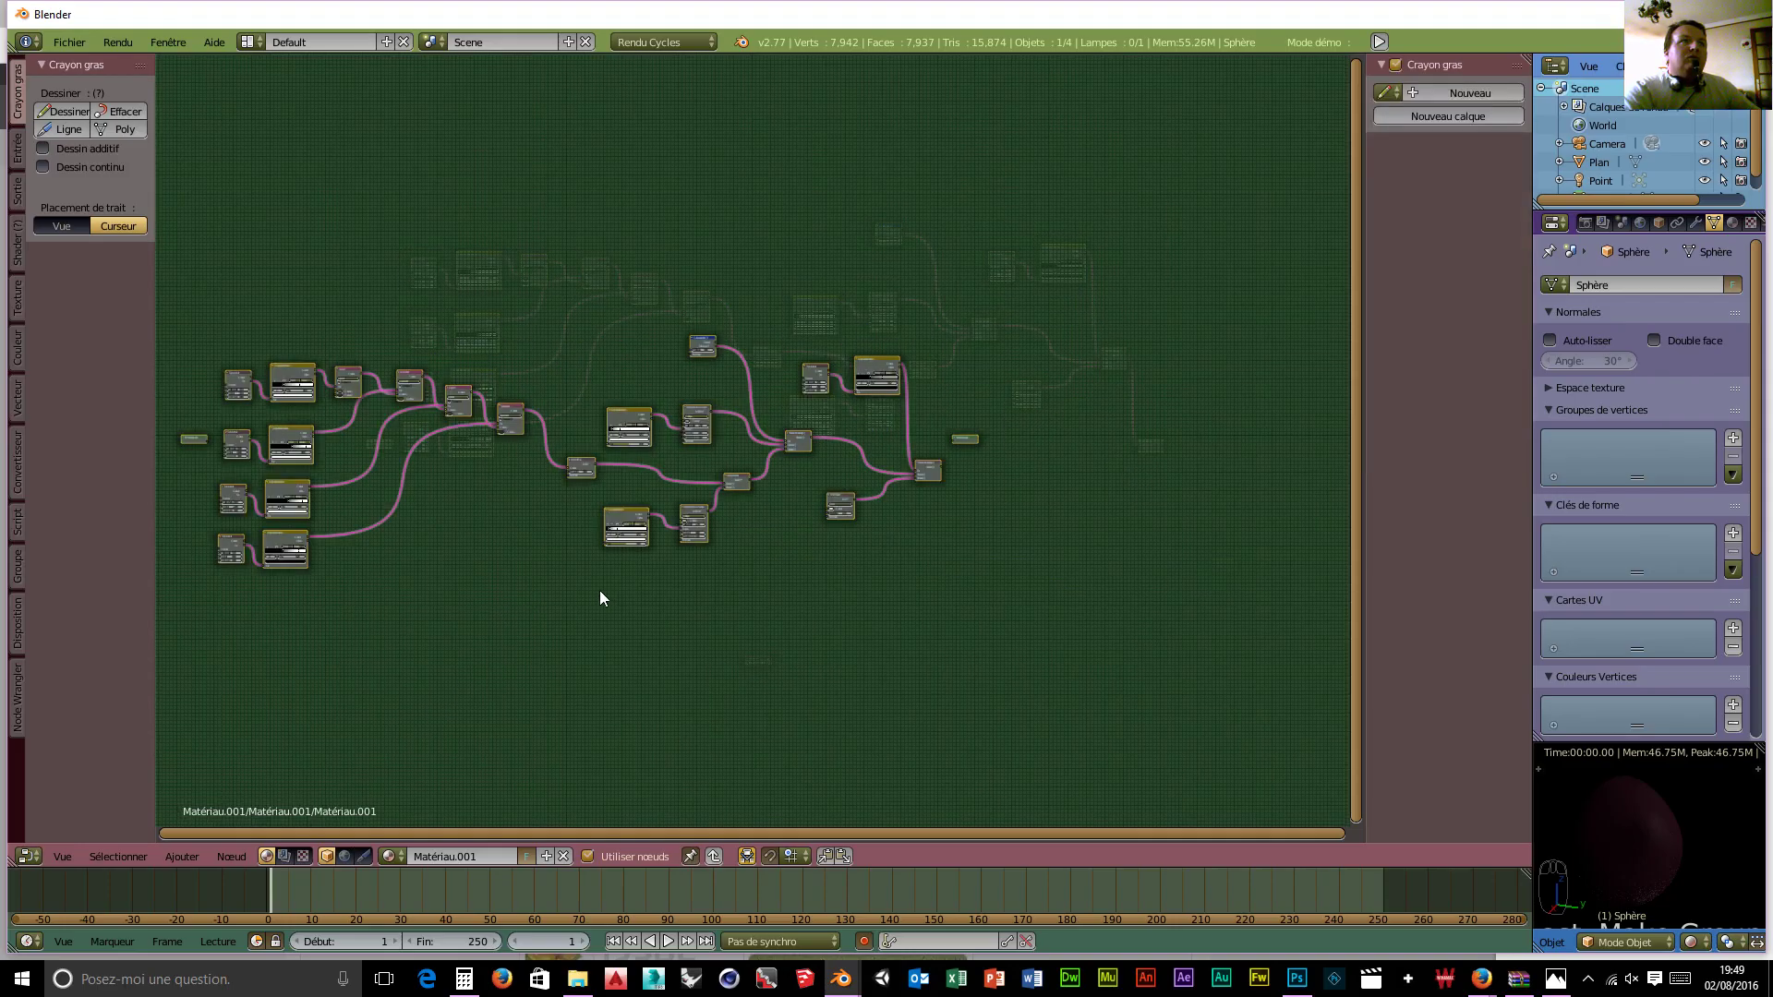
pyautogui.scroll(-4, 603, 593)
pyautogui.scroll(5, 604, 594)
pyautogui.press('Tab')
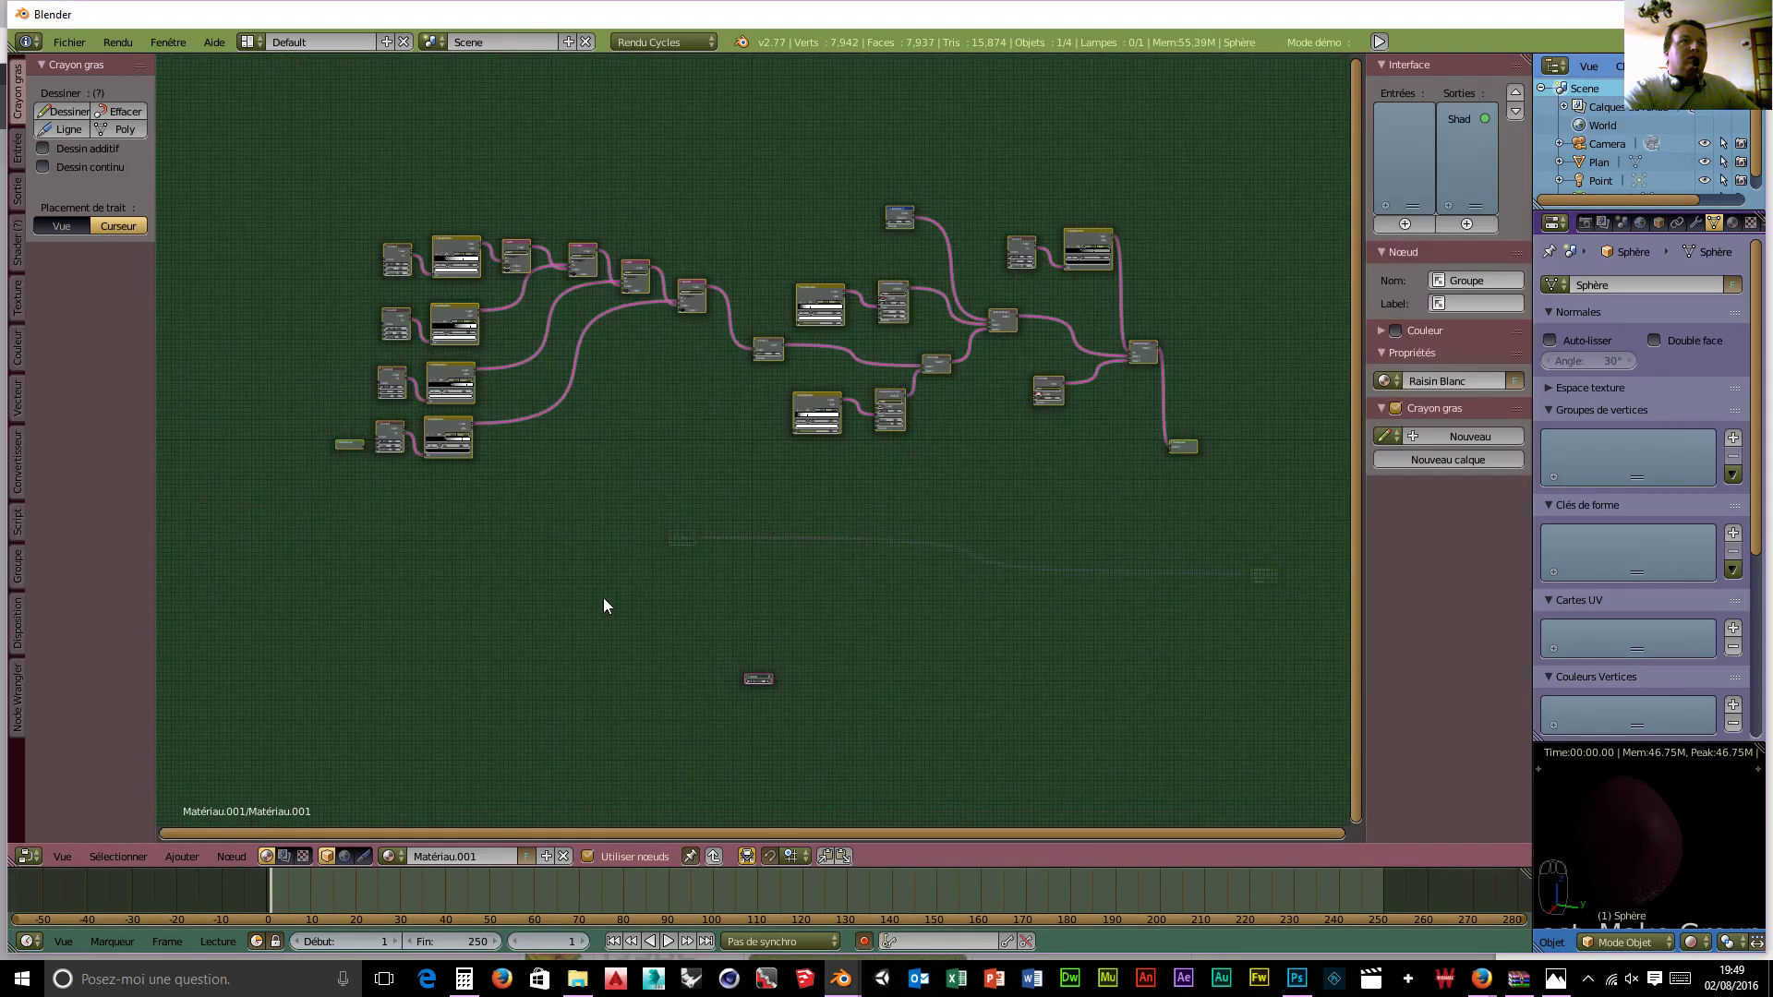
pyautogui.press('Tab')
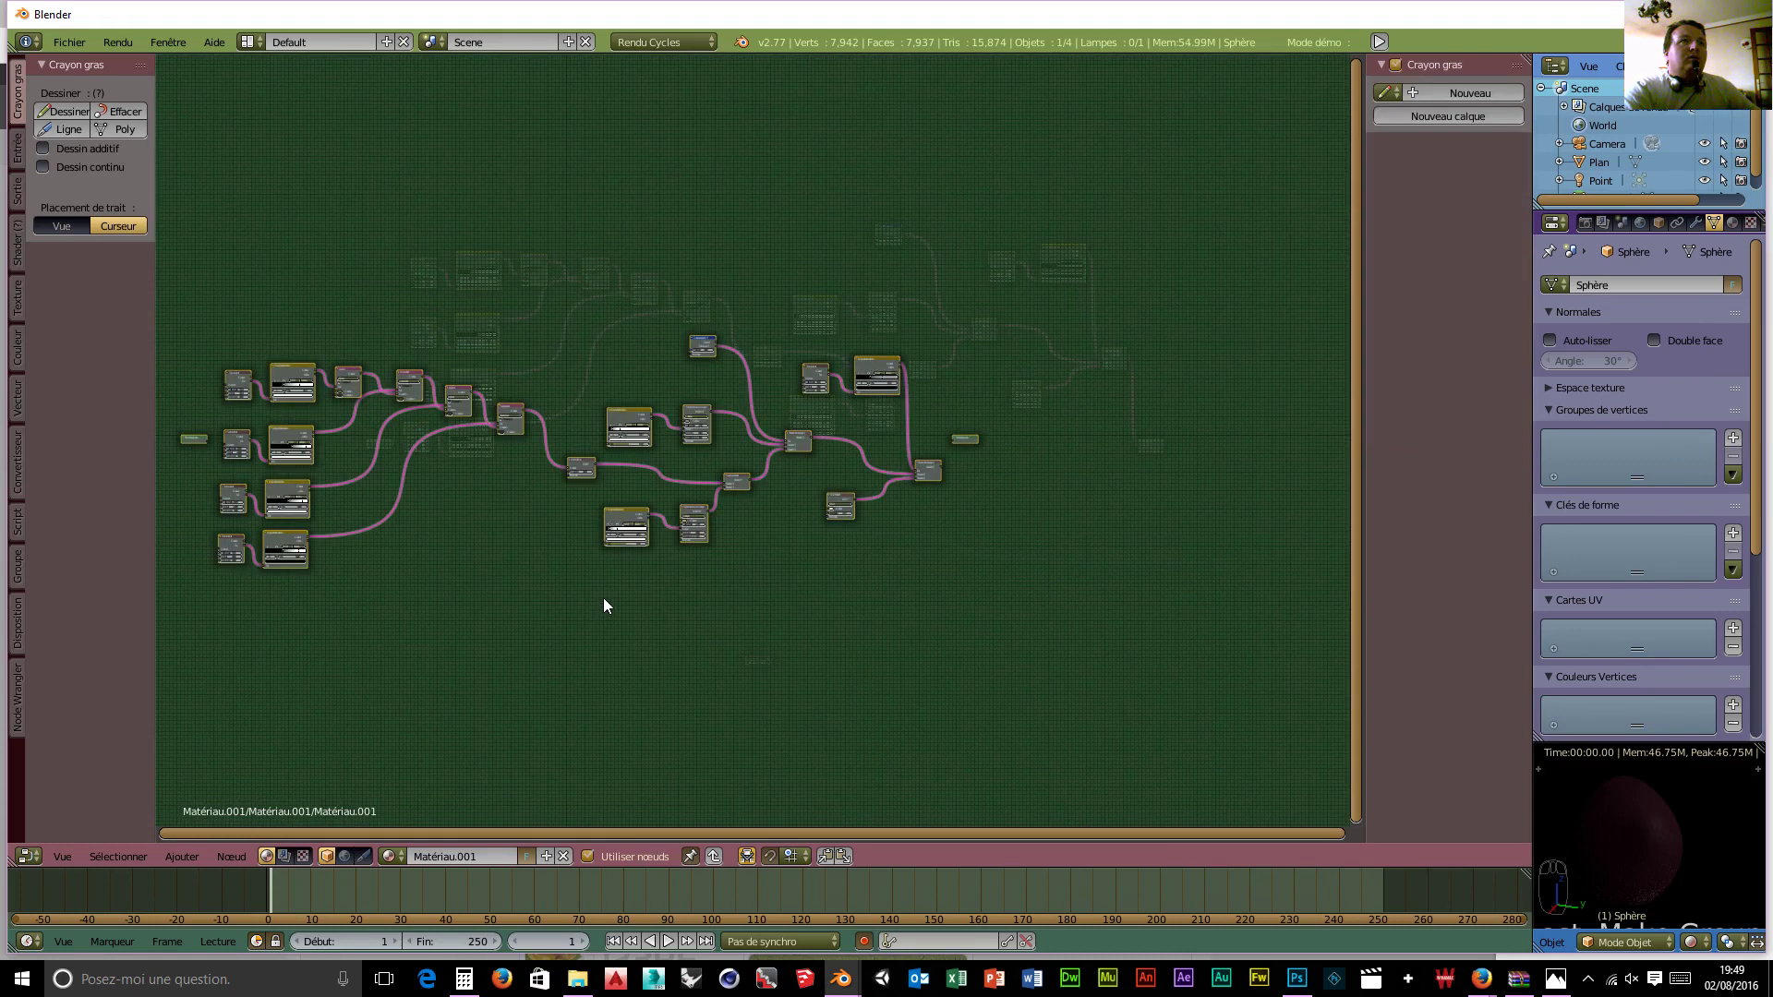
pyautogui.press('Tab')
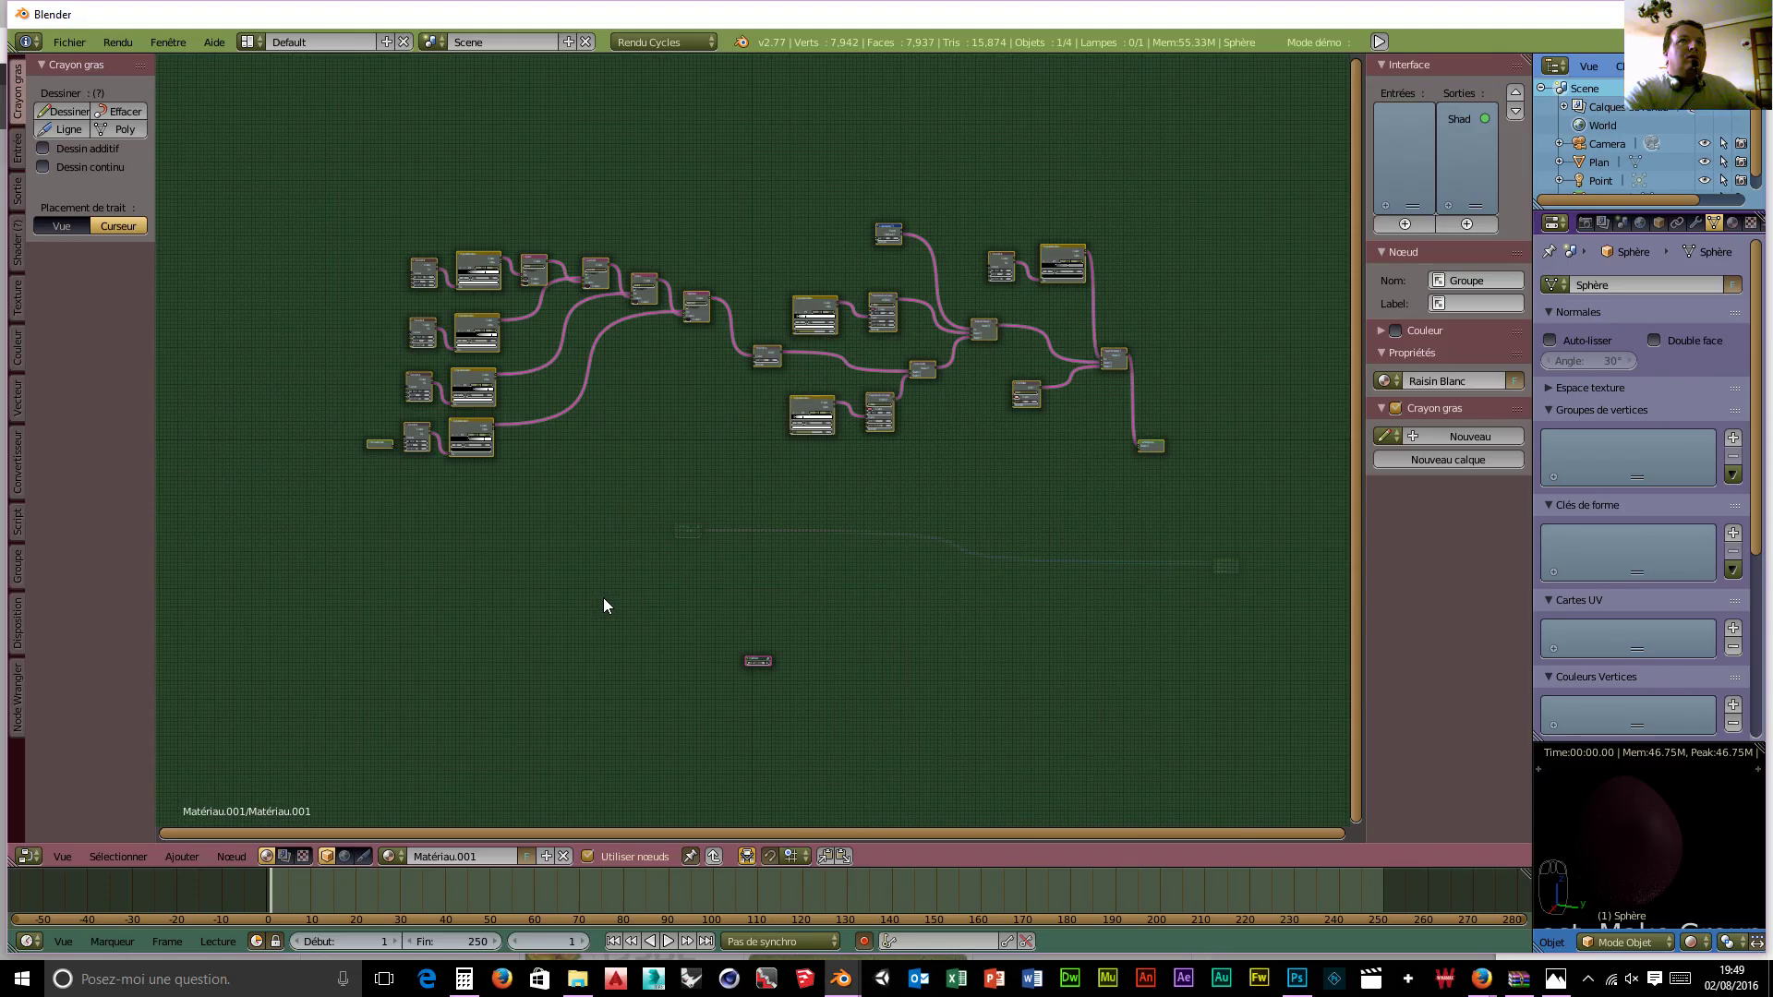
pyautogui.press('Tab')
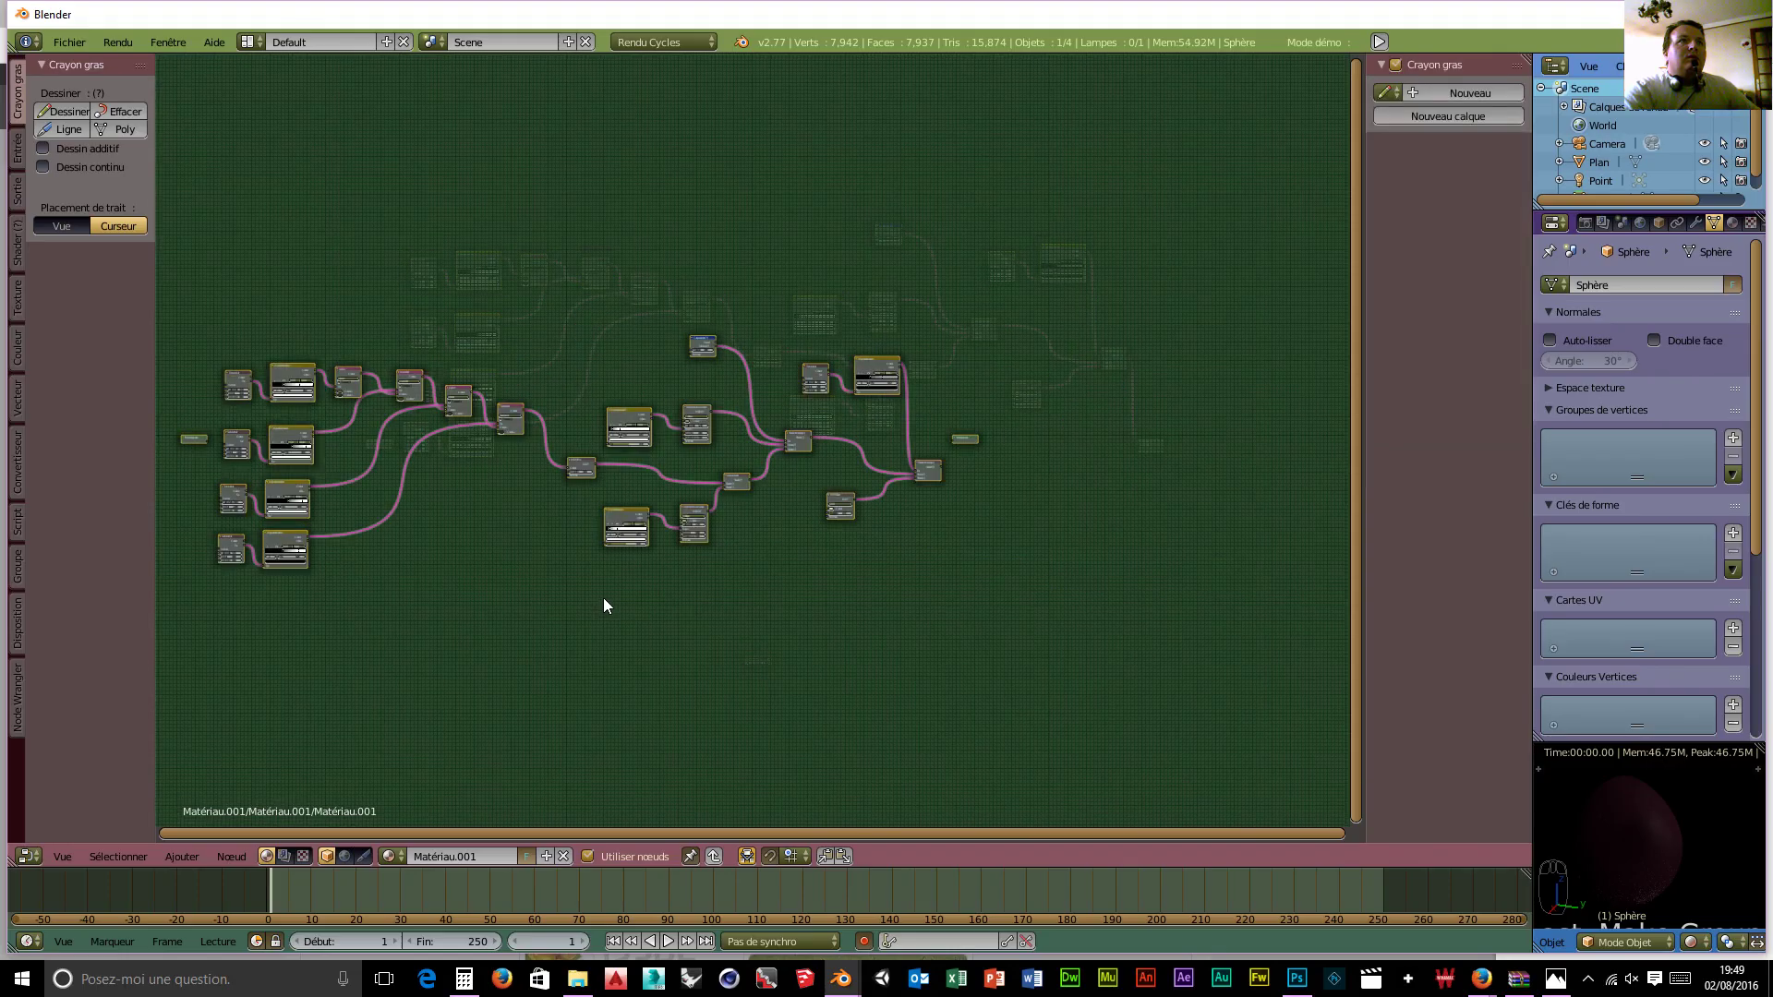
pyautogui.press('Tab')
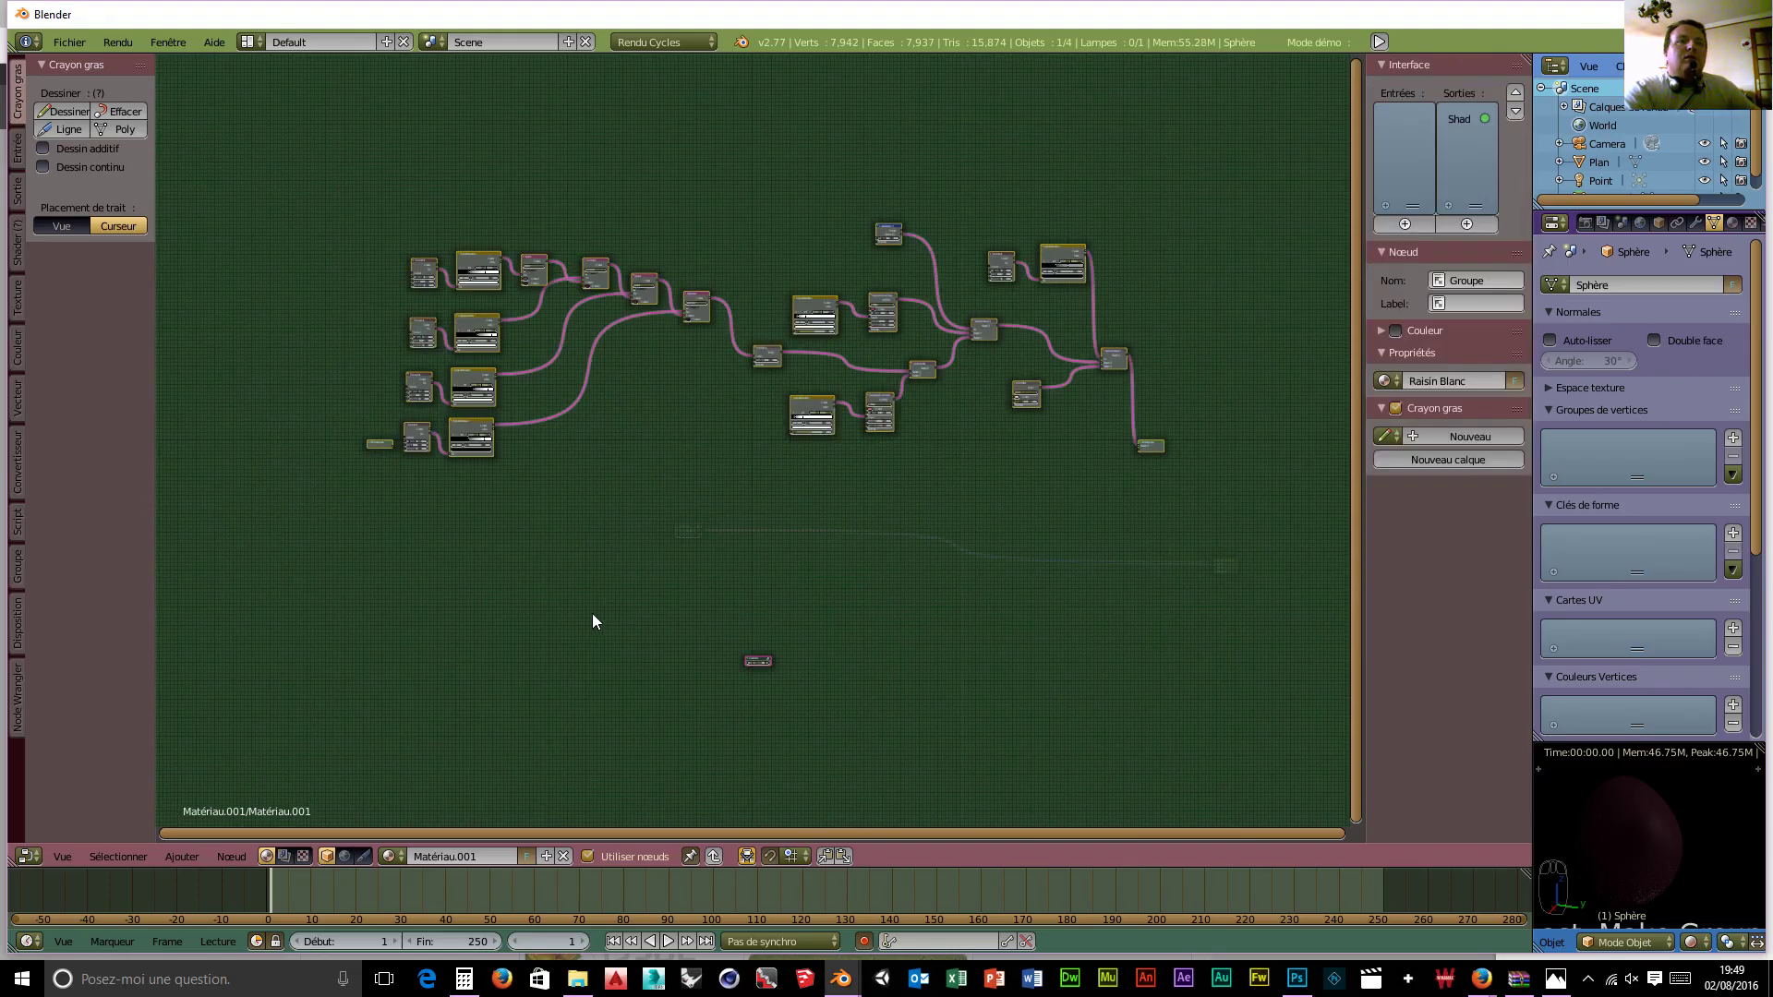
# Step: Examine the output end of the network in the outer group and in the nested Raisin Blanc group
pyautogui.press('Home')
pyautogui.scroll(2, 1236, 628)
pyautogui.moveTo(1244, 545); pyautogui.dragTo(719, 642, button='middle')
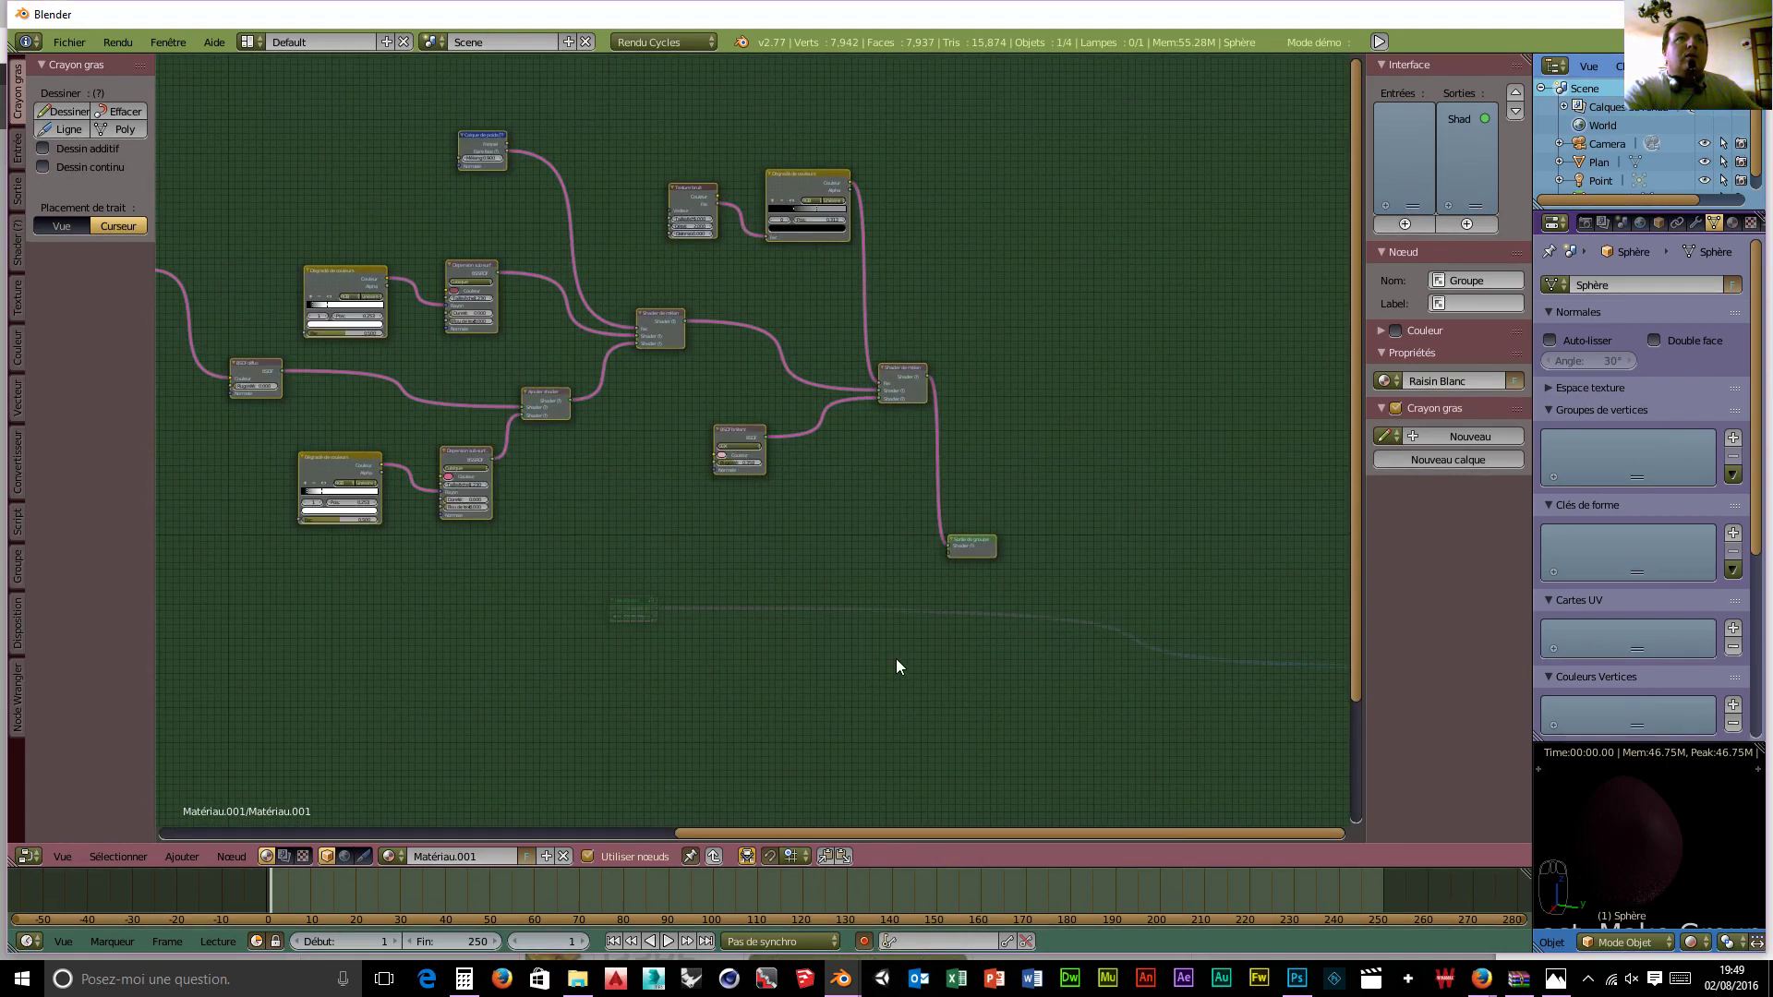
pyautogui.press('Tab')
pyautogui.scroll(-1, 757, 617)
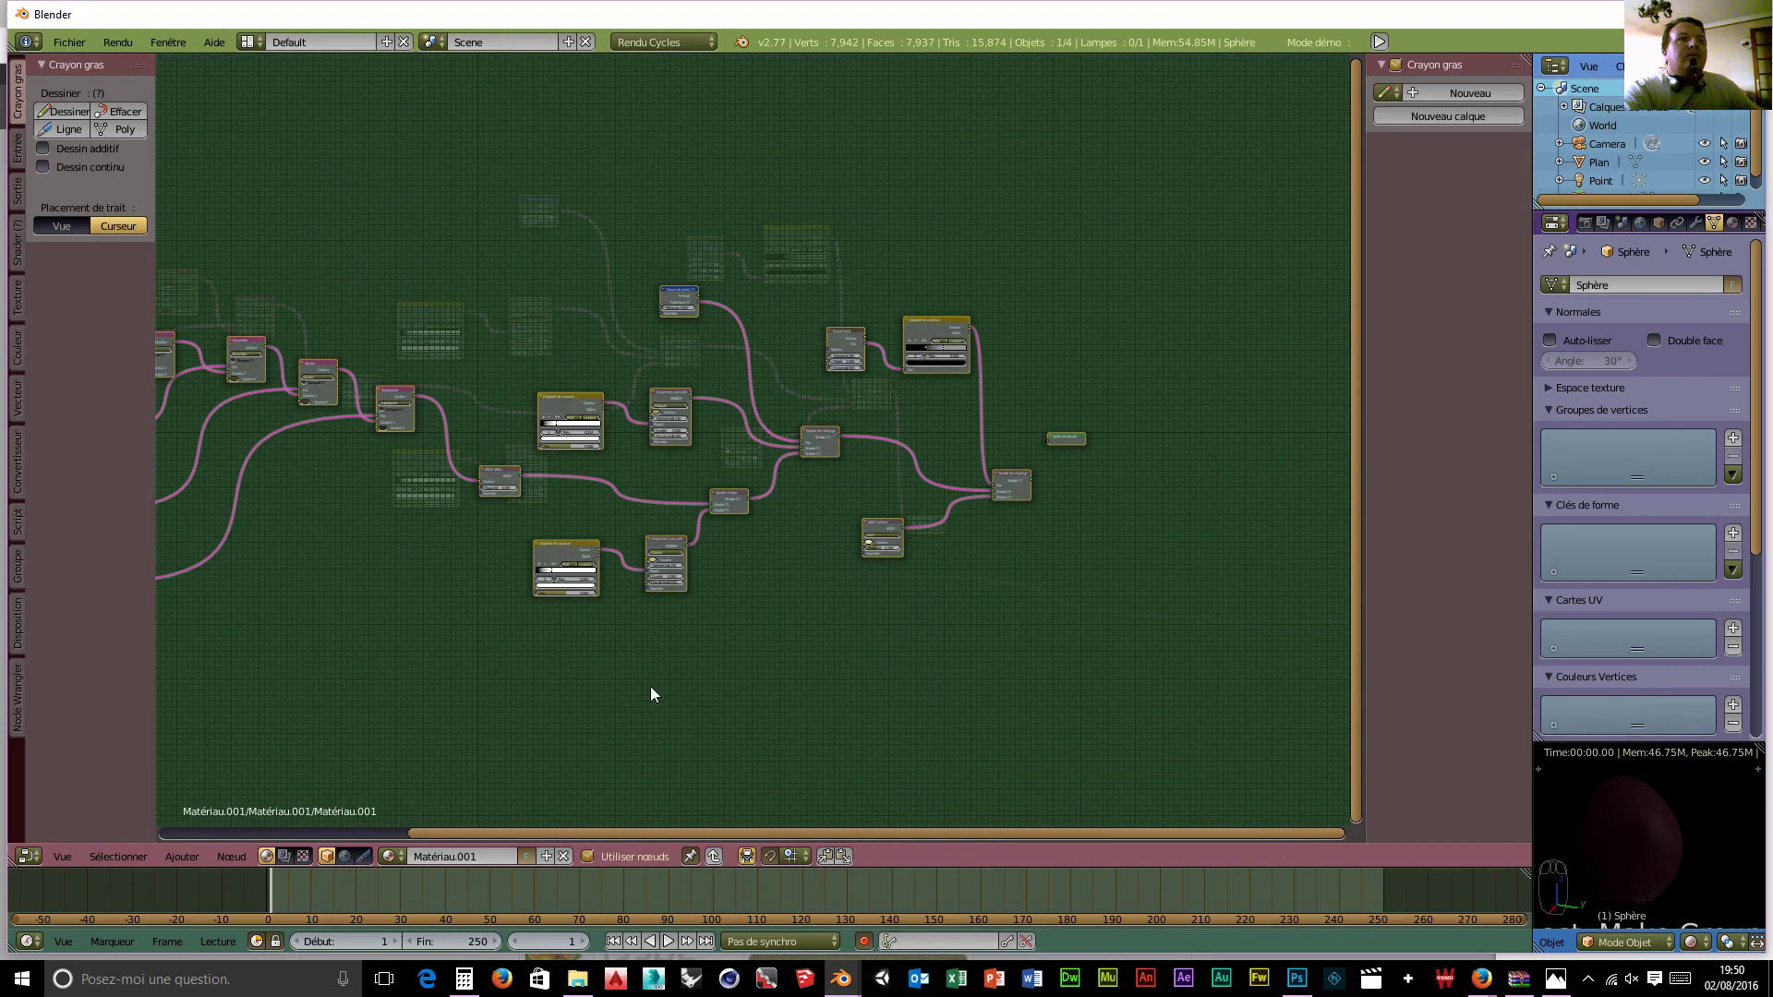
pyautogui.scroll(-4, 650, 691)
pyautogui.scroll(3, 649, 689)
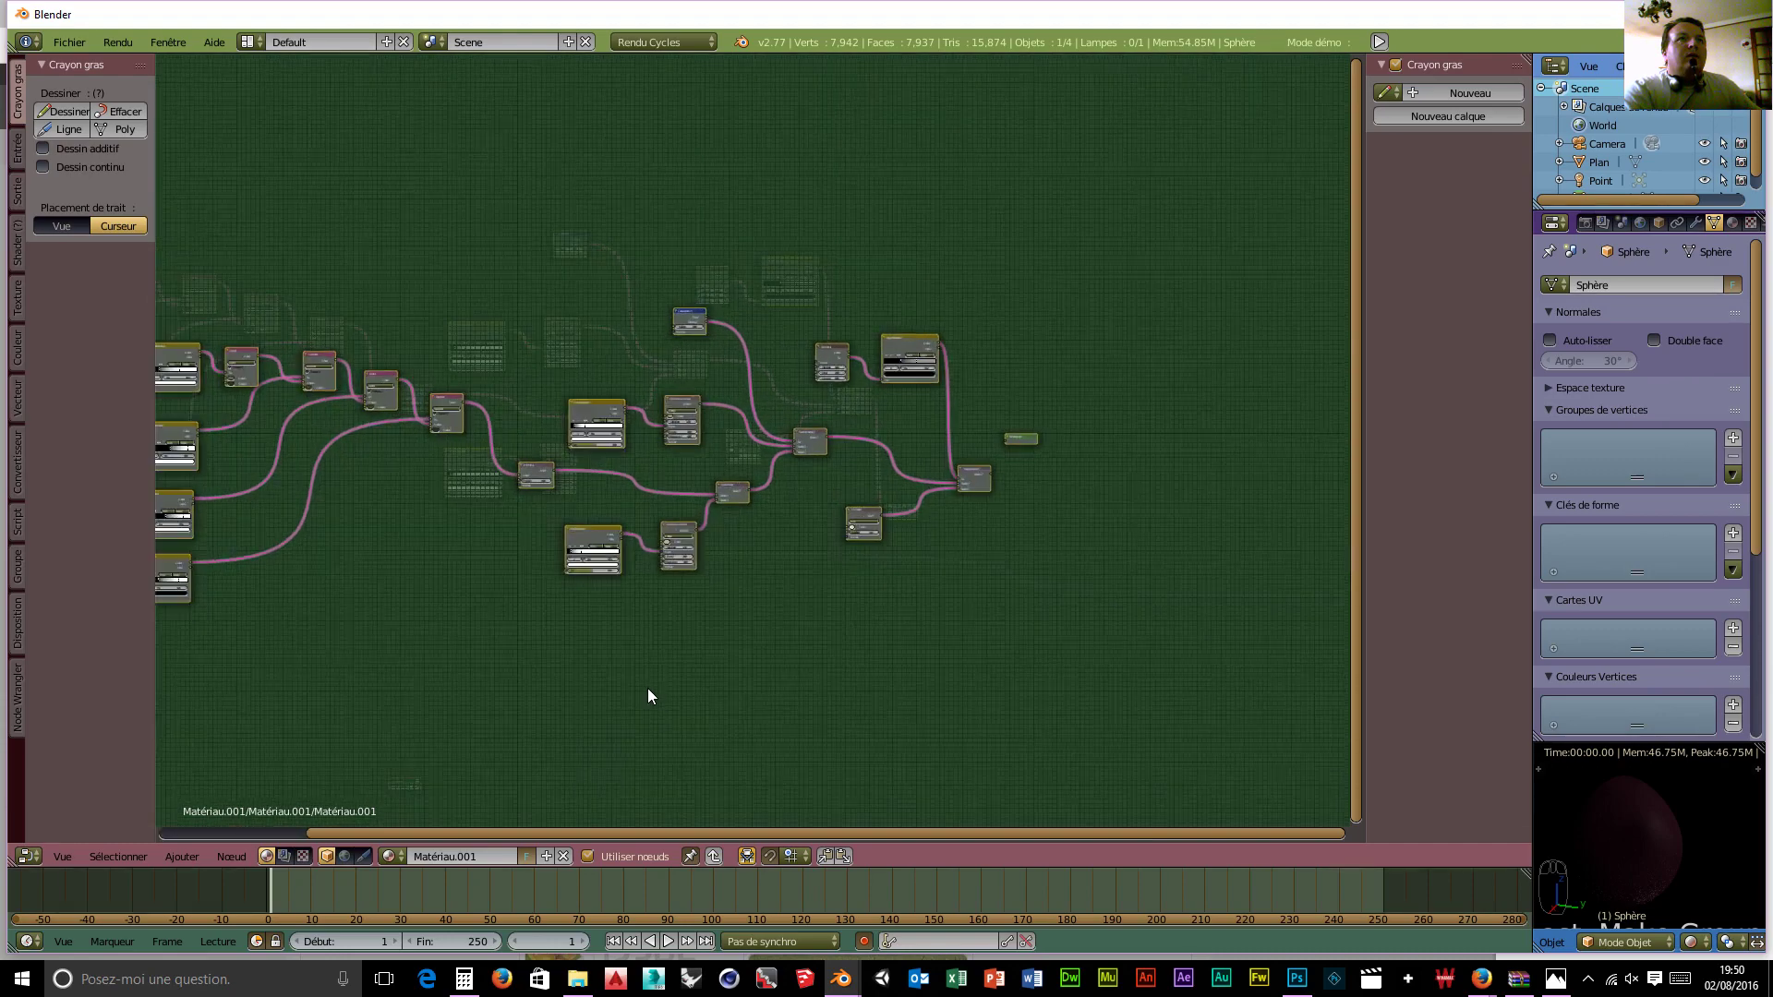
pyautogui.scroll(1, 649, 694)
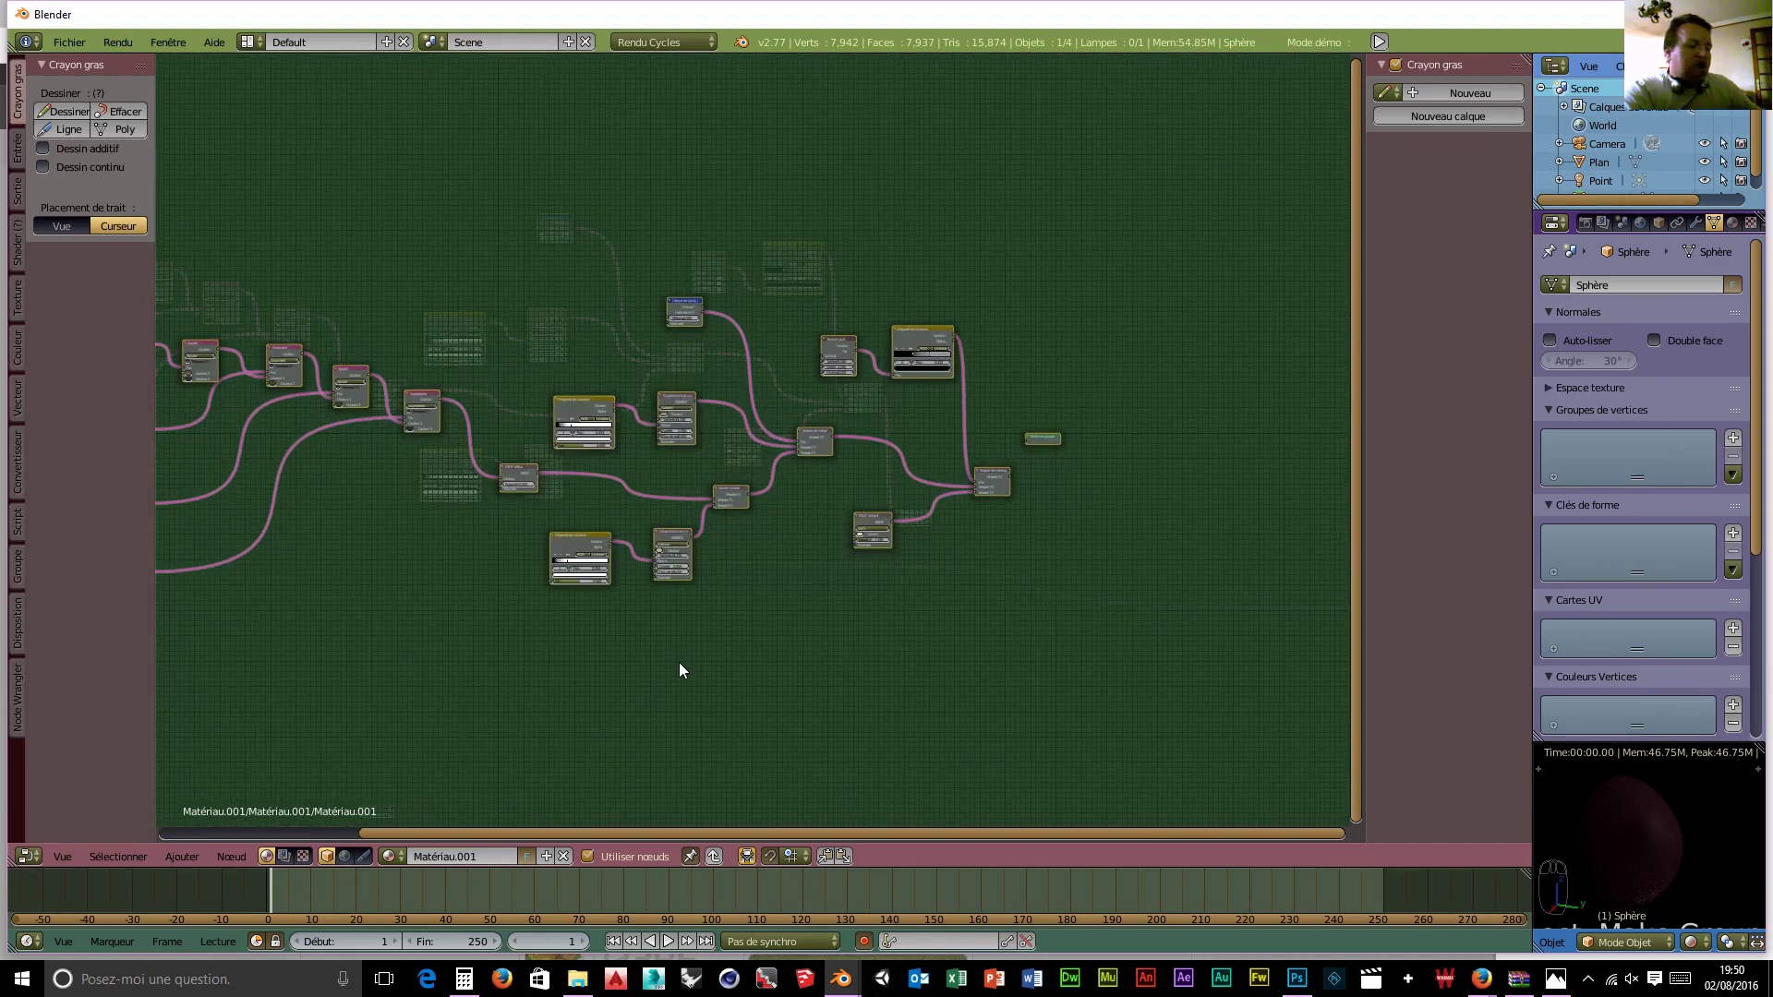
pyautogui.press('Tab')
pyautogui.press('Tab')
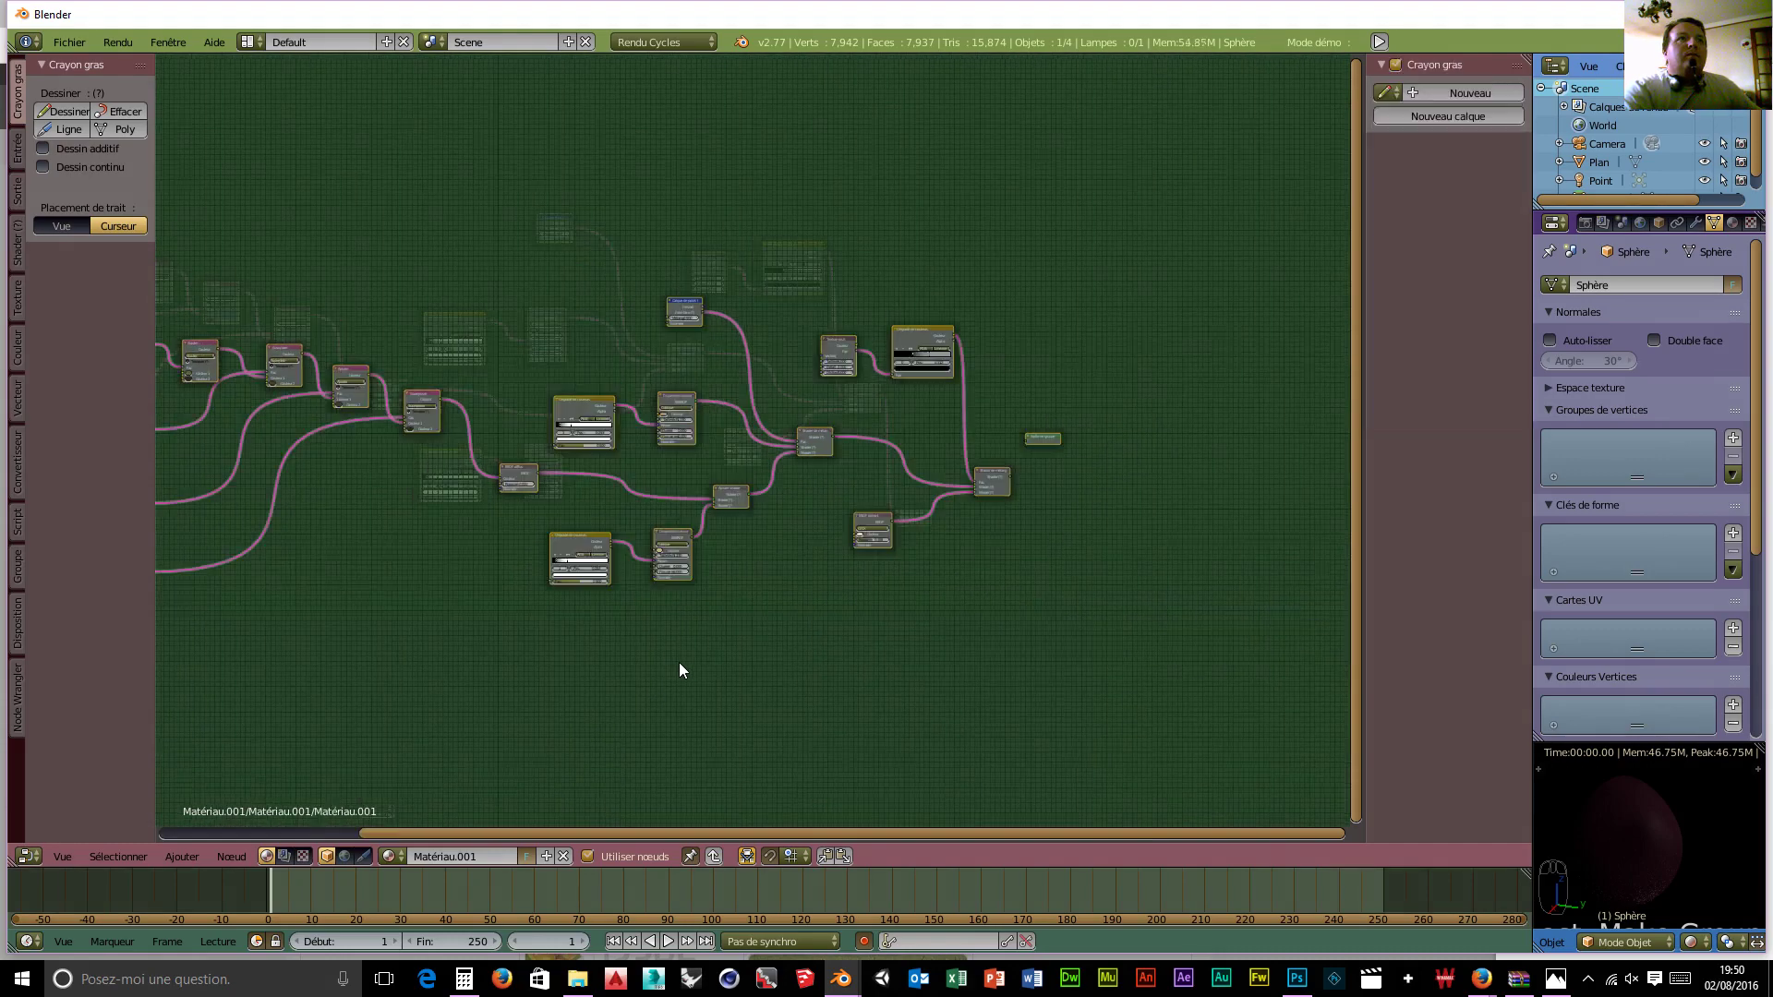
pyautogui.click(182, 858)
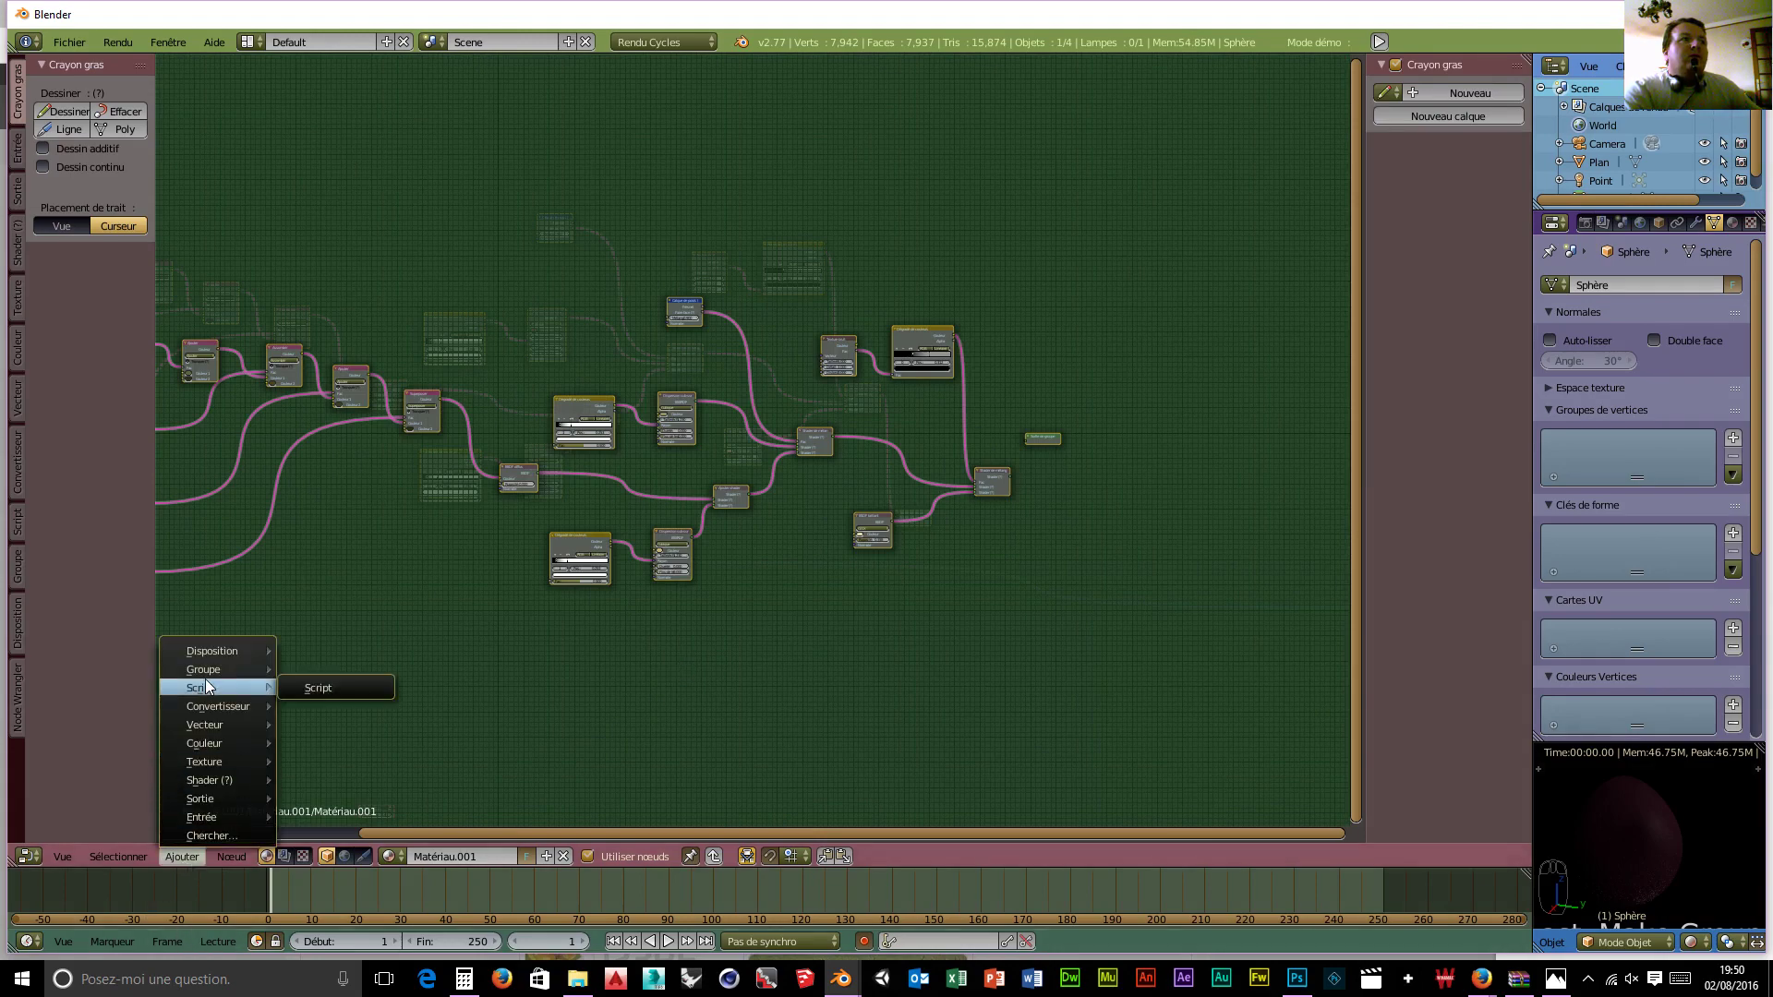
pyautogui.moveTo(210, 652)
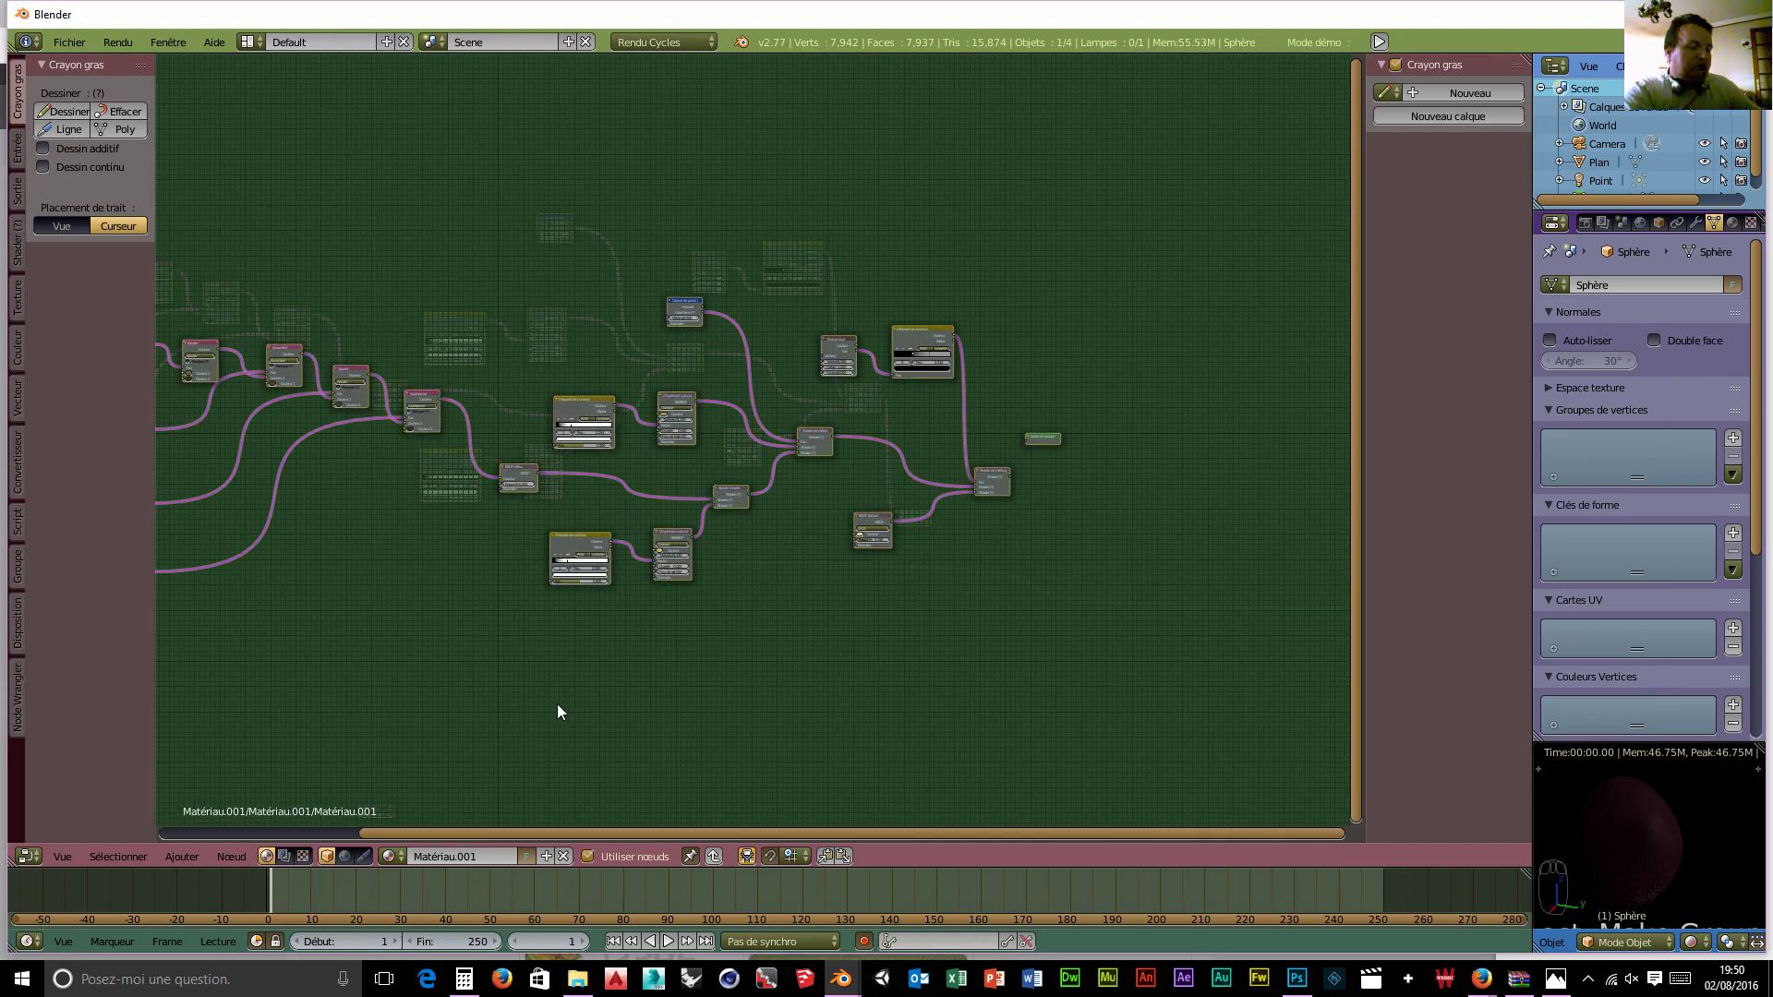
pyautogui.press('Tab')
pyautogui.press('Tab')
pyautogui.press('Tab')
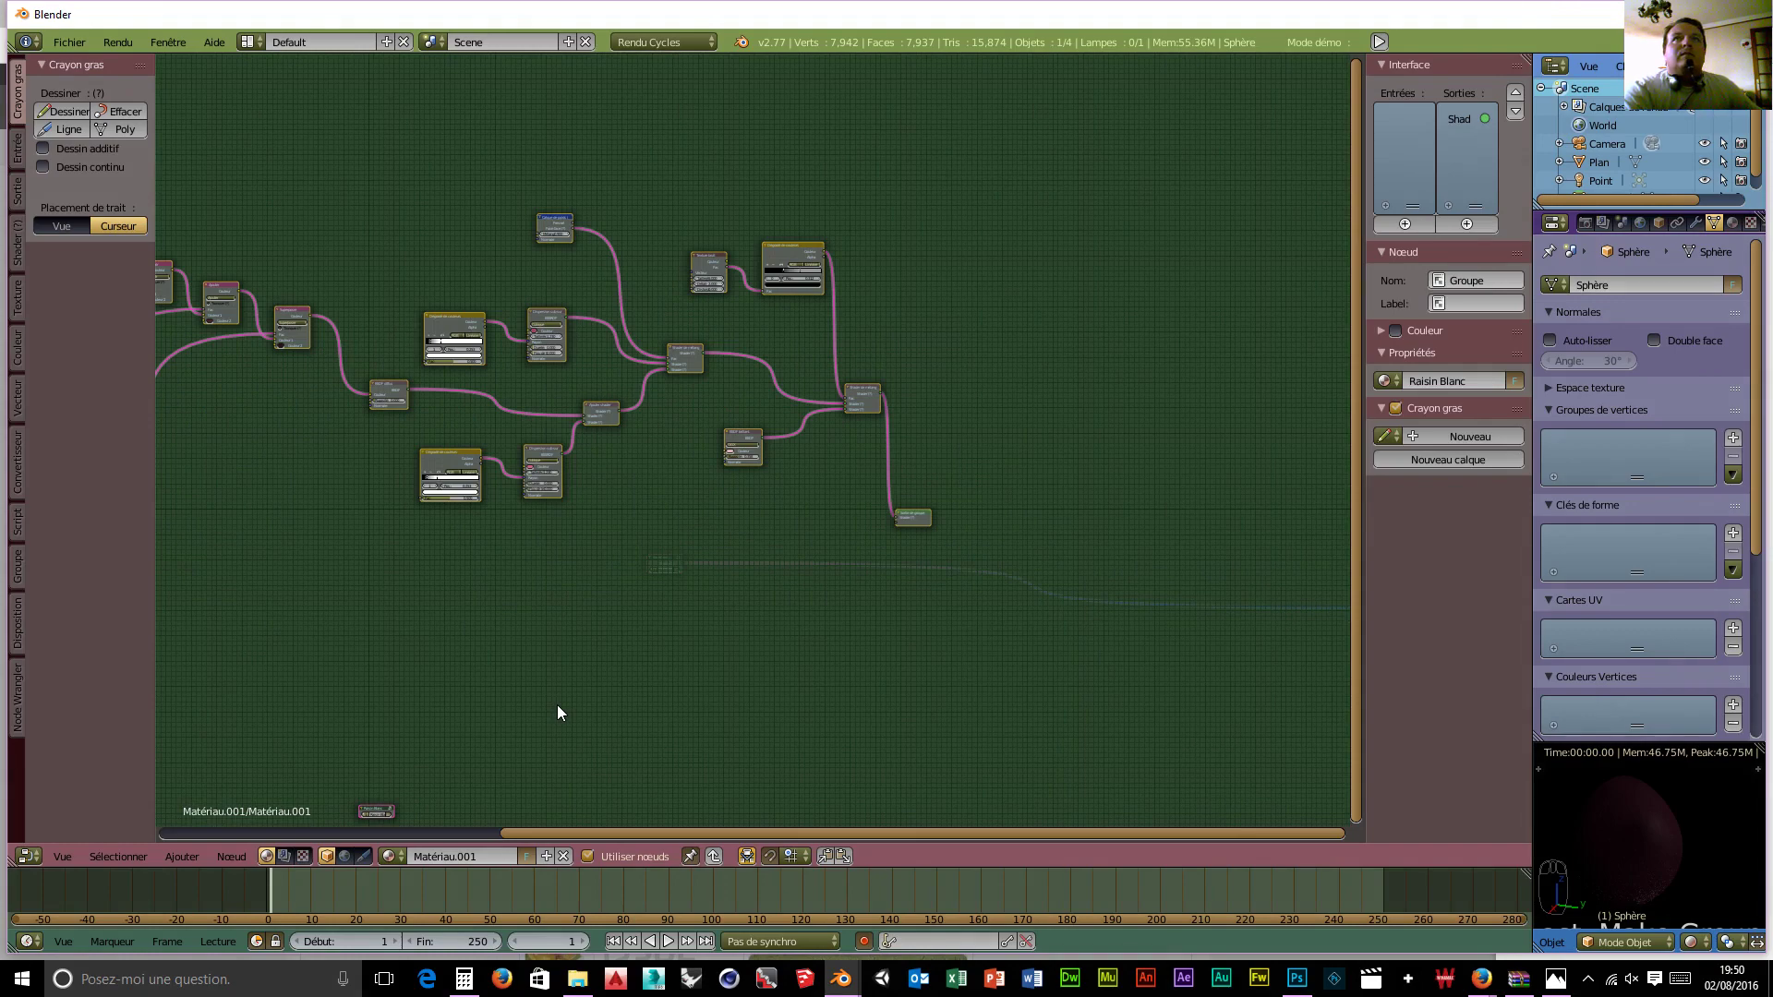
pyautogui.press('Tab')
pyautogui.press('Tab')
pyautogui.press('Tab')
pyautogui.press('Tab')
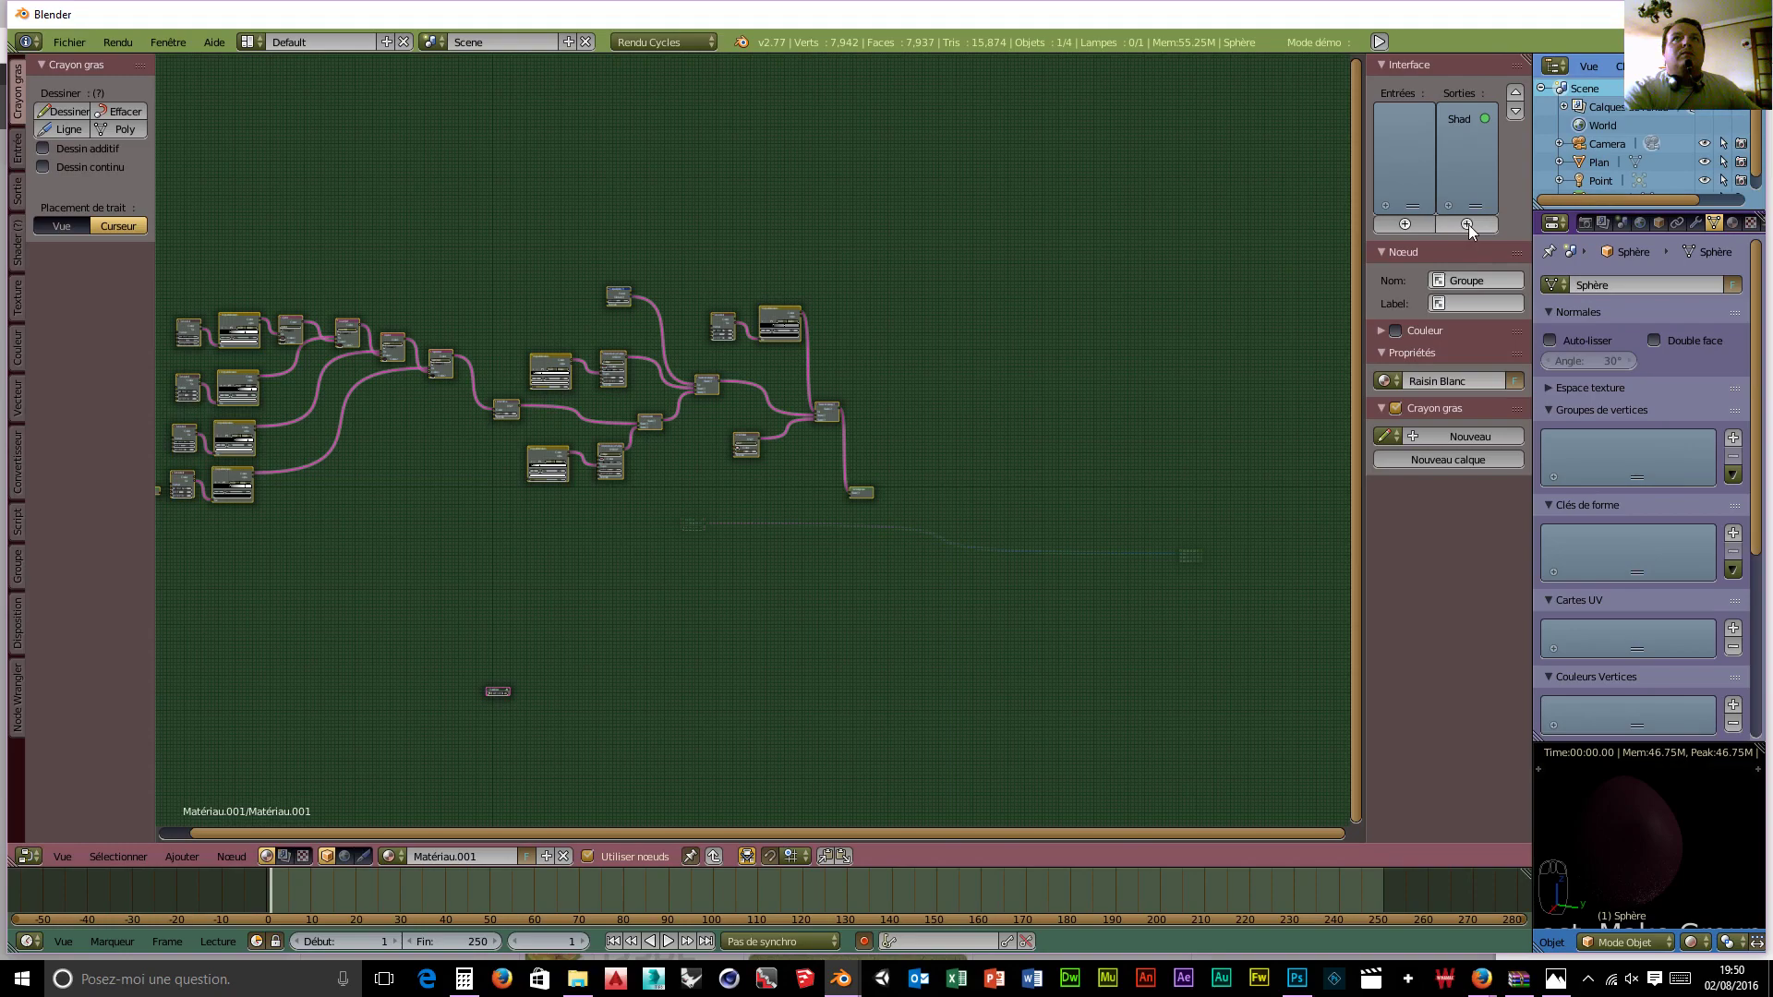
# Step: Enter the nested Raisin Blanc group, try to ungroup its selected nodes, and return to the outer group
pyautogui.press('Tab')
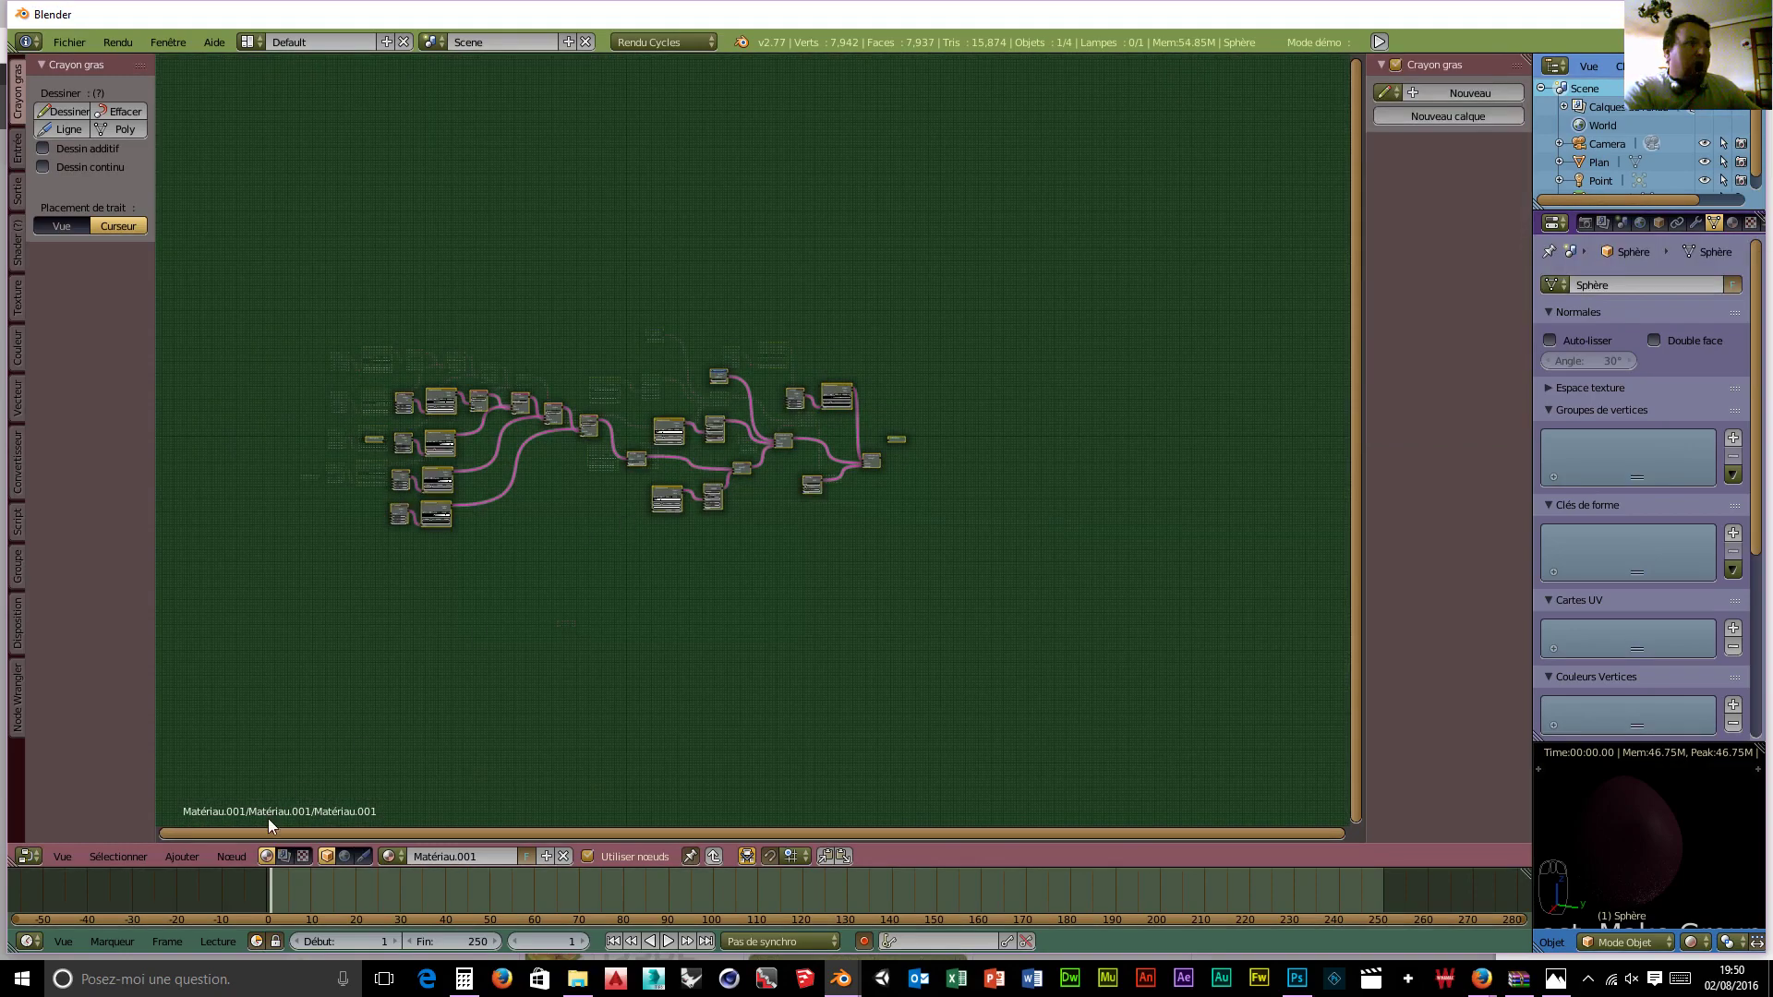
pyautogui.click(182, 856)
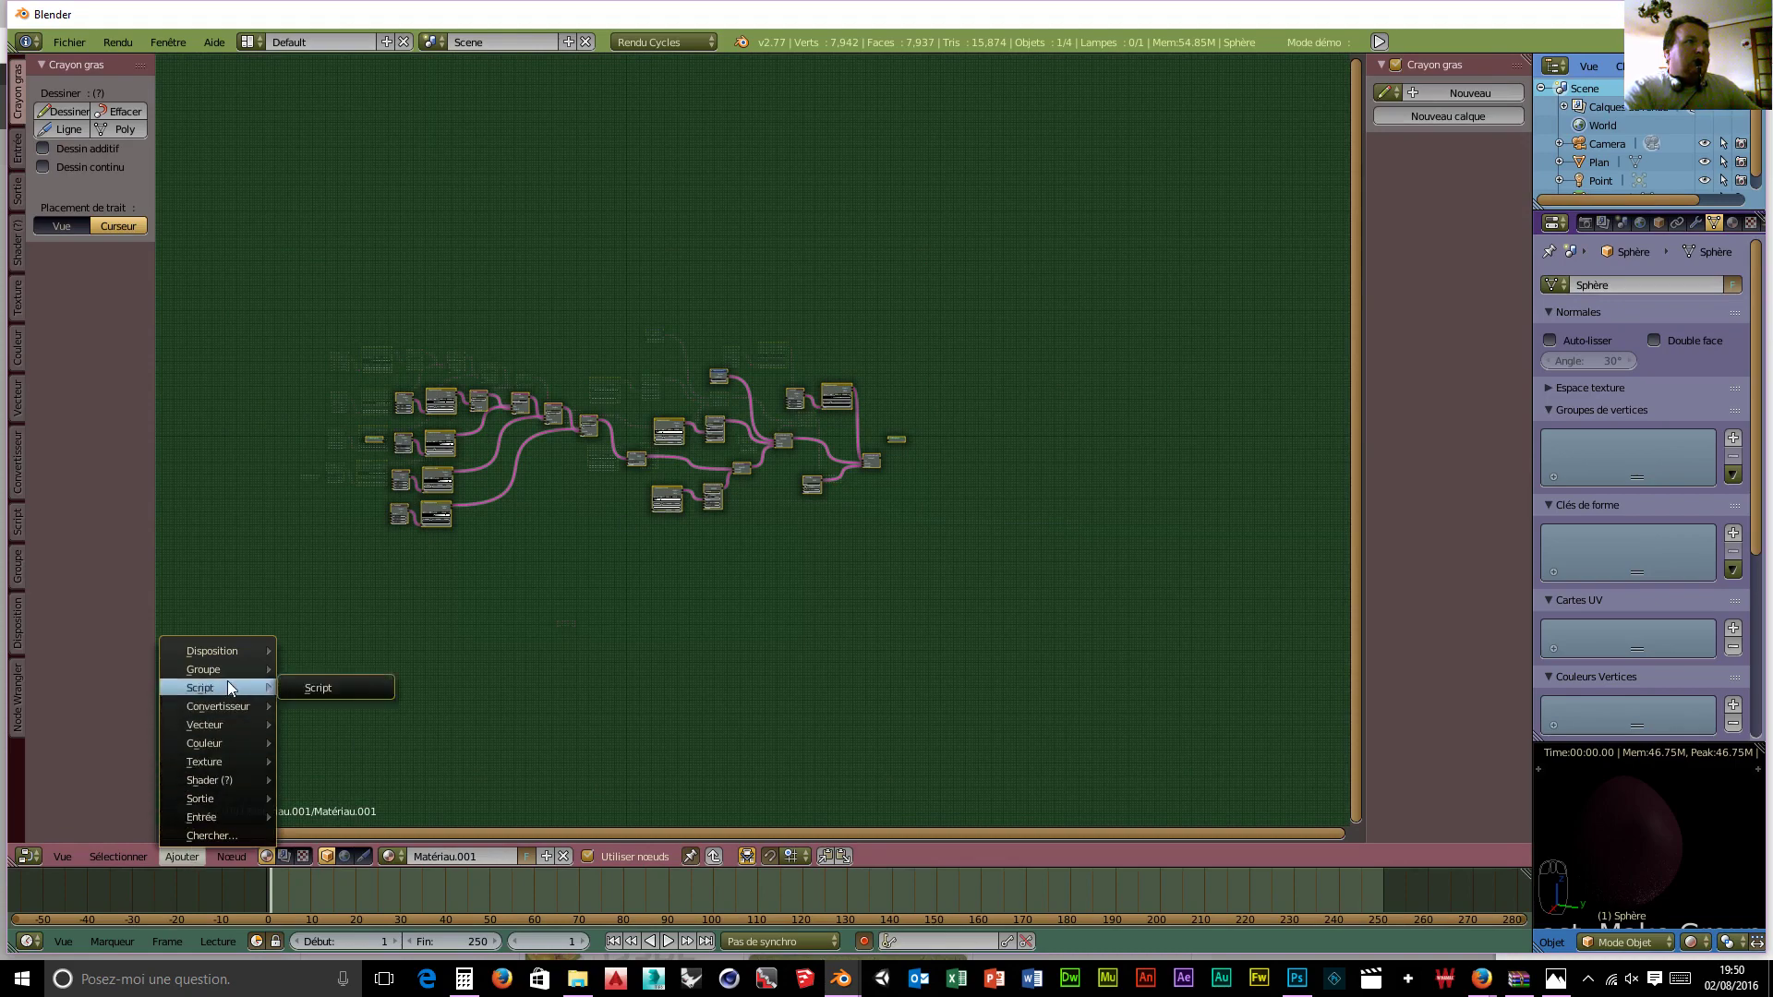
pyautogui.moveTo(266, 672)
pyautogui.click(367, 687)
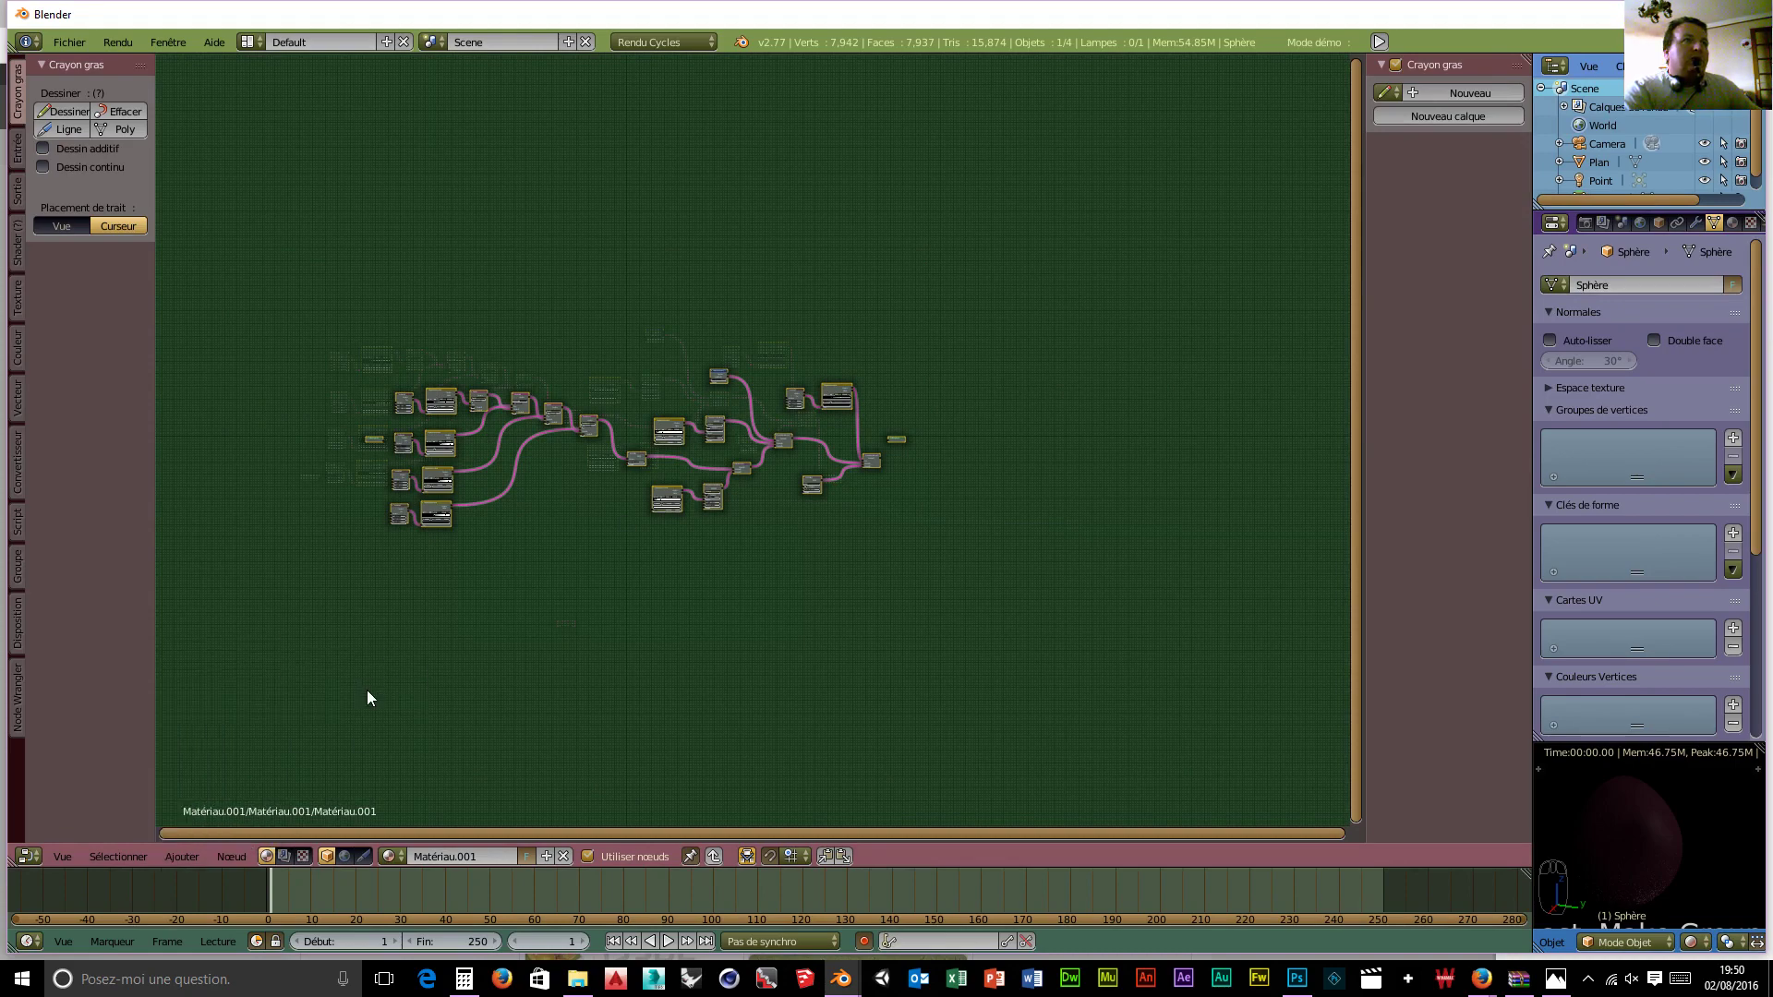
pyautogui.click(233, 856)
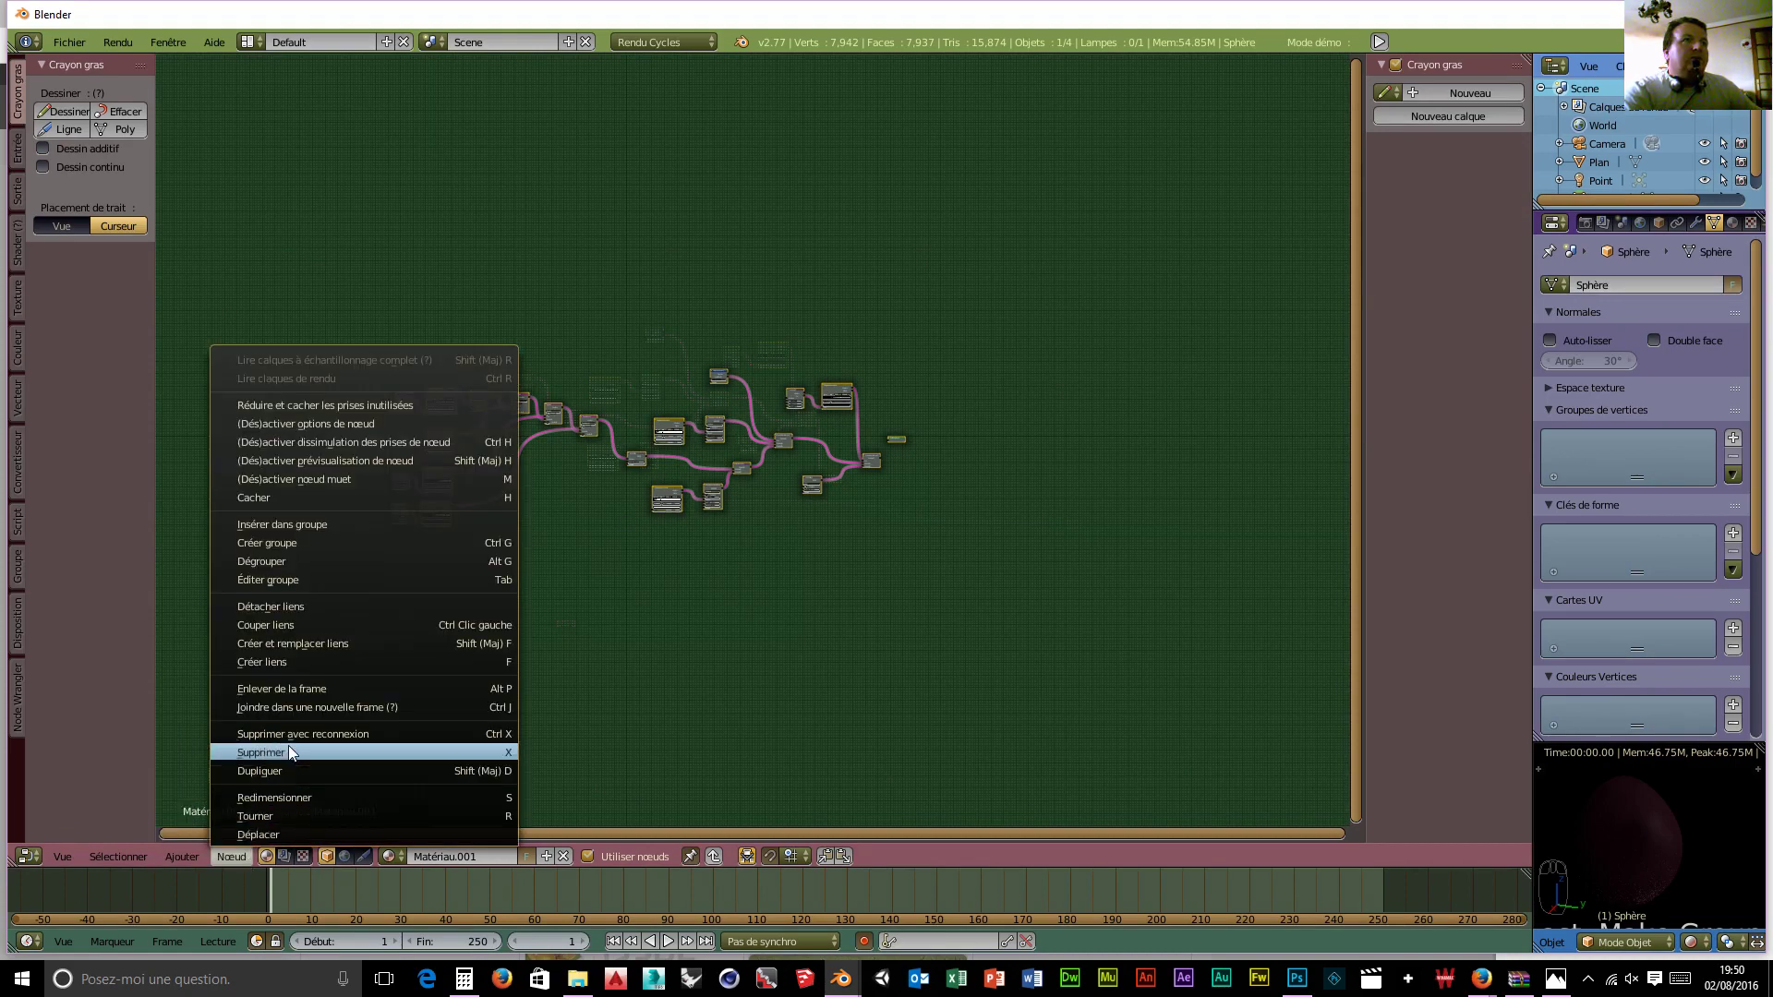
pyautogui.click(291, 558)
pyautogui.press('Tab')
pyautogui.press('Tab')
pyautogui.press('Tab')
pyautogui.press('Tab')
pyautogui.press('Tab')
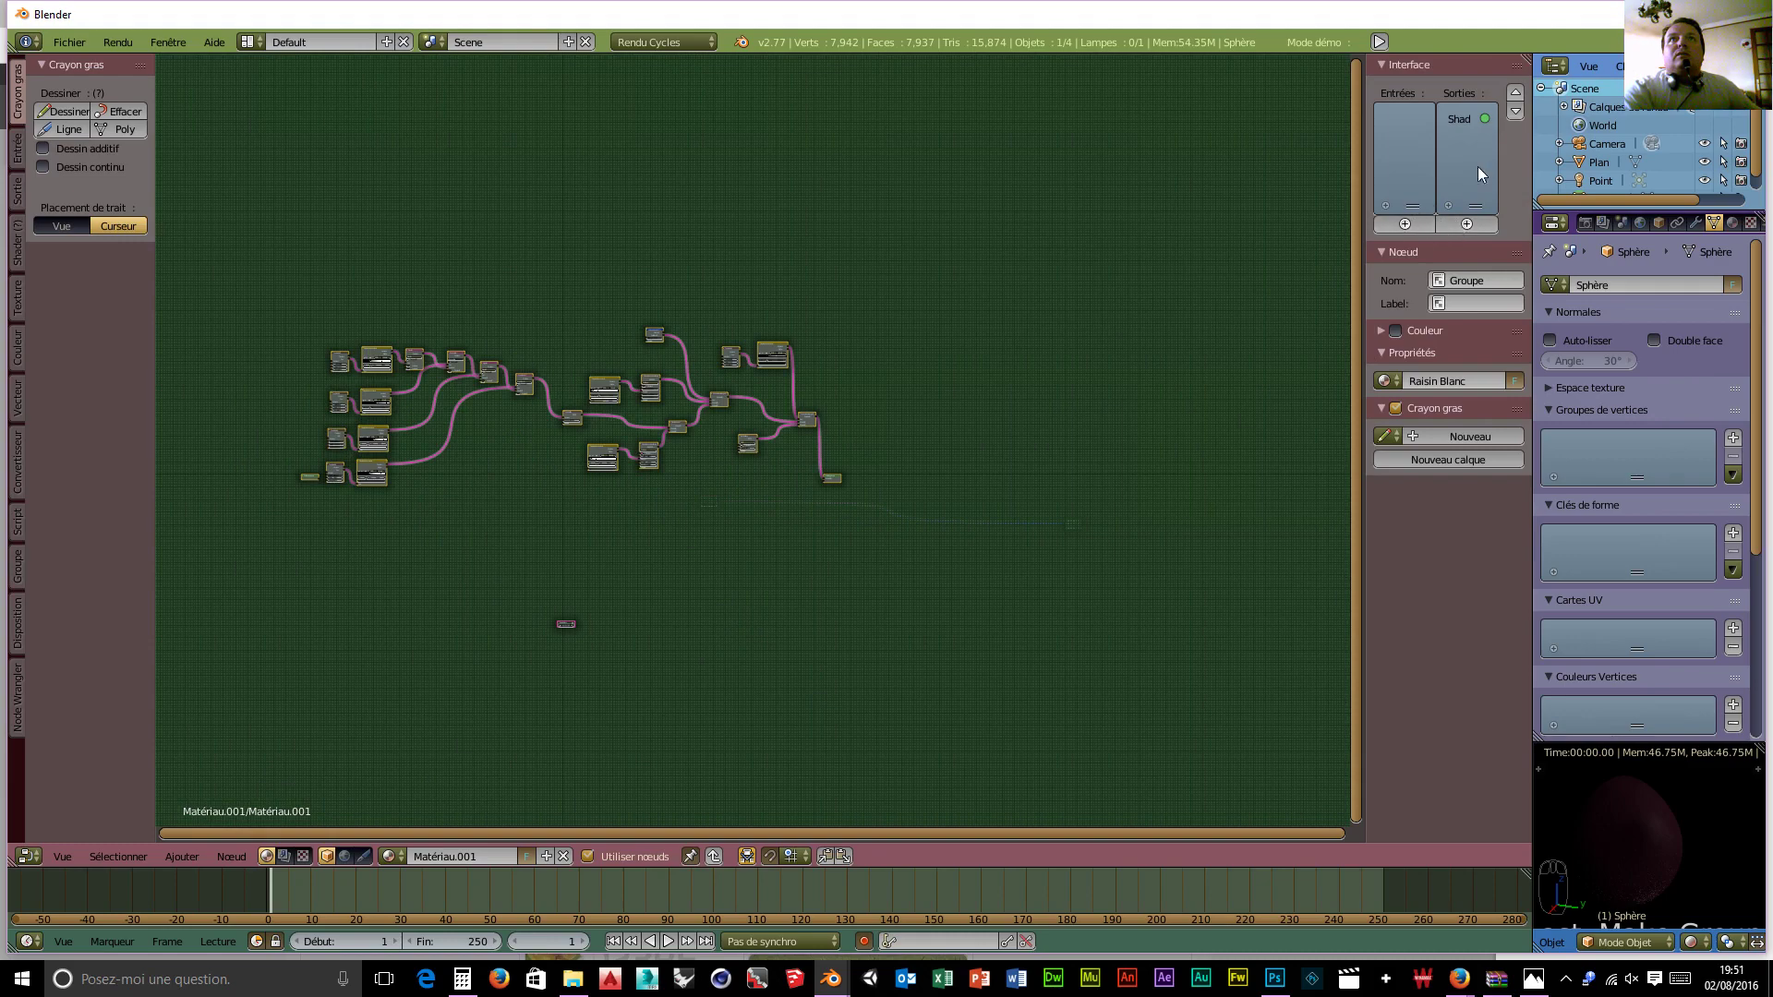
# Step: Inspect the Raisin Blanc group node's color and property settings and the surrounding network in the outer group
pyautogui.click(1455, 464)
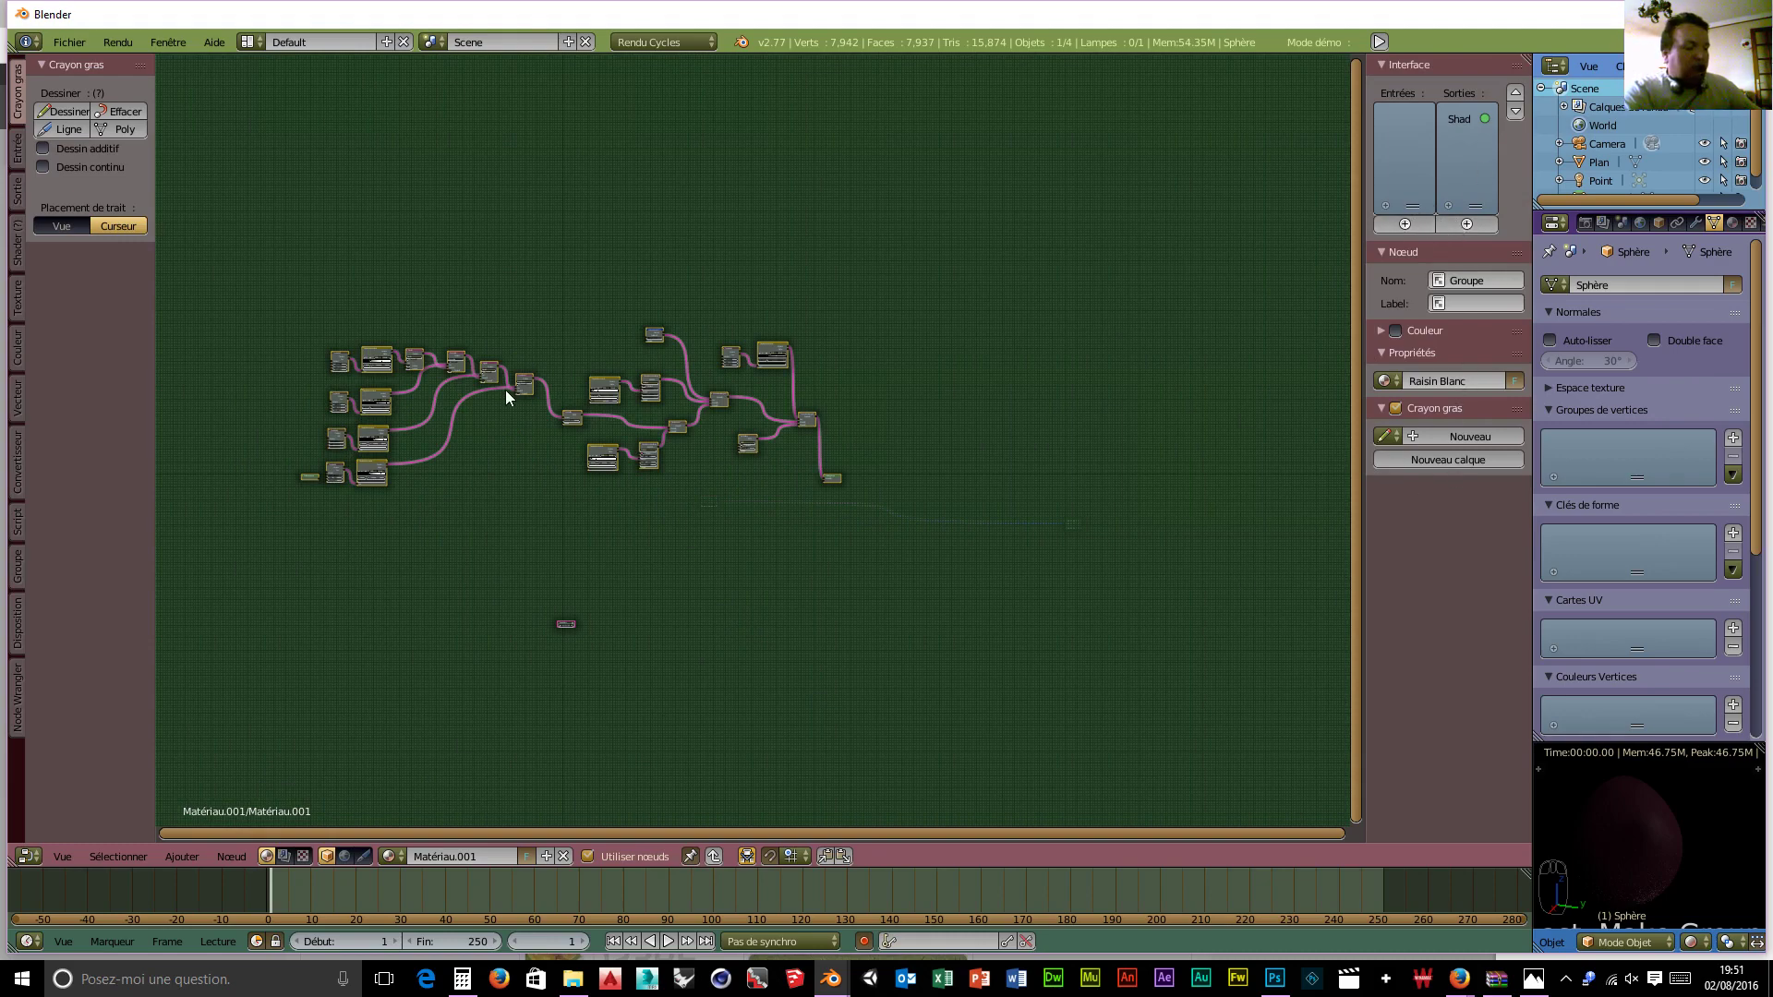
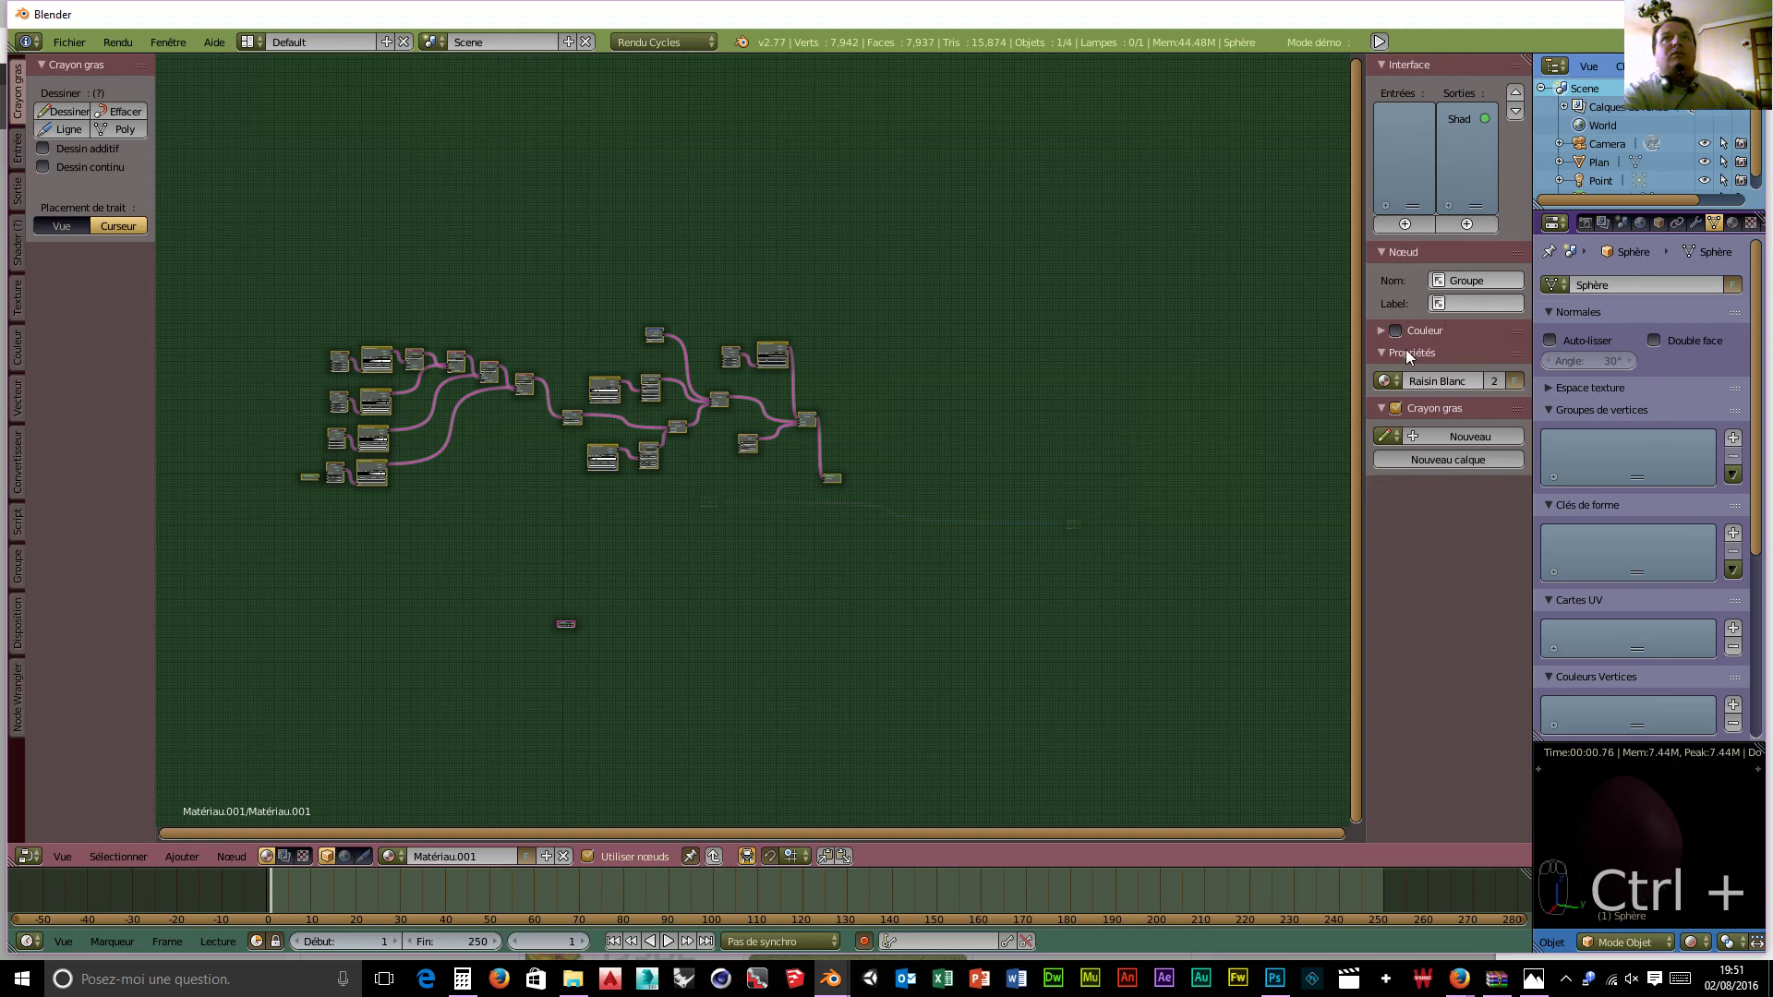
pyautogui.click(1381, 330)
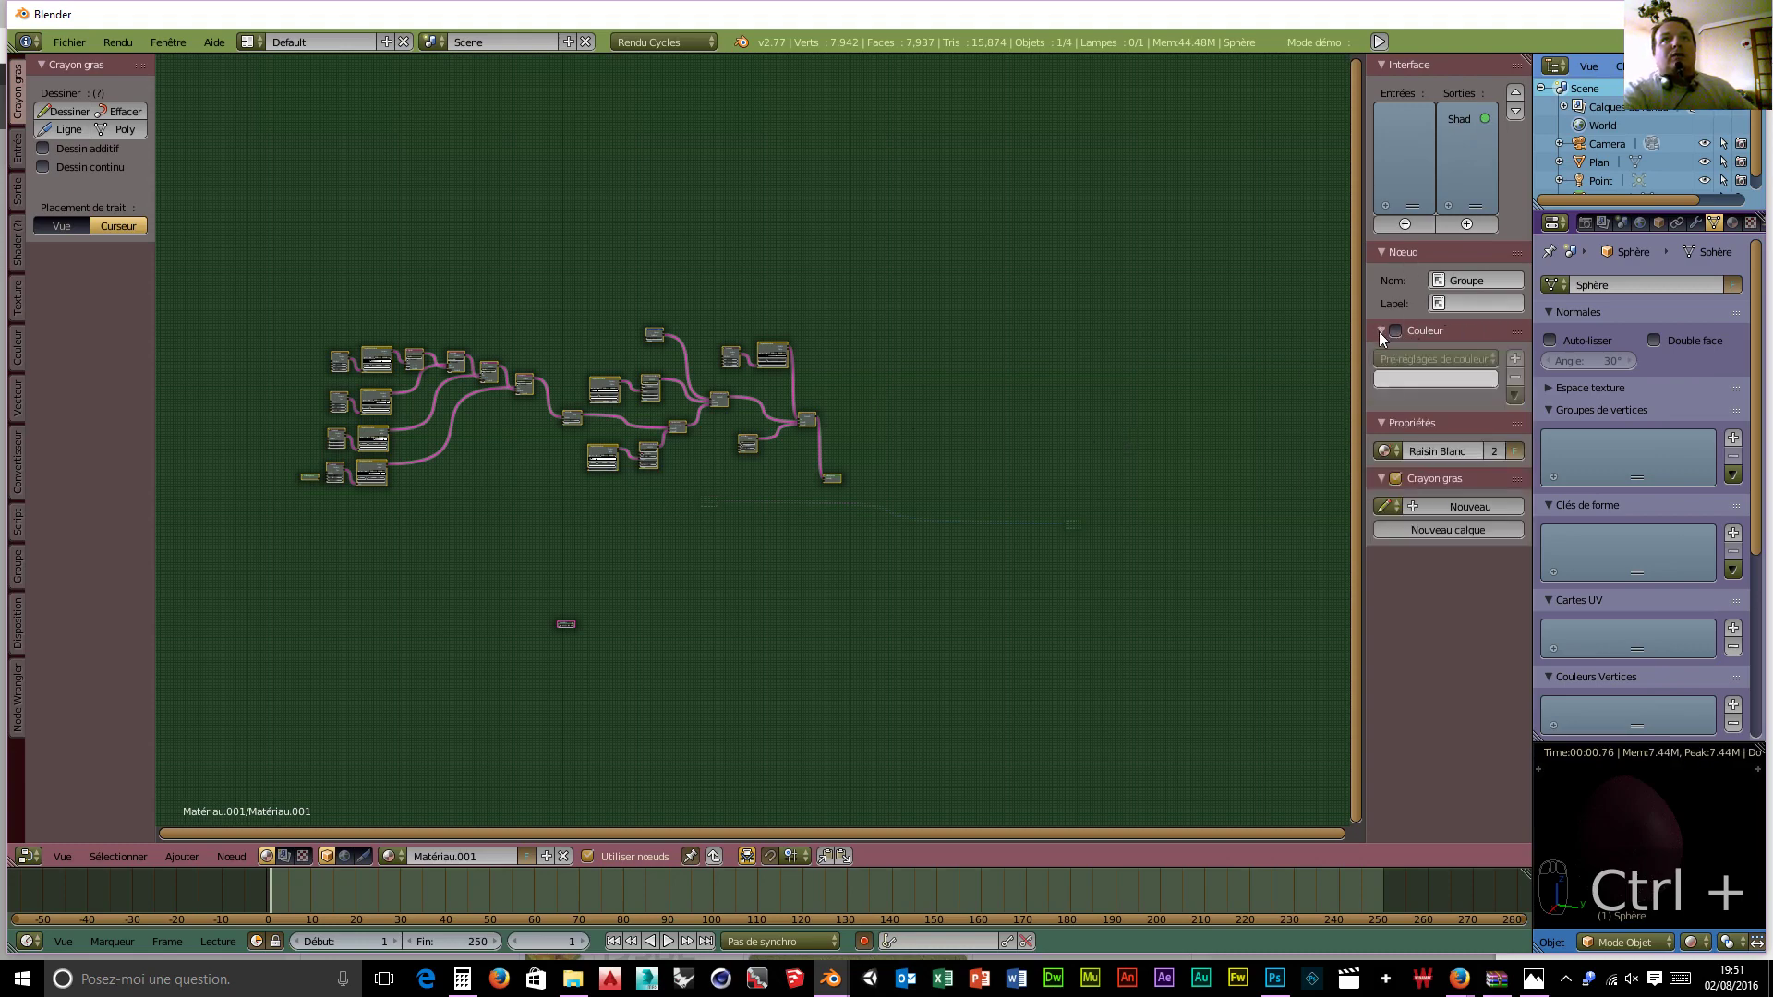
pyautogui.click(1381, 331)
pyautogui.click(1382, 352)
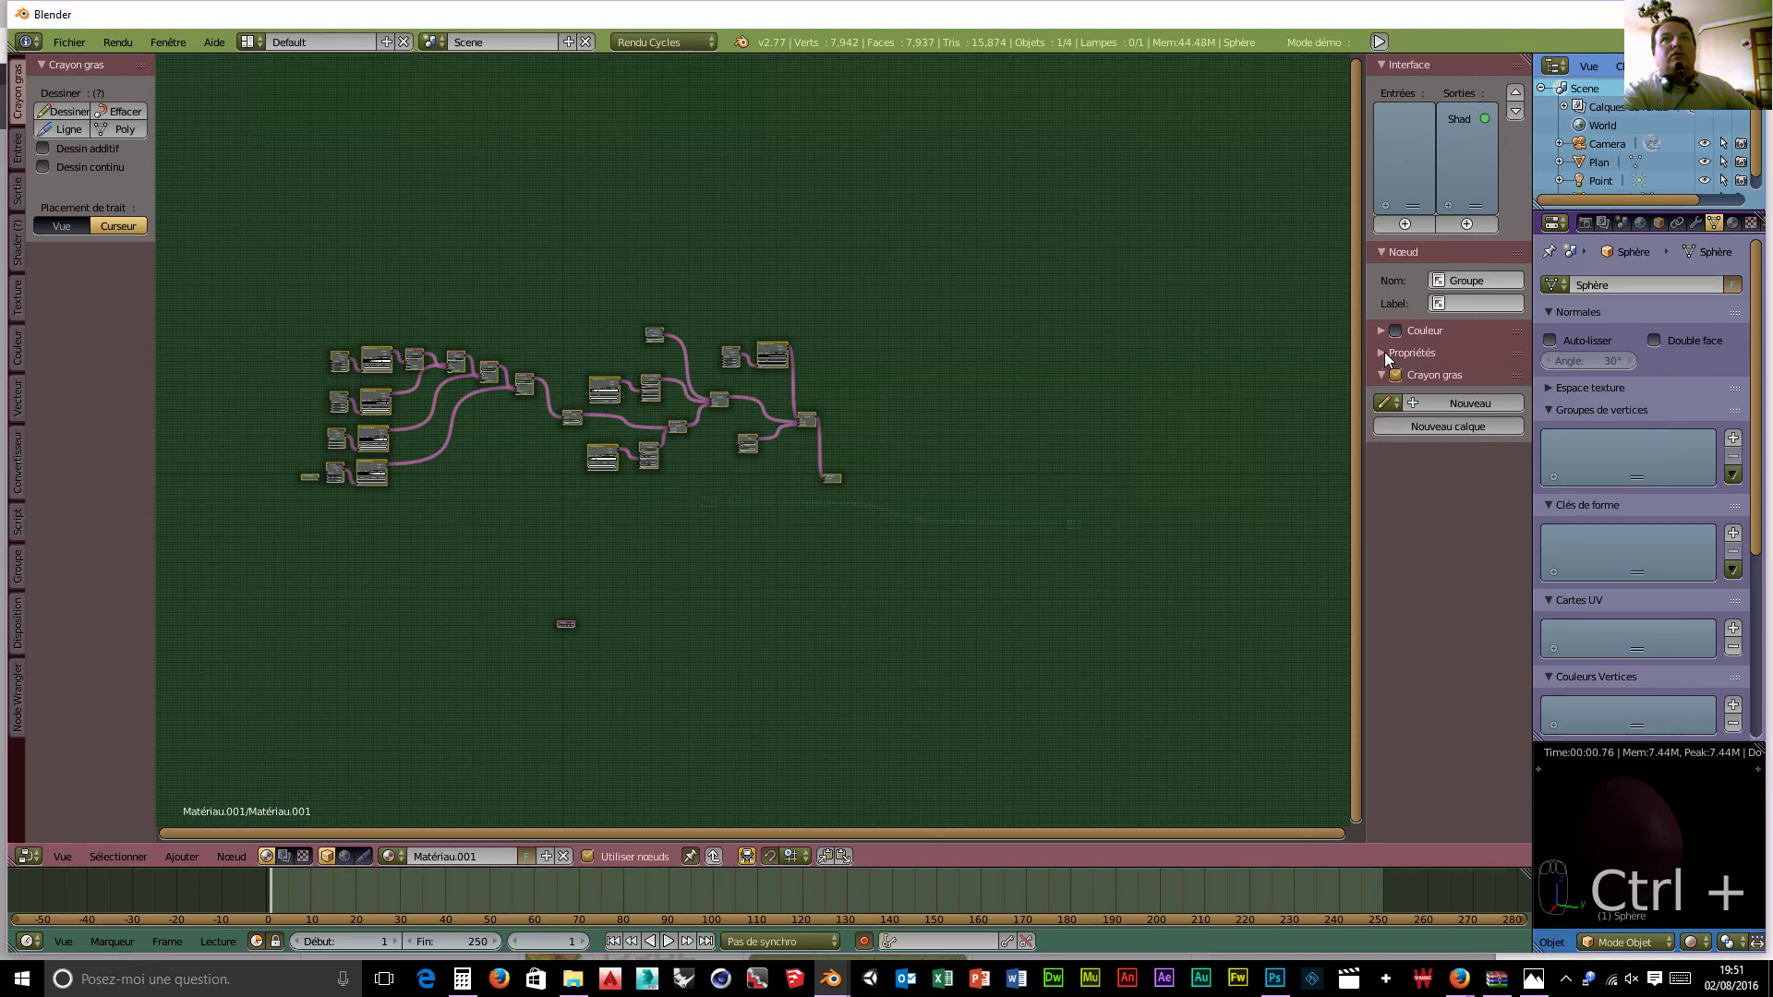
pyautogui.scroll(-2, 683, 531)
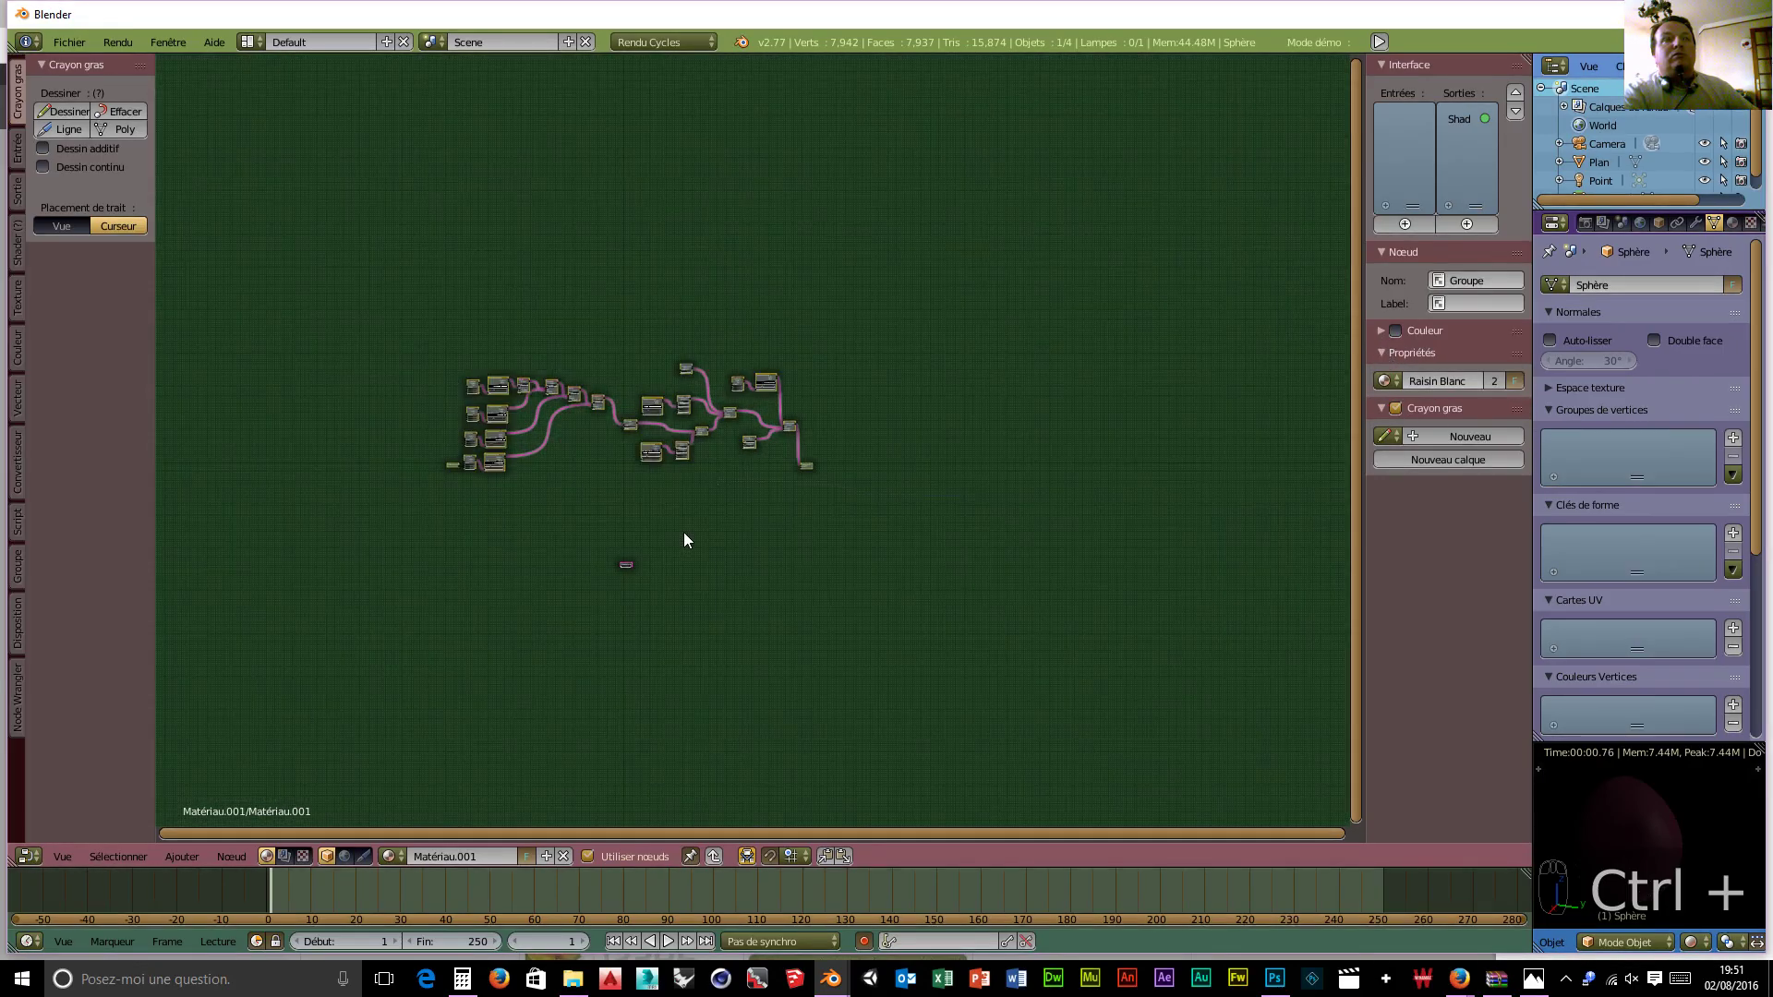
pyautogui.scroll(3, 684, 532)
pyautogui.scroll(2, 683, 539)
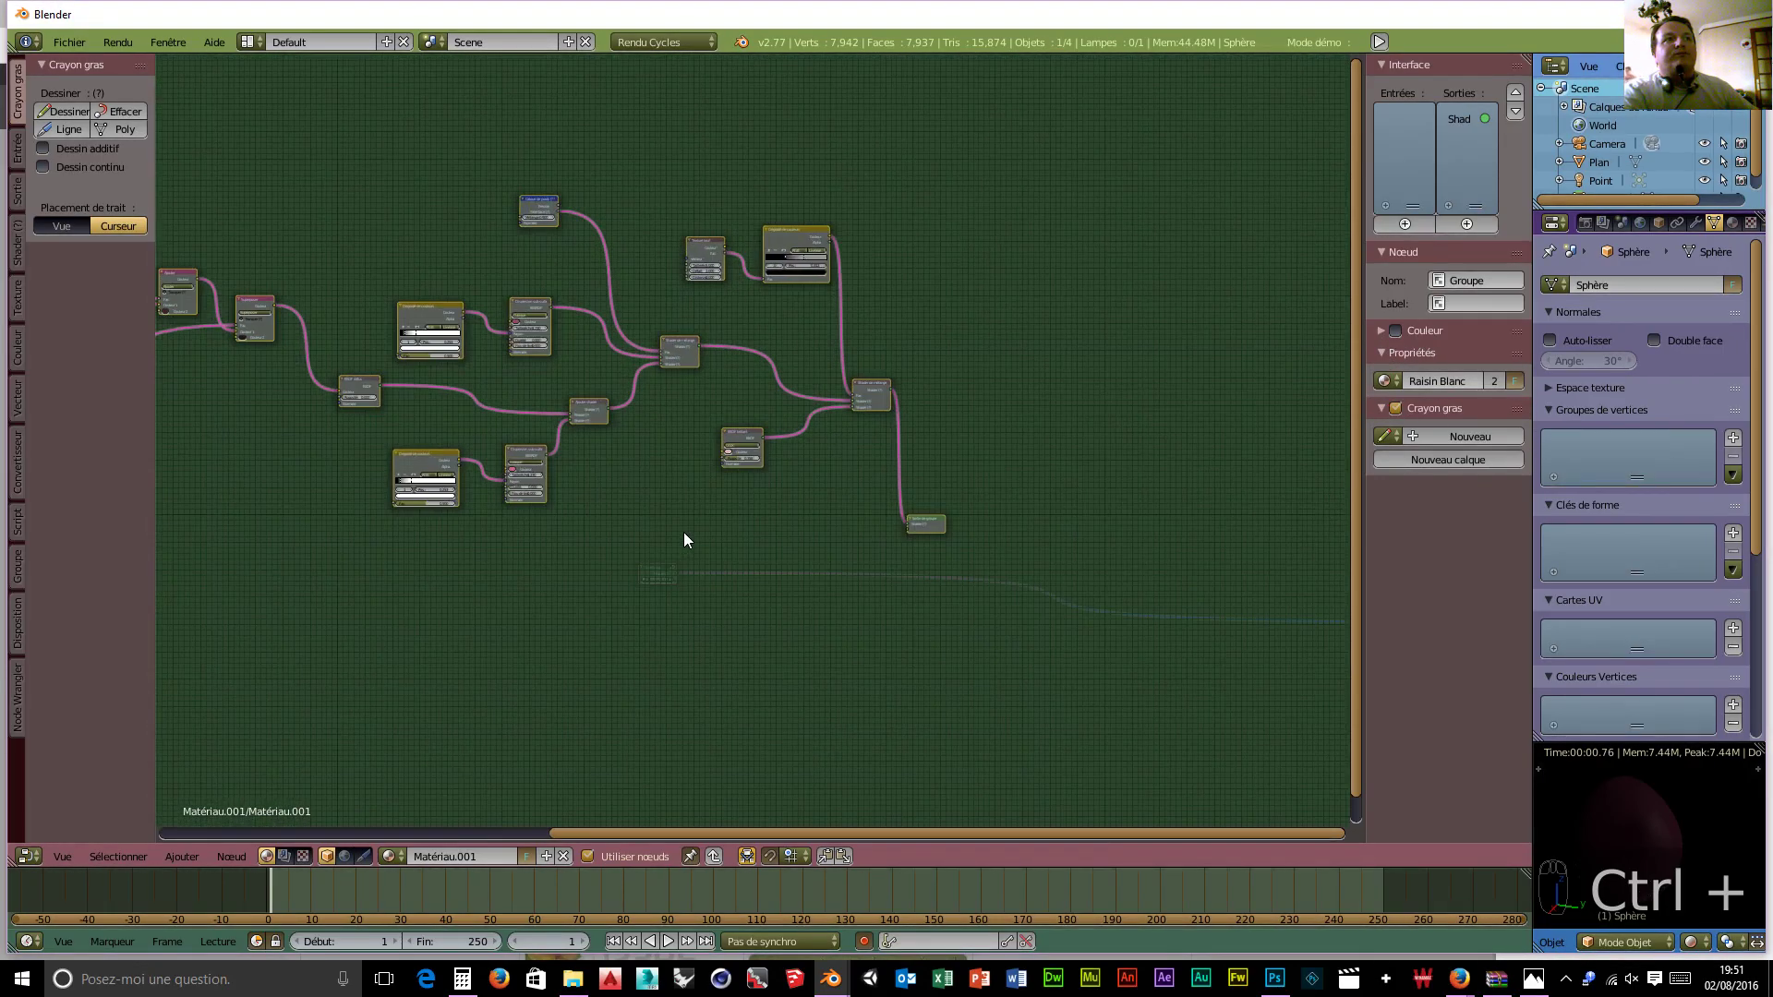
pyautogui.scroll(-1, 683, 538)
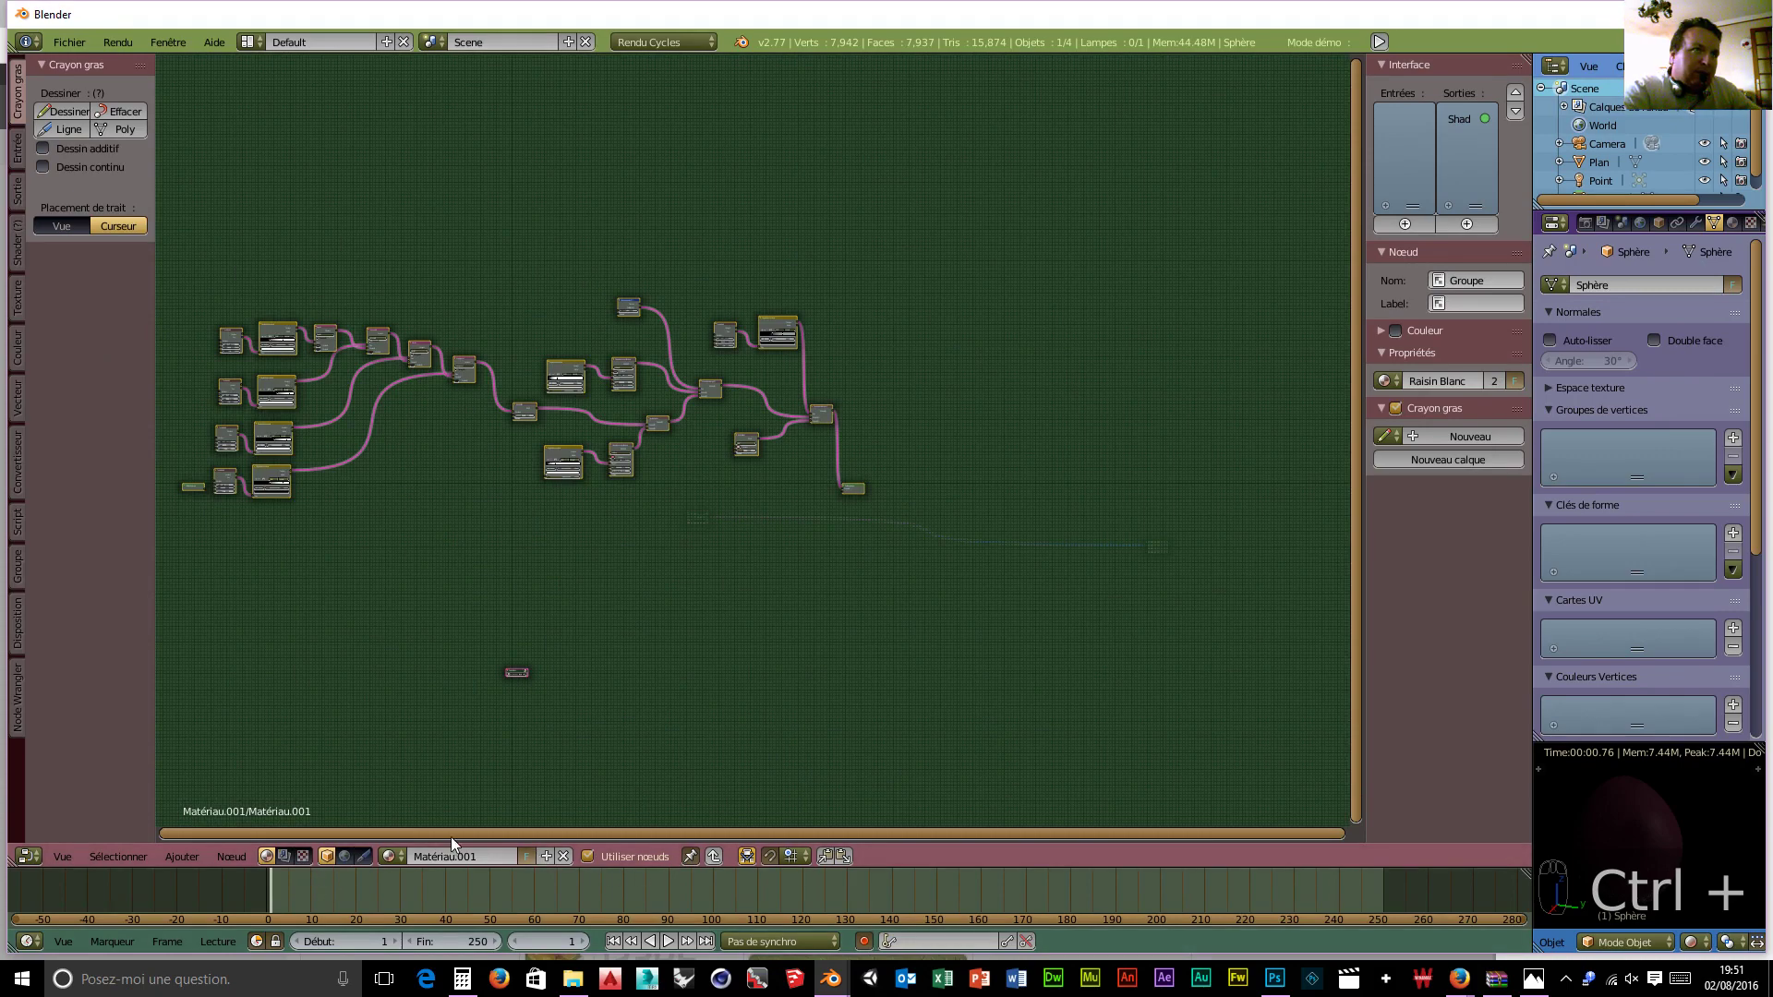
# Step: Ungroup the nested Raisin Blanc node group inside the outer group
pyautogui.click(518, 672)
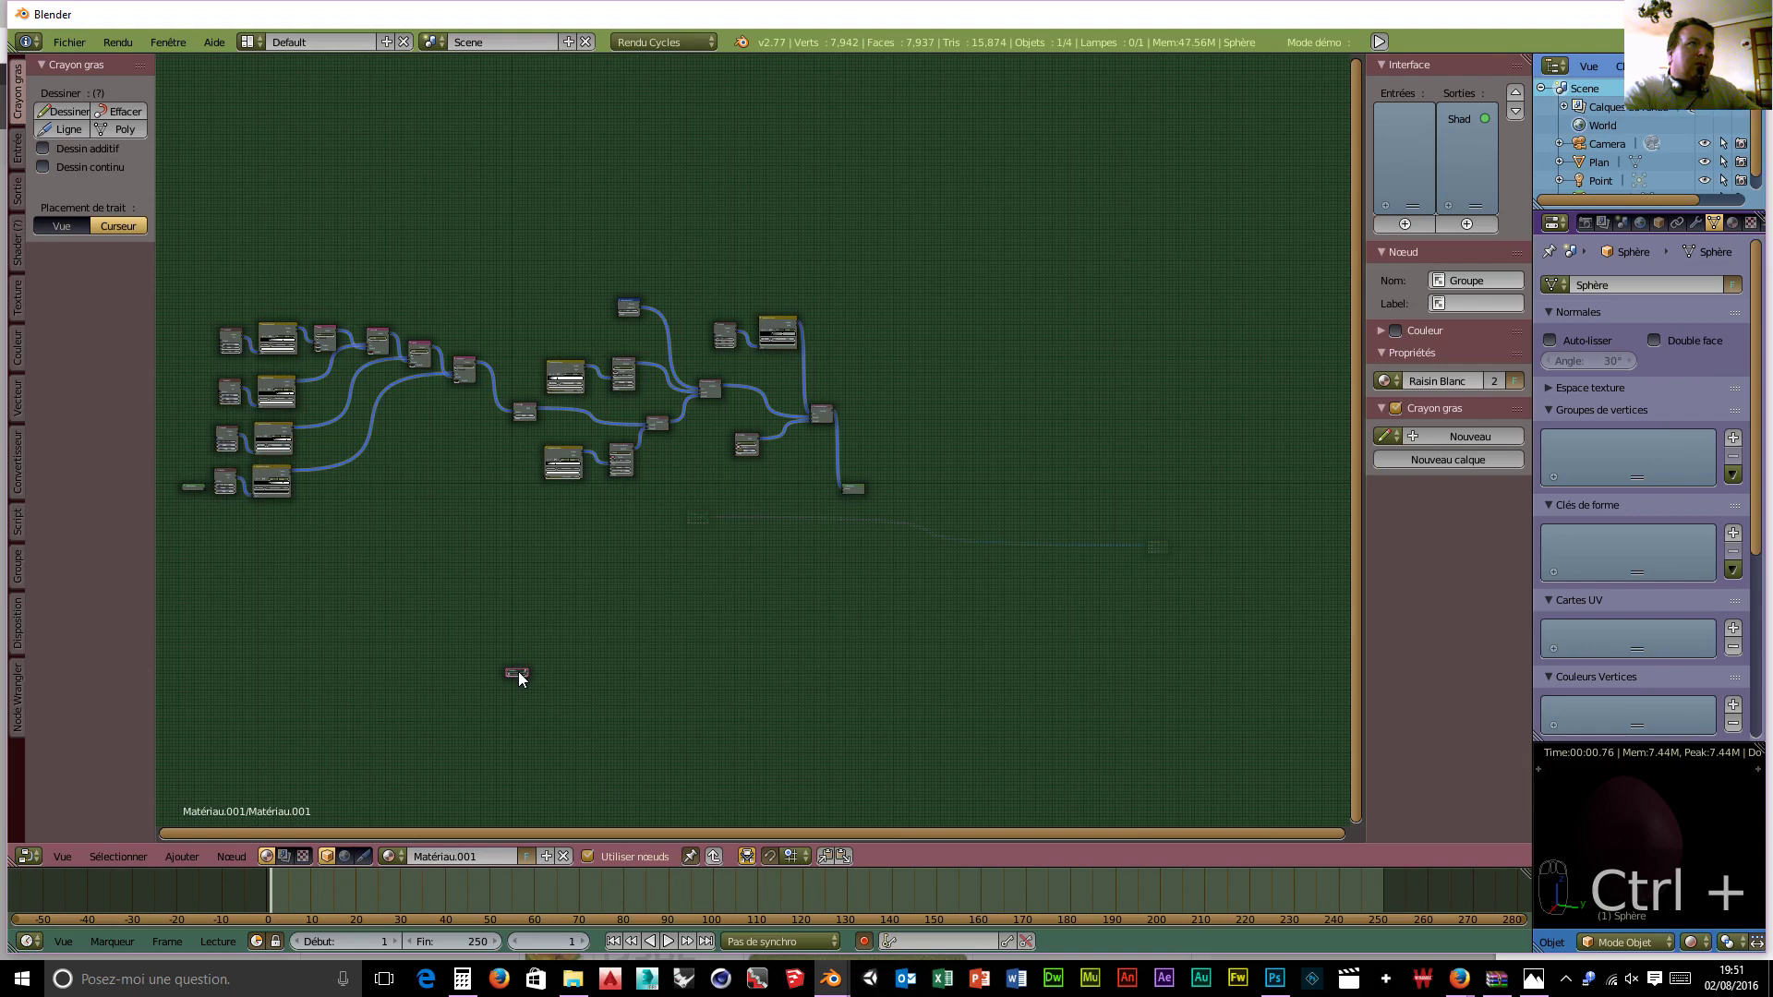
pyautogui.click(169, 852)
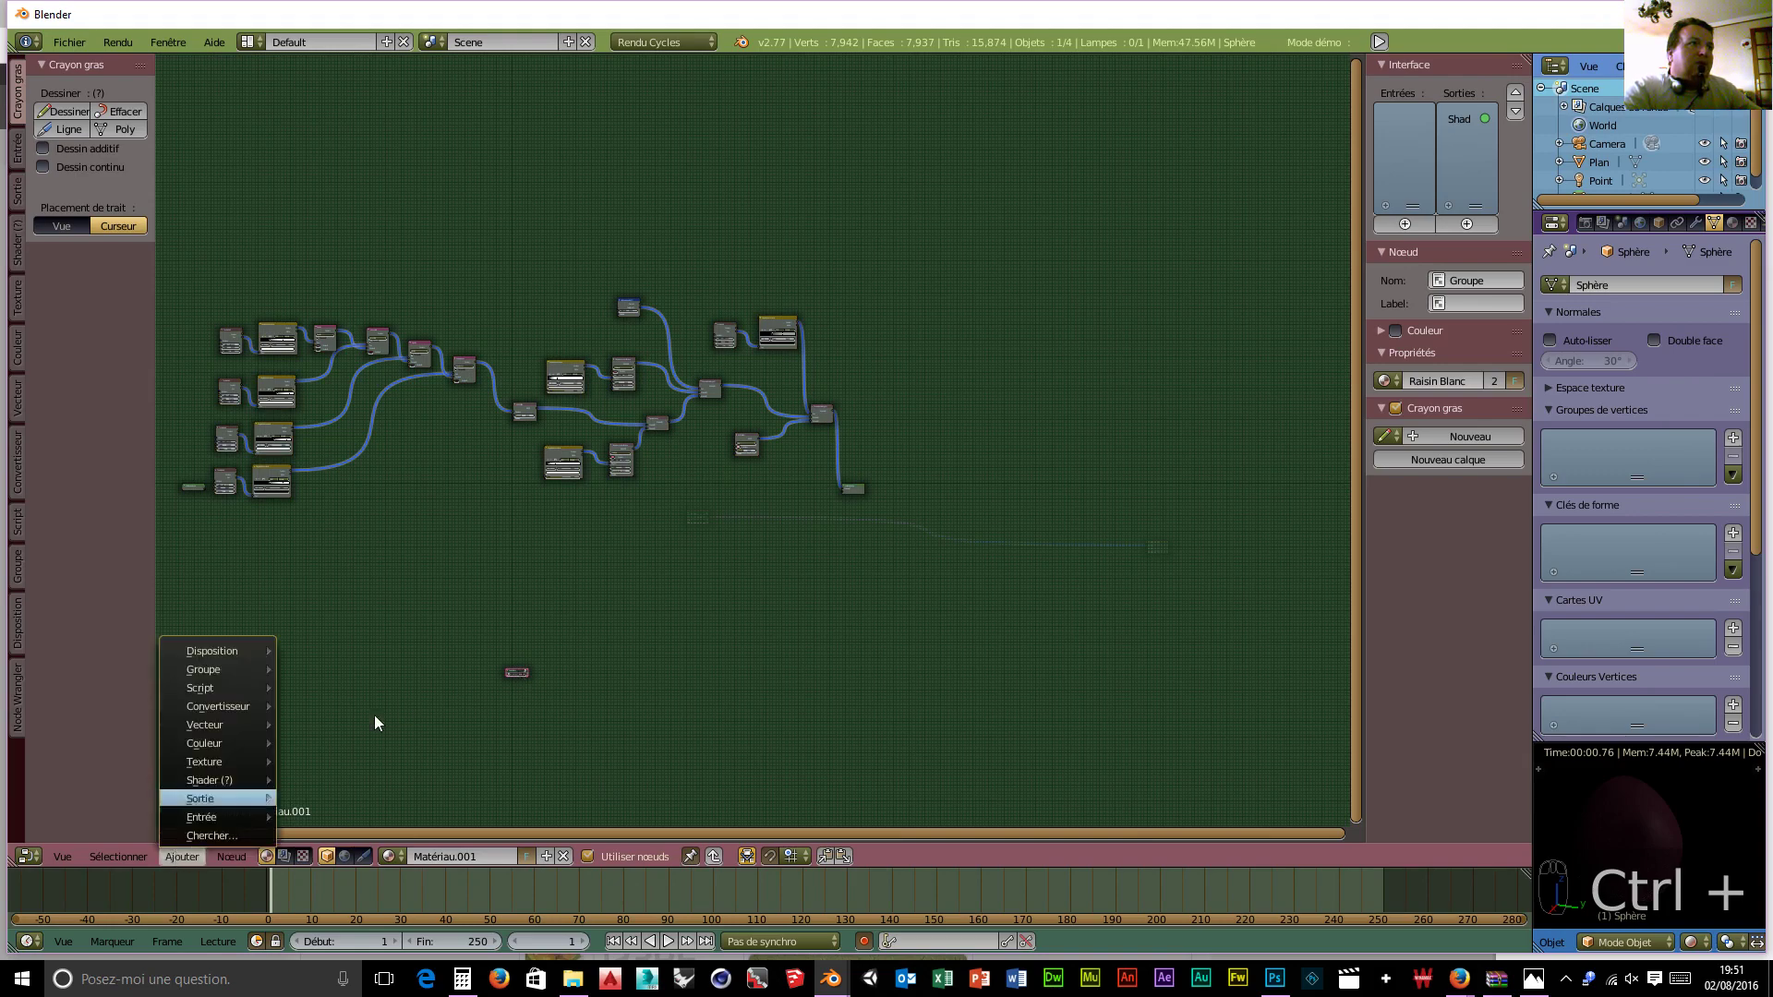
pyautogui.click(181, 855)
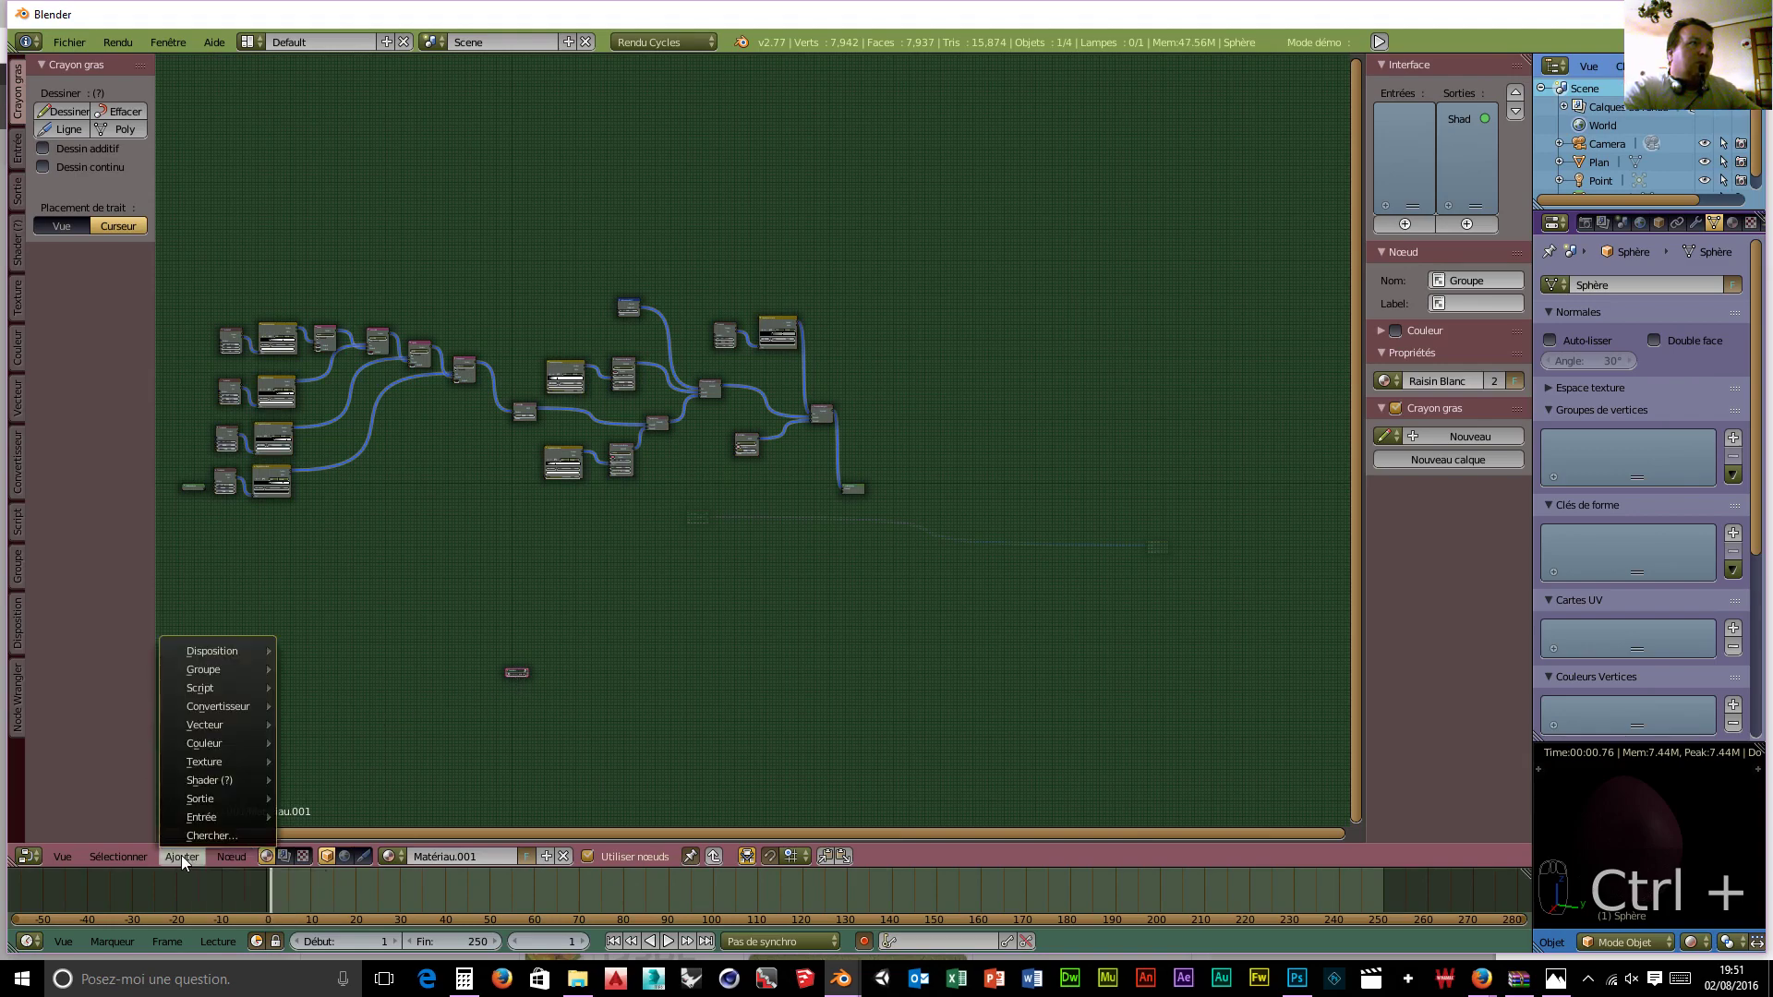
pyautogui.moveTo(231, 670)
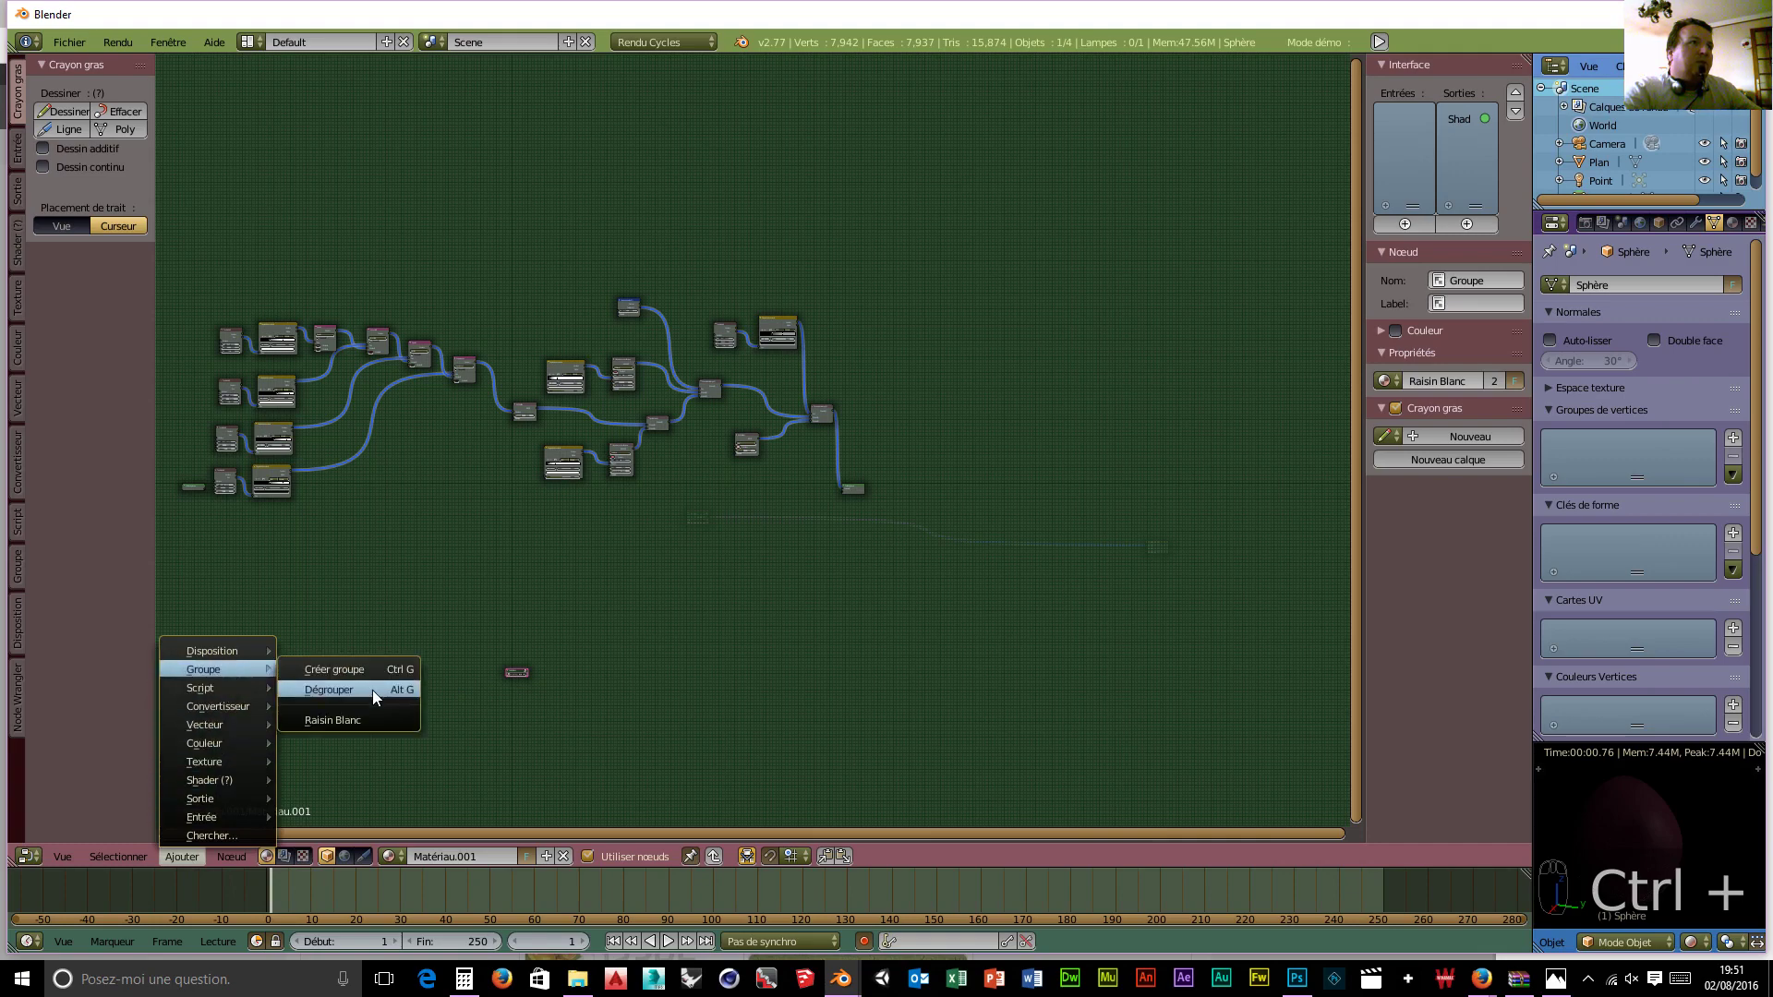
pyautogui.click(373, 690)
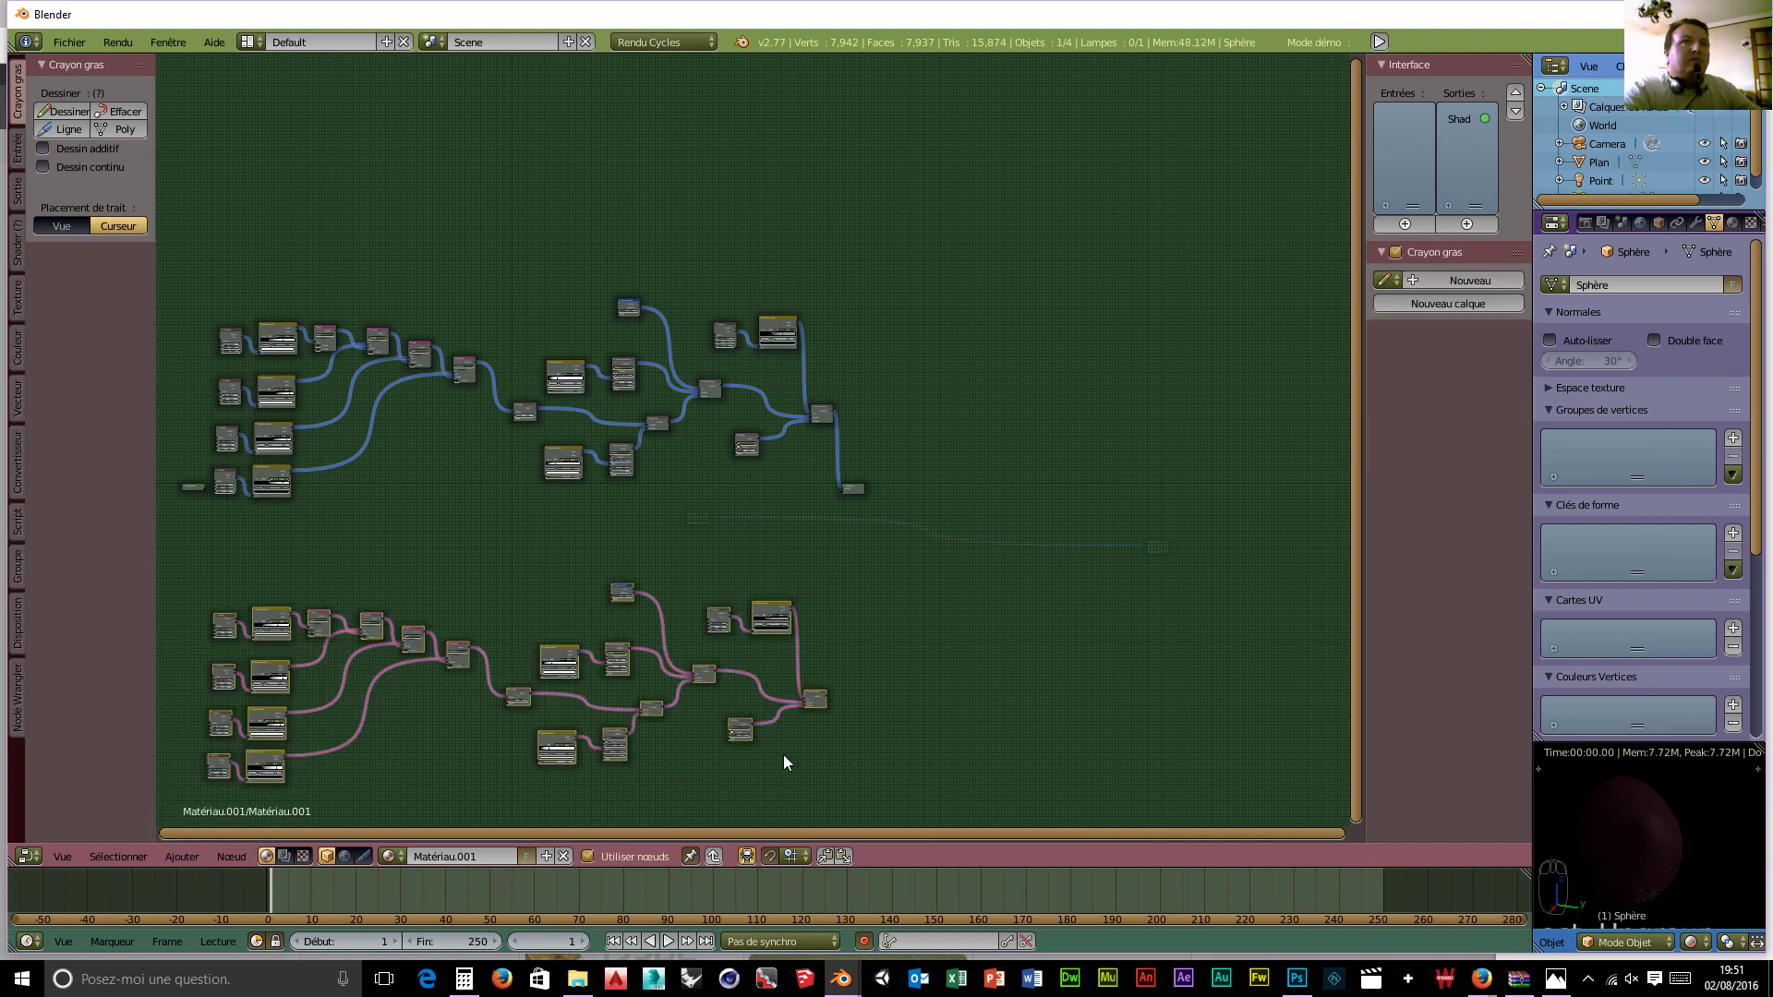
# Step: Return to the top level of Matériau.001 and ungroup the NodeGroup node there
pyautogui.press('Tab')
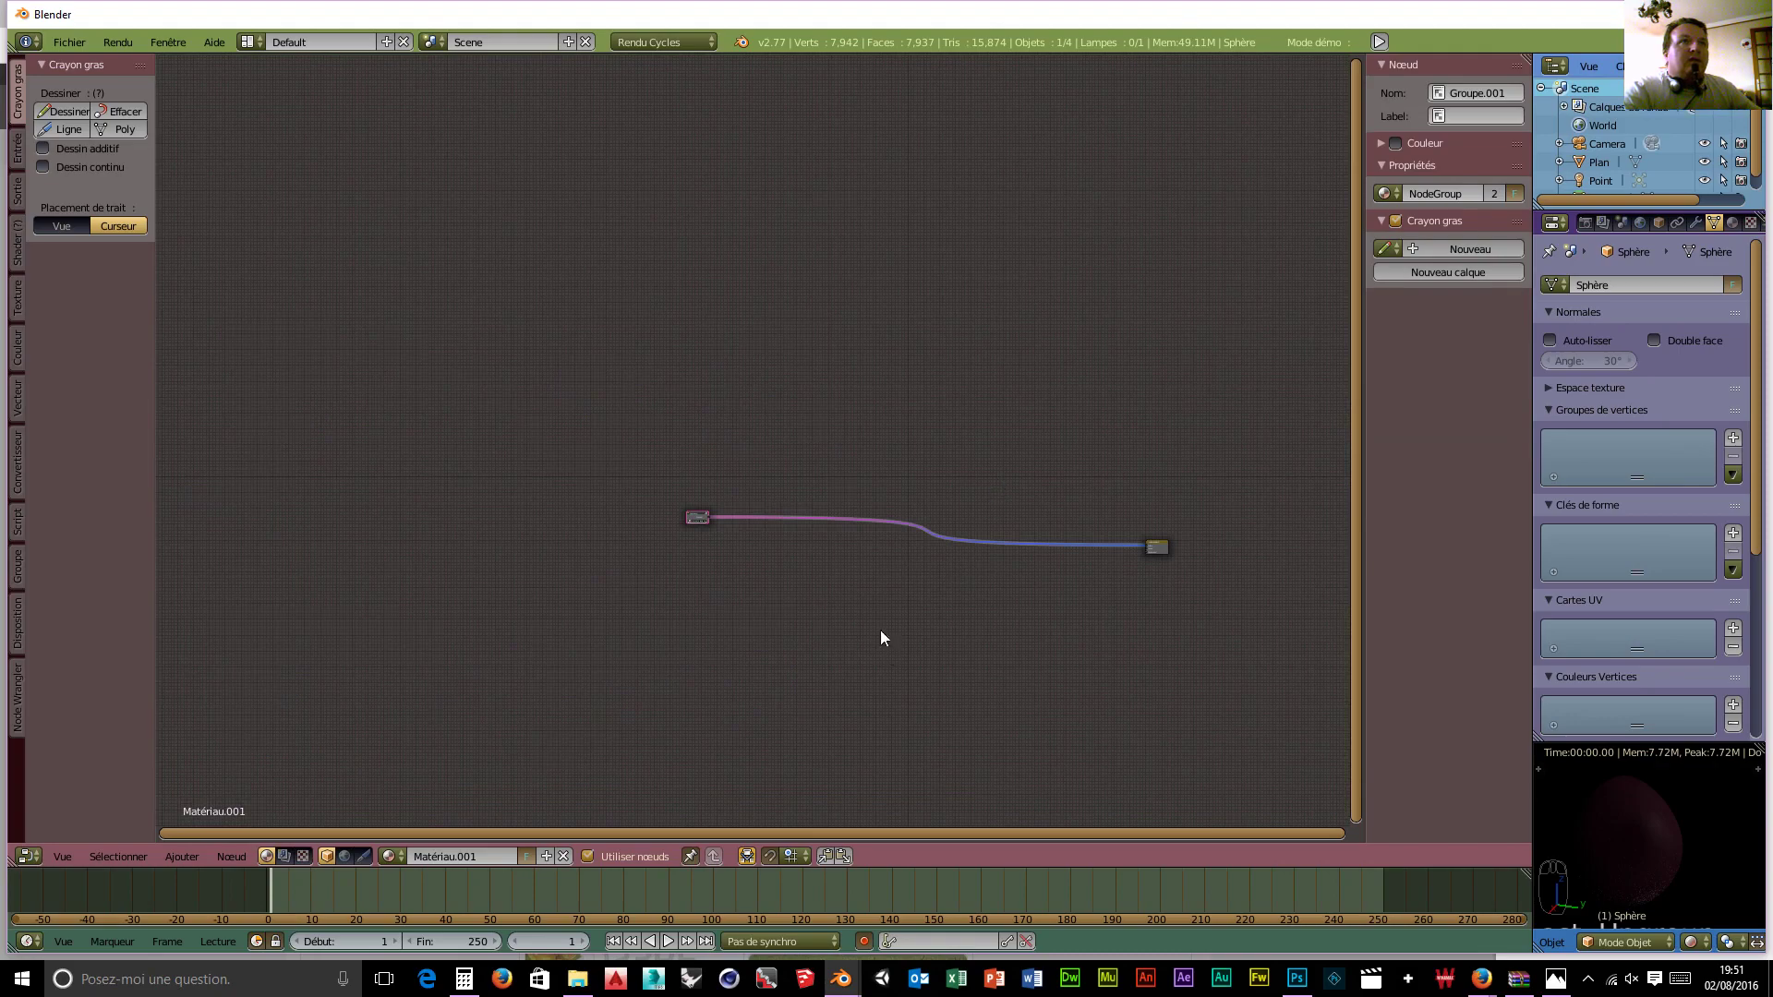
pyautogui.scroll(12, 906, 657)
pyautogui.moveTo(737, 717); pyautogui.dragTo(807, 560, button='middle')
pyautogui.scroll(3, 572, 646)
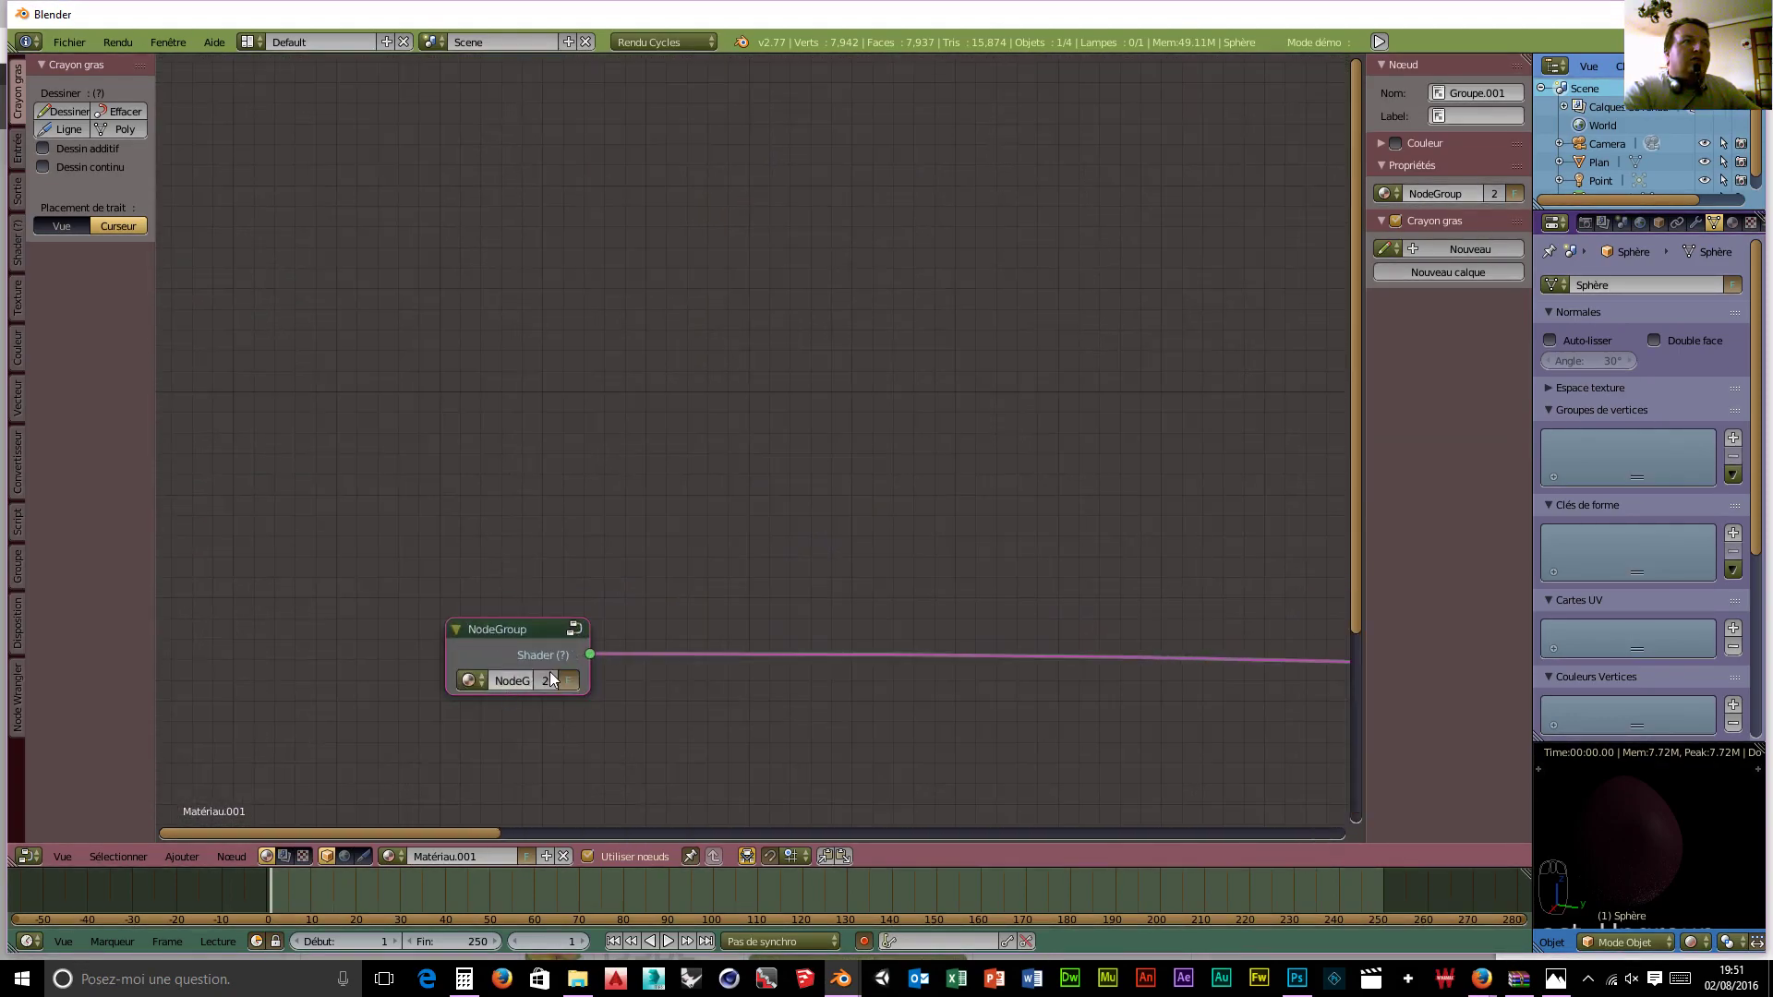
pyautogui.scroll(-3, 675, 682)
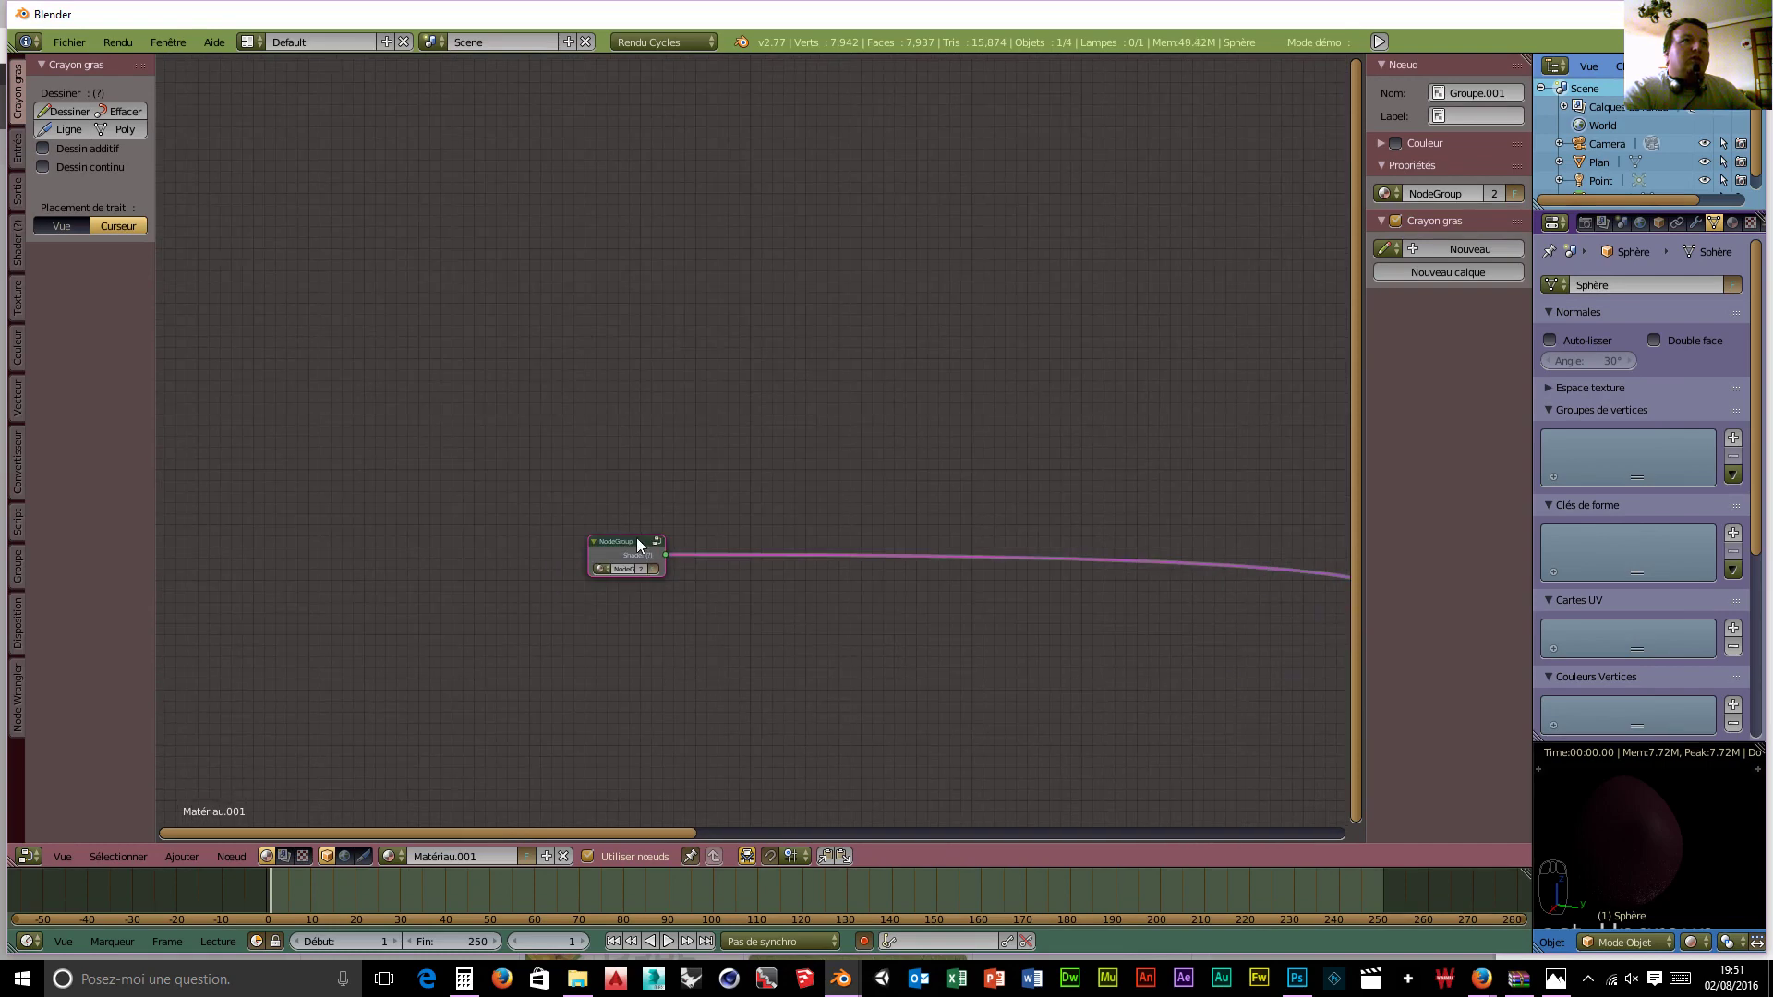
pyautogui.click(181, 856)
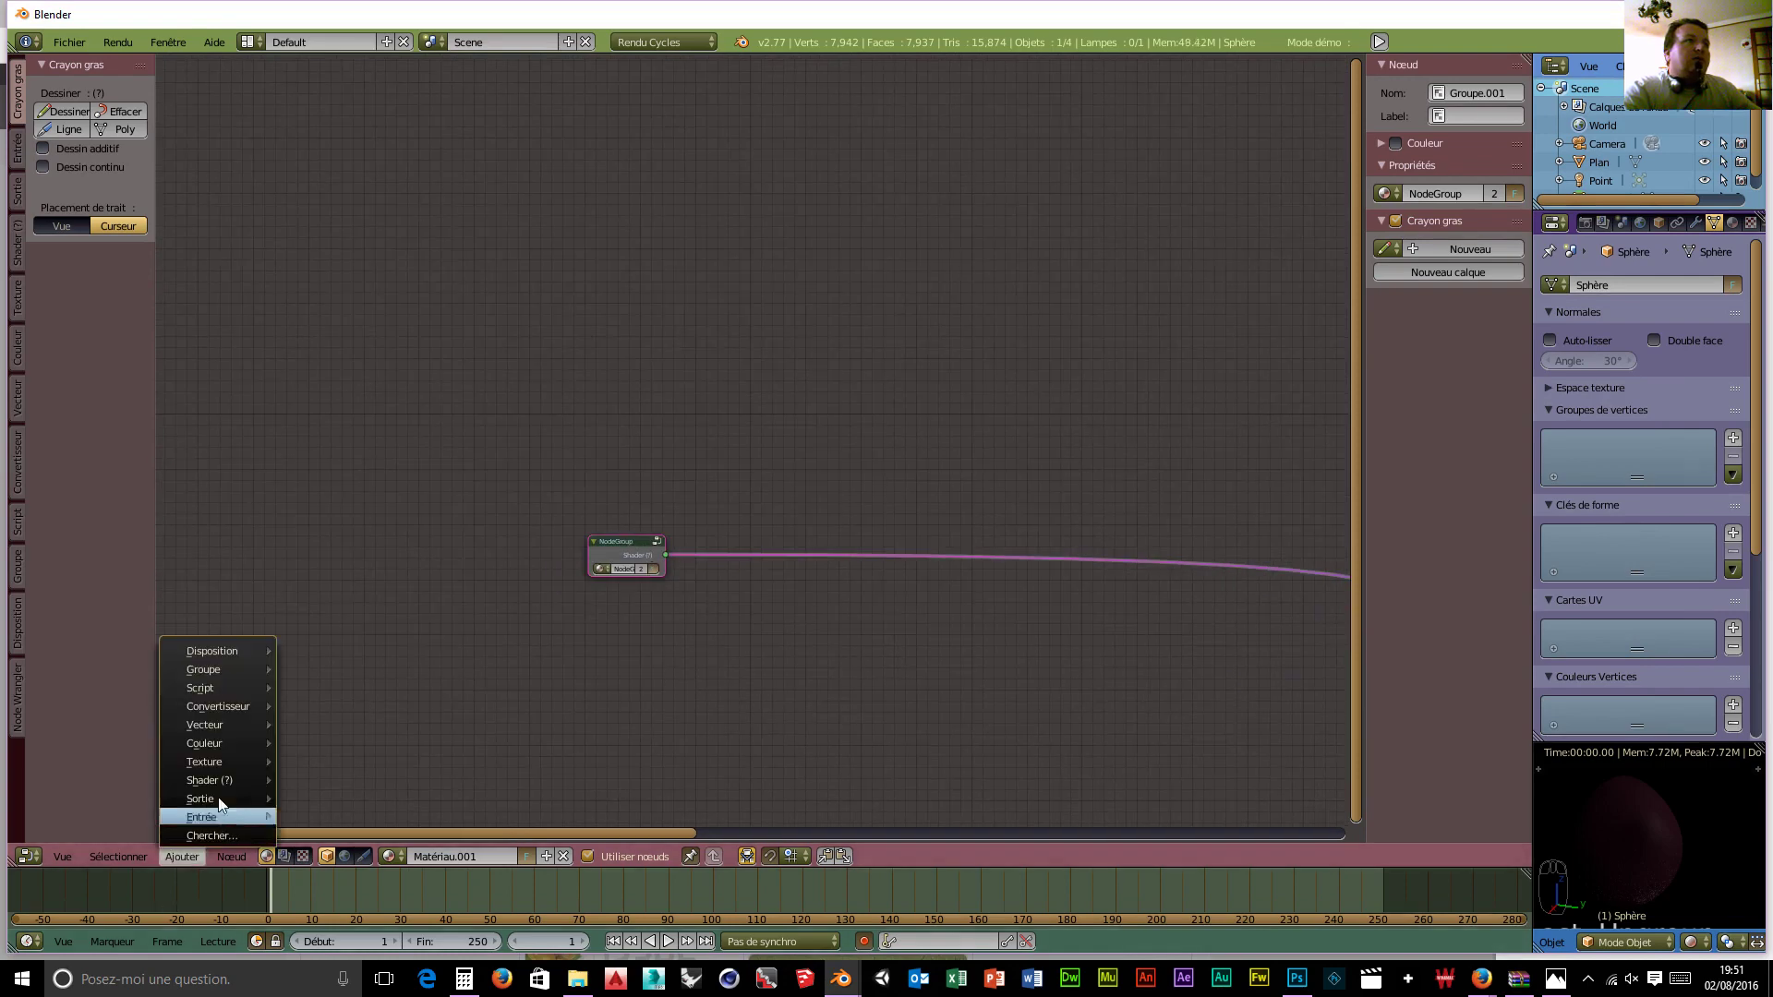
pyautogui.moveTo(237, 706)
pyautogui.moveTo(241, 667)
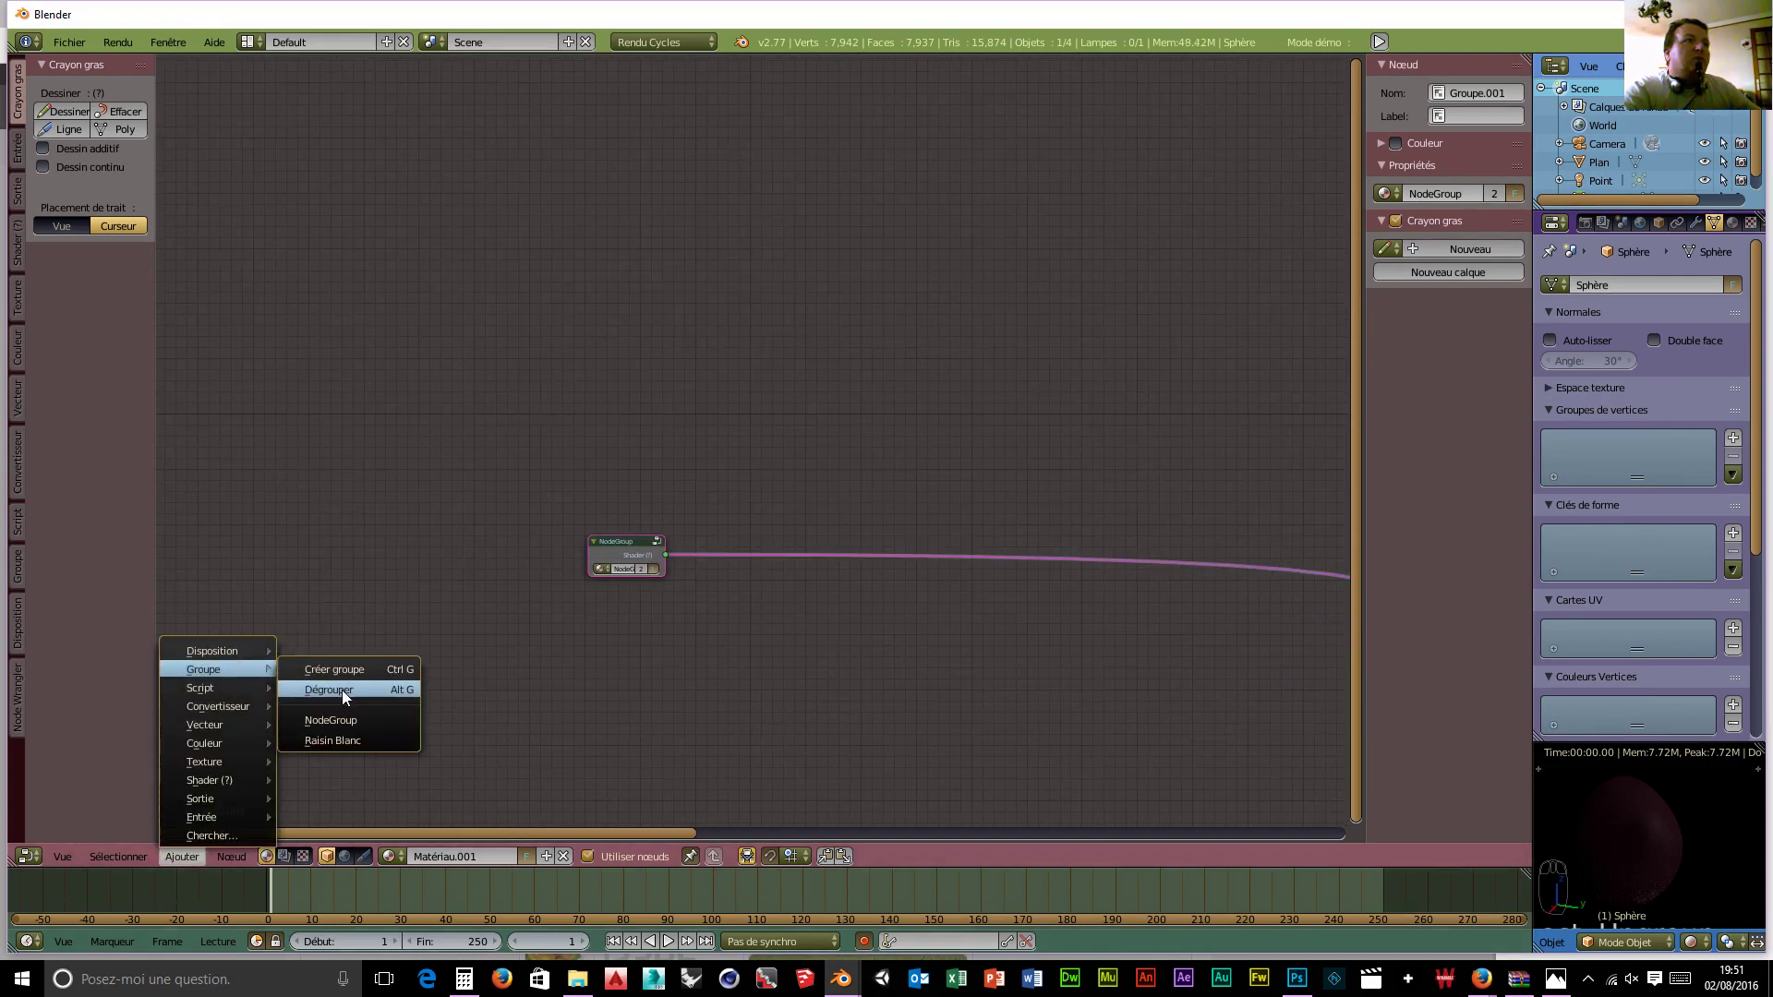
pyautogui.click(342, 690)
pyautogui.scroll(-7, 824, 614)
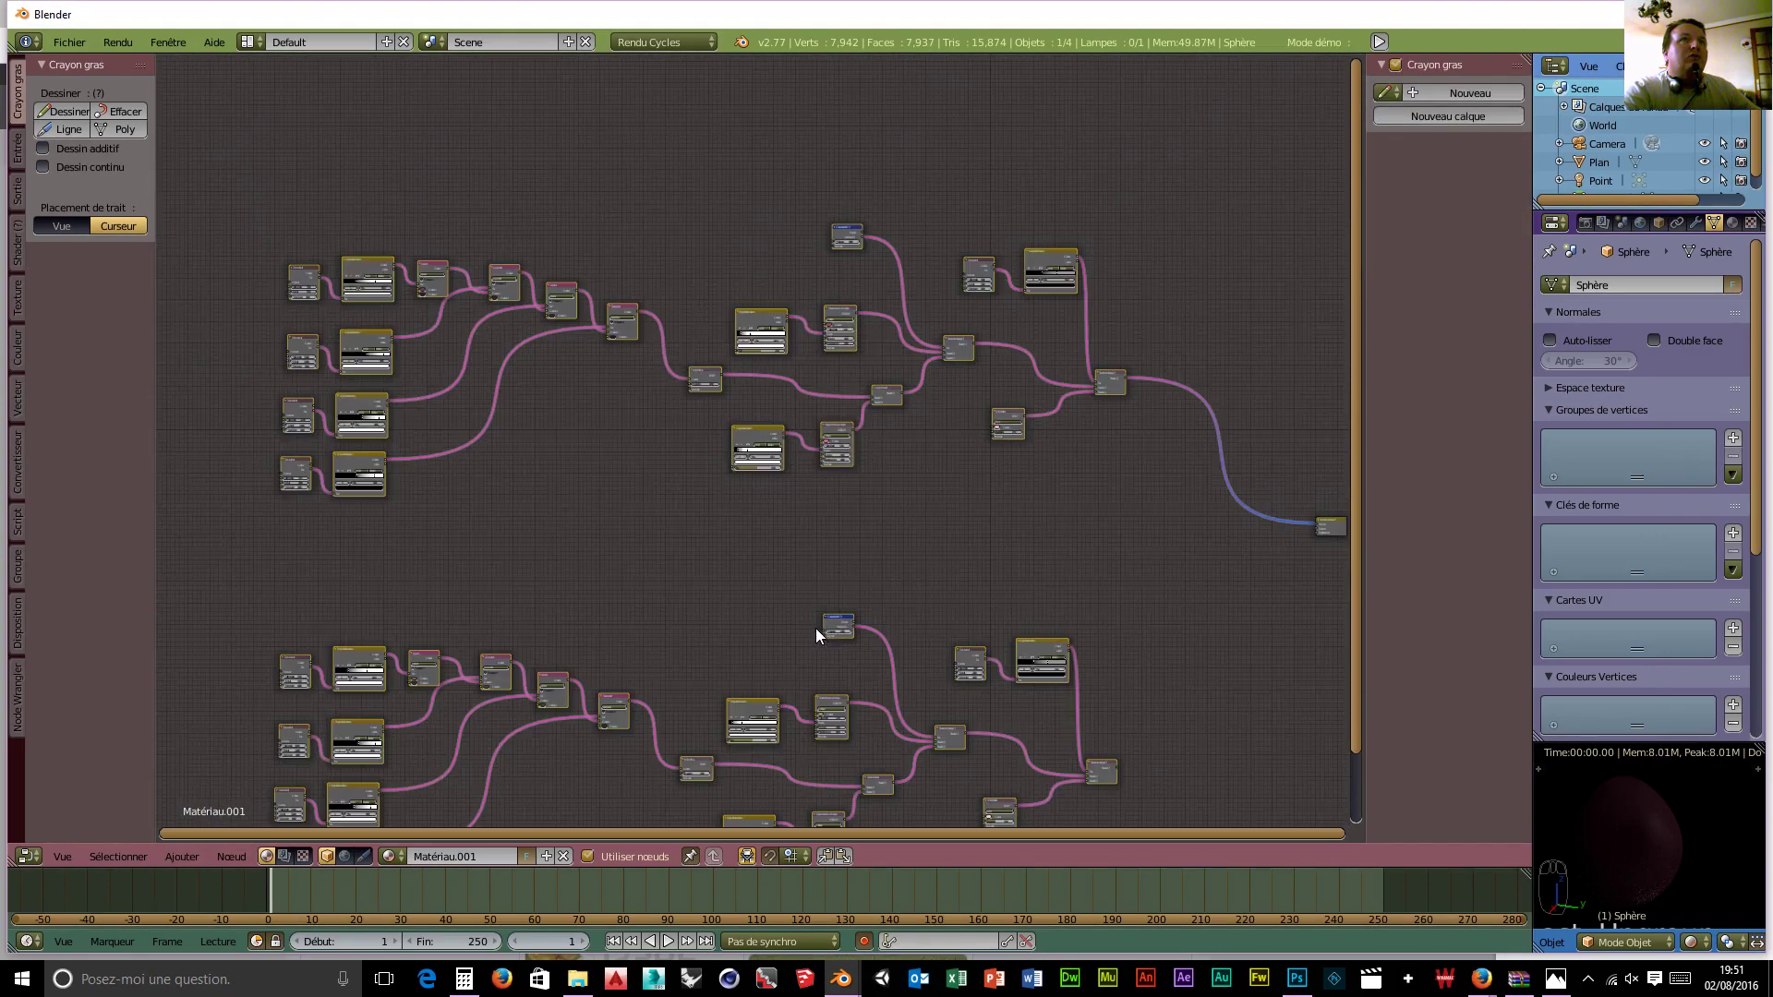
# Step: Move the material output node farther right, to a height between the two ungrouped grape networks
pyautogui.scroll(6, 905, 544)
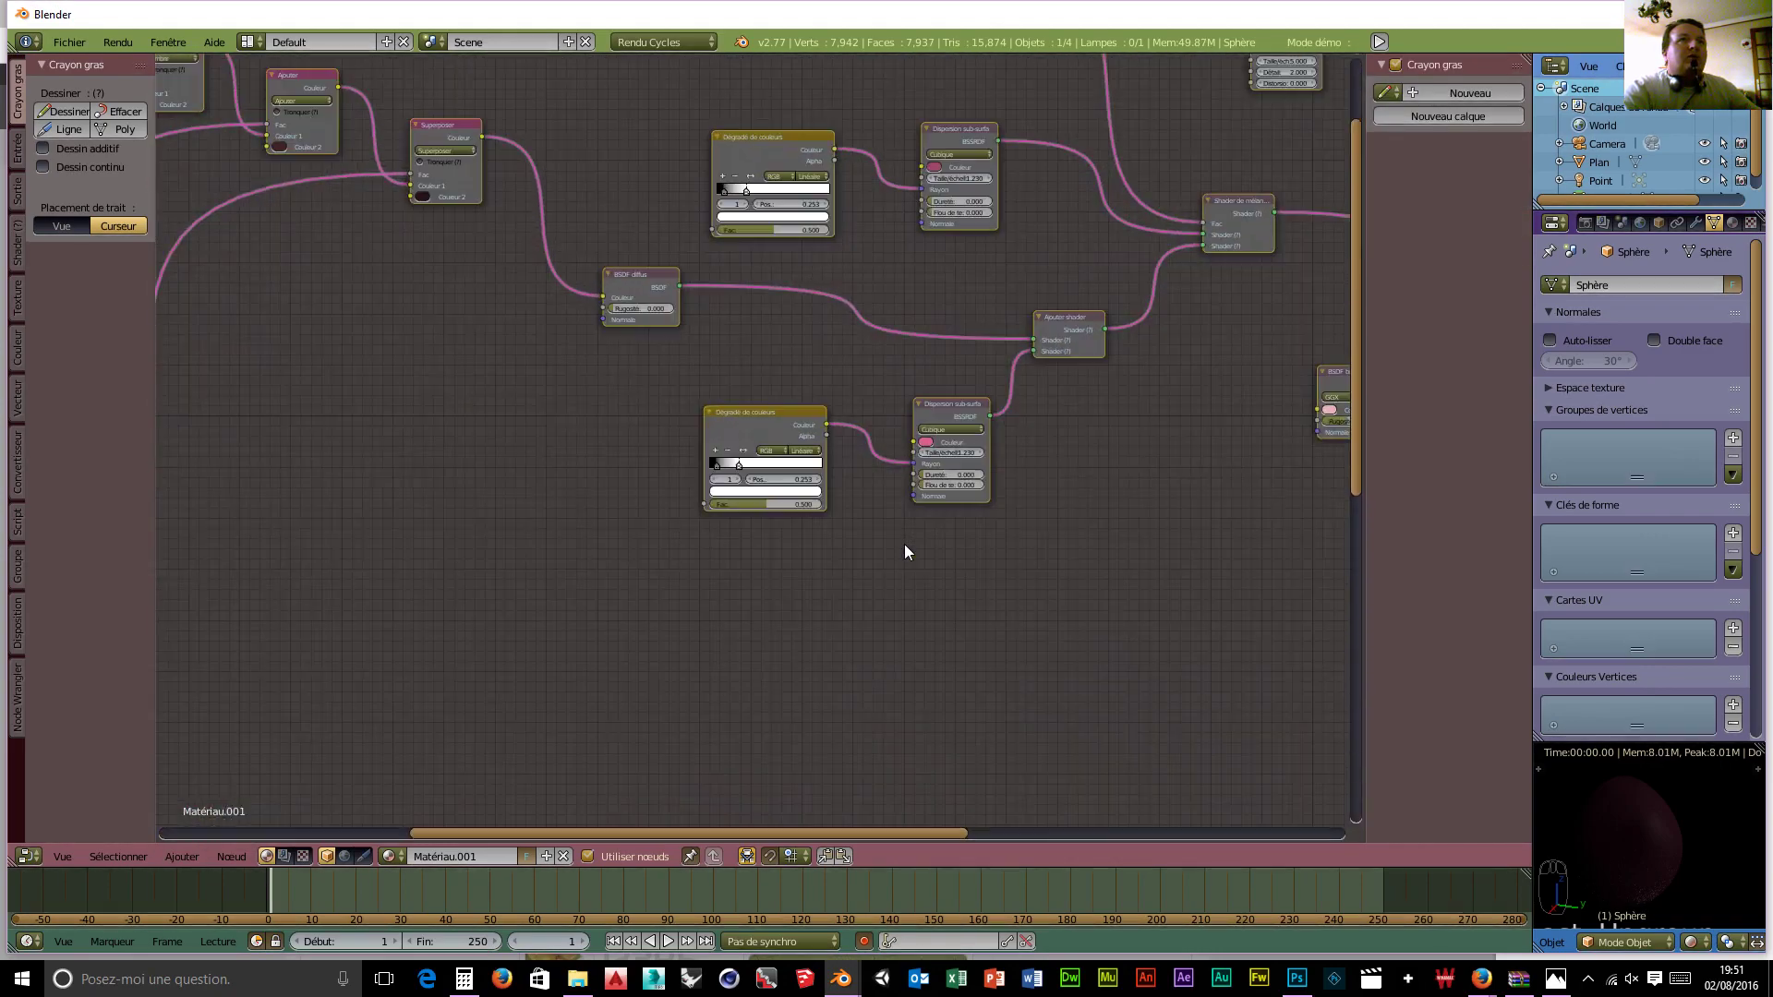
pyautogui.scroll(-2, 897, 559)
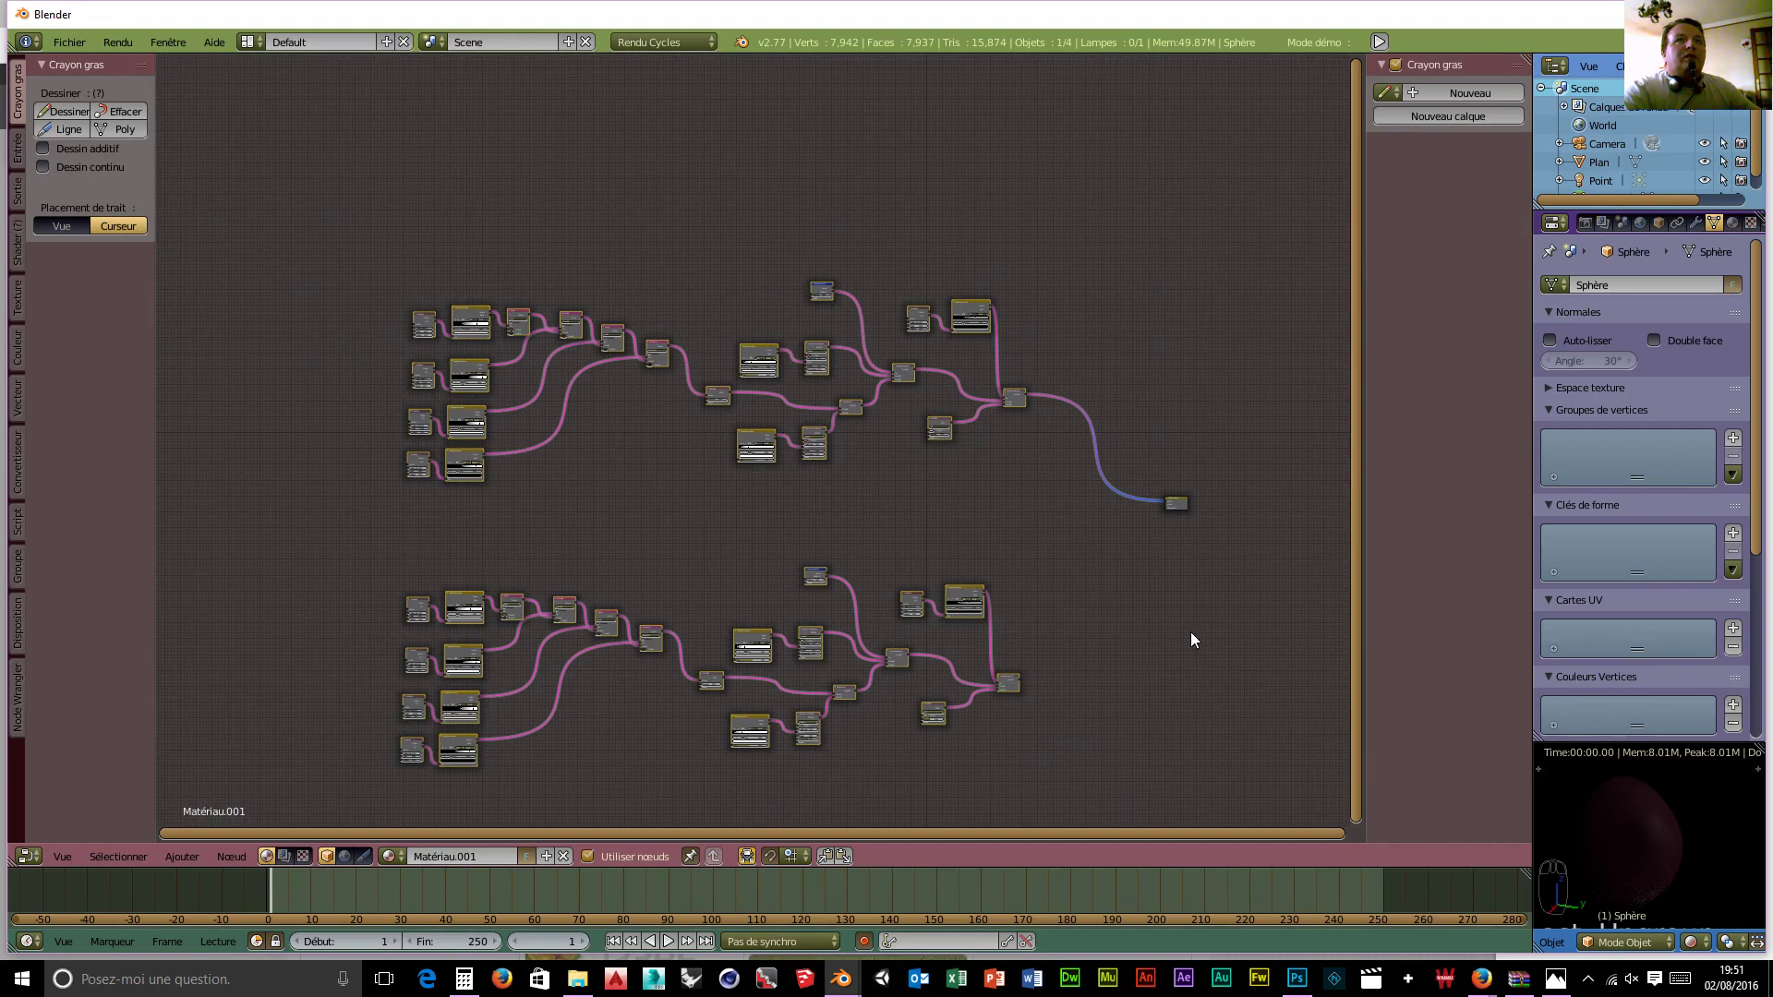
pyautogui.moveTo(1189, 631); pyautogui.dragTo(851, 585, button='middle')
pyautogui.moveTo(558, 463); pyautogui.dragTo(1072, 594, button='middle')
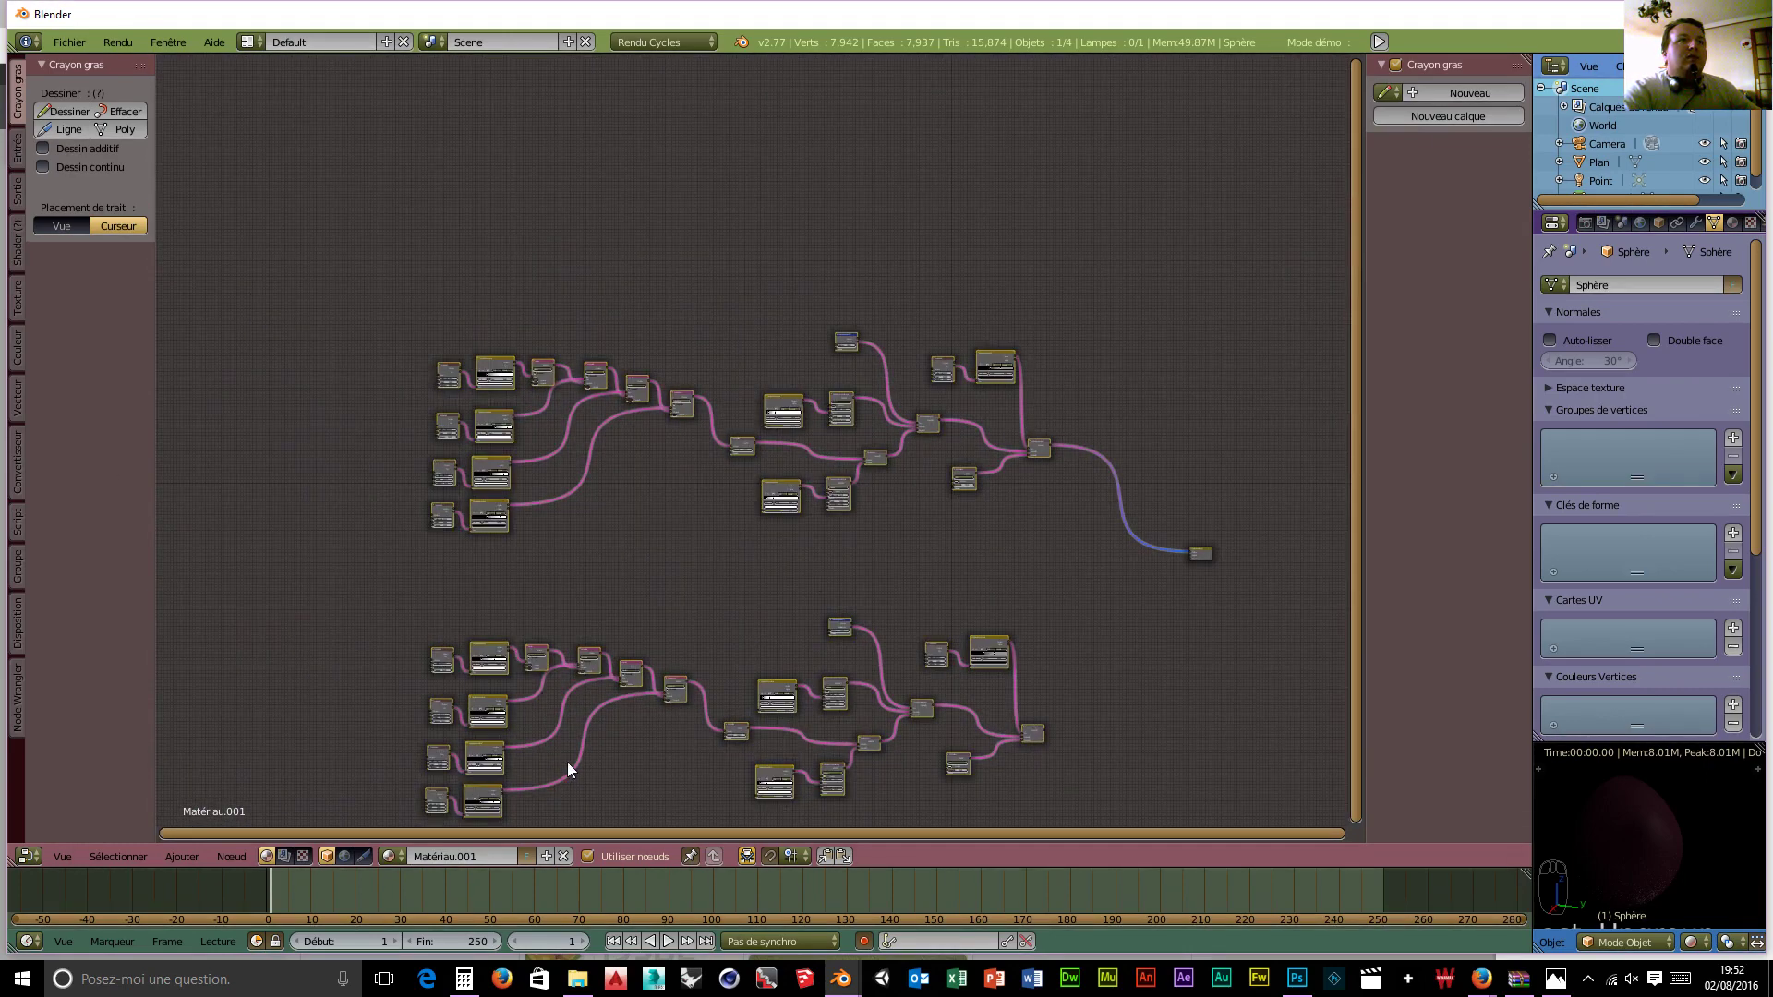
pyautogui.moveTo(1054, 728); pyautogui.dragTo(654, 711, button='middle')
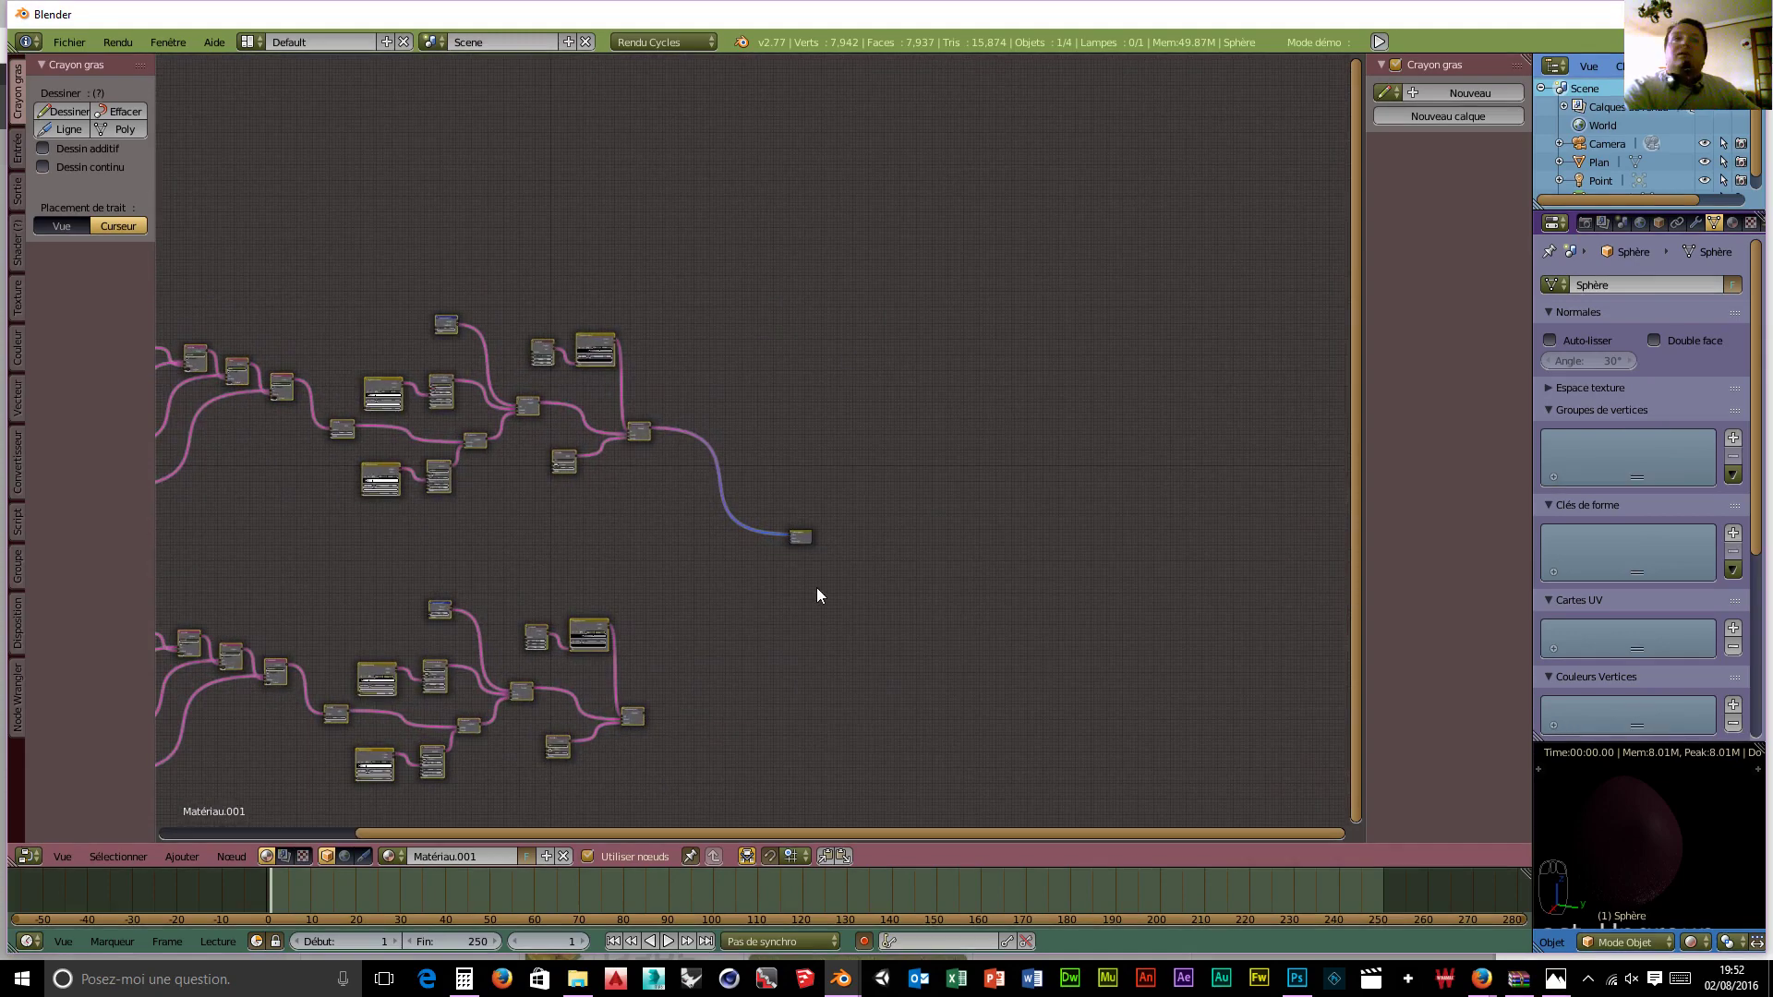
pyautogui.moveTo(800, 540); pyautogui.dragTo(882, 544)
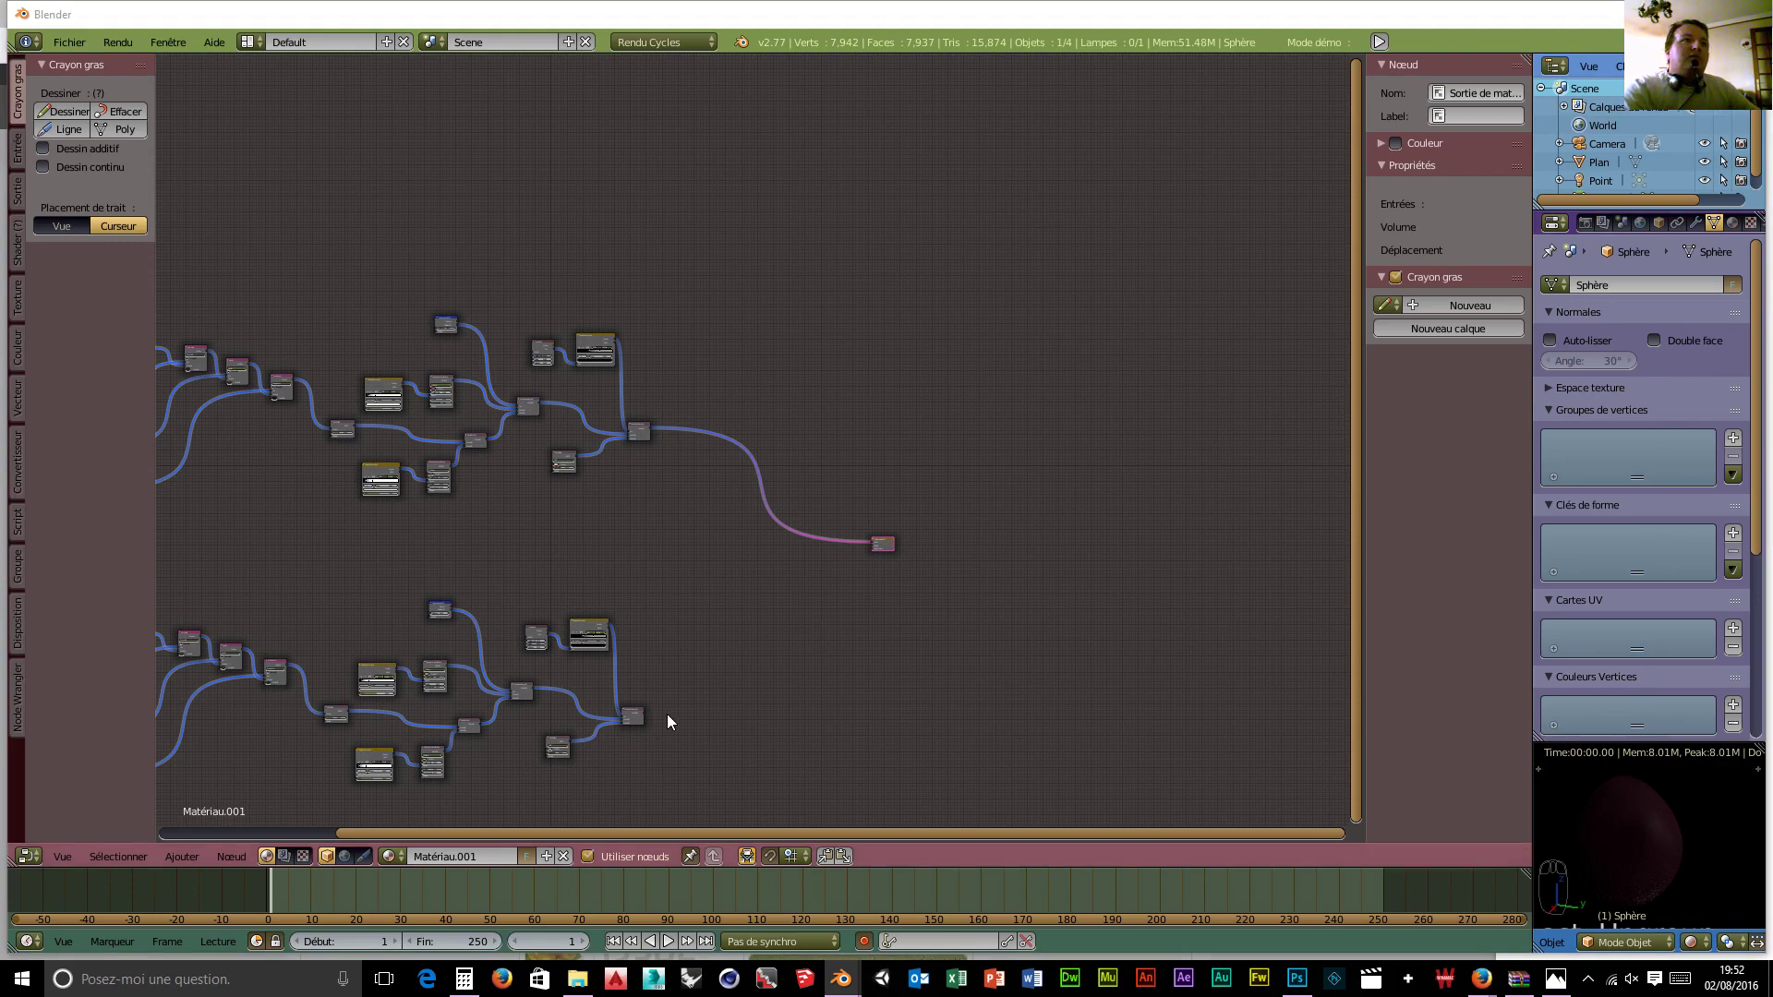
pyautogui.moveTo(889, 537); pyautogui.dragTo(907, 552)
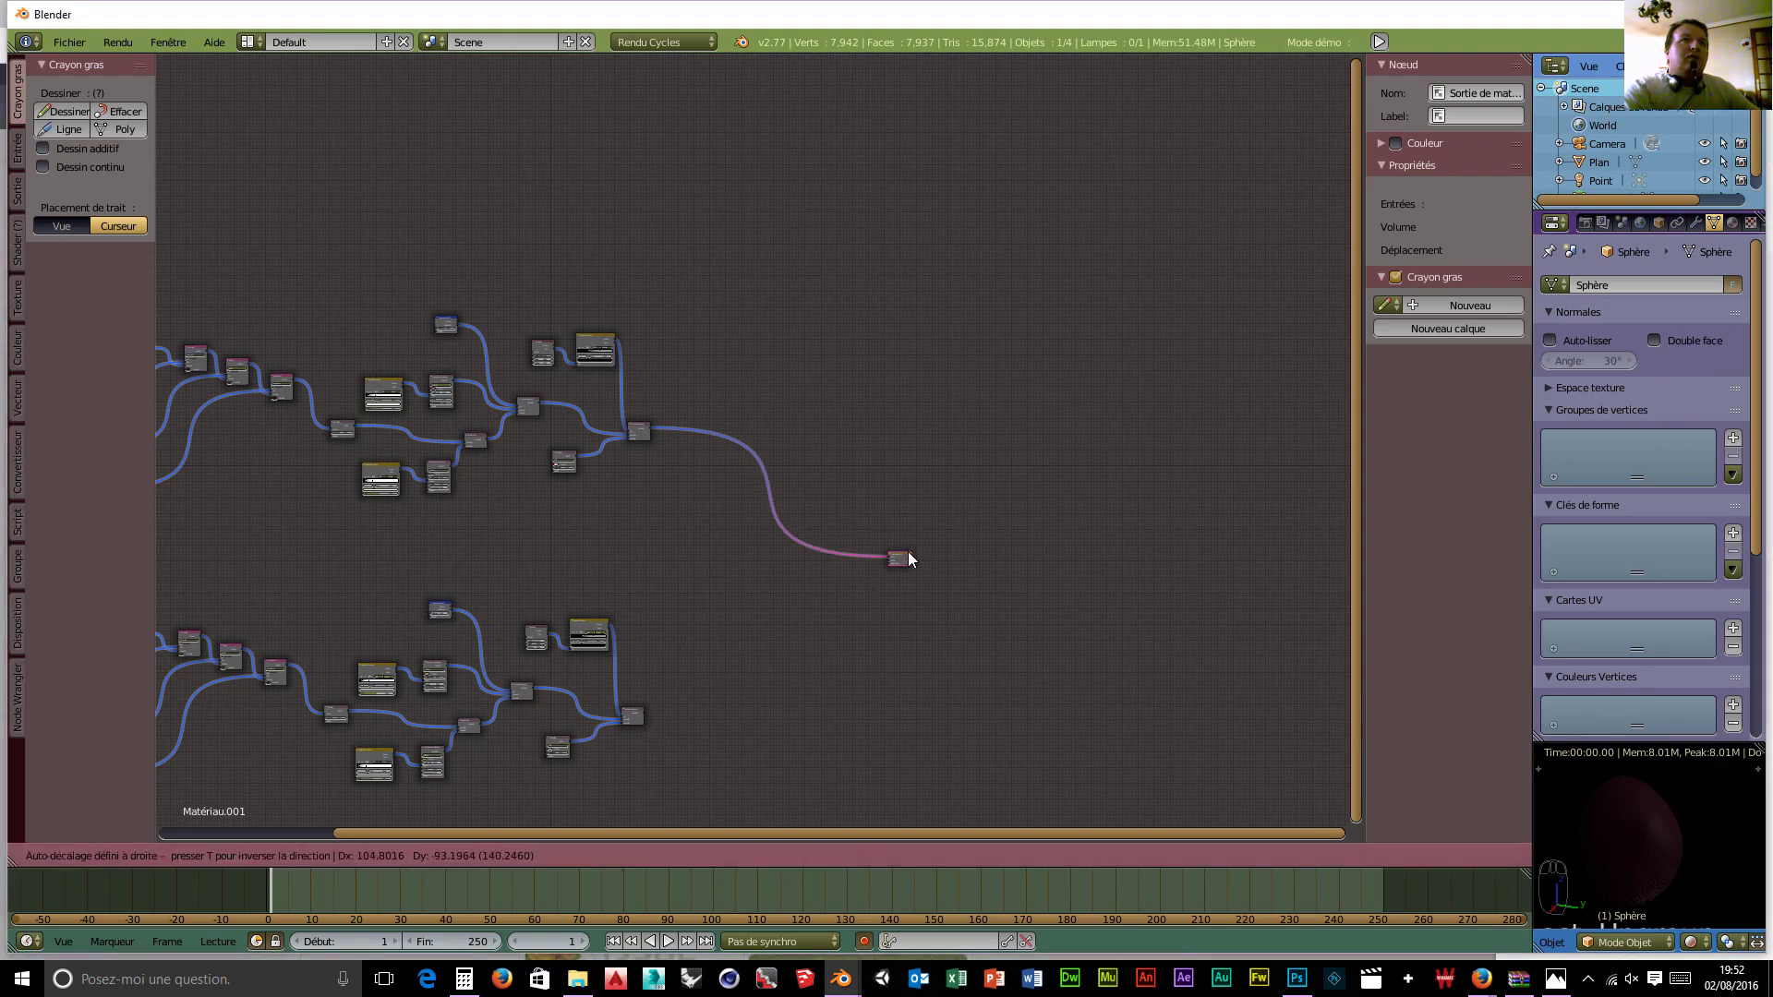
# Step: Insert a Mix Shader (Shader de mélange) on the link just before the material output
pyautogui.scroll(12, 850, 632)
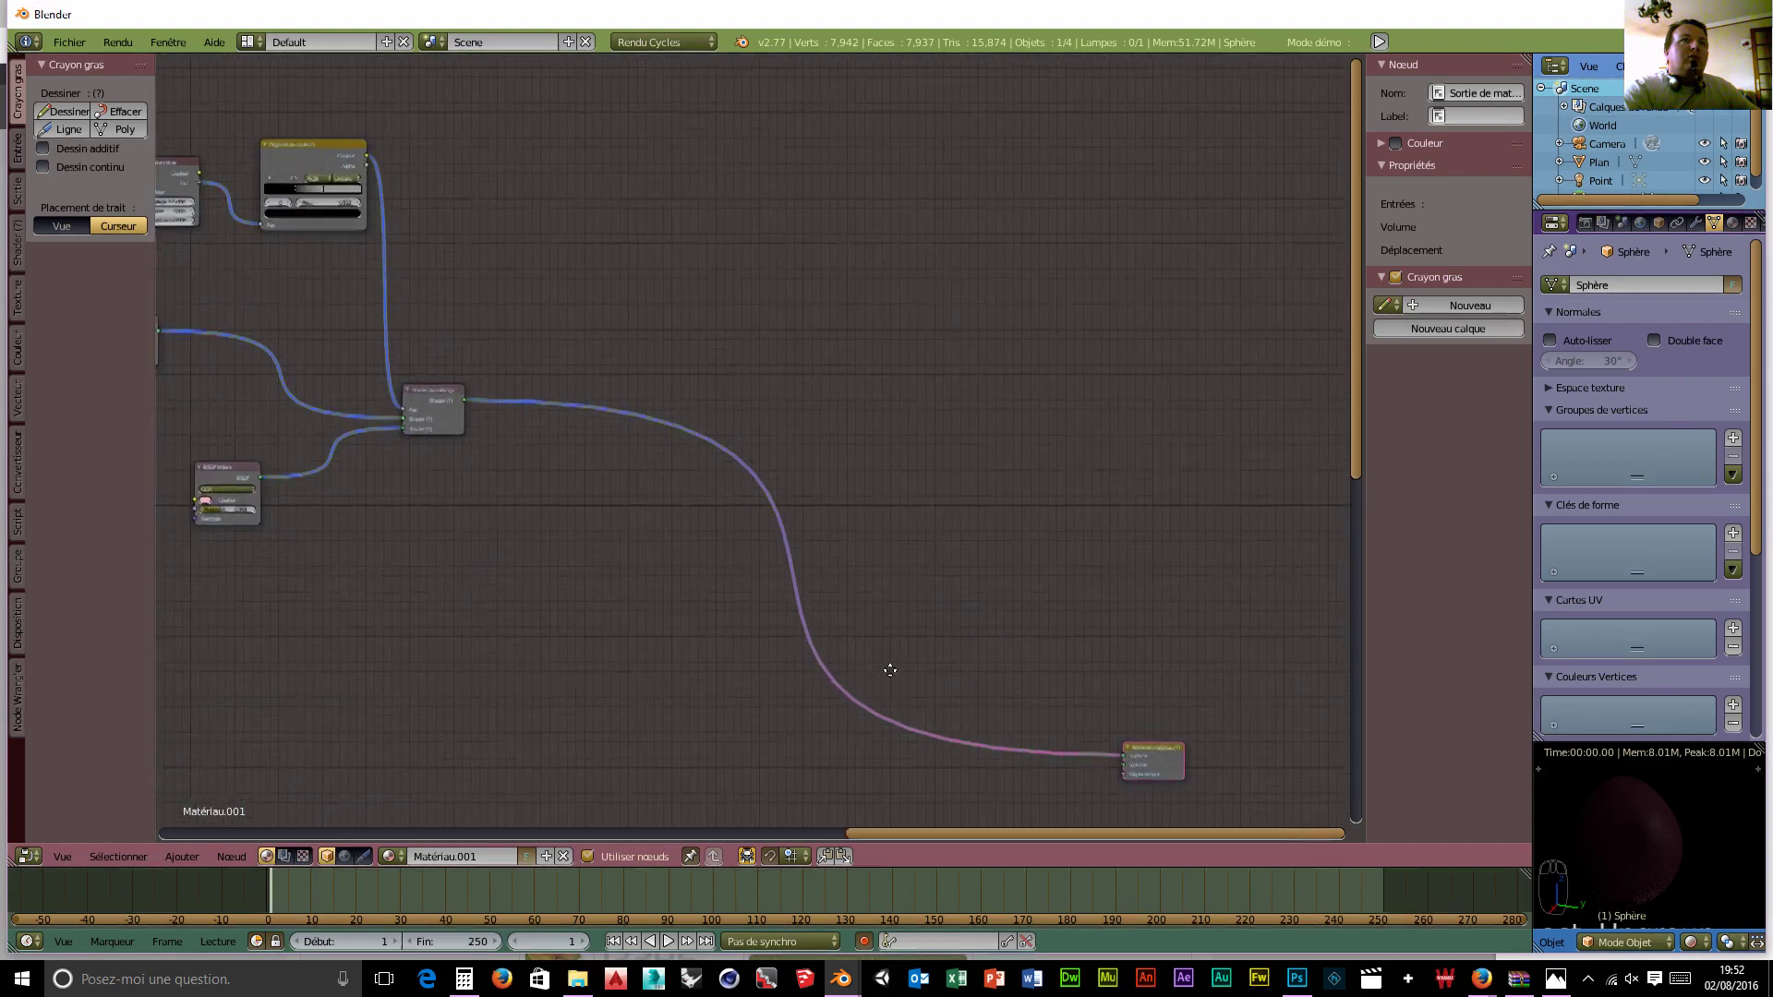
pyautogui.moveTo(886, 674); pyautogui.dragTo(759, 403, button='middle')
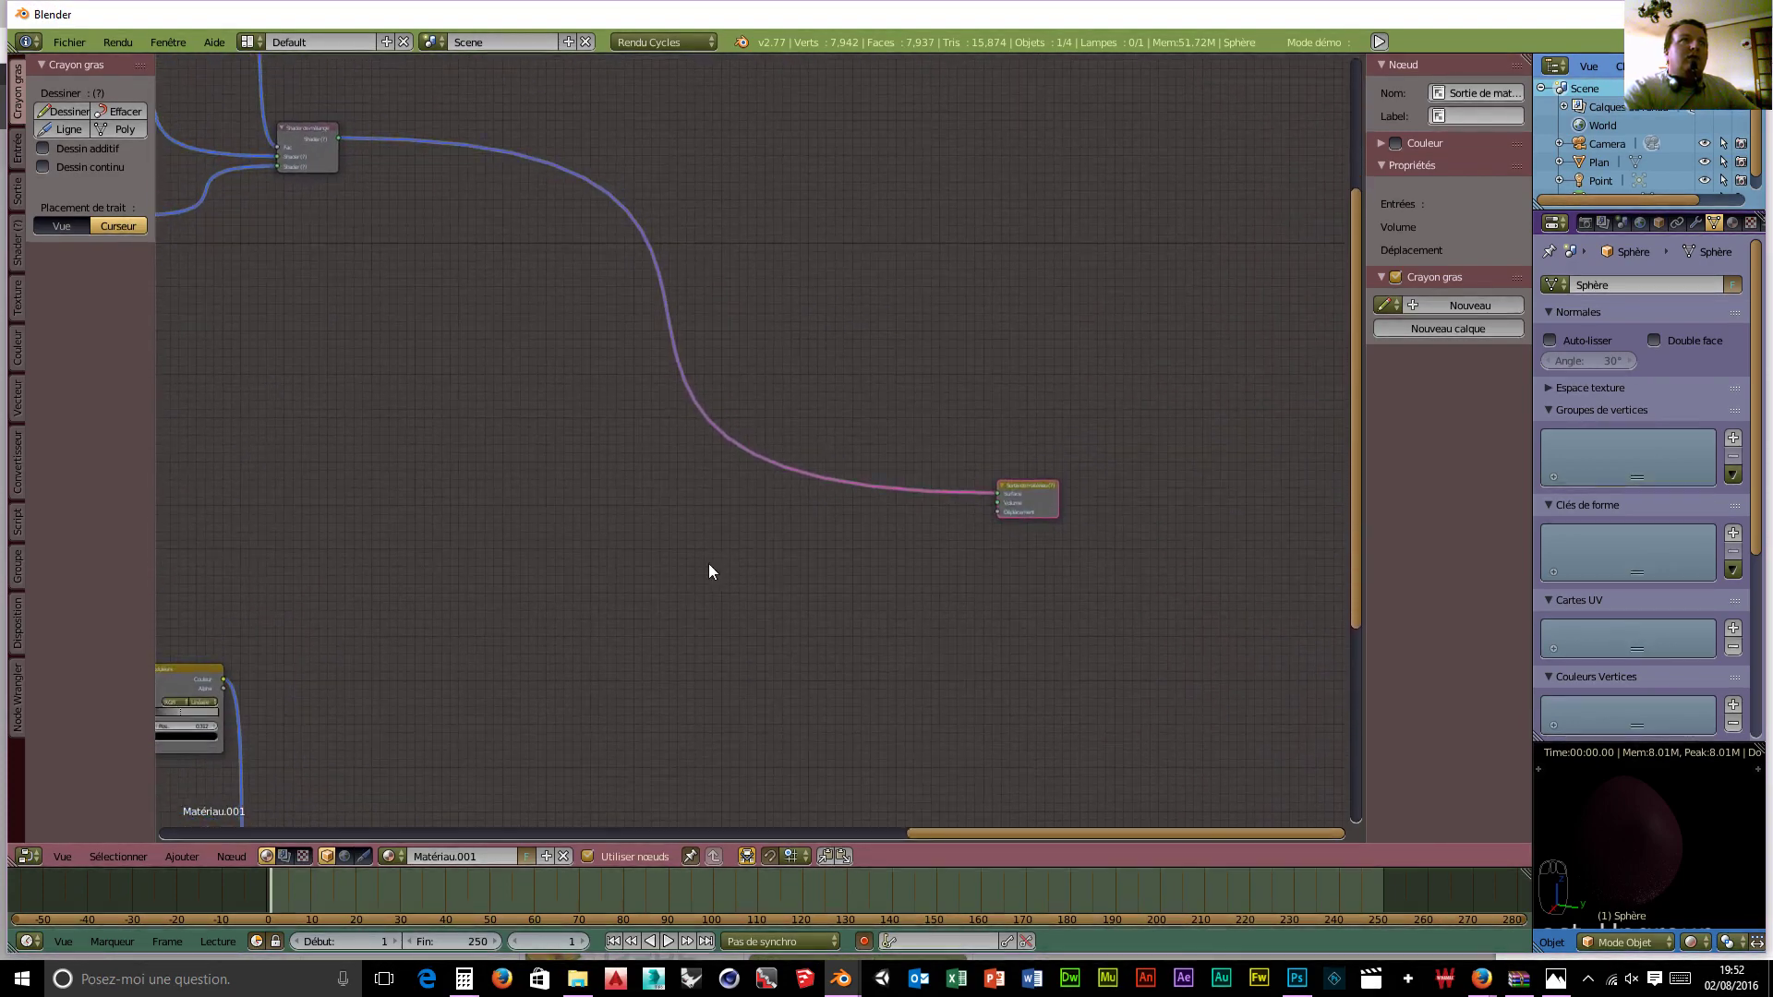
pyautogui.scroll(-2, 734, 519)
pyautogui.scroll(2, 768, 520)
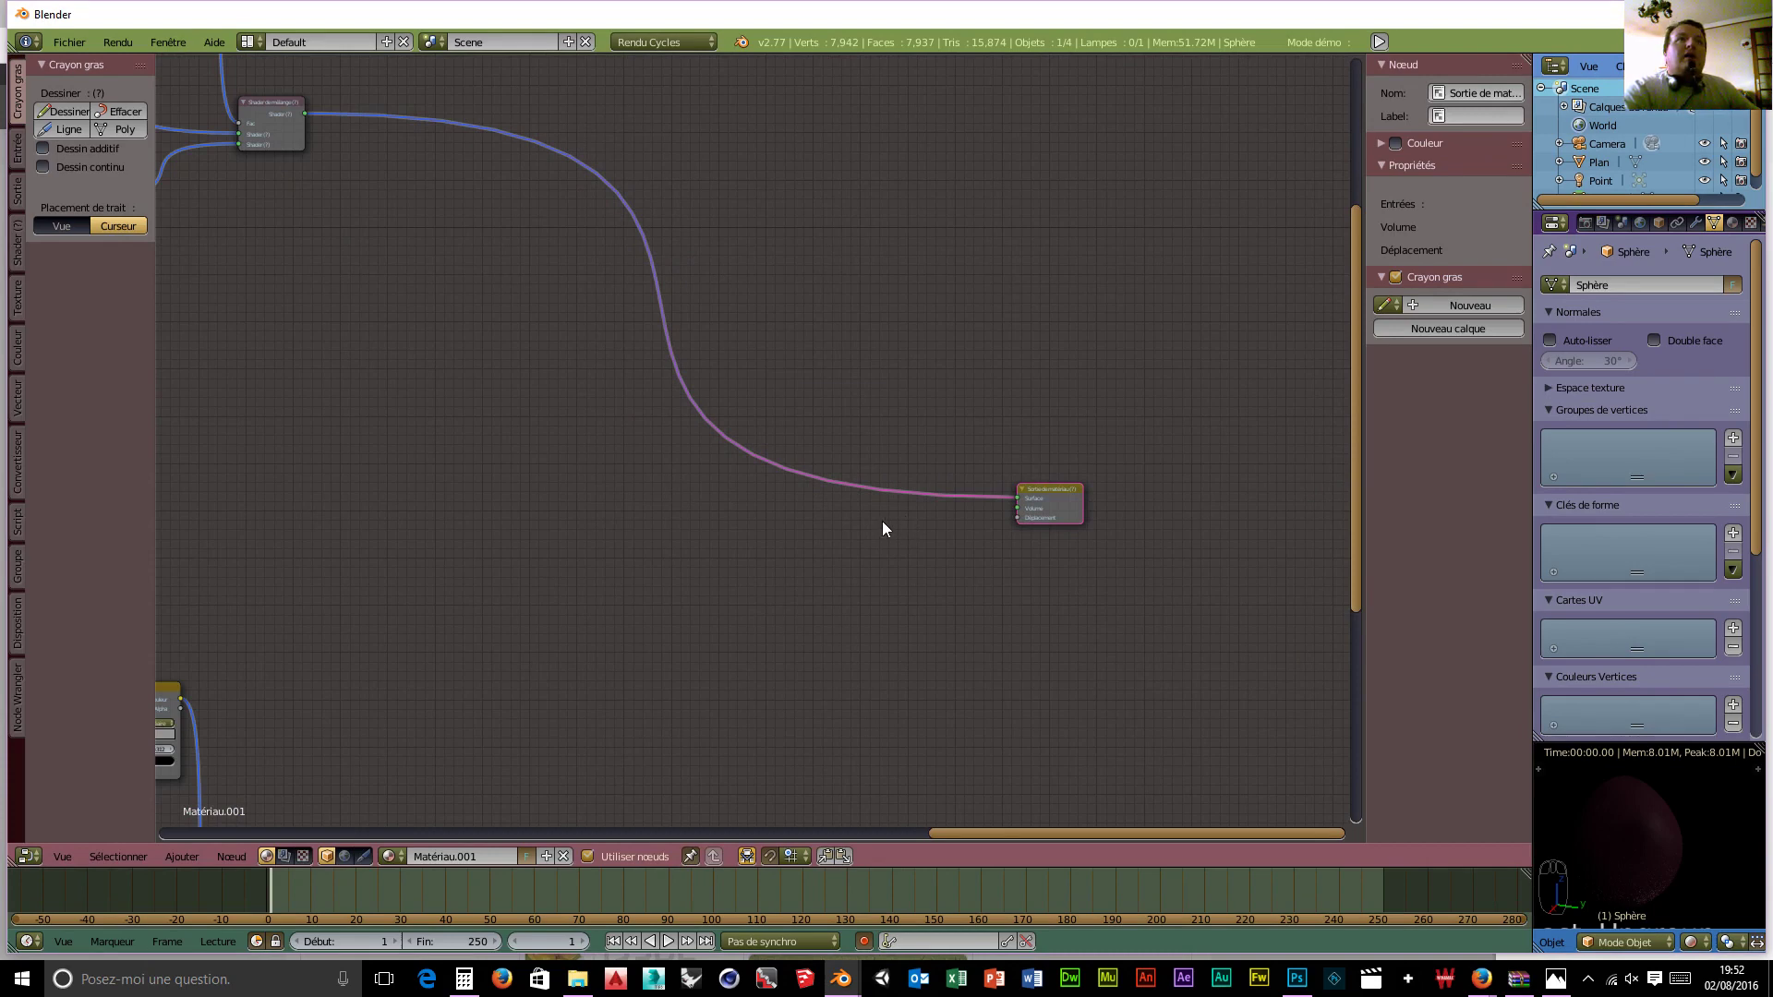
pyautogui.hotkey('shift', 'a')
pyautogui.moveTo(839, 485)
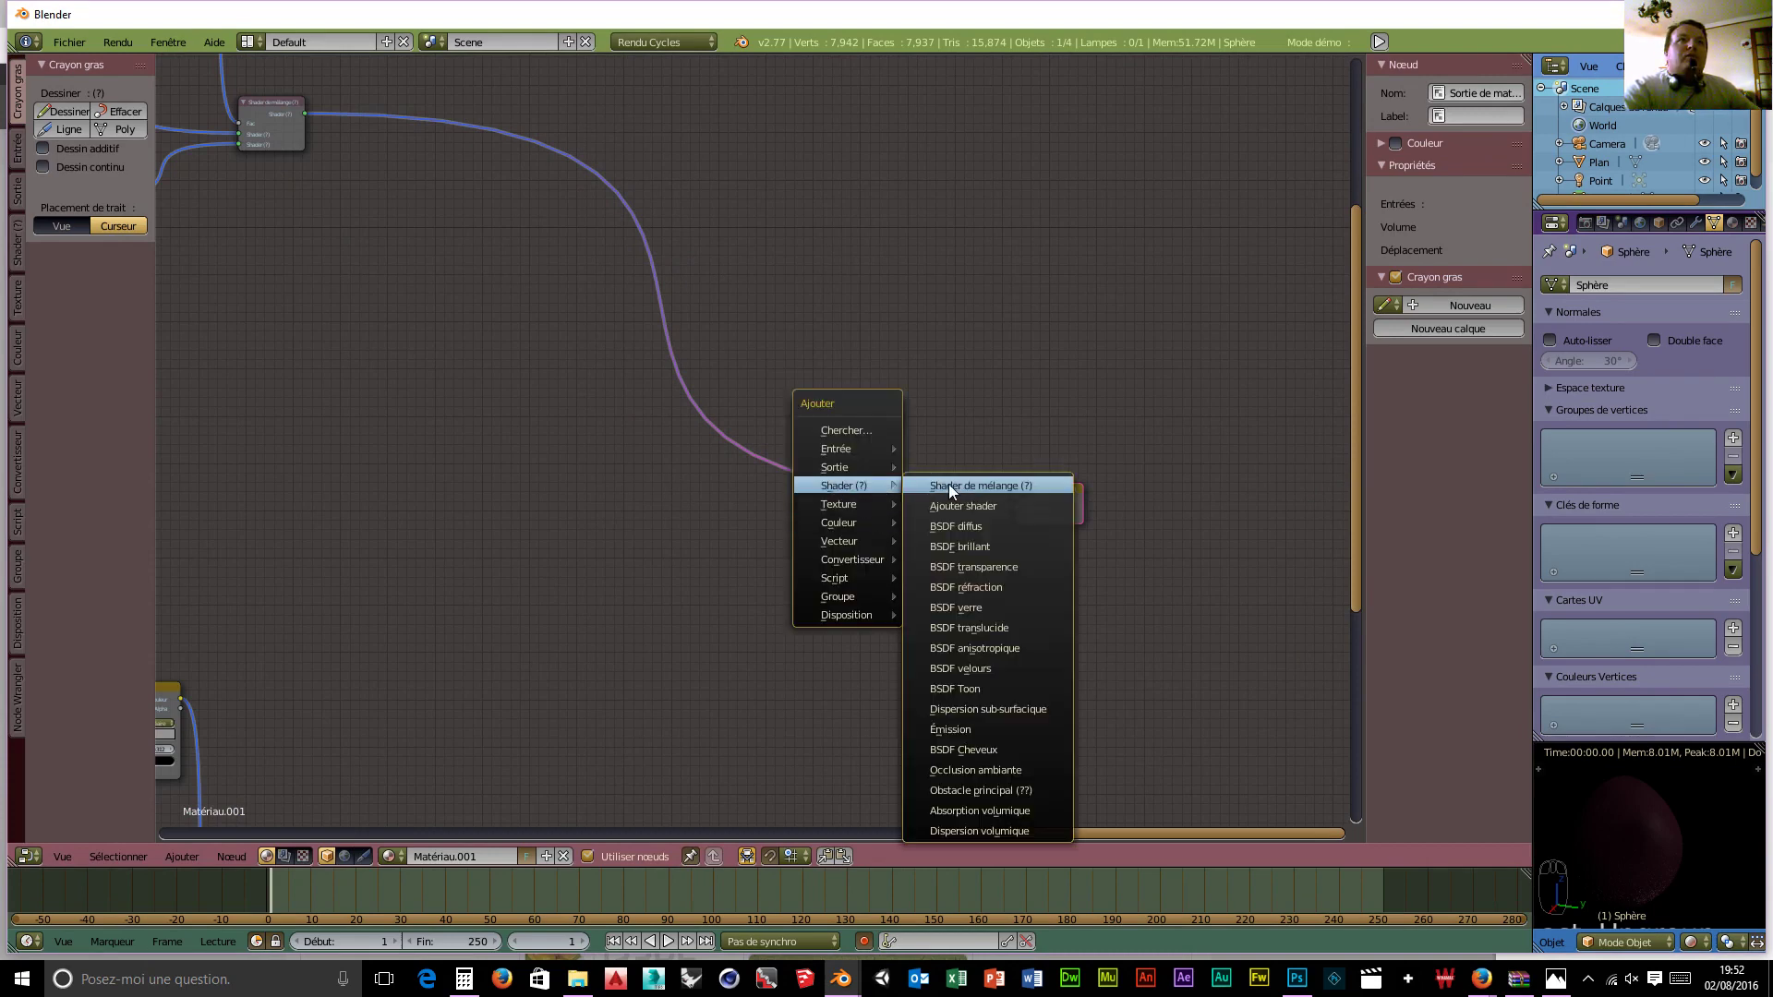
pyautogui.click(950, 484)
pyautogui.click(905, 453)
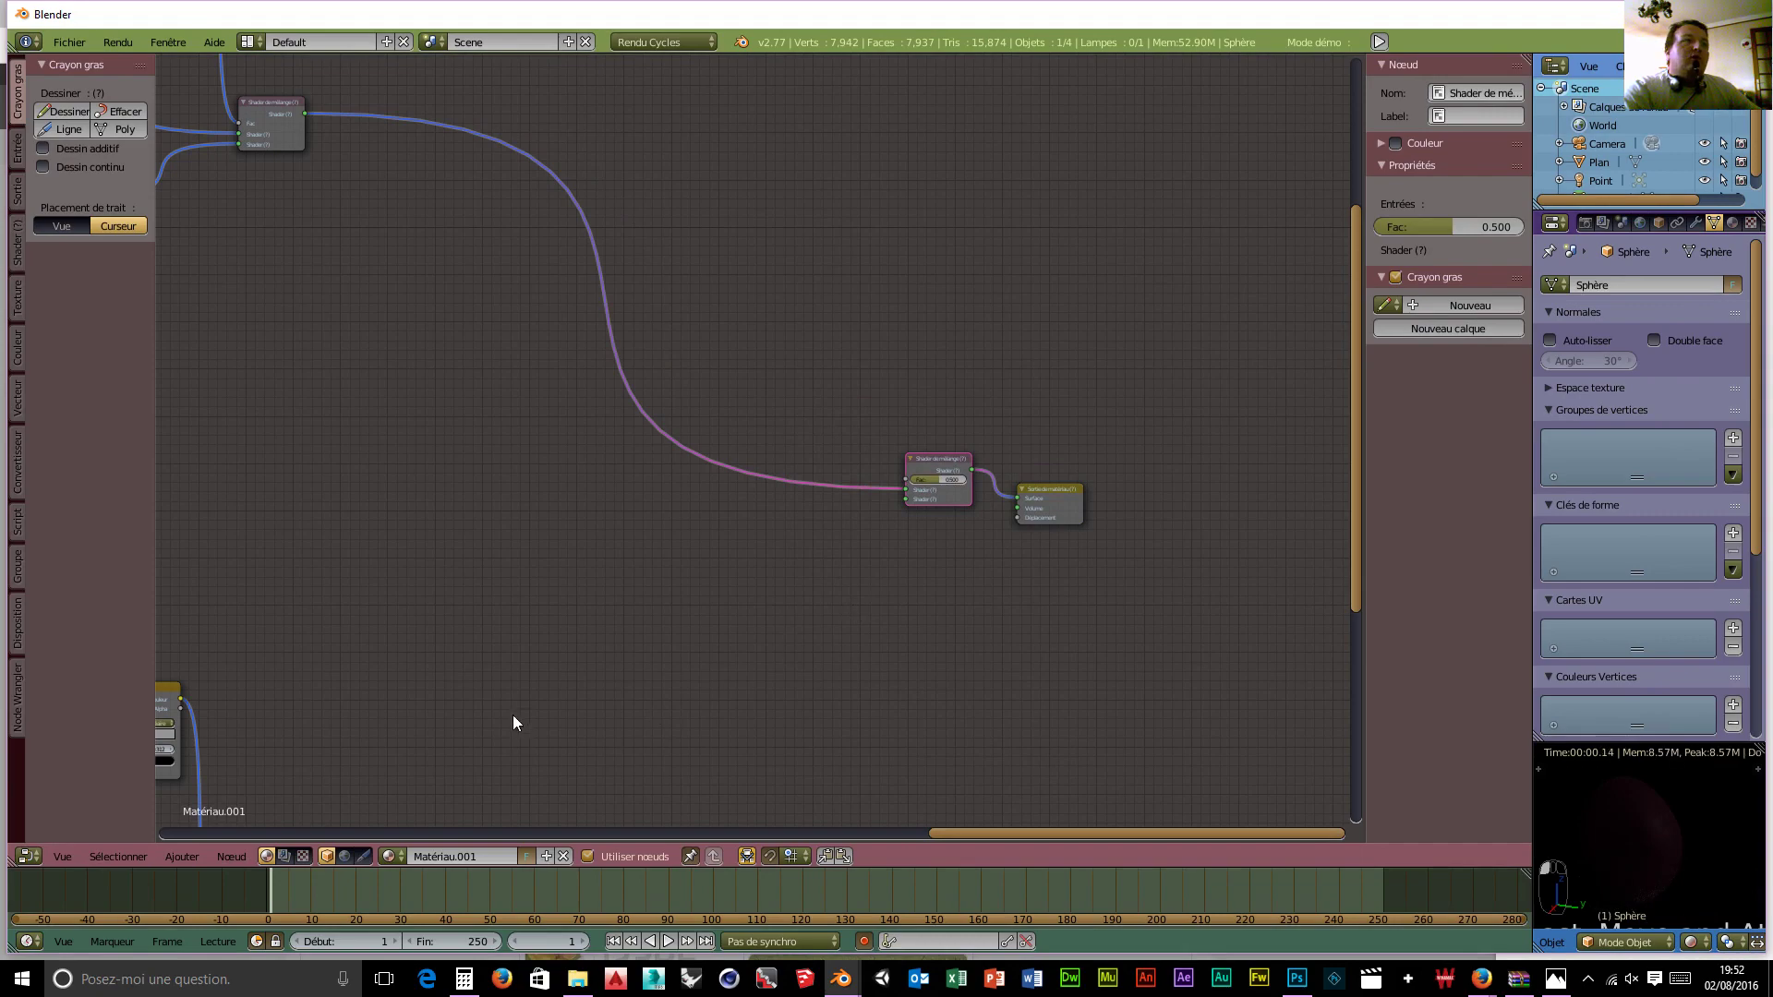
# Step: Connect the lower network's final shader output to the second shader input of the new Mix Shader
pyautogui.scroll(-4, 514, 722)
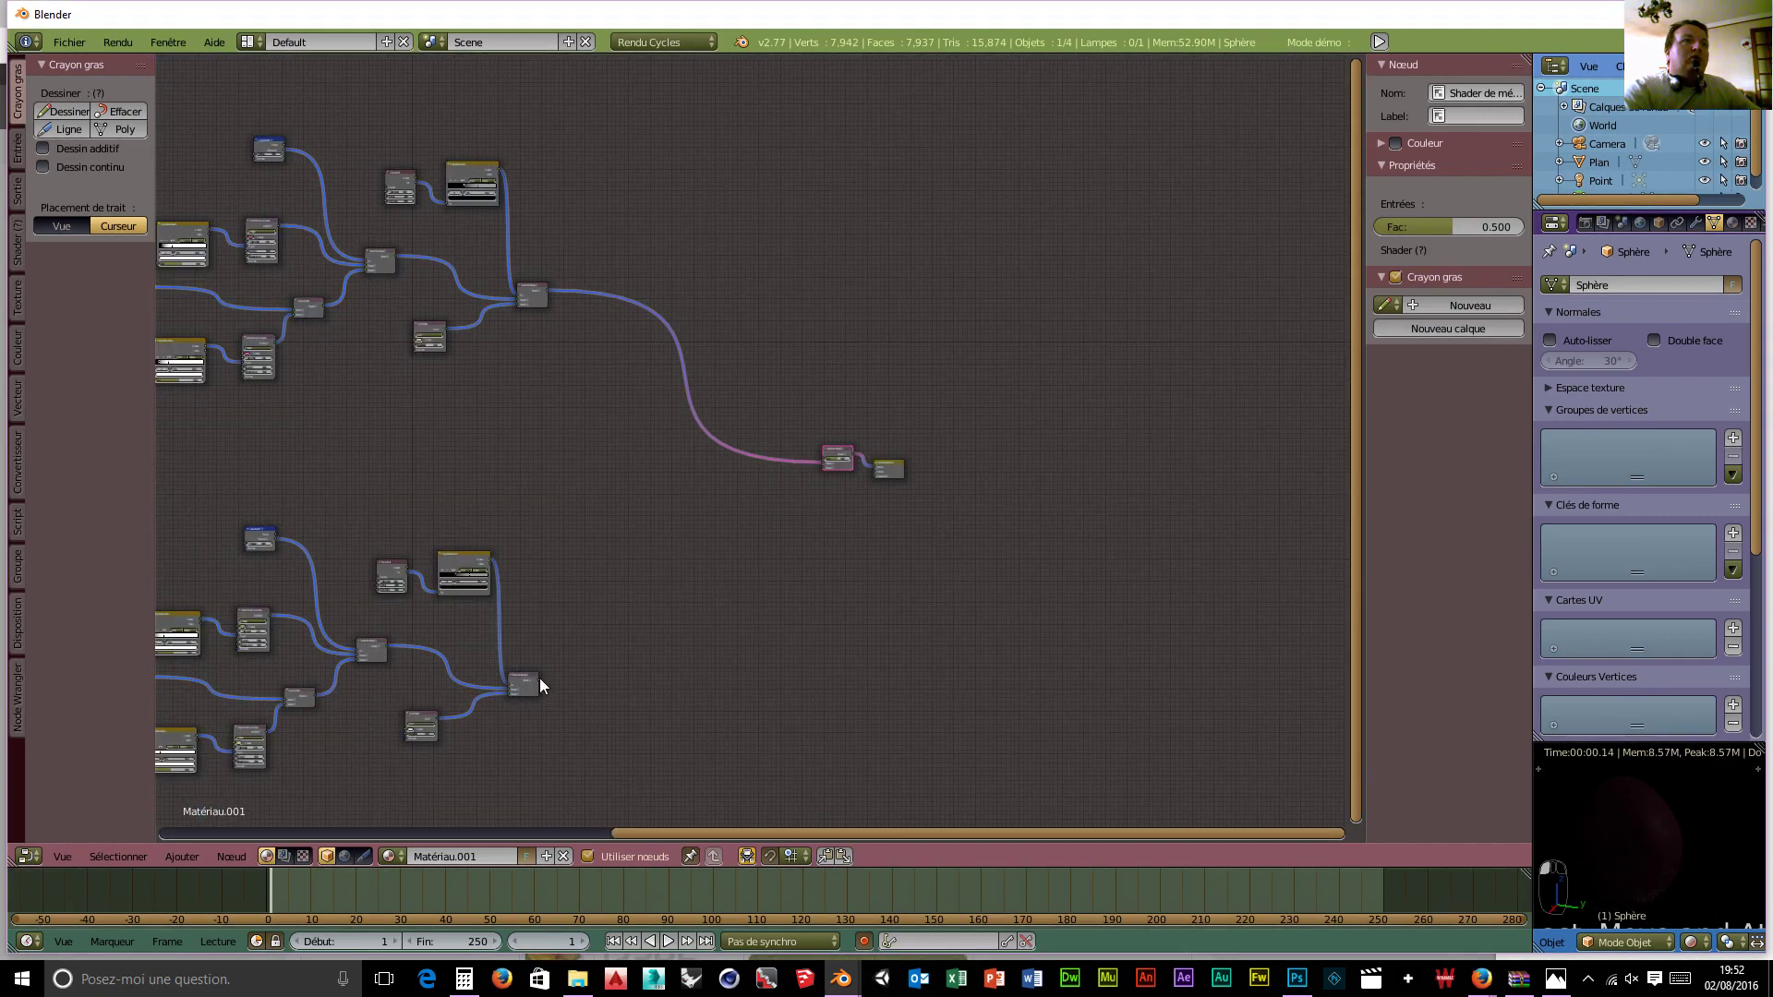
pyautogui.moveTo(540, 683); pyautogui.dragTo(829, 470)
pyautogui.scroll(5, 824, 567)
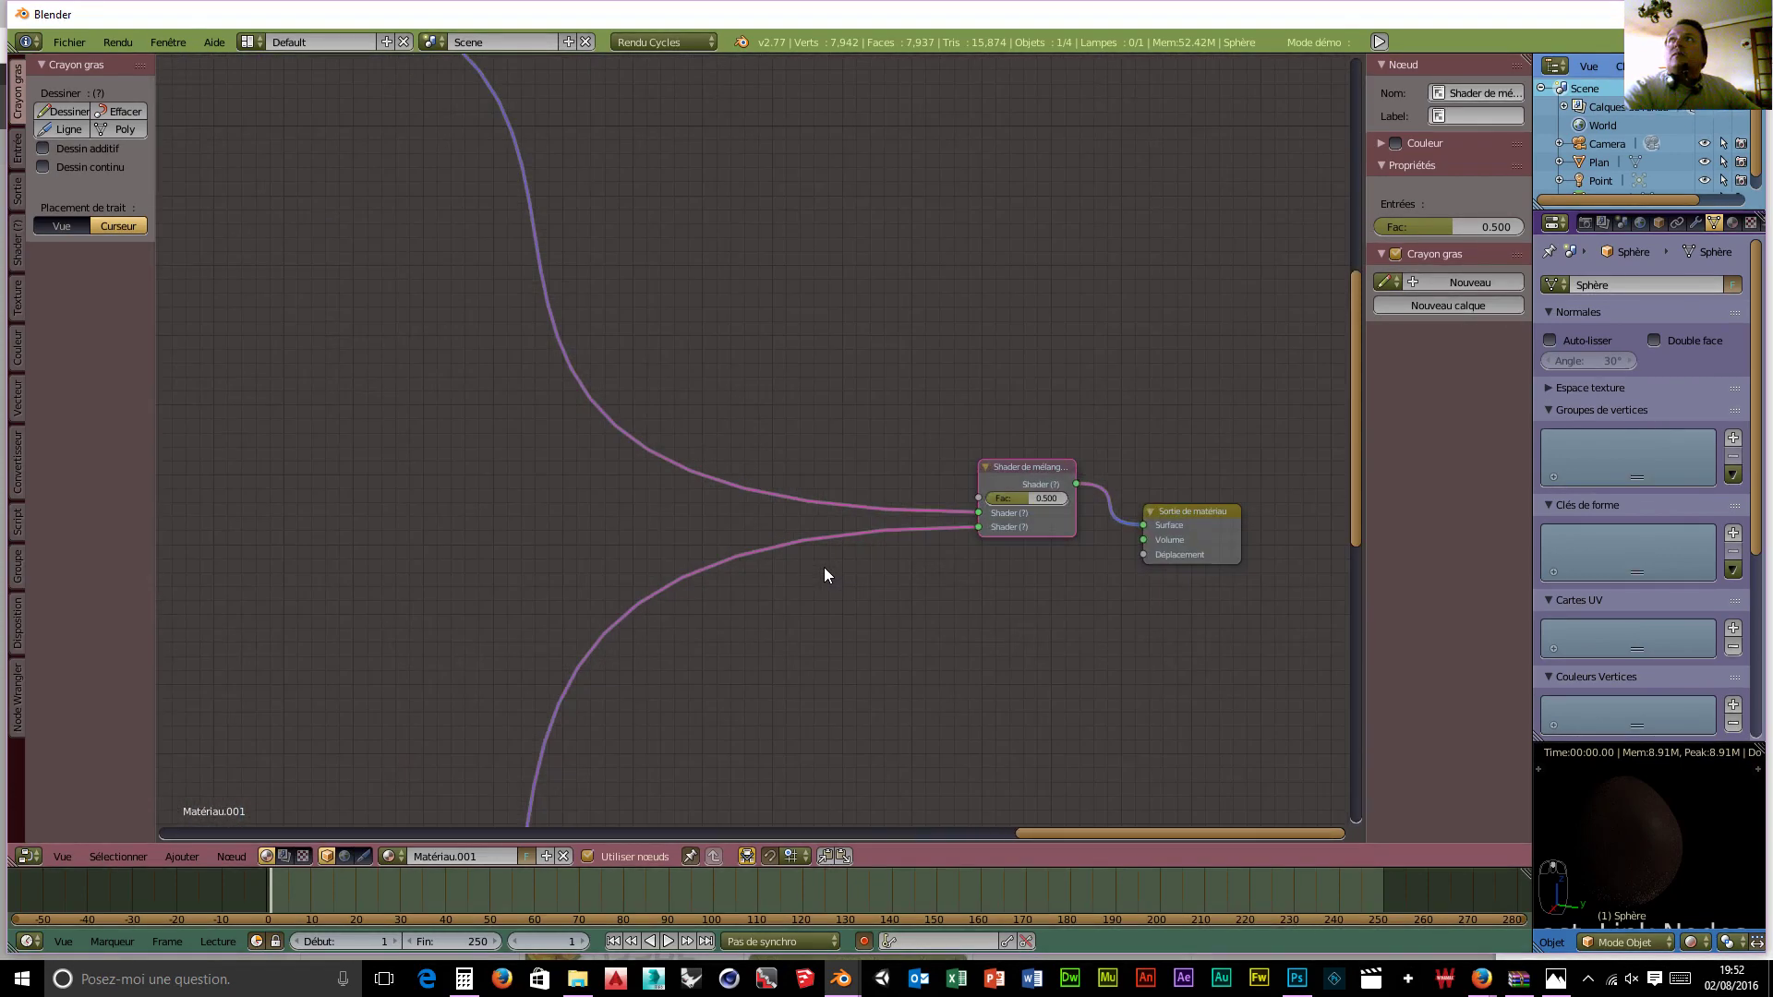
# Step: Add an Object Info (Info objet) input node well to the left of the new Mix Shader
pyautogui.scroll(4, 824, 568)
pyautogui.moveTo(750, 647); pyautogui.dragTo(906, 655, button='middle')
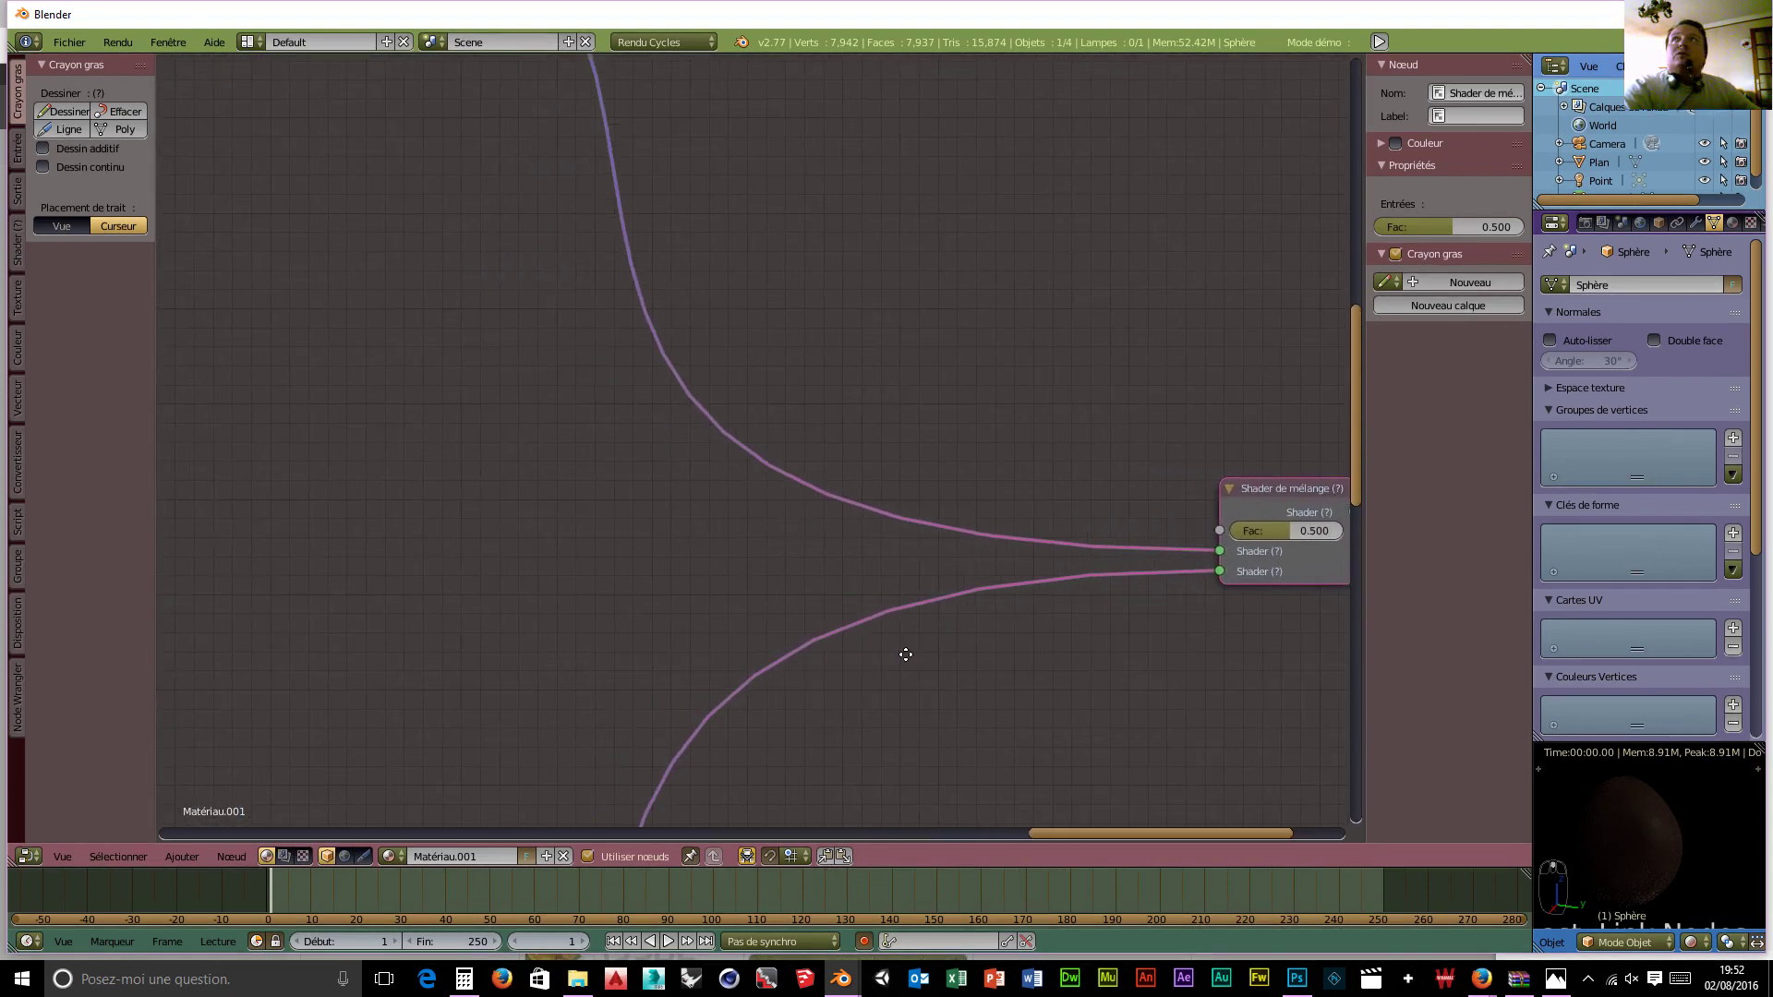
pyautogui.hotkey('shift', 'a')
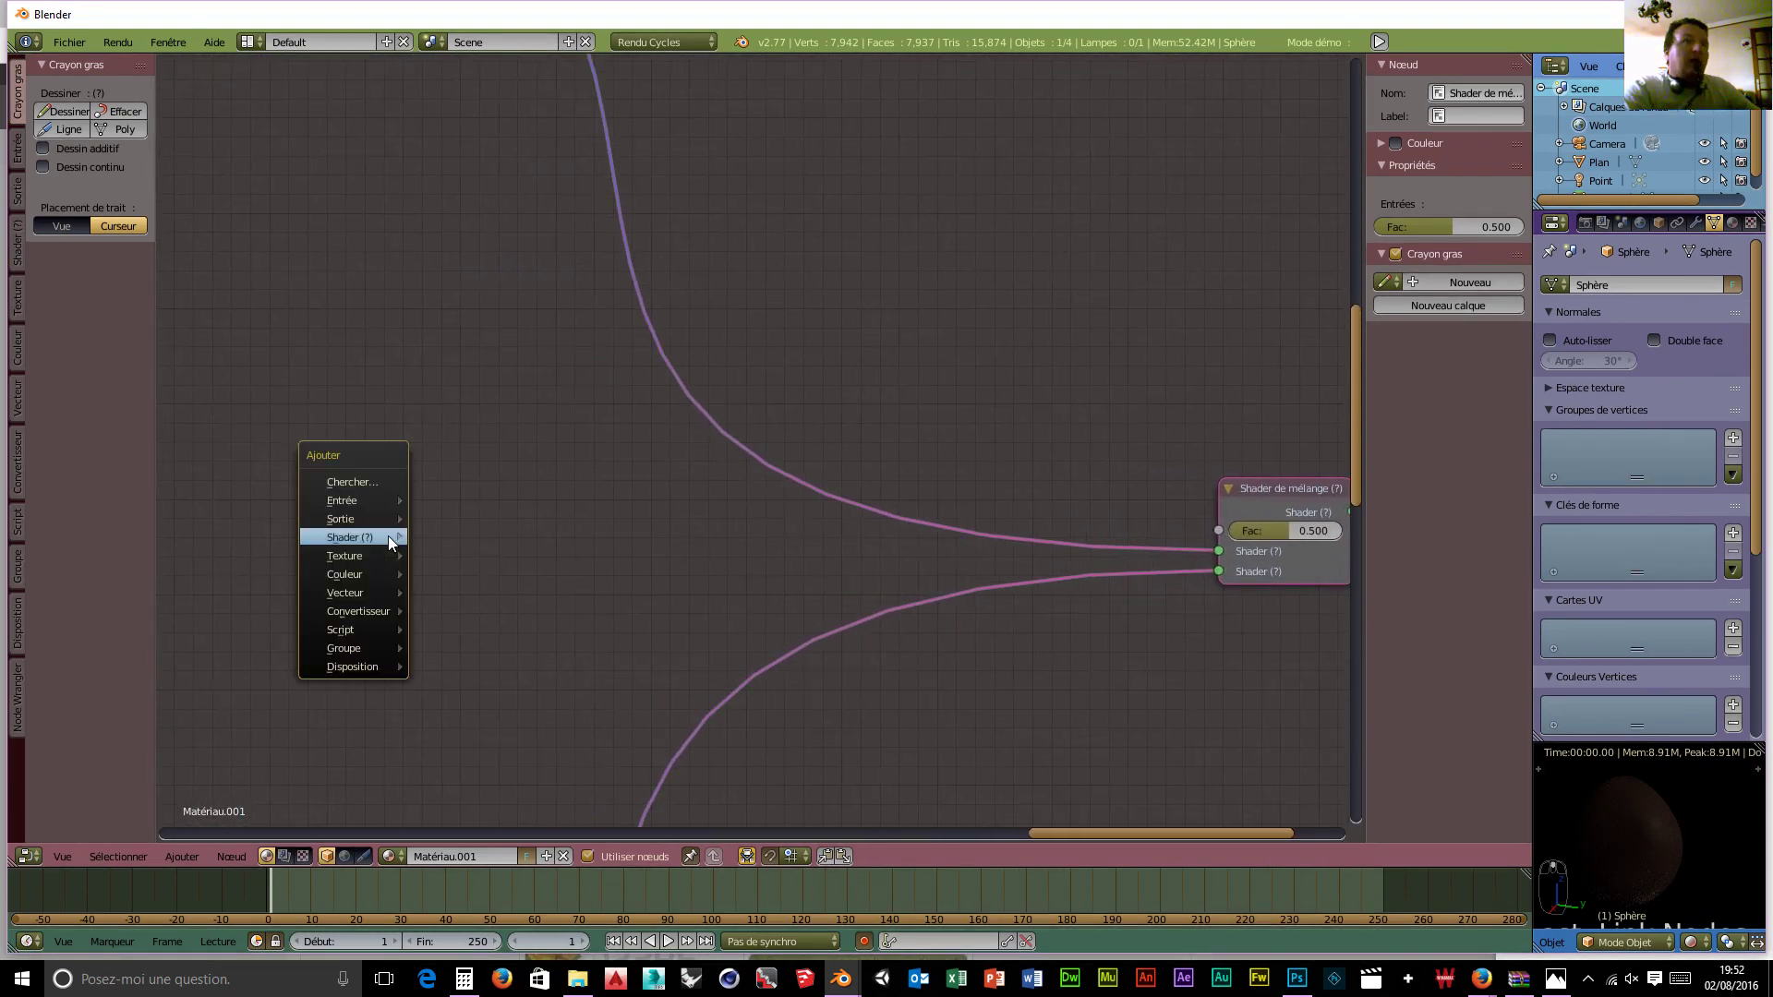
pyautogui.moveTo(359, 502)
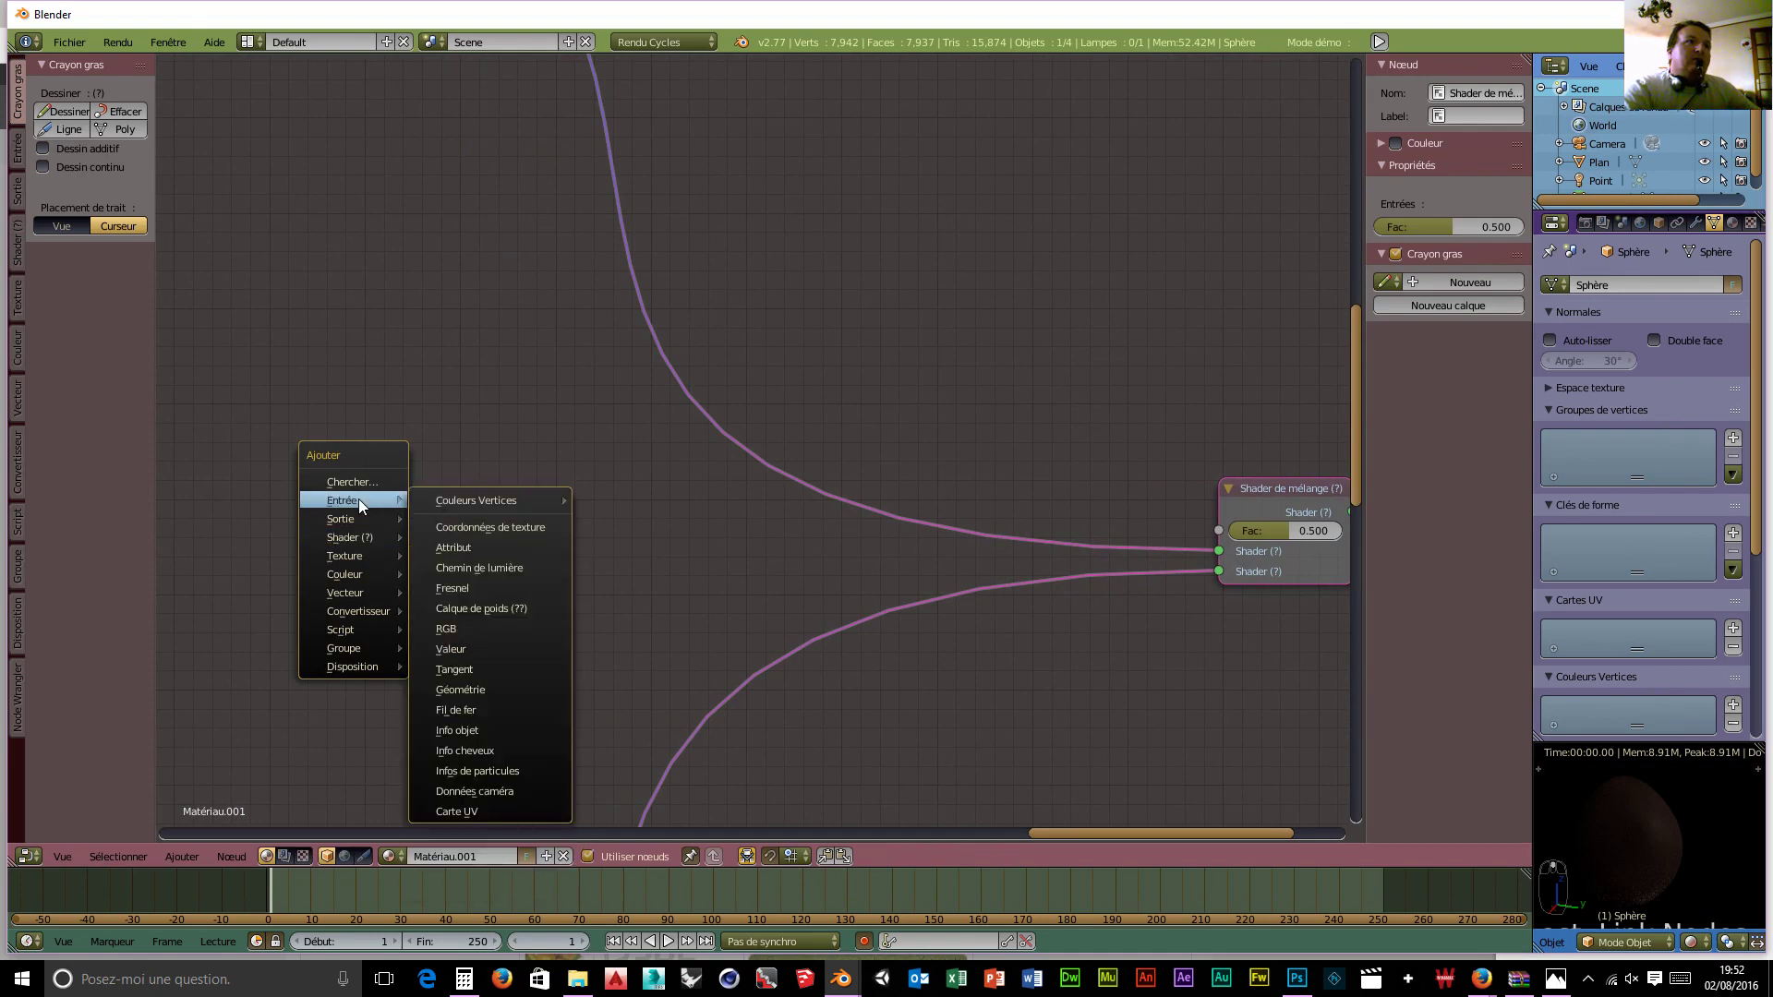
pyautogui.click(482, 729)
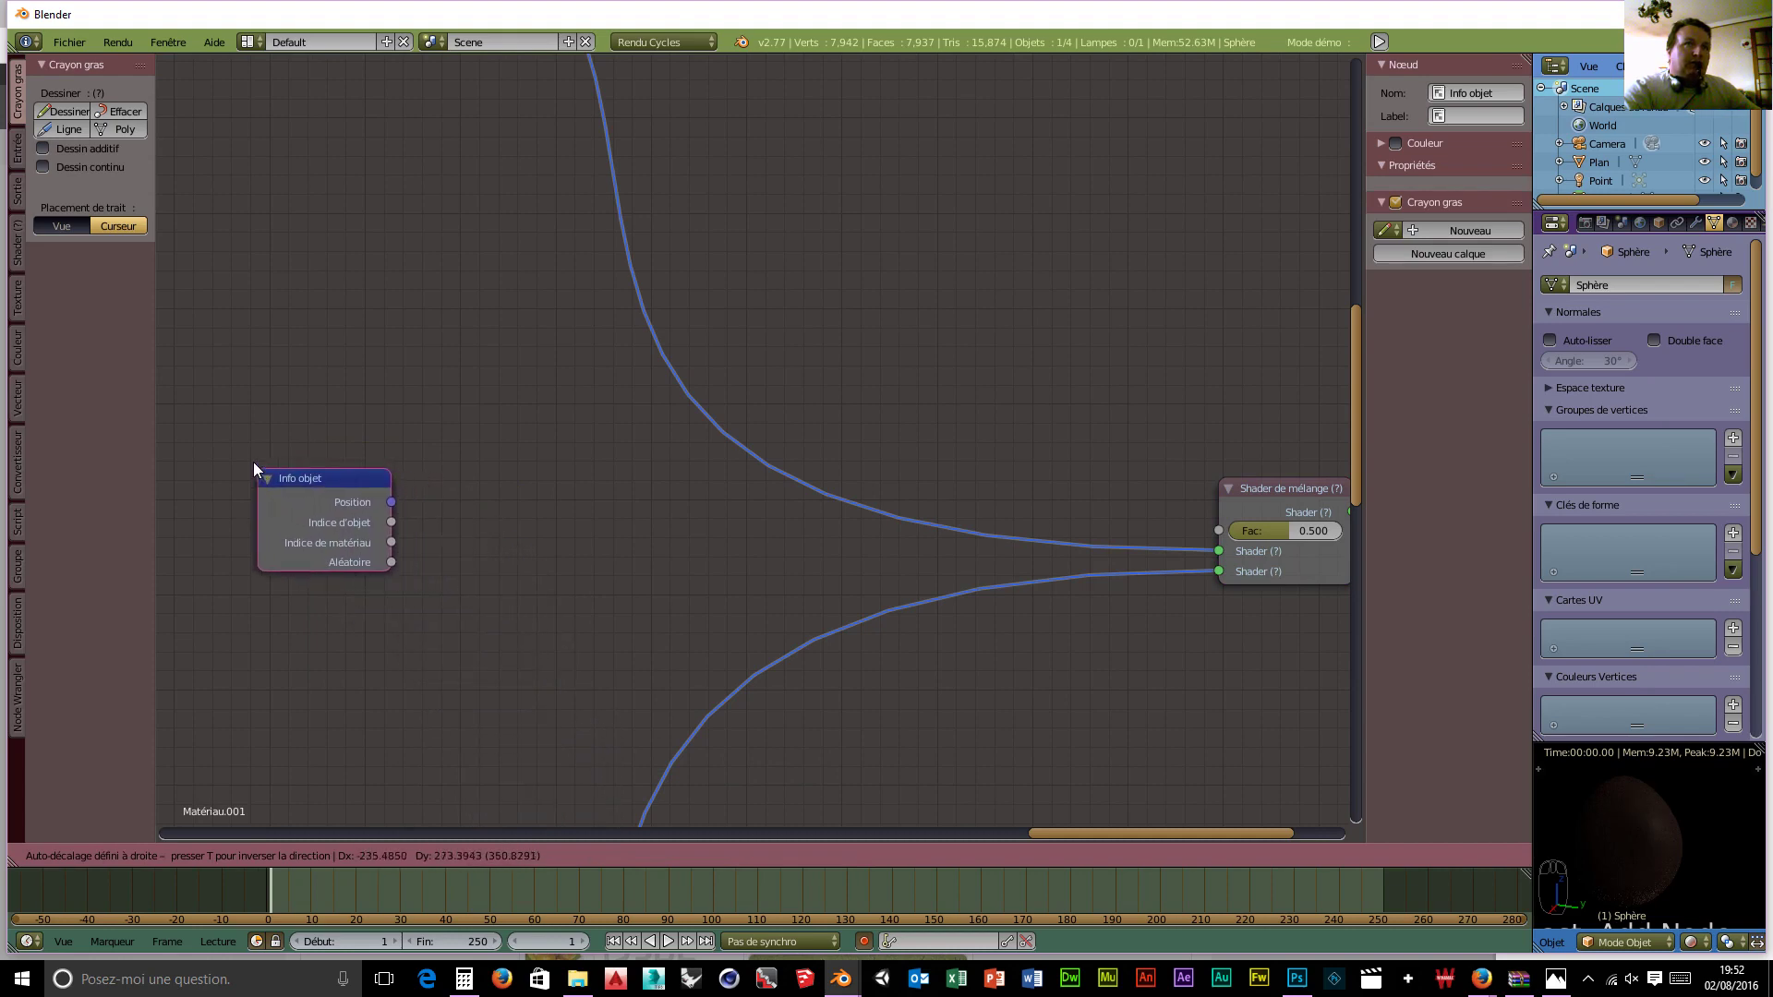
pyautogui.click(185, 447)
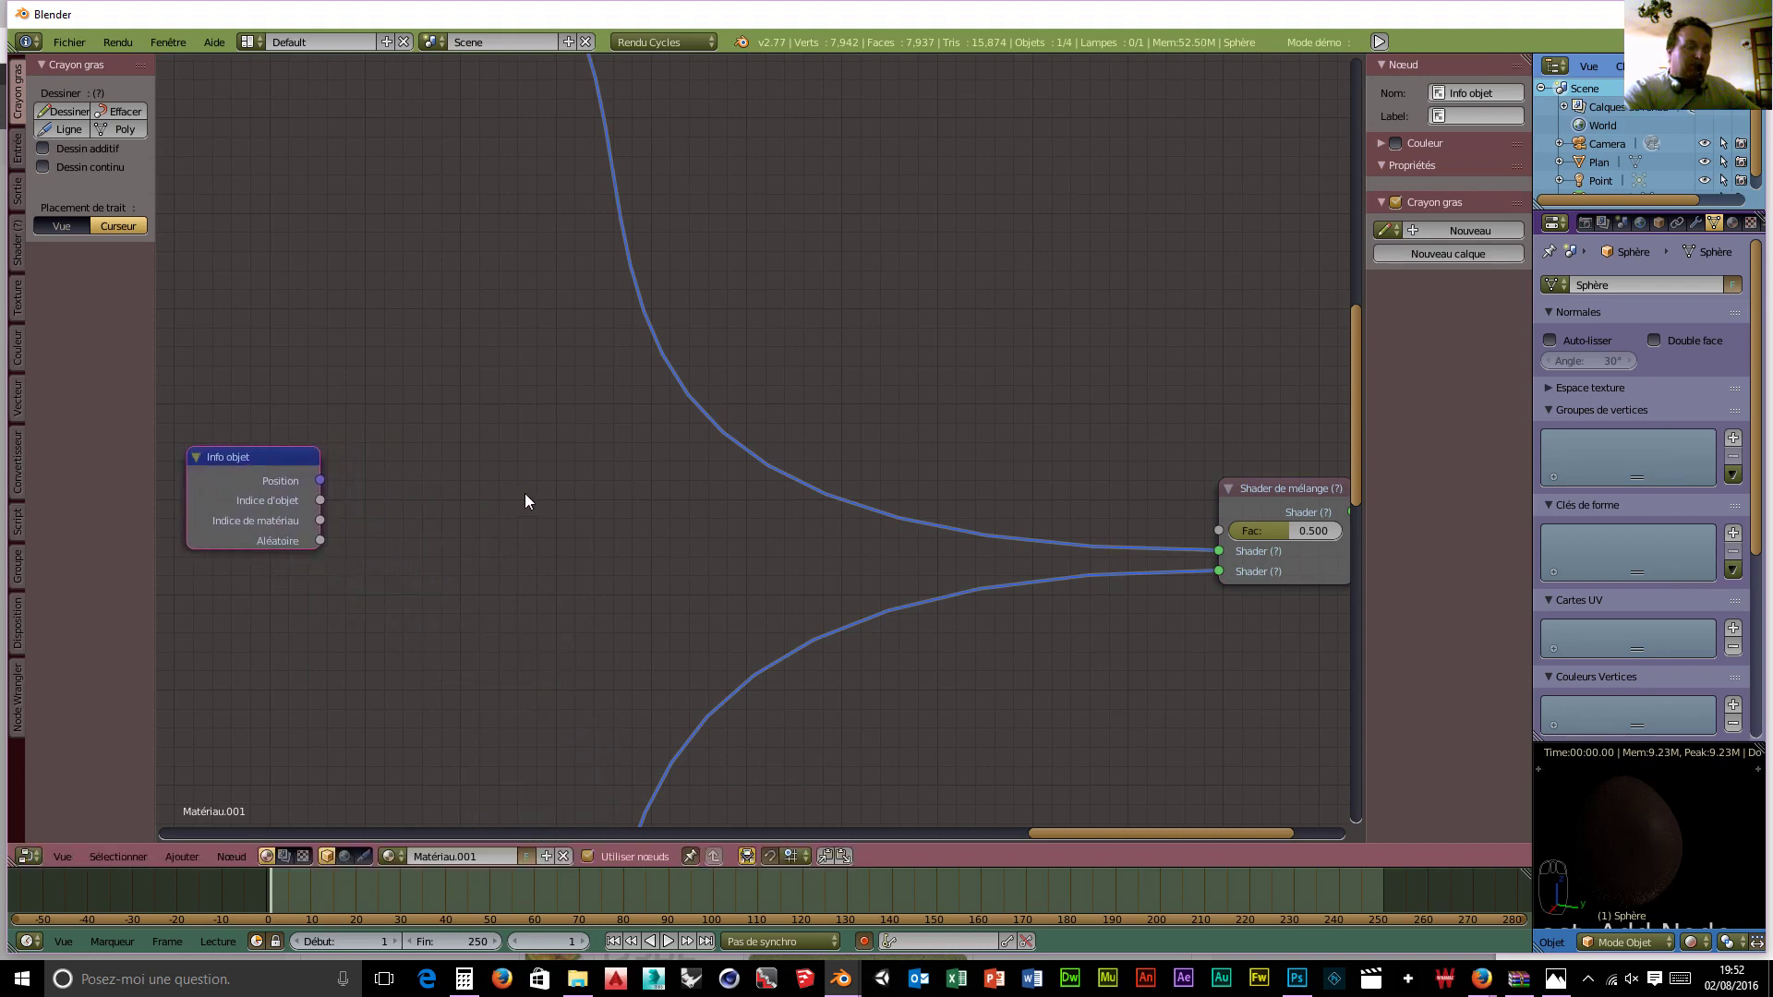
# Step: Route the Object Info node's Random (Aléatoire) output through a new ColorRamp (Dégradé de couleurs) into the Mix Shader's Fac input
pyautogui.hotkey('shift', 'a')
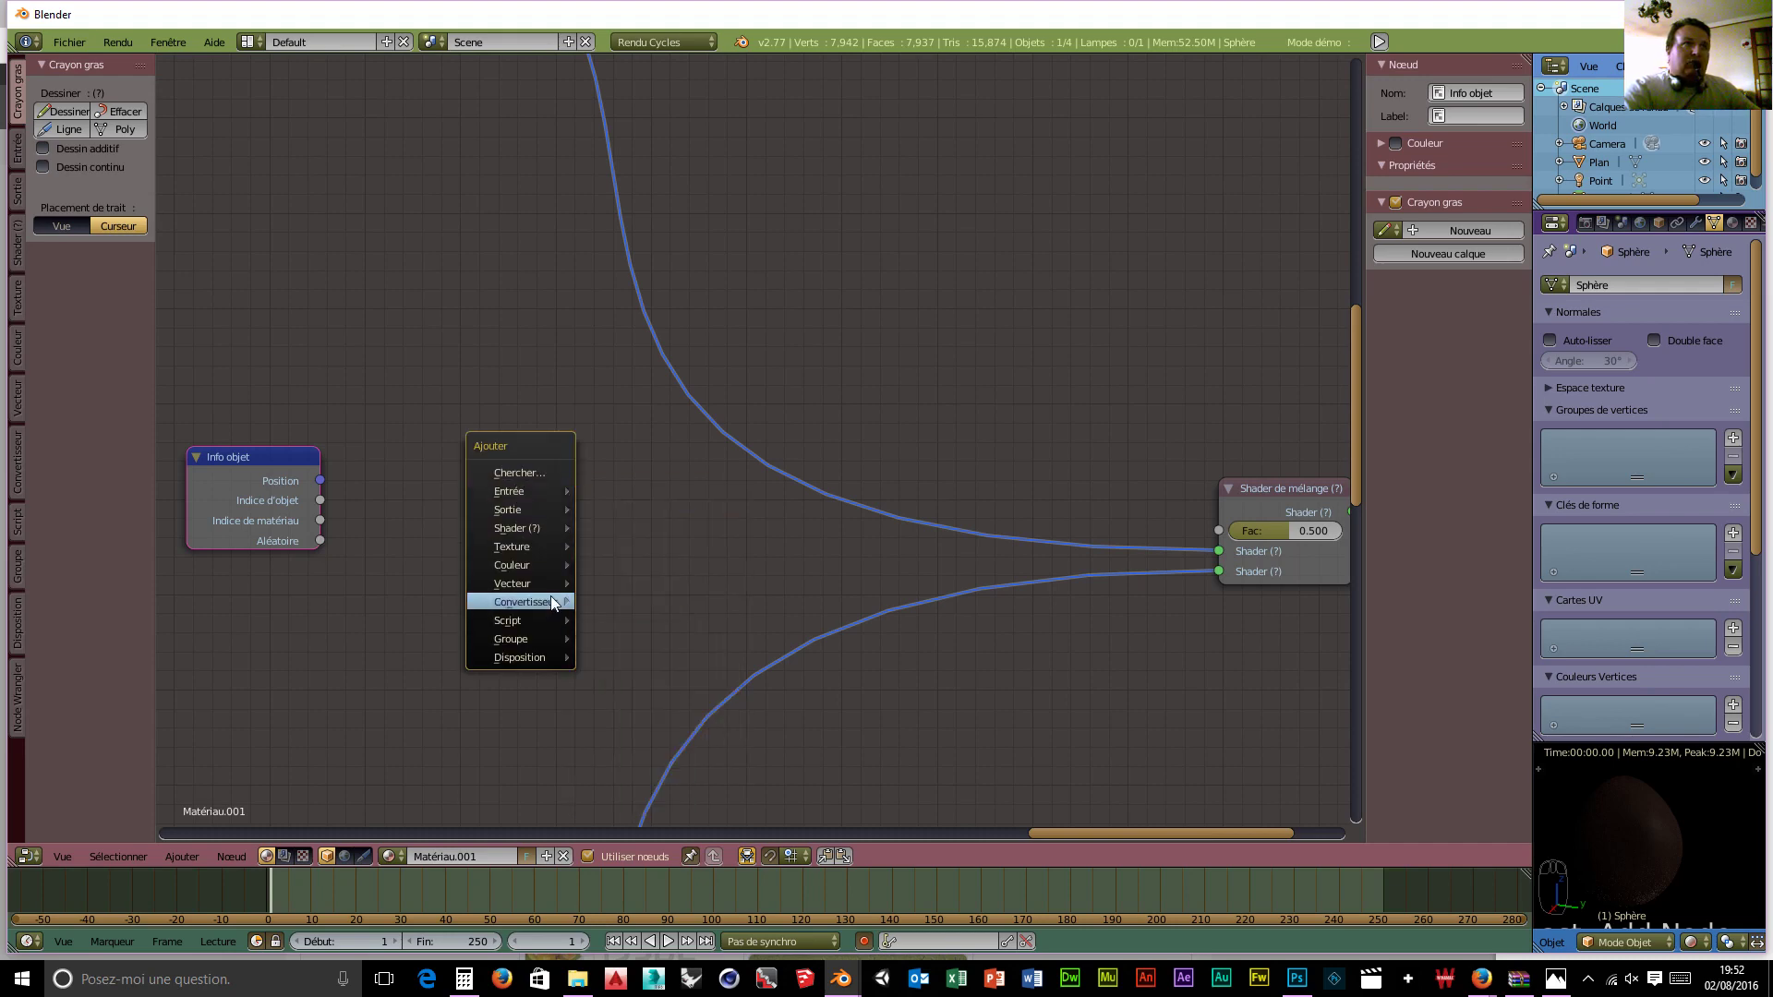
pyautogui.moveTo(543, 602)
pyautogui.click(651, 621)
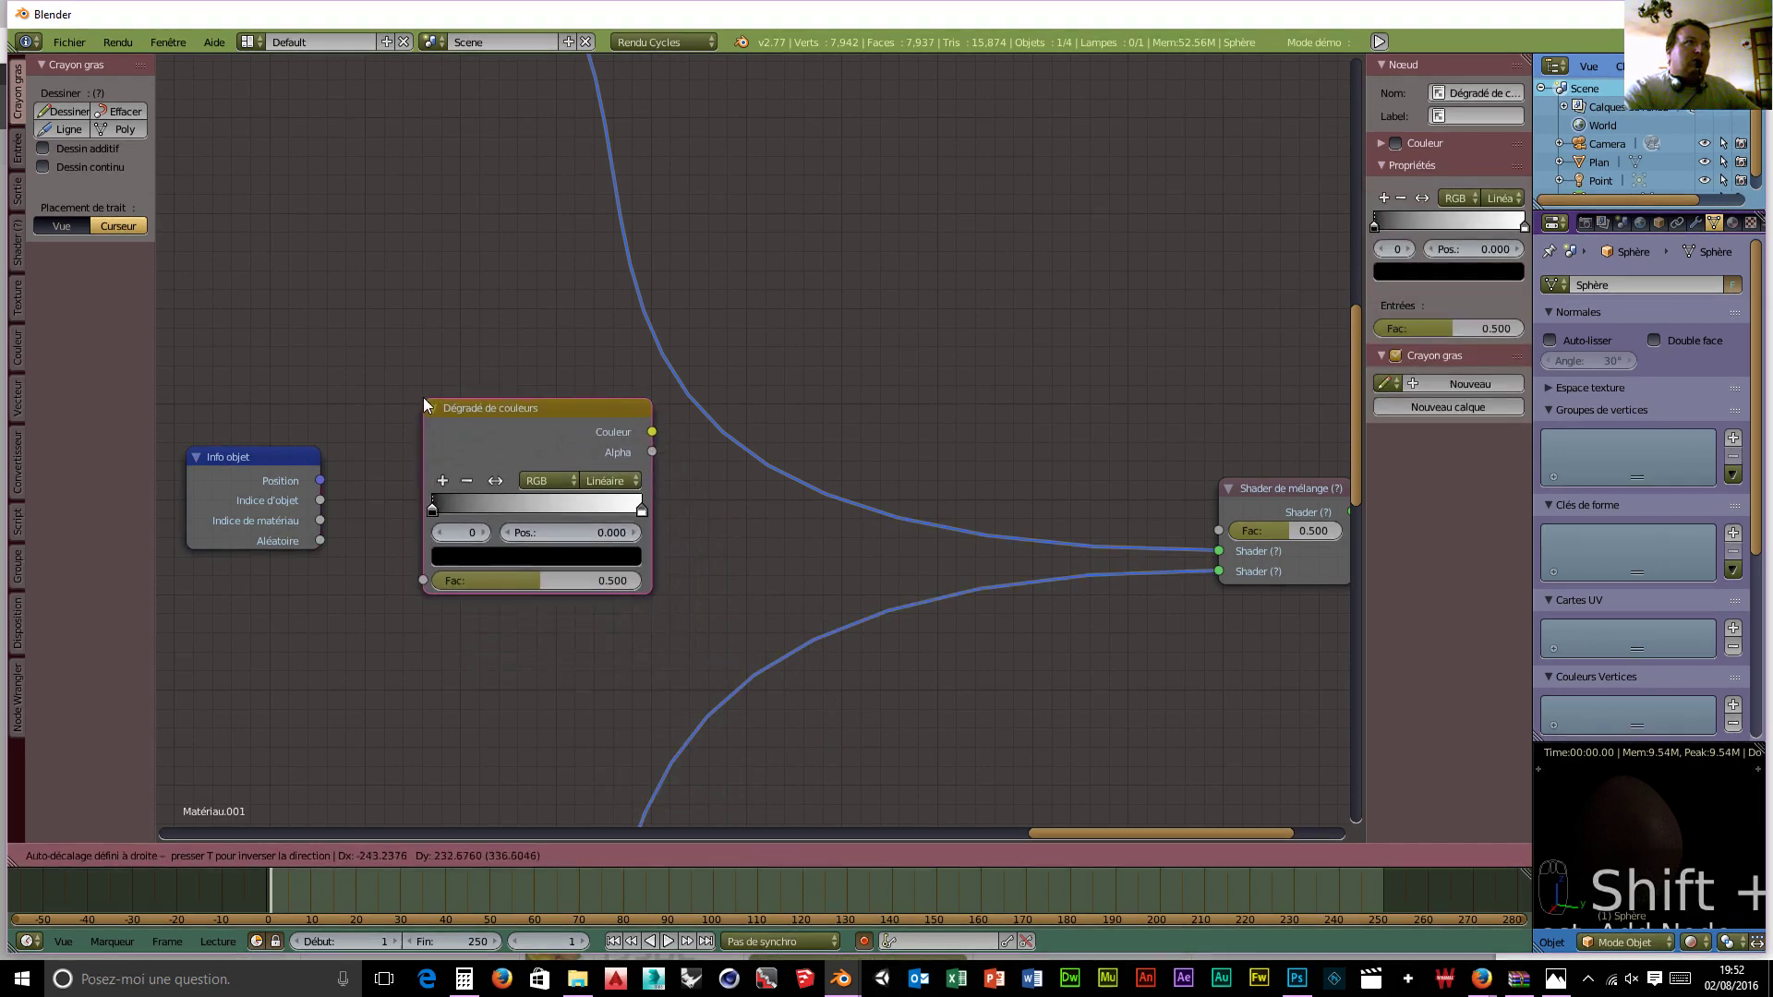
pyautogui.click(423, 398)
pyautogui.moveTo(318, 541); pyautogui.dragTo(423, 586)
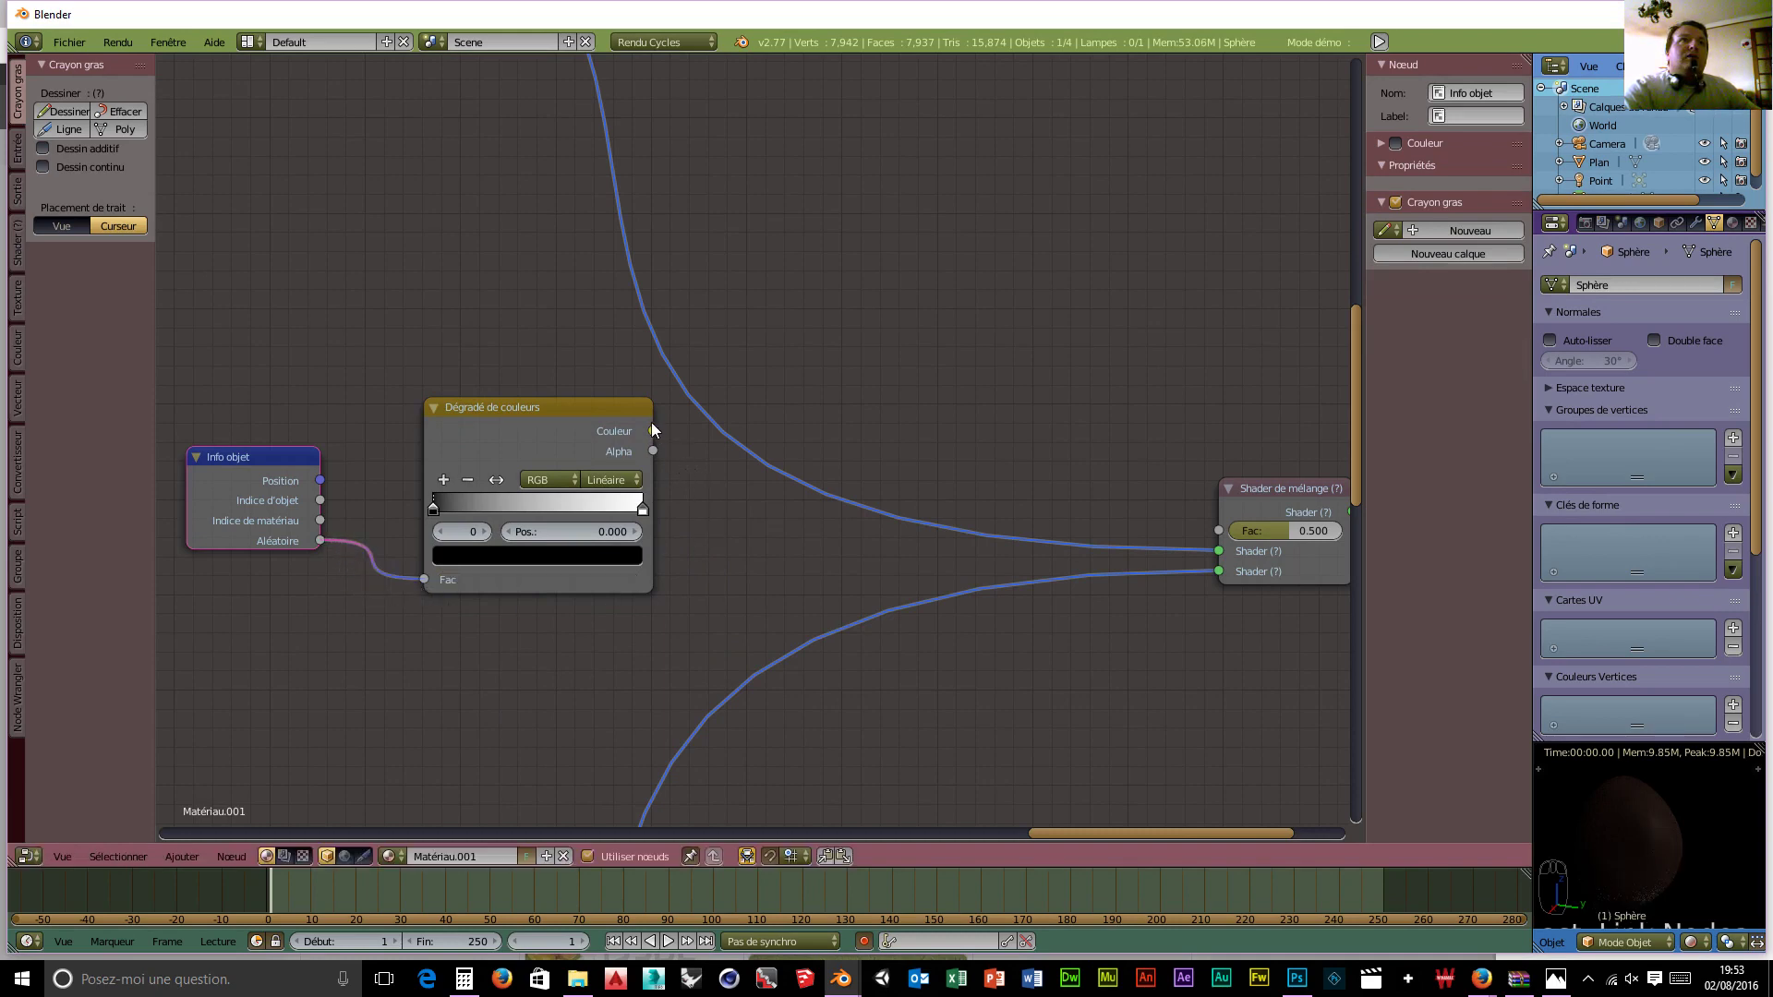
pyautogui.moveTo(653, 426); pyautogui.dragTo(1219, 531)
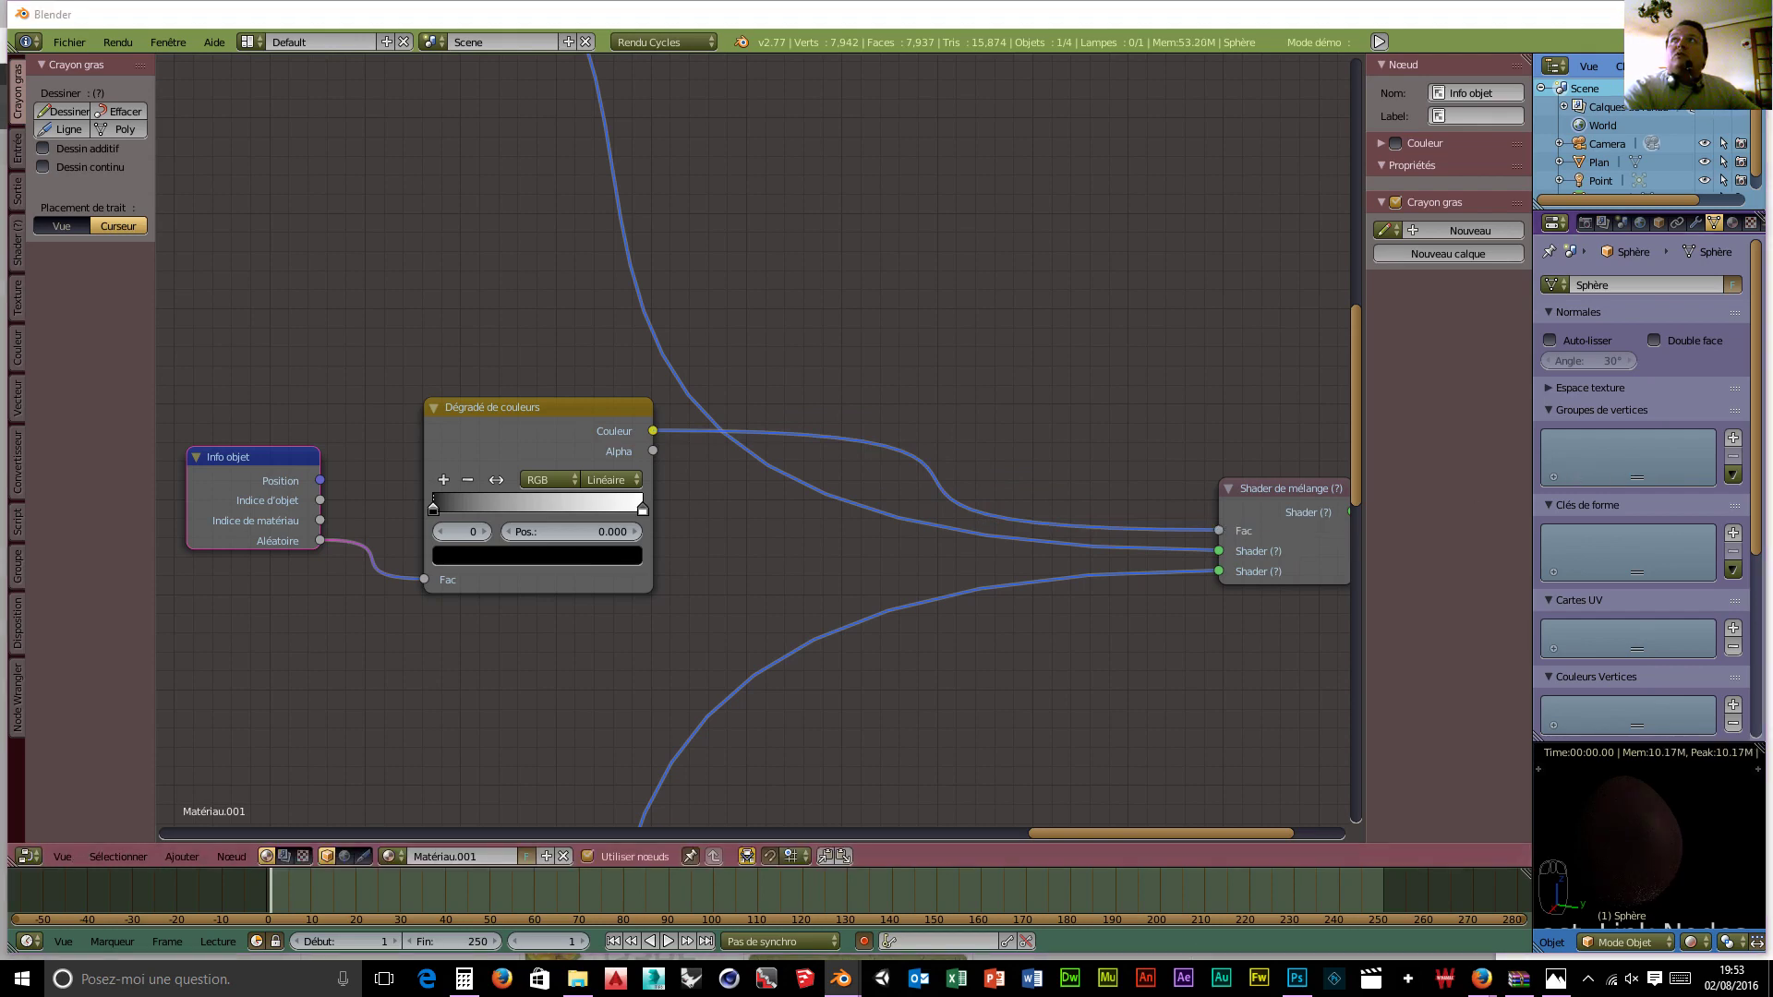
# Step: Set the ColorRamp's black stop to position 0.367 and its white stop to position 0.639
pyautogui.click(431, 507)
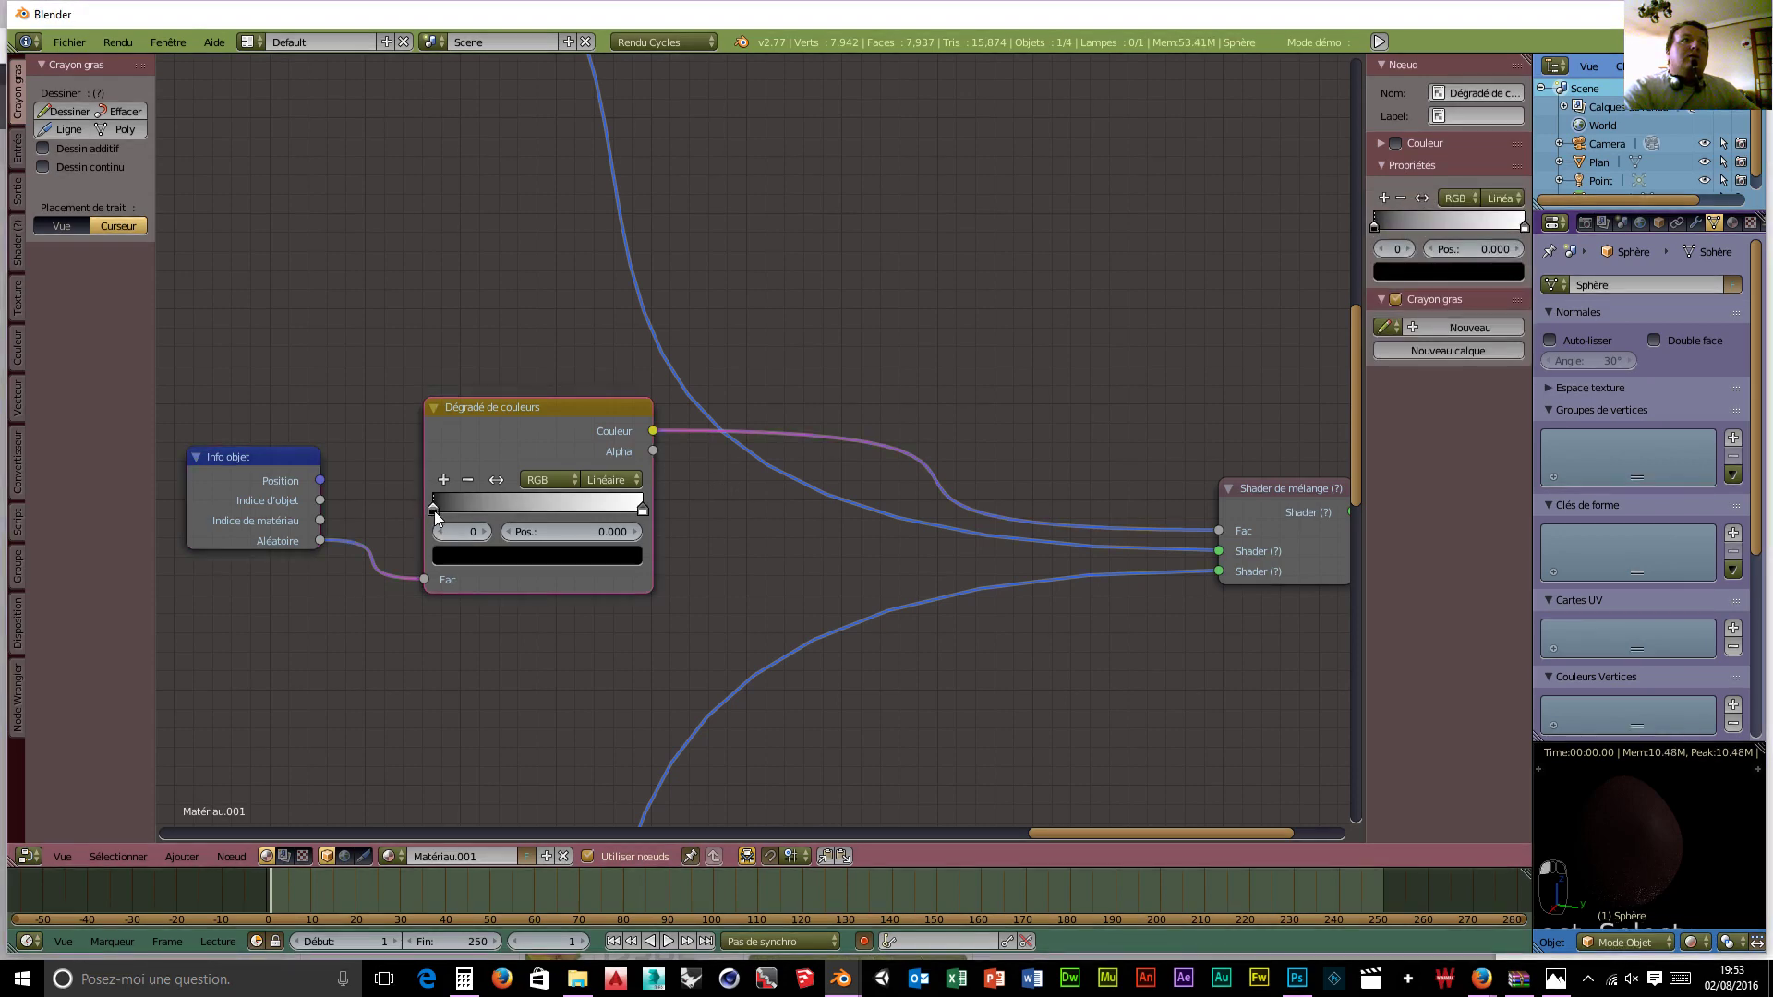
pyautogui.click(581, 536)
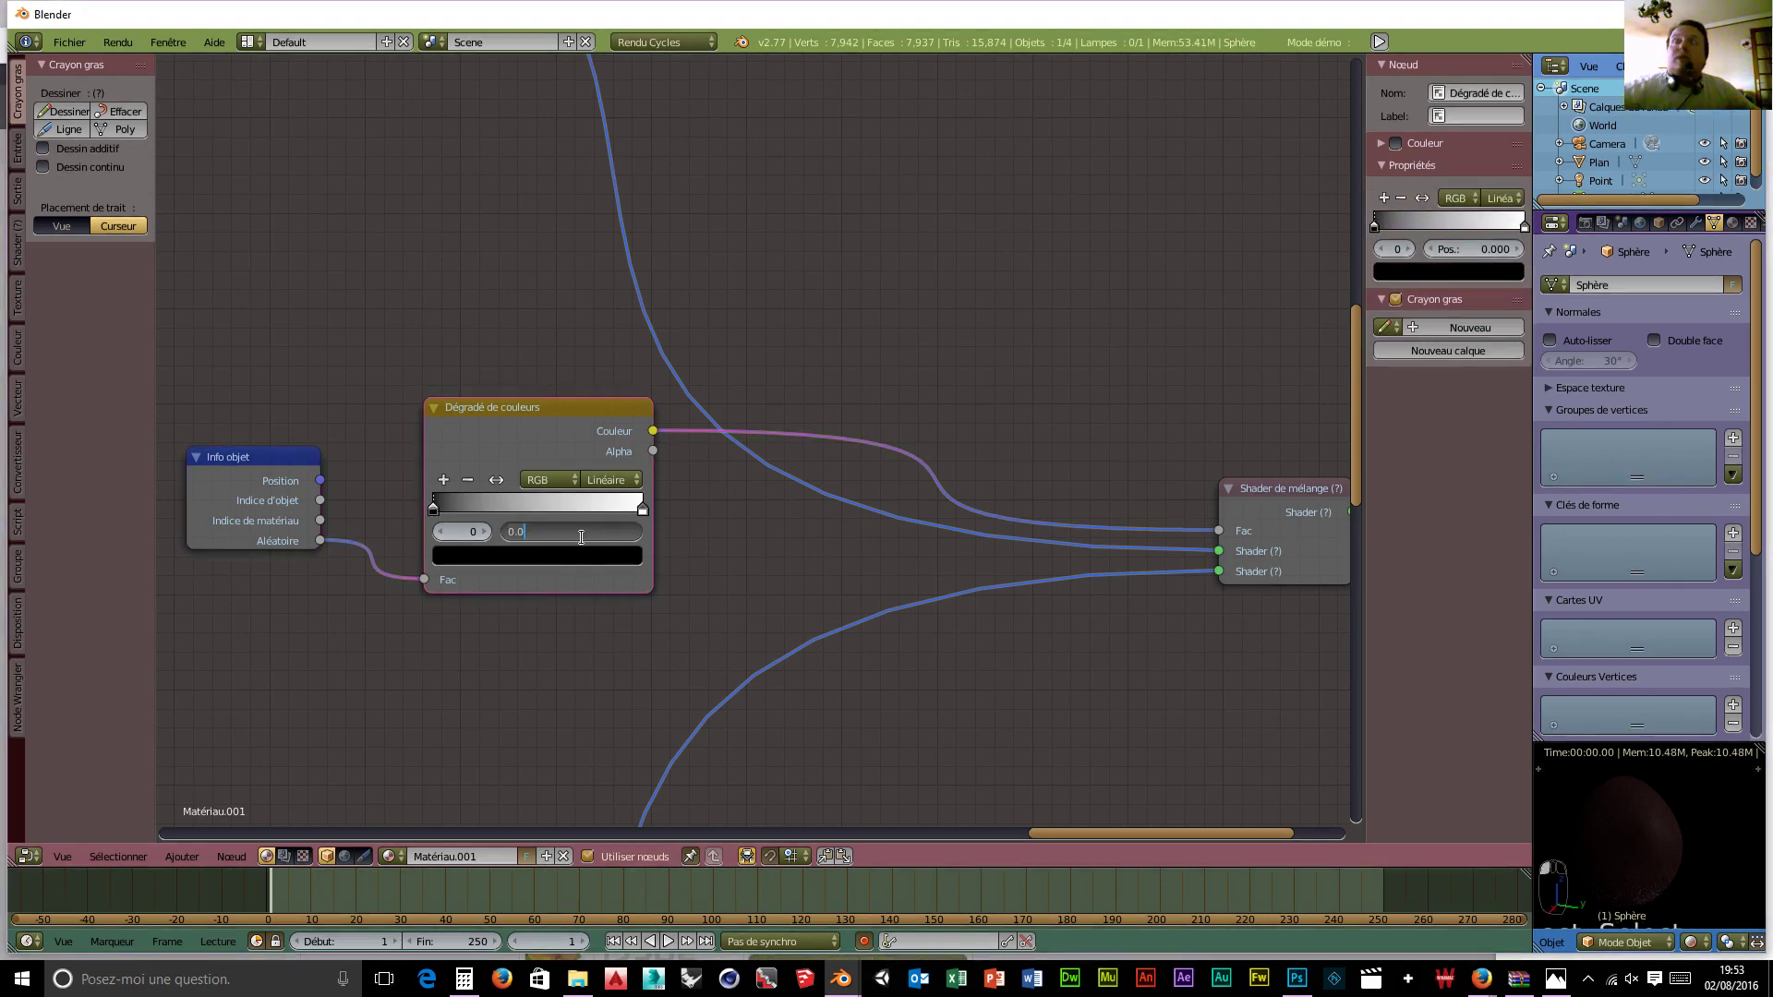
pyautogui.write('.367')
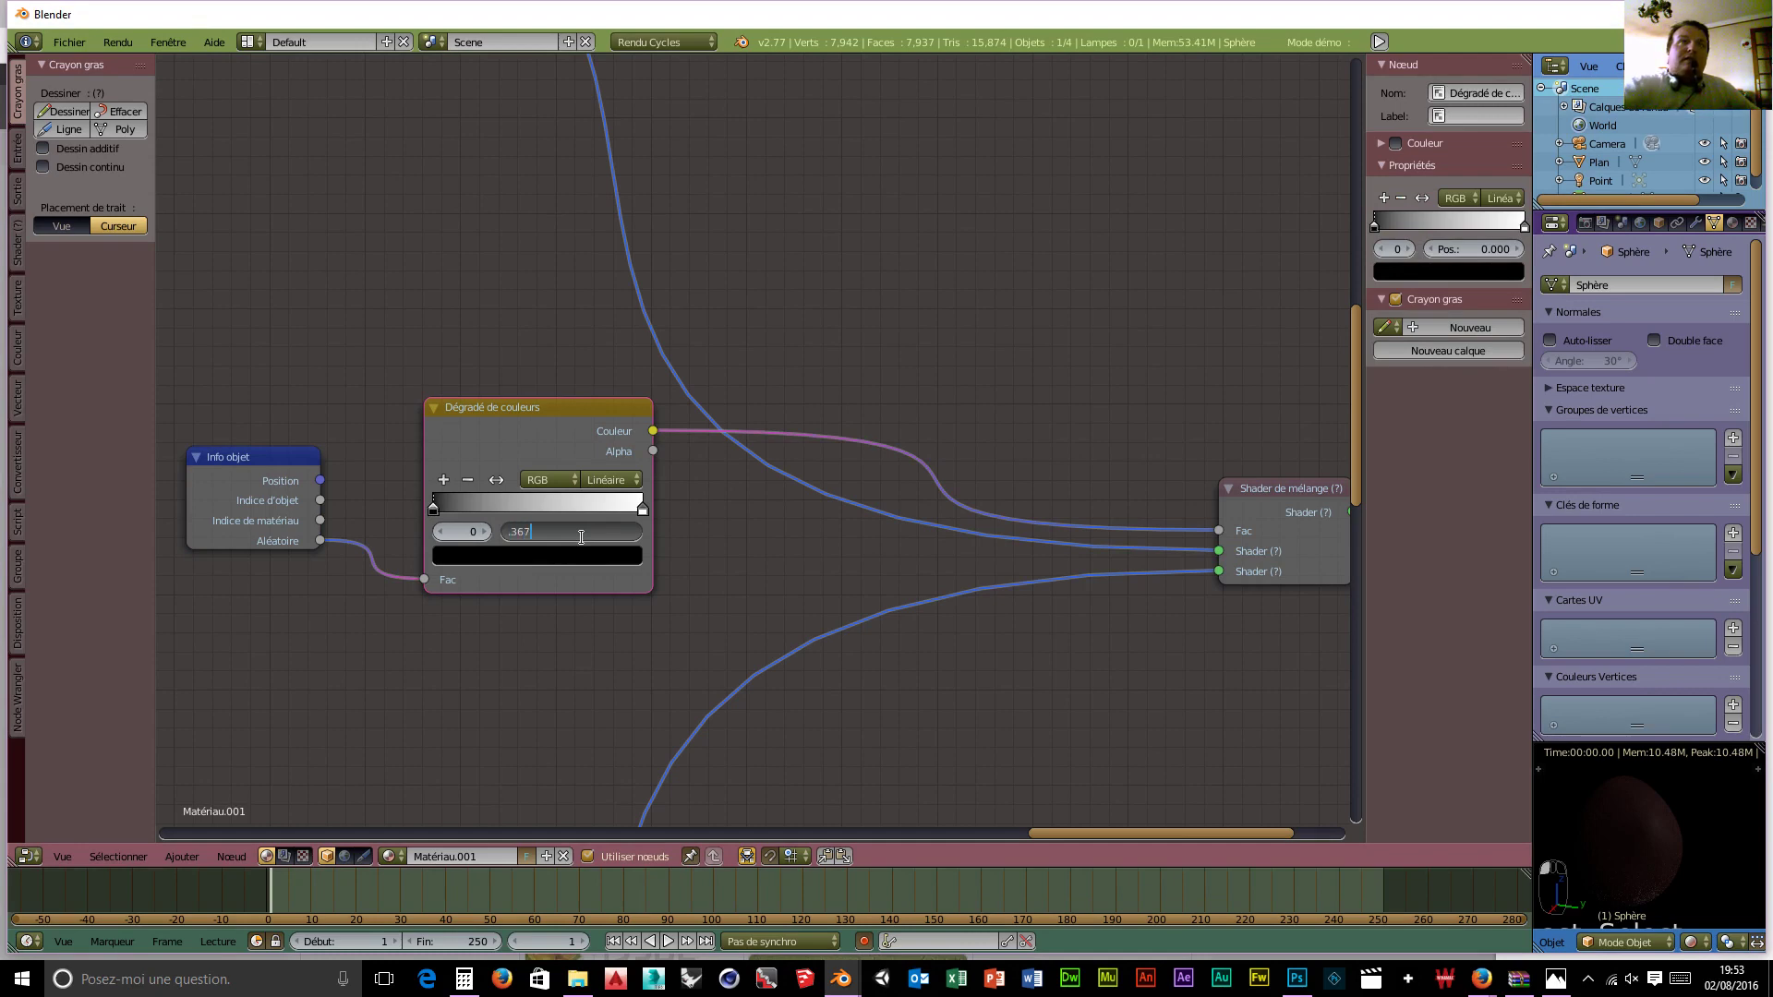
pyautogui.press('Return')
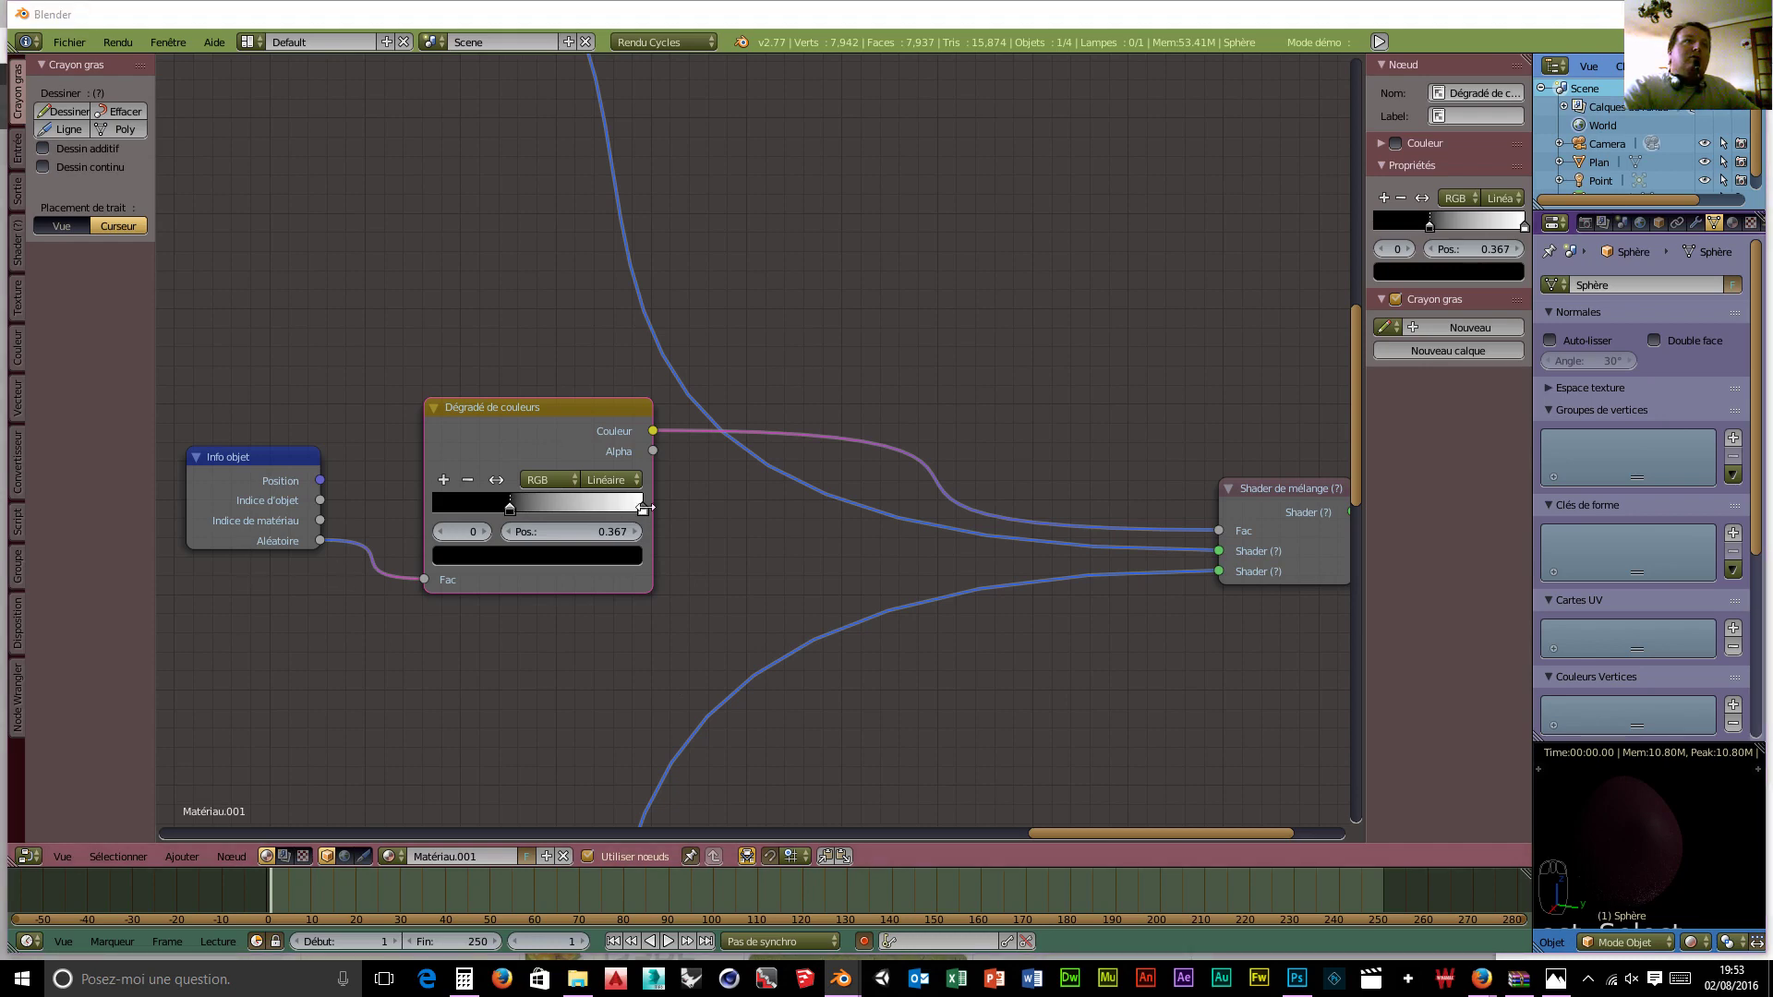
pyautogui.click(643, 509)
pyautogui.click(604, 533)
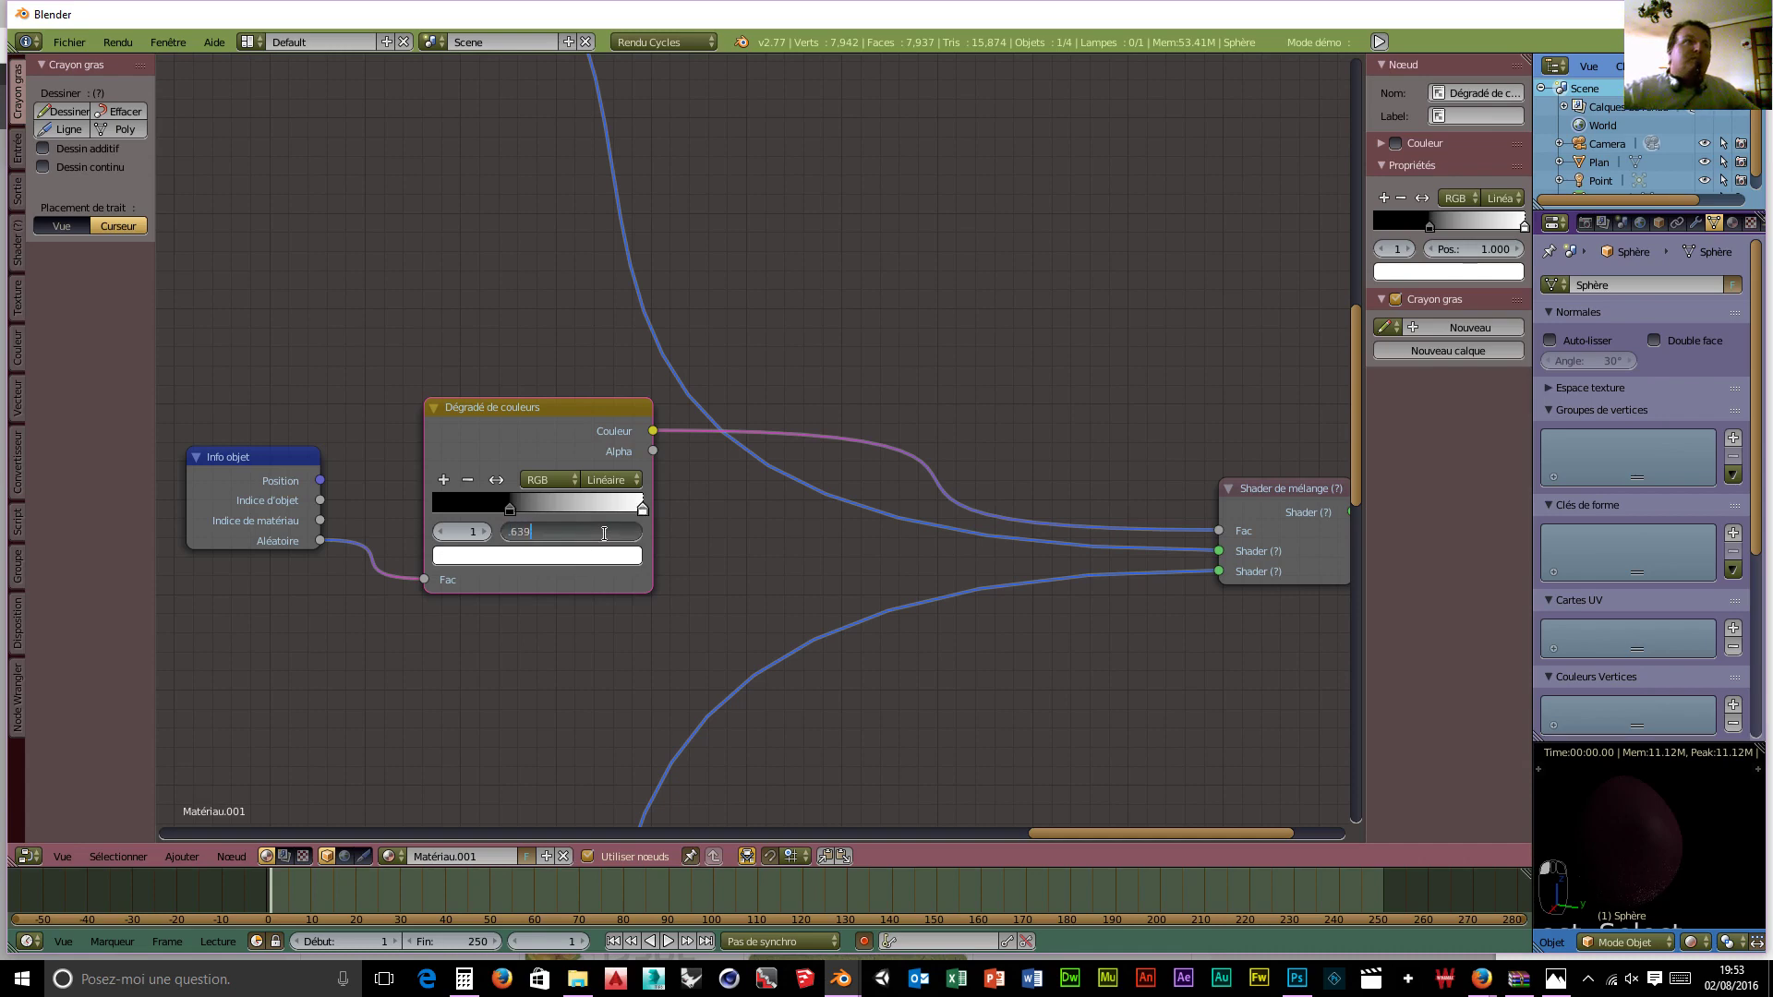
pyautogui.press('Return')
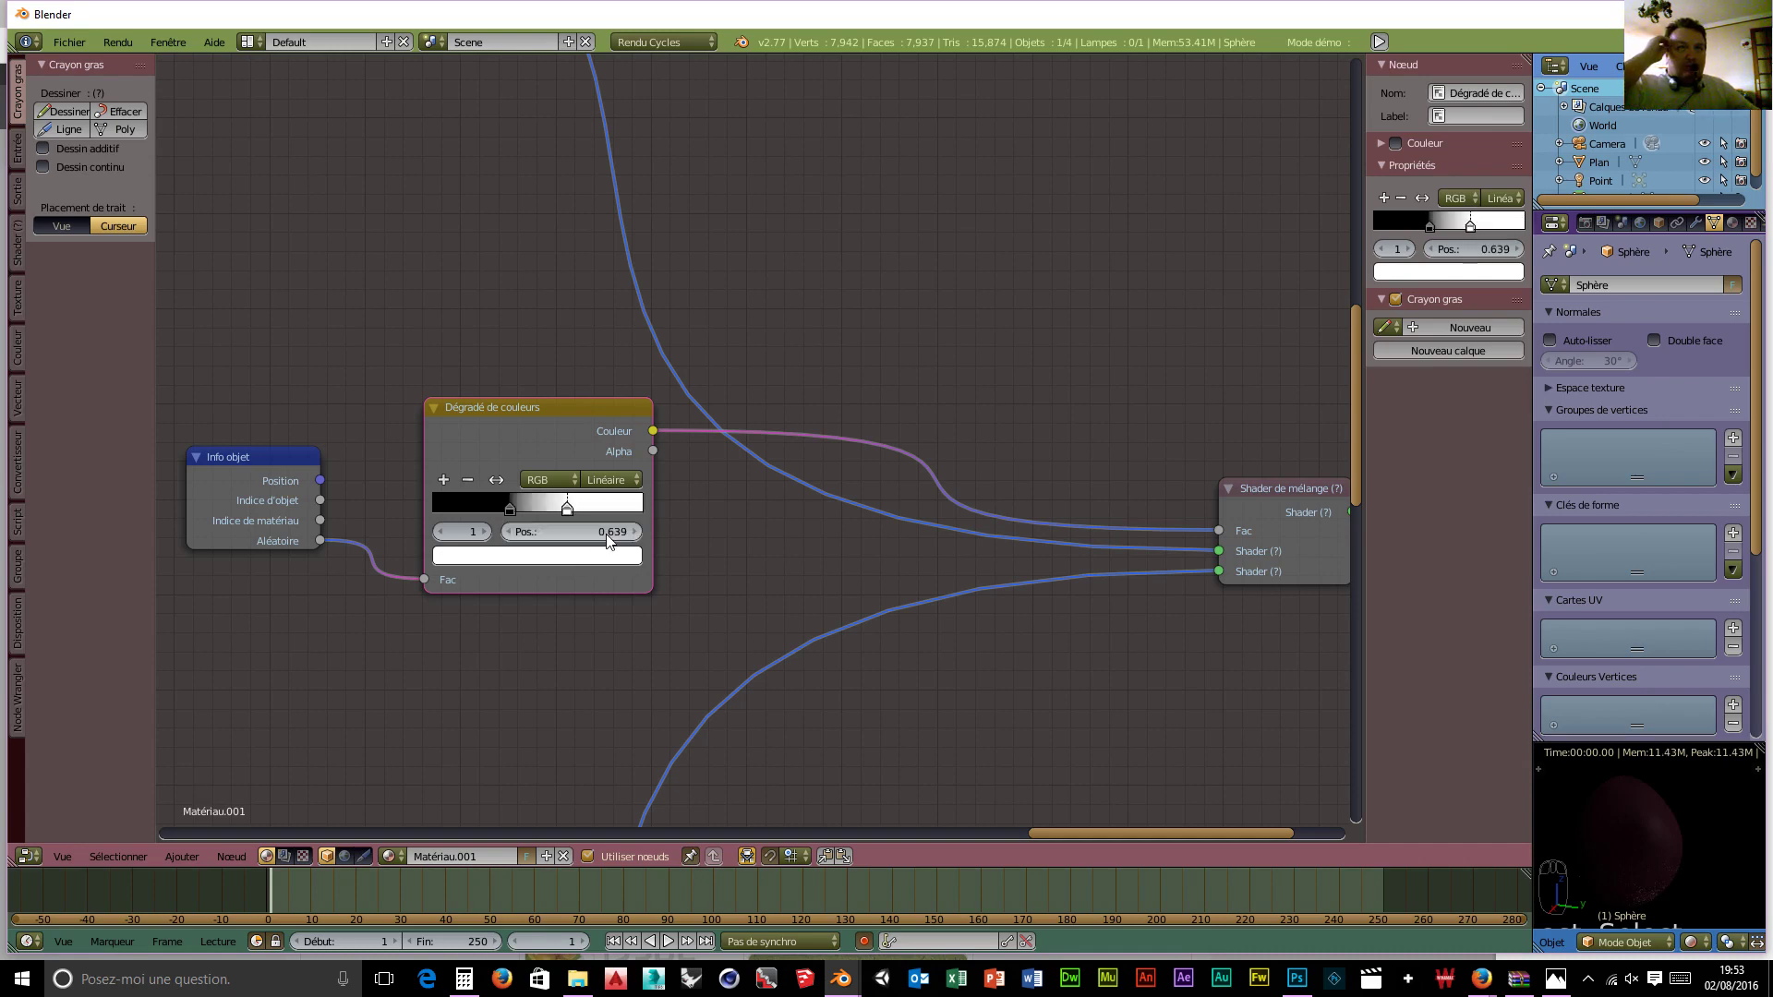
# Step: Review the whole node tree, checking both grape networks and the Object Info and ColorRamp nodes that drive their mixing
pyautogui.scroll(-6, 690, 429)
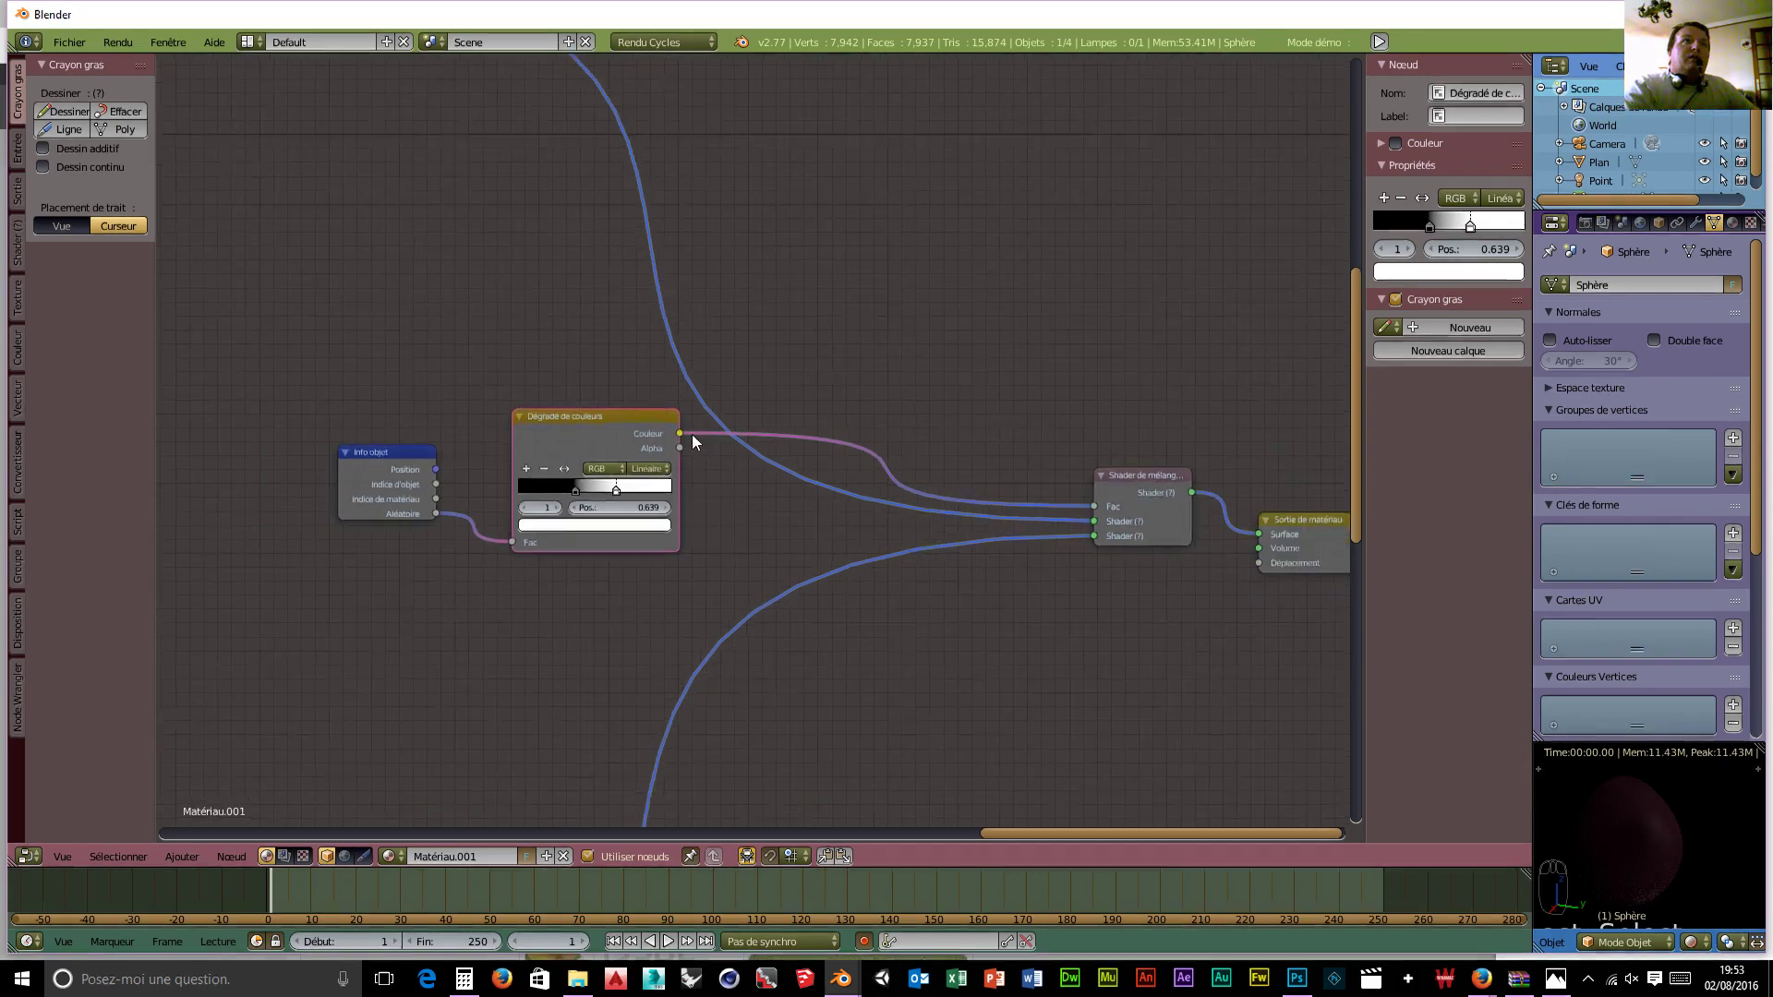
pyautogui.scroll(-5, 692, 413)
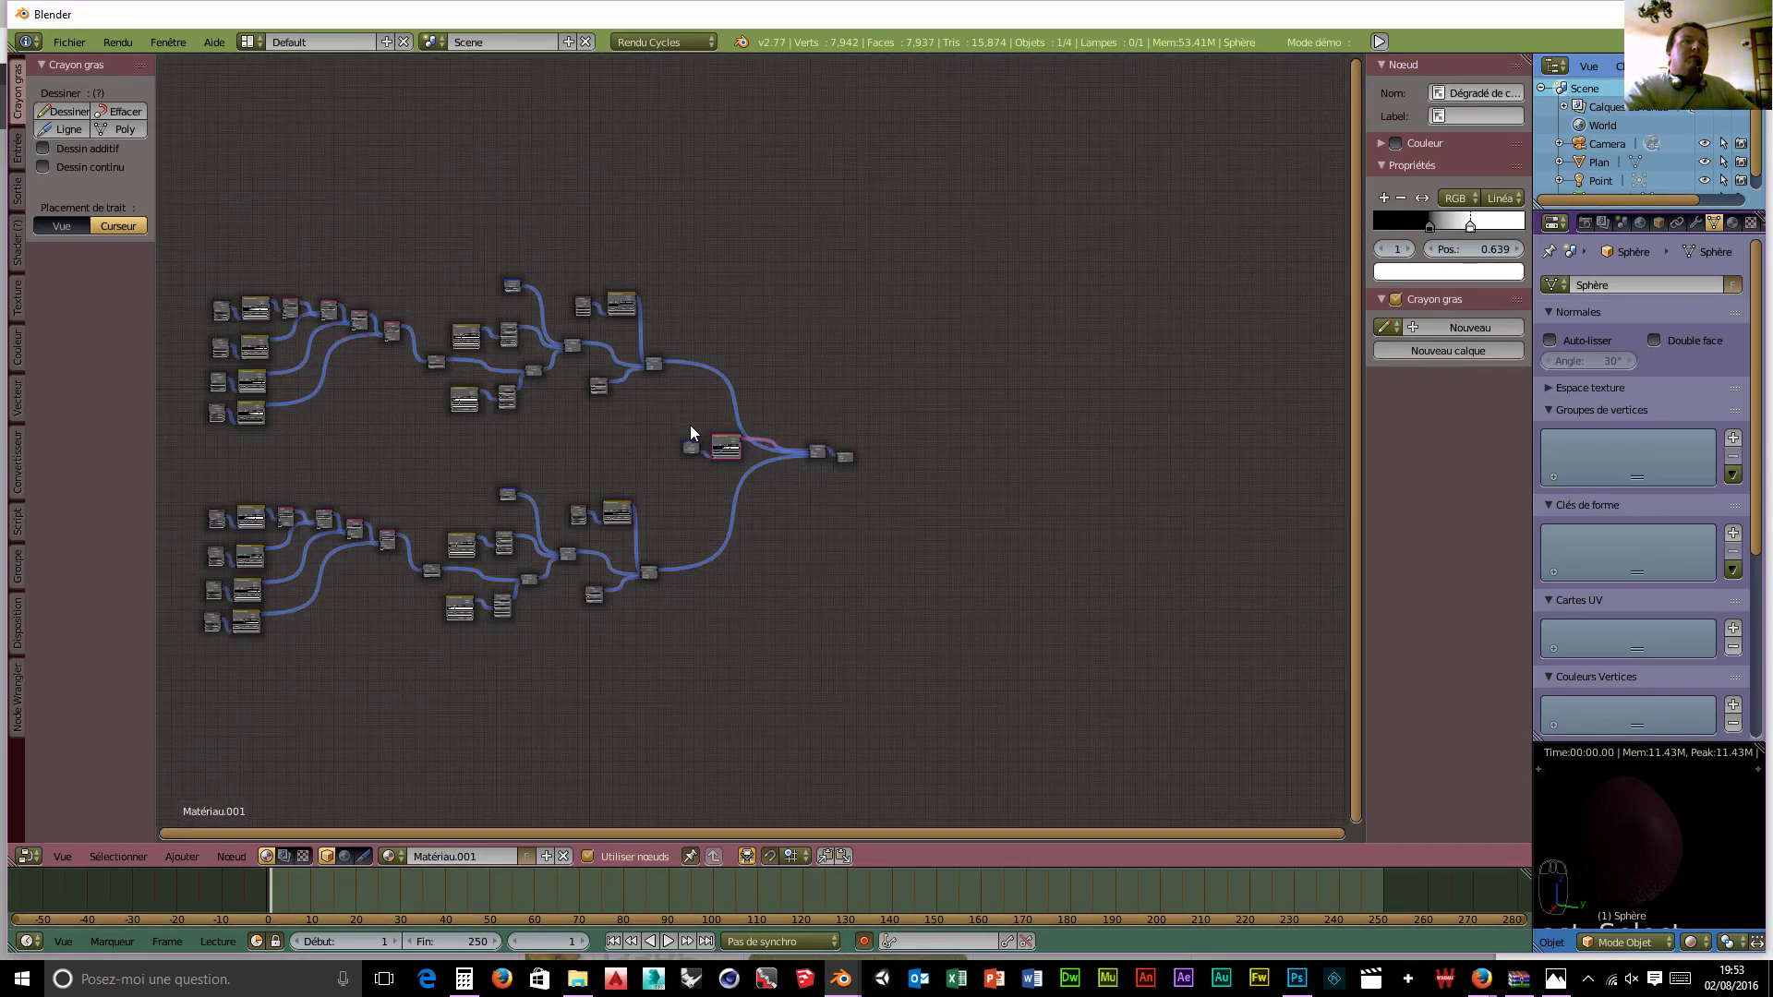
pyautogui.moveTo(628, 608); pyautogui.dragTo(1092, 734, button='middle')
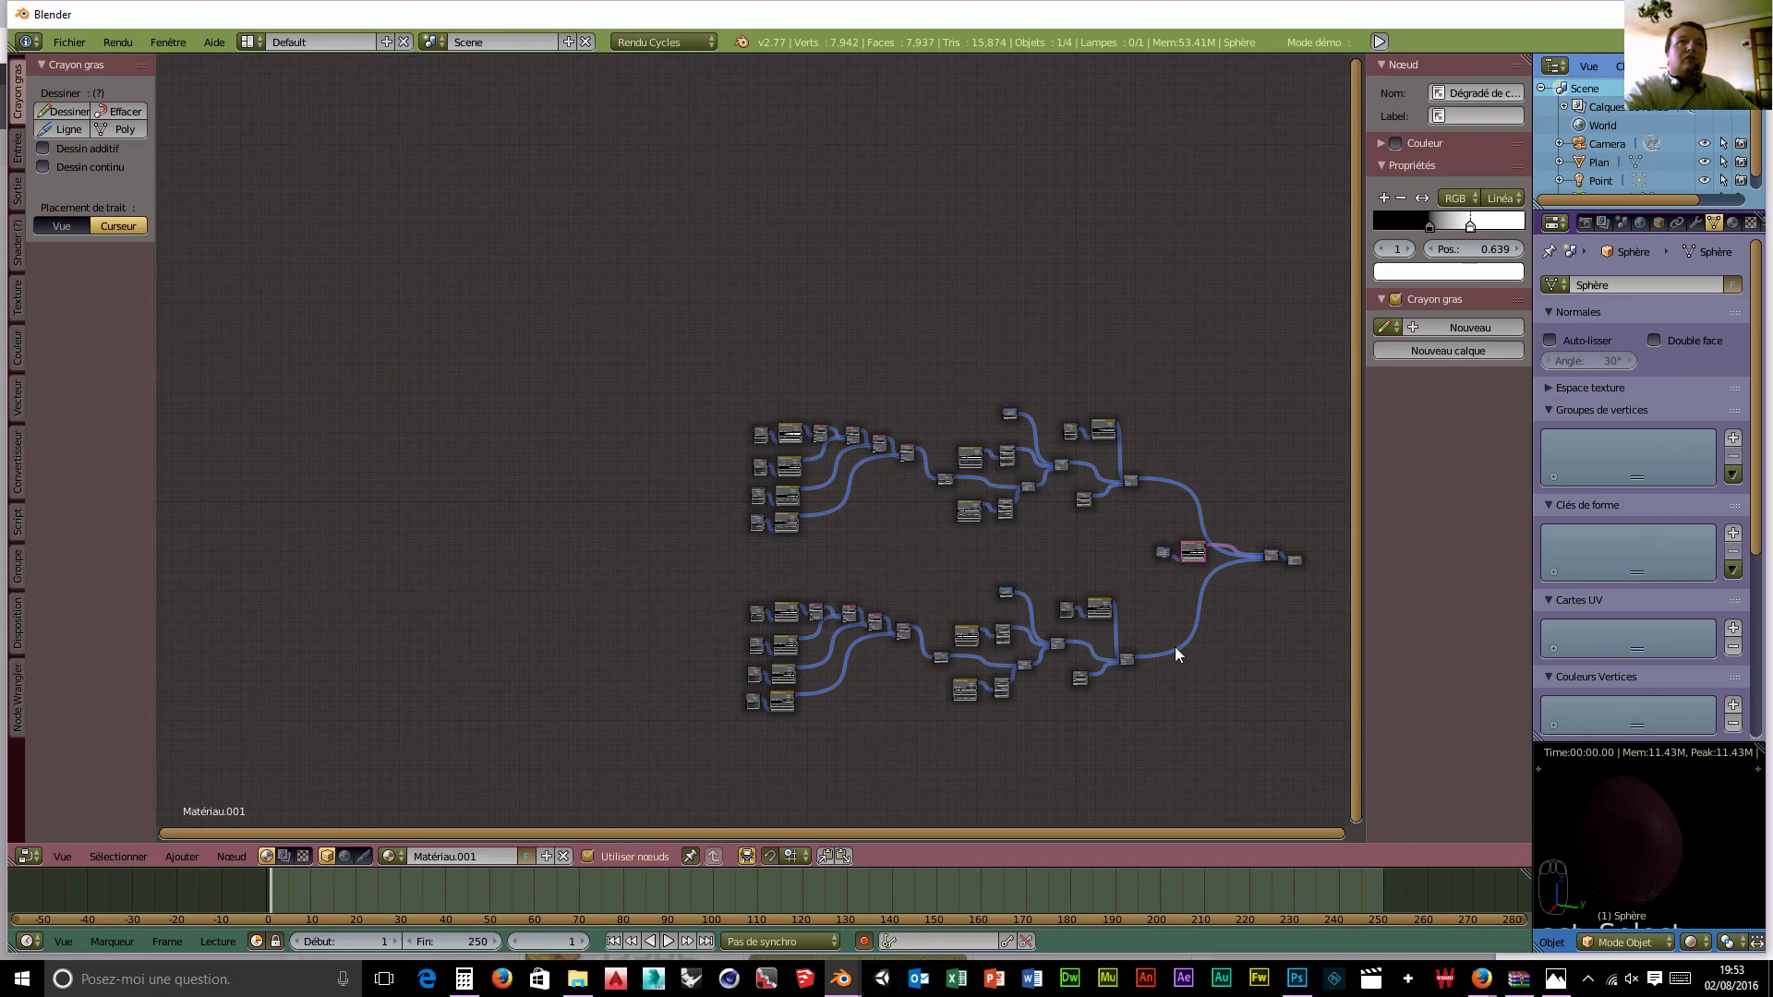
pyautogui.moveTo(1175, 654); pyautogui.dragTo(776, 679, button='middle')
pyautogui.scroll(4, 776, 679)
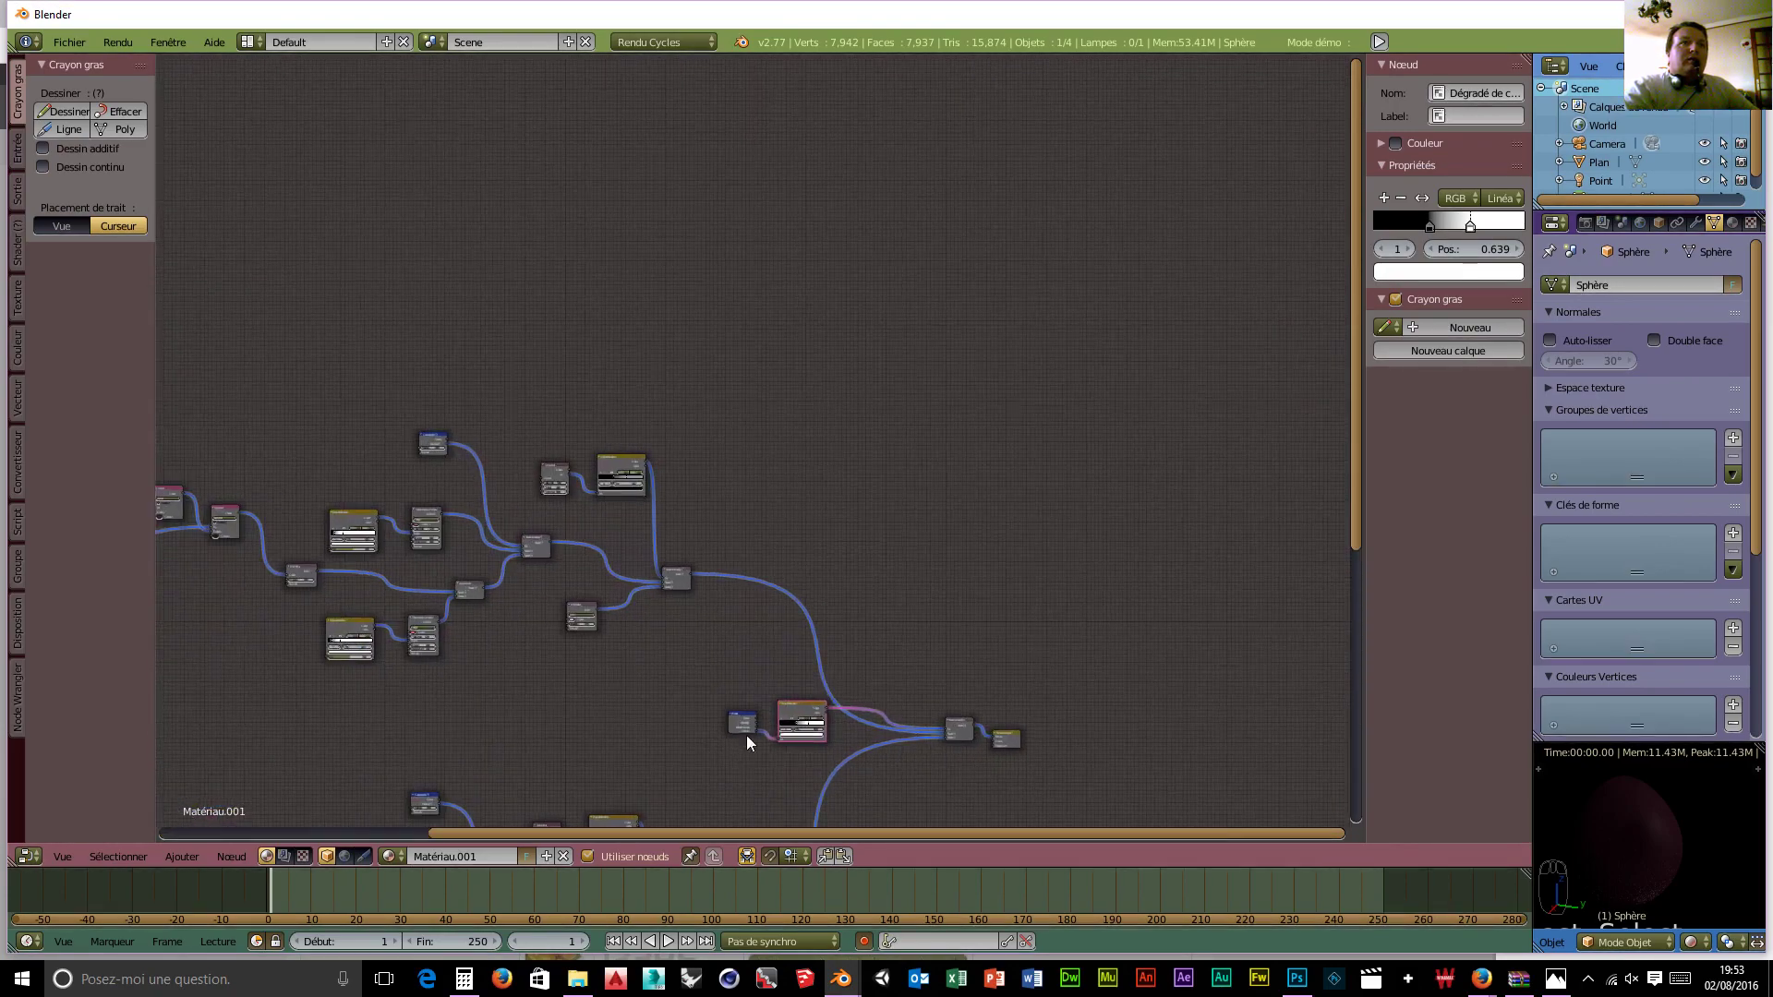
pyautogui.scroll(2, 746, 735)
pyautogui.moveTo(796, 803); pyautogui.dragTo(776, 609, button='middle')
pyautogui.scroll(1, 776, 609)
pyautogui.scroll(8, 934, 678)
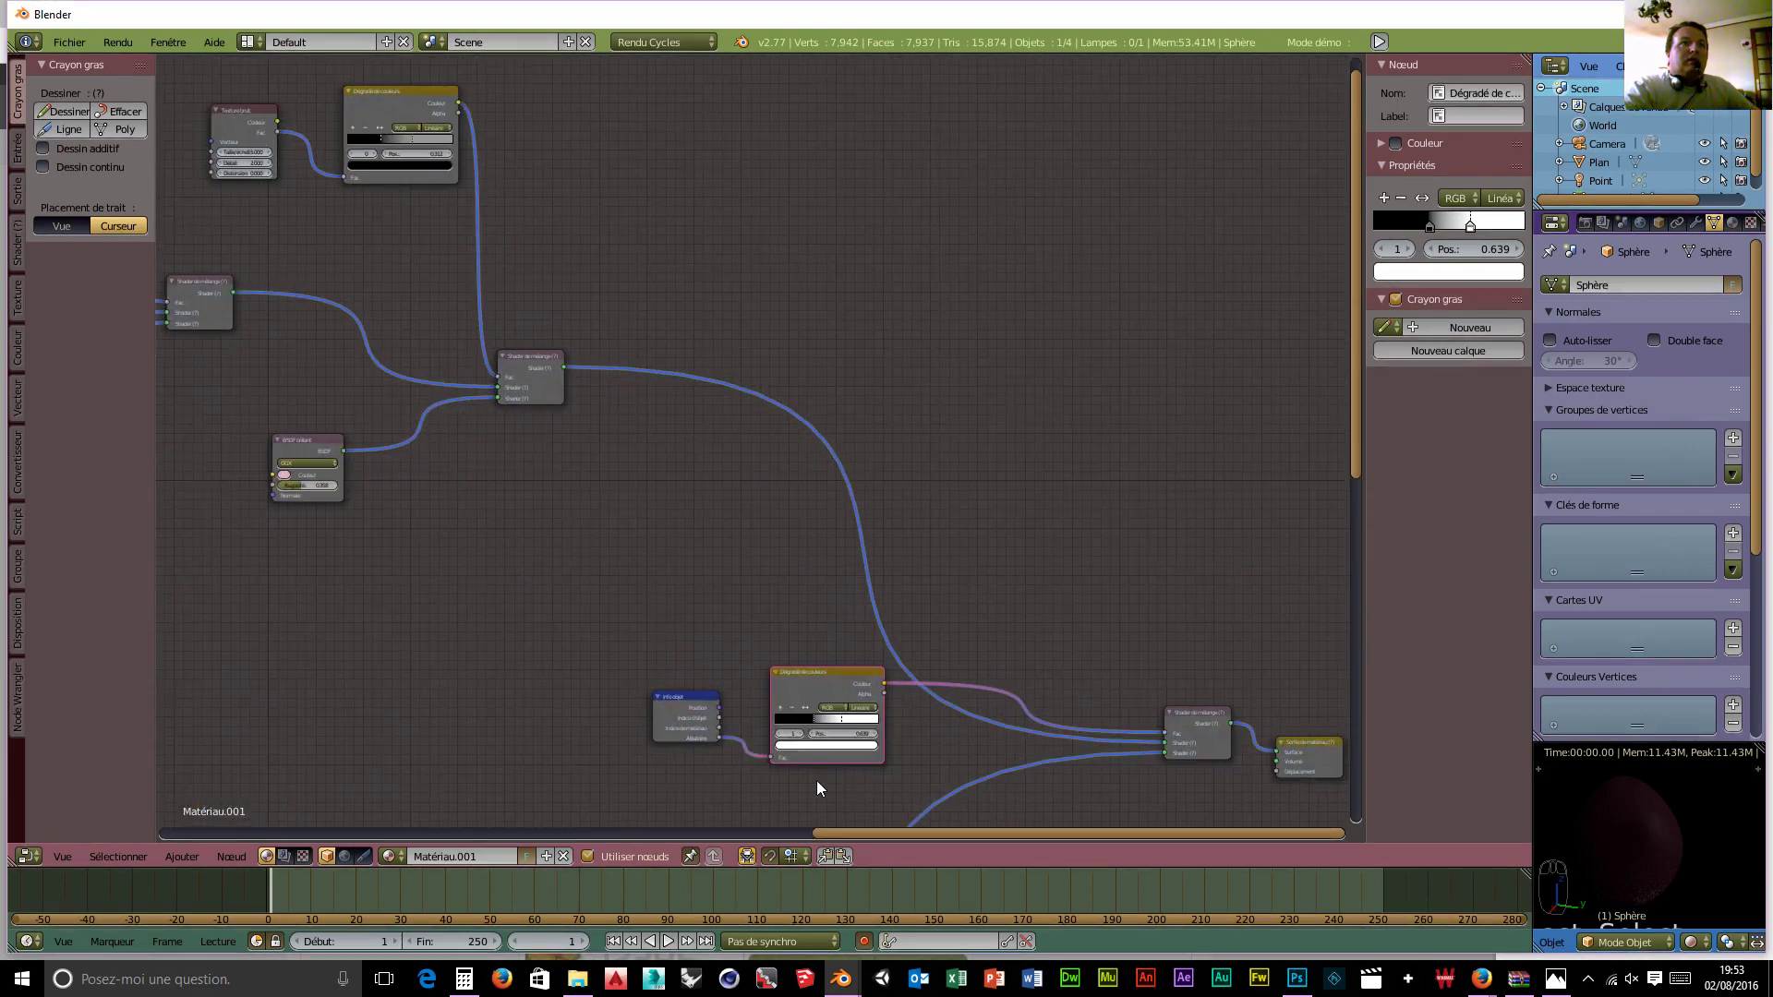
pyautogui.moveTo(817, 798); pyautogui.dragTo(822, 761, button='middle')
pyautogui.scroll(8, 819, 762)
pyautogui.moveTo(835, 609); pyautogui.dragTo(755, 326, button='middle')
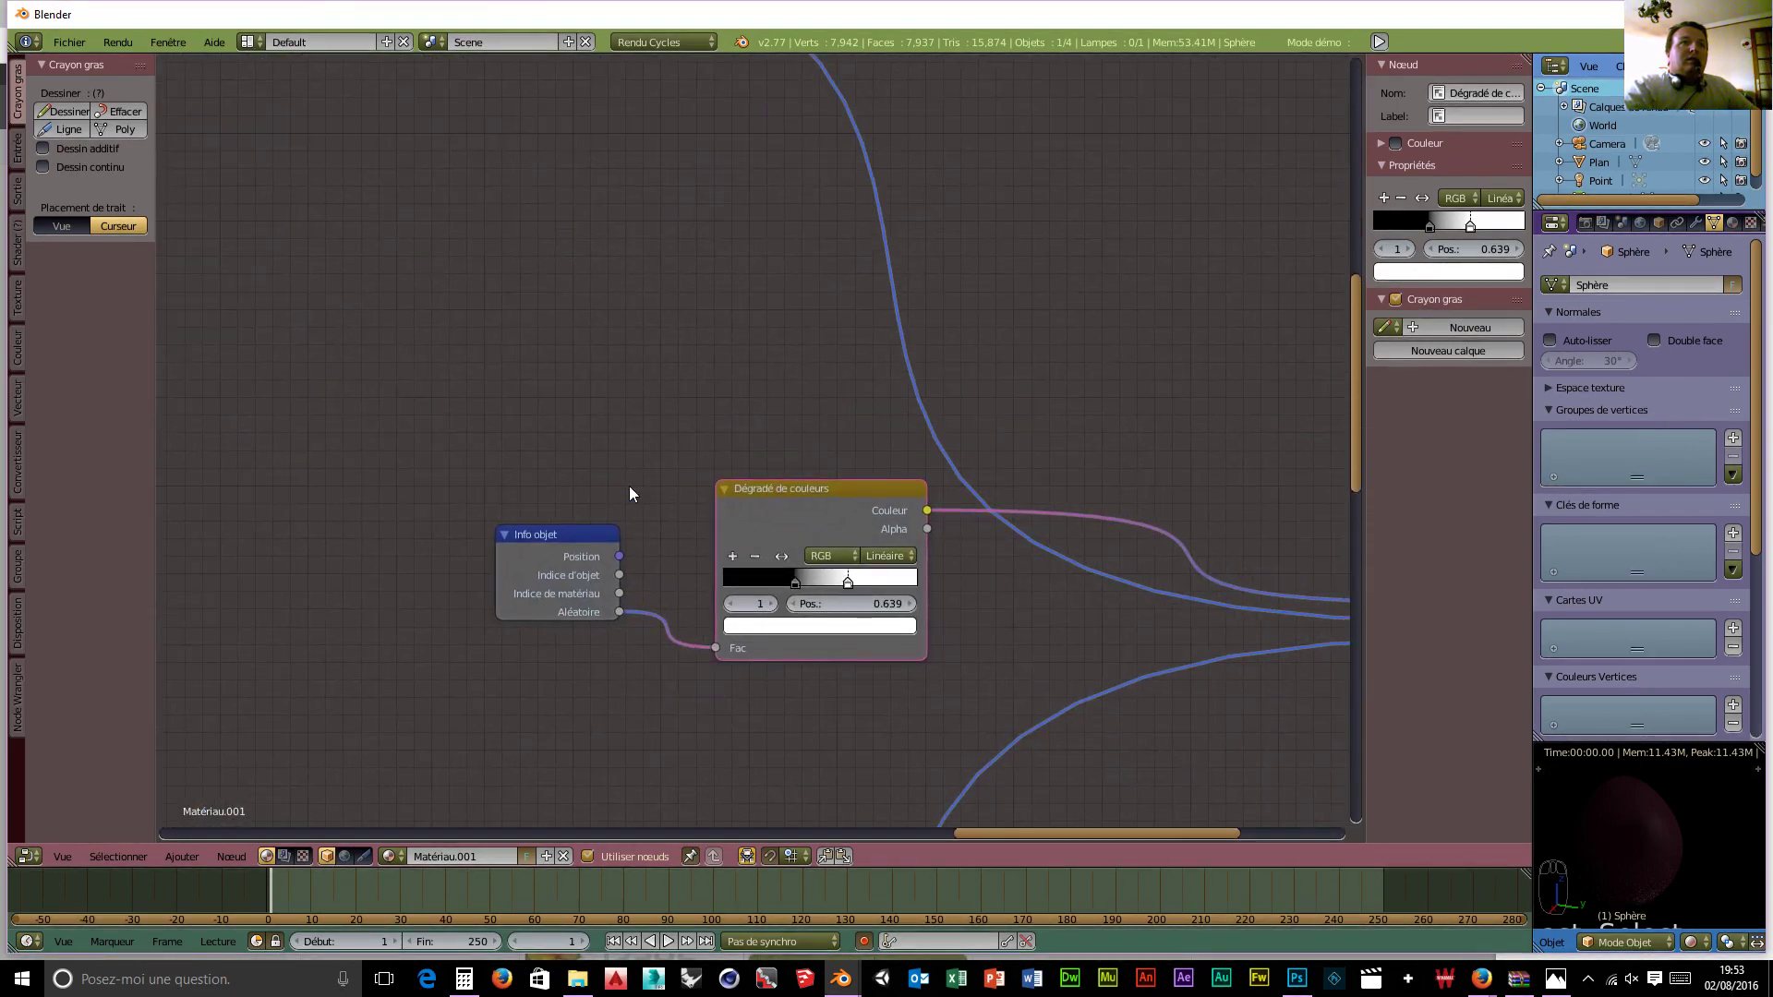
pyautogui.scroll(-4, 877, 557)
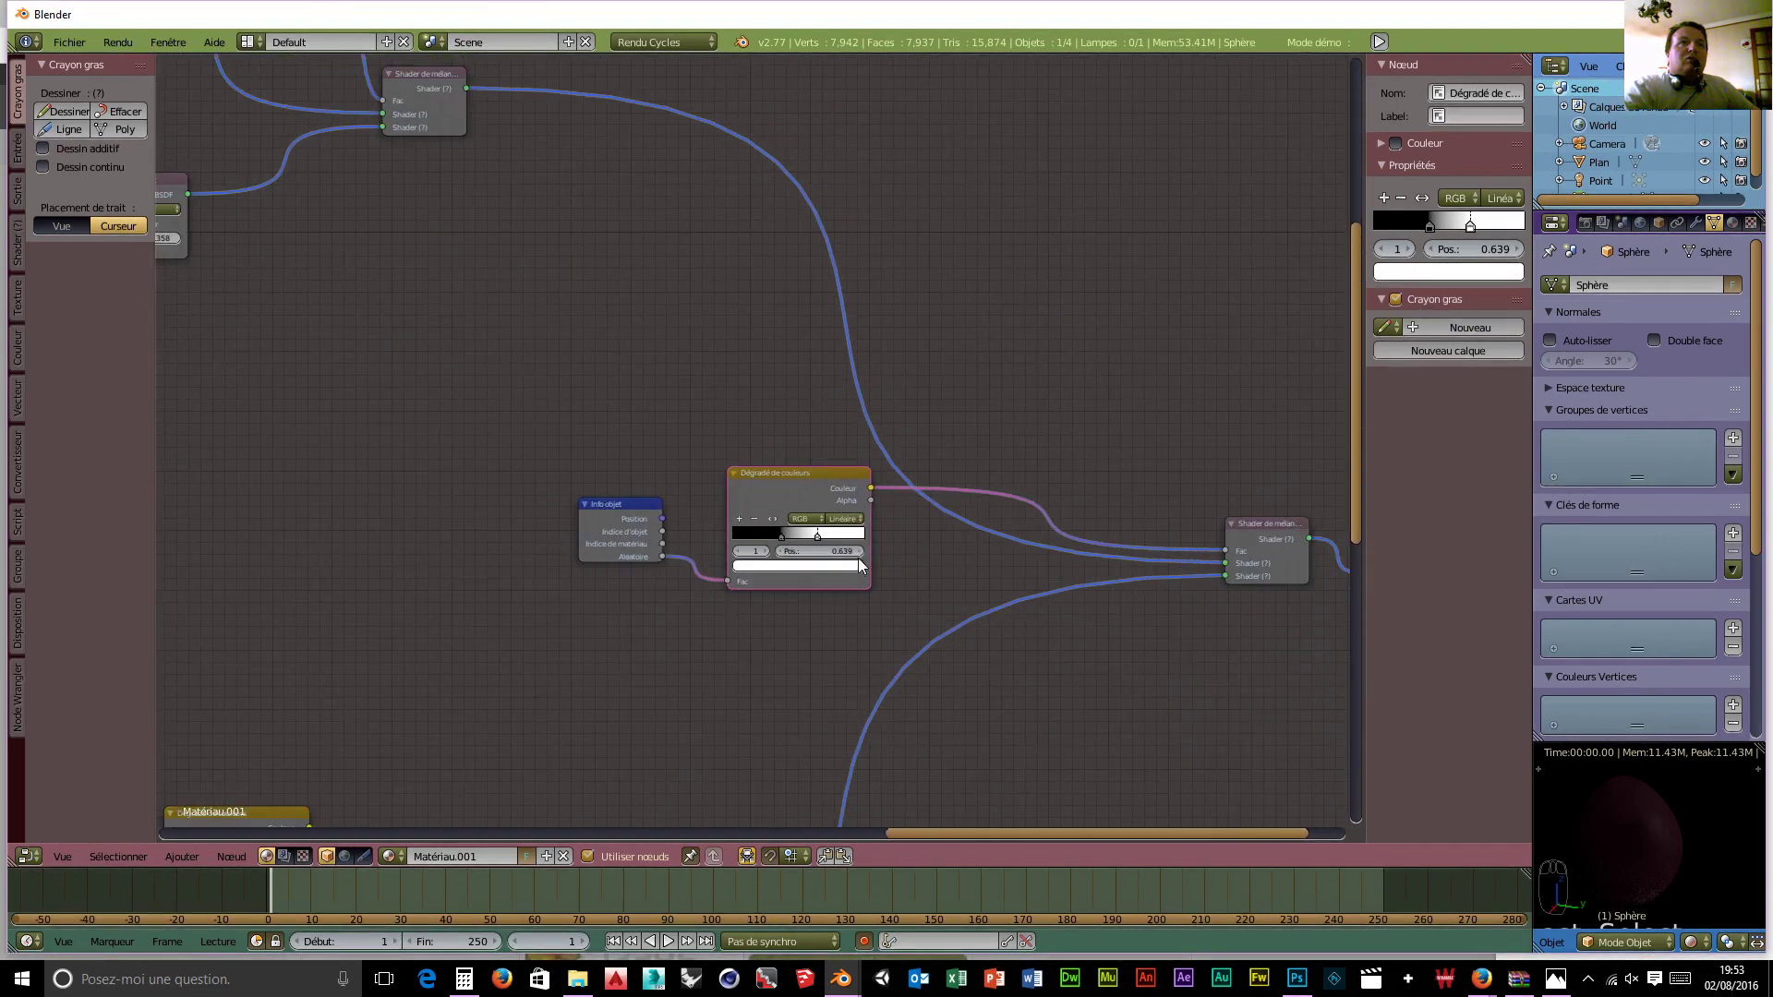
pyautogui.scroll(-7, 855, 557)
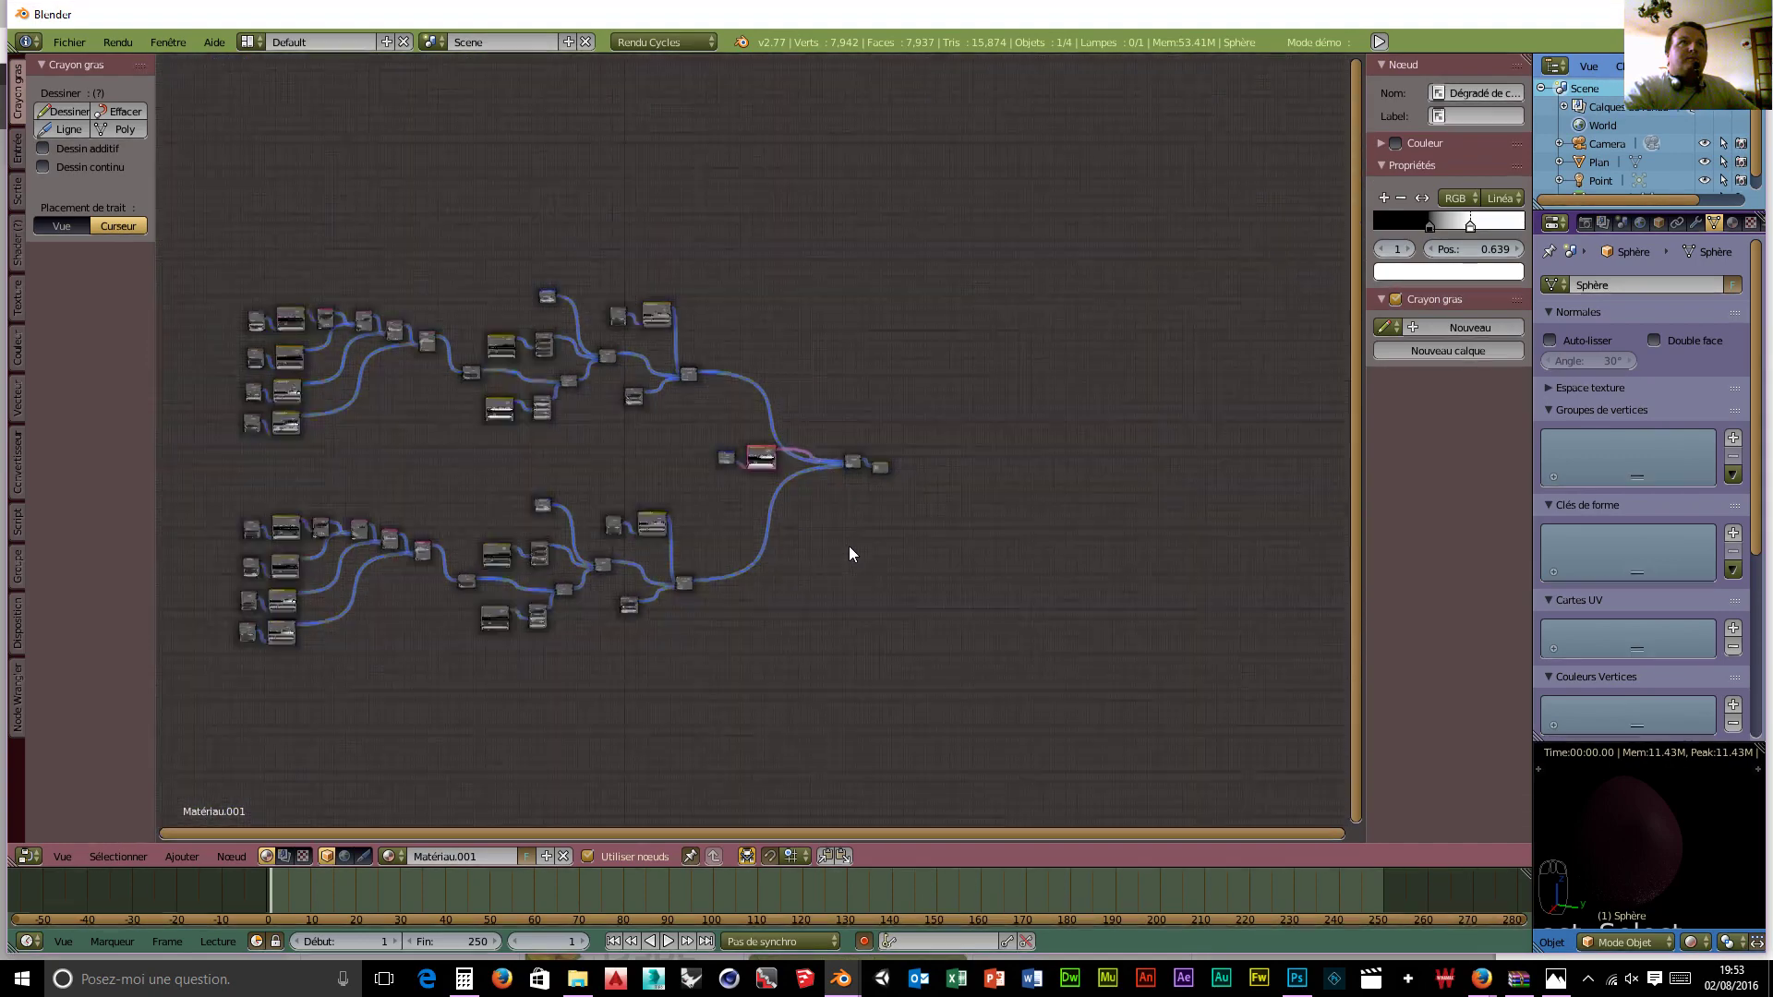
pyautogui.moveTo(852, 601); pyautogui.dragTo(911, 589, button='middle')
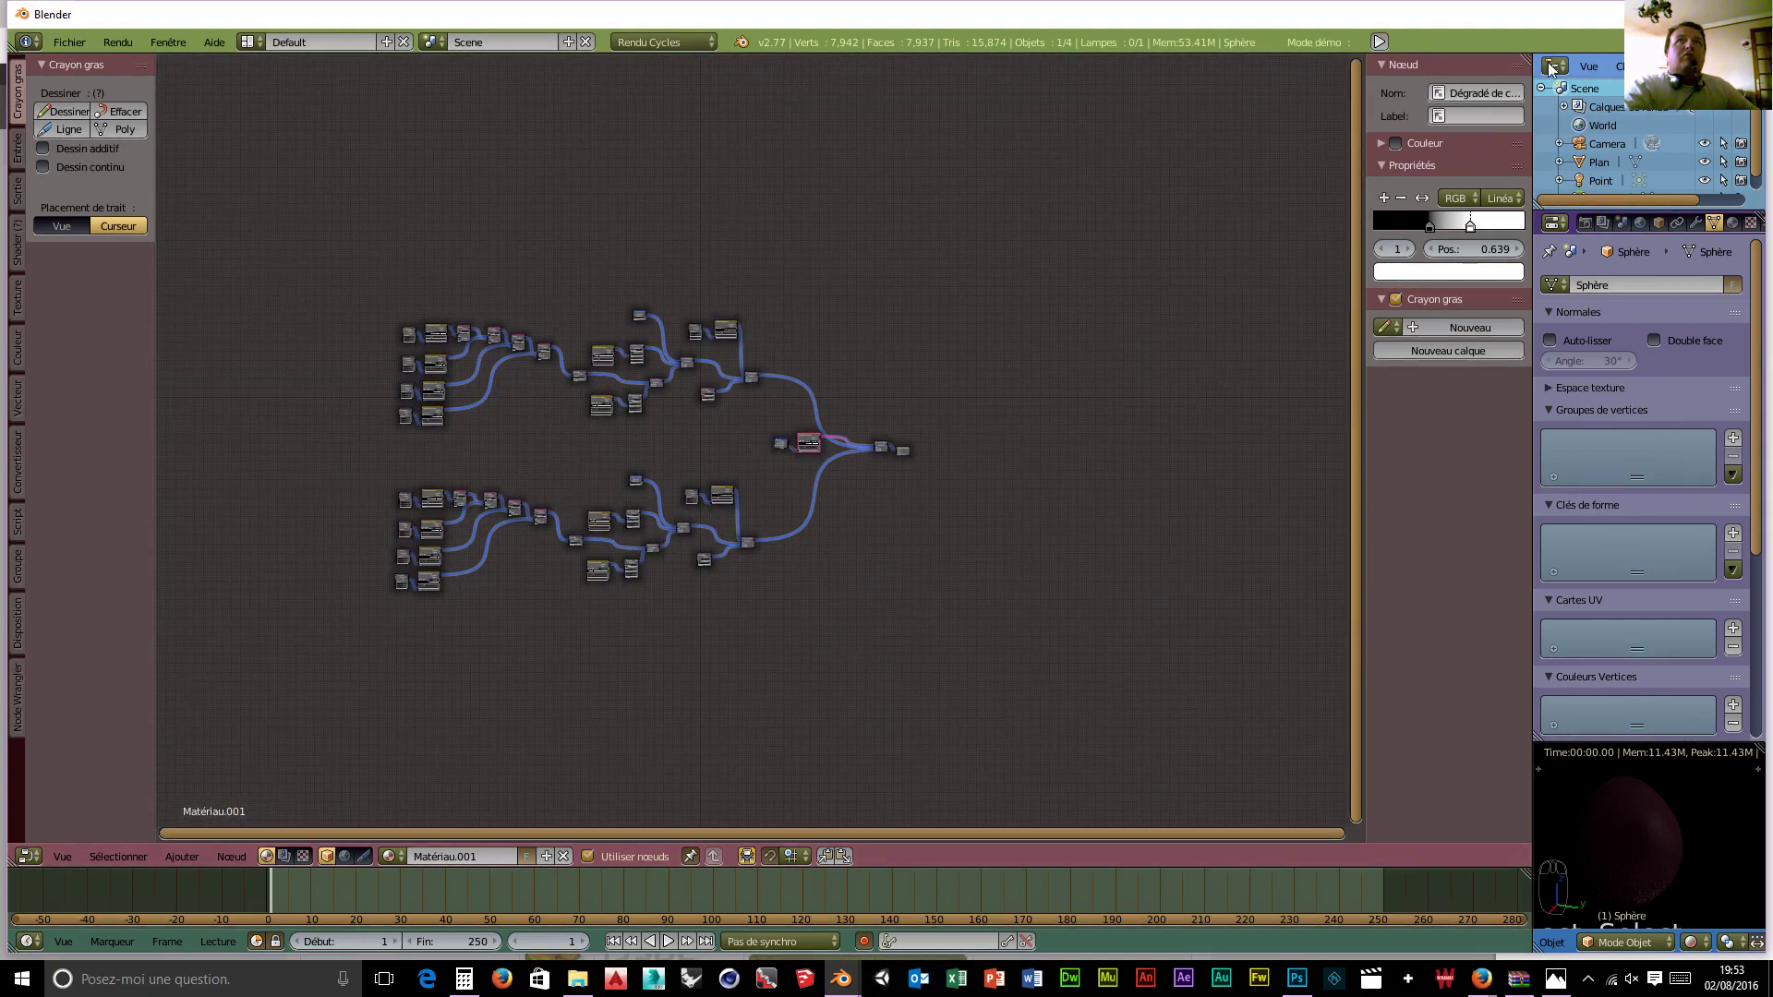
# Step: Change the large node editor to the 3D View and the small render preview to the UV/Image Editor, fitting the whole grape reference in it
pyautogui.click(30, 856)
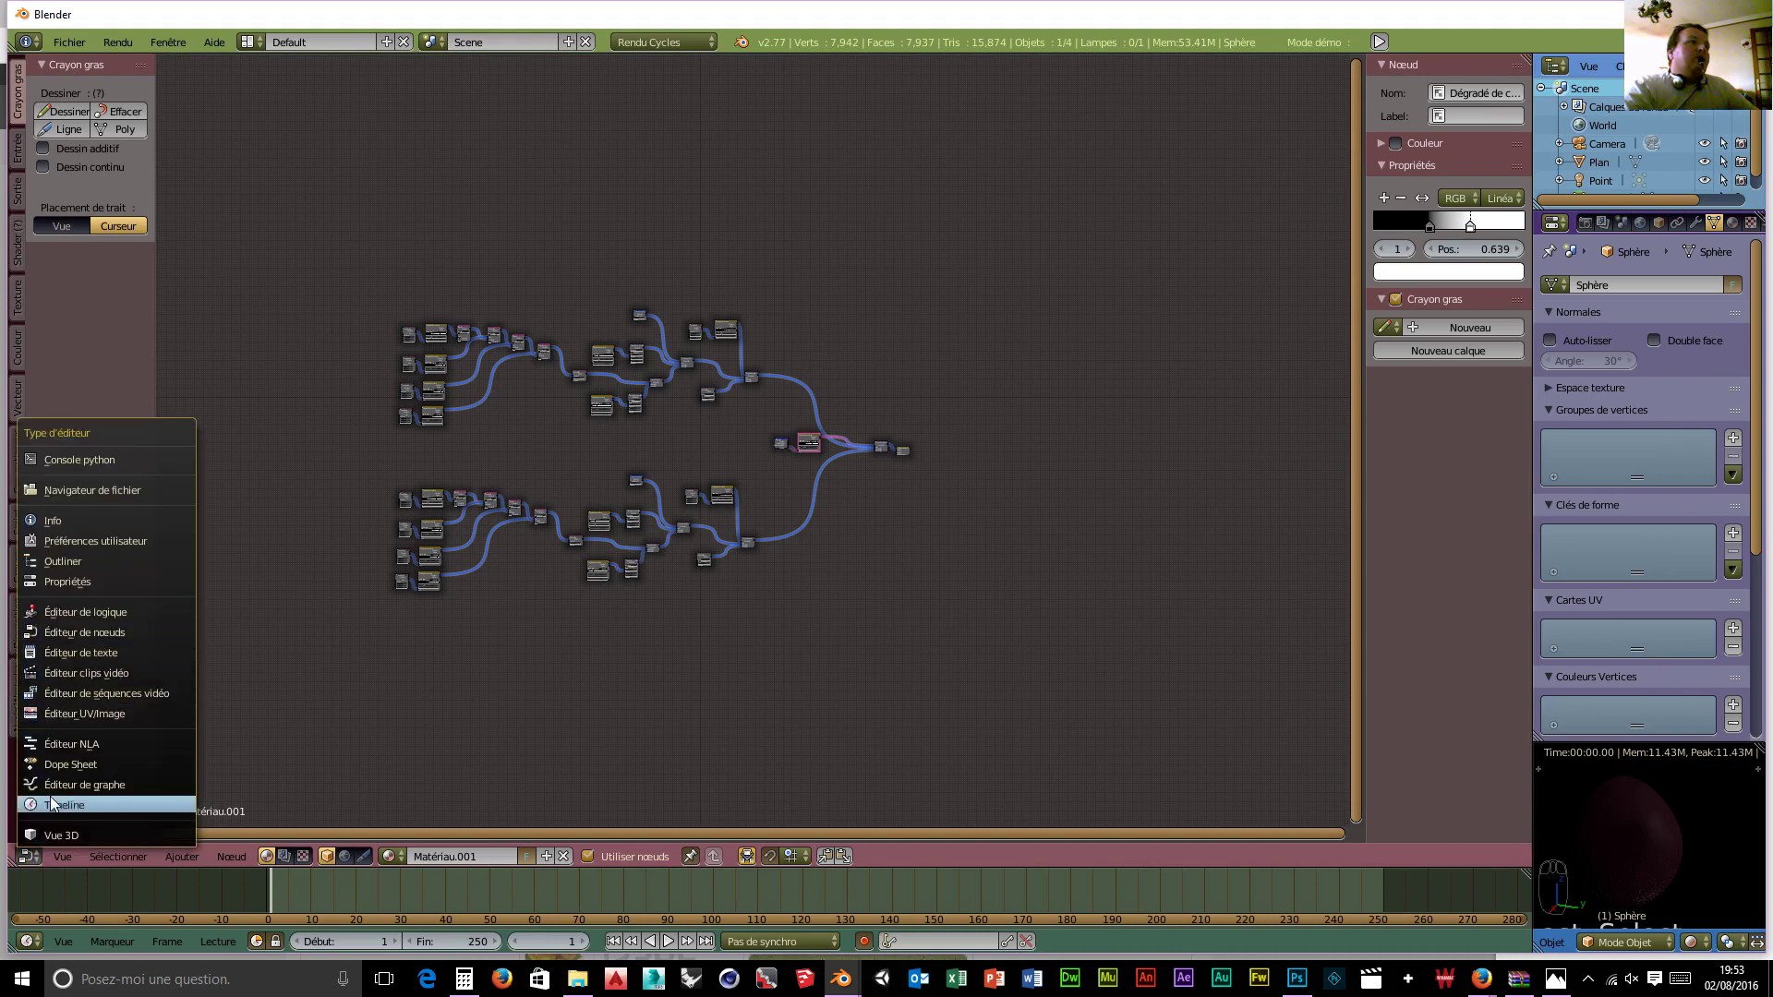
pyautogui.click(45, 834)
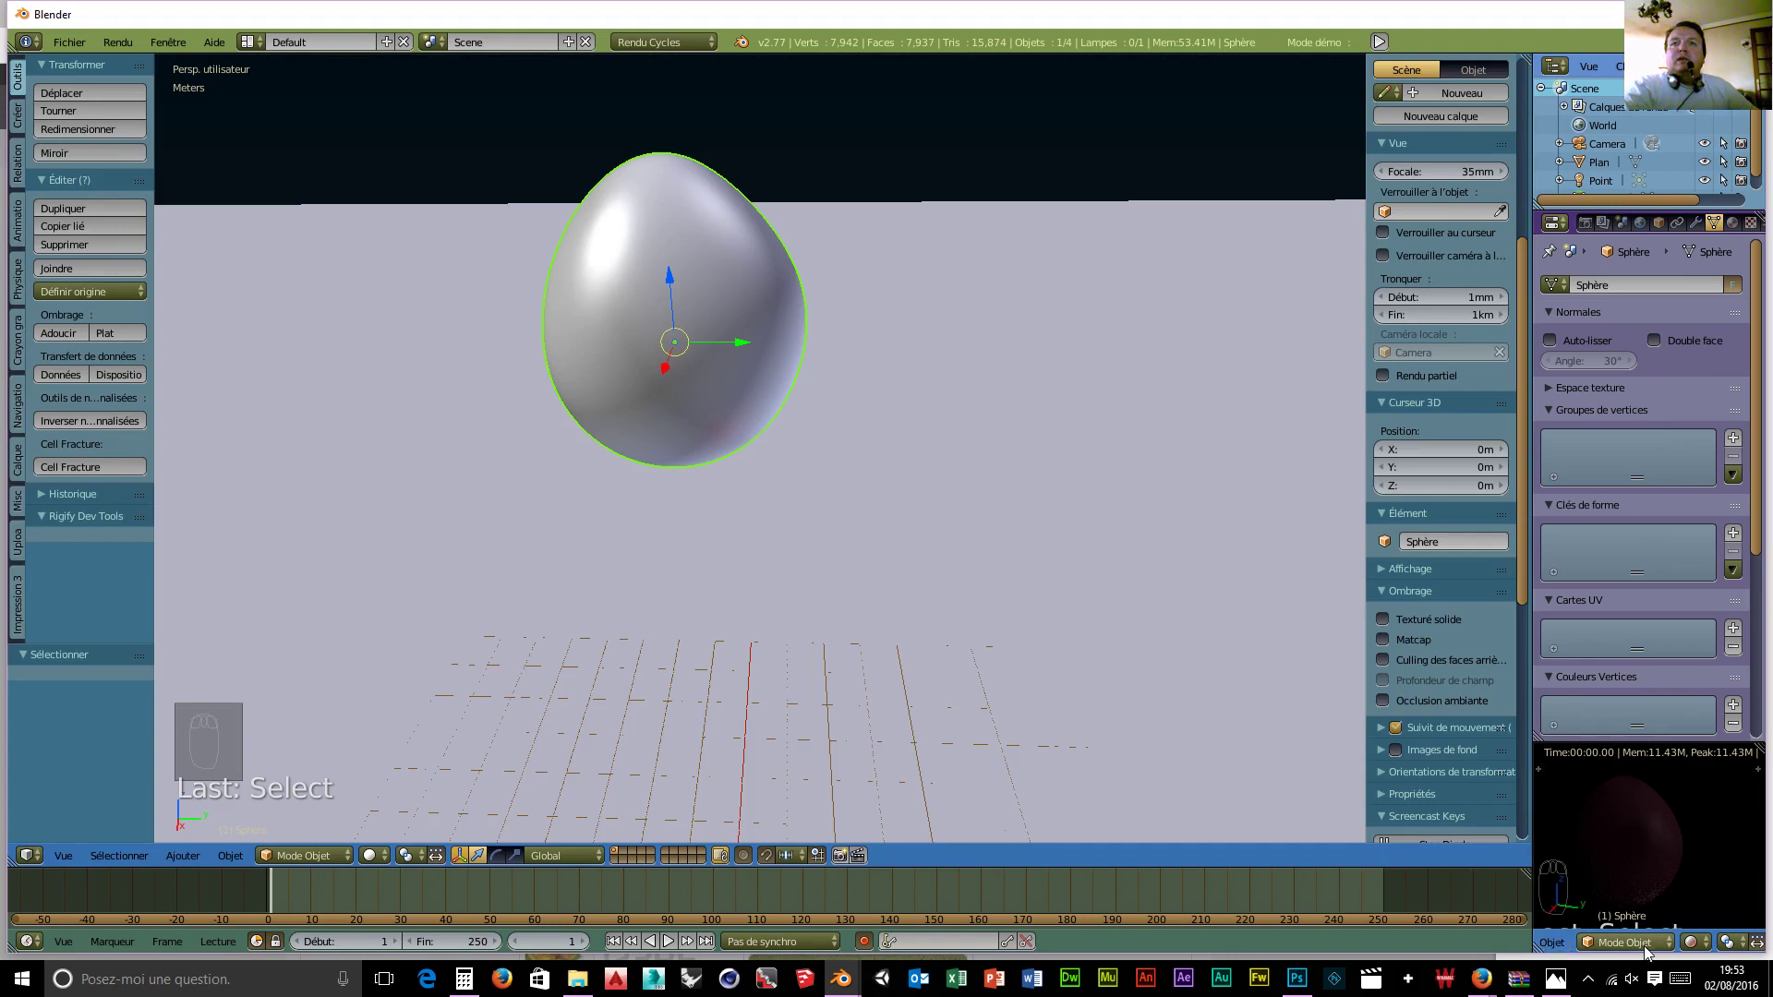
pyautogui.scroll(5, 1583, 956)
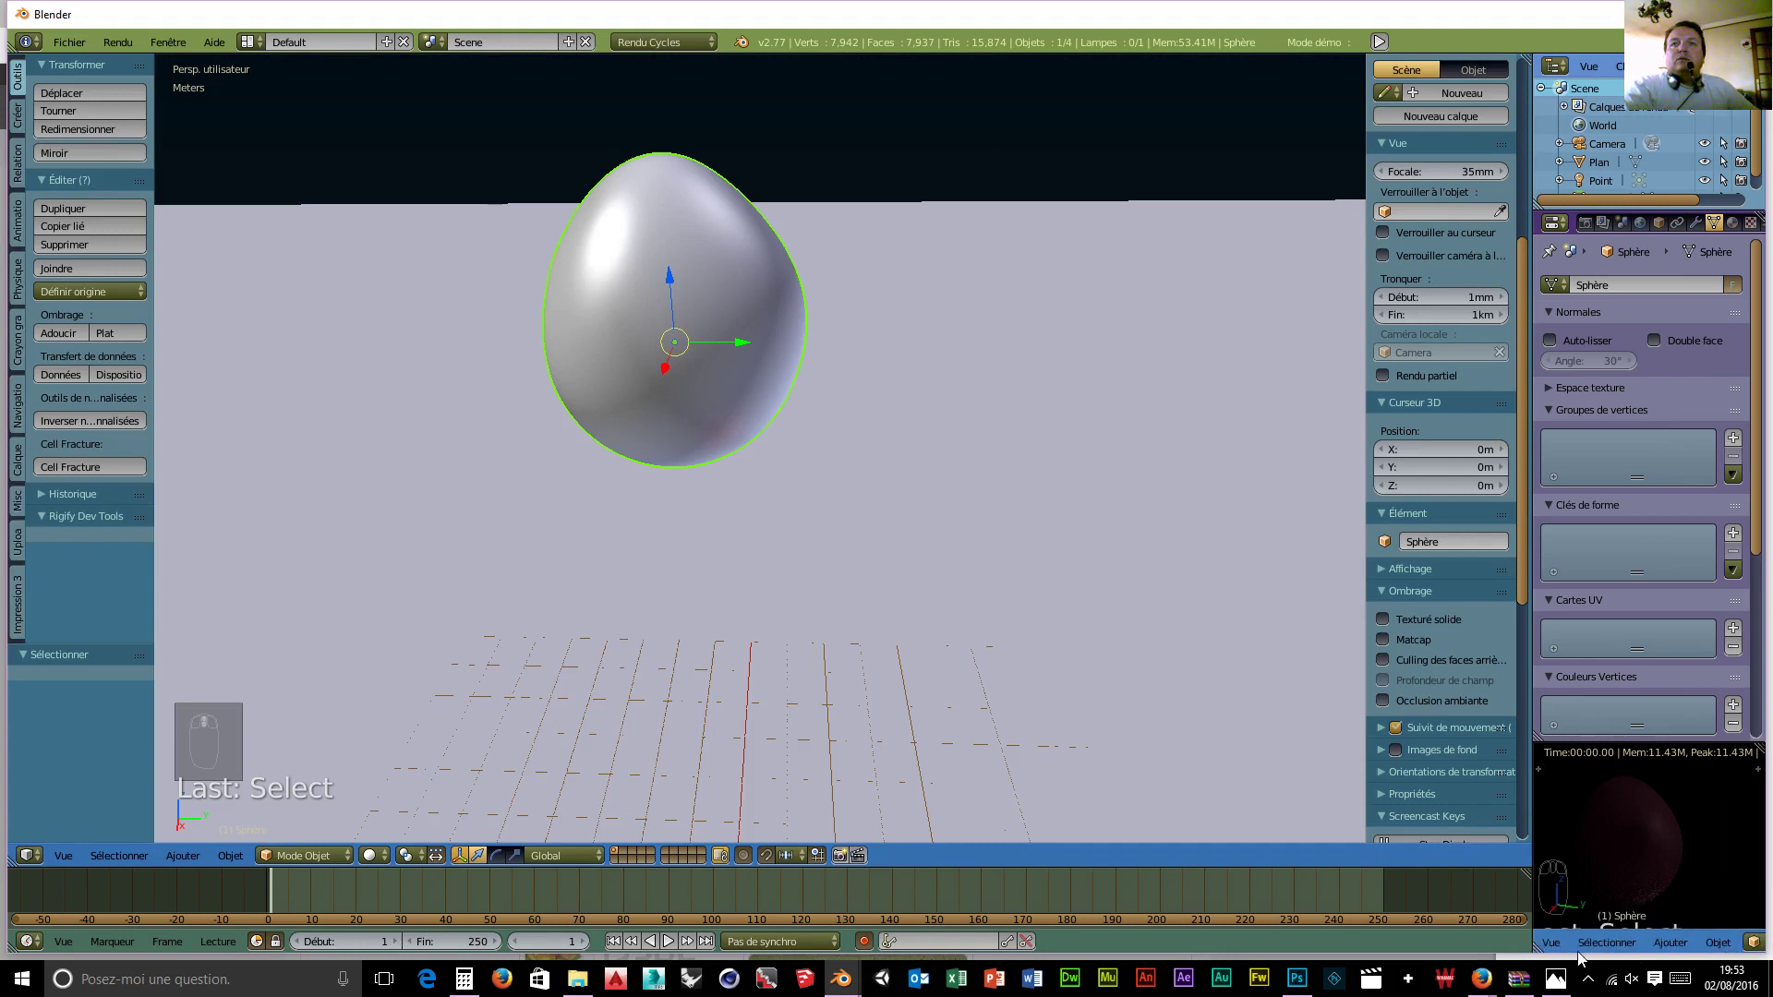
pyautogui.click(1554, 942)
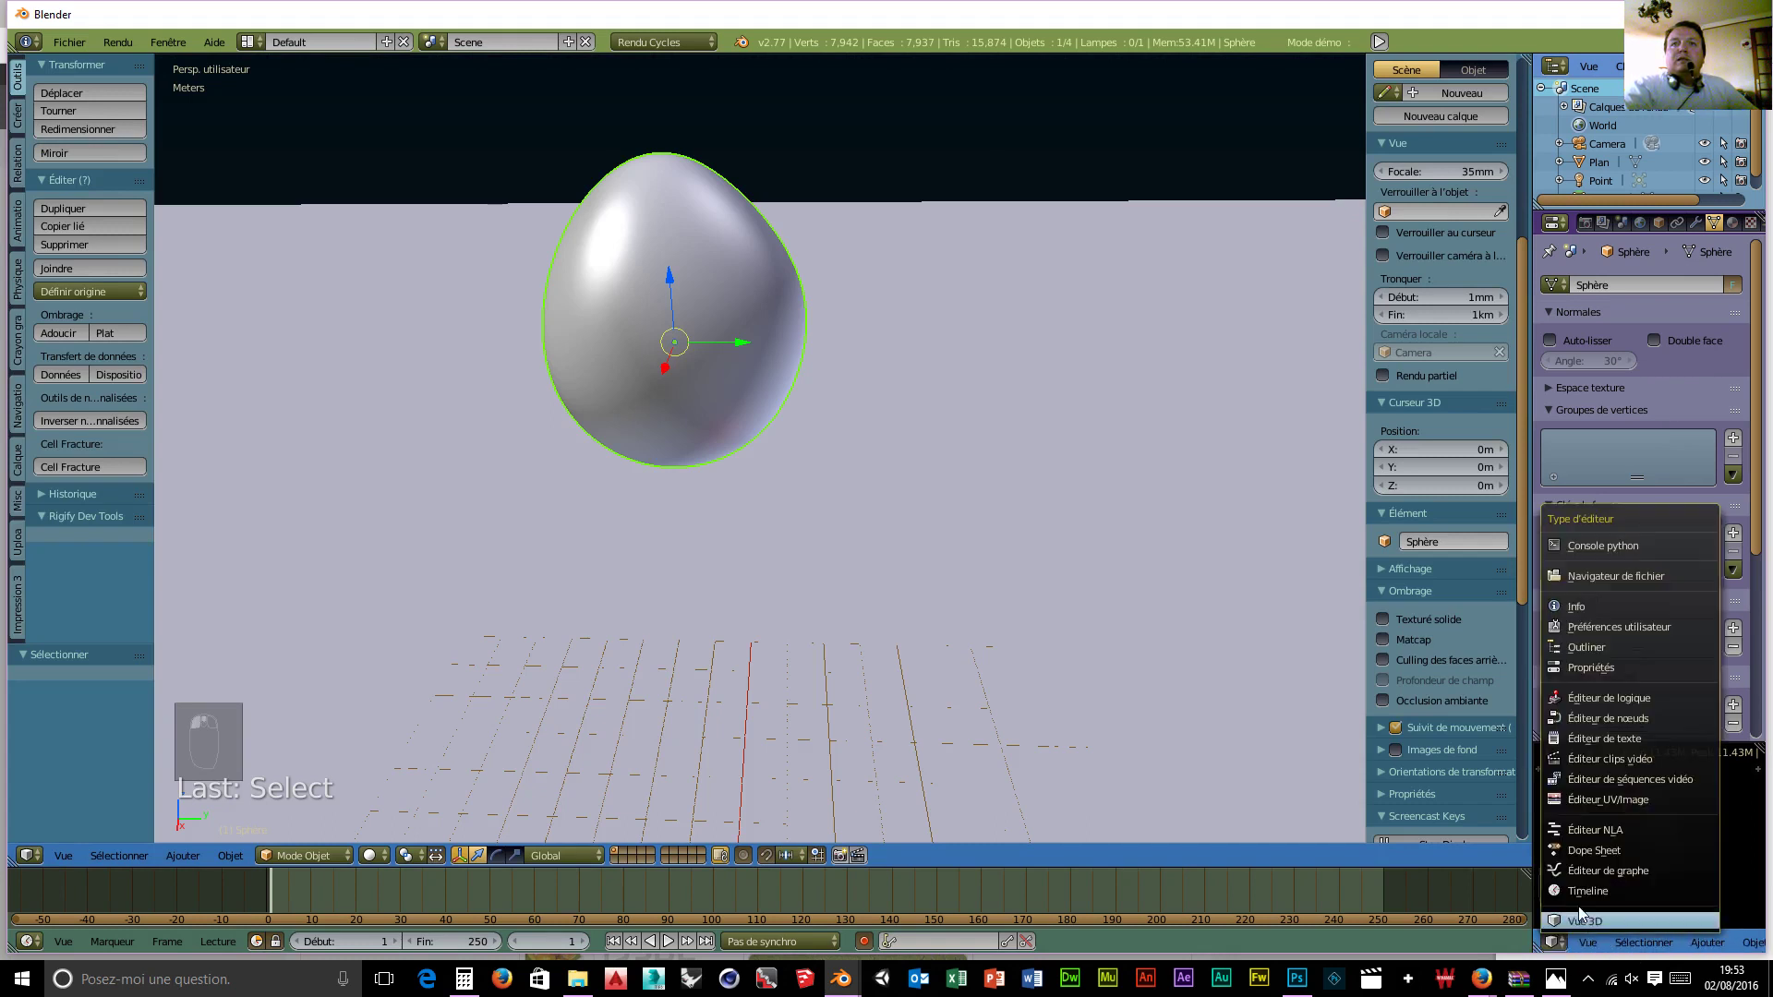
pyautogui.click(1589, 801)
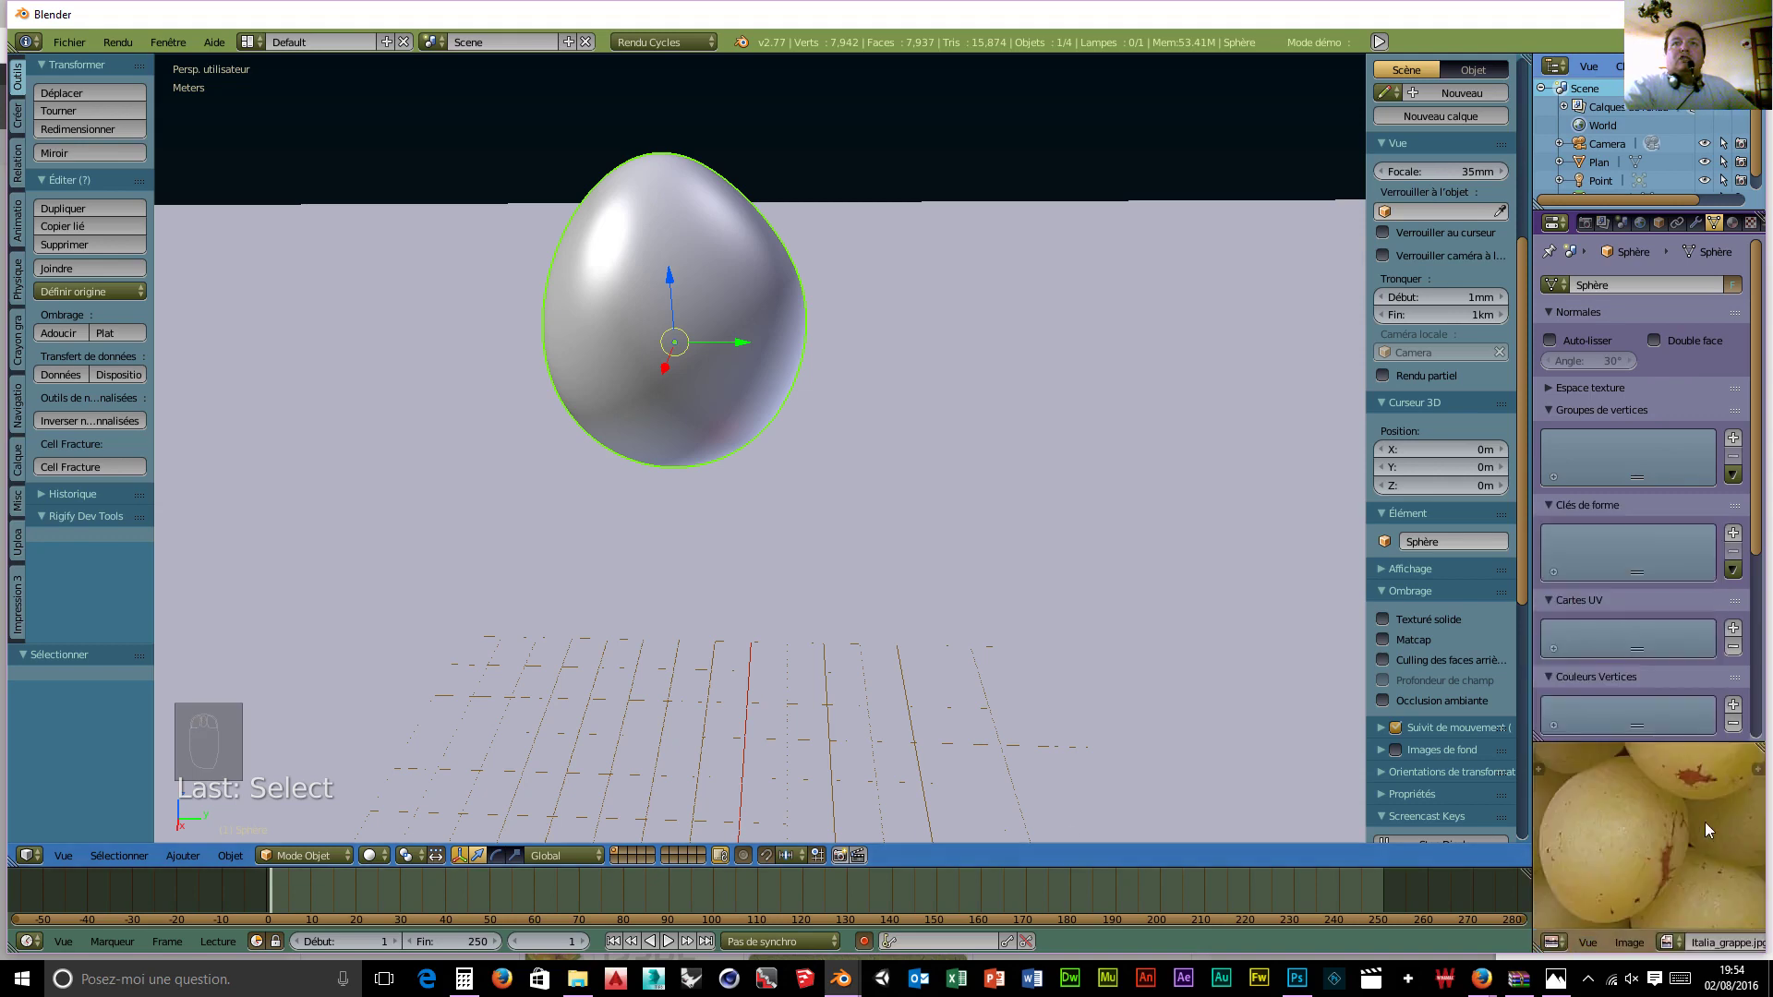
pyautogui.scroll(-8, 1679, 803)
# Step: Raise the grape sphere along the Z axis by about 10.9 m and a further 3.2 m, well above the ground plane
pyautogui.scroll(-12, 871, 559)
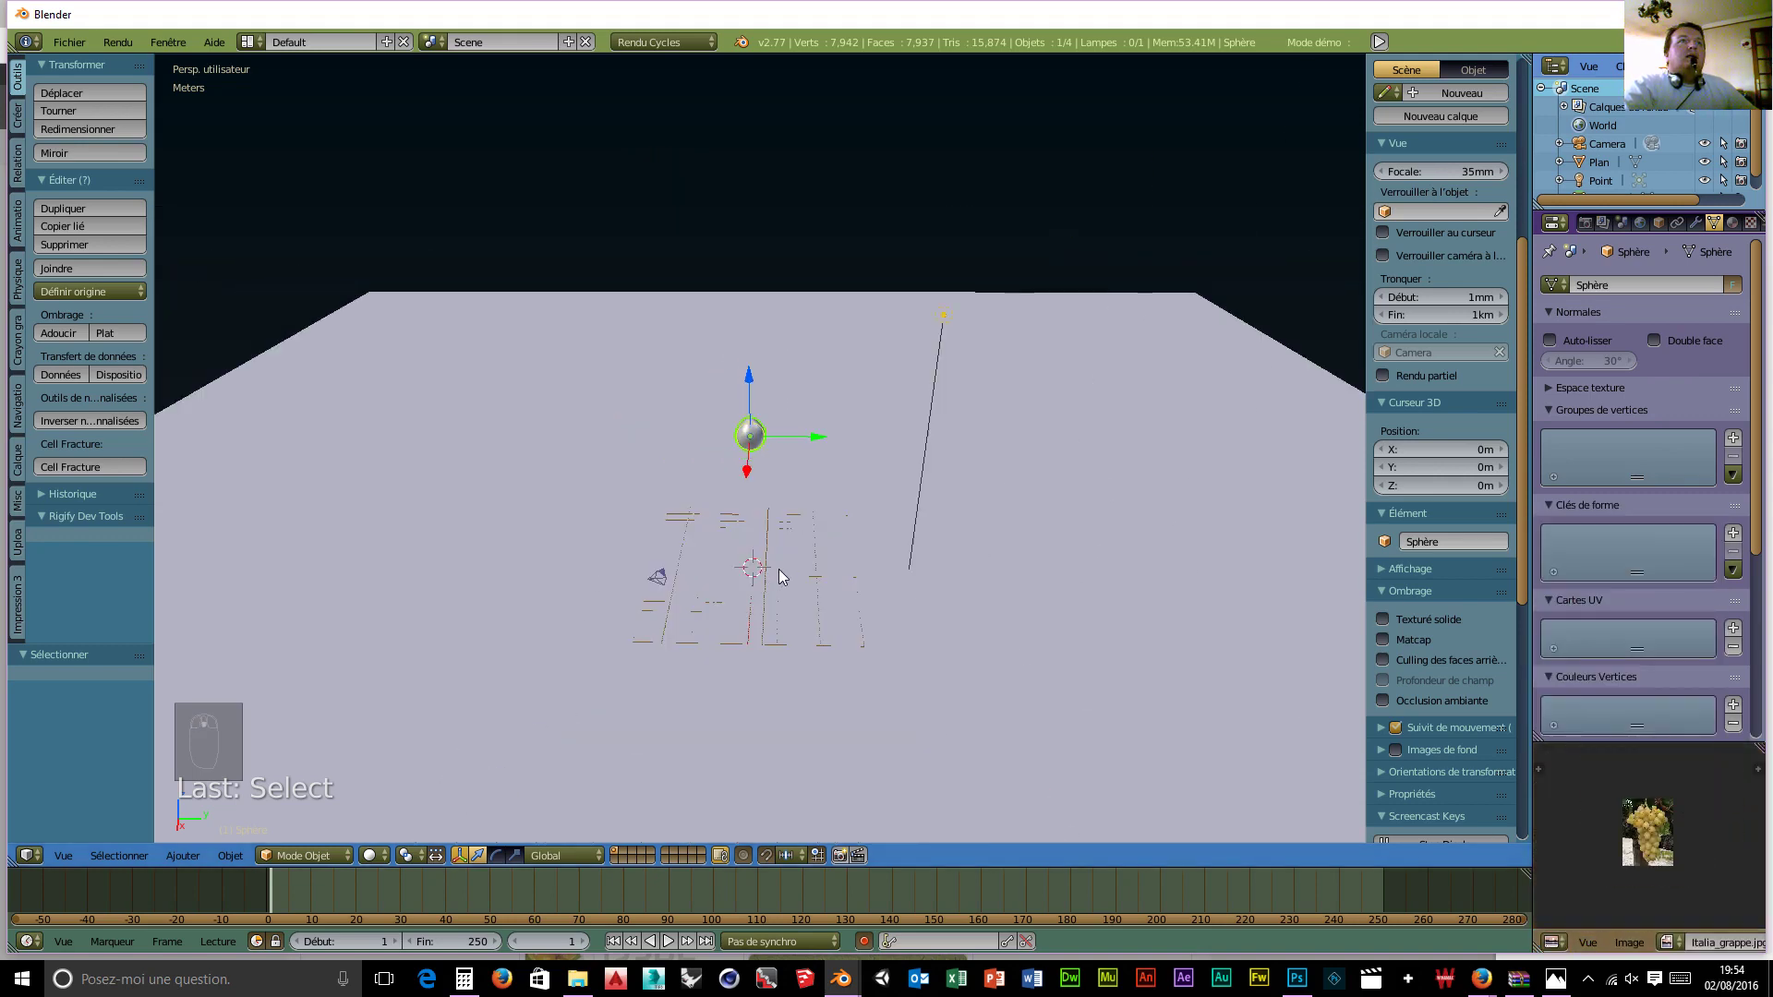
pyautogui.moveTo(778, 576); pyautogui.dragTo(841, 357, button='middle')
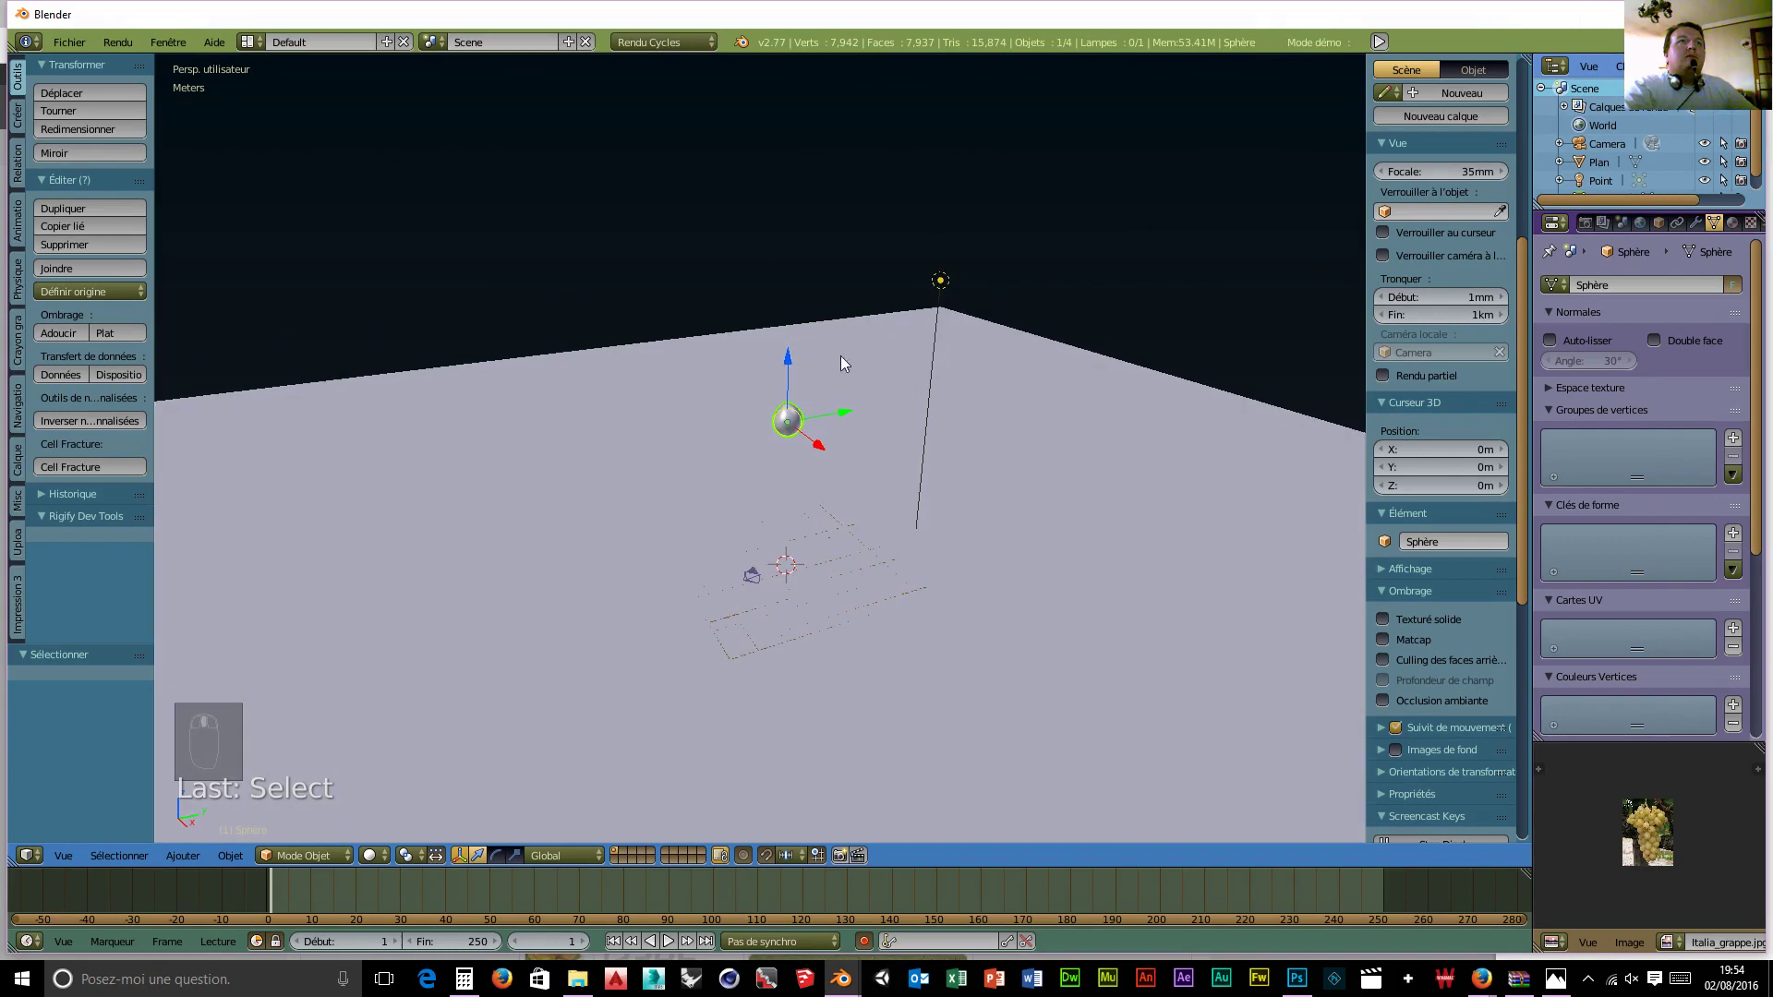
pyautogui.moveTo(788, 364); pyautogui.dragTo(739, 222)
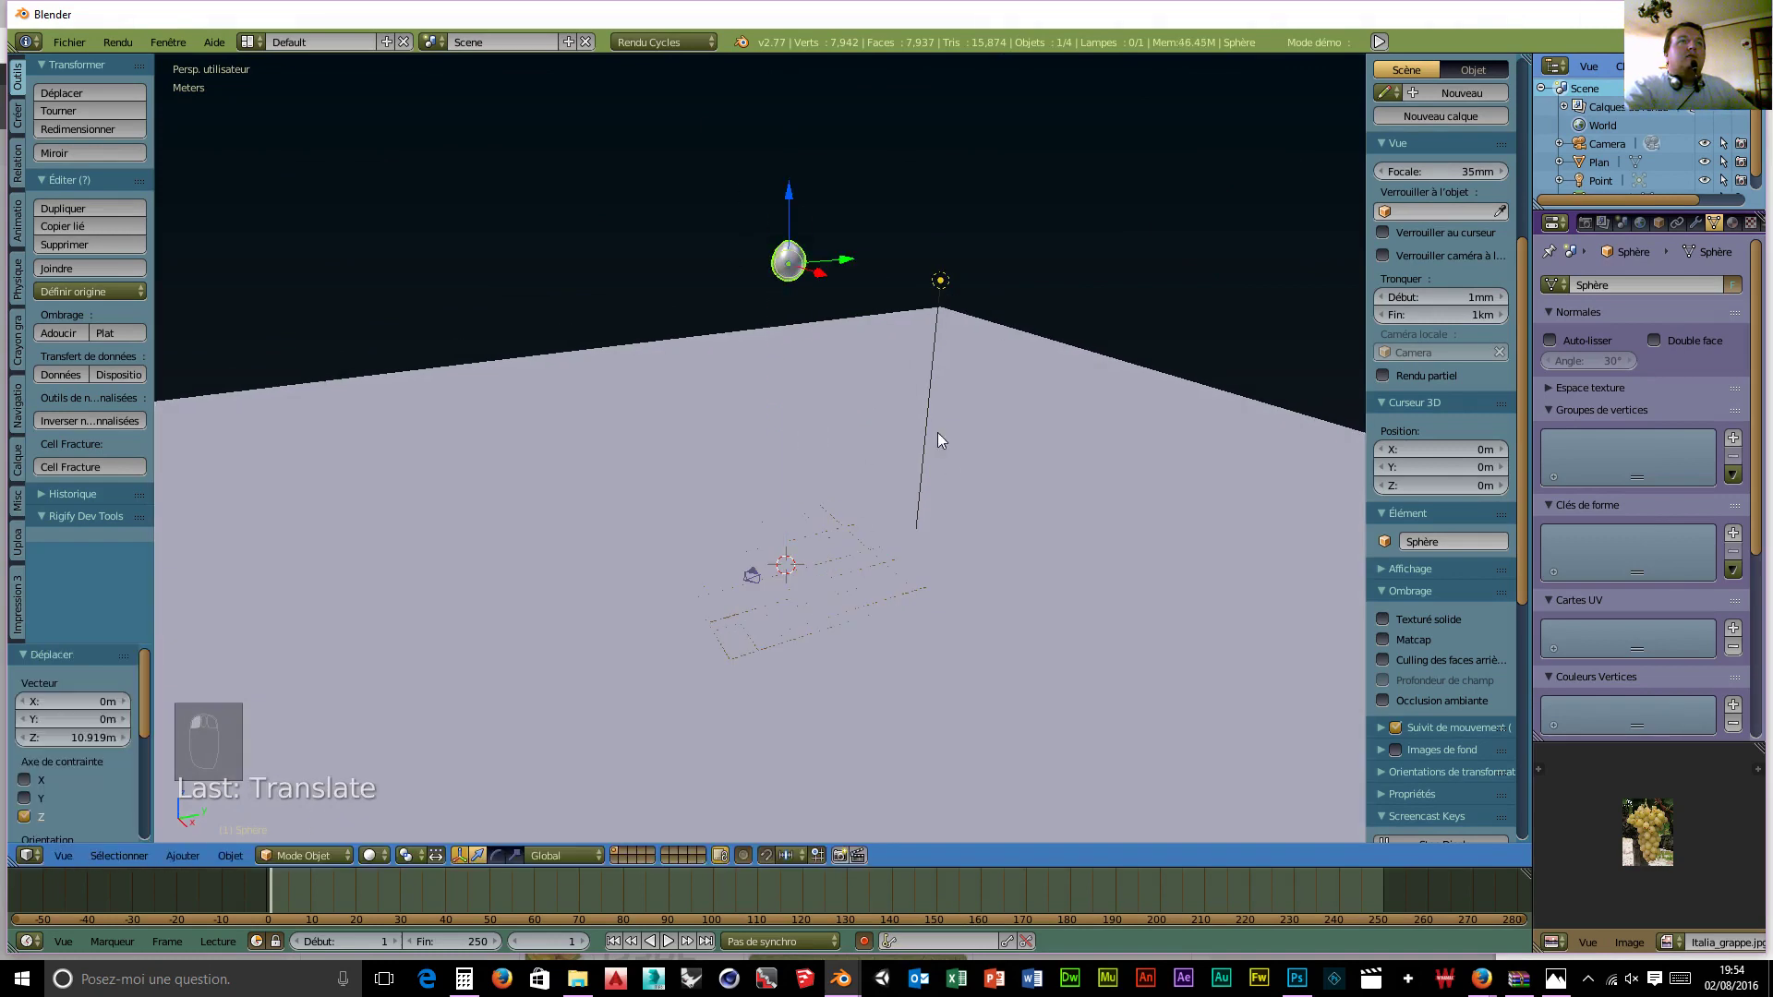
pyautogui.moveTo(938, 435); pyautogui.dragTo(846, 443, button='middle')
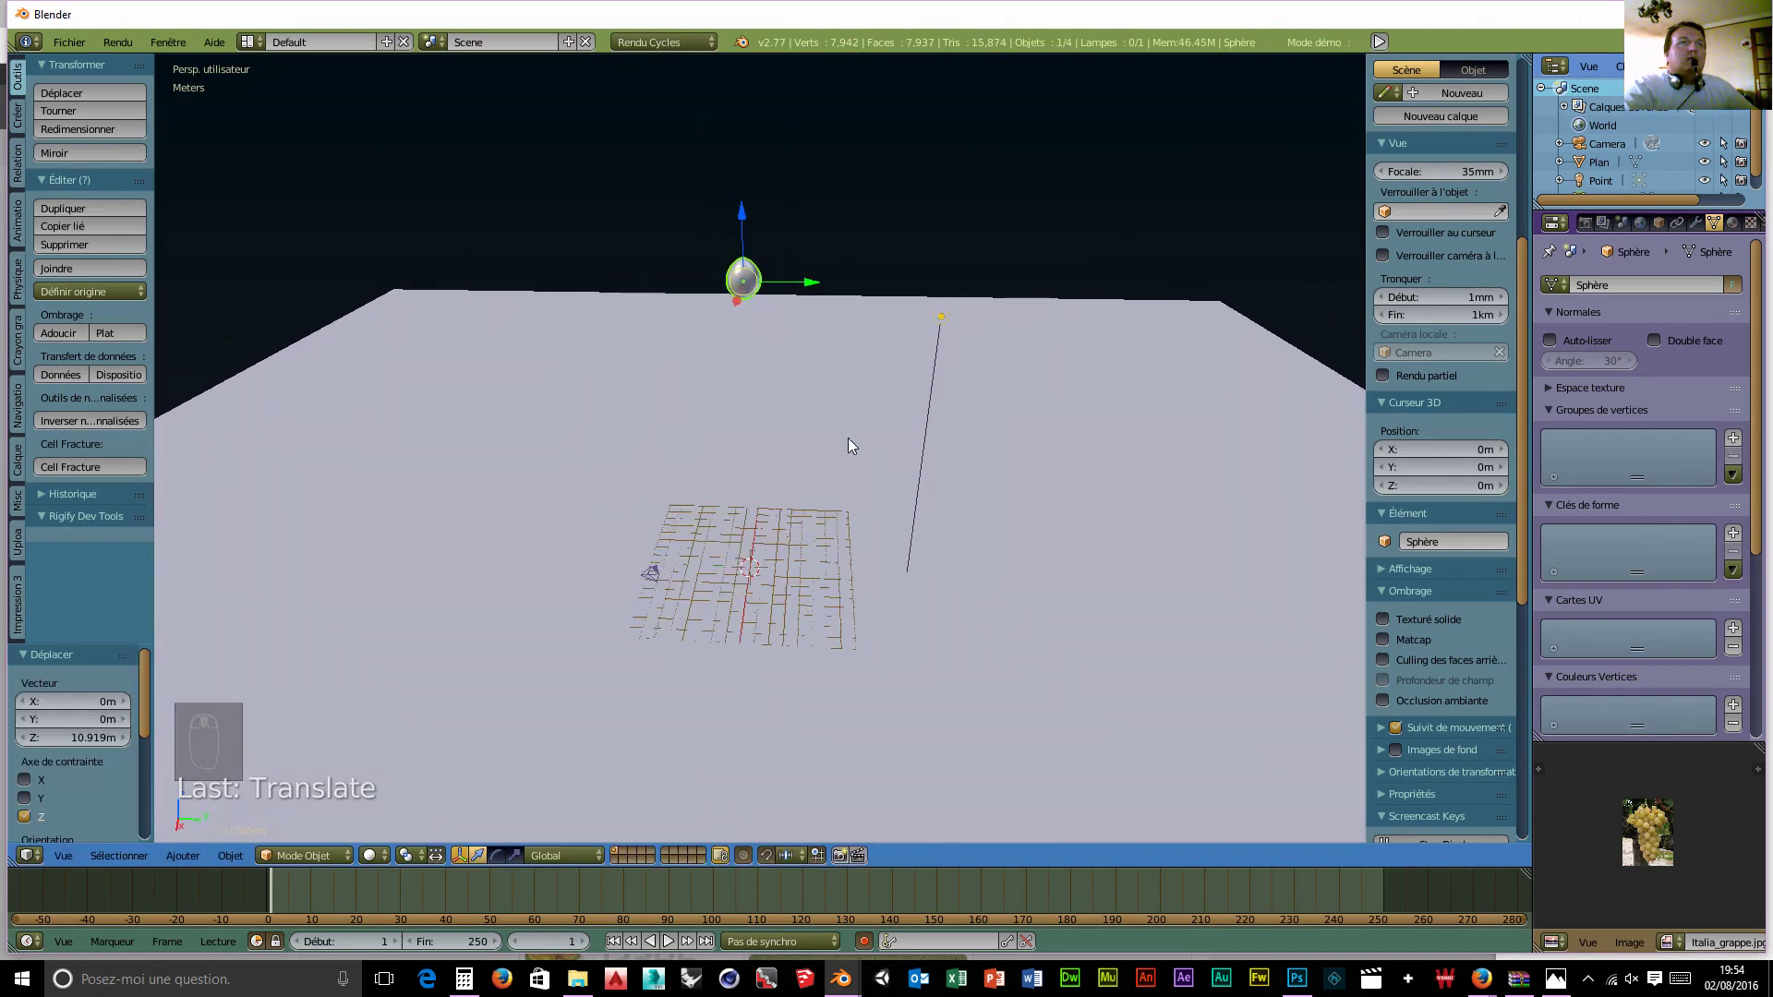
pyautogui.moveTo(738, 220); pyautogui.dragTo(735, 149)
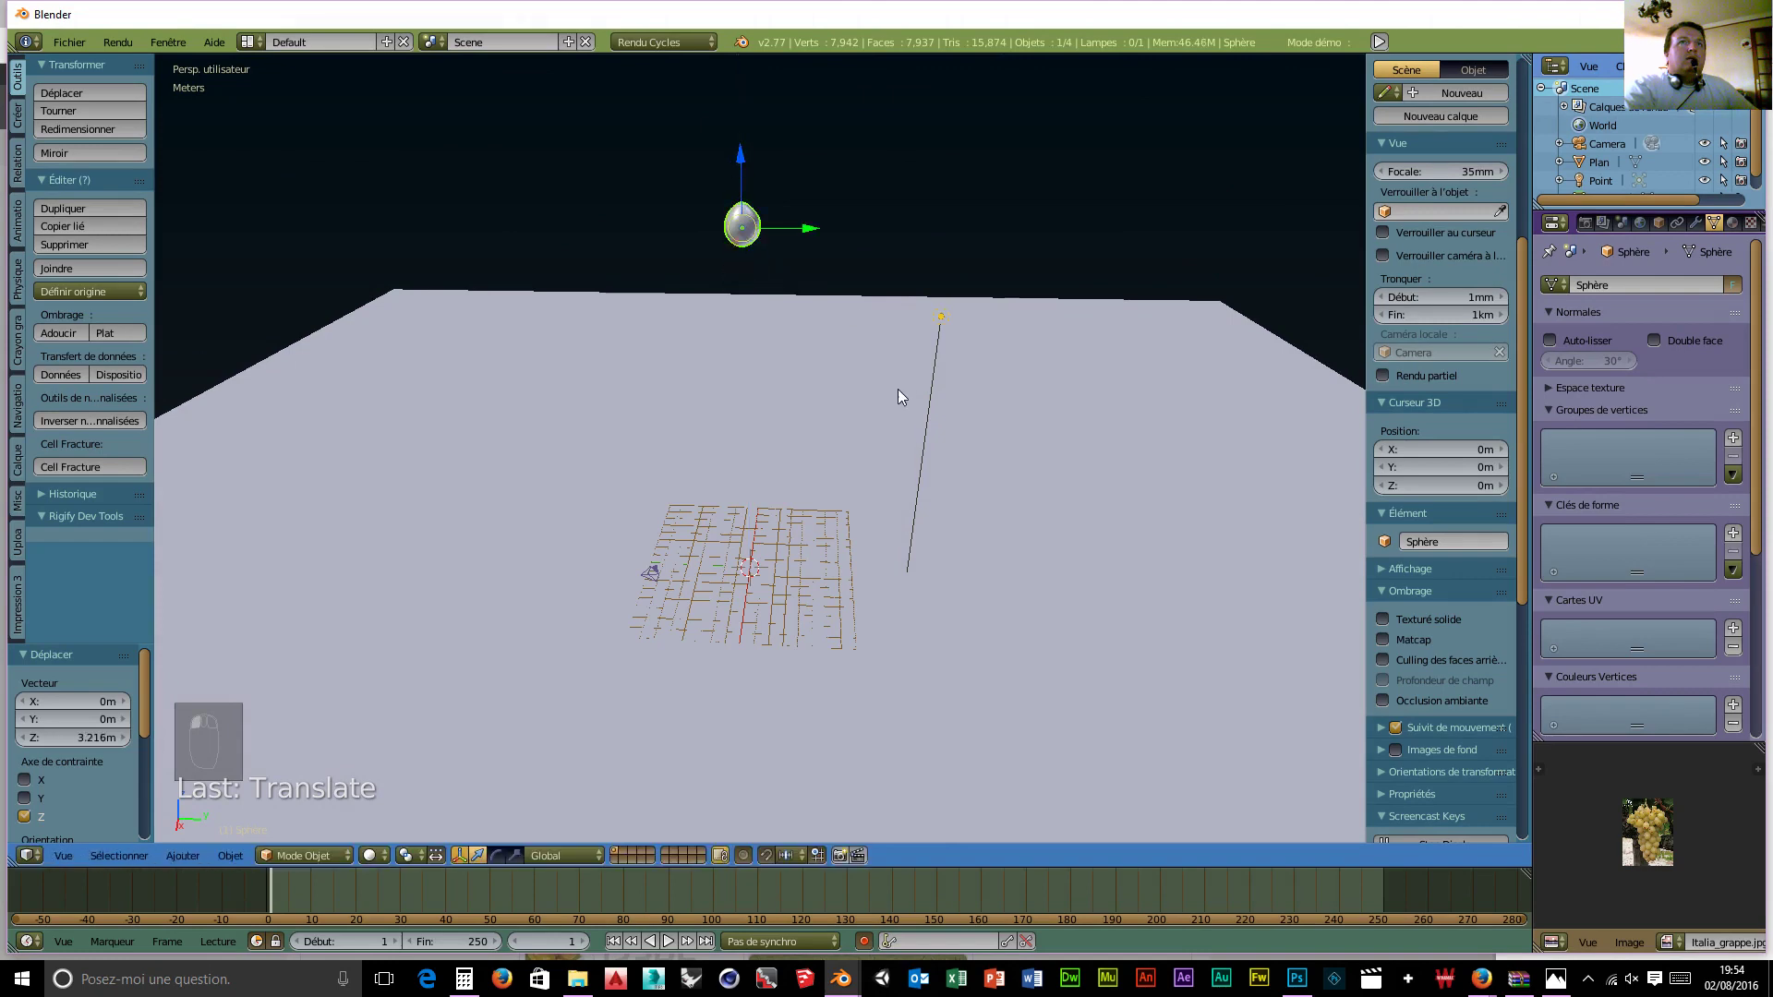
# Step: Set the 3D View to the right orthographic view and enable background images (Images de fond), expanding their settings
pyautogui.moveTo(899, 394); pyautogui.dragTo(905, 341, button='middle')
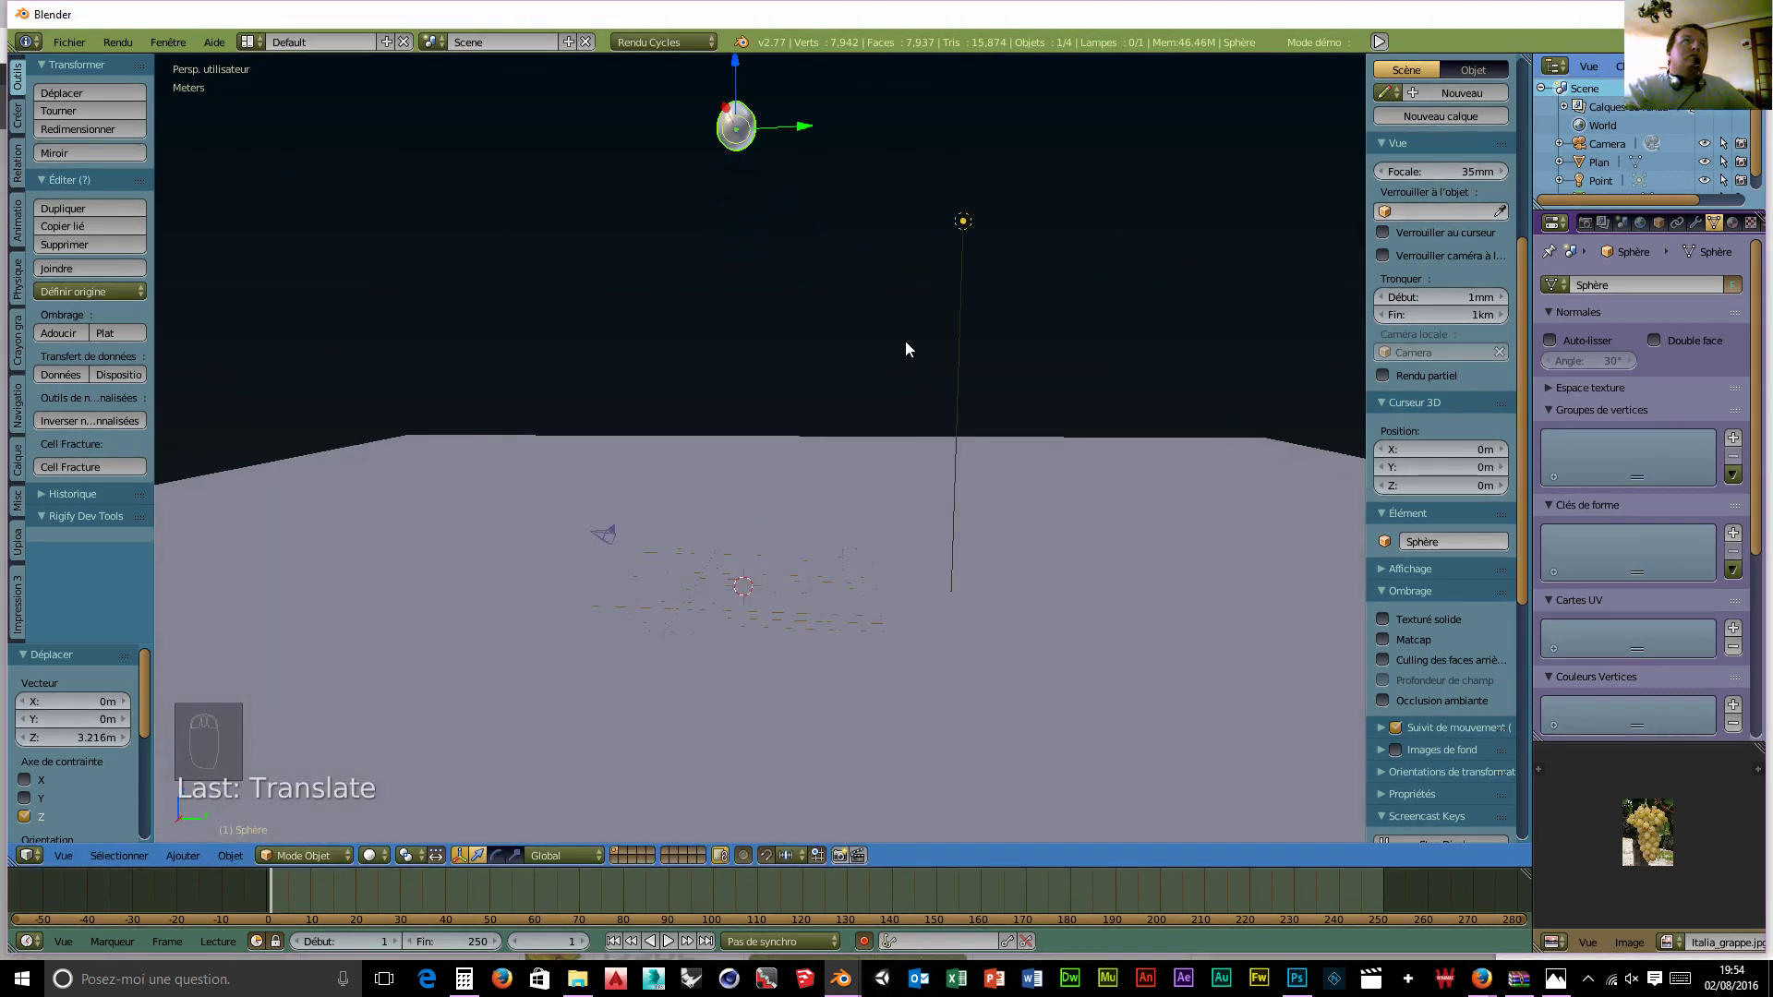
pyautogui.press('KP_5')
pyautogui.press('KP_1')
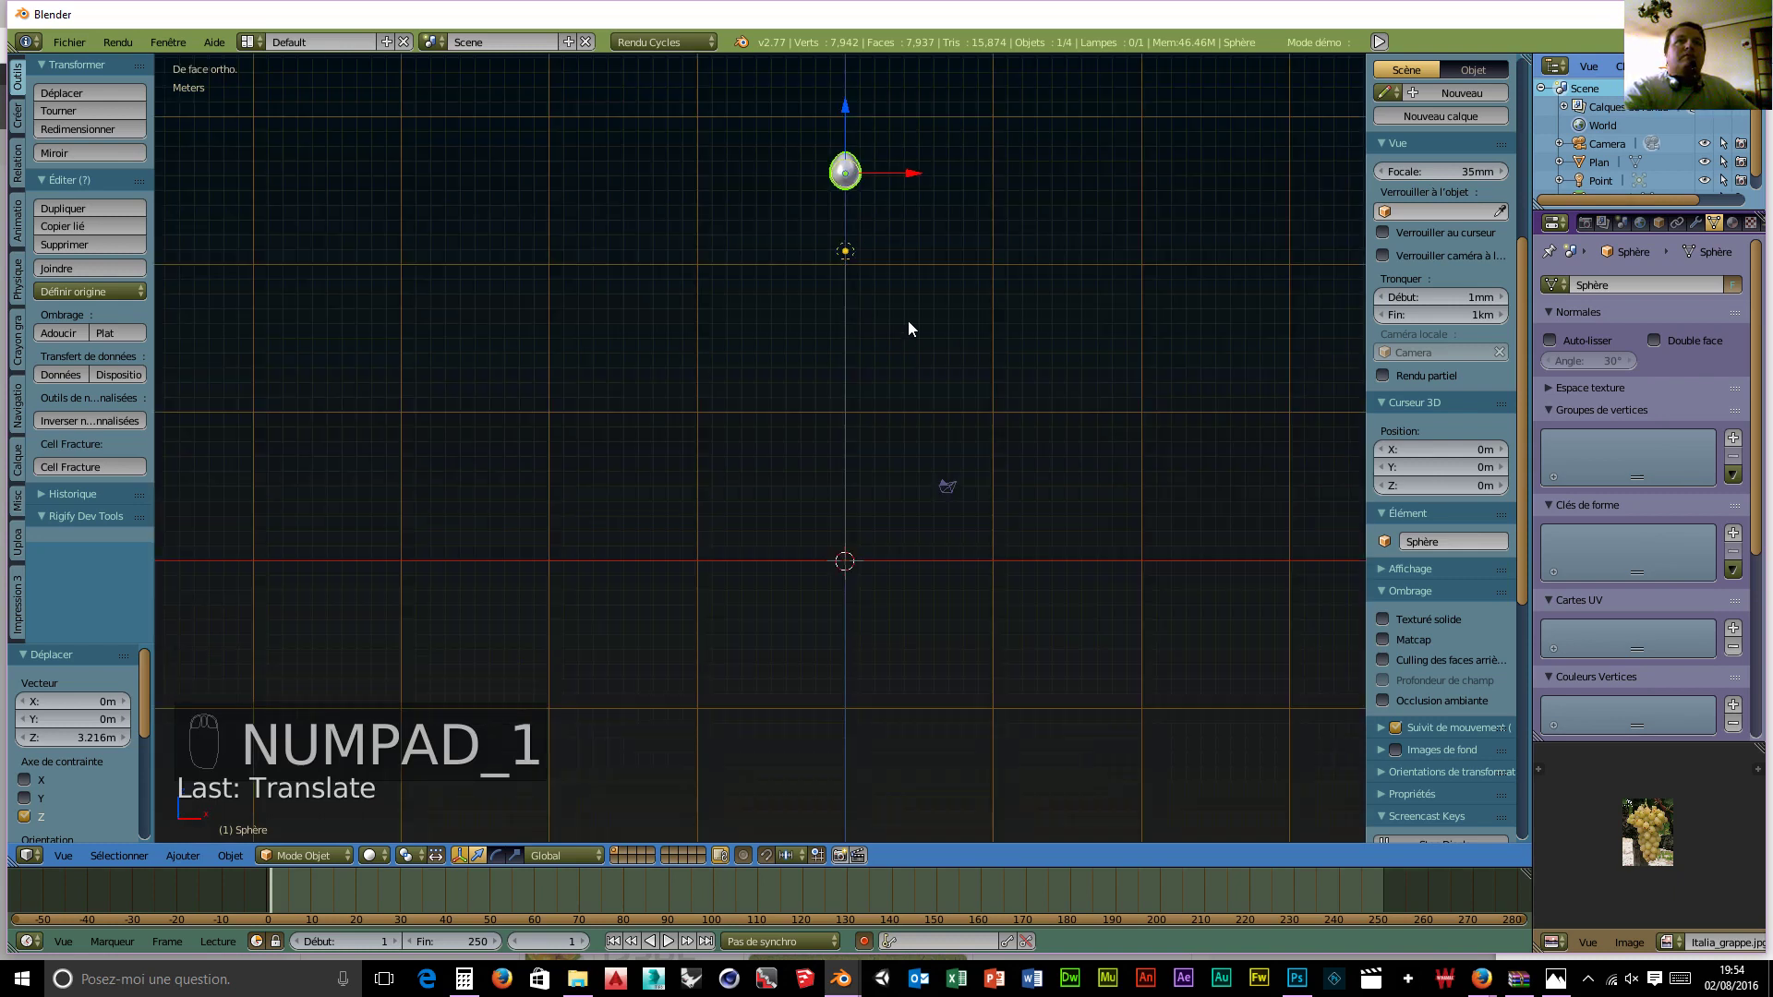
pyautogui.press('KP_3')
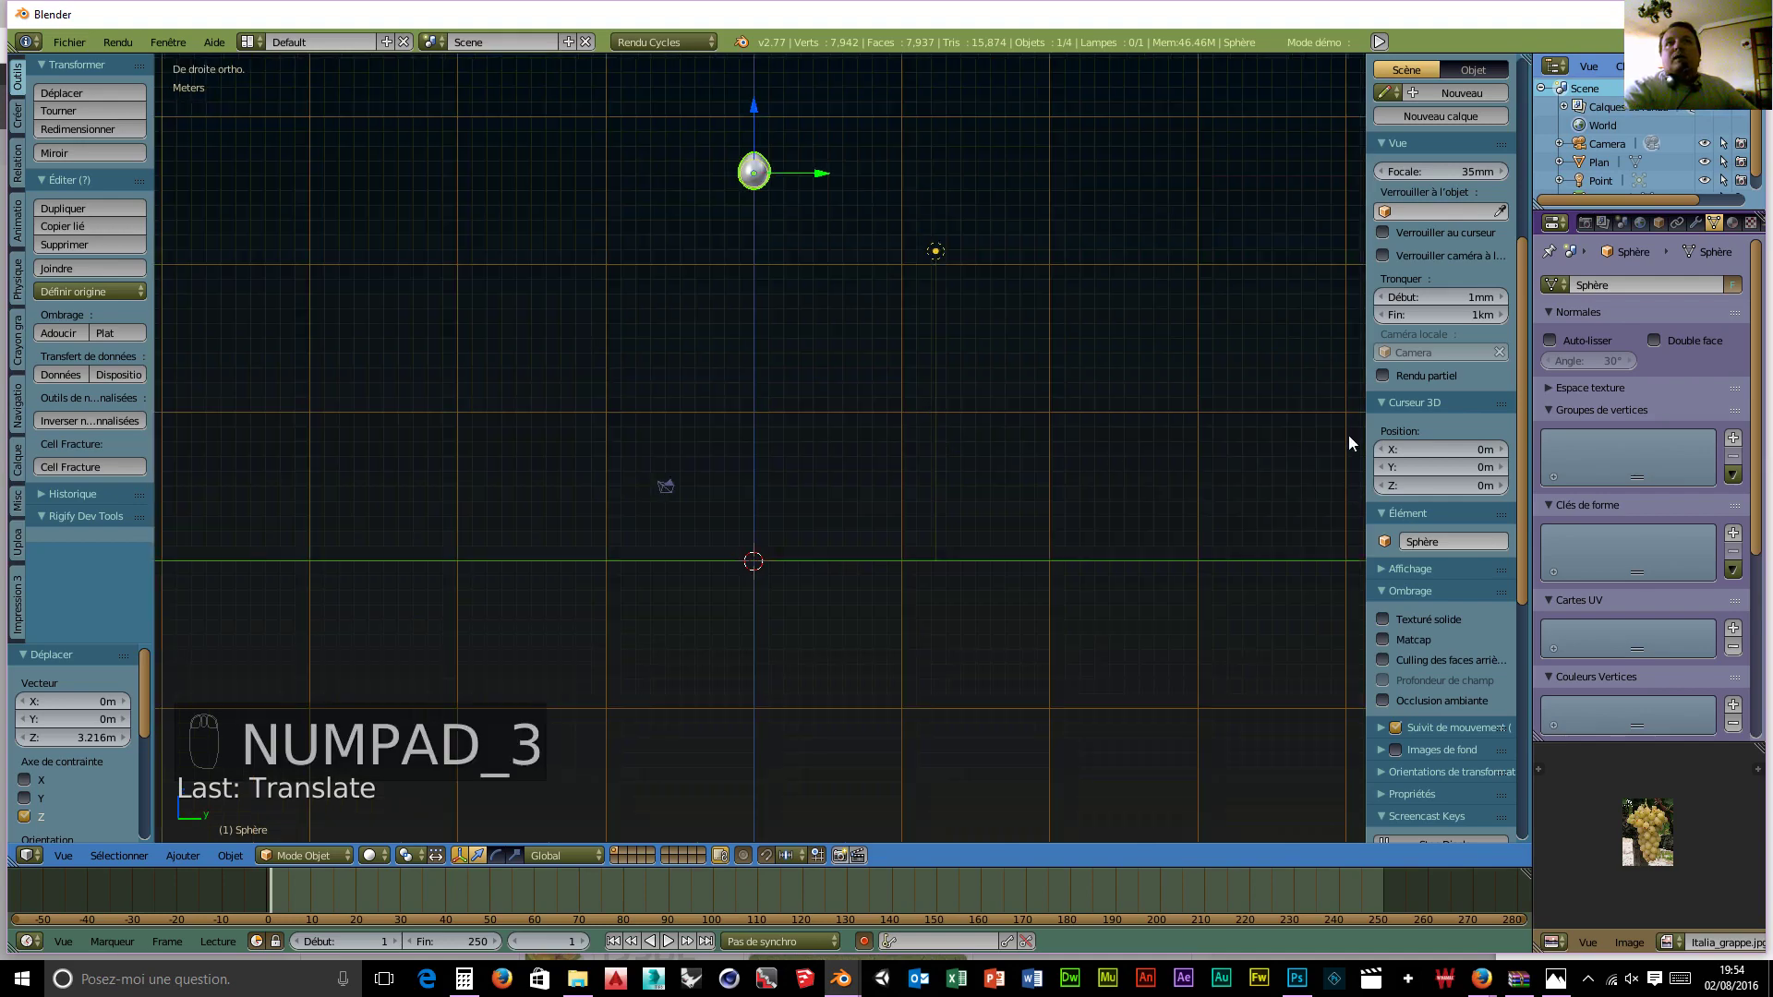
pyautogui.scroll(-5, 1511, 748)
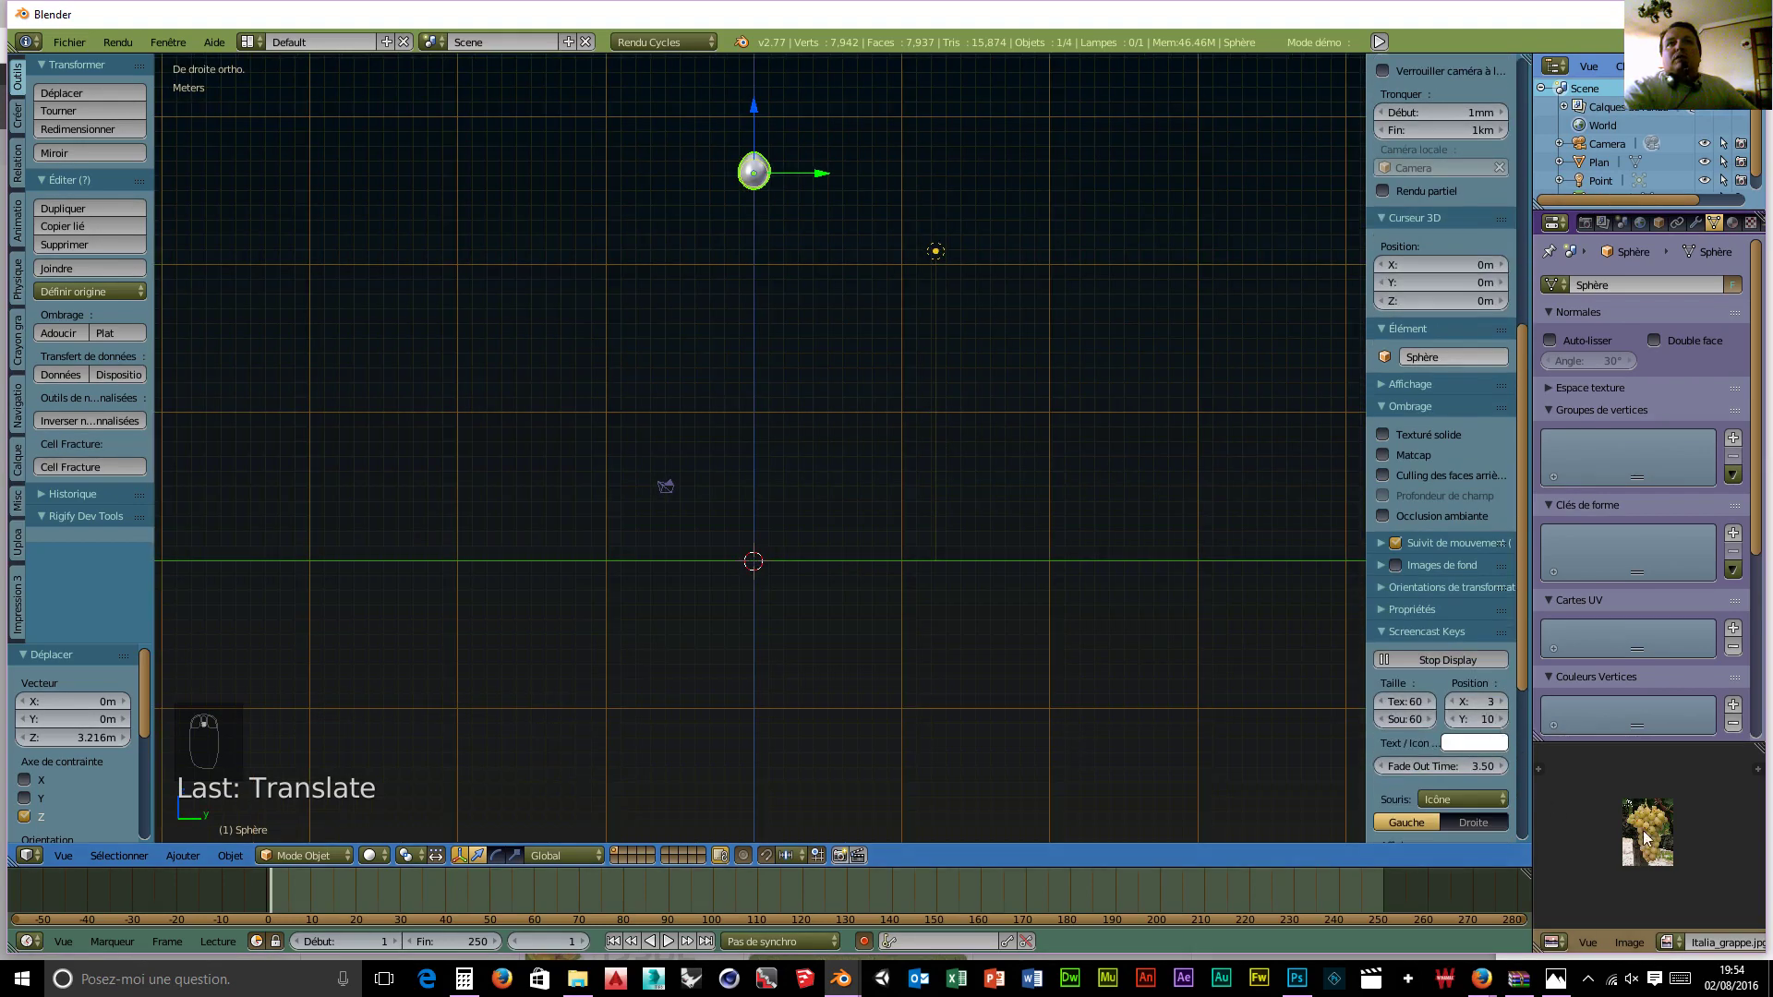
pyautogui.click(1396, 566)
pyautogui.click(1382, 566)
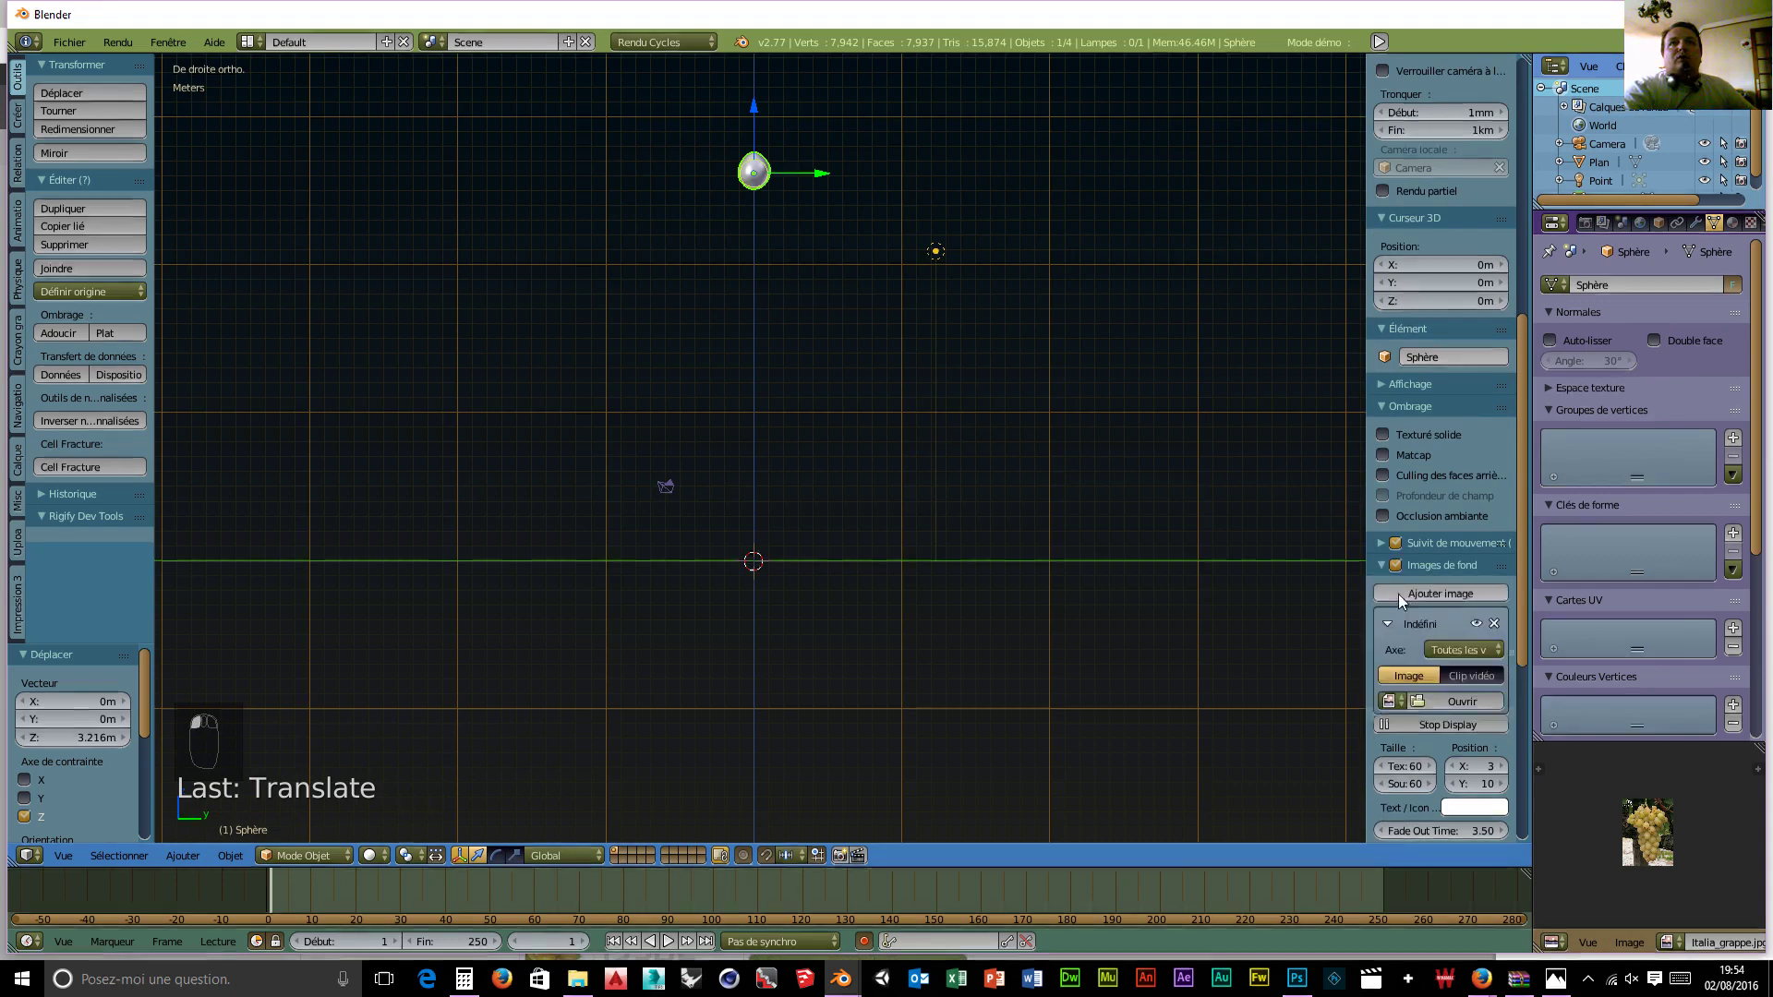
# Step: Load Italia_grappe.jpg from D:\blender\objet pour intérieur de maison\neo retro orange as the background image
pyautogui.click(1429, 701)
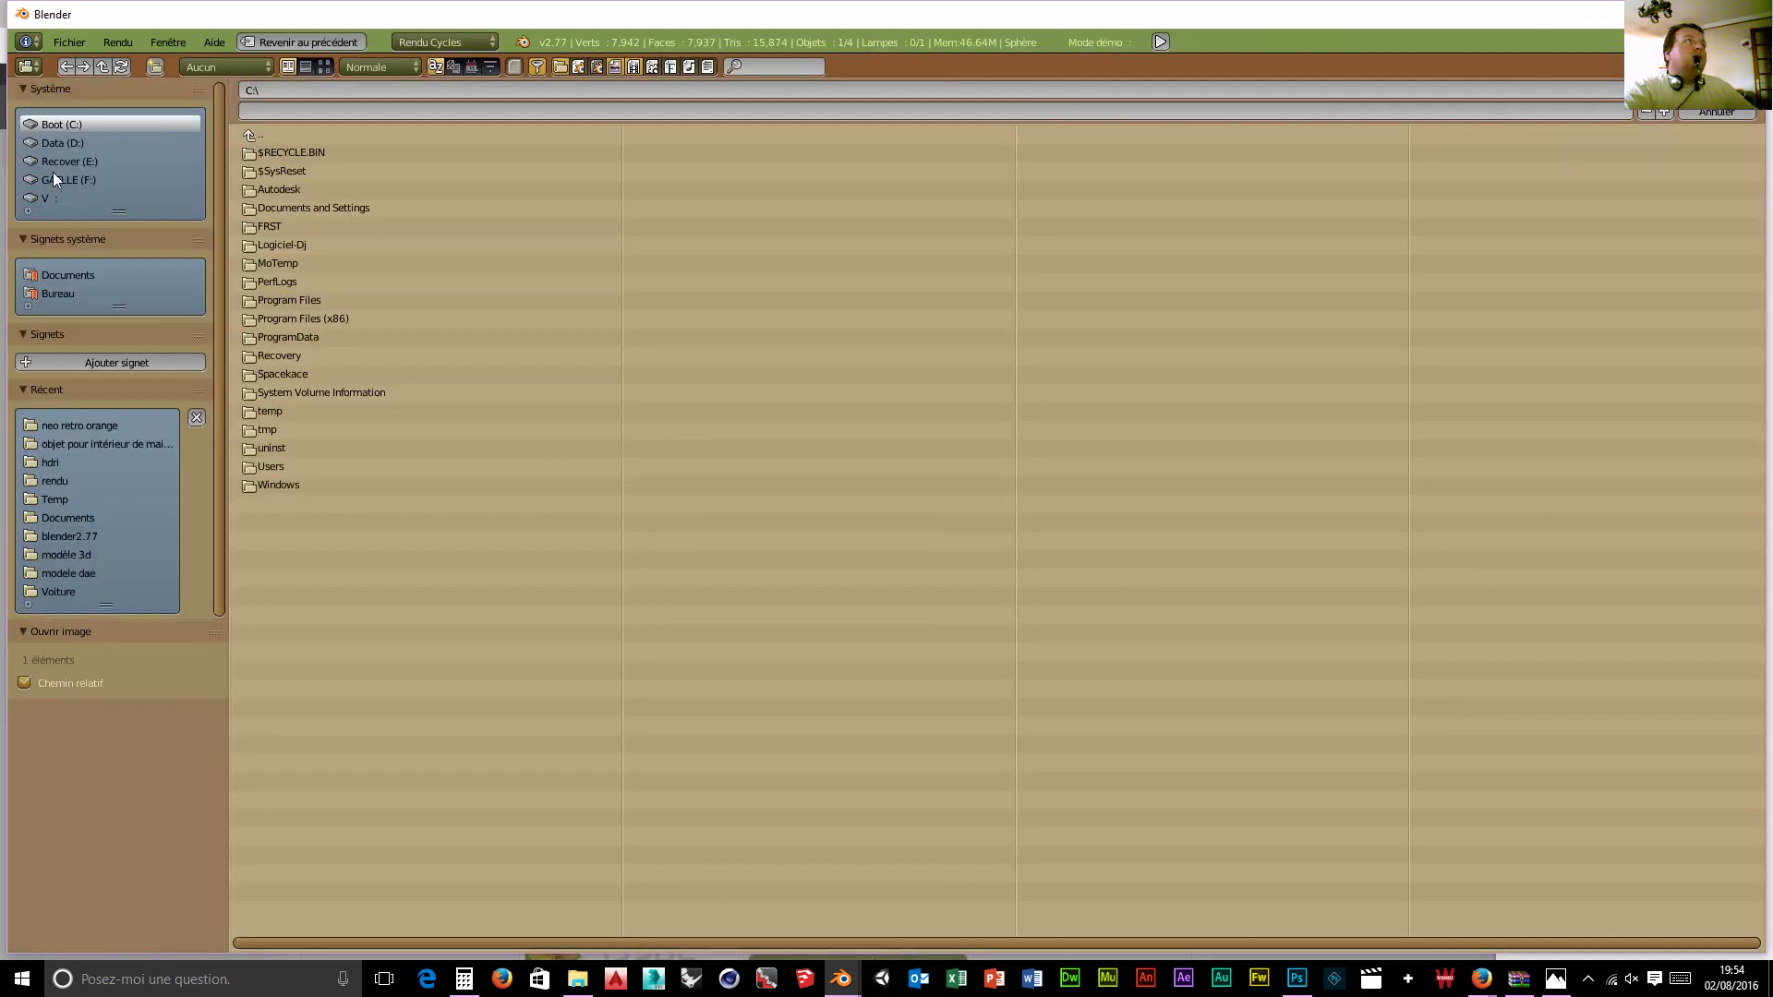
pyautogui.click(61, 145)
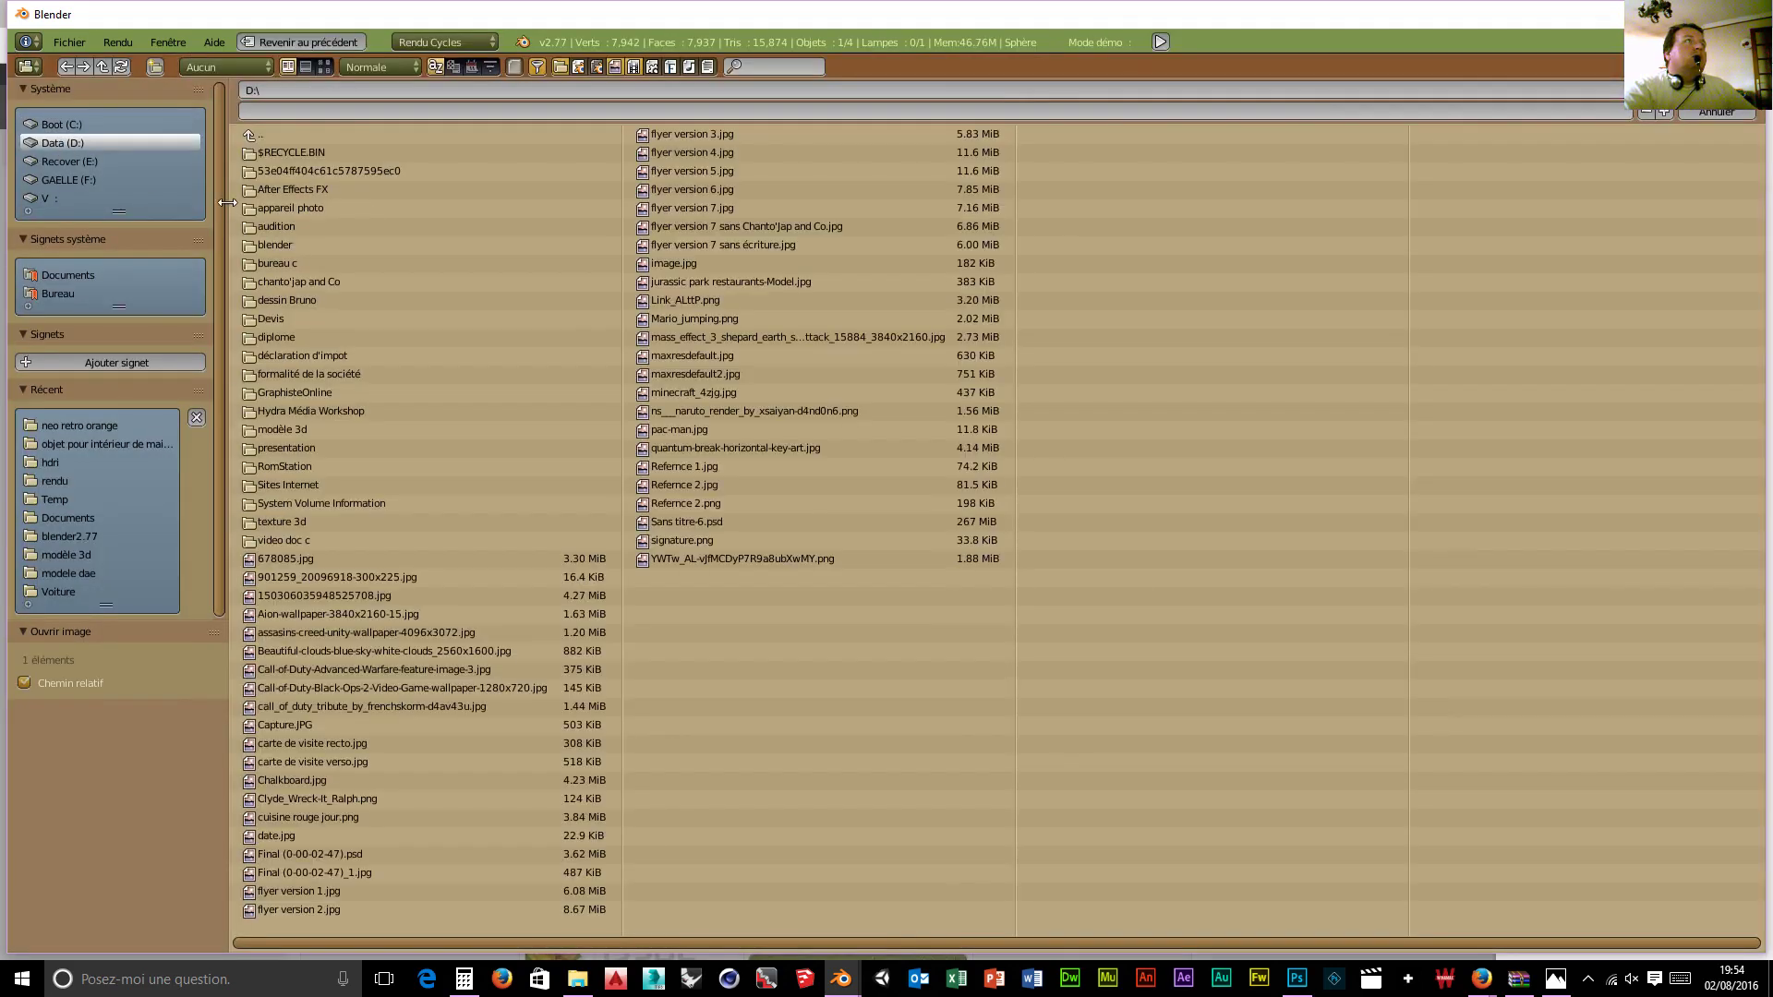
pyautogui.click(281, 245)
pyautogui.click(297, 170)
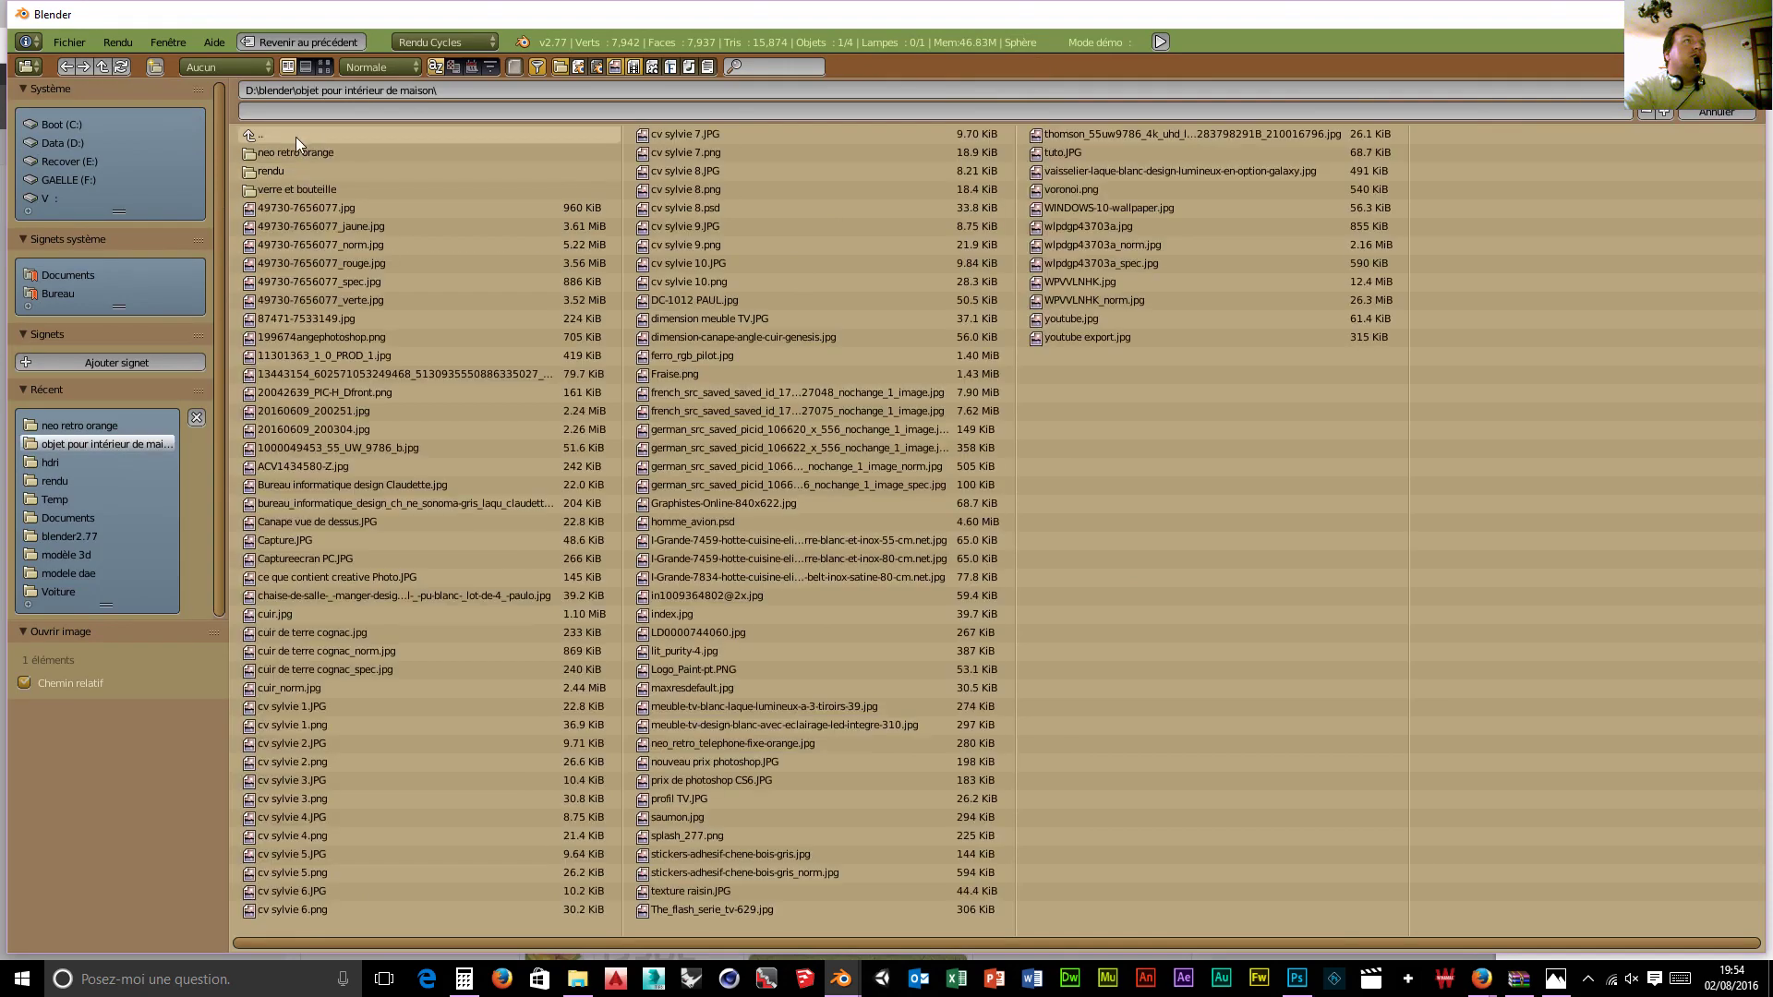
pyautogui.click(301, 153)
pyautogui.click(325, 67)
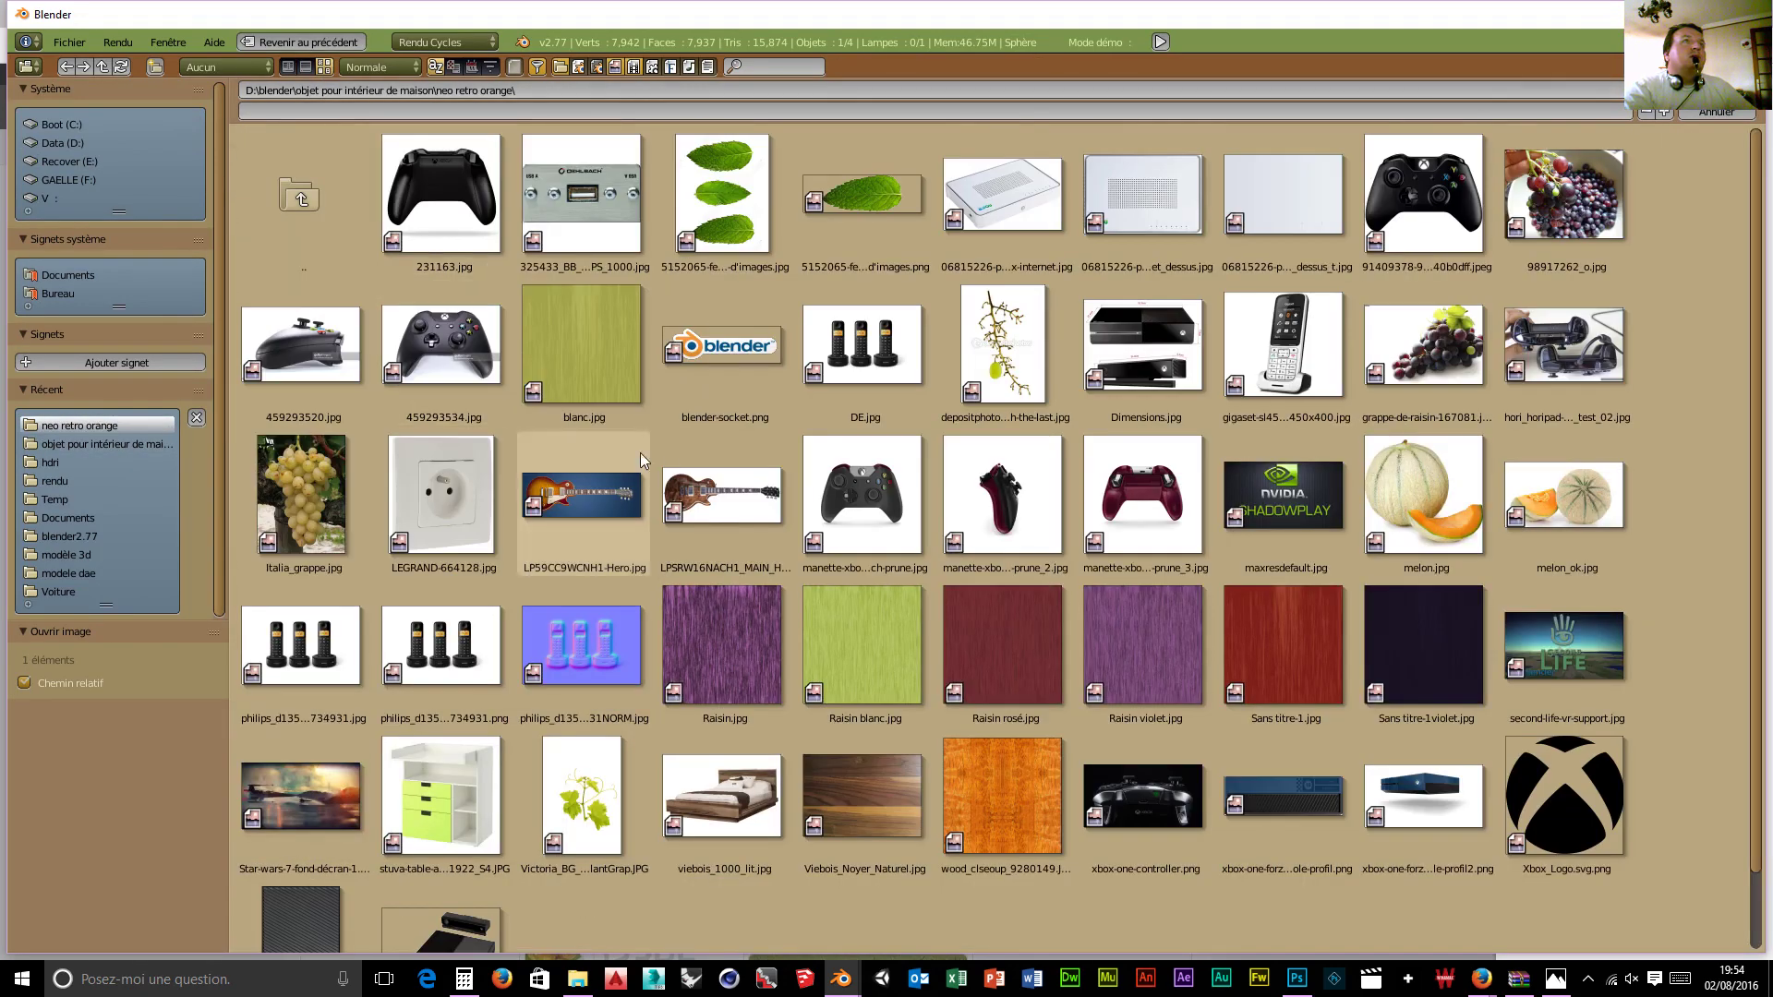
pyautogui.scroll(-2, 628, 451)
pyautogui.doubleClick(309, 397)
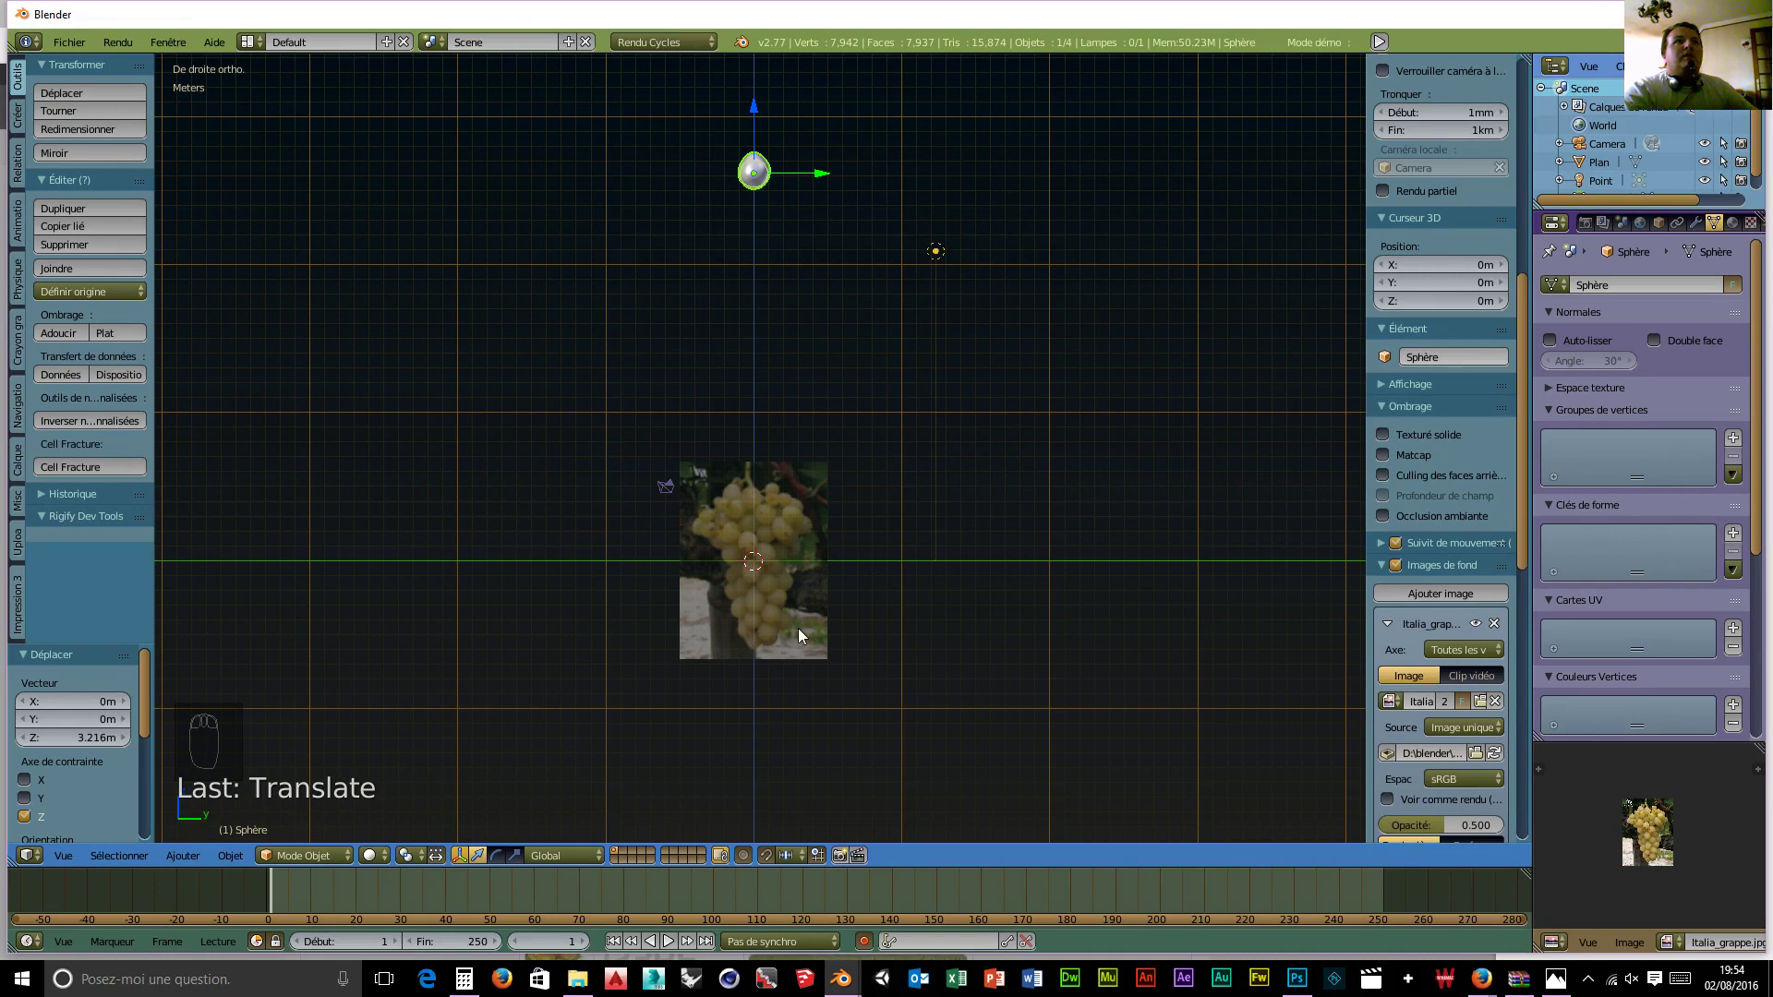
# Step: Raise the grape background image's opacity to about 0.768
pyautogui.scroll(-3, 1481, 709)
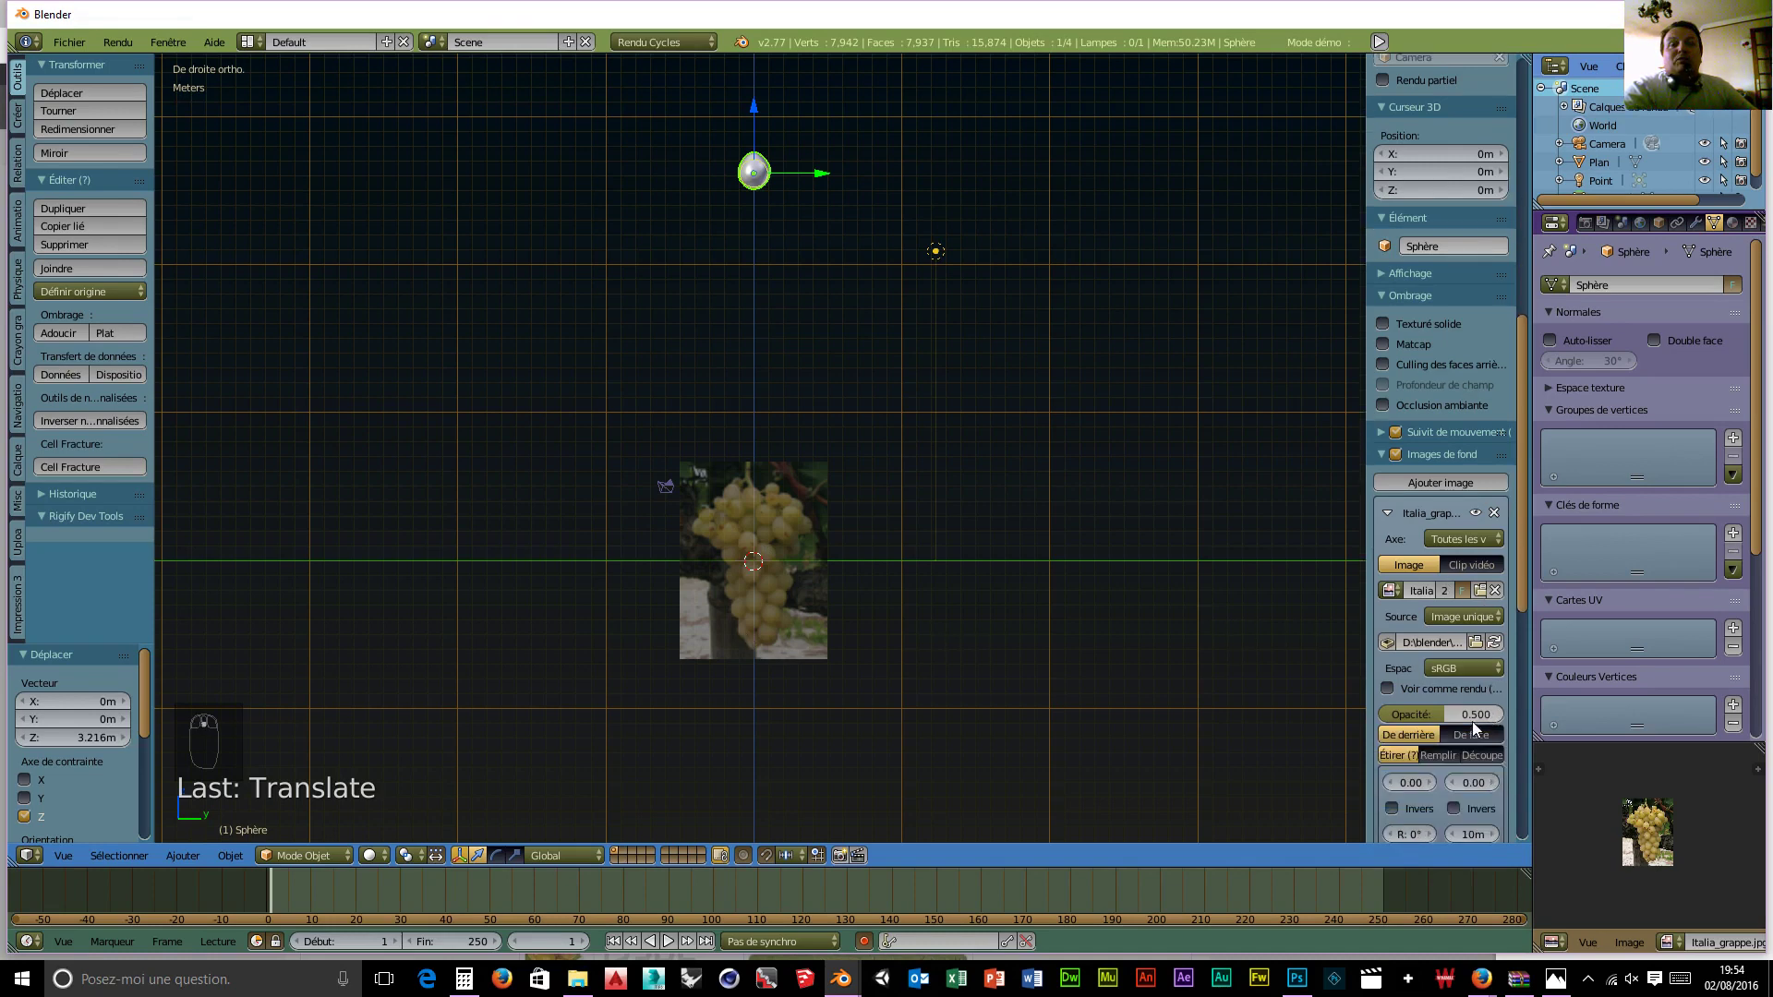
pyautogui.moveTo(1444, 719); pyautogui.dragTo(1463, 718)
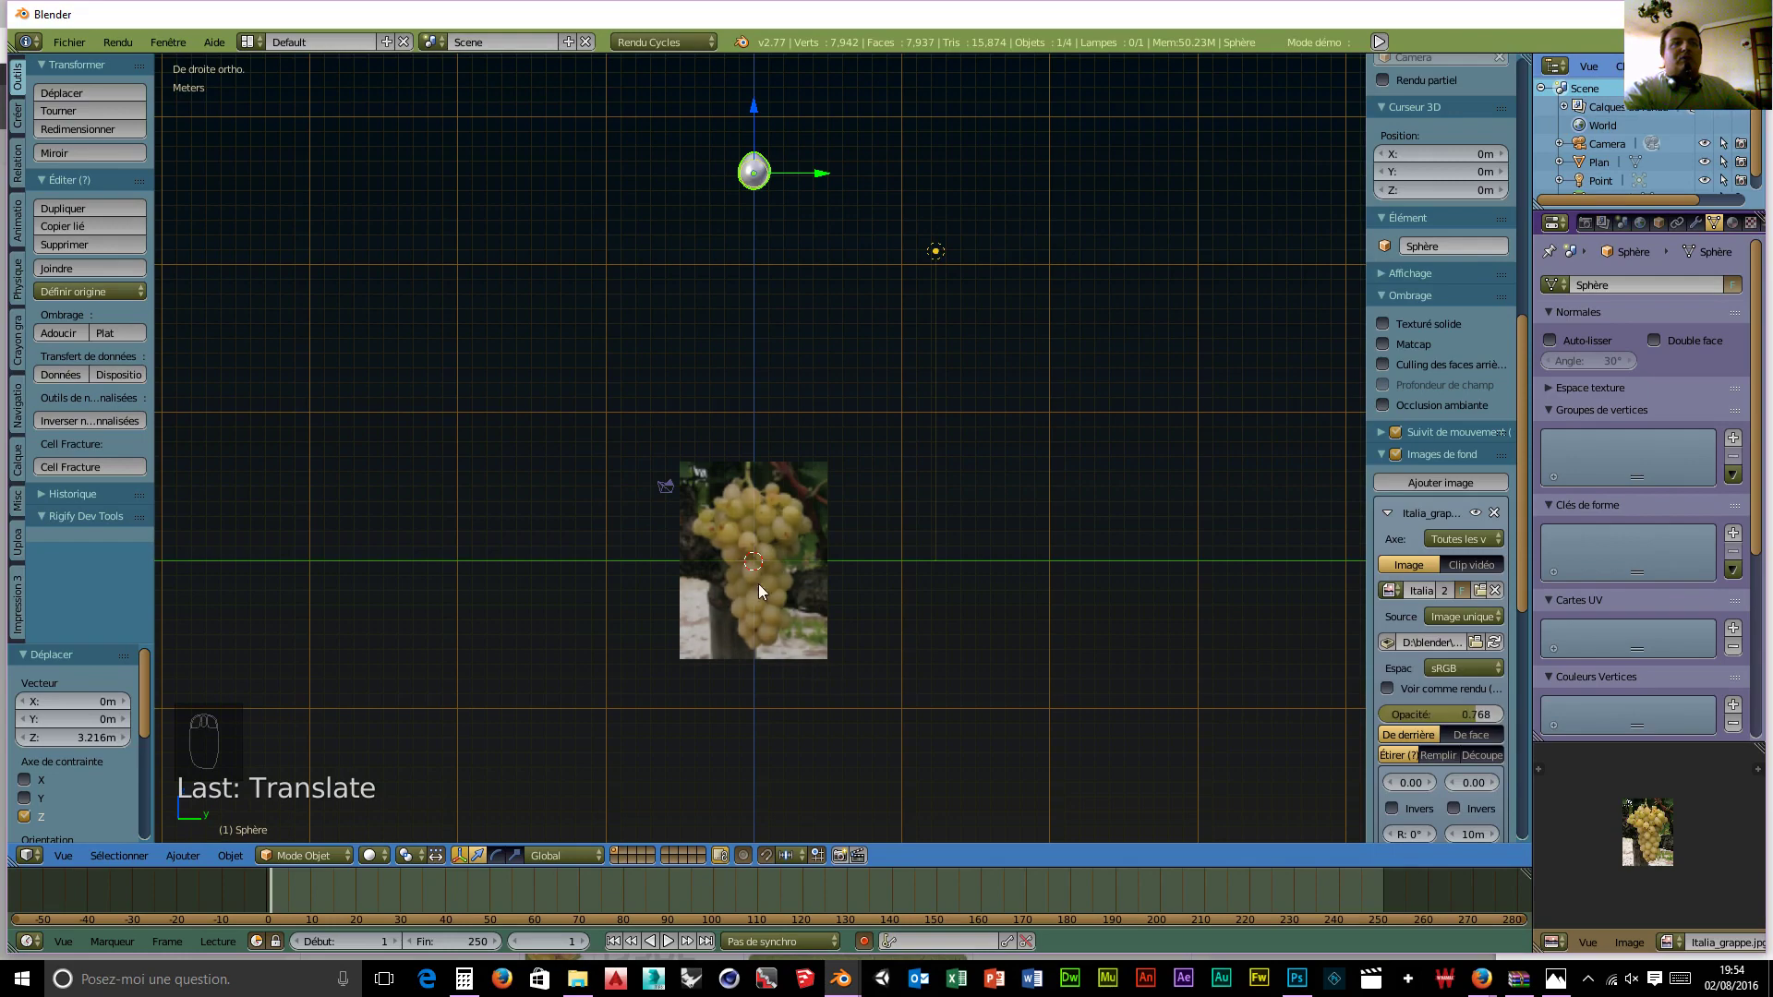
pyautogui.scroll(4, 772, 641)
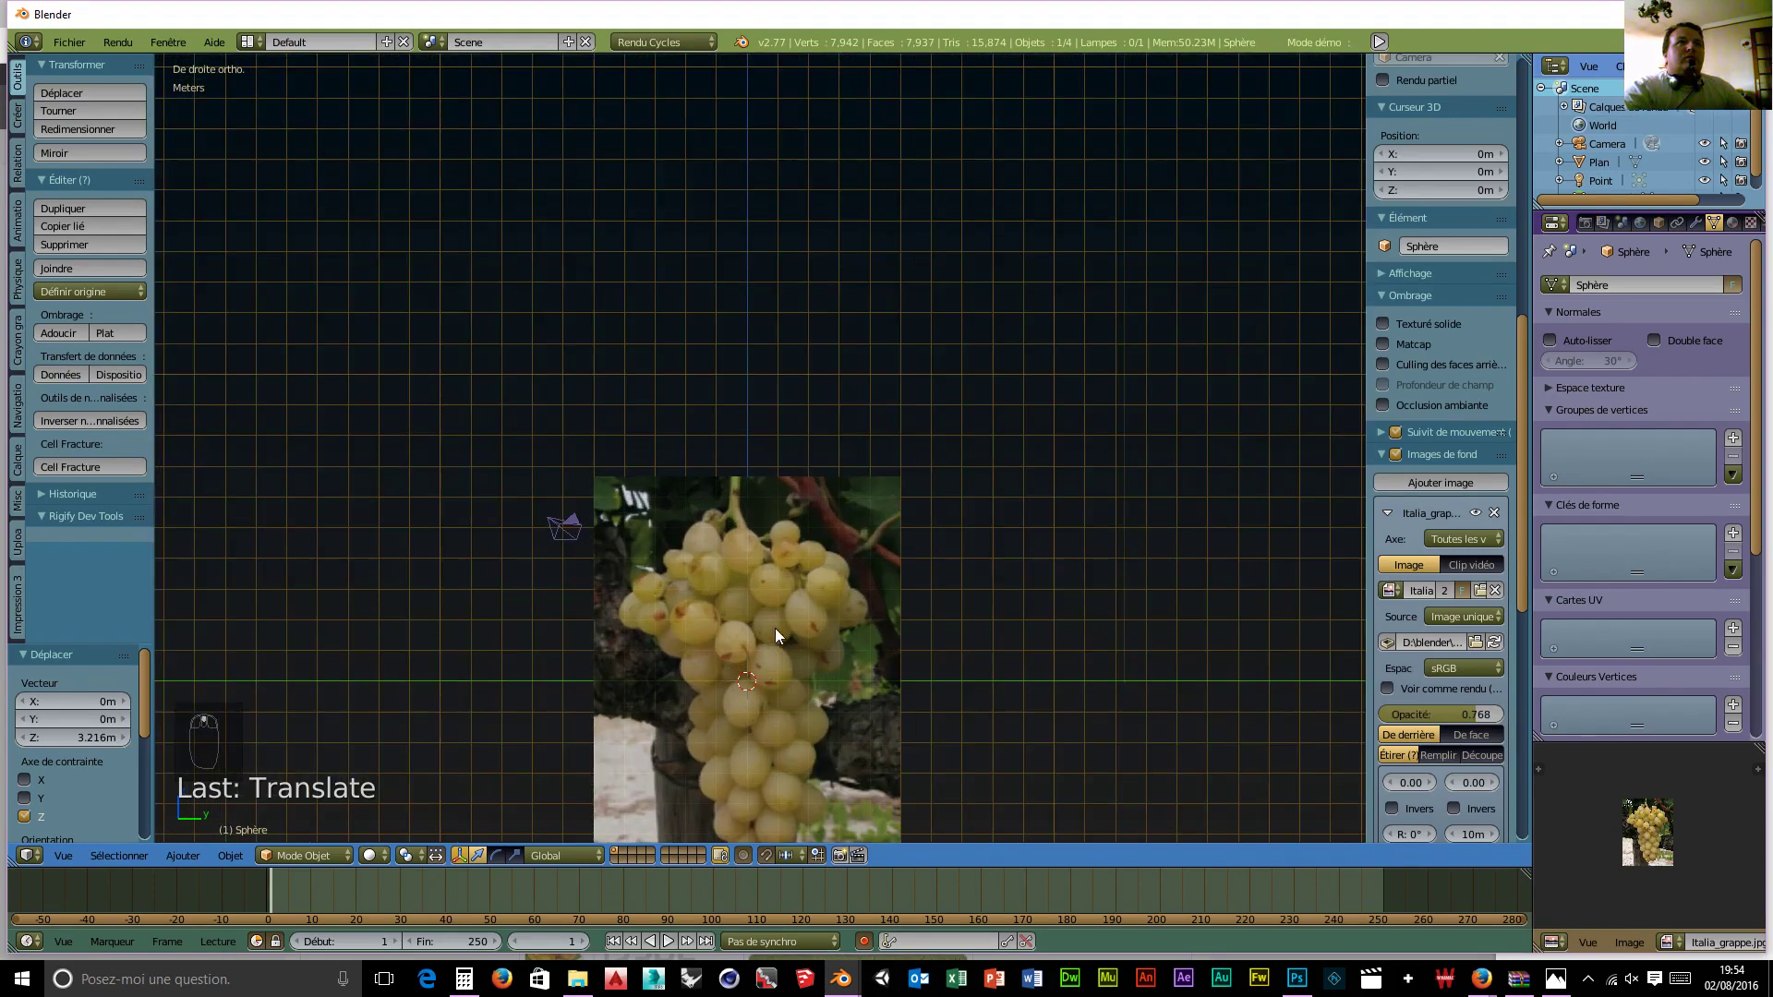
pyautogui.scroll(-5, 812, 609)
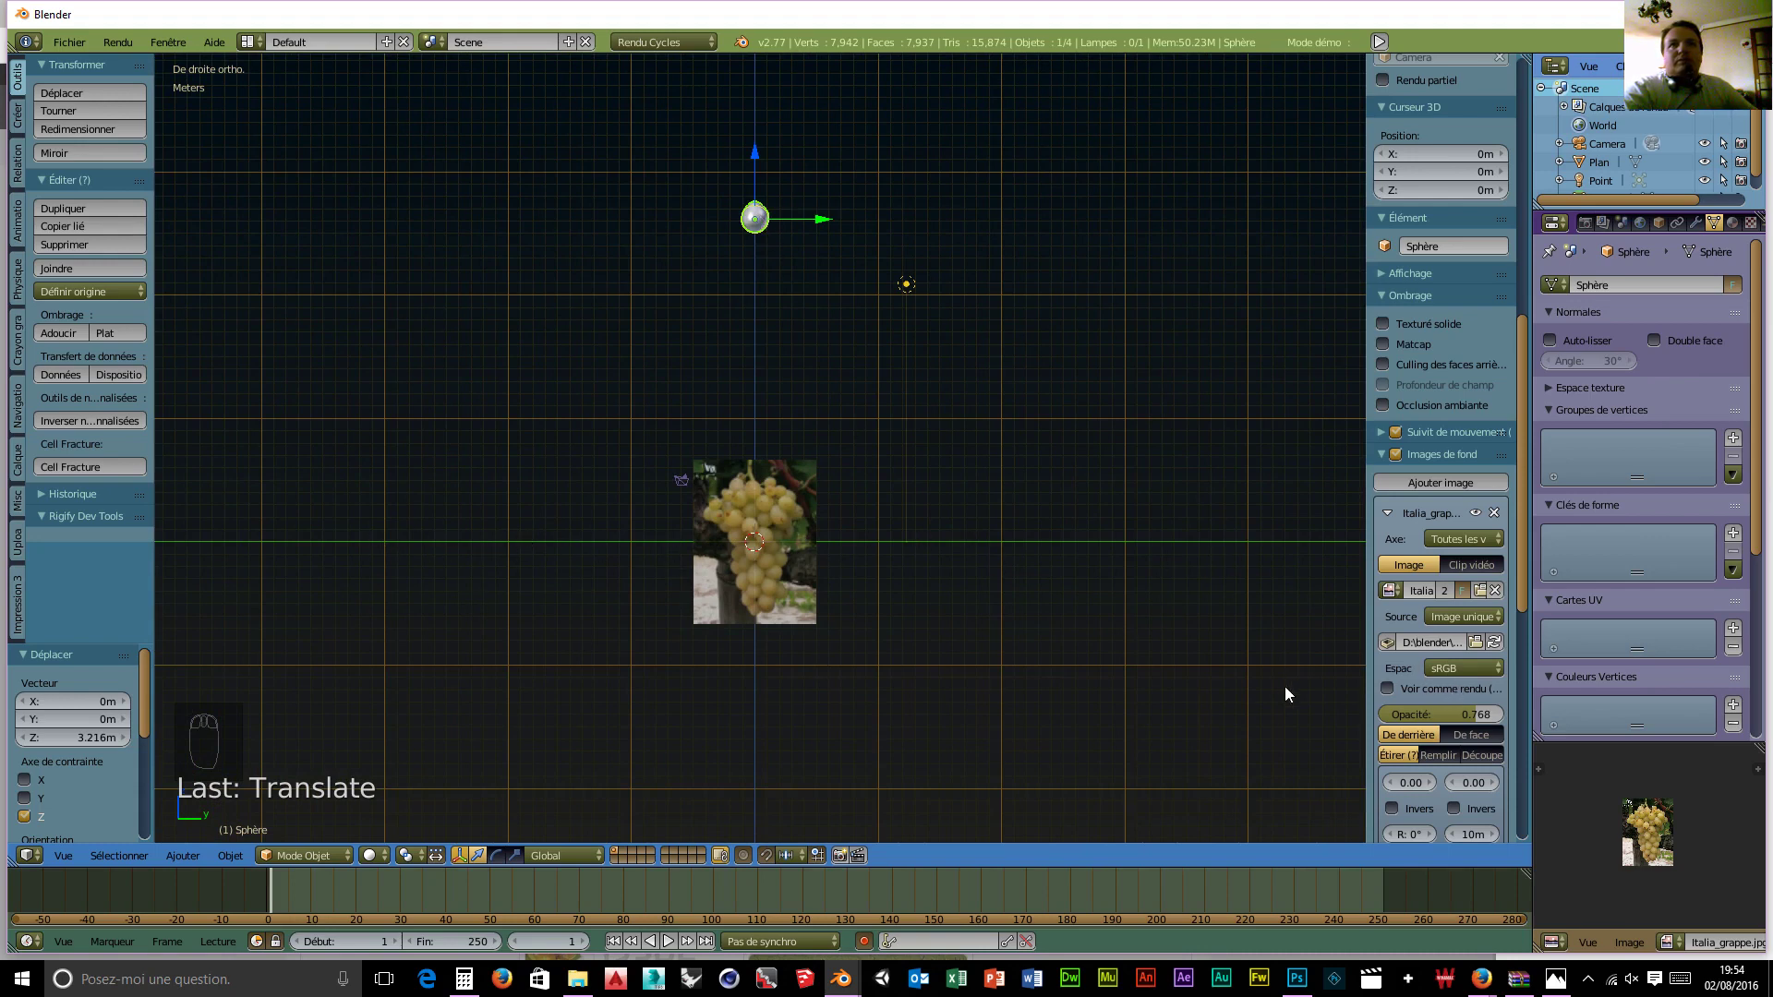
# Step: Offset the background image by about 0.17 horizontally and 12.3 vertically, and enlarge it to a size of about 17.3
pyautogui.scroll(-2, 1459, 787)
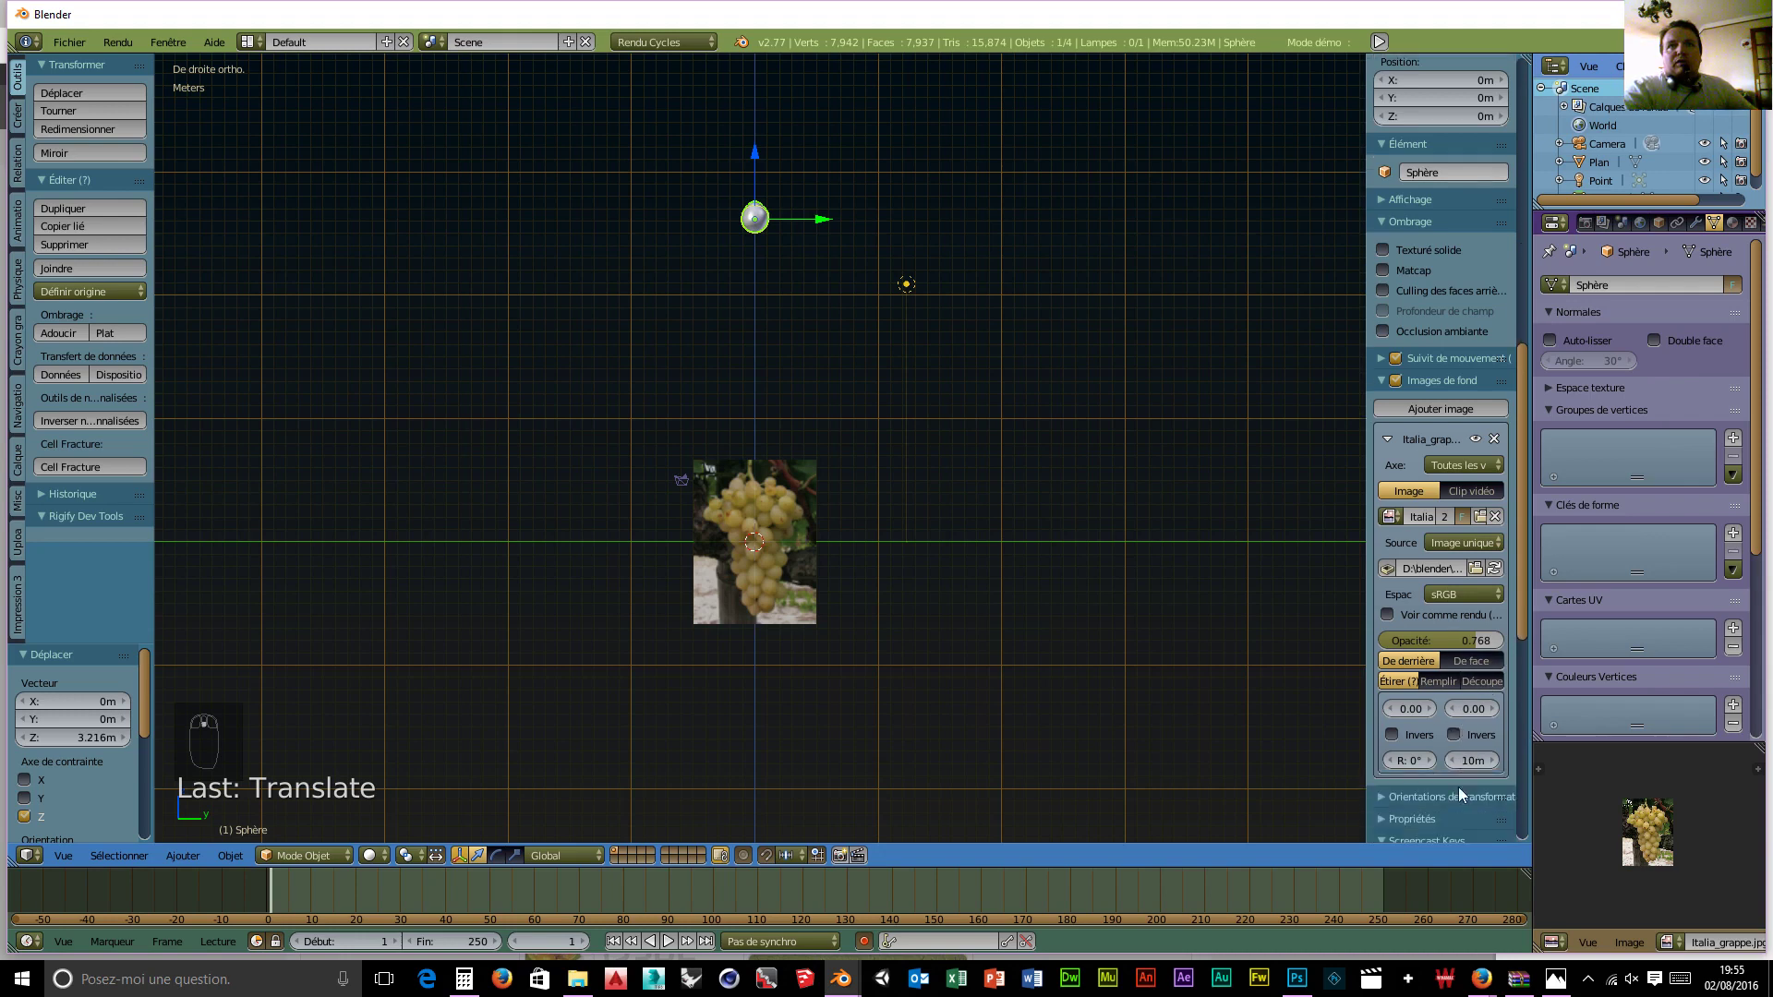
pyautogui.moveTo(1429, 712); pyautogui.dragTo(1607, 710)
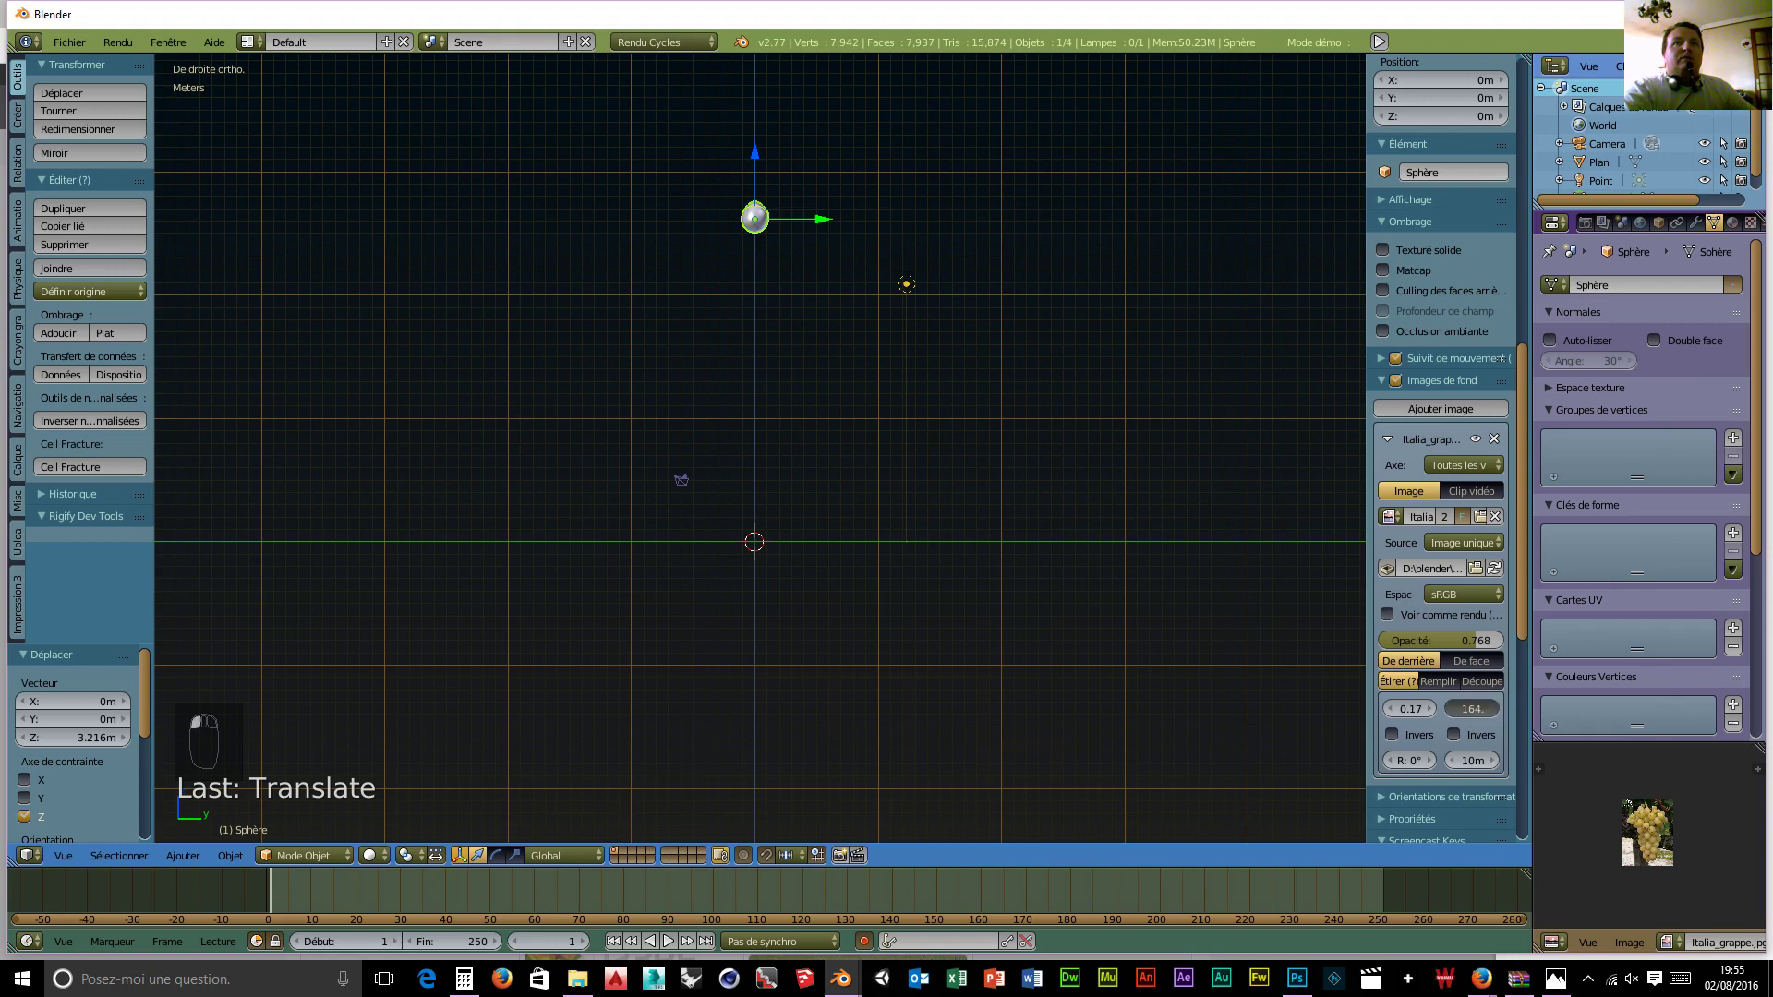
pyautogui.moveTo(1474, 708); pyautogui.dragTo(1433, 708)
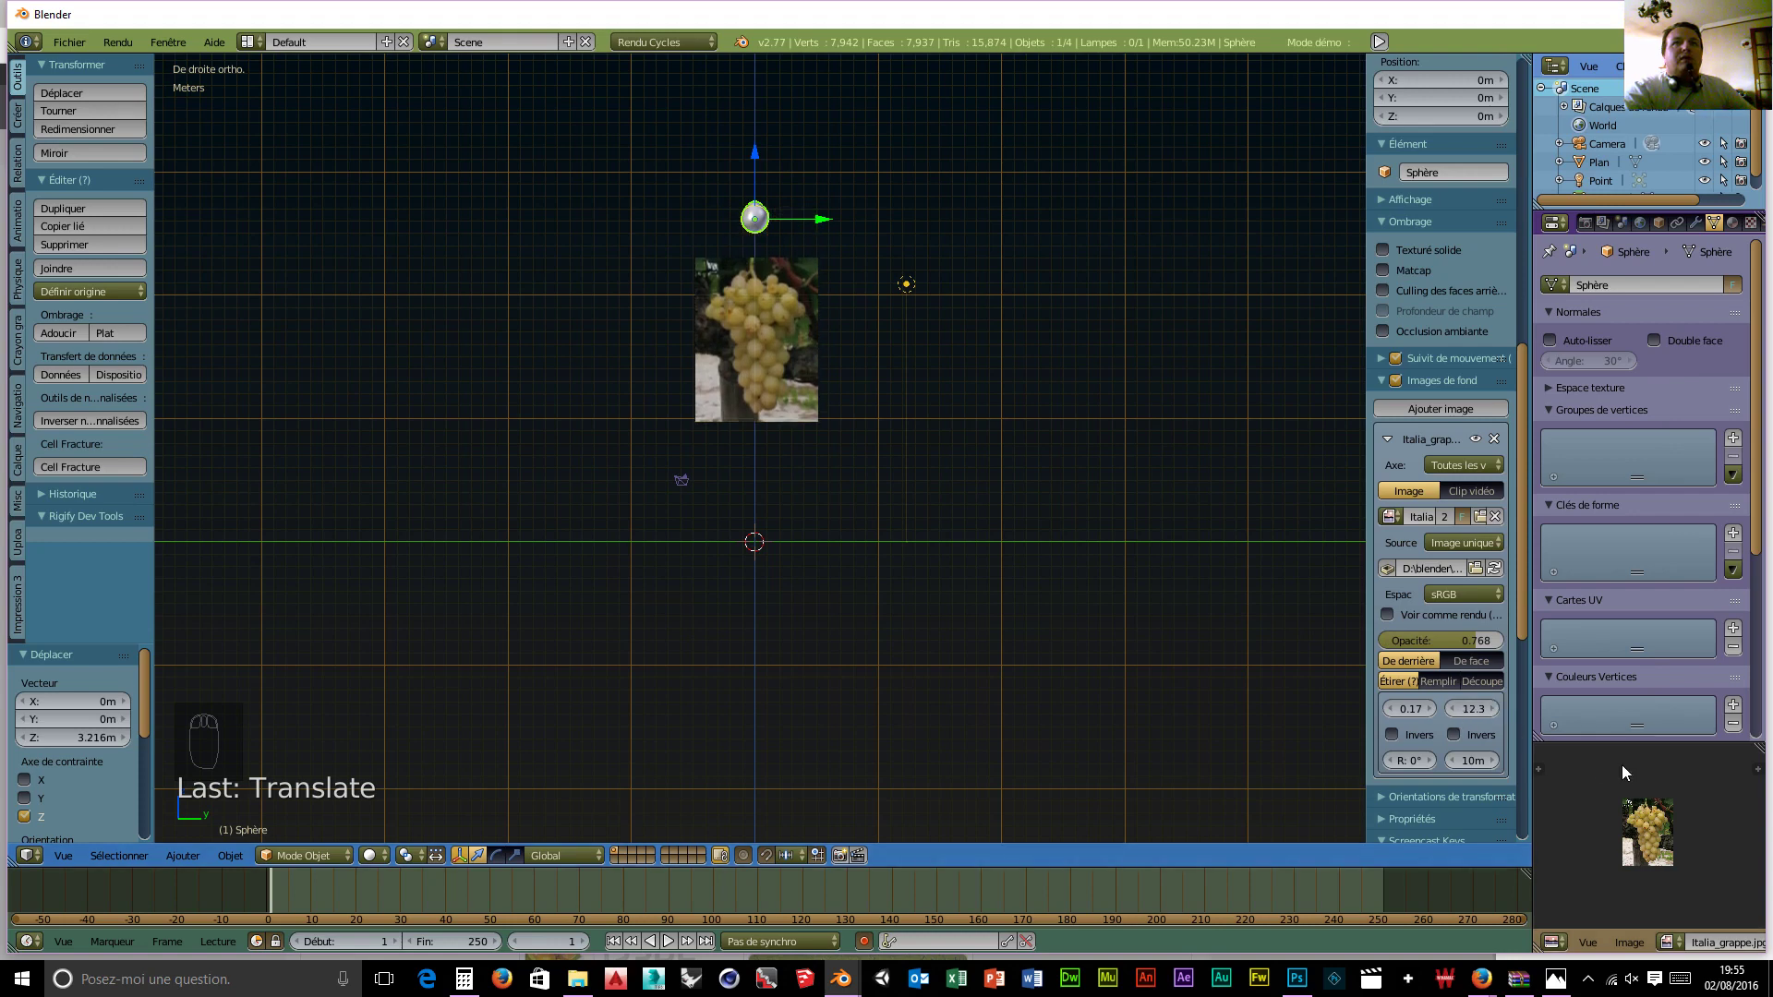
pyautogui.moveTo(1473, 760); pyautogui.dragTo(1510, 760)
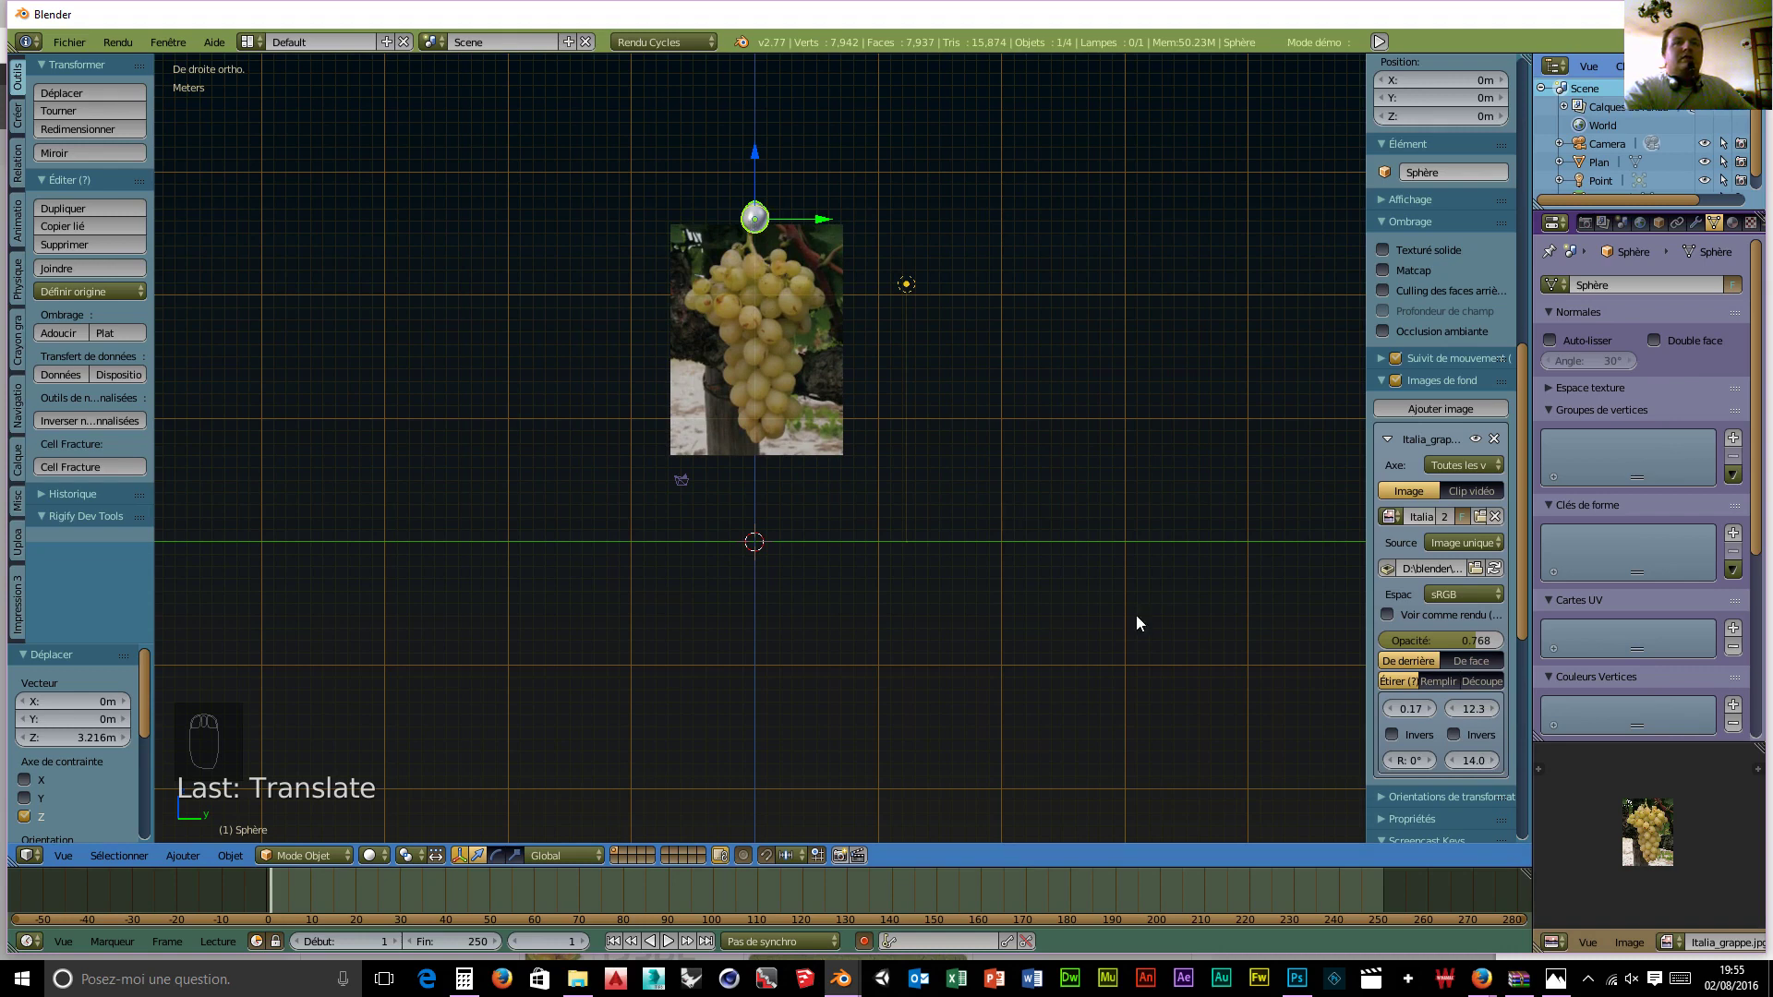
pyautogui.moveTo(1474, 760); pyautogui.dragTo(1506, 760)
# Step: Raise the grape sphere along the Z axis by about 6.9 m, clear of the background image
pyautogui.scroll(7, 850, 635)
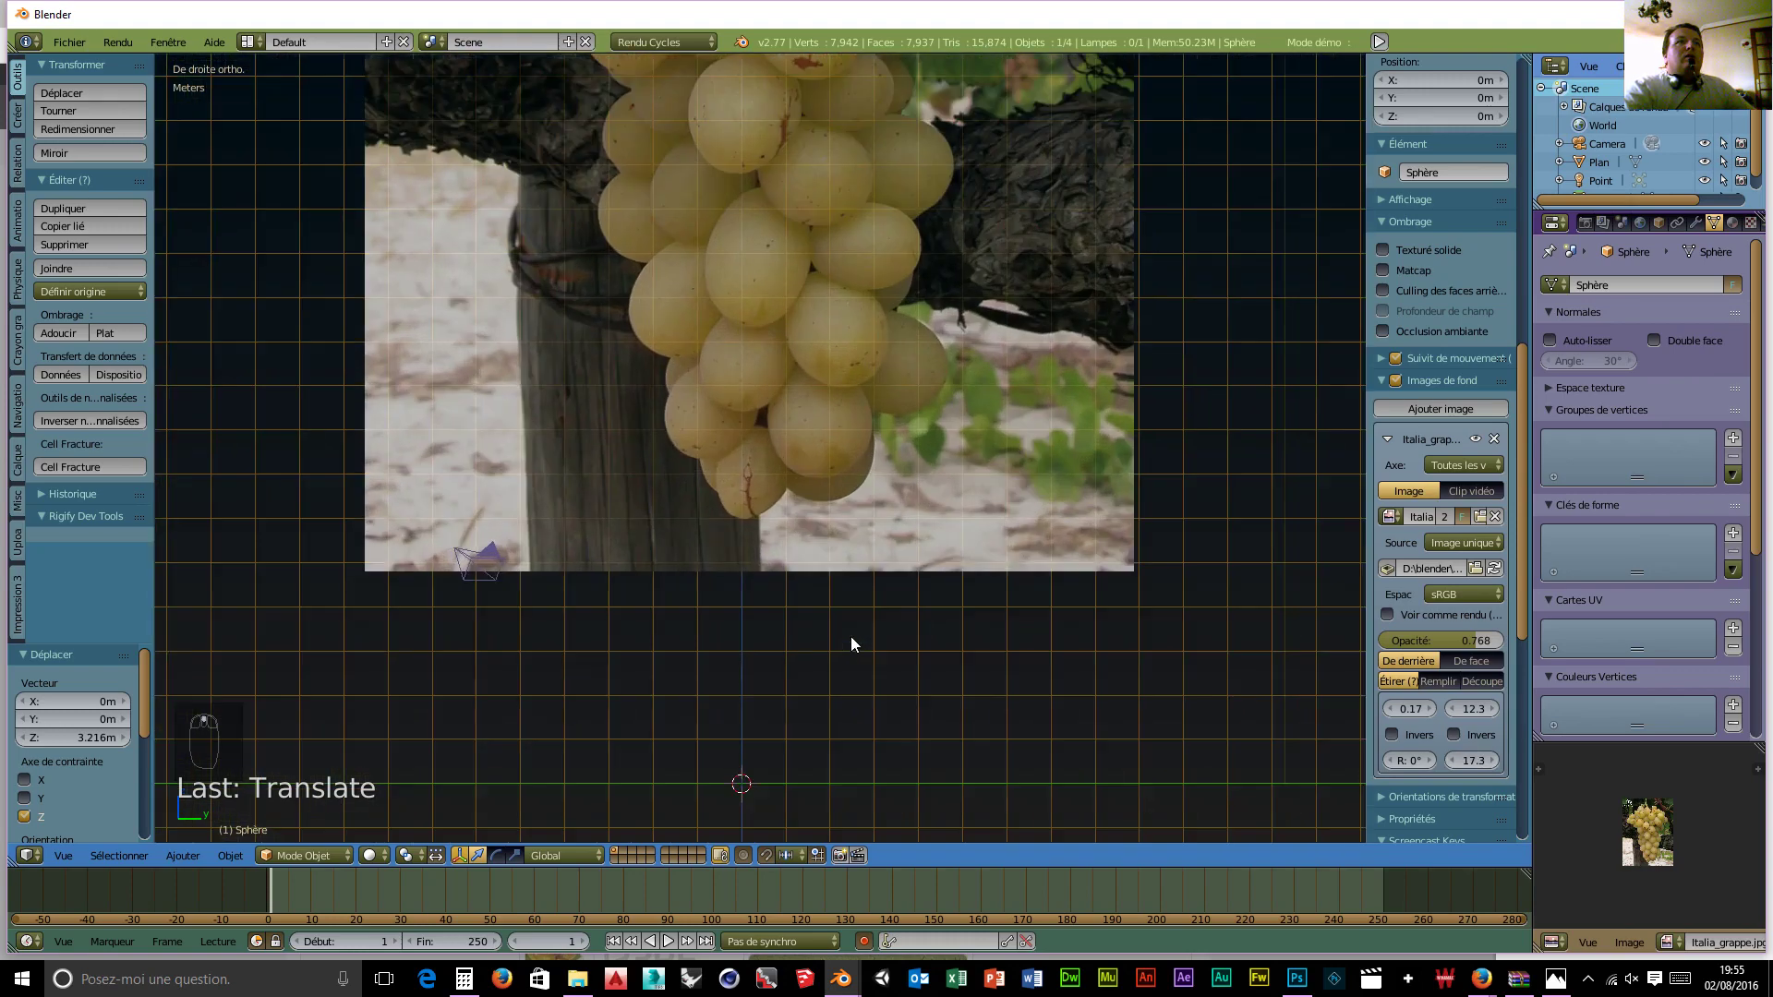
pyautogui.scroll(-3, 846, 604)
pyautogui.scroll(3, 822, 601)
pyautogui.scroll(-6, 819, 502)
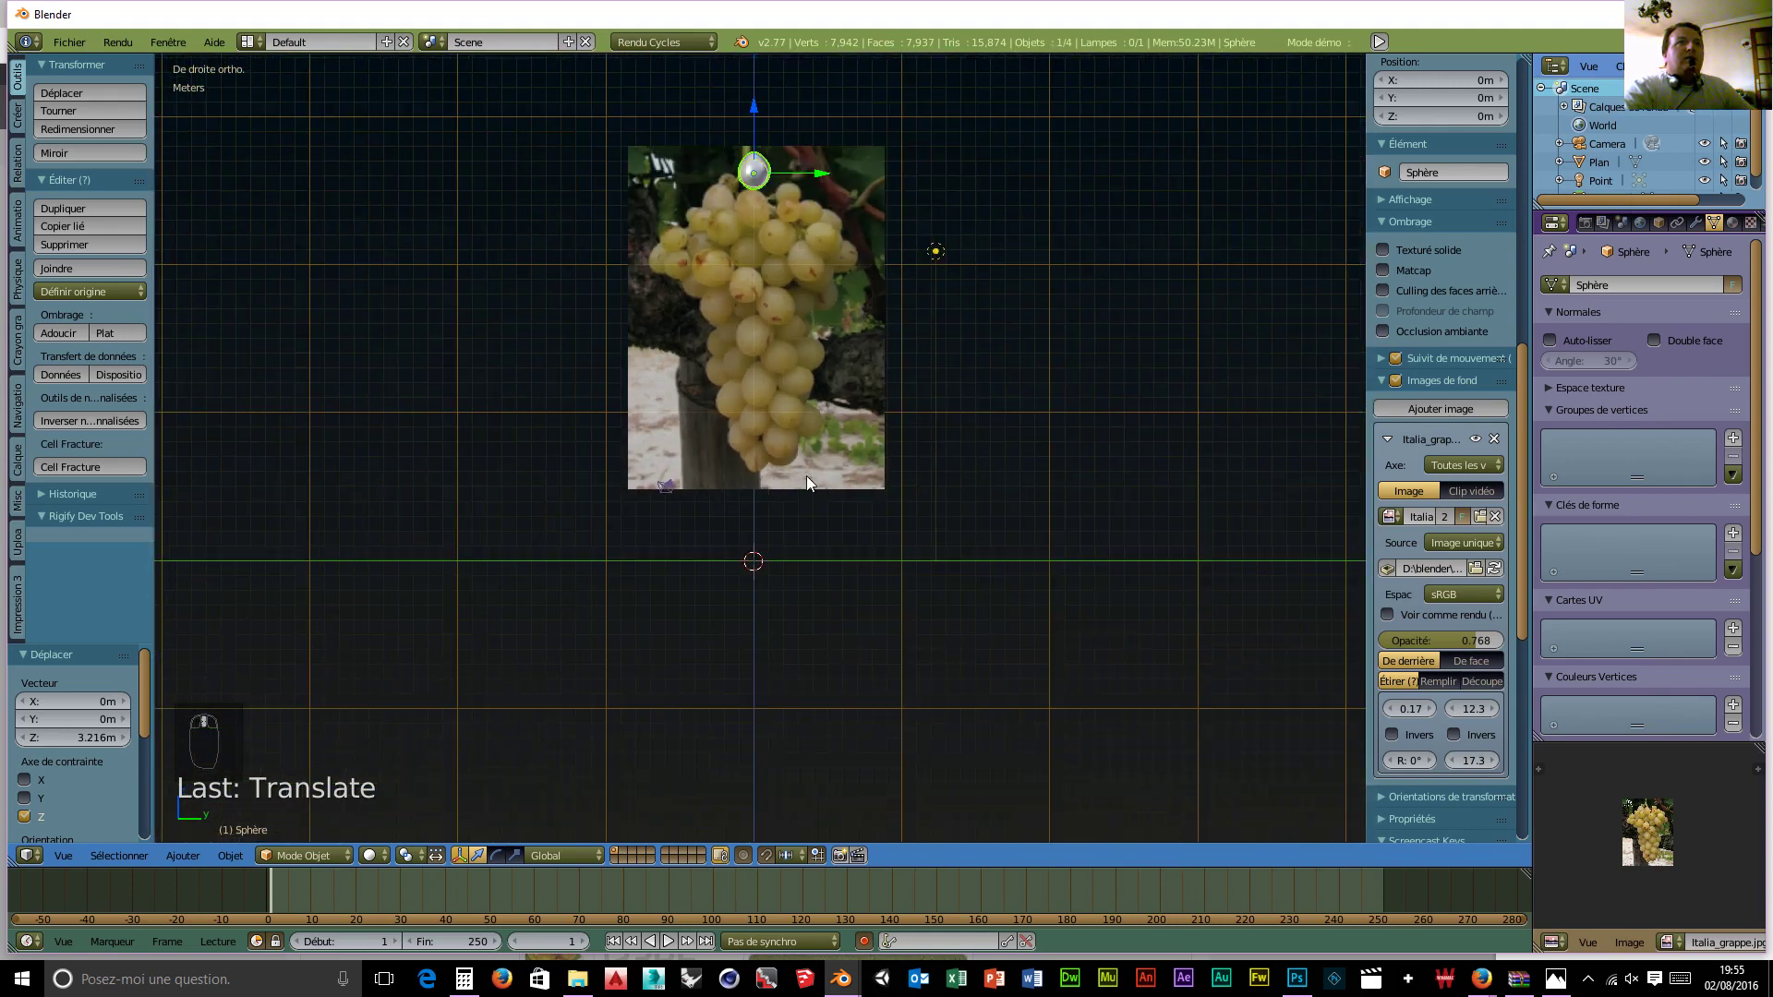
pyautogui.scroll(3, 806, 475)
pyautogui.scroll(-1, 807, 475)
pyautogui.scroll(-3, 799, 434)
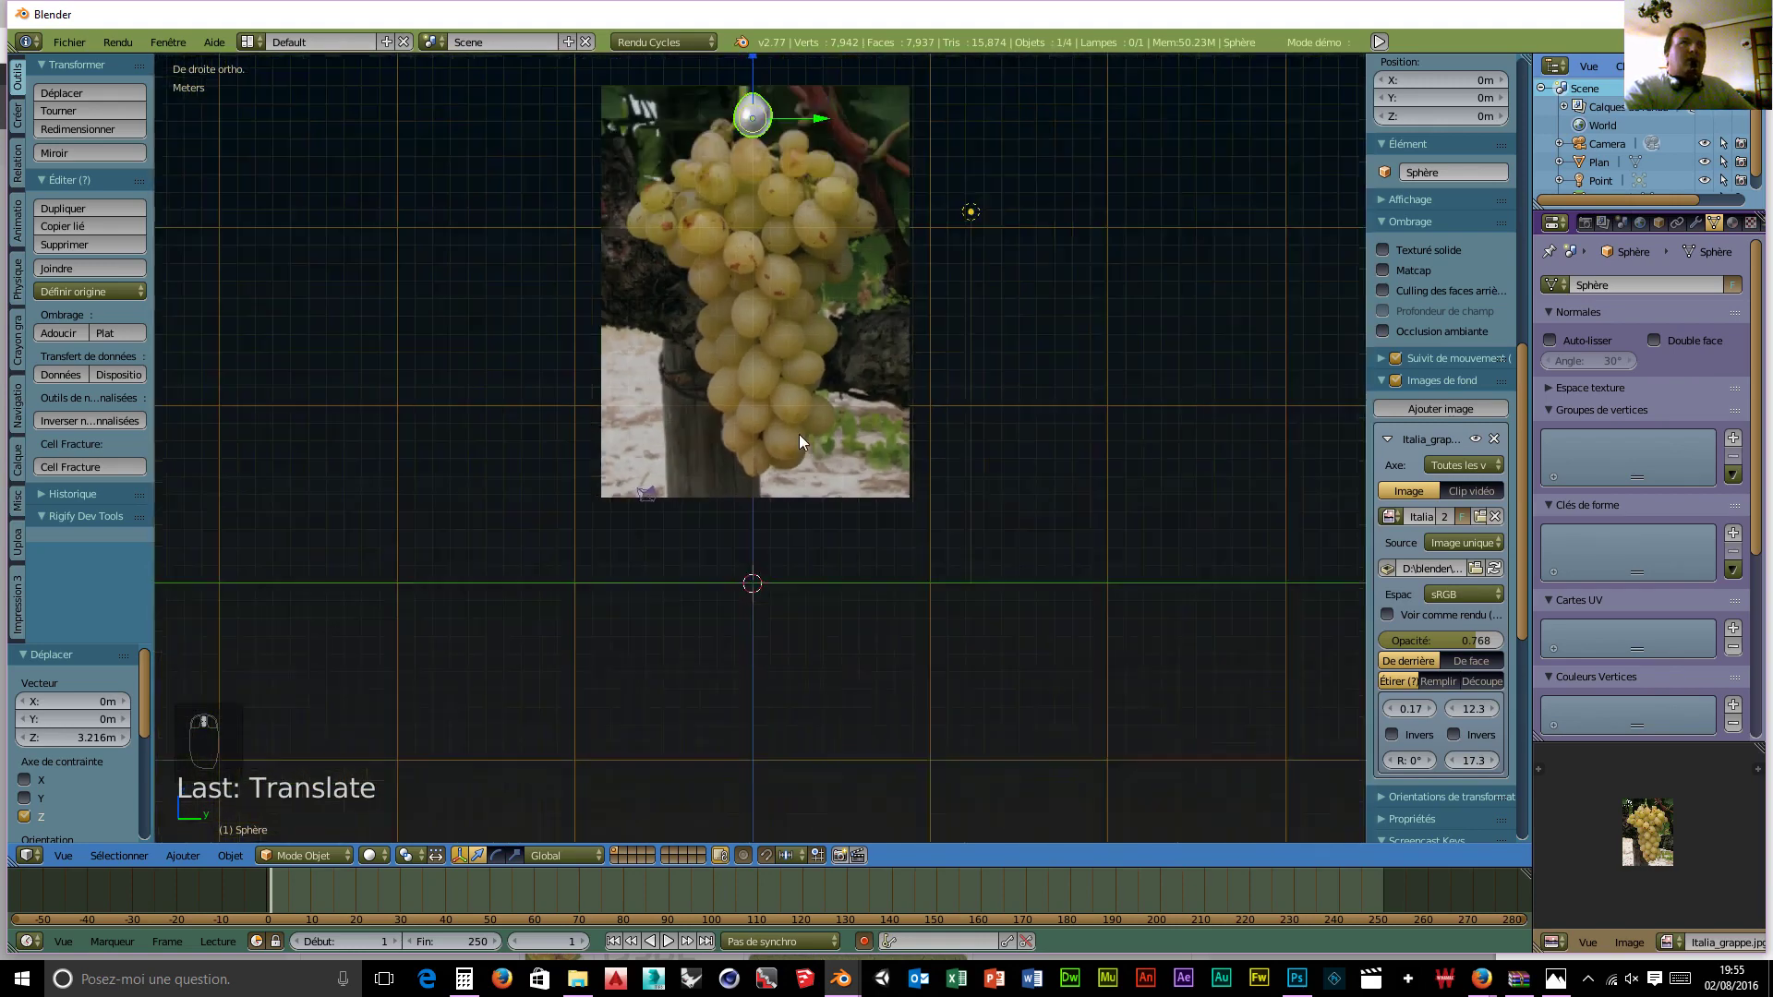
pyautogui.scroll(3, 800, 434)
pyautogui.scroll(-3, 800, 434)
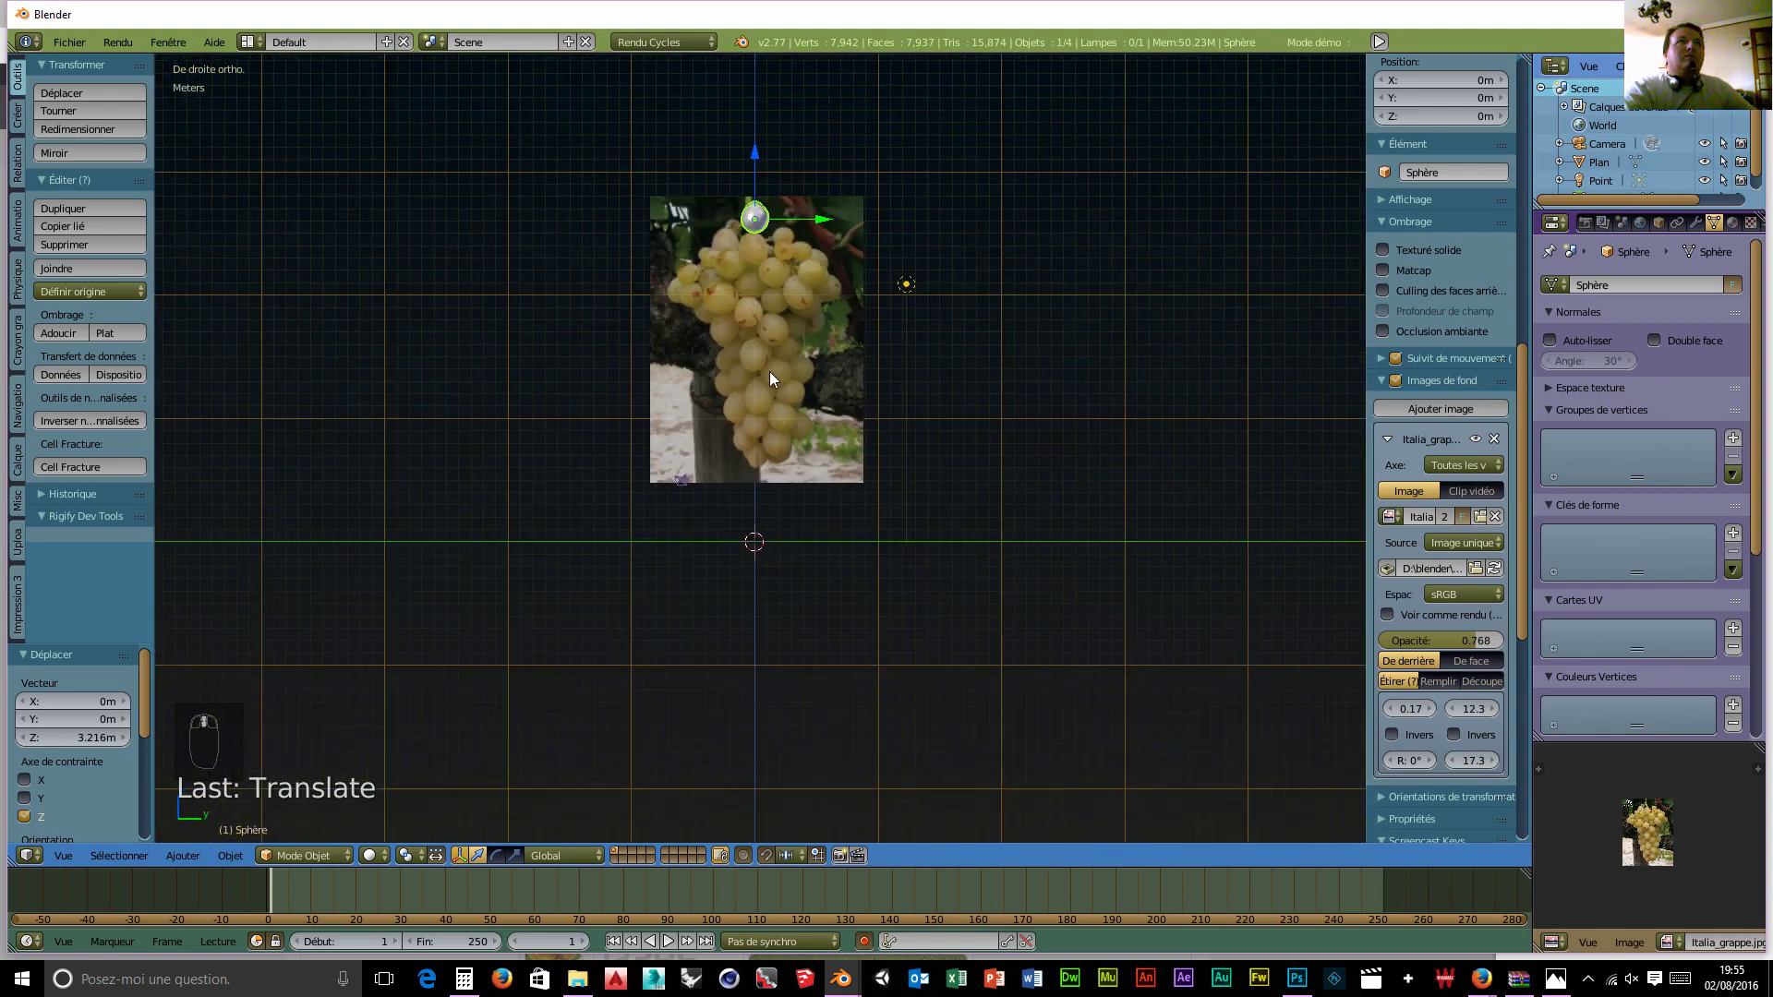
pyautogui.moveTo(757, 155); pyautogui.dragTo(757, 69)
# Step: Add a cylinder mesh at the 3D cursor and raise it about 6.4 m along the Z axis
pyautogui.scroll(4, 833, 496)
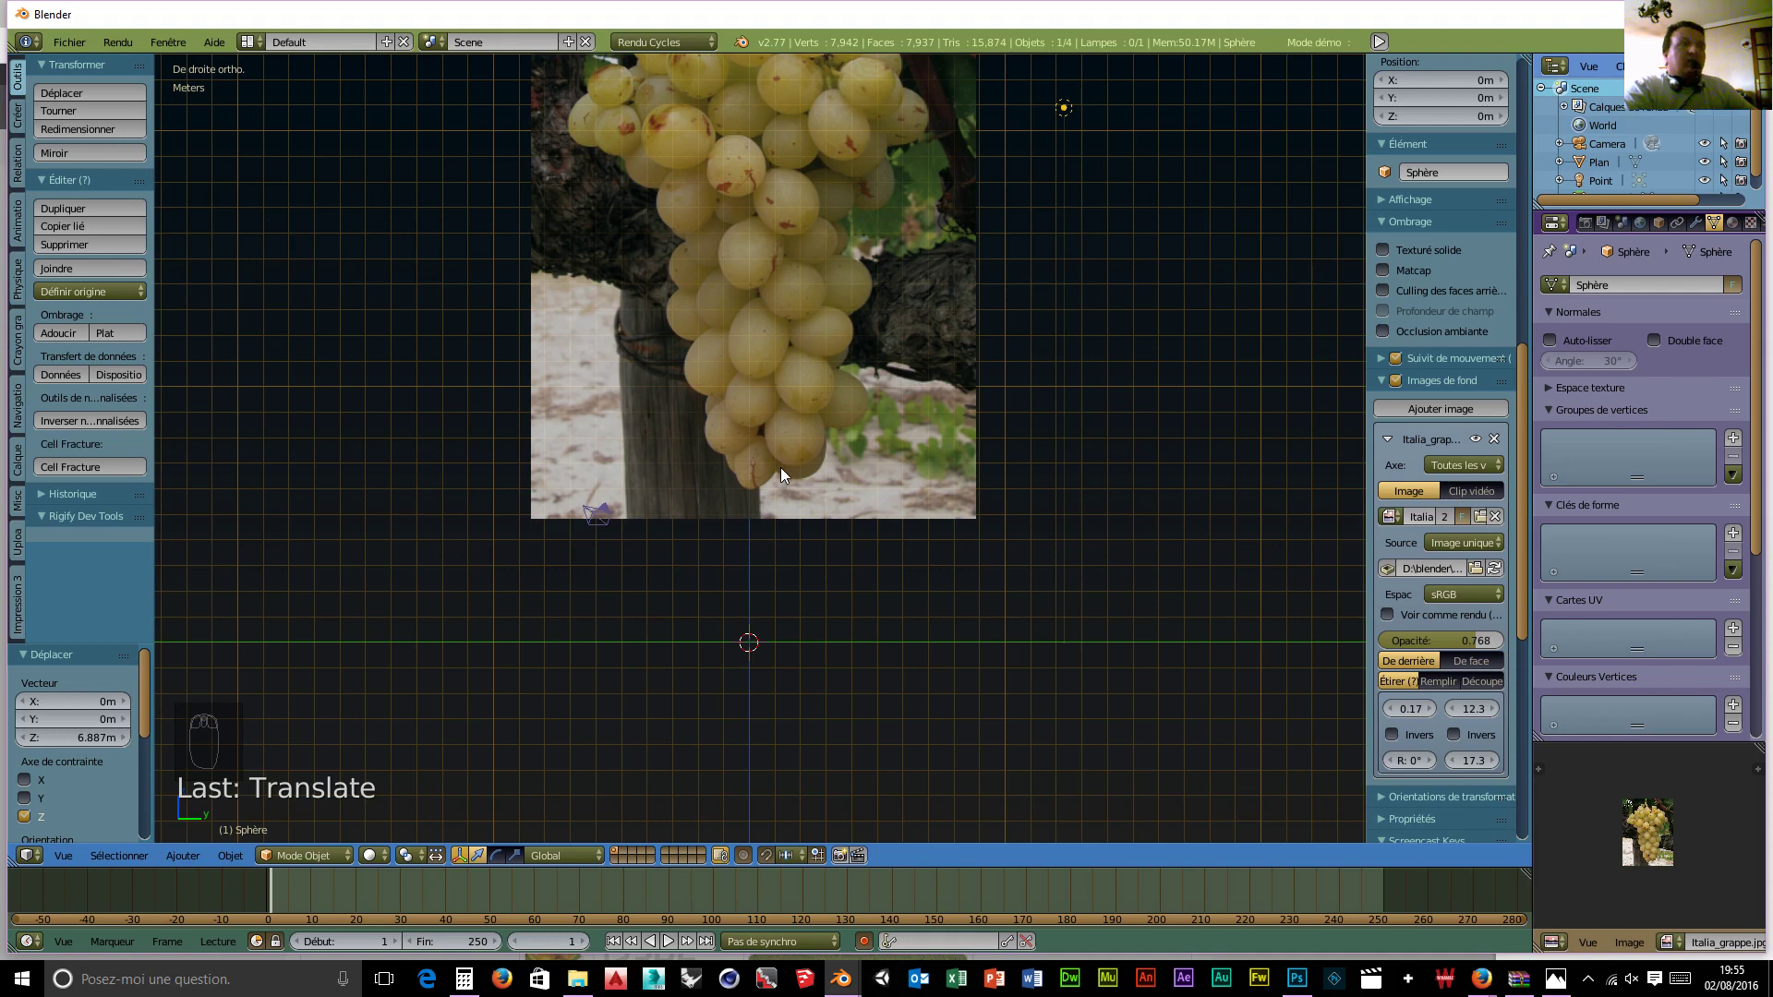
pyautogui.hotkey('shift', 'a')
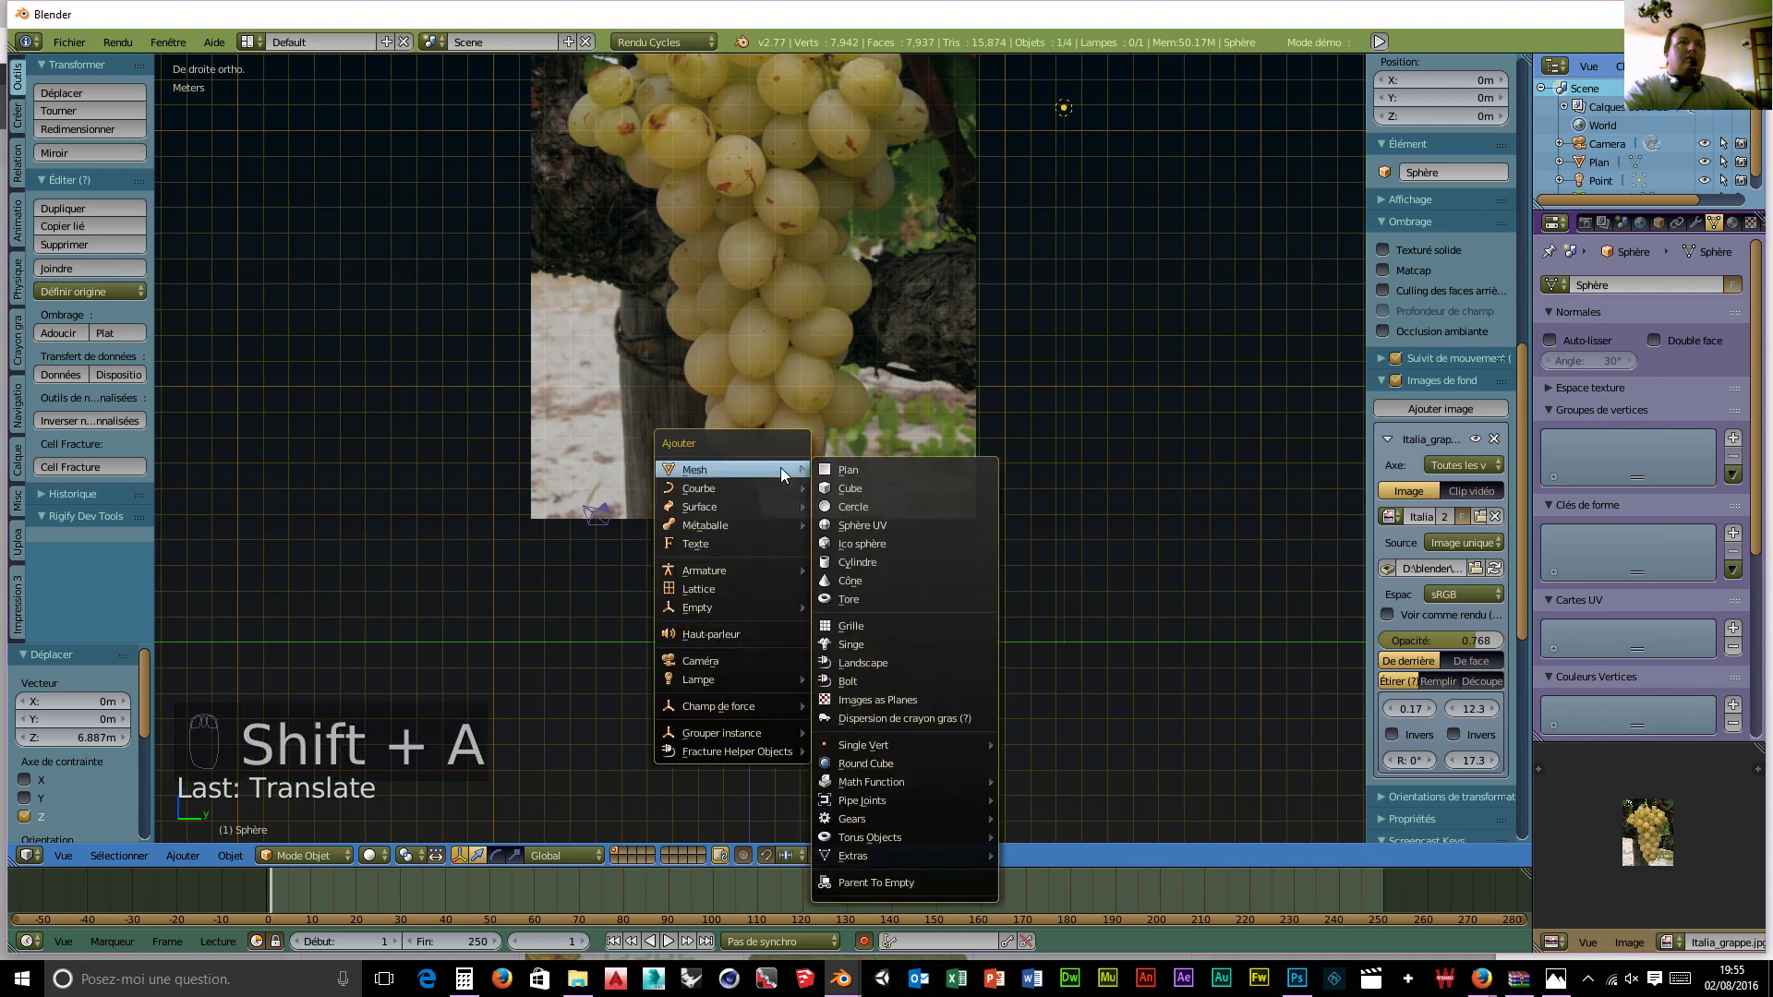
pyautogui.click(862, 562)
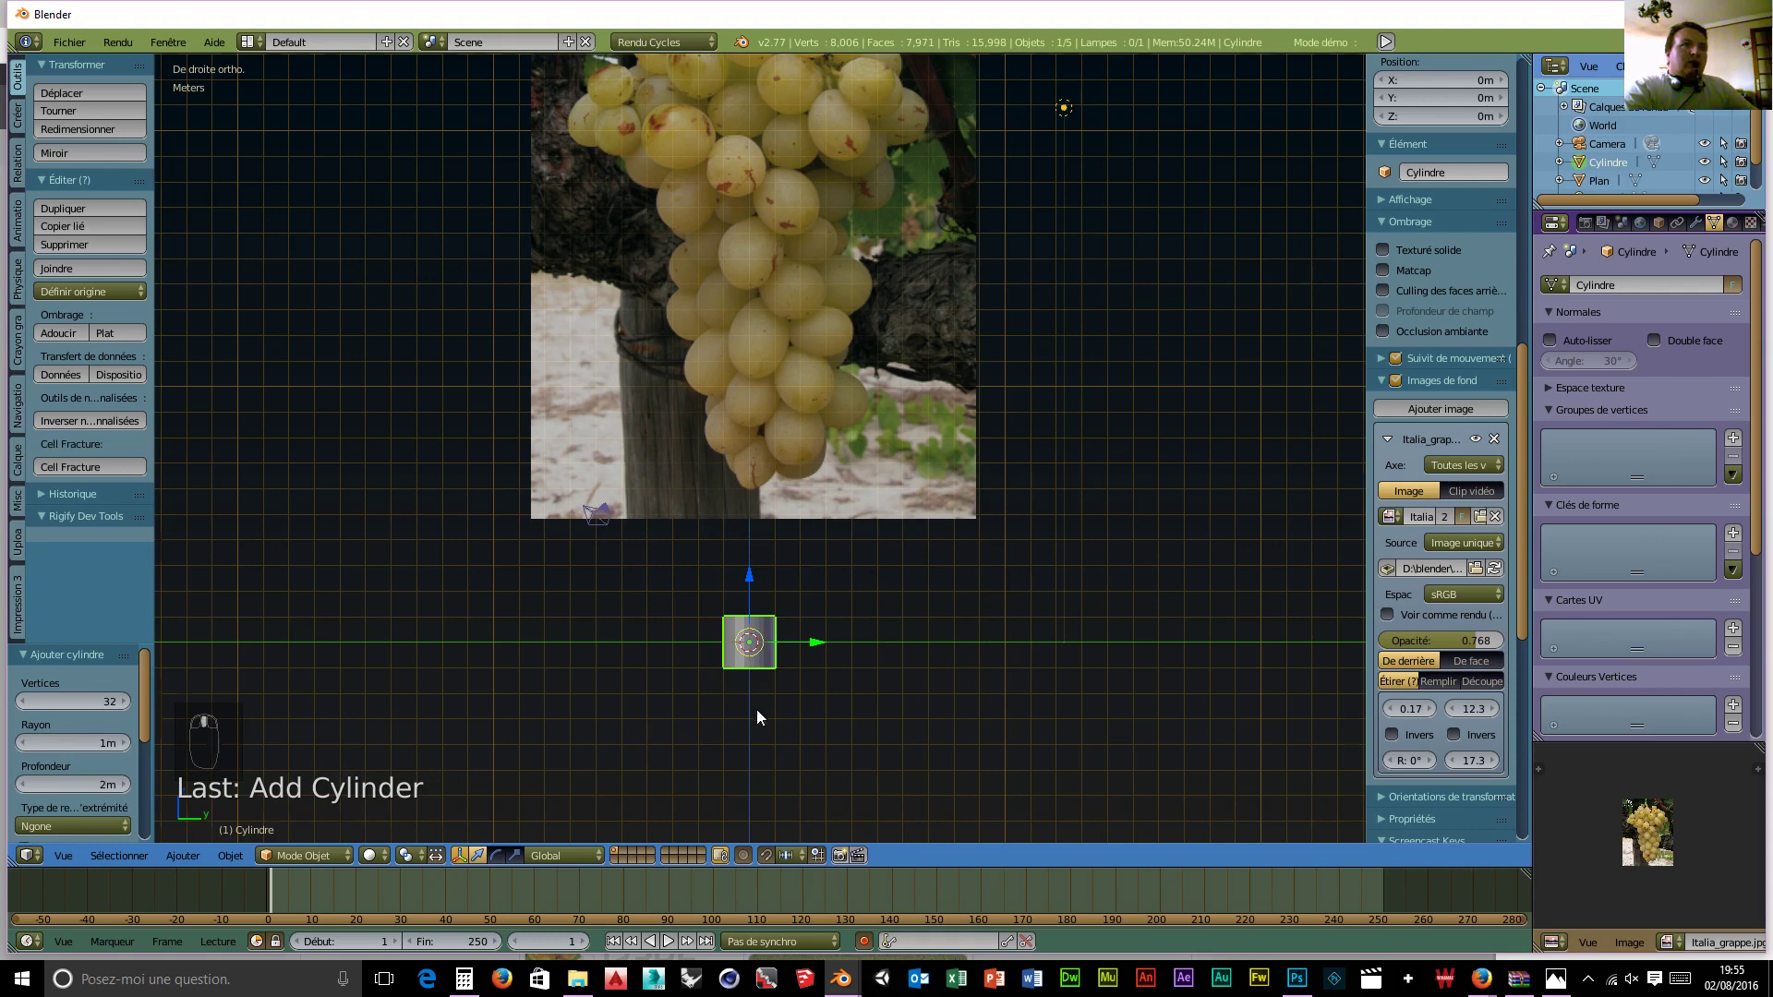
pyautogui.moveTo(757, 711); pyautogui.dragTo(757, 756, button='middle')
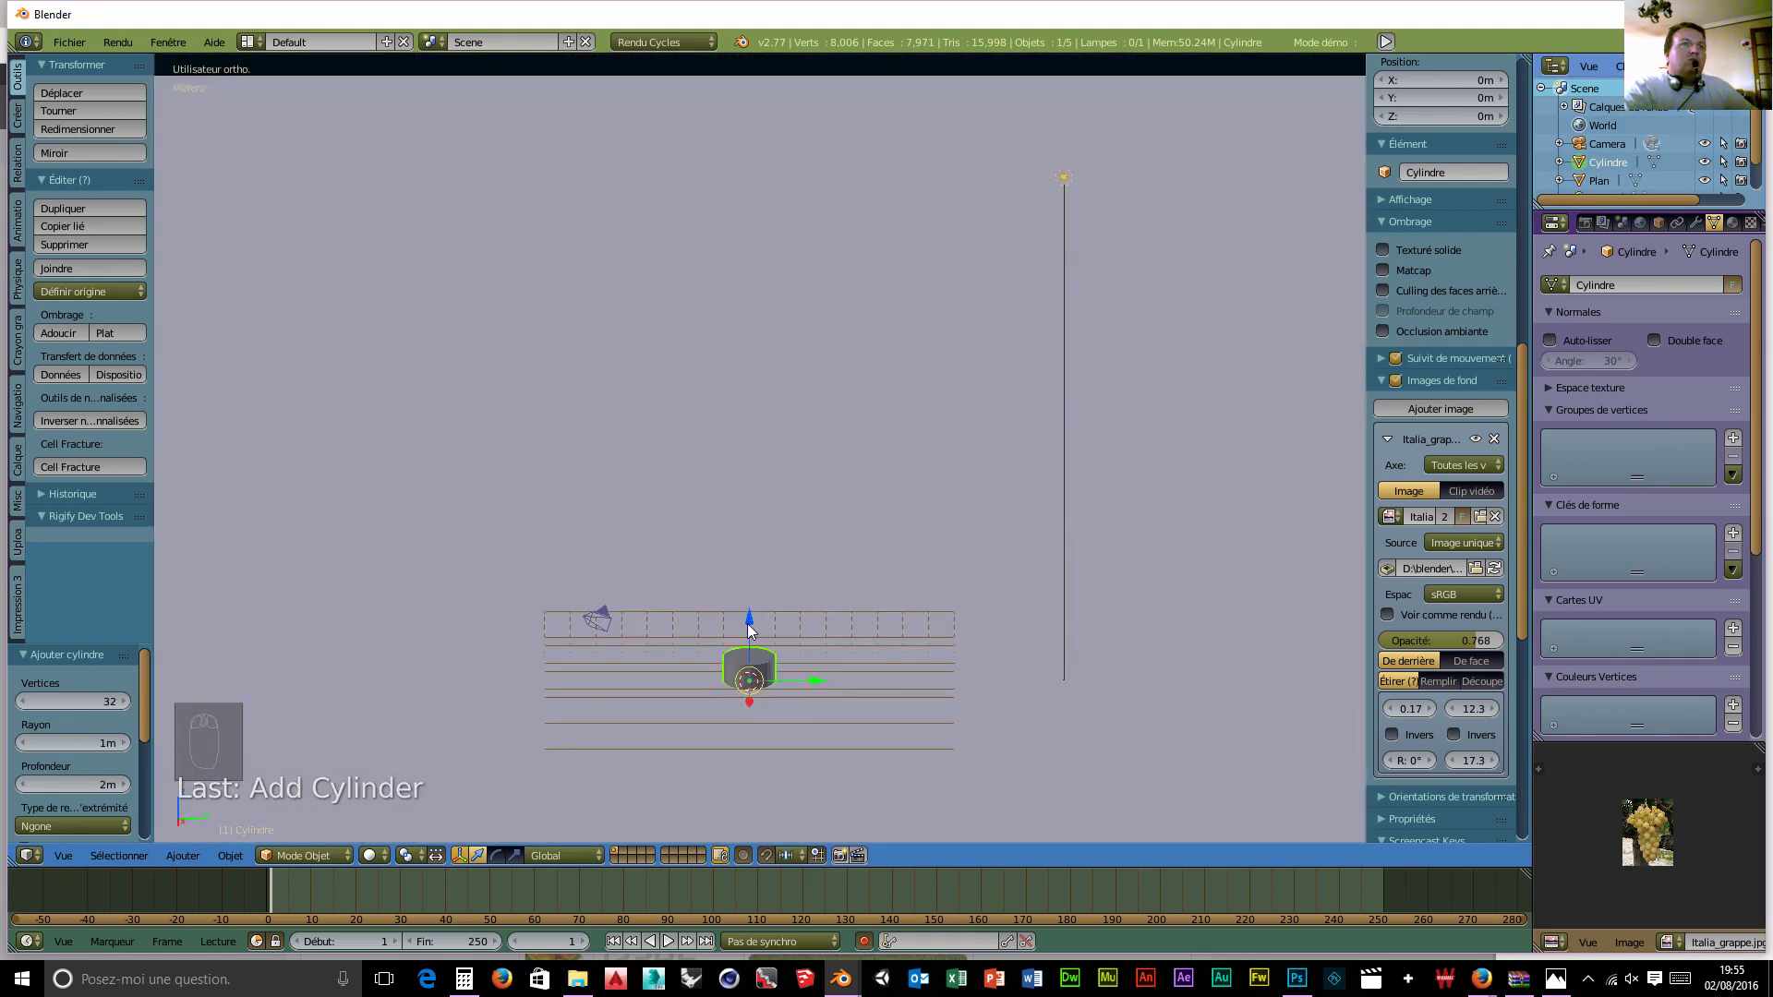
pyautogui.moveTo(748, 622); pyautogui.dragTo(743, 469)
# Step: Put the cylinder in Edit Mode with face selection and delete its top cap face
pyautogui.moveTo(742, 468); pyautogui.dragTo(807, 650, button='middle')
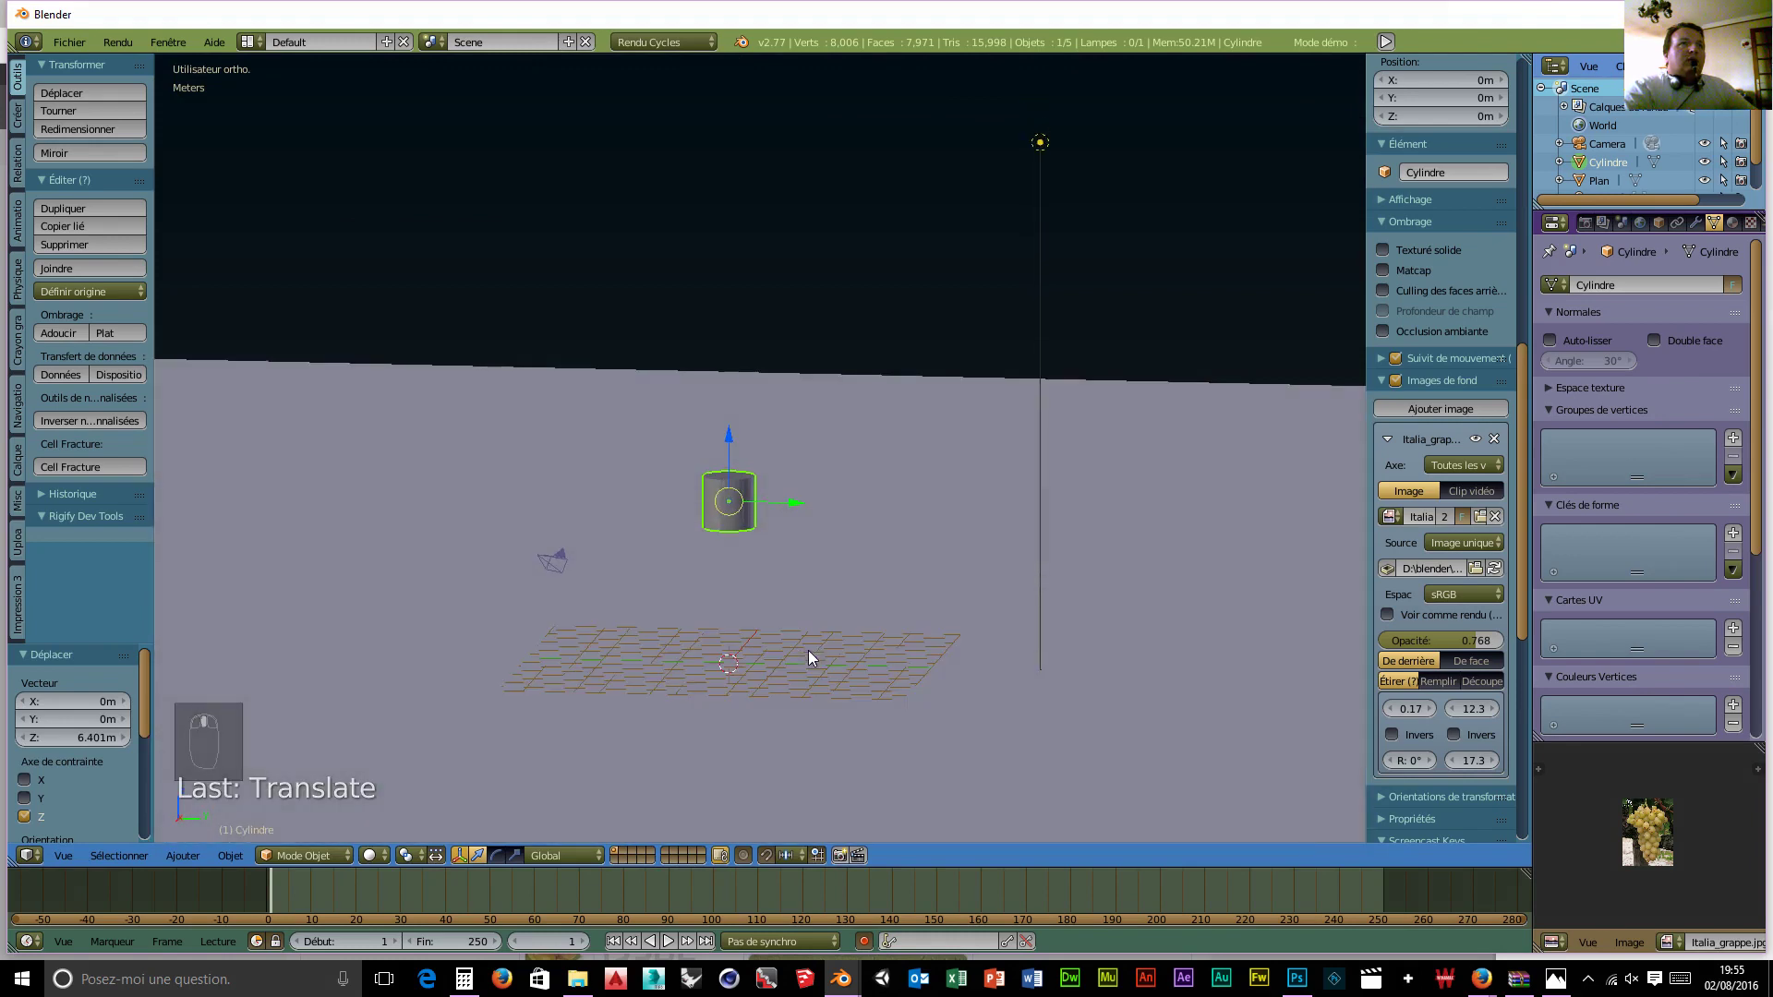
pyautogui.click(314, 857)
pyautogui.click(316, 815)
pyautogui.scroll(7, 673, 704)
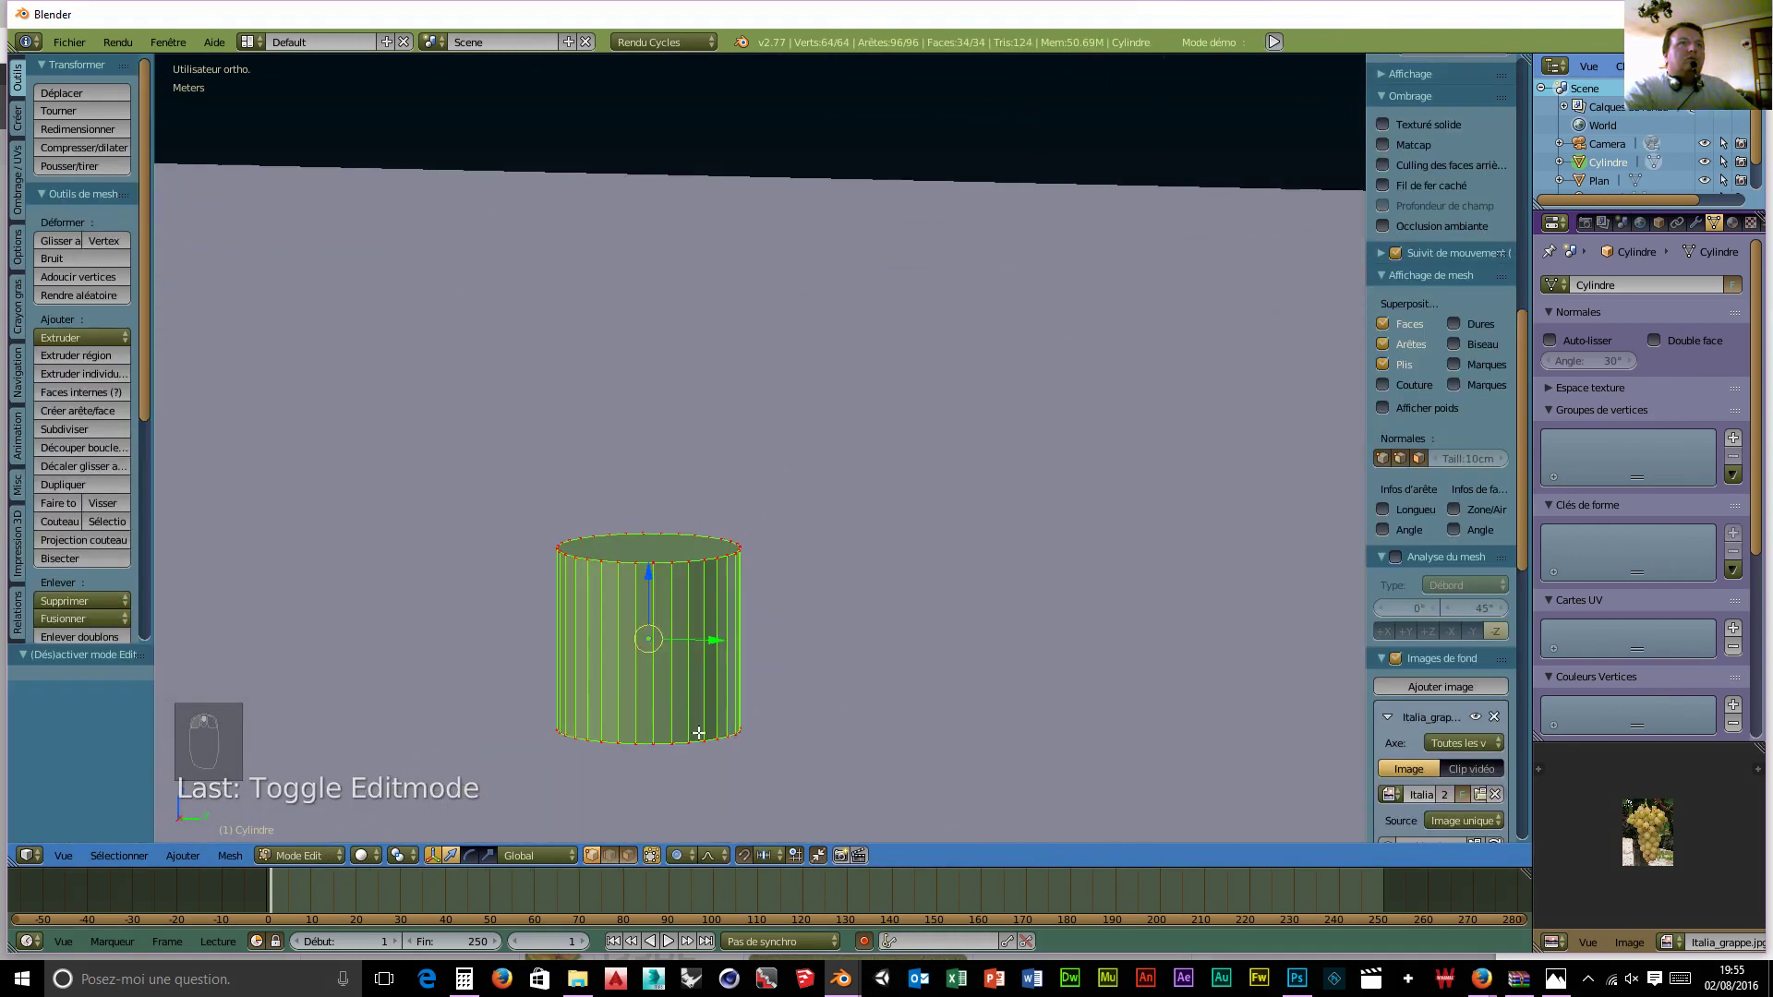
pyautogui.click(629, 855)
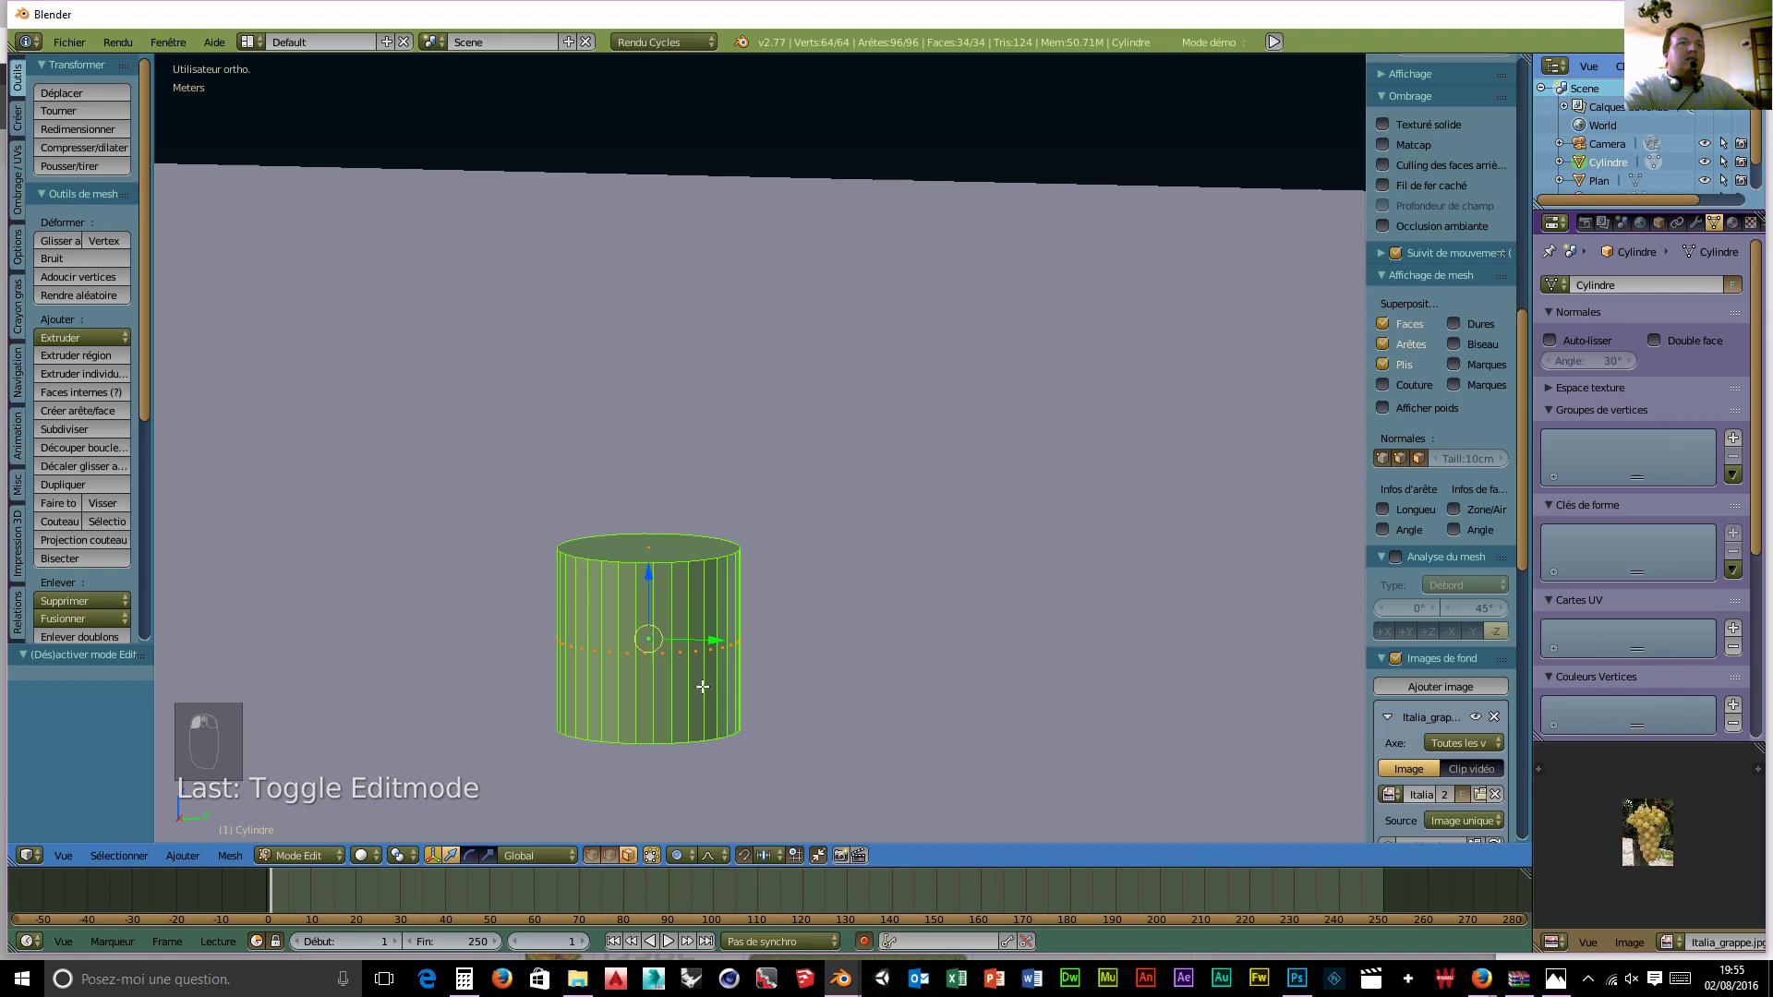
pyautogui.rightClick(653, 556)
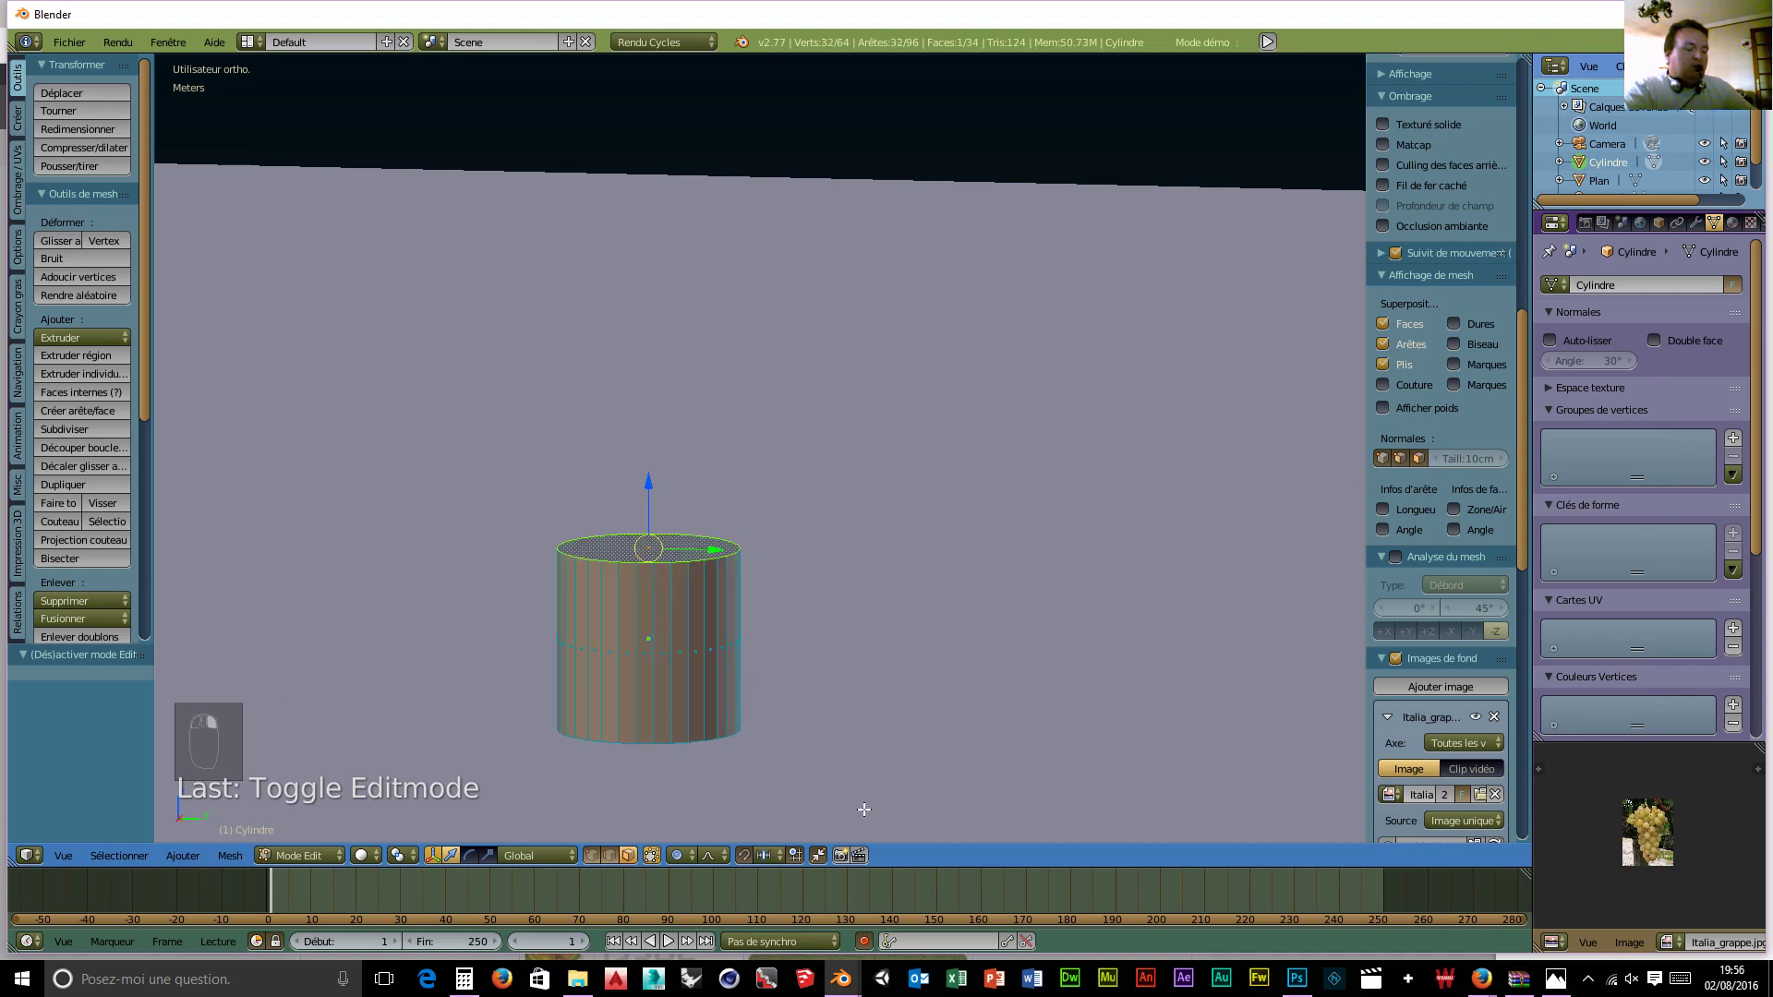
pyautogui.press('x')
pyautogui.click(796, 756)
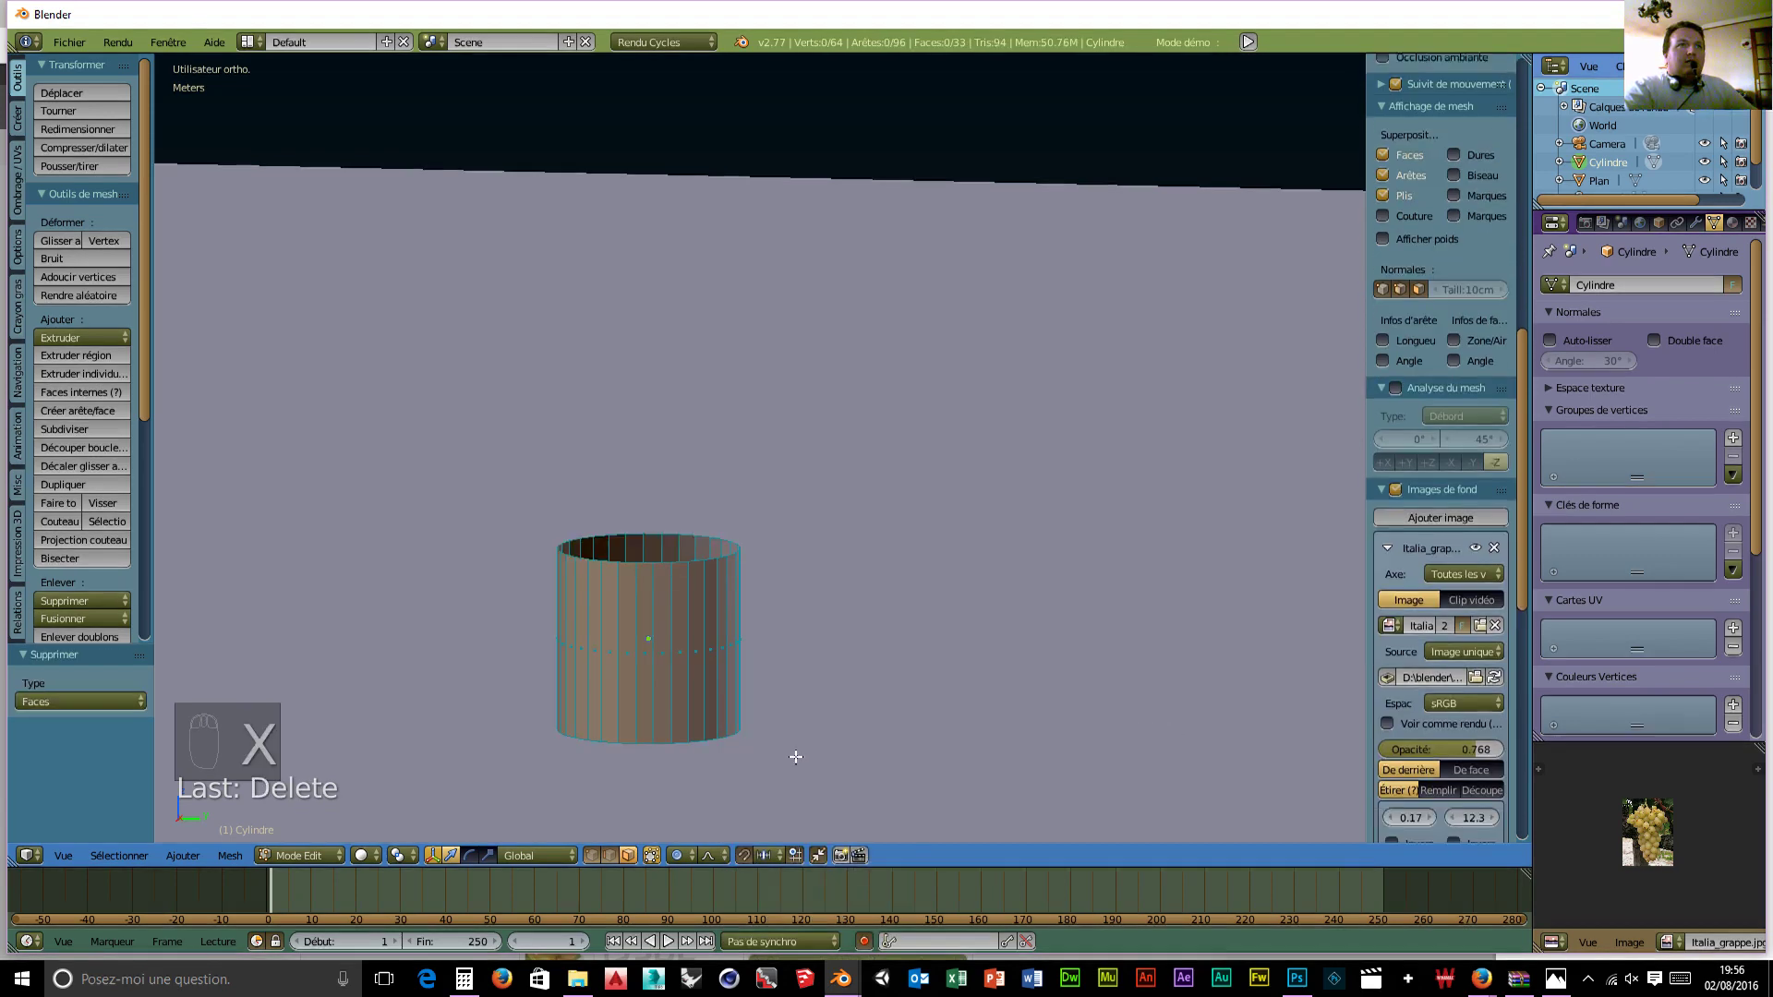
# Step: Return to the right orthographic view, display the cylinder as wireframe over the lowest grape, and enable vertex selection
pyautogui.scroll(-9, 771, 767)
pyautogui.moveTo(800, 704)
pyautogui.mouseDown(button='middle')
pyautogui.moveTo(836, 803)
pyautogui.moveTo(807, 677)
pyautogui.moveTo(811, 714)
pyautogui.mouseUp(button='middle')
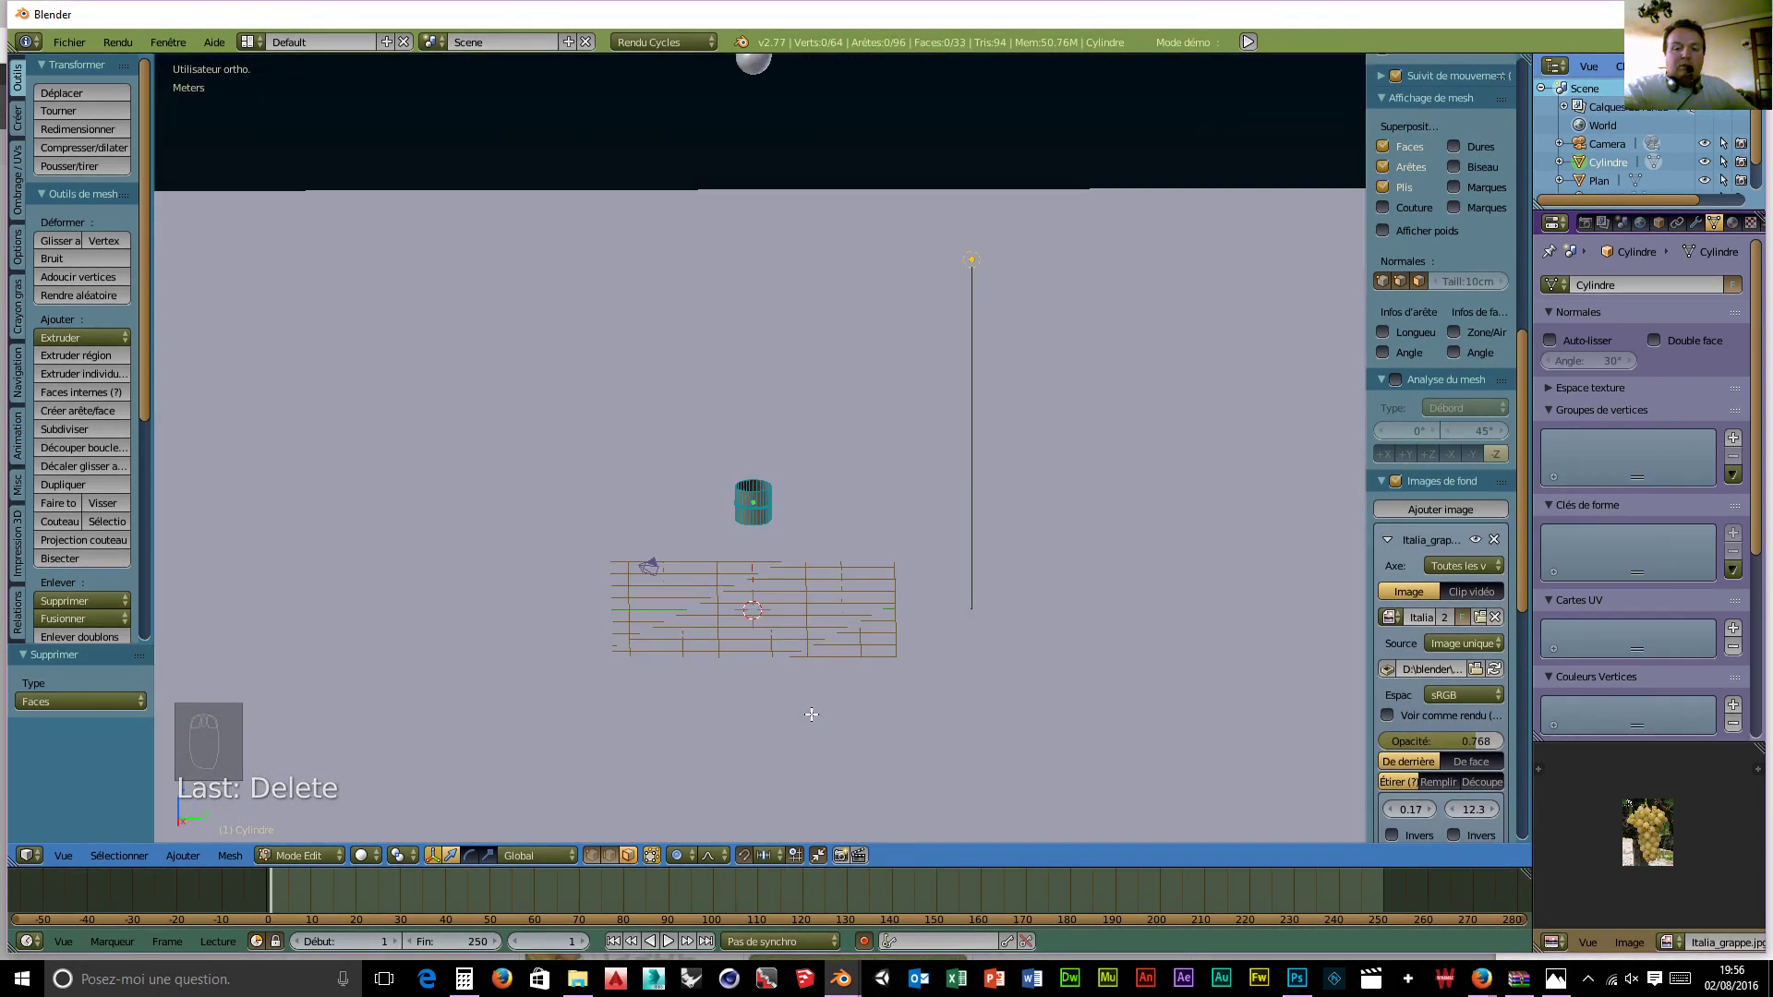
pyautogui.press('KP_3')
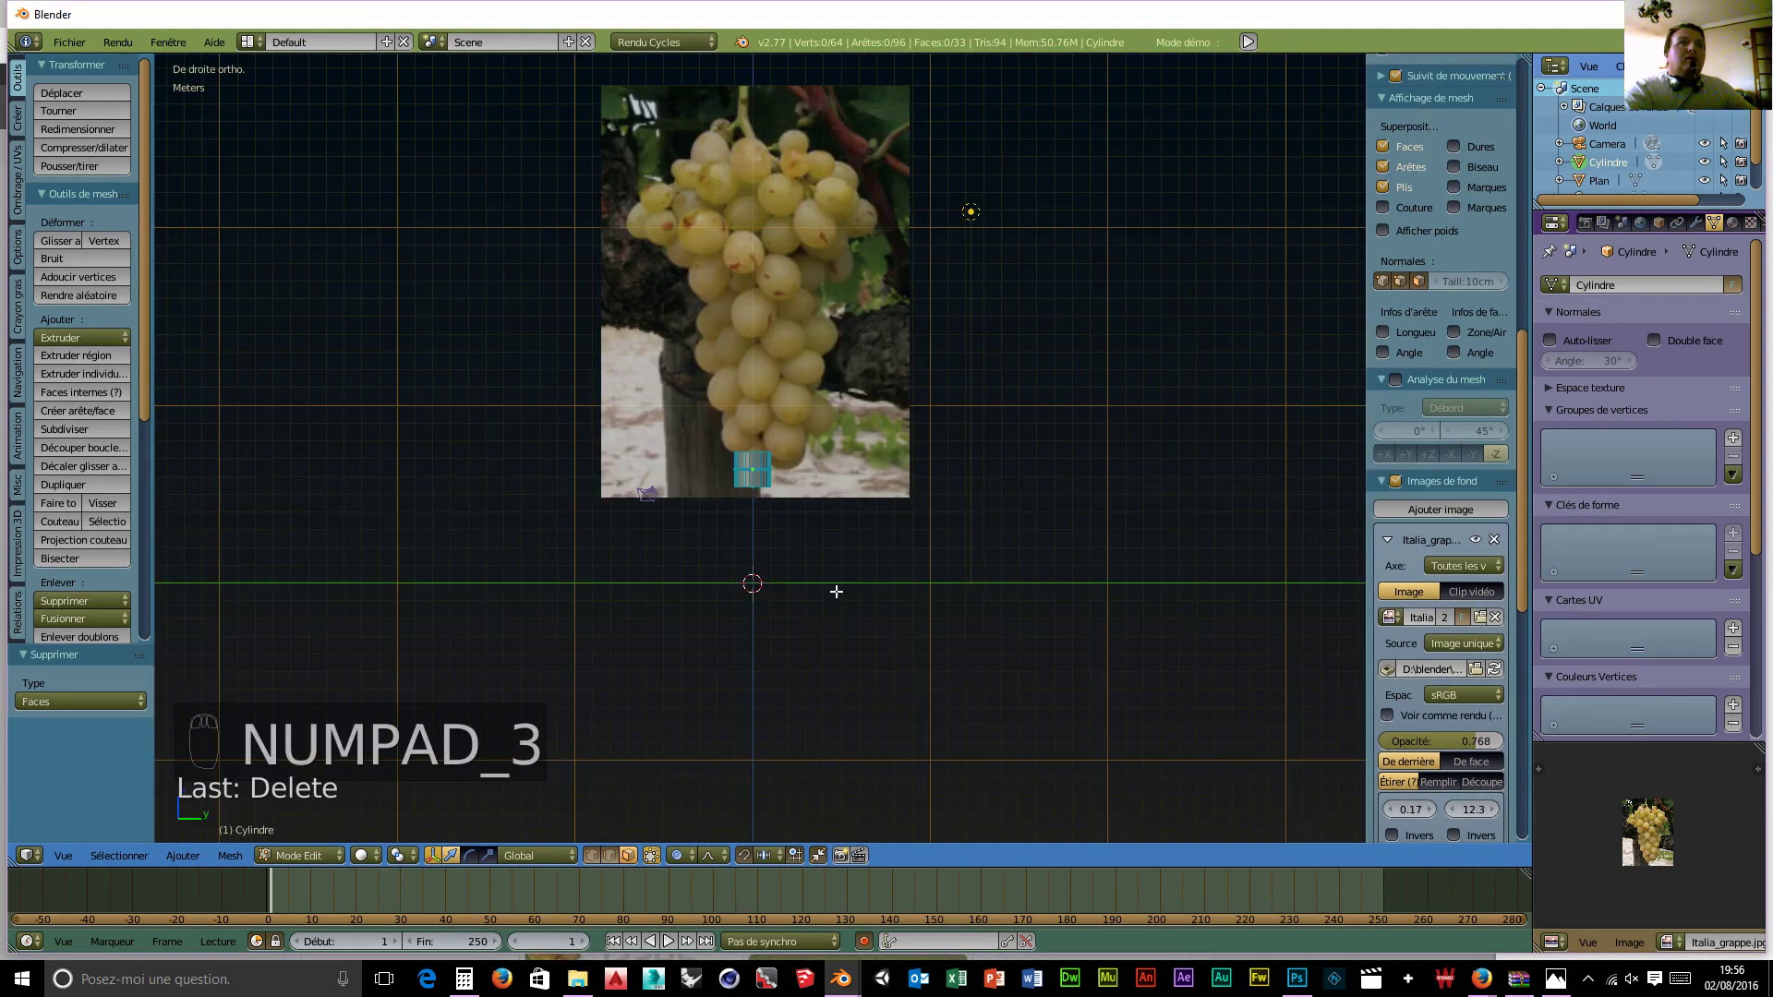
pyautogui.scroll(6, 835, 591)
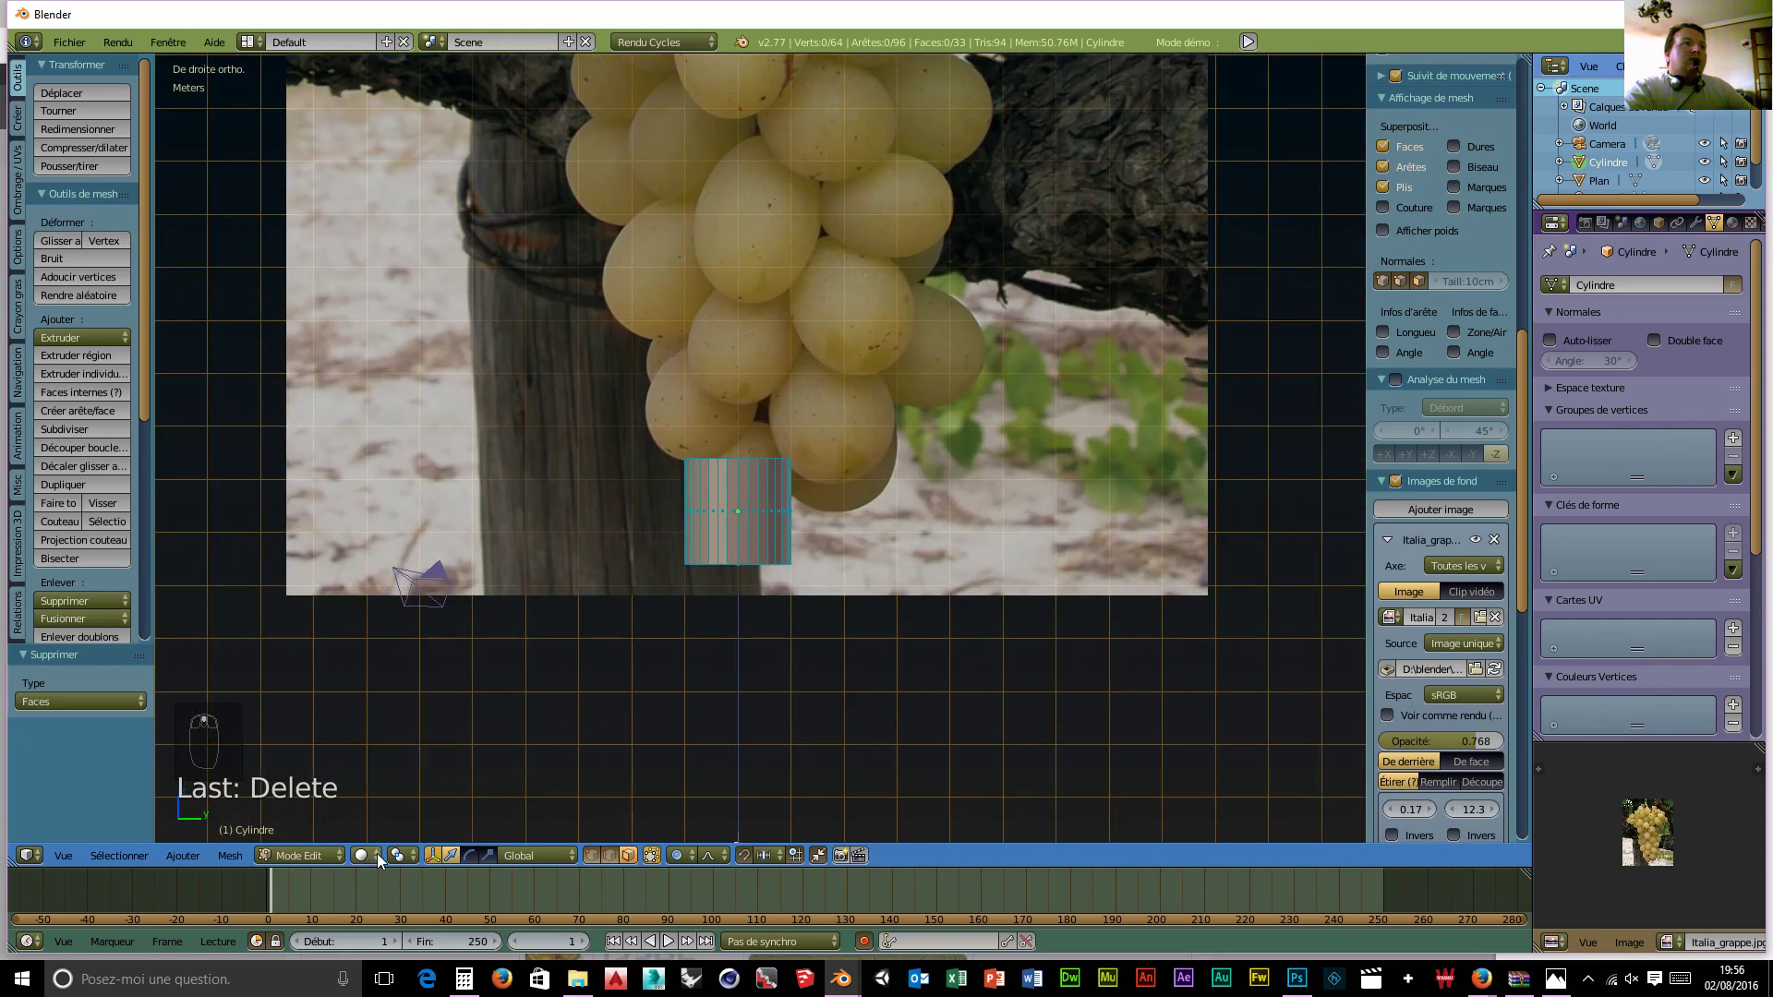
pyautogui.click(379, 859)
pyautogui.click(383, 833)
pyautogui.scroll(4, 912, 681)
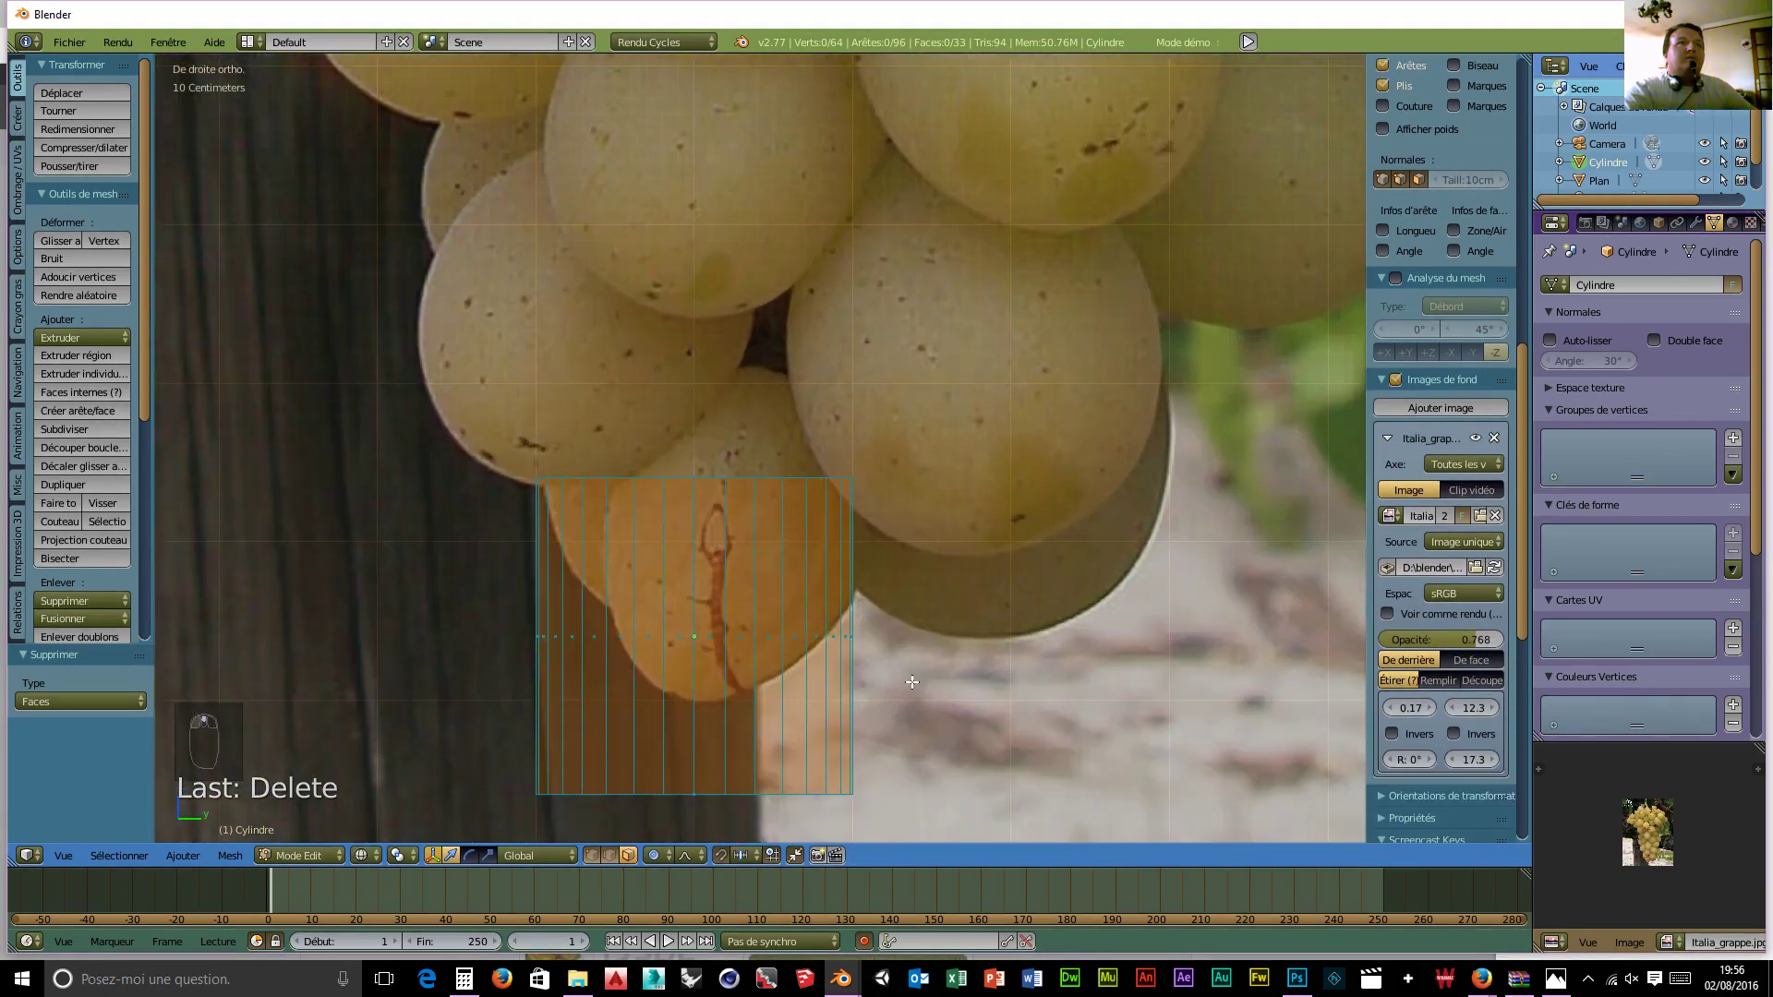
pyautogui.click(591, 855)
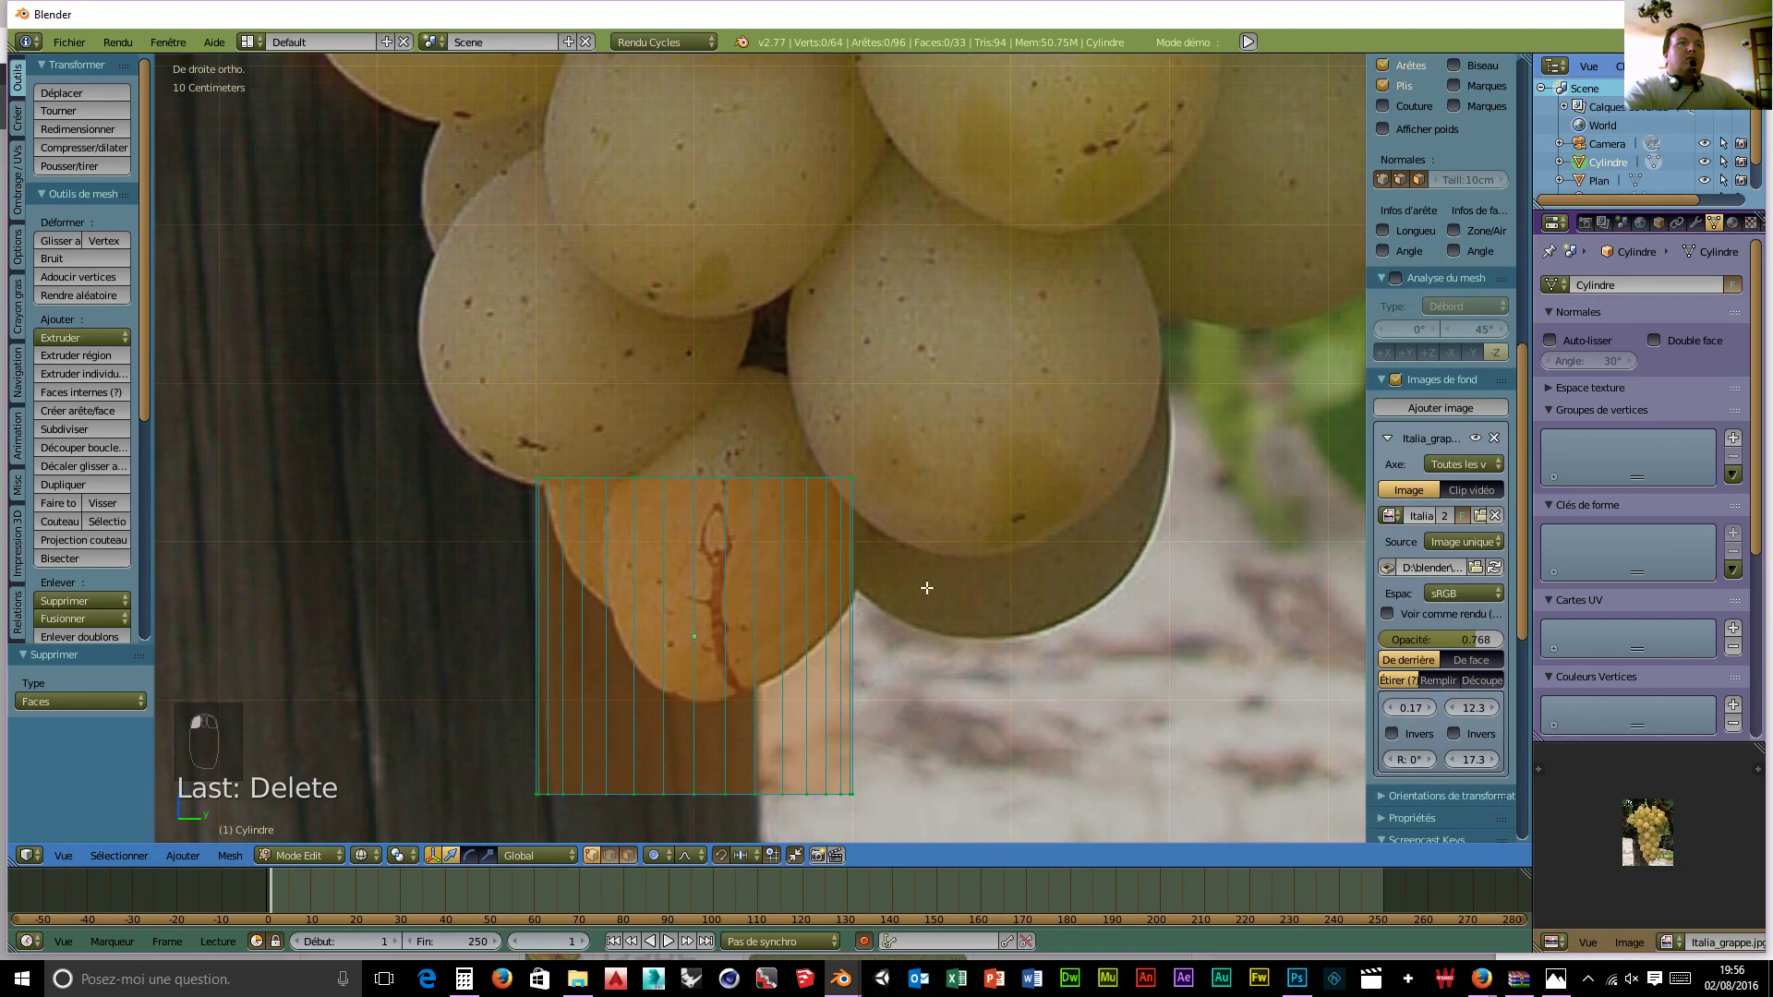